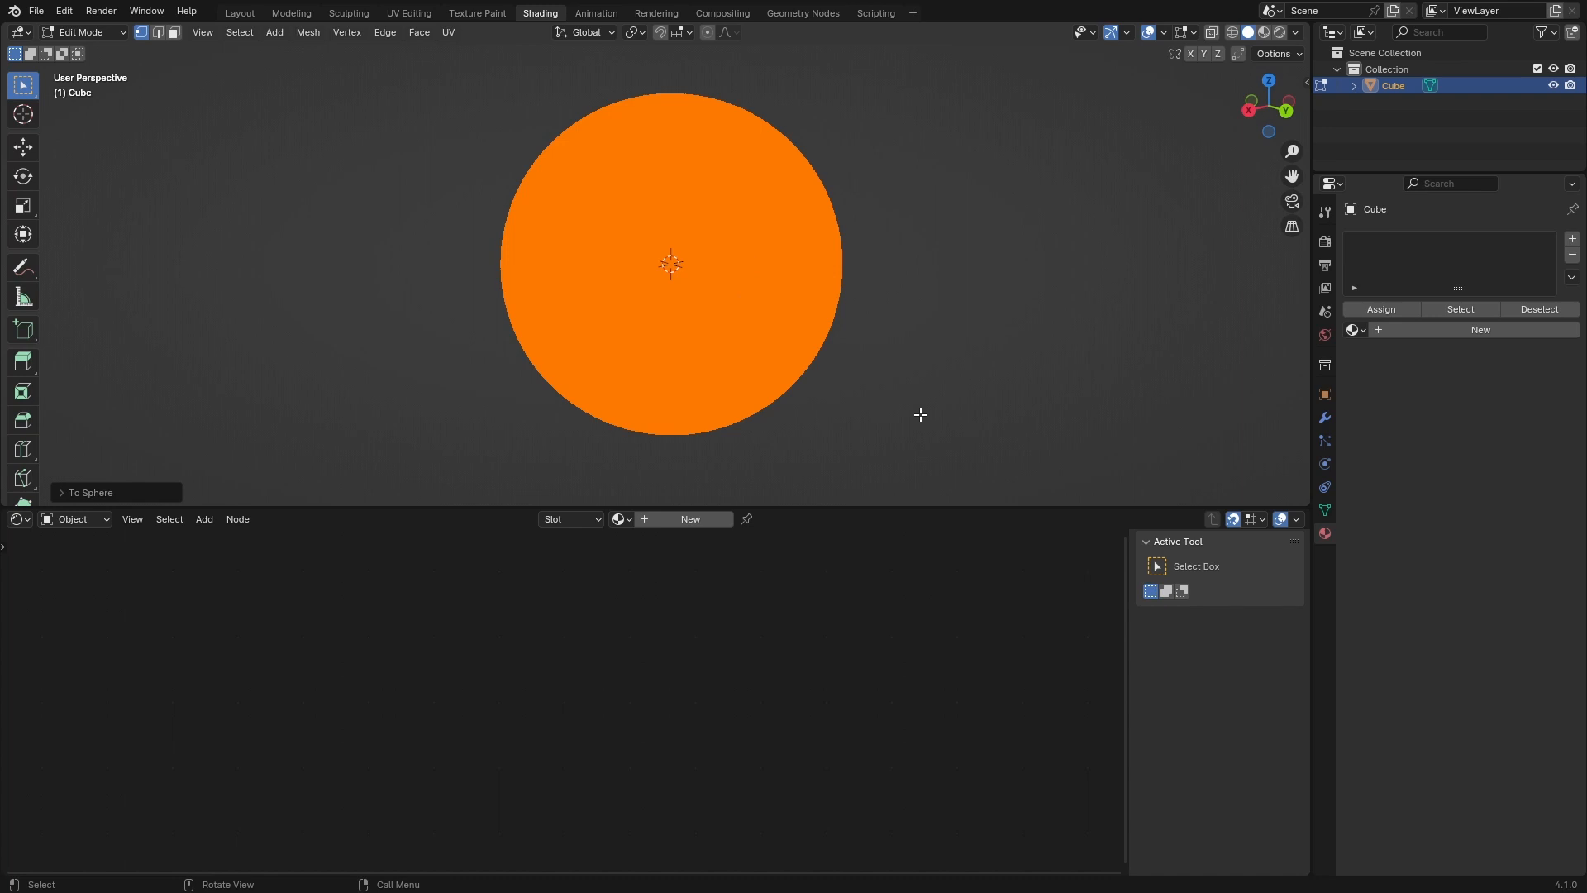
# Step: In Object Mode, set the sphere's dimensions to 2 m on all axes, apply all transforms and save the file
pyautogui.press('Tab')
pyautogui.press('n')
pyautogui.doubleClick(1207, 340)
pyautogui.write('2')
pyautogui.press('Return')
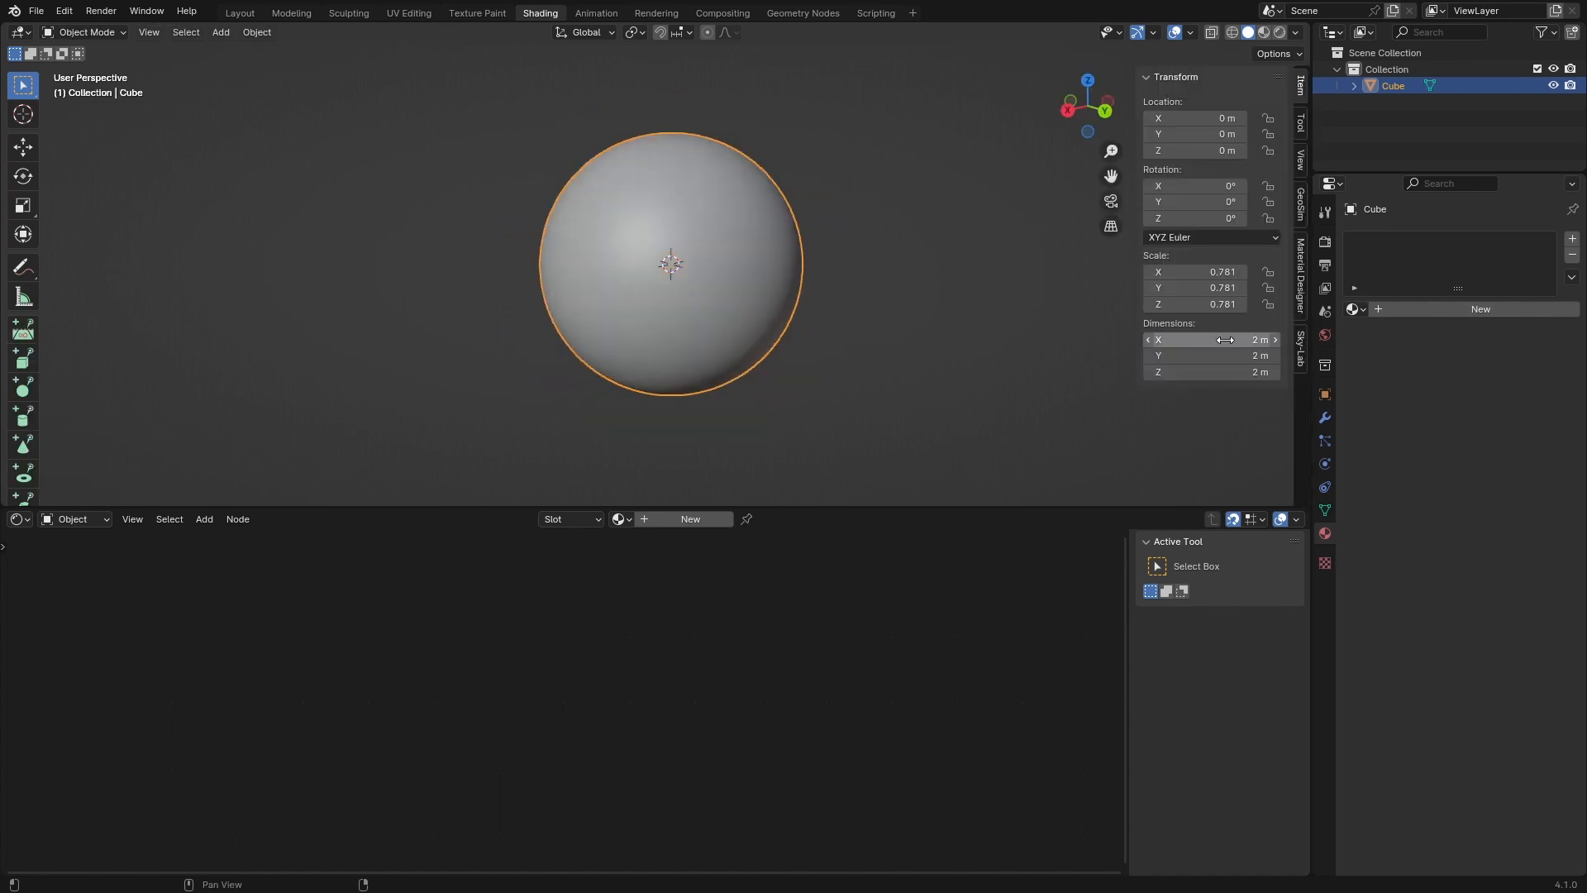
pyautogui.hotkey('ctrl', 'a')
pyautogui.click(1015, 425)
pyautogui.hotkey('ctrl', 'a')
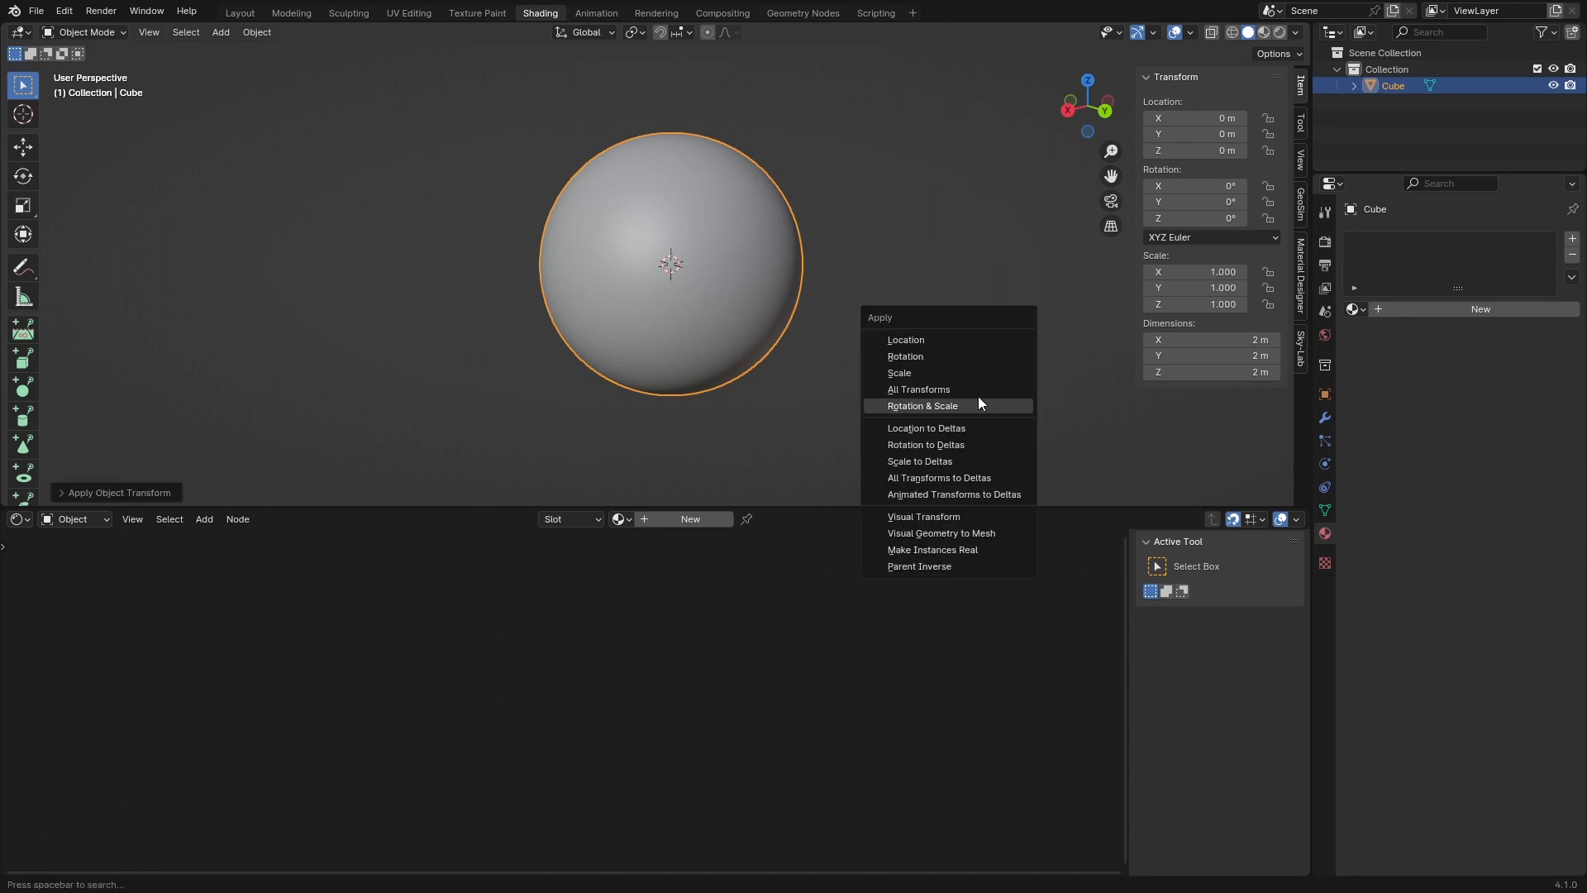
pyautogui.click(967, 389)
pyautogui.hotkey('ctrl', 's')
# Step: Flatten the sphere to a Z dimension of 1.8040 m, apply its transforms and save the file
pyautogui.doubleClick(1232, 372)
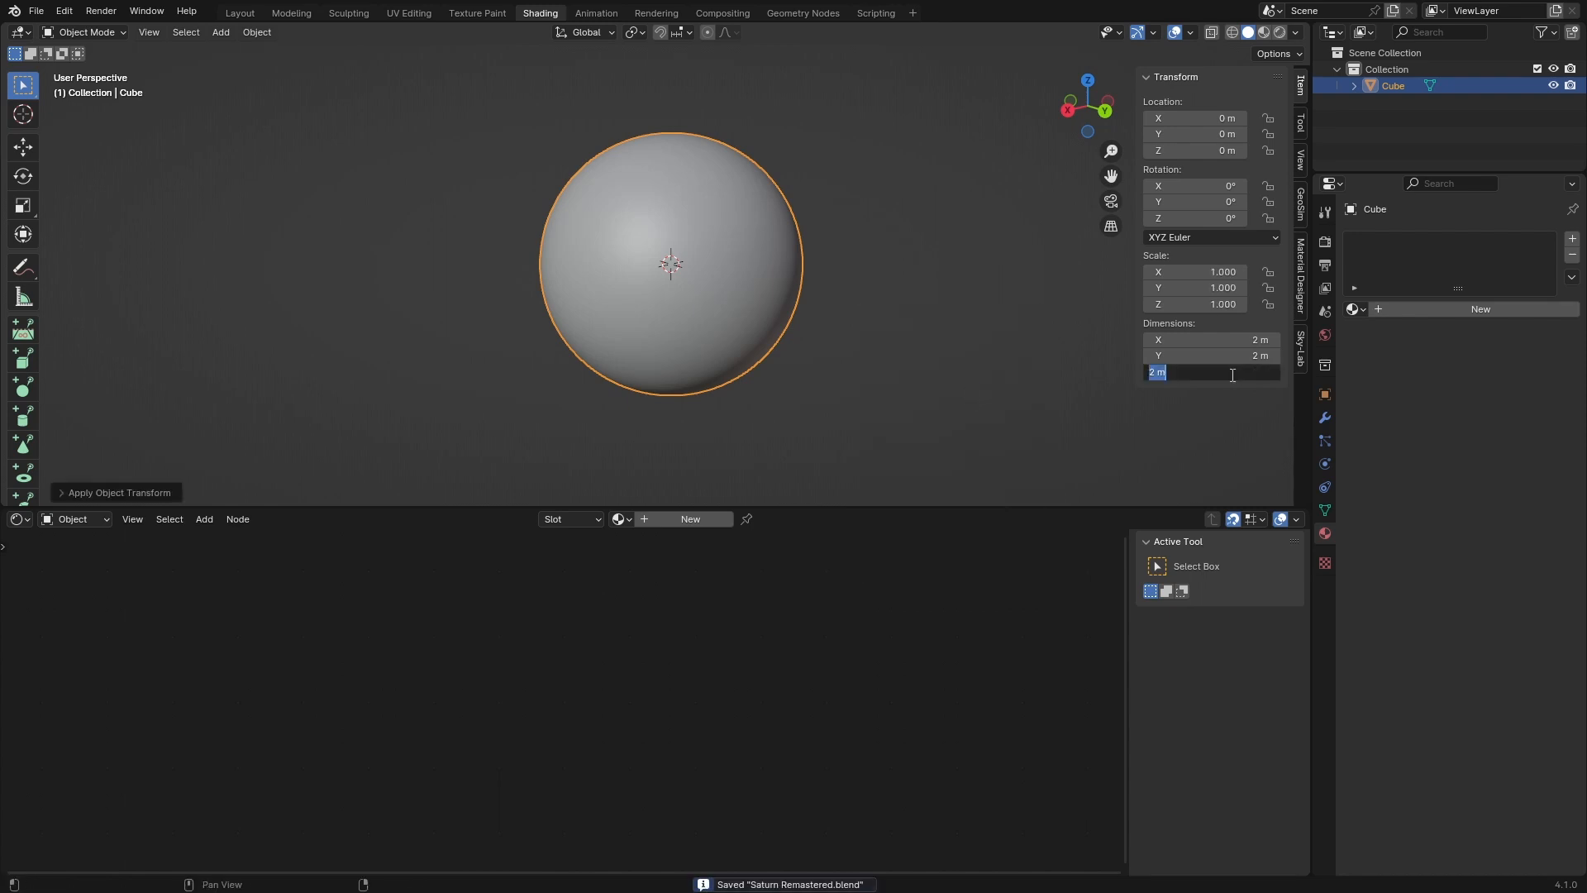
pyautogui.write('1.8')
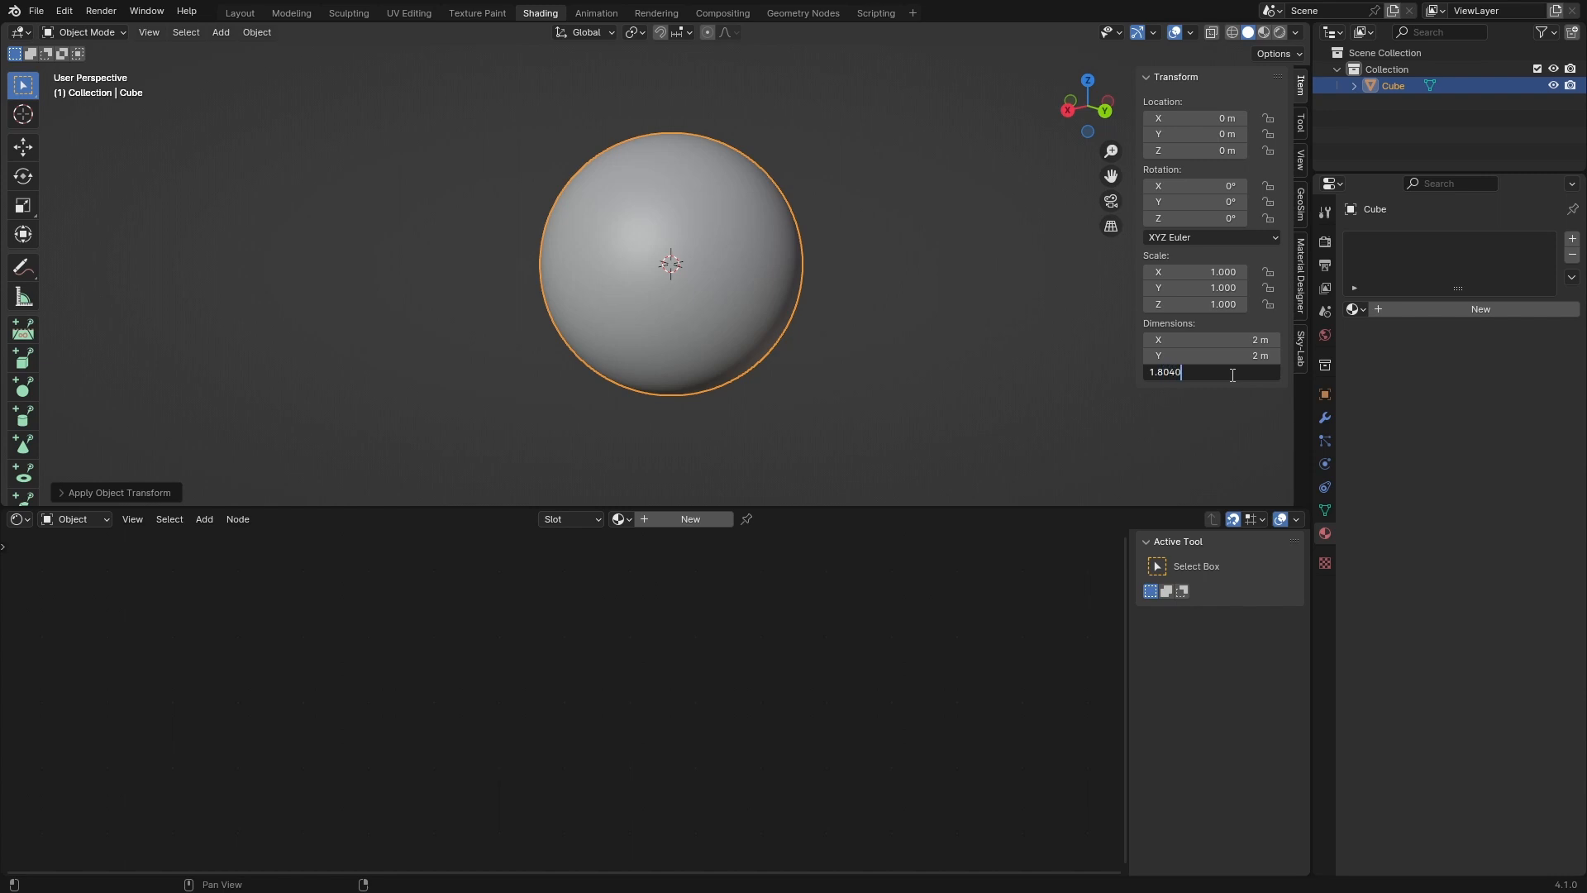
pyautogui.write('040')
pyautogui.press('Return')
pyautogui.hotkey('ctrl', 'a')
pyautogui.click(916, 362)
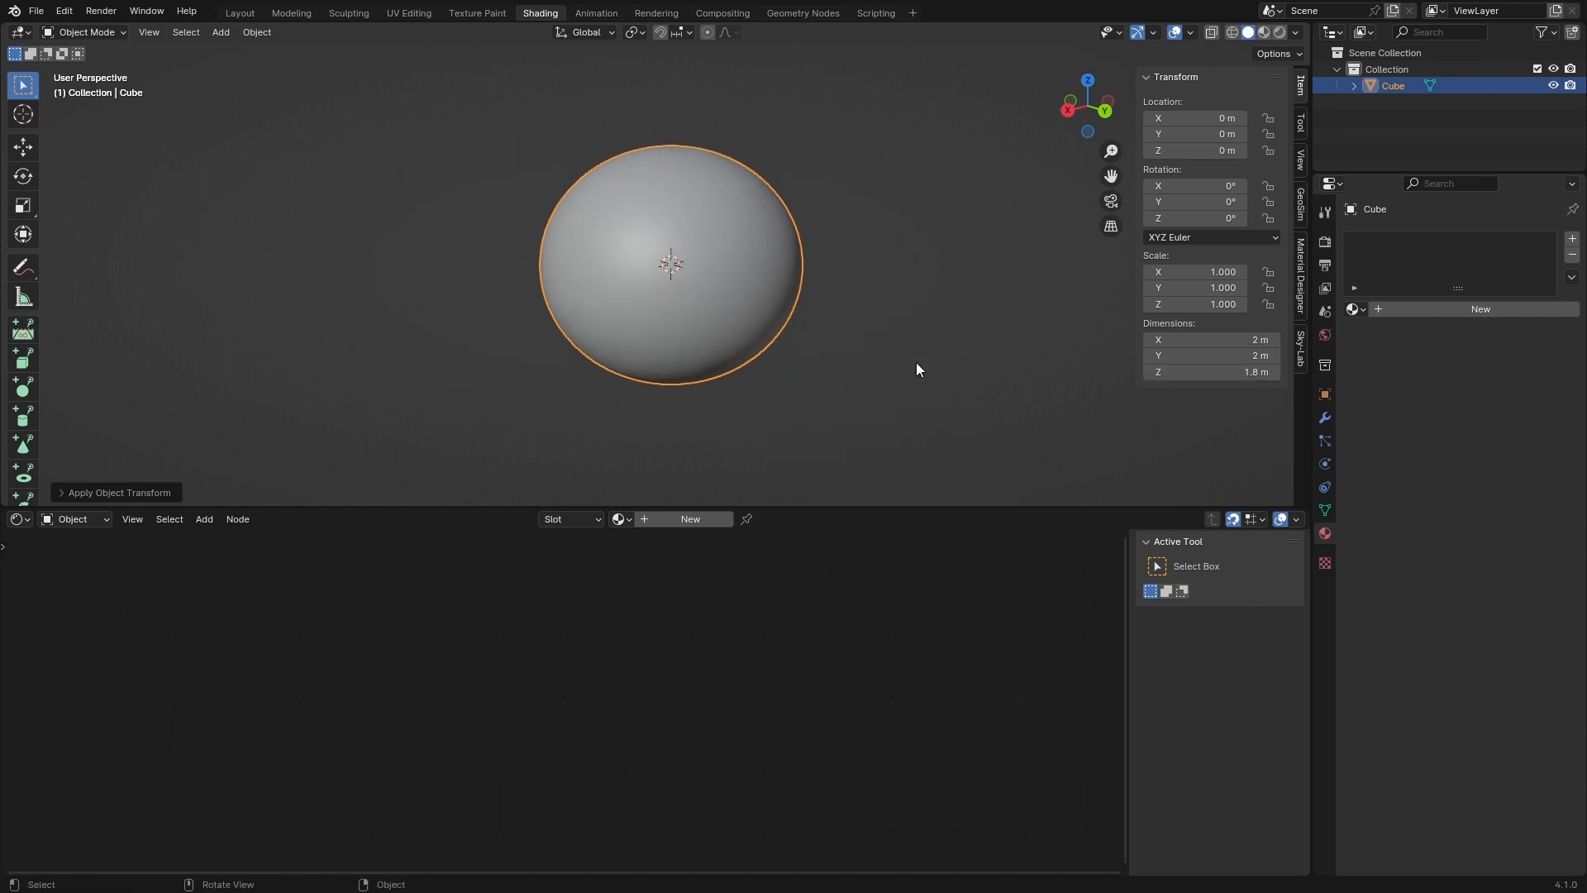
pyautogui.hotkey('ctrl', 's')
# Step: Rename the flattened sphere as Atmosphere, then duplicate it in place and name the copy Cloud Layer
pyautogui.press('F2')
pyautogui.write('Atmosphere')
pyautogui.press('Return')
pyautogui.hotkey('shift', 'd')
pyautogui.press('Escape')
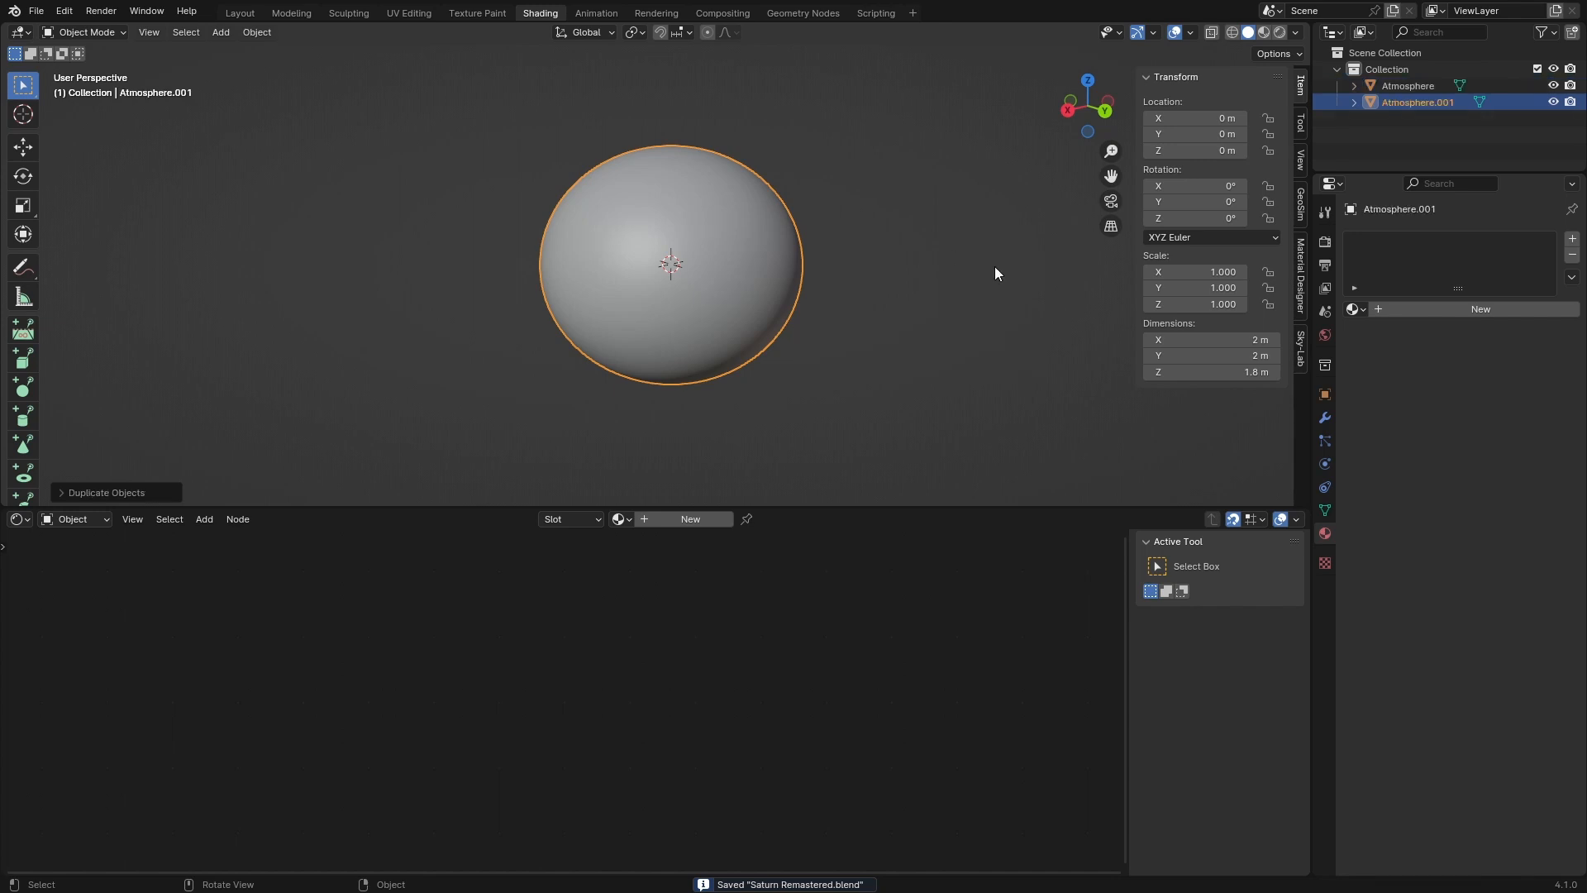
pyautogui.press('F2')
pyautogui.write('Cloud Layer')
pyautogui.press('Return')
# Step: Create a Cloud Layer material with an RGB node feeding the Surface output and set its color to black
pyautogui.click(691, 519)
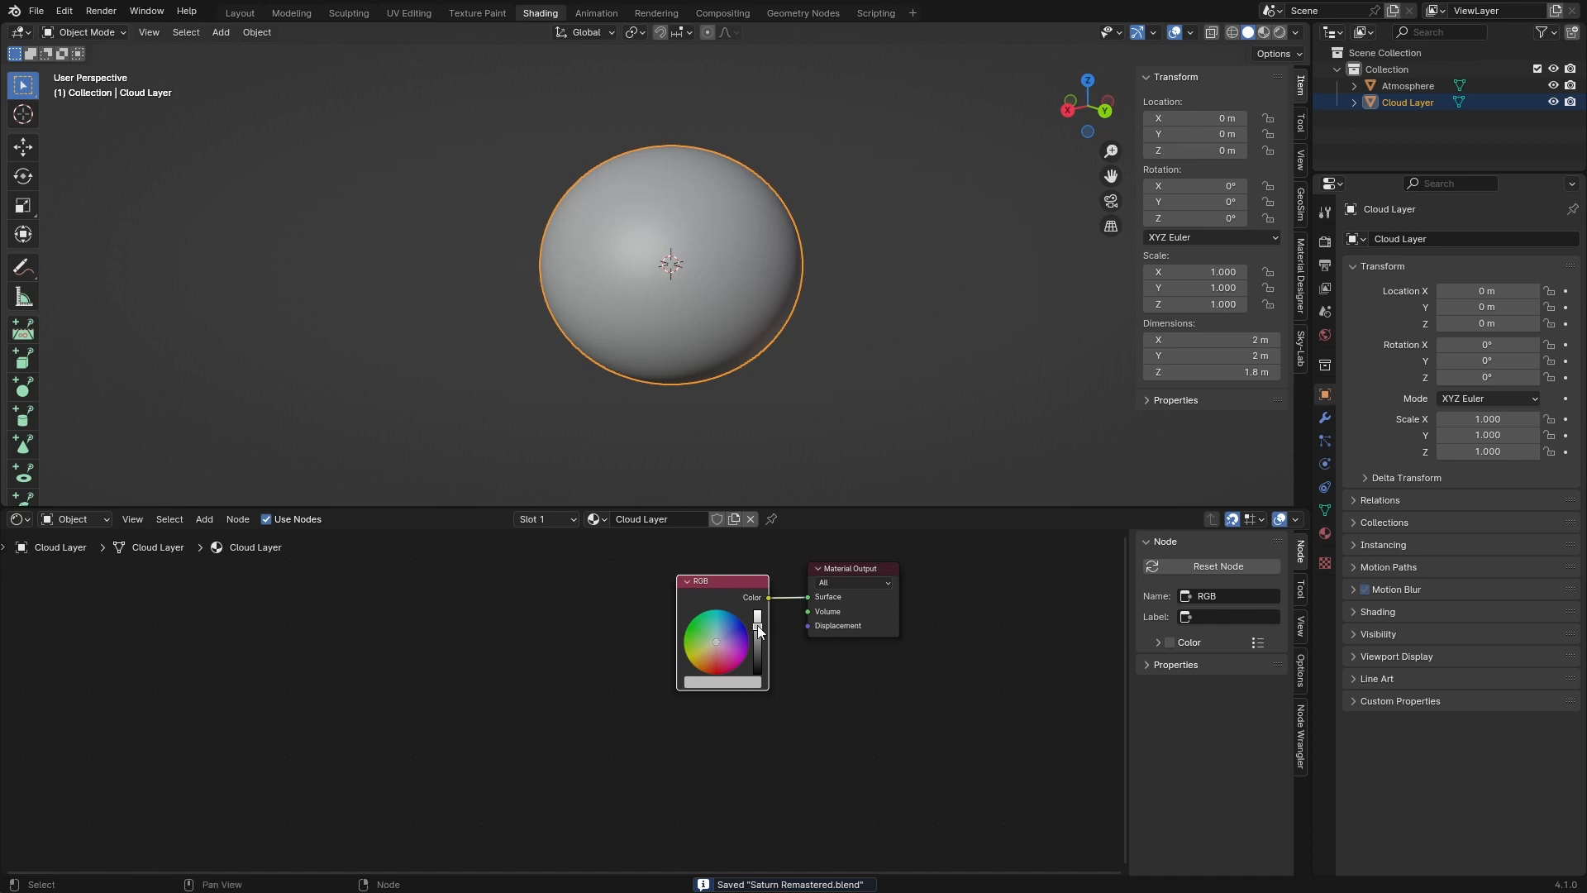
pyautogui.moveTo(756, 624); pyautogui.dragTo(757, 683)
pyautogui.click(929, 688)
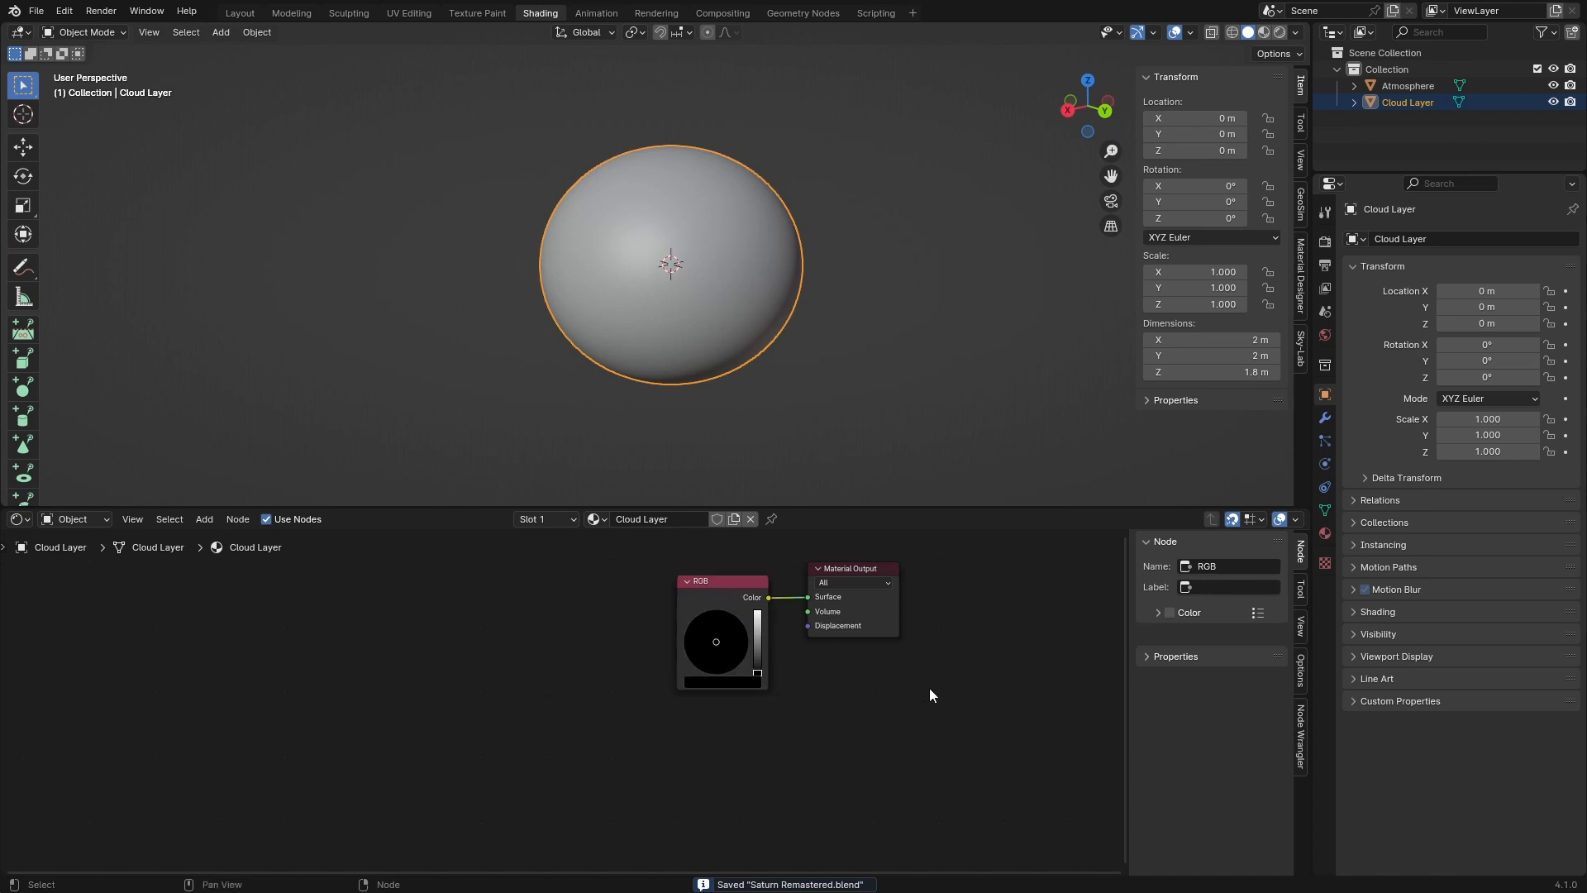
# Step: Name the Atmosphere object's new material Atmosphere and connect a Geometry node's Position to the Volume and Displacement outputs
pyautogui.click(662, 519)
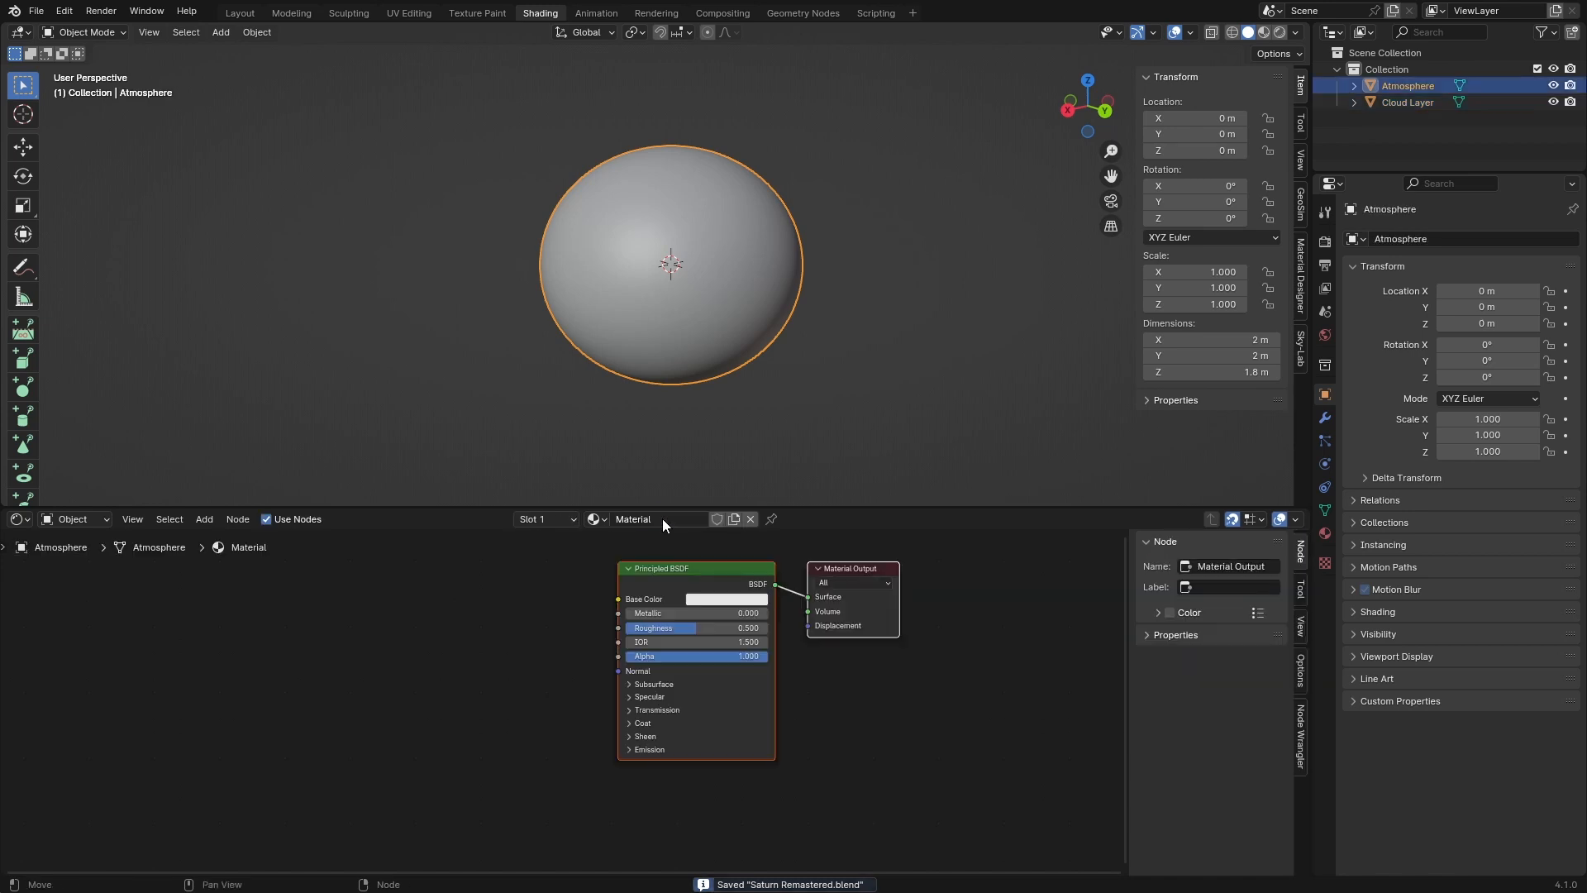
pyautogui.doubleClick(662, 519)
pyautogui.write('A')
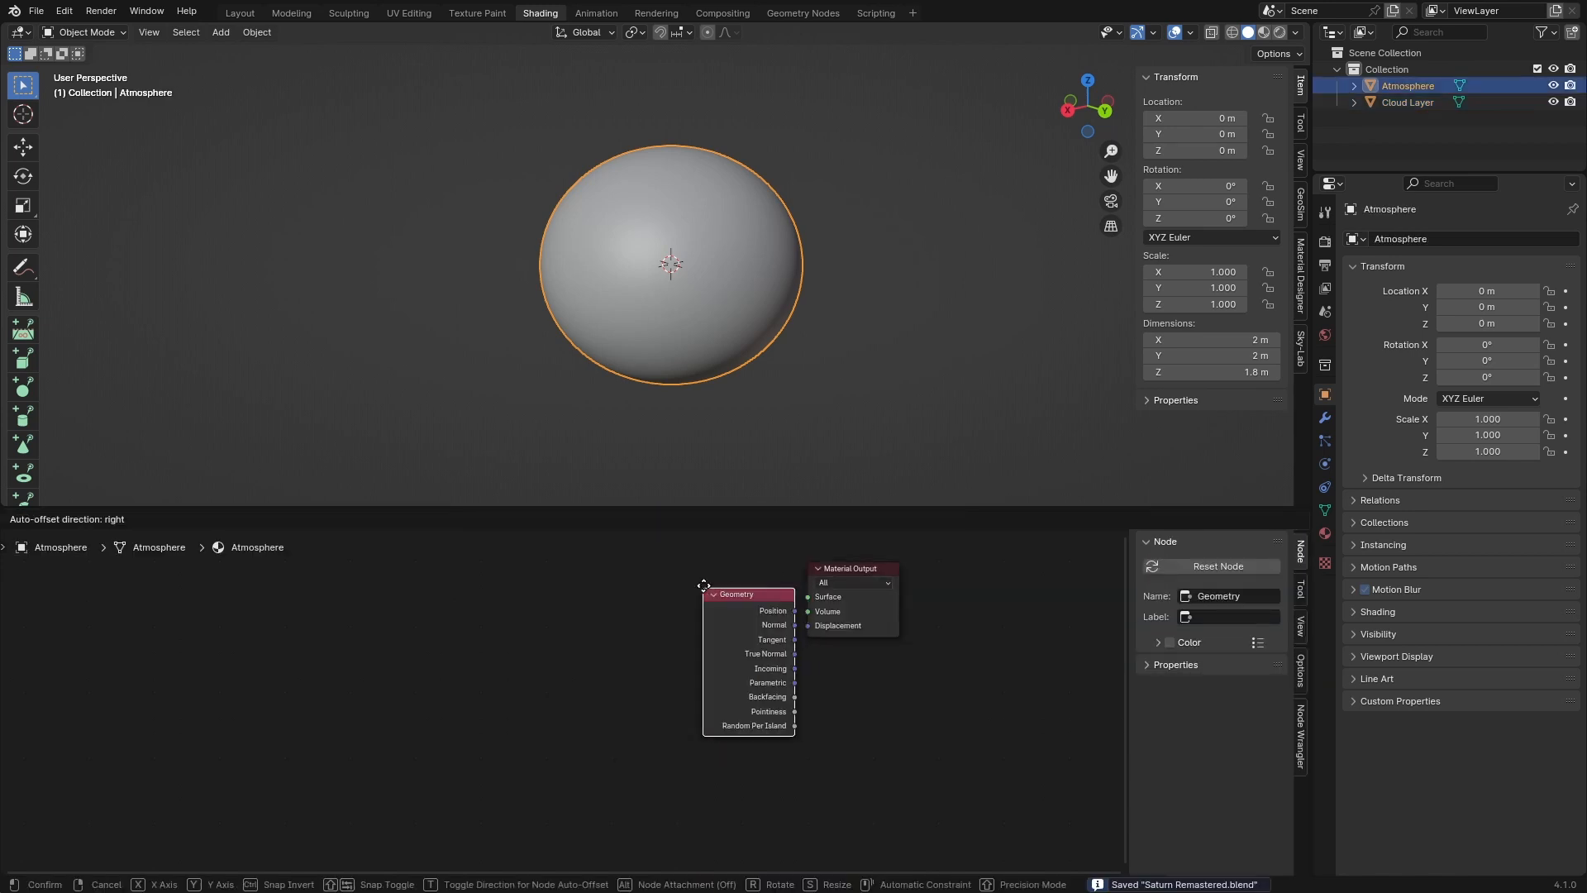
pyautogui.click(557, 564)
pyautogui.moveTo(611, 572); pyautogui.dragTo(808, 626)
# Step: Set the Atmosphere material's volume step rate to 0.25 and its displacement method to Displacement Only
pyautogui.click(1326, 533)
pyautogui.hotkey('ctrl', 's')
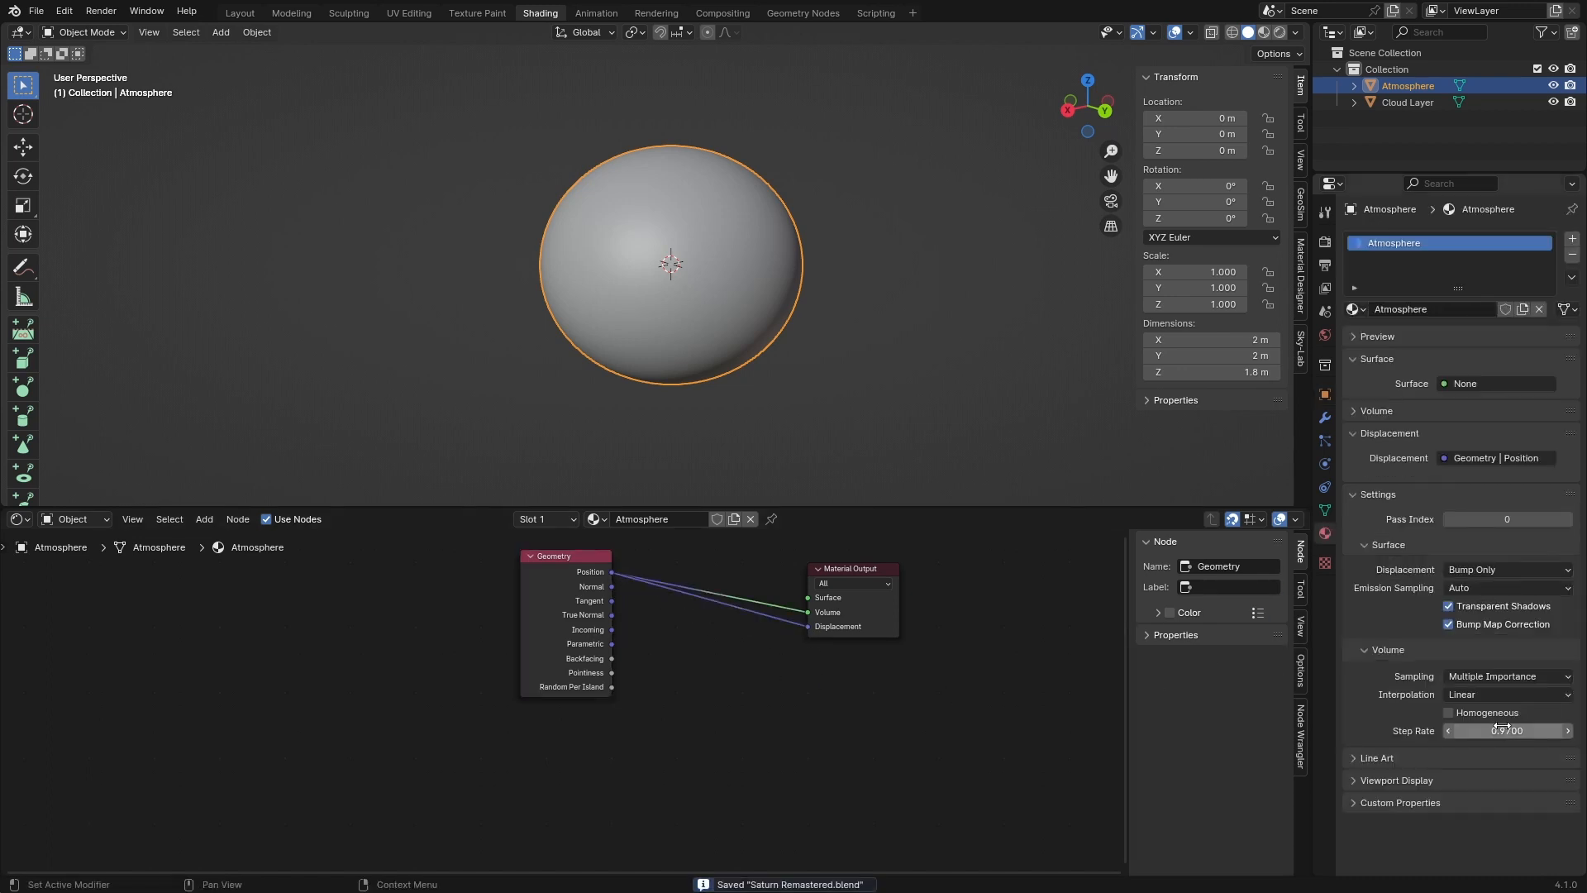
pyautogui.moveTo(1502, 728); pyautogui.dragTo(1480, 728)
pyautogui.click(1501, 569)
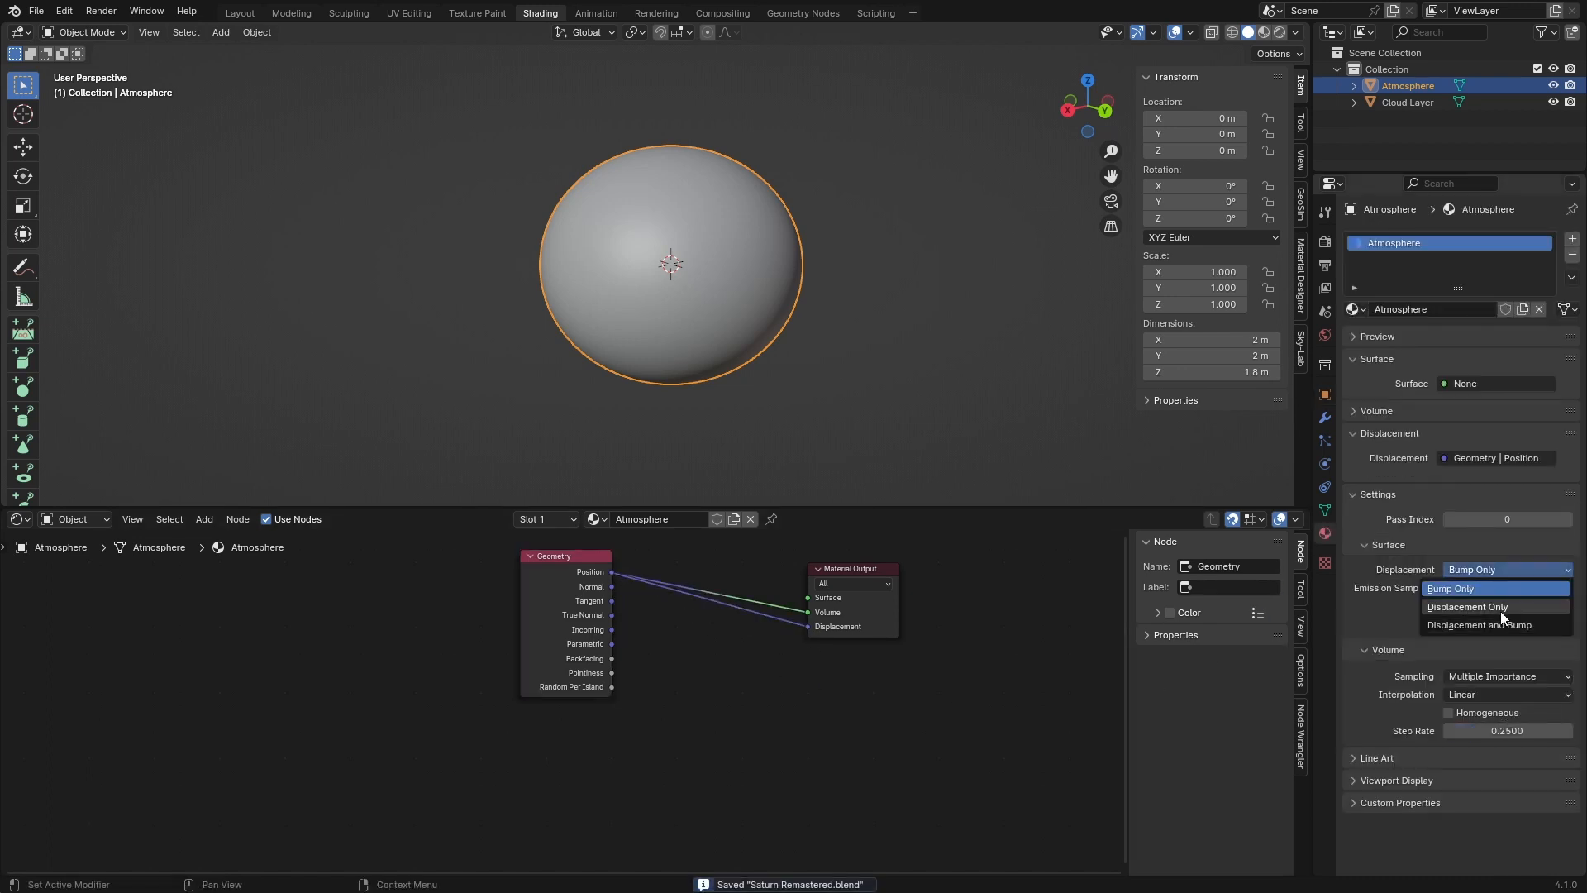
pyautogui.click(1501, 610)
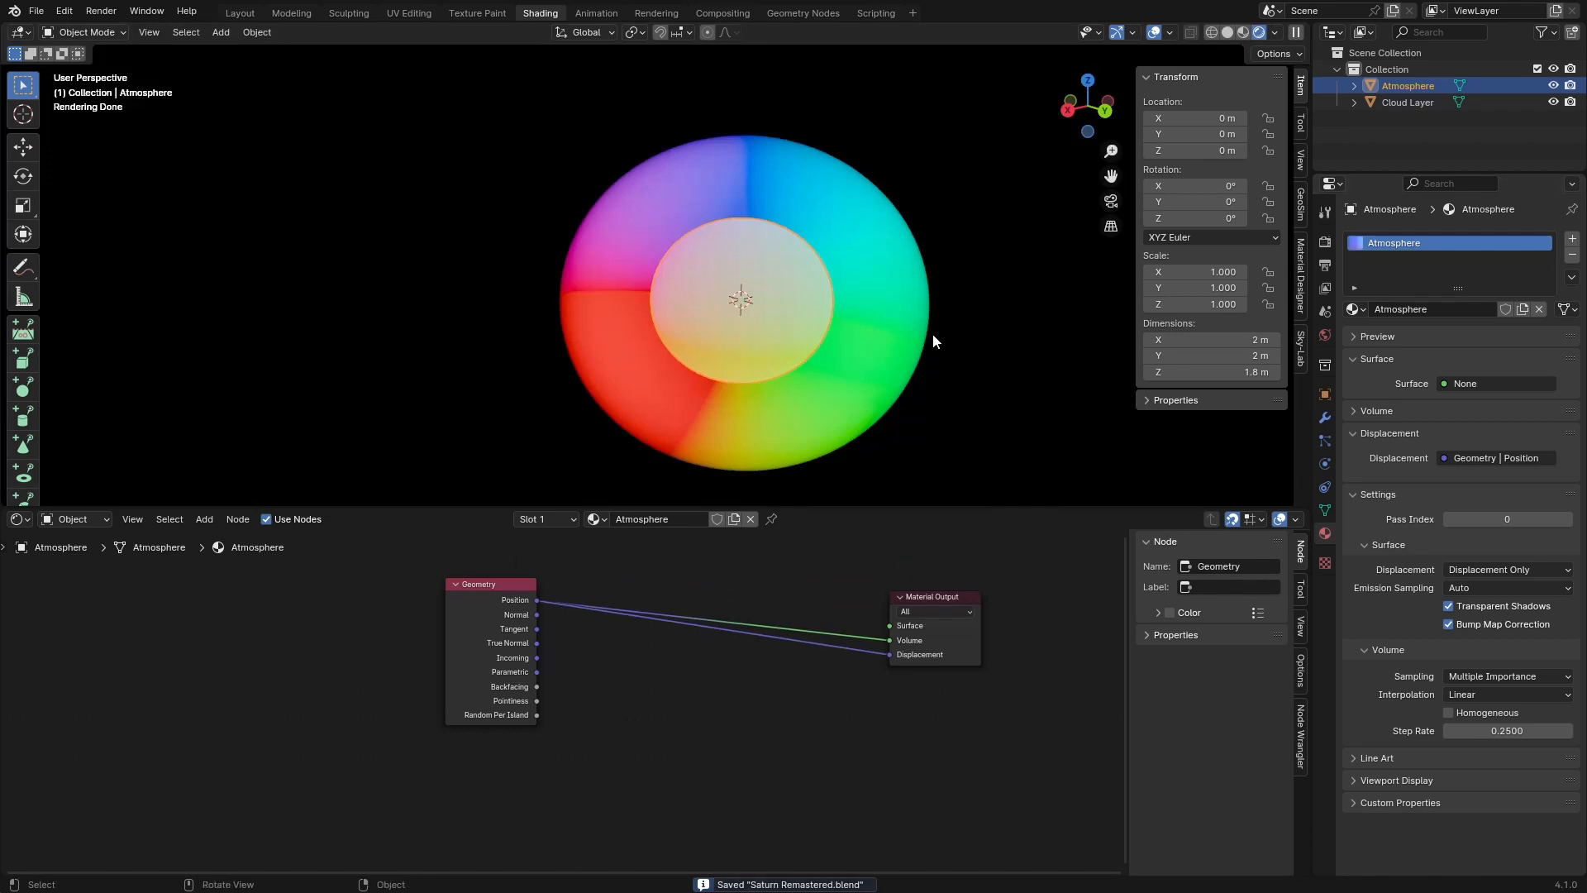
# Step: Insert a Vector Math node set to Scale between the Geometry Position and the Material Output's Displacement
pyautogui.click(1085, 435)
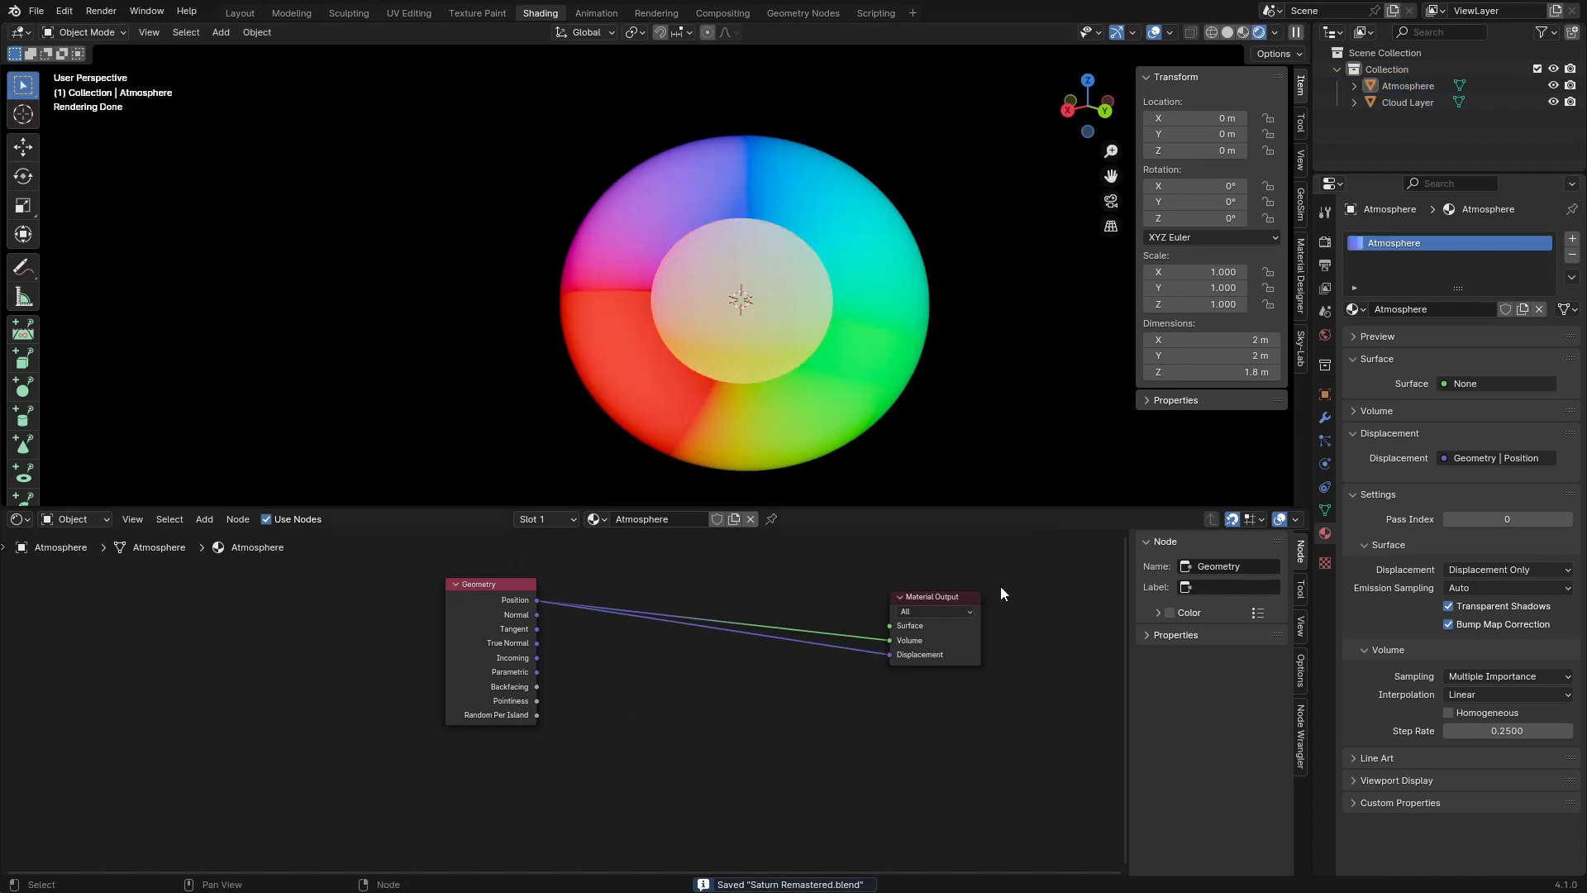
pyautogui.scroll(1, 868, 661)
pyautogui.scroll(-1, 595, 654)
pyautogui.keyDown('ctrl'); pyautogui.scroll(-2, 507, 627); pyautogui.keyUp('ctrl')
pyautogui.hotkey('shift', 'a')
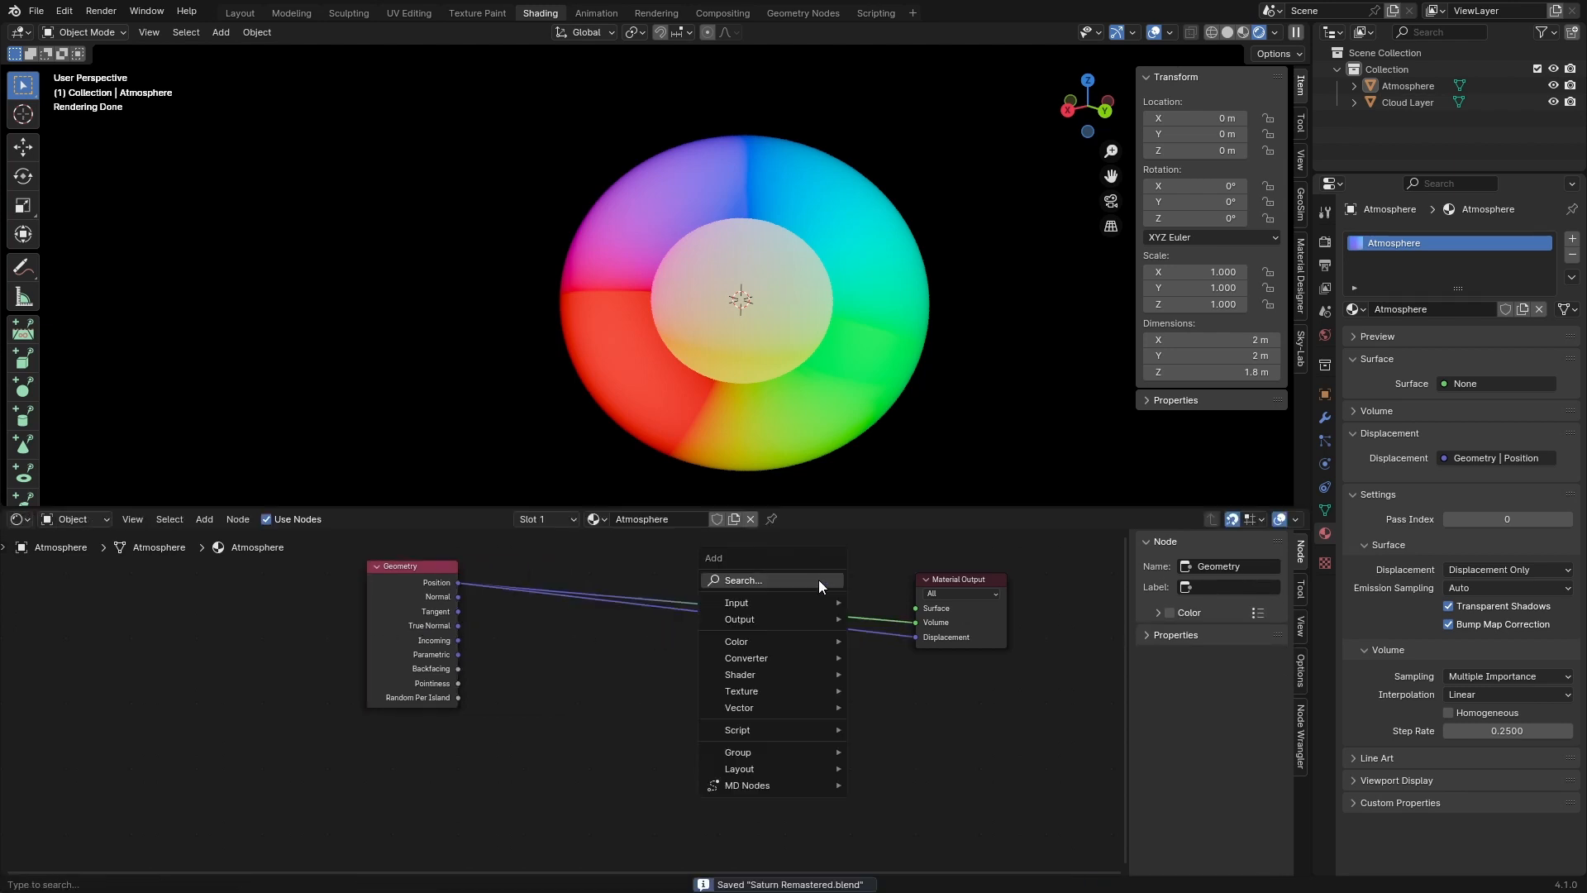
pyautogui.click(819, 579)
pyautogui.write('vec')
pyautogui.press('Return')
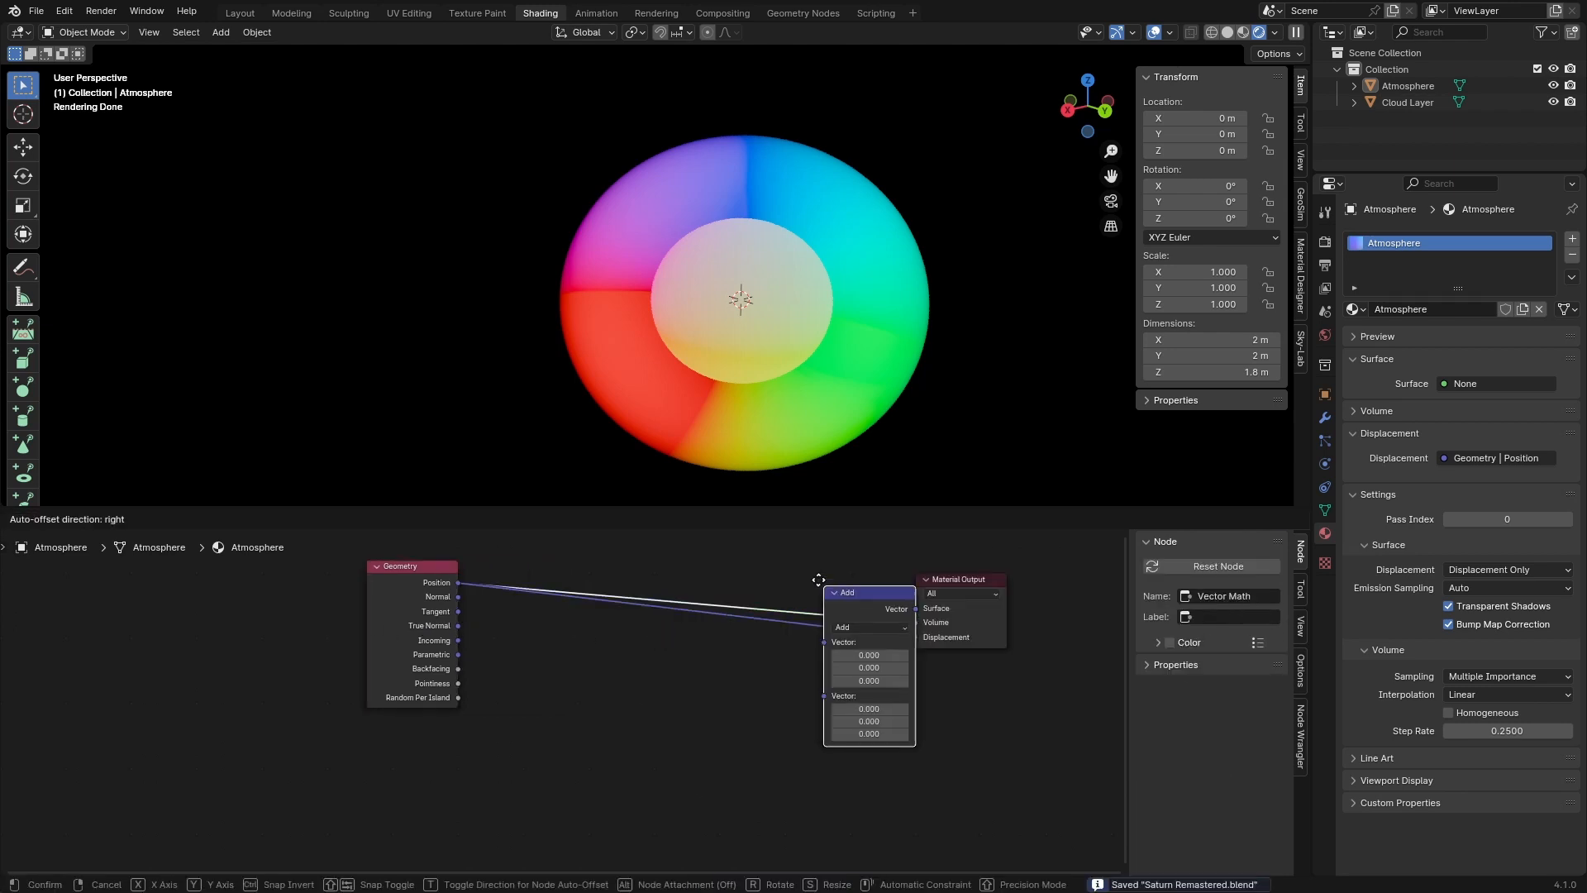
pyautogui.click(775, 681)
pyautogui.click(813, 721)
pyautogui.click(813, 703)
pyautogui.moveTo(813, 694); pyautogui.dragTo(819, 652)
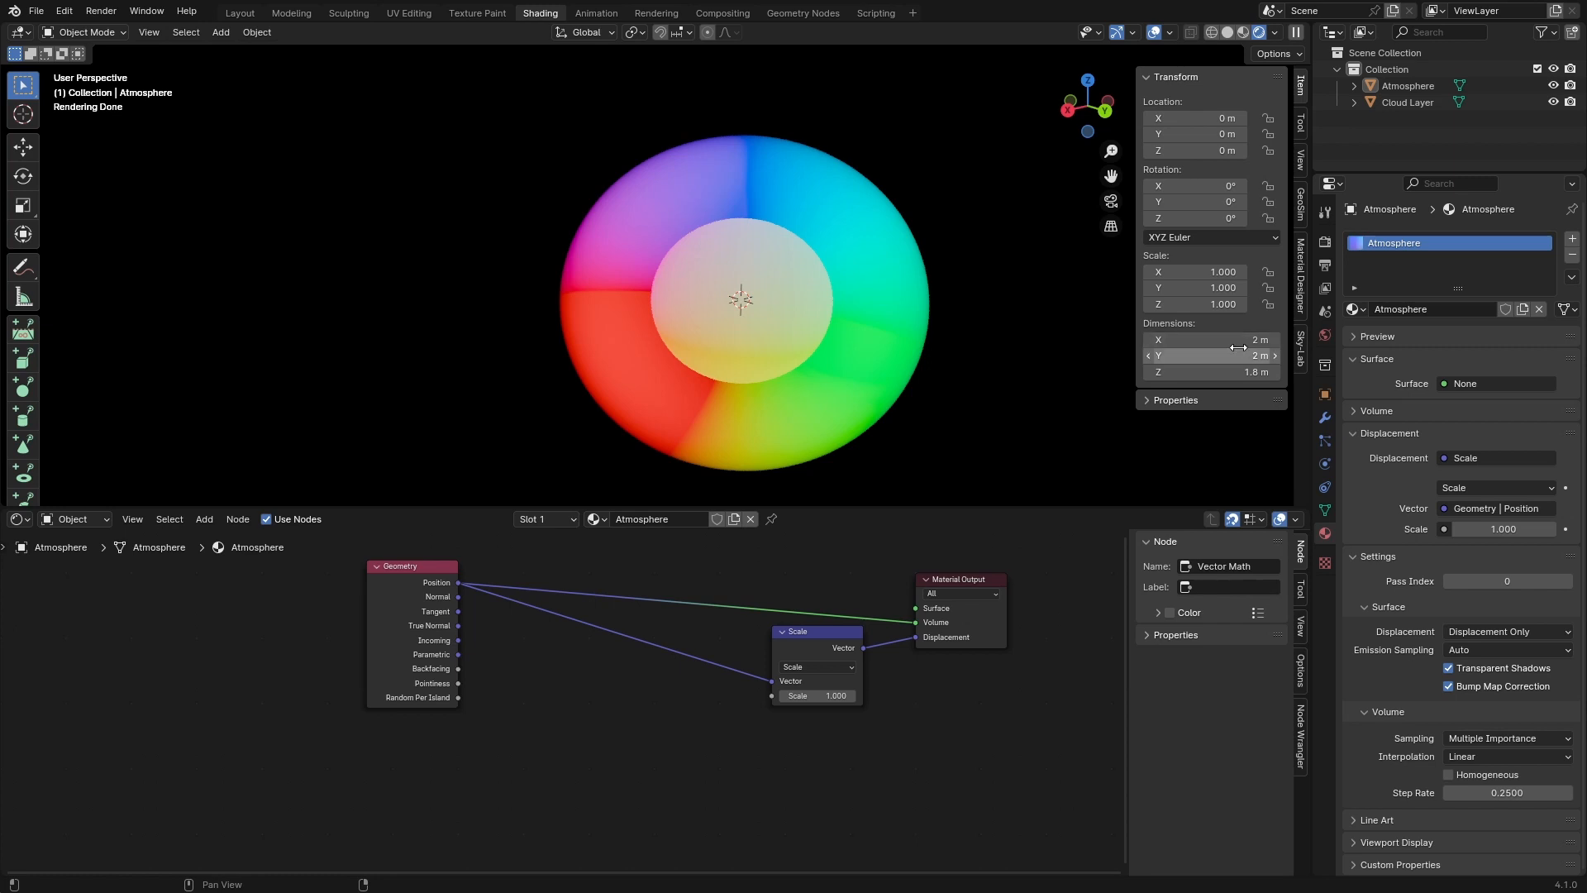
# Step: Save the file and set the displacement Scale node's factor to 0.002
pyautogui.scroll(2, 837, 771)
pyautogui.hotkey('ctrl', 's')
pyautogui.doubleClick(830, 693)
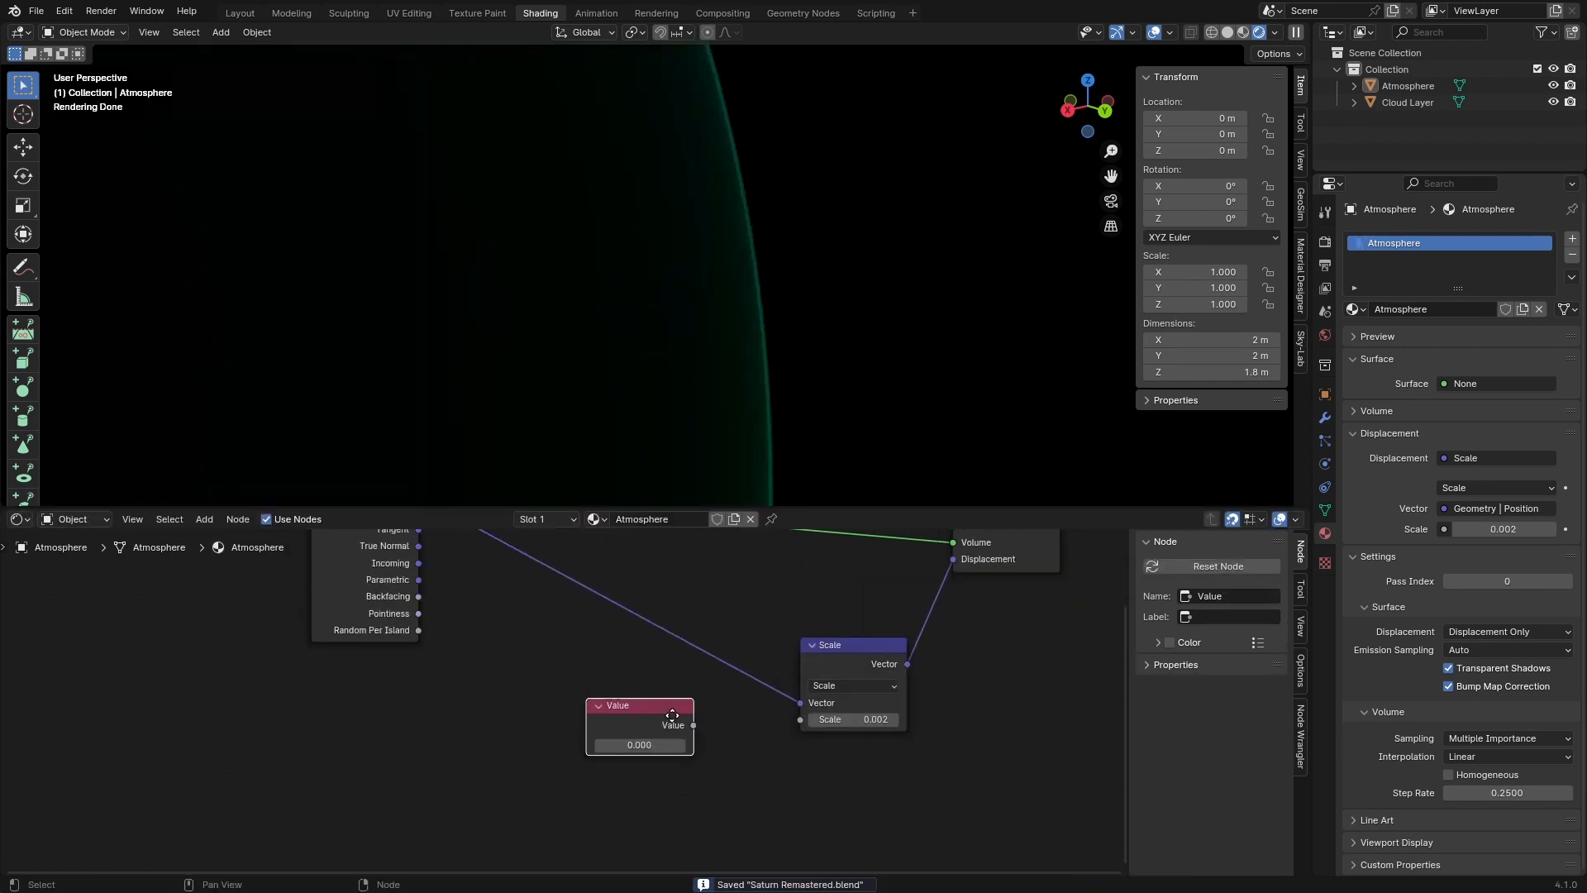
# Step: Copy the 0.002 scale factor into a Value node placed beside the Scale node
pyautogui.doubleClick(670, 703)
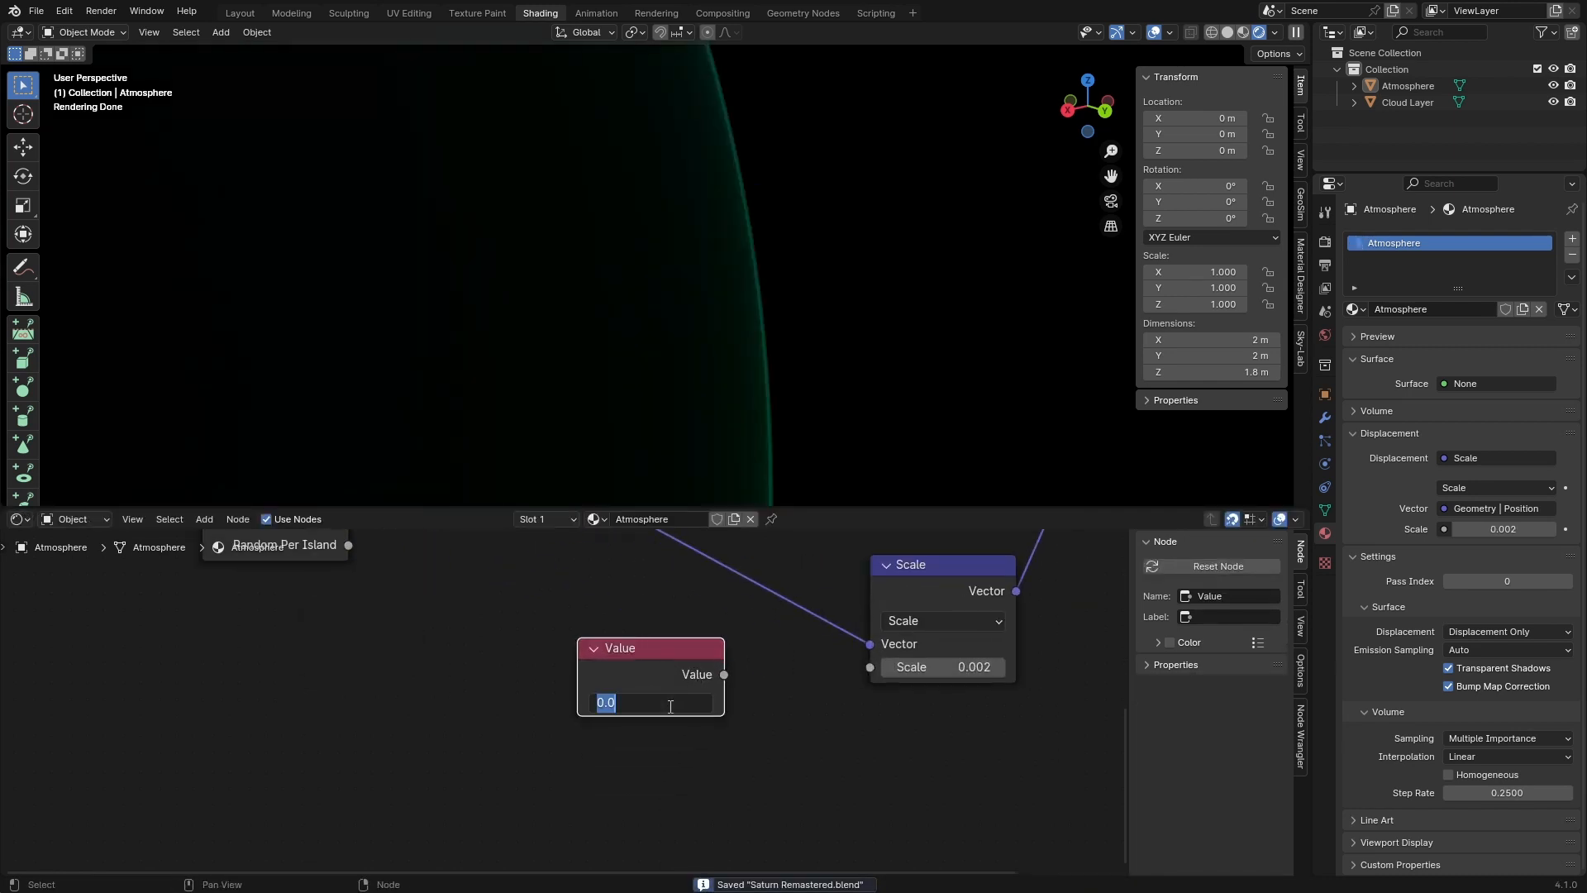
pyautogui.press('Escape')
pyautogui.hotkey('ctrl', 'c')
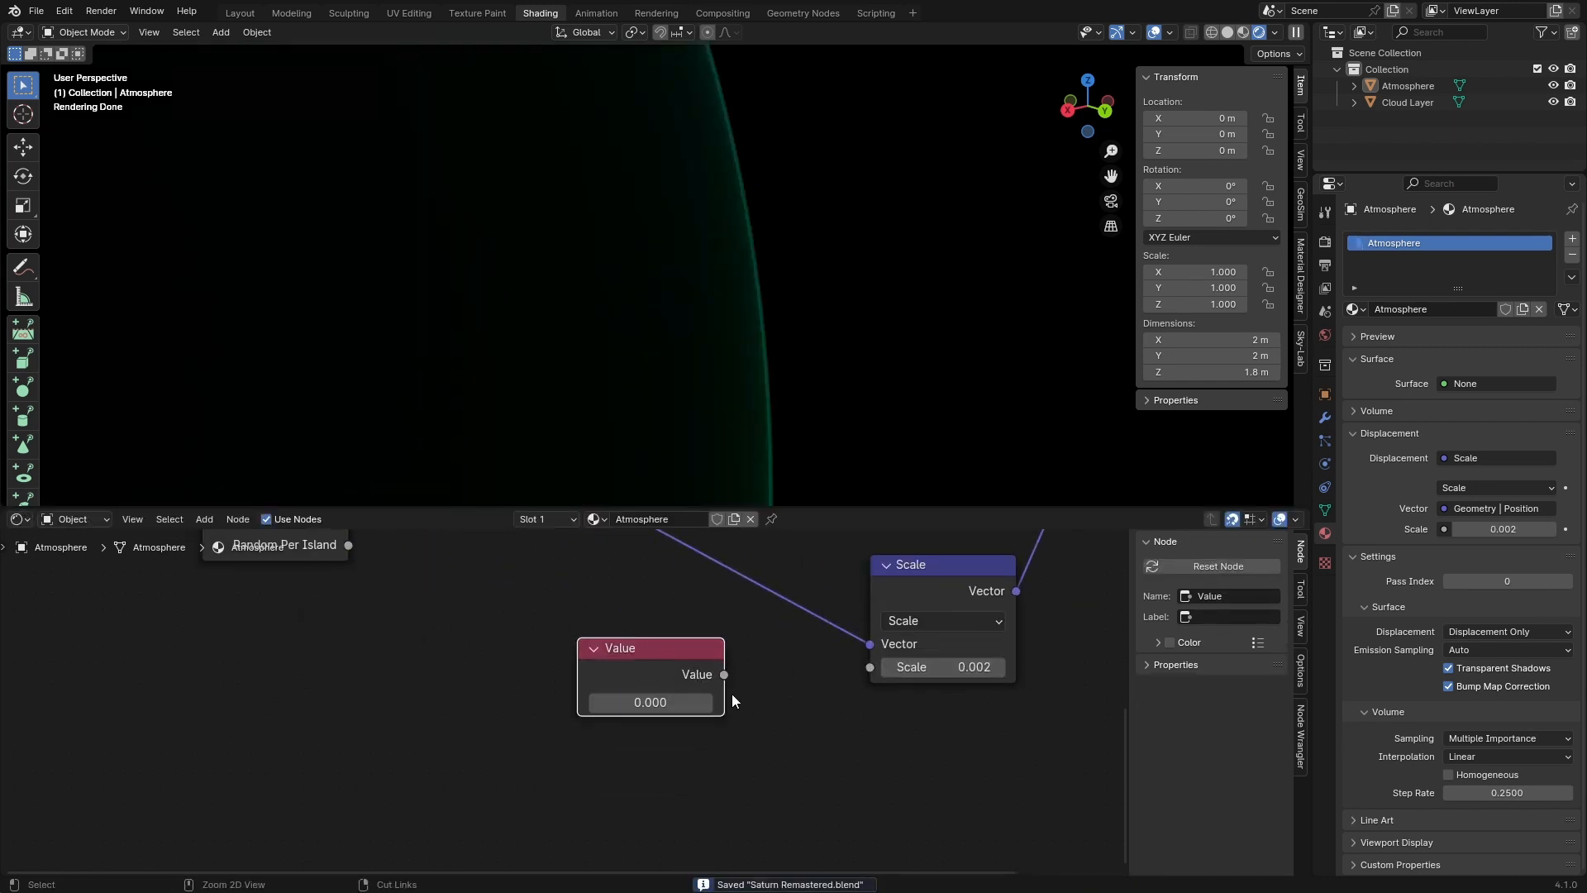
pyautogui.hotkey('ctrl', 'v')
pyautogui.moveTo(679, 674); pyautogui.dragTo(746, 676)
# Step: Turn the Value node into a node group and rename its output as Height
pyautogui.hotkey('ctrl', 'g')
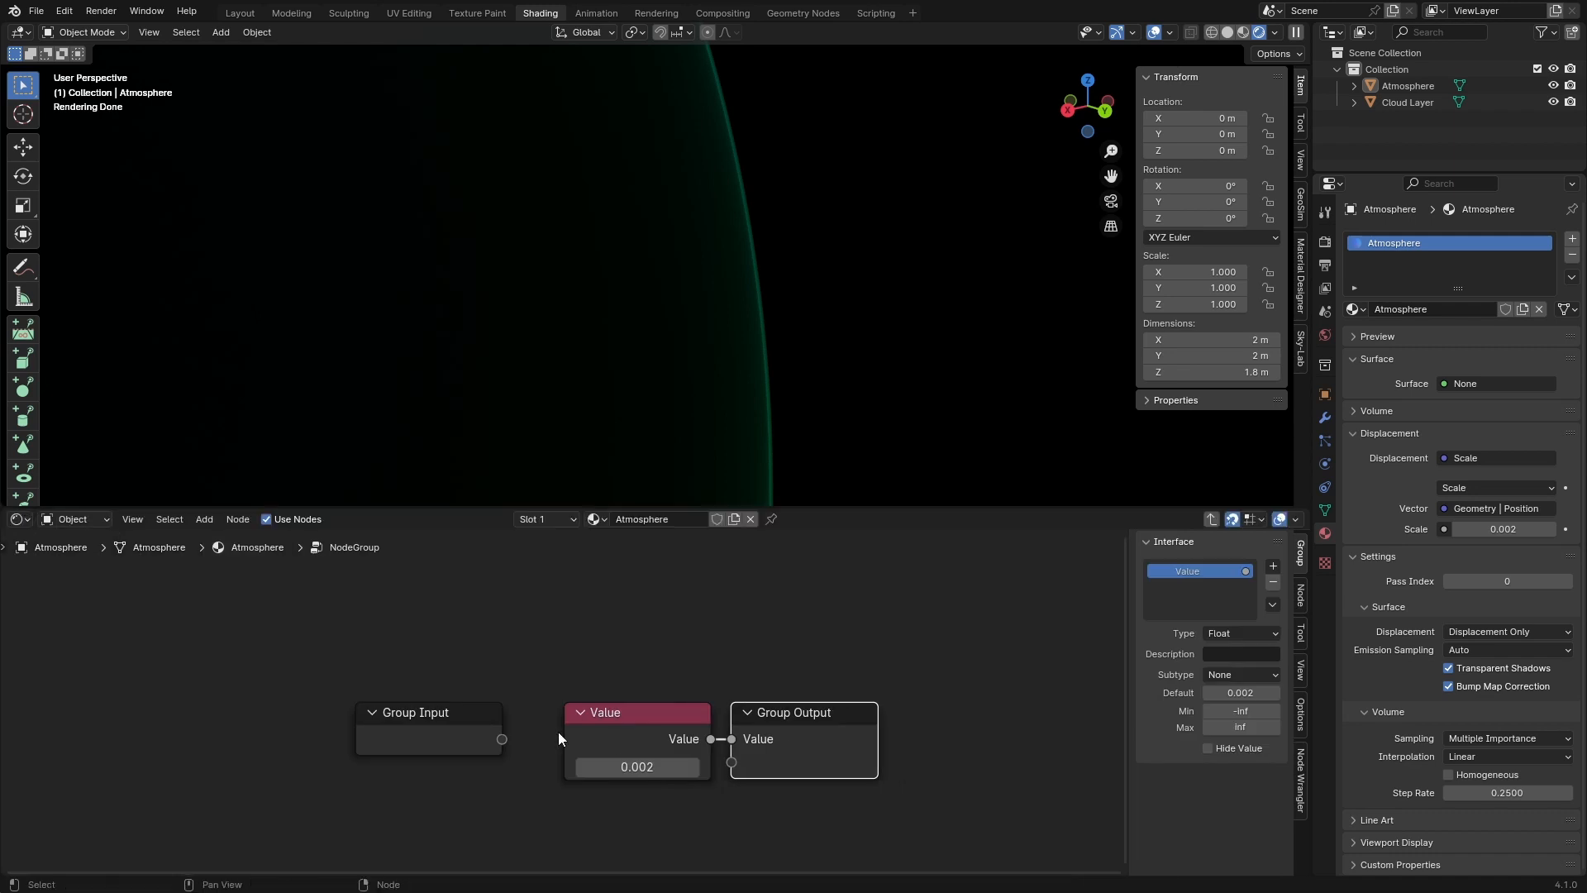
pyautogui.doubleClick(1213, 570)
pyautogui.write('Height')
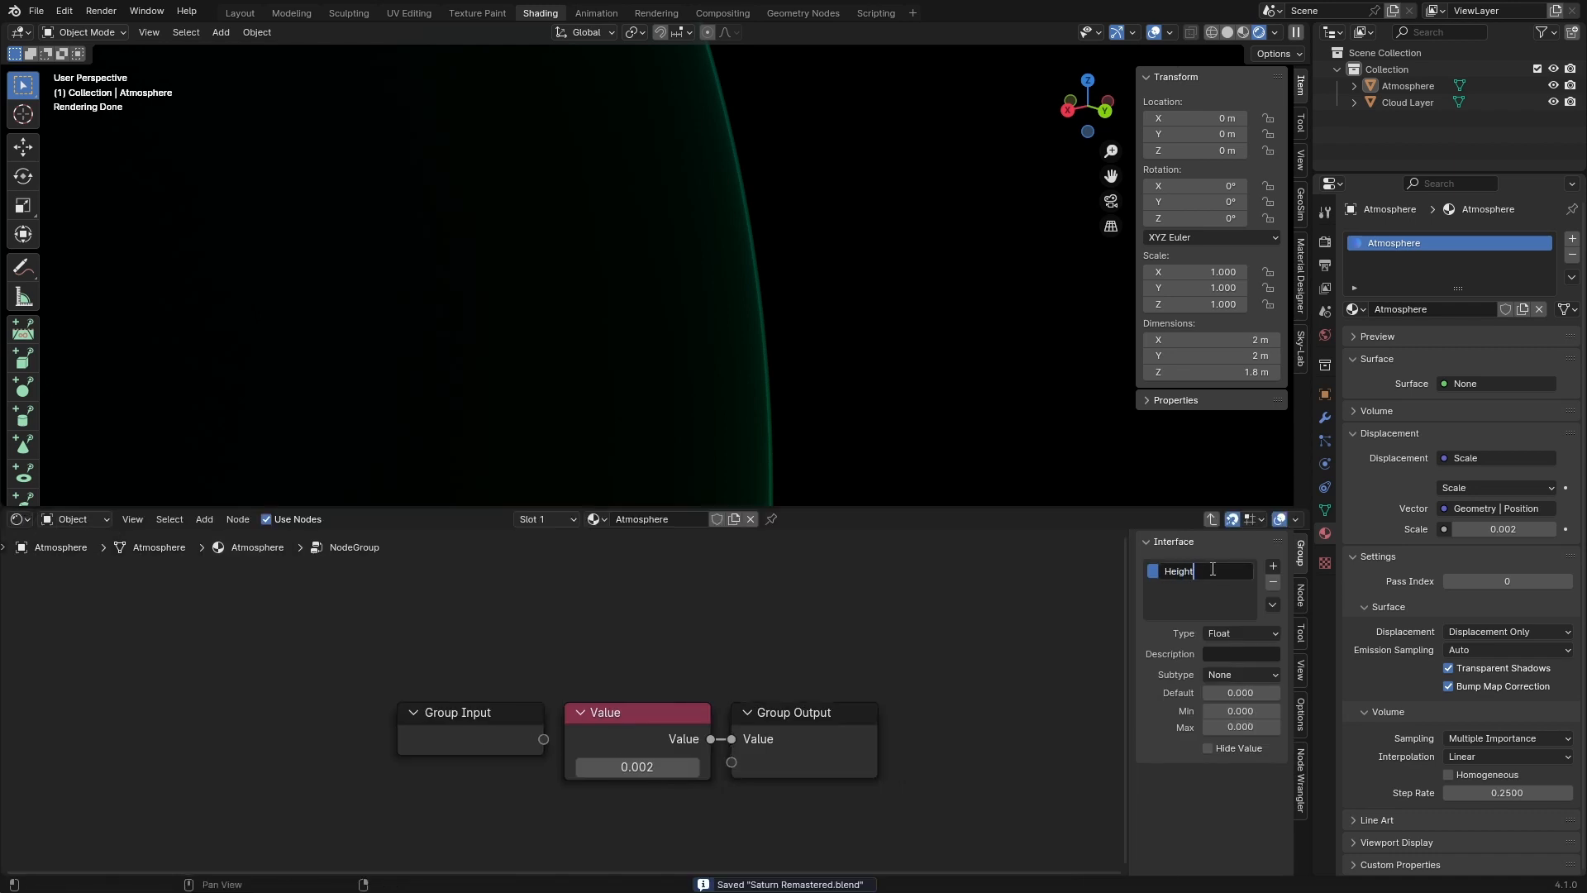
pyautogui.press('Return')
pyautogui.press('Tab')
# Step: Name the node group Atmosphere Height and connect its Height output to the Scale node's factor
pyautogui.doubleClick(732, 698)
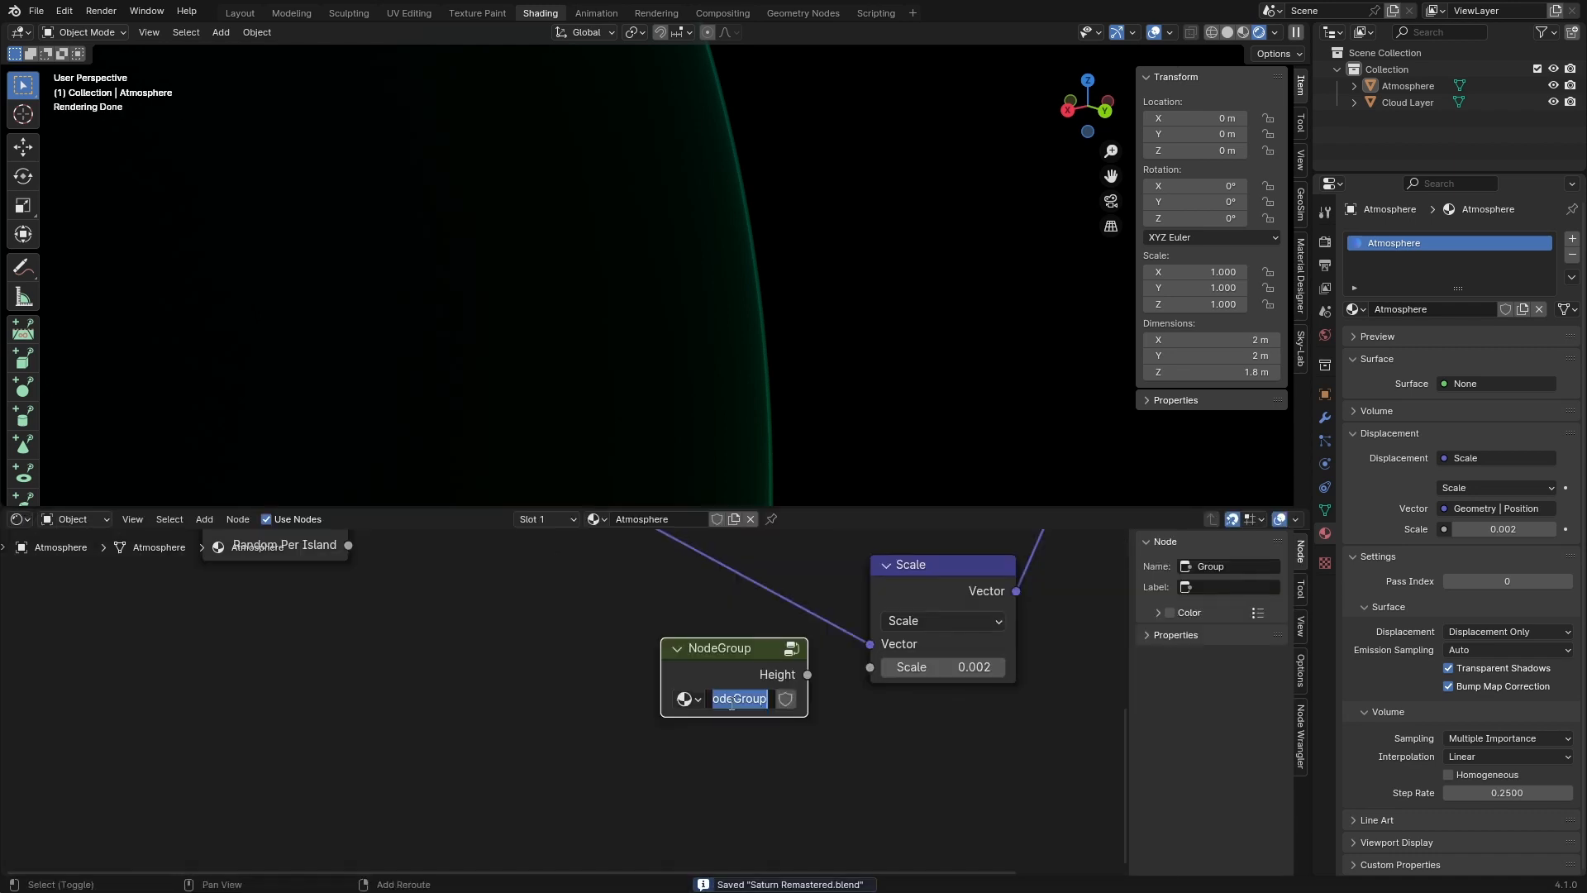
pyautogui.write('Atmosphere Height')
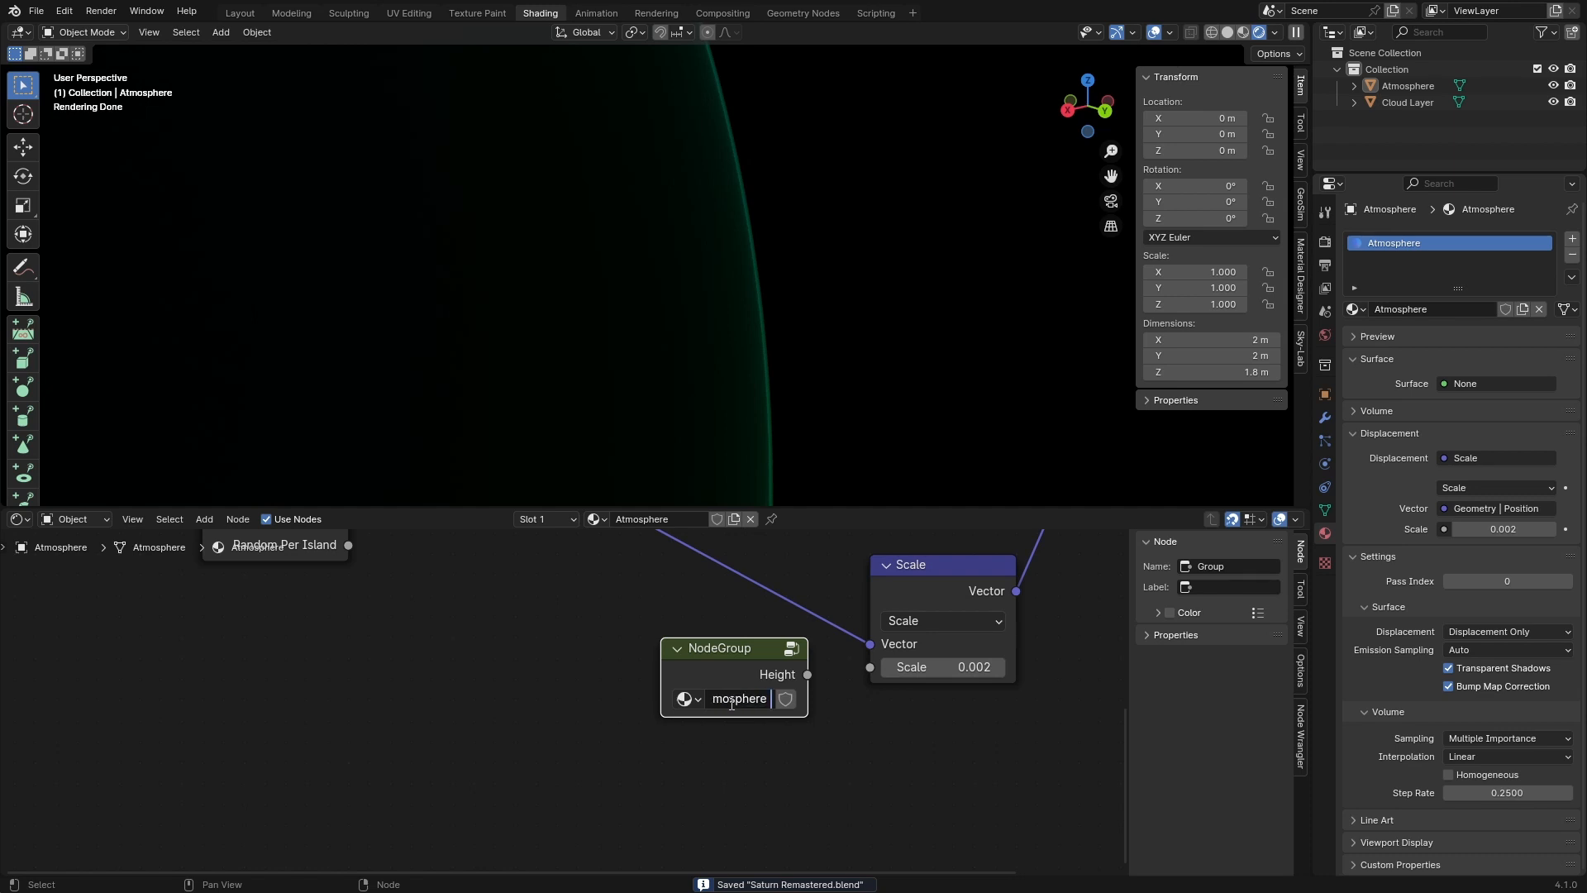
pyautogui.press('Return')
pyautogui.press('Home')
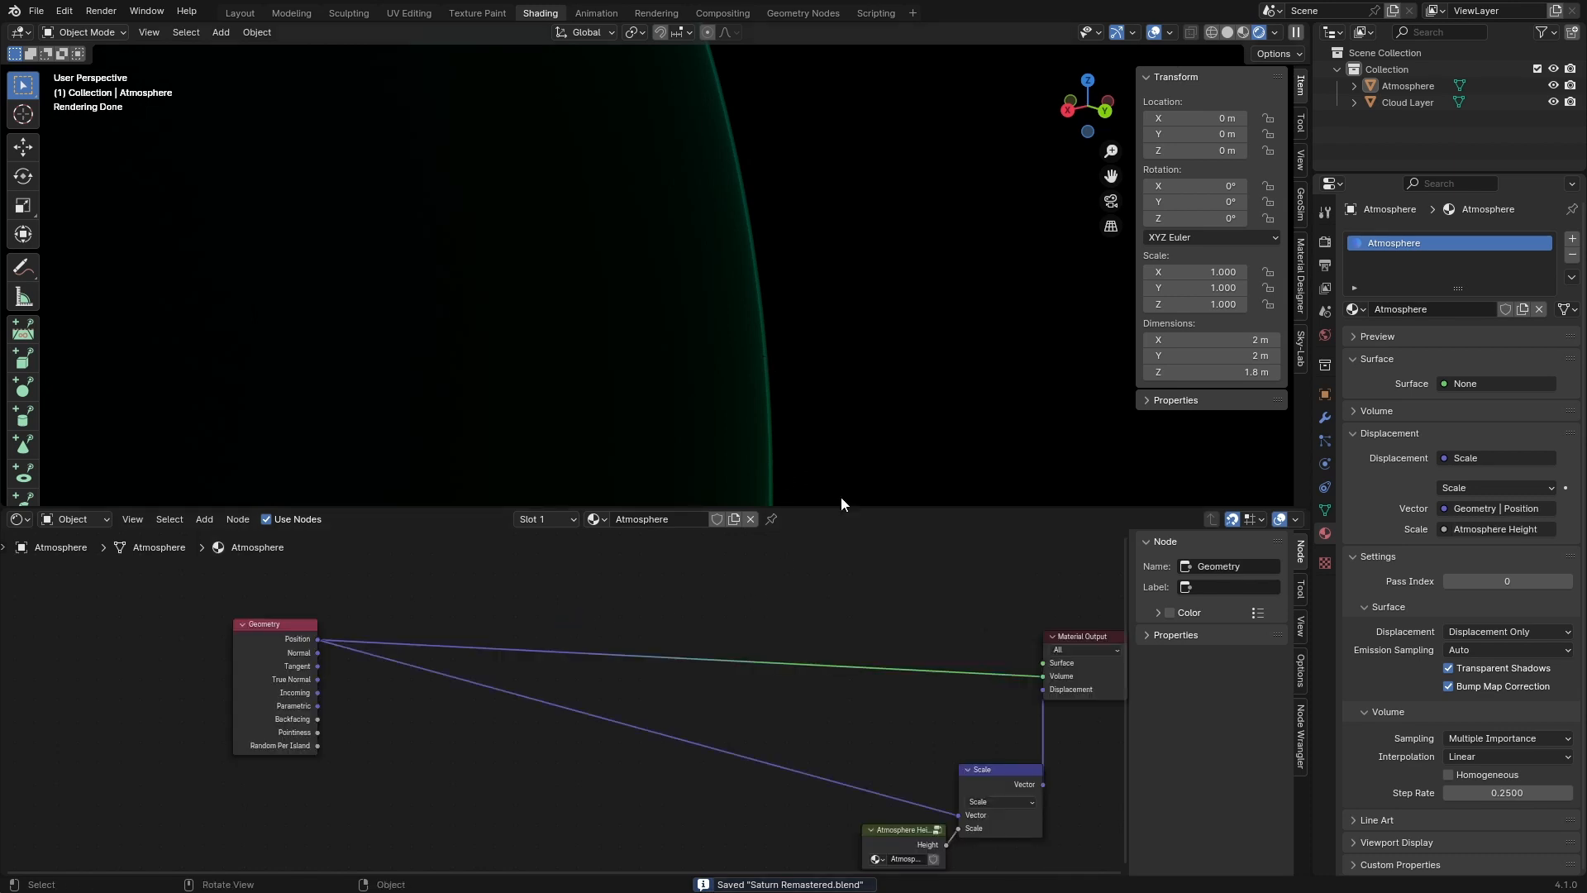
# Step: Split the Geometry Position with a Separate XYZ node and route its X through a Divide math node to the Volume output
pyautogui.scroll(-7, 638, 337)
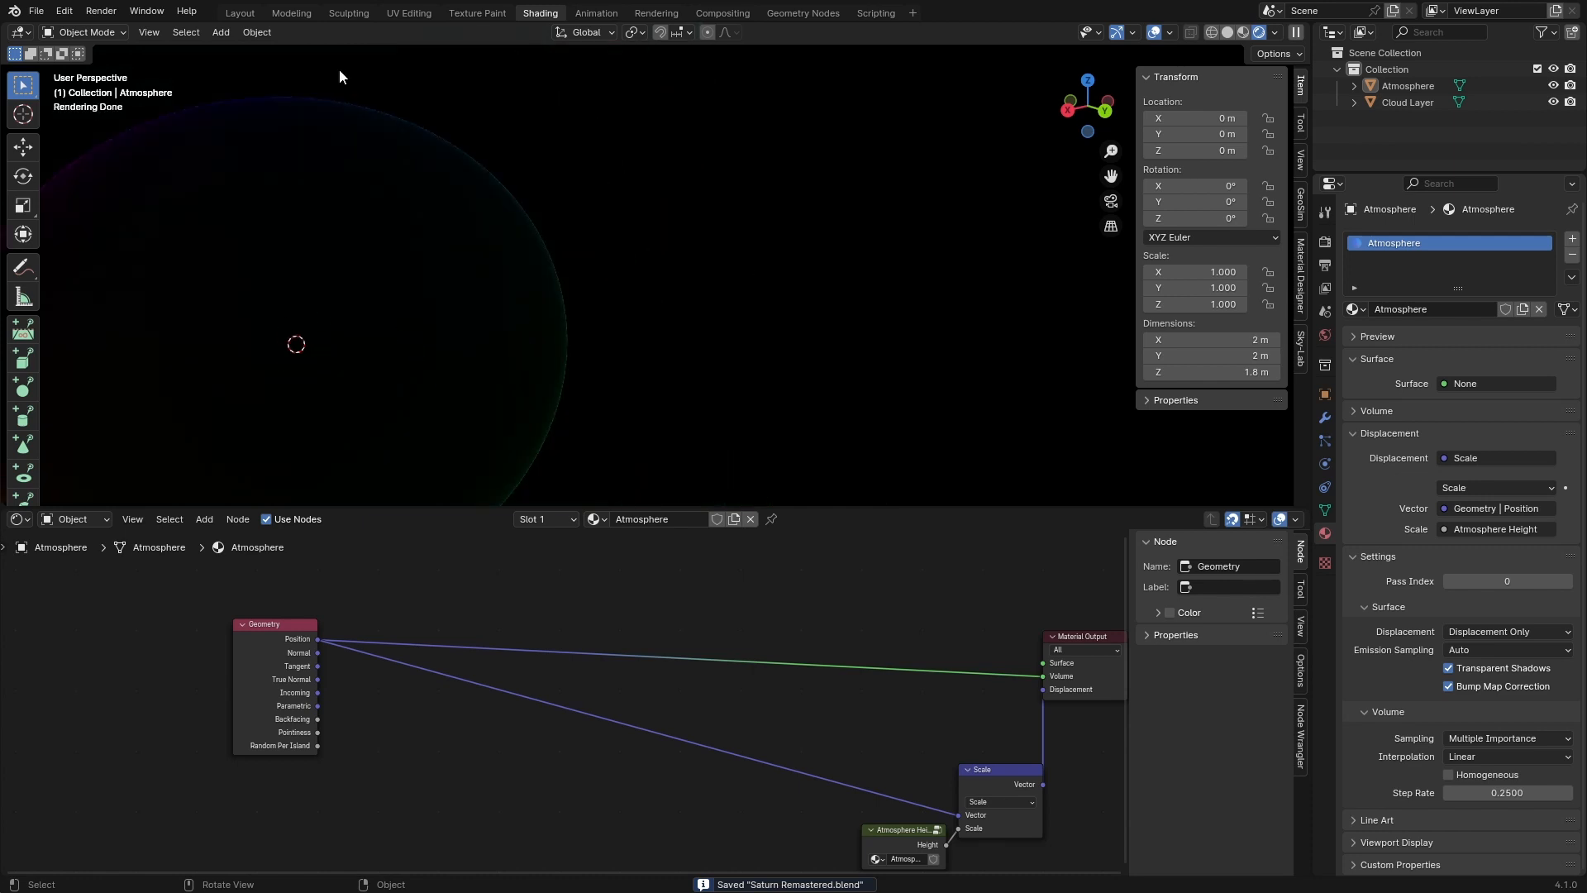
pyautogui.scroll(-3, 345, 116)
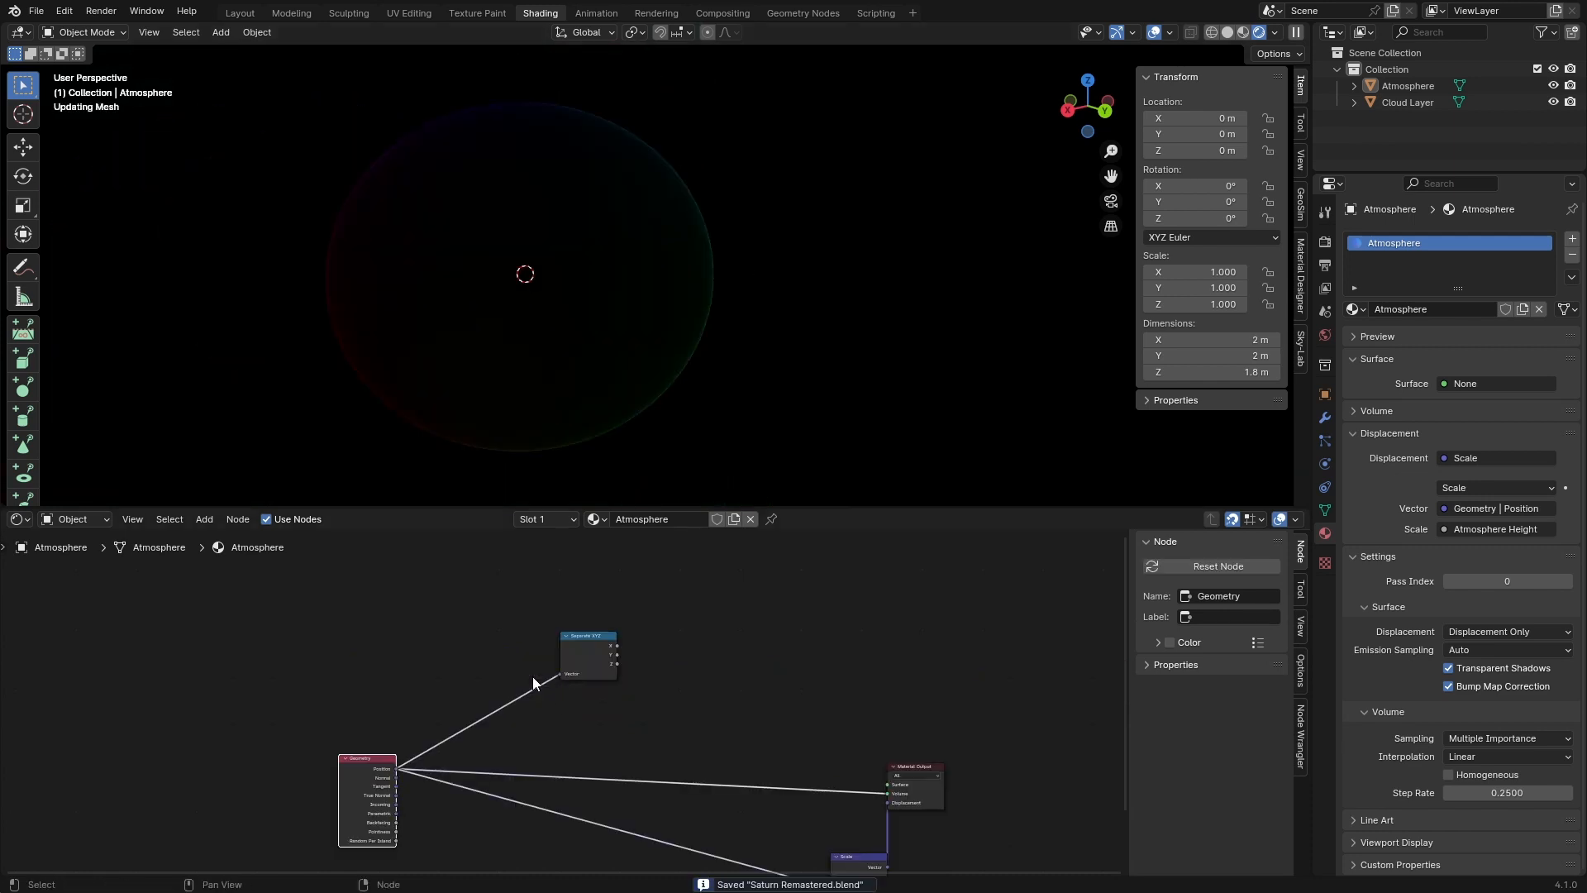
pyautogui.scroll(5, 376, 767)
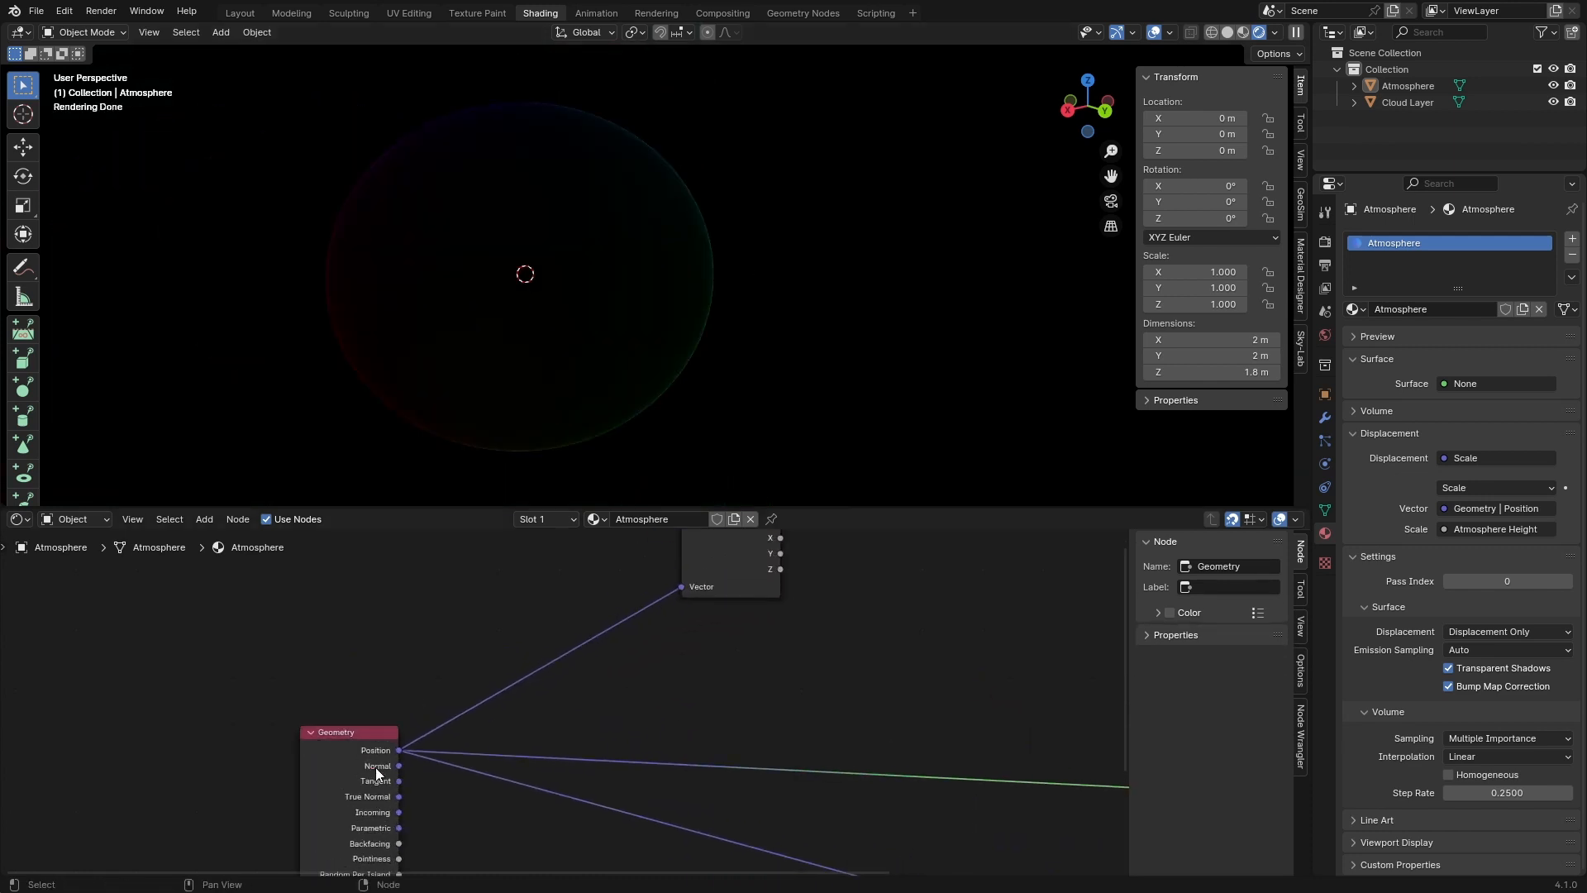
pyautogui.scroll(-6, 579, 686)
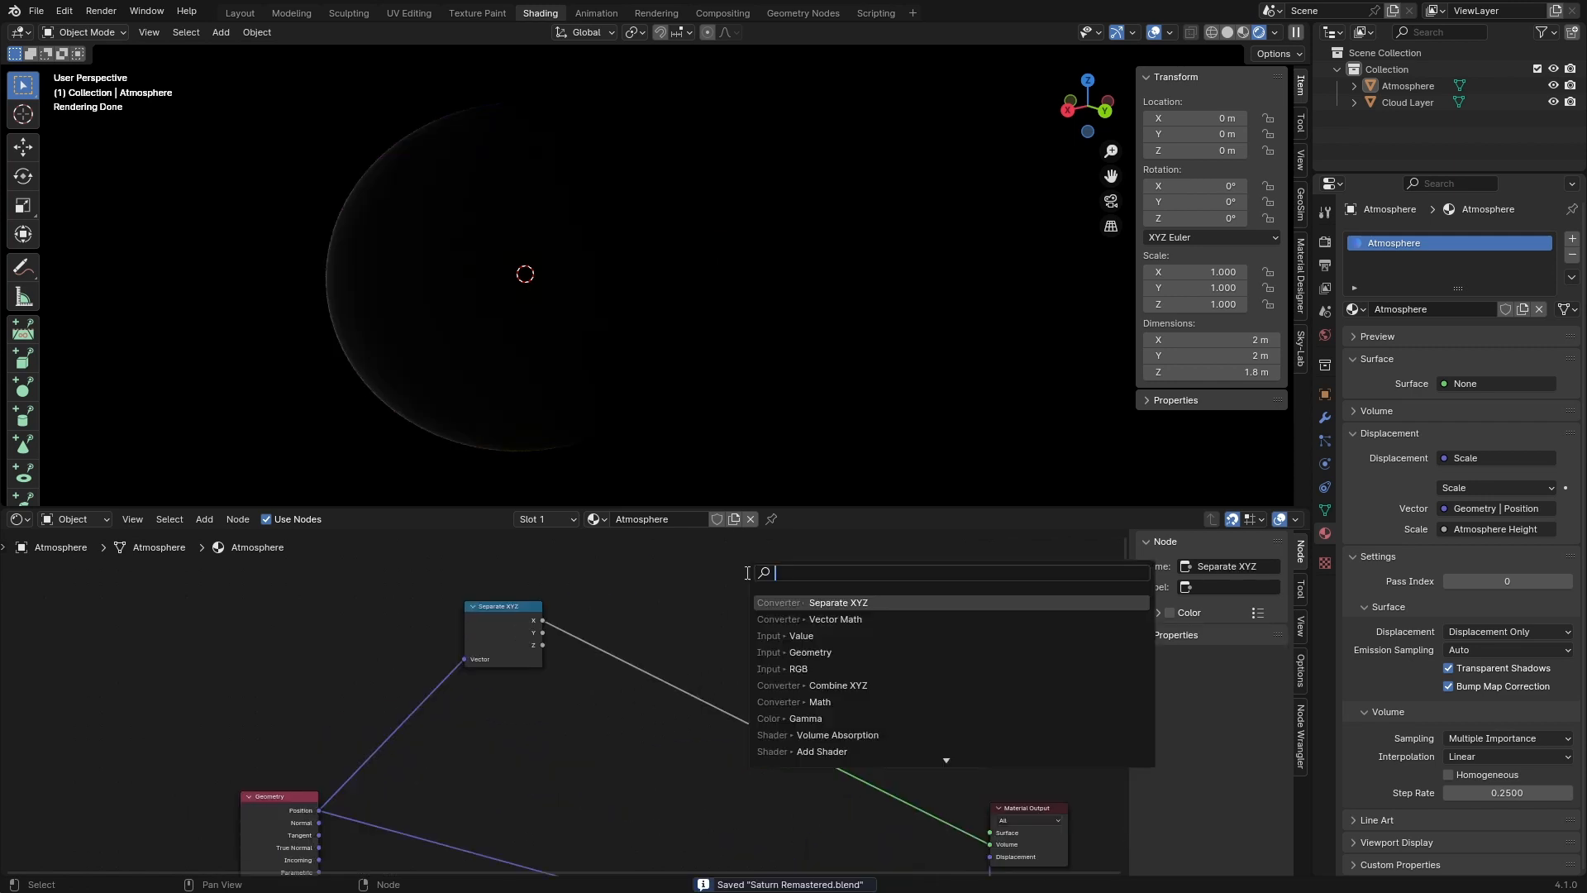
pyautogui.write('math')
pyautogui.press('Return')
pyautogui.click(660, 627)
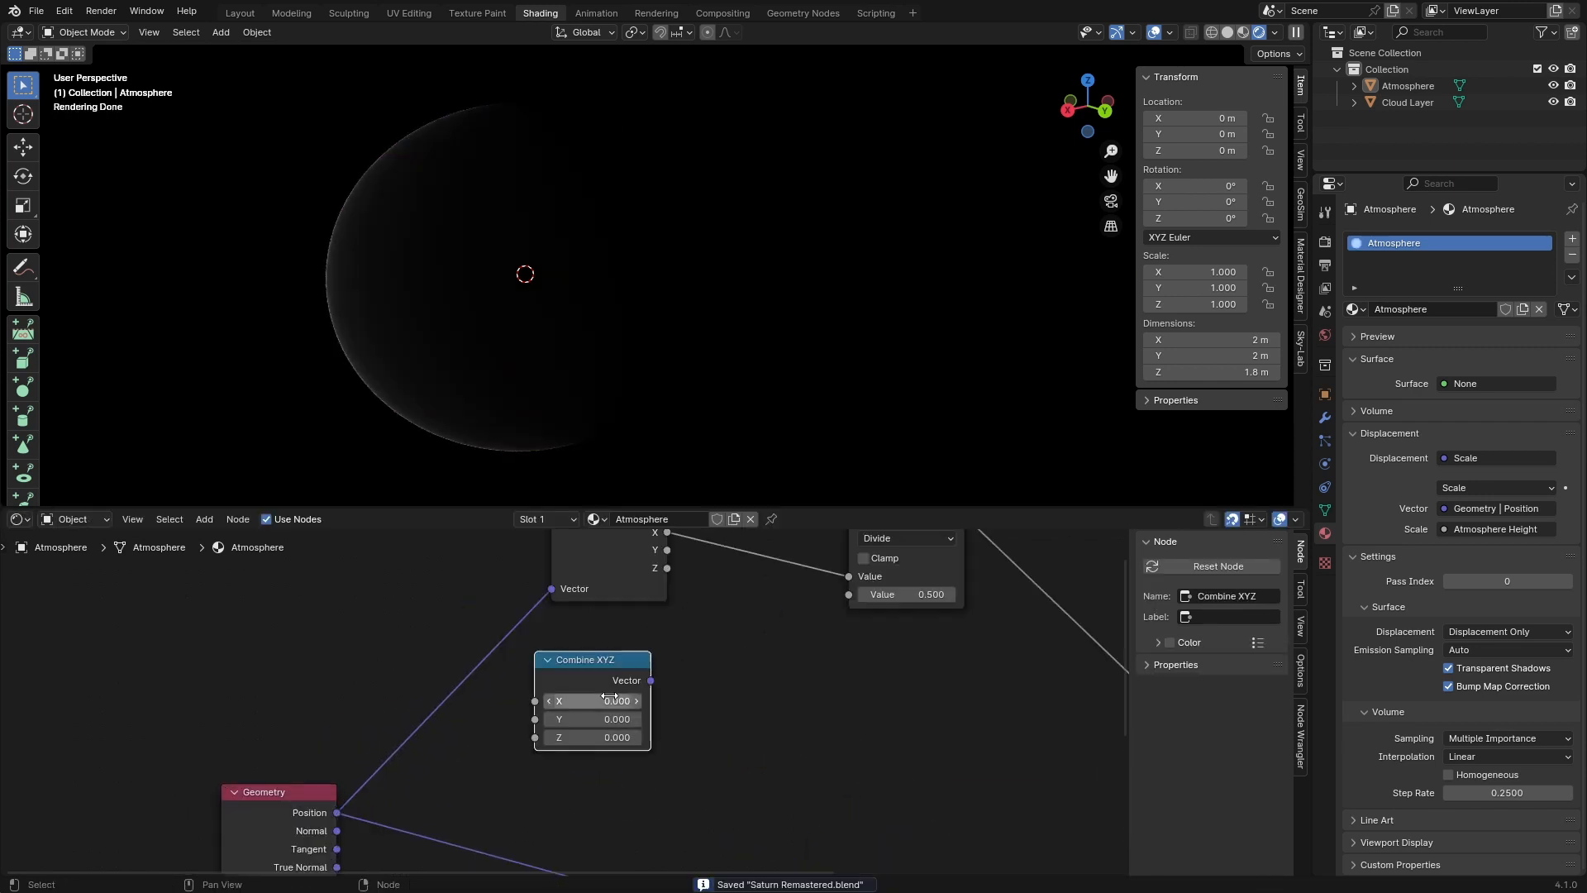
# Step: Set the Combine XYZ node's values to X 2, Y 2 and Z 1.804
pyautogui.doubleClick(610, 698)
pyautogui.write('2')
pyautogui.press('Tab')
pyautogui.write('2')
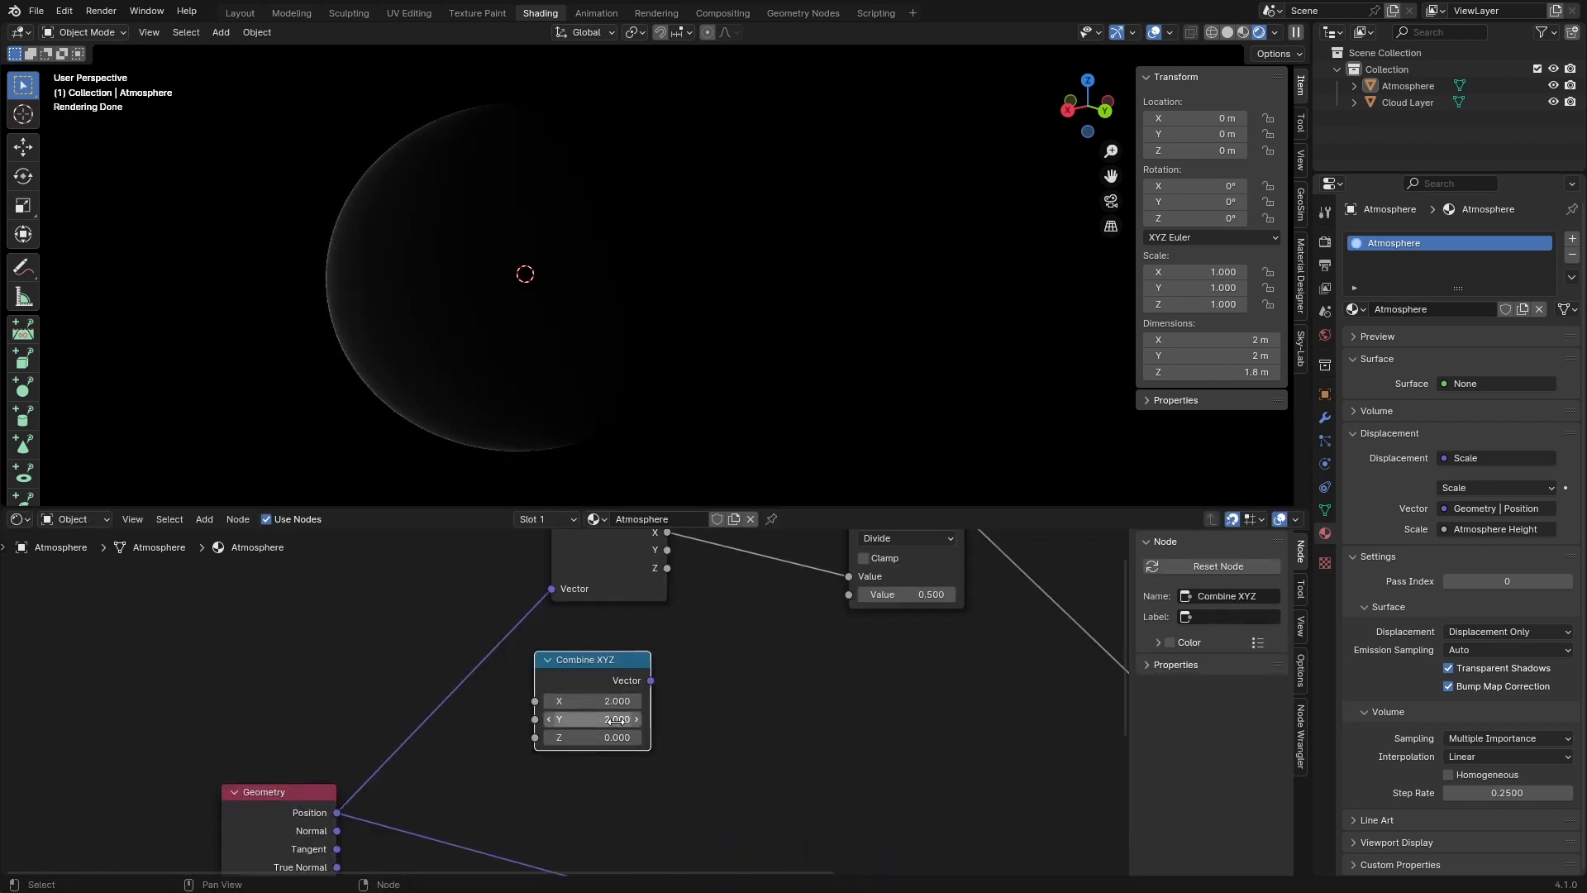
pyautogui.press('Tab')
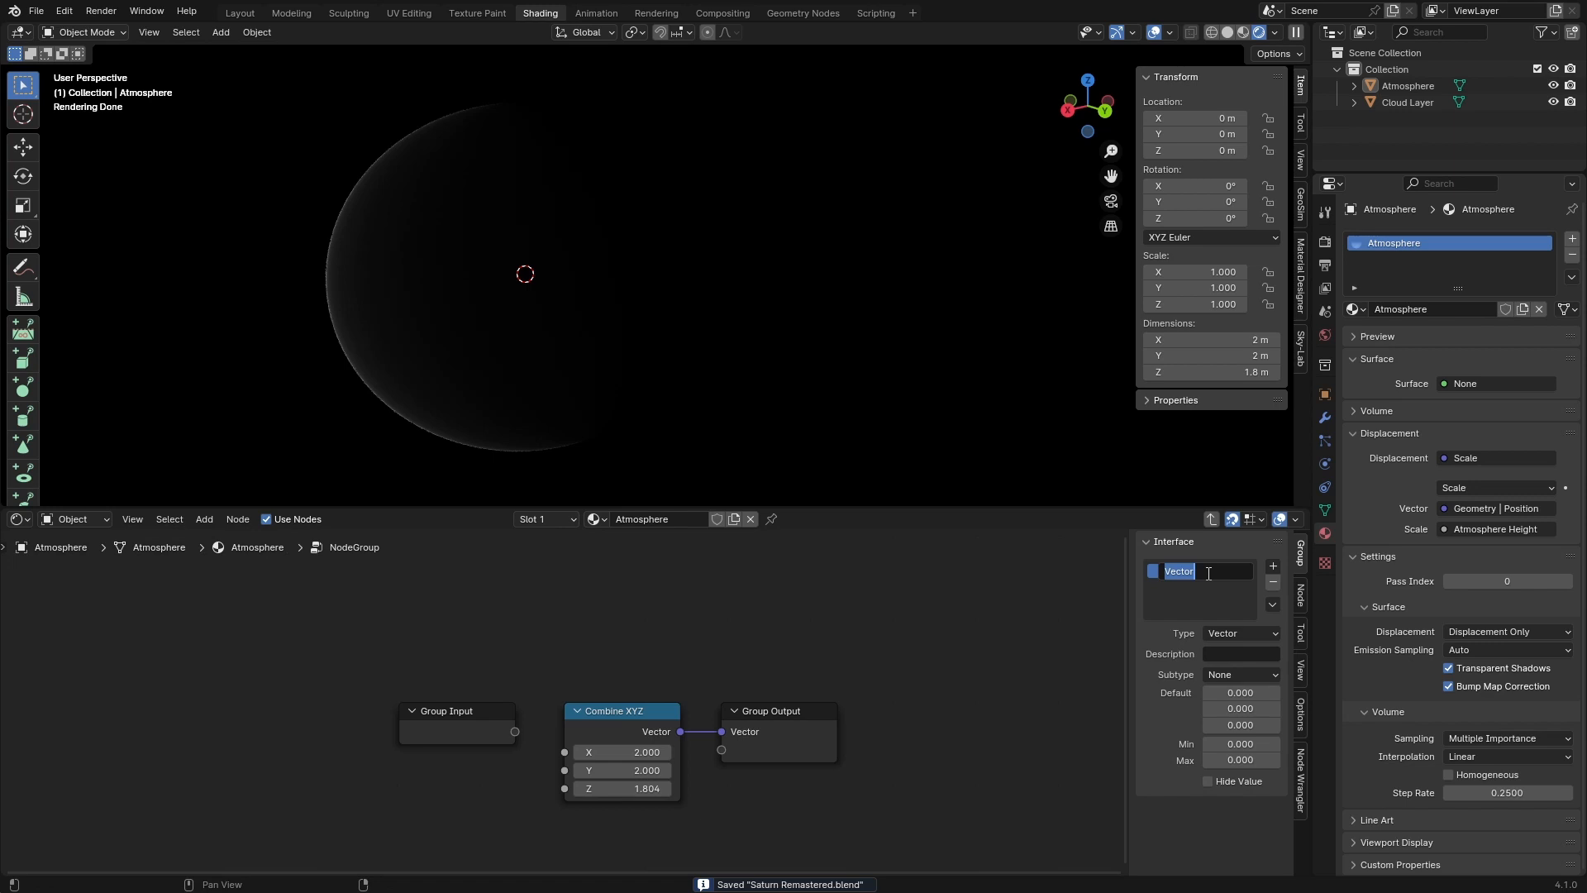
# Step: Group the Combine XYZ node, naming its output Dimensions and the group Planet Dimensions
pyautogui.write('Dime')
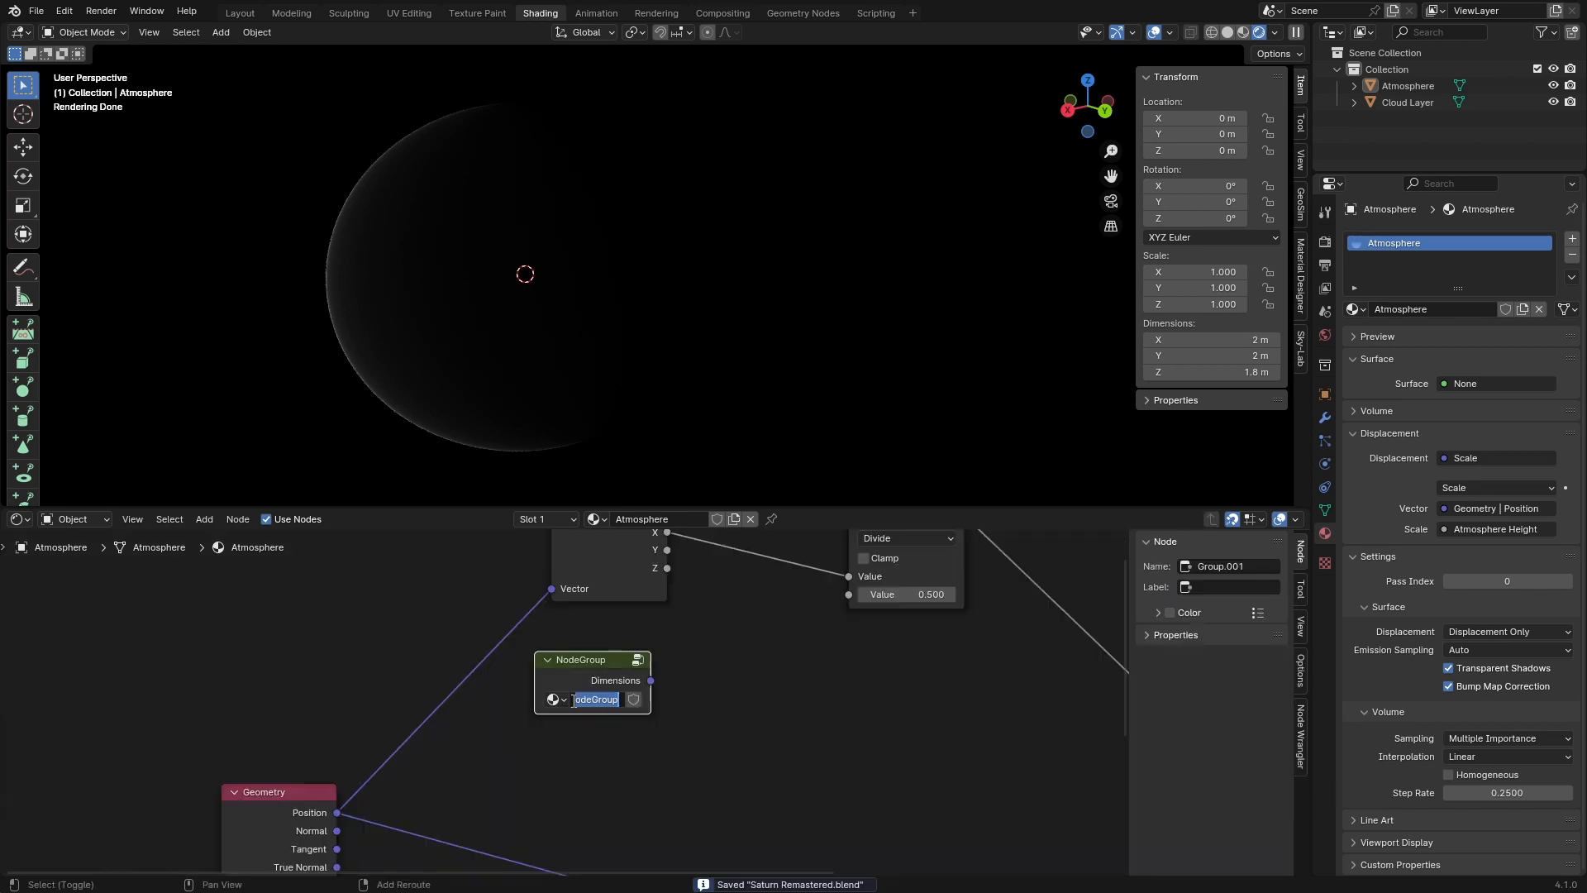
pyautogui.write('Dimen')
pyautogui.hotkey('ctrl', 'a')
pyautogui.write('Planet')
# Step: Duplicate the Separate XYZ node and place the copy beside the Planet Dimensions group
pyautogui.hotkey('shift', 'd')
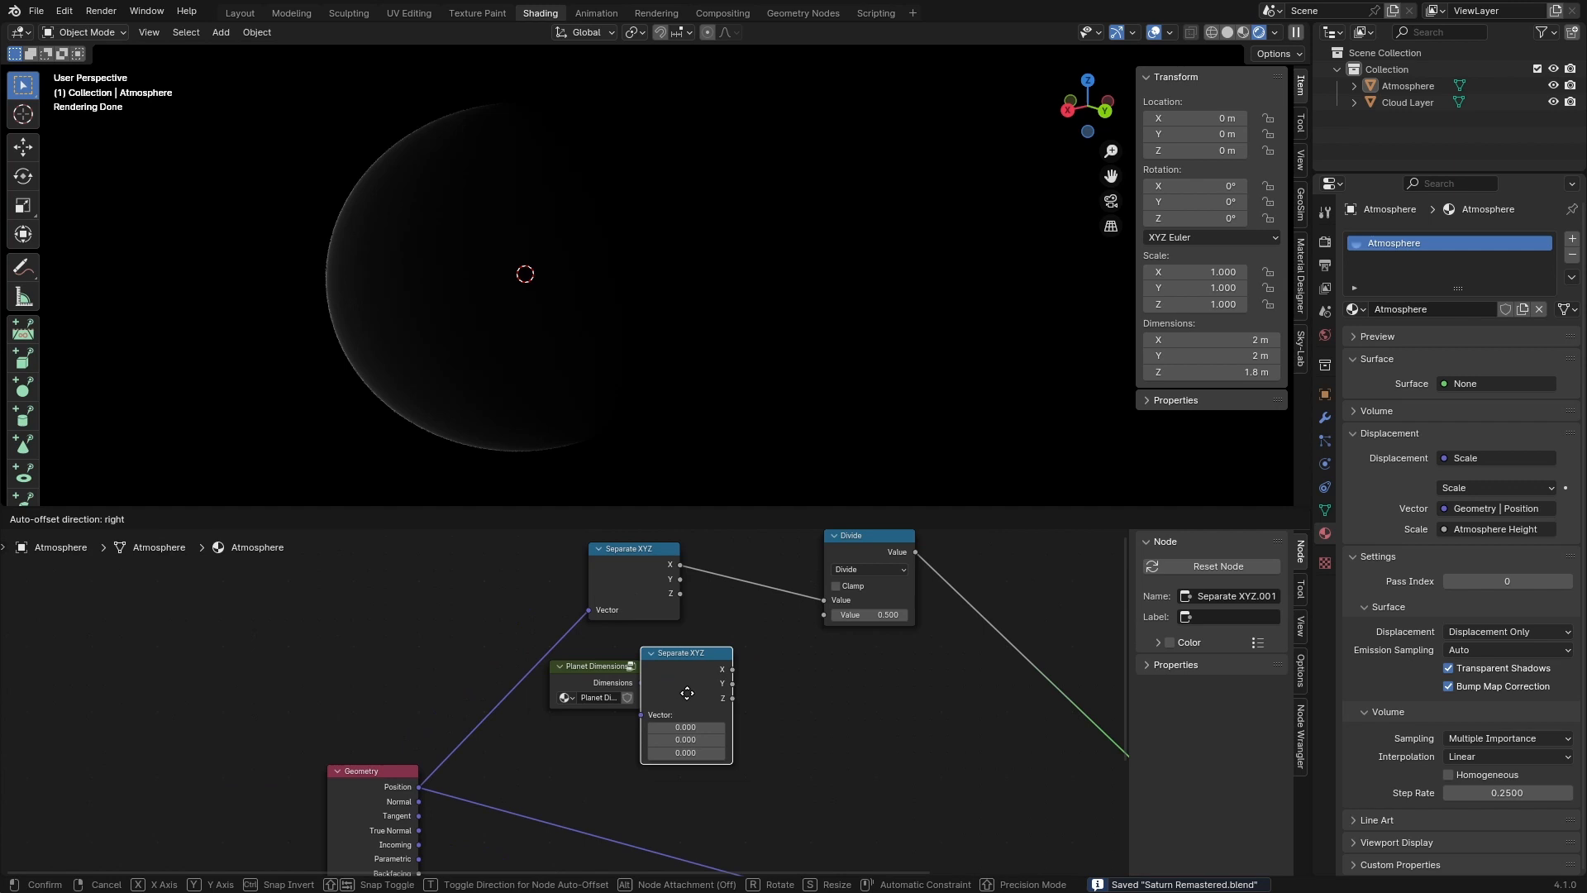
pyautogui.click(708, 698)
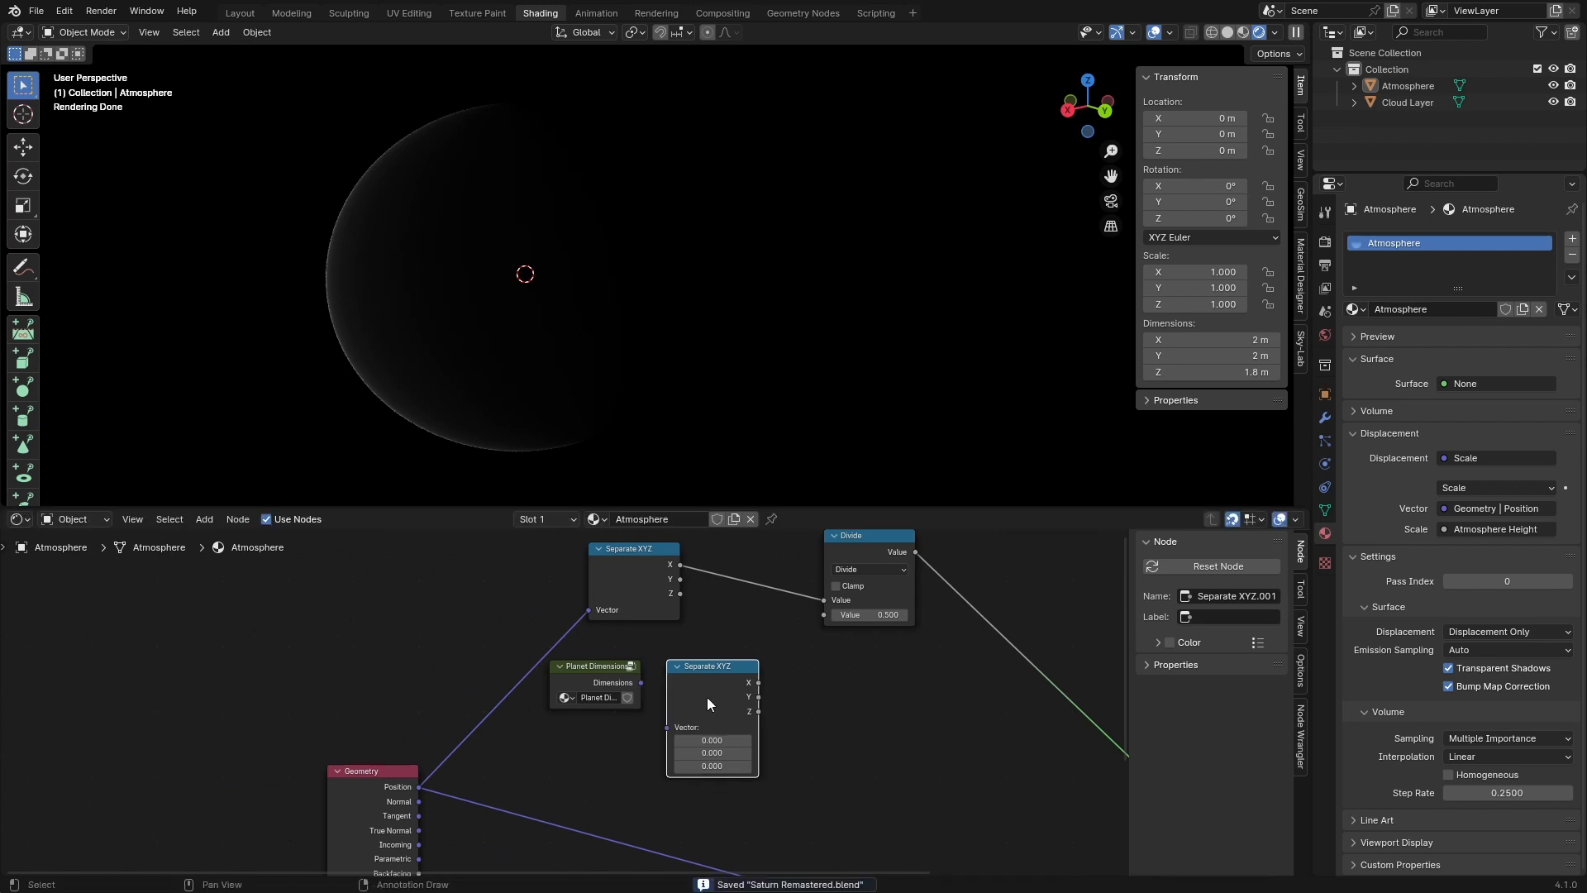
# Step: Extend the Divide math nodes to Y and Z so each Position axis is divided by half its matching planet dimension
pyautogui.moveTo(707, 696); pyautogui.dragTo(739, 652)
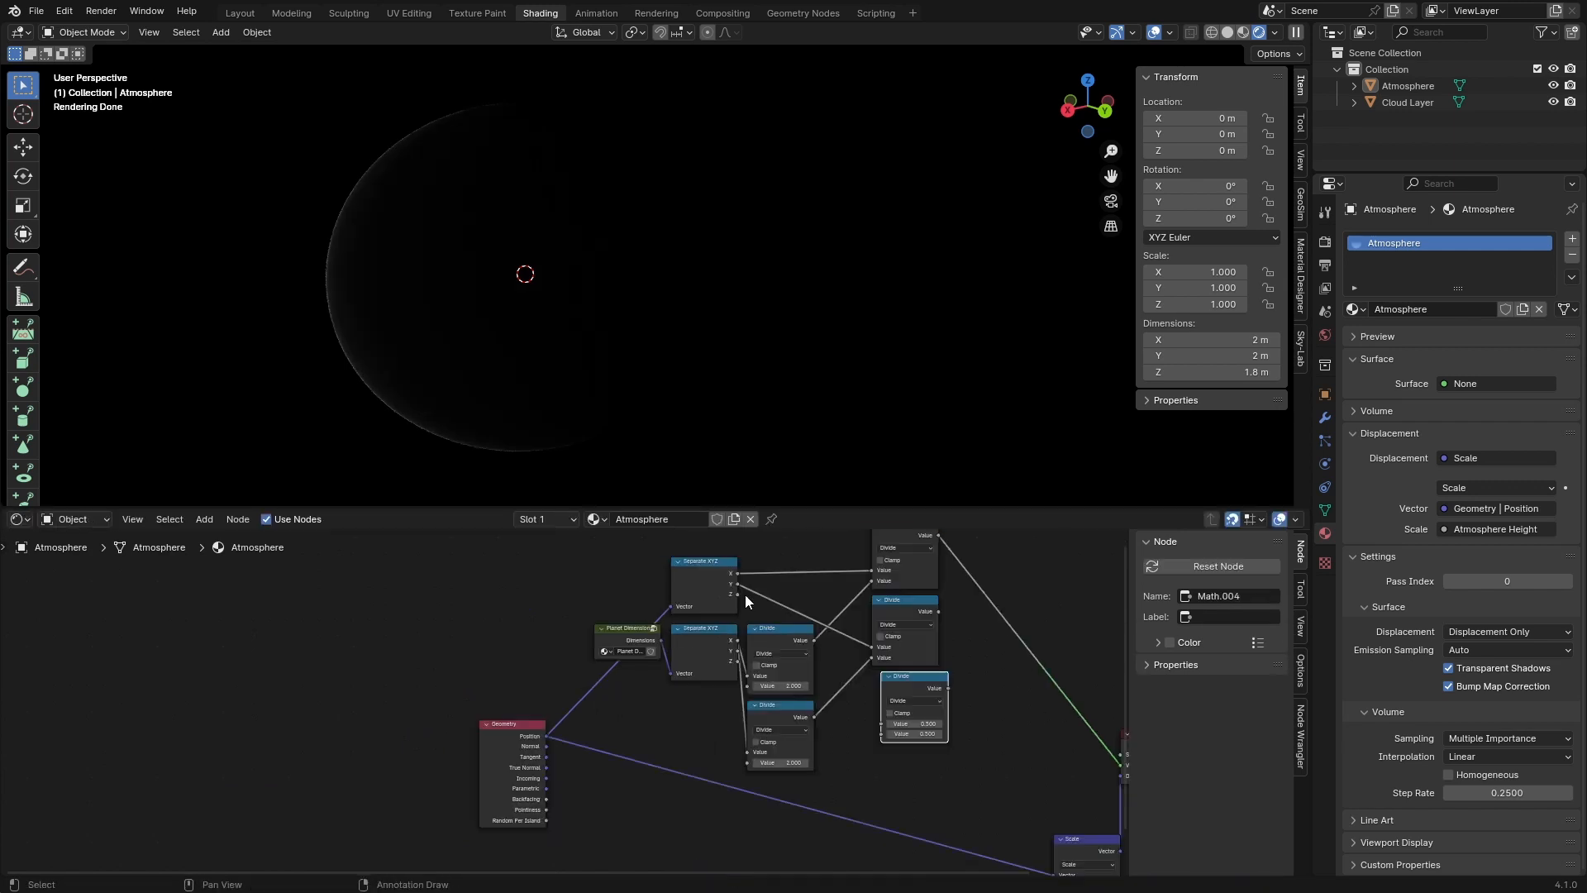
pyautogui.moveTo(737, 594); pyautogui.dragTo(885, 716)
pyautogui.click(777, 711)
pyautogui.moveTo(776, 716); pyautogui.dragTo(787, 668, button='middle')
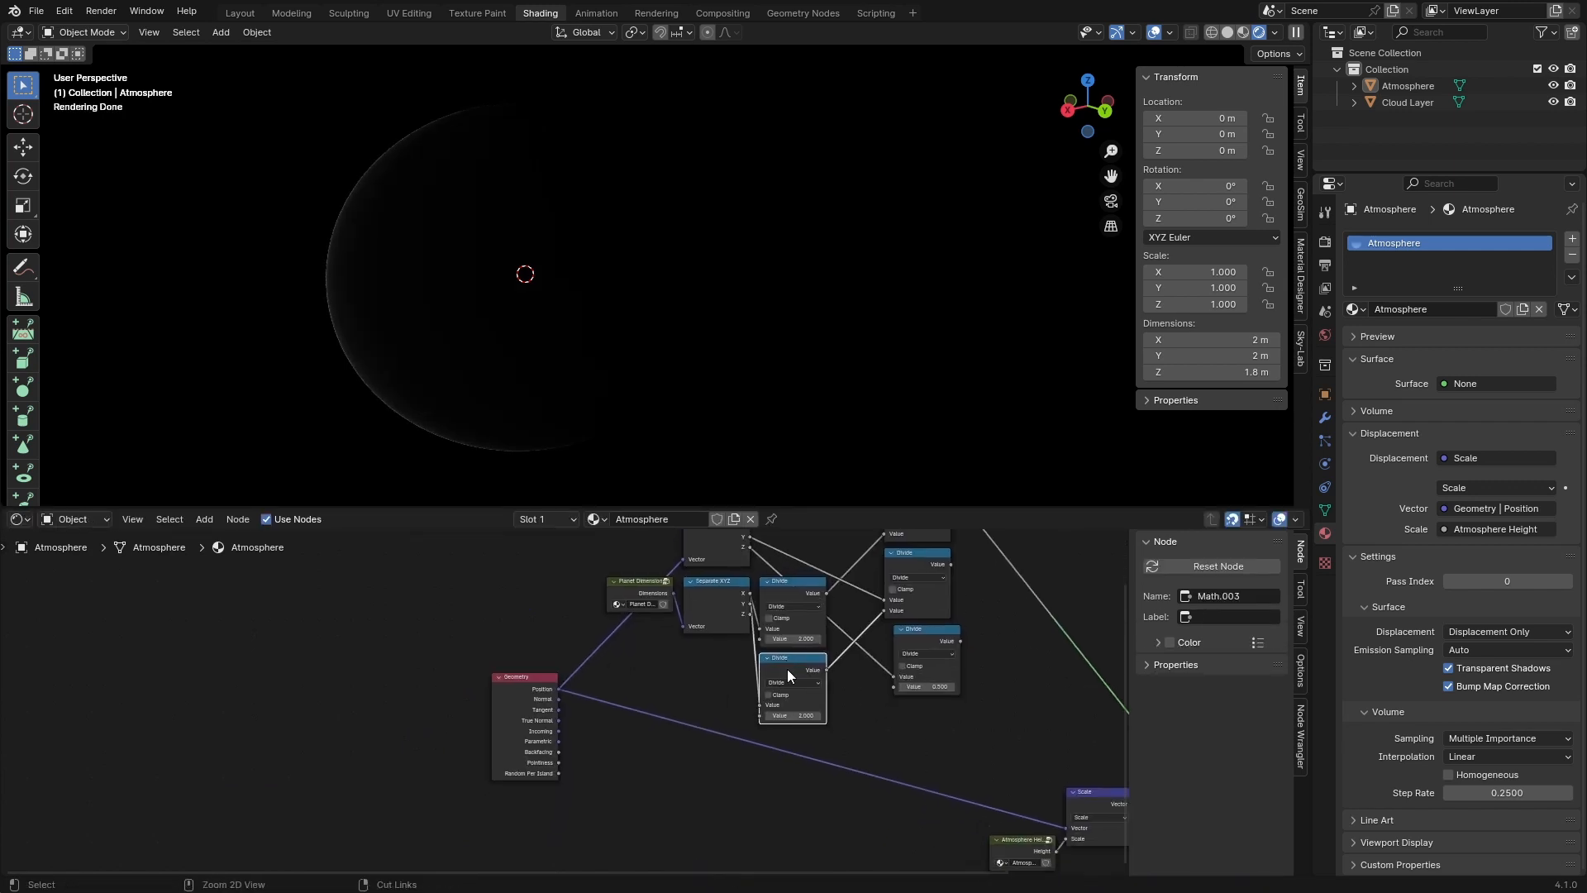
pyautogui.hotkey('shift', 'd')
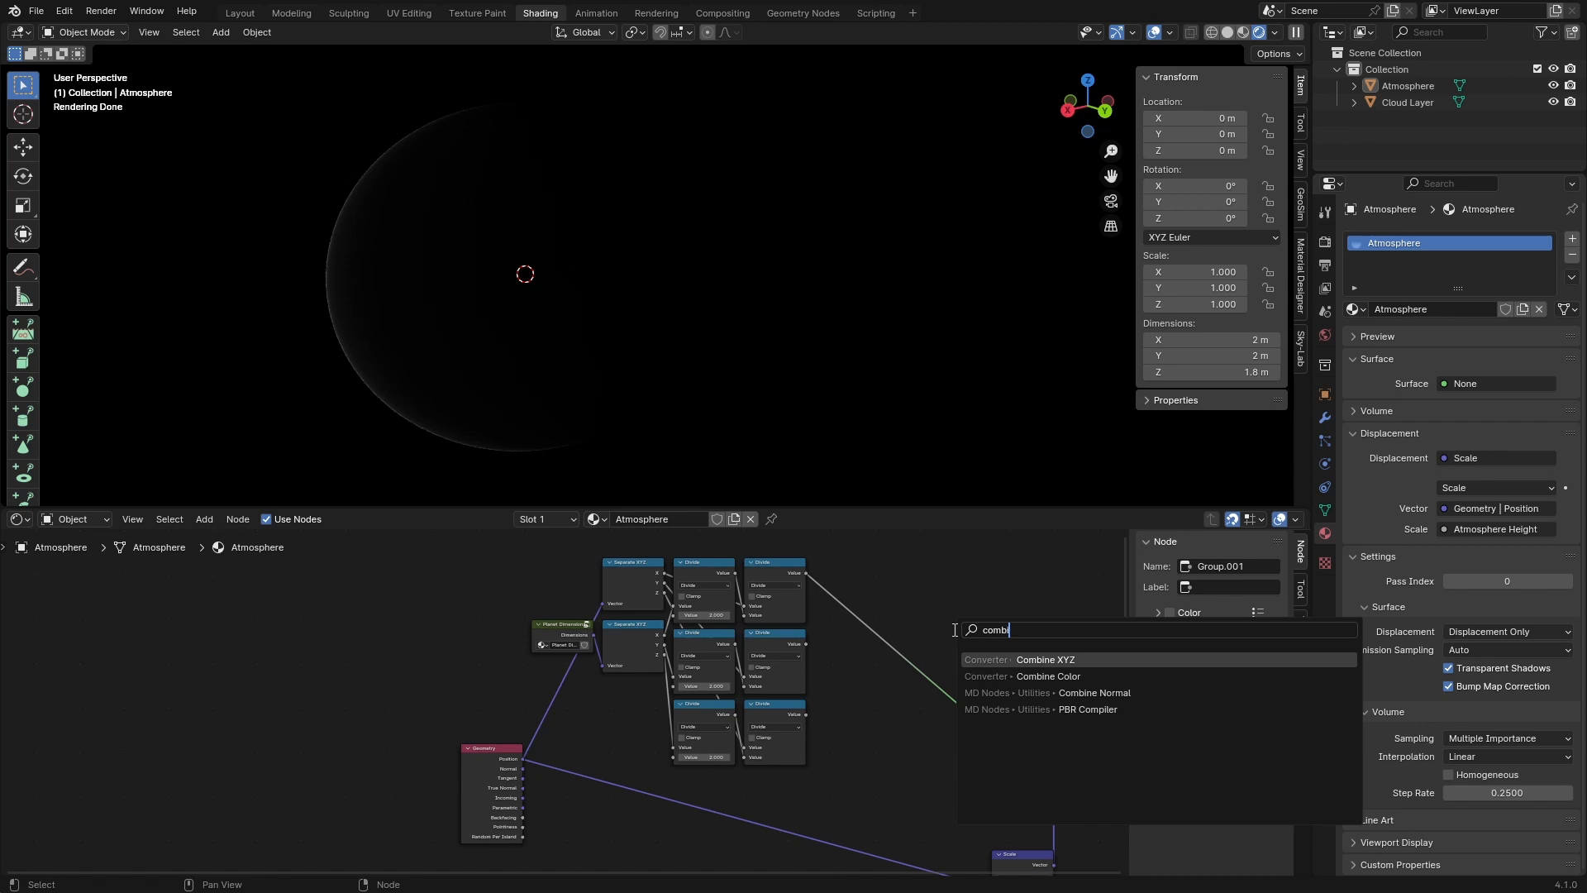
# Step: Insert a Combine XYZ node before the Volume output, connect the three divided axes to it, and save the file
pyautogui.click(984, 661)
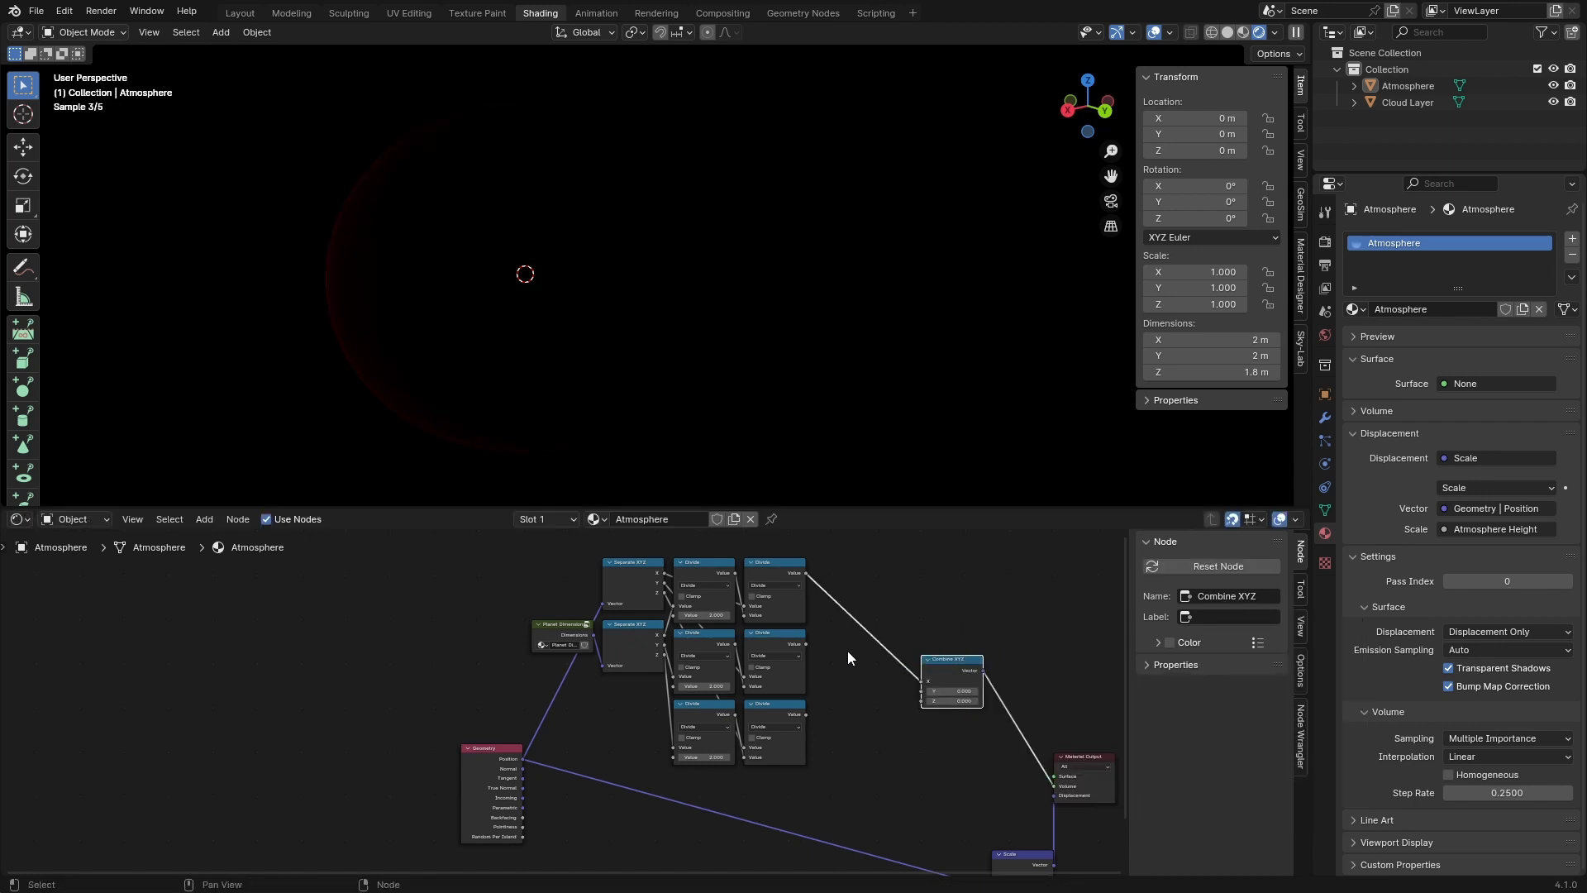
pyautogui.keyDown('alt'); pyautogui.moveTo(791, 740); pyautogui.dragTo(934, 746, button='right'); pyautogui.keyUp('alt')
pyautogui.click(938, 747)
pyautogui.hotkey('ctrl', 's')
pyautogui.press('Return')
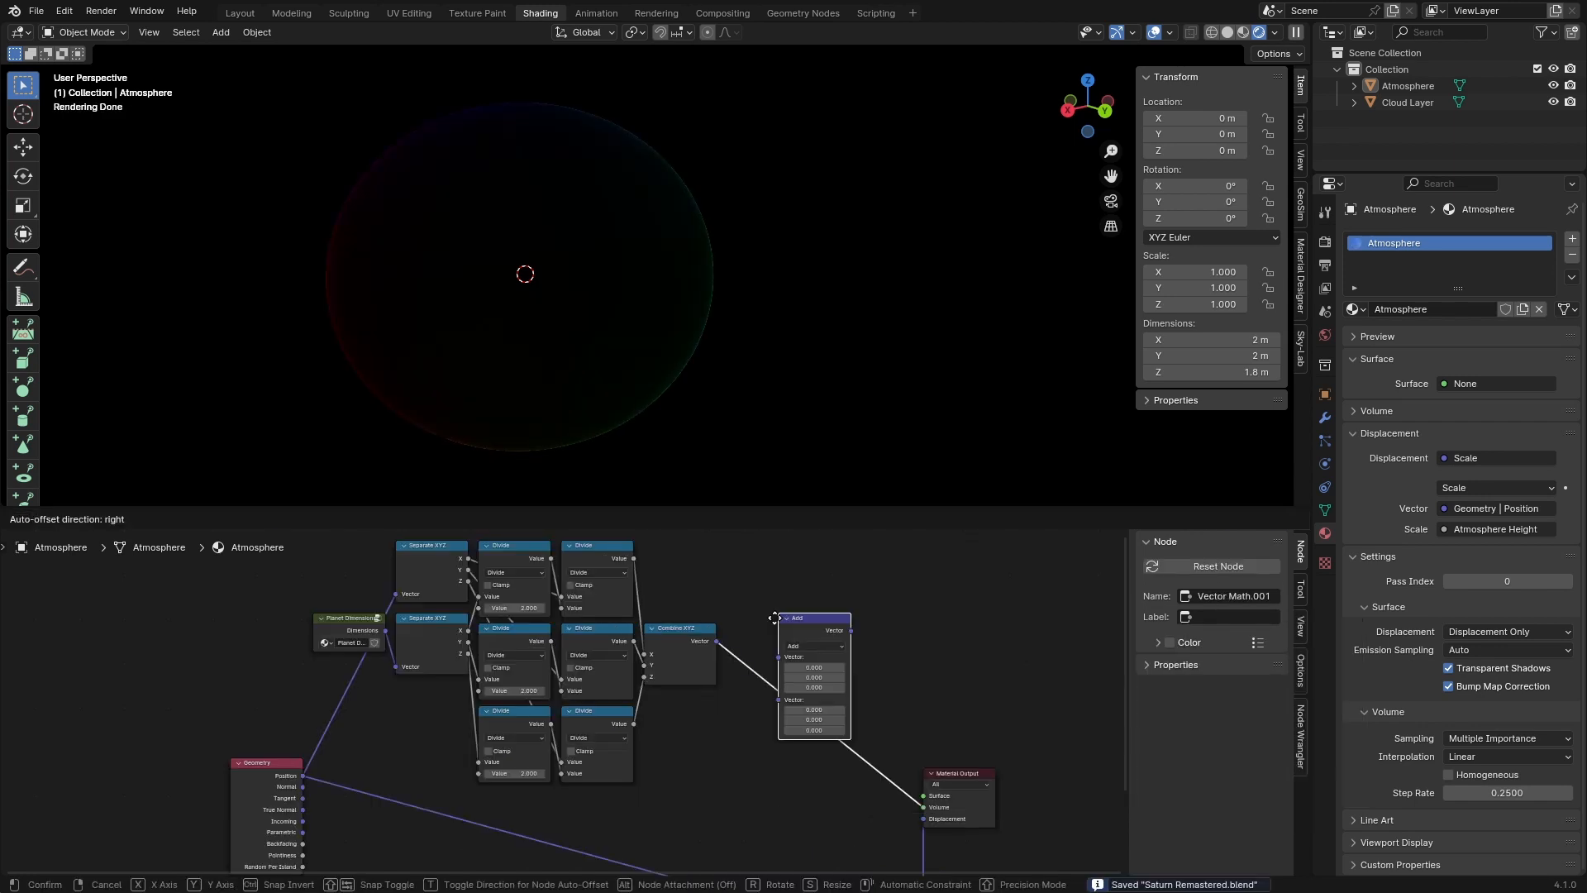
# Step: Insert a Vector Math node set to Length between Combine XYZ and the Volume output
pyautogui.click(795, 631)
pyautogui.click(806, 645)
pyautogui.click(802, 648)
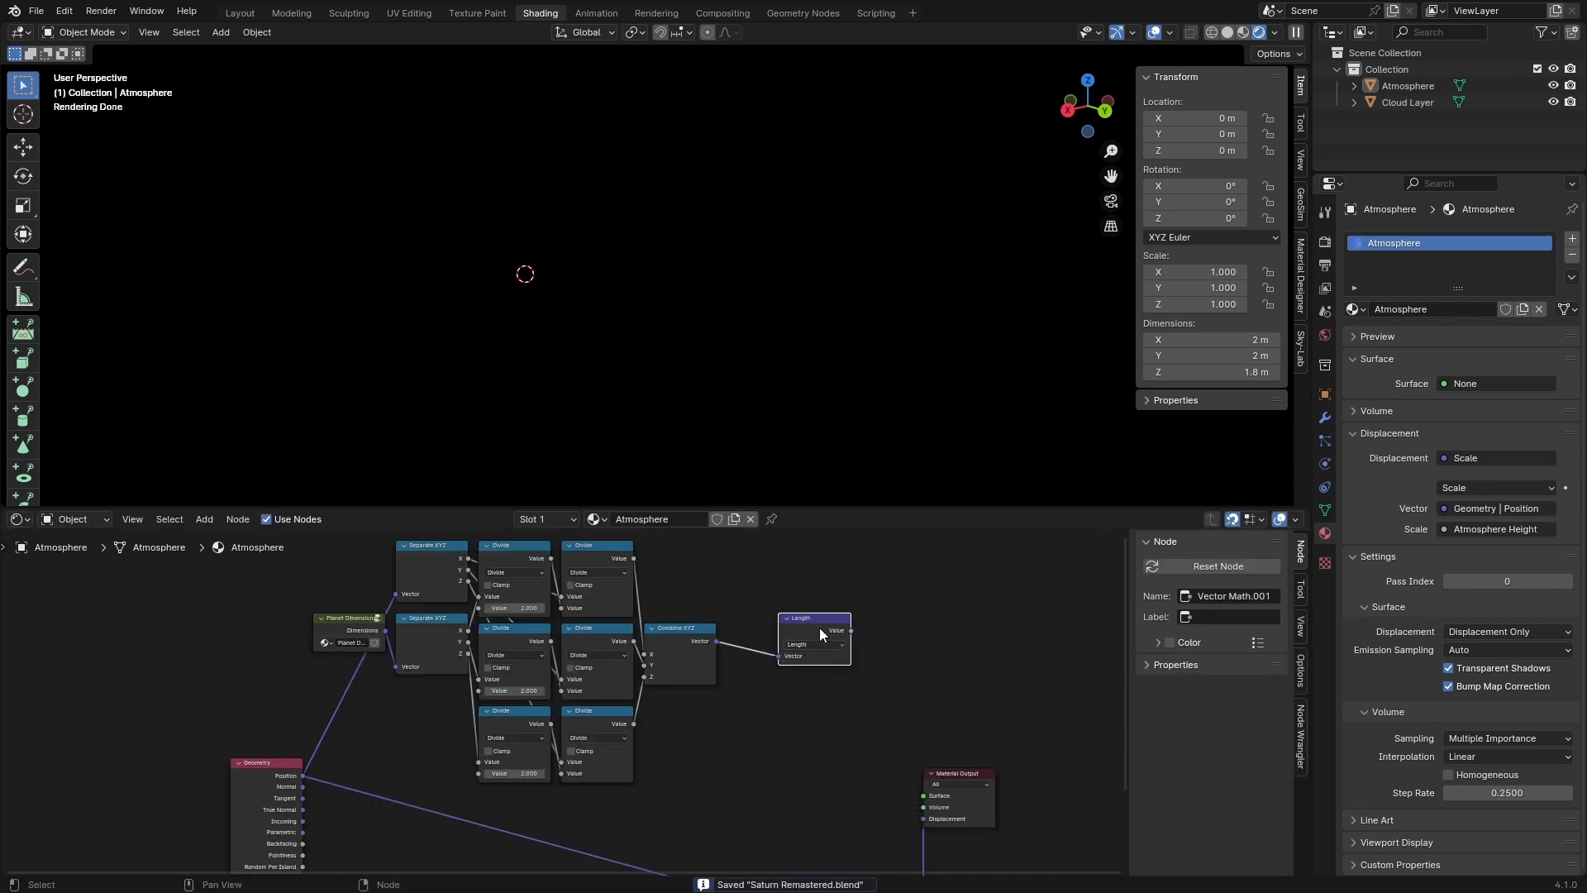
# Step: Group the nodes from Planet Dimensions through Length, name the group's output Distance, and save the file
pyautogui.moveTo(408, 561); pyautogui.dragTo(824, 734)
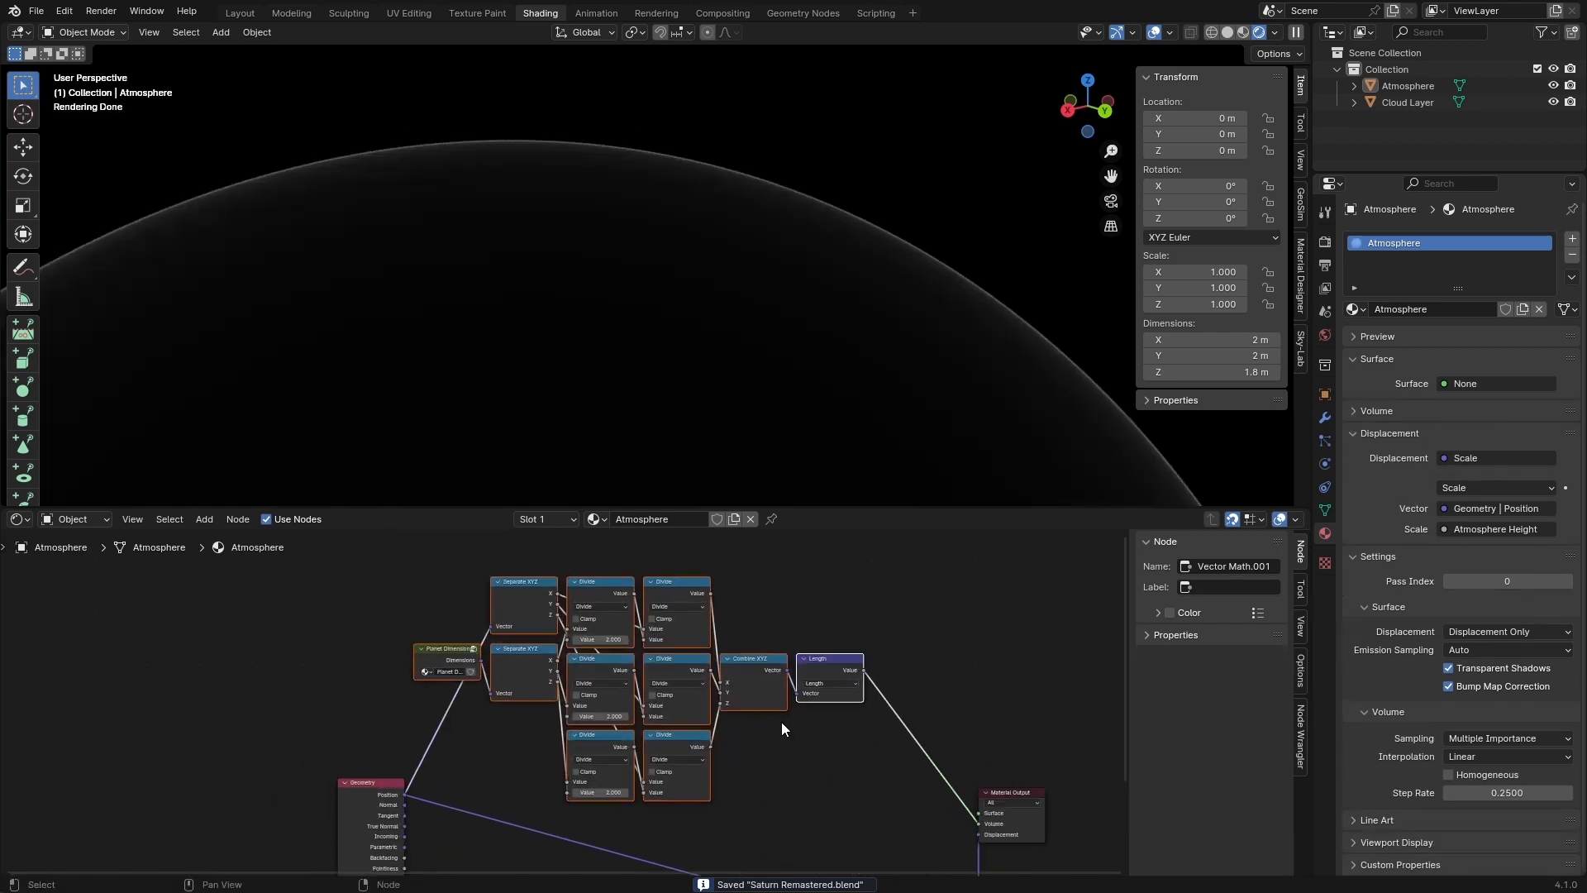
pyautogui.hotkey('ctrl', 'g')
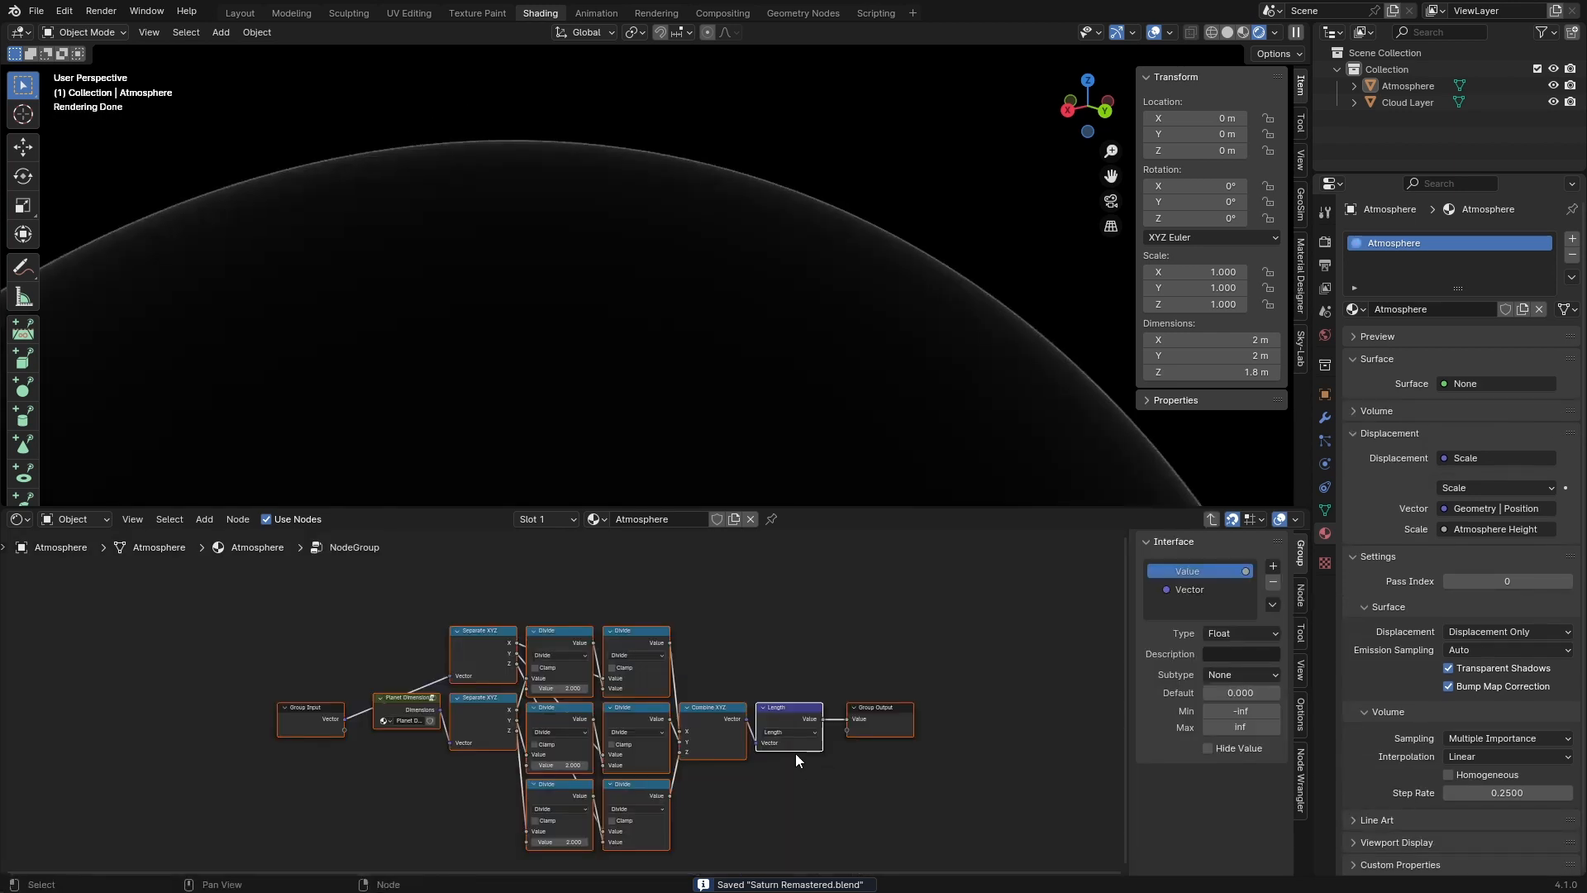
pyautogui.doubleClick(1188, 572)
pyautogui.write('Distan')
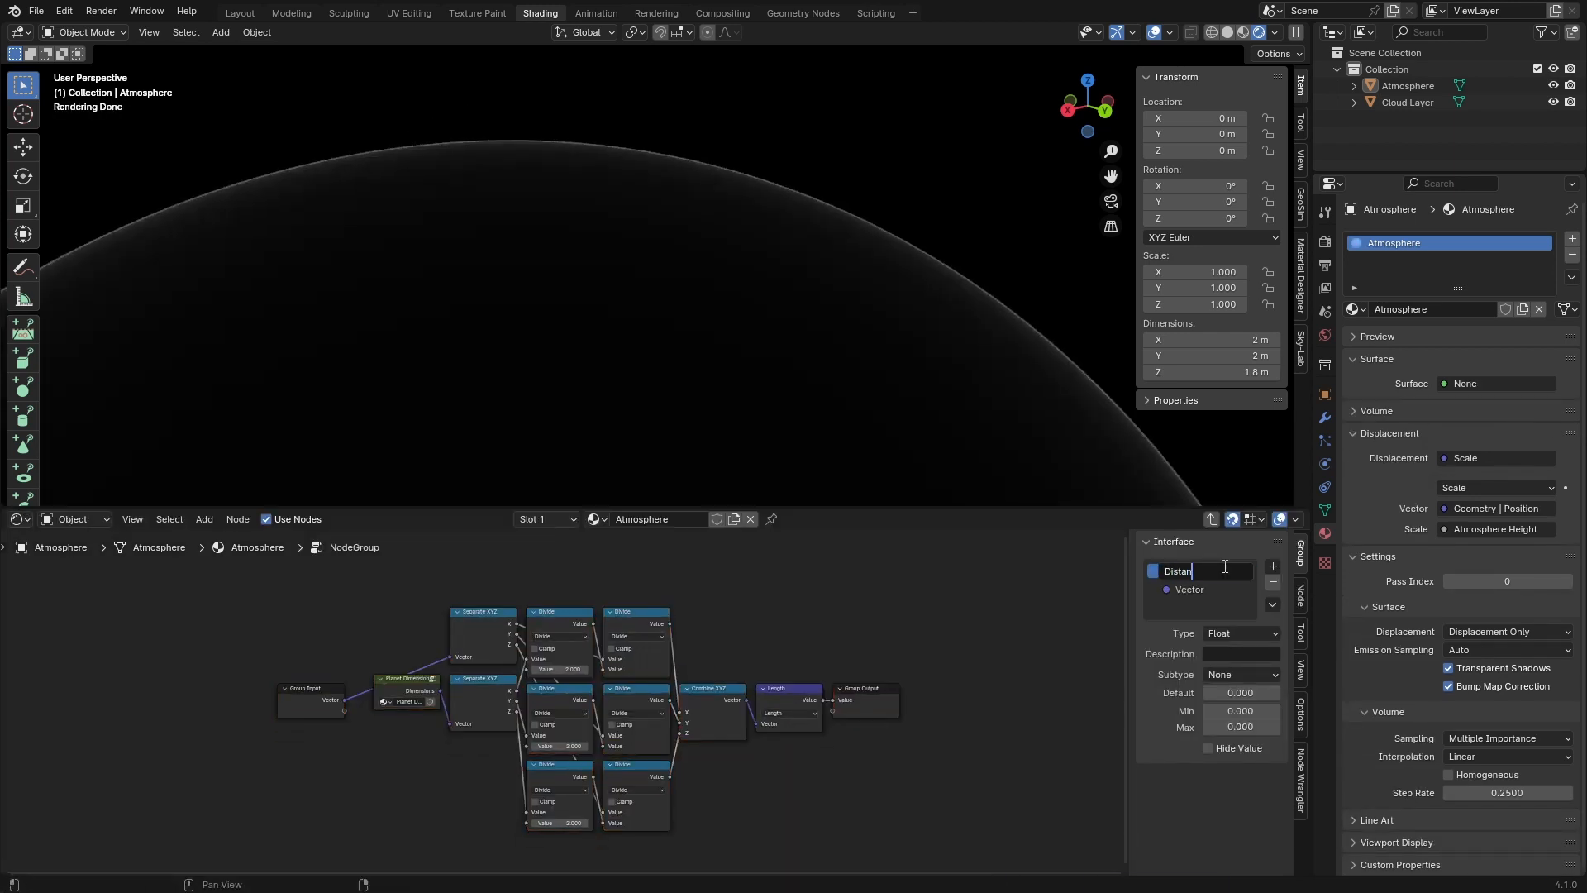
pyautogui.write('ce')
pyautogui.press('Return')
pyautogui.hotkey('ctrl', 's')
# Step: Rename the group's vector input as Surface Normal and exit the group
pyautogui.doubleClick(1212, 589)
pyautogui.write('Surface N')
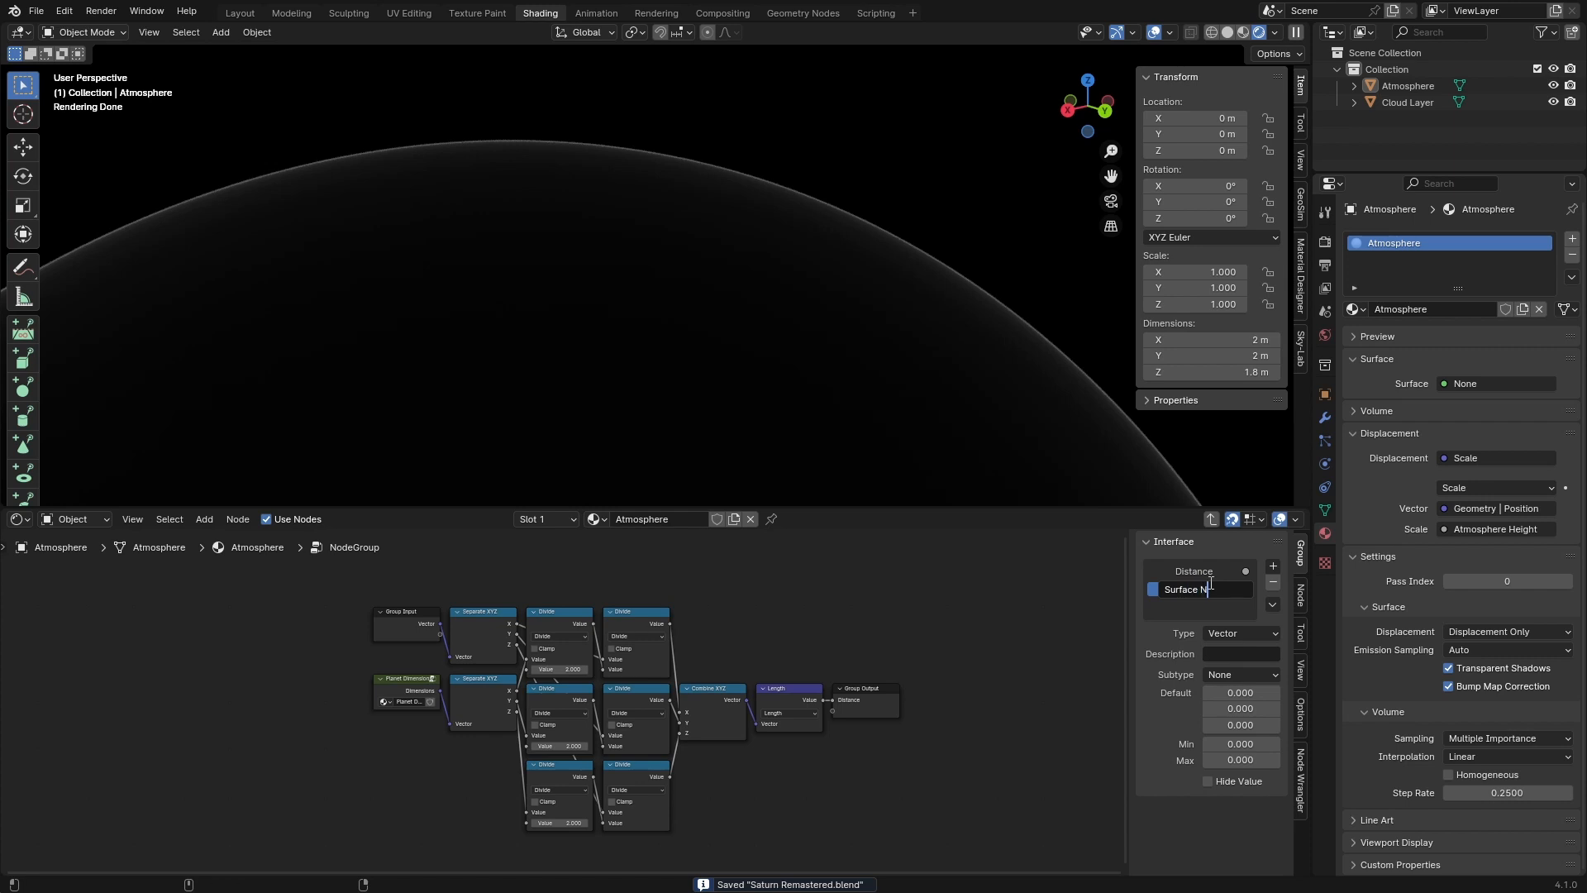
pyautogui.write('ormal')
pyautogui.press('Return')
pyautogui.press('Tab')
# Step: Name the new node group Distance to Edge
pyautogui.doubleClick(661, 672)
pyautogui.write('Dista')
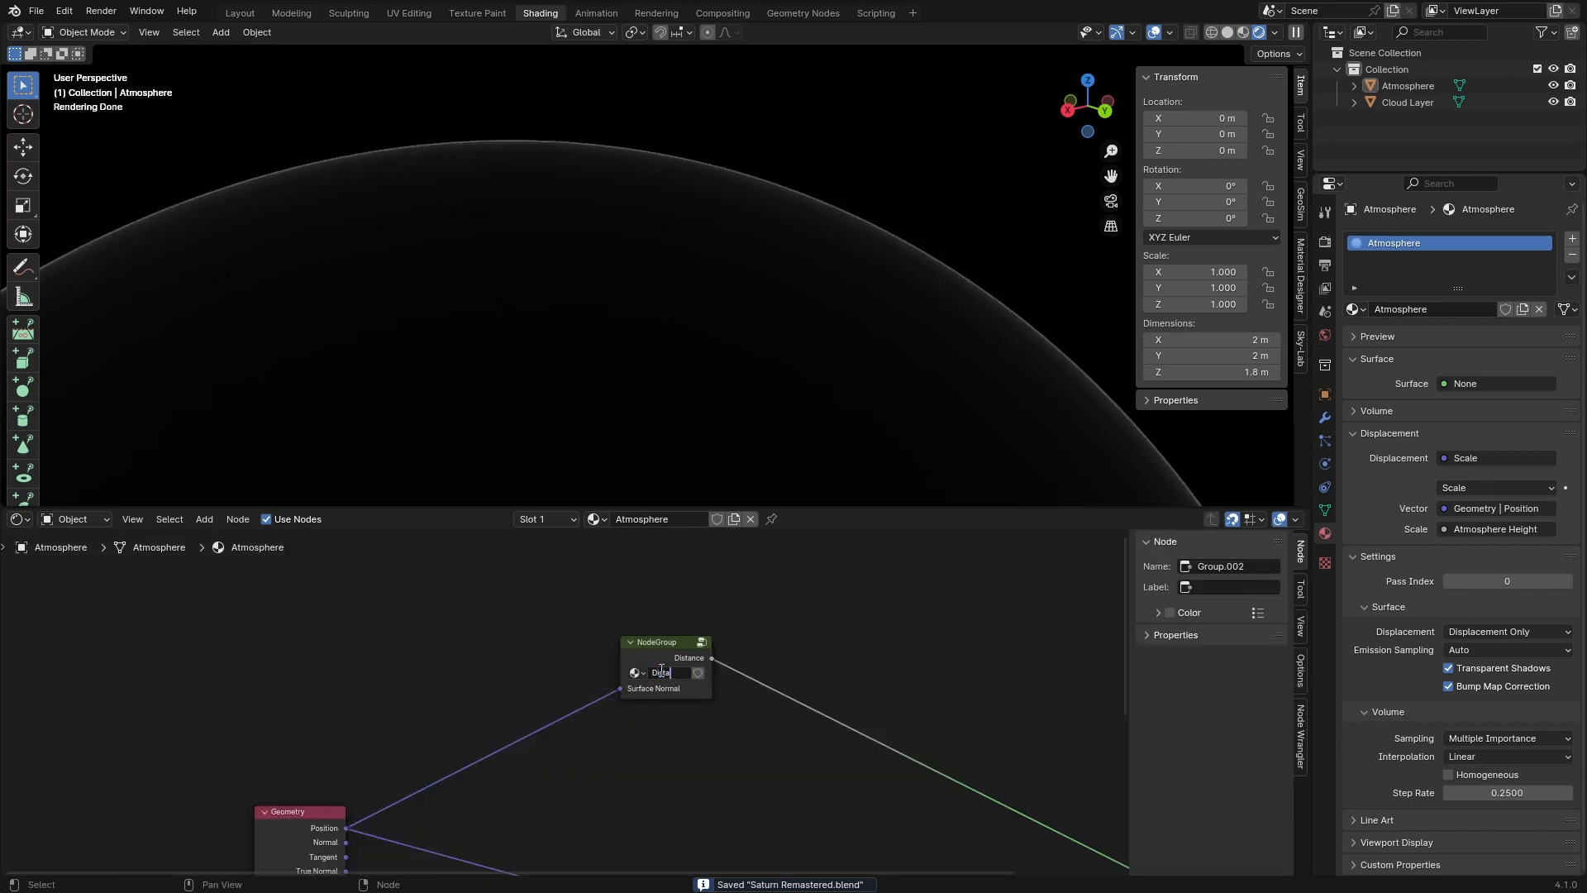
pyautogui.write('nce to E')
pyautogui.write('dge')
pyautogui.press('Return')
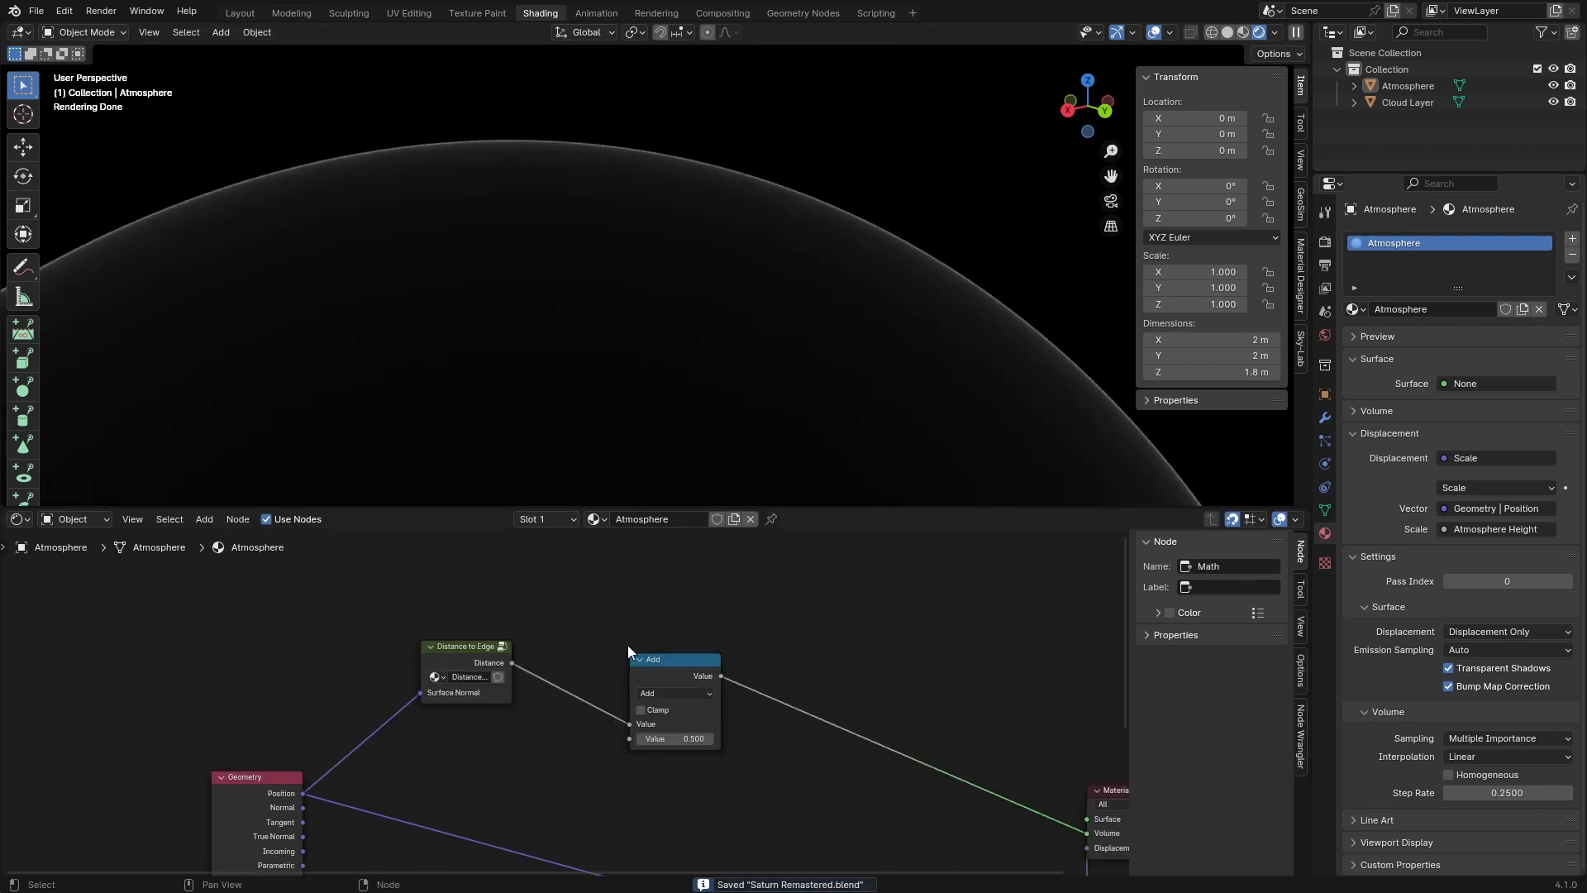
# Step: Rename the independent copy of the Atmosphere Height group as Normalized Planet Radius and save the file
pyautogui.scroll(-3, 682, 344)
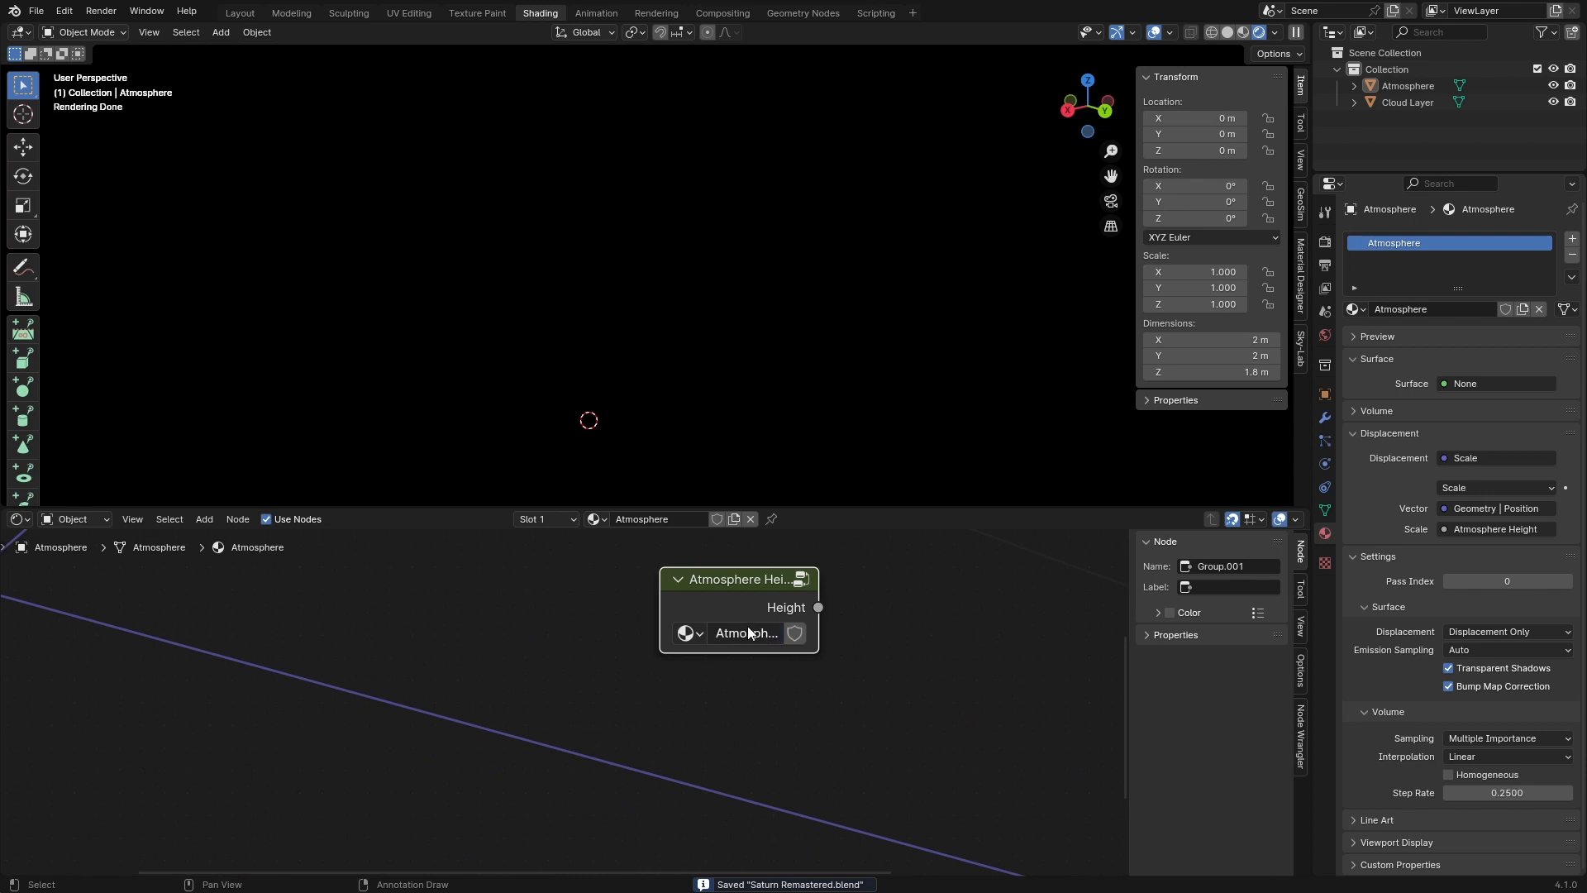
pyautogui.click(765, 654)
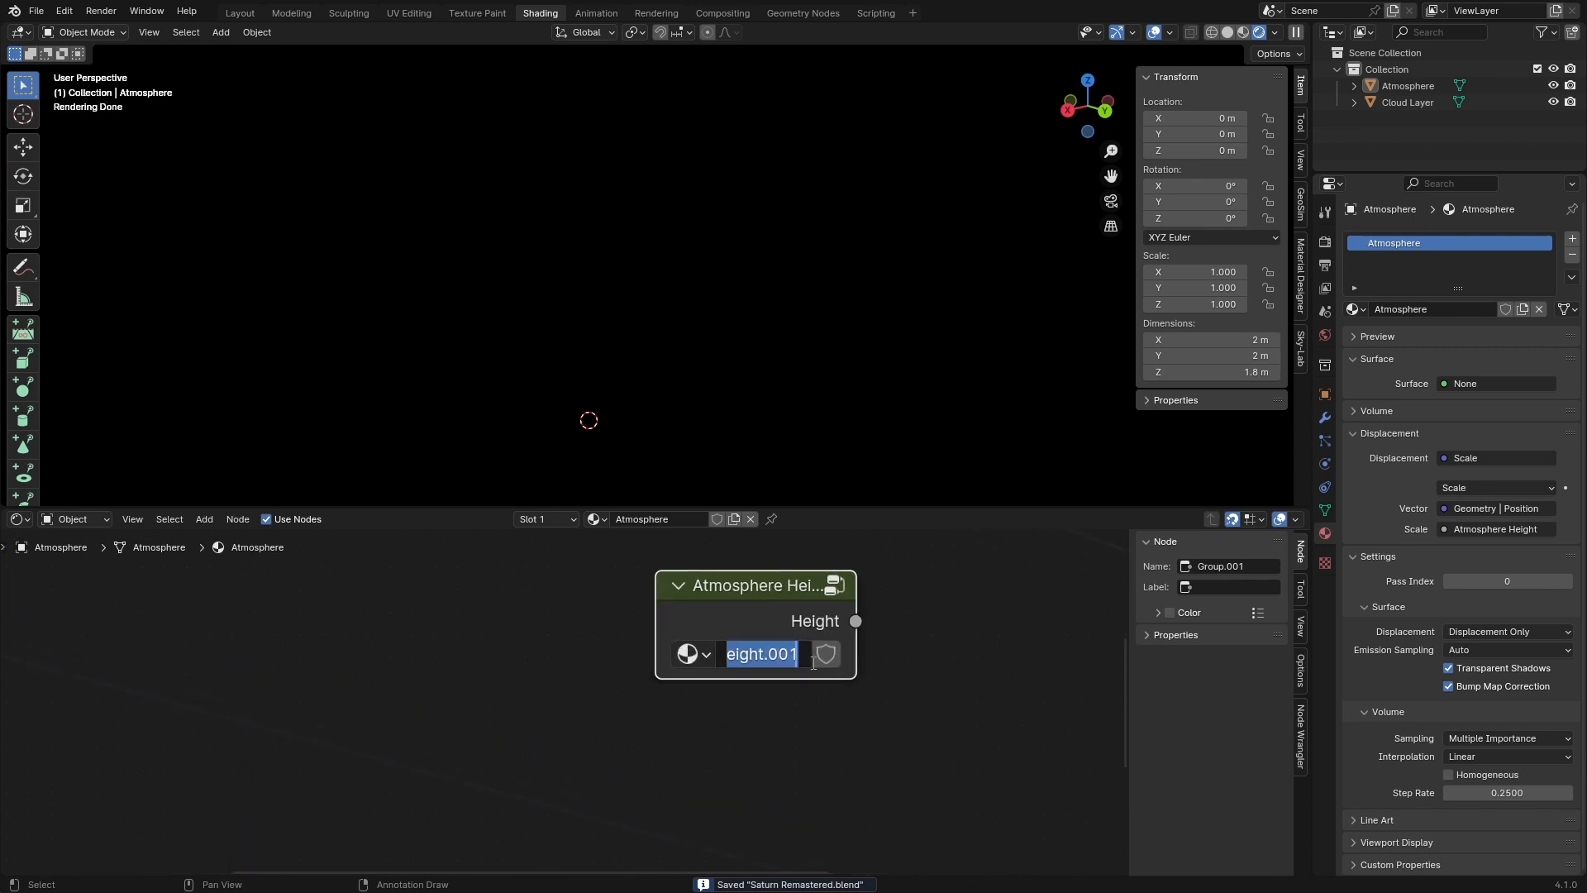
pyautogui.write('Normalized ')
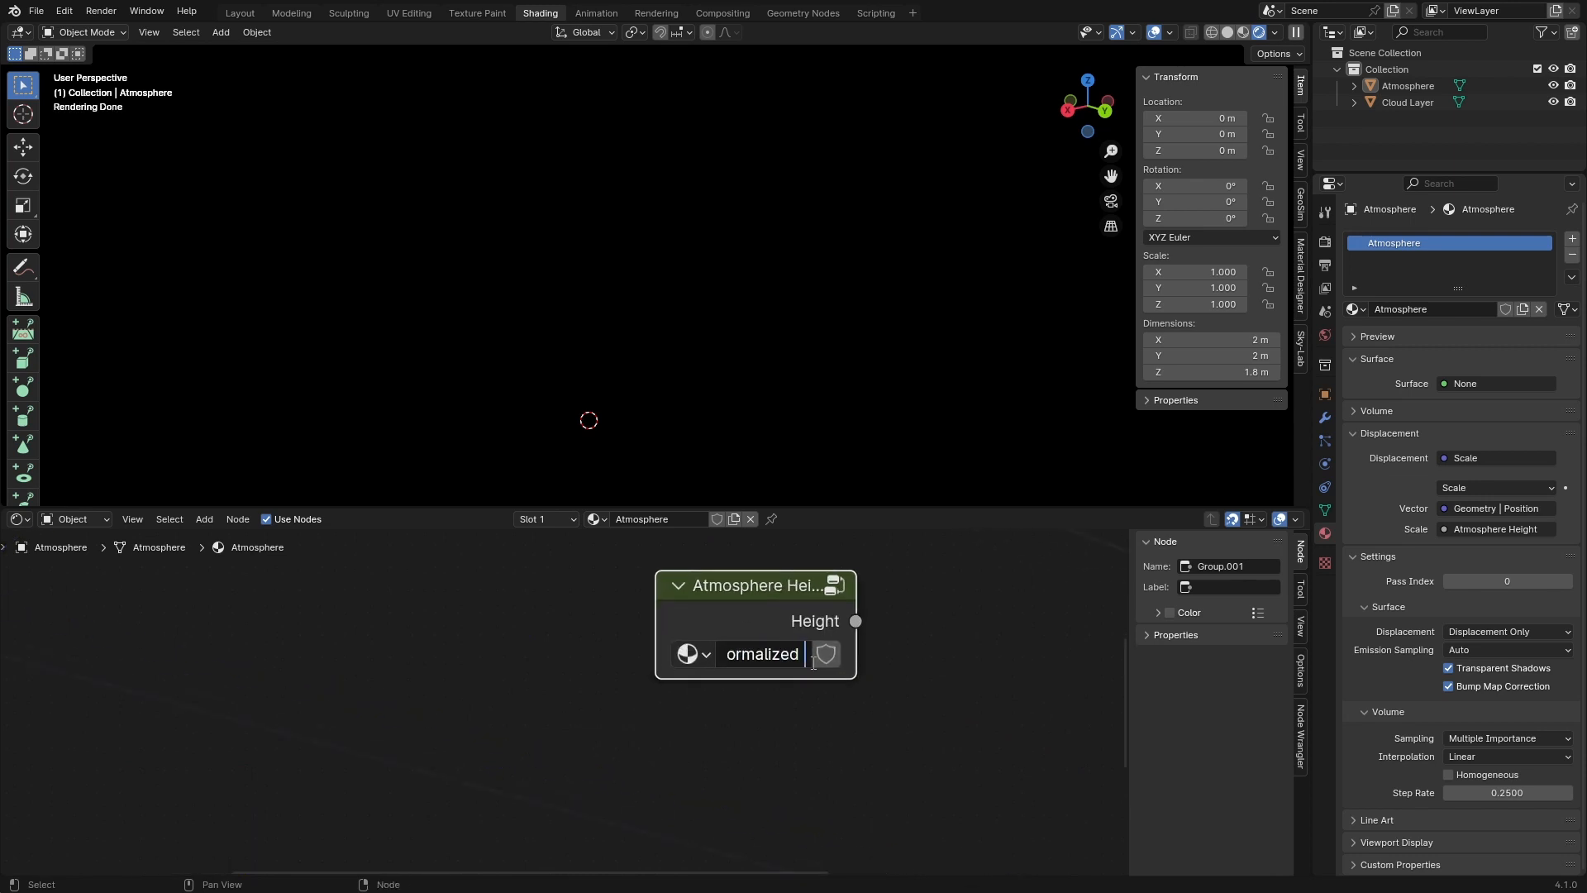
pyautogui.write('Planet Radius')
pyautogui.press('Return')
pyautogui.hotkey('ctrl', 's')
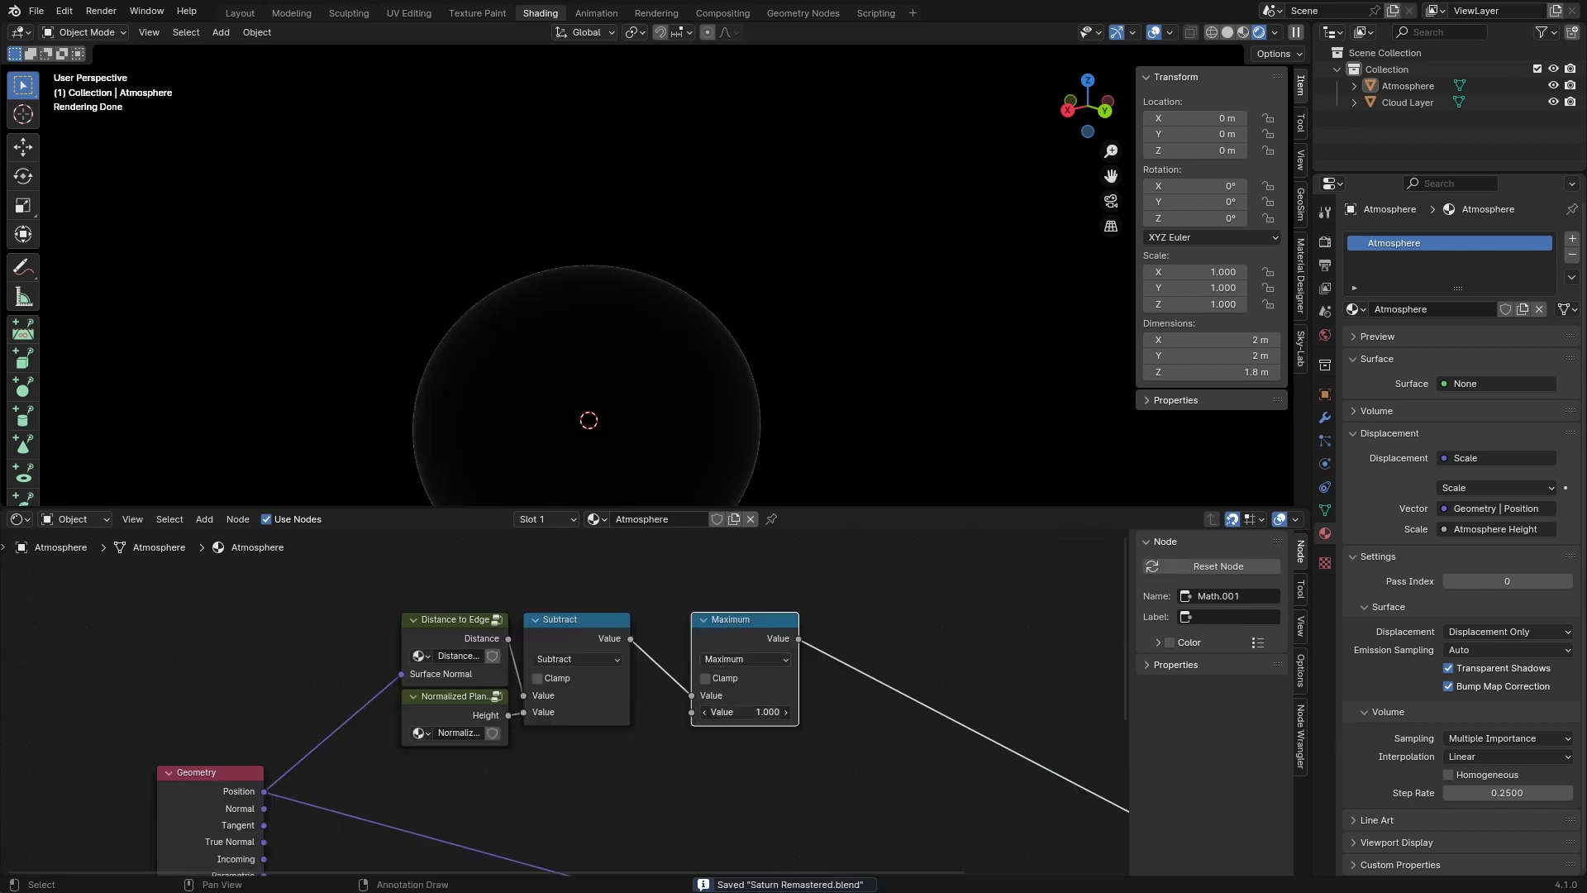
# Step: Set the value of the Maximum math node after the Subtract node to 0
pyautogui.doubleClick(747, 705)
pyautogui.write('0')
pyautogui.press('Return')
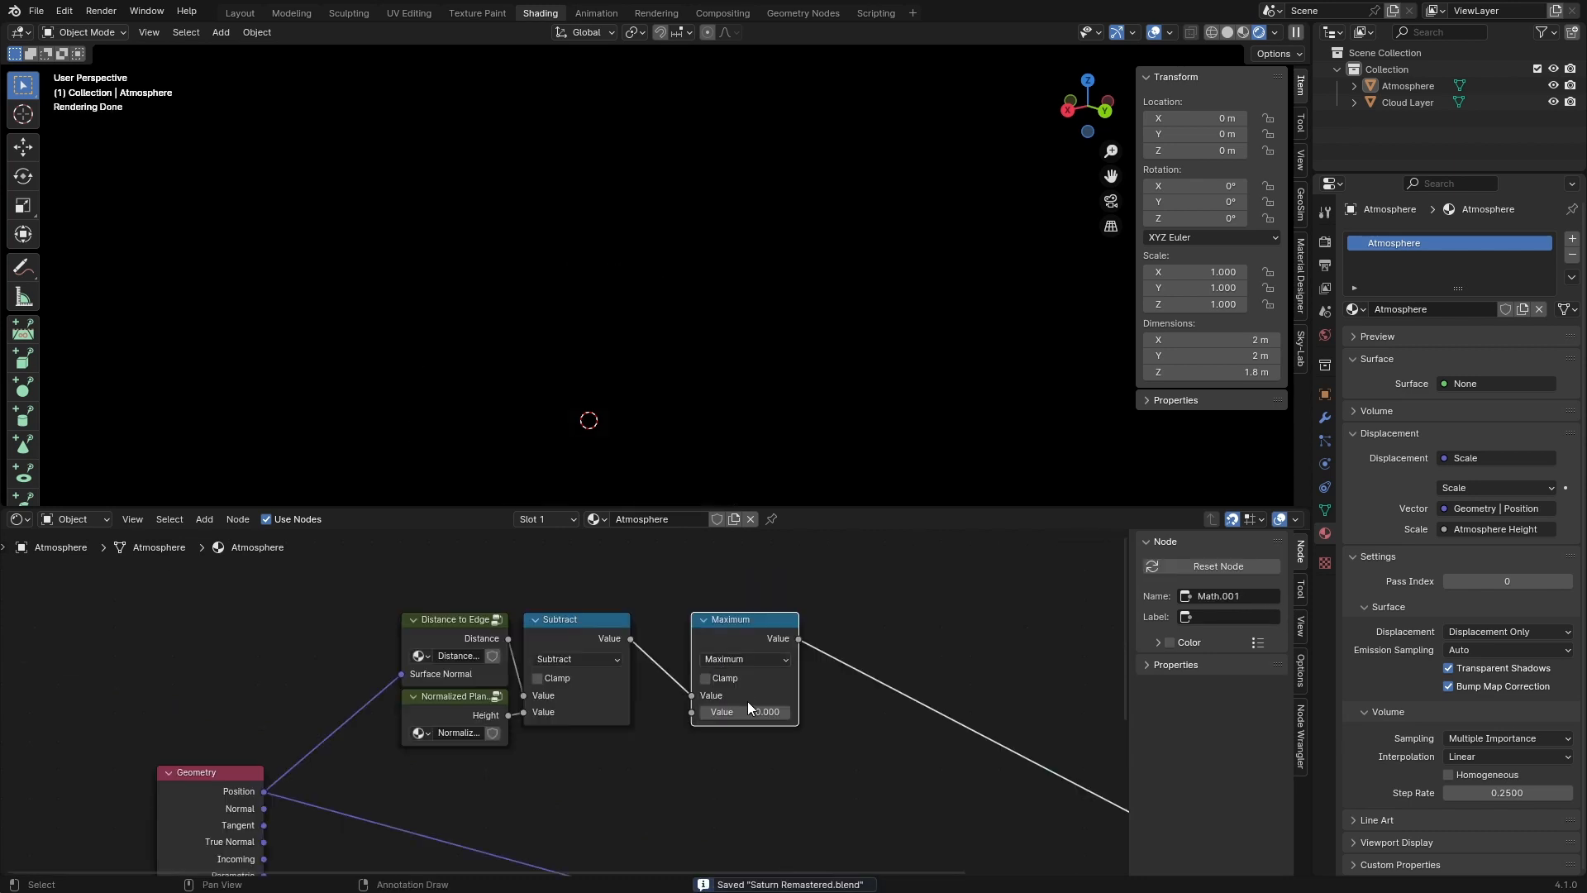
# Step: Divide the Maximum node's result by the height from a duplicate of the Atmosphere Height group
pyautogui.moveTo(885, 780); pyautogui.dragTo(731, 691, button='middle')
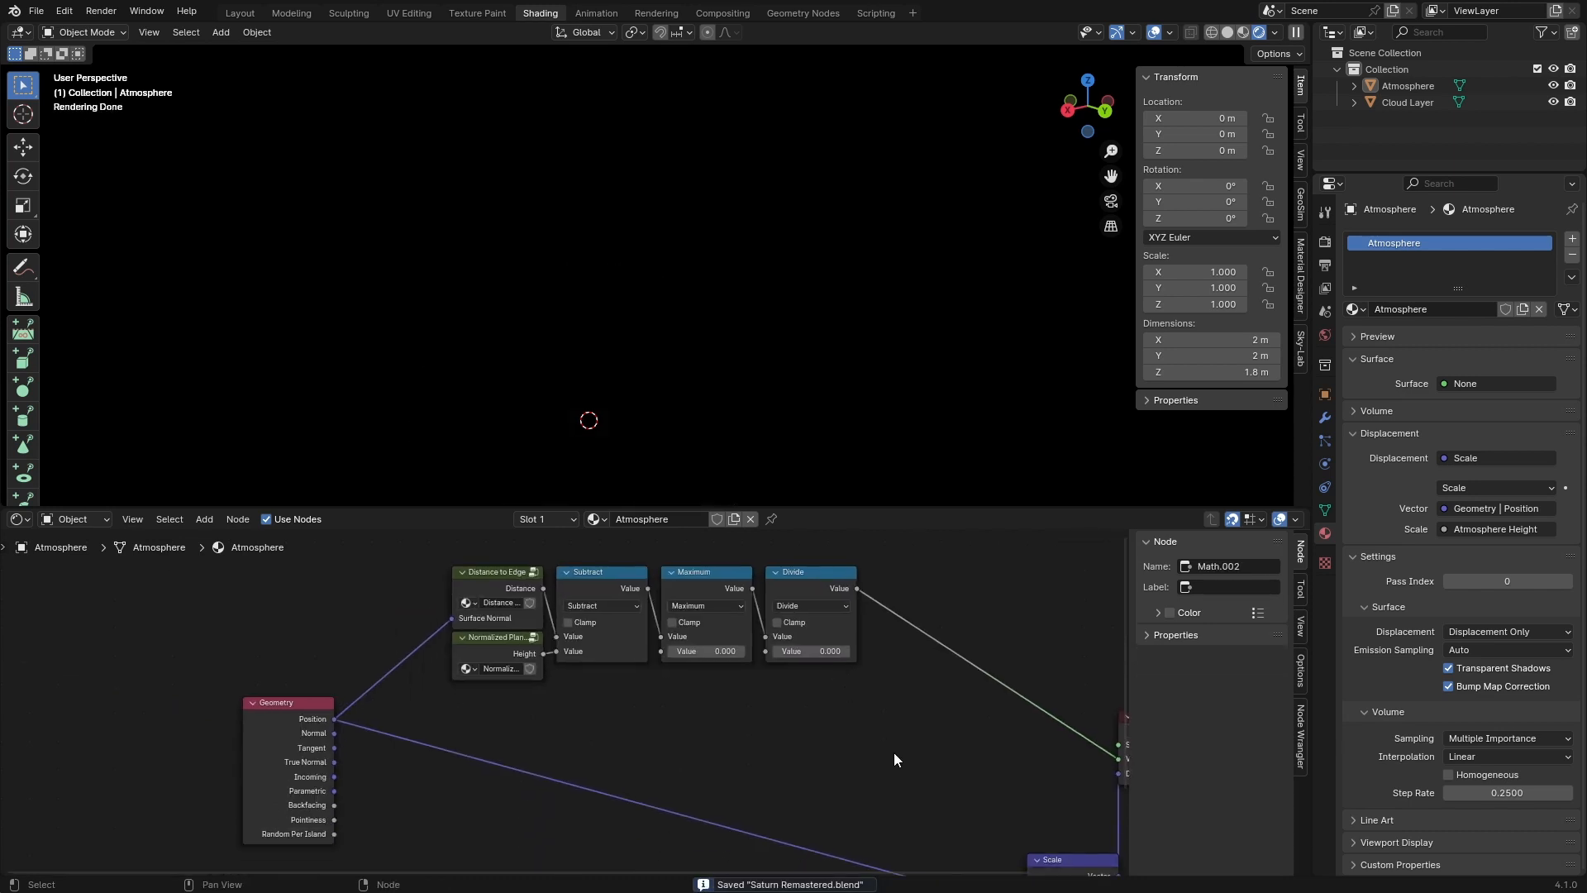
pyautogui.scroll(-1, 894, 753)
pyautogui.click(796, 840)
pyautogui.hotkey('shift', 'd')
pyautogui.click(577, 635)
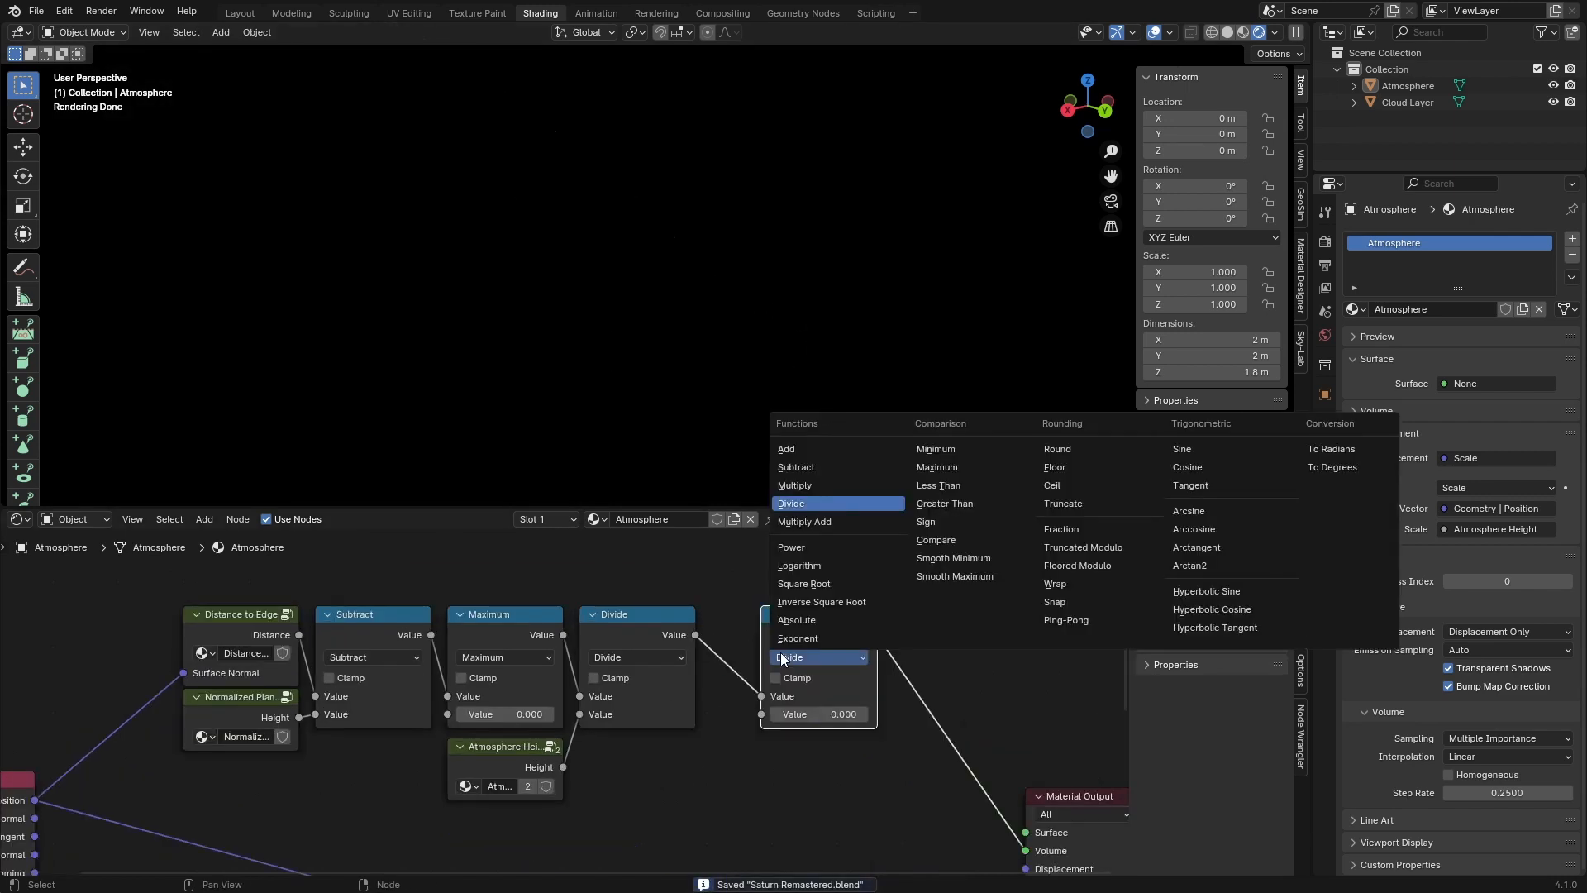
# Step: Change the math node after Divide to Multiply and set its value to -1
pyautogui.click(818, 653)
pyautogui.doubleClick(812, 716)
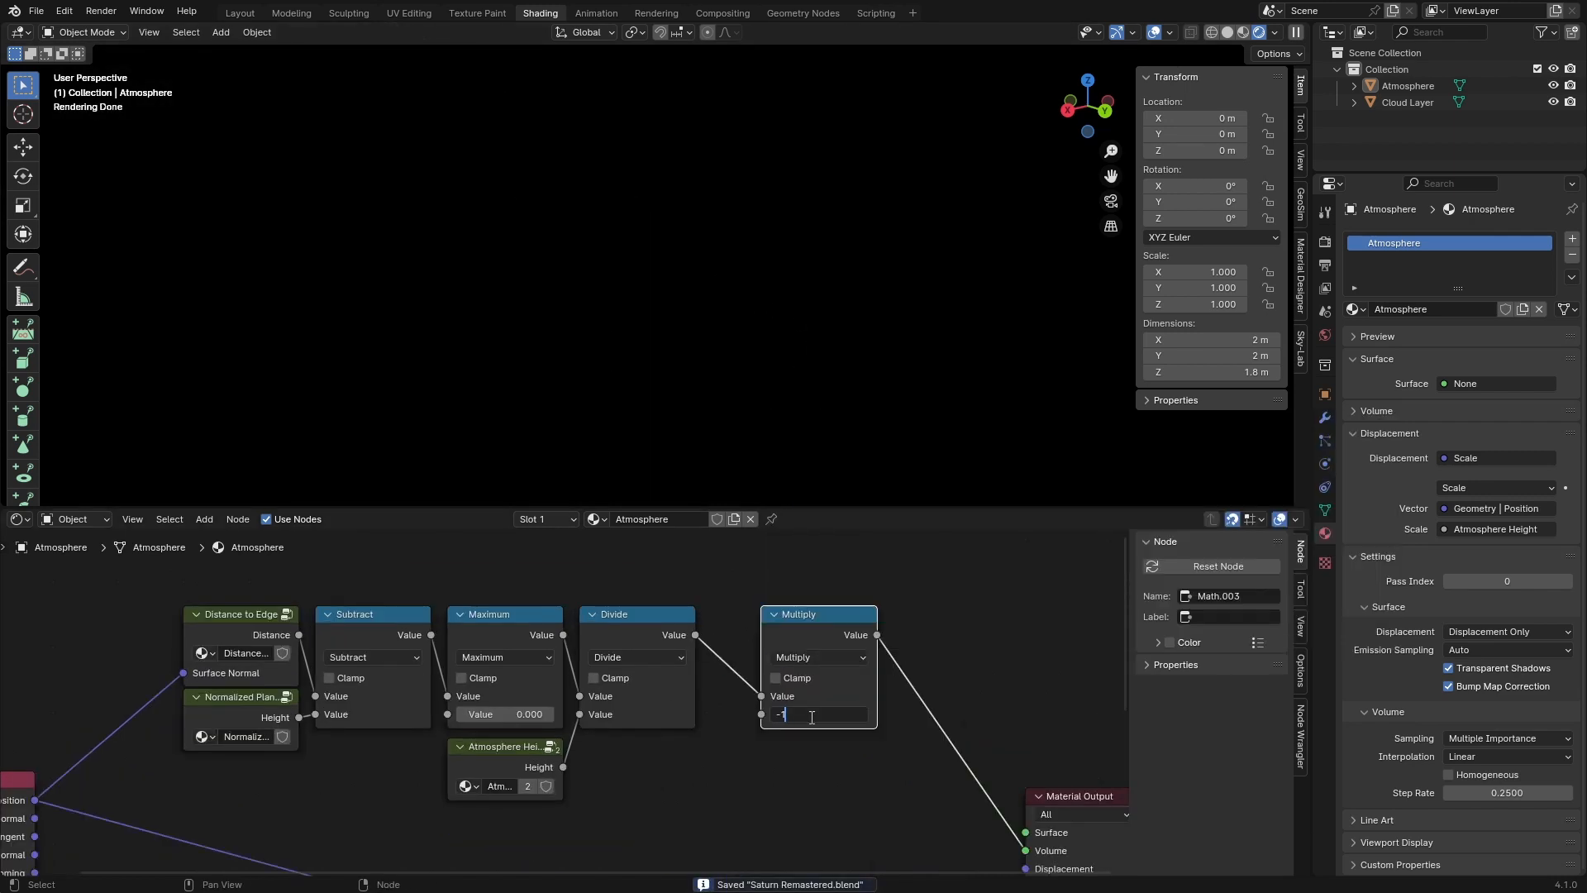
pyautogui.write('-1')
pyautogui.press('Return')
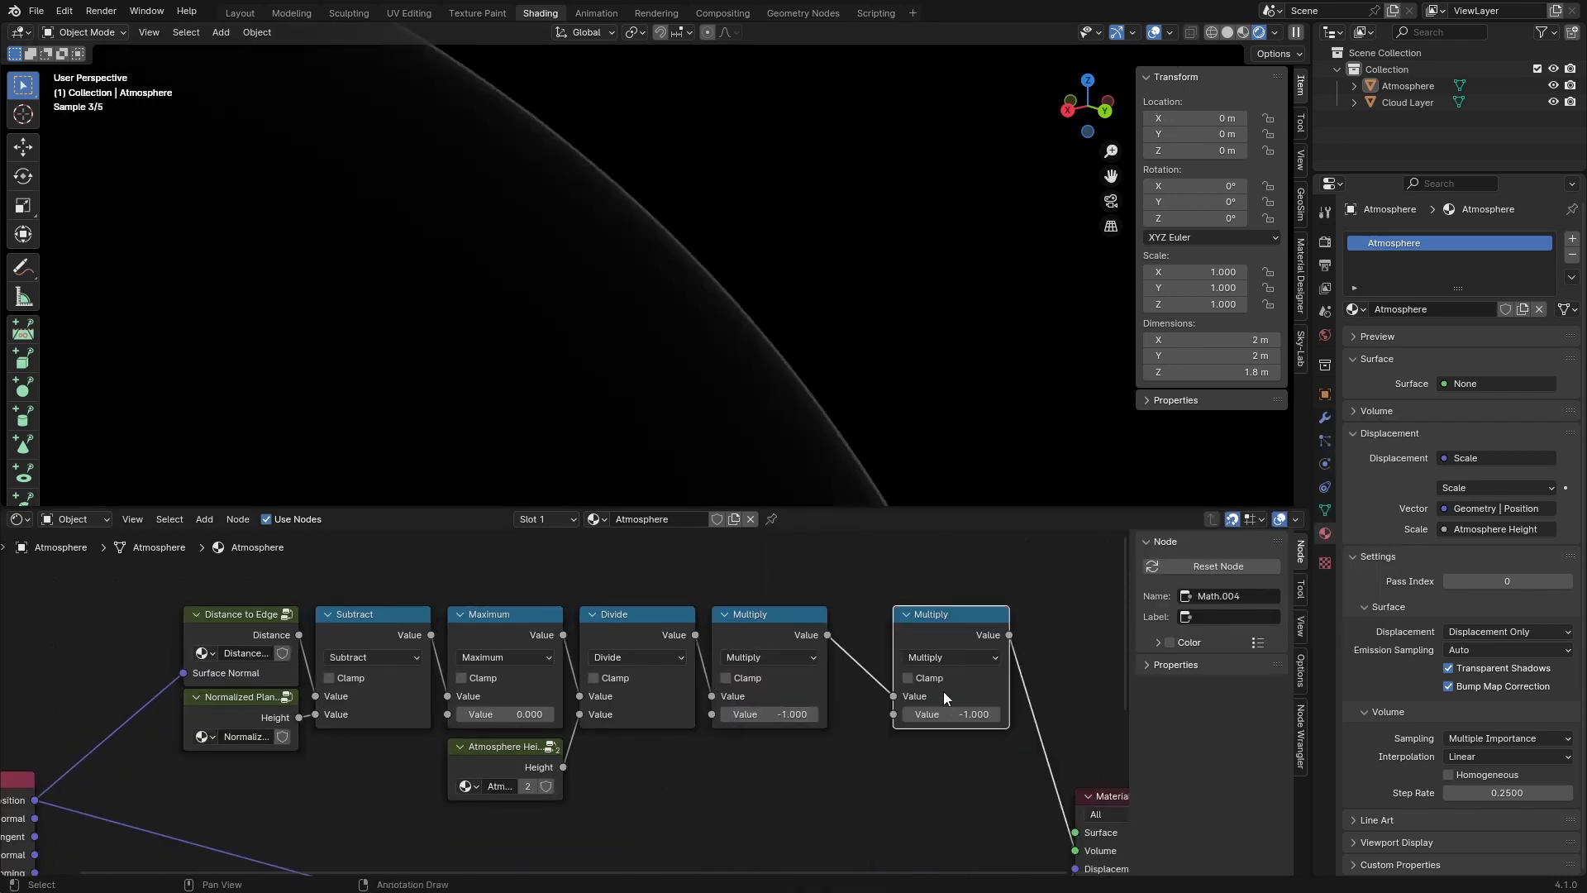
# Step: Set the value of the second Multiply node in the chain to 11.19 and save the file
pyautogui.doubleClick(957, 716)
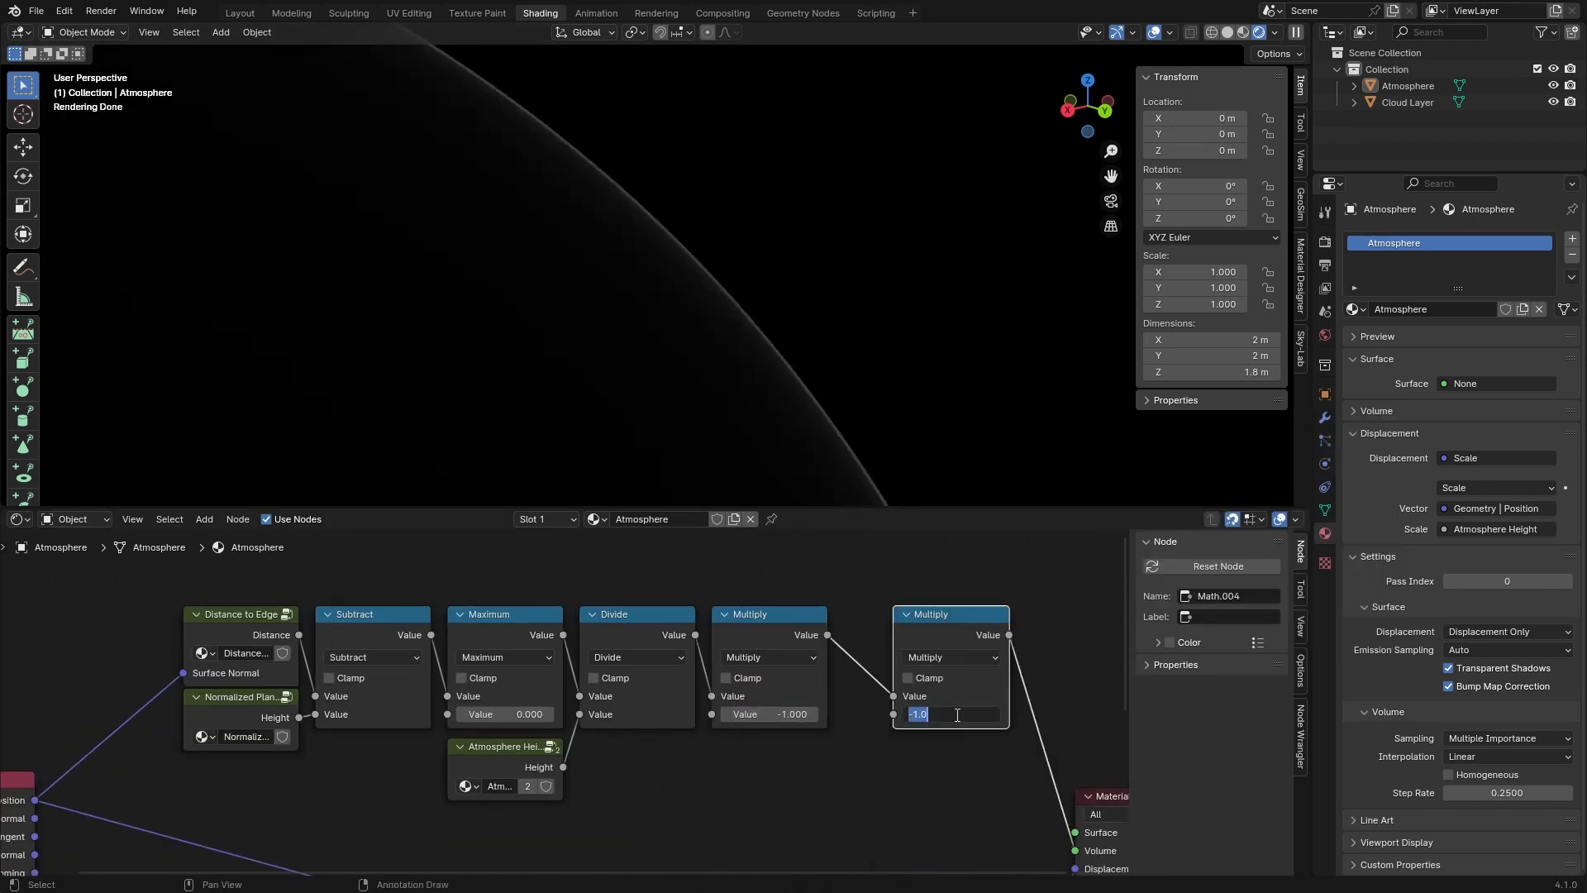
pyautogui.press('Return')
pyautogui.hotkey('ctrl', 's')
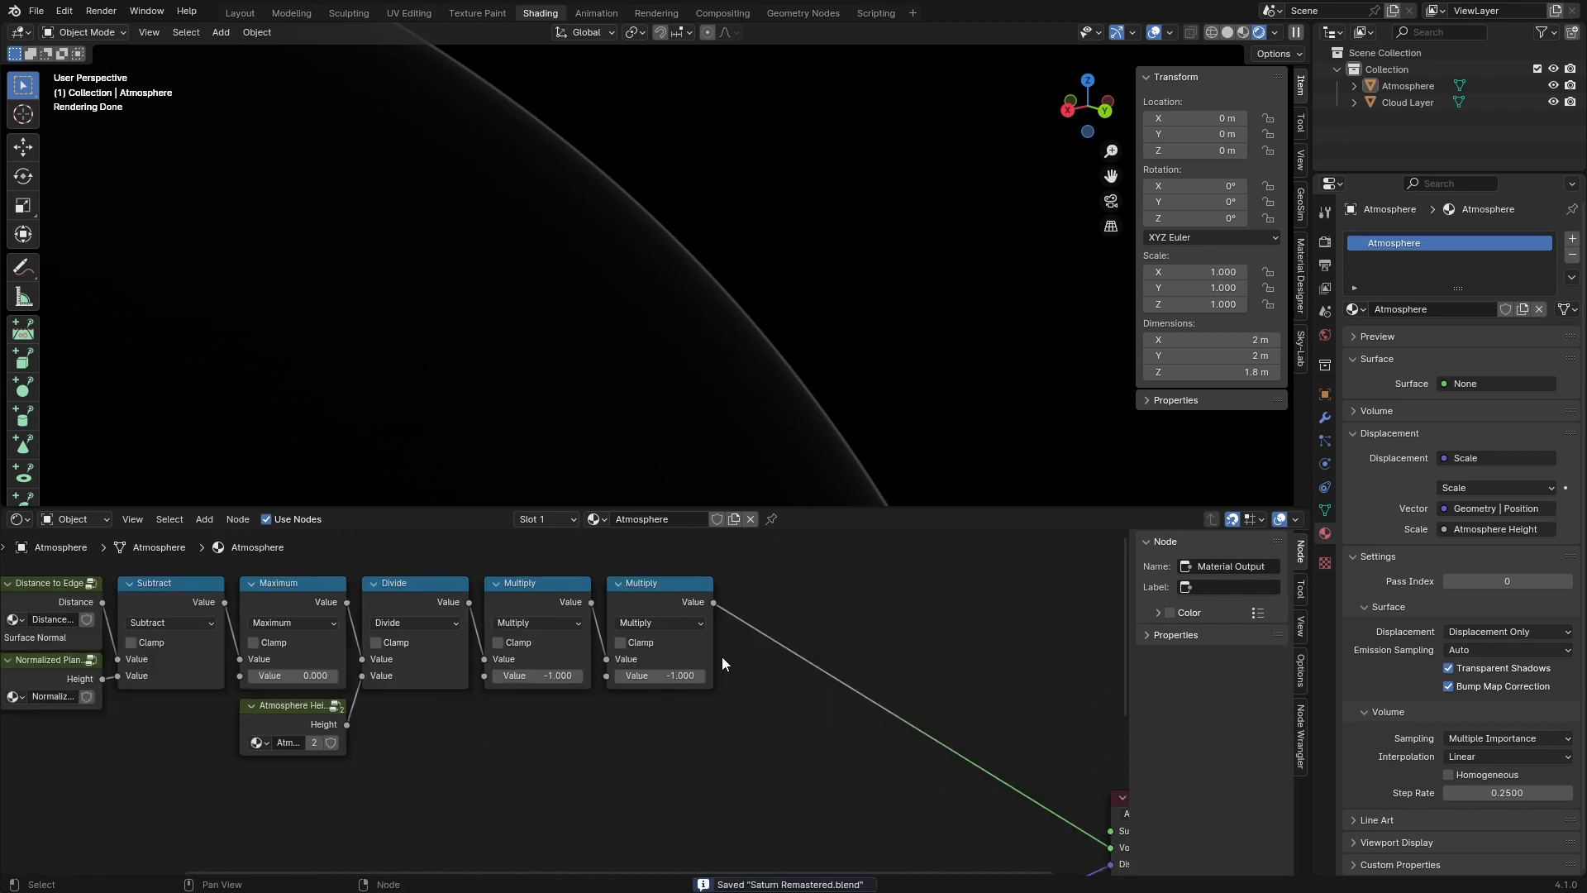
pyautogui.doubleClick(668, 675)
pyautogui.write('11.')
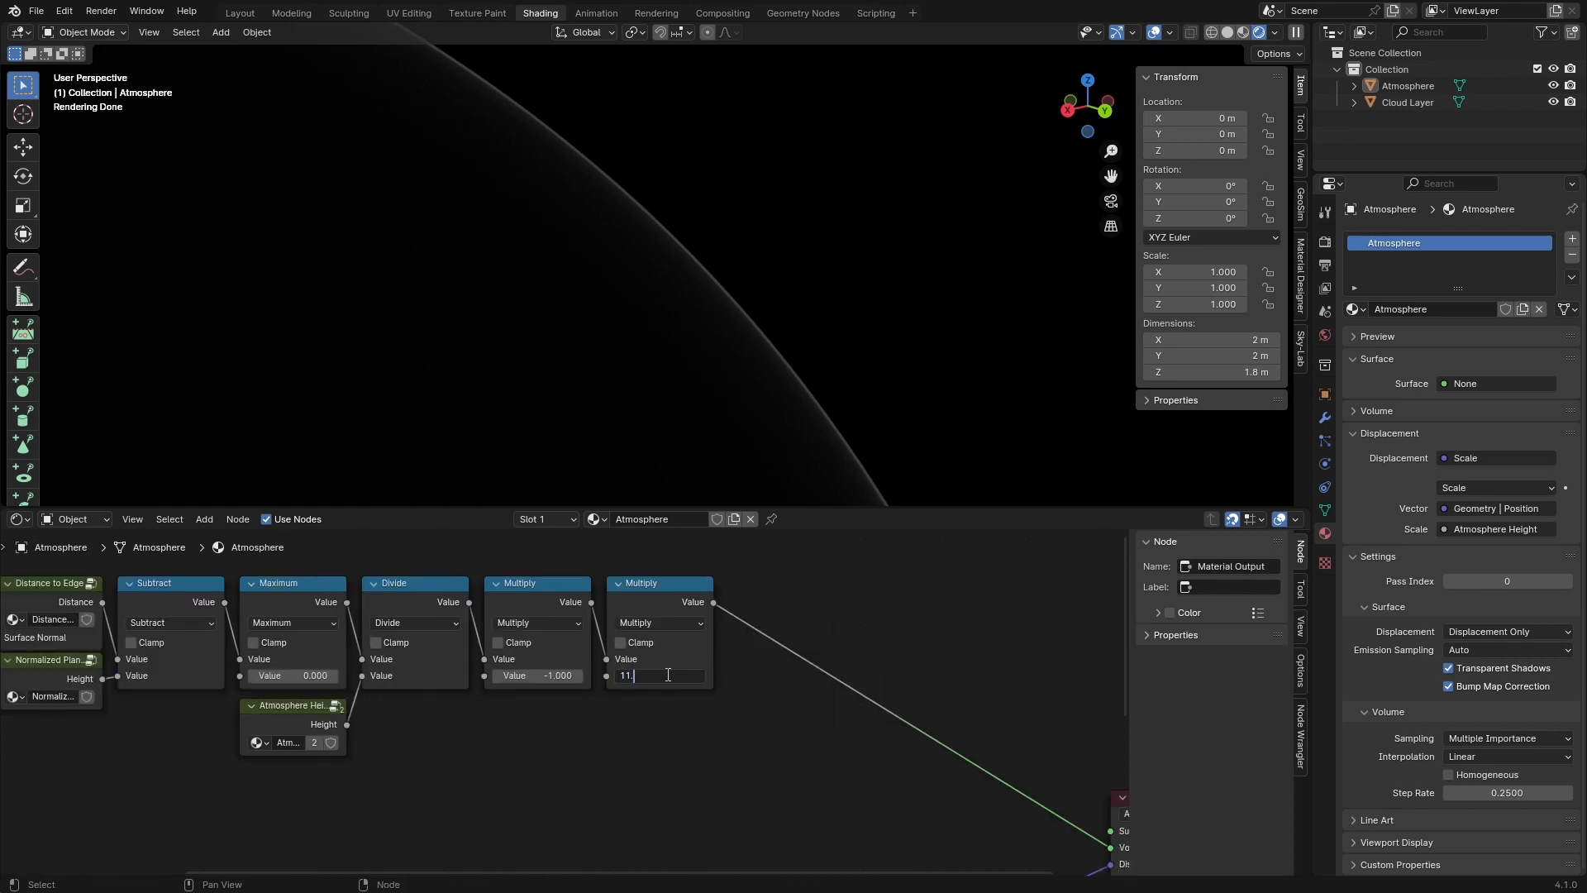
pyautogui.write('19')
pyautogui.press('Return')
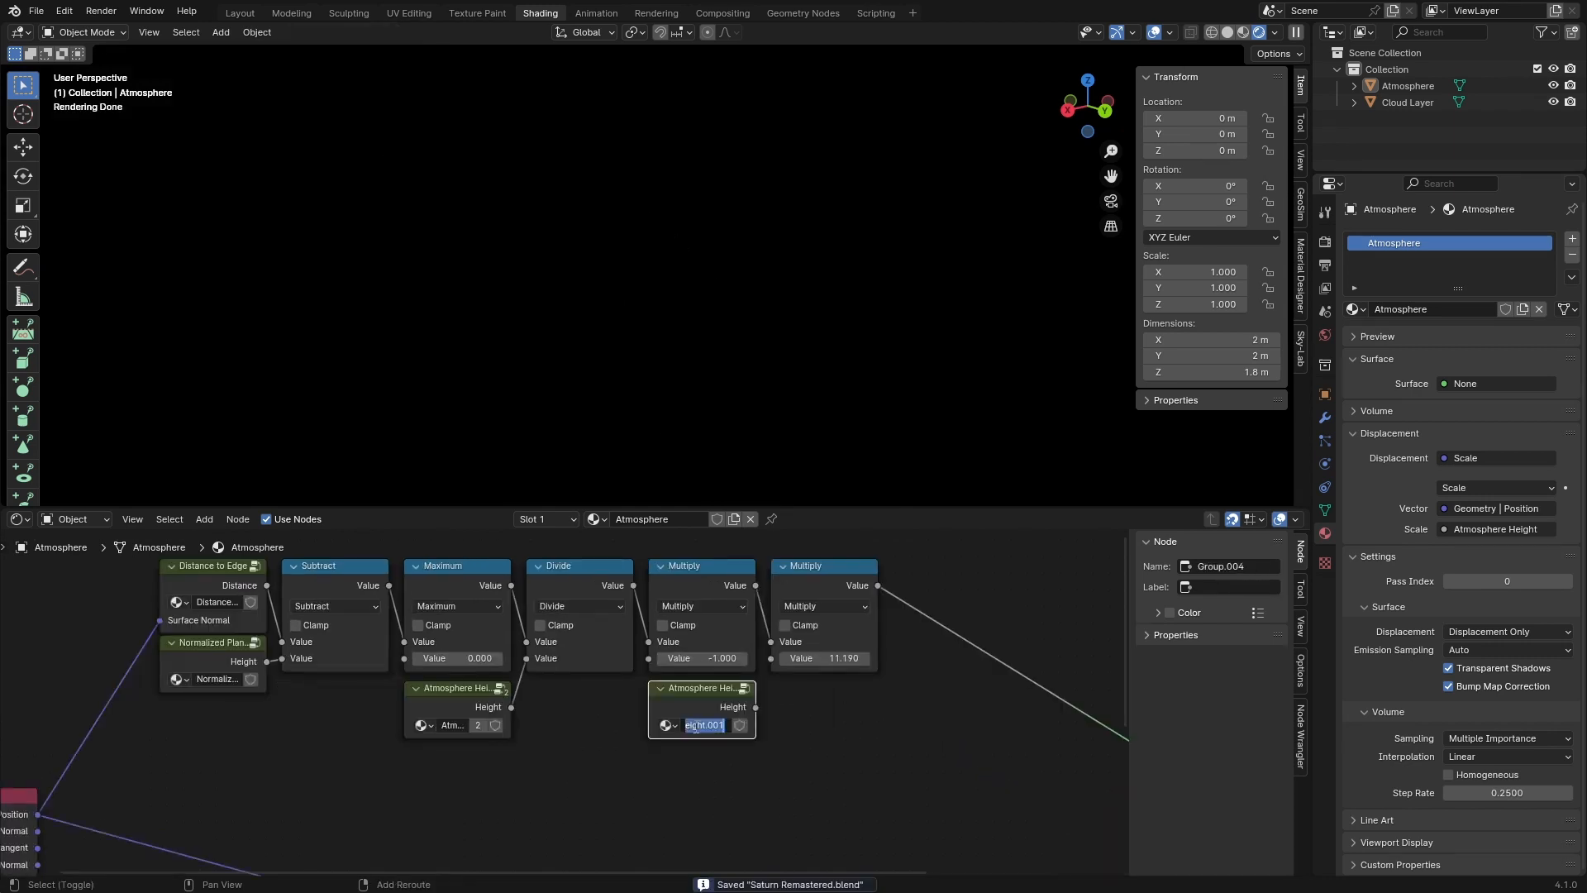
# Step: Rename the new copy of the height group Mean Gravitational Acceleration, feed it into the second Multiply node, and save
pyautogui.doubleClick(704, 725)
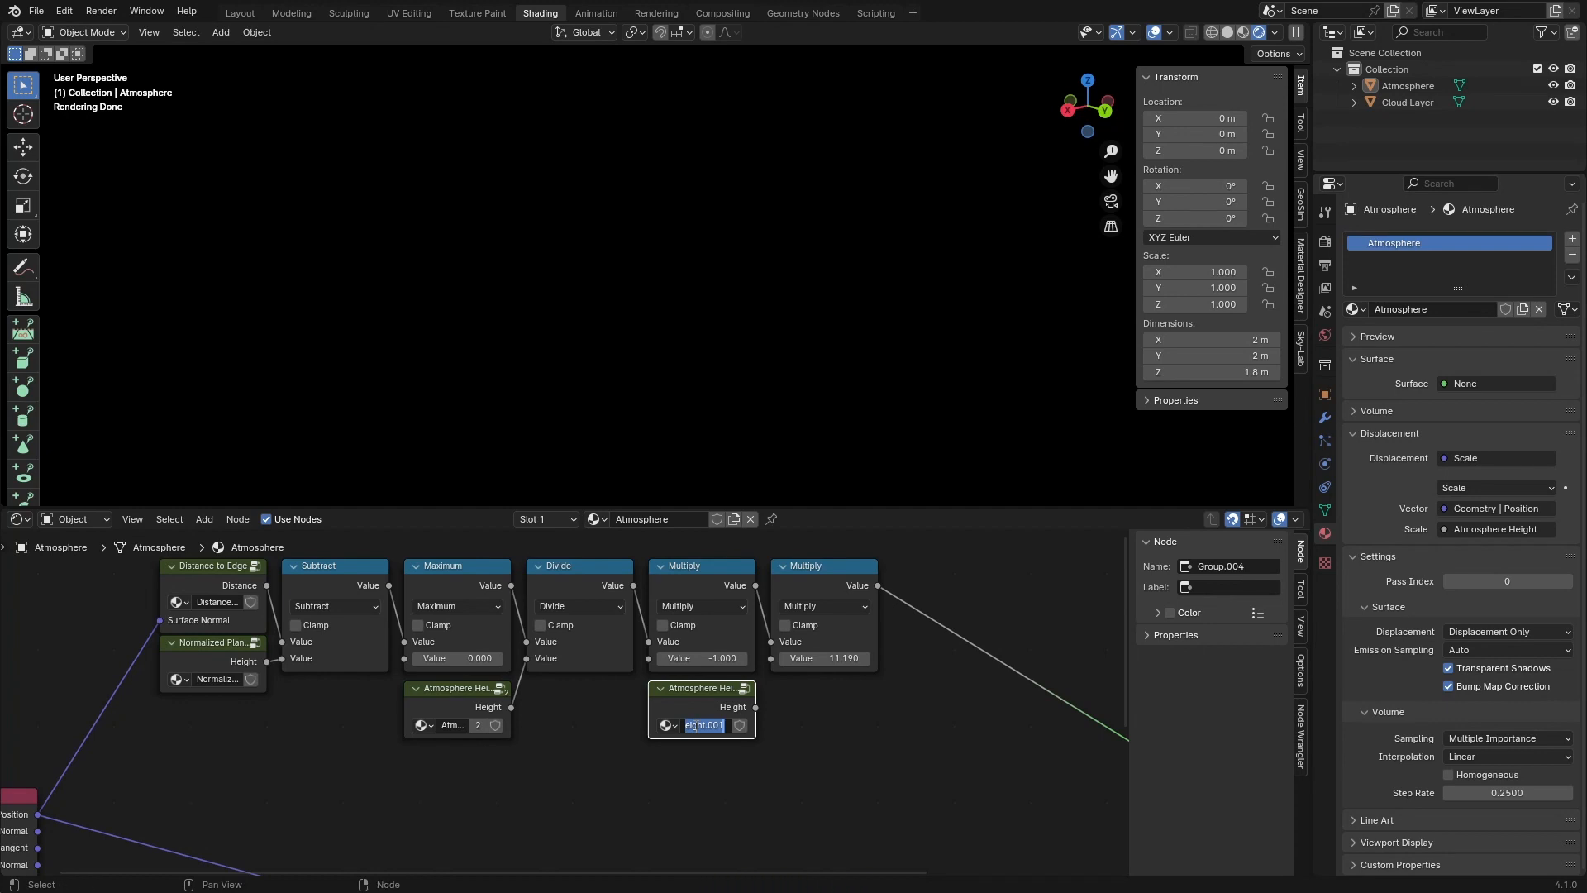
pyautogui.write('Mean Gravitational Acceleration')
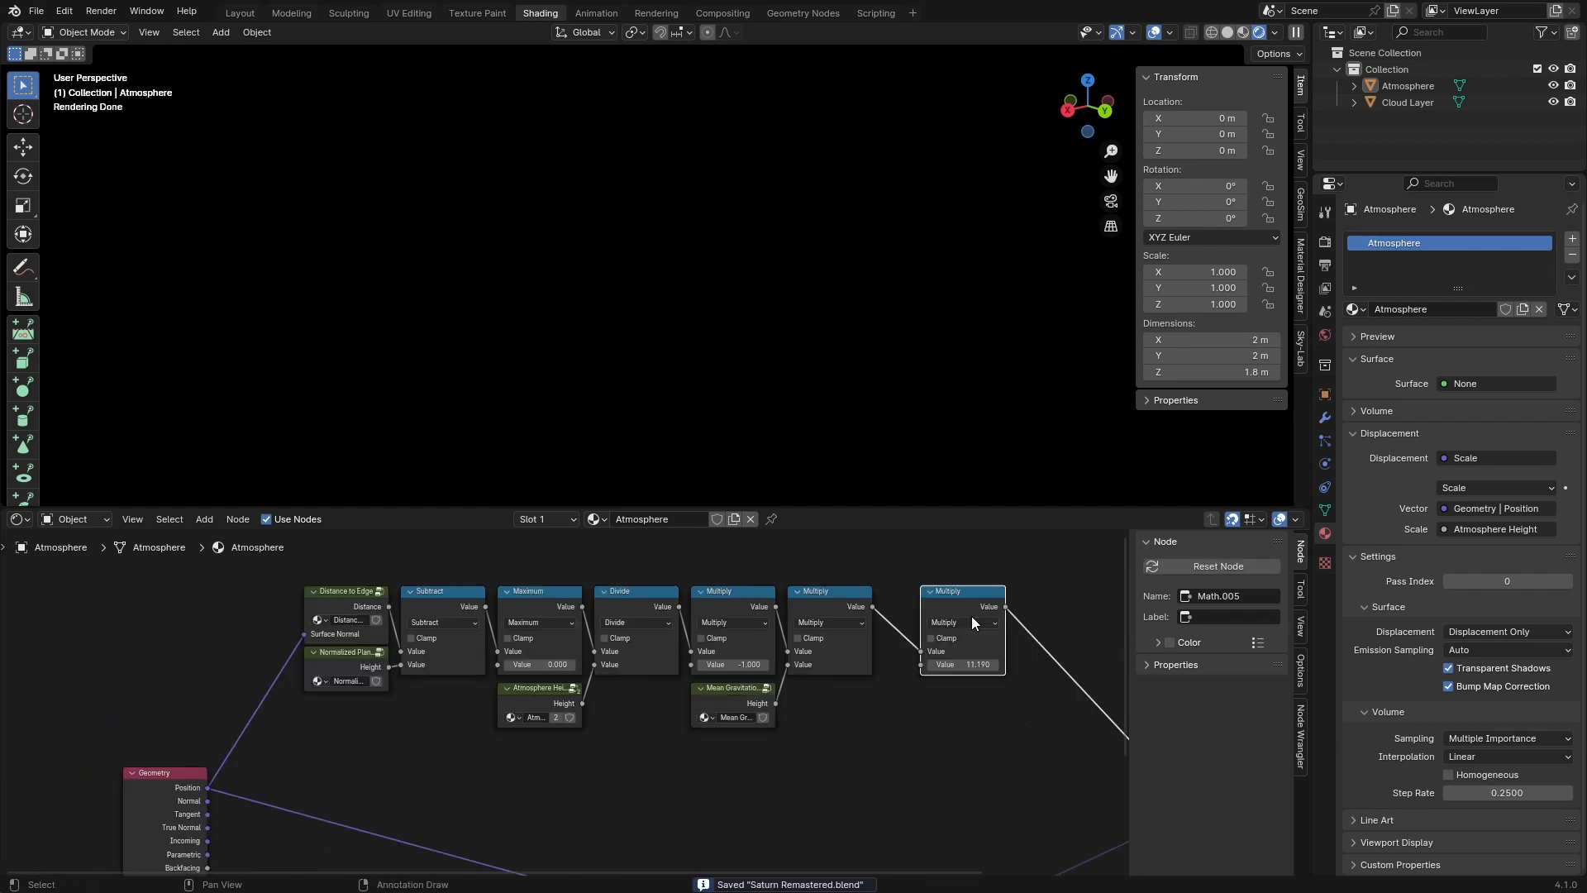
pyautogui.hotkey('ctrl', 's')
# Step: Place an Exponent node after the second Multiply node and divide its result by another copy of the Atmosphere Height group
pyautogui.press('Home')
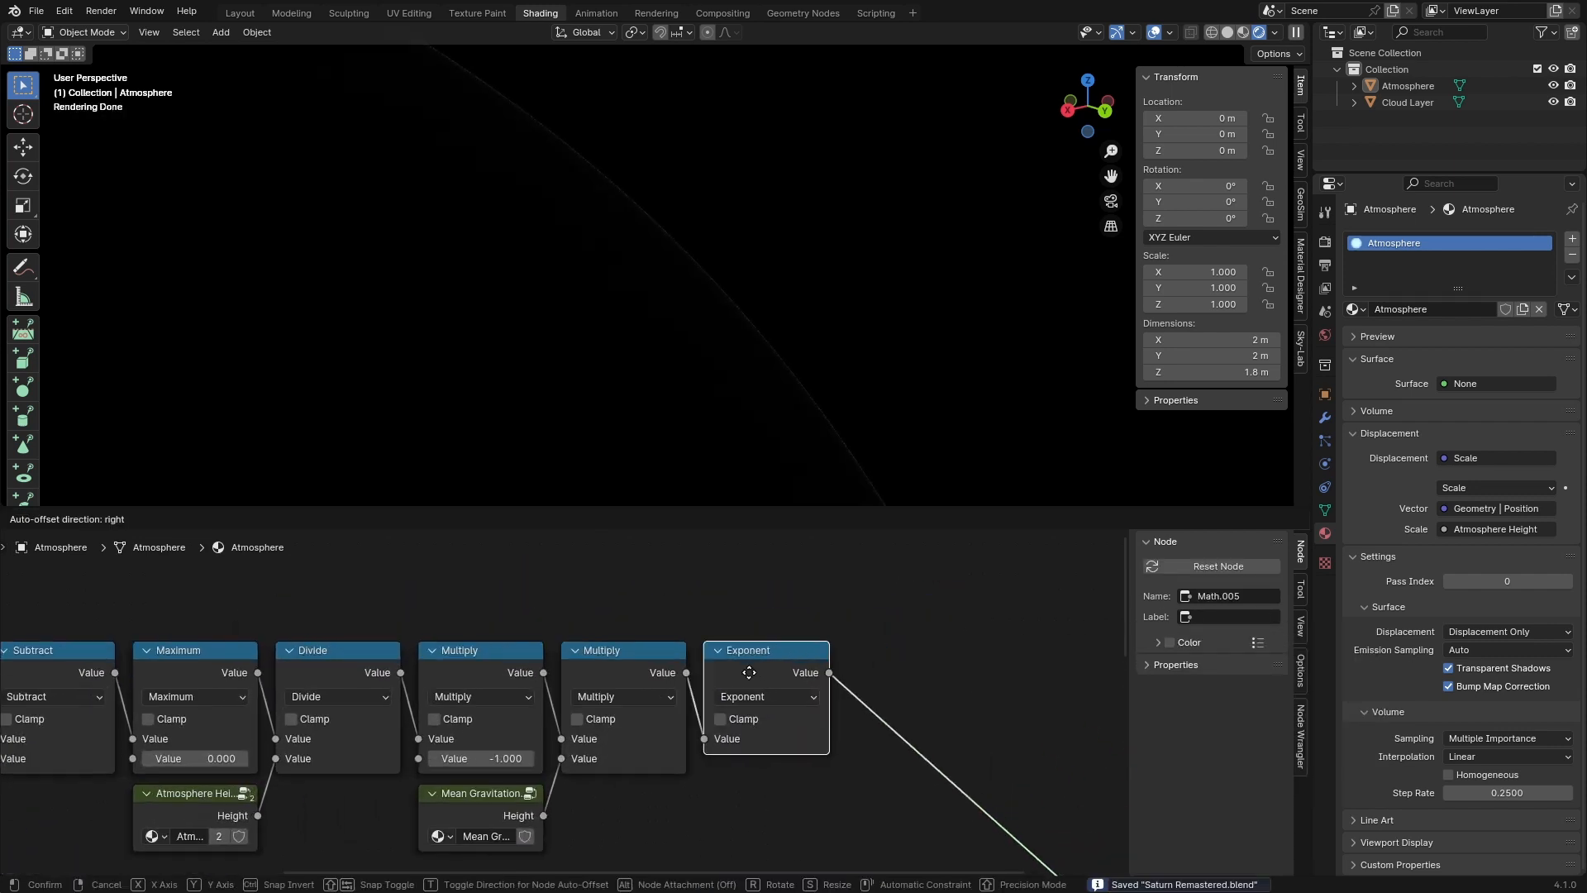
pyautogui.moveTo(203, 608); pyautogui.dragTo(640, 792)
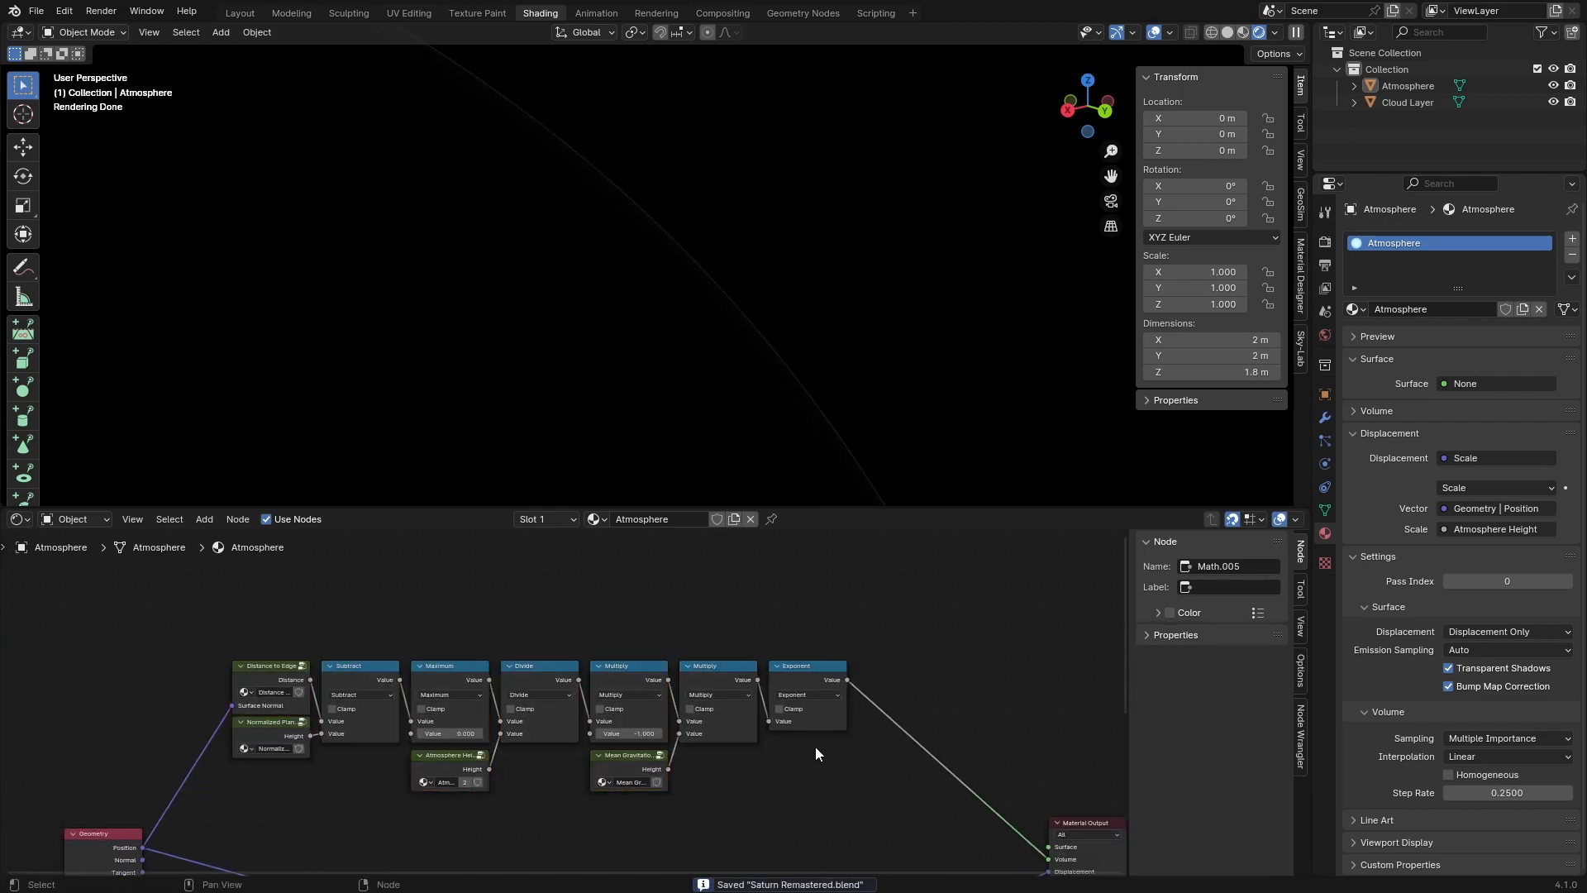
pyautogui.scroll(2, 815, 747)
pyautogui.scroll(-2, 554, 652)
pyautogui.hotkey('shift', 'd')
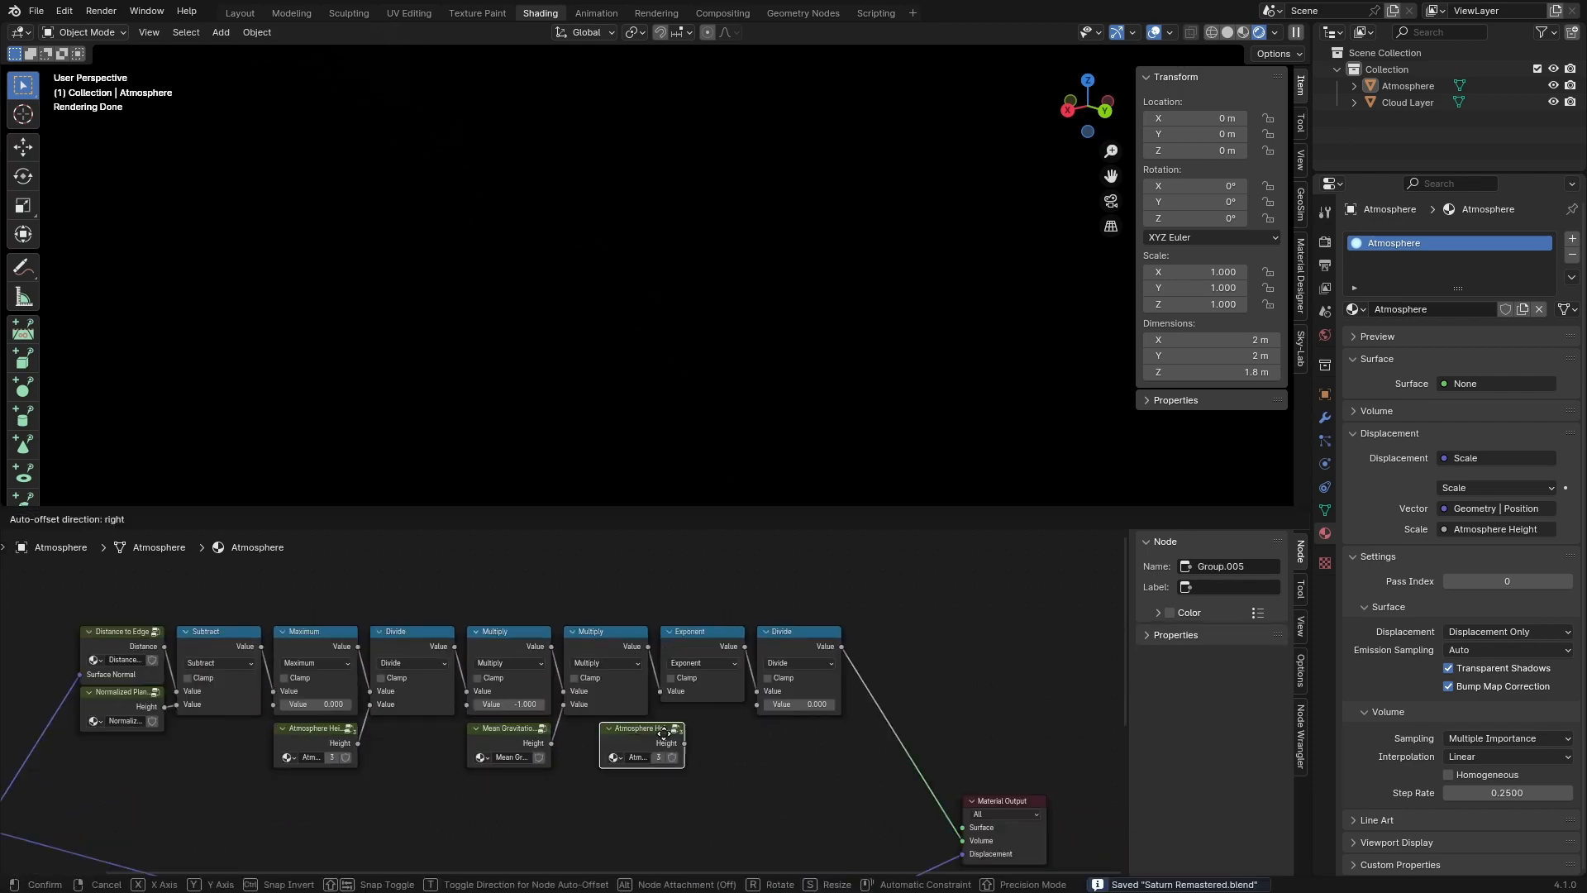
pyautogui.click(761, 742)
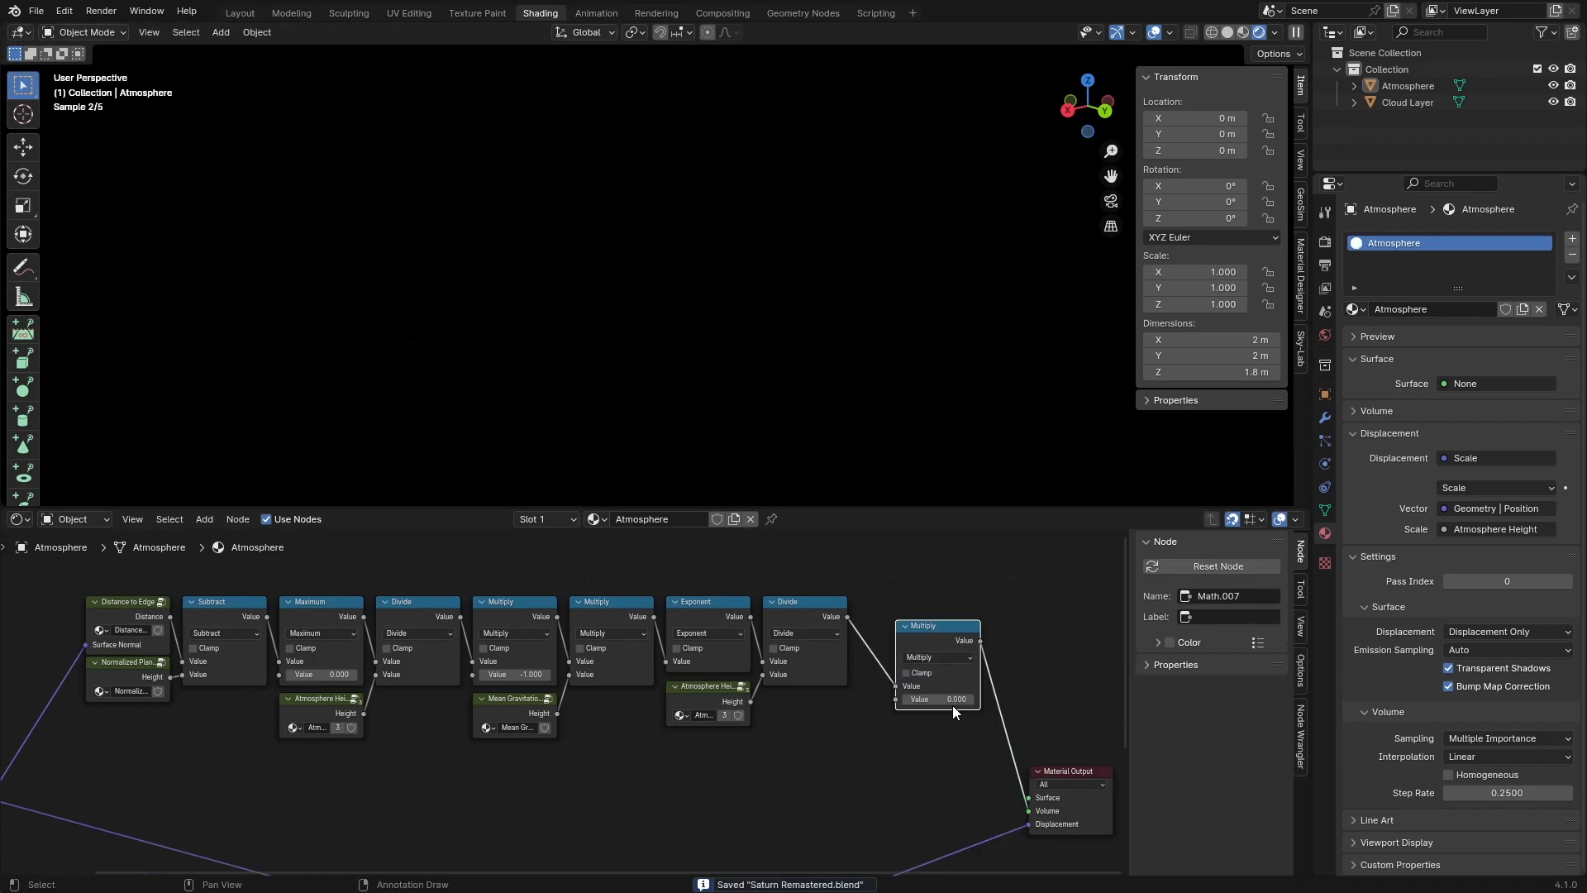
# Step: Set the Multiply node after the last Divide to 0.19, save the file, and line the node up with the chain
pyautogui.click(952, 700)
pyautogui.press('BackSpace')
pyautogui.write('.19')
pyautogui.press('Return')
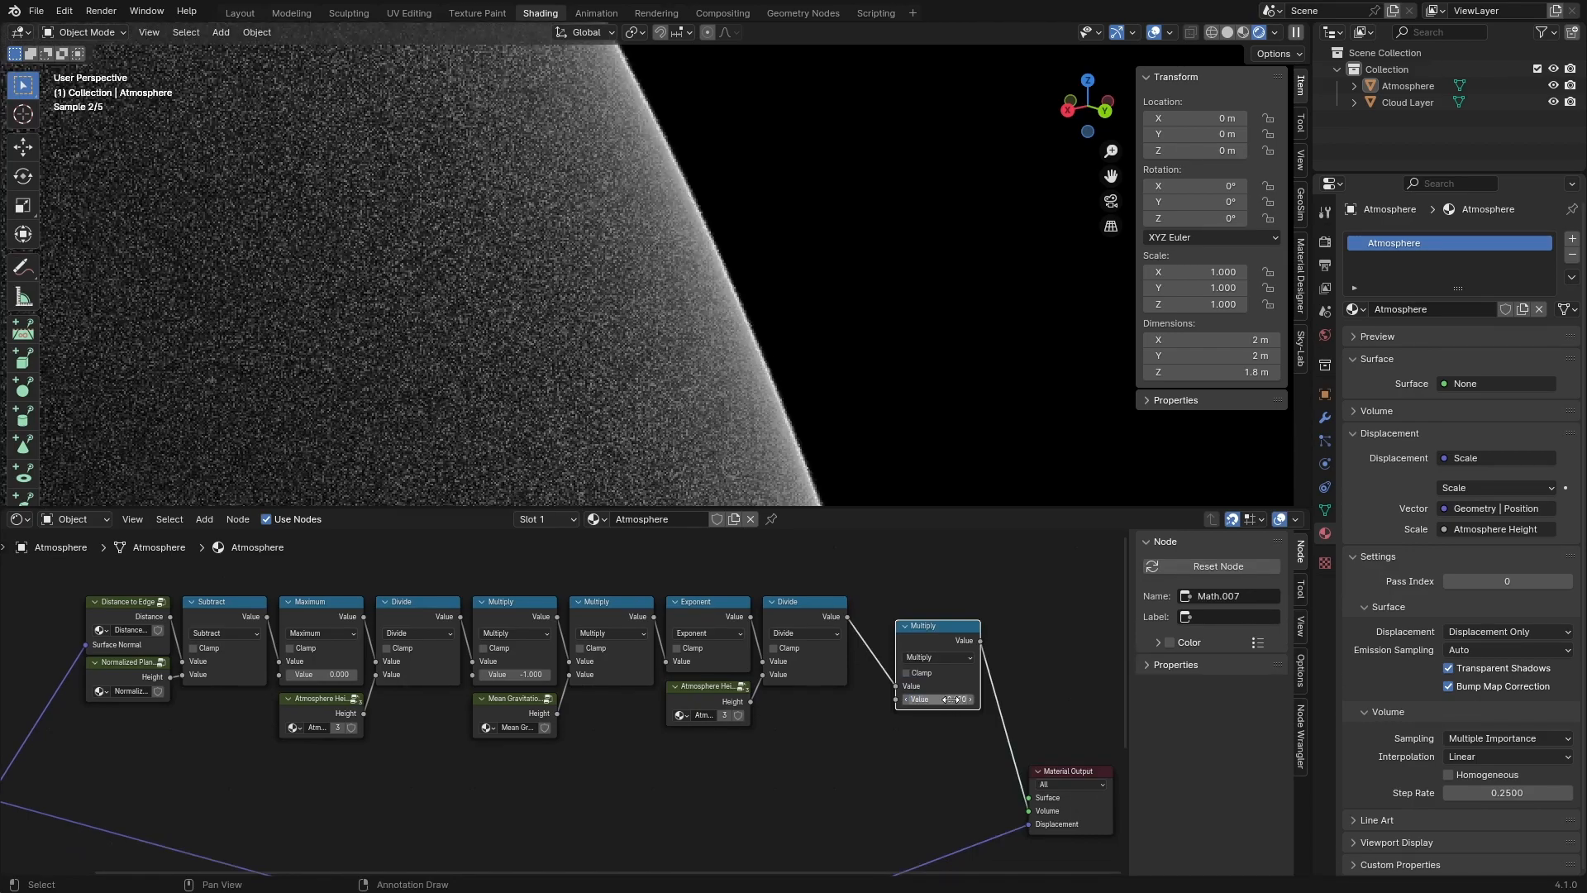
pyautogui.hotkey('ctrl', 's')
pyautogui.scroll(-8, 751, 346)
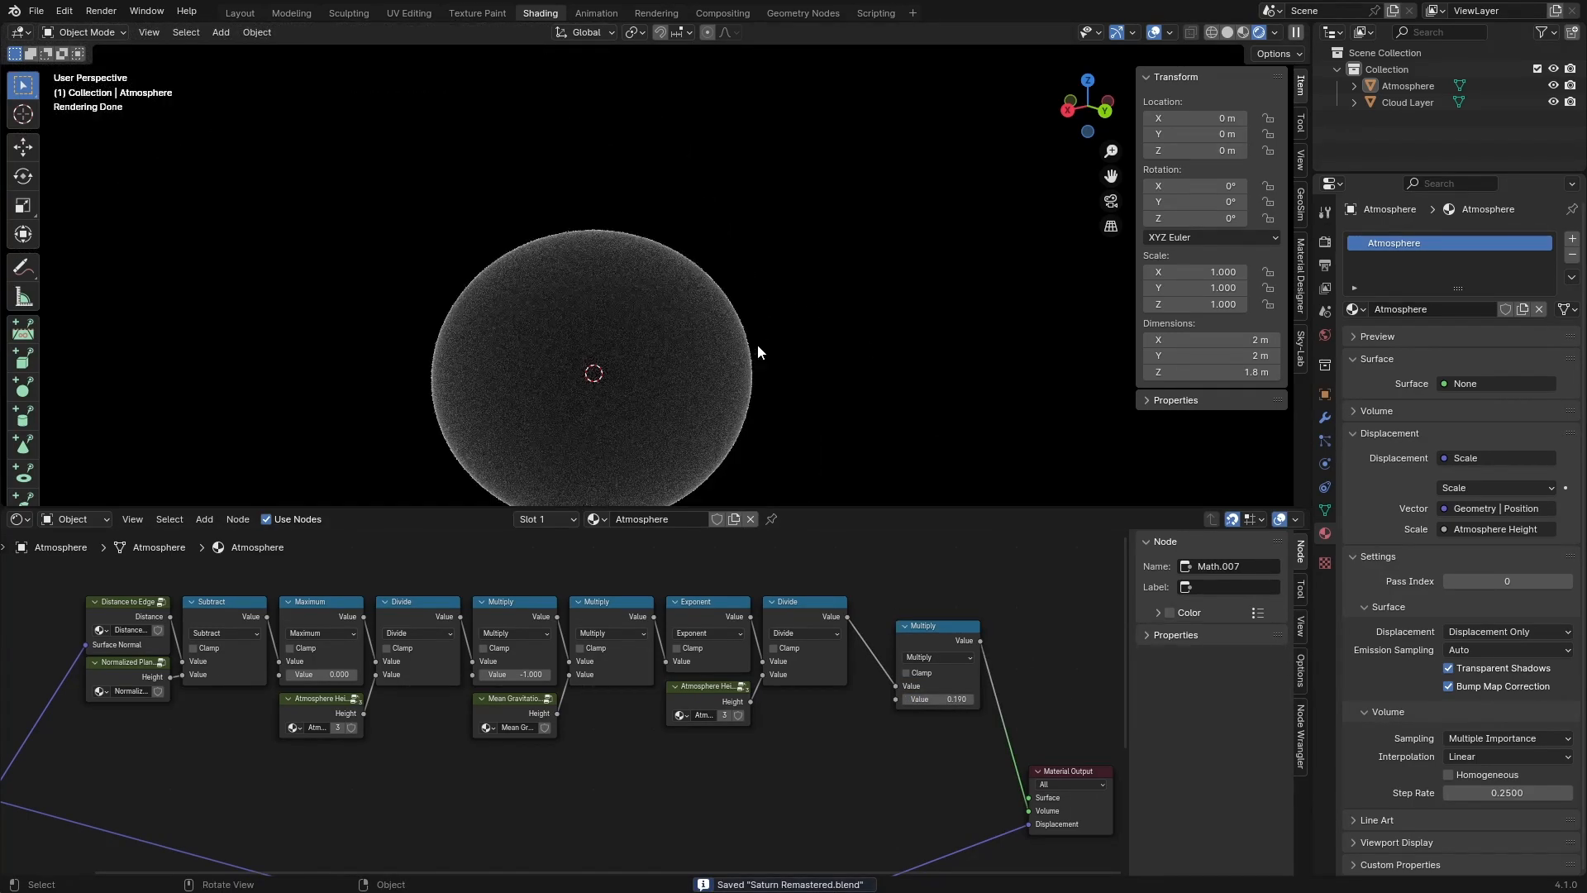
pyautogui.scroll(10, 754, 344)
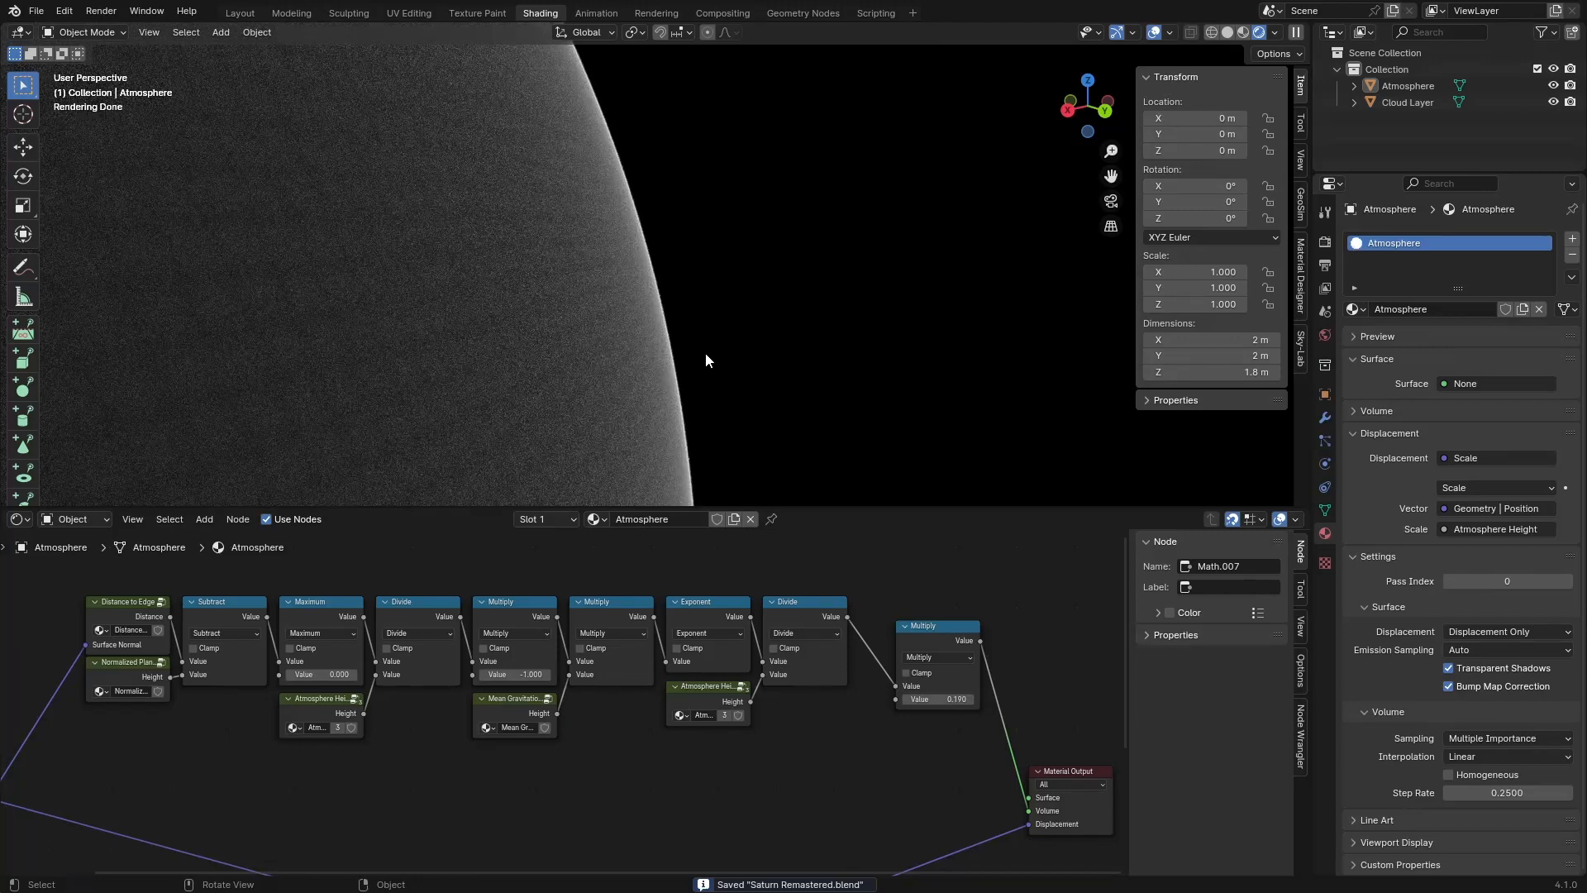
pyautogui.moveTo(970, 678); pyautogui.dragTo(933, 653)
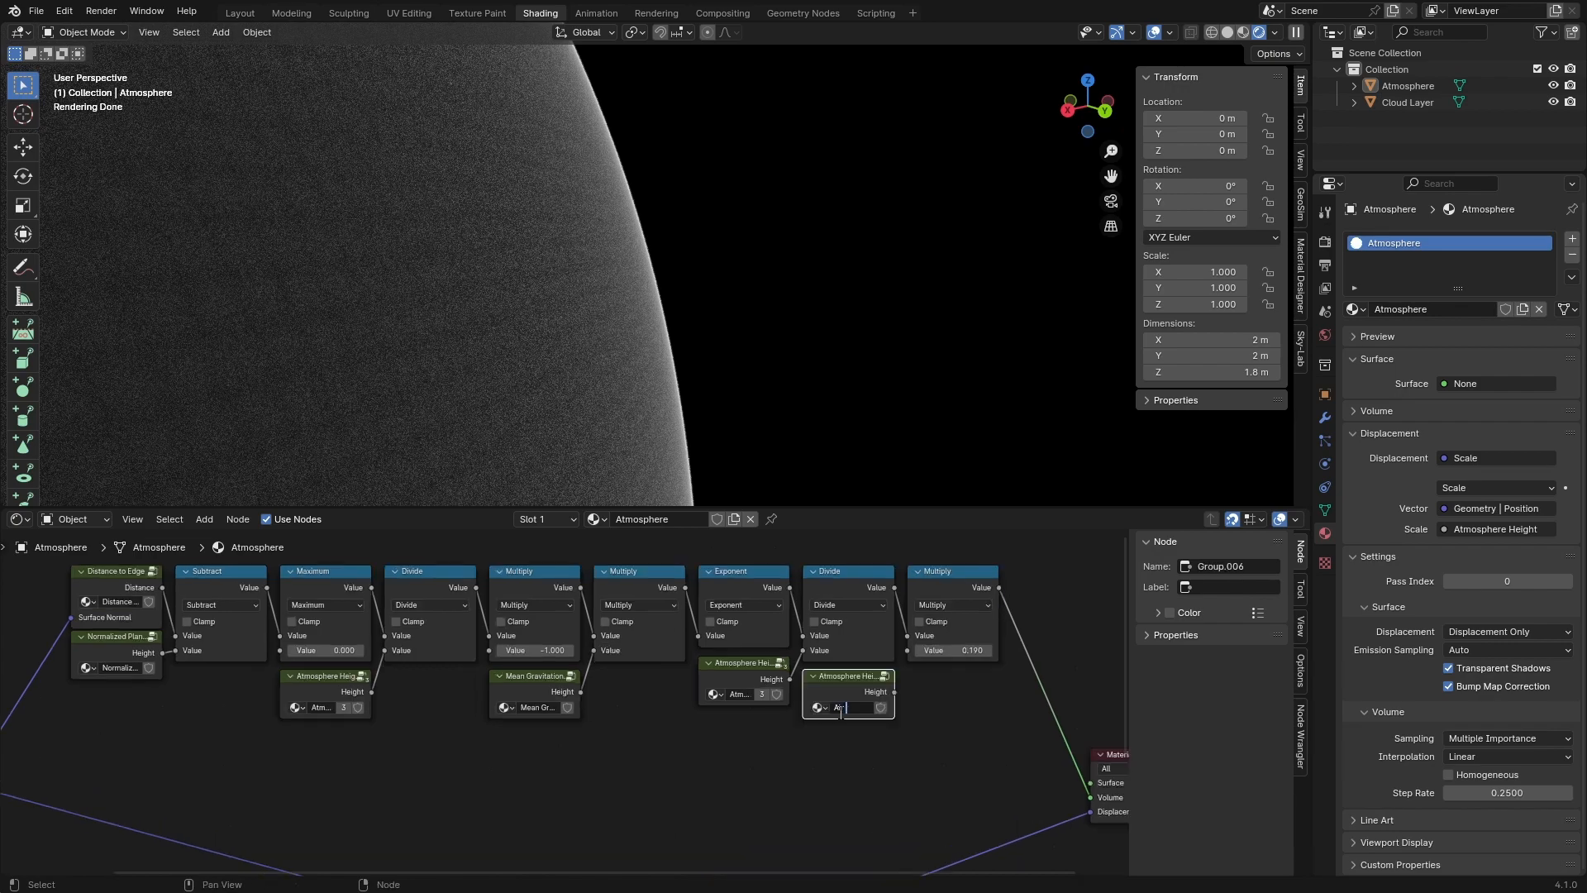
# Step: Name the group feeding the last Divide node Air Density and combine the whole density chain into one node group
pyautogui.write('Dens...')
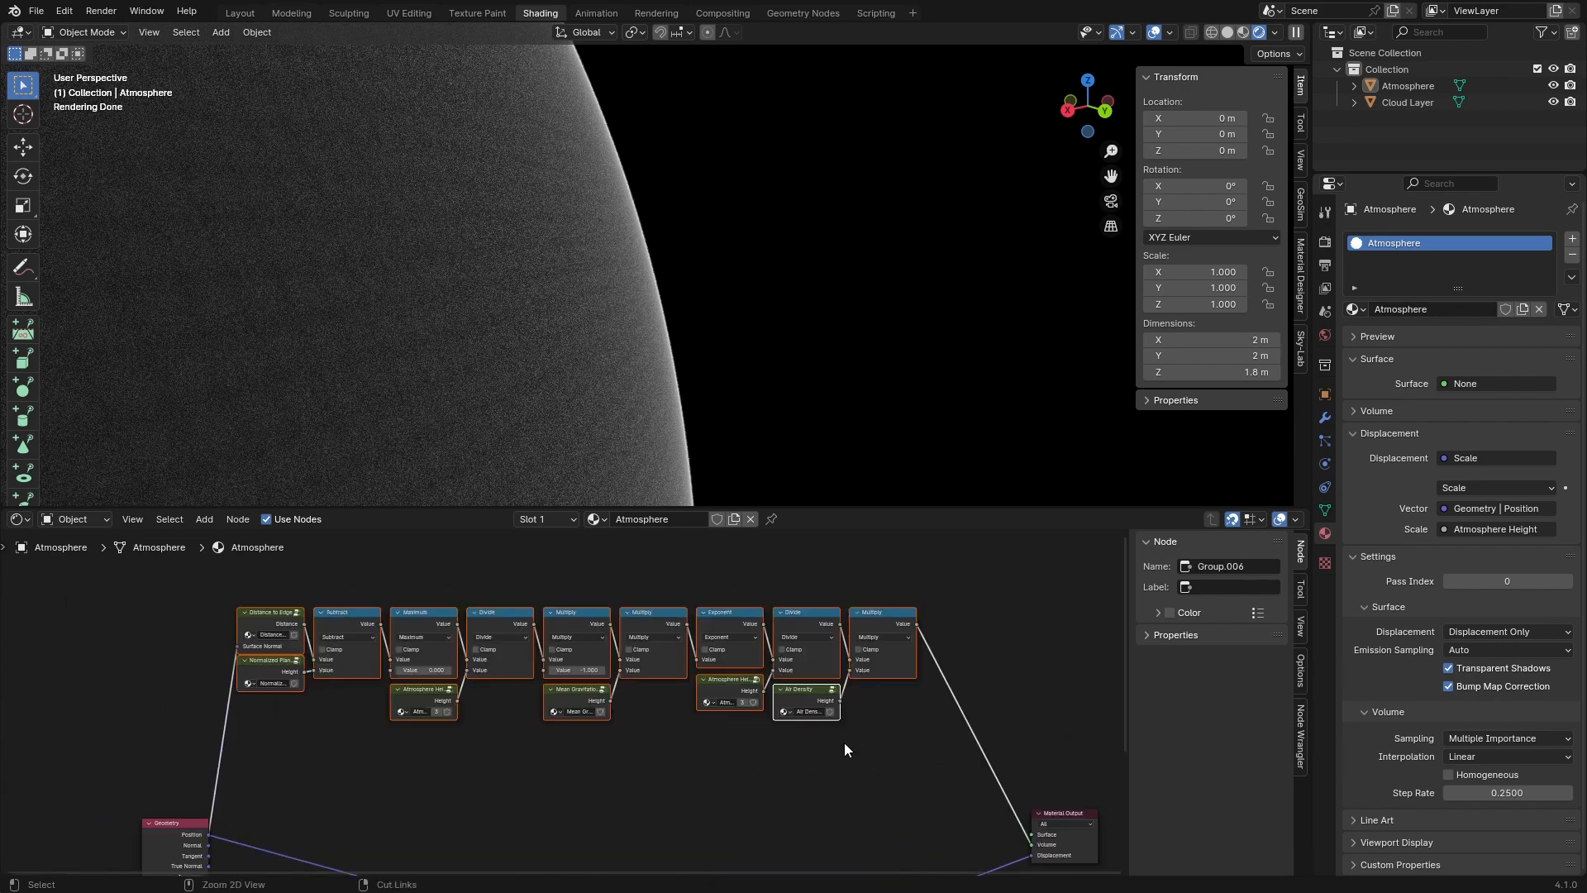
pyautogui.hotkey('ctrl', 'g')
pyautogui.moveTo(176, 686); pyautogui.dragTo(196, 648)
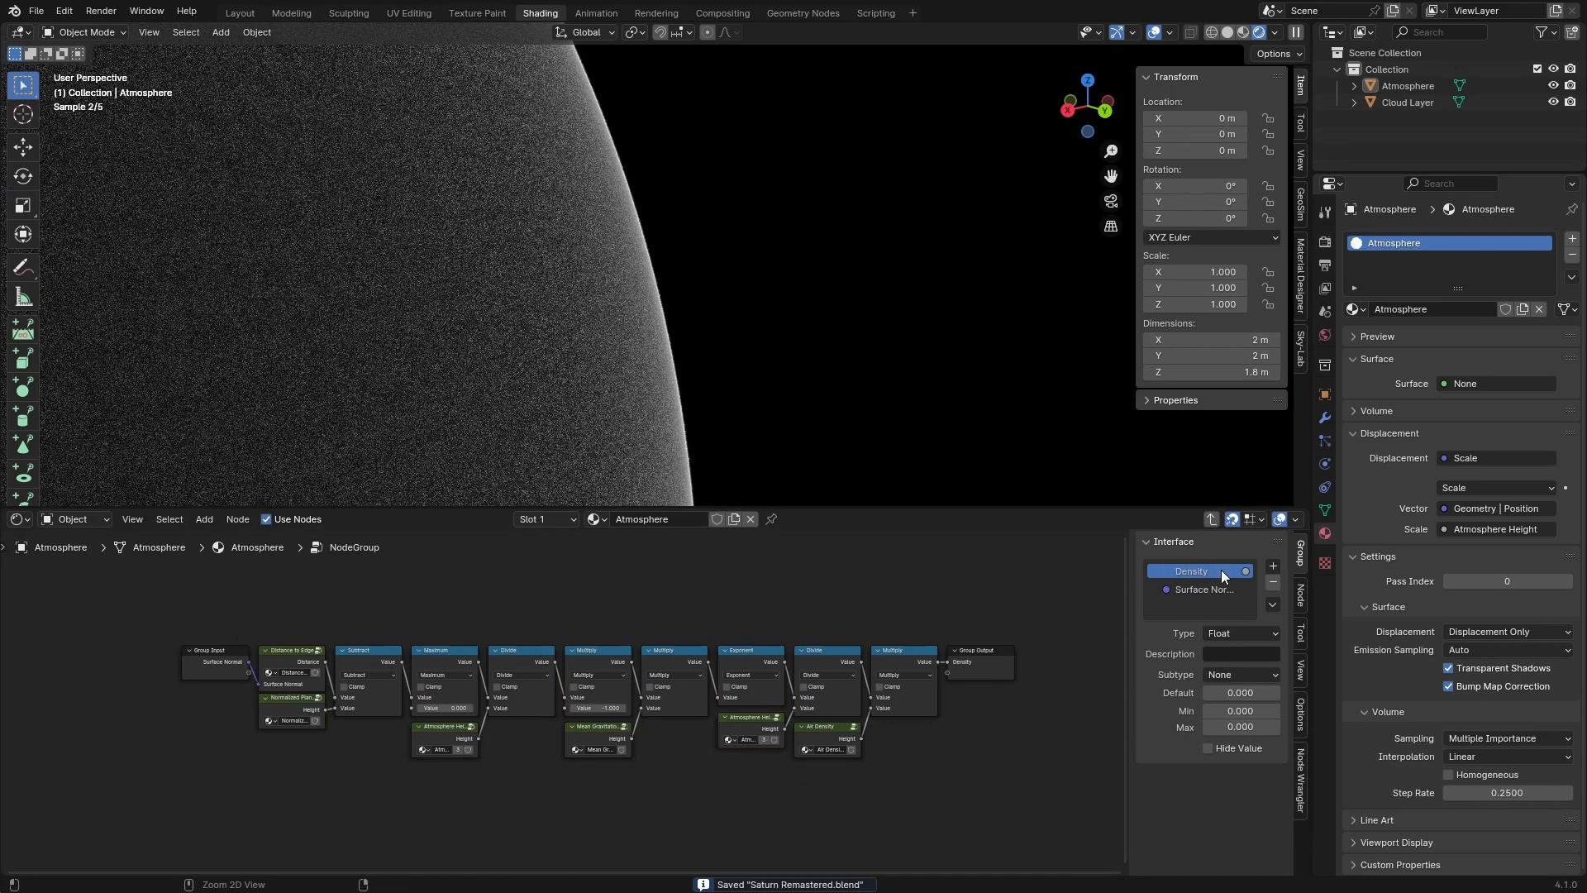
pyautogui.click(1220, 593)
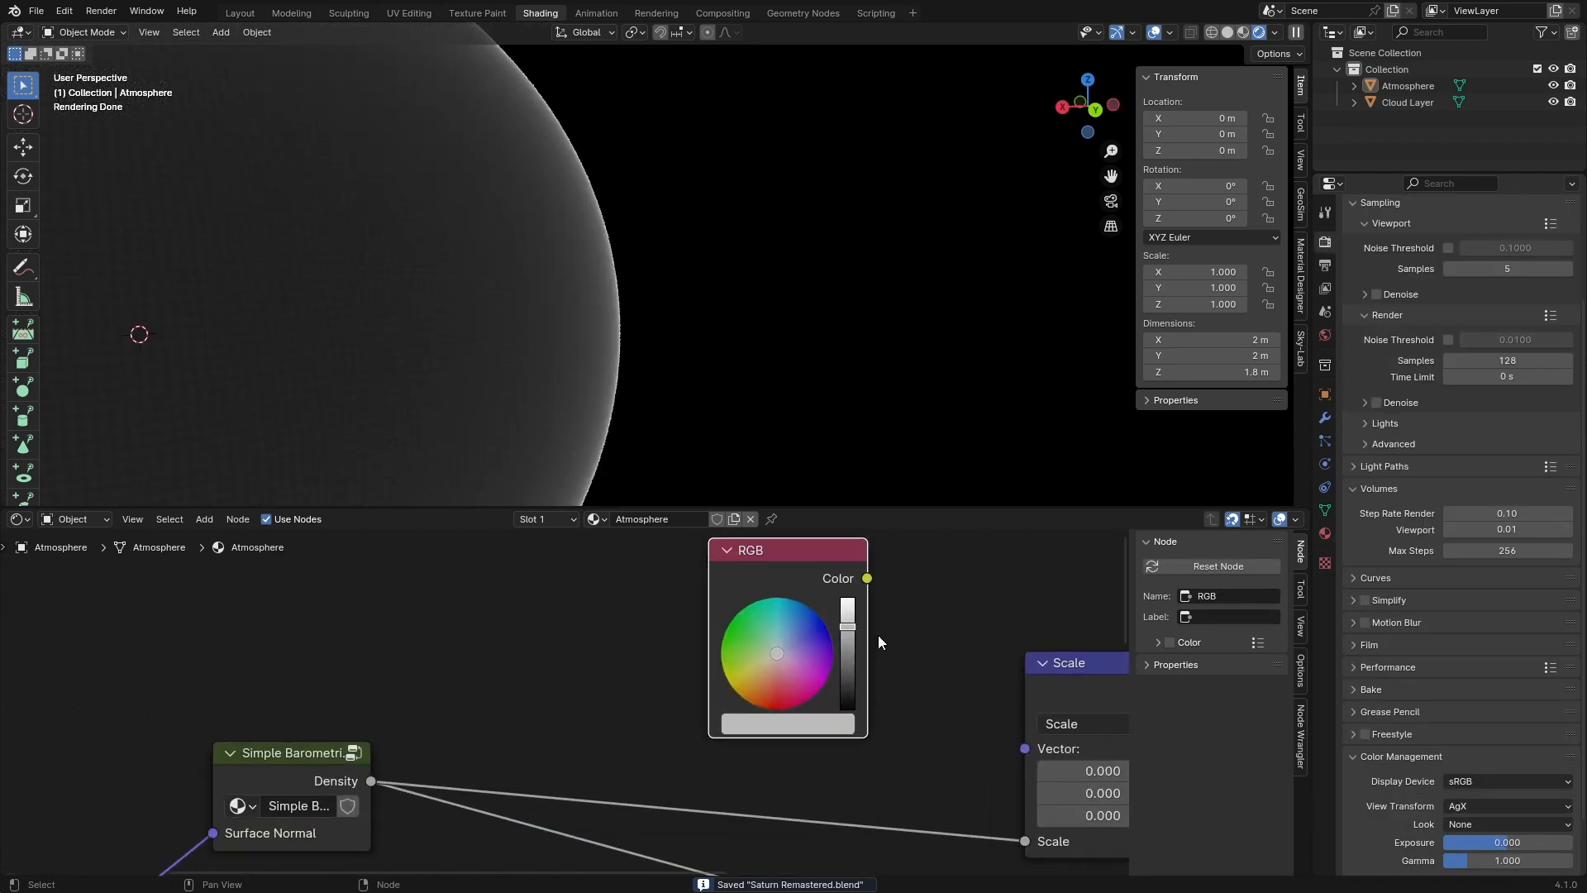
# Step: Raise the RGB node's brightness to full and pick a light blue colour
pyautogui.moveTo(848, 626); pyautogui.dragTo(848, 598)
pyautogui.scroll(7, 842, 616)
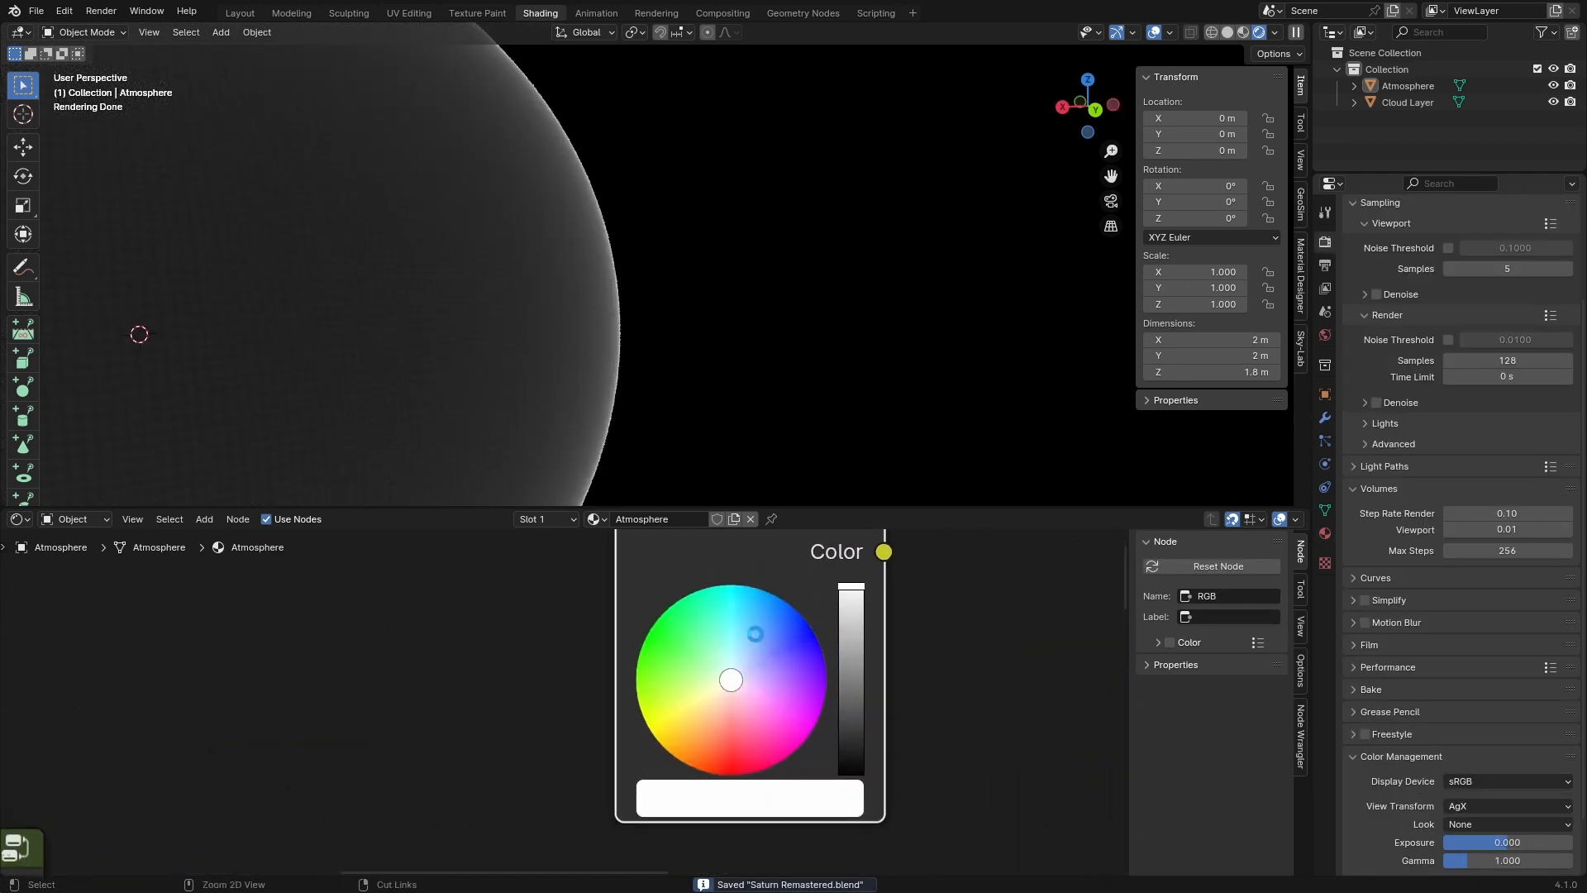
pyautogui.moveTo(756, 635); pyautogui.dragTo(768, 636)
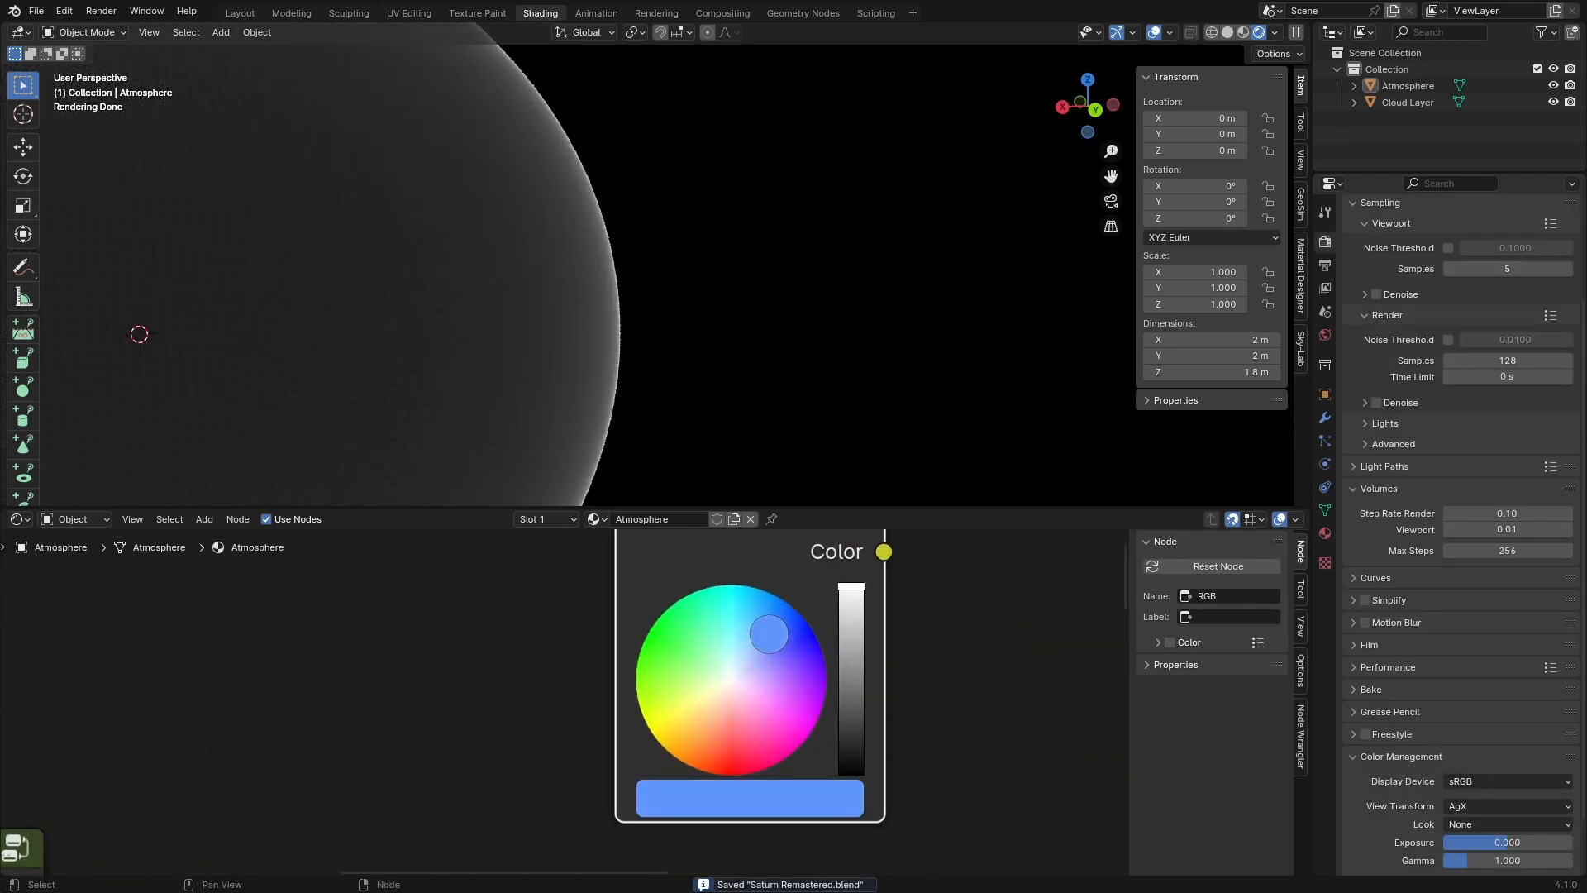
pyautogui.keyDown('ctrl'); pyautogui.moveTo(806, 659); pyautogui.dragTo(827, 709, button='middle'); pyautogui.keyUp('ctrl')
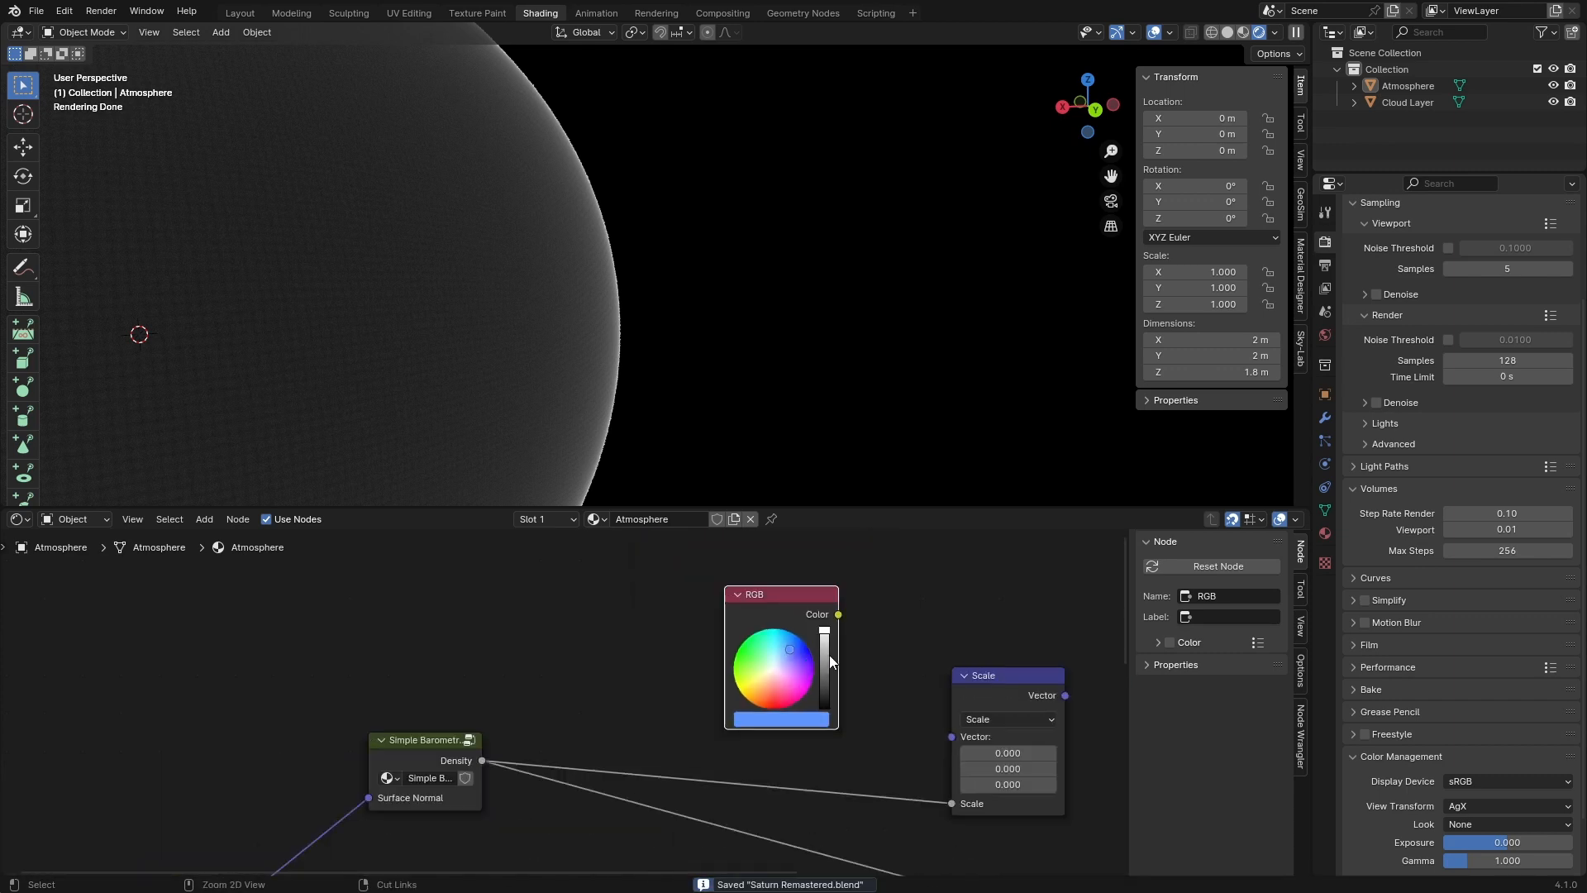
# Step: Put the RGB node into its own node group and move the Group Output node next to it
pyautogui.hotkey('ctrl', 'g')
pyautogui.press('g')
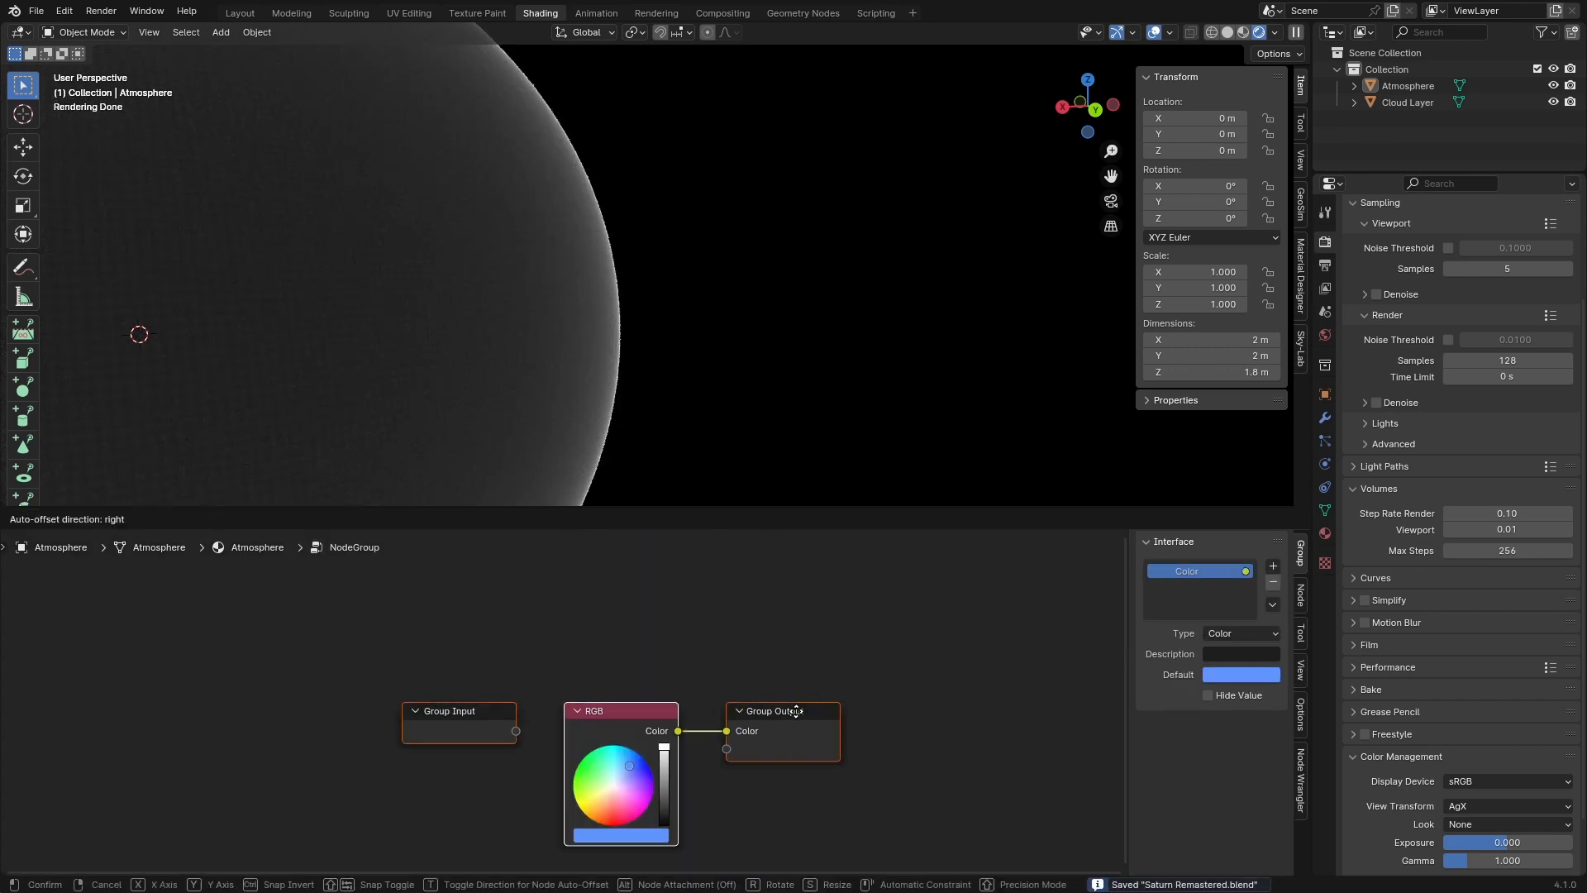
pyautogui.click(796, 712)
pyautogui.click(798, 713)
pyautogui.moveTo(799, 714); pyautogui.dragTo(766, 715)
pyautogui.click(837, 670)
# Step: Set the group output's default colour to black and move the Group Input node closer to the RGB node
pyautogui.click(1248, 674)
pyautogui.moveTo(1248, 635); pyautogui.dragTo(1223, 638)
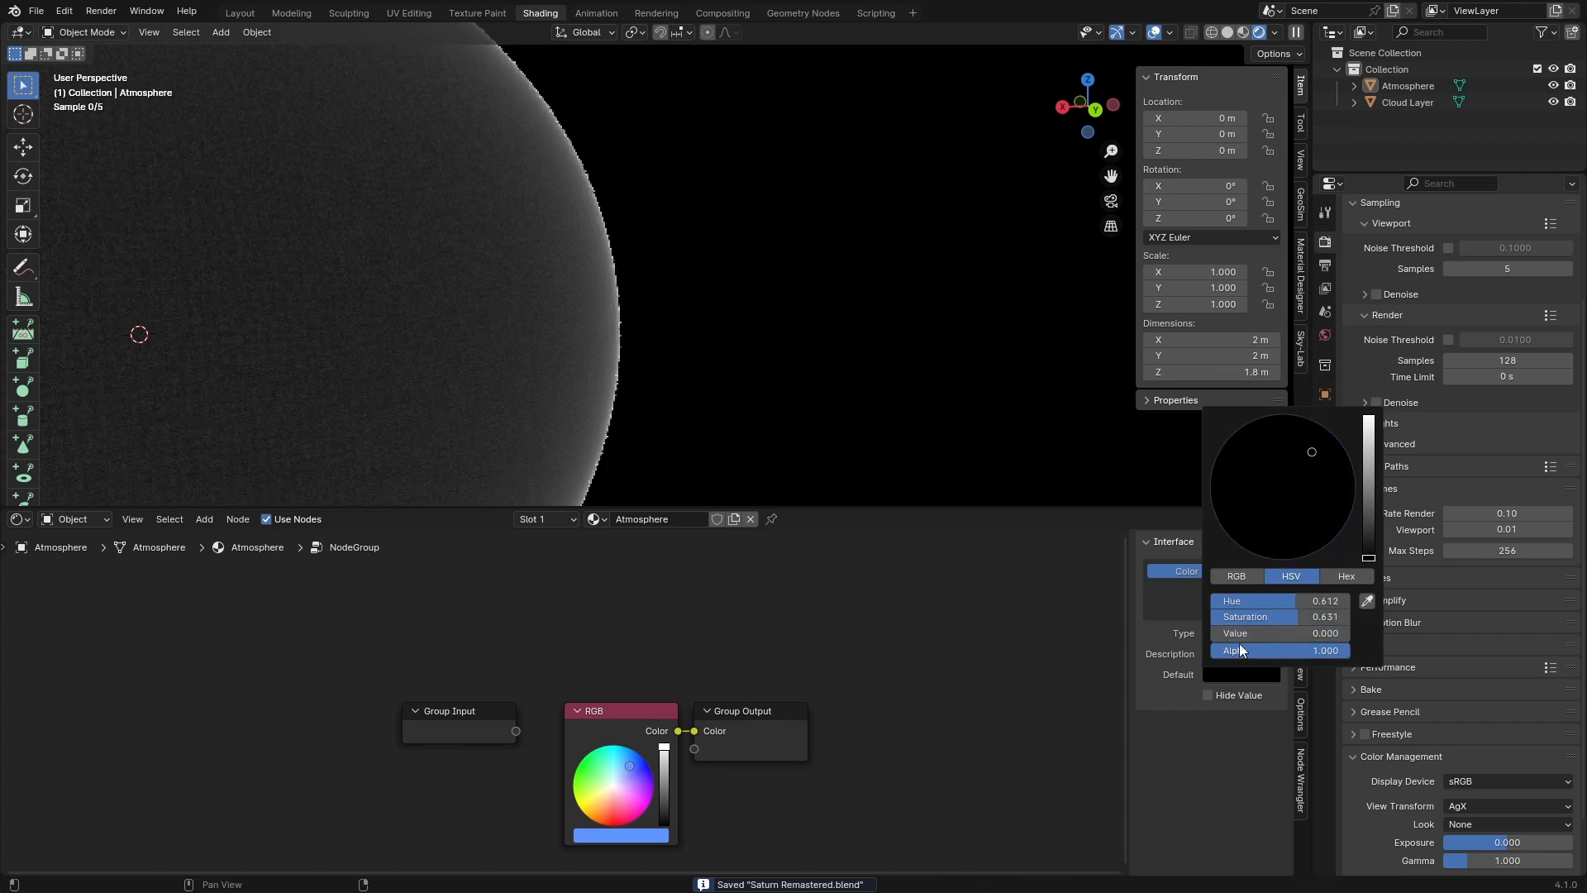
pyautogui.moveTo(516, 731)
pyautogui.mouseDown()
pyautogui.moveTo(552, 729)
pyautogui.moveTo(515, 711)
pyautogui.mouseUp()
pyautogui.click(543, 728)
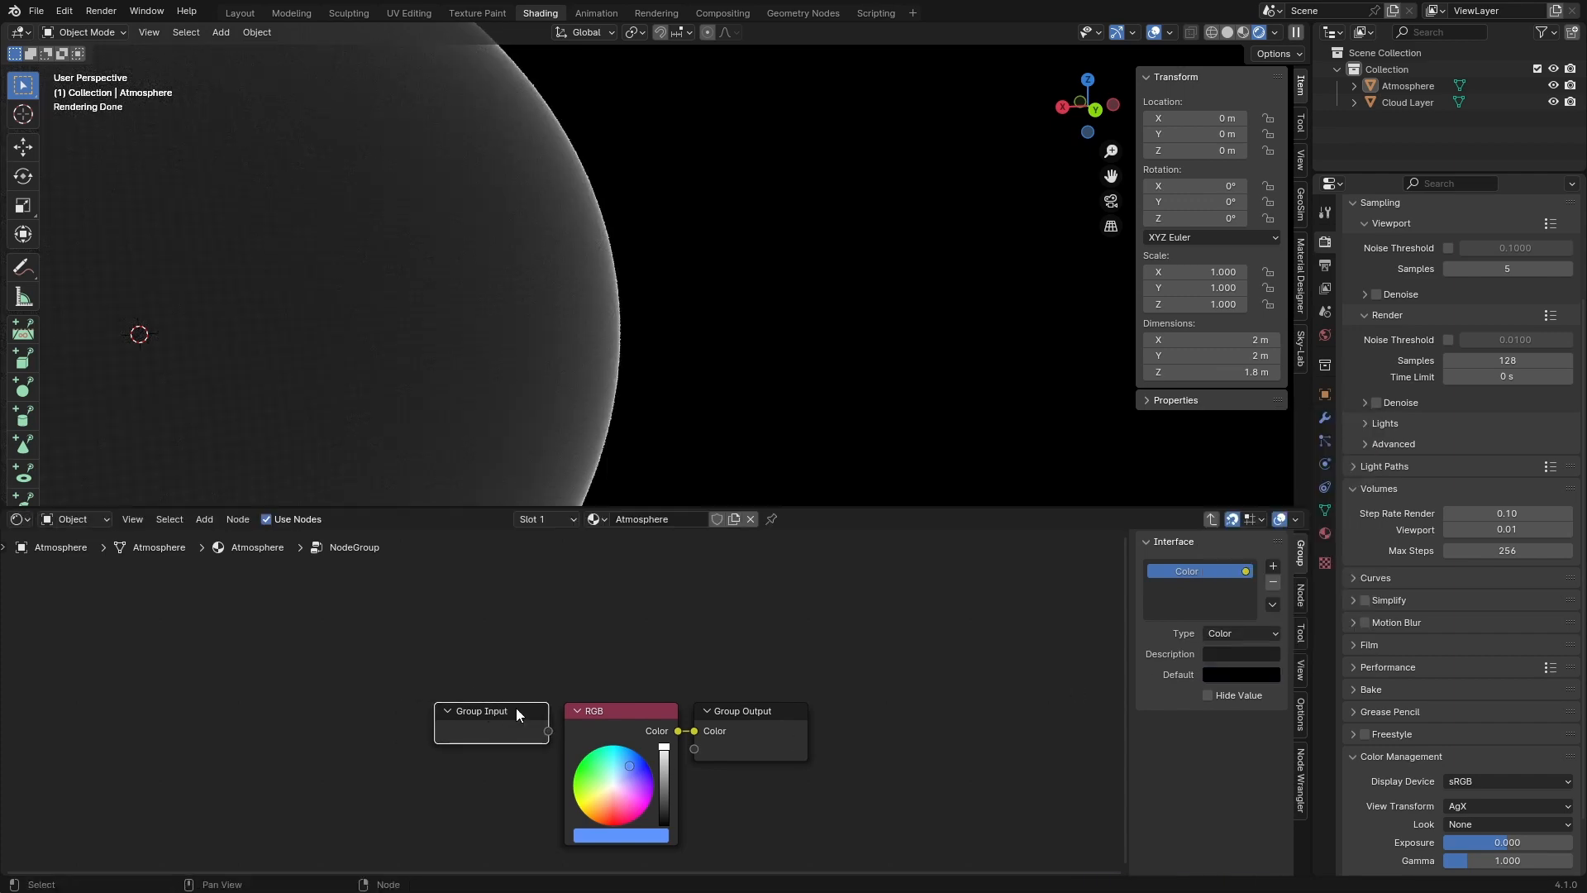
# Step: Rename the group's output socket Colour, leave the group, and save the file
pyautogui.write('Colou')
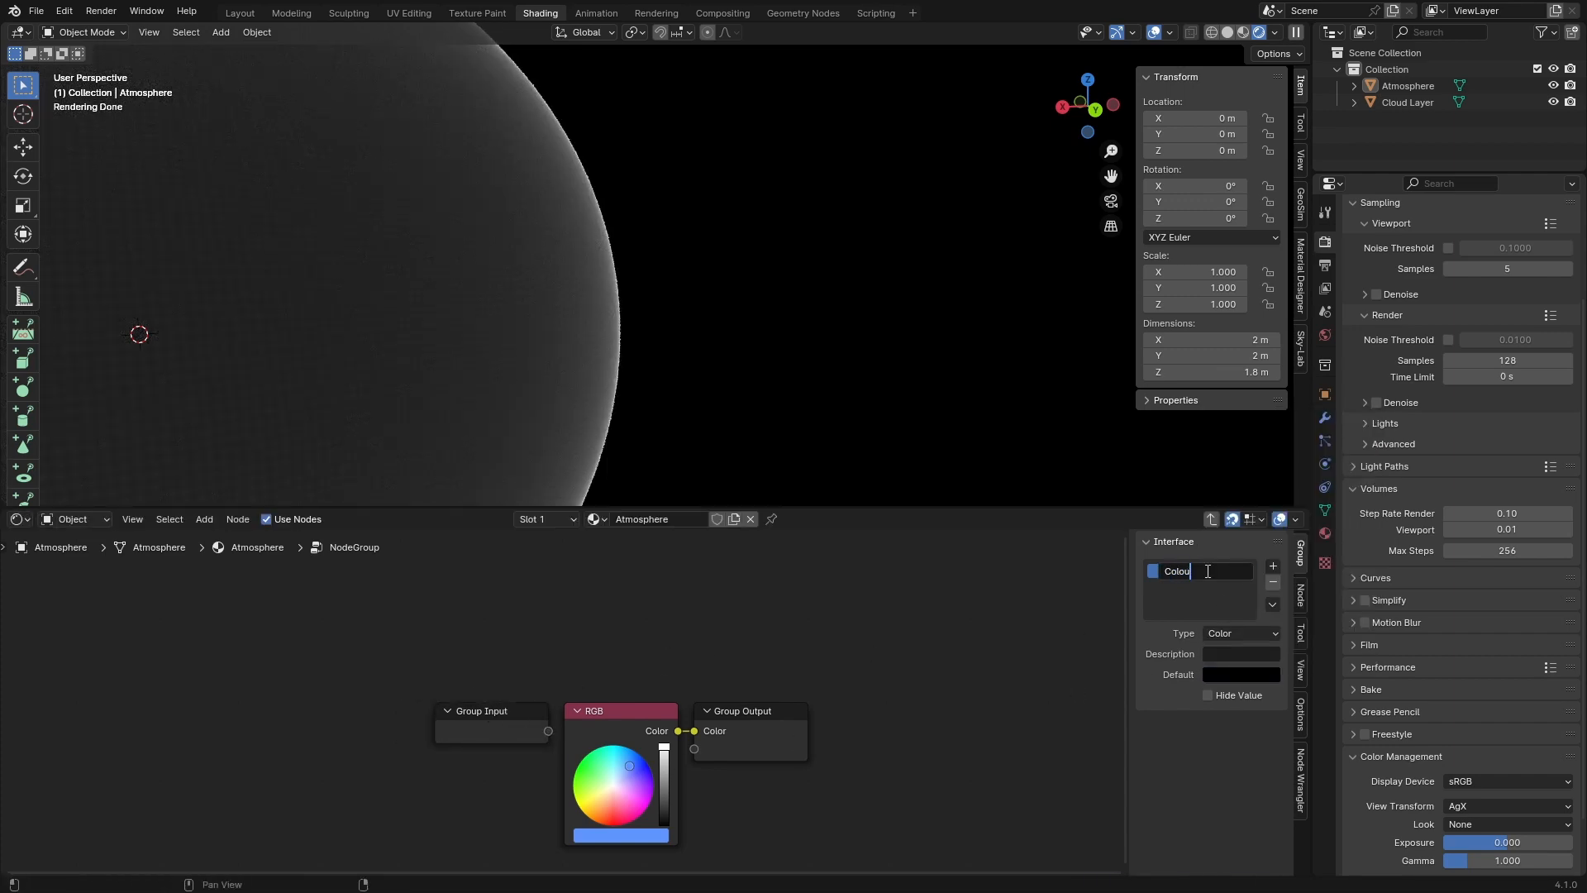
pyautogui.write('r')
pyautogui.press('Return')
pyautogui.press('Tab')
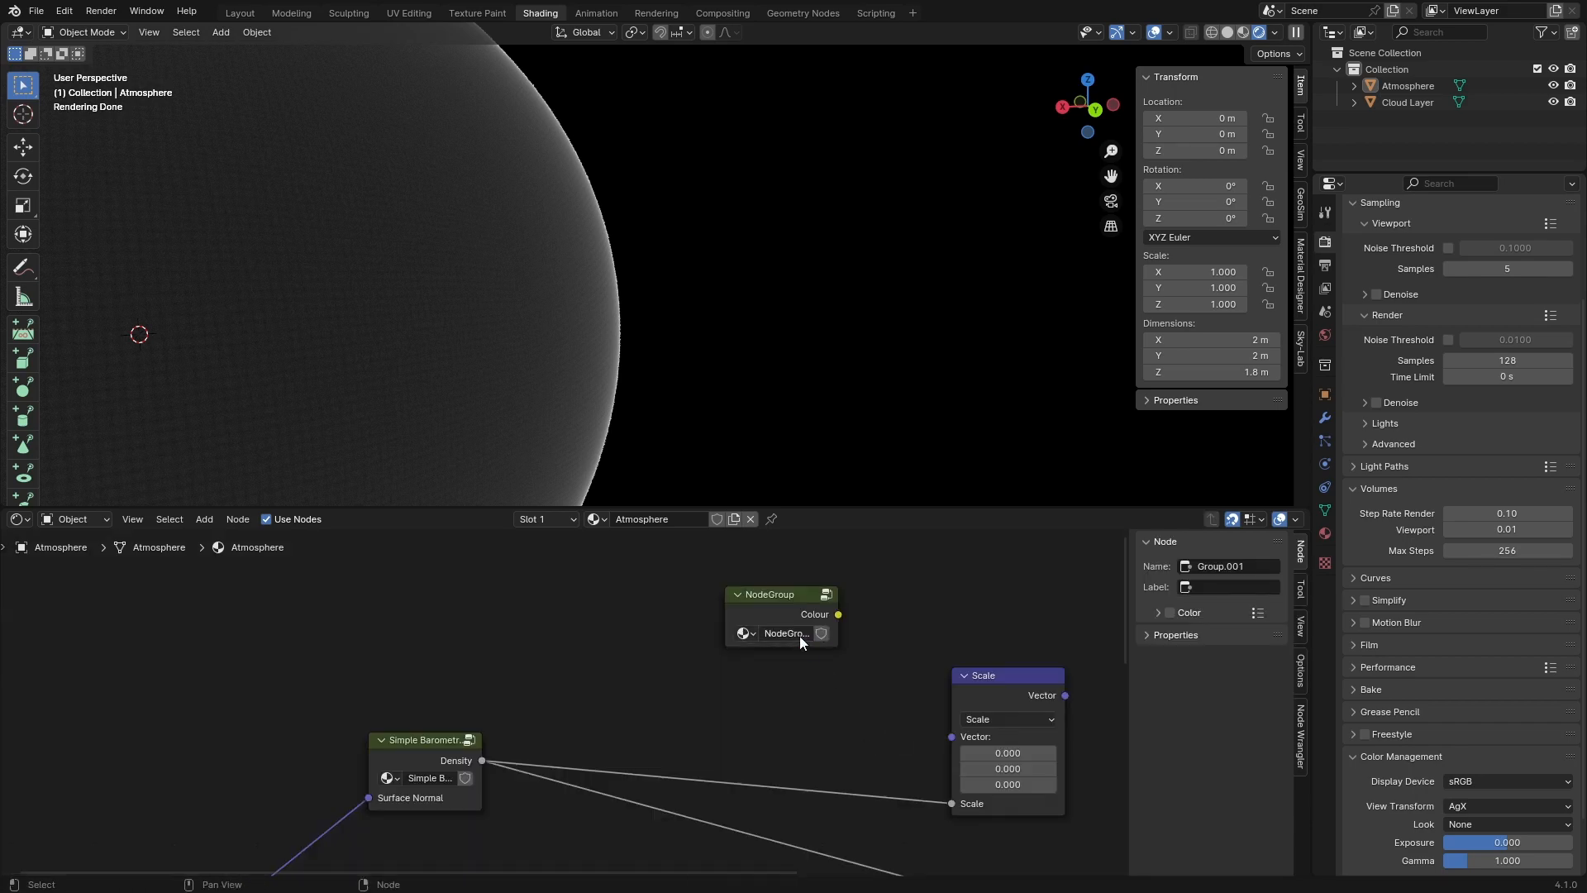
pyautogui.hotkey('ctrl', 's')
# Step: Rename the new node group Atmosphere Colour and save the file
pyautogui.doubleClick(798, 635)
pyautogui.write('Atmos')
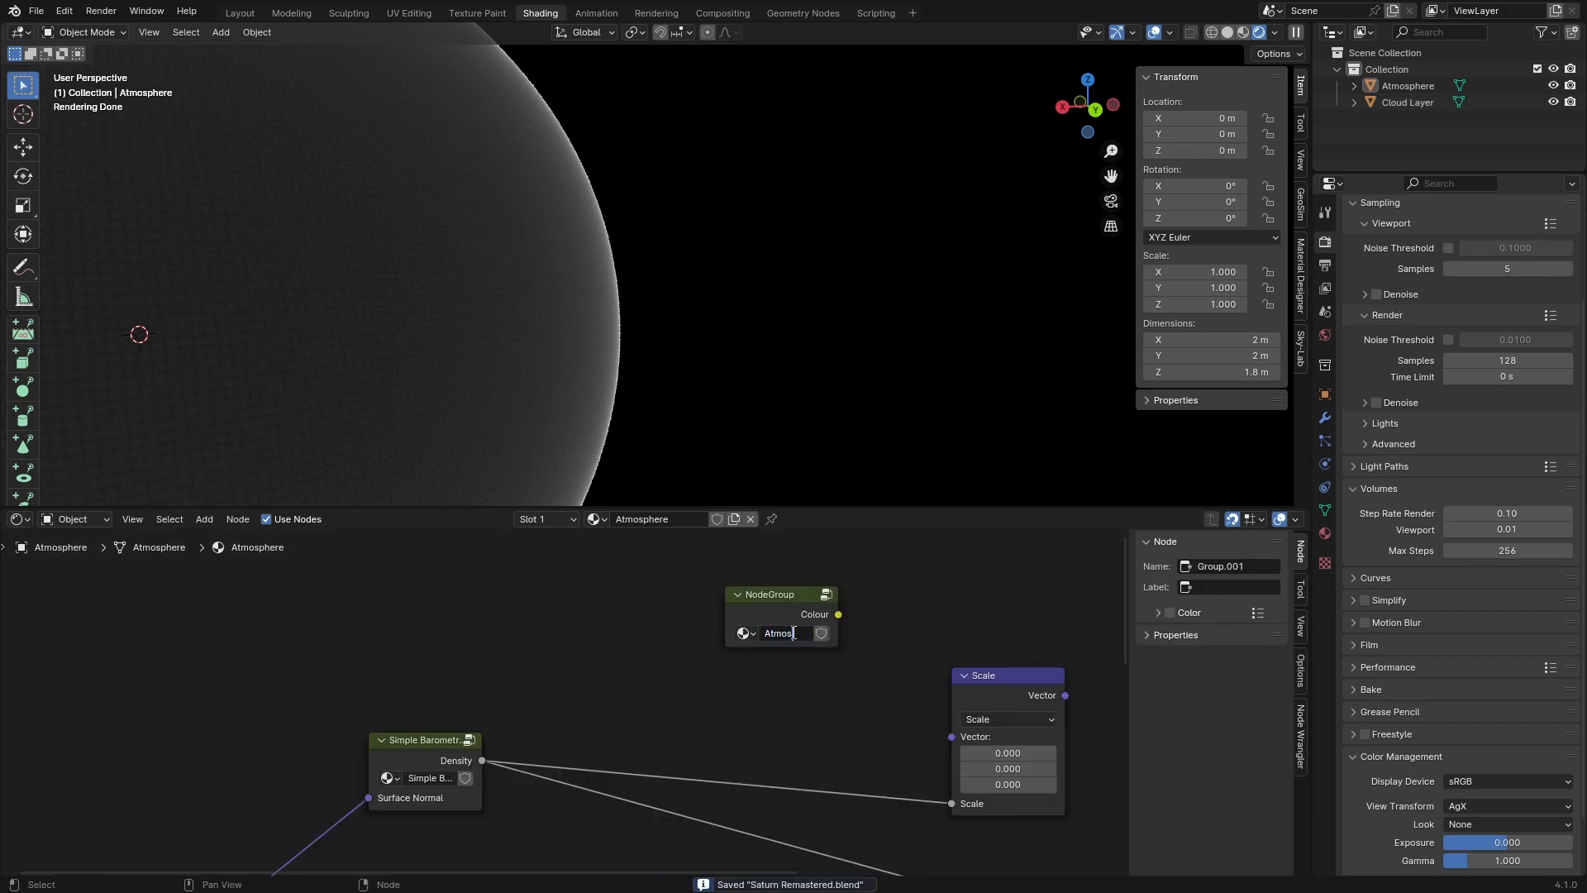
pyautogui.write('re Colour')
pyautogui.press('Return')
pyautogui.hotkey('ctrl', 's')
# Step: Feed the Colour output into the Scale node's Vector input and the Scale result into the Material Output's Volume
pyautogui.moveTo(838, 615); pyautogui.dragTo(951, 737)
pyautogui.scroll(-4, 957, 734)
pyautogui.moveTo(965, 766); pyautogui.dragTo(769, 678, button='middle')
pyautogui.moveTo(824, 622); pyautogui.dragTo(1067, 820)
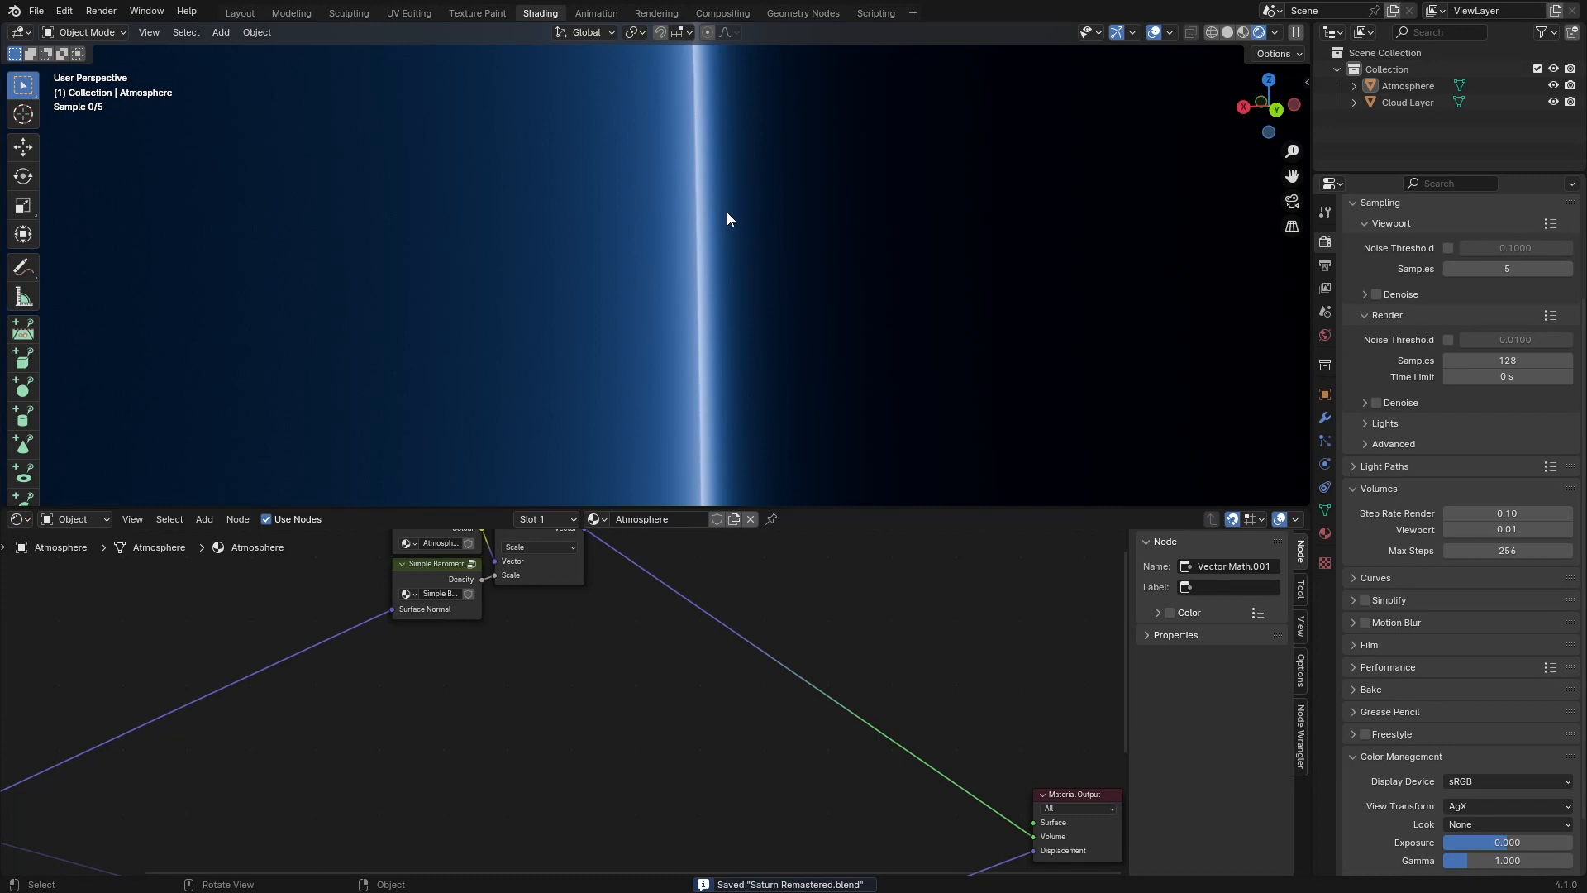
# Step: View the whole planet and draw freehand annotation lines across it and in the empty space beside it
pyautogui.scroll(-15, 727, 212)
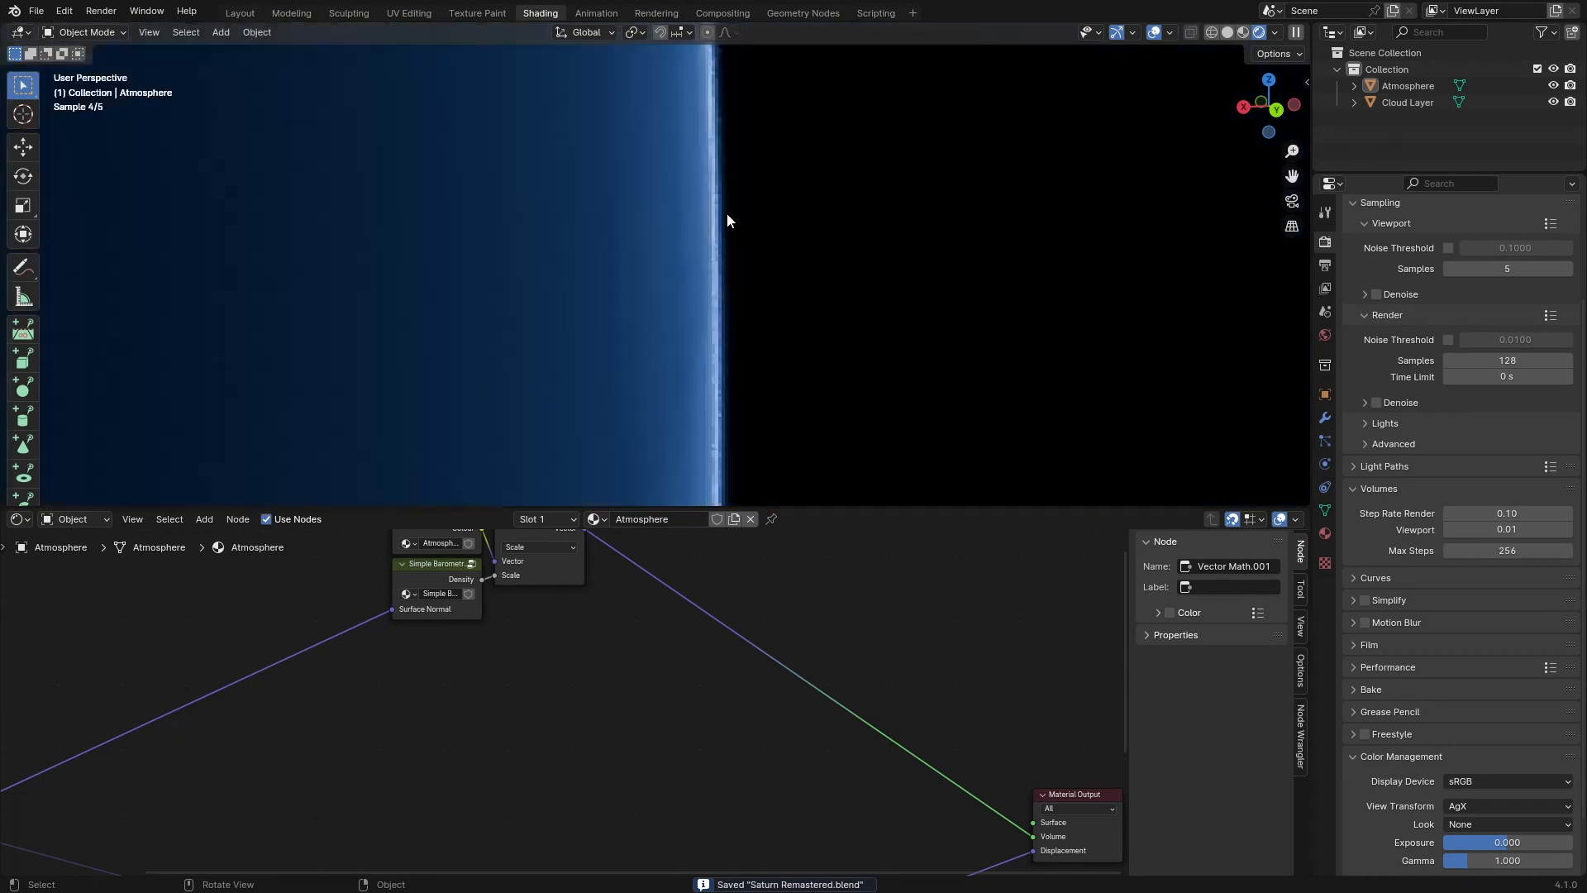
pyautogui.moveTo(756, 291); pyautogui.dragTo(691, 276, button='middle')
pyautogui.scroll(-5, 691, 276)
pyautogui.scroll(2, 869, 271)
pyautogui.hotkey('shift', 'space')
pyautogui.press('d')
pyautogui.moveTo(658, 162); pyautogui.dragTo(668, 443)
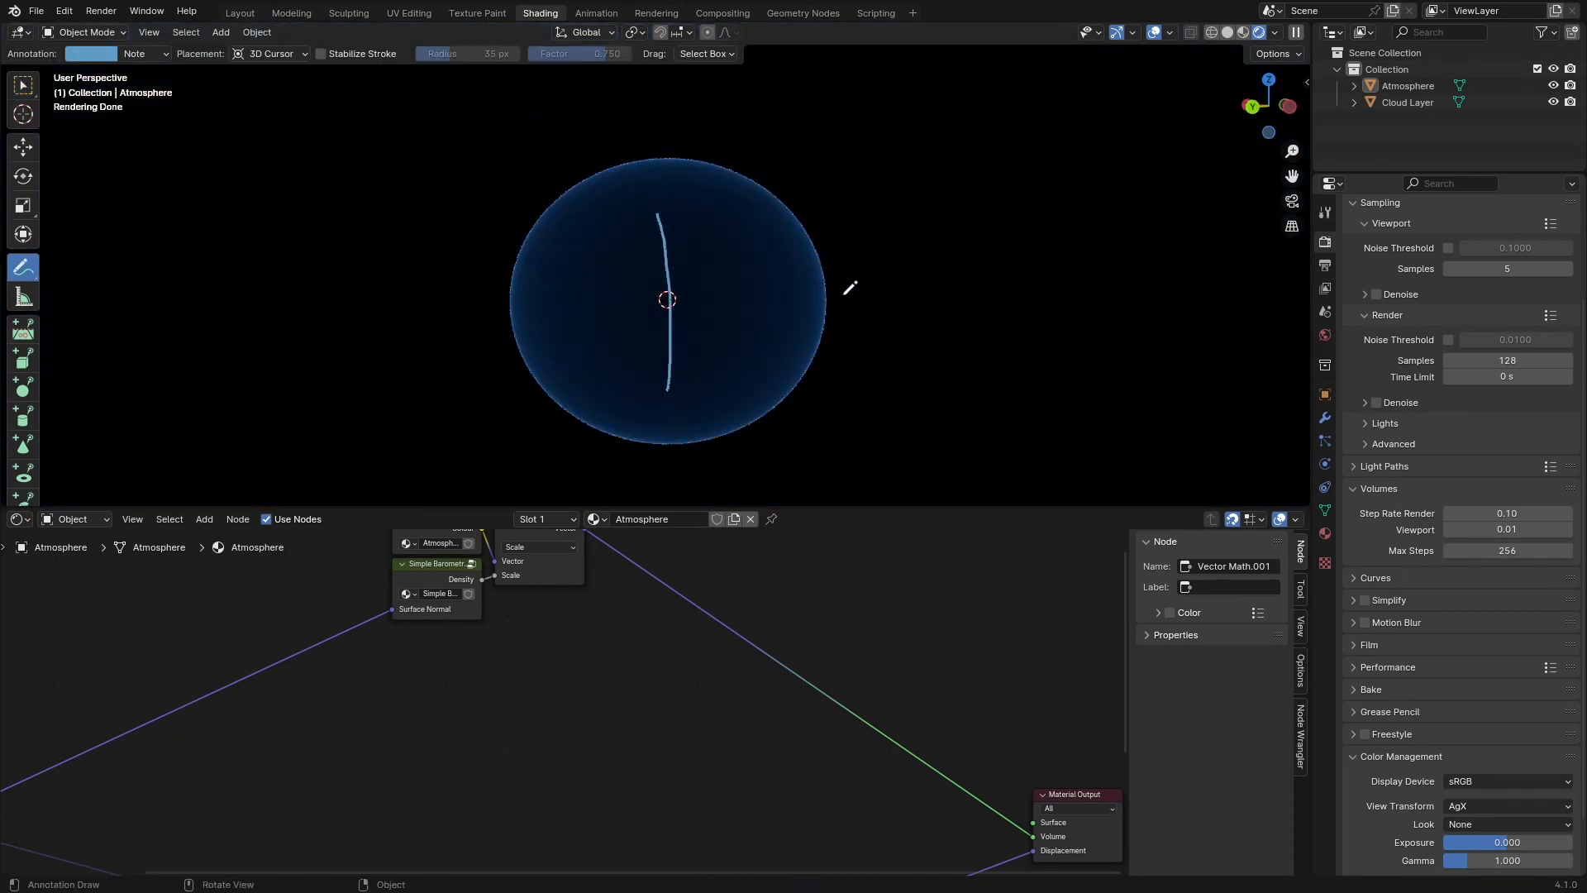
pyautogui.moveTo(1161, 281)
pyautogui.mouseDown()
pyautogui.moveTo(891, 285)
pyautogui.moveTo(1037, 336)
pyautogui.mouseUp()
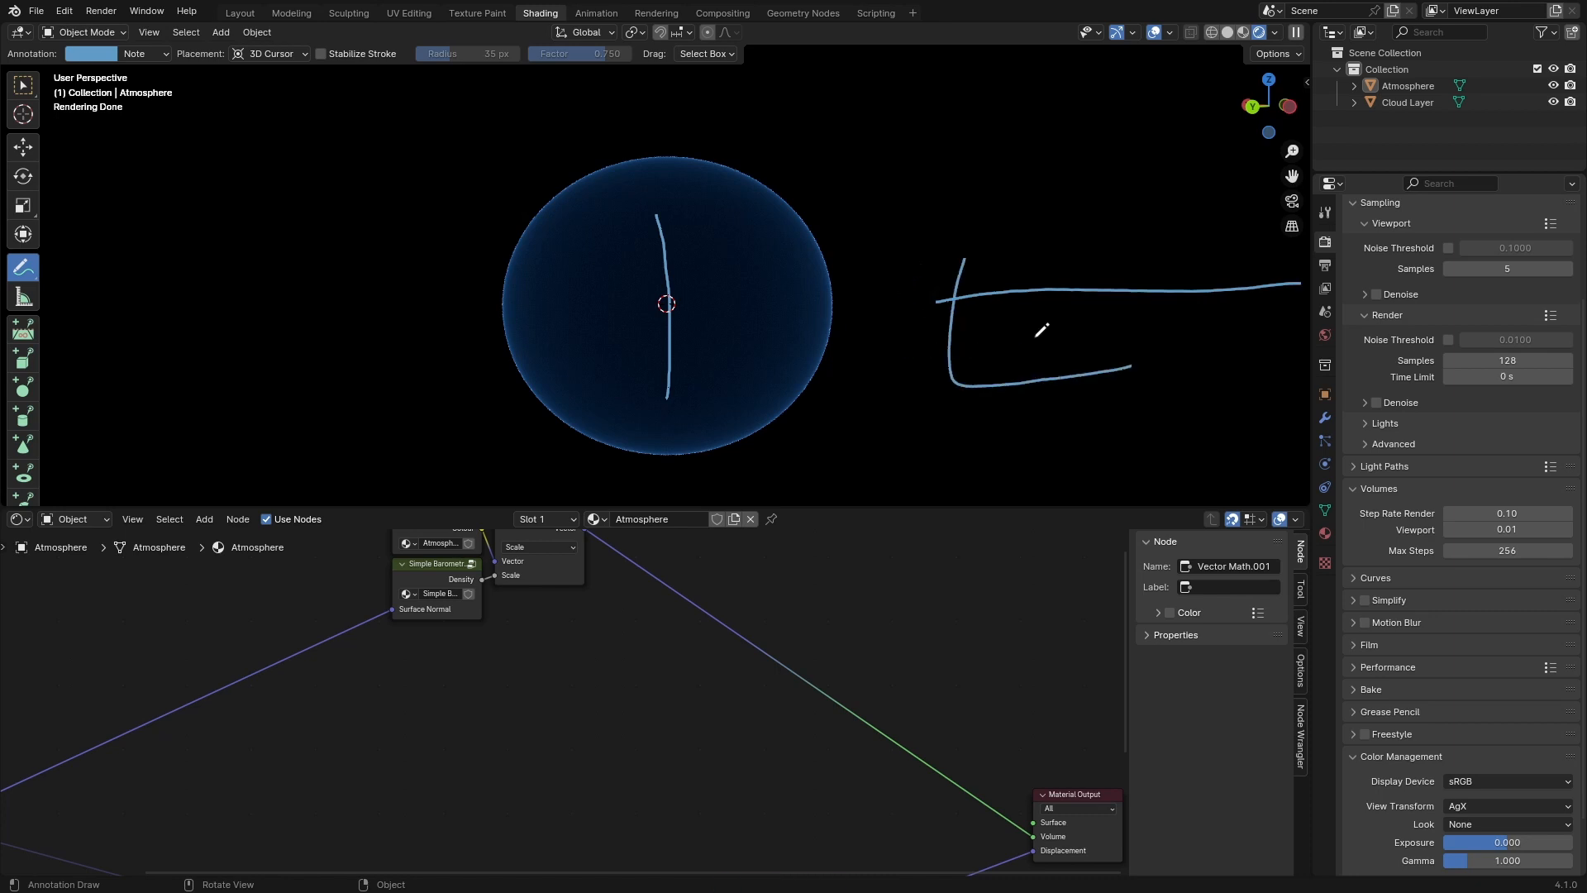
pyautogui.moveTo(1042, 331); pyautogui.dragTo(904, 156, button='middle')
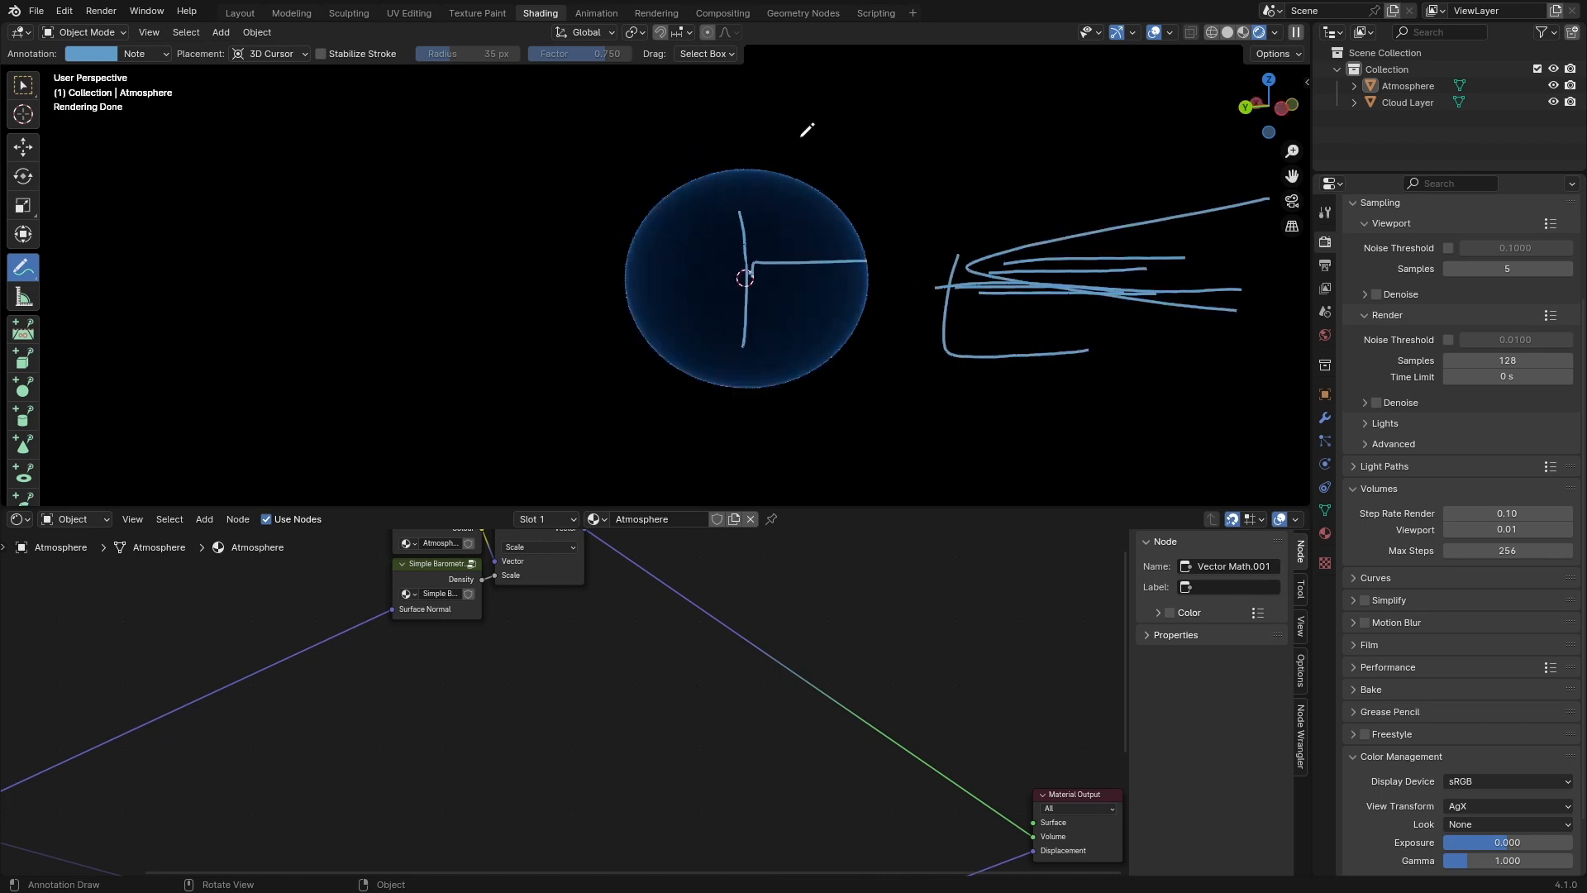
pyautogui.moveTo(802, 137)
pyautogui.mouseDown()
pyautogui.moveTo(858, 133)
pyautogui.moveTo(852, 97)
pyautogui.moveTo(972, 99)
pyautogui.mouseUp()
pyautogui.moveTo(866, 218); pyautogui.dragTo(753, 220)
pyautogui.moveTo(827, 173); pyautogui.dragTo(734, 174)
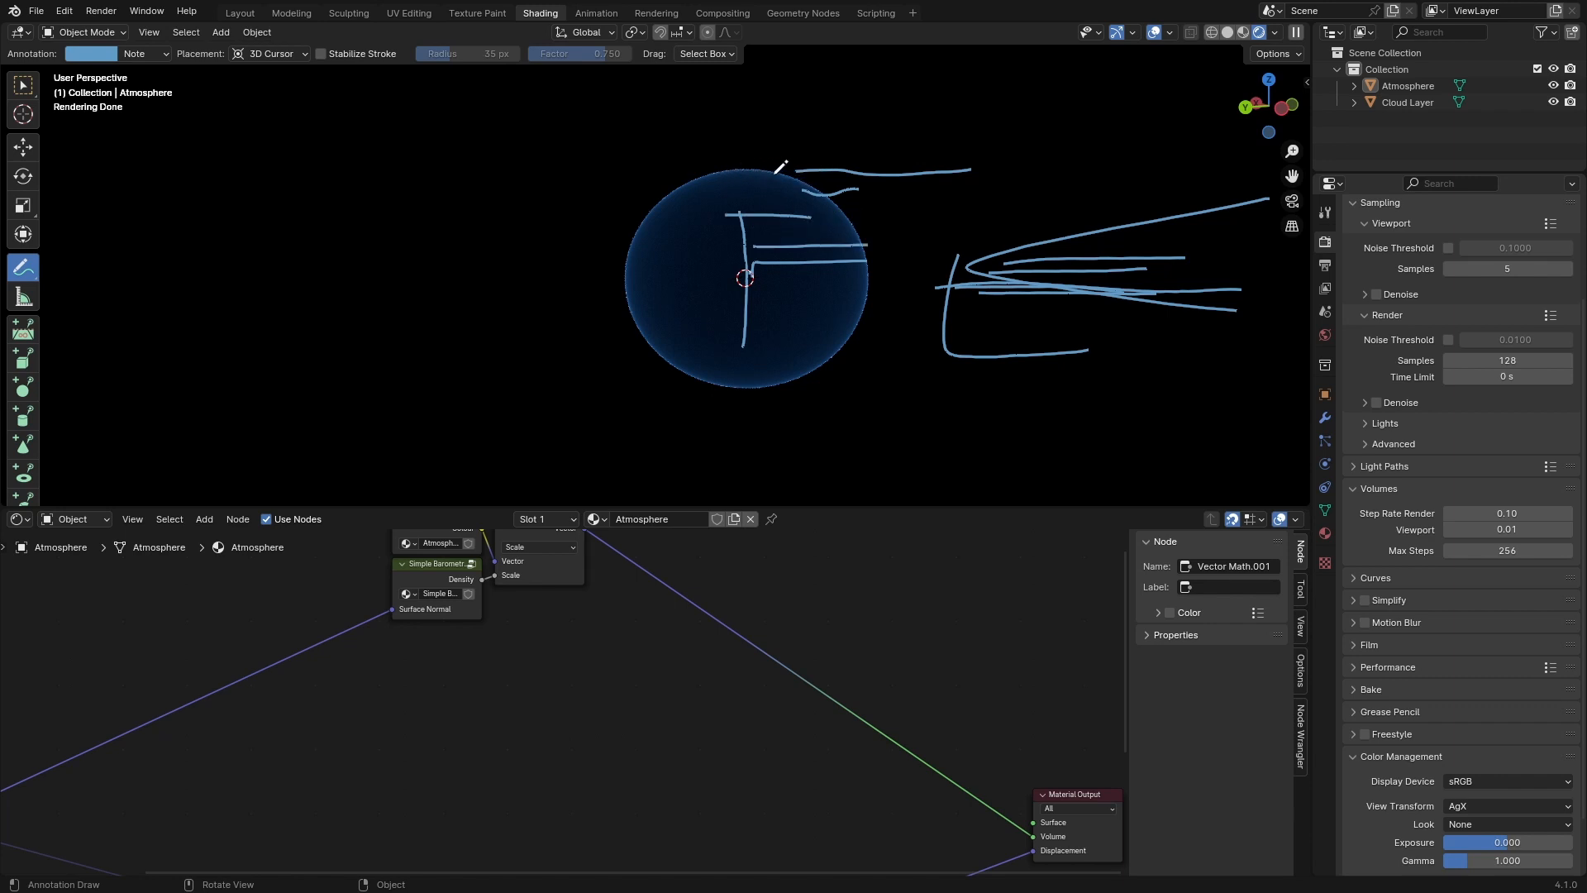
pyautogui.moveTo(845, 251)
pyautogui.mouseDown()
pyautogui.moveTo(796, 252)
pyautogui.moveTo(800, 265)
pyautogui.mouseUp()
pyautogui.moveTo(816, 287); pyautogui.dragTo(748, 288)
pyautogui.moveTo(759, 318)
pyautogui.mouseDown()
pyautogui.moveTo(792, 318)
pyautogui.moveTo(754, 291)
pyautogui.mouseUp()
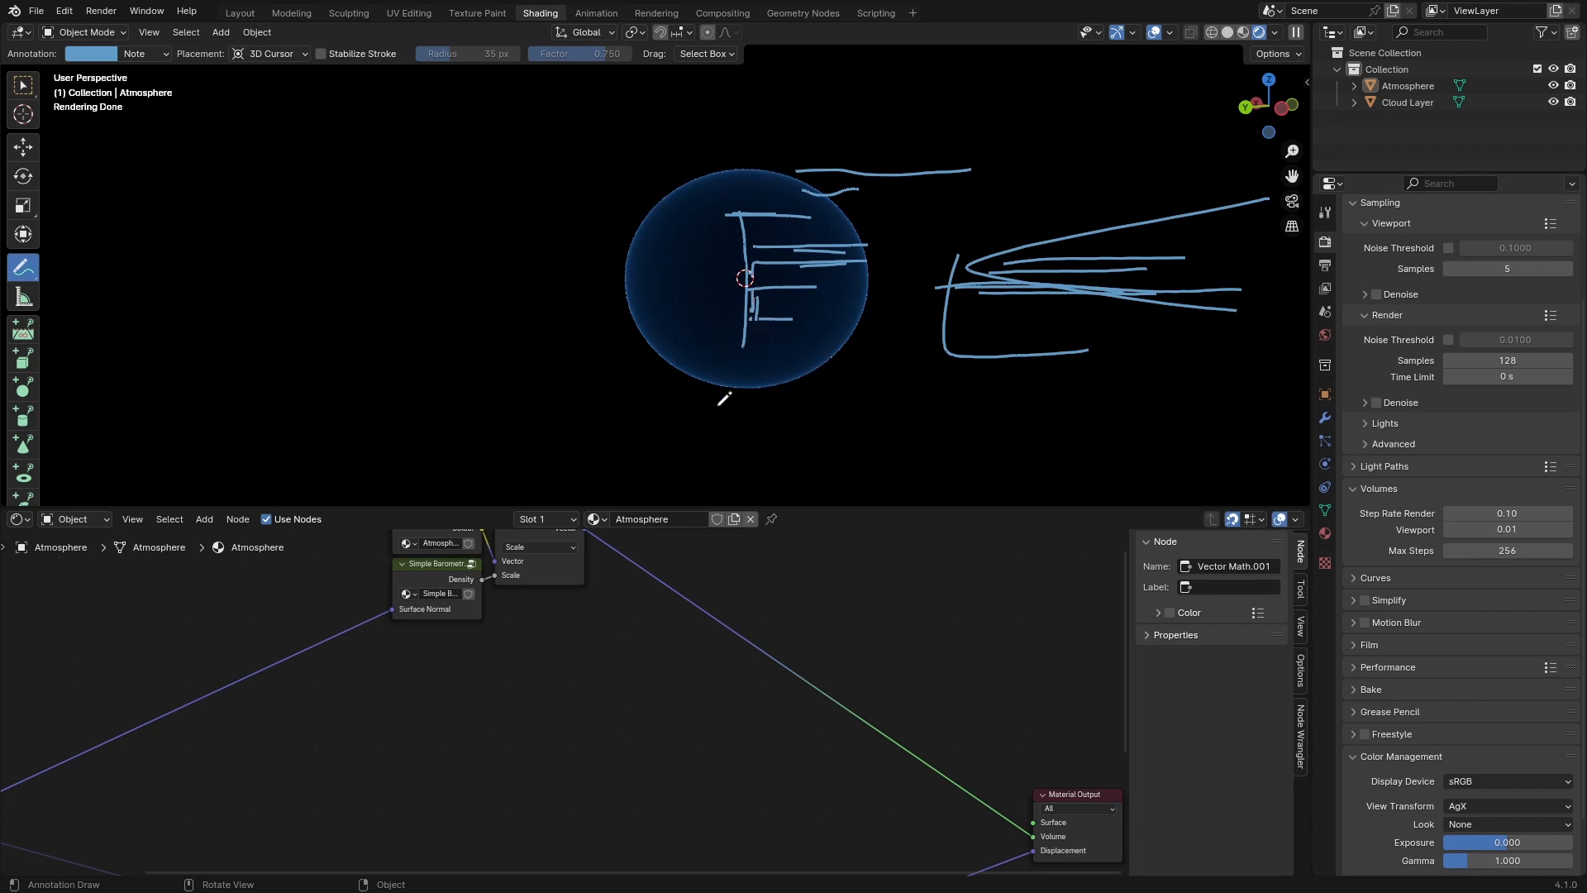
# Step: Erase all the annotation strokes around the planet and switch back to the Select Box tool
pyautogui.moveTo(23, 266); pyautogui.dragTo(37, 368)
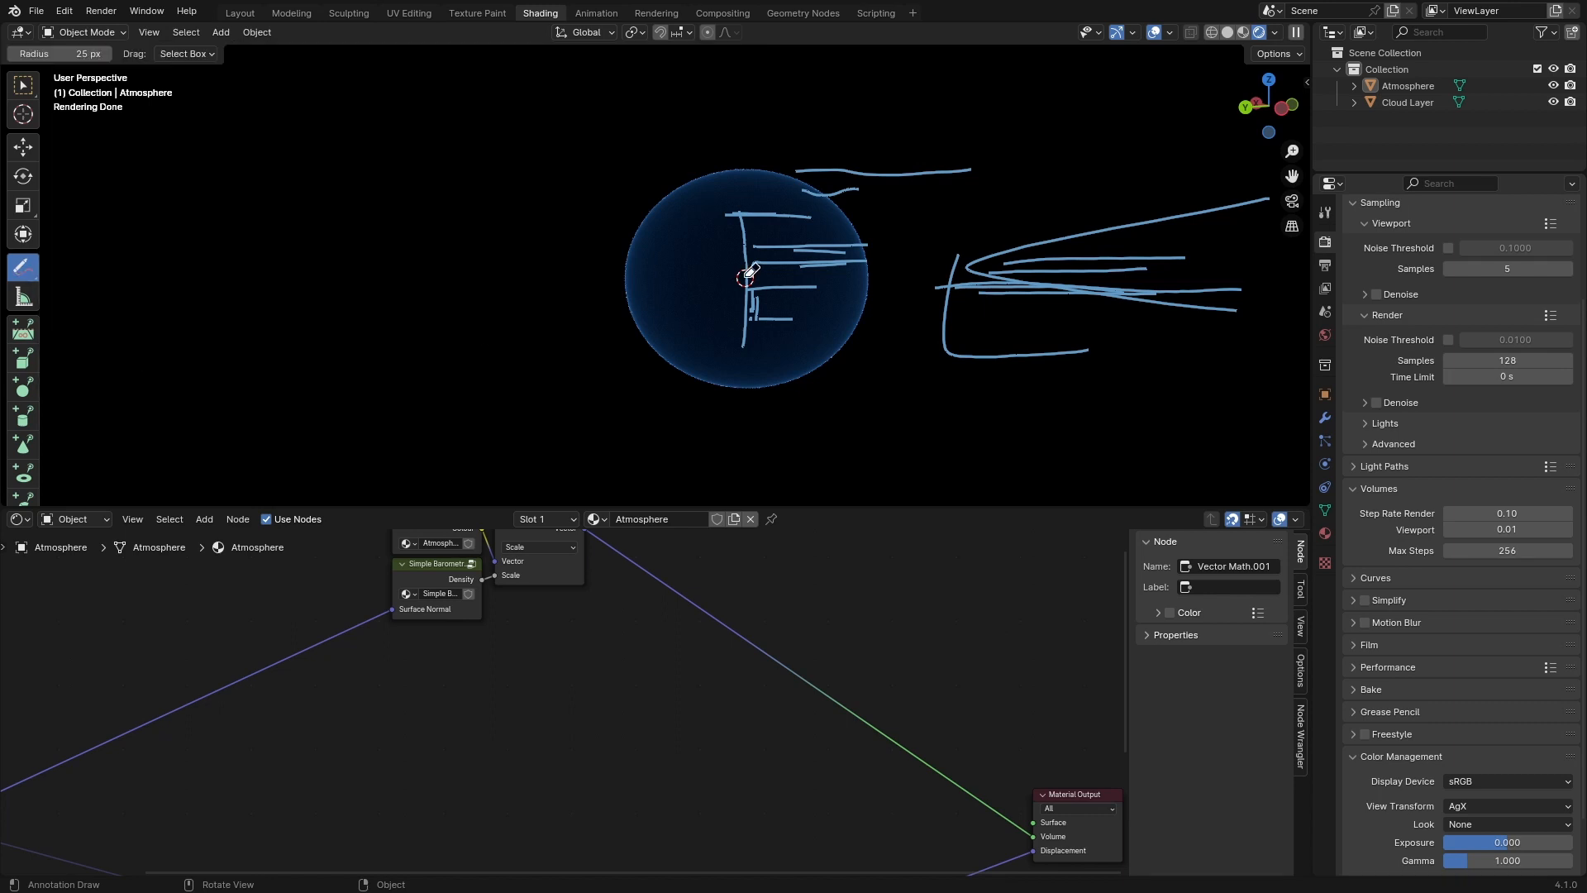
pyautogui.moveTo(752, 269)
pyautogui.mouseDown()
pyautogui.moveTo(682, 222)
pyautogui.moveTo(950, 156)
pyautogui.moveTo(851, 212)
pyautogui.moveTo(1028, 349)
pyautogui.moveTo(1149, 319)
pyautogui.moveTo(920, 291)
pyautogui.moveTo(683, 333)
pyautogui.mouseUp()
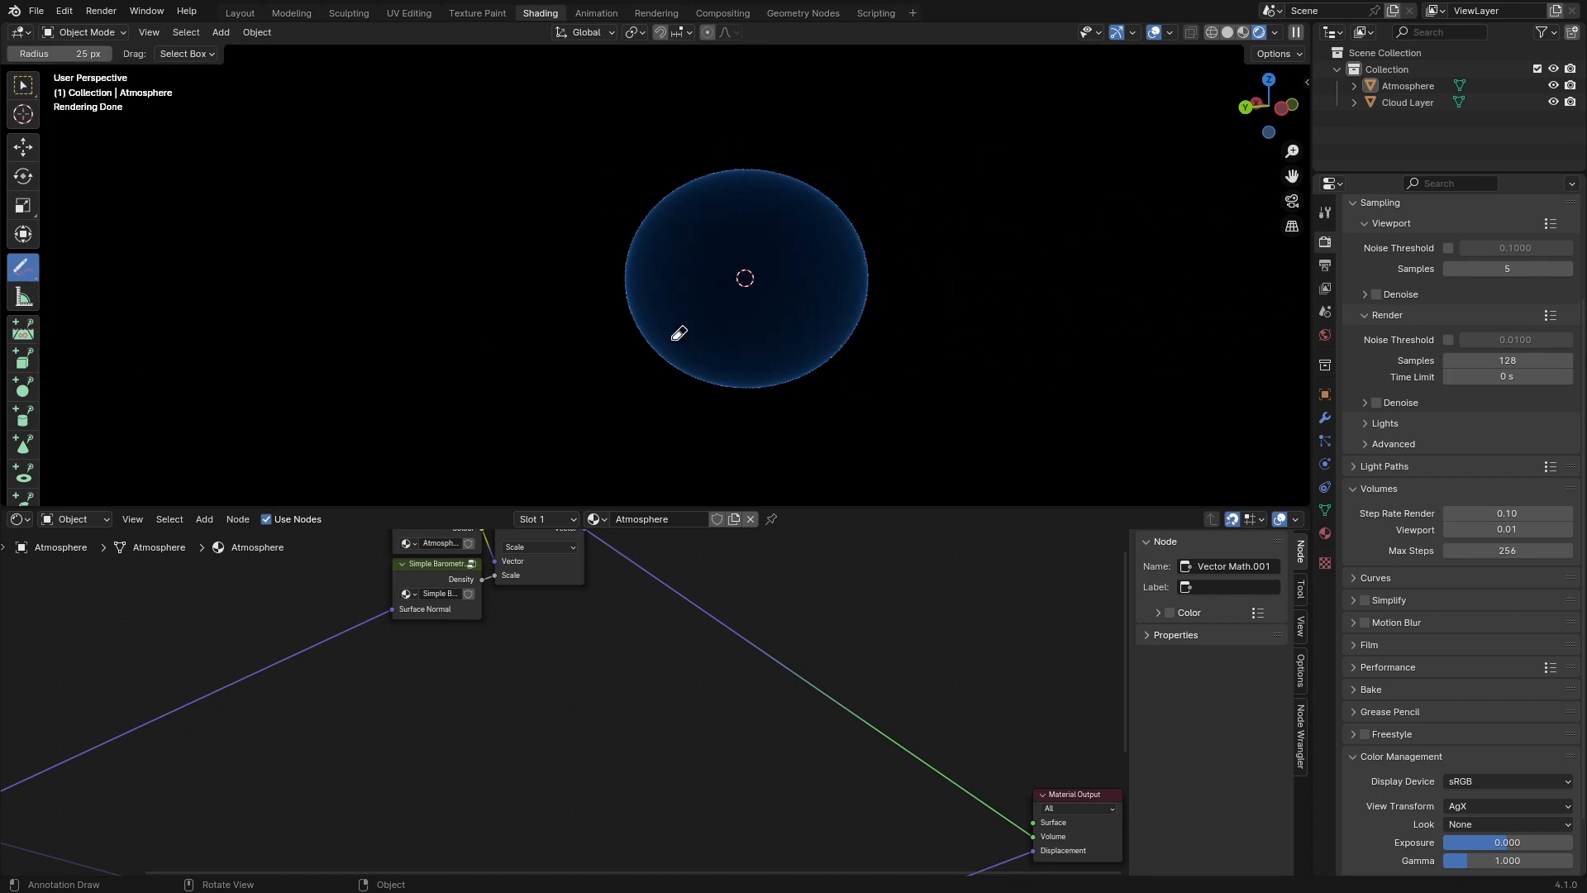
pyautogui.click(11, 91)
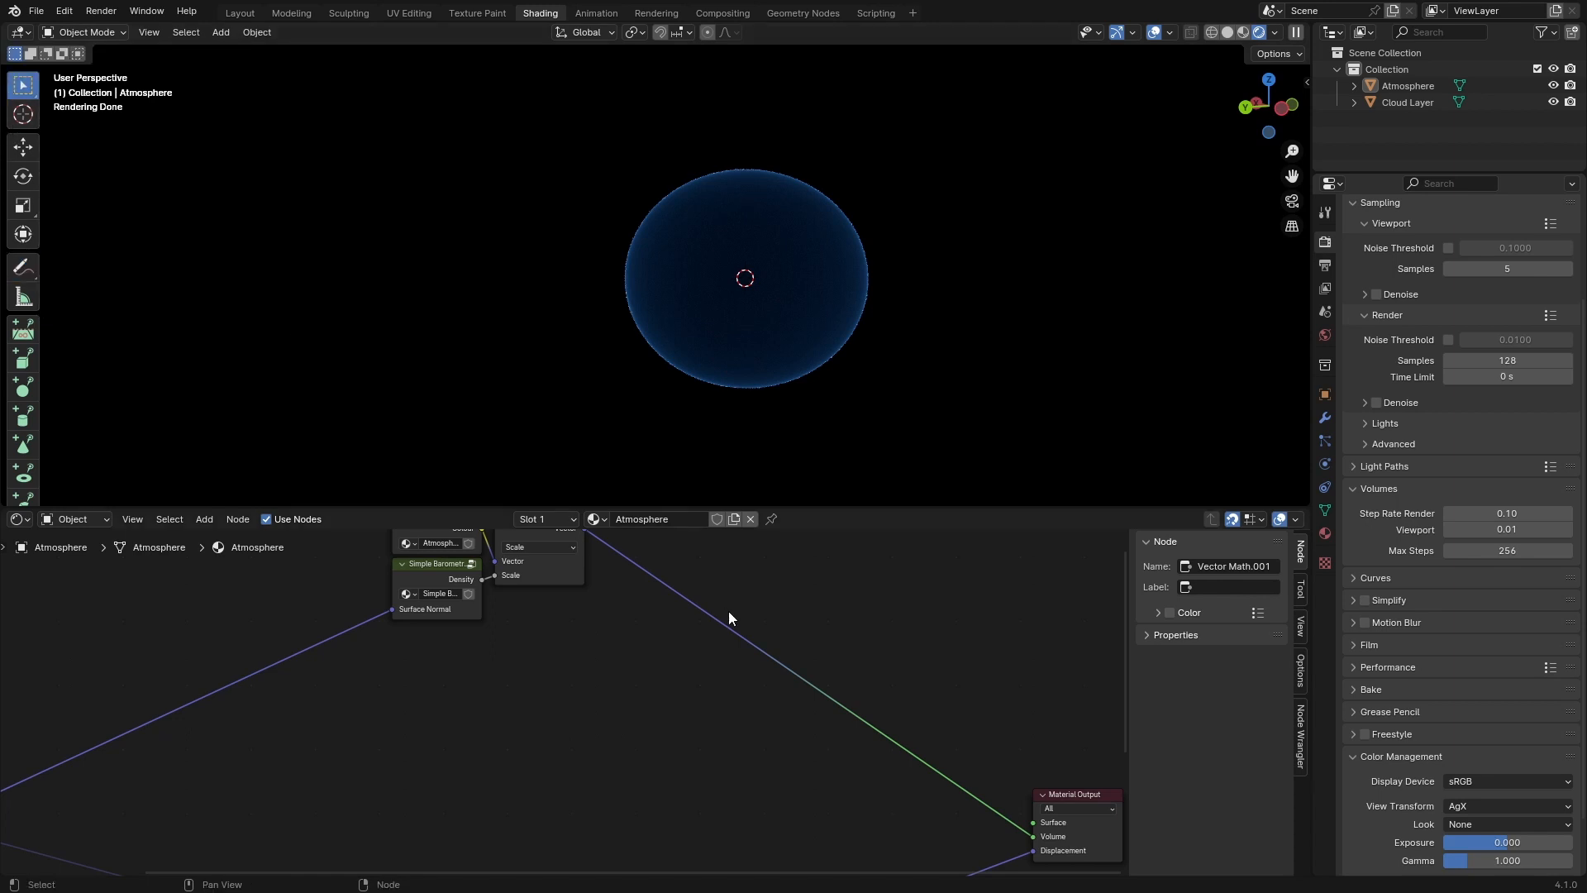
# Step: Select the Atmosphere Colour, density and Scale nodes and reposition them between the Geometry and Material Output nodes
pyautogui.scroll(-2, 727, 611)
pyautogui.moveTo(499, 566); pyautogui.dragTo(701, 677)
pyautogui.moveTo(645, 606); pyautogui.dragTo(609, 624)
pyautogui.click(688, 624)
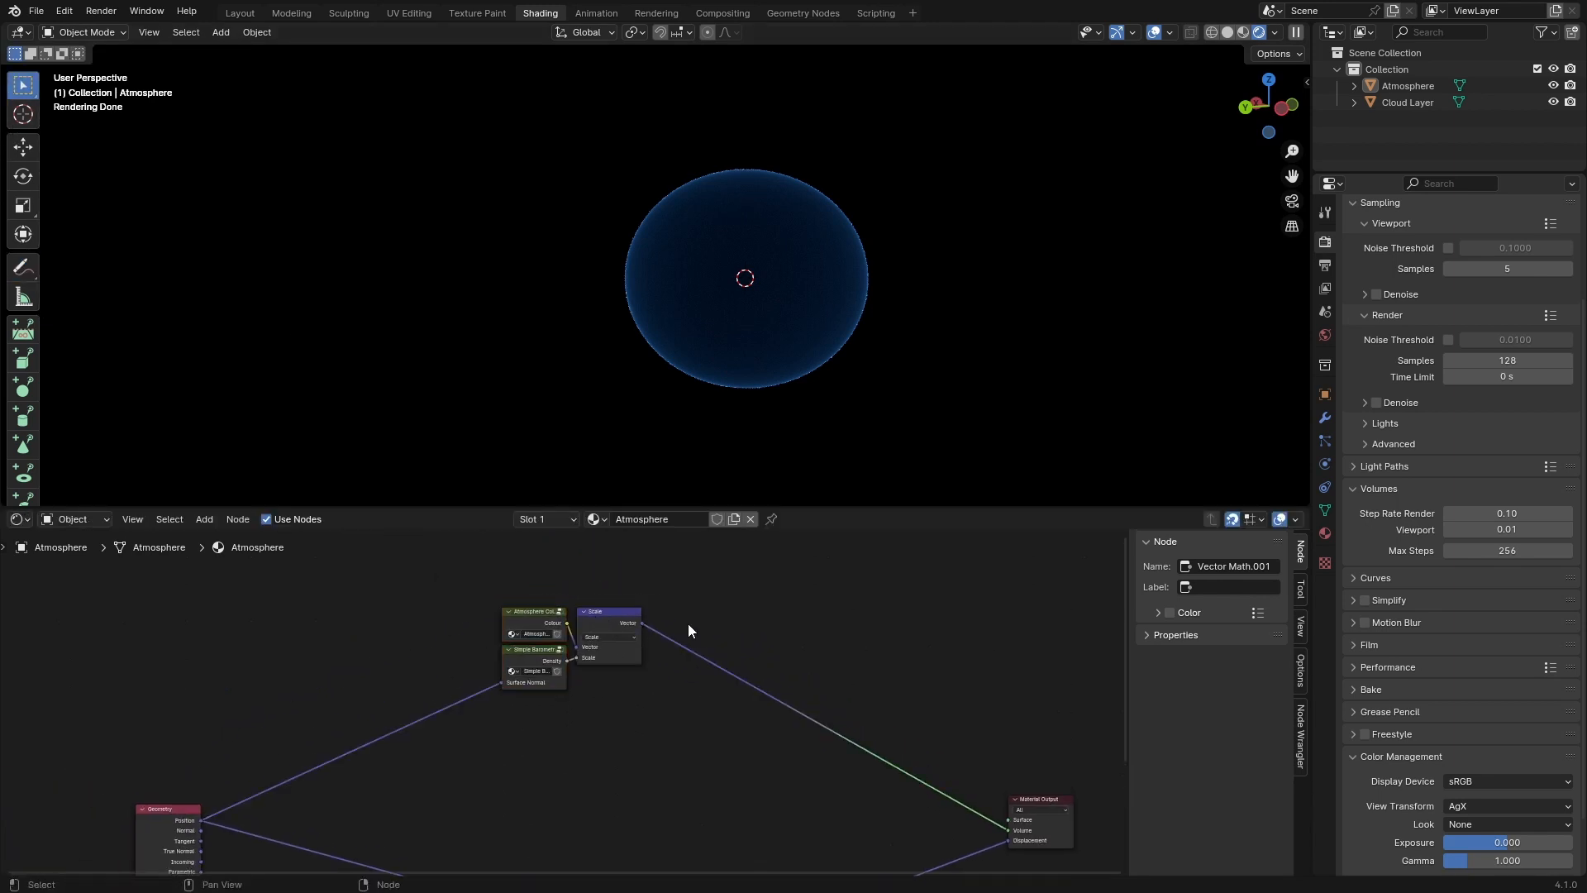
pyautogui.moveTo(688, 624); pyautogui.dragTo(725, 634, button='middle')
pyautogui.moveTo(529, 583); pyautogui.dragTo(651, 610)
pyautogui.click(729, 613)
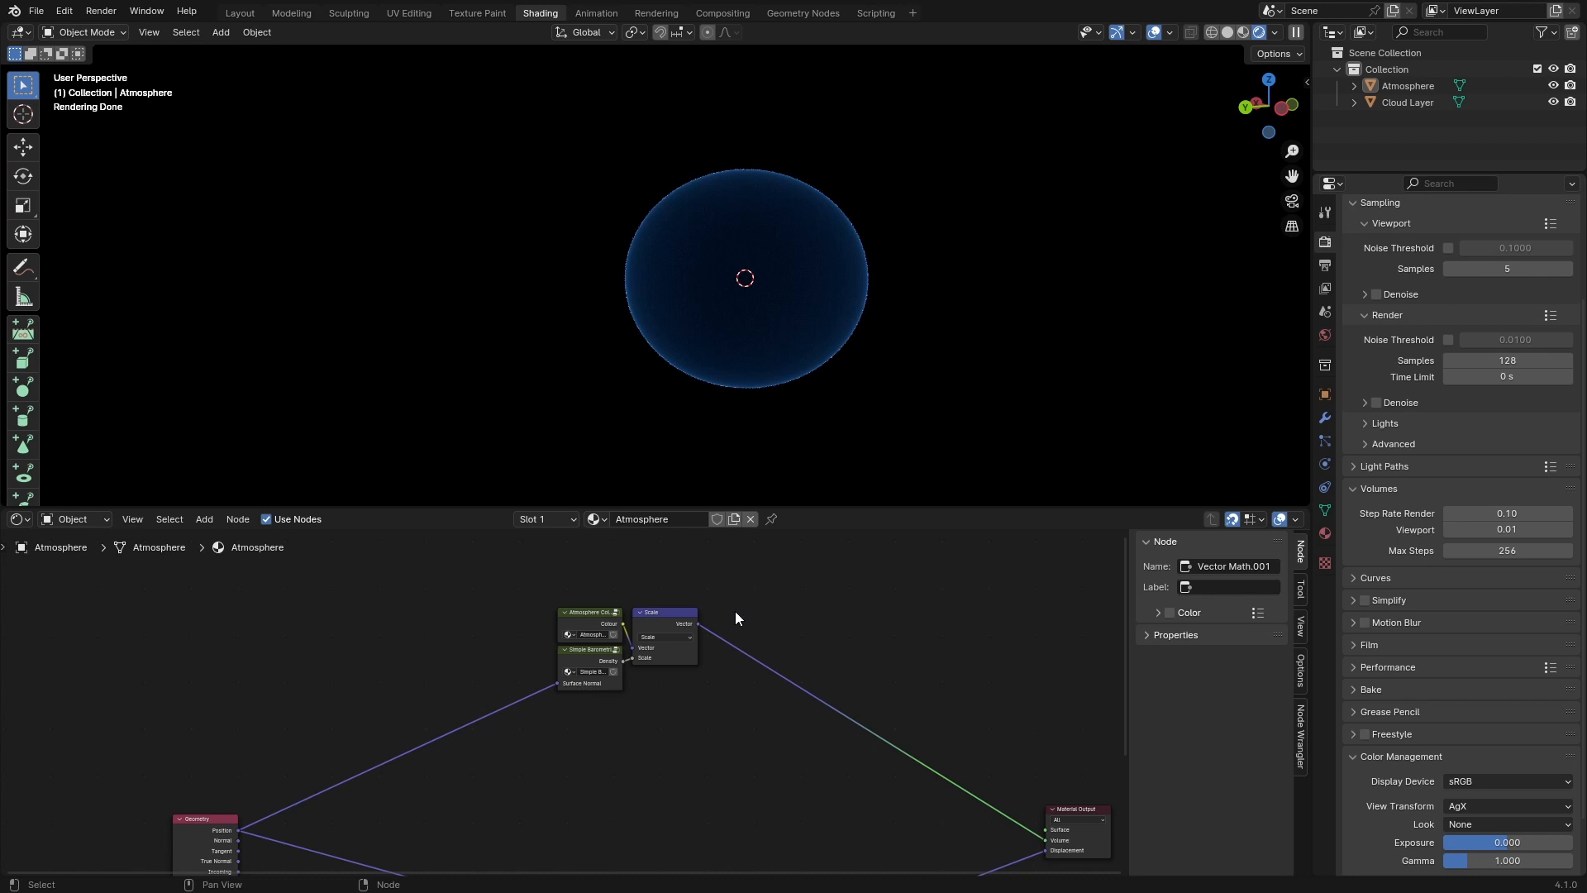
# Step: Shift the colour, density and Scale nodes farther from the Material Output to leave room for shaders, and save
pyautogui.scroll(2, 735, 628)
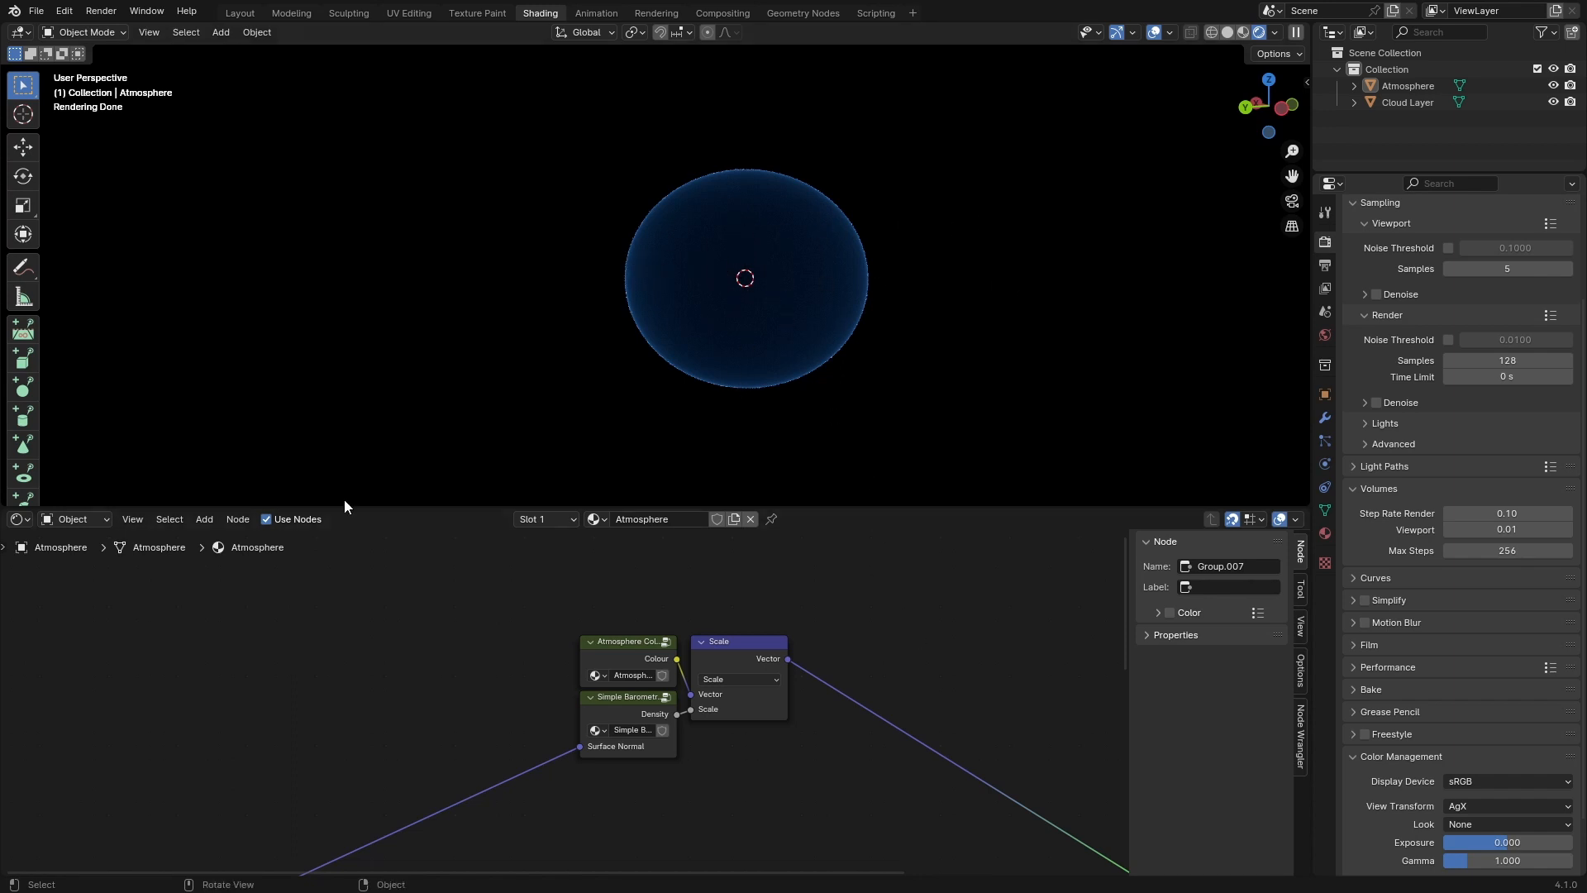
pyautogui.scroll(-5, 943, 711)
pyautogui.moveTo(851, 714); pyautogui.dragTo(658, 648, button='middle')
pyautogui.scroll(-10, 673, 665)
pyautogui.scroll(11, 636, 638)
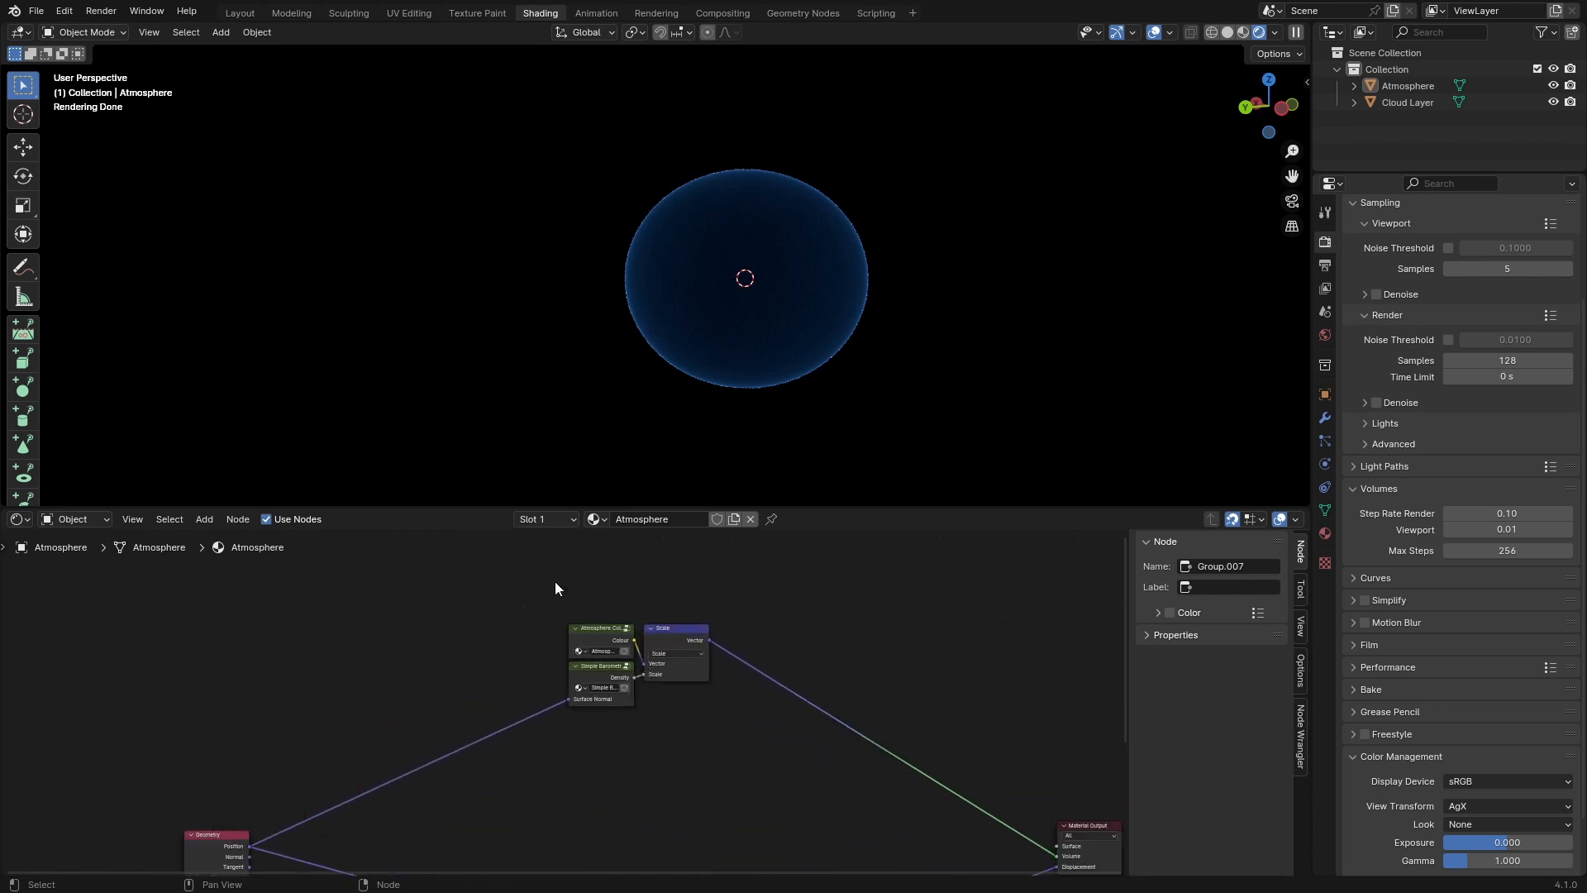
pyautogui.moveTo(554, 583); pyautogui.dragTo(635, 624)
pyautogui.click(829, 637)
pyautogui.moveTo(868, 702); pyautogui.dragTo(835, 651, button='middle')
pyautogui.hotkey('ctrl', 's')
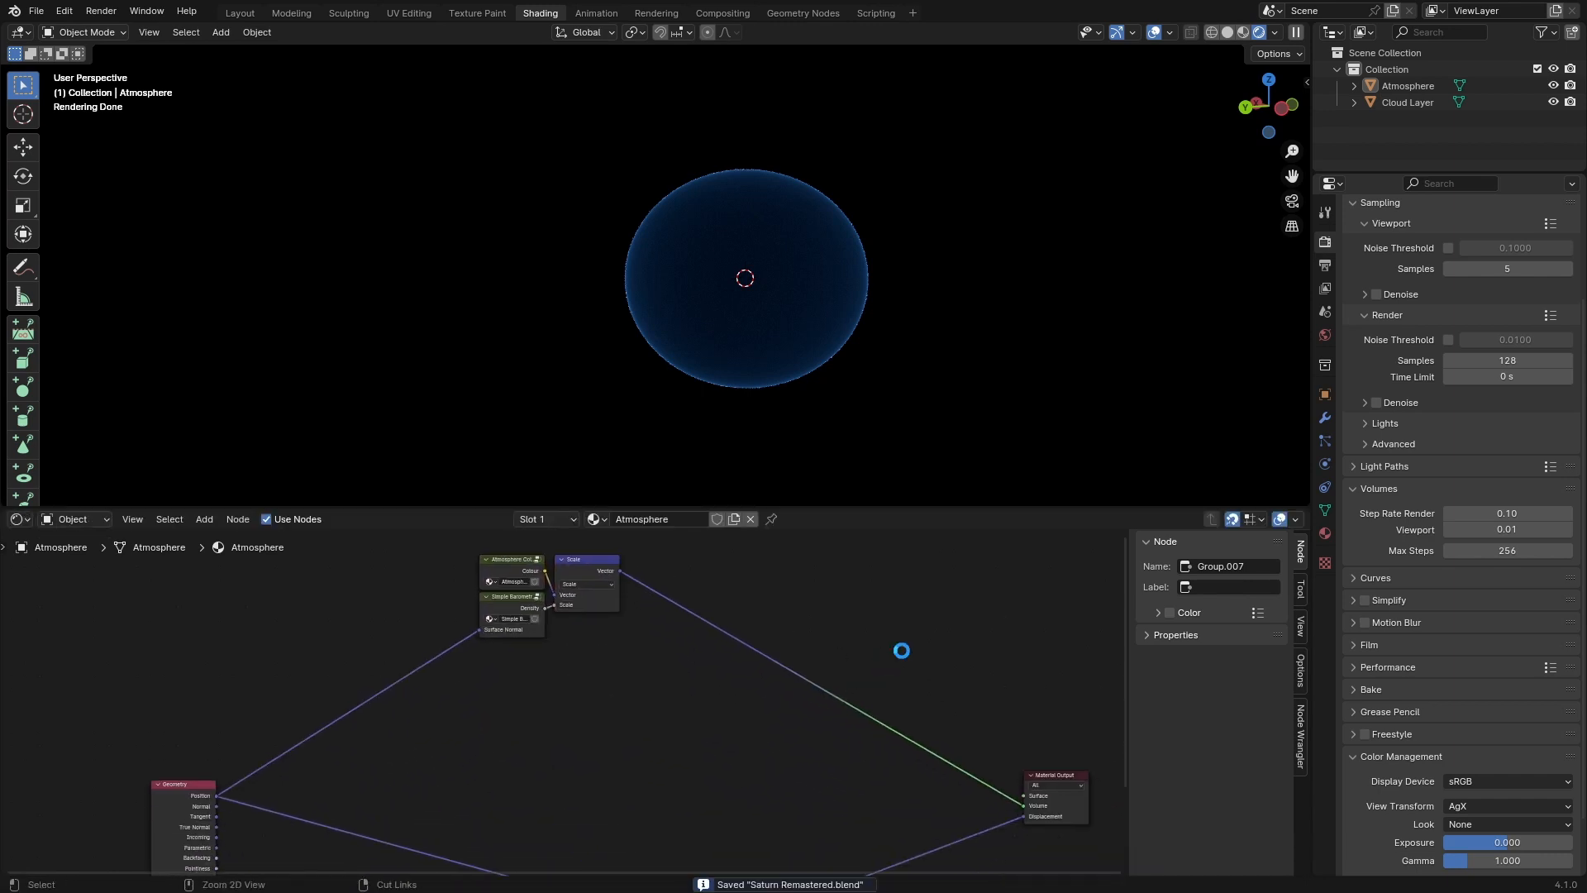
# Step: Insert an Emission shader on the link between the Scale node and the Material Output's Volume input
pyautogui.hotkey('shift', 'a')
pyautogui.click(933, 646)
pyautogui.write('em')
pyautogui.press('Return')
pyautogui.click(852, 670)
pyautogui.moveTo(875, 672); pyautogui.dragTo(875, 597)
# Step: Add a Volume Absorption shader below the Emission node
pyautogui.hotkey('shift', 'a')
pyautogui.write('vol')
pyautogui.press('Return')
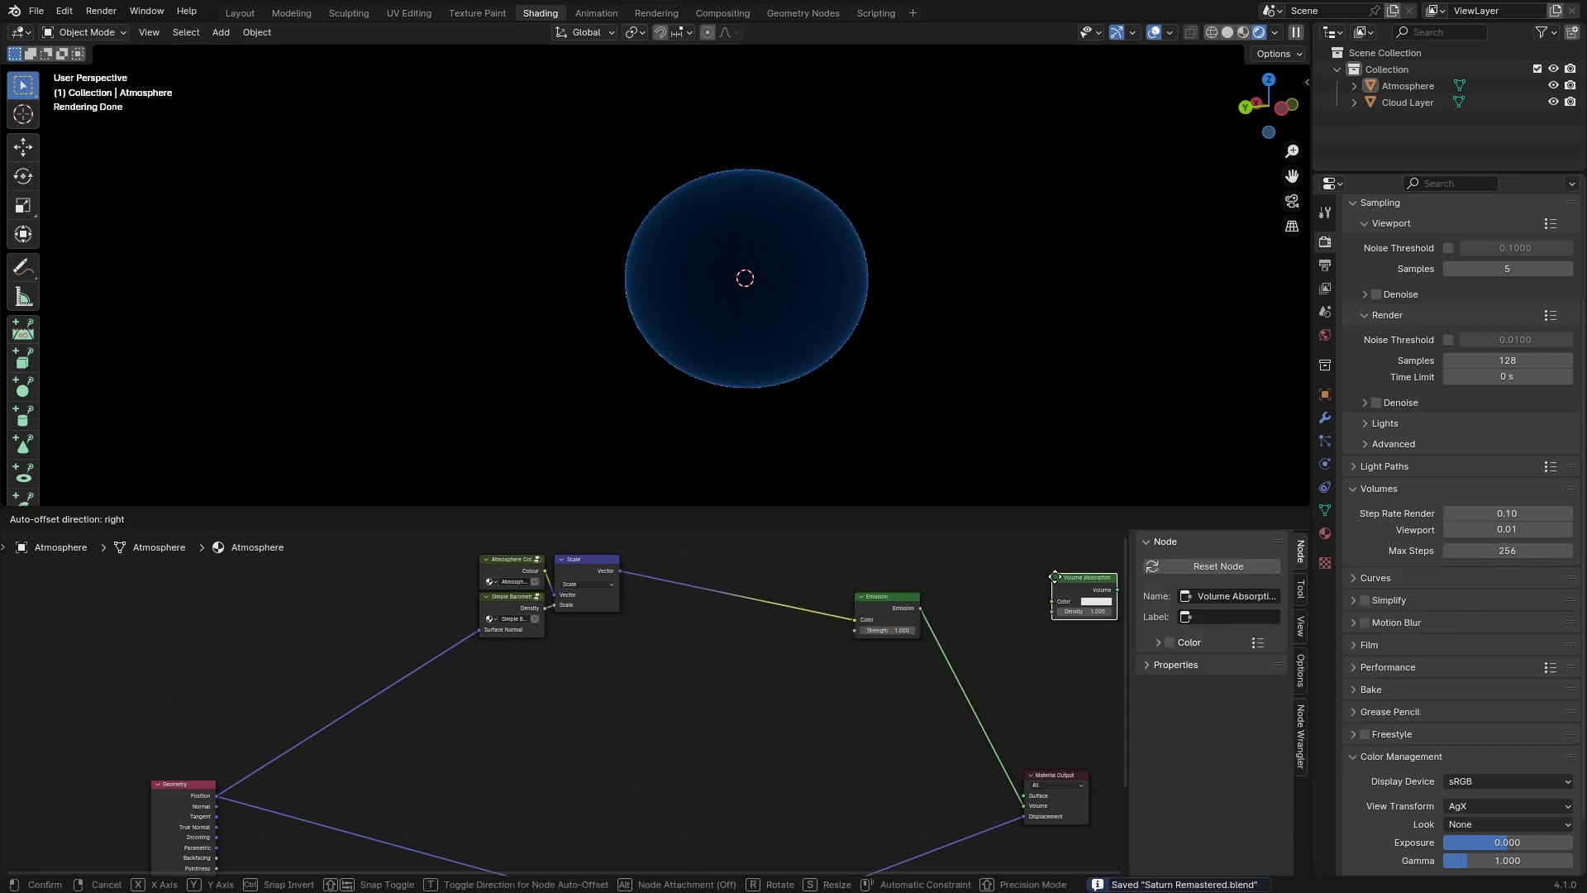
pyautogui.click(812, 675)
# Step: Insert an Add Shader node after the Emission node and combine the Volume Absorption shader into it
pyautogui.hotkey('shift', 'a')
pyautogui.write('add')
pyautogui.press('Return')
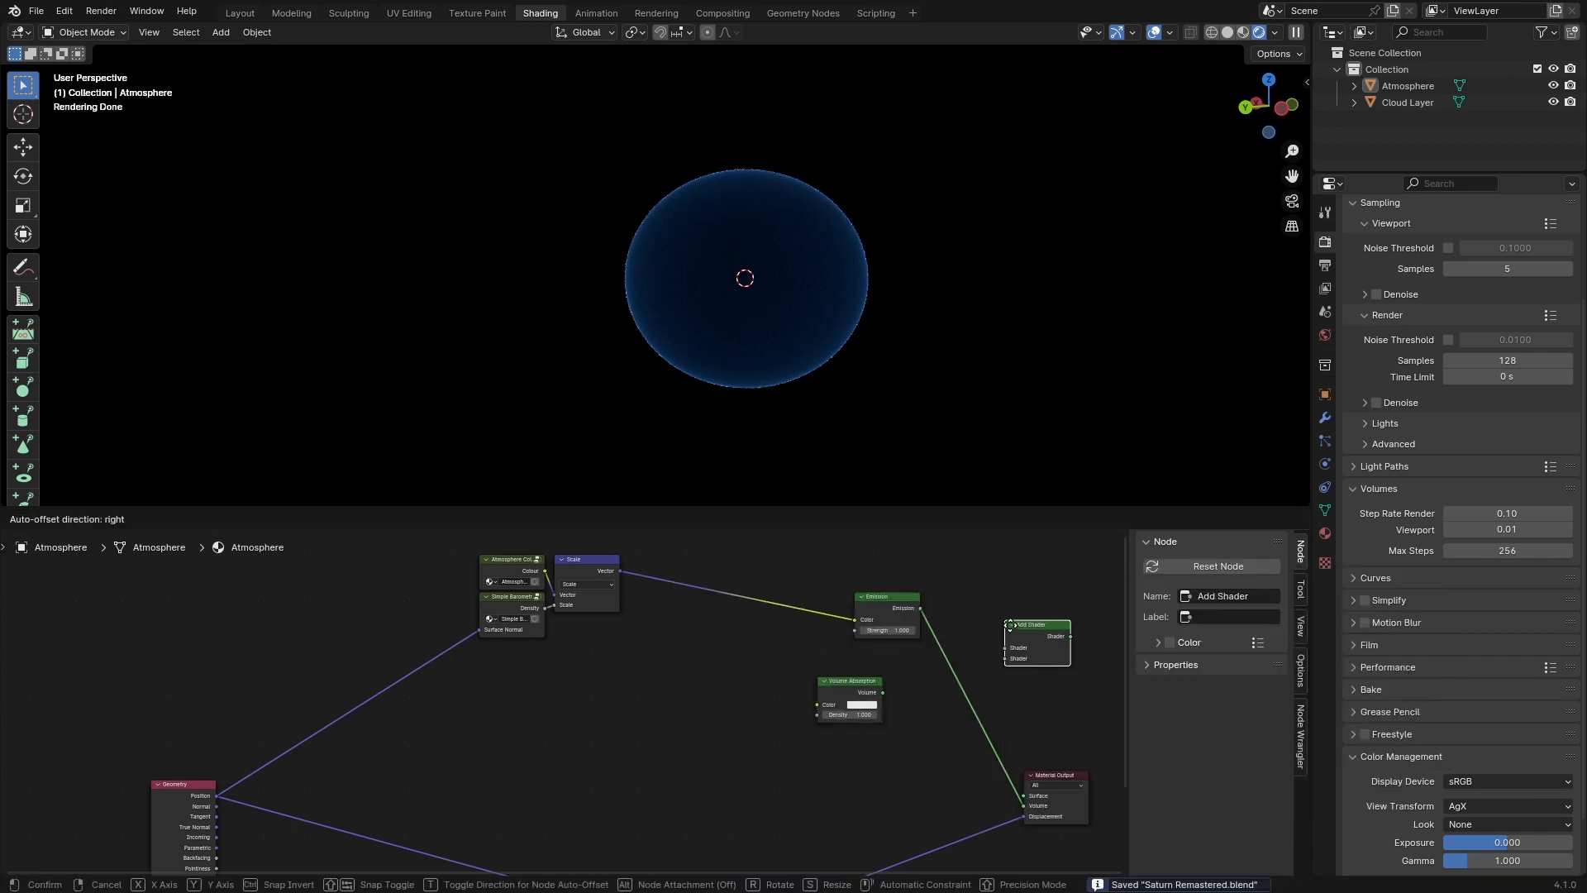
pyautogui.click(992, 653)
pyautogui.moveTo(992, 645); pyautogui.dragTo(964, 600)
pyautogui.keyDown('alt'); pyautogui.moveTo(878, 699); pyautogui.dragTo(948, 645, button='right'); pyautogui.keyUp('alt')
# Step: Add a Separate XYZ node below the Scale node and save the file
pyautogui.moveTo(958, 689); pyautogui.dragTo(953, 694, button='middle')
pyautogui.scroll(3, 910, 698)
pyautogui.hotkey('shift', 'a')
pyautogui.write('se')
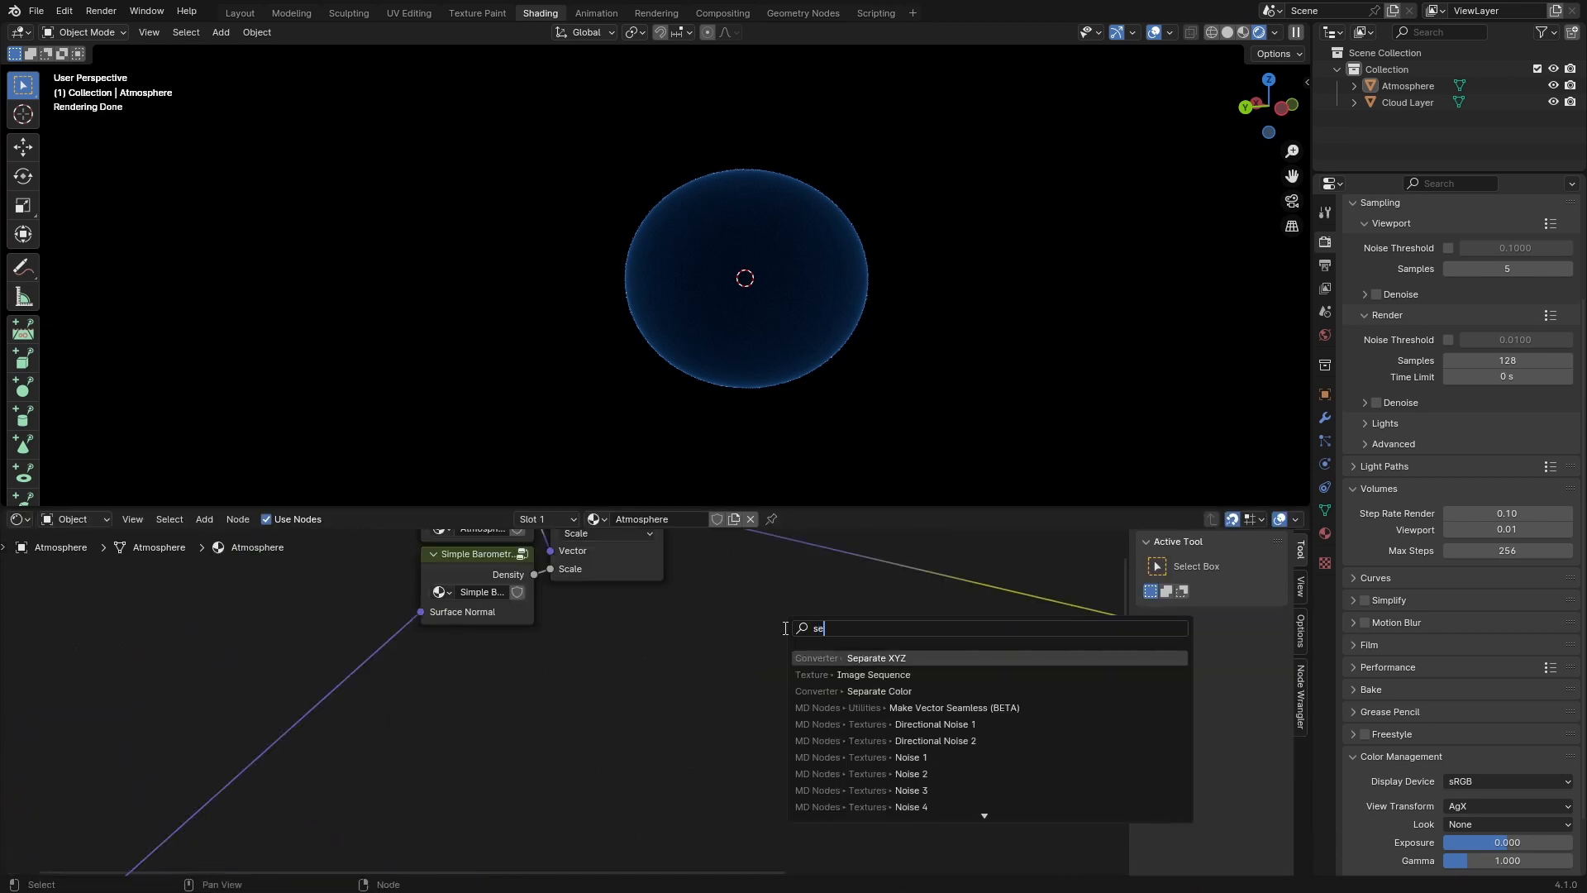
pyautogui.press('Return')
pyautogui.click(830, 651)
pyautogui.hotkey('ctrl', 's')
# Step: Add a Math node beside Separate XYZ, set it to Multiply, and move it slightly higher
pyautogui.hotkey('shift', 'a')
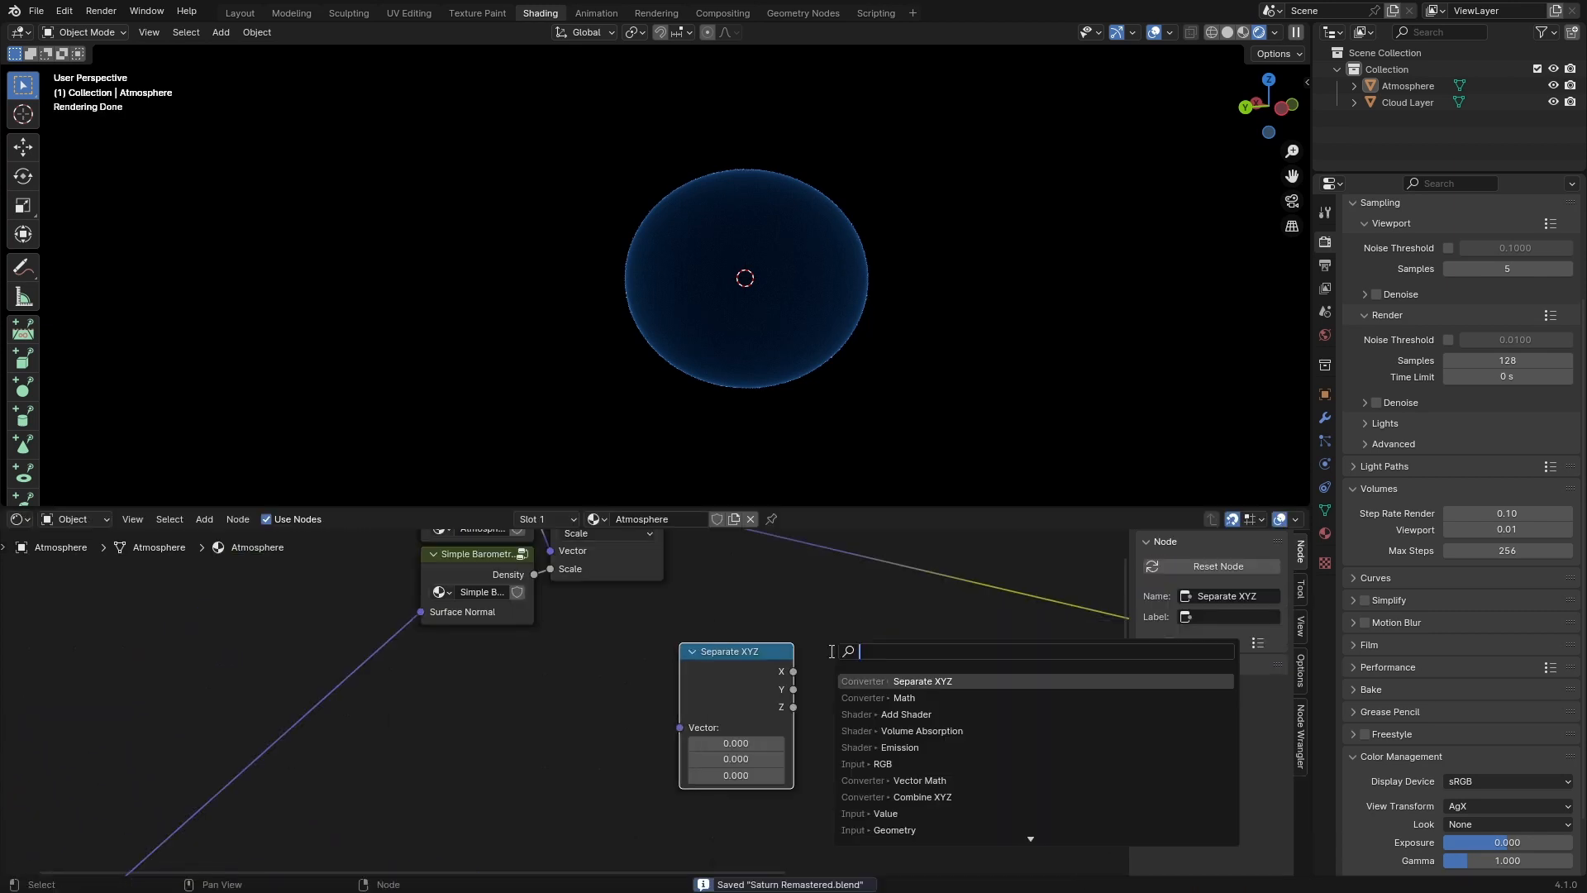
pyautogui.write('ma')
pyautogui.press('Return')
pyautogui.click(831, 652)
pyautogui.click(871, 691)
pyautogui.press('m')
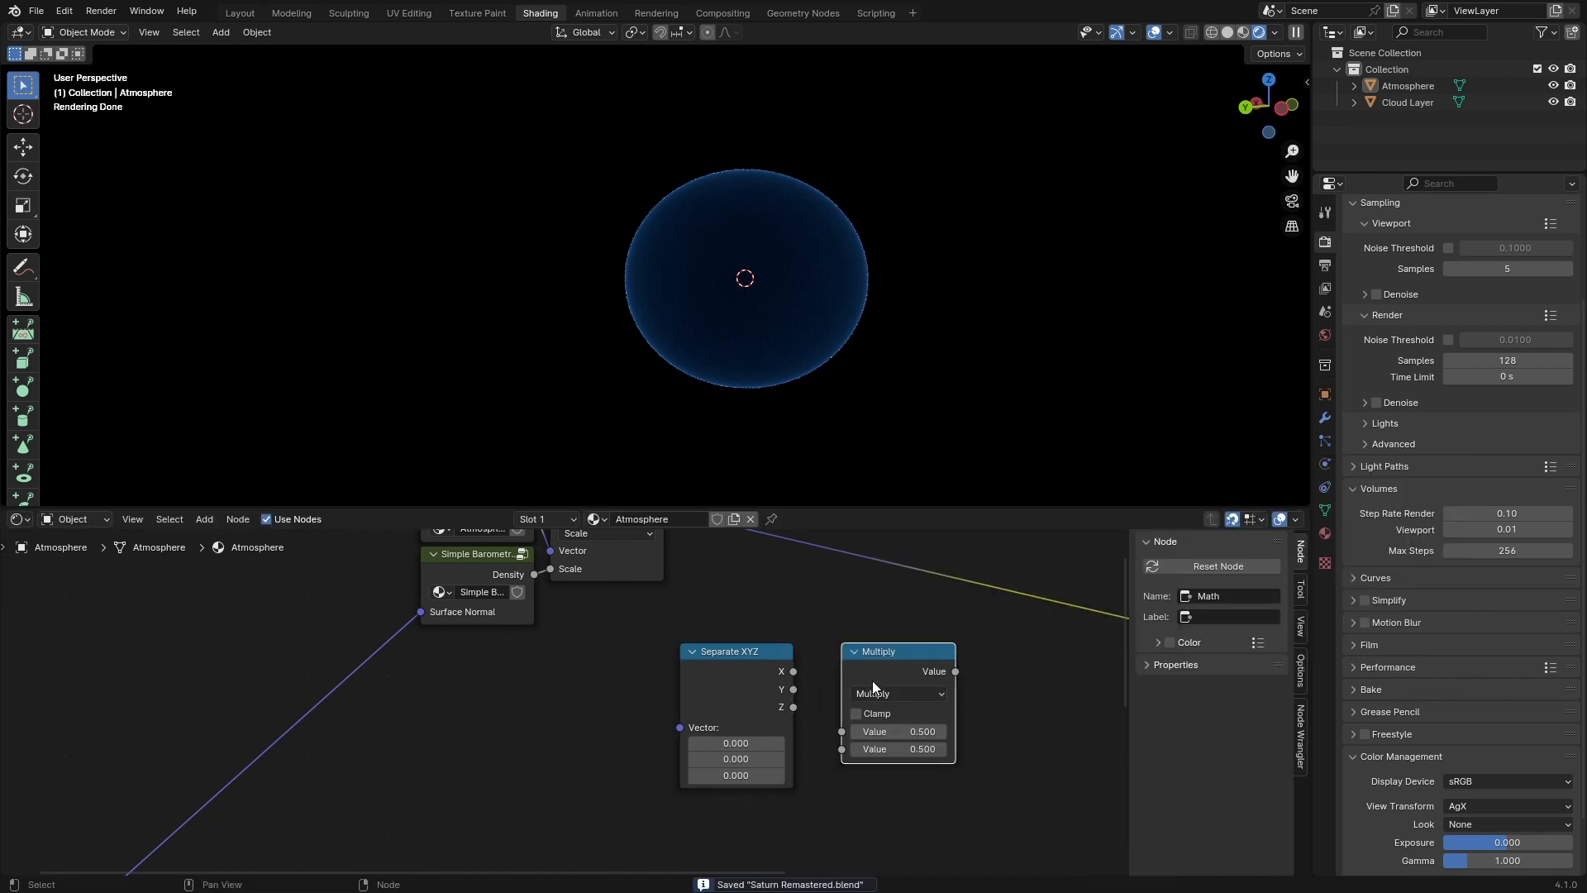
pyautogui.moveTo(872, 662); pyautogui.dragTo(870, 629)
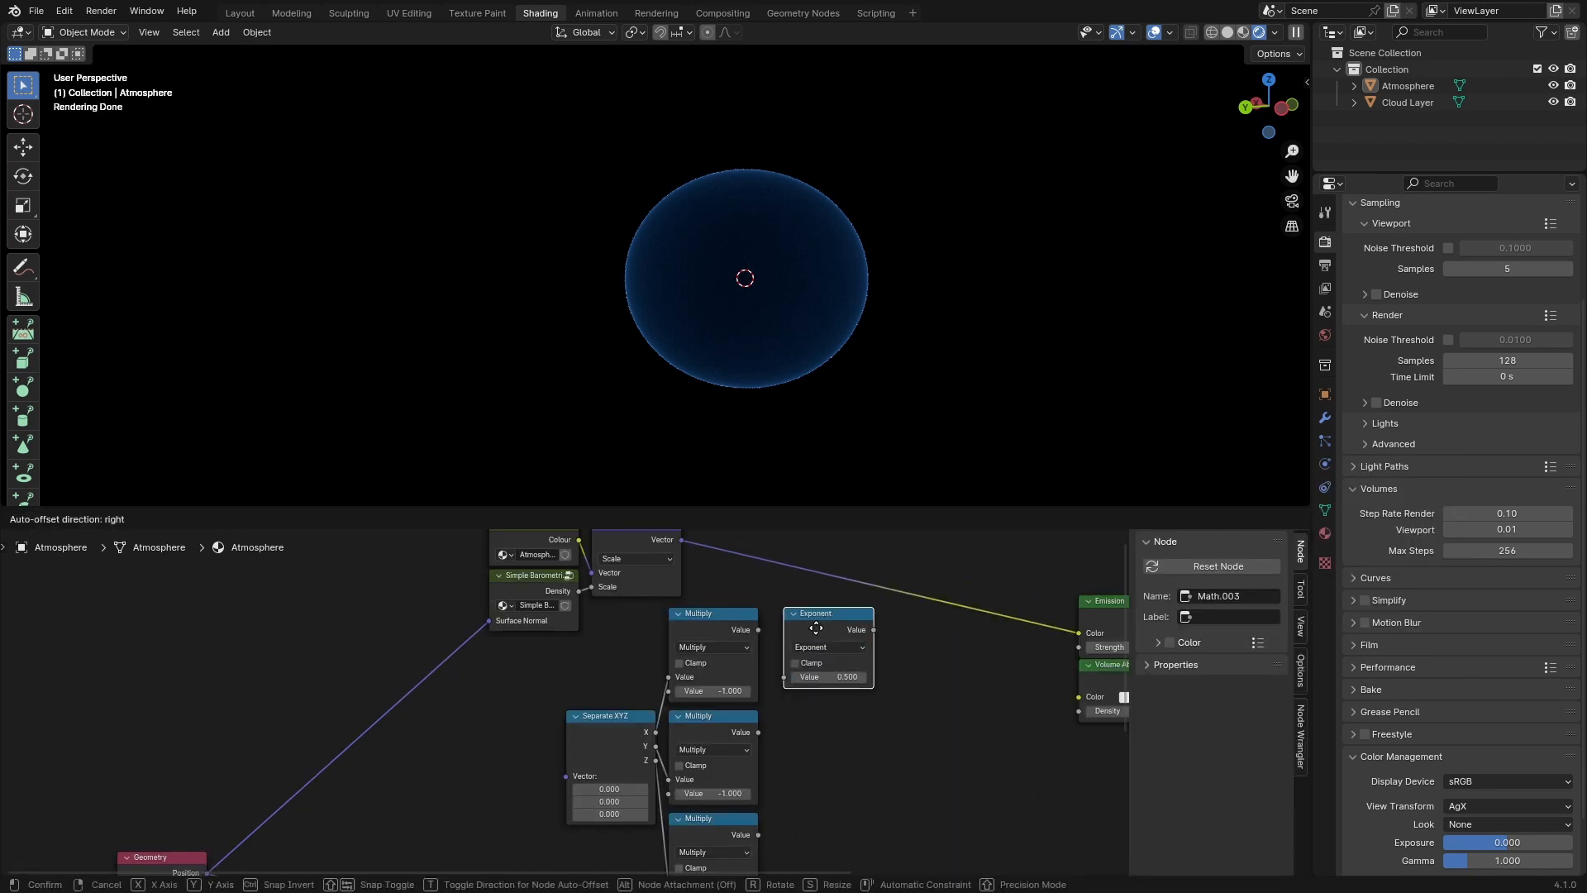
# Step: Place an Exponent node beside the uppermost Multiply node and connect the Multiply result to it
pyautogui.click(816, 628)
pyautogui.keyDown('alt'); pyautogui.moveTo(734, 641); pyautogui.dragTo(814, 636, button='right'); pyautogui.keyUp('alt')
pyautogui.moveTo(819, 622); pyautogui.dragTo(800, 622)
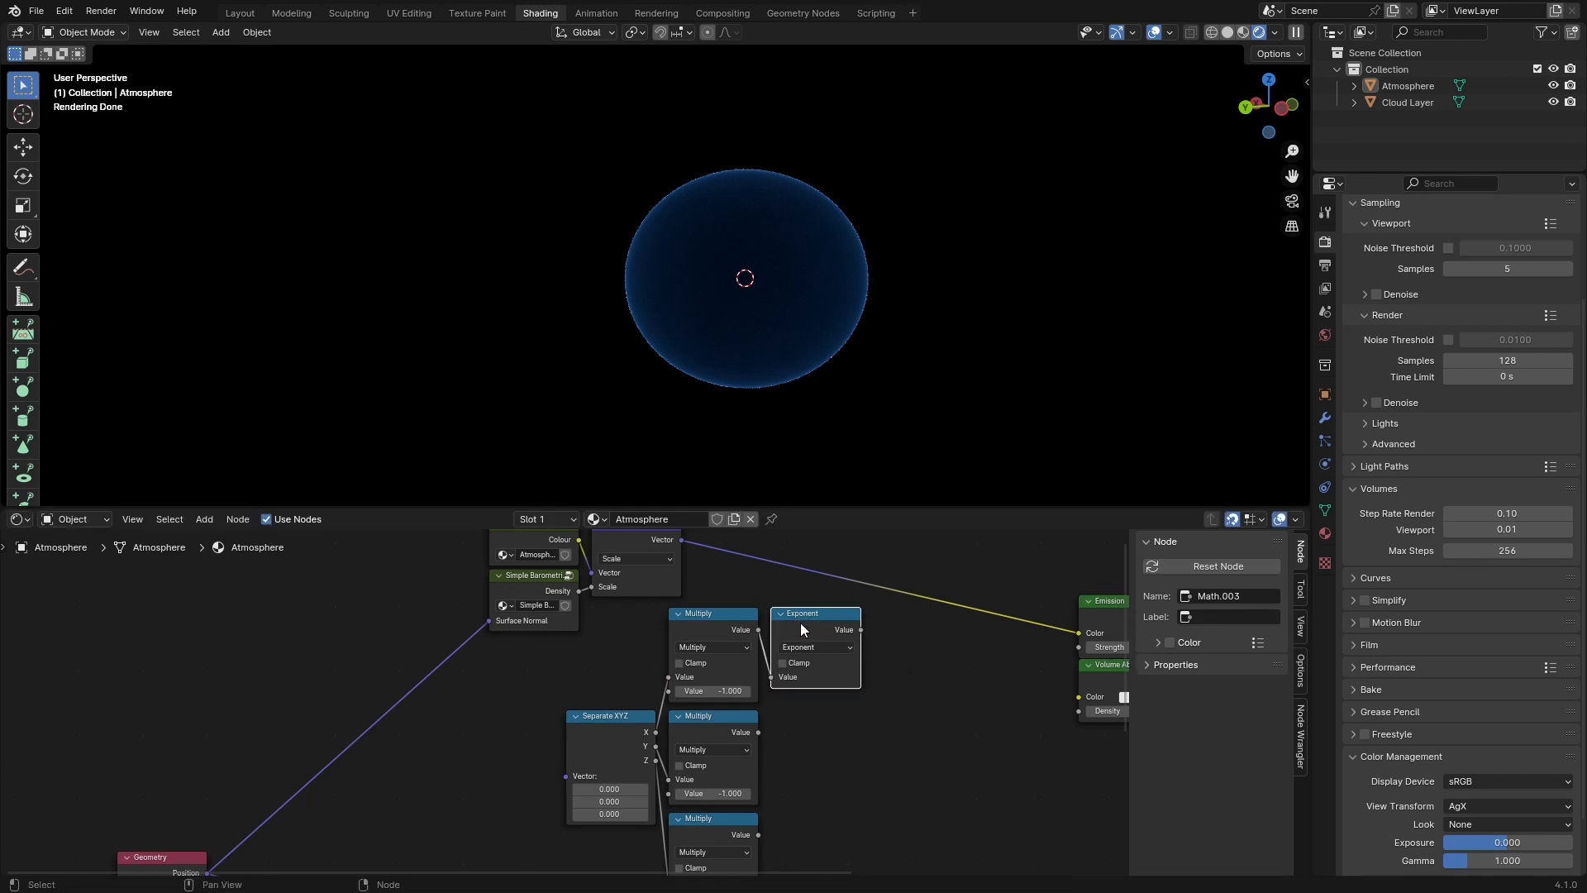
# Step: Duplicate the Exponent node beside the middle and lower Multiply nodes, connect each Multiply result to its Exponent, and save
pyautogui.hotkey('shift', 'd')
pyautogui.click(796, 725)
pyautogui.moveTo(826, 731); pyautogui.dragTo(837, 732)
pyautogui.keyDown('alt'); pyautogui.moveTo(749, 732); pyautogui.dragTo(860, 747, button='right'); pyautogui.keyUp('alt')
pyautogui.moveTo(819, 747); pyautogui.dragTo(836, 666, button='middle')
pyautogui.hotkey('shift', 'd')
pyautogui.click(832, 770)
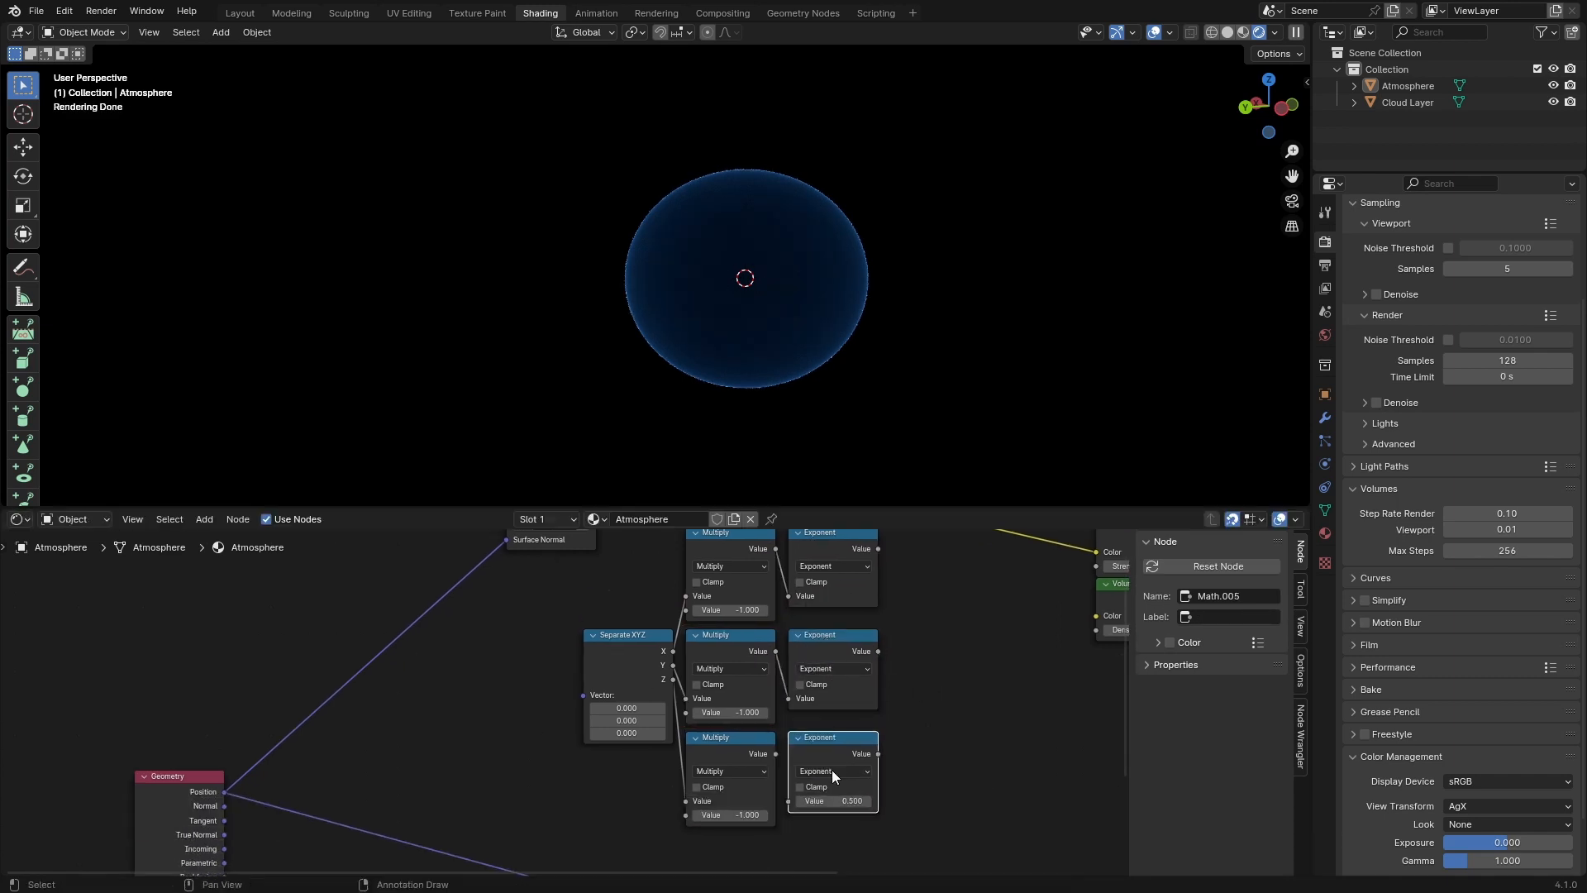
pyautogui.keyDown('alt'); pyautogui.moveTo(752, 751); pyautogui.dragTo(820, 744, button='right'); pyautogui.keyUp('alt')
pyautogui.hotkey('ctrl', 's')
# Step: Add a Combine XYZ node after the Exponent nodes and connect the three Exponent results to its inputs
pyautogui.hotkey('shift', 'a')
pyautogui.click(955, 619)
pyautogui.write('com')
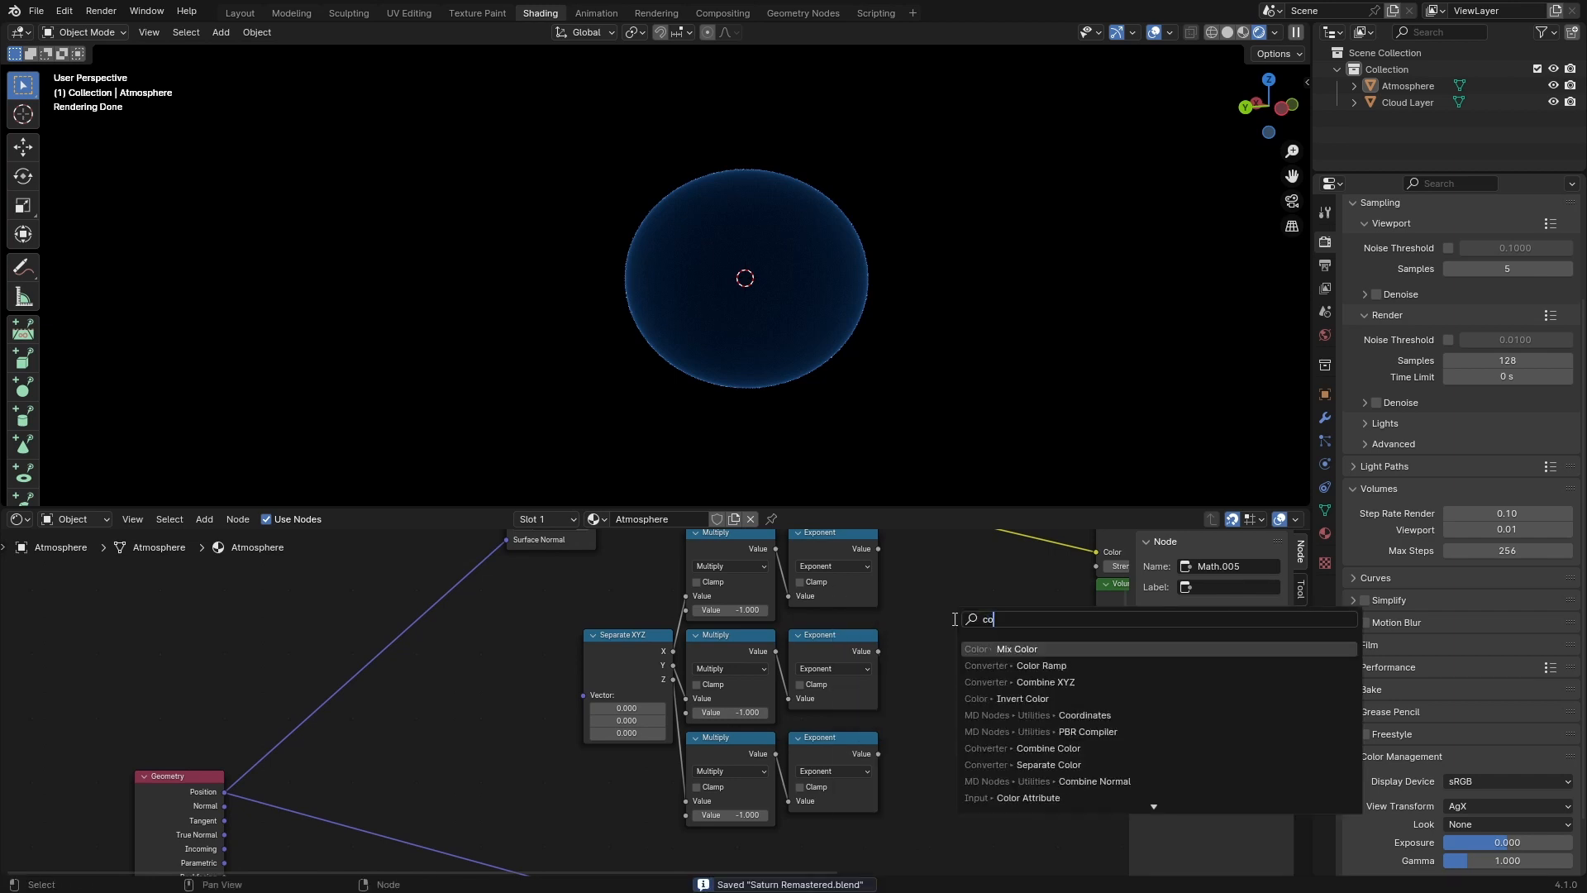
pyautogui.press('Return')
pyautogui.click(953, 618)
pyautogui.keyDown('alt'); pyautogui.moveTo(851, 658); pyautogui.dragTo(999, 706, button='right'); pyautogui.keyUp('alt')
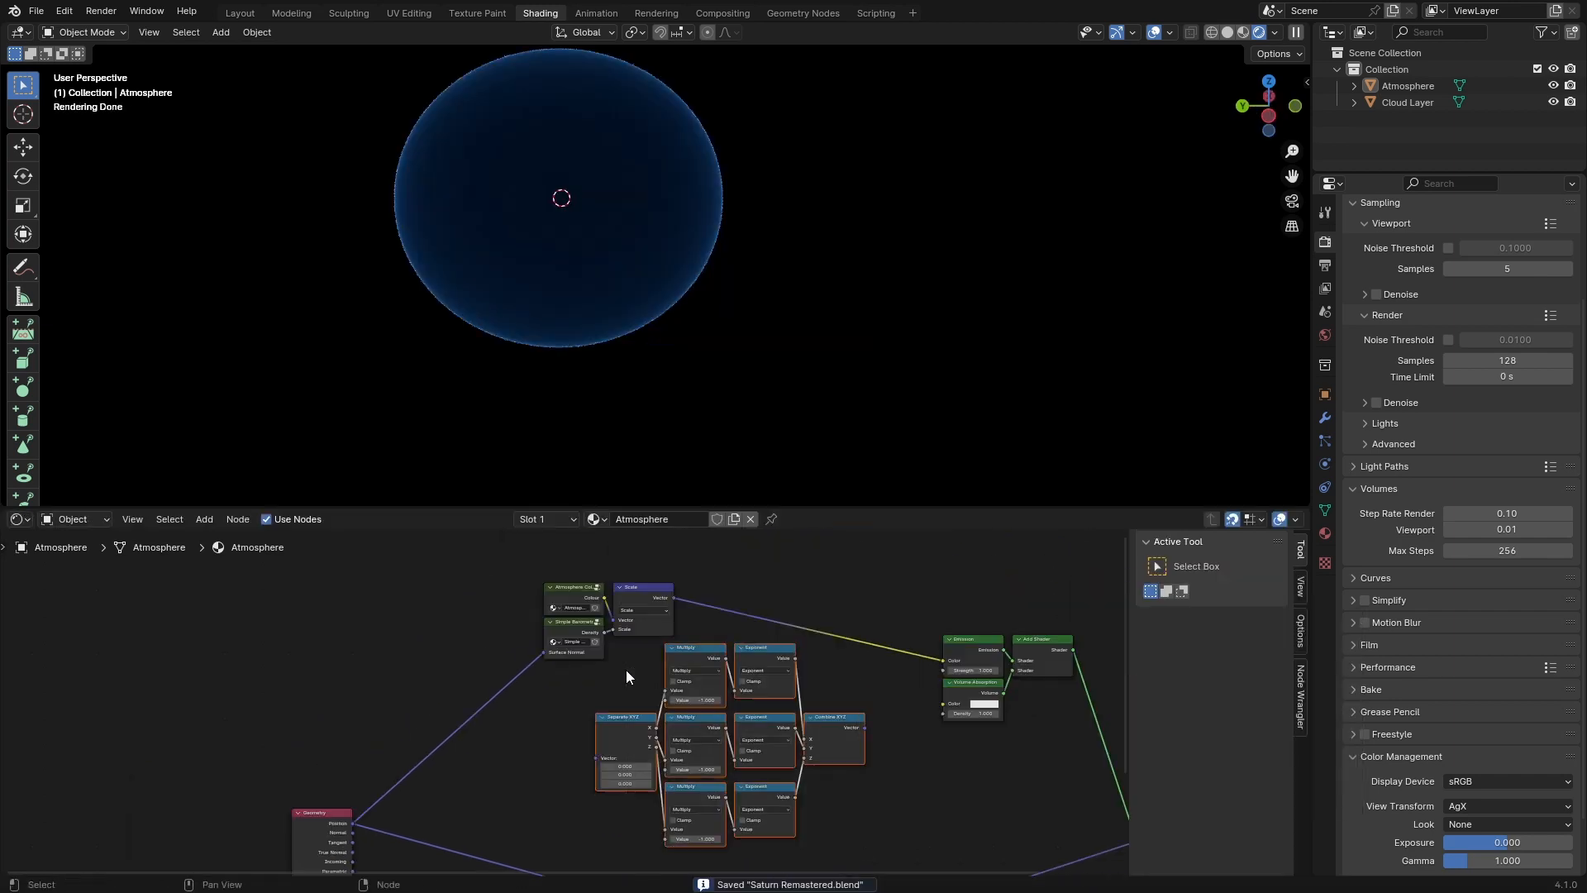
# Step: Group the per-channel exponent nodes, expose the Separate XYZ input and Combine XYZ output as group sockets, and save
pyautogui.hotkey('ctrl', 'g')
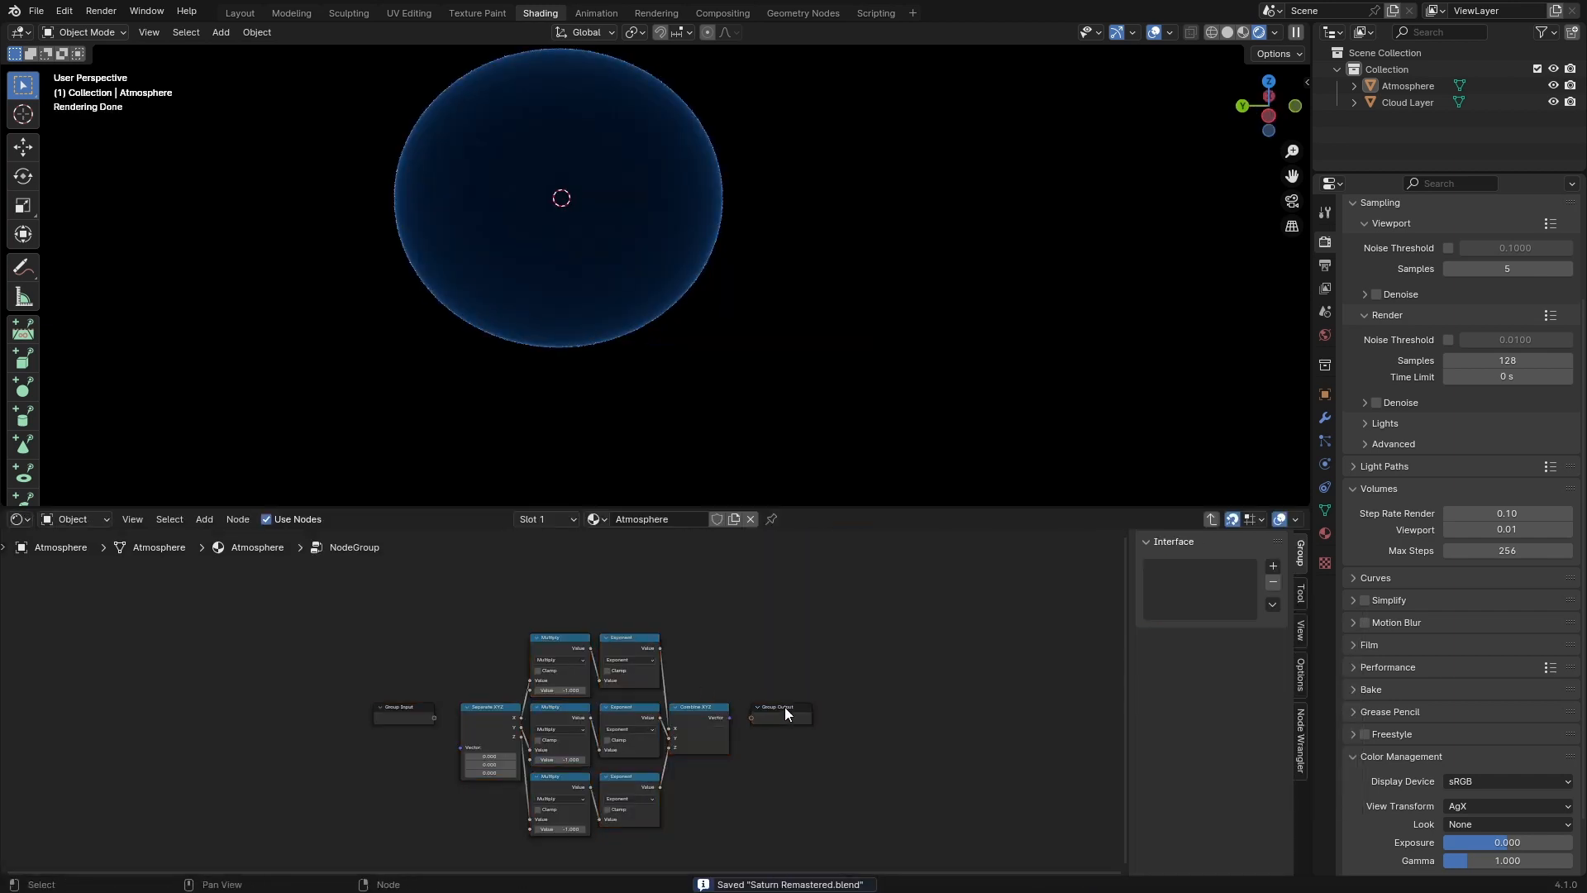
pyautogui.moveTo(786, 707); pyautogui.dragTo(750, 694)
pyautogui.click(775, 716)
pyautogui.scroll(3, 747, 709)
pyautogui.moveTo(325, 693); pyautogui.dragTo(337, 695)
pyautogui.moveTo(363, 699)
pyautogui.mouseDown()
pyautogui.moveTo(385, 735)
pyautogui.moveTo(351, 694)
pyautogui.mouseUp()
pyautogui.hotkey('ctrl', 's')
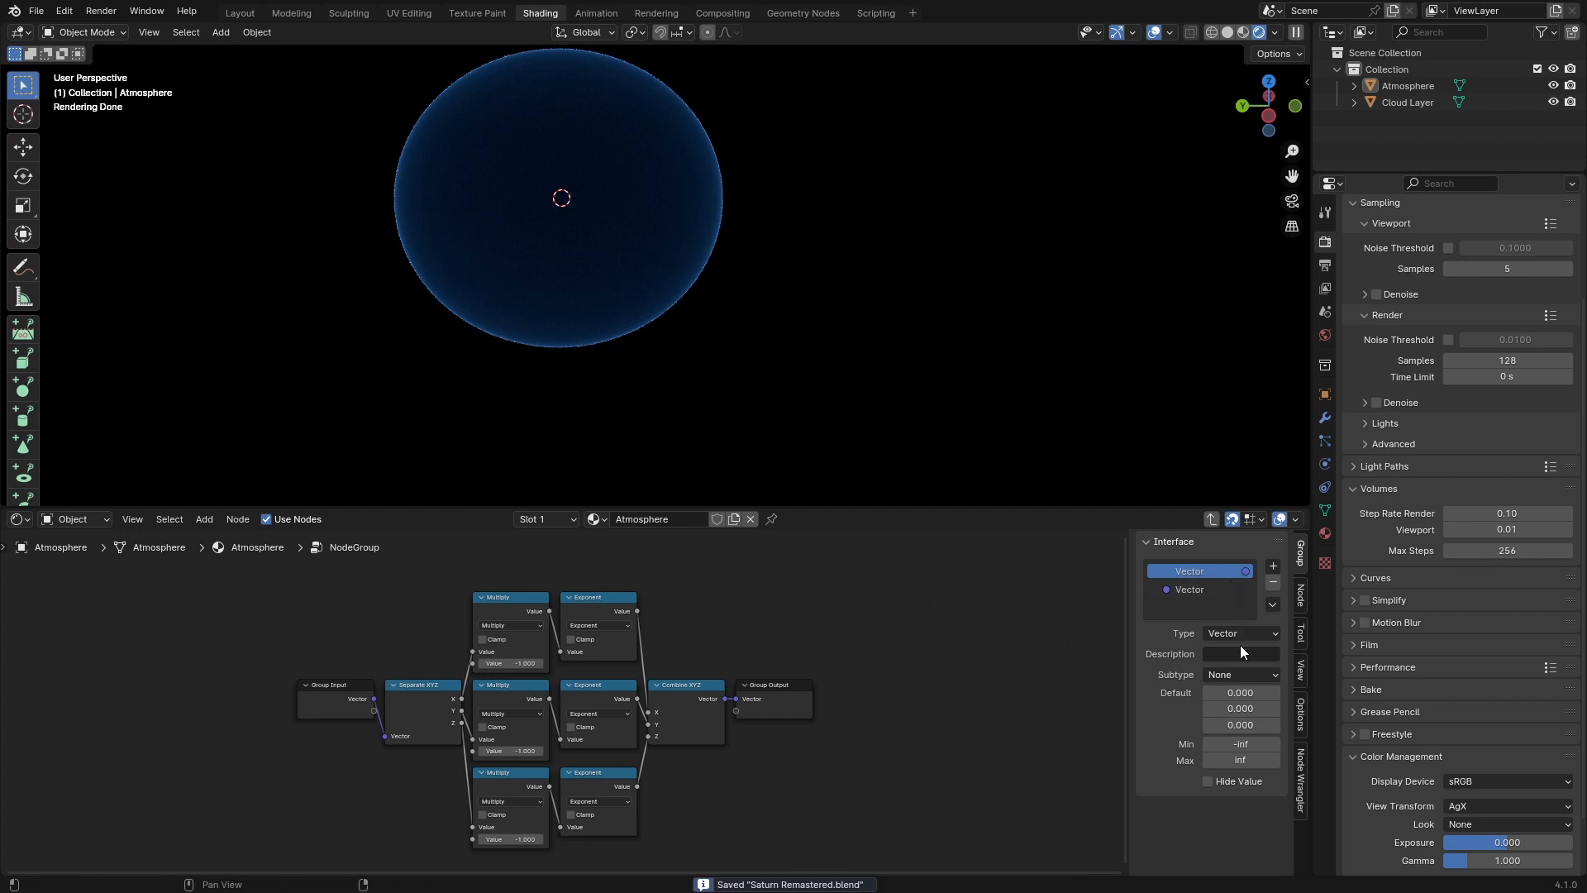
# Step: Change the socket type of both the group's Vector output and its Vector input to Color
pyautogui.click(1240, 635)
pyautogui.click(1224, 742)
pyautogui.click(1222, 590)
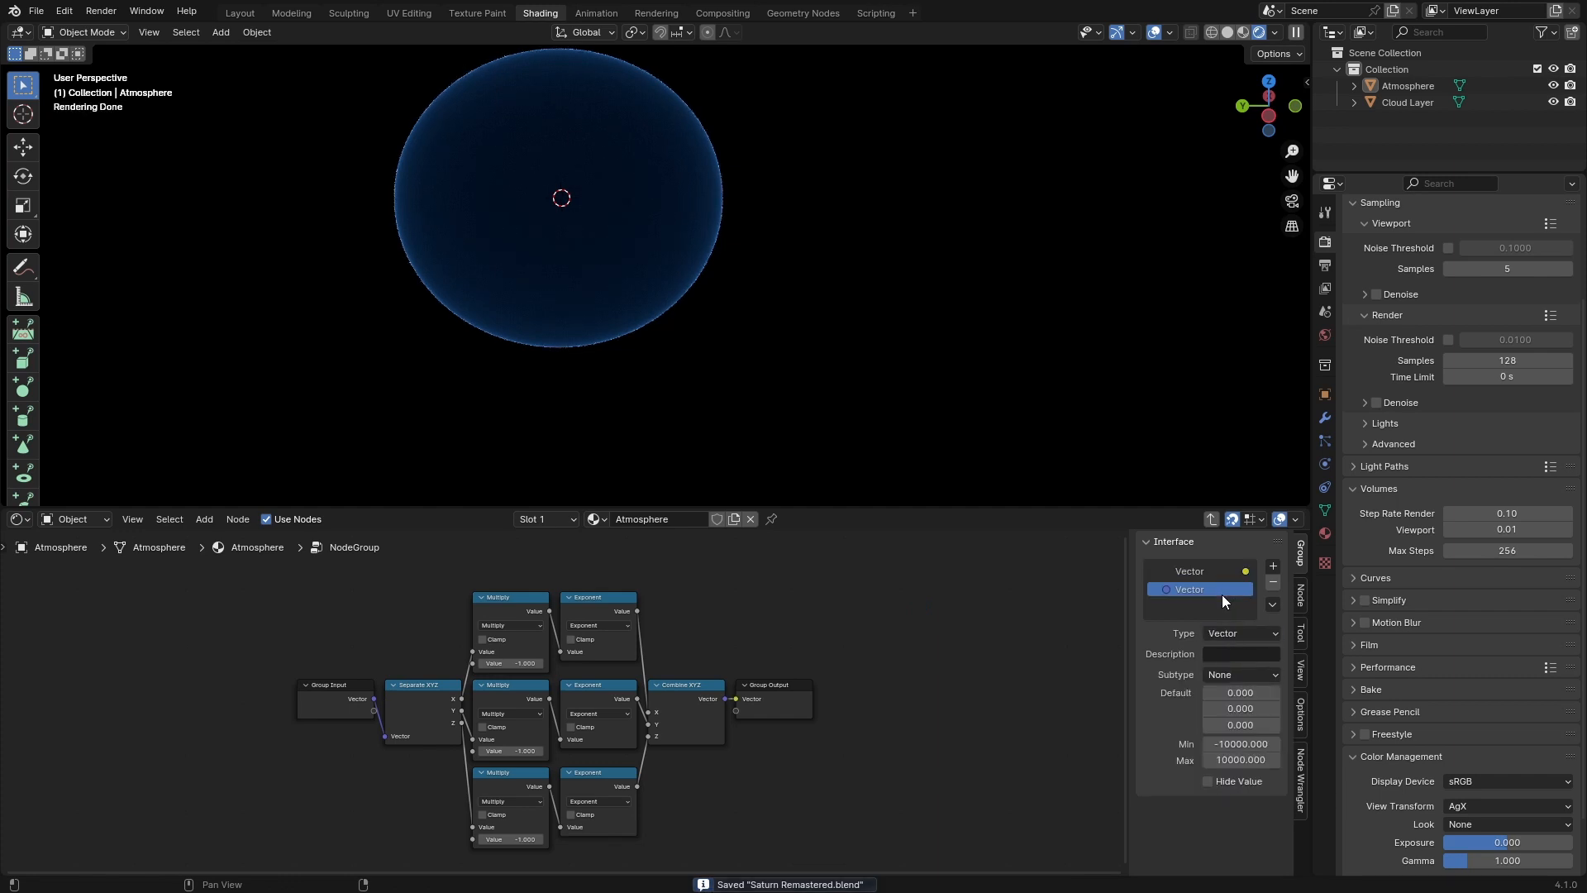
pyautogui.click(1251, 635)
pyautogui.click(1230, 742)
# Step: Rename the group's output socket to Colour Out and its input socket to Colour In
pyautogui.doubleClick(1210, 571)
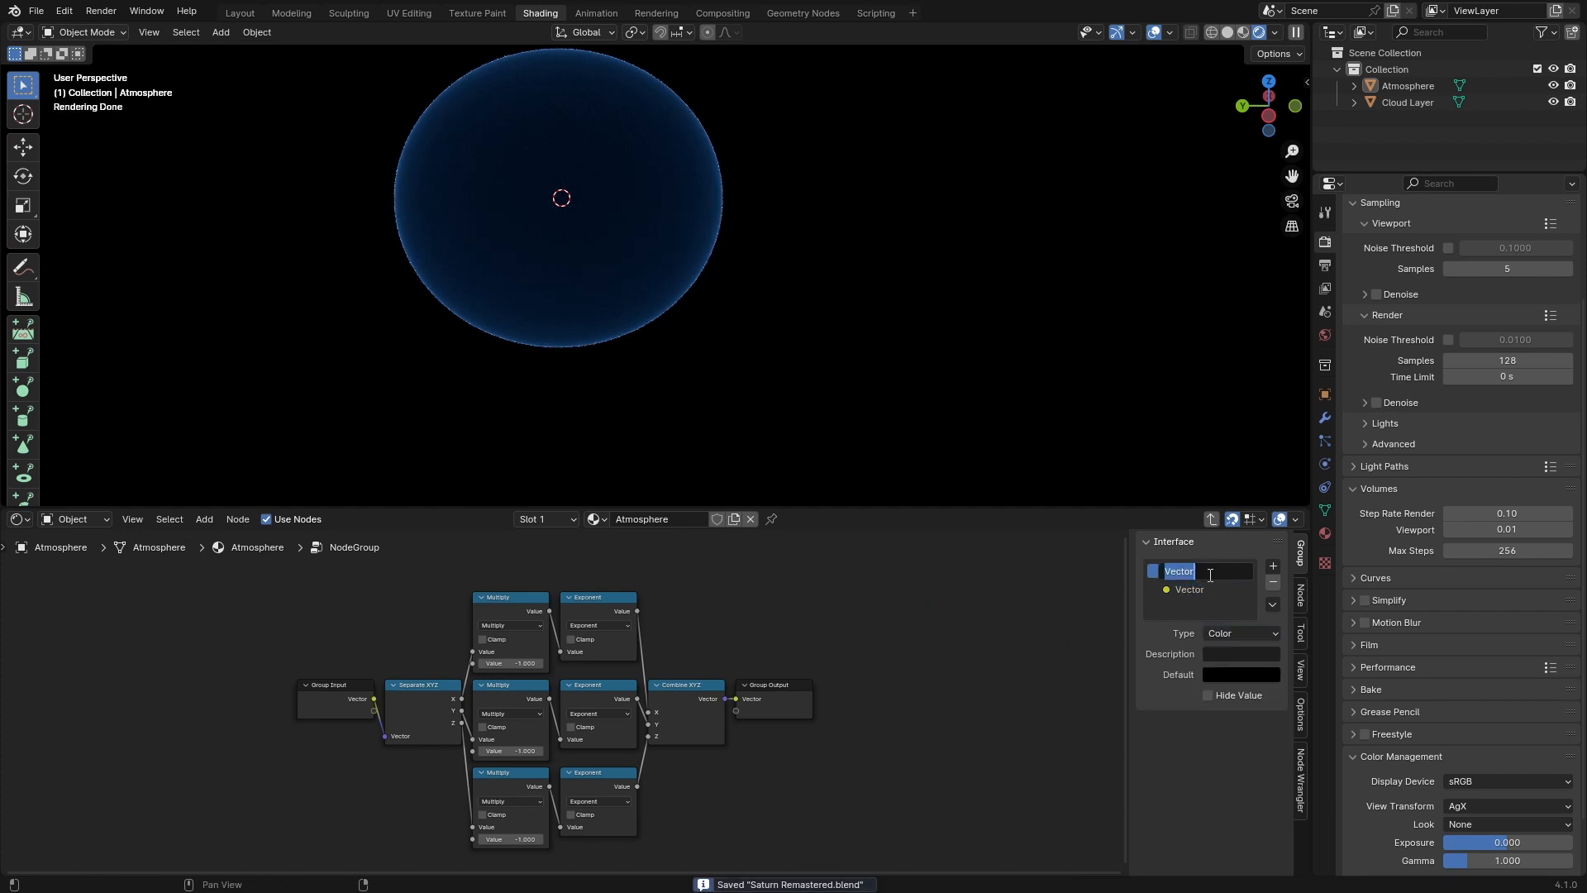
pyautogui.write('Colour Out')
pyautogui.press('Return')
pyautogui.doubleClick(1211, 581)
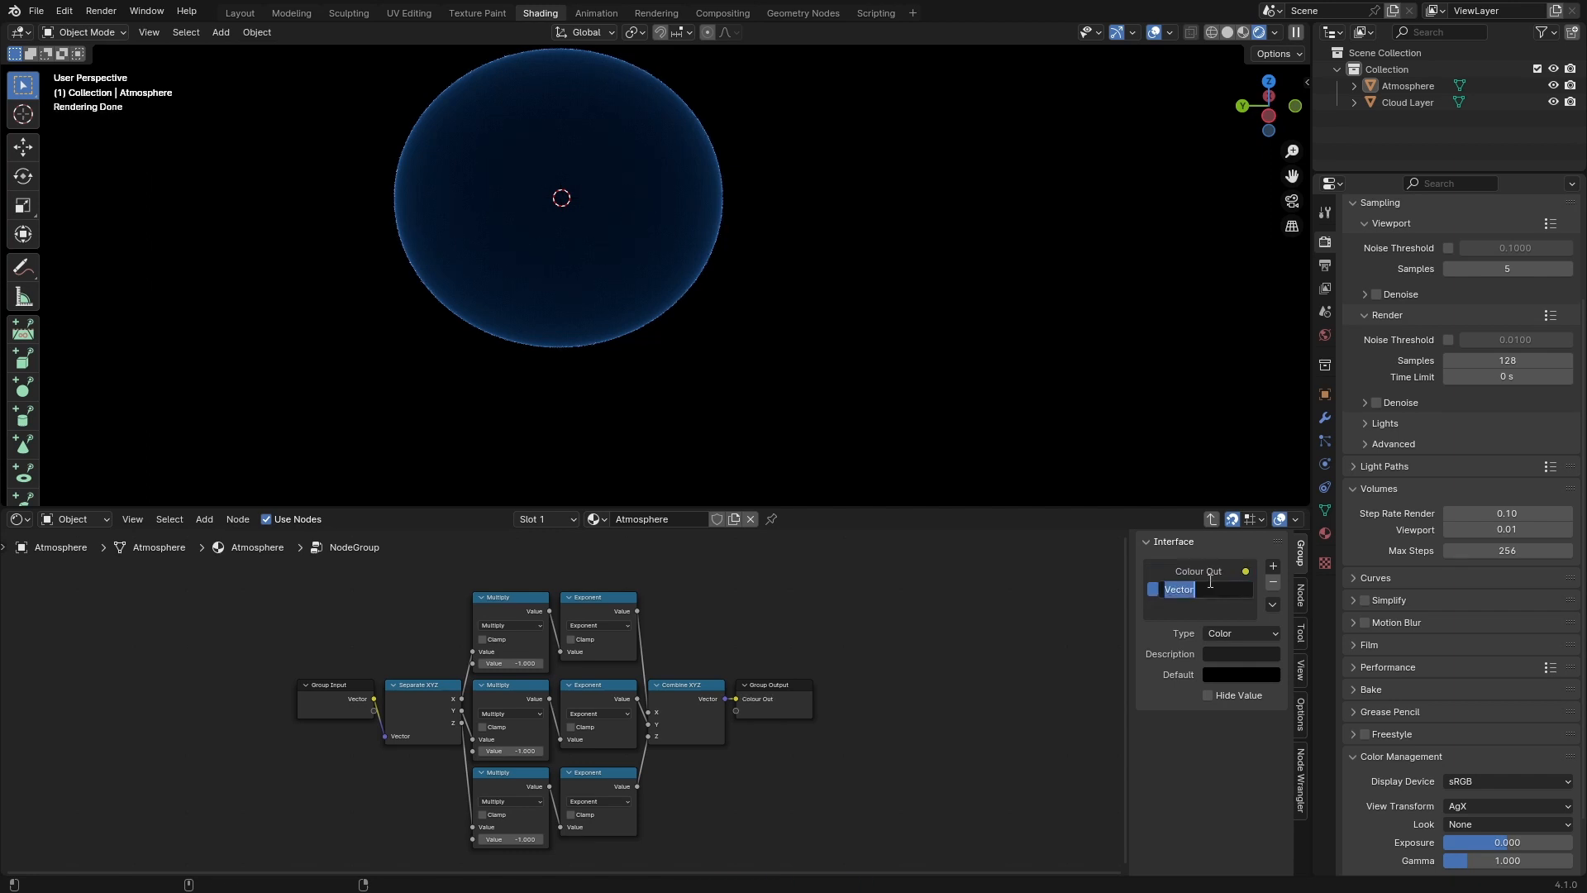
pyautogui.write('Co')
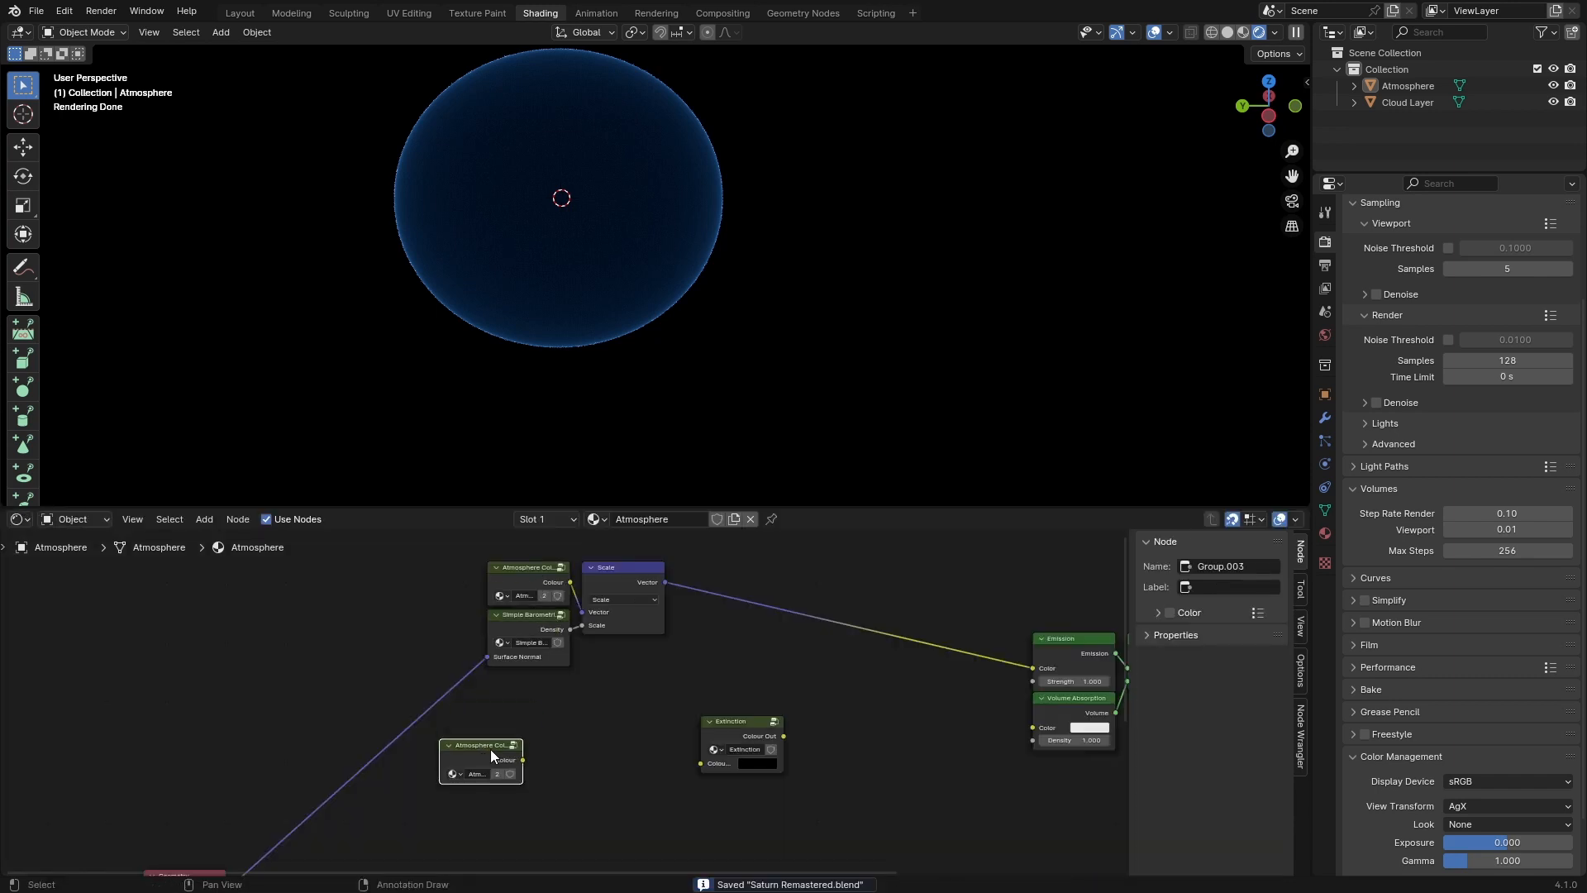
# Step: Scale the Extinction colour by the barometric density in a second Scale node and connect the result to the Volume Absorption colour
pyautogui.scroll(1, 489, 749)
pyautogui.moveTo(641, 726); pyautogui.dragTo(653, 708, button='middle')
pyautogui.click(653, 707)
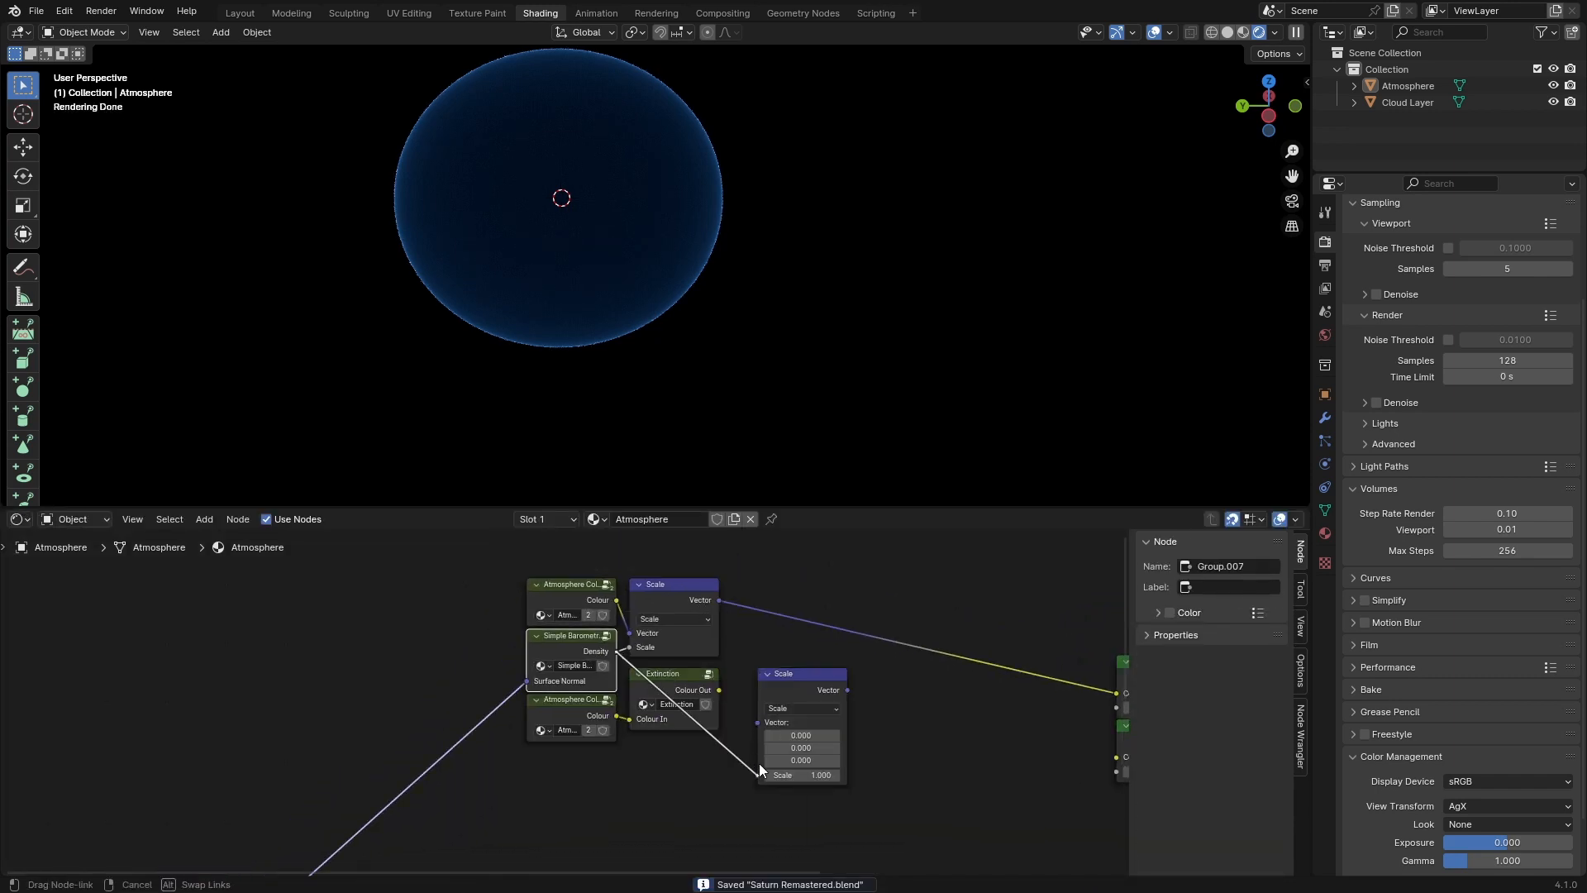
pyautogui.click(761, 721)
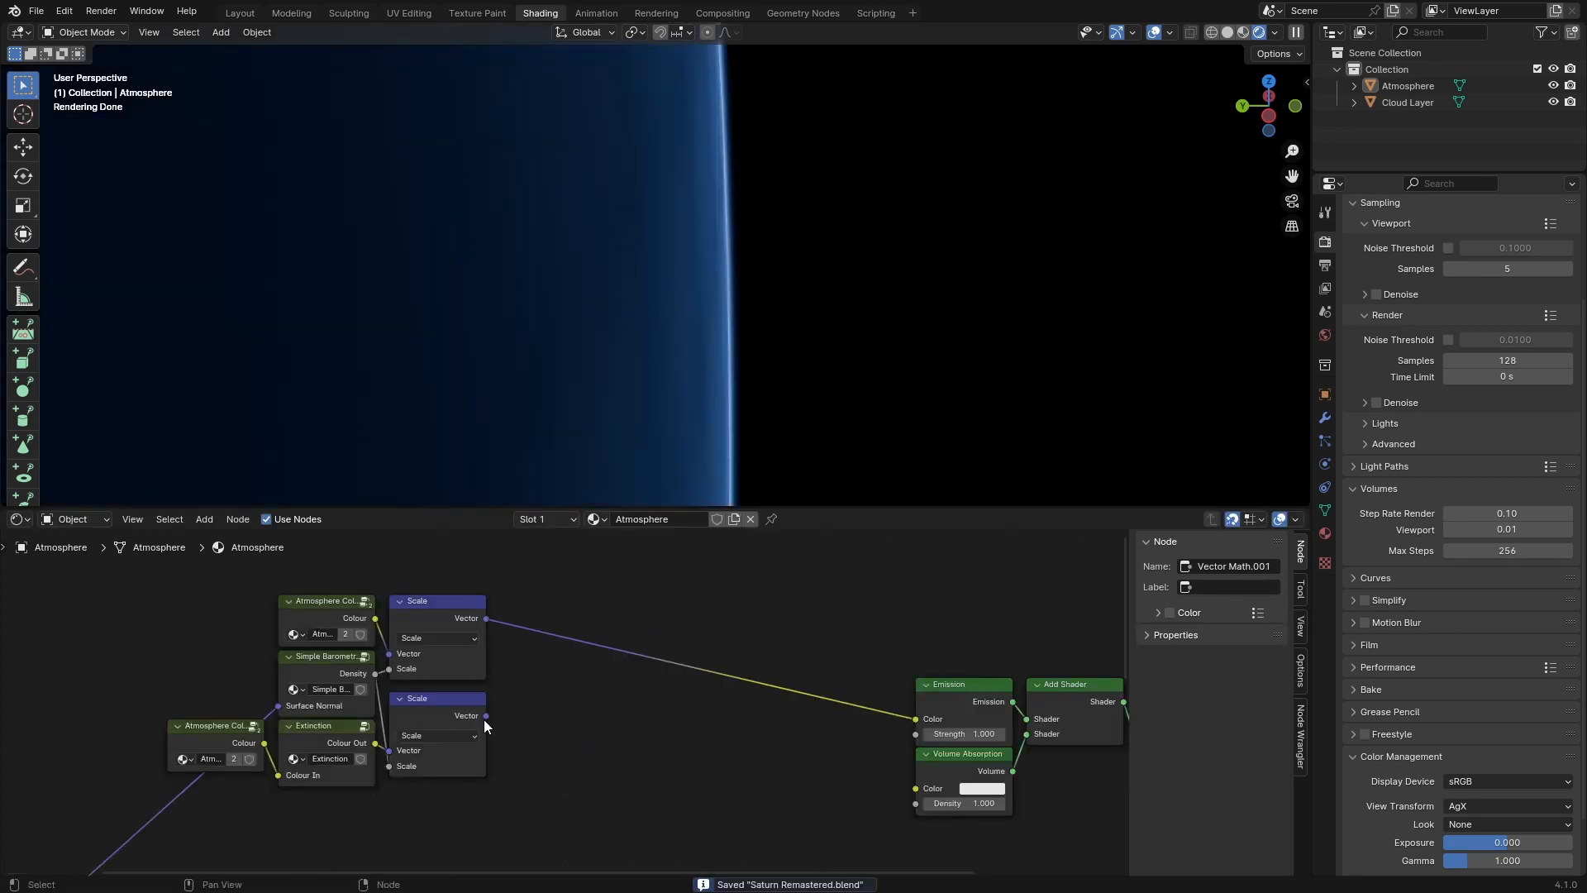
pyautogui.moveTo(486, 716); pyautogui.dragTo(913, 788)
pyautogui.moveTo(712, 782); pyautogui.dragTo(704, 730, button='middle')
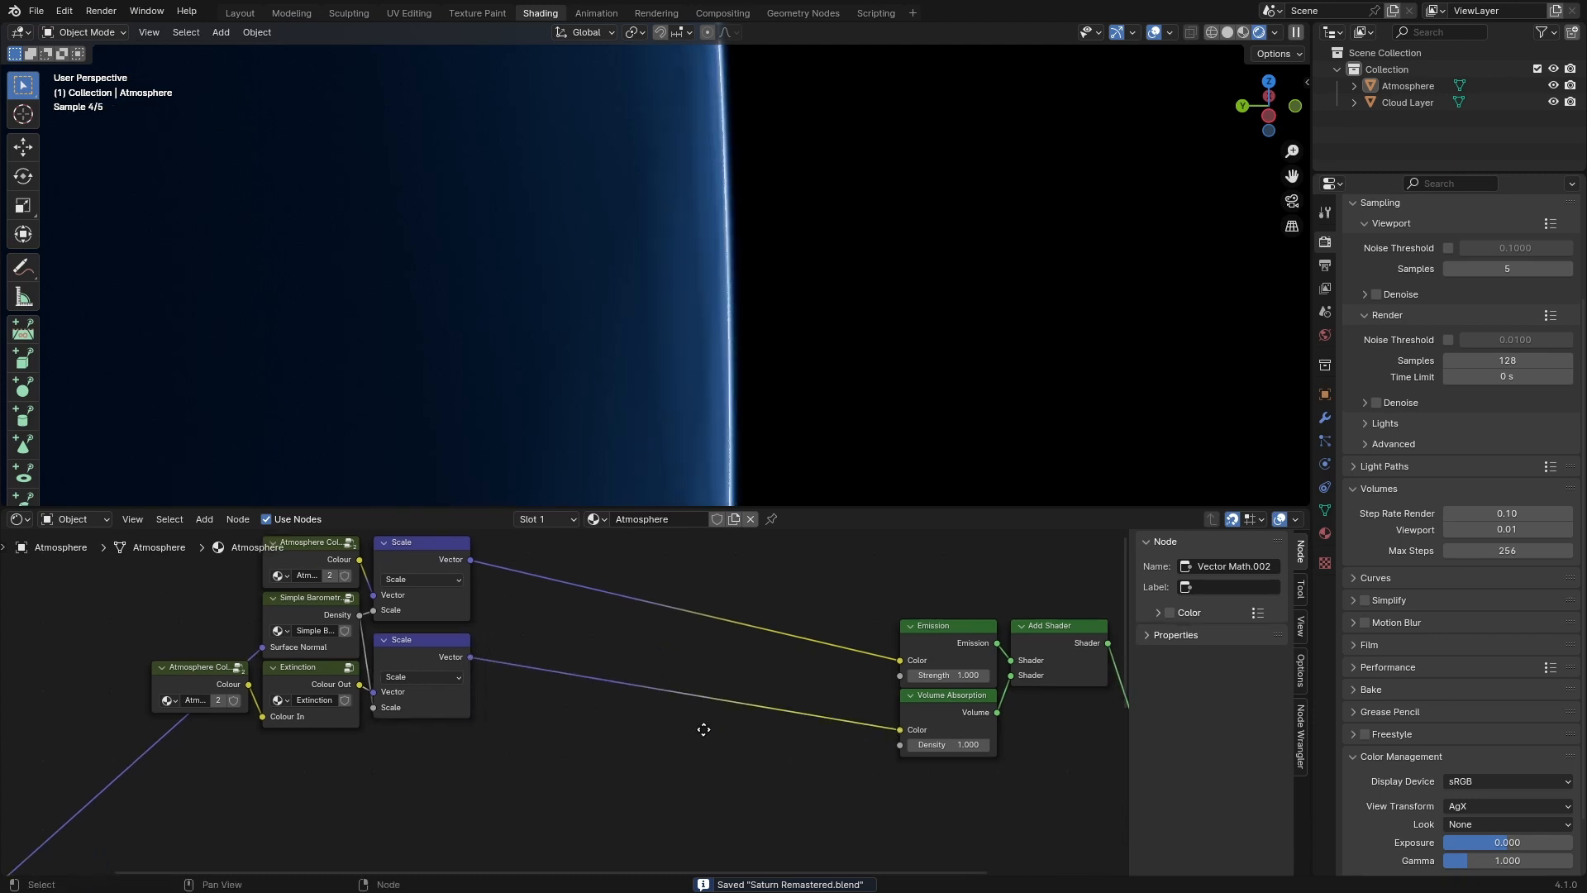
# Step: Insert a Normalize vector math node and a copy of the Extinction group between the lower Scale node and Volume Absorption
pyautogui.scroll(1, 703, 729)
pyautogui.hotkey('shift', 'a')
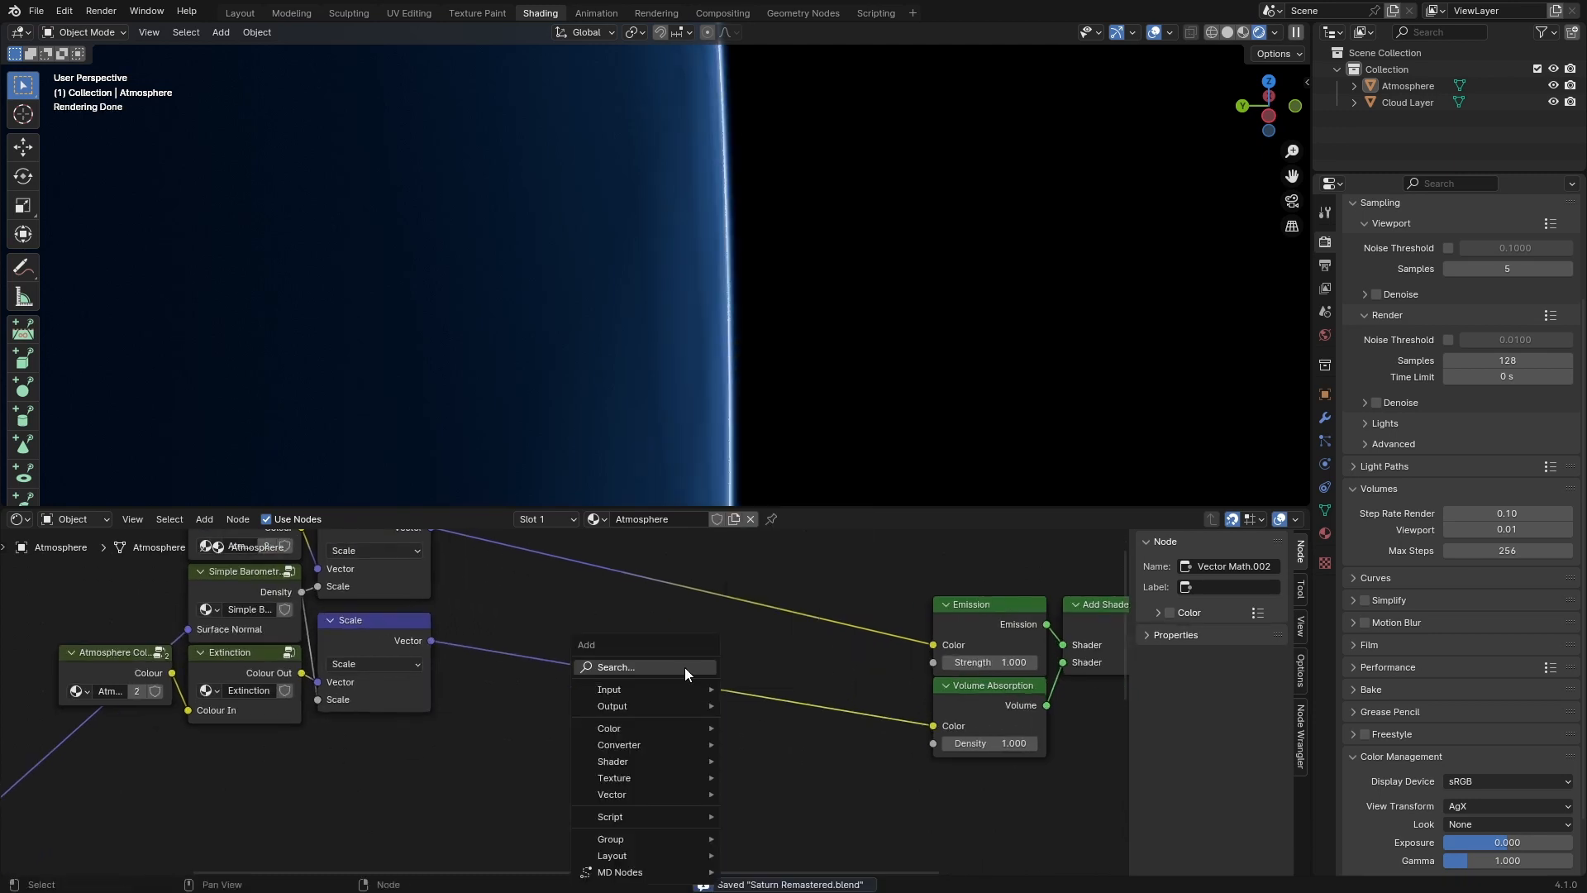
pyautogui.click(670, 791)
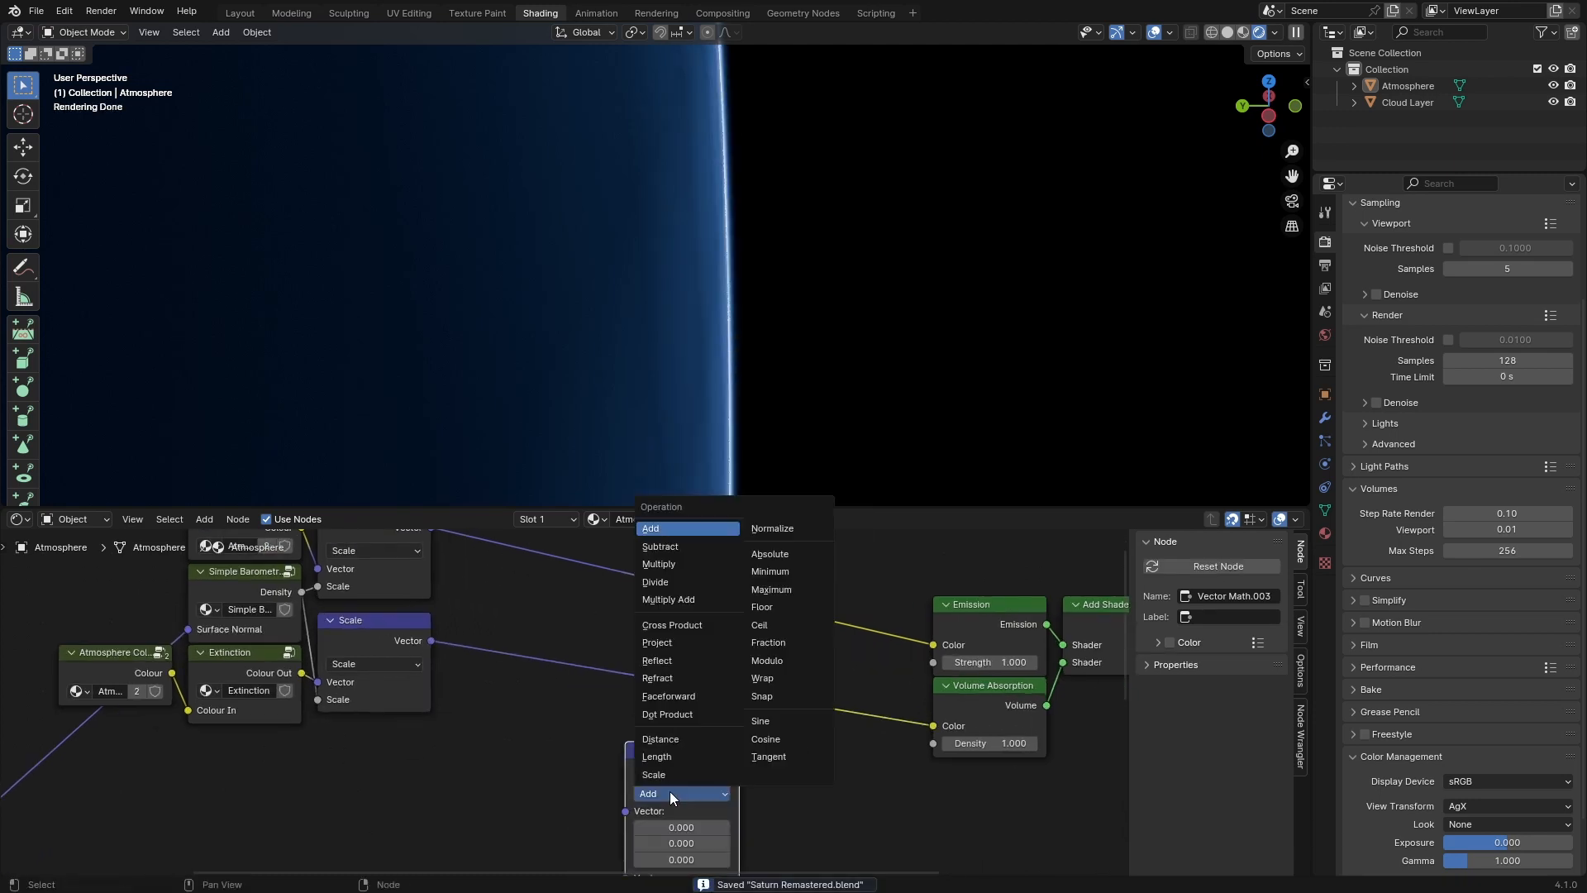
pyautogui.press('n')
pyautogui.moveTo(664, 761); pyautogui.dragTo(620, 694)
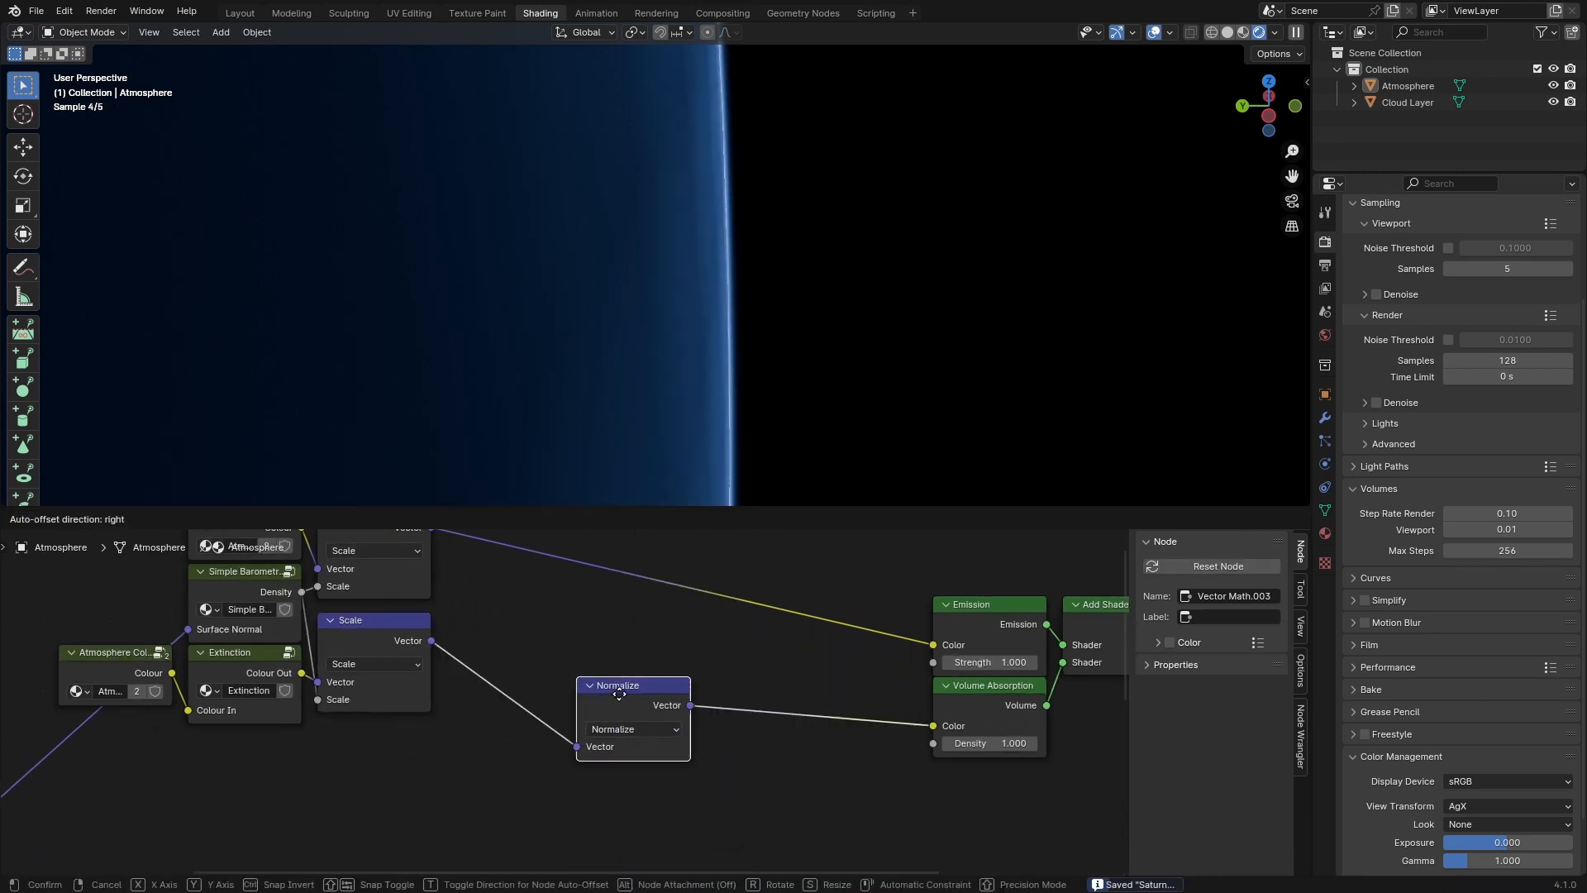
pyautogui.click(619, 694)
pyautogui.click(245, 660)
pyautogui.hotkey('shift', 'd')
pyautogui.click(703, 665)
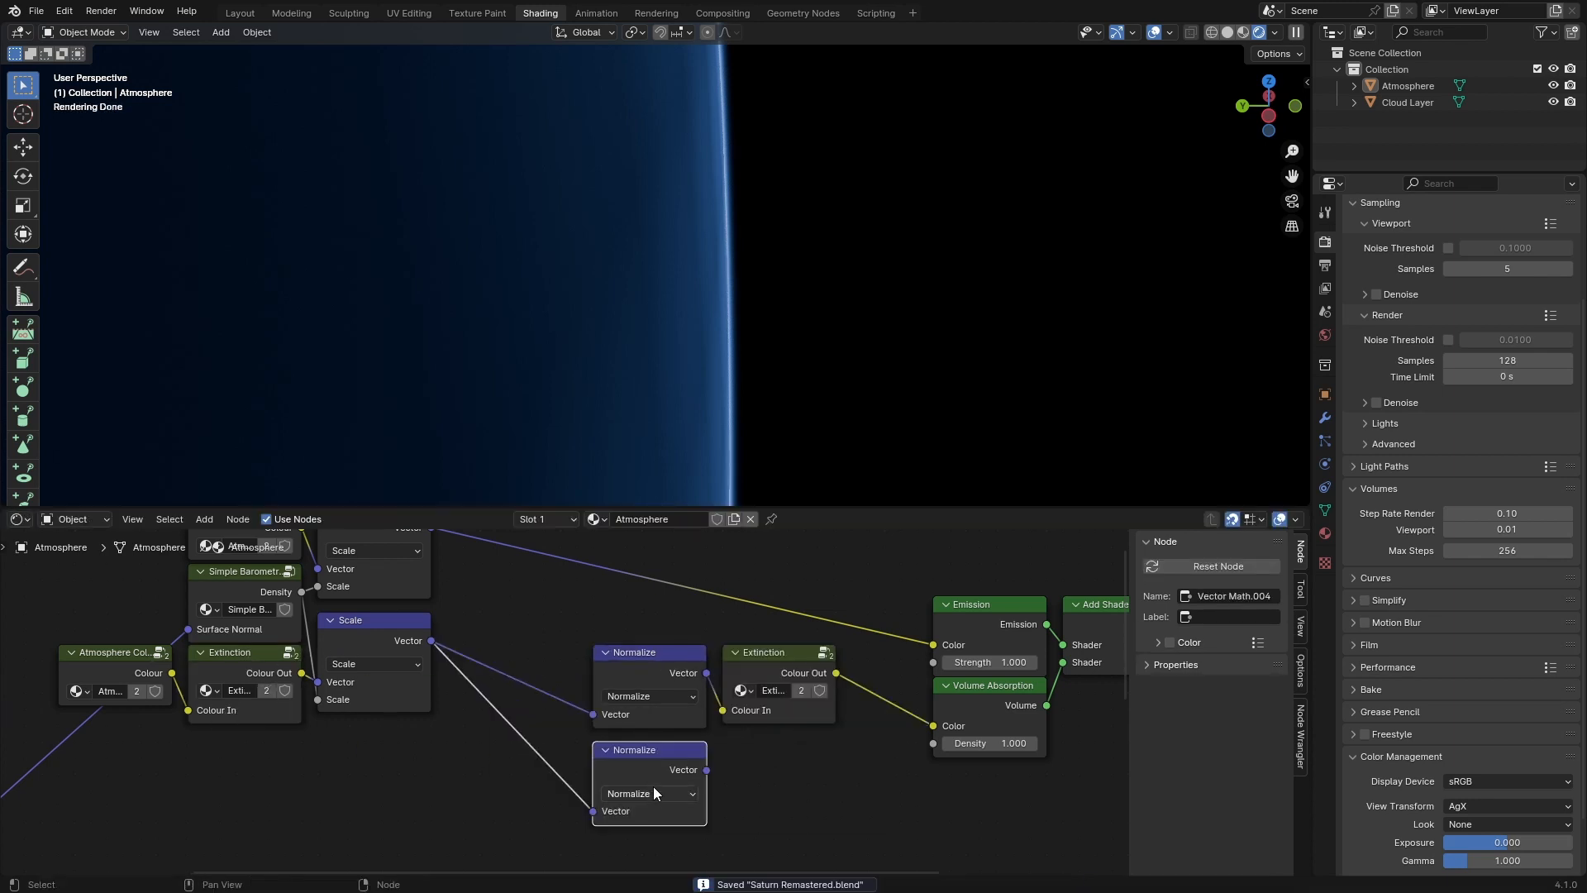
# Step: Set the copied Normalize node to Length, connect its value to the Volume Absorption density, and save
pyautogui.click(653, 792)
pyautogui.click(638, 756)
pyautogui.moveTo(707, 770); pyautogui.dragTo(938, 745)
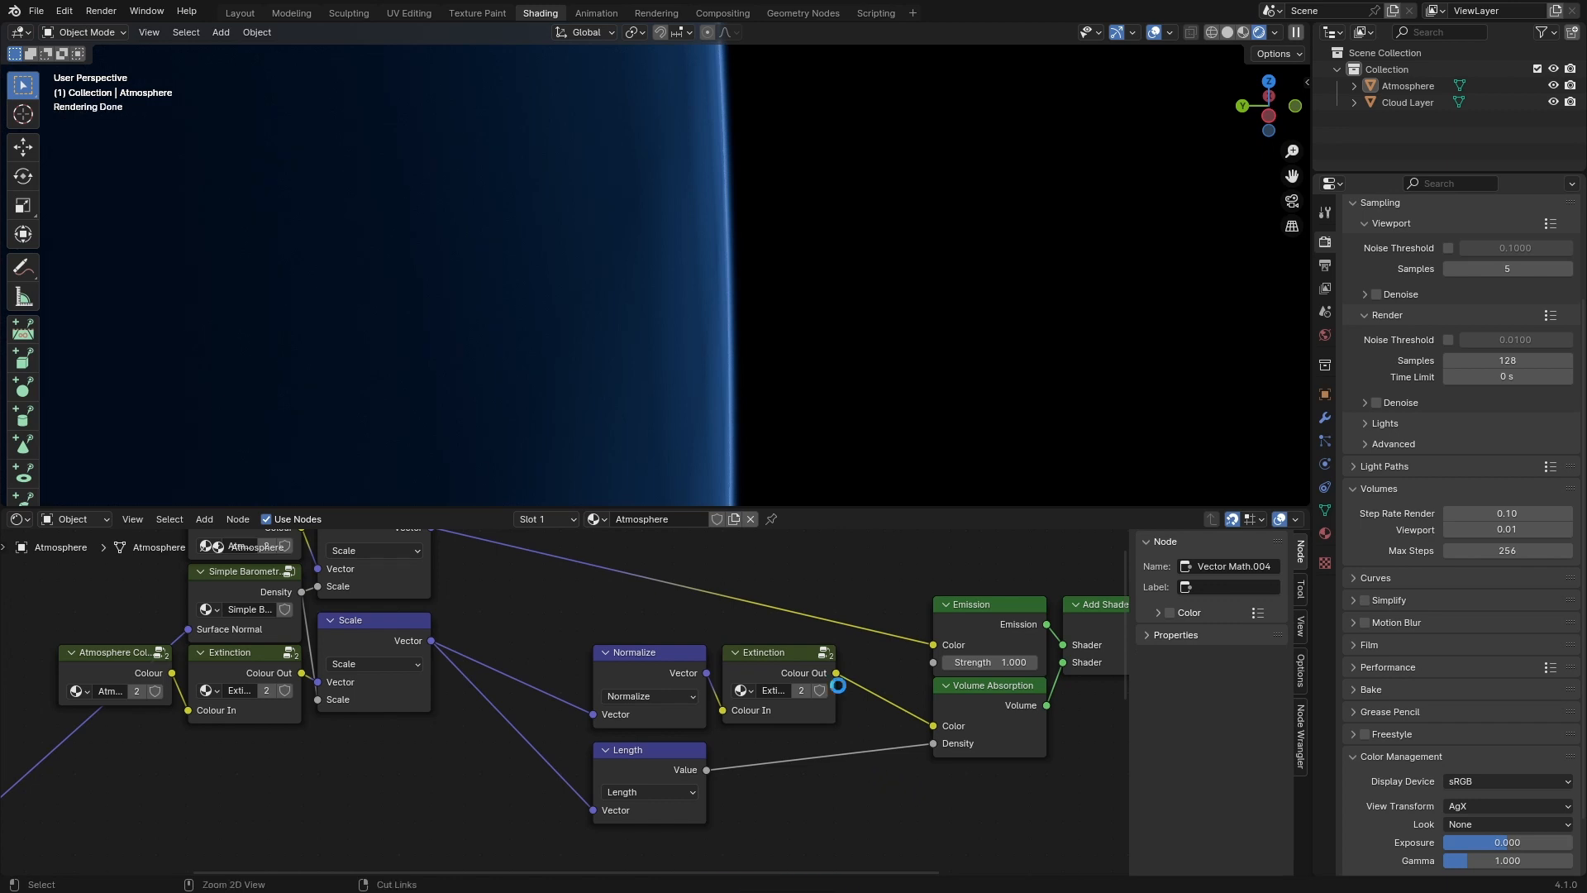
pyautogui.hotkey('ctrl', 's')
# Step: Group the atmosphere colour, barometric density, Extinction and Scale nodes and name the group Rayleigh
pyautogui.moveTo(463, 549); pyautogui.dragTo(778, 736)
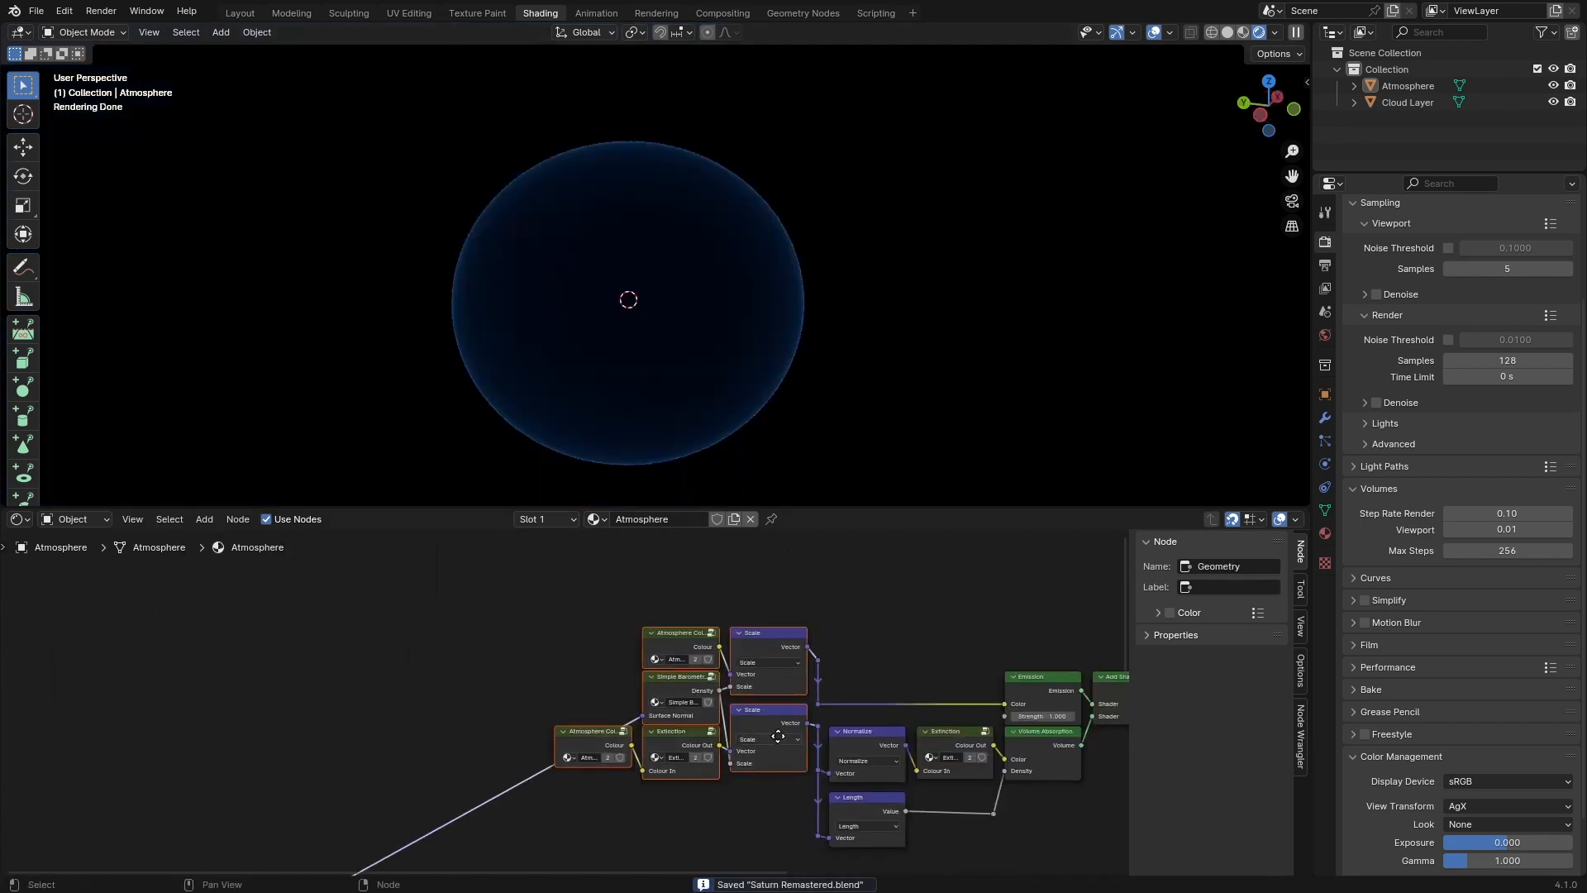
pyautogui.scroll(-1, 668, 717)
pyautogui.hotkey('ctrl', 'g')
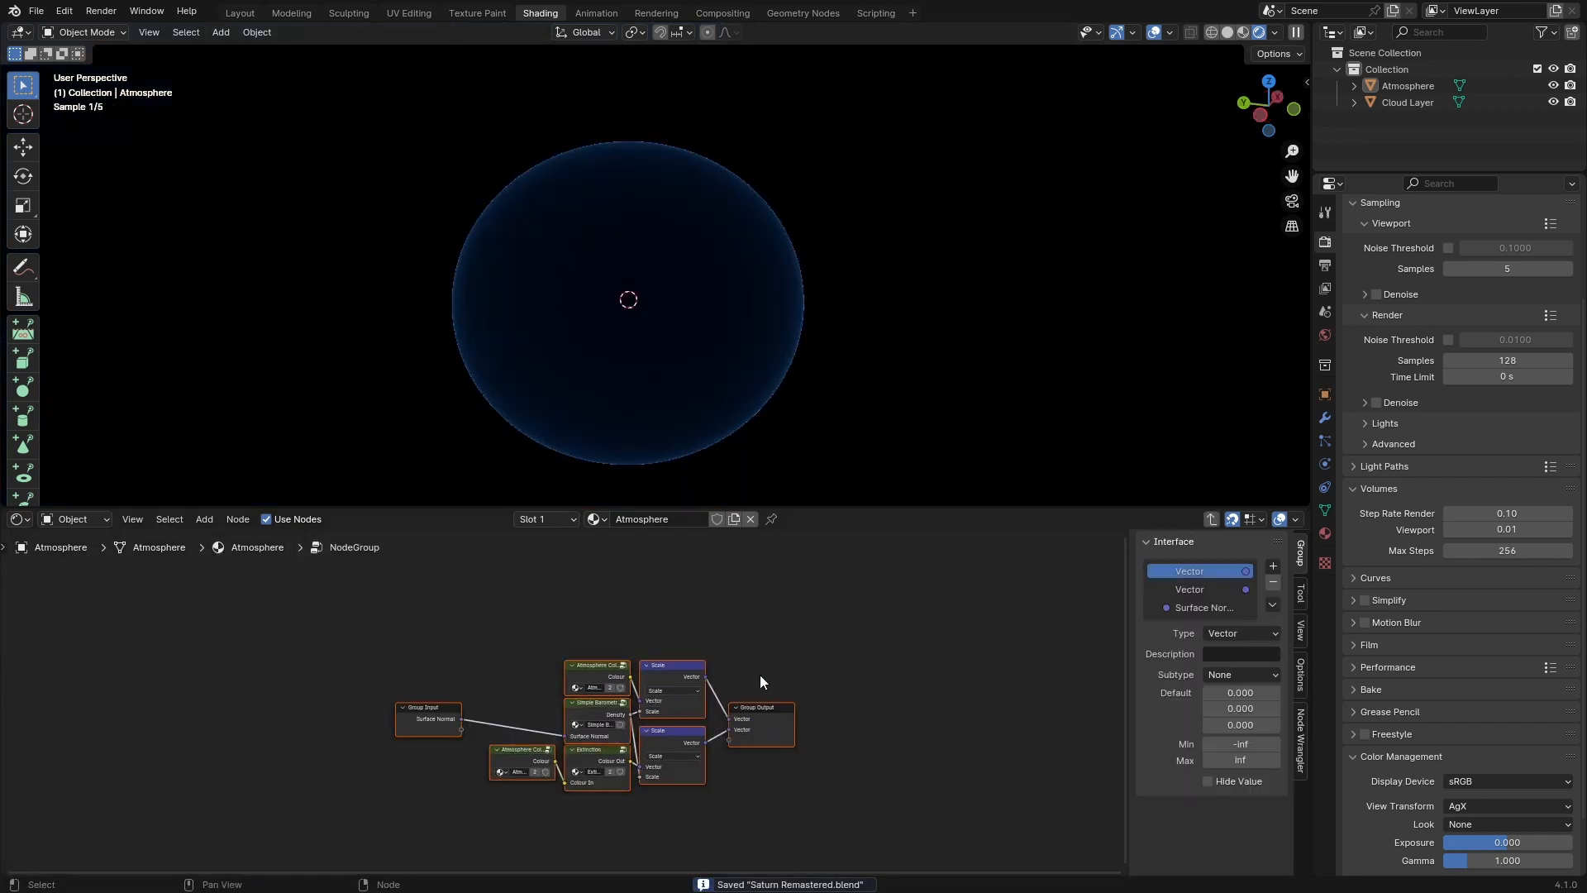
pyautogui.press('Tab')
pyautogui.doubleClick(770, 692)
pyautogui.write('Rayle')
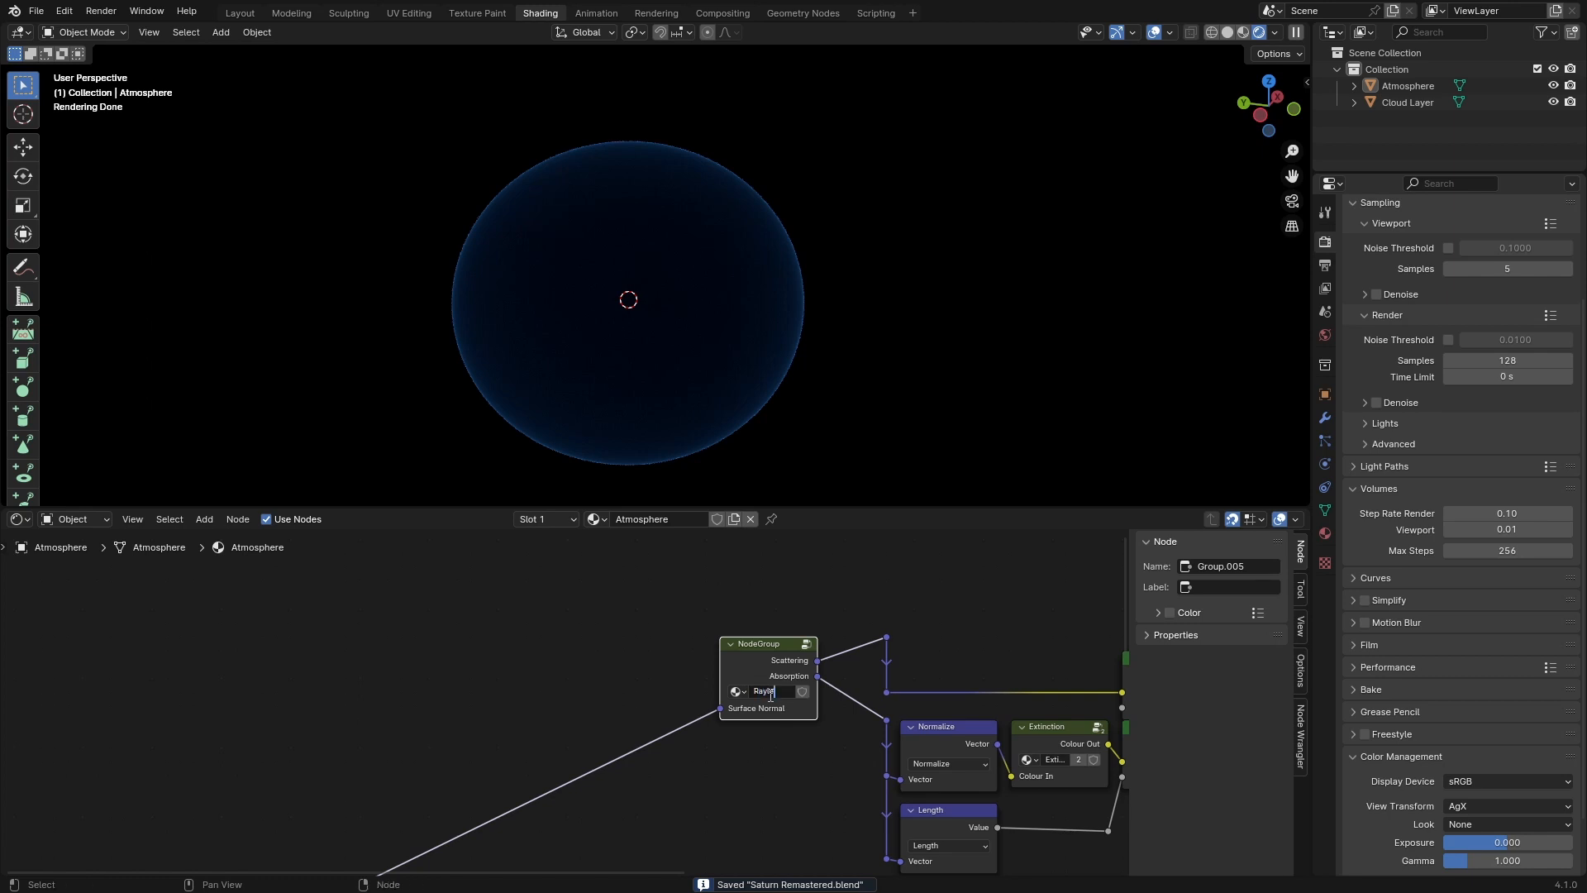
pyautogui.write('igh S')
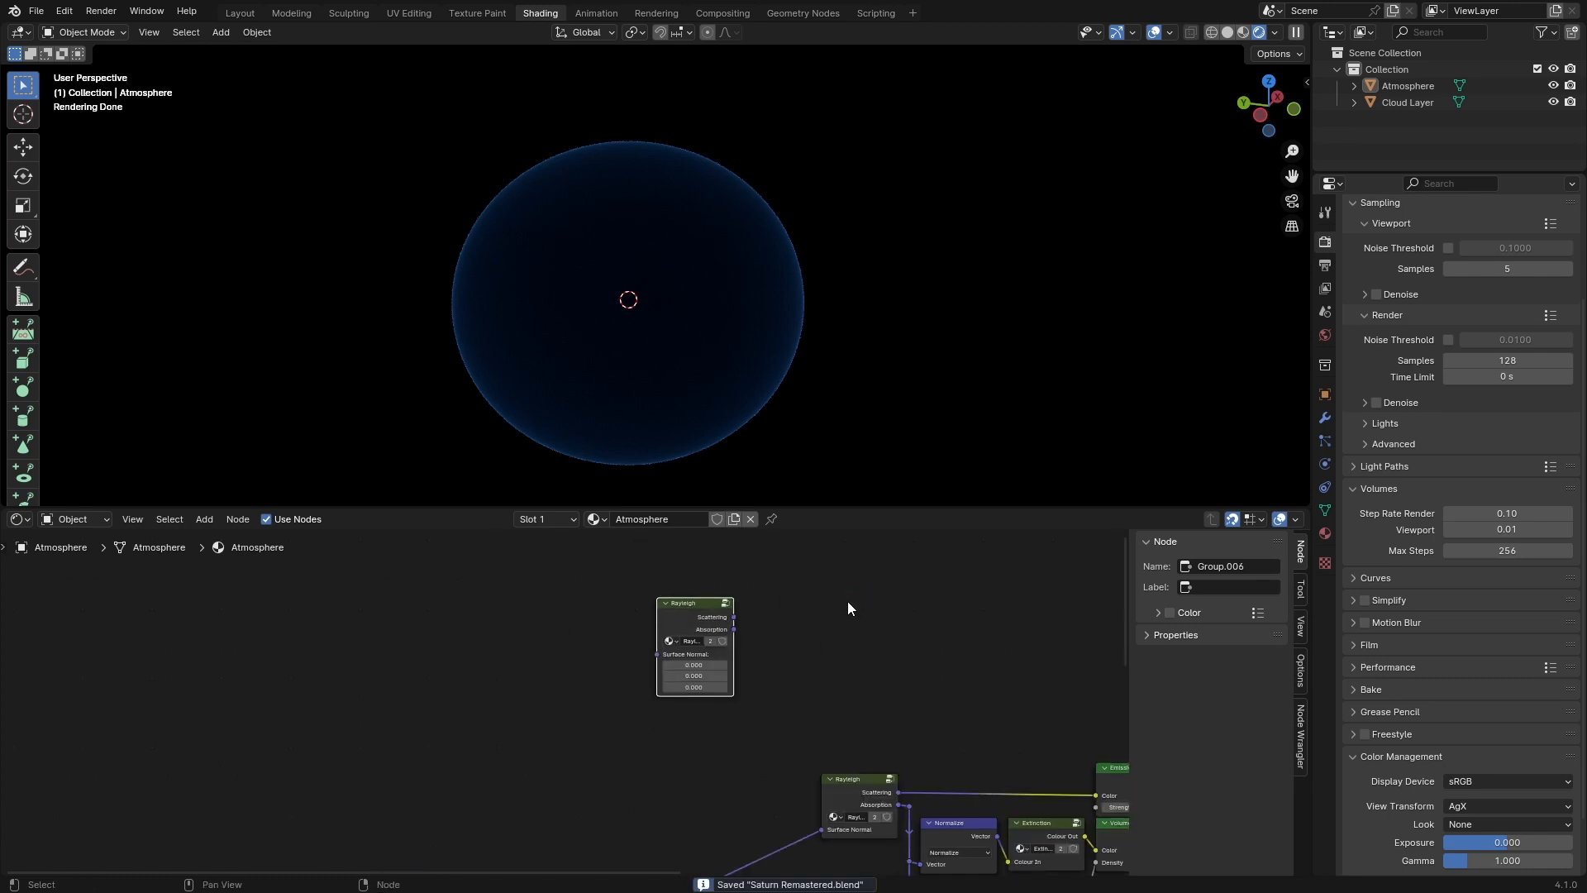
# Step: Add a Vector Math node inside the new group and connect the Group Input to it to create a vector socket
pyautogui.press('Tab')
pyautogui.moveTo(503, 724); pyautogui.dragTo(351, 720)
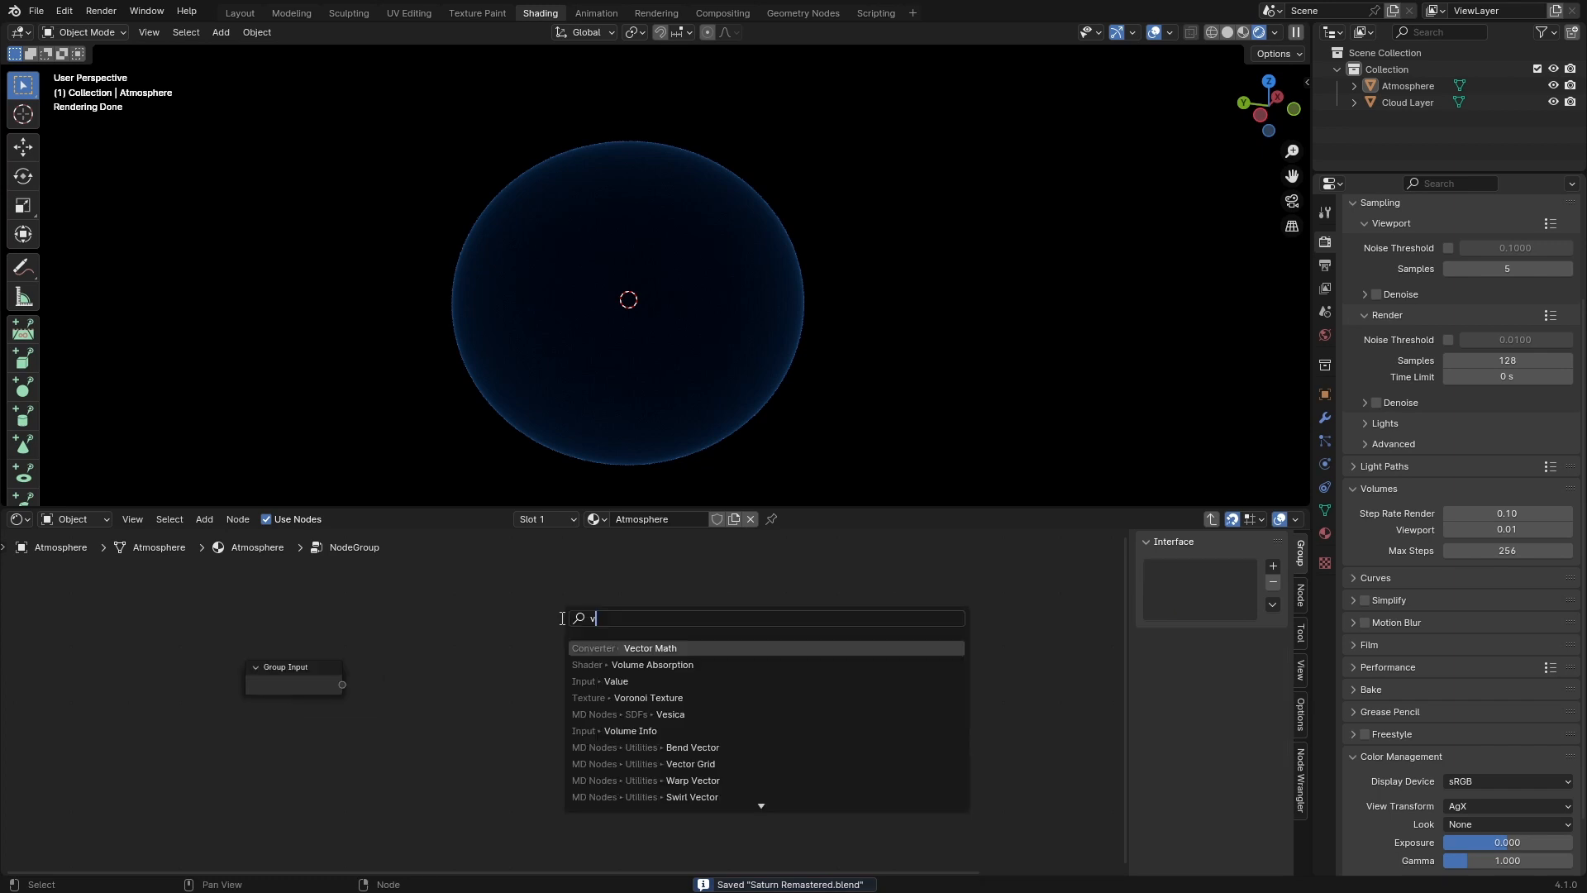
pyautogui.click(579, 642)
pyautogui.click(565, 626)
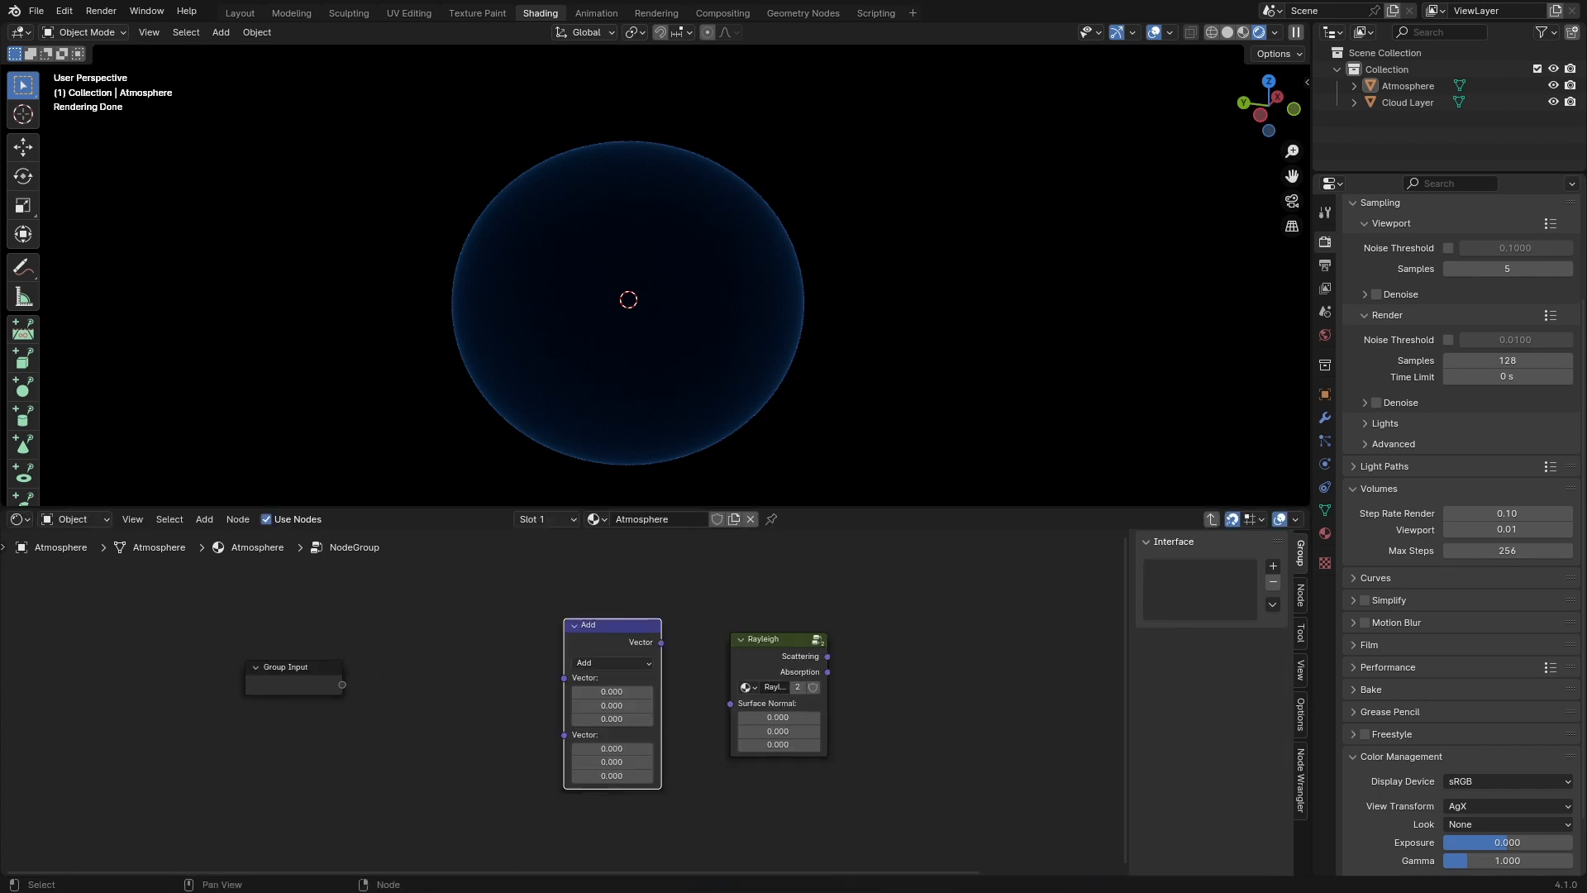
pyautogui.moveTo(393, 680); pyautogui.dragTo(564, 678)
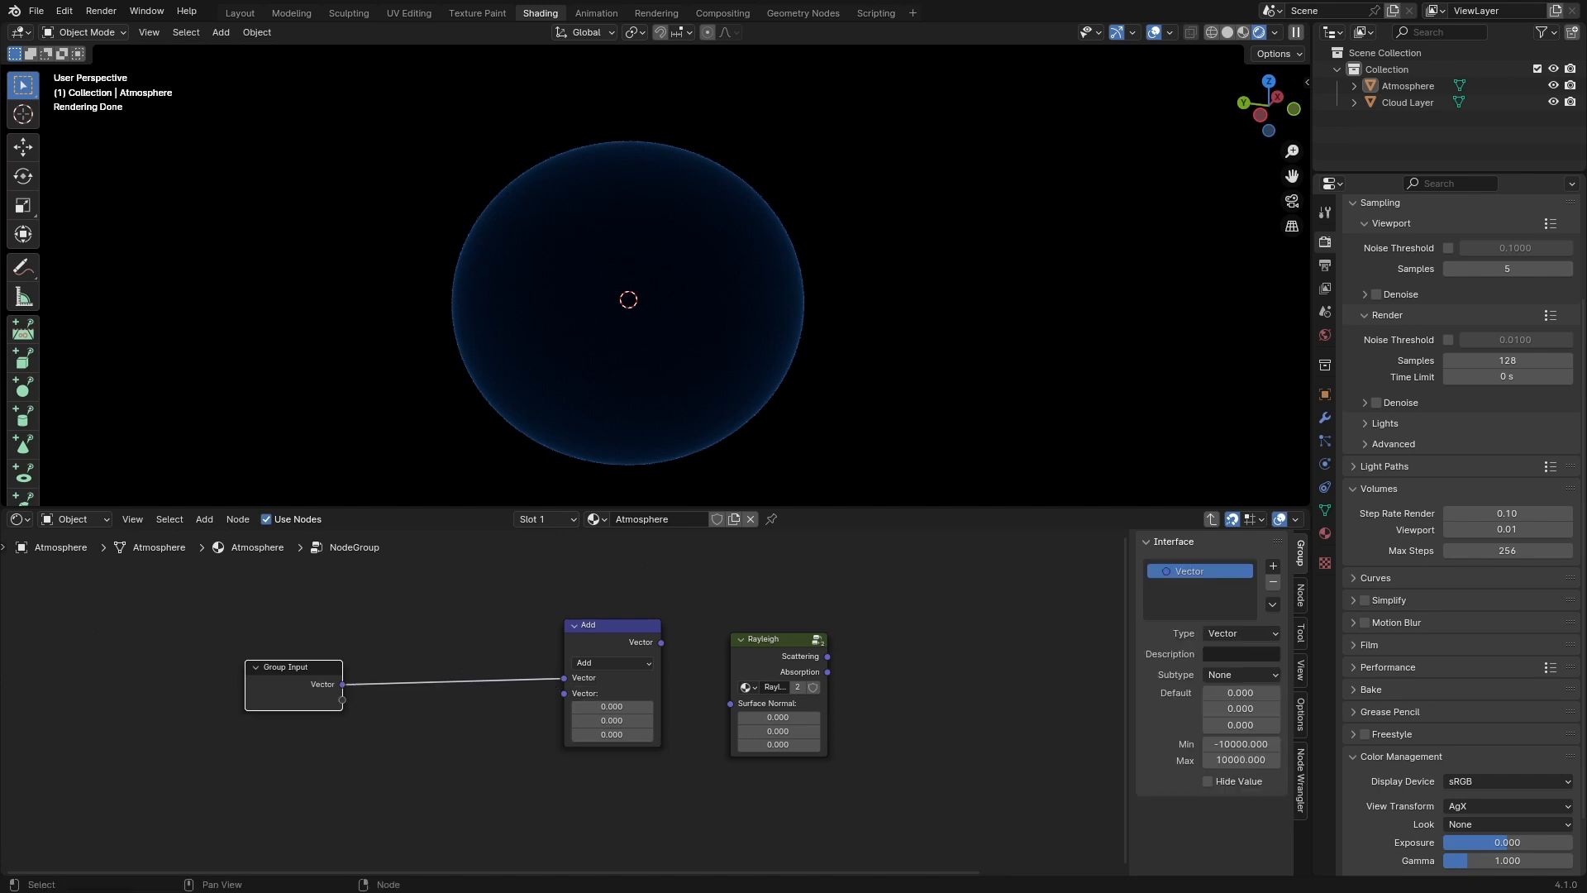
# Step: Extend the Group Input and Group Output to three vector sockets each
pyautogui.moveTo(342, 700); pyautogui.dragTo(1022, 736)
pyautogui.scroll(-2, 511, 716)
pyautogui.moveTo(628, 660); pyautogui.dragTo(1011, 763)
pyautogui.moveTo(1010, 764); pyautogui.dragTo(1022, 760)
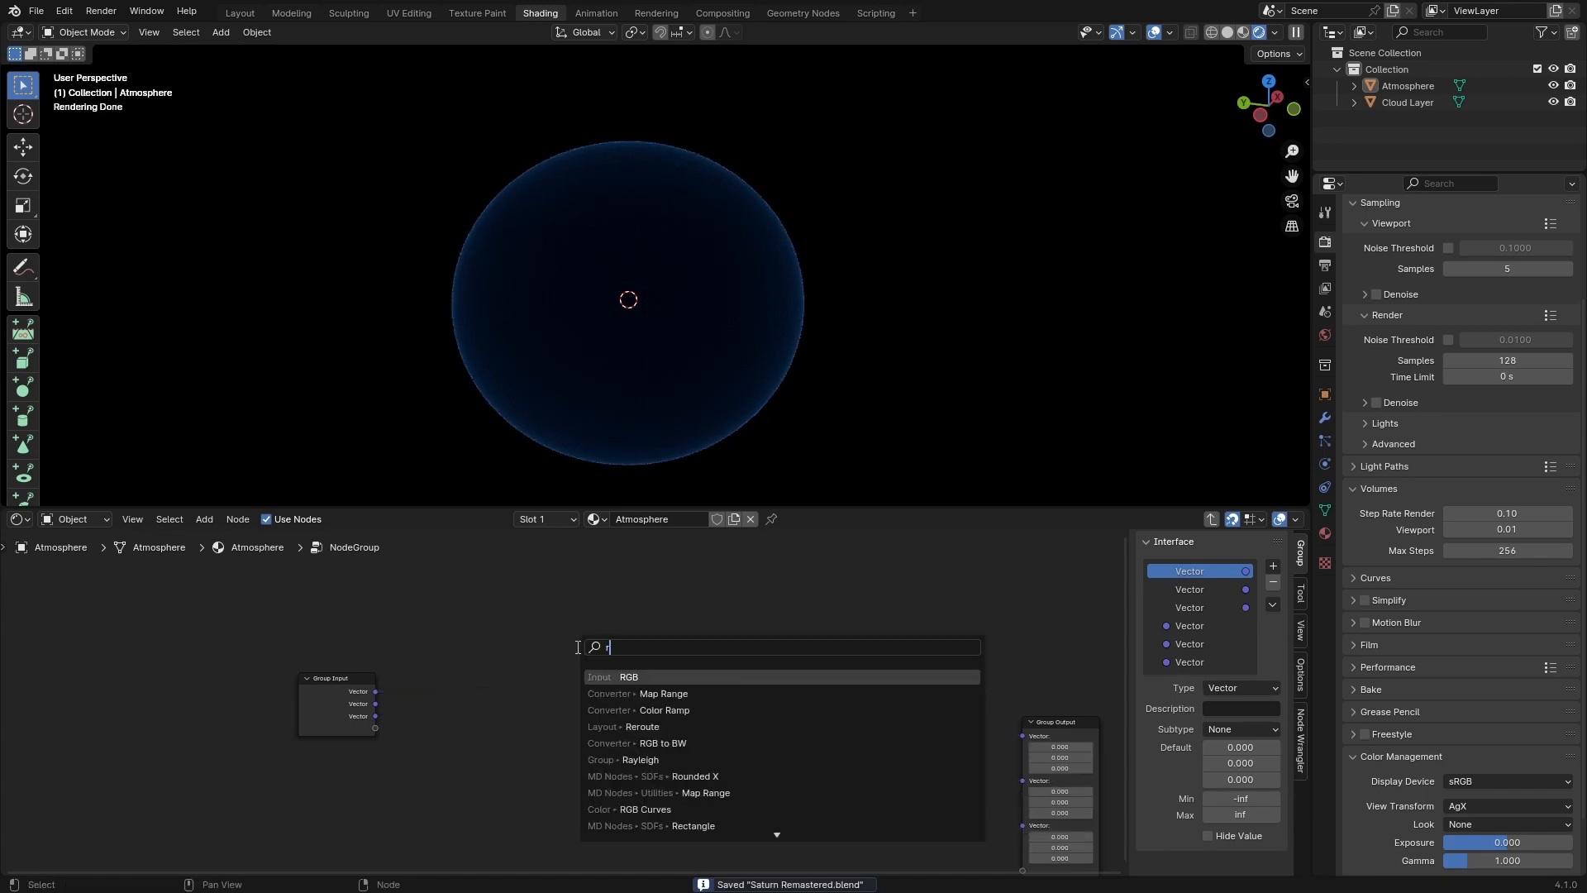
# Step: Use a temporary RGB node to create a colour socket on the Group Output, link the Group Input to it, and save
pyautogui.press('Return')
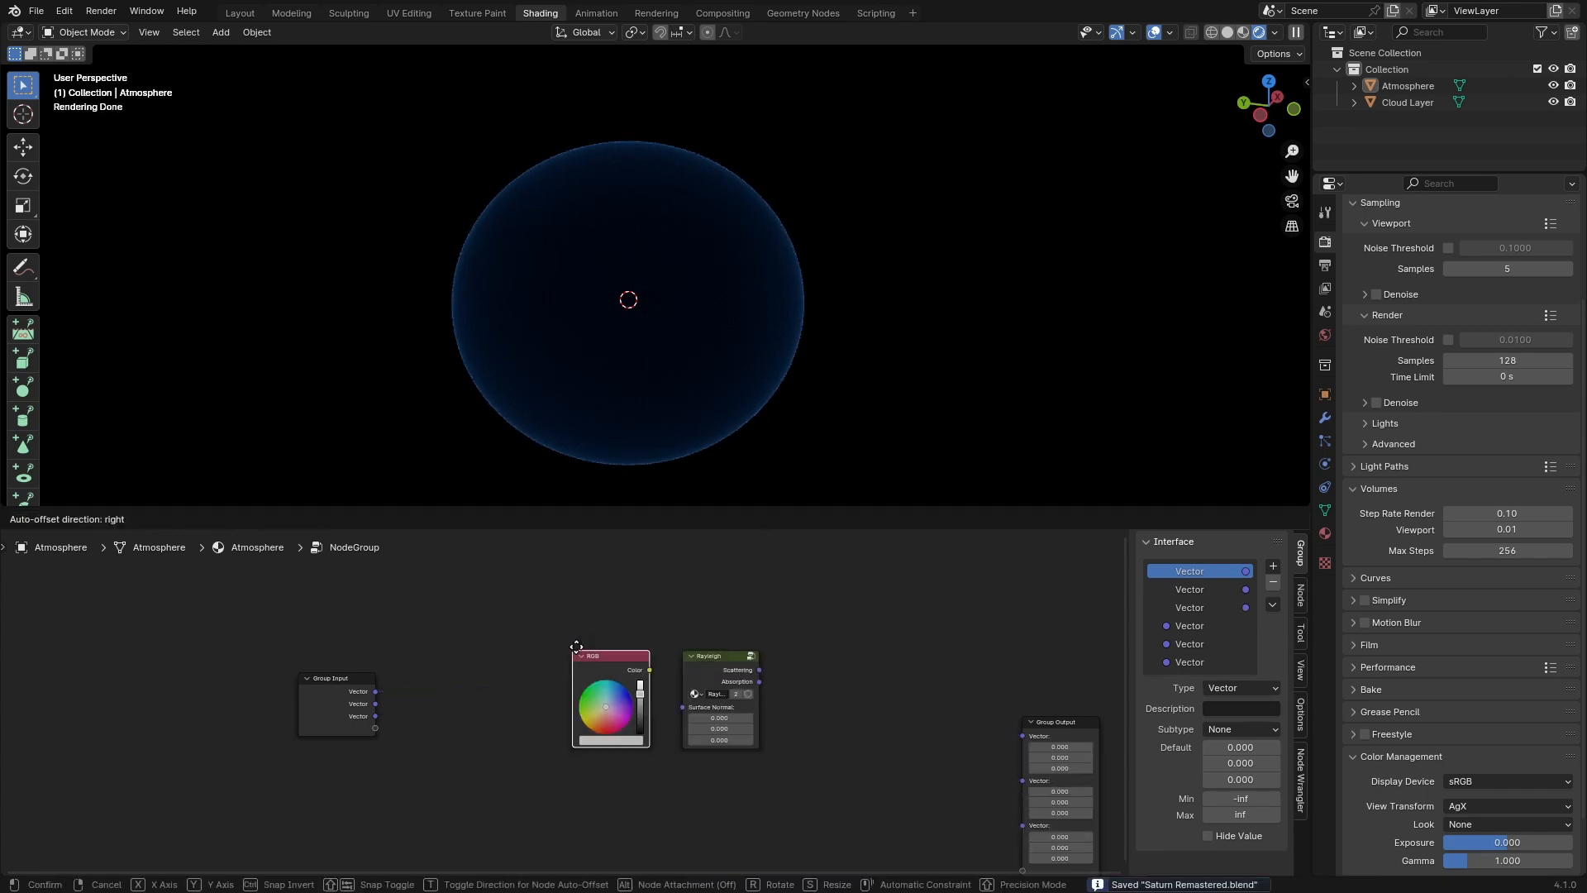
pyautogui.click(615, 658)
pyautogui.moveTo(650, 669); pyautogui.dragTo(1026, 822)
pyautogui.moveTo(375, 663); pyautogui.dragTo(1023, 807)
pyautogui.press('x')
pyautogui.hotkey('ctrl', 's')
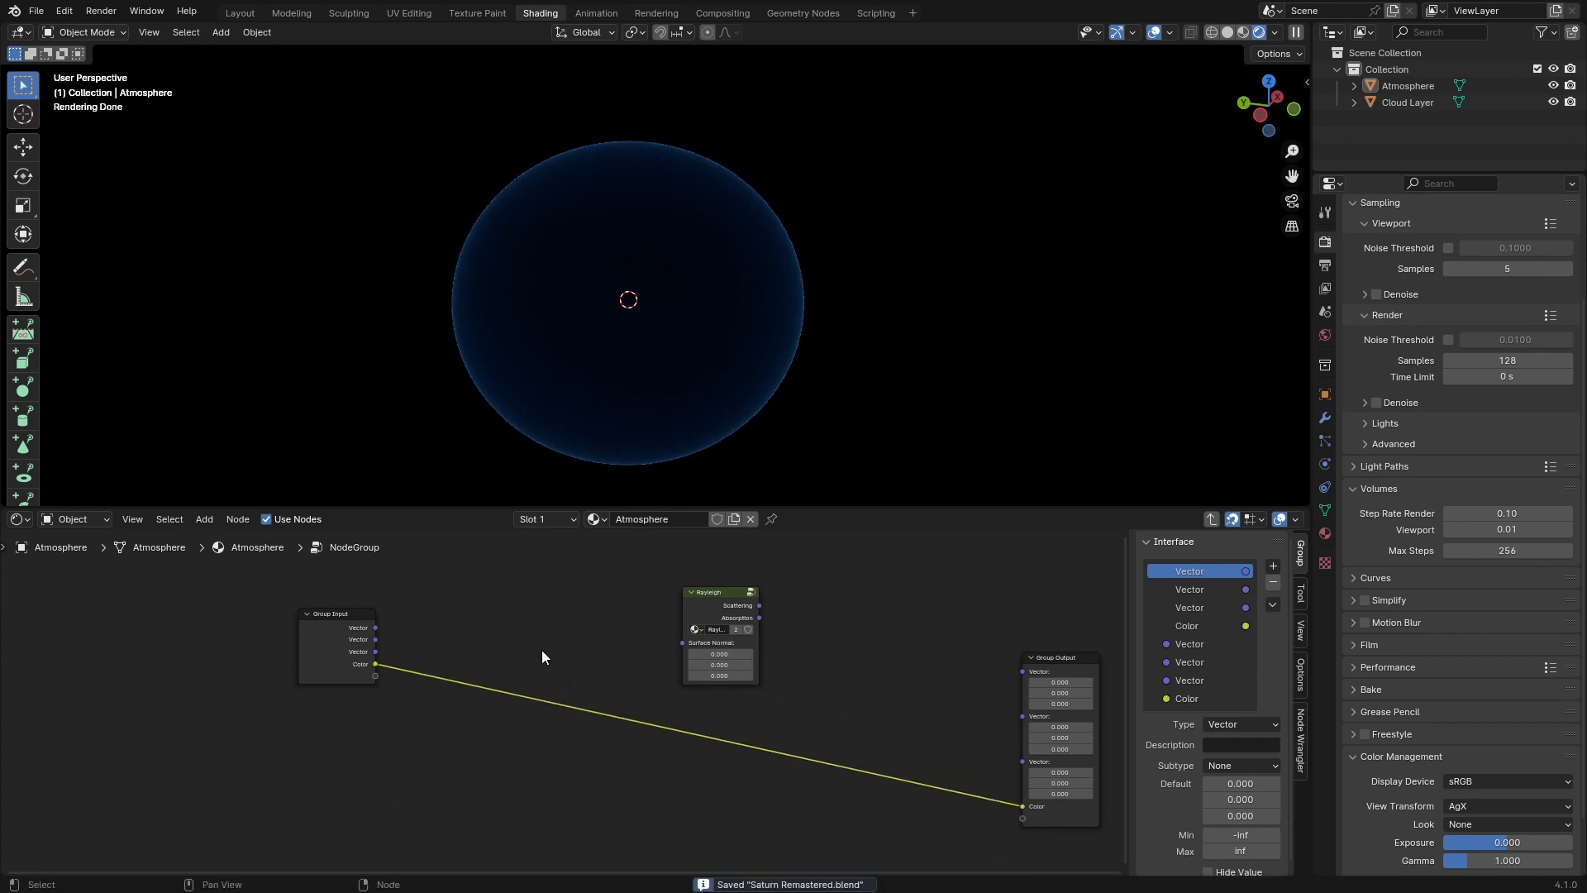
# Step: Add a Value node and use it to create value sockets on the Group Output and Group Input
pyautogui.hotkey('shift', 'a')
pyautogui.click(582, 602)
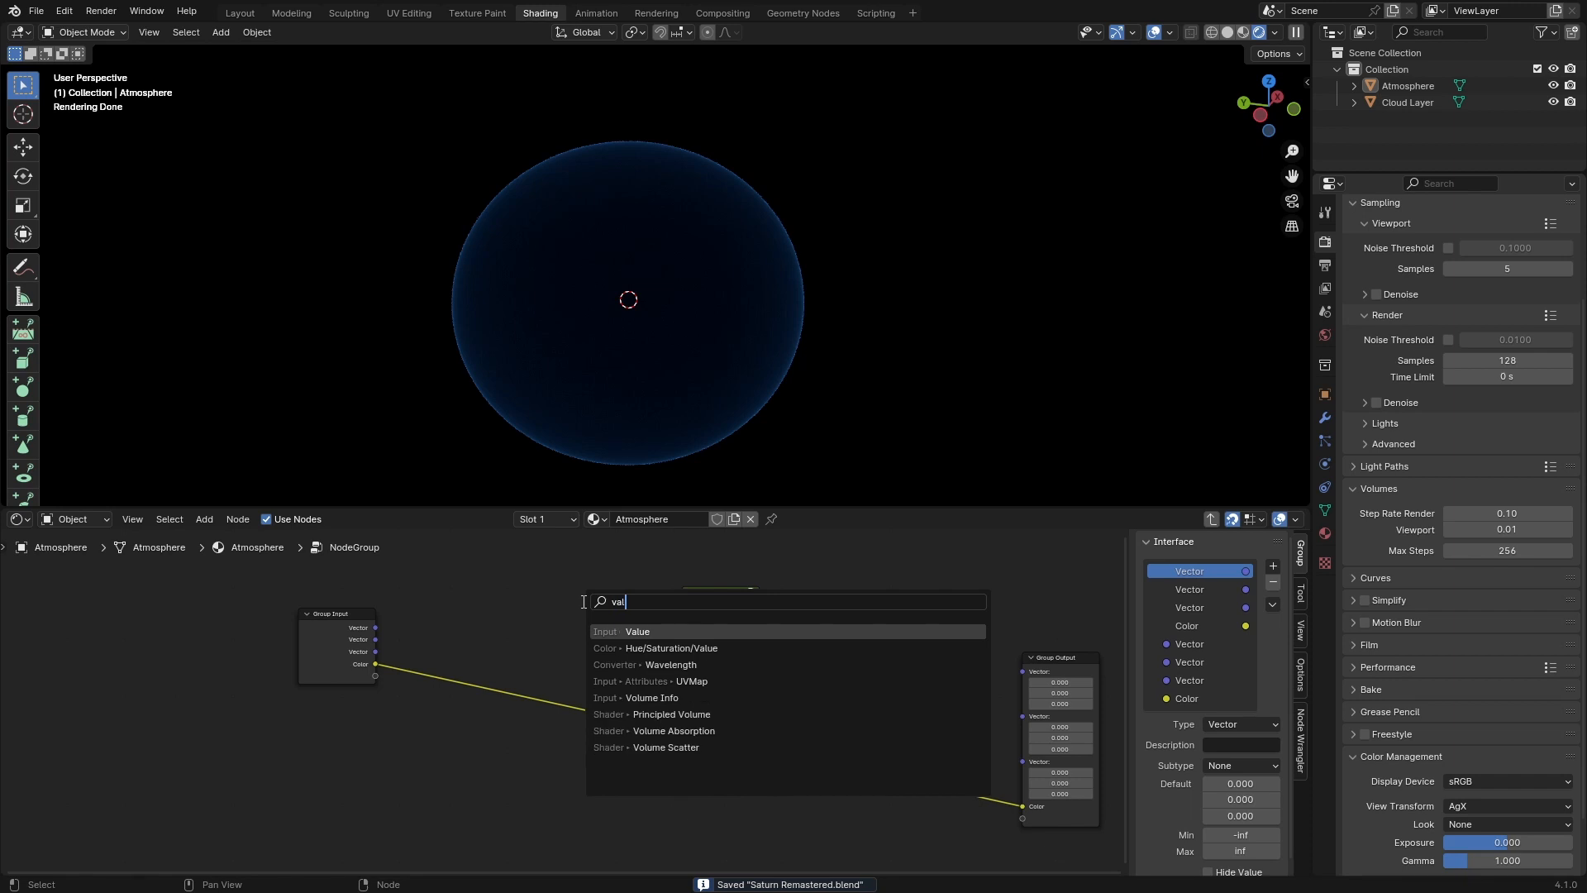
pyautogui.press('Return')
pyautogui.click(411, 754)
pyautogui.moveTo(484, 770); pyautogui.dragTo(1023, 818)
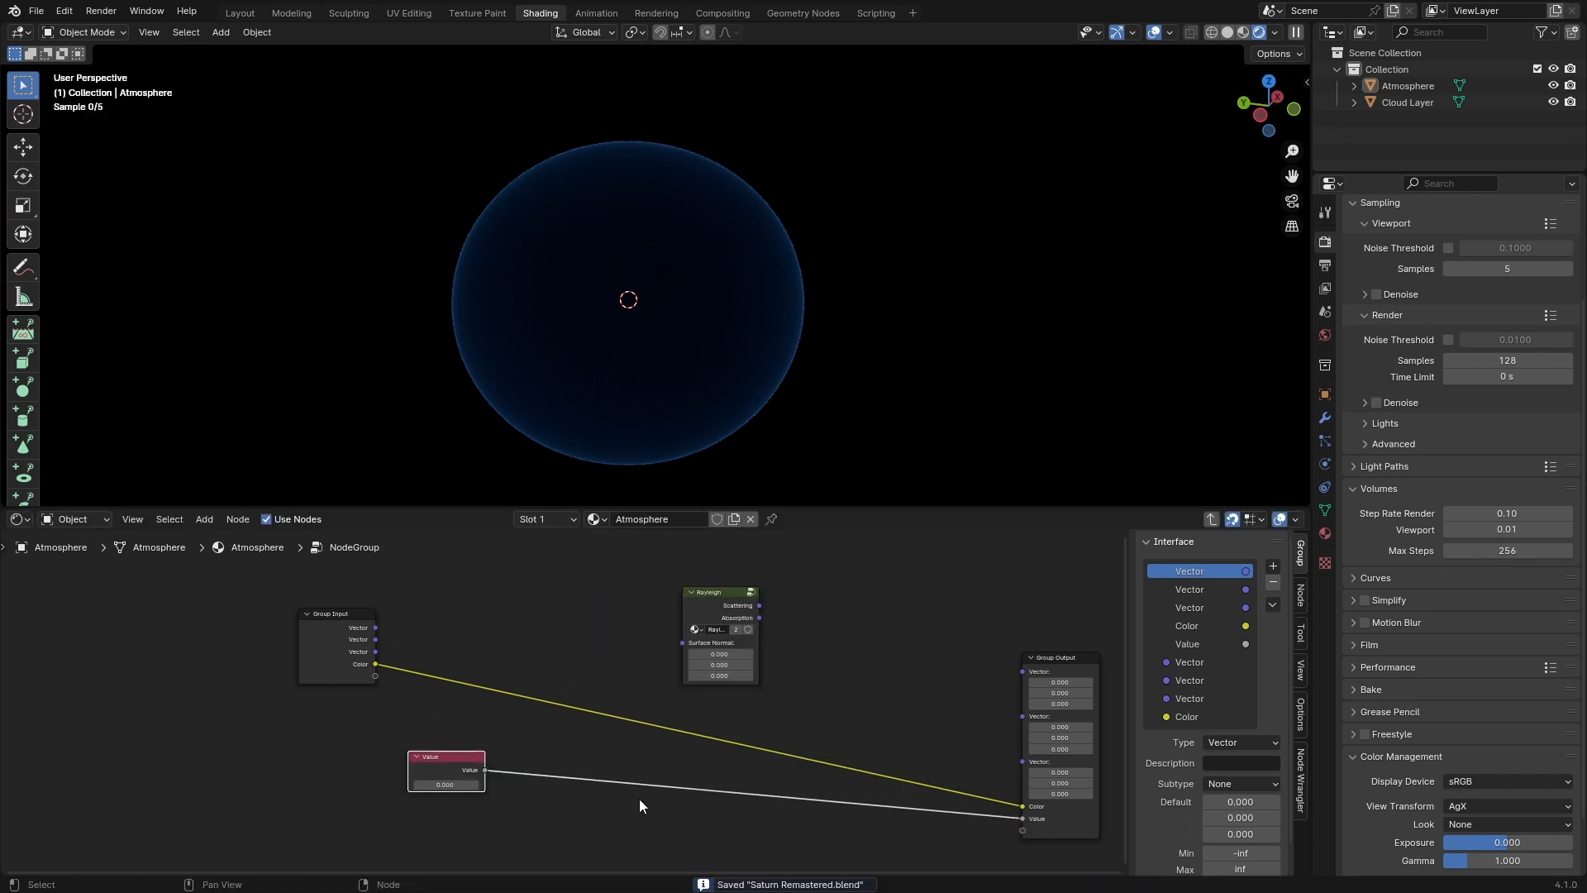
pyautogui.moveTo(486, 778); pyautogui.dragTo(467, 706, button='middle')
pyautogui.moveTo(467, 698); pyautogui.dragTo(1004, 769)
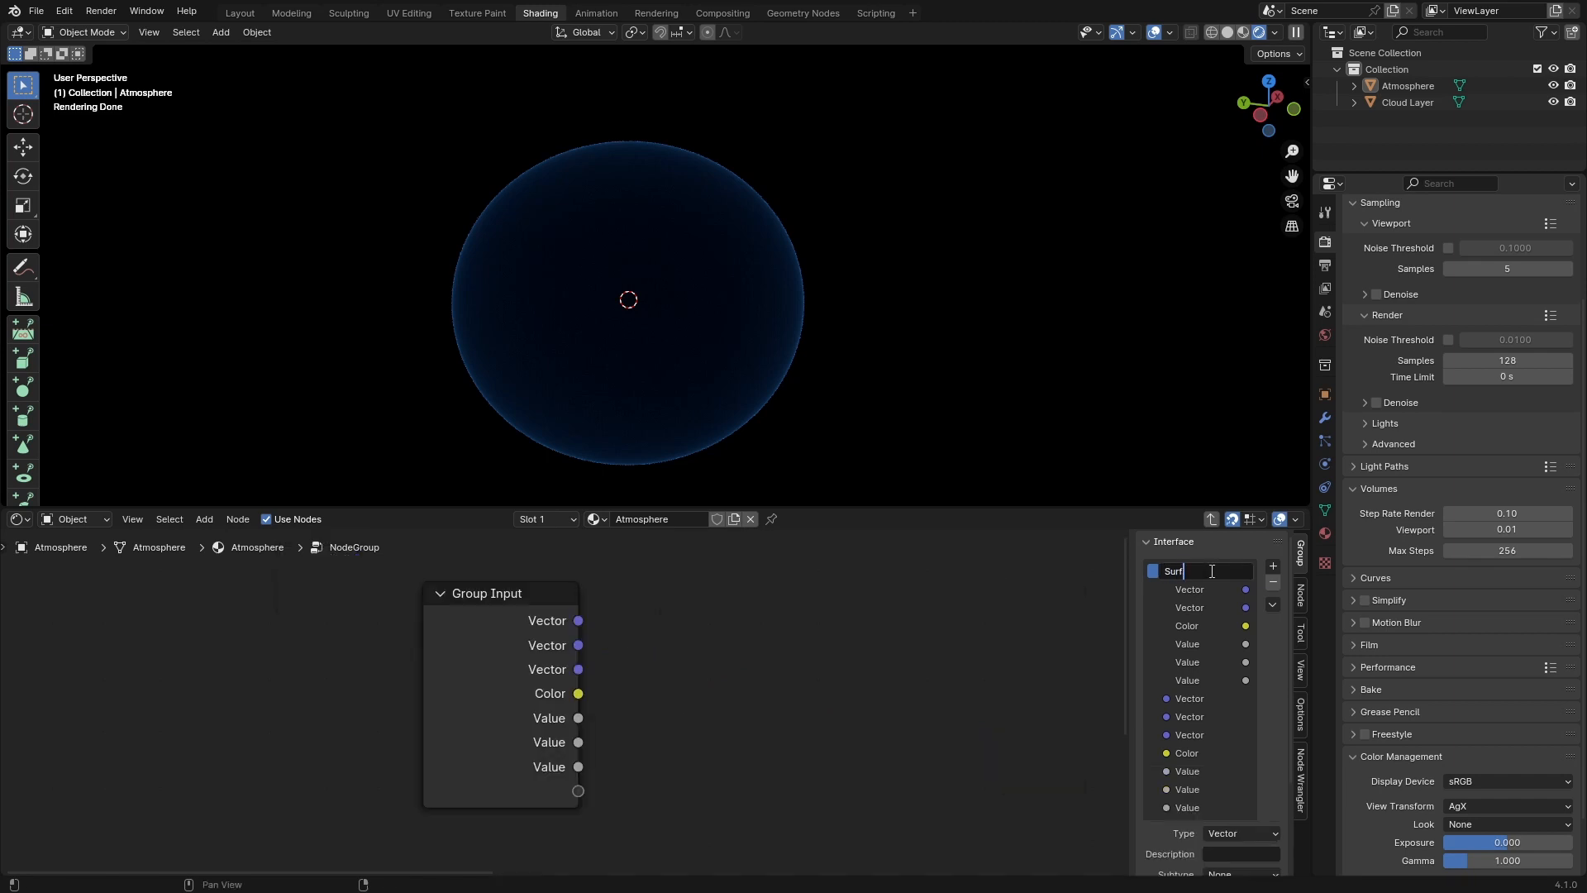
# Step: Rename the group's first two vector outputs to Surface Normal In and Position In, and save the file
pyautogui.write('Normal I')
pyautogui.press('Return')
pyautogui.doubleClick(1209, 584)
pyautogui.write('Posit')
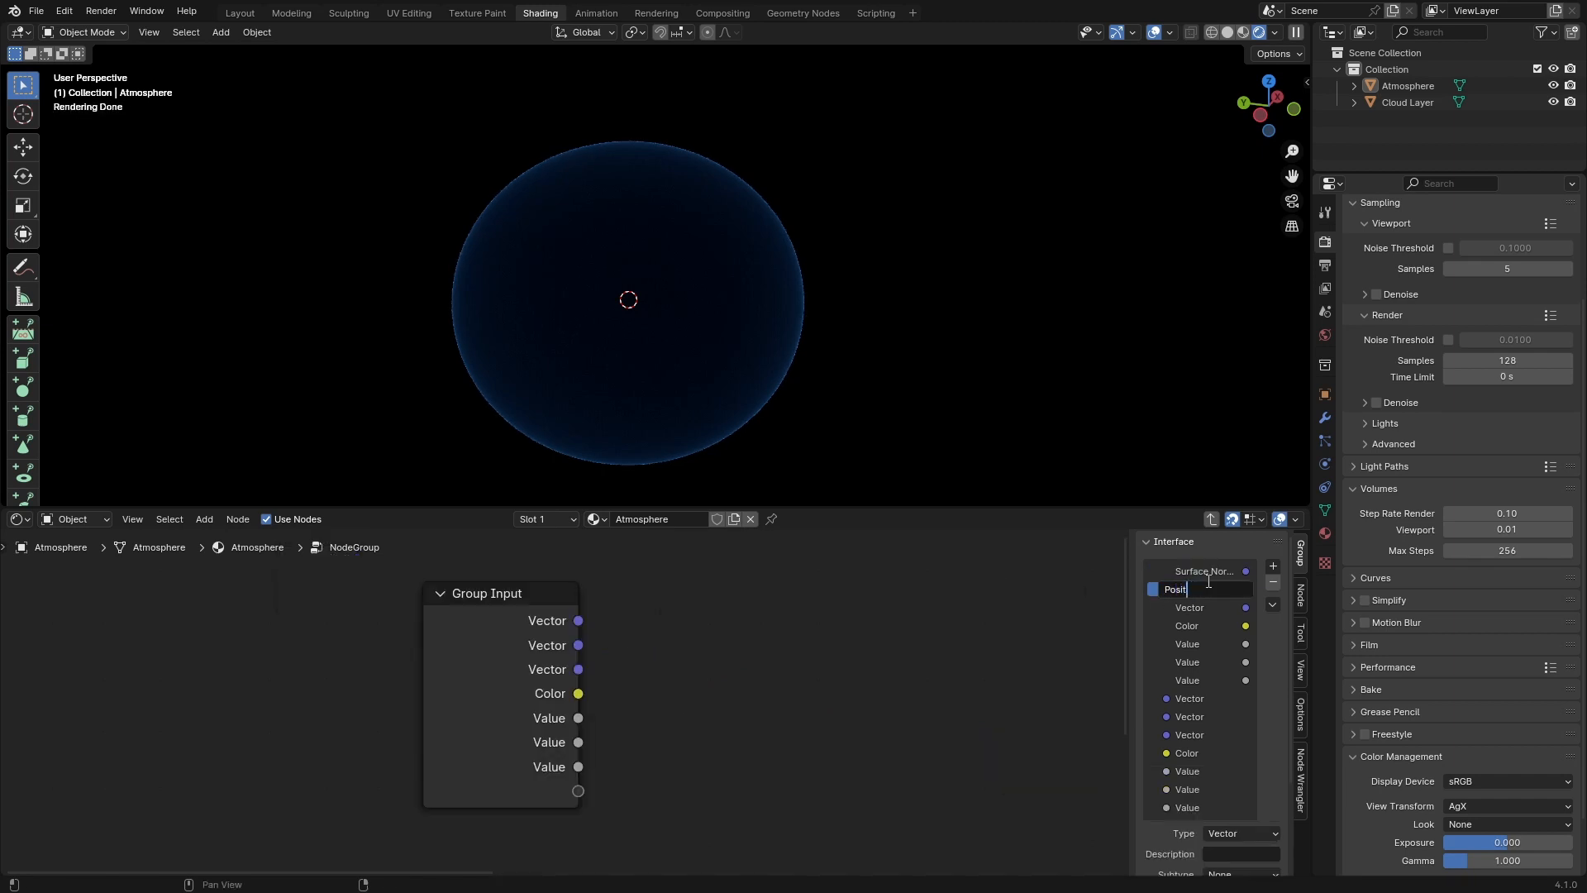
pyautogui.write('ion In')
pyautogui.press('Return')
pyautogui.hotkey('ctrl', 's')
# Step: Rename the third vector output to Sampler In and the colour output to Extinction In
pyautogui.doubleClick(1209, 610)
pyautogui.write('Sampl')
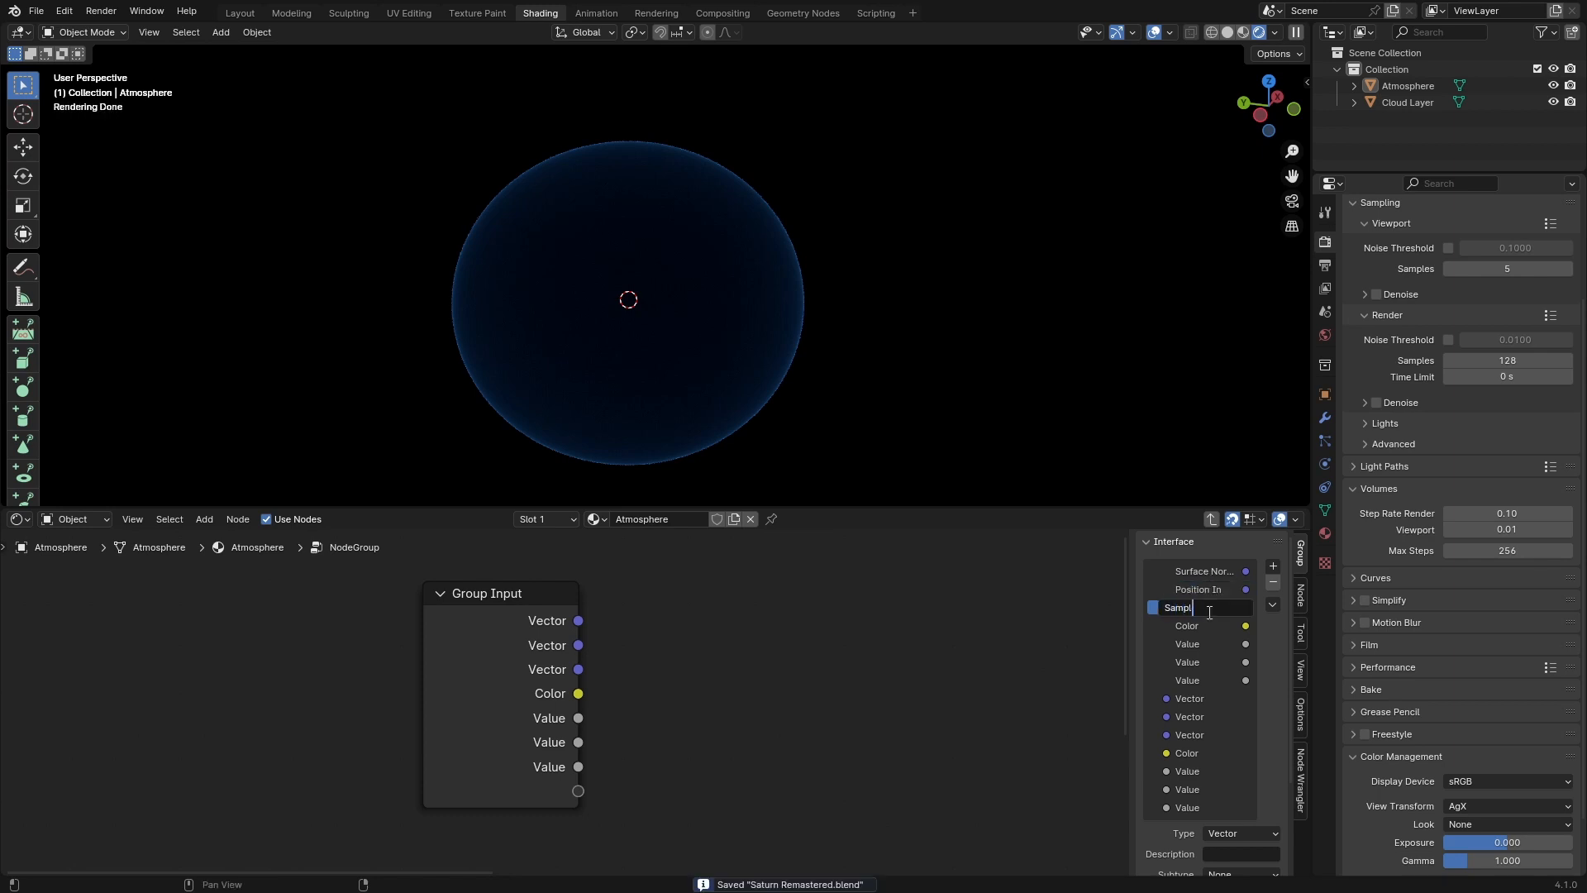
pyautogui.write('er In')
pyautogui.press('Return')
pyautogui.doubleClick(1215, 626)
pyautogui.write('Ex')
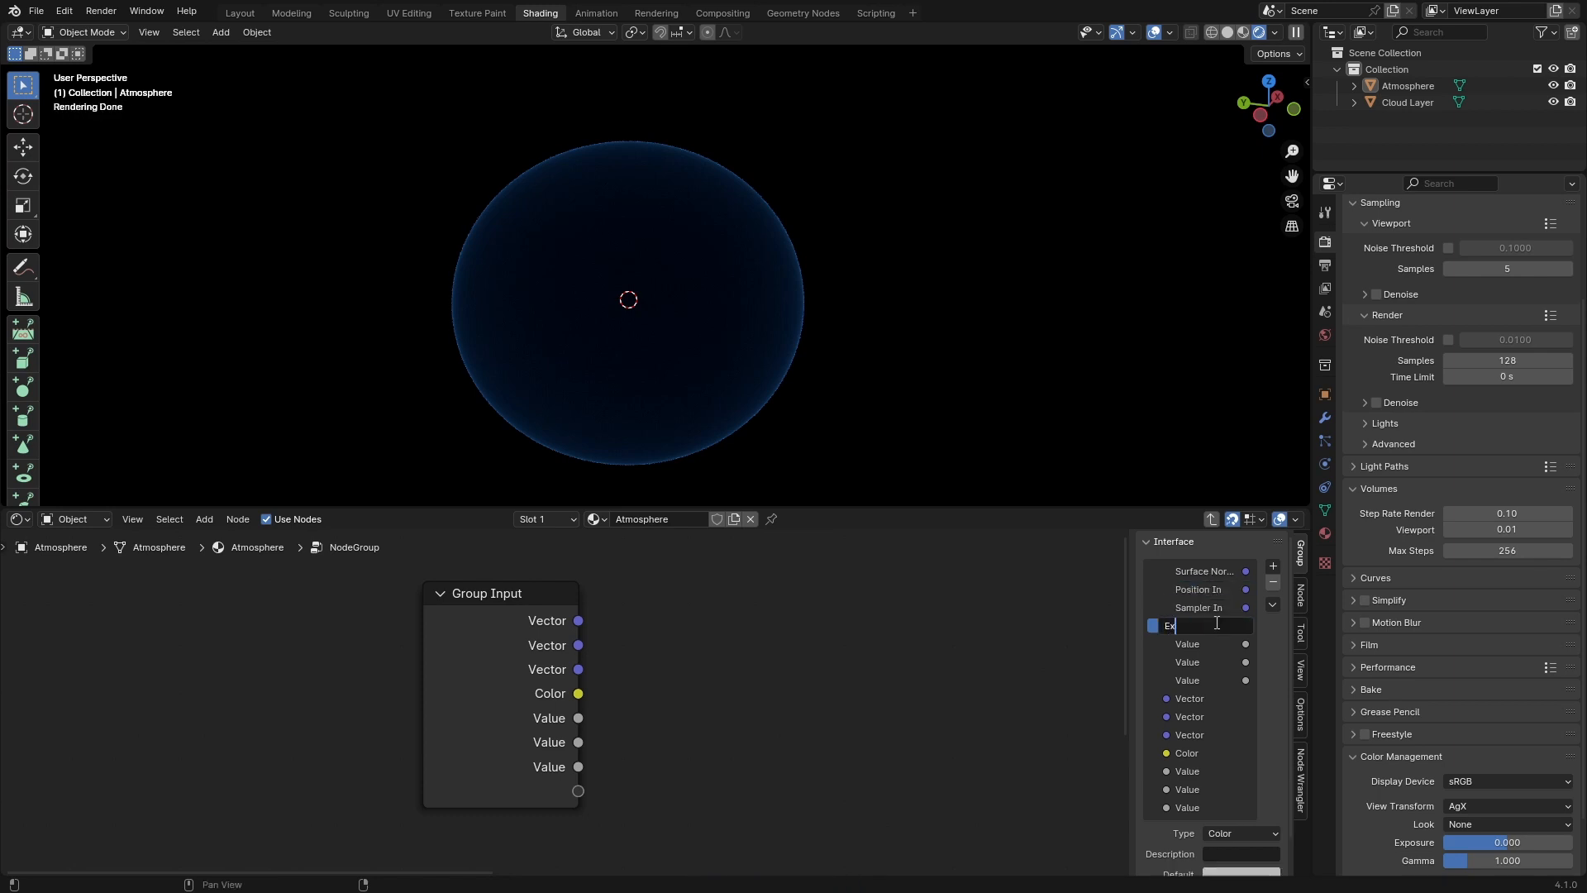
pyautogui.write('tinction In')
pyautogui.press('Return')
# Step: Rename the group's first value output to Quality In
pyautogui.scroll(-2, 1207, 616)
pyautogui.doubleClick(1199, 607)
pyautogui.write('Quality')
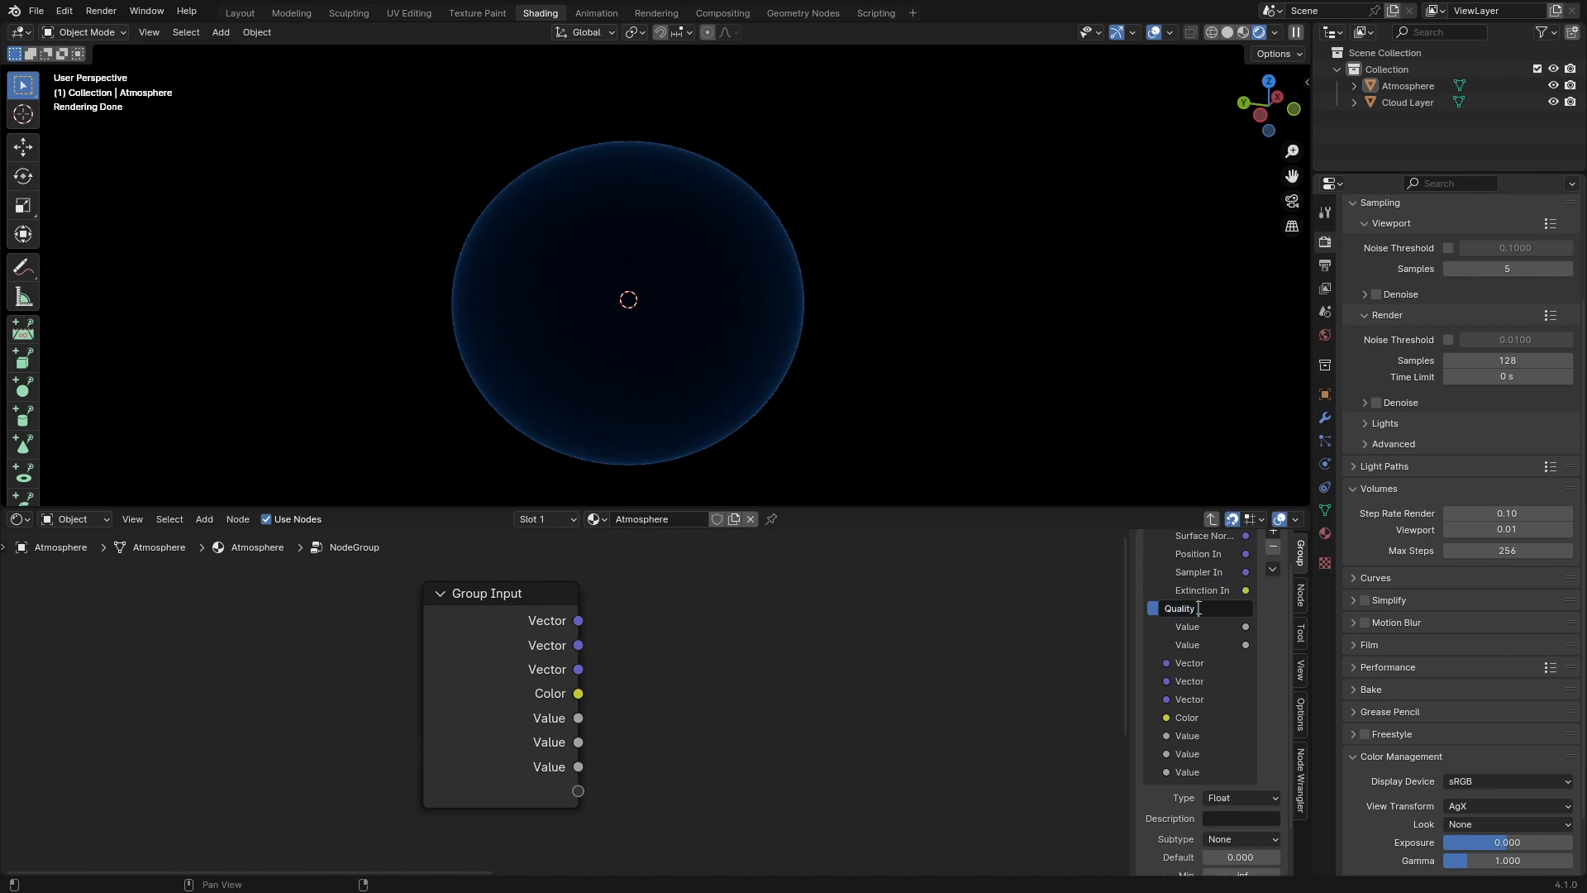
pyautogui.write(' In')
pyautogui.press('Return')
# Step: Rename the last two value outputs to Progressive Renderer and Computation Proximity In
pyautogui.scroll(-3, 1203, 596)
pyautogui.doubleClick(1207, 573)
pyautogui.write('Progres')
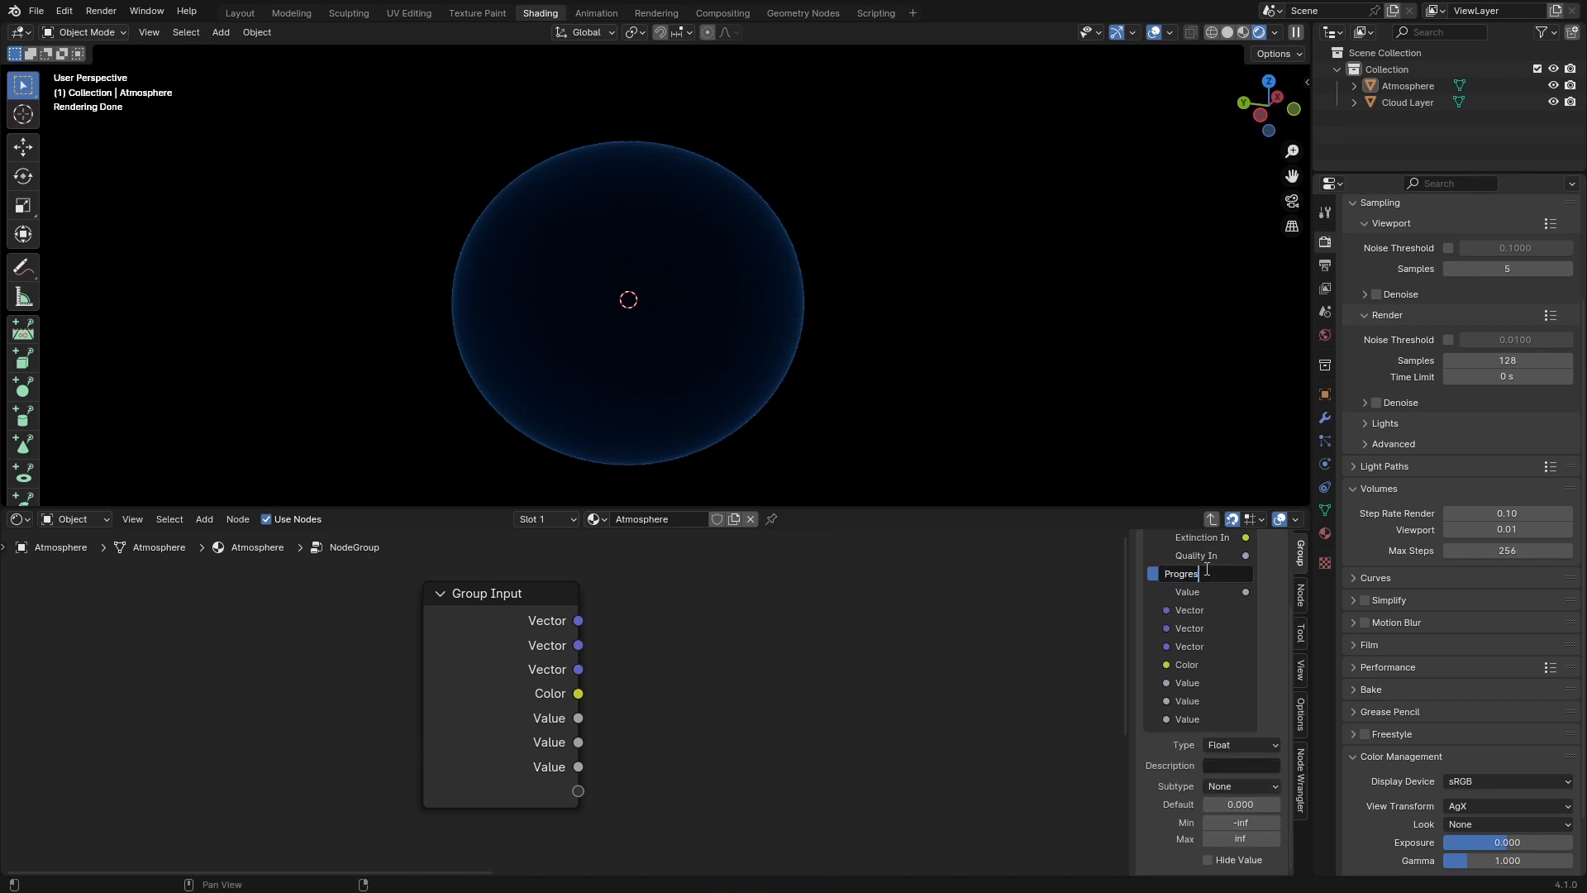
pyautogui.write('sive Renderer')
pyautogui.doubleClick(1213, 592)
pyautogui.write('Computation Pro')
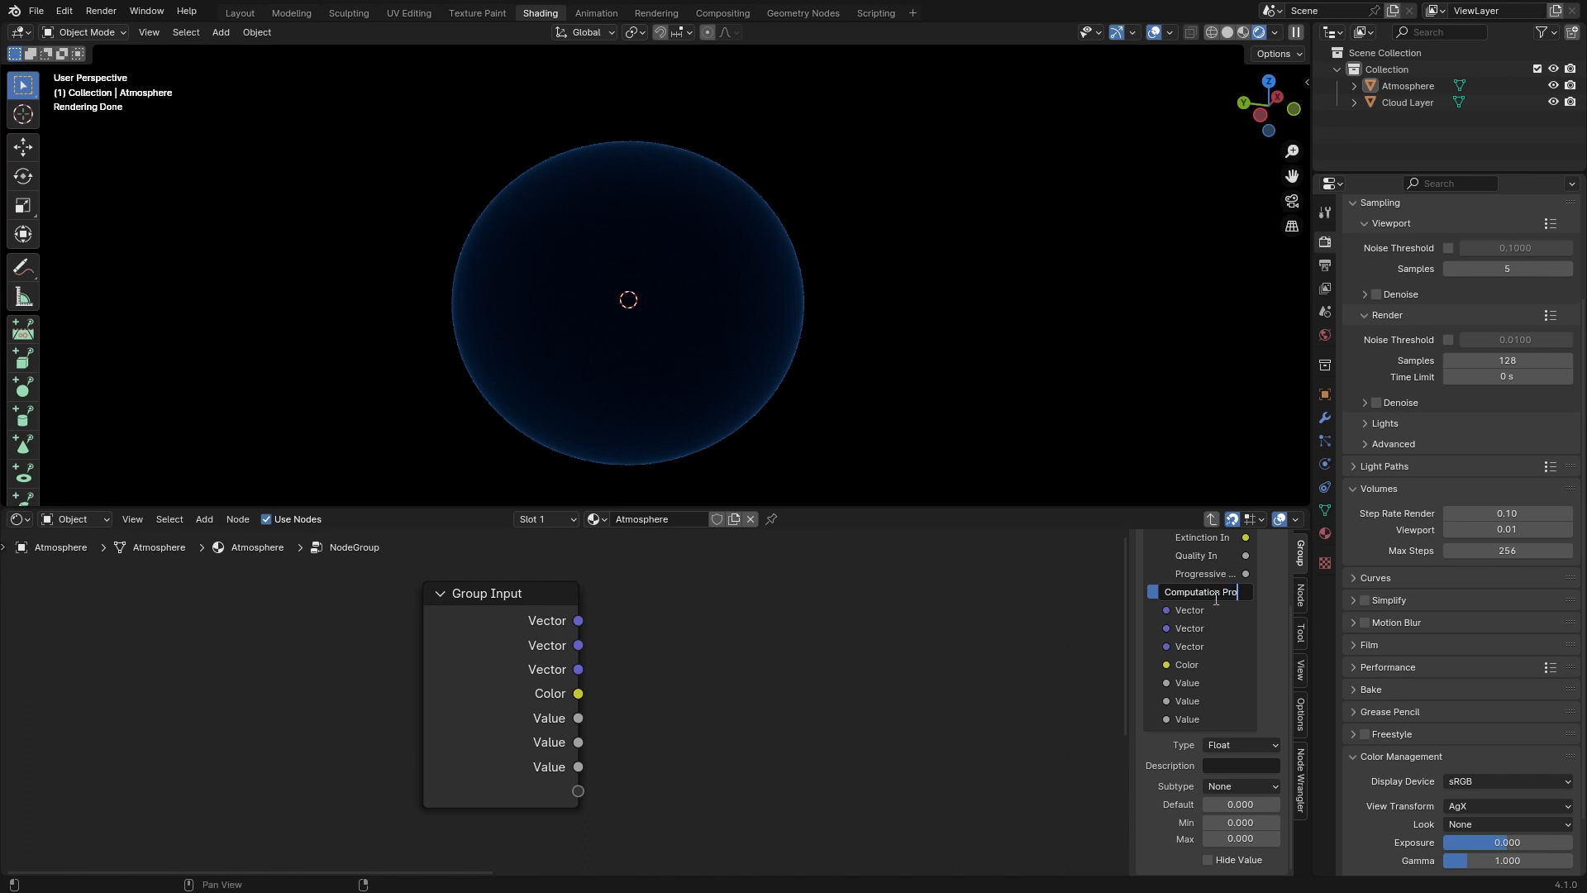
pyautogui.write('ximity In')
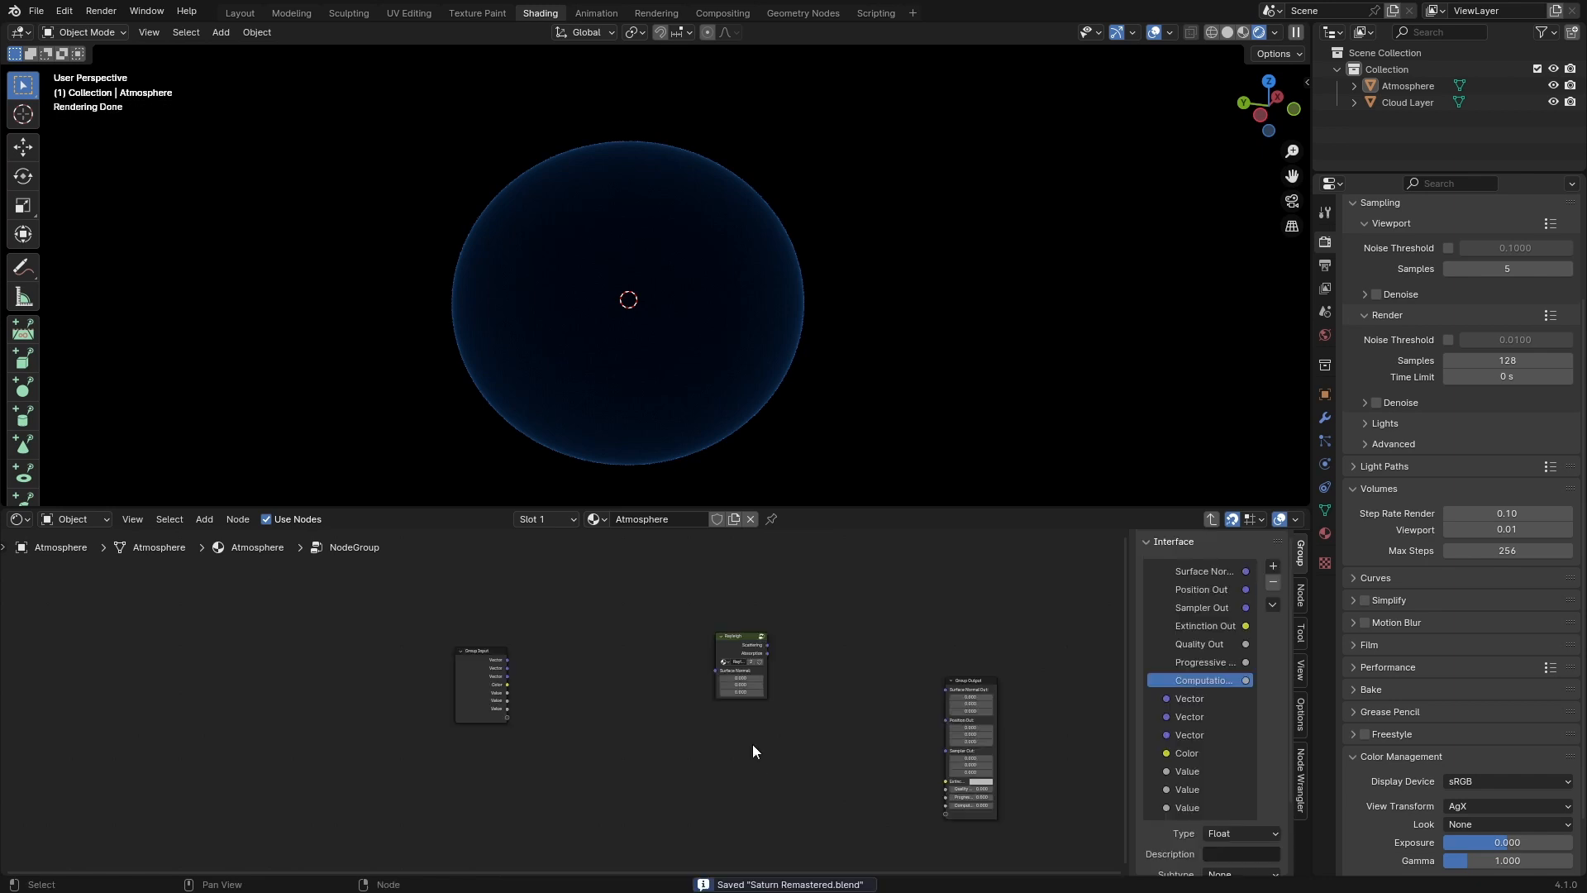
# Step: Leave the node group and rename it Lighting Sample
pyautogui.scroll(3, 538, 672)
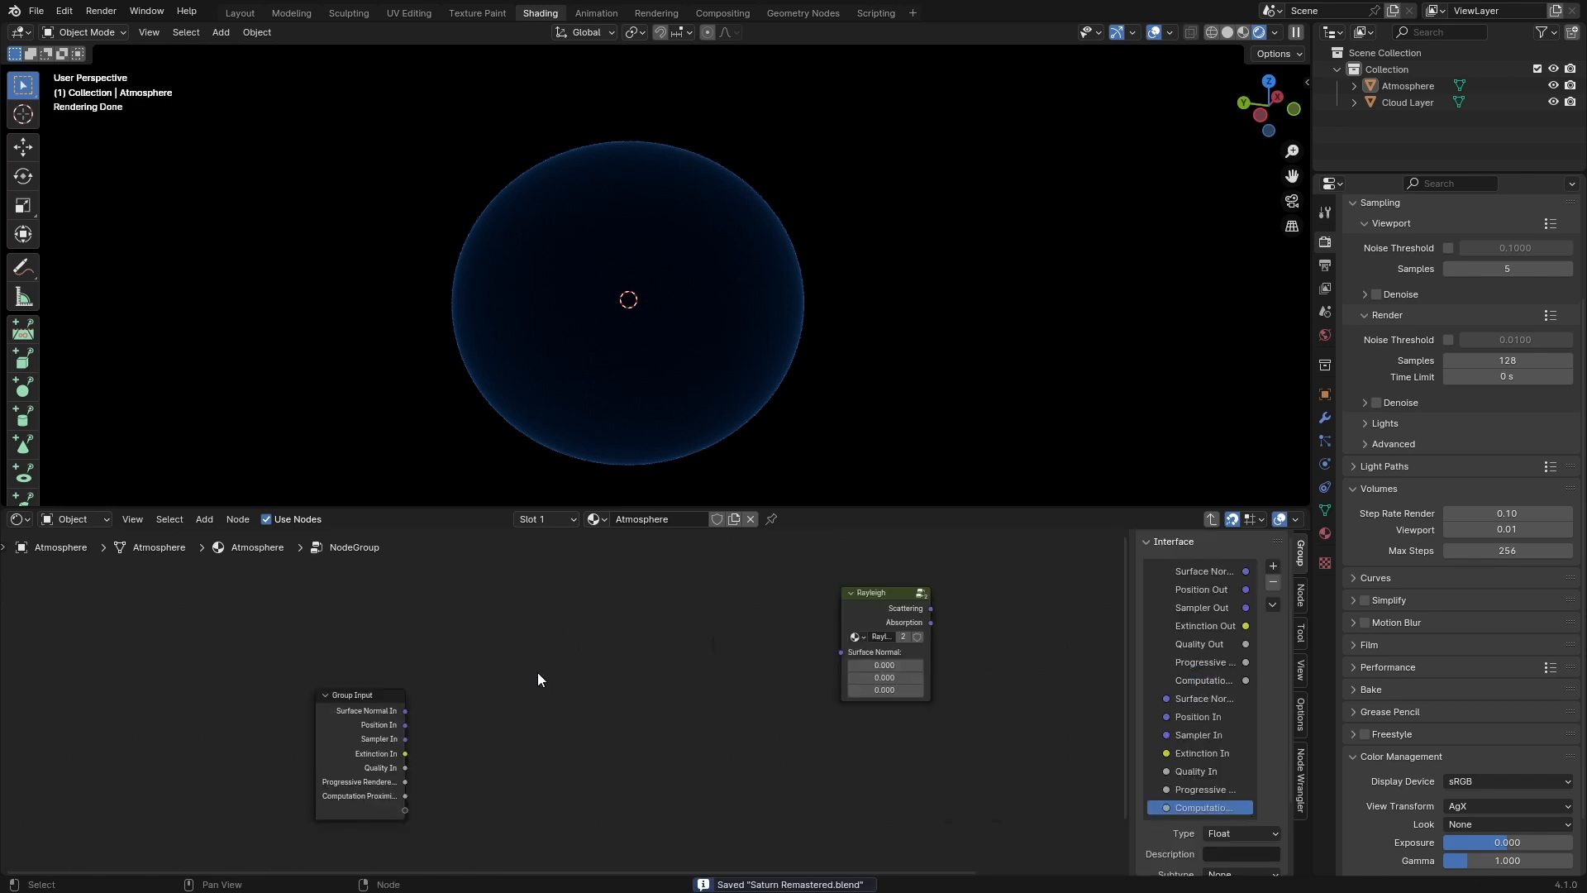
pyautogui.press('Tab')
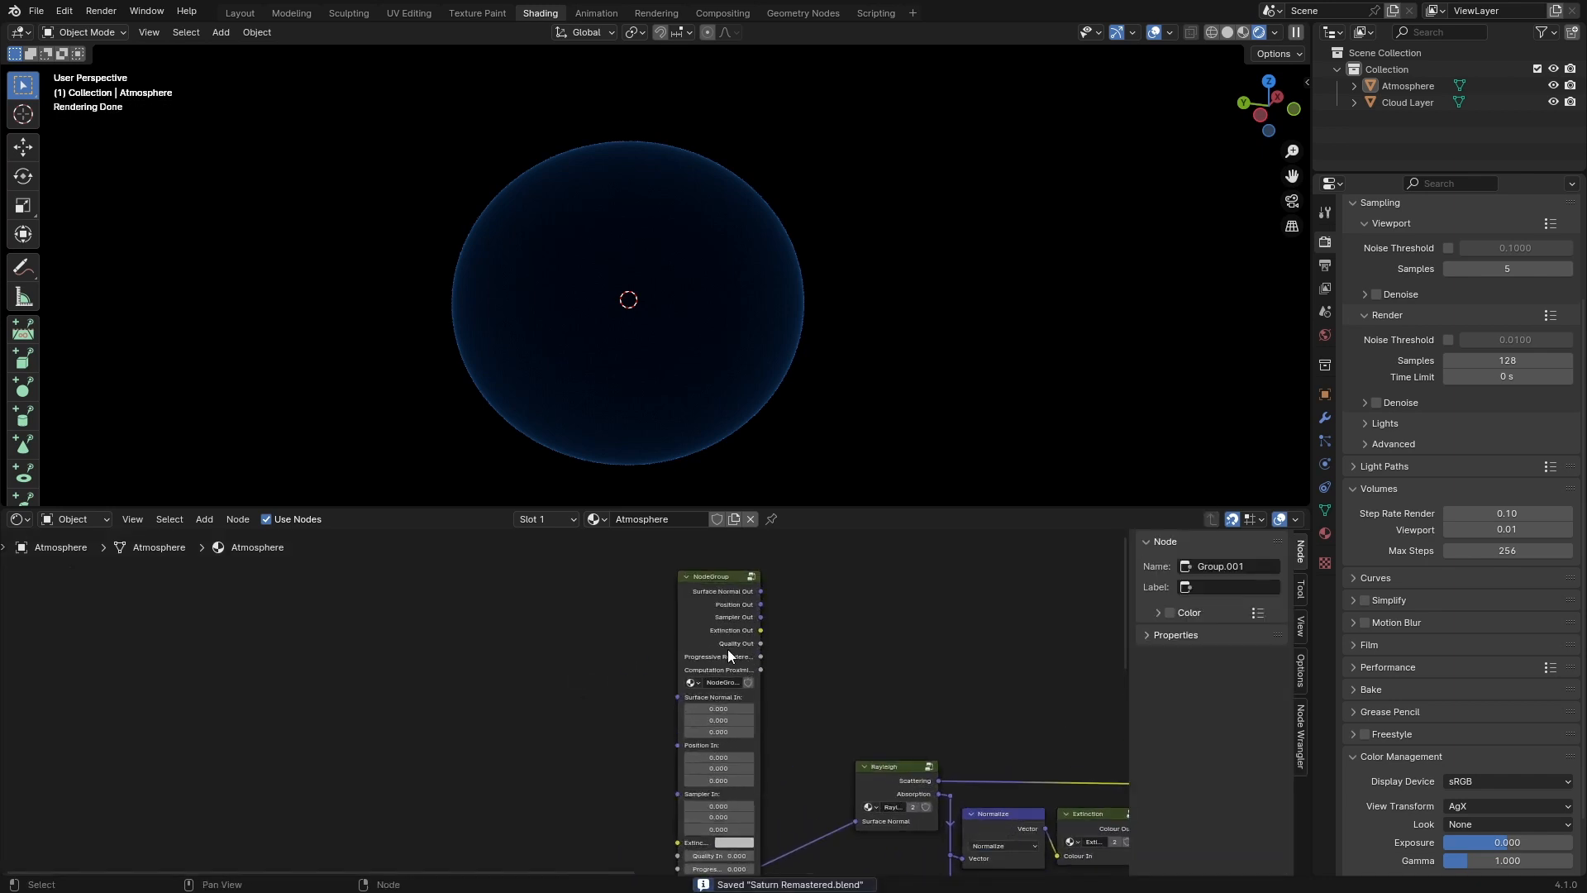
pyautogui.scroll(-2, 744, 608)
pyautogui.scroll(1, 716, 594)
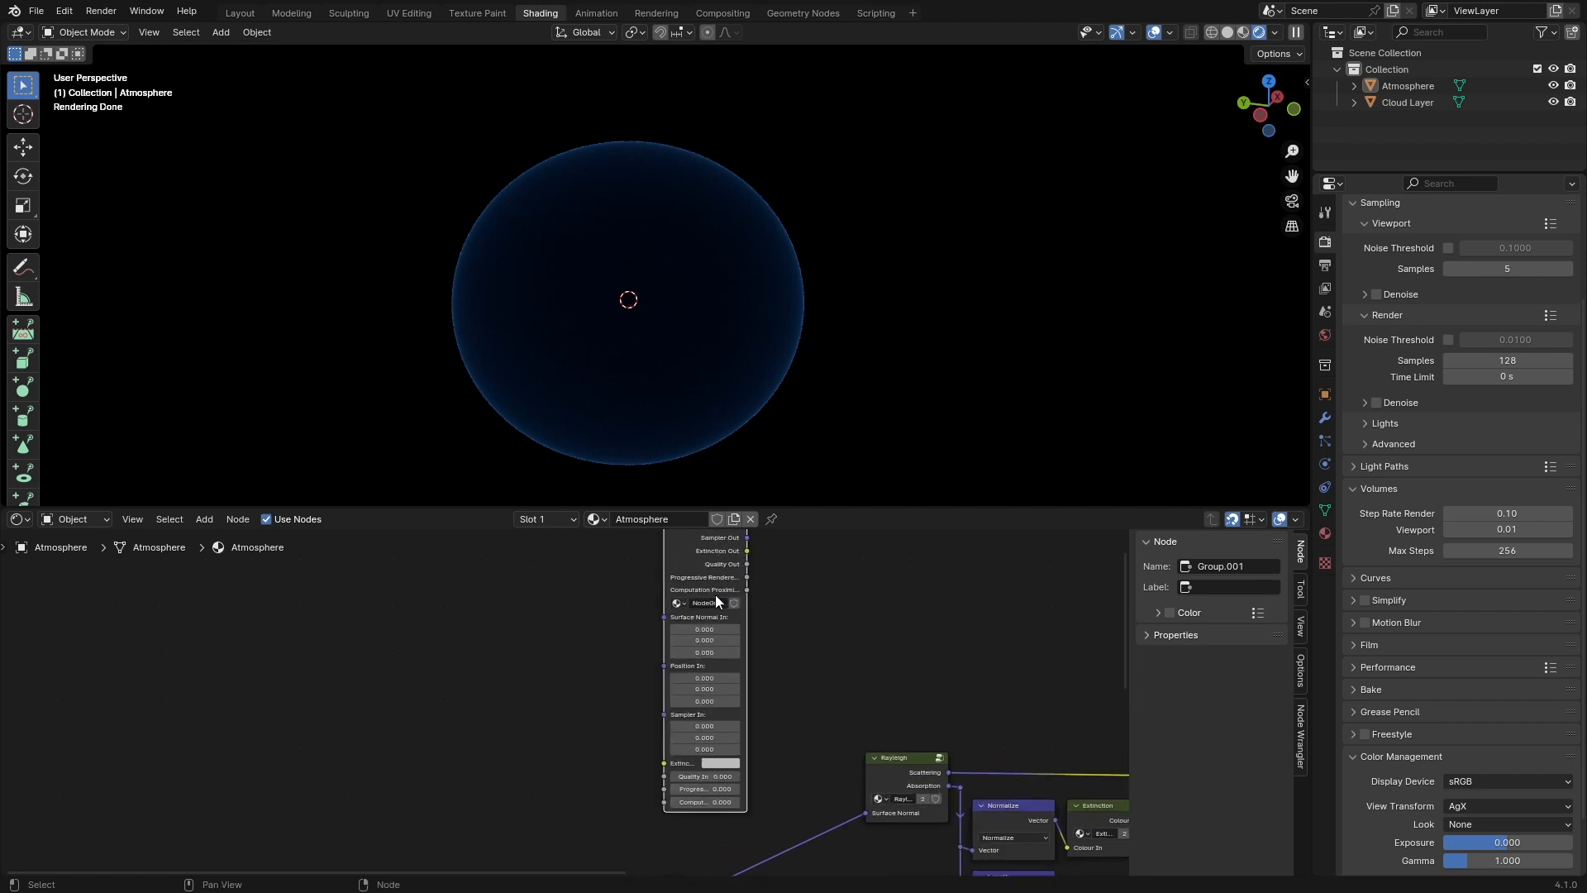
pyautogui.doubleClick(711, 603)
pyautogui.write('Lighting S')
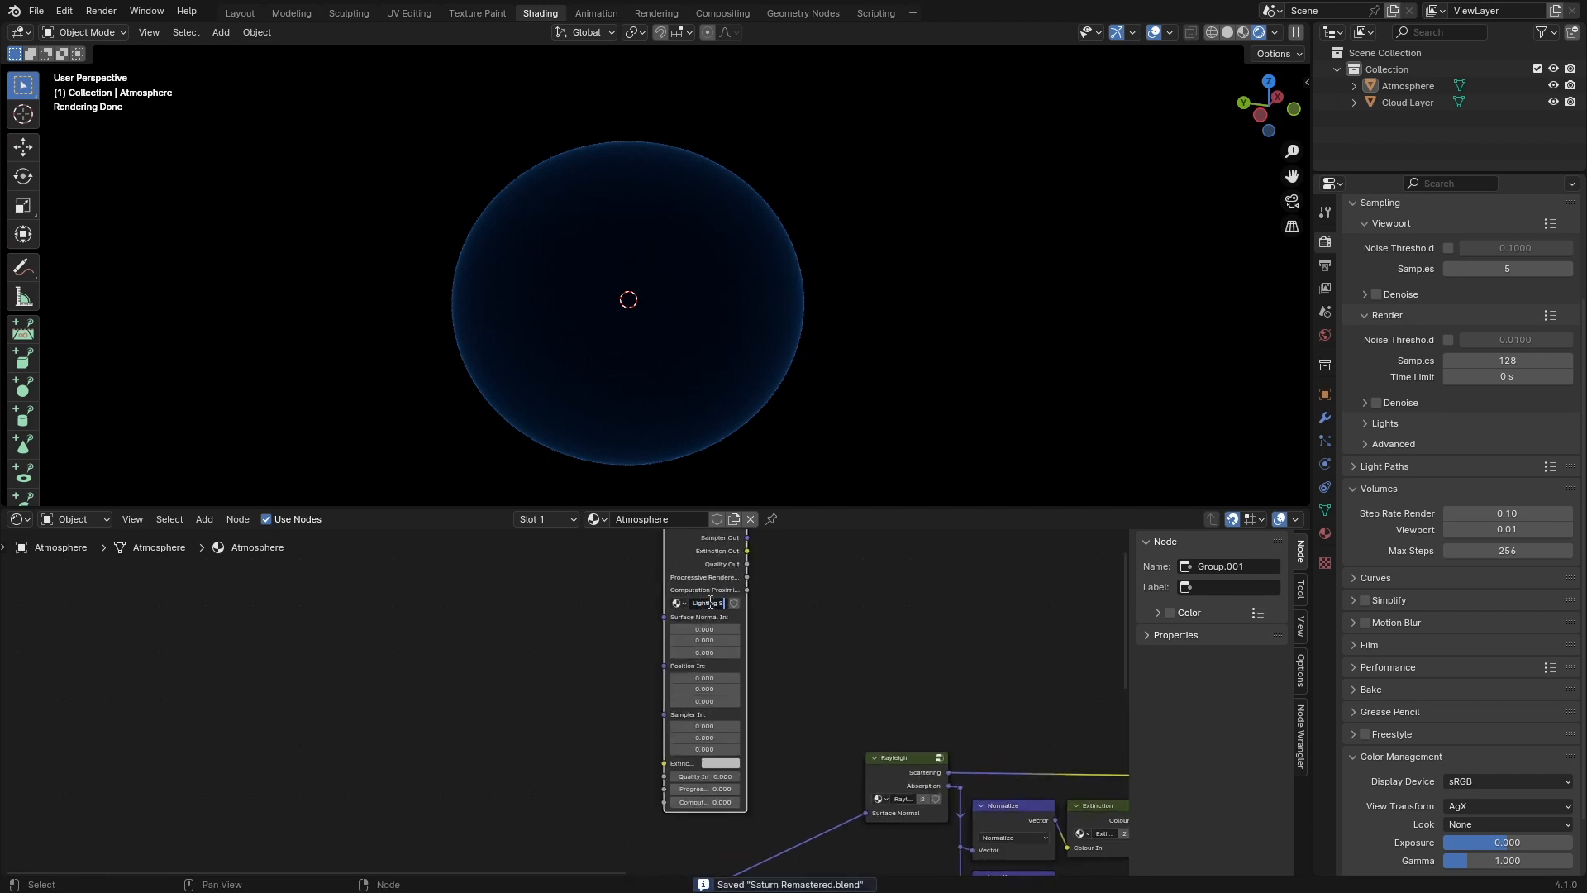
pyautogui.press('Return')
pyautogui.scroll(-5, 710, 595)
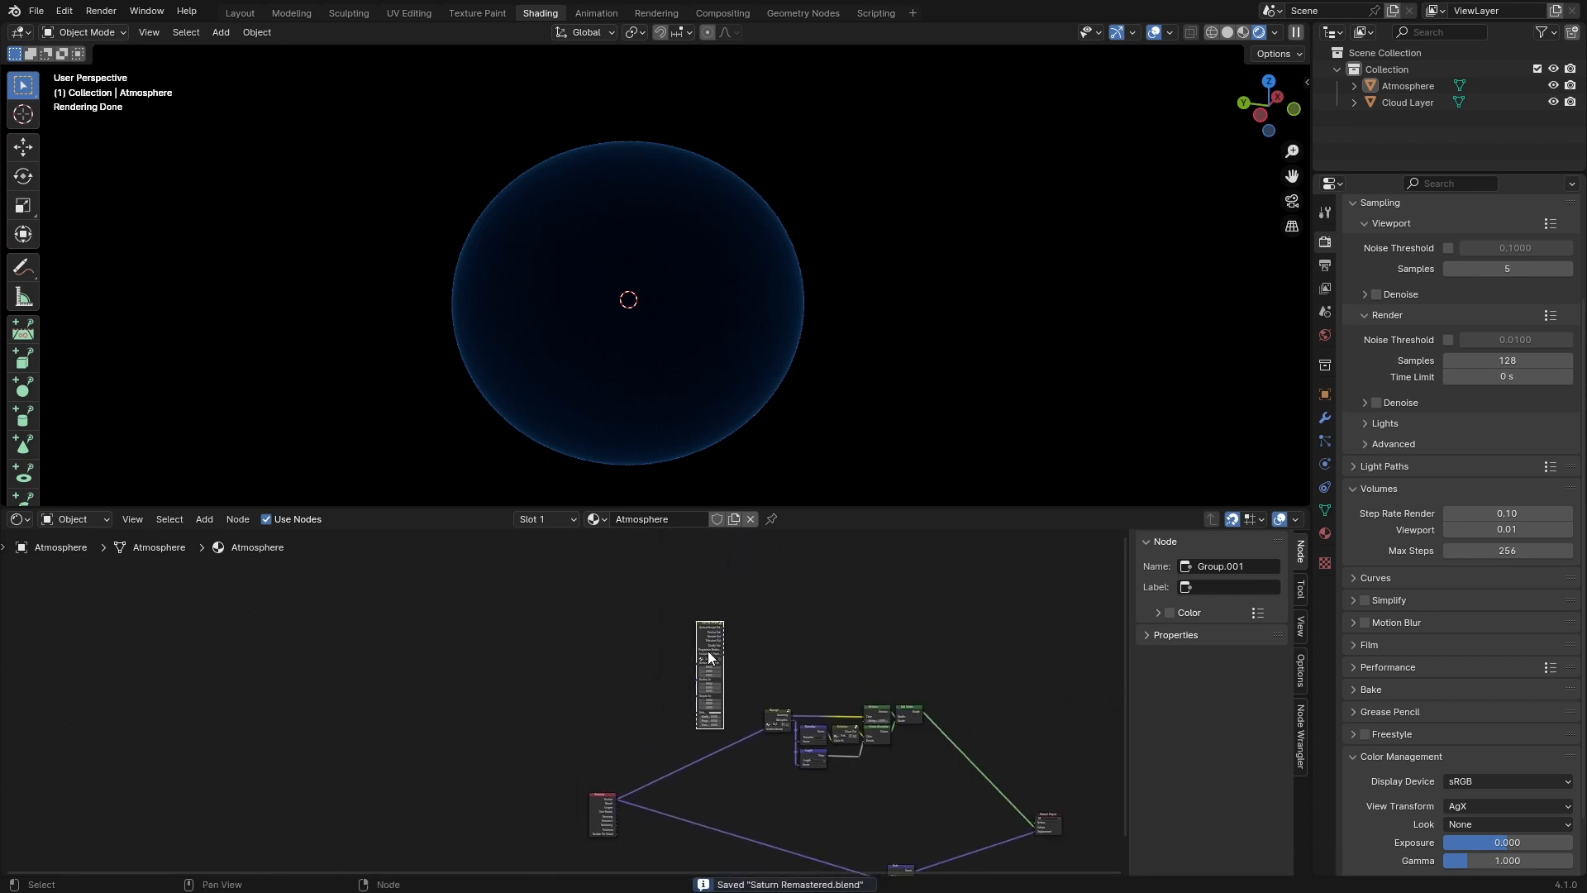
# Step: Duplicate the Lighting Sample node into a row of five chained nodes above the main node tree
pyautogui.moveTo(713, 631); pyautogui.dragTo(863, 589)
pyautogui.moveTo(862, 588); pyautogui.dragTo(679, 605, button='middle')
pyautogui.scroll(8, 718, 608)
pyautogui.hotkey('shift', 'd')
pyautogui.click(852, 606)
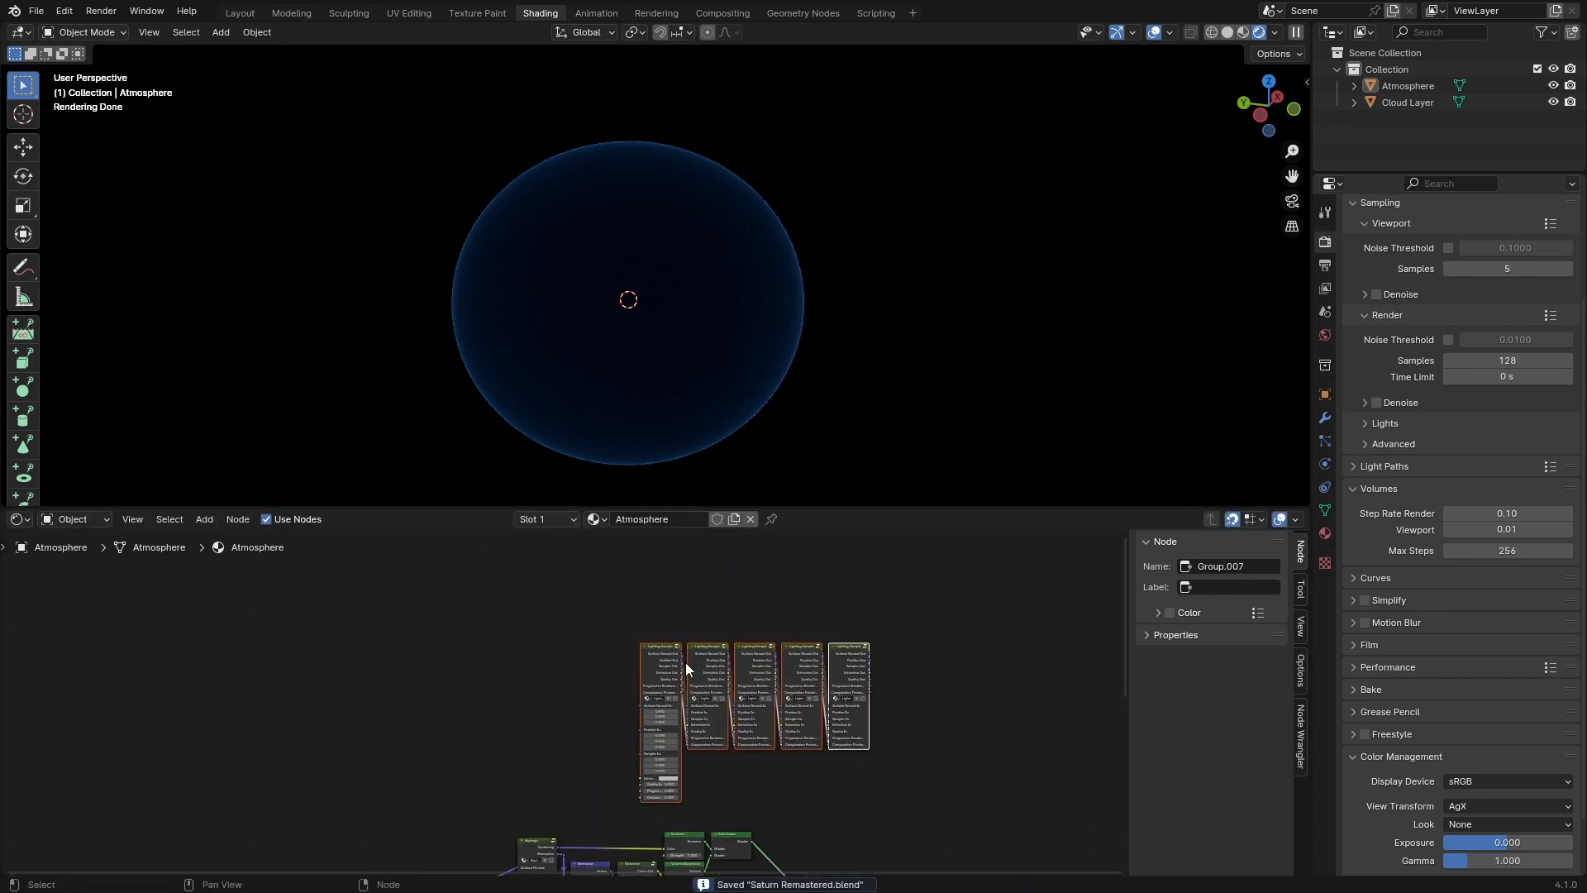
pyautogui.press('g')
pyautogui.click(615, 632)
# Step: Inside the Lighting Sample group, add a vector Add node, link Surface Normal In to its first input, and save
pyautogui.scroll(8, 588, 762)
pyautogui.press('Tab')
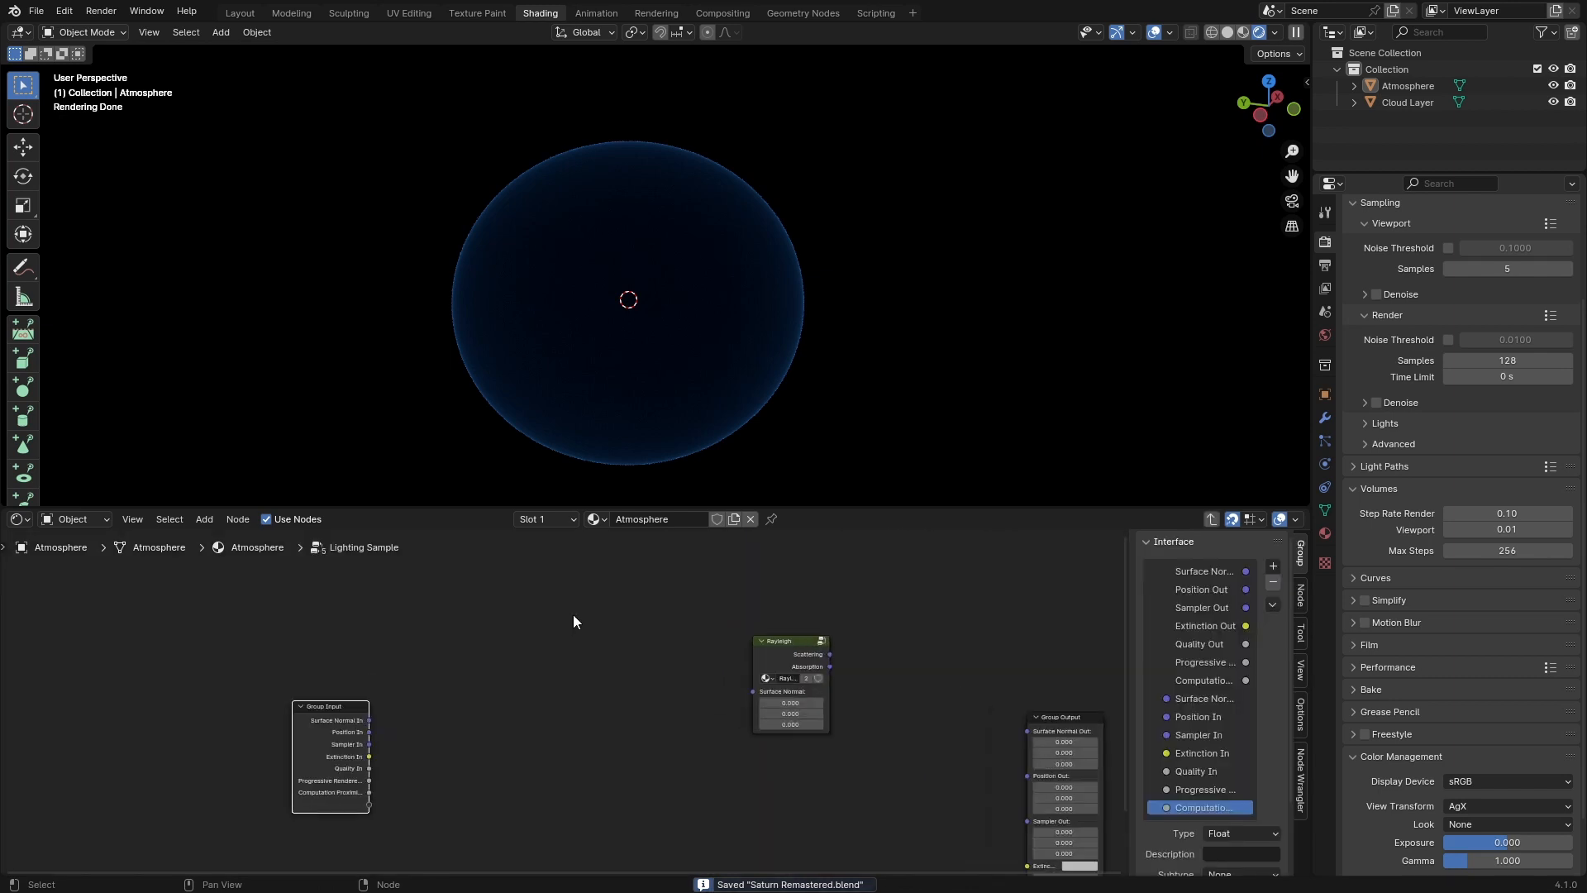
pyautogui.hotkey('shift', 'a')
pyautogui.click(573, 614)
pyautogui.write('add')
pyautogui.press('Return')
pyautogui.click(576, 615)
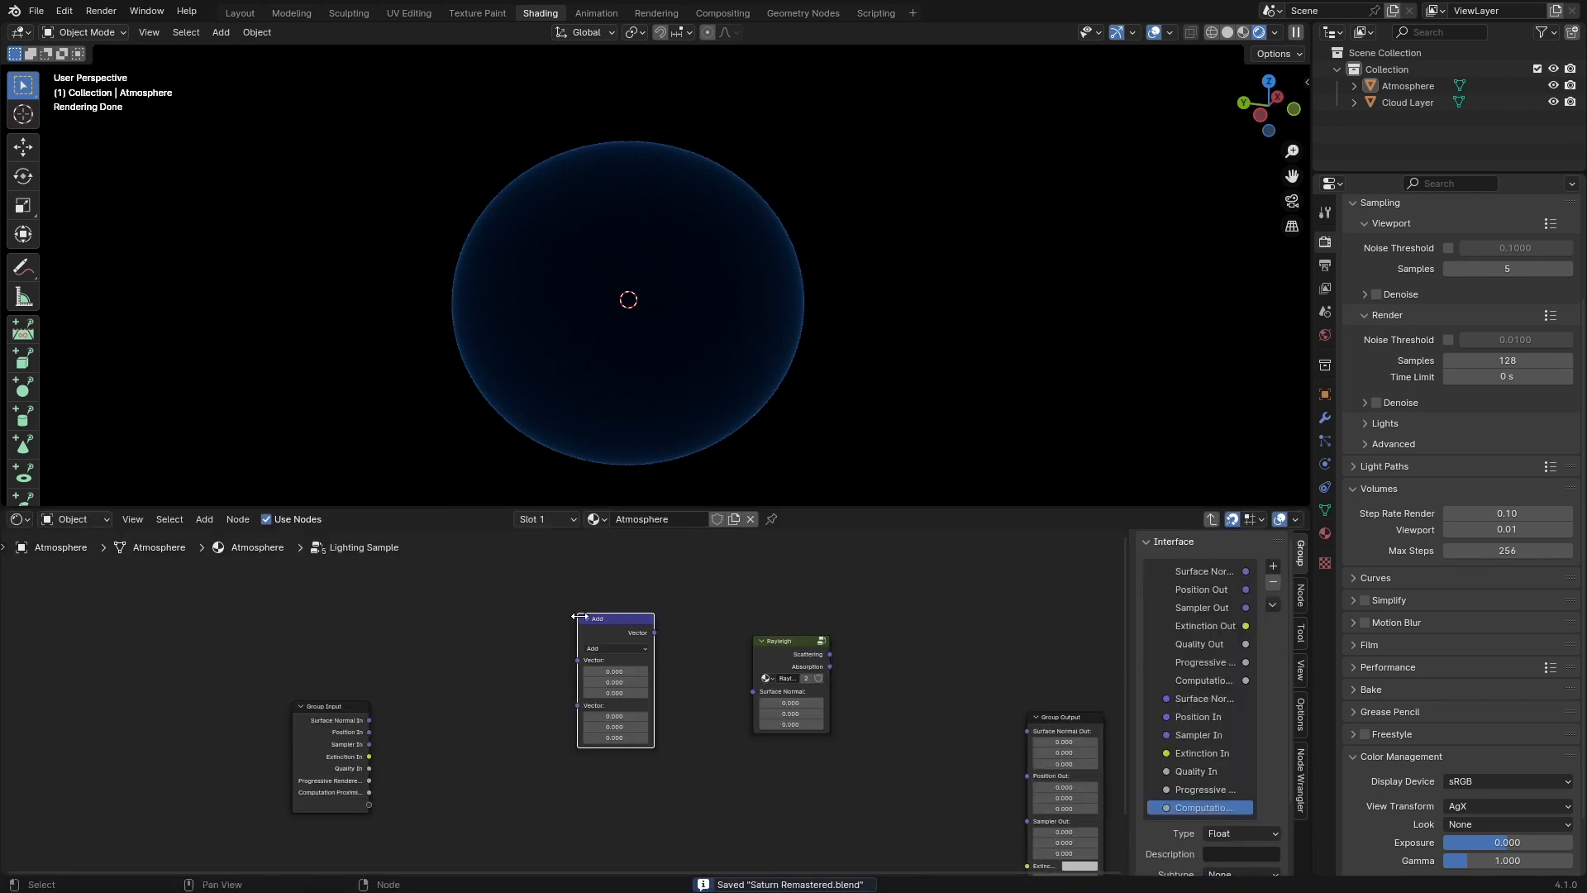
pyautogui.scroll(1, 590, 619)
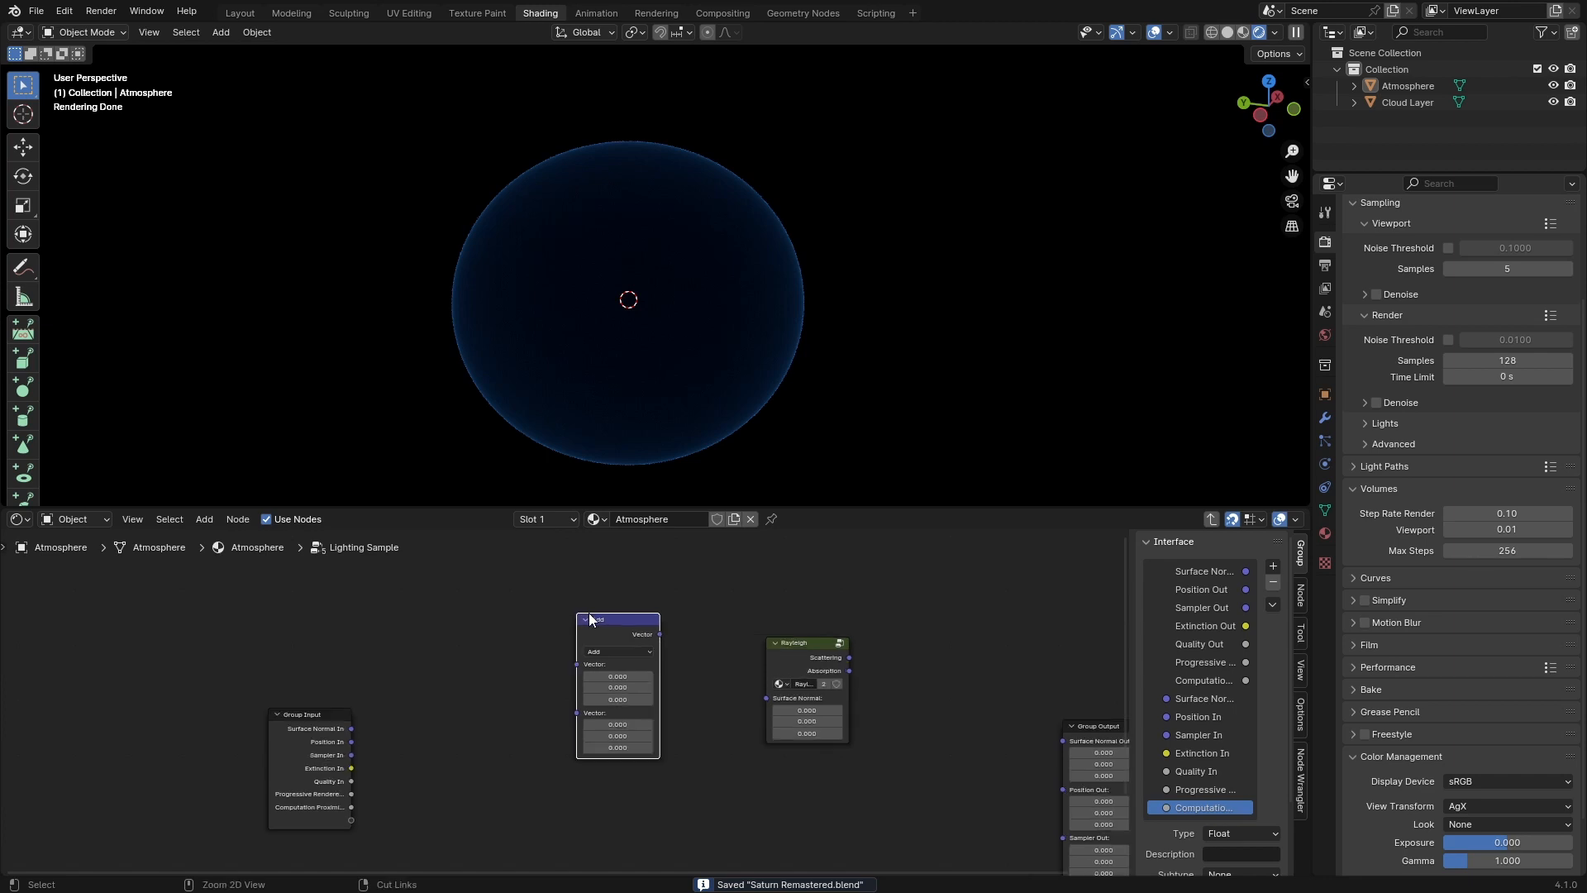
pyautogui.click(548, 654)
pyautogui.moveTo(352, 728); pyautogui.dragTo(577, 664)
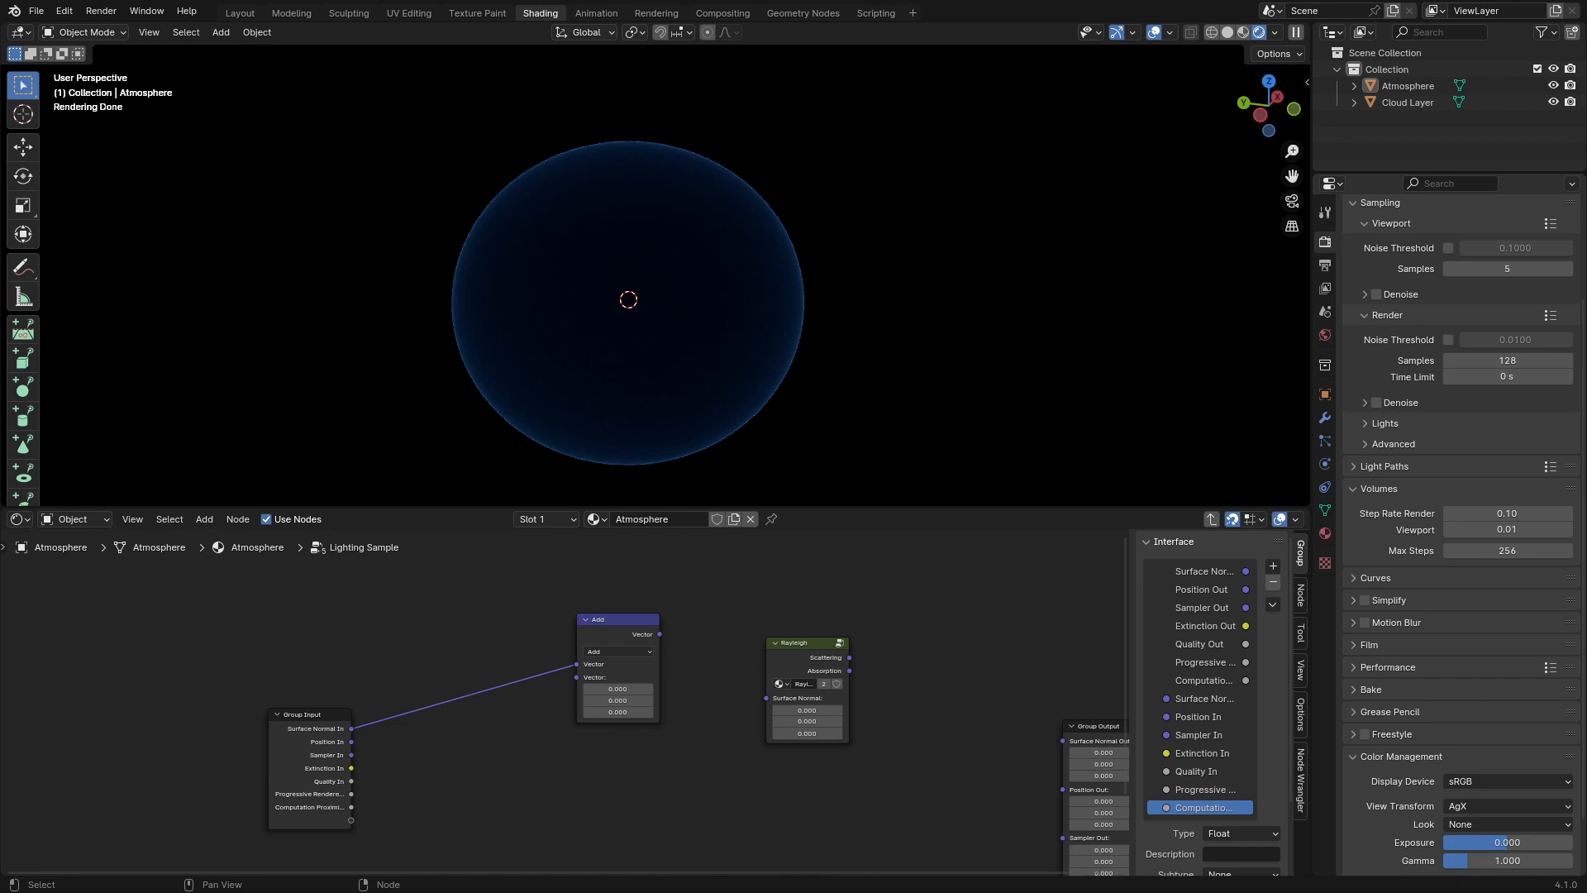
pyautogui.hotkey('ctrl', 's')
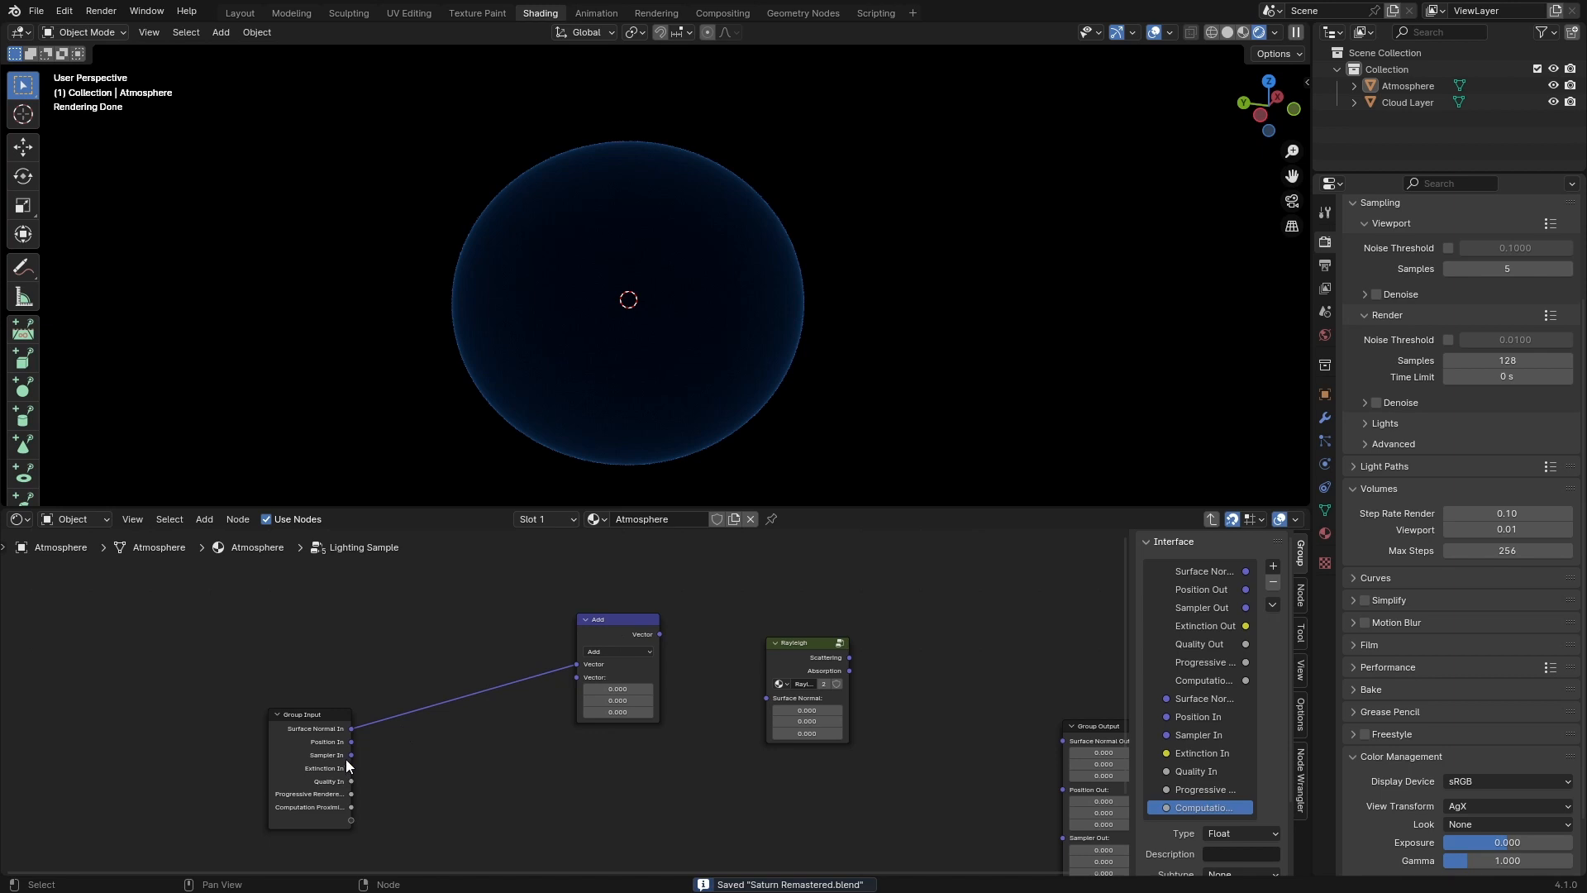
# Step: Duplicate the Add node, switch the copy to Scale, and link the Group Input's Sampler In to its vector input
pyautogui.moveTo(351, 755); pyautogui.dragTo(448, 688)
pyautogui.moveTo(359, 755); pyautogui.dragTo(376, 739, button='middle')
pyautogui.scroll(1, 370, 741)
pyautogui.moveTo(304, 742); pyautogui.dragTo(539, 734)
pyautogui.click(265, 714)
pyautogui.click(655, 599)
pyautogui.hotkey('shift', 'd')
pyautogui.click(559, 740)
pyautogui.click(559, 741)
pyautogui.click(564, 722)
# Step: Set the Scale node's factor to 0.2 and save the file
pyautogui.click(557, 769)
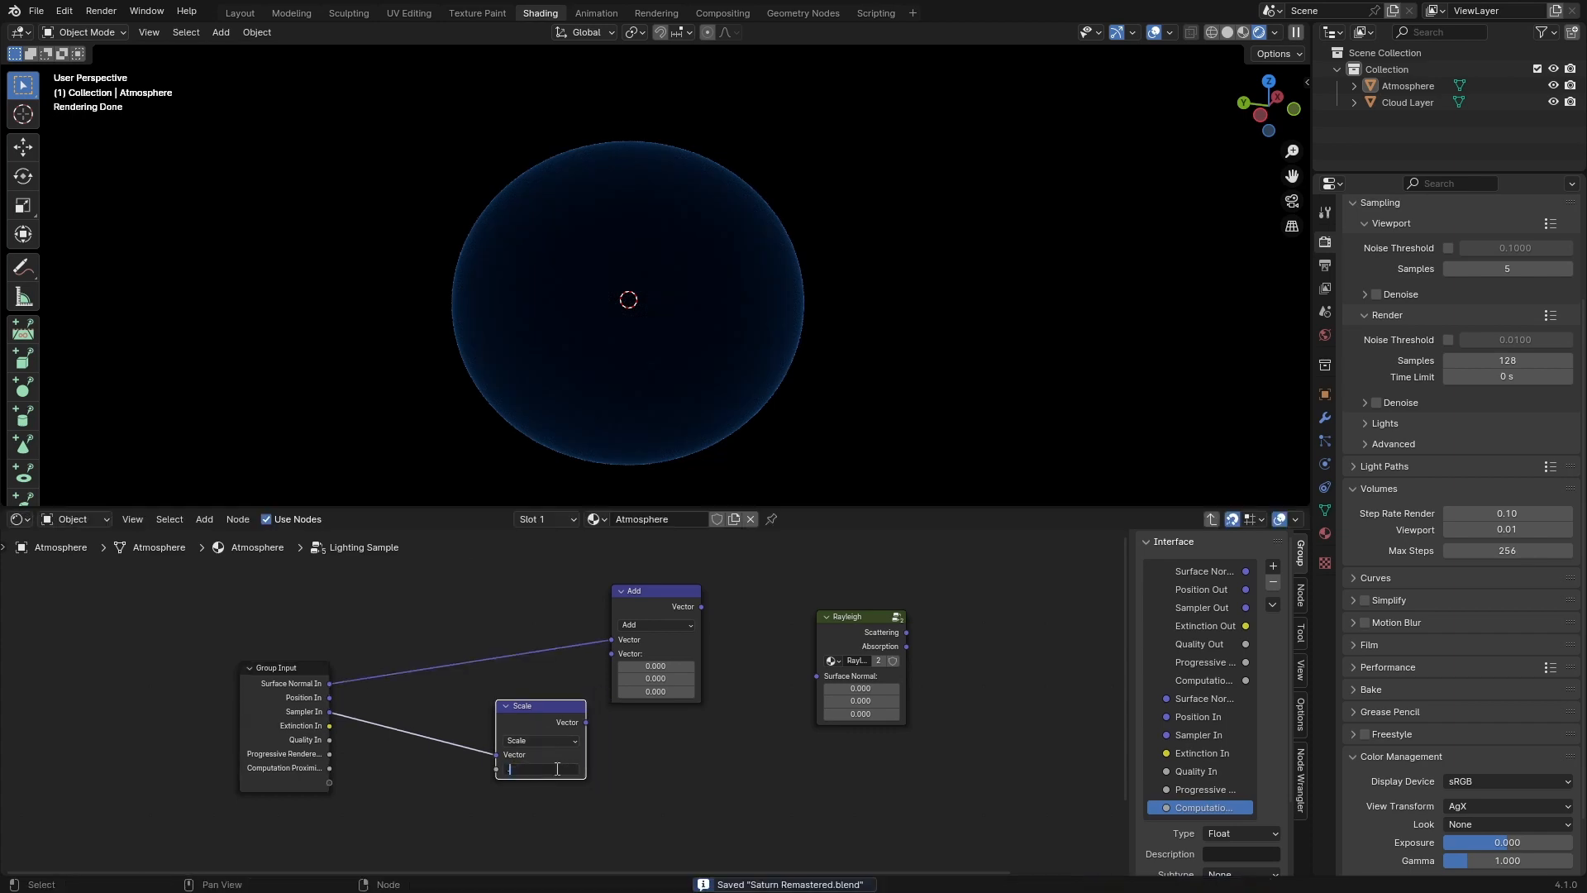
pyautogui.write('.')
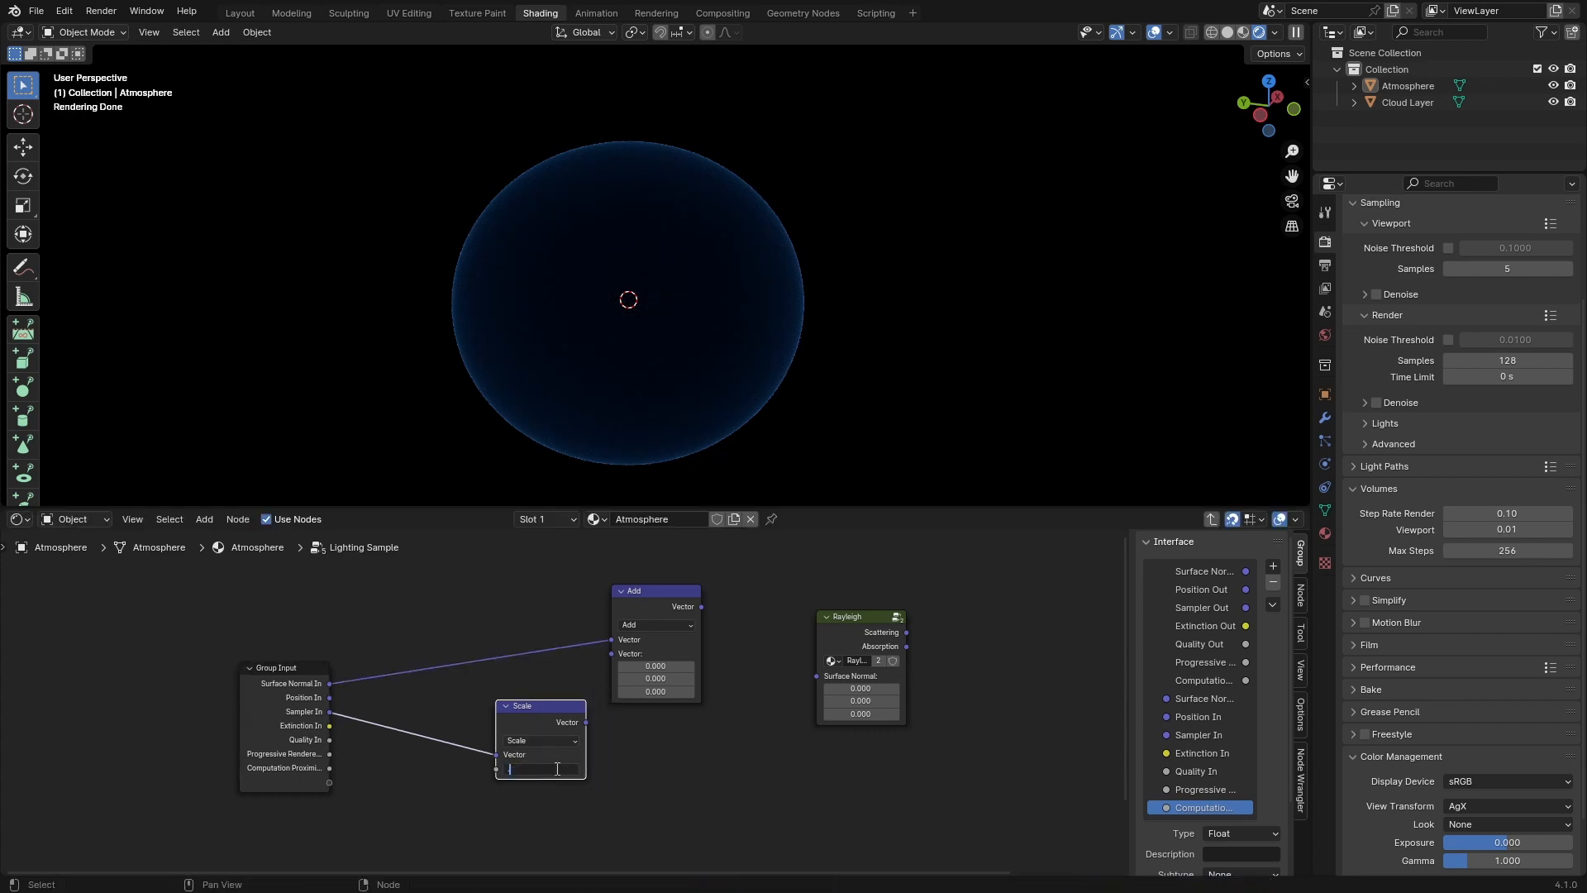
pyautogui.write('5')
pyautogui.press('Return')
pyautogui.hotkey('ctrl', 's')
# Step: Leave the group and set the X component of the first Lighting Sample node's Sampler In to 1
pyautogui.press('Tab')
pyautogui.click(640, 790)
pyautogui.write('1')
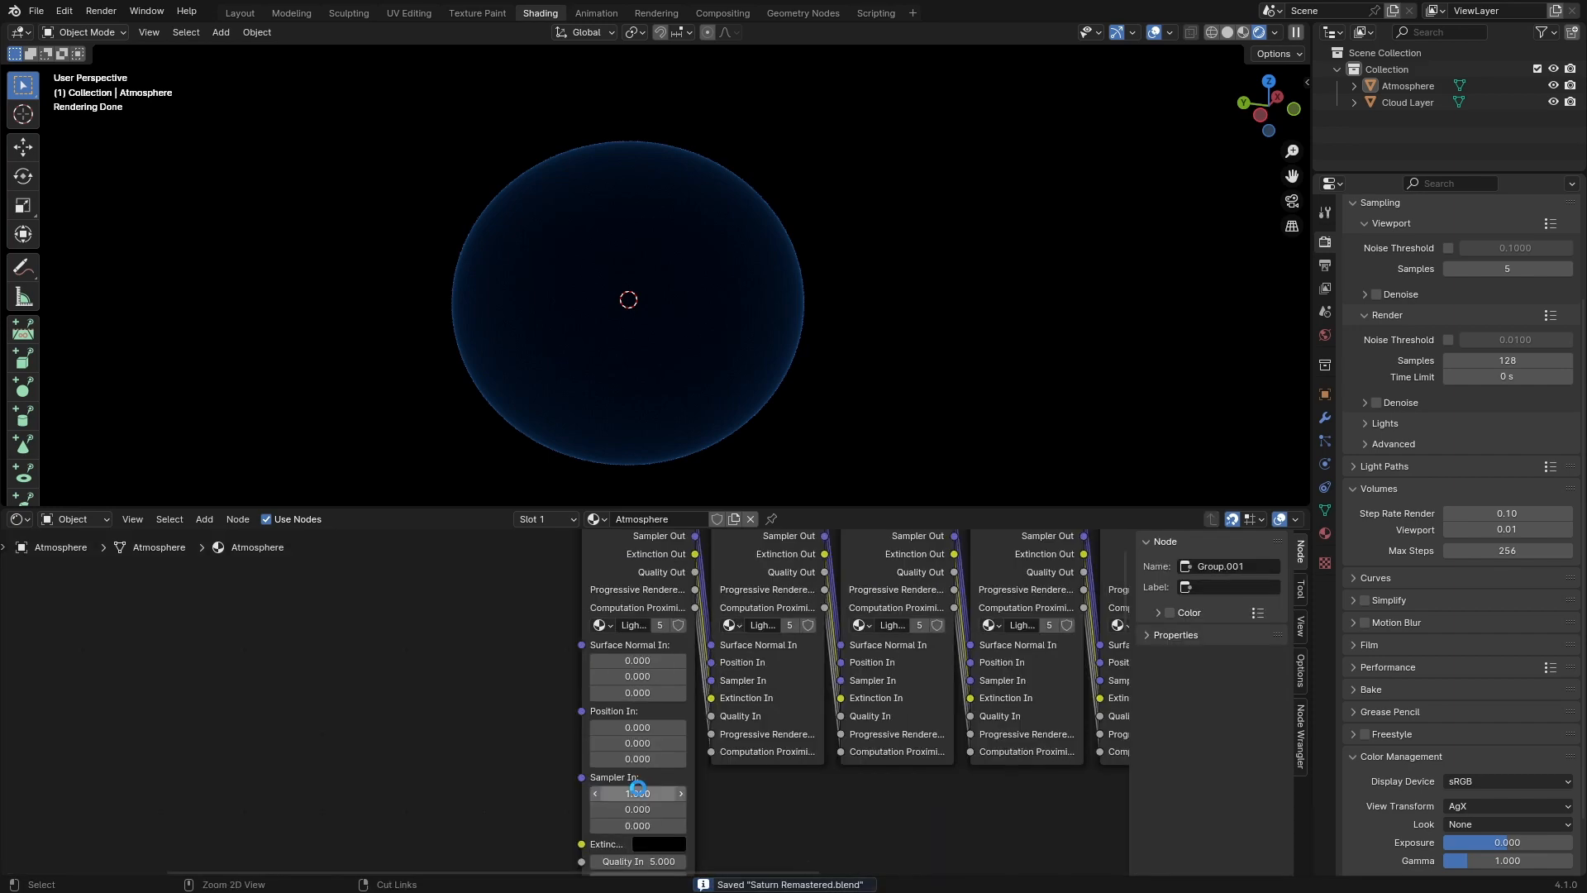
pyautogui.press('Return')
# Step: Move the Geometry node and link its Position output to the first Lighting Sample node's Surface Normal In
pyautogui.scroll(-5, 785, 676)
pyautogui.scroll(-2, 674, 769)
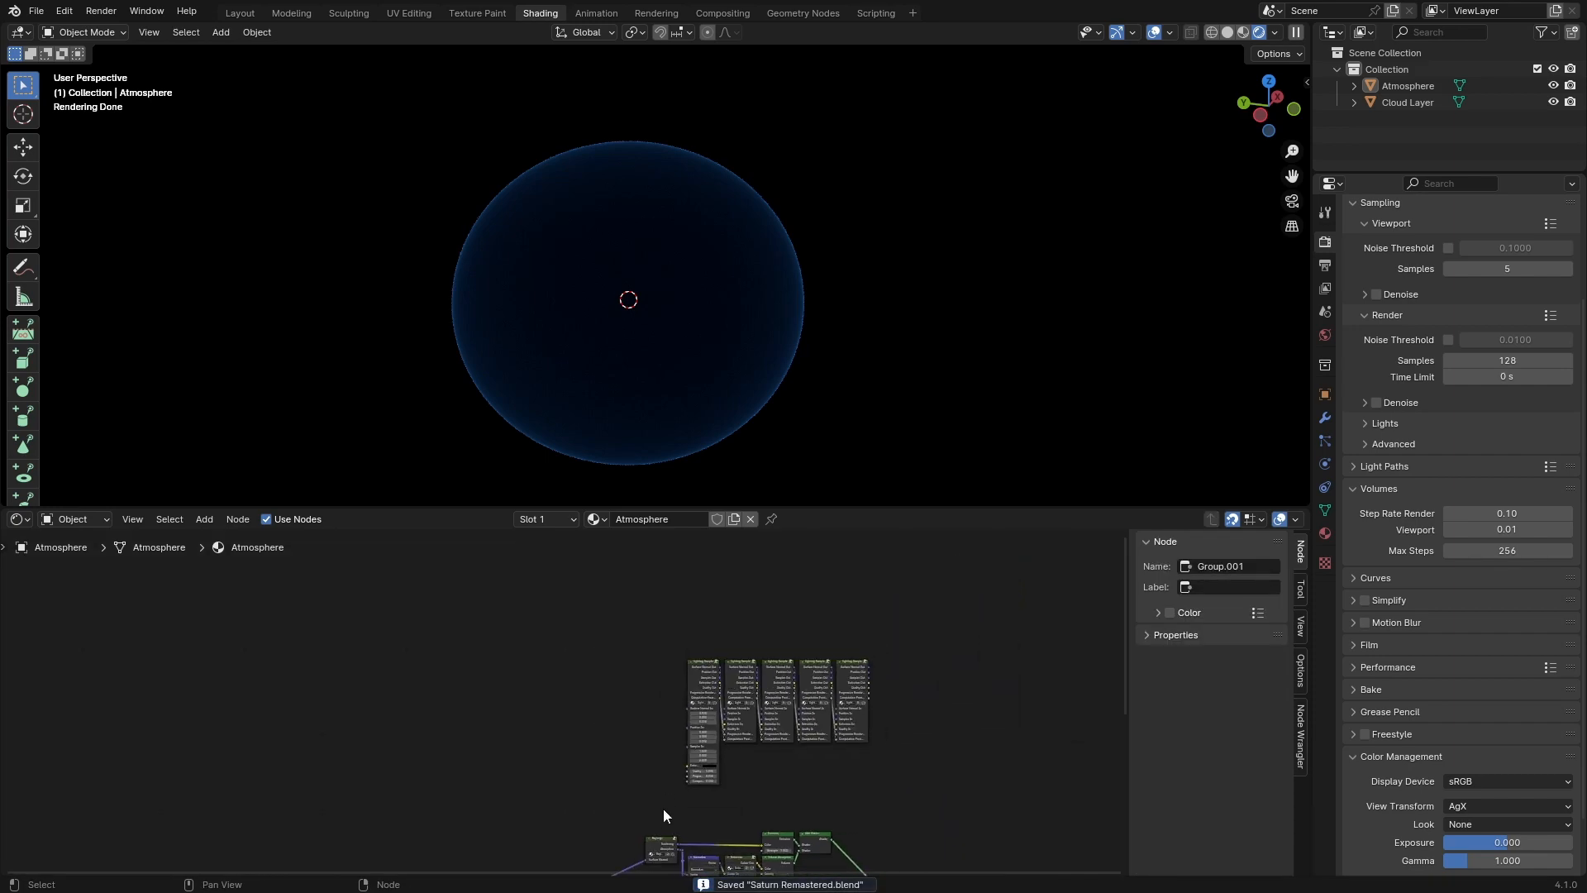
pyautogui.moveTo(663, 809); pyautogui.dragTo(727, 688, button='middle')
pyautogui.moveTo(514, 834); pyautogui.dragTo(552, 743)
pyautogui.scroll(8, 635, 686)
pyautogui.moveTo(635, 686); pyautogui.dragTo(617, 712, button='middle')
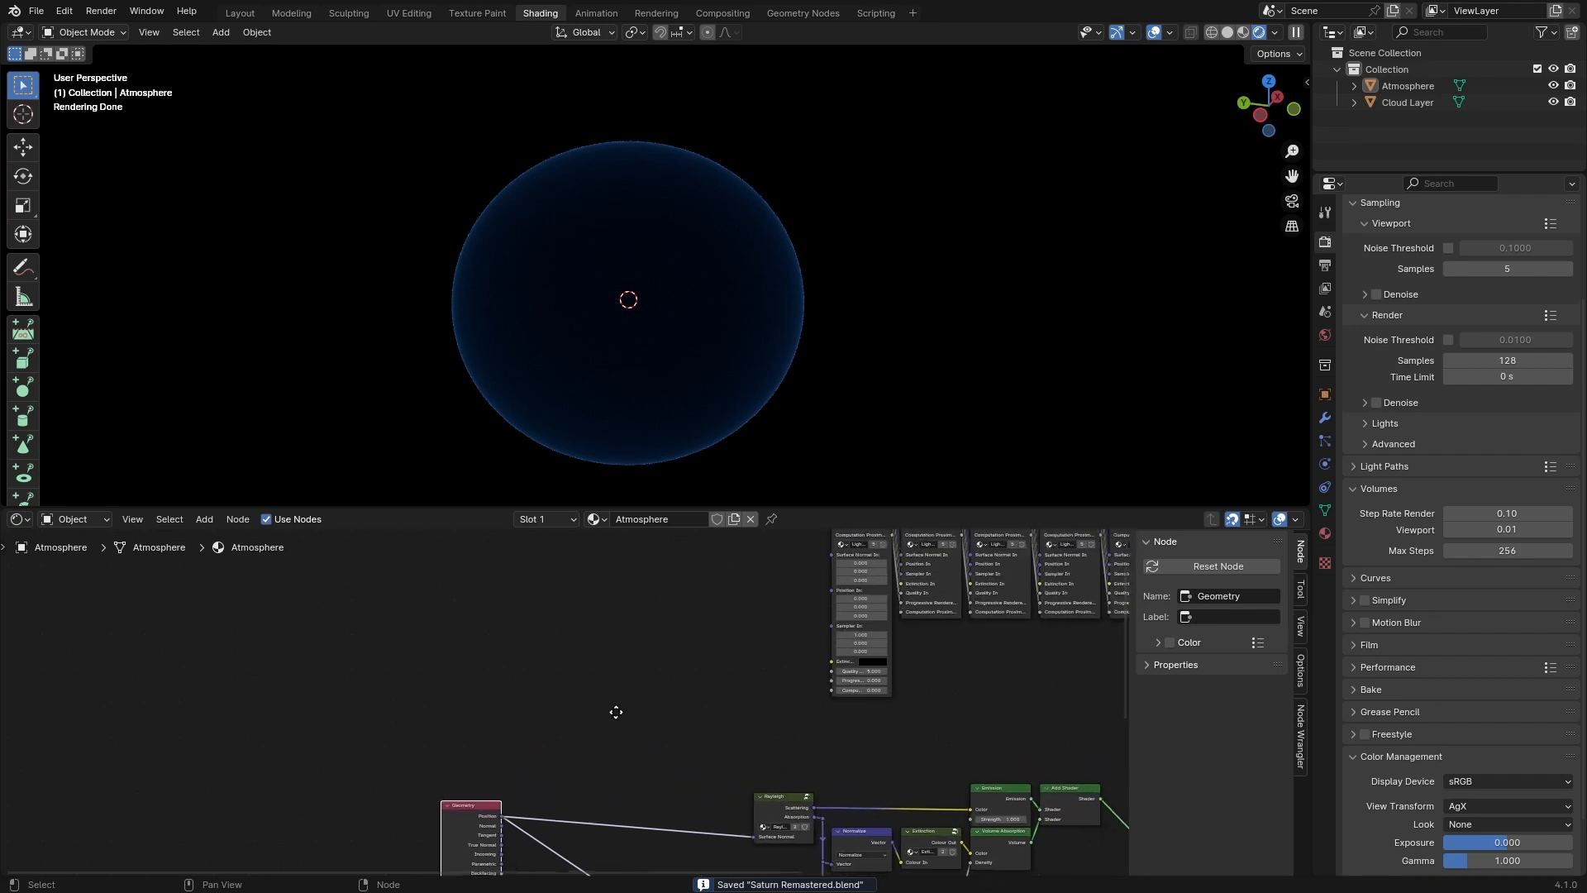
pyautogui.moveTo(504, 817); pyautogui.dragTo(836, 565)
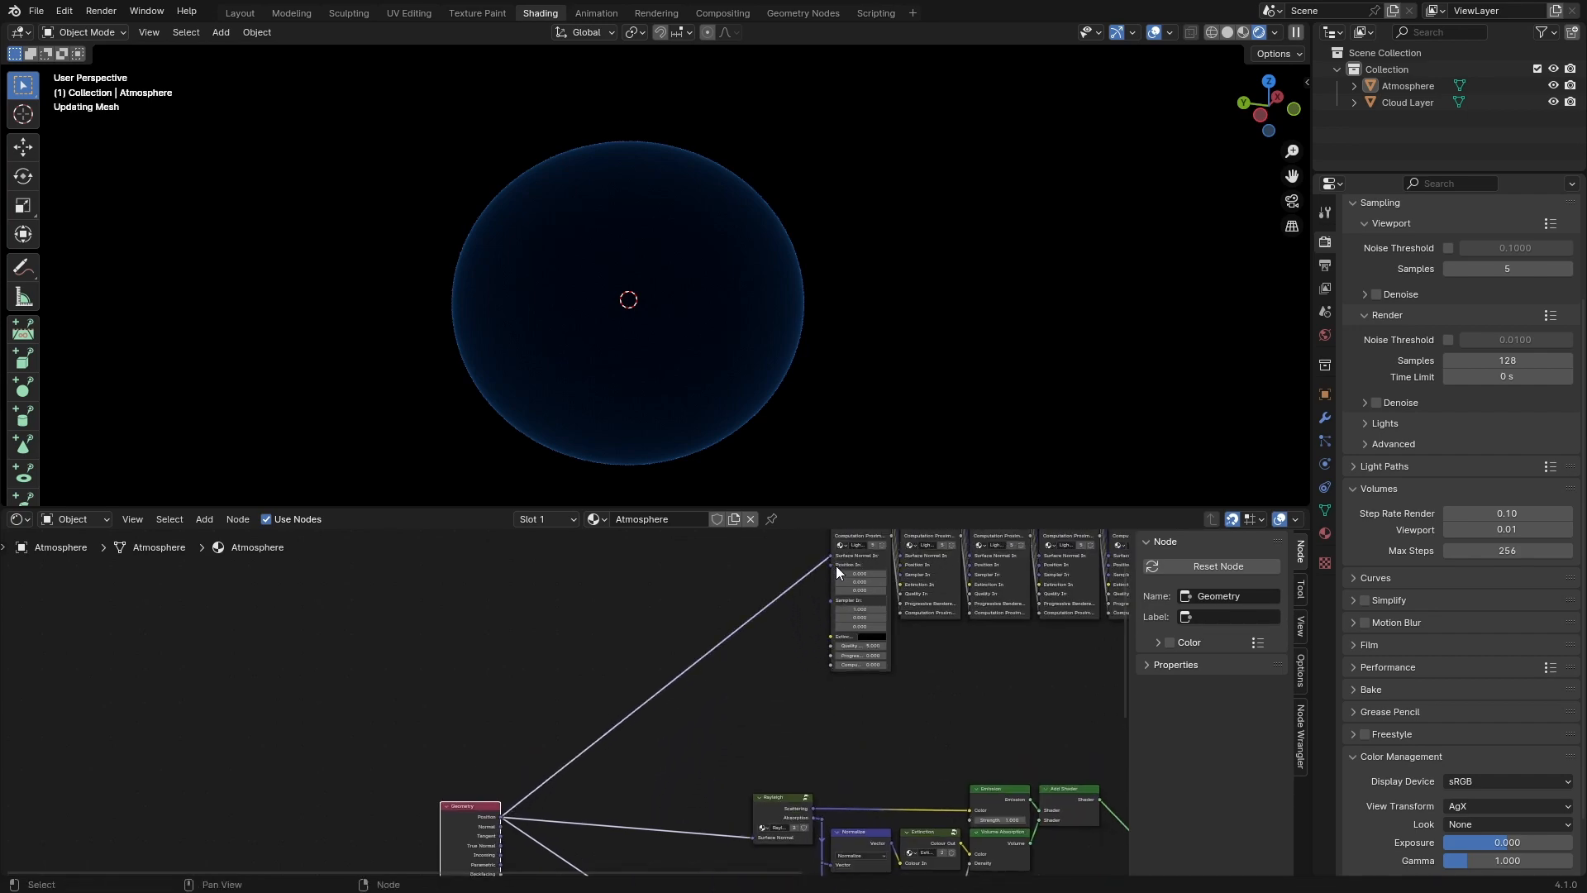
# Step: Link the Geometry node's Incoming output to the first Lighting Sample node's Position In
pyautogui.moveTo(825, 601); pyautogui.dragTo(821, 605, button='middle')
pyautogui.scroll(3, 820, 604)
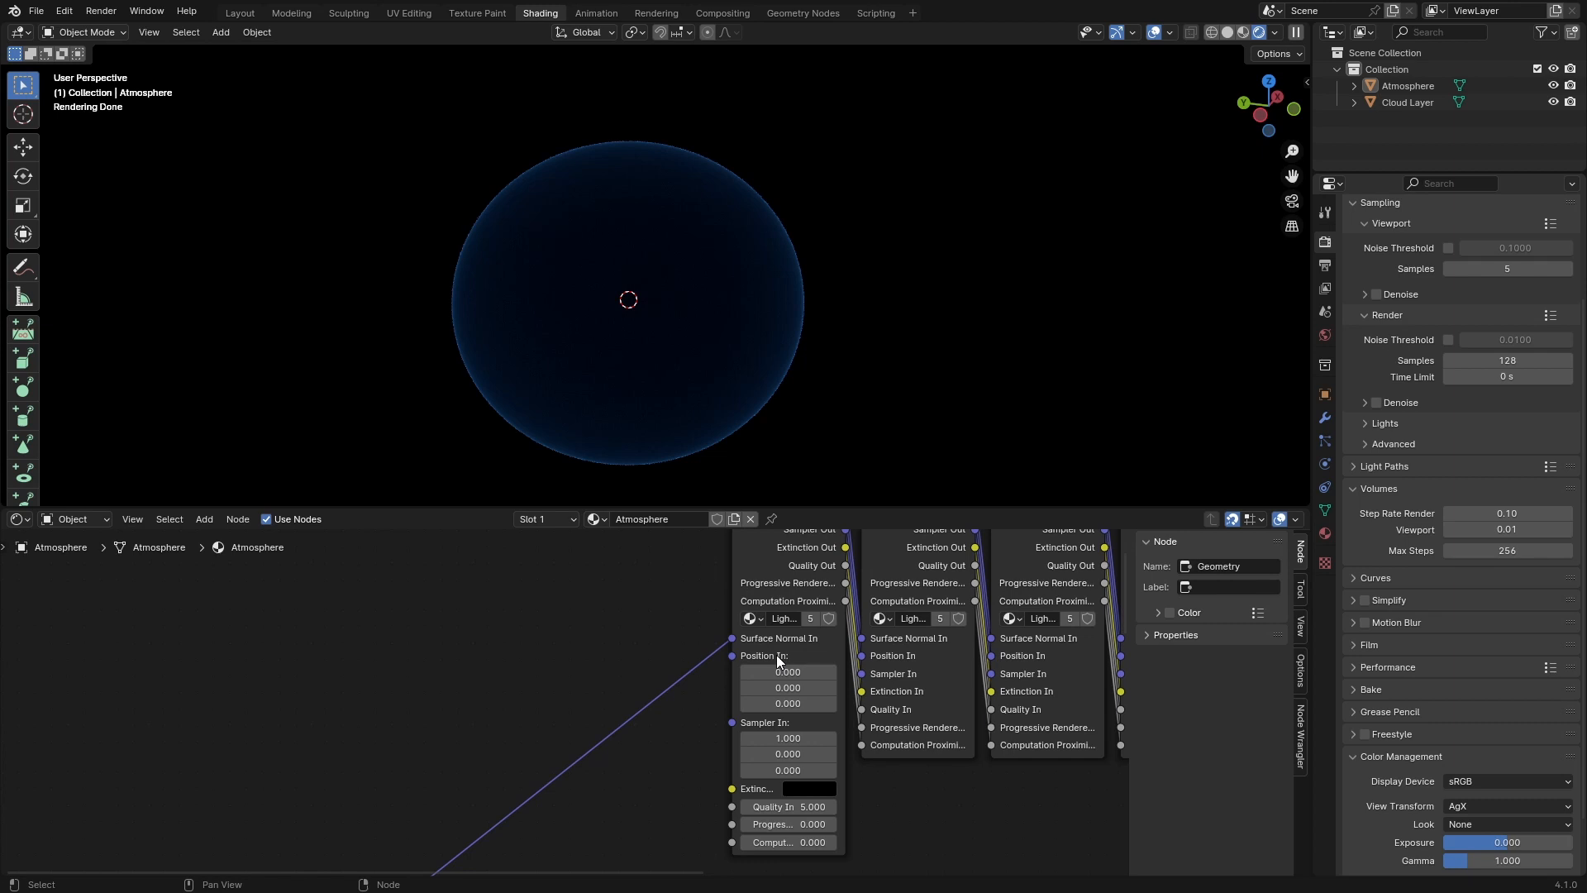
pyautogui.scroll(-3, 626, 724)
pyautogui.moveTo(458, 832); pyautogui.dragTo(817, 600)
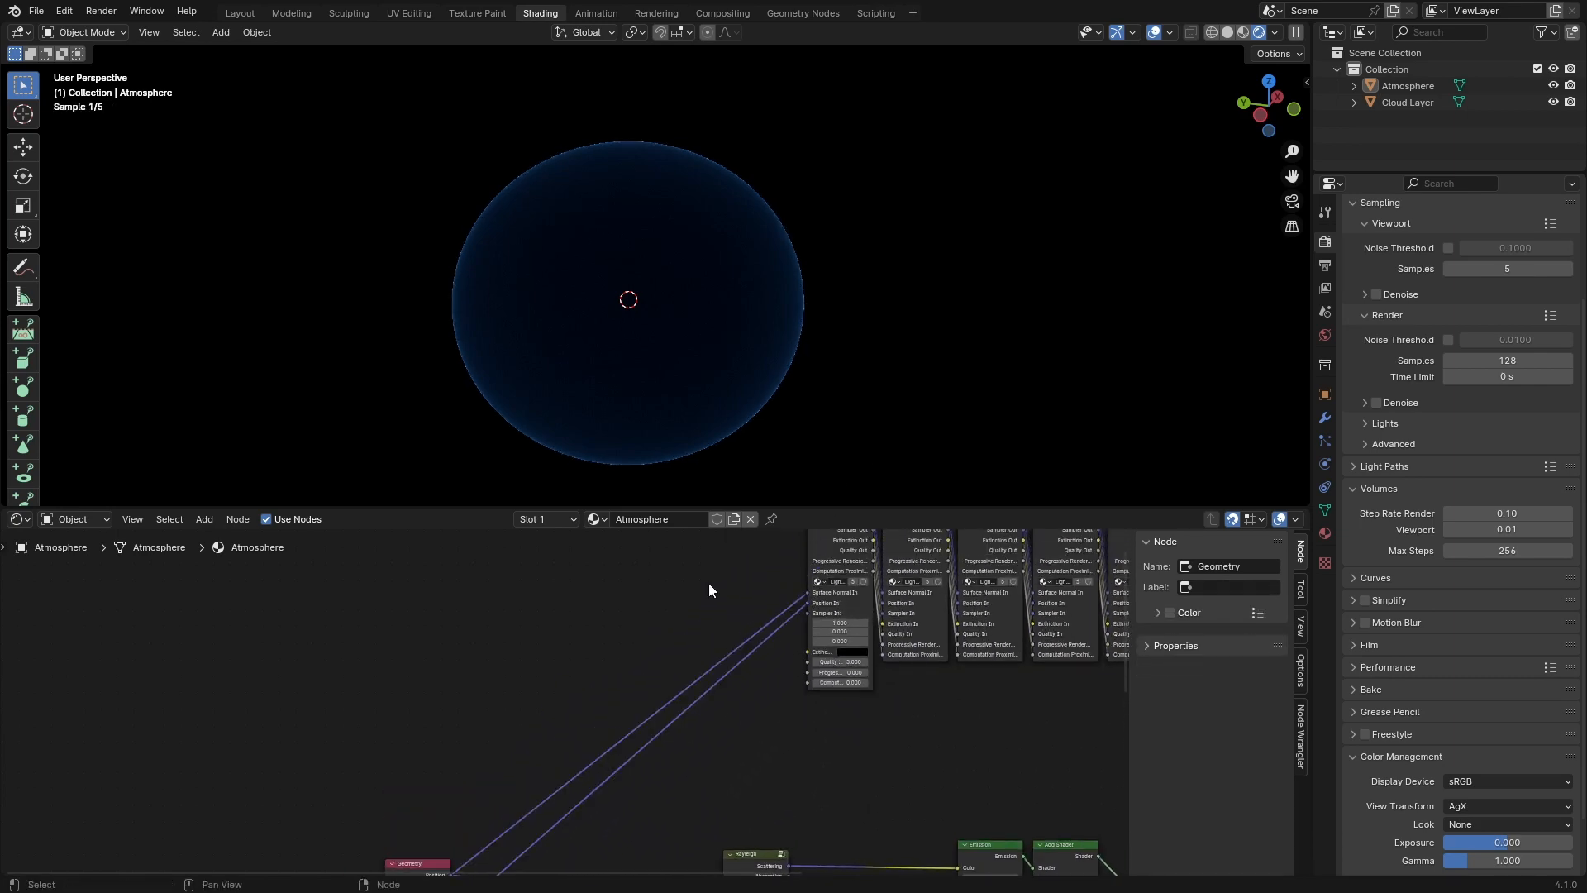
# Step: Set the first Lighting Sample node's Computation Proximity input to 3 and save the file
pyautogui.scroll(1, 751, 706)
pyautogui.scroll(2, 751, 704)
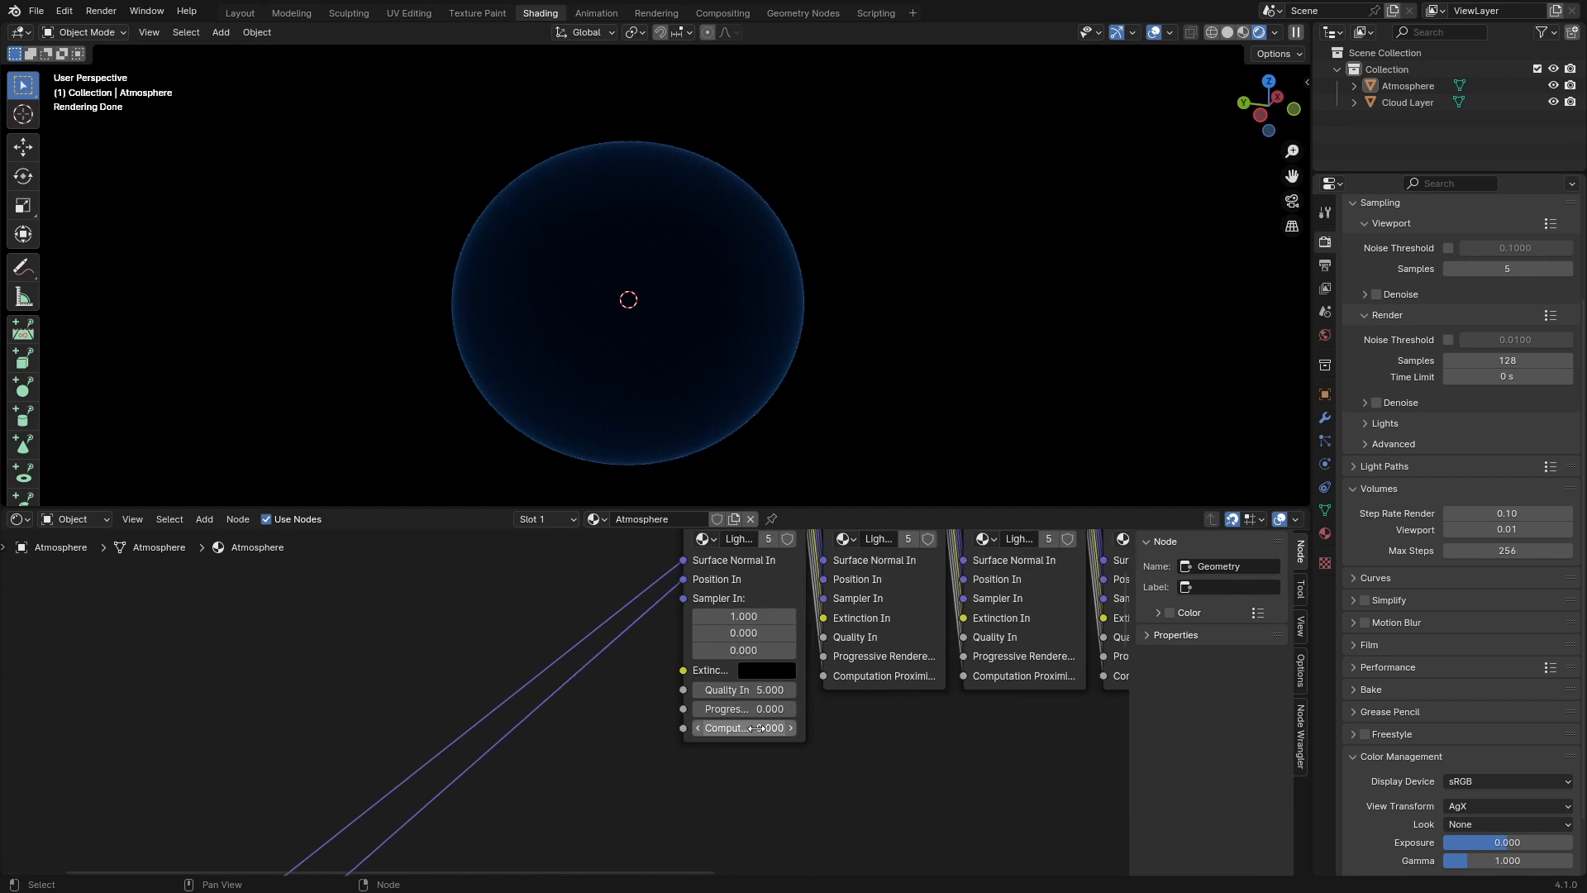
pyautogui.click(754, 727)
pyautogui.write('3')
pyautogui.press('Return')
pyautogui.hotkey('ctrl', 's')
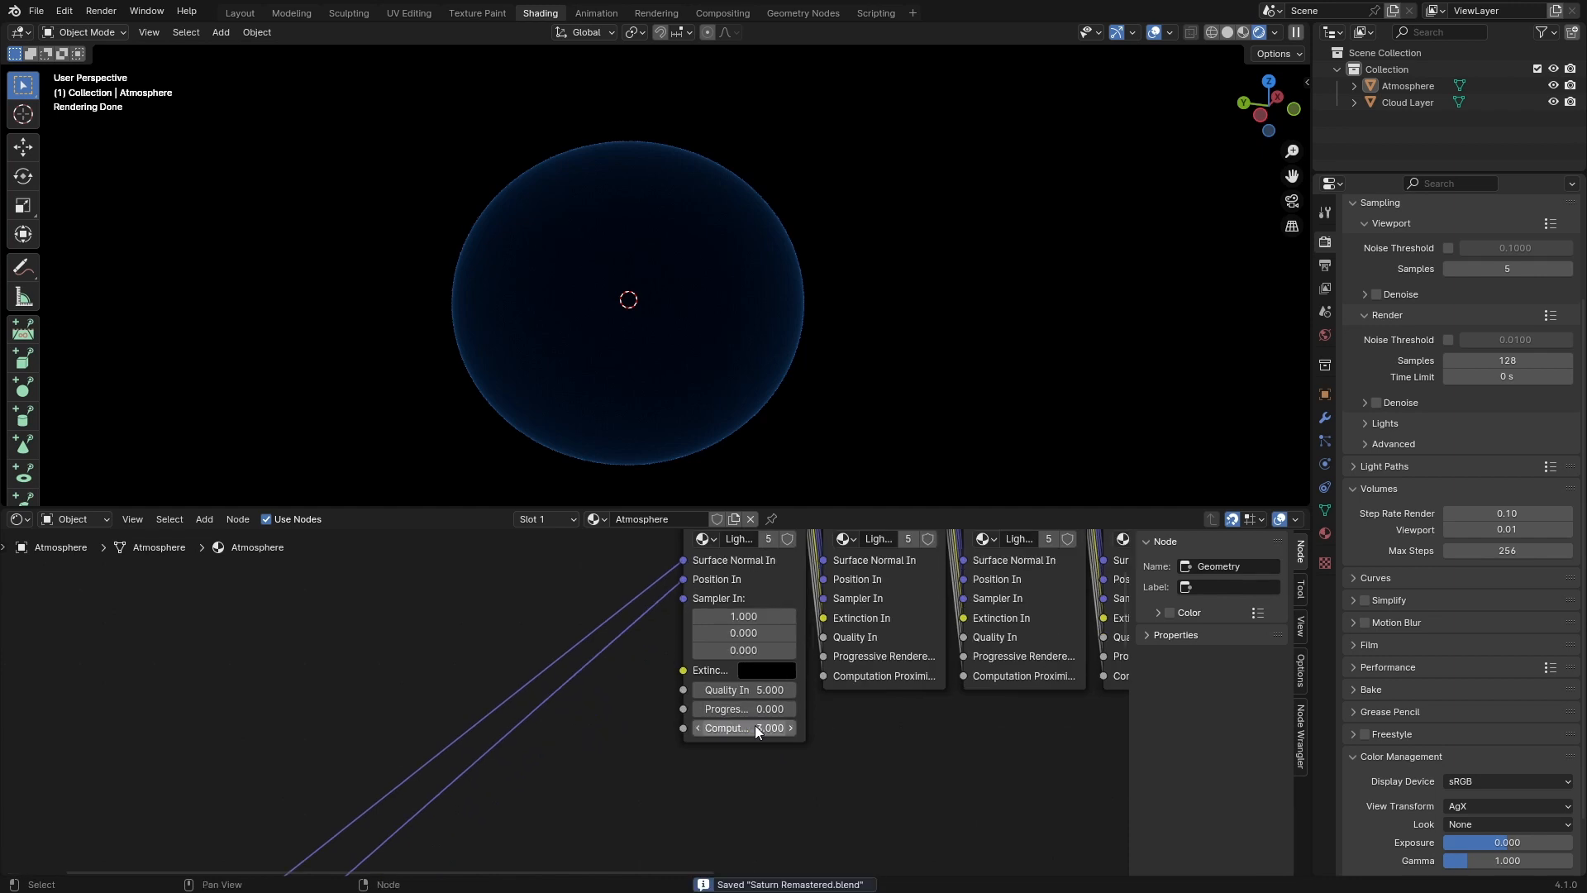
# Step: Add a White Noise Texture node below the first Lighting Sample node
pyautogui.scroll(-6, 583, 701)
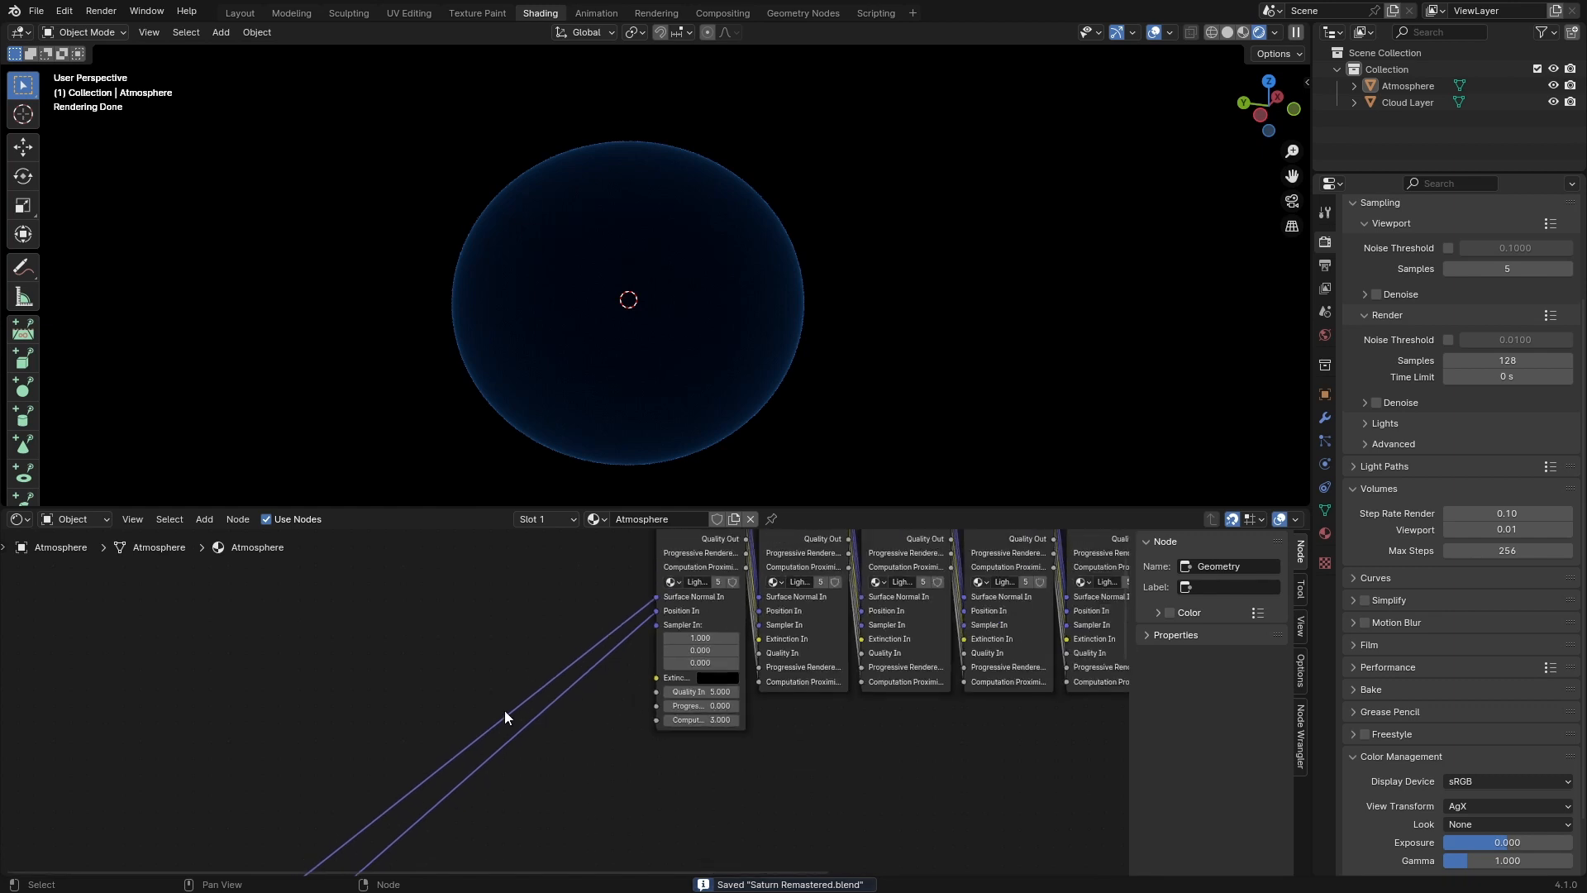
pyautogui.moveTo(502, 710); pyautogui.dragTo(612, 691, button='middle')
pyautogui.hotkey('shift', 'a')
pyautogui.click(607, 614)
pyautogui.write('white')
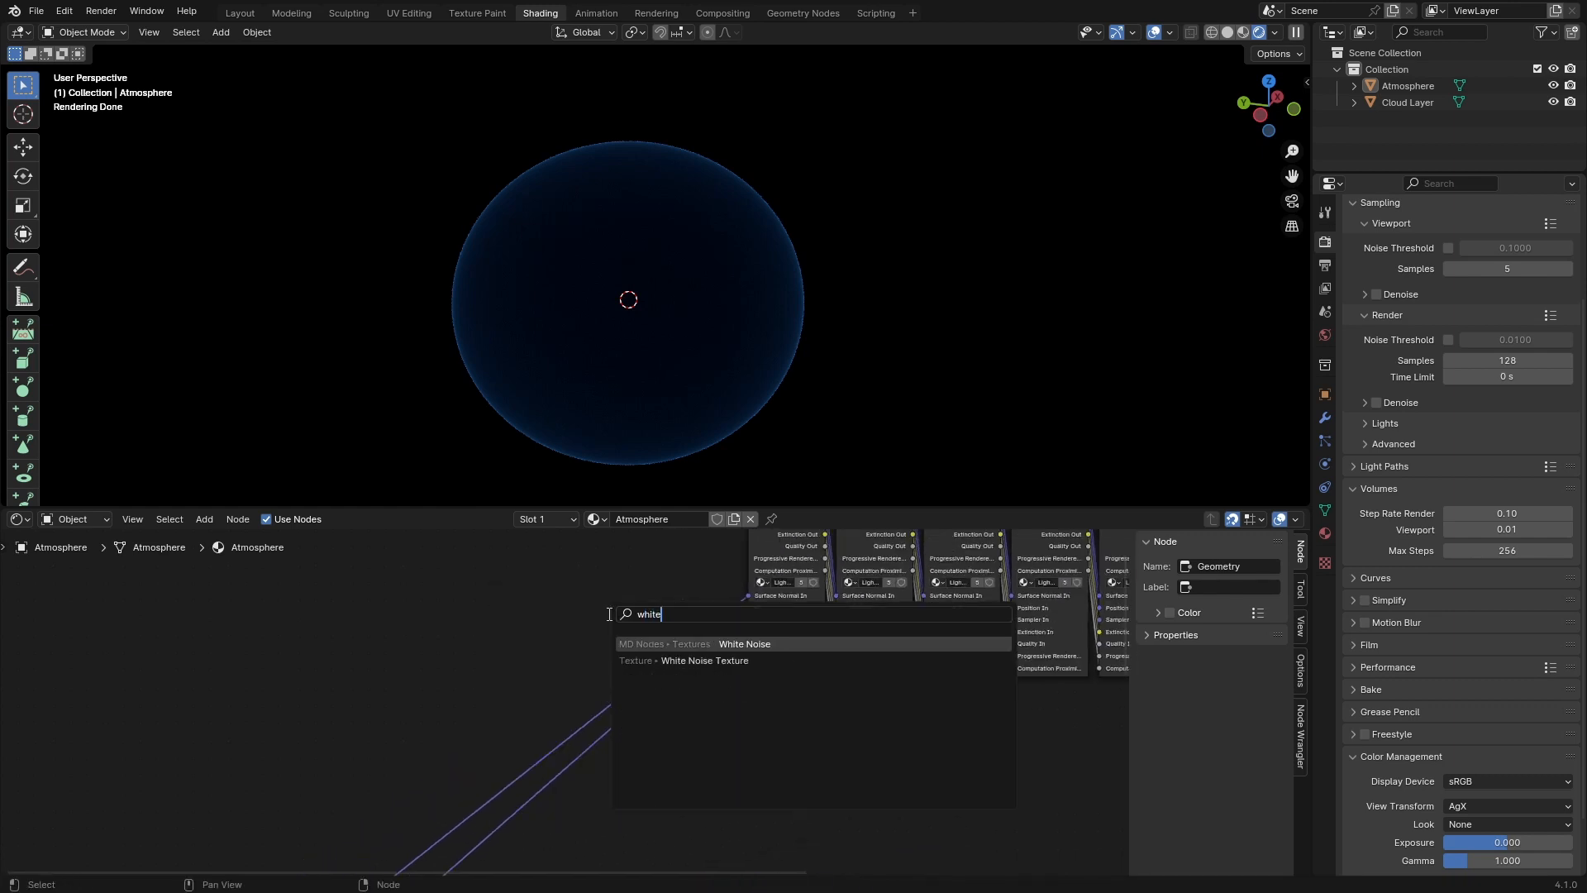
pyautogui.press('Down')
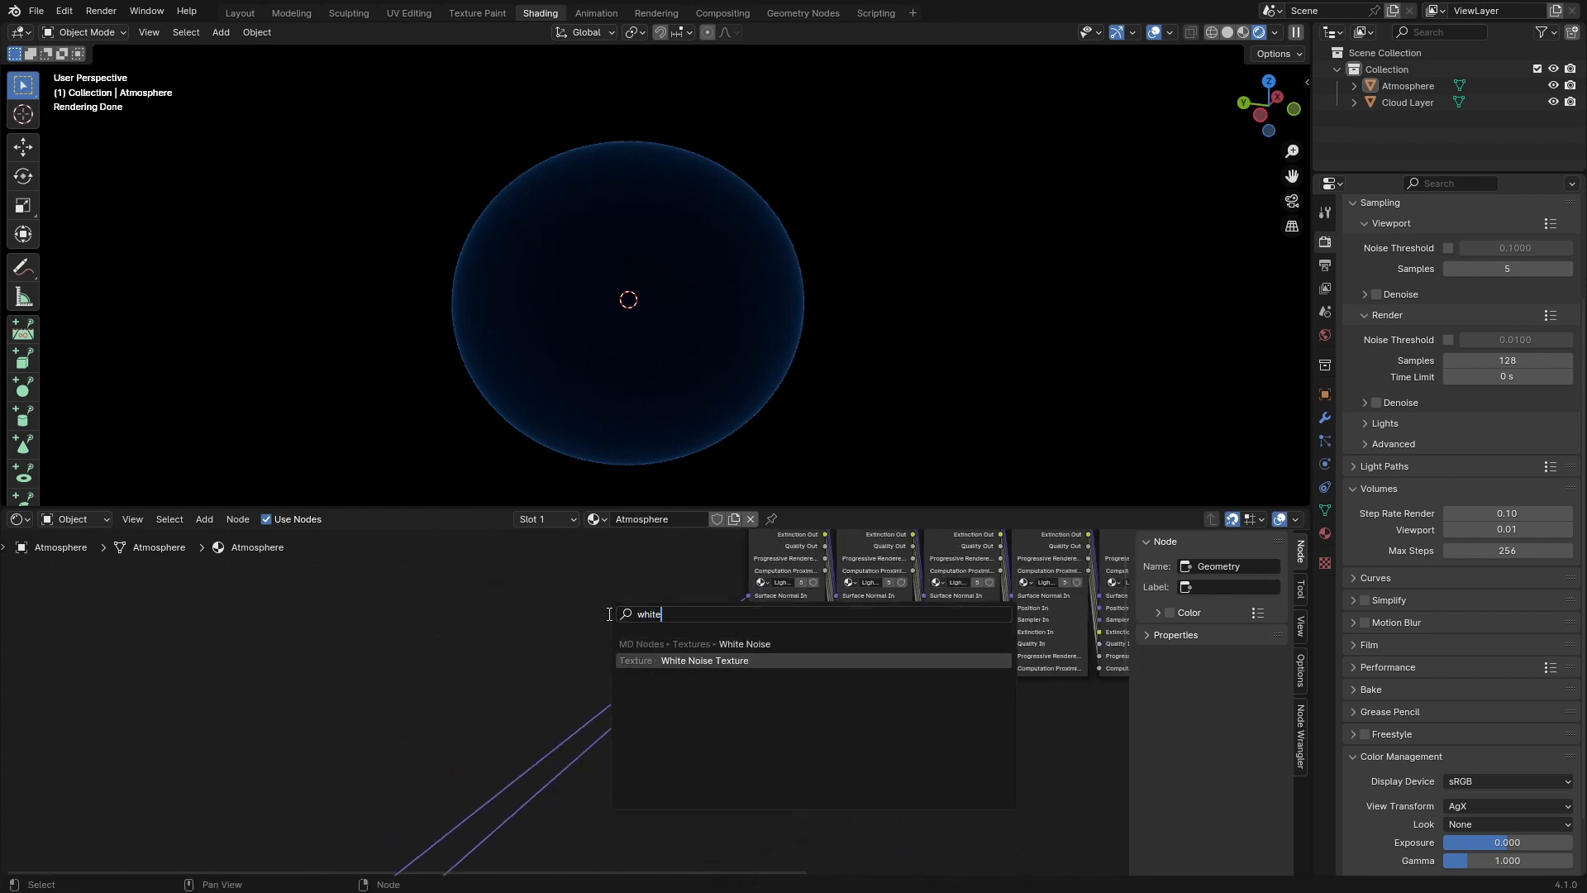
pyautogui.press('Return')
pyautogui.click(699, 736)
# Step: Link Geometry Position to the White Noise Texture's vector and its Value to the first Lighting Sample's Progressive Renderer input, placing the texture beside it
pyautogui.scroll(-3, 629, 752)
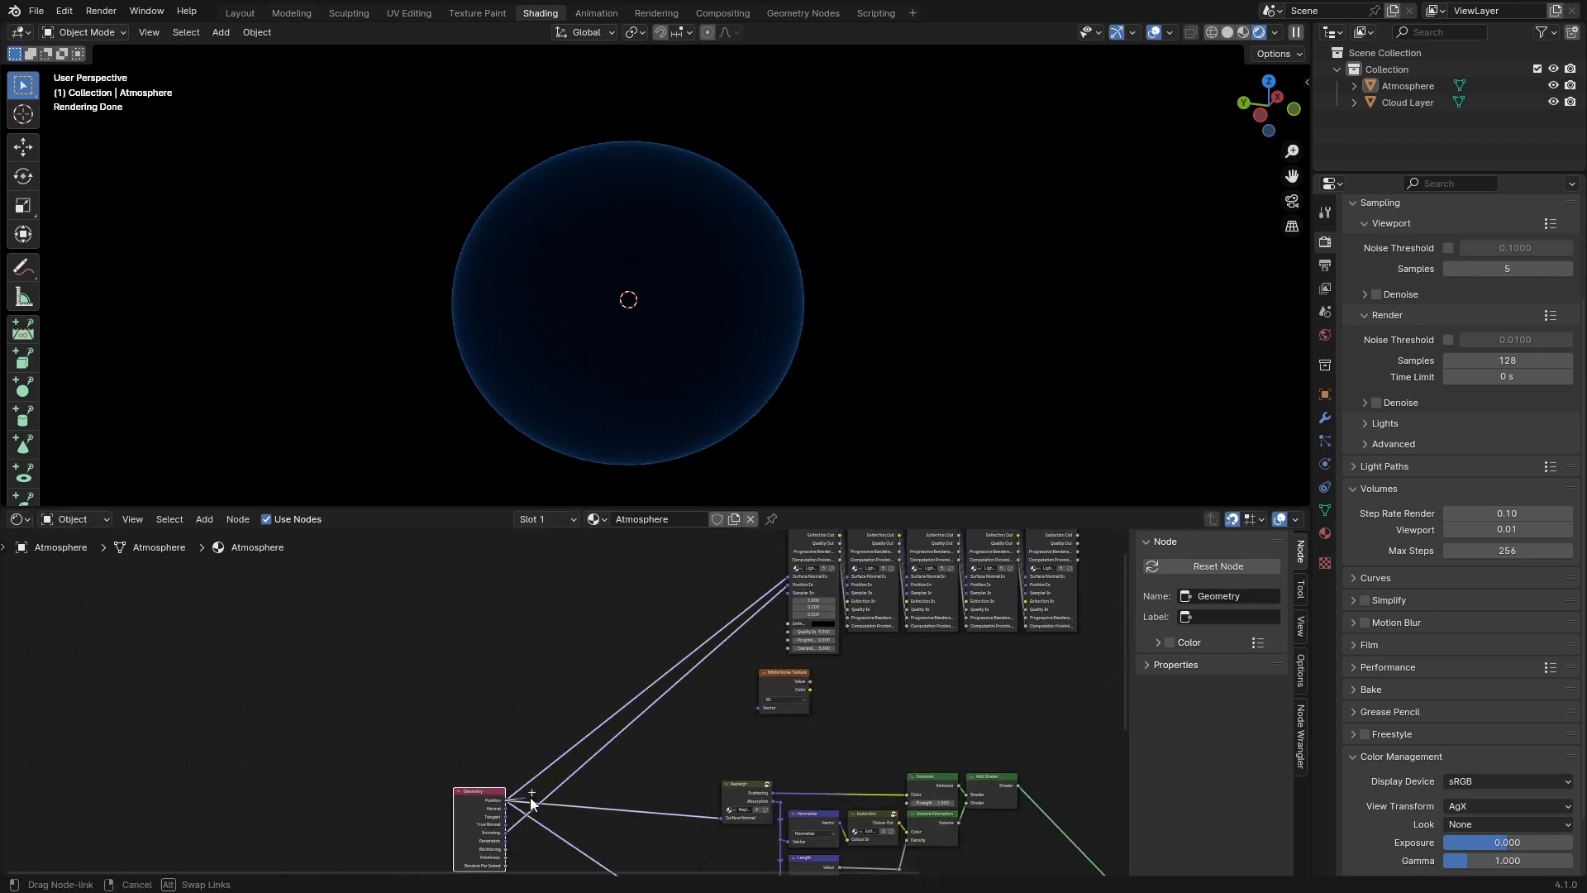
pyautogui.moveTo(529, 797); pyautogui.dragTo(765, 707)
pyautogui.scroll(3, 819, 686)
pyautogui.scroll(2, 827, 688)
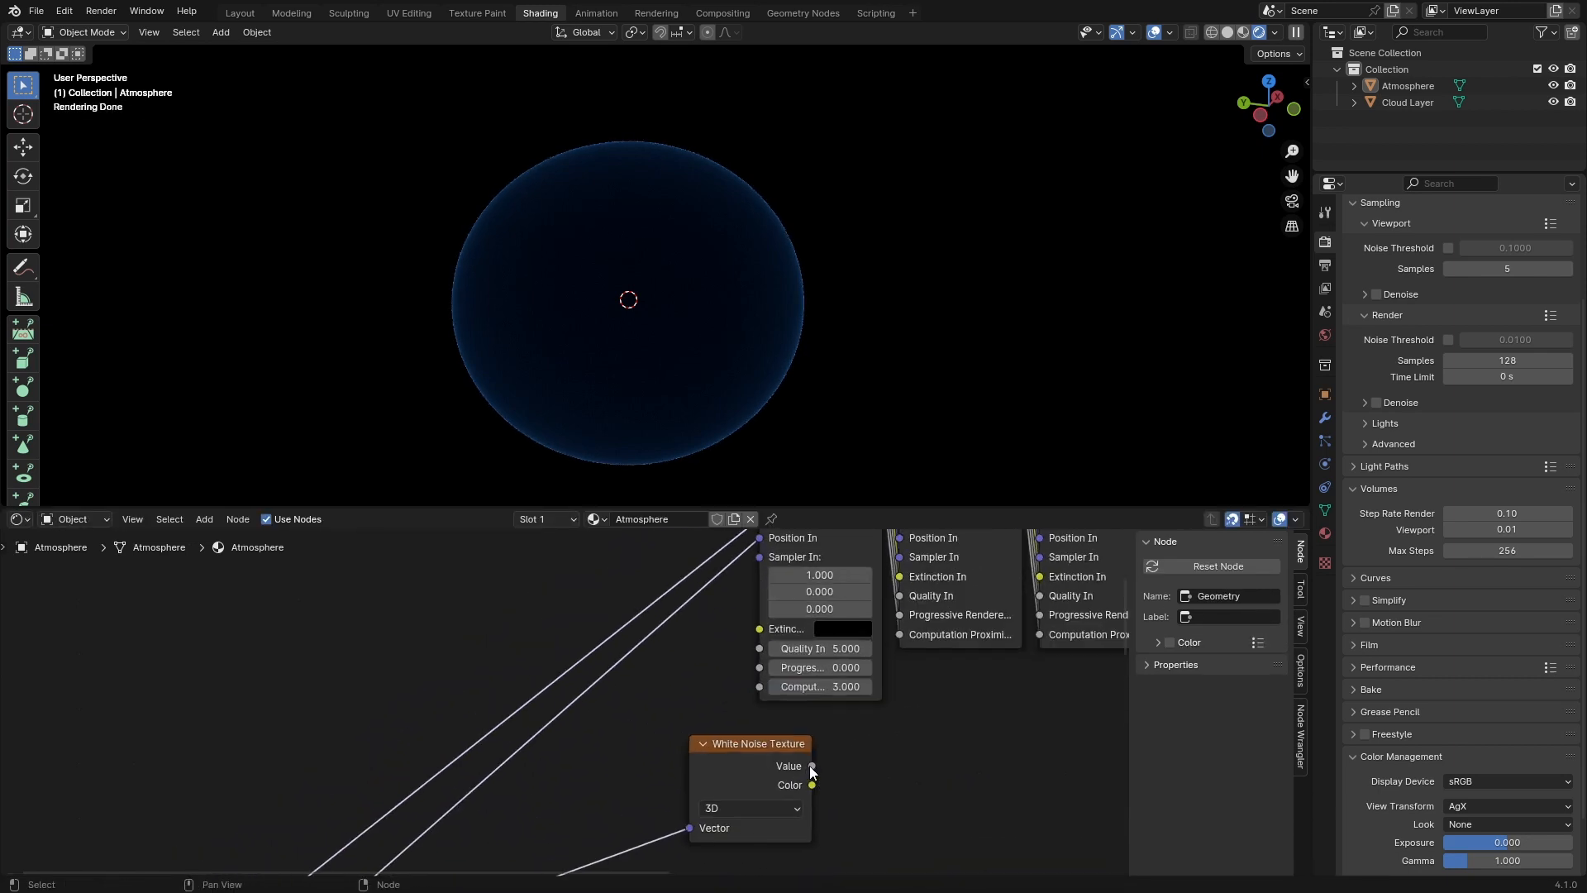
pyautogui.moveTo(811, 765); pyautogui.dragTo(803, 714)
pyautogui.moveTo(766, 663); pyautogui.dragTo(766, 667)
pyautogui.moveTo(771, 749); pyautogui.dragTo(634, 719)
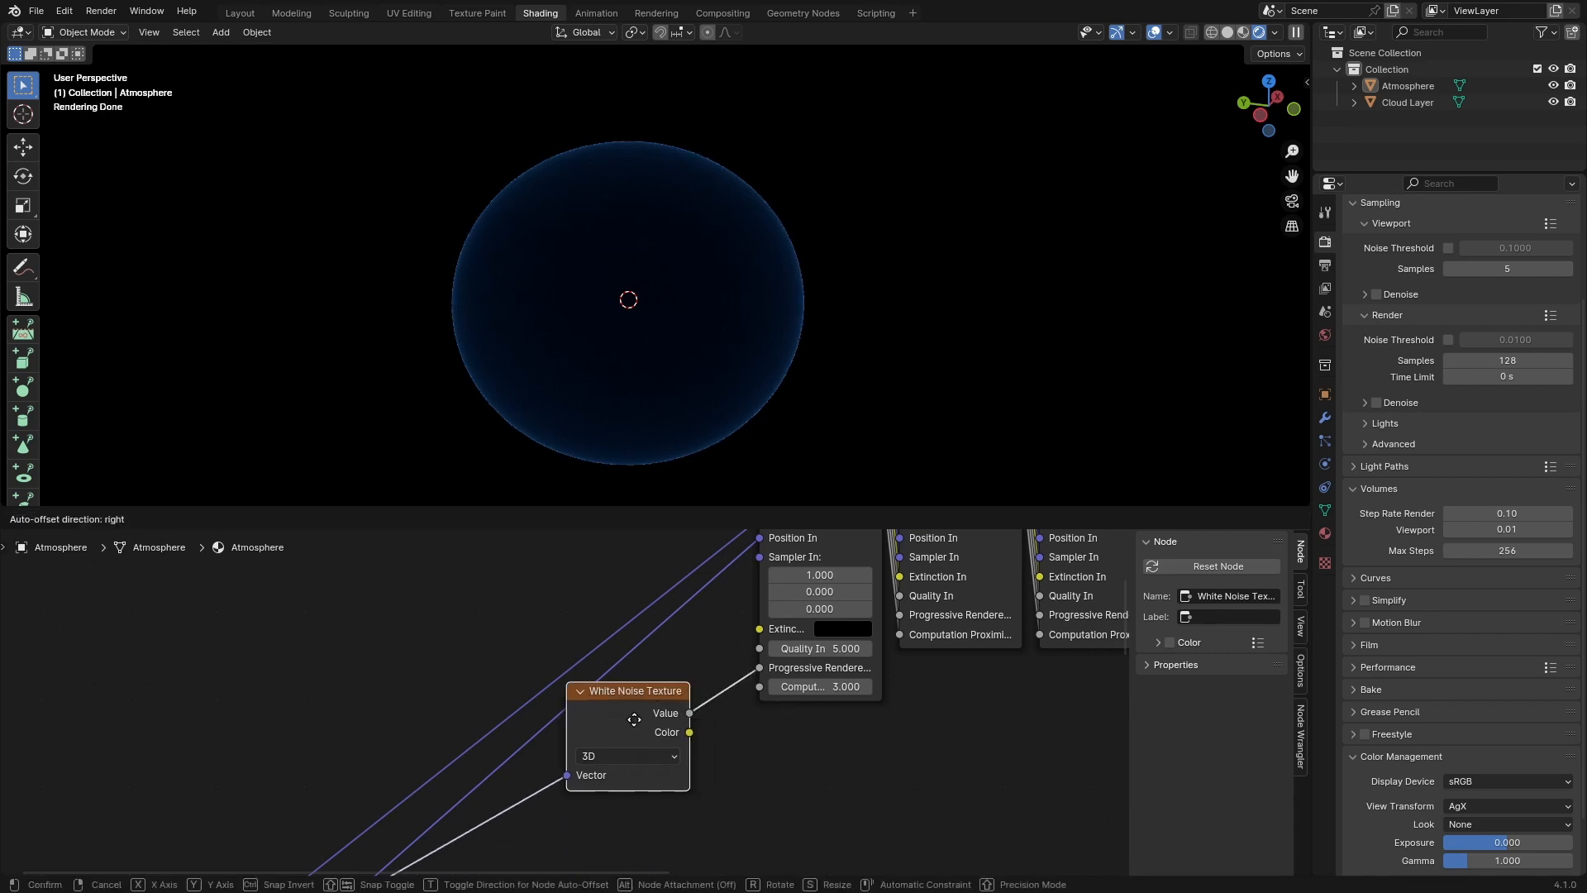
pyautogui.moveTo(634, 719); pyautogui.dragTo(668, 716)
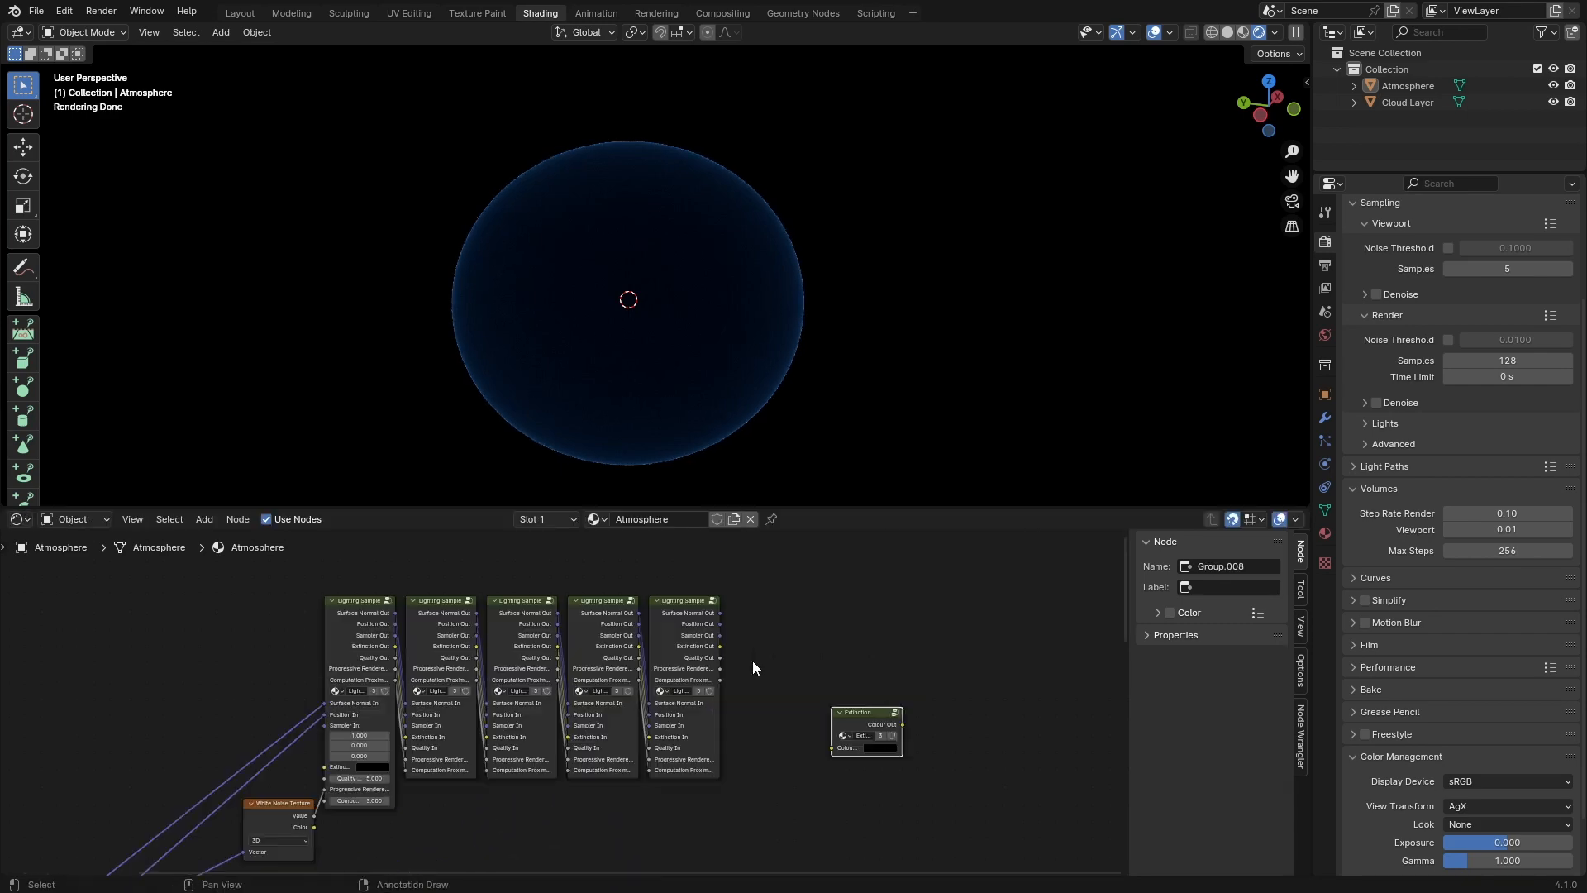
# Step: Link the last Lighting Sample's Extinction Out to the duplicated Extinction node's Colour In, place that node at the row's end, and save
pyautogui.moveTo(720, 647); pyautogui.dragTo(718, 653)
pyautogui.moveTo(822, 745); pyautogui.dragTo(769, 609)
pyautogui.click(667, 680)
pyautogui.hotkey('ctrl', 's')
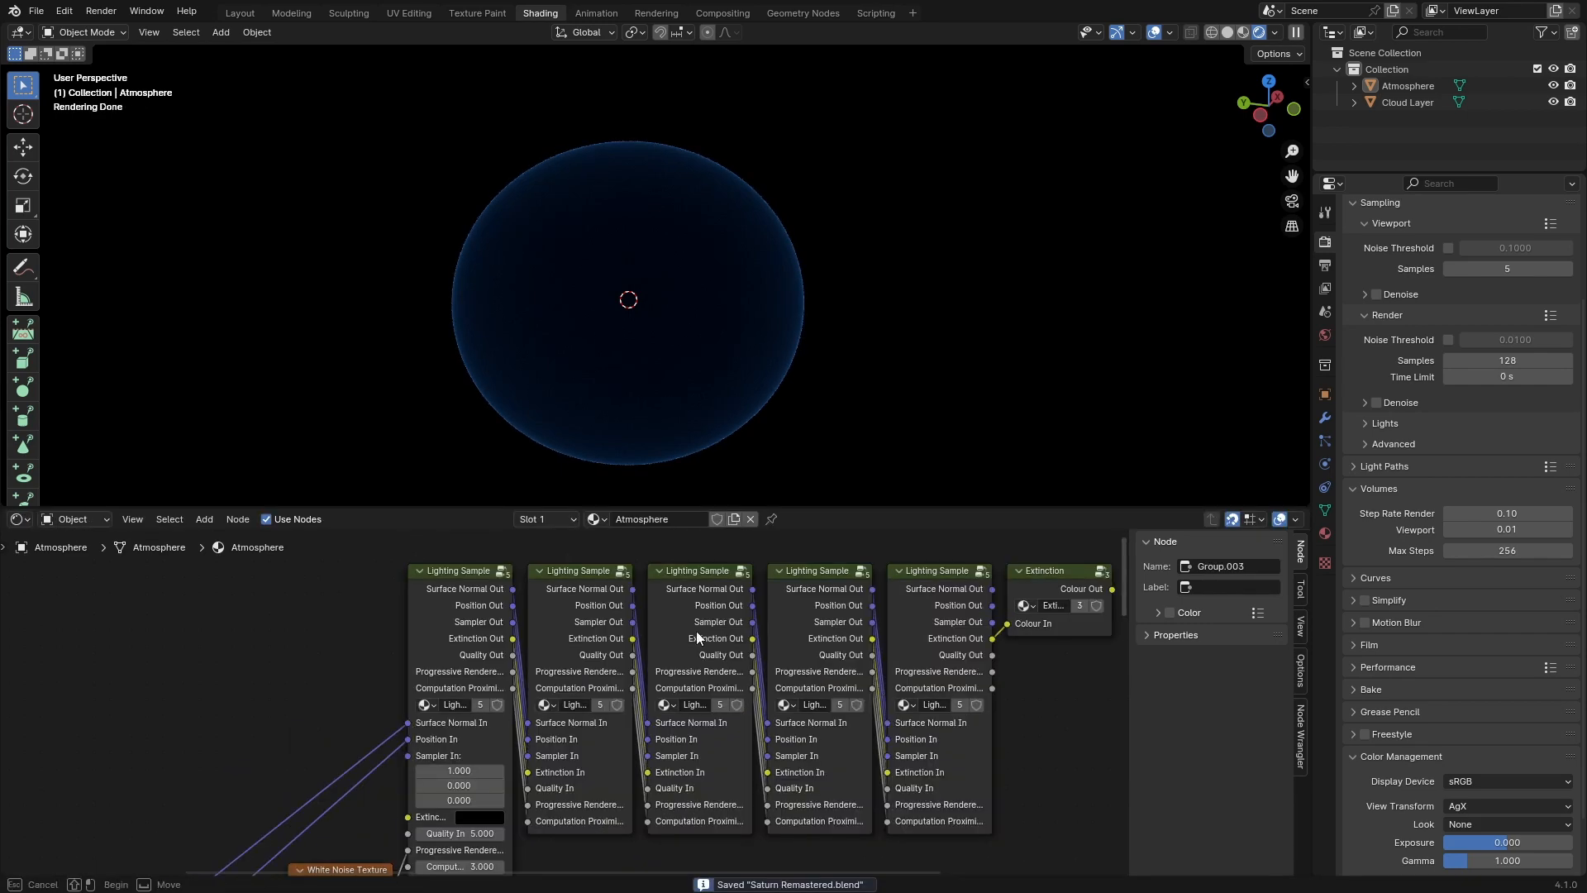
# Step: Inside the Lighting Sample group, link the Add node's vector output to the Rayleigh node's Surface Normal
pyautogui.press('Tab')
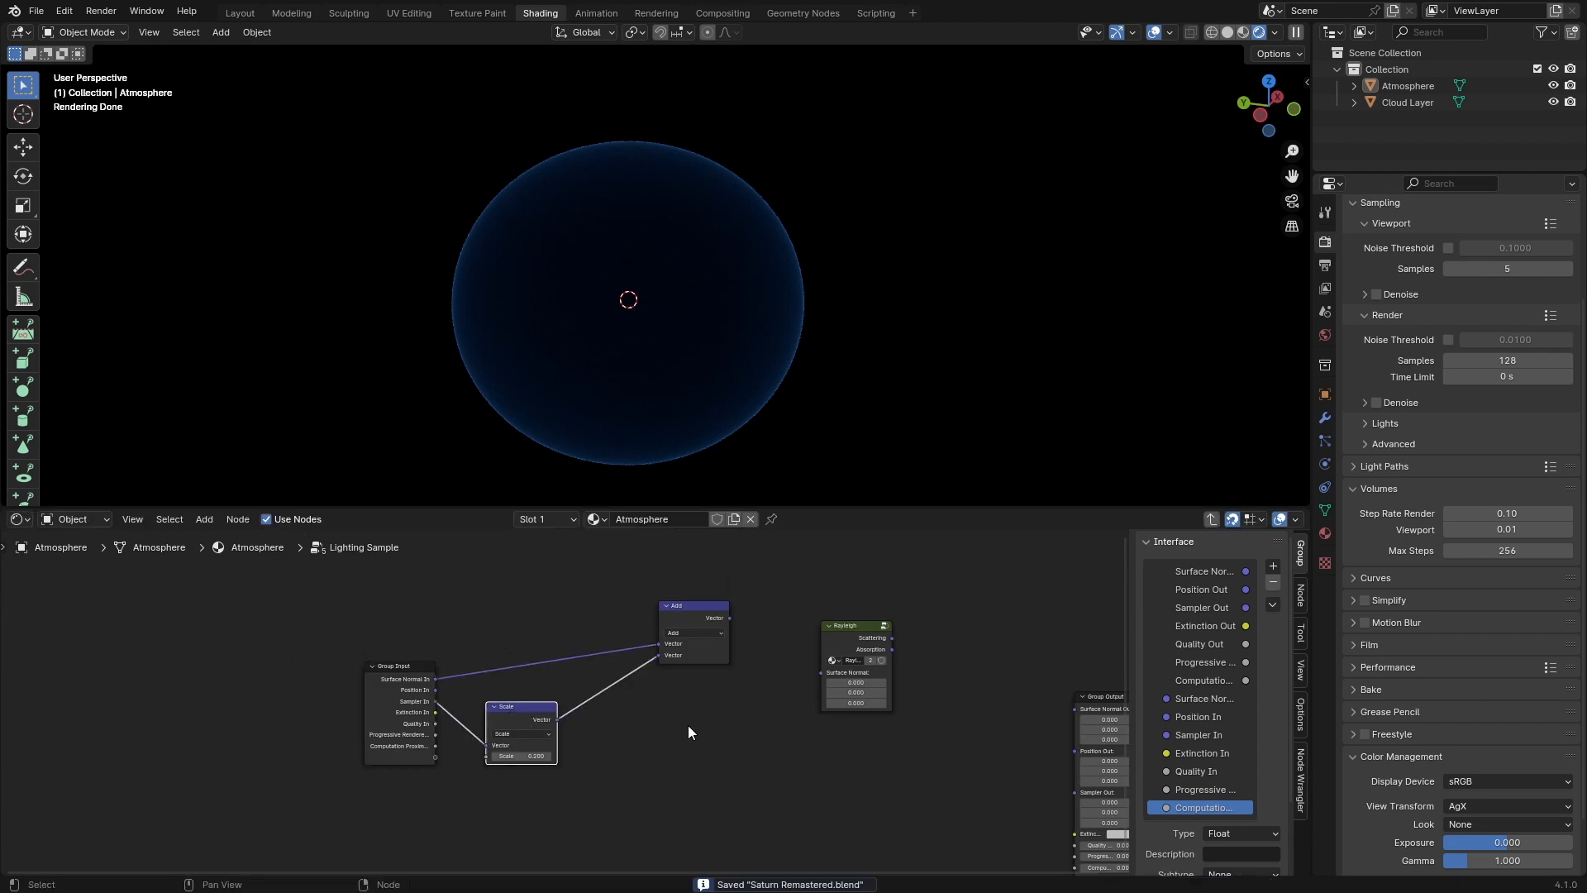
pyautogui.scroll(4, 671, 675)
pyautogui.moveTo(630, 595); pyautogui.dragTo(840, 699)
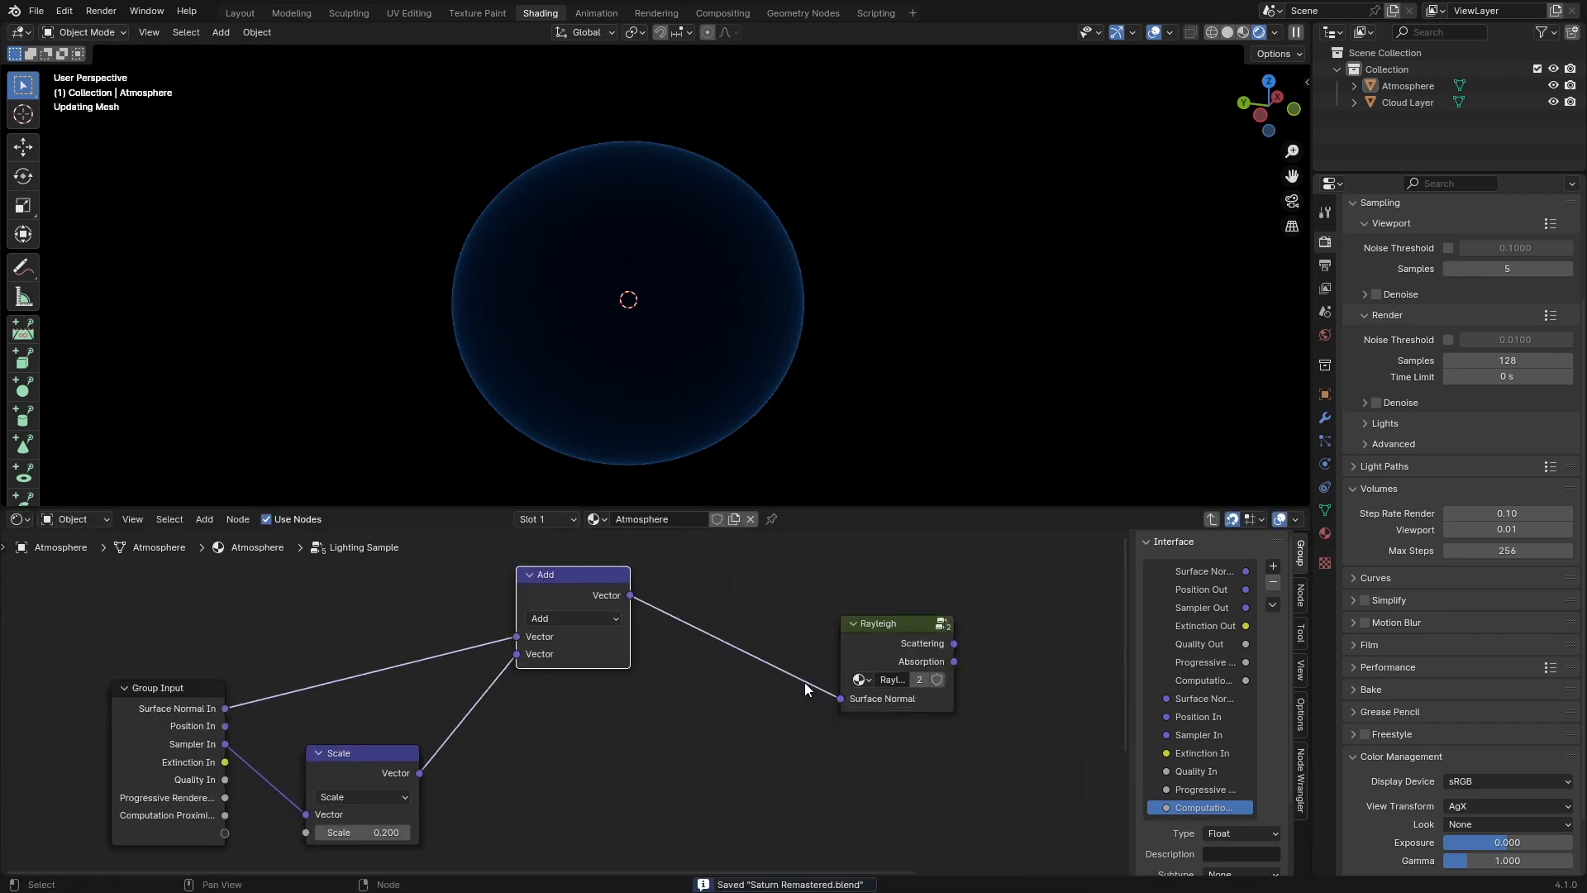
# Step: Move the Rayleigh node directly beside the Add node and bring the Scale node closer to the Add node
pyautogui.scroll(-3, 941, 713)
pyautogui.moveTo(753, 616); pyautogui.dragTo(677, 590)
pyautogui.click(806, 616)
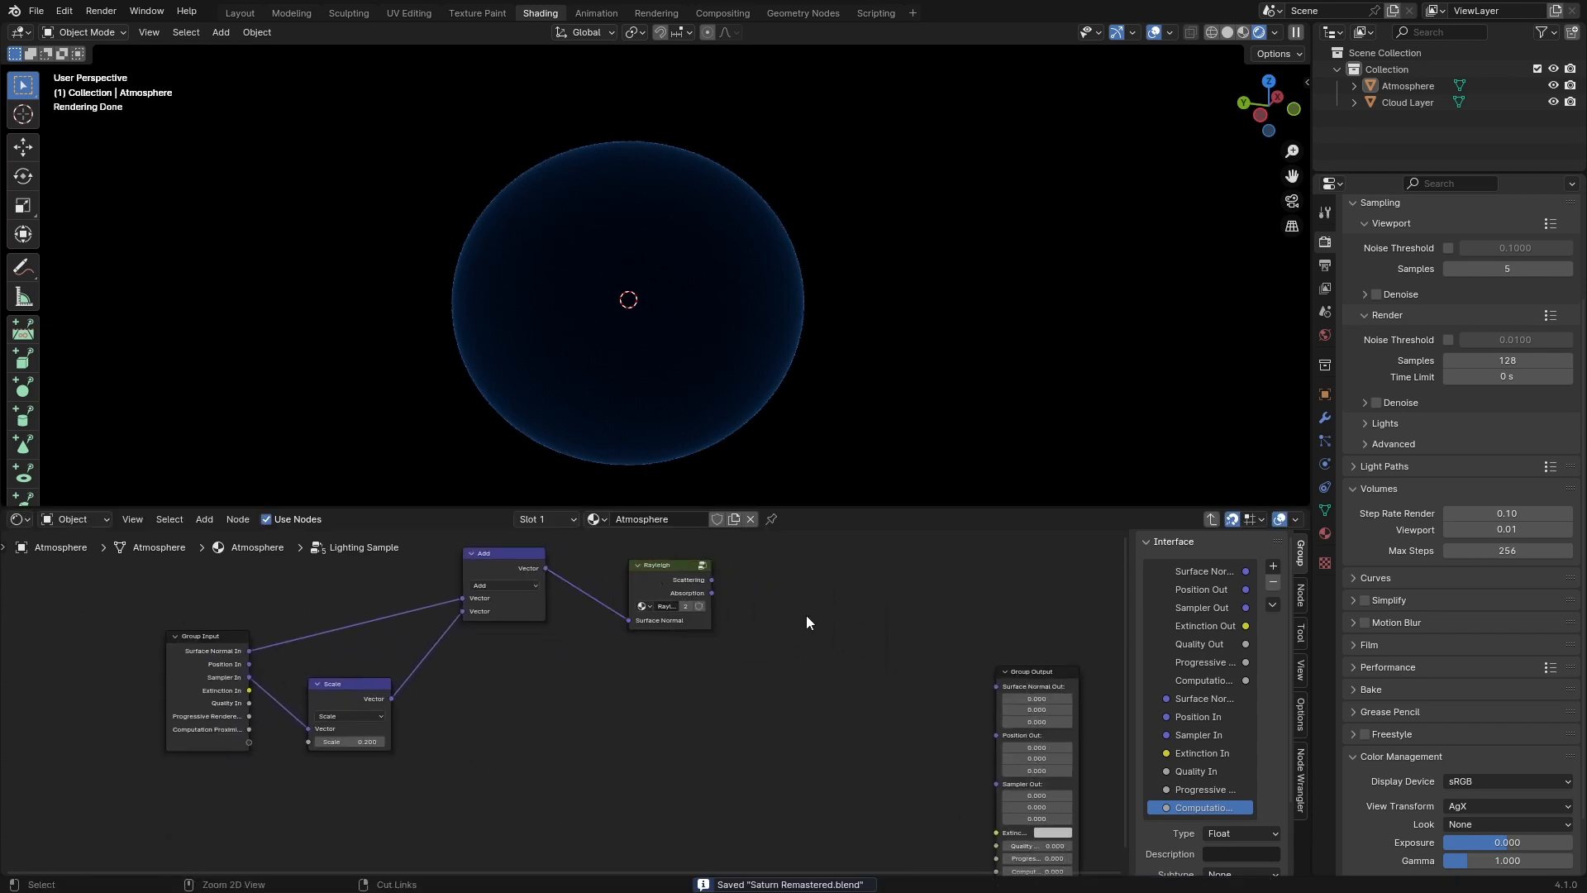
pyautogui.moveTo(644, 632); pyautogui.dragTo(642, 673, button='middle')
pyautogui.moveTo(657, 624); pyautogui.dragTo(589, 615)
pyautogui.moveTo(341, 738); pyautogui.dragTo(364, 703)
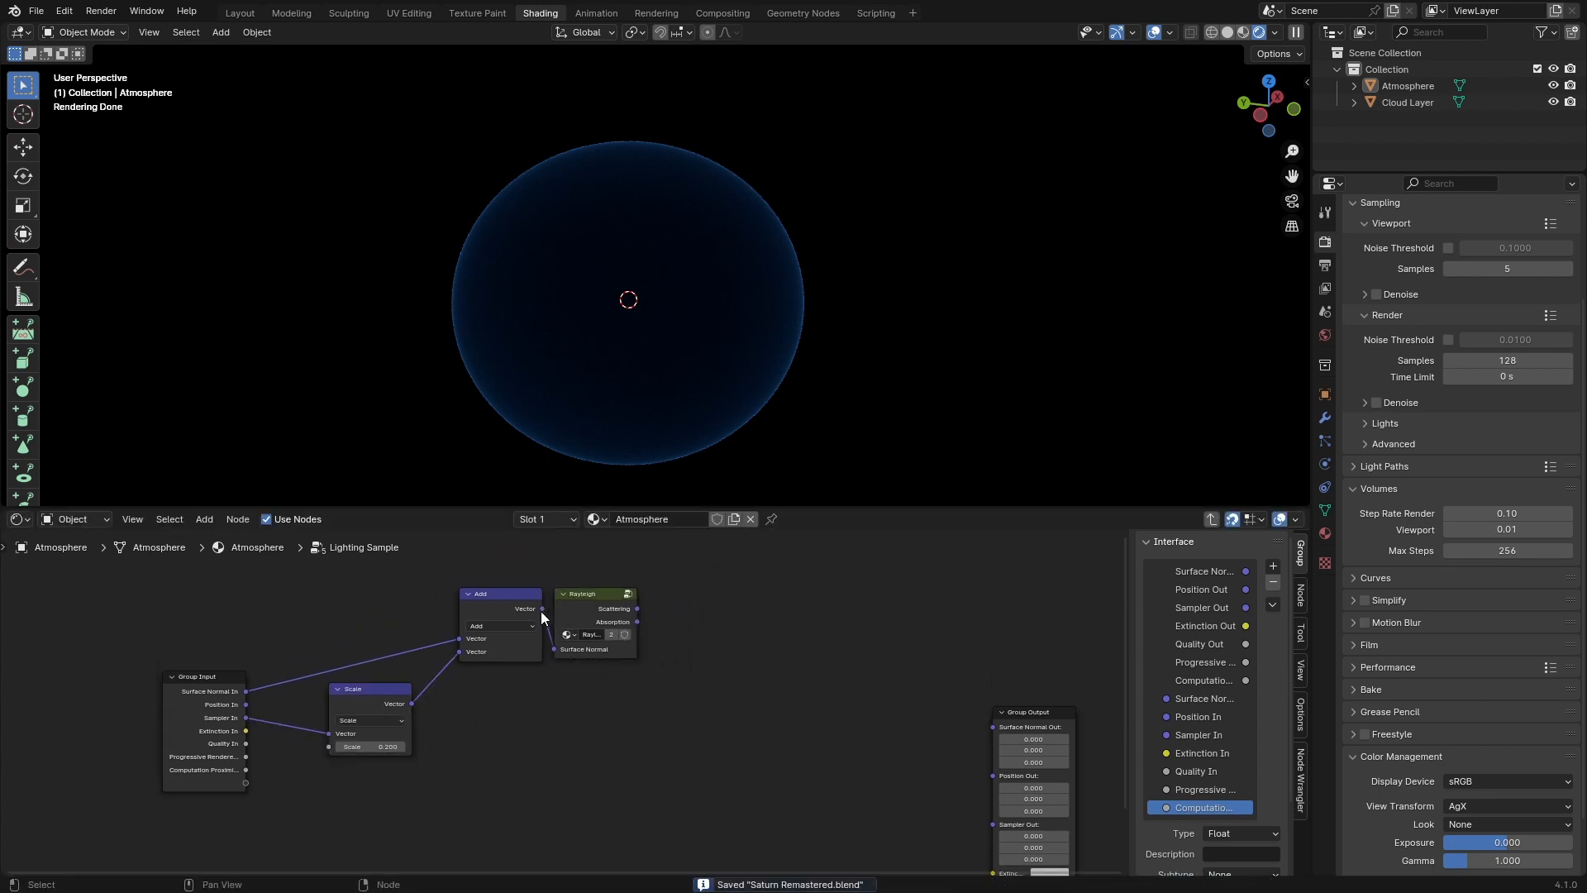
pyautogui.moveTo(542, 609); pyautogui.dragTo(570, 564)
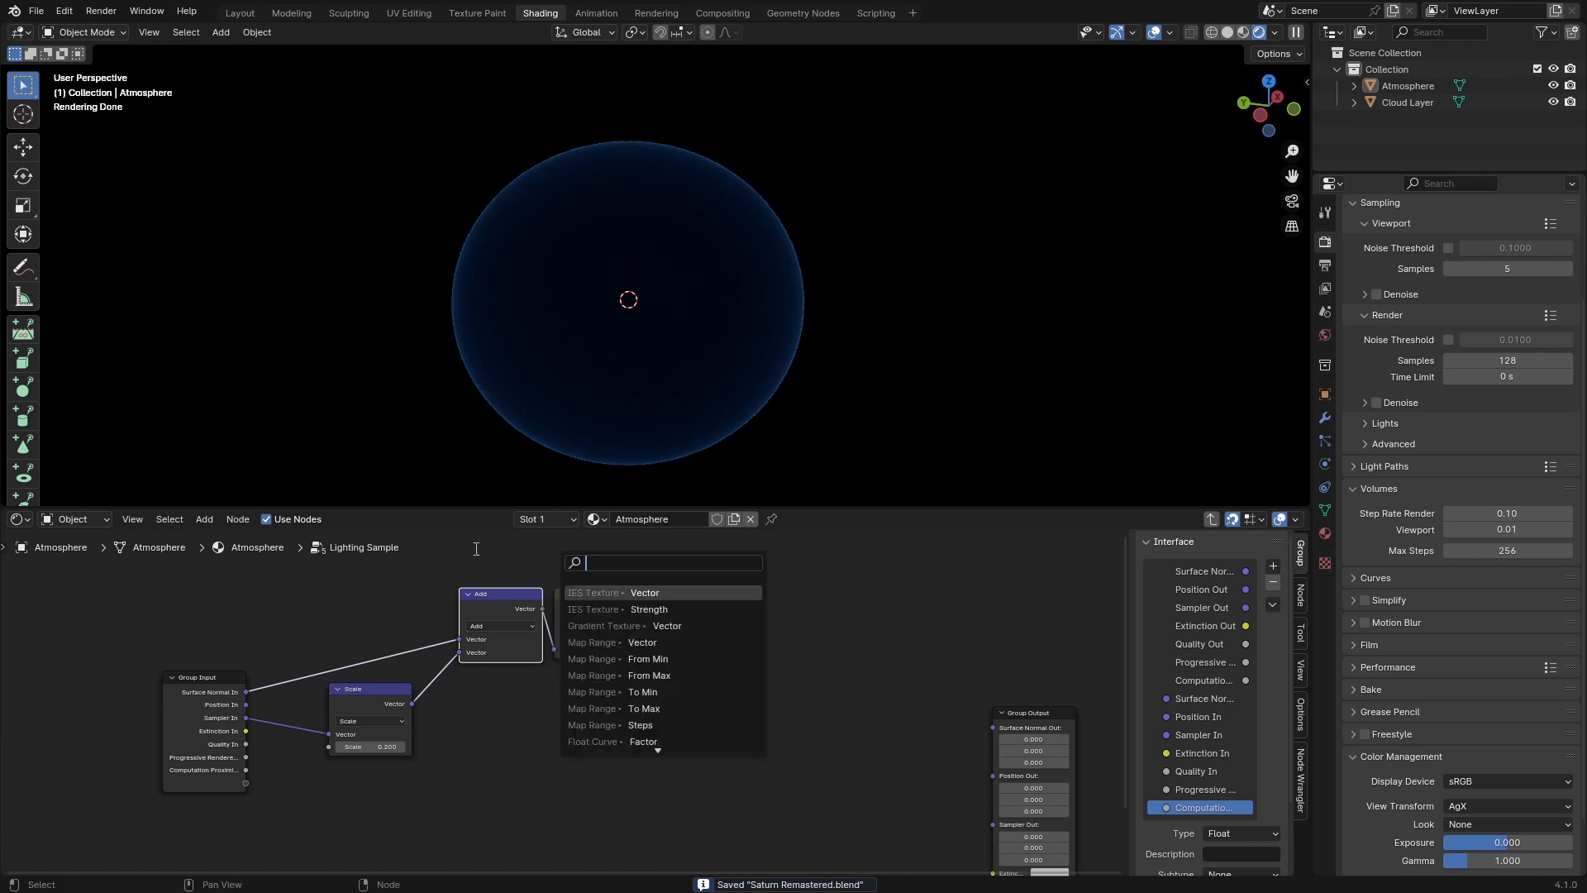
pyautogui.press('Escape')
pyautogui.scroll(2, 539, 709)
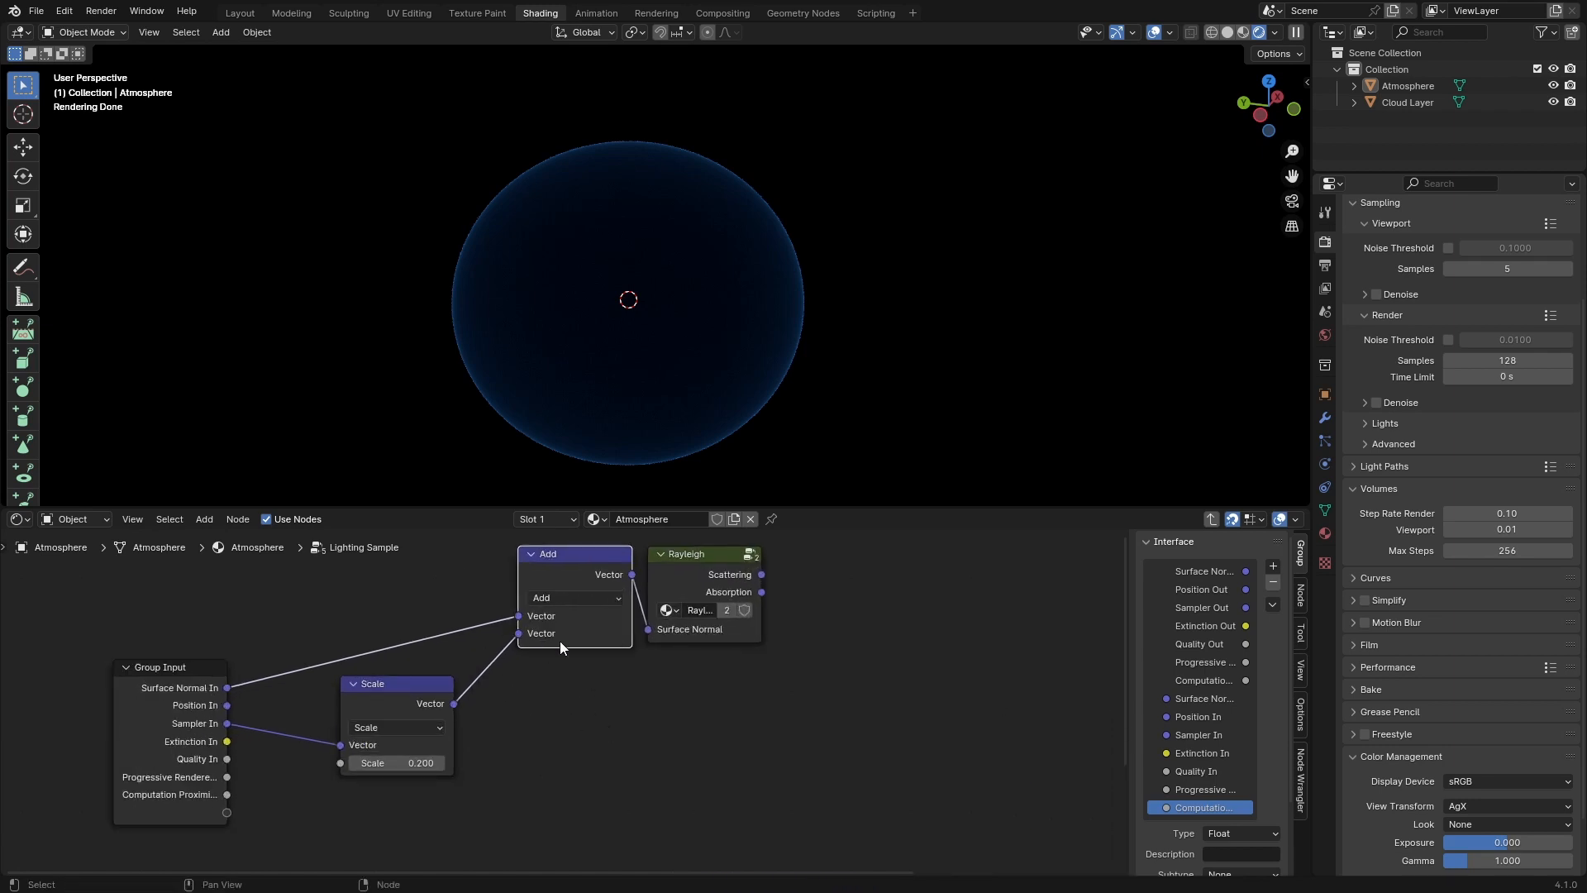
pyautogui.moveTo(559, 642); pyautogui.dragTo(589, 662, button='middle')
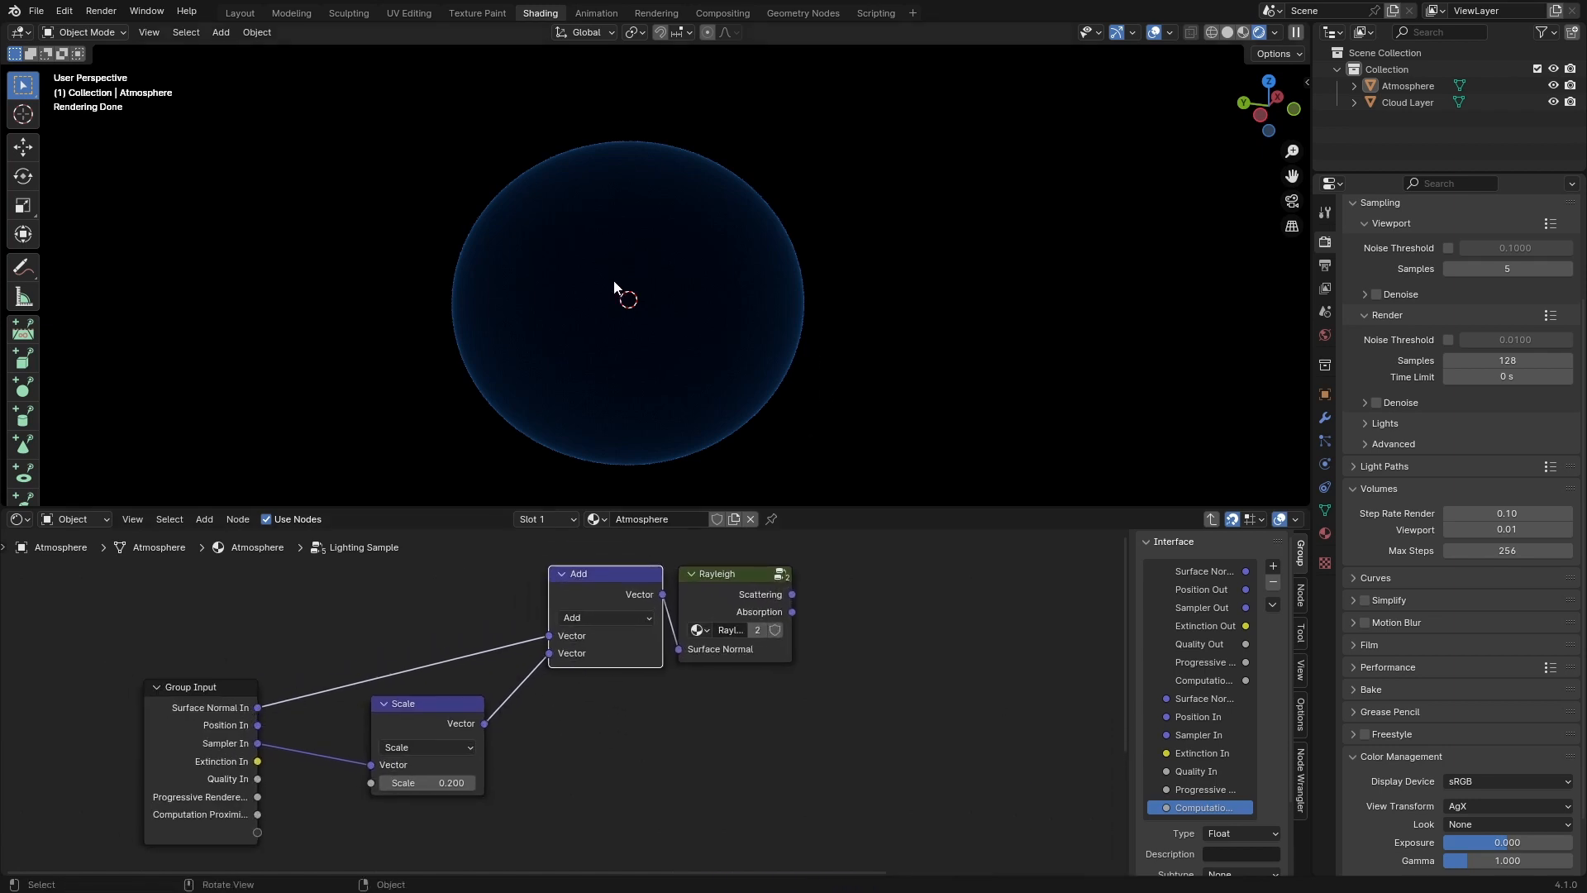
# Step: Annotate the viewport with a short straight line at the sphere's centre, three straight rays near its lower edge and freehand strokes at the centre
pyautogui.click(24, 267)
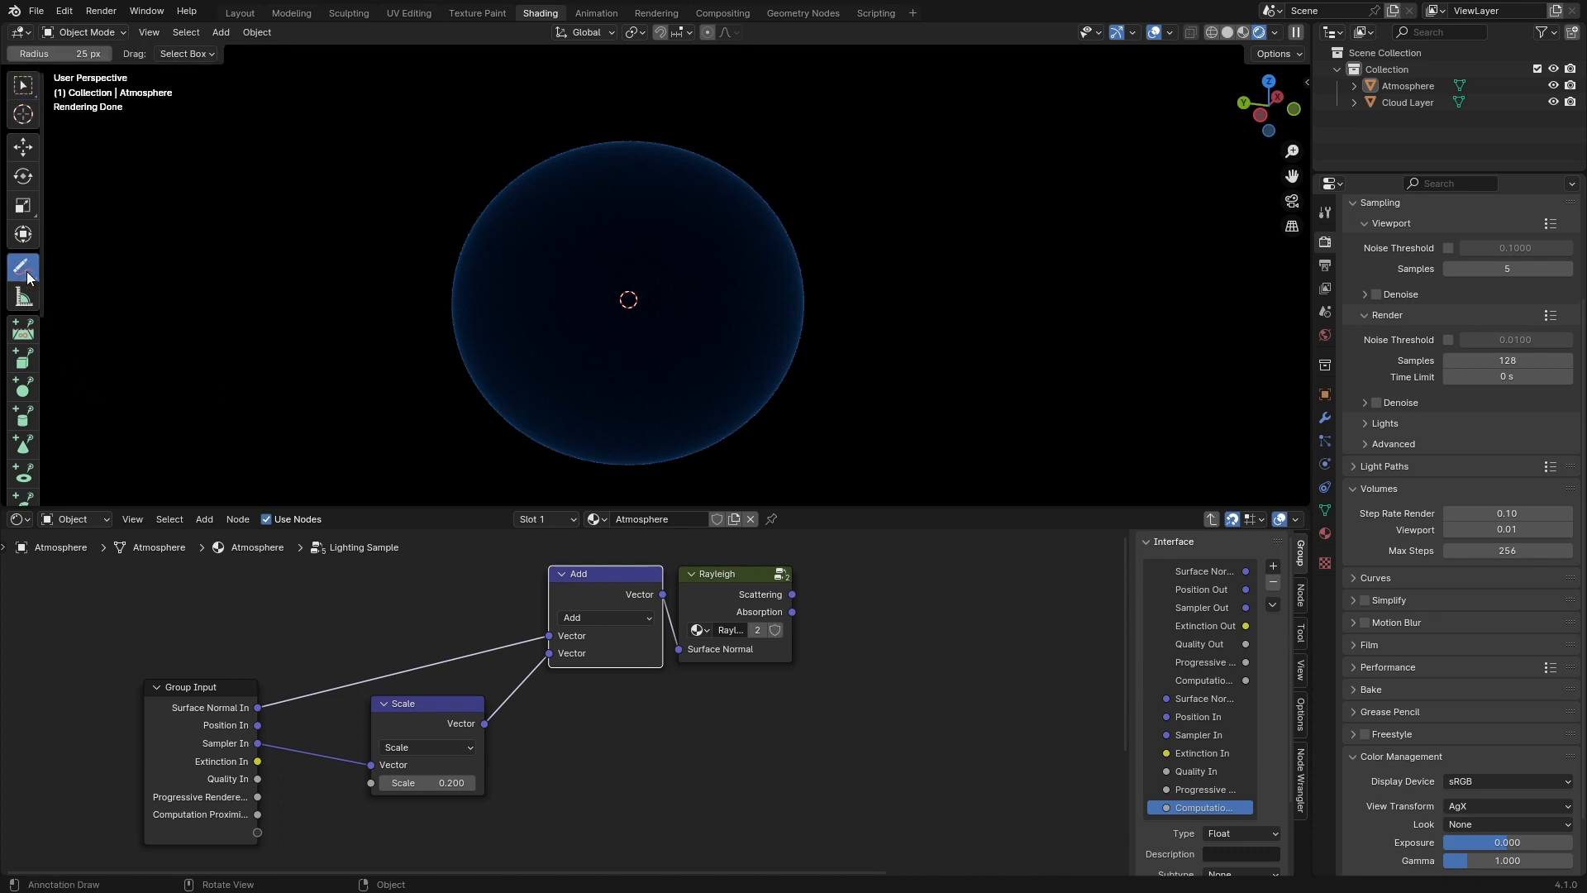
pyautogui.click(124, 297)
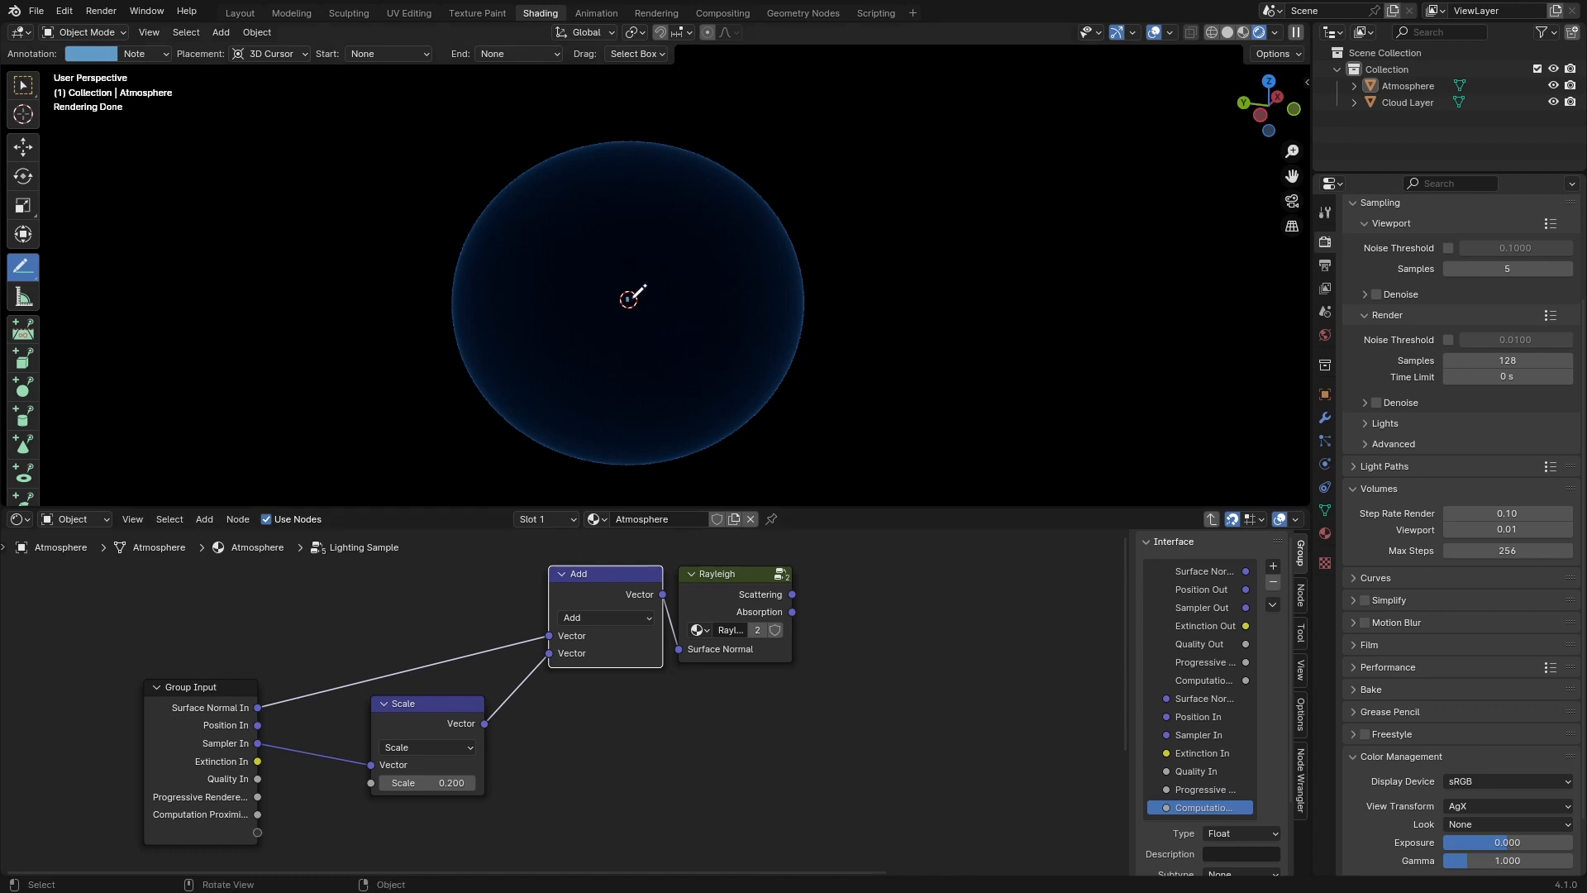
pyautogui.moveTo(630, 299); pyautogui.dragTo(645, 281)
pyautogui.moveTo(556, 475); pyautogui.dragTo(603, 392)
pyautogui.moveTo(504, 423)
pyautogui.mouseDown()
pyautogui.moveTo(562, 382)
pyautogui.moveTo(628, 439)
pyautogui.mouseUp()
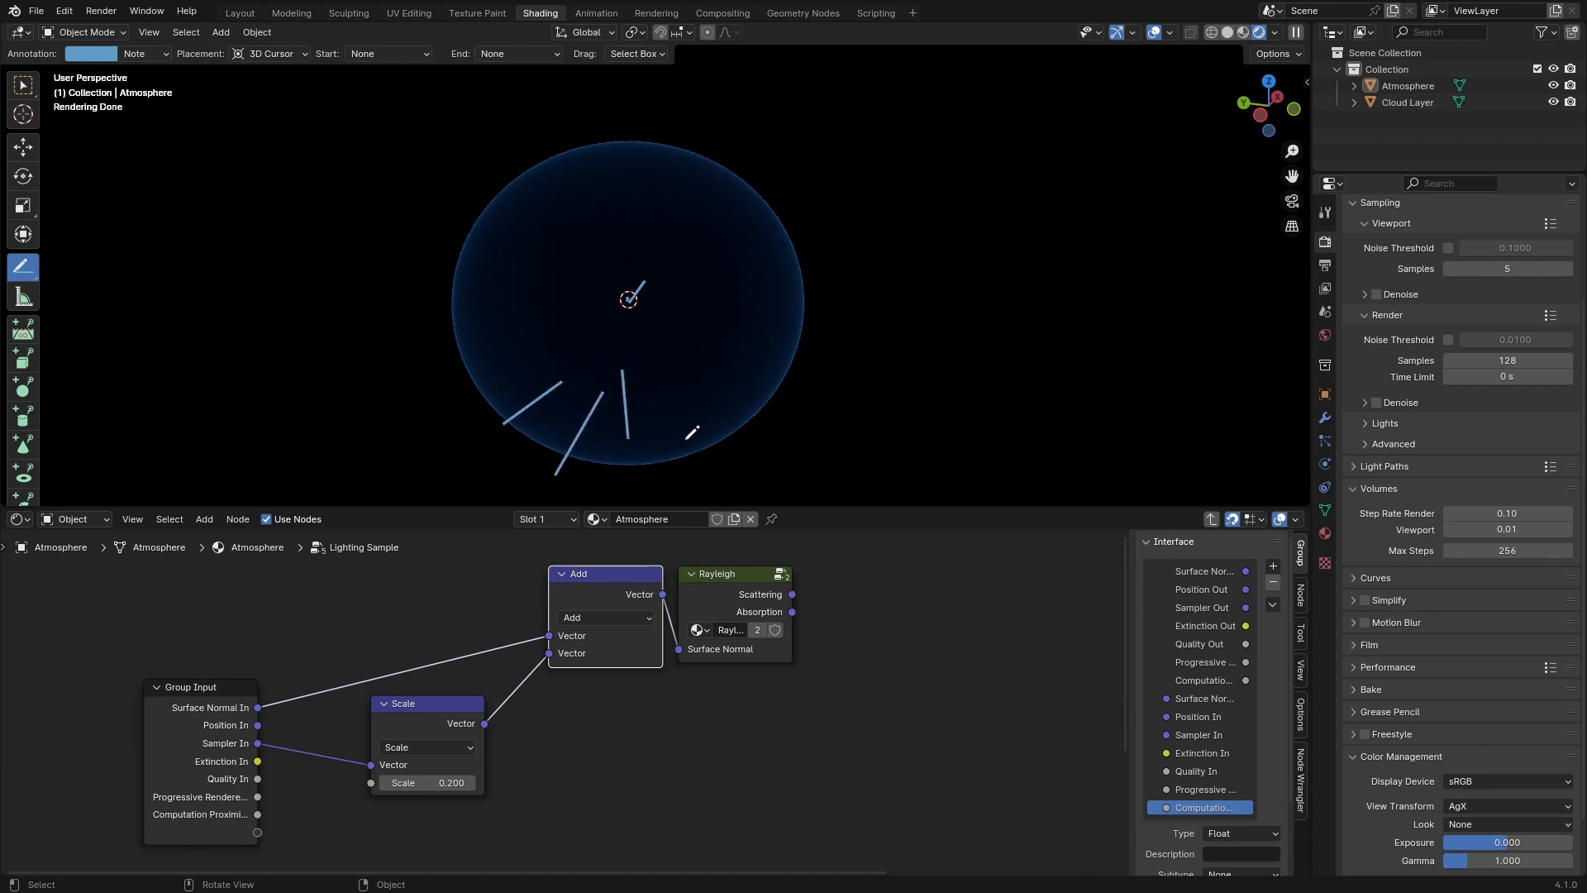
pyautogui.moveTo(23, 276)
pyautogui.mouseDown()
pyautogui.moveTo(91, 305)
pyautogui.moveTo(131, 265)
pyautogui.mouseUp()
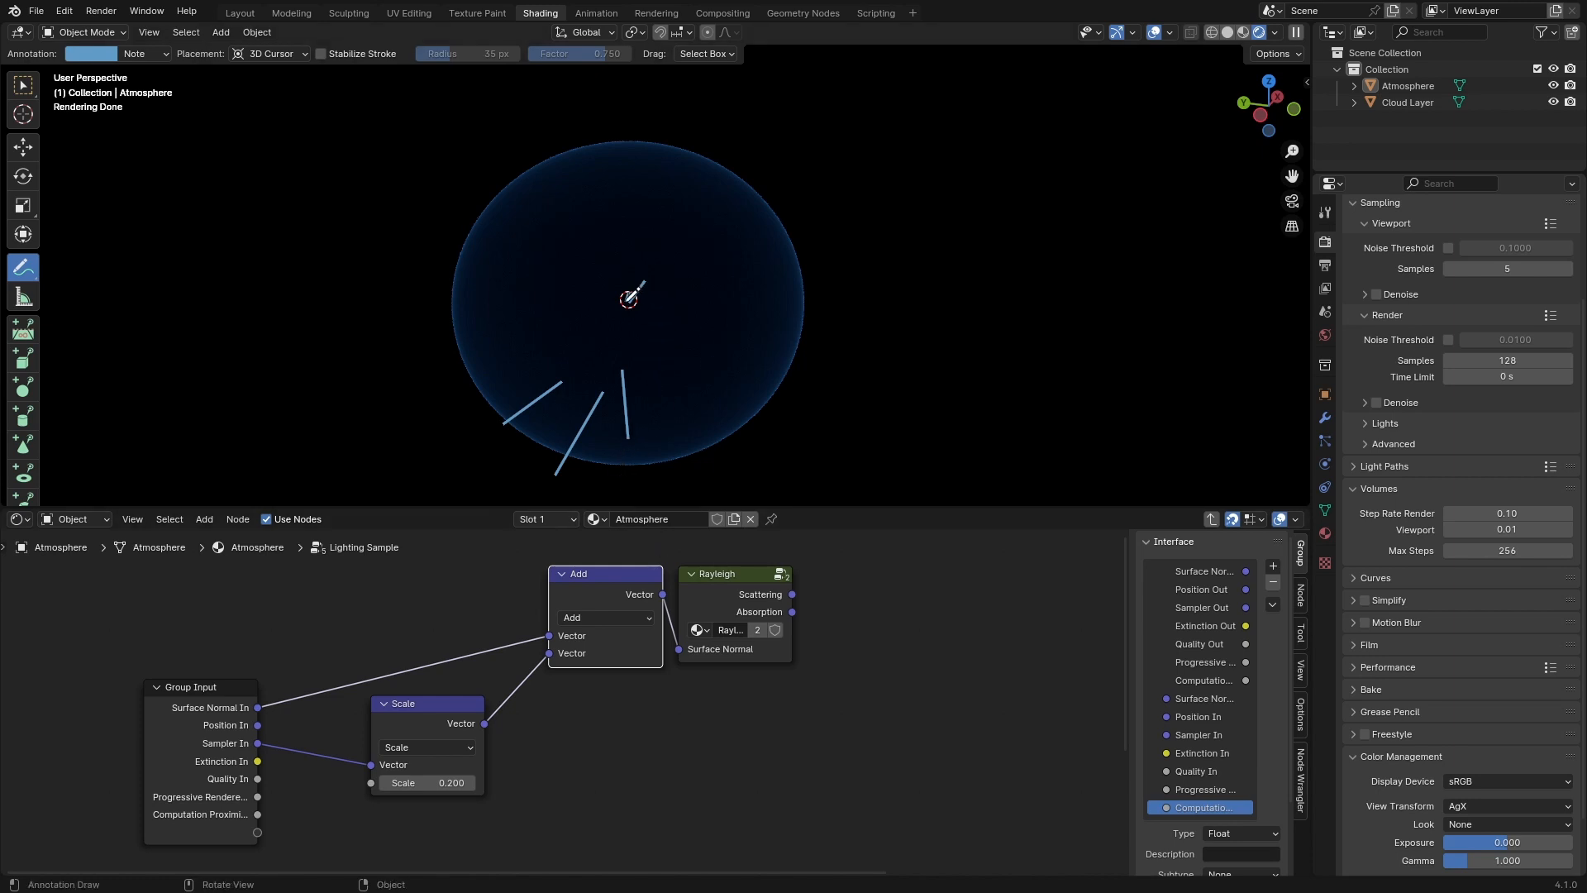
pyautogui.moveTo(629, 296); pyautogui.dragTo(641, 283)
# Step: Link the Add node's Vector output to Surface Normal Out on the Group Output and save the file
pyautogui.scroll(-2, 579, 662)
pyautogui.moveTo(498, 609); pyautogui.dragTo(982, 737)
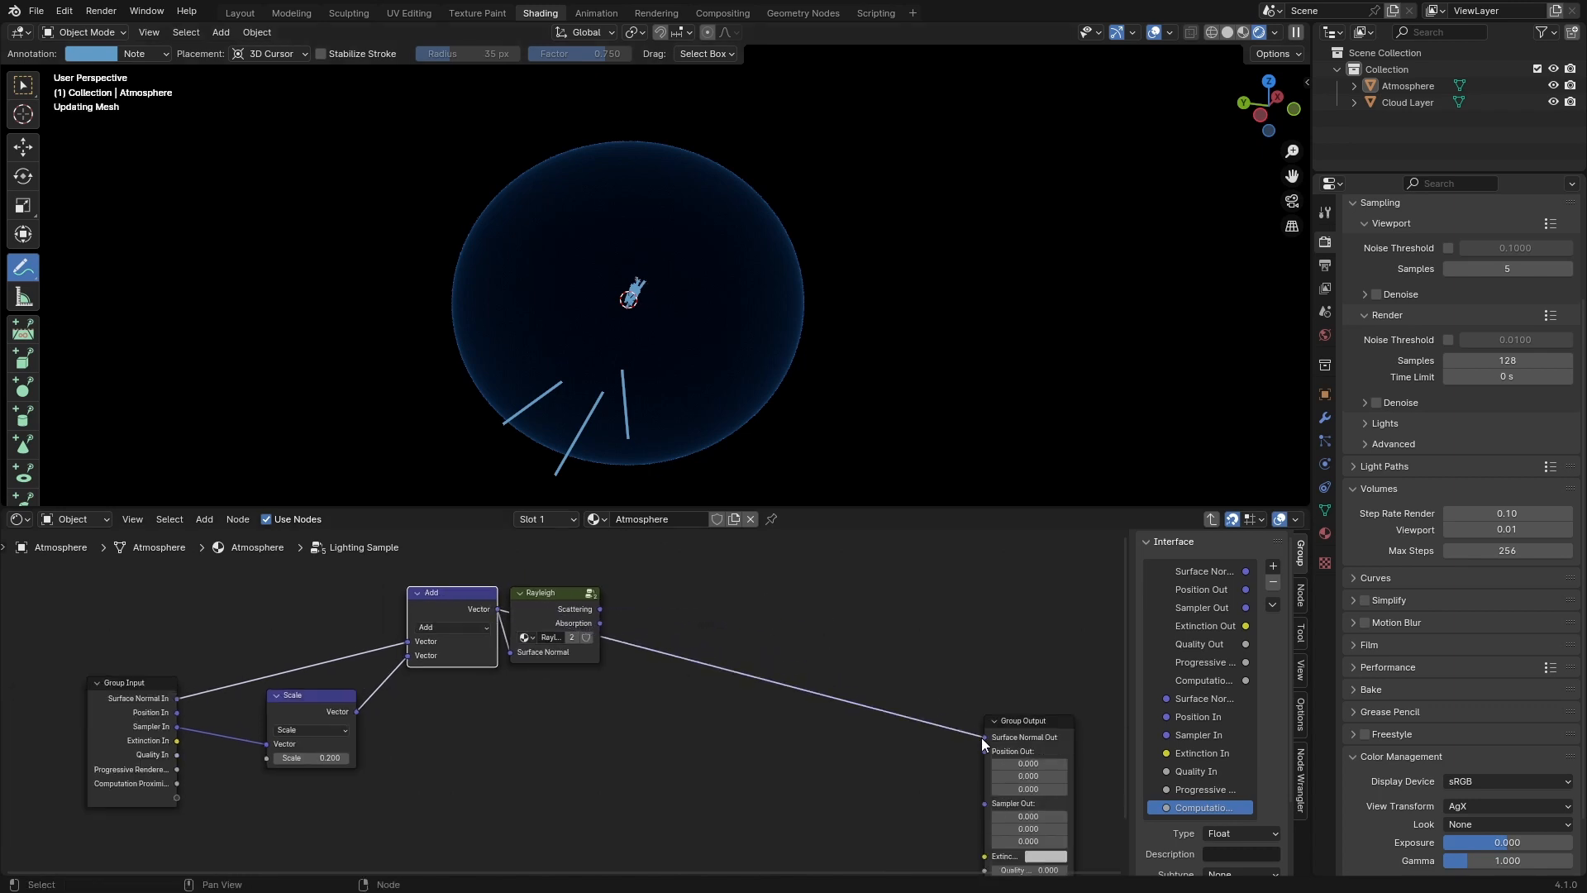
pyautogui.click(172, 697)
pyautogui.press('Tab')
pyautogui.press('Tab')
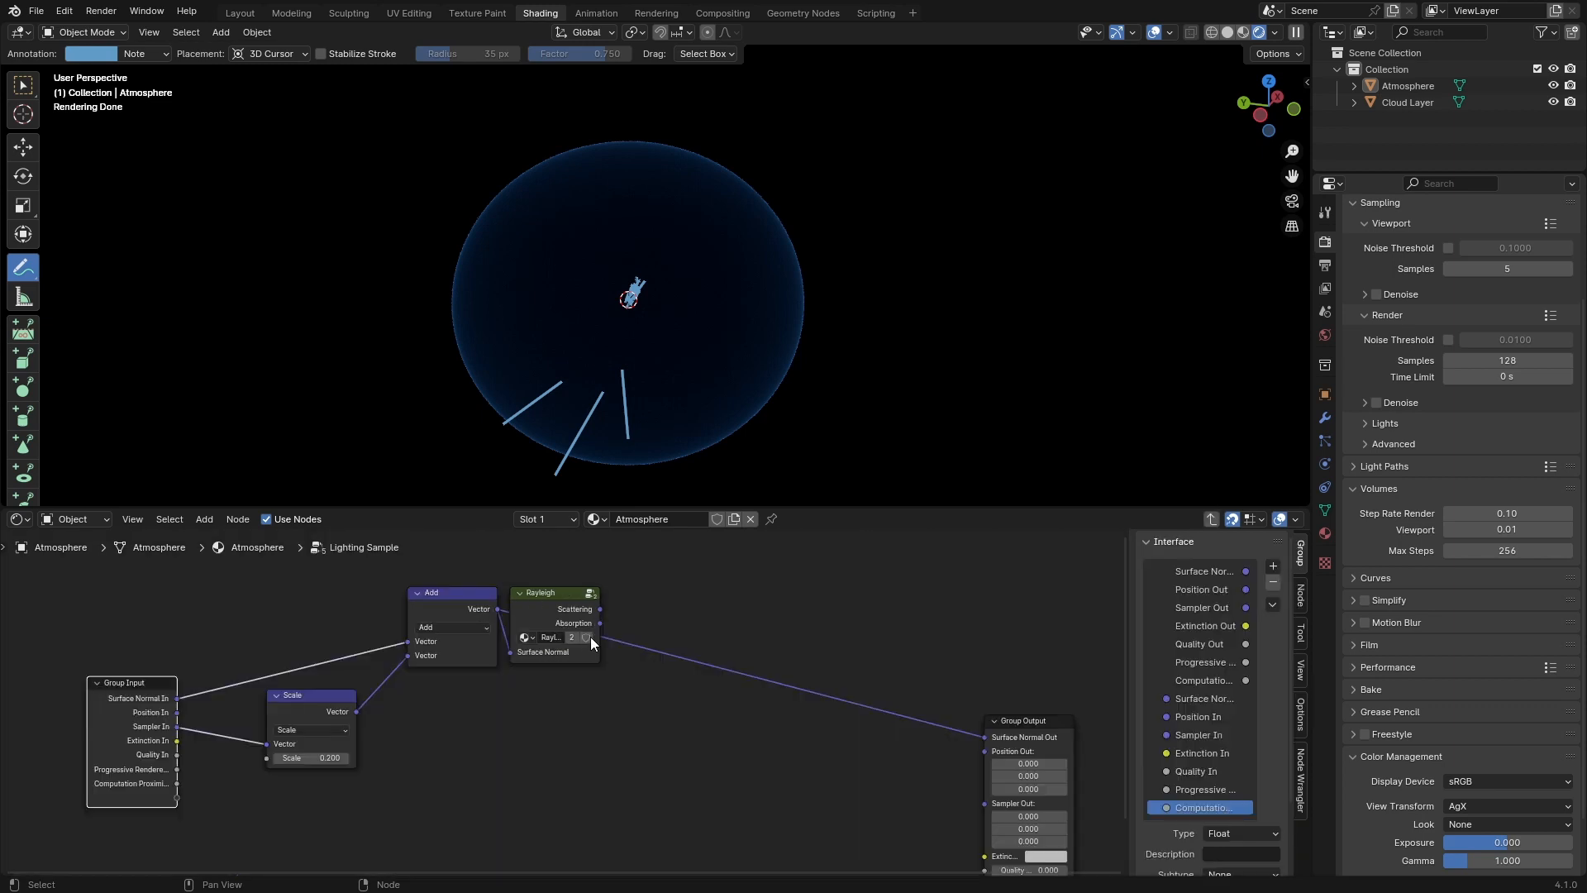
pyautogui.hotkey('ctrl', 's')
pyautogui.click(403, 716)
# Step: Draw a chain of freehand annotation dashes from the sphere's centre to its upper edge and save the file
pyautogui.moveTo(638, 287); pyautogui.dragTo(665, 243)
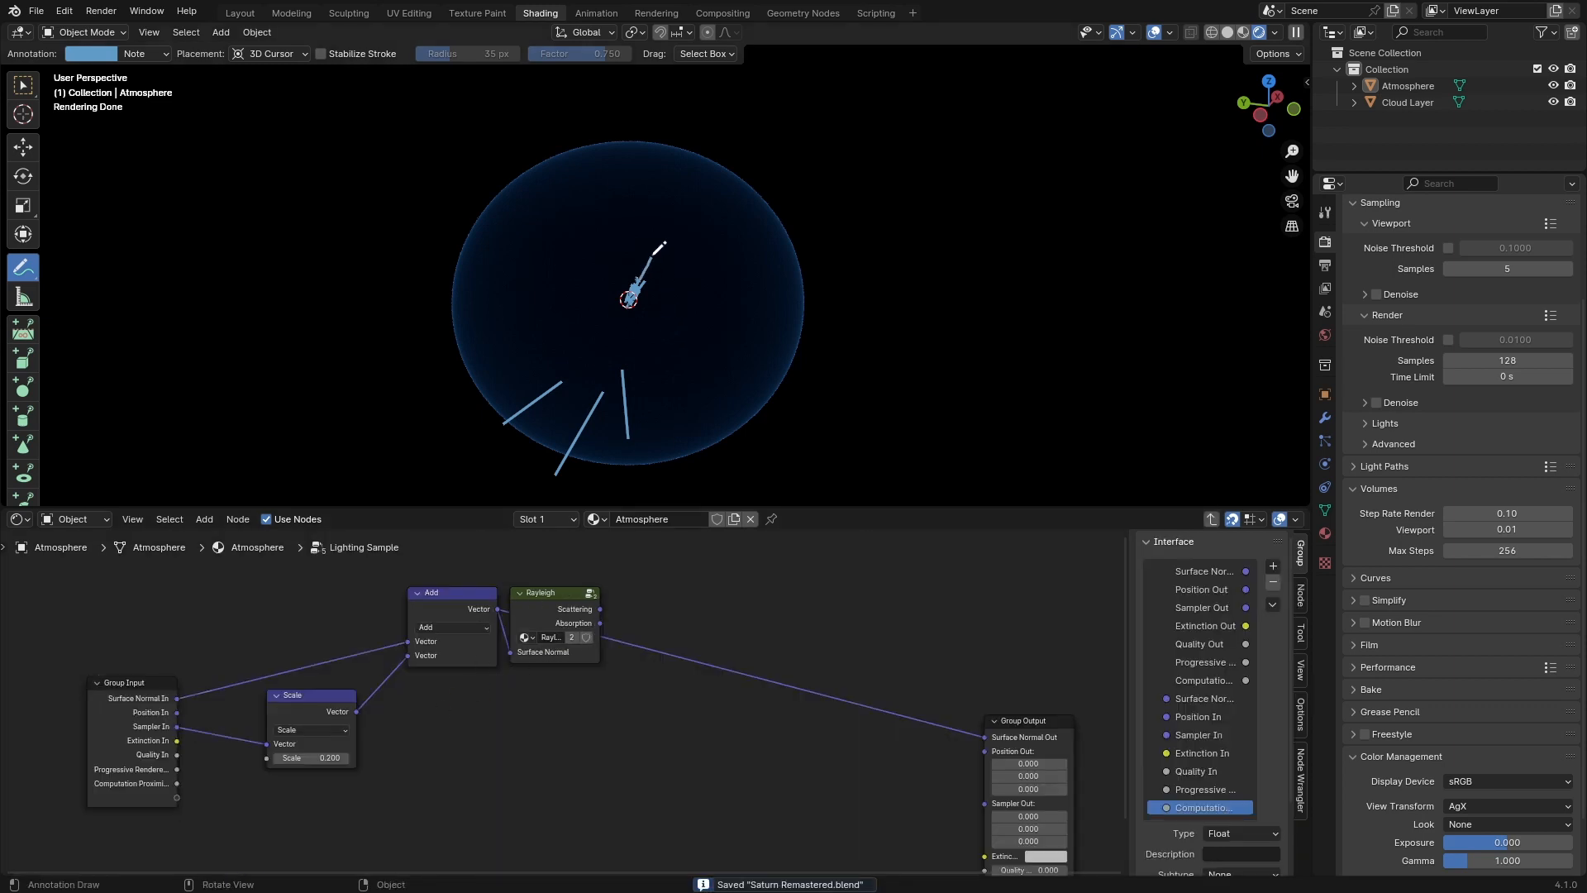
pyautogui.press('Tab')
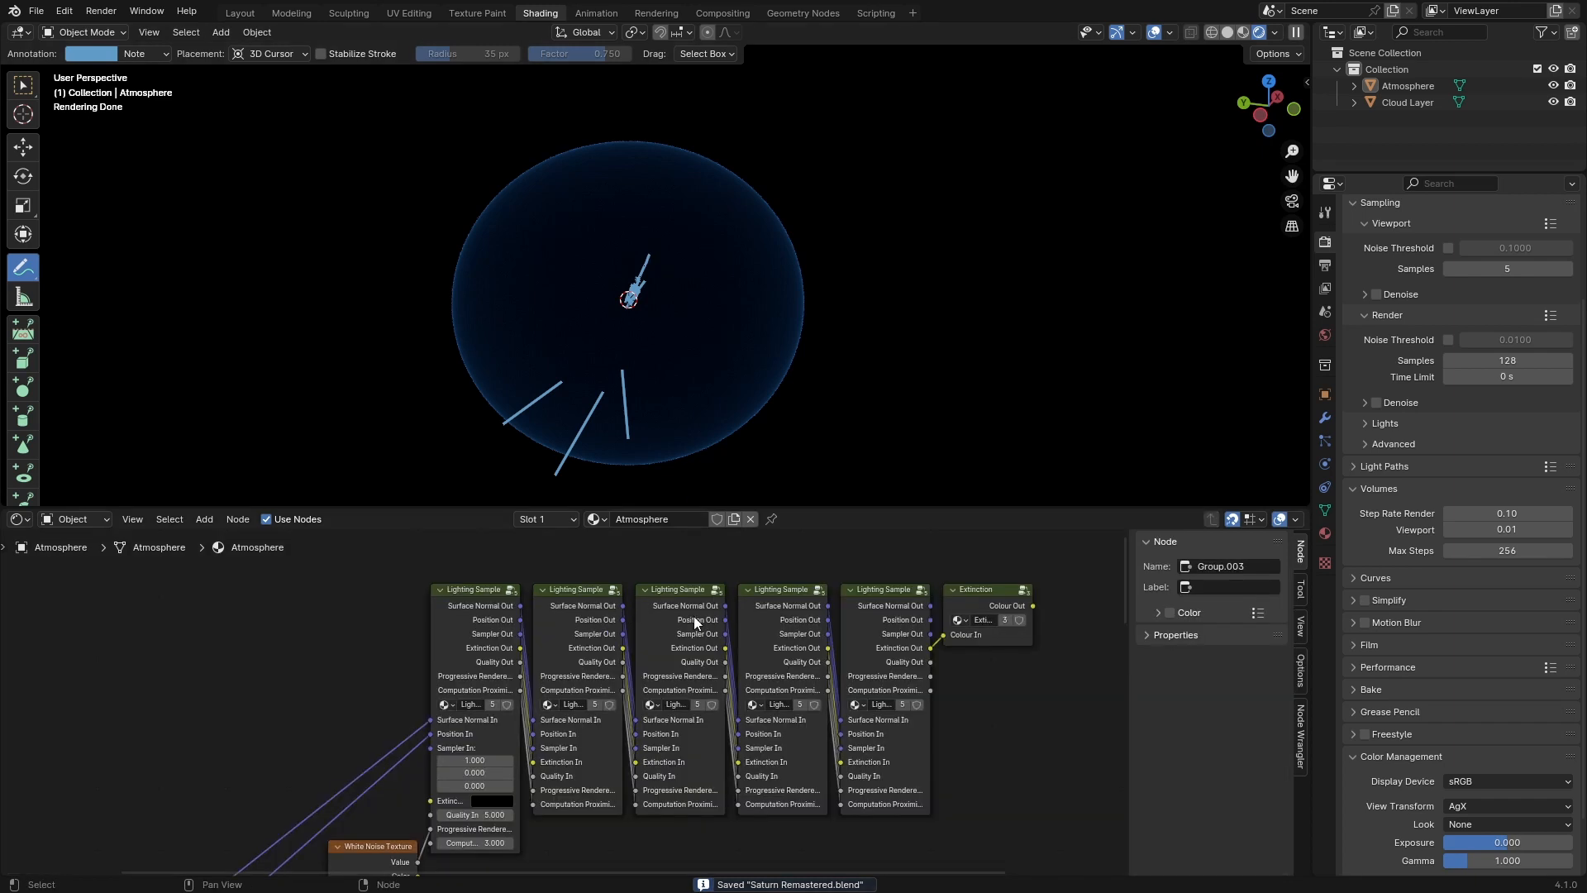
pyautogui.press('Tab')
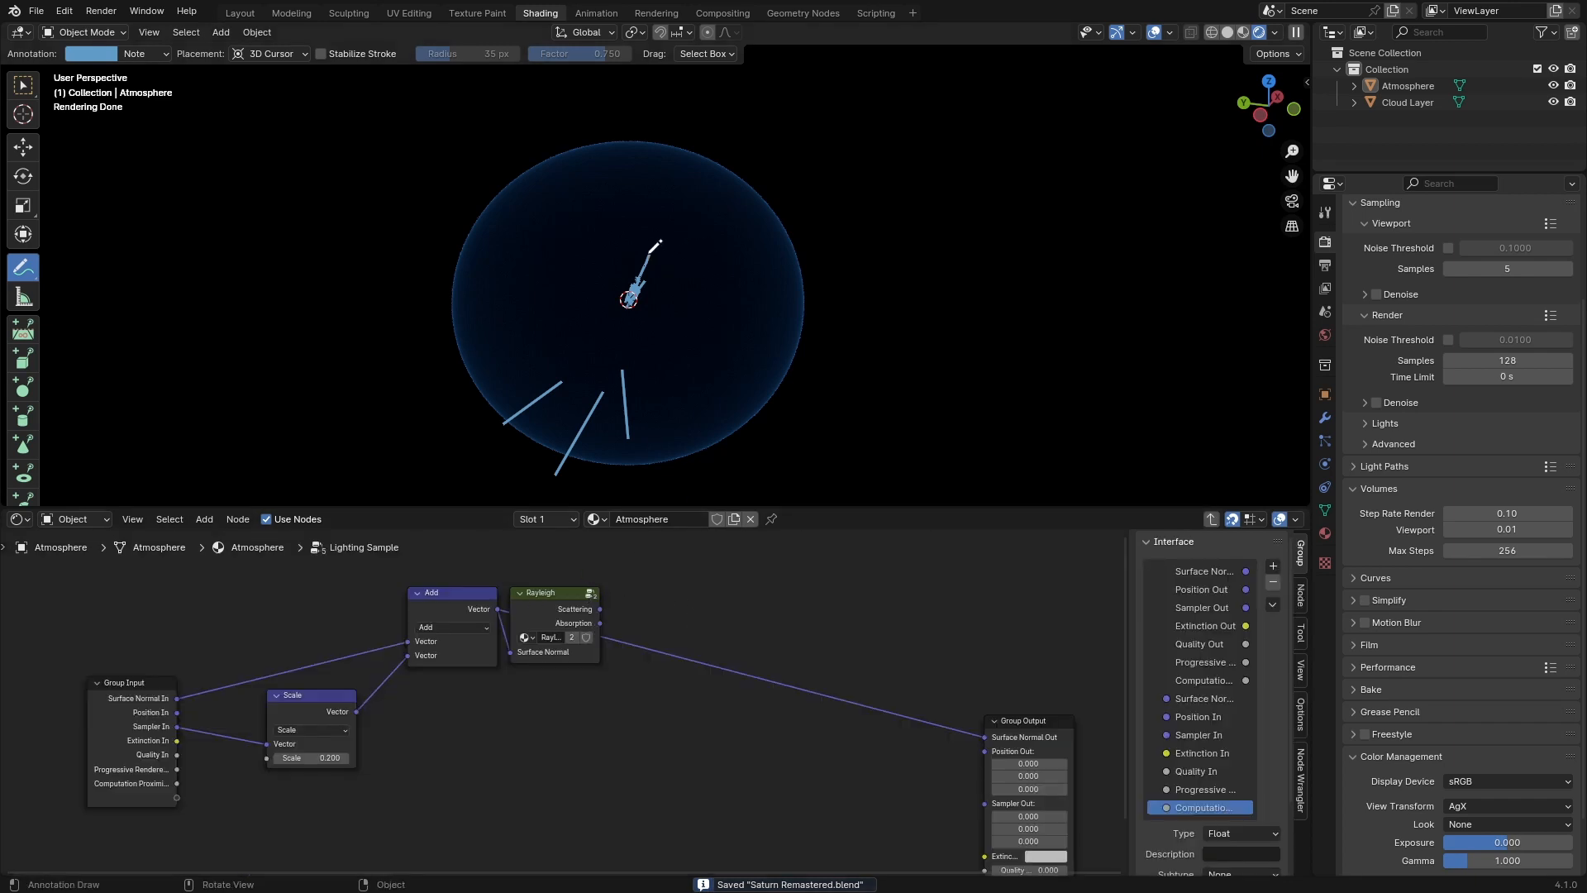
pyautogui.moveTo(644, 251); pyautogui.dragTo(669, 152)
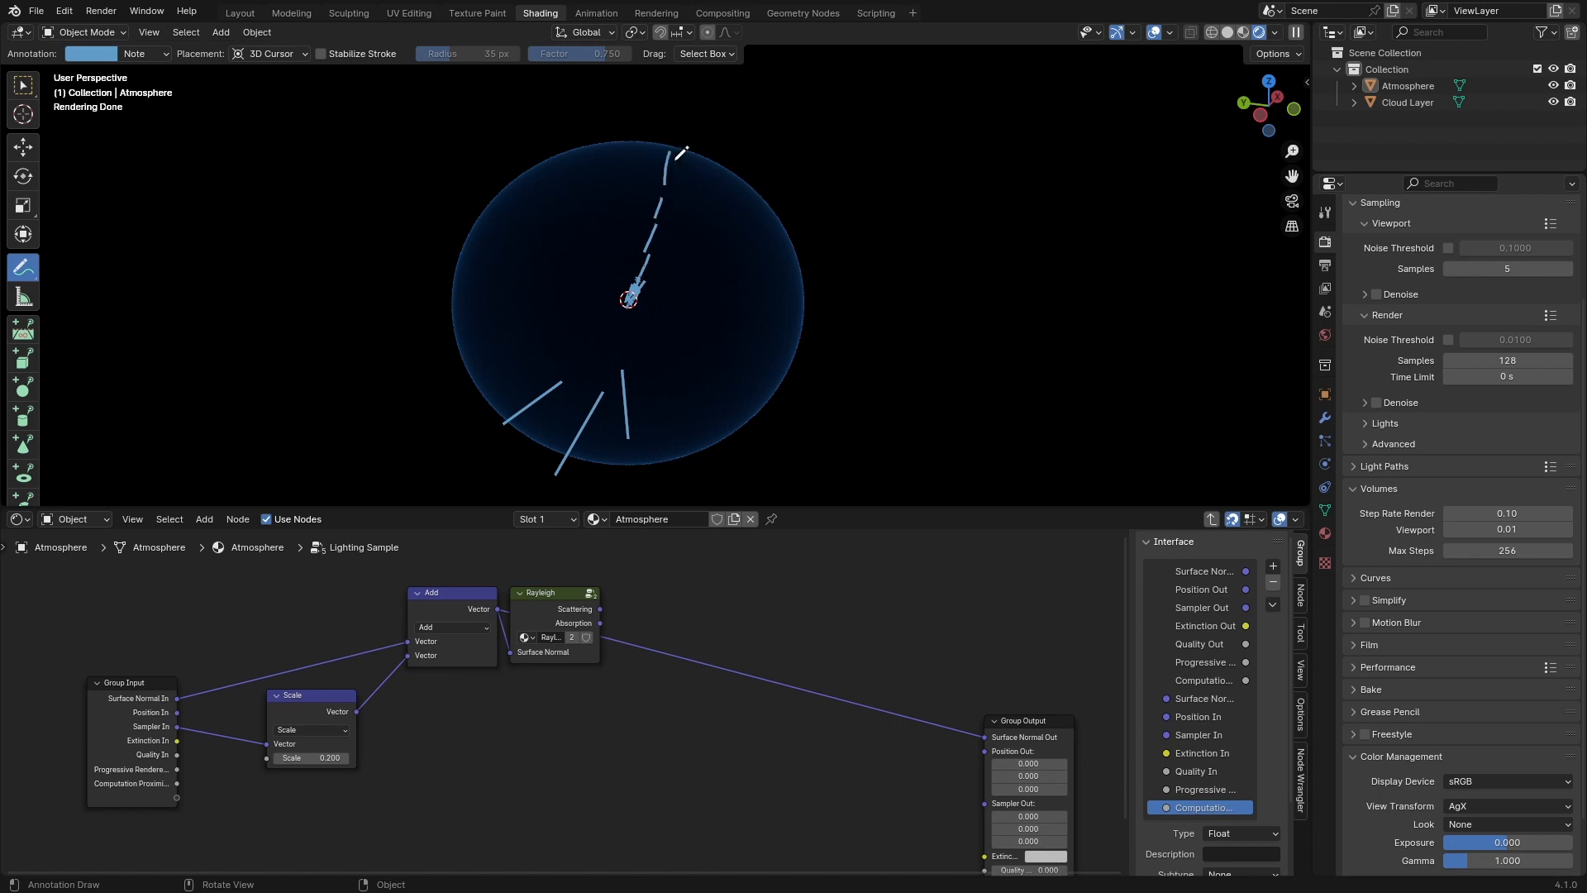
pyautogui.hotkey('ctrl', 's')
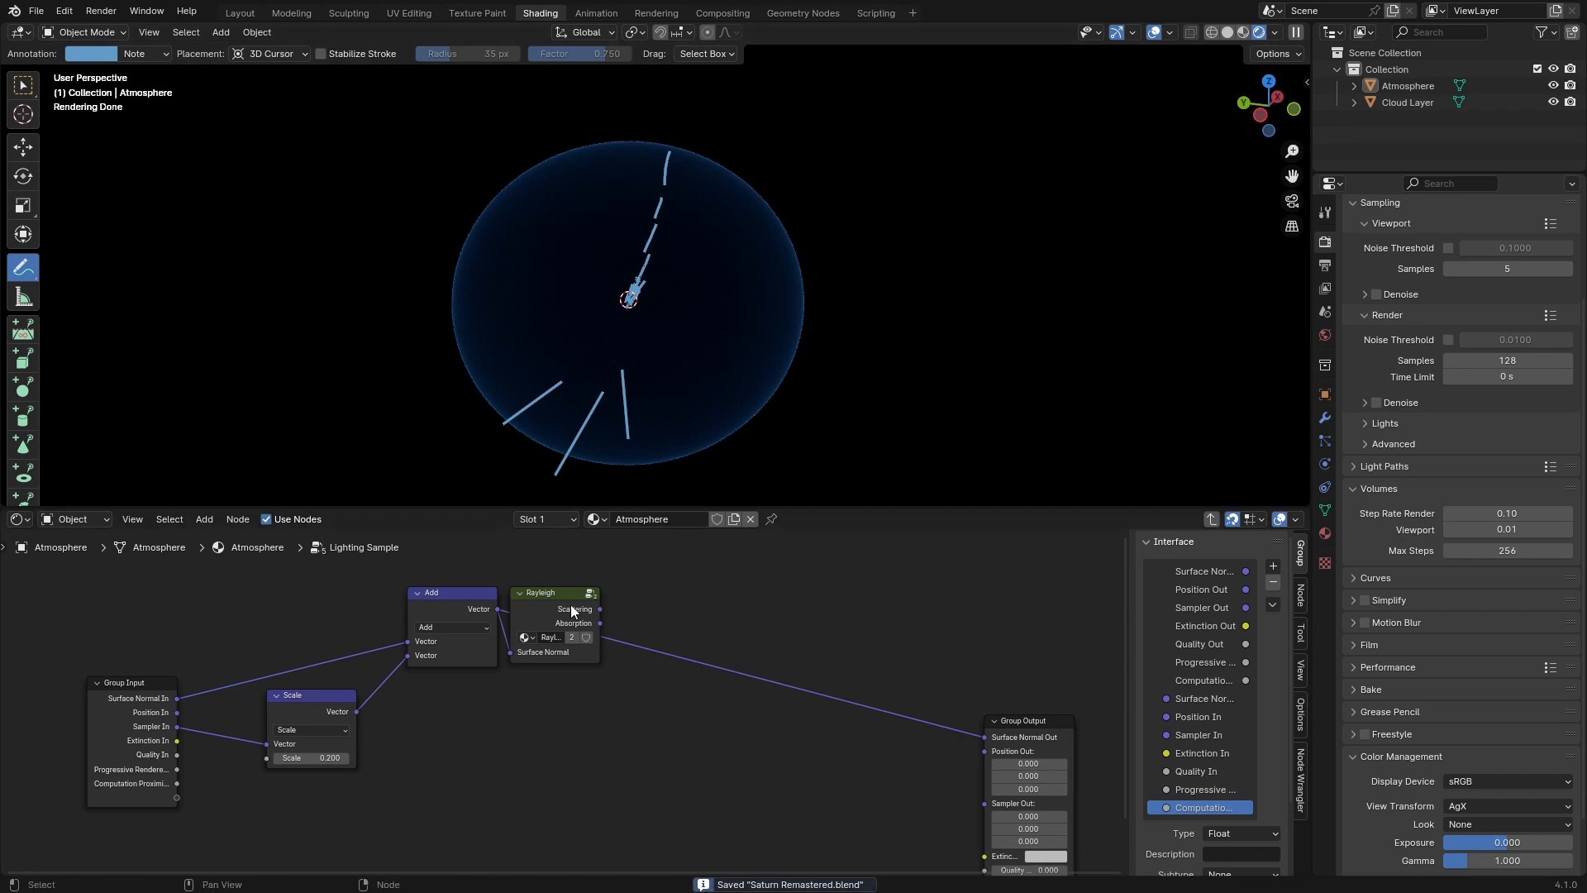
# Step: Raise the Group Output node closer to the level of the Add and Rayleigh nodes and save the file
pyautogui.scroll(2, 519, 657)
pyautogui.moveTo(517, 653); pyautogui.dragTo(397, 658, button='middle')
pyautogui.scroll(-3, 393, 653)
pyautogui.moveTo(315, 606)
pyautogui.mouseDown()
pyautogui.moveTo(361, 573)
pyautogui.moveTo(315, 606)
pyautogui.moveTo(355, 629)
pyautogui.moveTo(314, 613)
pyautogui.mouseUp()
pyautogui.click(531, 582)
pyautogui.scroll(2, 476, 609)
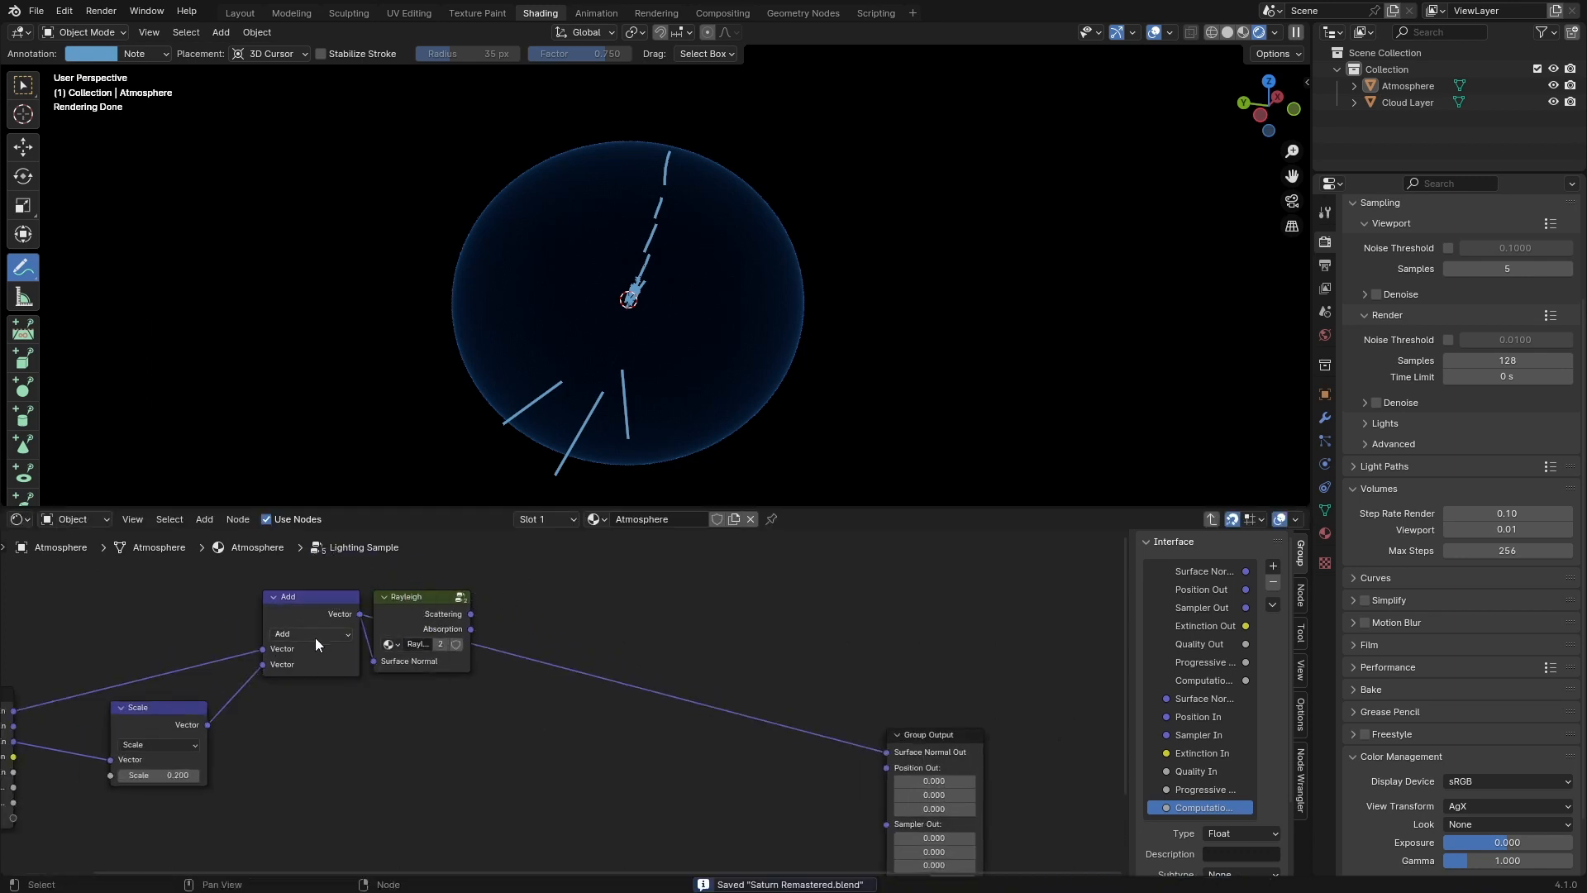
pyautogui.moveTo(315, 637); pyautogui.dragTo(442, 618, button='middle')
pyautogui.click(736, 584)
pyautogui.moveTo(417, 601); pyautogui.dragTo(415, 606)
pyautogui.click(777, 671)
pyautogui.moveTo(801, 677); pyautogui.dragTo(730, 661, button='middle')
pyautogui.moveTo(991, 711); pyautogui.dragTo(1031, 643)
pyautogui.click(772, 650)
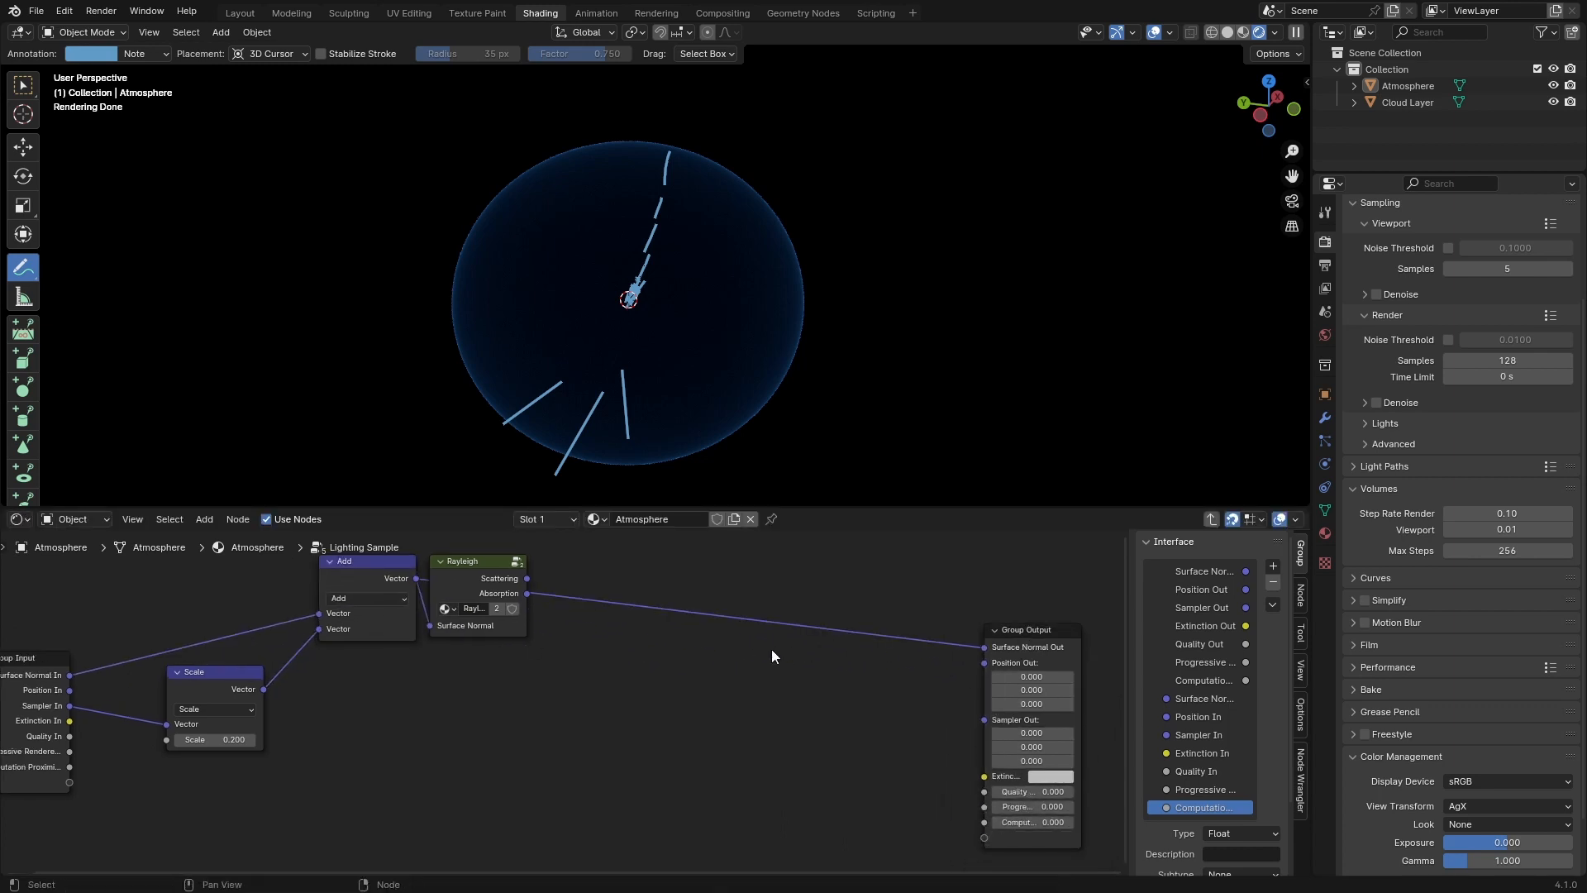
pyautogui.hotkey('ctrl', 's')
# Step: Link the Group Input's Position In, Quality In and Computation Proximity to the matching Group Output sockets
pyautogui.moveTo(71, 690); pyautogui.dragTo(992, 668)
pyautogui.moveTo(667, 747); pyautogui.dragTo(691, 730, button='middle')
pyautogui.moveTo(94, 720); pyautogui.dragTo(1008, 734)
pyautogui.moveTo(94, 751); pyautogui.dragTo(1009, 763)
pyautogui.press('Home')
# Step: Add a Math node set to Add below the passthrough links and set its first value to 1
pyautogui.hotkey('shift', 'a')
pyautogui.click(727, 662)
pyautogui.write('add')
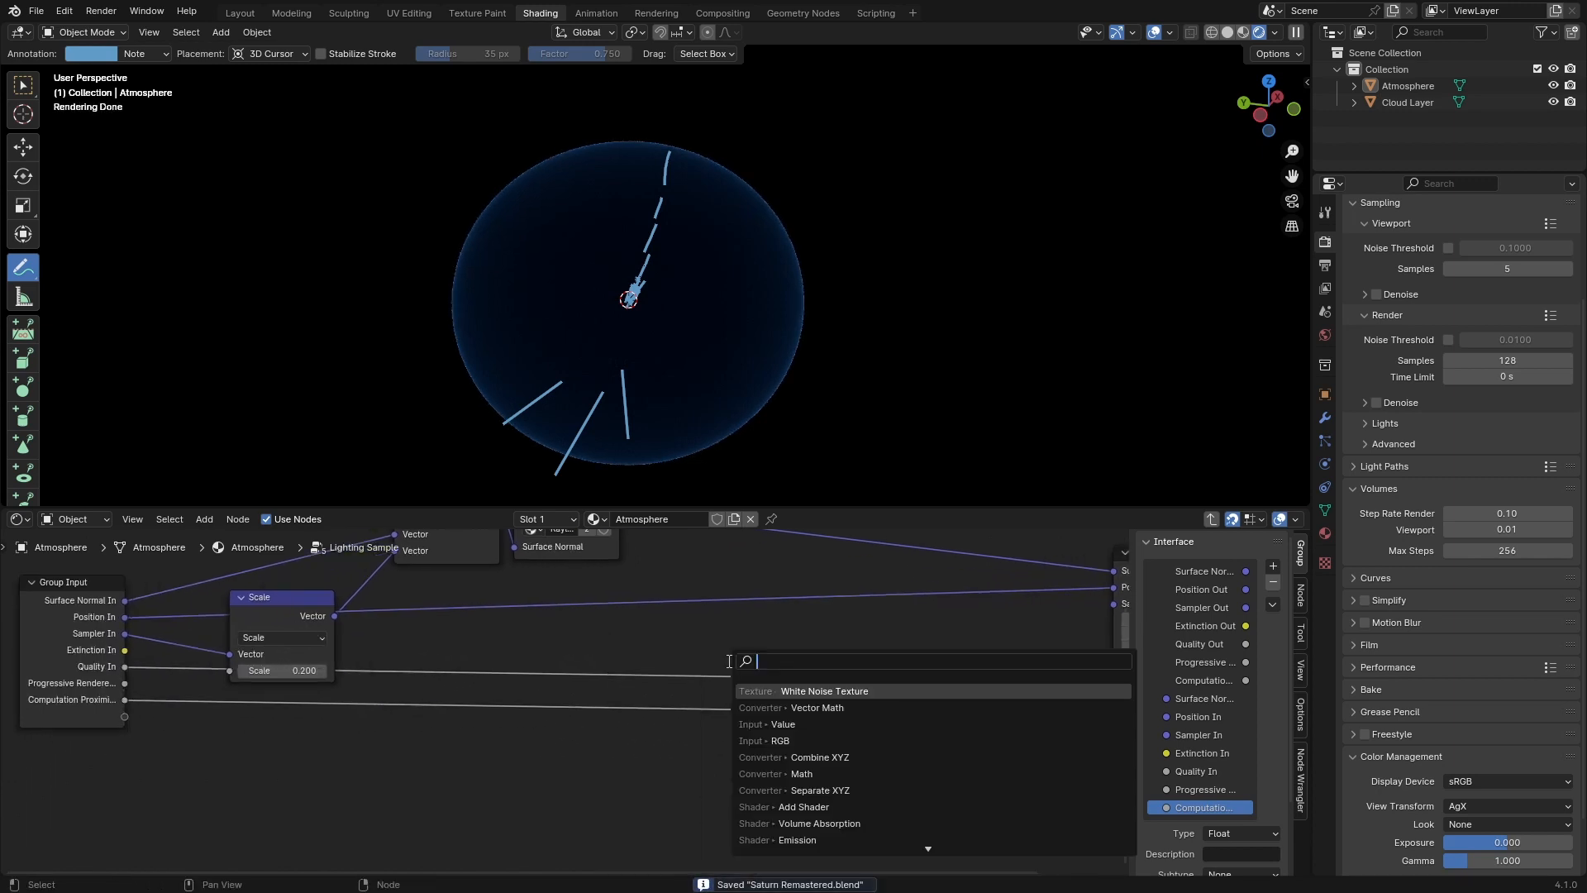
pyautogui.press('Return')
pyautogui.click(589, 818)
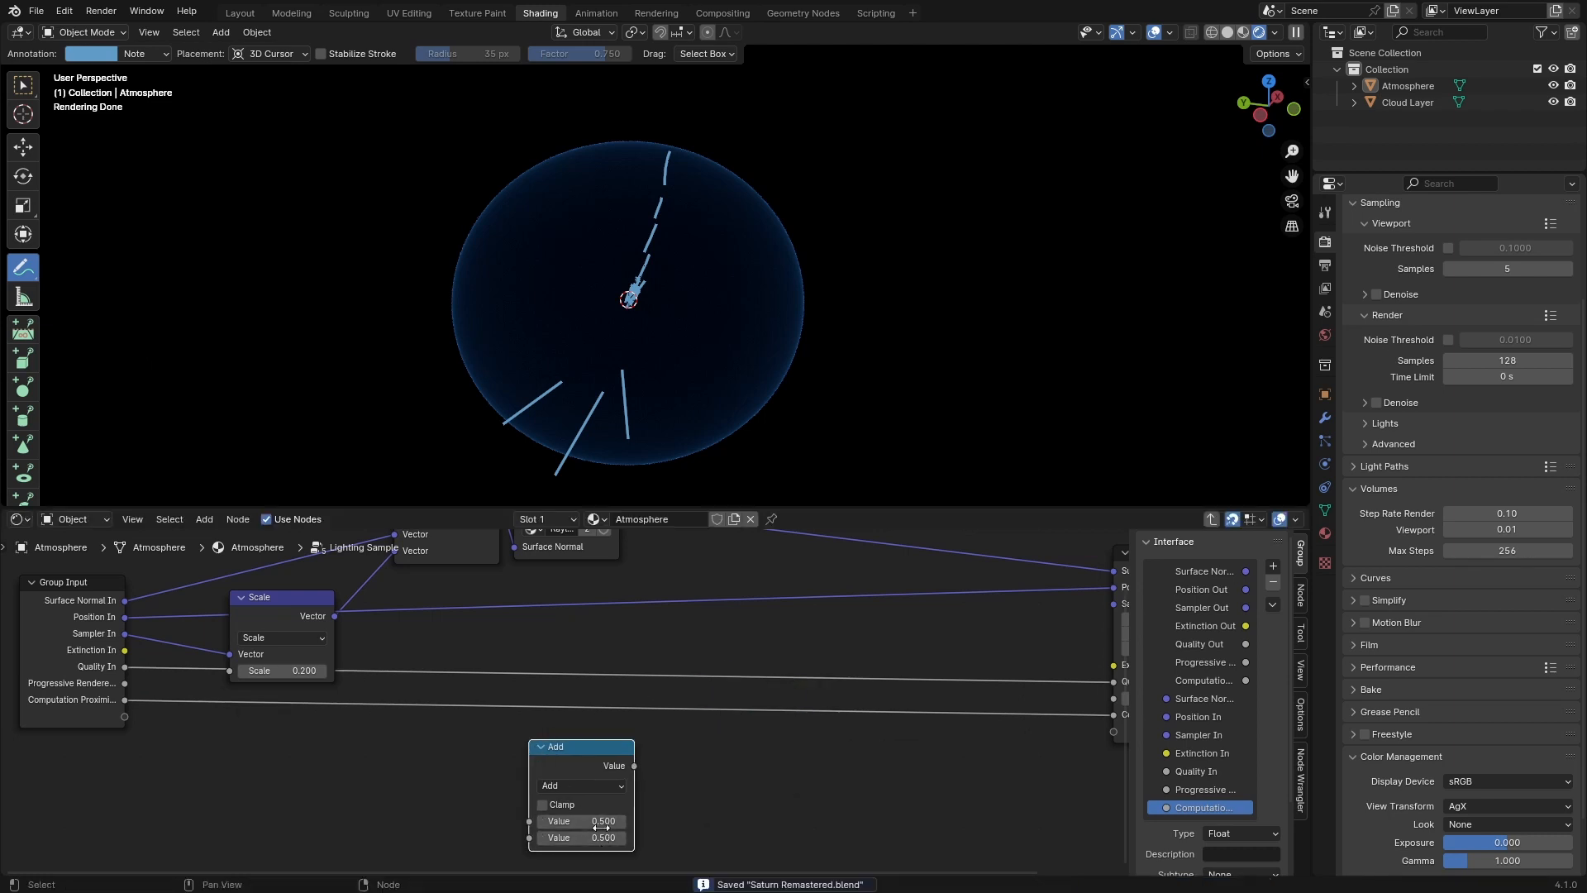
pyautogui.click(589, 819)
pyautogui.write('1')
pyautogui.press('Return')
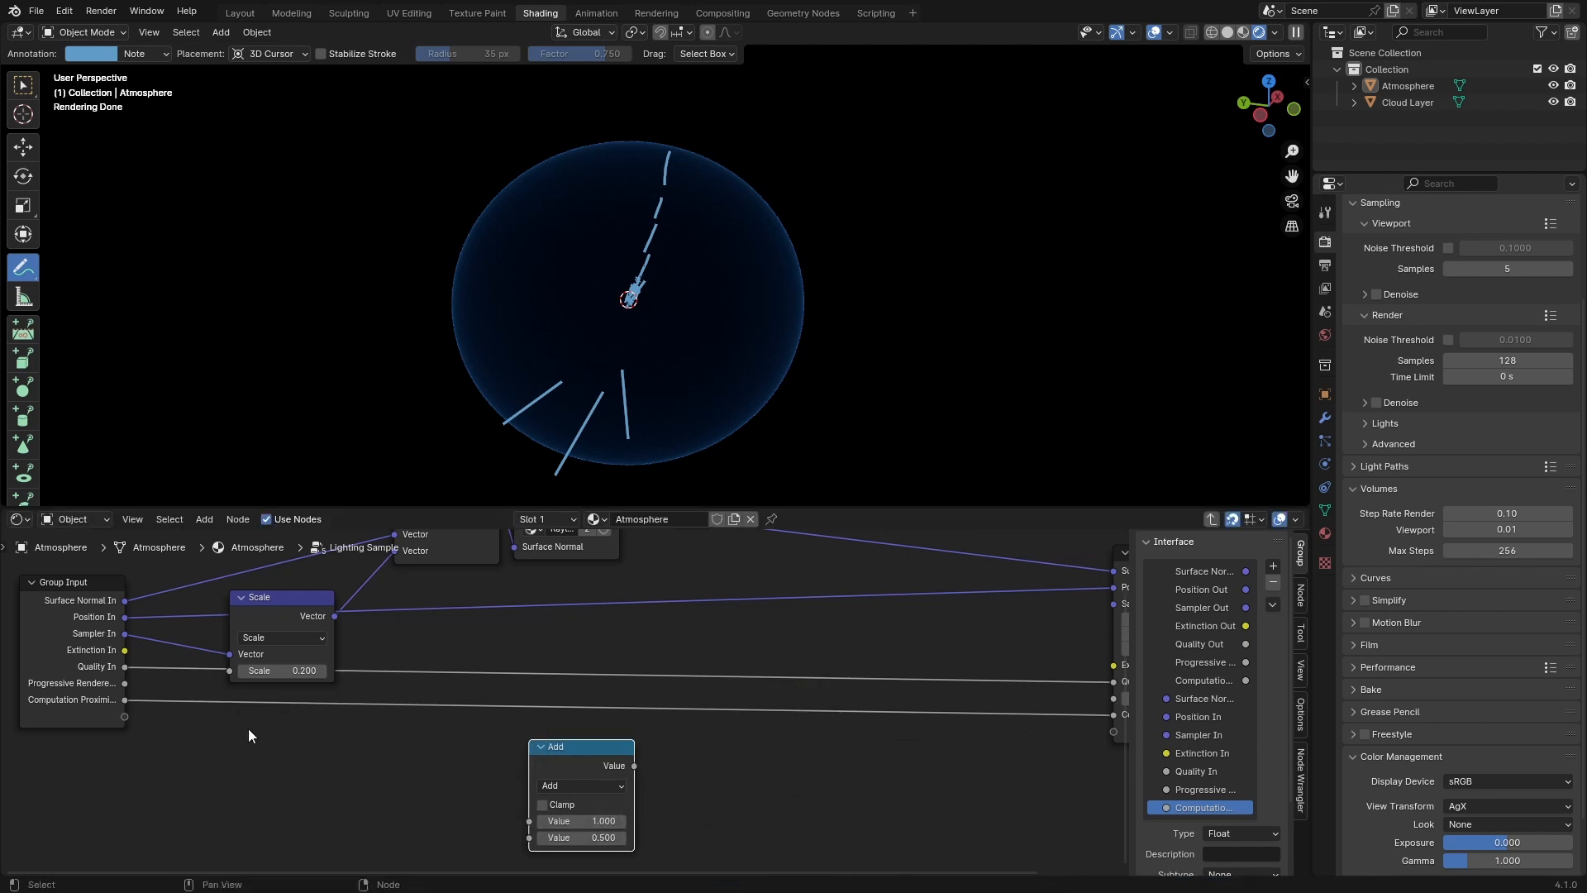
# Step: Route Progressive Renderer through the Math Add node to the Group Output, place the node below the Group Input, and save
pyautogui.moveTo(125, 684); pyautogui.dragTo(528, 822)
pyautogui.scroll(-2, 579, 785)
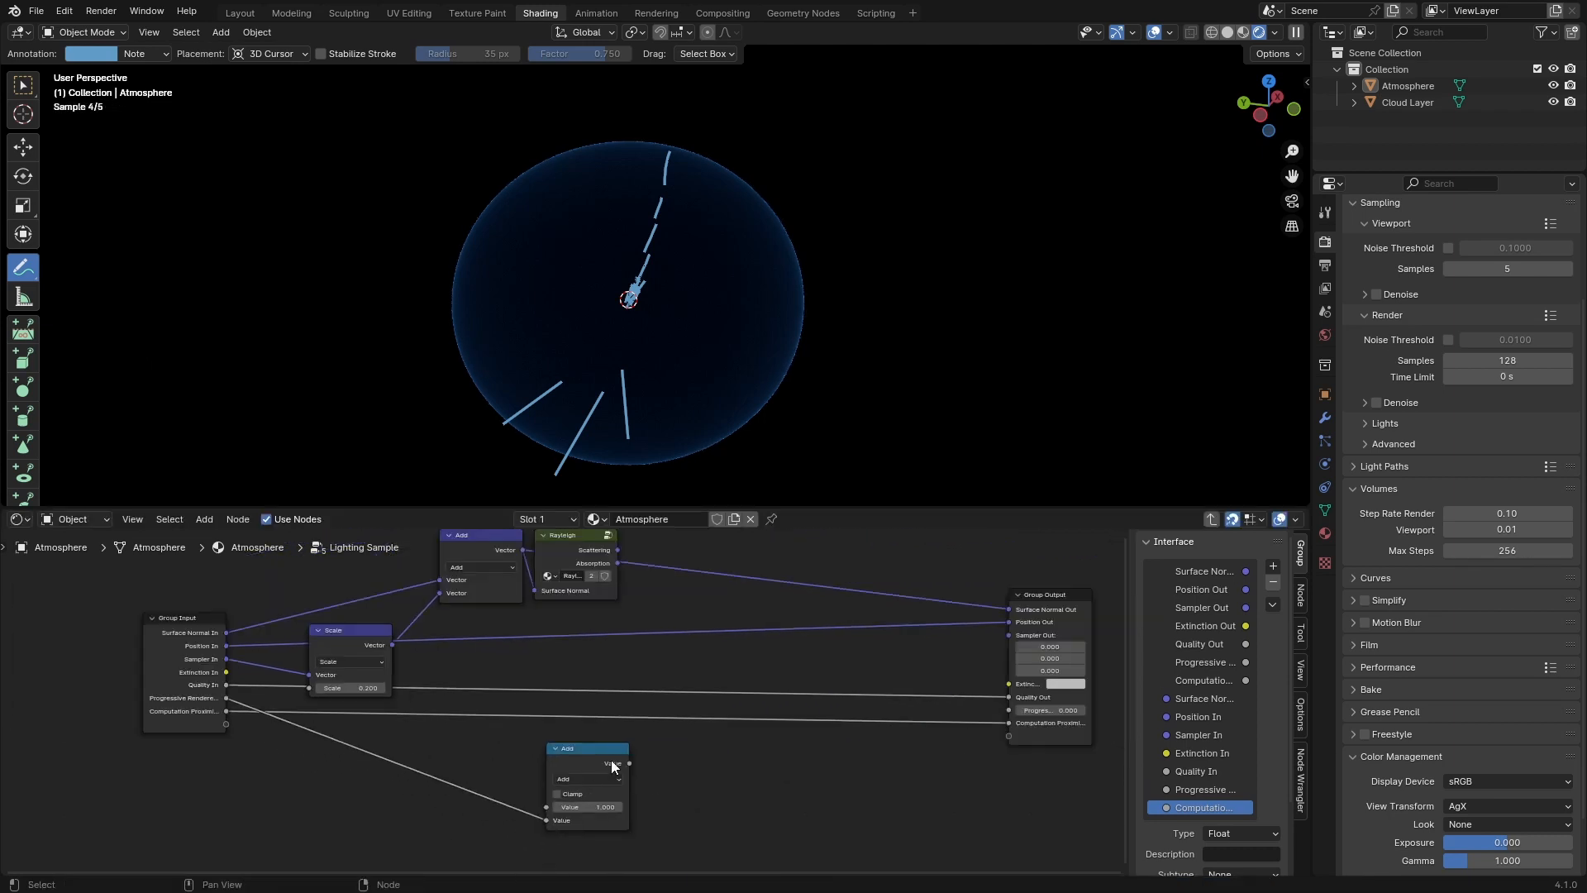
pyautogui.moveTo(629, 763); pyautogui.dragTo(996, 713)
pyautogui.moveTo(578, 763); pyautogui.dragTo(270, 739)
pyautogui.click(525, 714)
pyautogui.hotkey('ctrl', 's')
pyautogui.scroll(-2, 716, 688)
pyautogui.moveTo(716, 687); pyautogui.dragTo(652, 762, button='middle')
pyautogui.scroll(2, 652, 761)
pyautogui.moveTo(854, 701); pyautogui.dragTo(816, 719, button='middle')
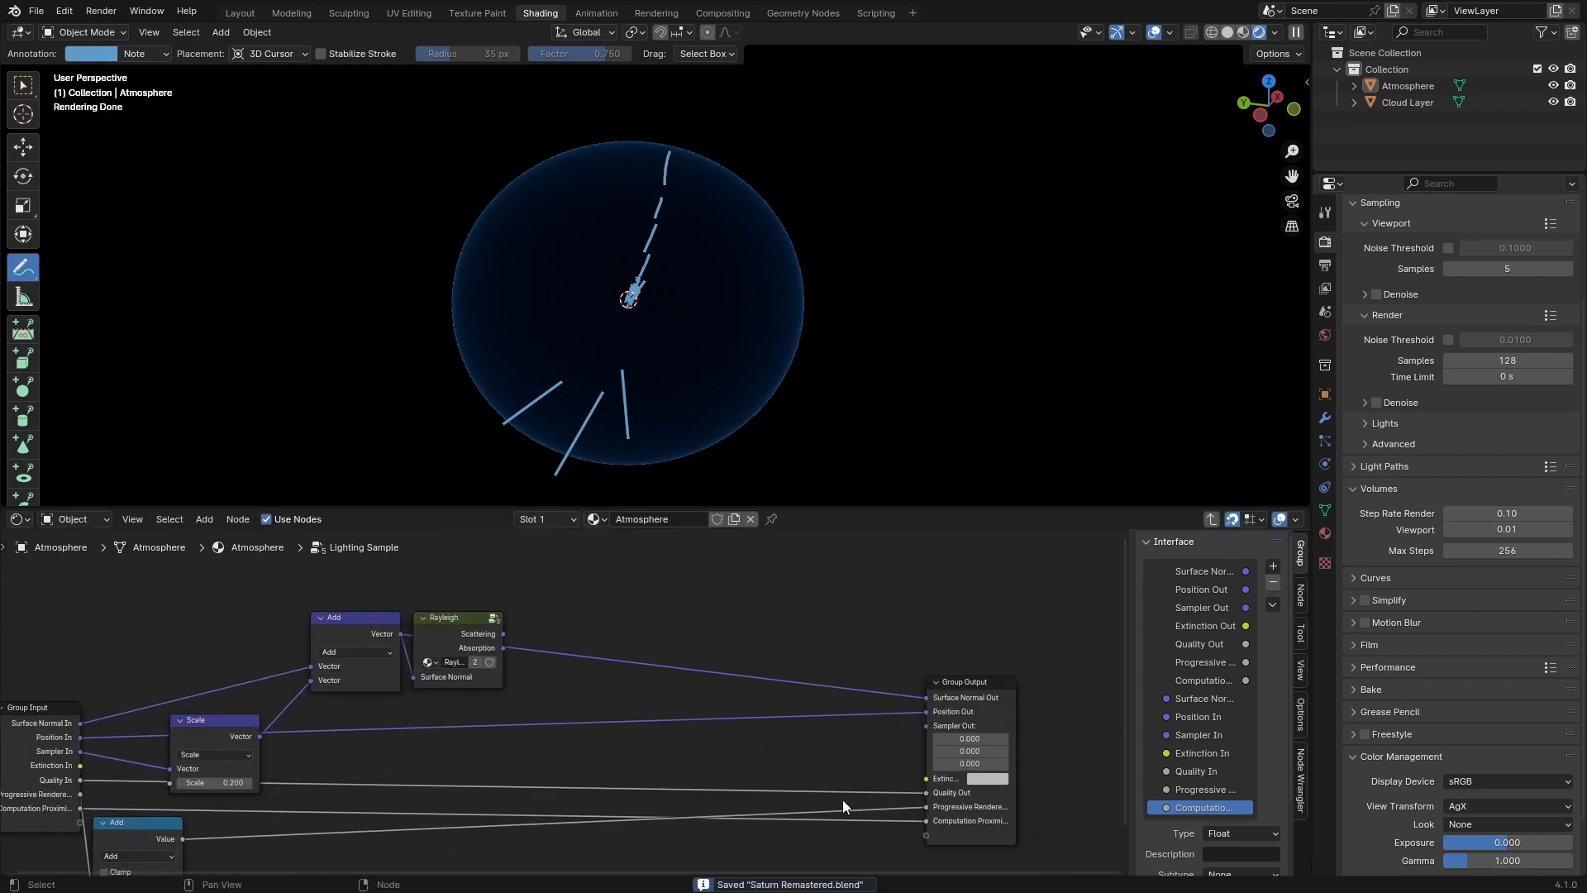
pyautogui.scroll(-1, 842, 800)
pyautogui.moveTo(842, 800); pyautogui.dragTo(978, 735, button='middle')
pyautogui.moveTo(692, 699); pyautogui.dragTo(592, 818, button='middle')
pyautogui.scroll(4, 592, 815)
pyautogui.scroll(-5, 496, 672)
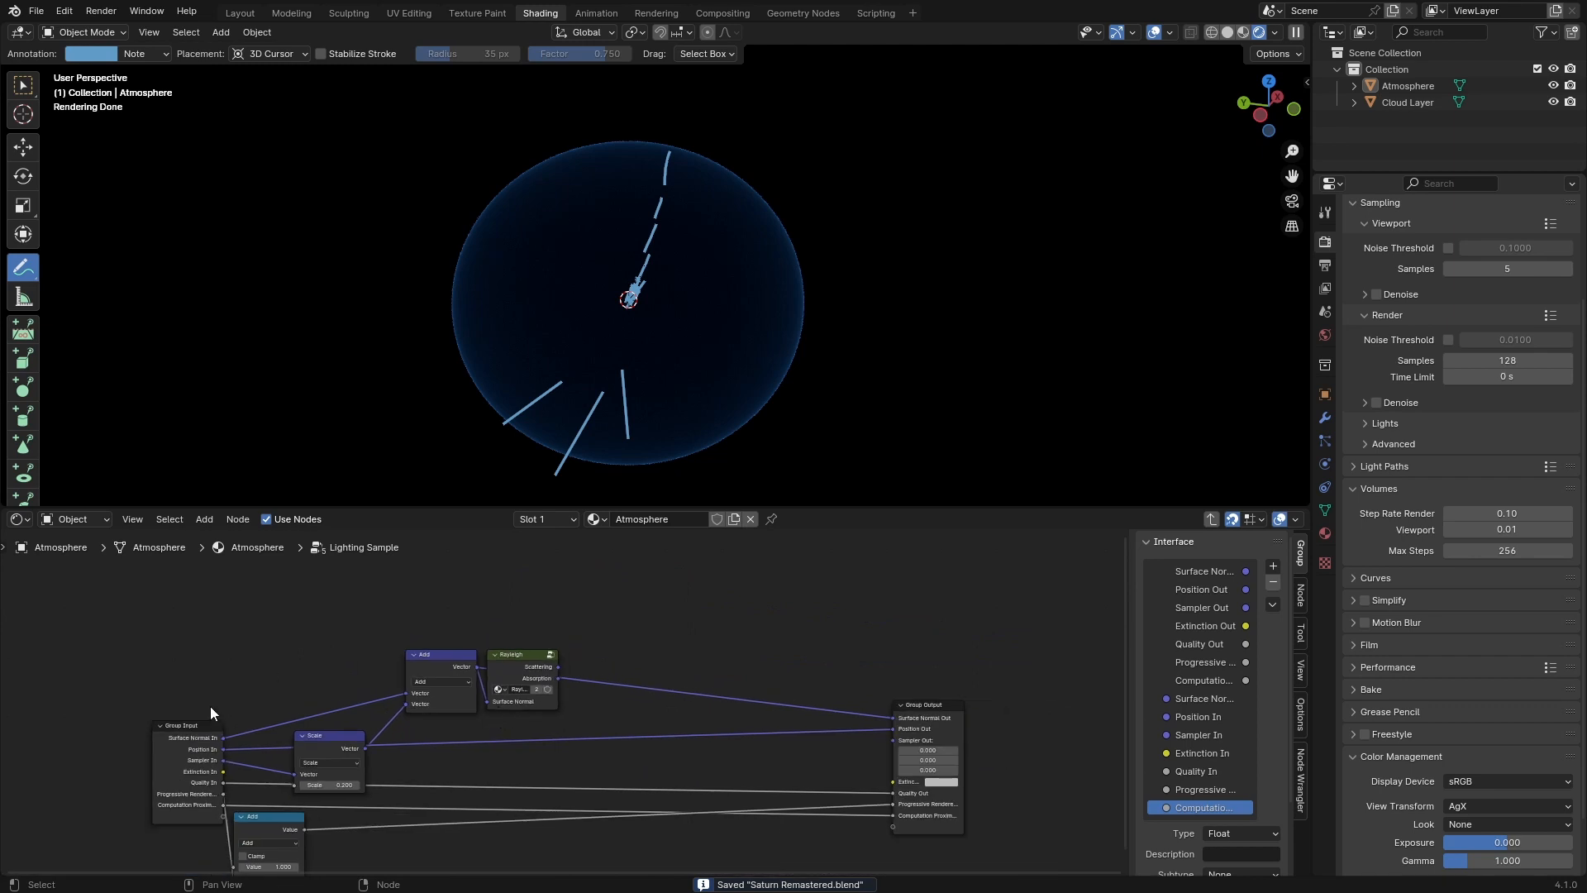
pyautogui.moveTo(221, 749); pyautogui.dragTo(256, 693, button='middle')
# Step: Move the Rayleigh node up and slightly away from the vector Add node
pyautogui.click(291, 774)
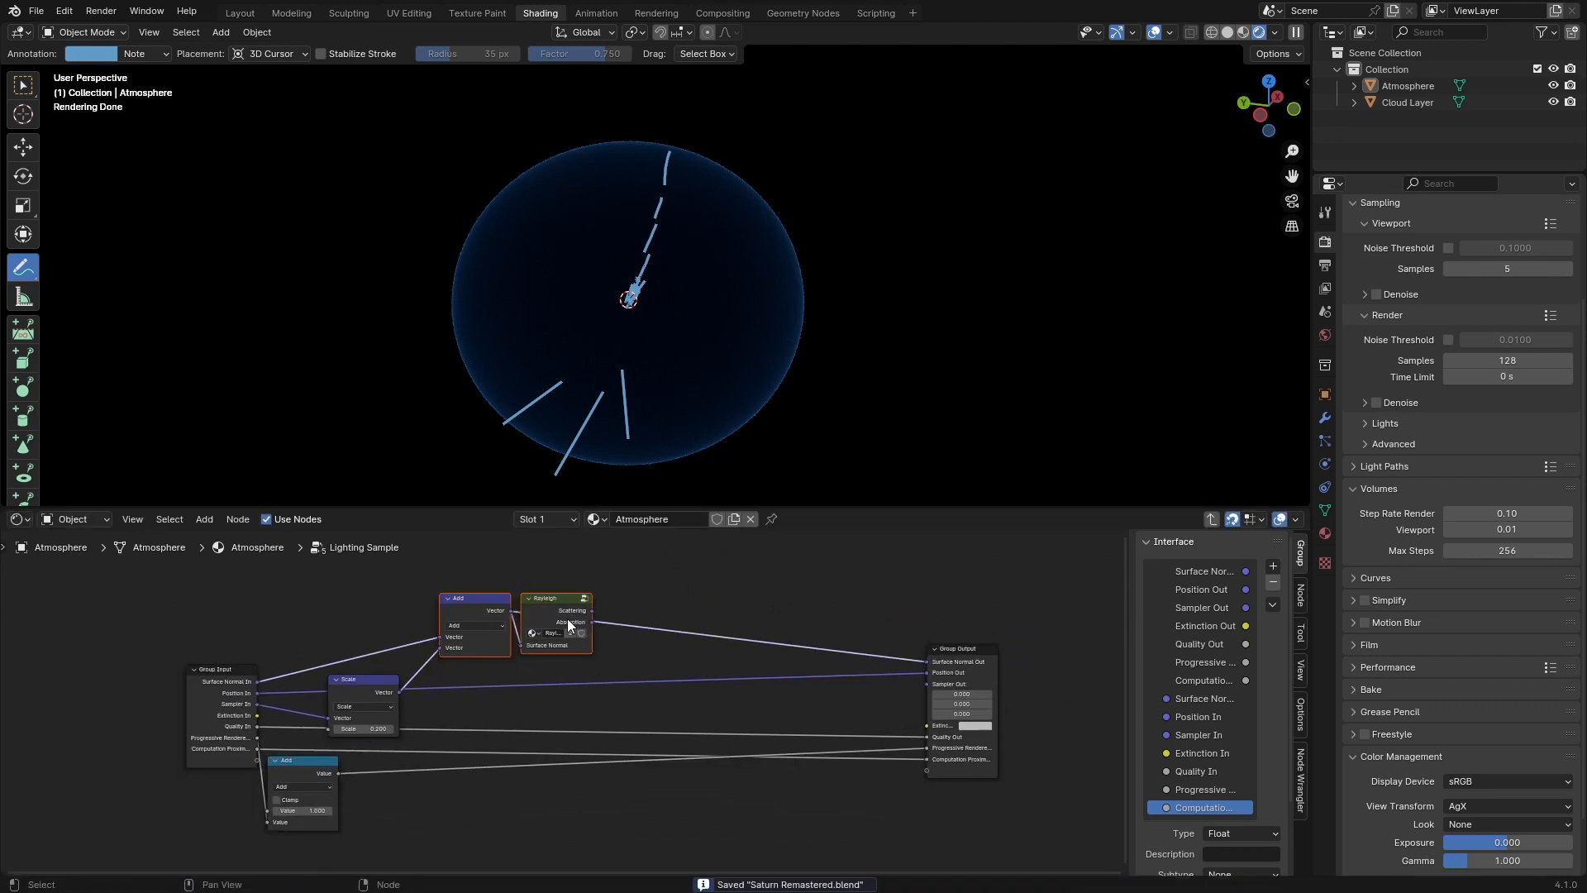
pyautogui.moveTo(569, 609)
pyautogui.mouseDown()
pyautogui.moveTo(641, 601)
pyautogui.moveTo(570, 606)
pyautogui.mouseUp()
pyautogui.click(674, 601)
pyautogui.moveTo(665, 619); pyautogui.dragTo(639, 709, button='middle')
pyautogui.scroll(5, 639, 710)
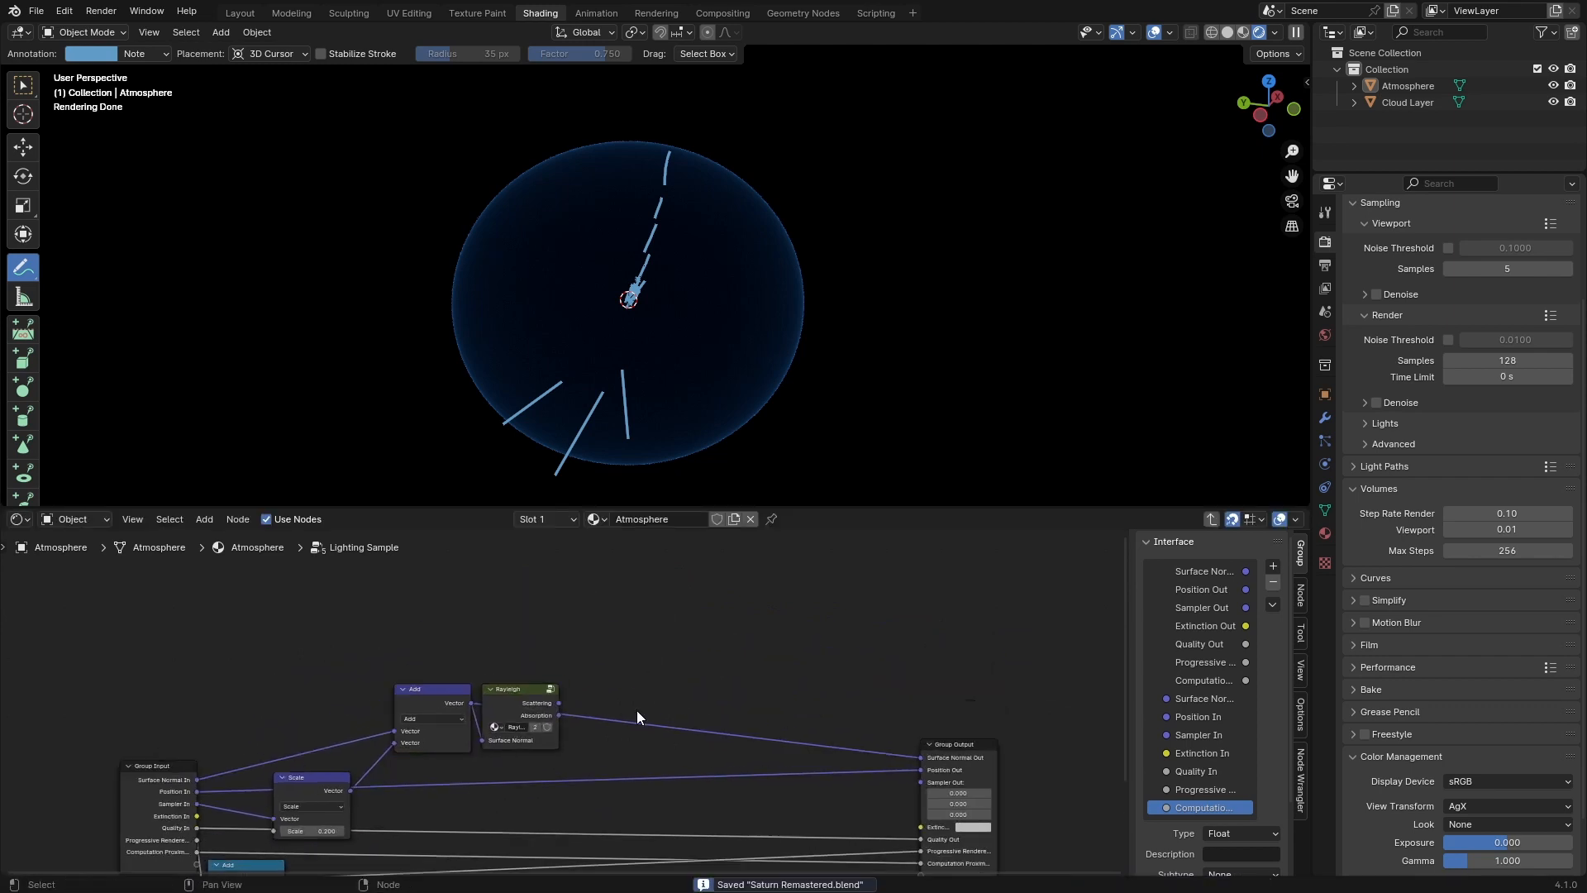
pyautogui.moveTo(514, 682); pyautogui.dragTo(529, 638)
pyautogui.click(616, 643)
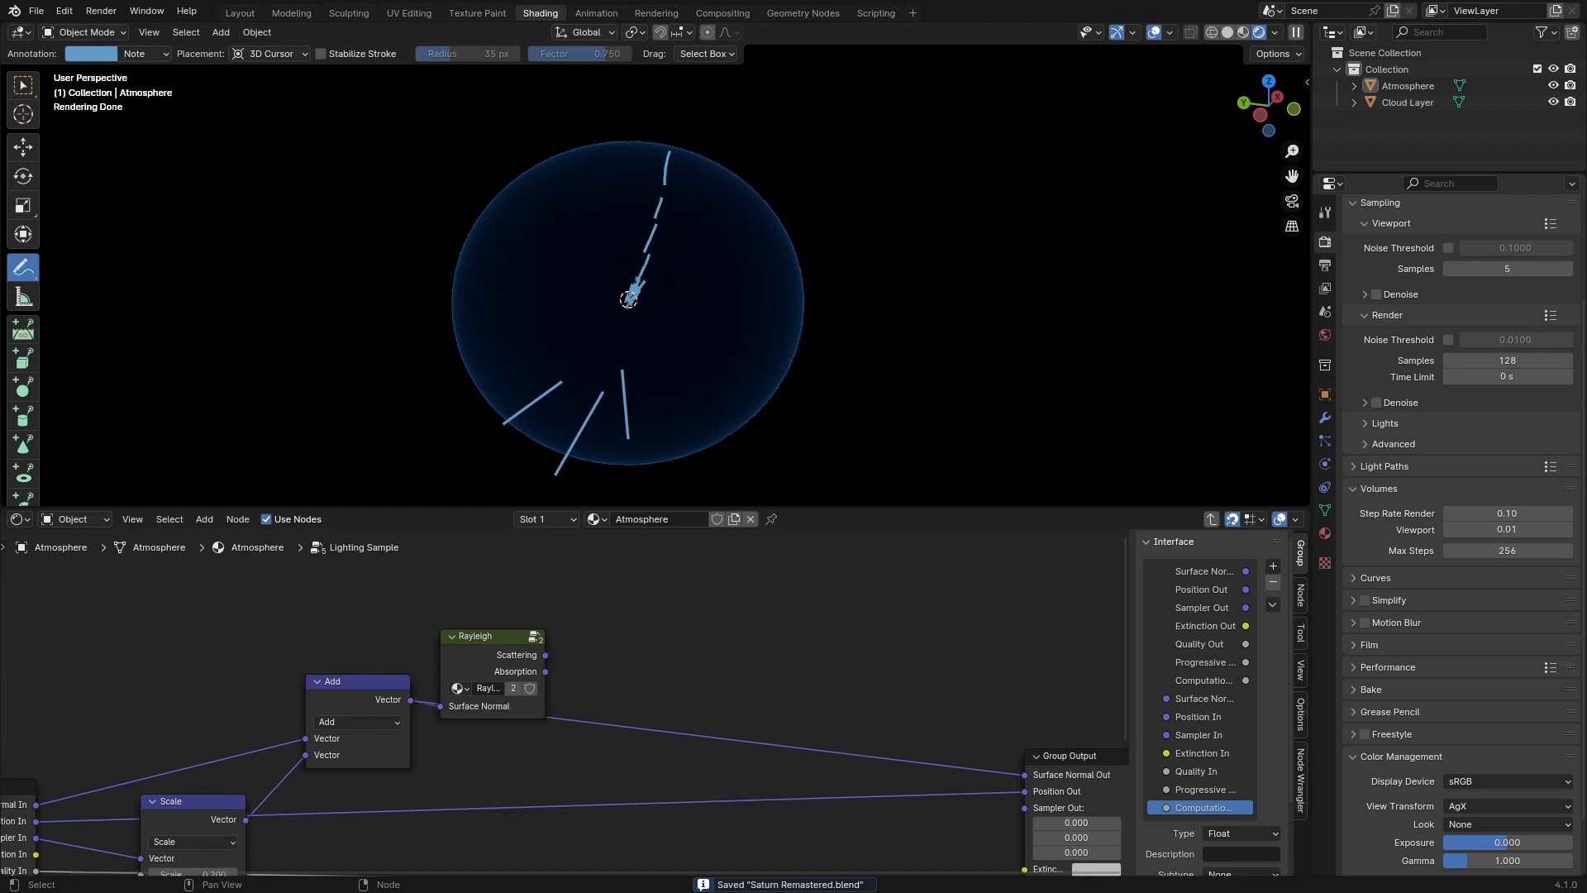
# Step: Duplicate the vector Add node beyond Rayleigh, set the copy to Scale, and link Rayleigh's Absorption to its vector input
pyautogui.click(349, 708)
pyautogui.hotkey('shift', 'd')
pyautogui.click(798, 567)
pyautogui.click(799, 573)
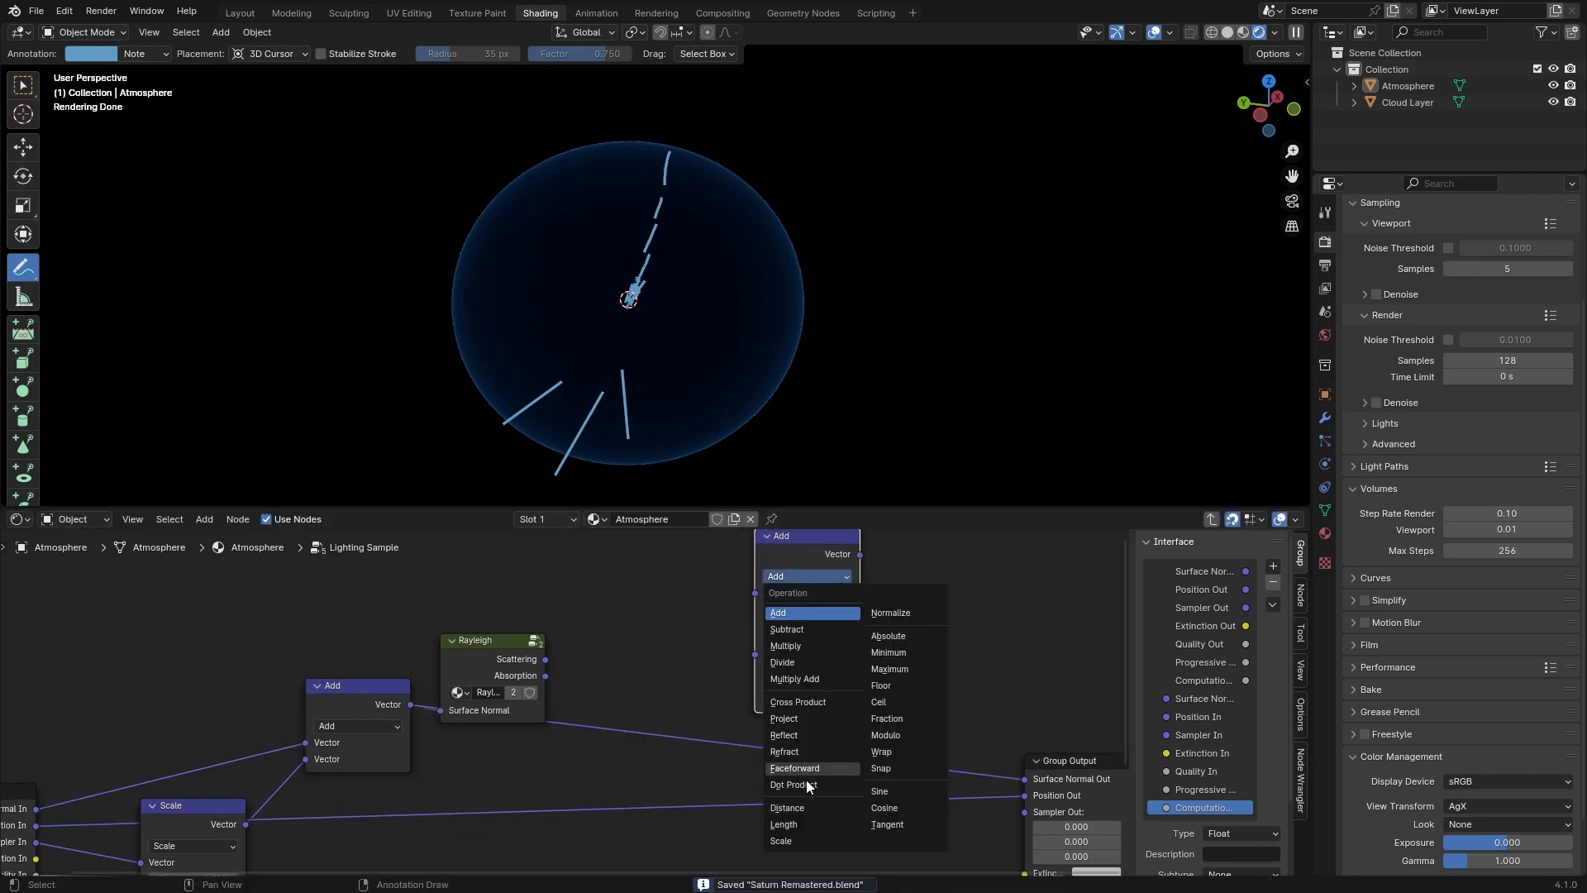
pyautogui.click(797, 841)
pyautogui.moveTo(534, 678); pyautogui.dragTo(703, 667)
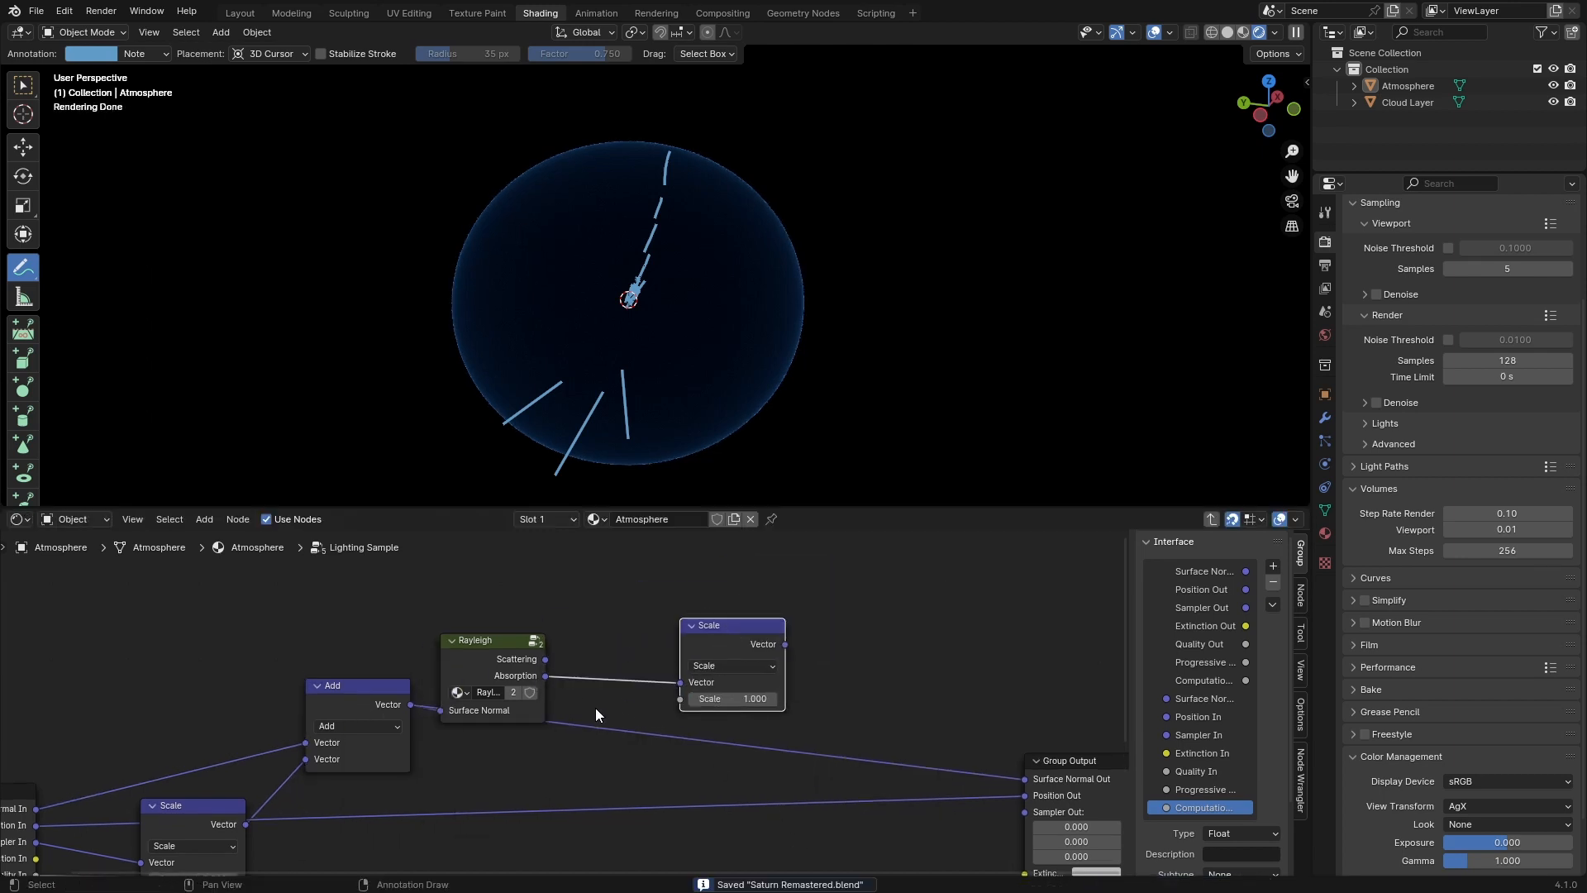
# Step: Duplicate the vector Add node again, place it near the Group Output, and set its operation to Length
pyautogui.scroll(-1, 595, 708)
pyautogui.click(424, 657)
pyautogui.hotkey('shift', 'd')
pyautogui.click(939, 538)
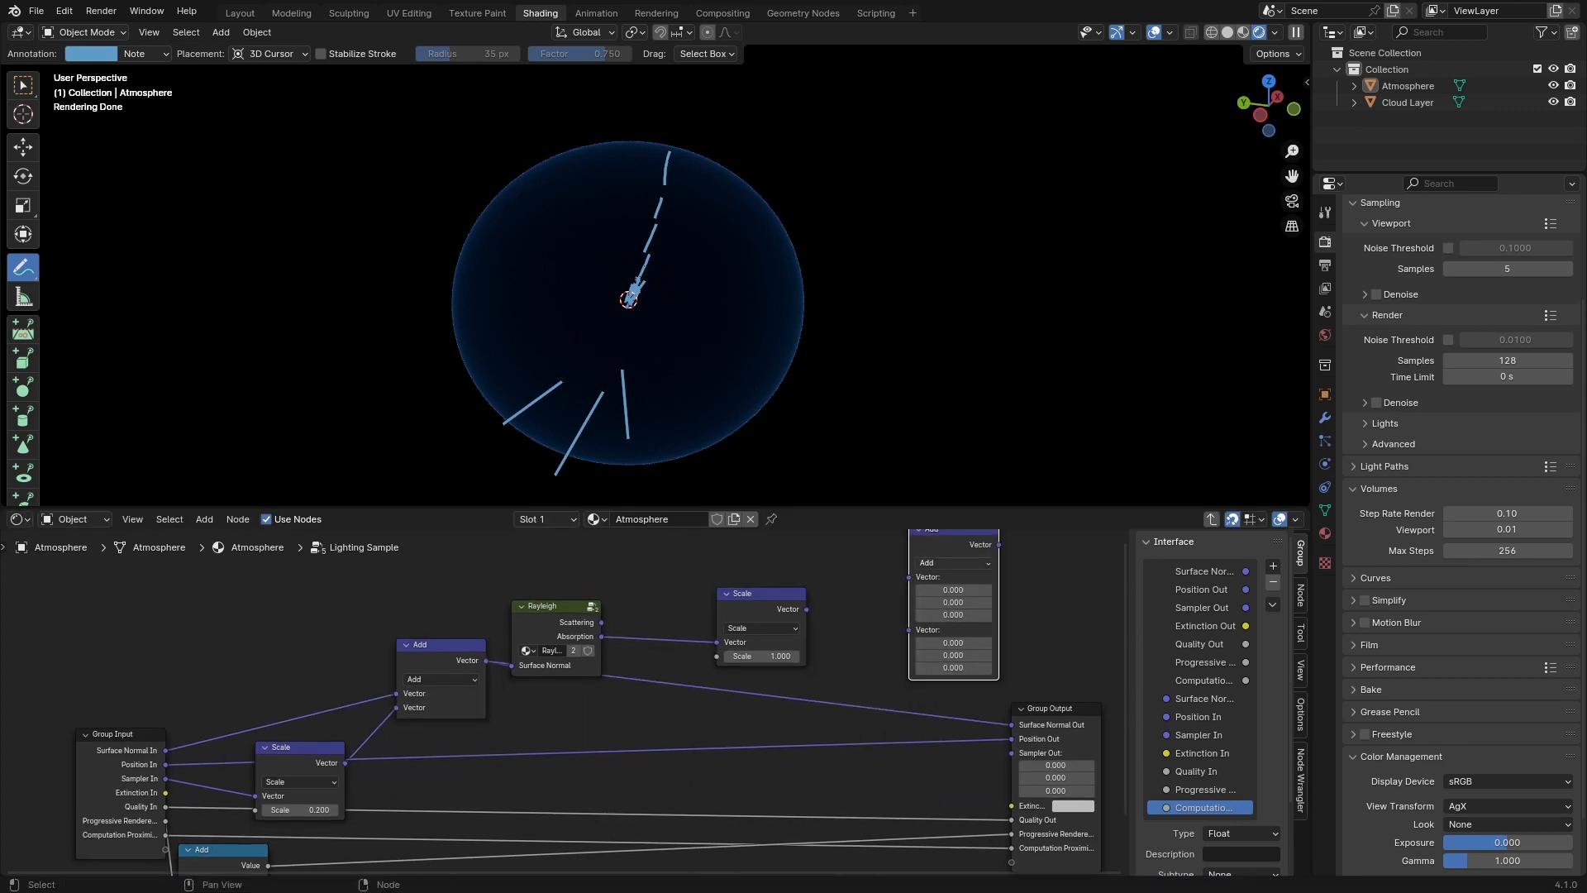
pyautogui.moveTo(293, 752); pyautogui.dragTo(328, 729)
pyautogui.rightClick(328, 729)
pyautogui.click(966, 566)
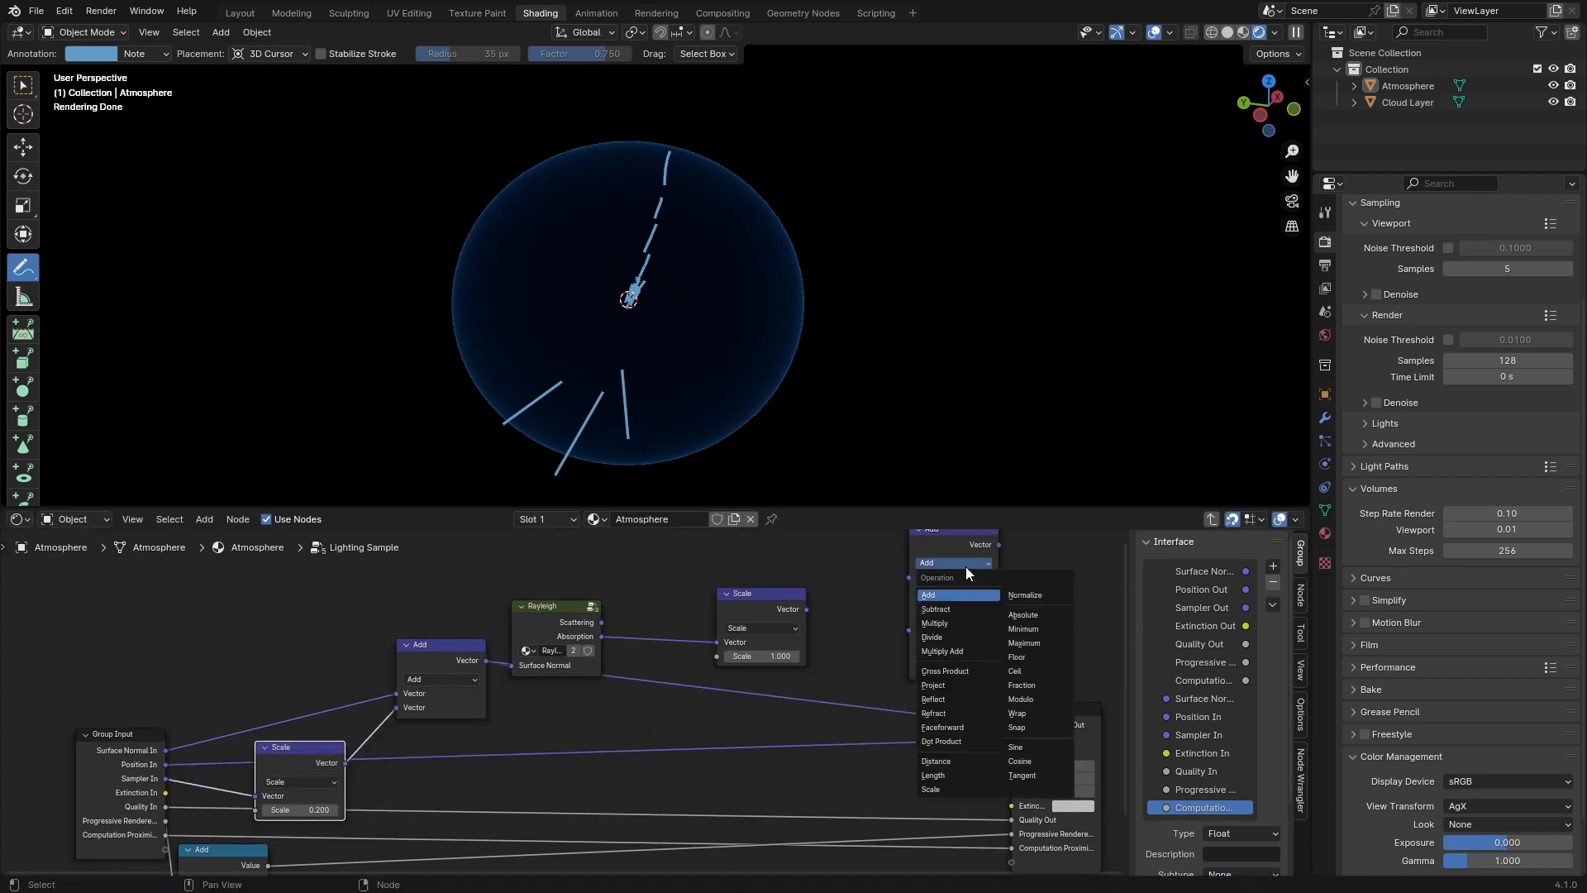
pyautogui.press('l')
# Step: Place the Length node below Rayleigh, feeding it the 0.200 Scale node's vector and linking its Value to the new Scale node's Scale input
pyautogui.moveTo(937, 546); pyautogui.dragTo(949, 585)
pyautogui.moveTo(347, 764); pyautogui.dragTo(949, 610)
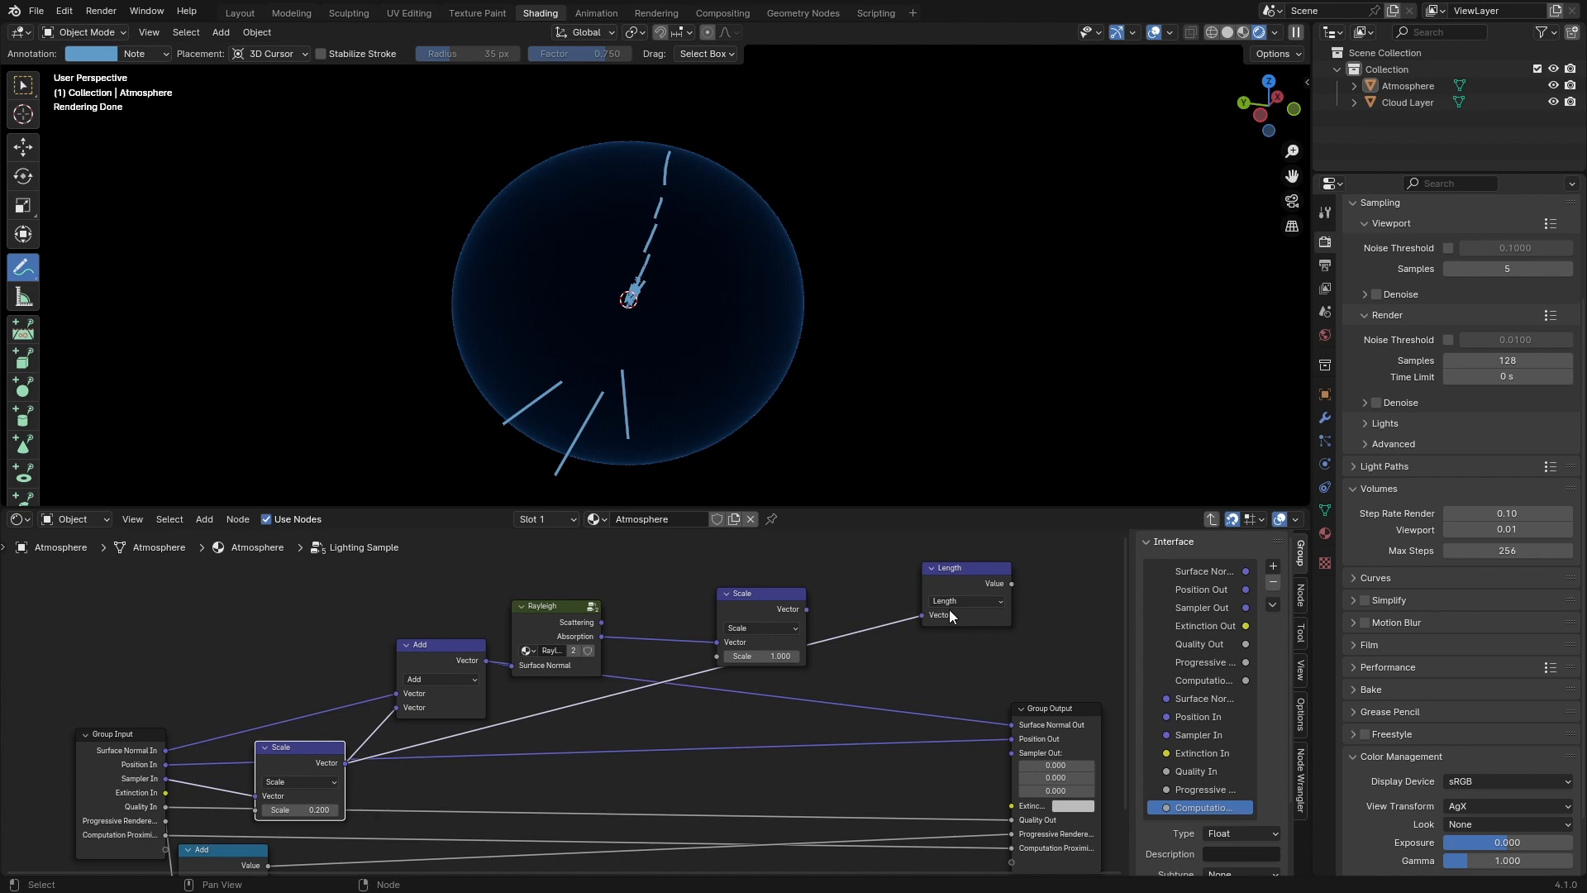
pyautogui.moveTo(951, 608); pyautogui.dragTo(548, 714)
pyautogui.moveTo(601, 712); pyautogui.dragTo(715, 656)
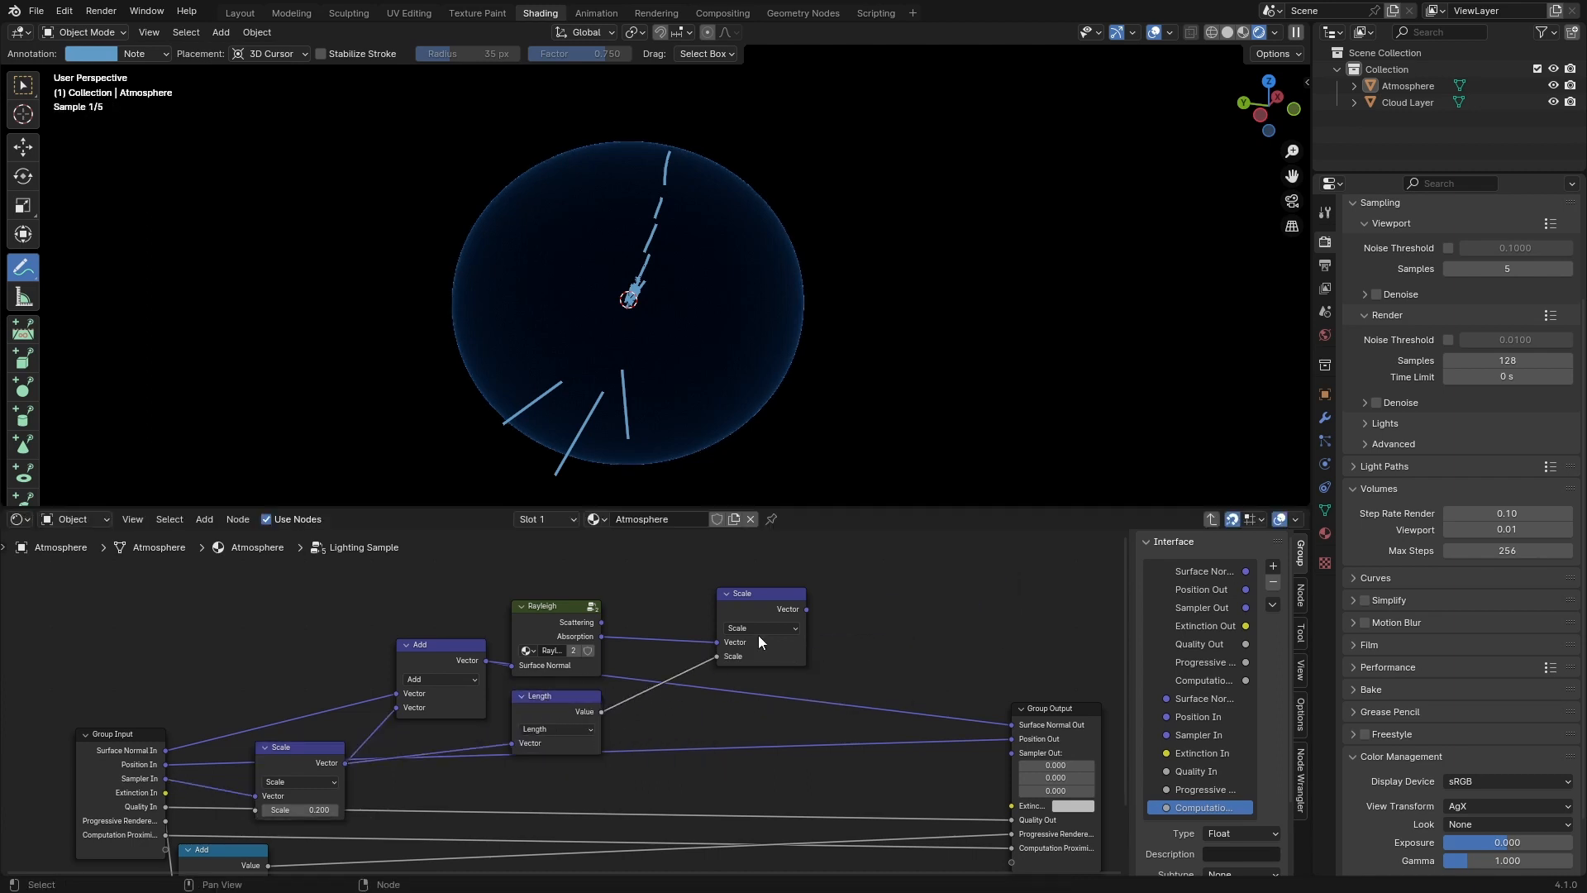
# Step: Tidy the layout by placing the new Scale node beside Rayleigh and moving the Add and 0.200 Scale nodes up beside them
pyautogui.moveTo(747, 606); pyautogui.dragTo(645, 617)
pyautogui.click(736, 613)
pyautogui.moveTo(437, 660); pyautogui.dragTo(450, 625)
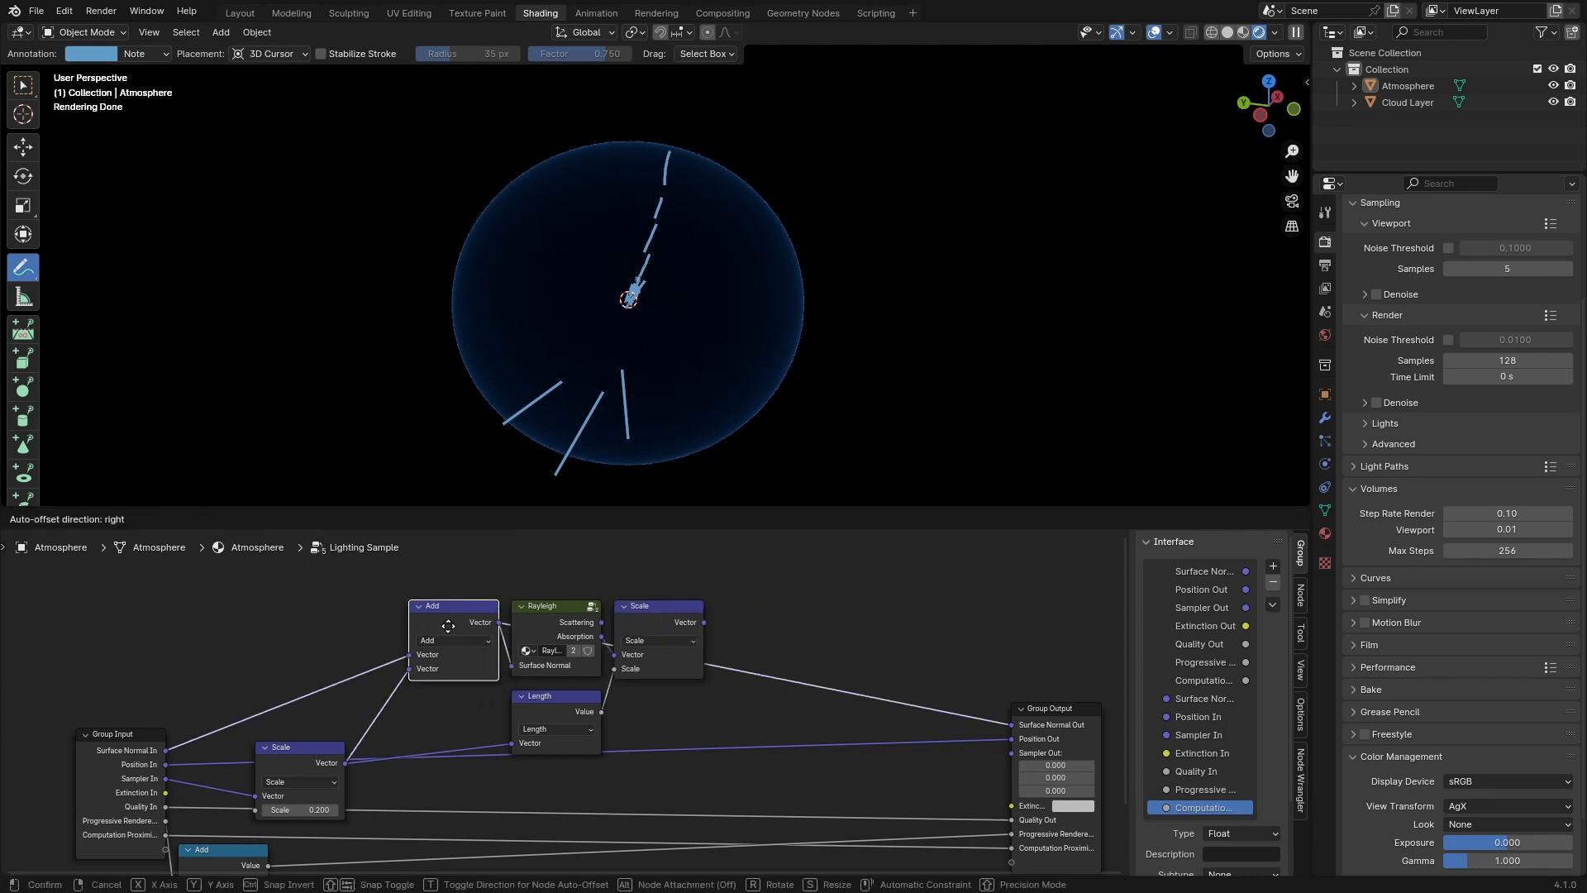
pyautogui.moveTo(311, 749); pyautogui.dragTo(363, 698)
pyautogui.click(440, 747)
pyautogui.moveTo(743, 685); pyautogui.dragTo(651, 678, button='middle')
pyautogui.scroll(-1, 652, 678)
pyautogui.scroll(3, 652, 677)
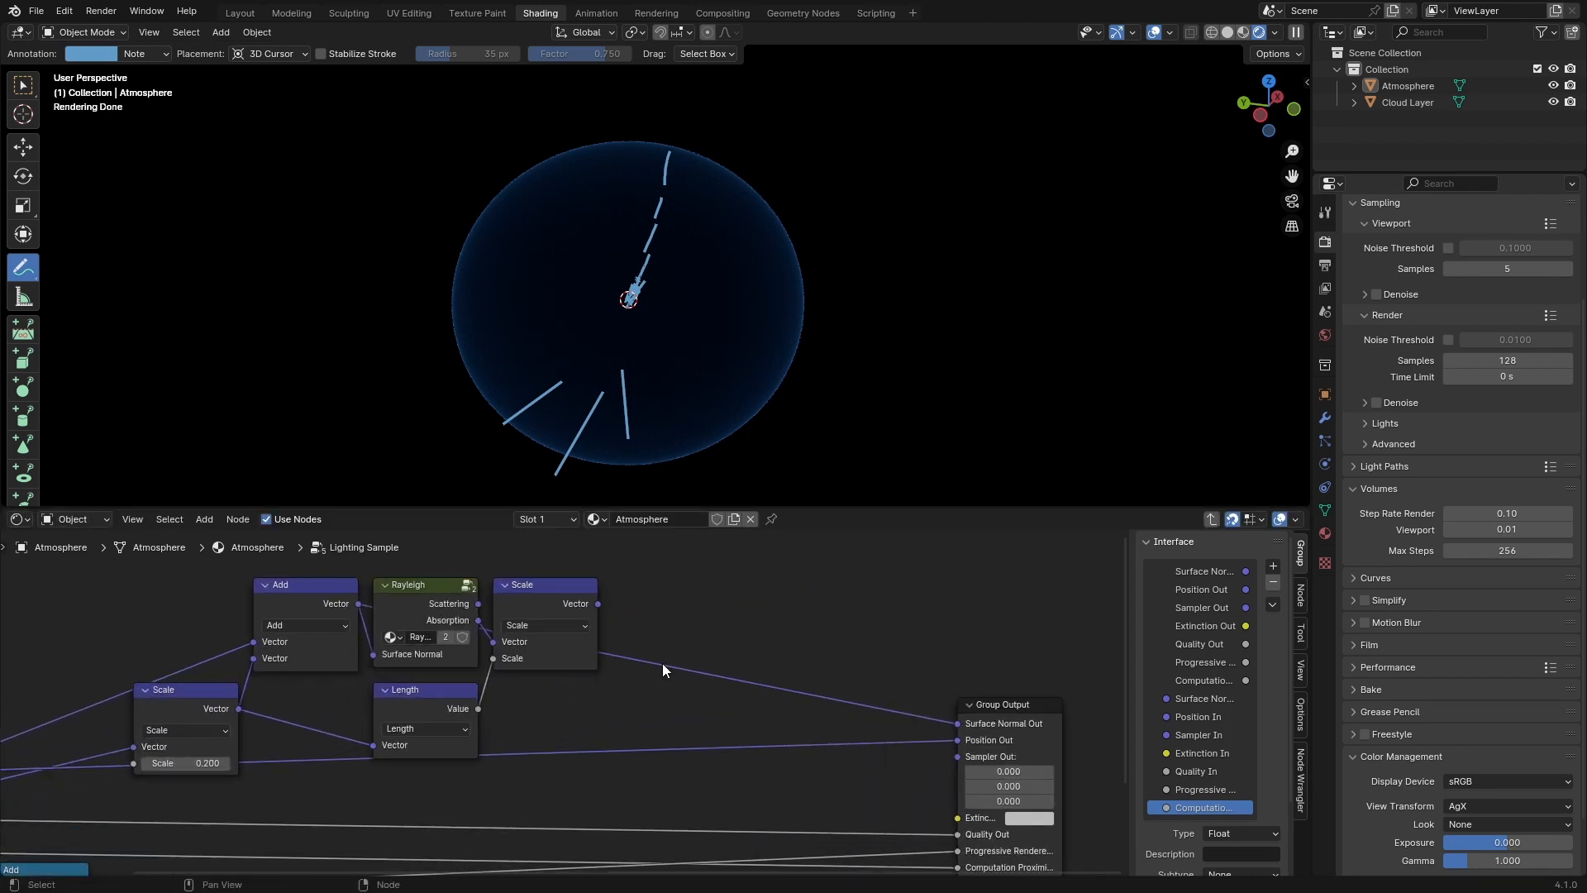
# Step: Link the rightmost Scale node's Vector to Extinction Out and Sampler In to Sampler Out, save the file, and leave the group
pyautogui.moveTo(598, 604); pyautogui.dragTo(951, 790)
pyautogui.moveTo(728, 759); pyautogui.dragTo(772, 733, button='middle')
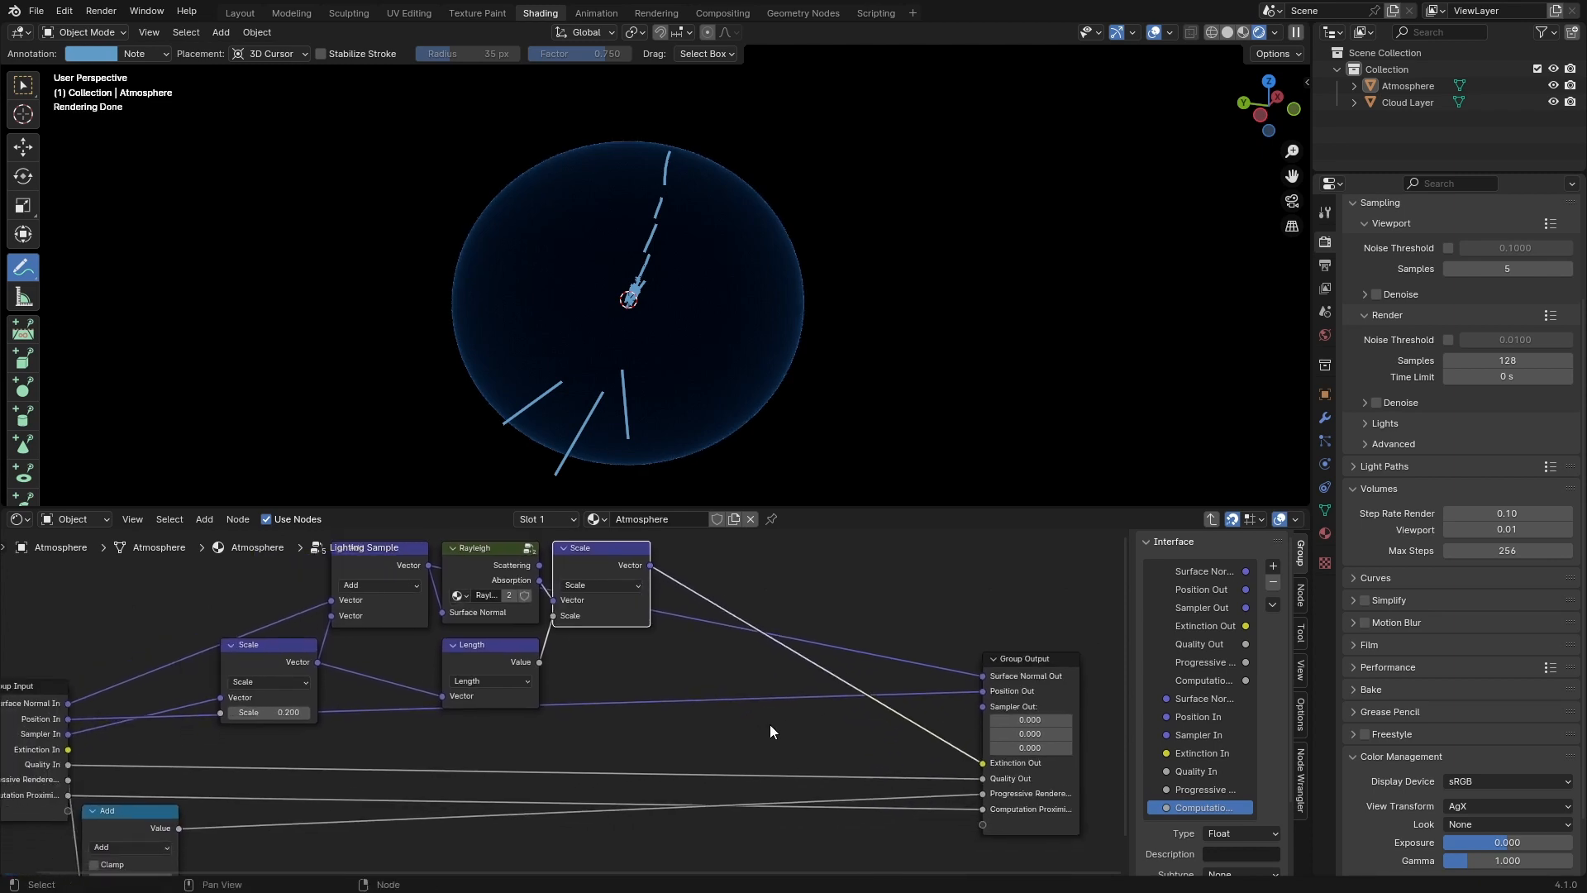
pyautogui.moveTo(290, 784)
pyautogui.mouseDown(button='middle')
pyautogui.moveTo(443, 683)
pyautogui.moveTo(277, 760)
pyautogui.mouseUp(button='middle')
pyautogui.scroll(-3, 170, 755)
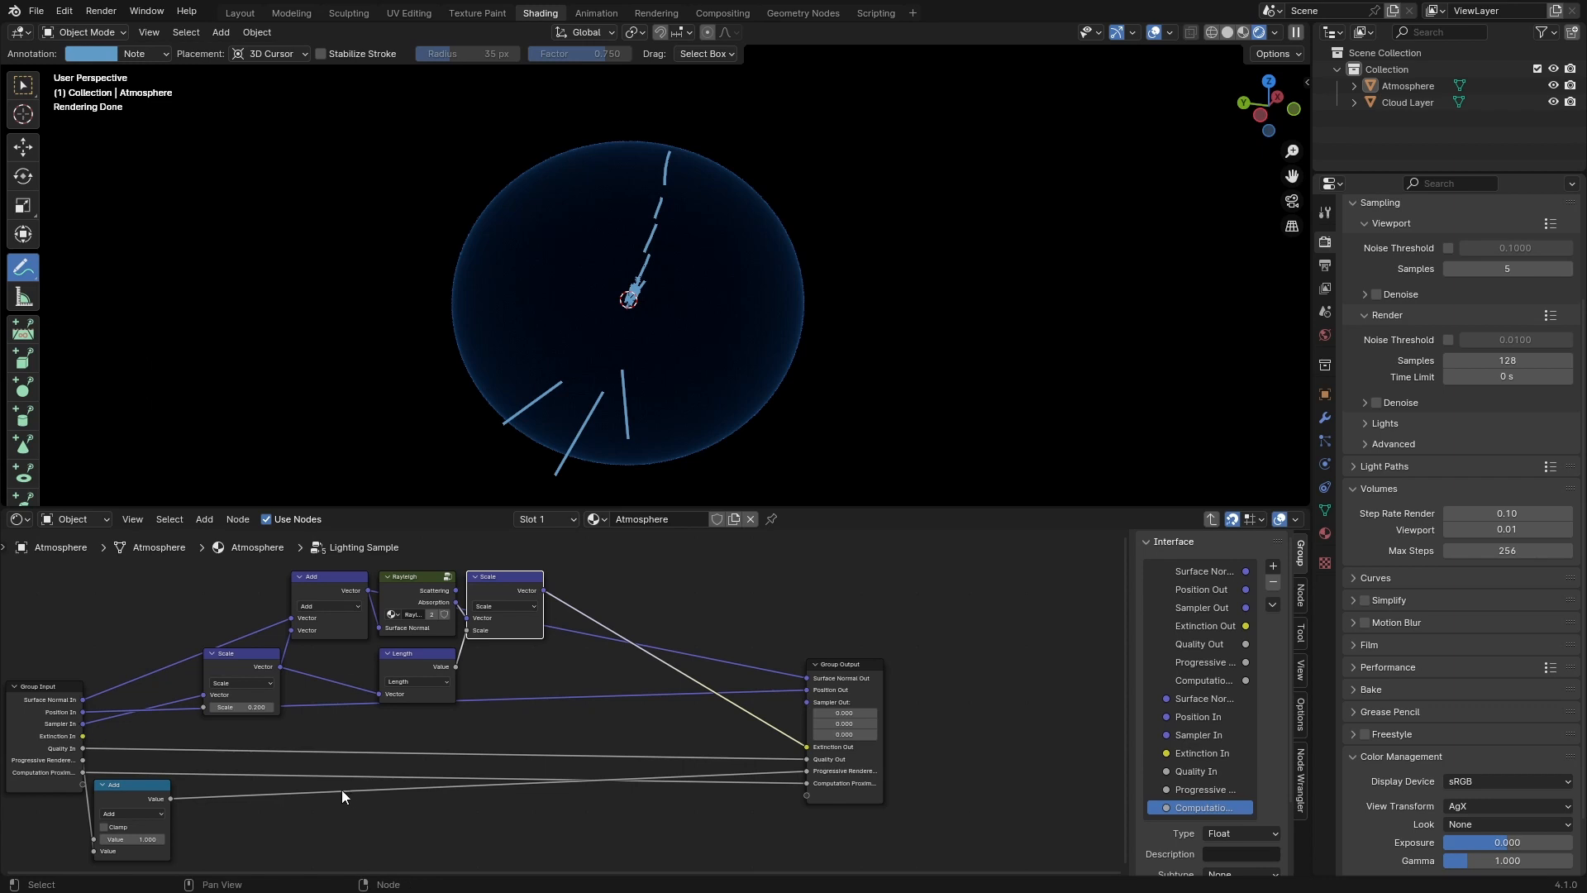
pyautogui.moveTo(83, 723); pyautogui.dragTo(807, 702)
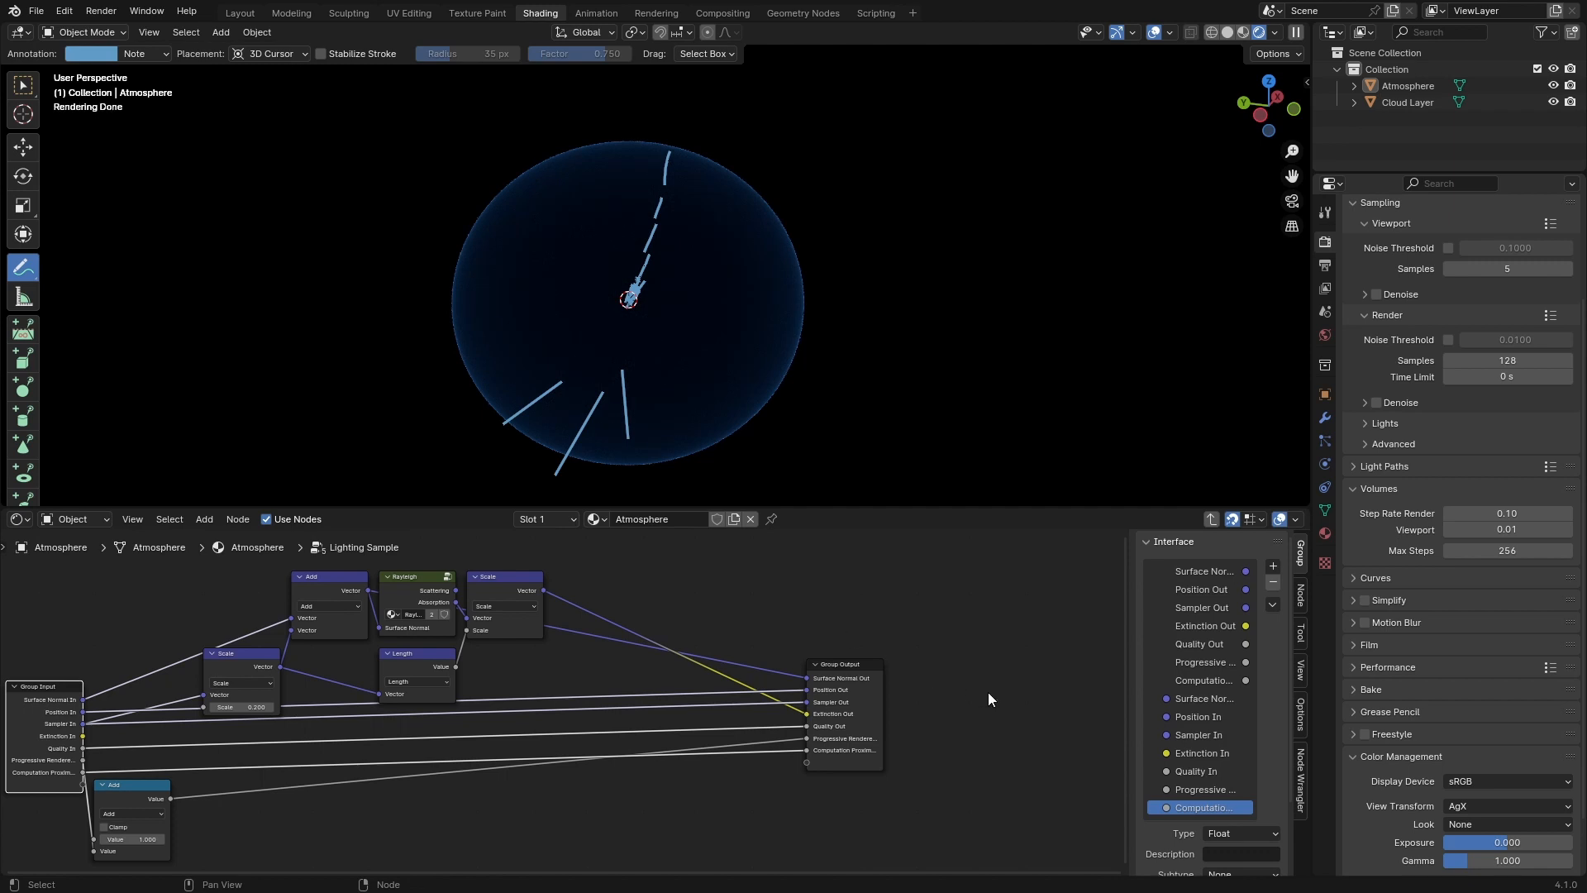
pyautogui.hotkey('ctrl', 's')
pyautogui.press('Tab')
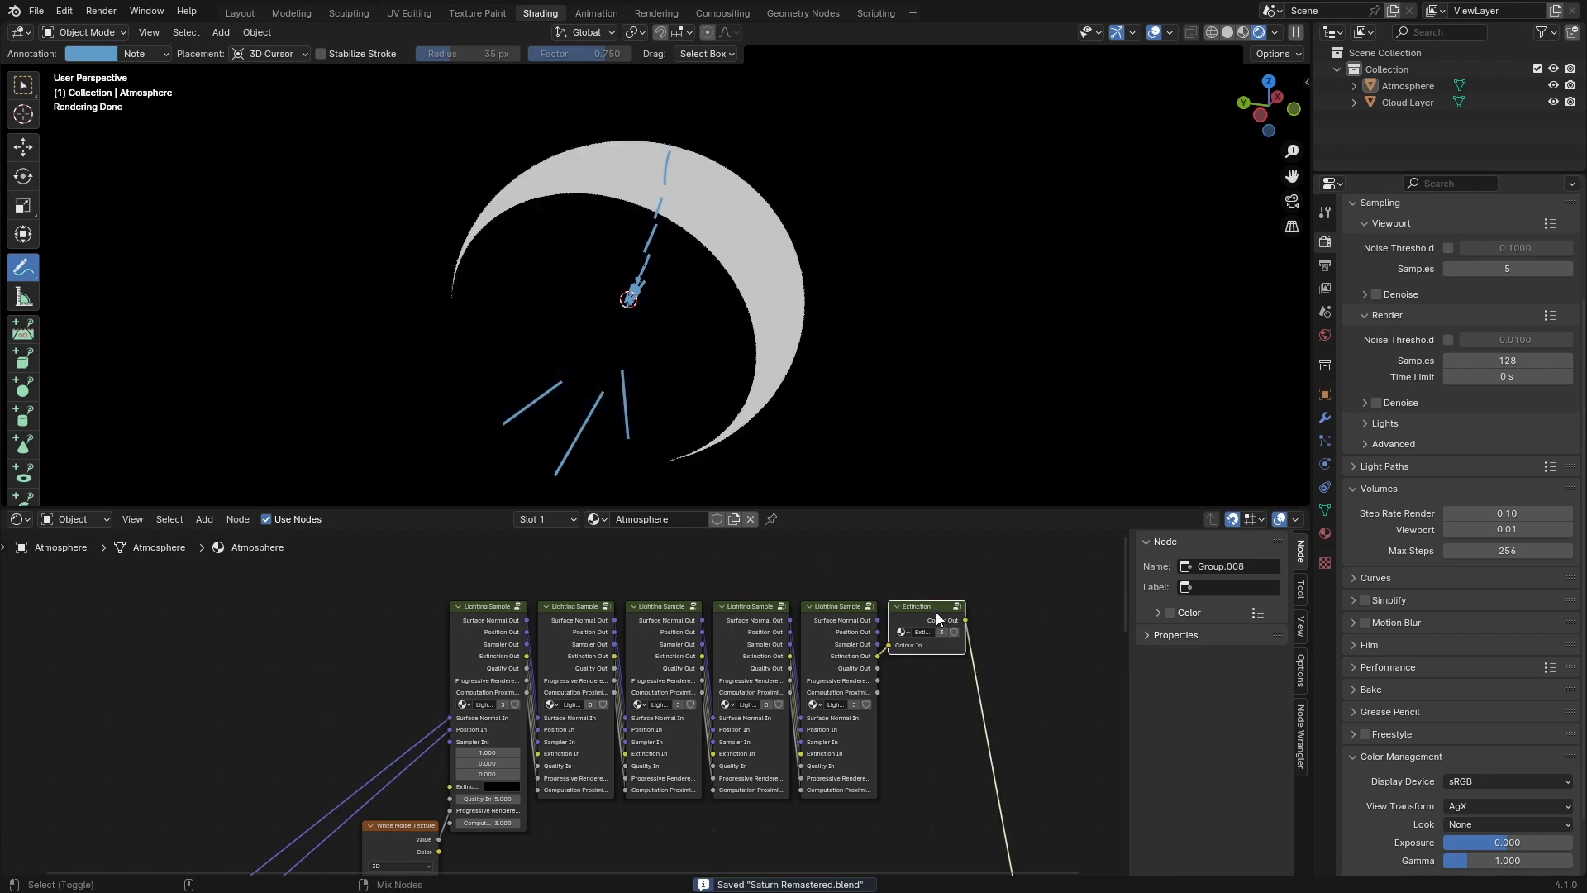
# Step: Erase all annotation strokes drawn over the sphere in the 3D view and return to the box selection tool
pyautogui.moveTo(899, 414); pyautogui.dragTo(744, 372, button='middle')
pyautogui.keyDown('shift'); pyautogui.moveTo(849, 376); pyautogui.dragTo(802, 361, button='middle'); pyautogui.keyUp('shift')
pyautogui.moveTo(580, 791); pyautogui.dragTo(593, 784, button='middle')
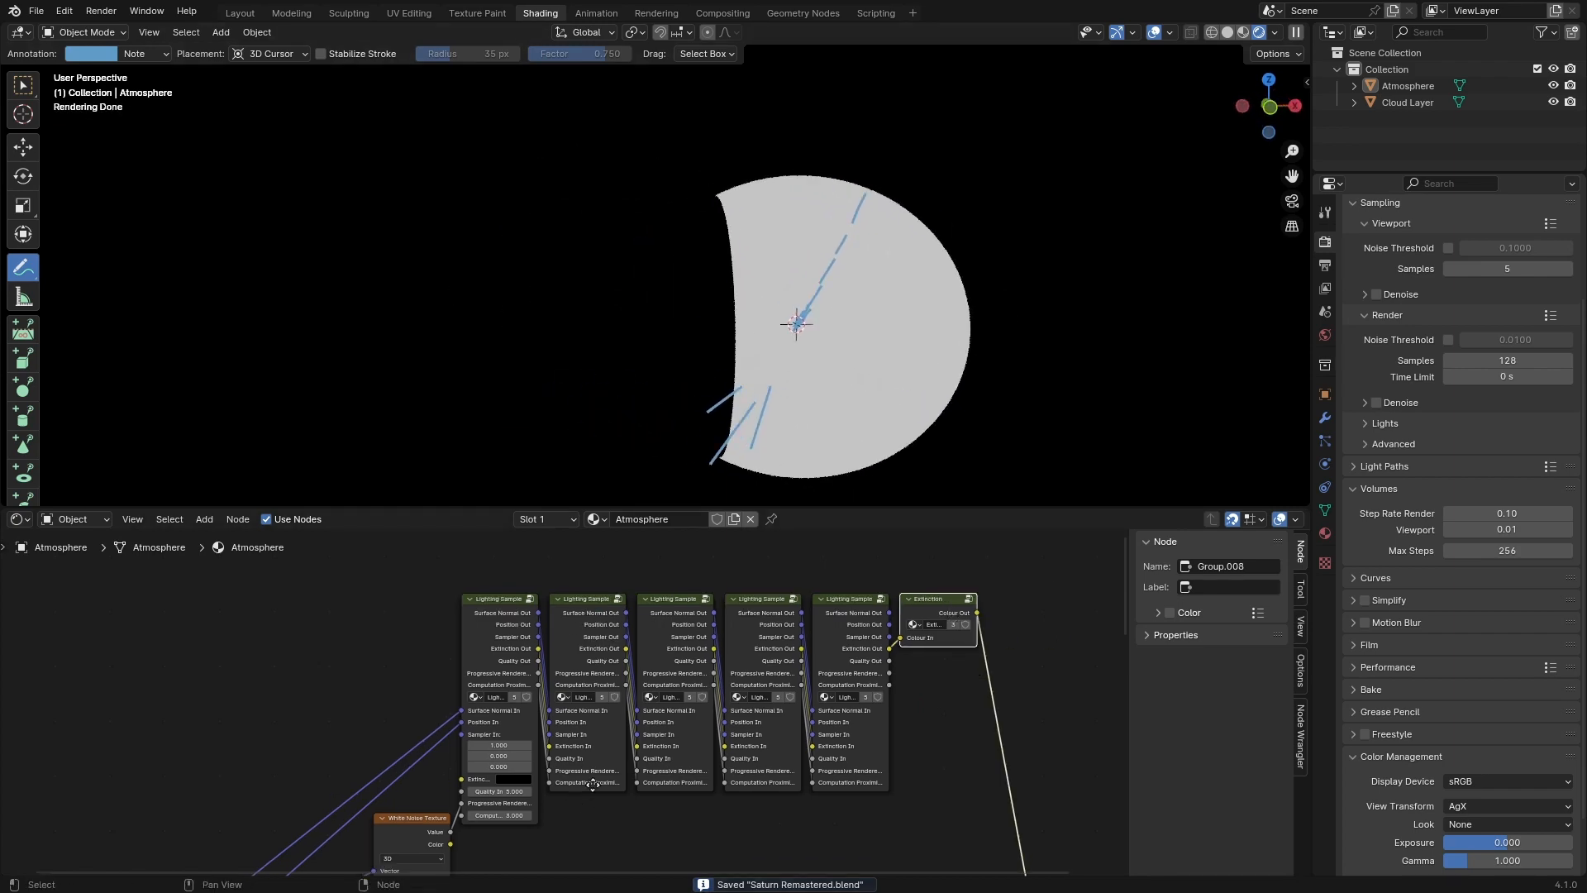
pyautogui.scroll(2, 592, 784)
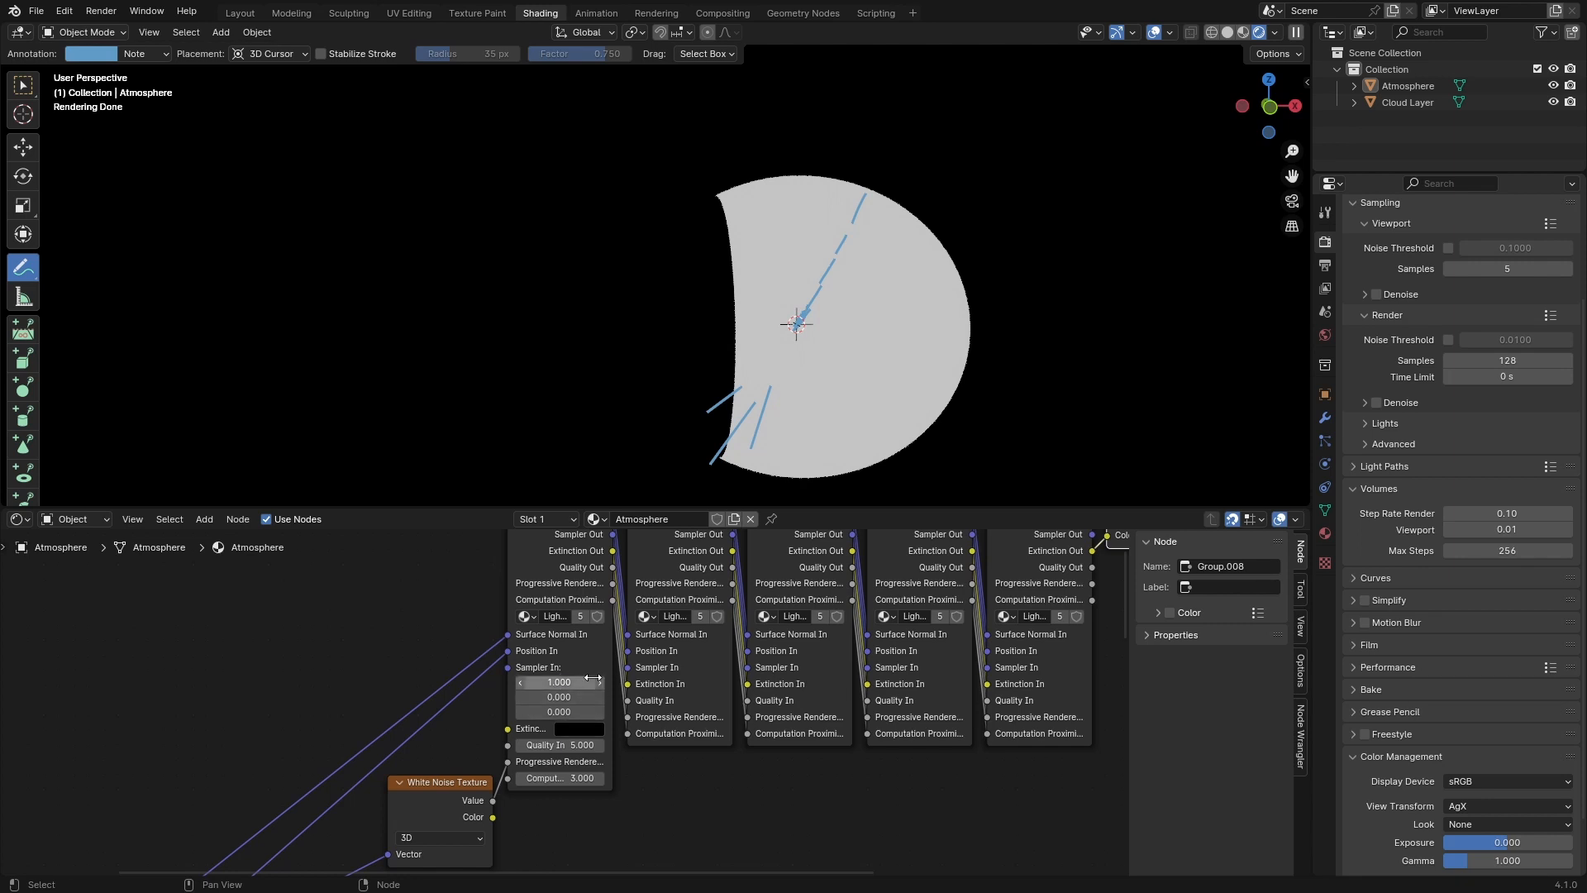
pyautogui.moveTo(833, 337); pyautogui.dragTo(893, 411, button='middle')
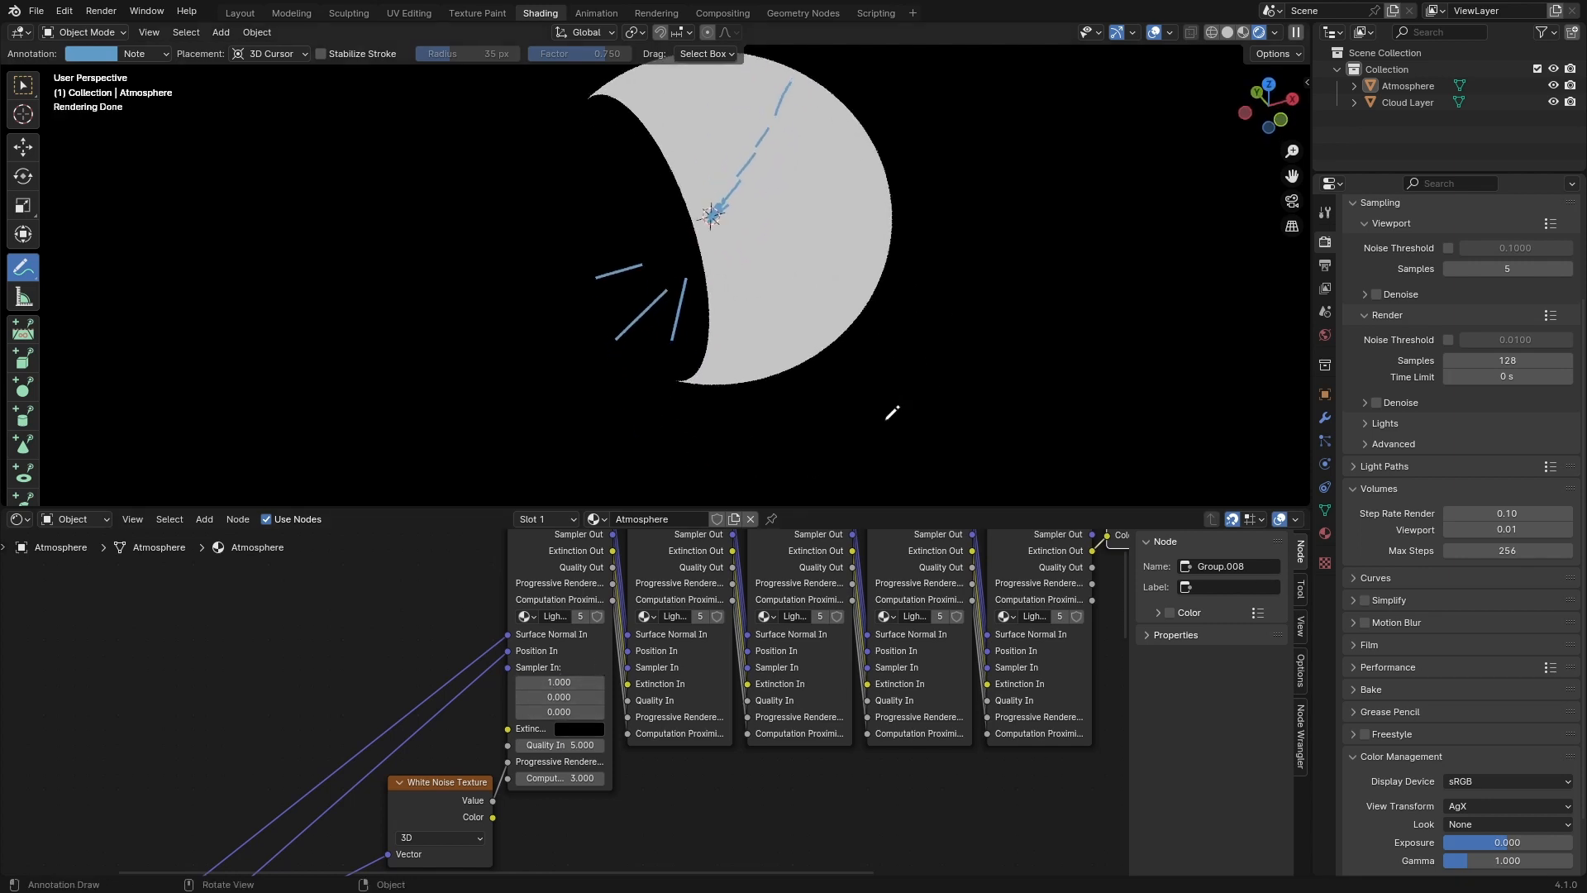
pyautogui.click(23, 267)
pyautogui.click(91, 375)
pyautogui.moveTo(751, 205)
pyautogui.mouseDown()
pyautogui.moveTo(656, 265)
pyautogui.moveTo(698, 273)
pyautogui.moveTo(808, 78)
pyautogui.mouseUp()
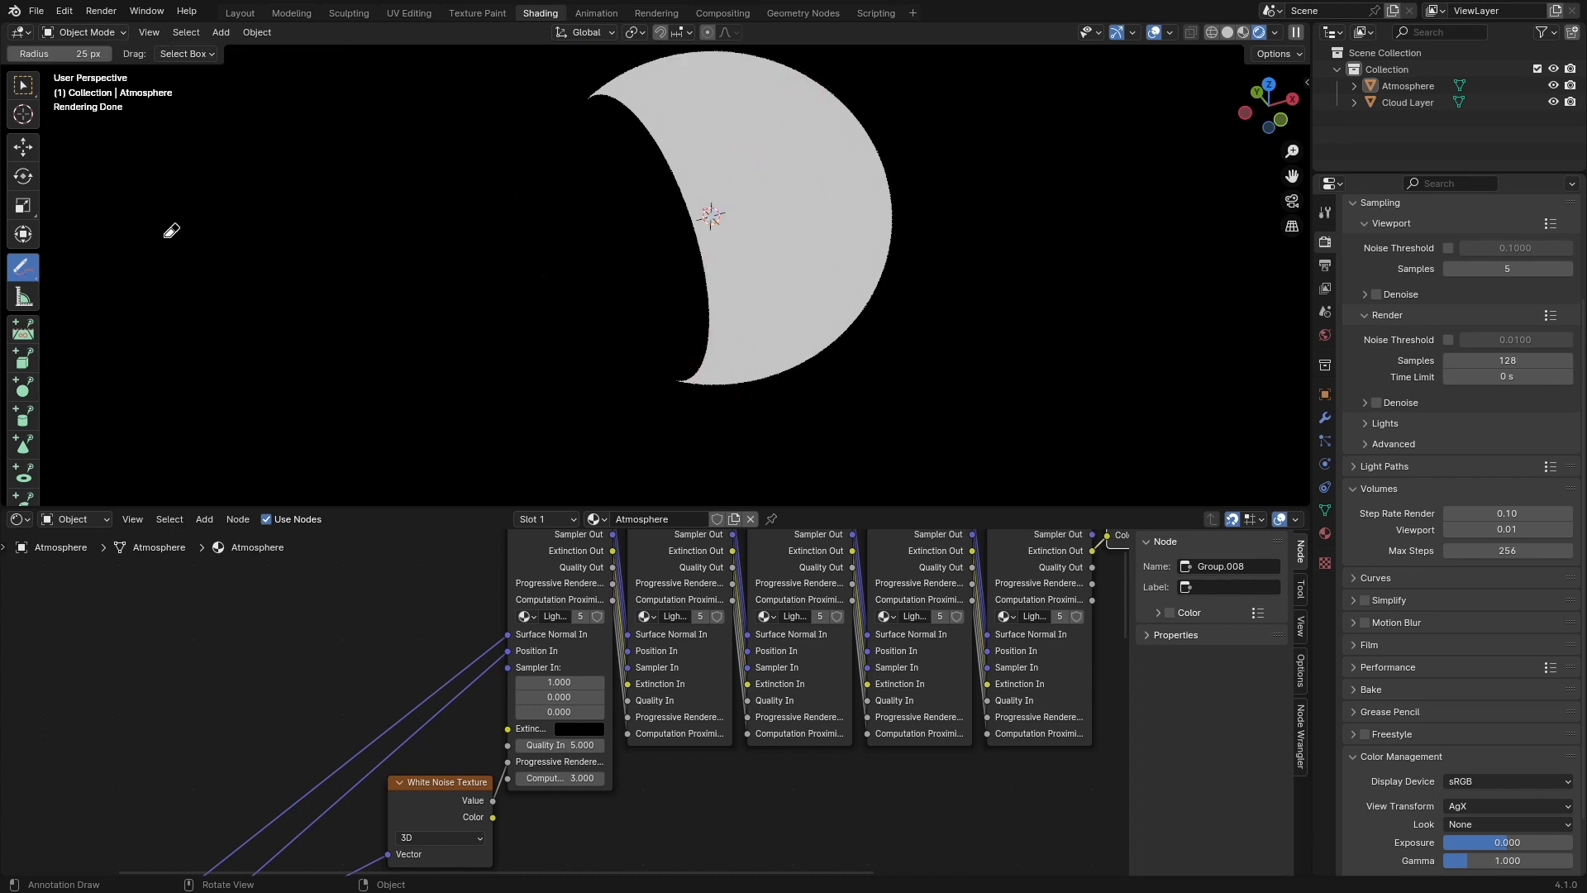
pyautogui.click(10, 95)
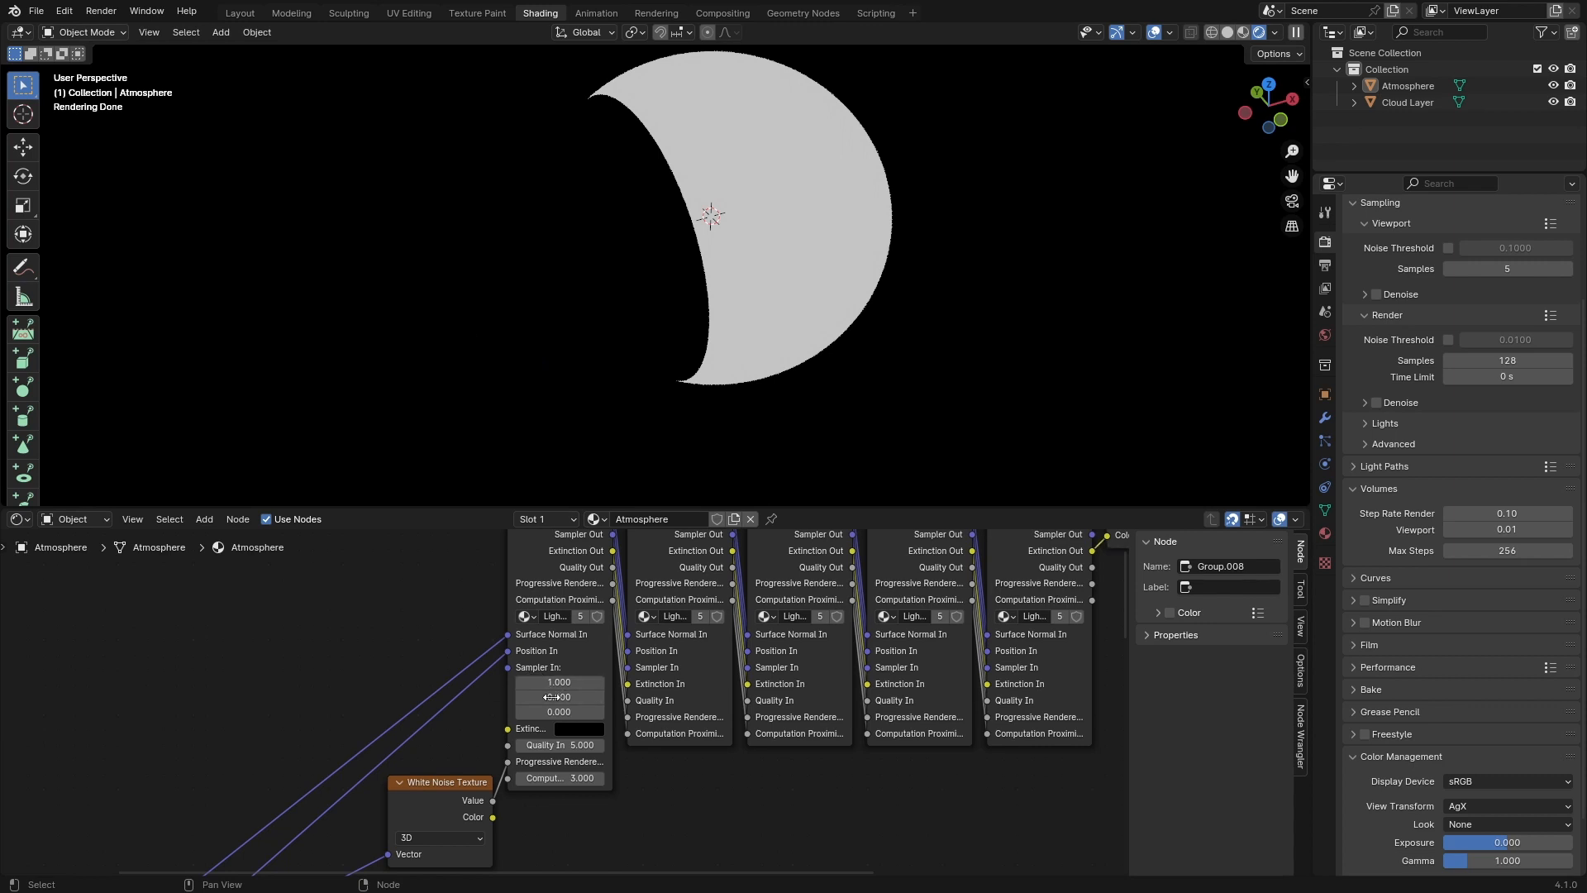
# Step: Examine the sphere's lit and dark sides from several angles and review the chain of Lighting Sample nodes
pyautogui.moveTo(708, 220)
pyautogui.mouseDown(button='middle')
pyautogui.moveTo(741, 241)
pyautogui.moveTo(701, 218)
pyautogui.mouseUp(button='middle')
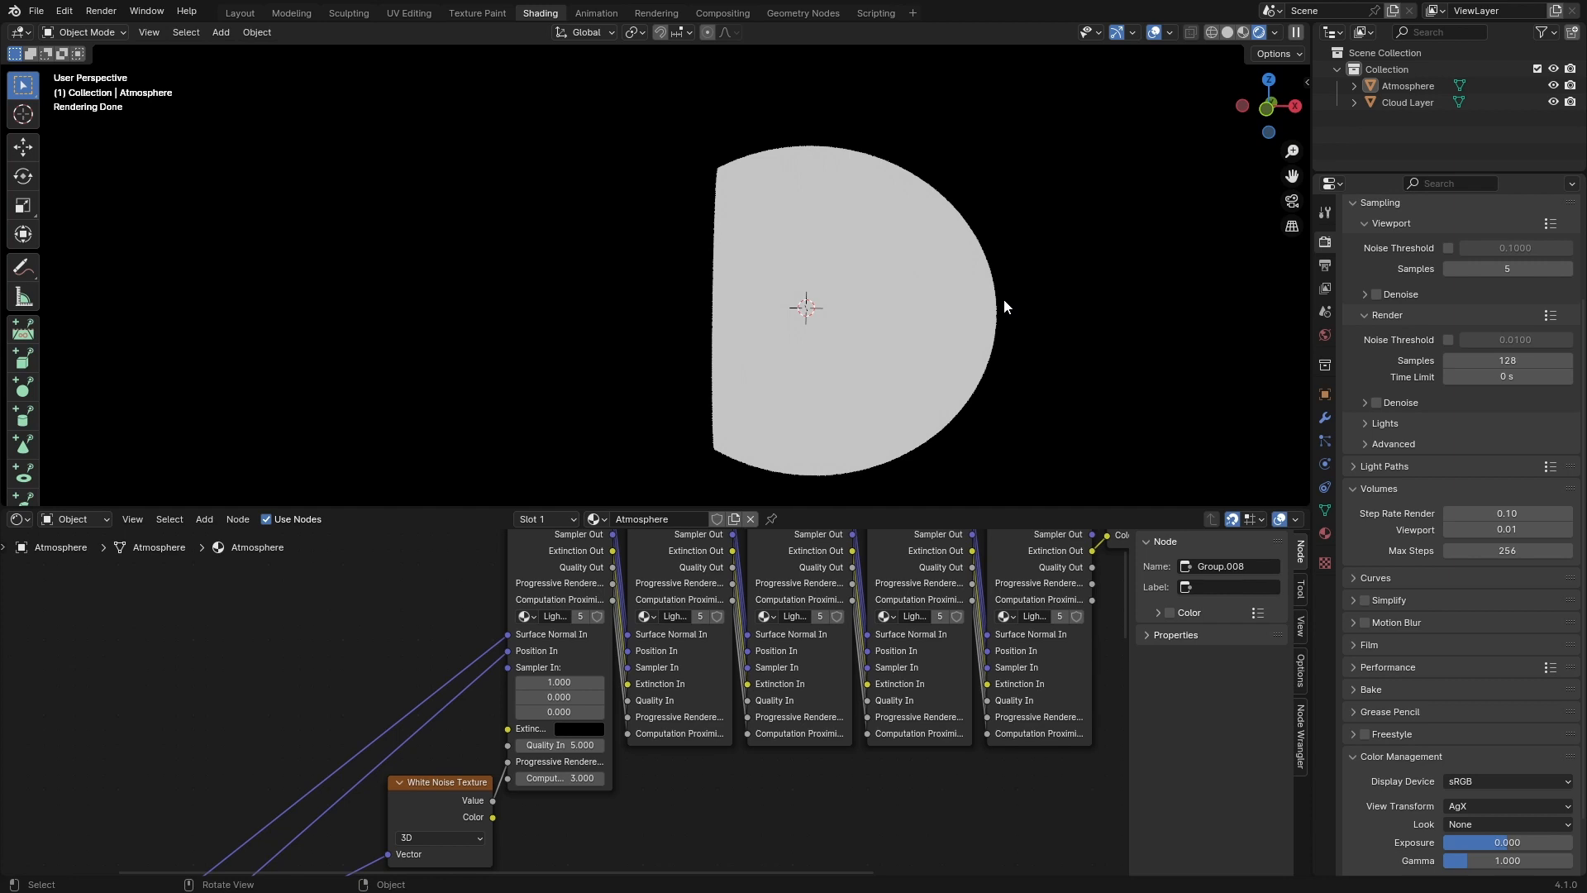
pyautogui.moveTo(1004, 302)
pyautogui.mouseDown(button='middle')
pyautogui.moveTo(811, 347)
pyautogui.moveTo(1009, 275)
pyautogui.mouseUp(button='middle')
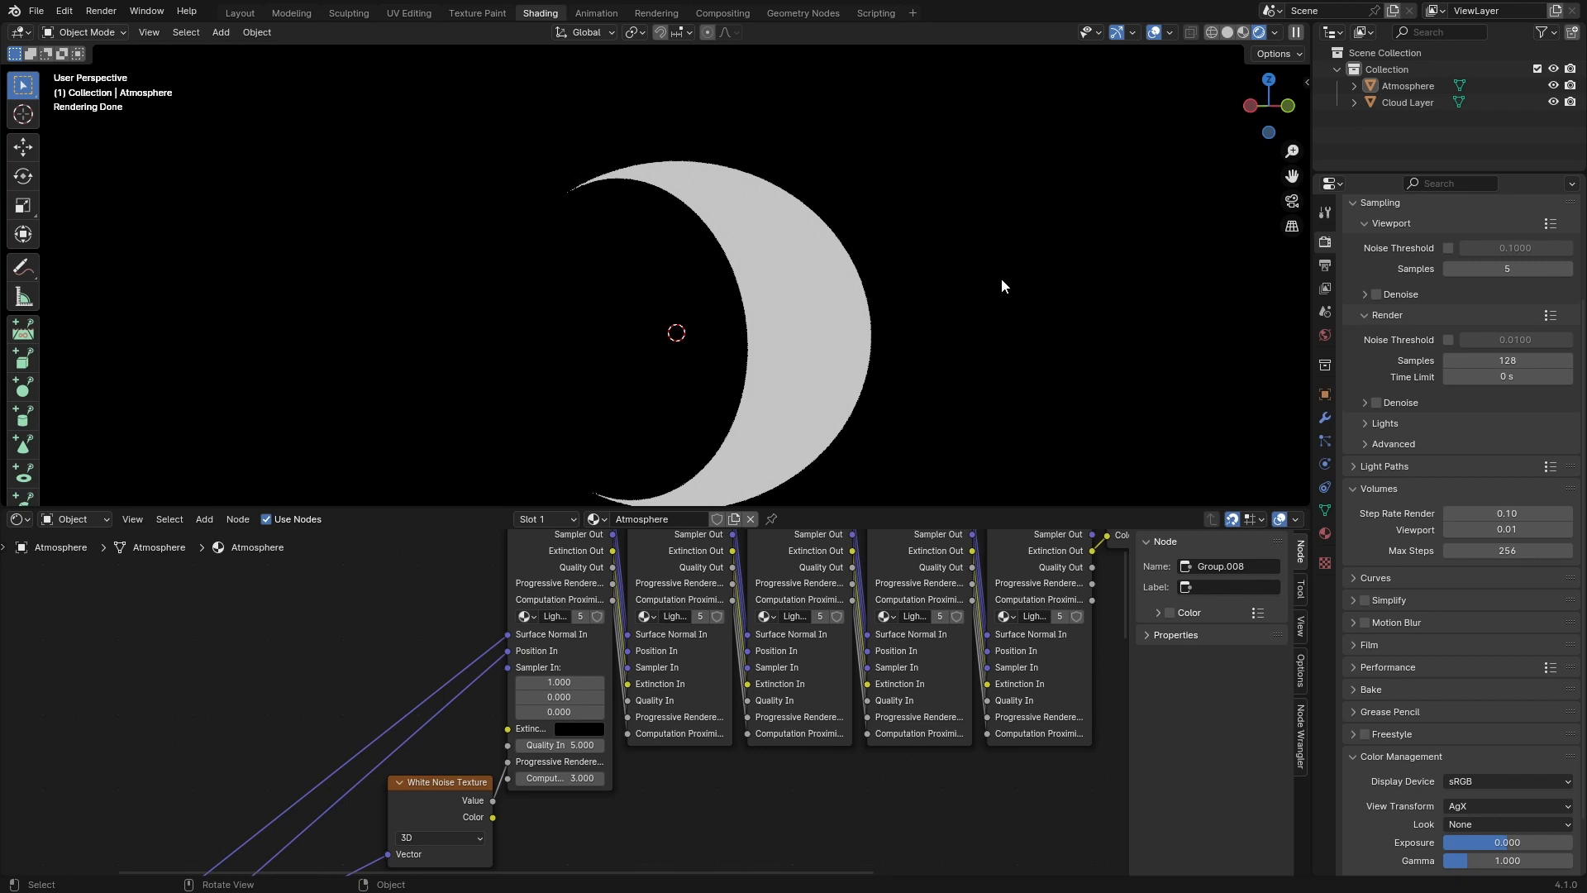
pyautogui.moveTo(928, 450); pyautogui.dragTo(854, 364, button='middle')
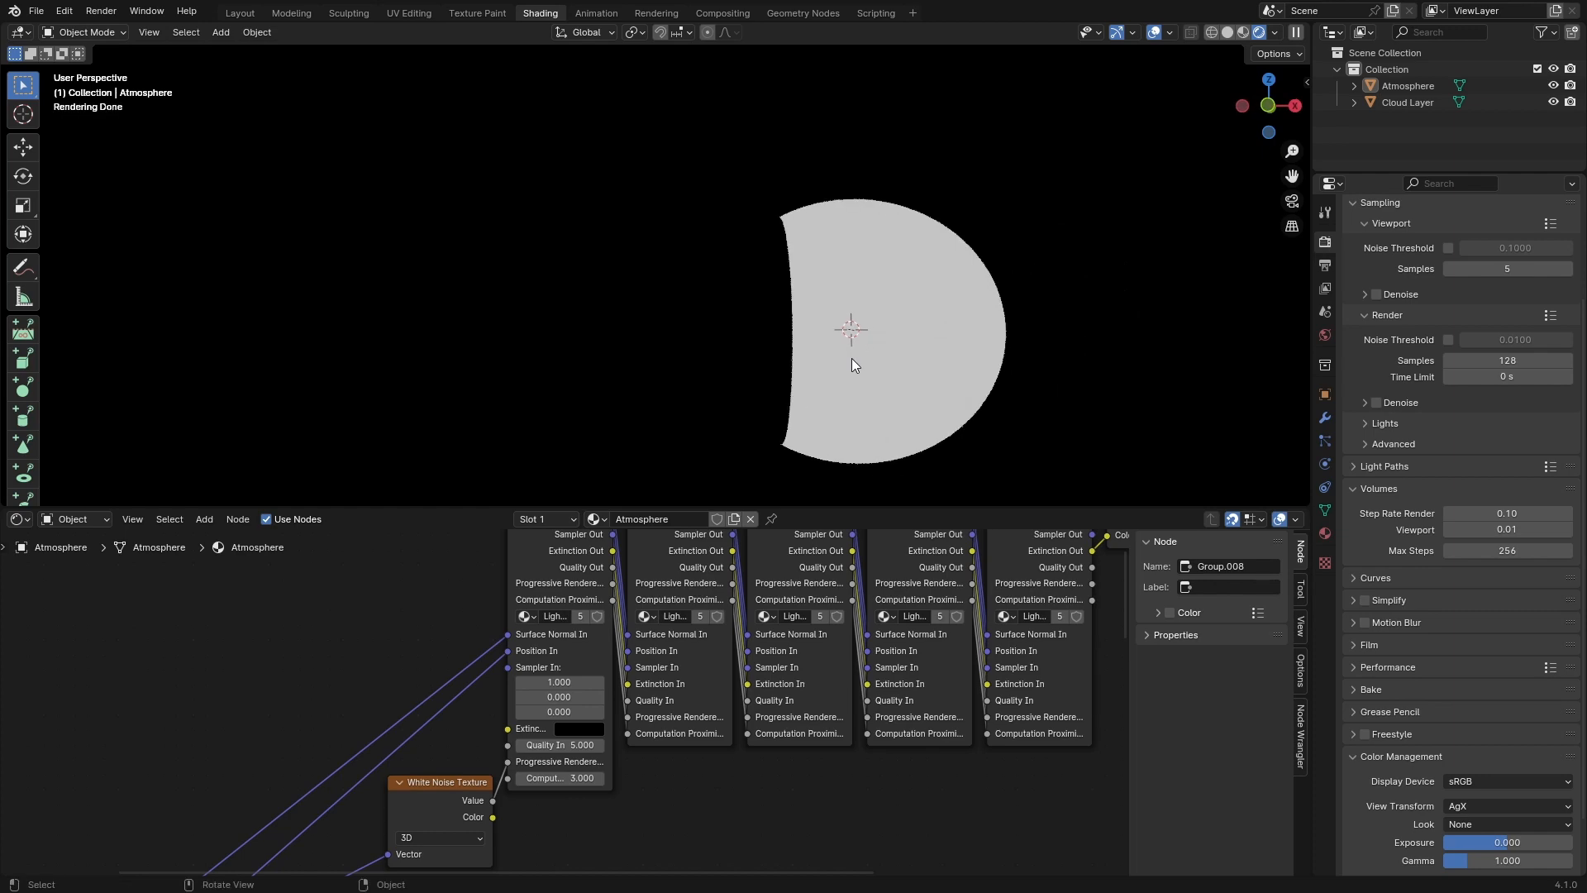
pyautogui.scroll(-3, 820, 723)
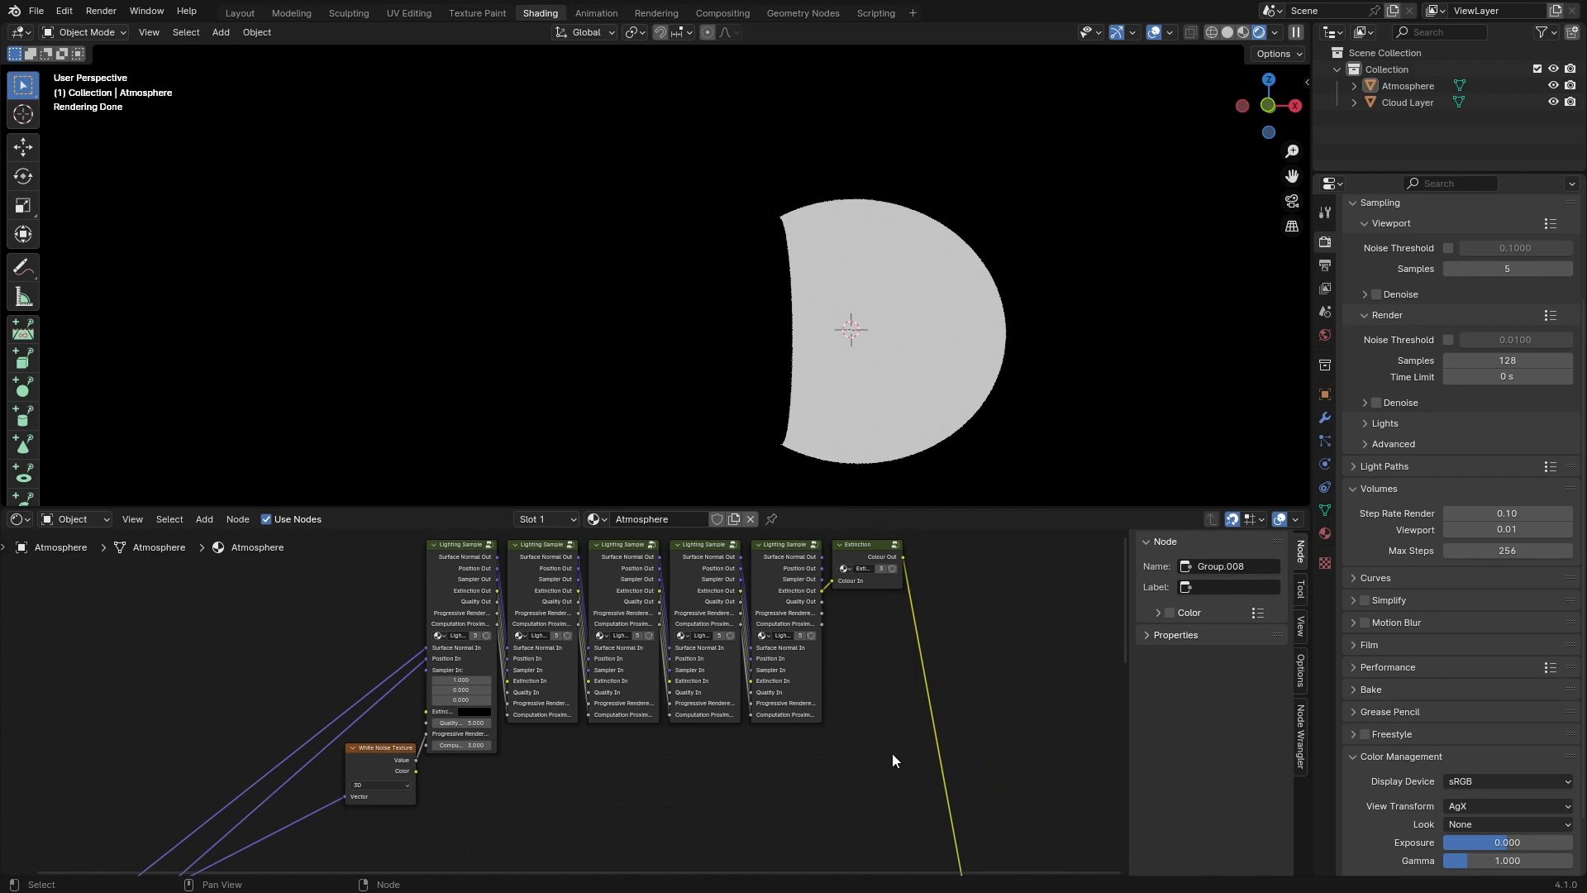
pyautogui.scroll(-3, 909, 753)
pyautogui.scroll(3, 666, 647)
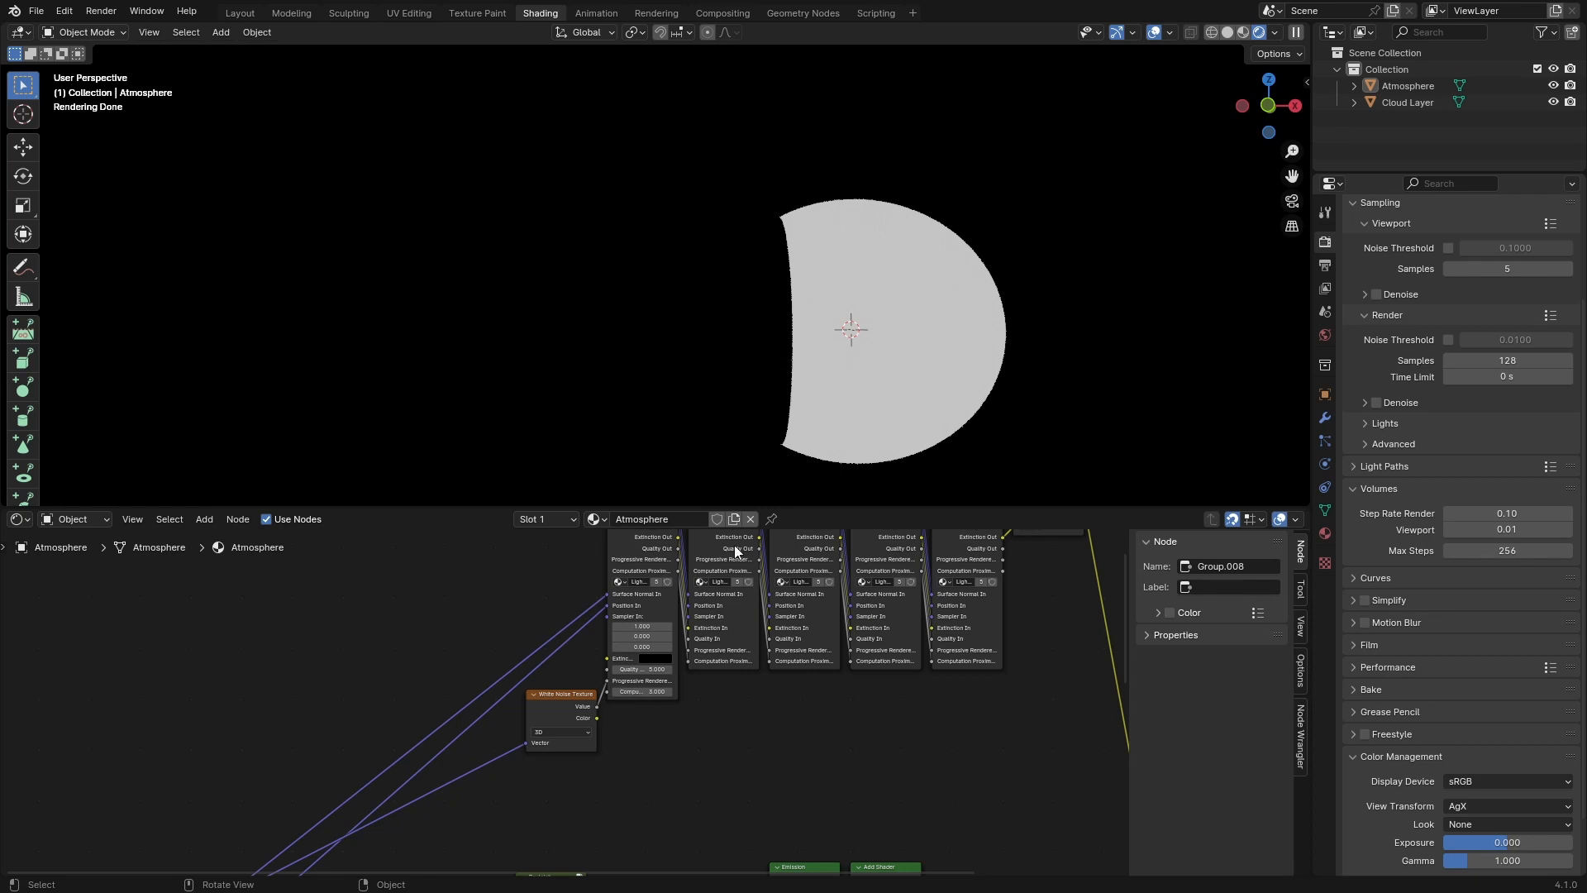
pyautogui.scroll(2, 589, 703)
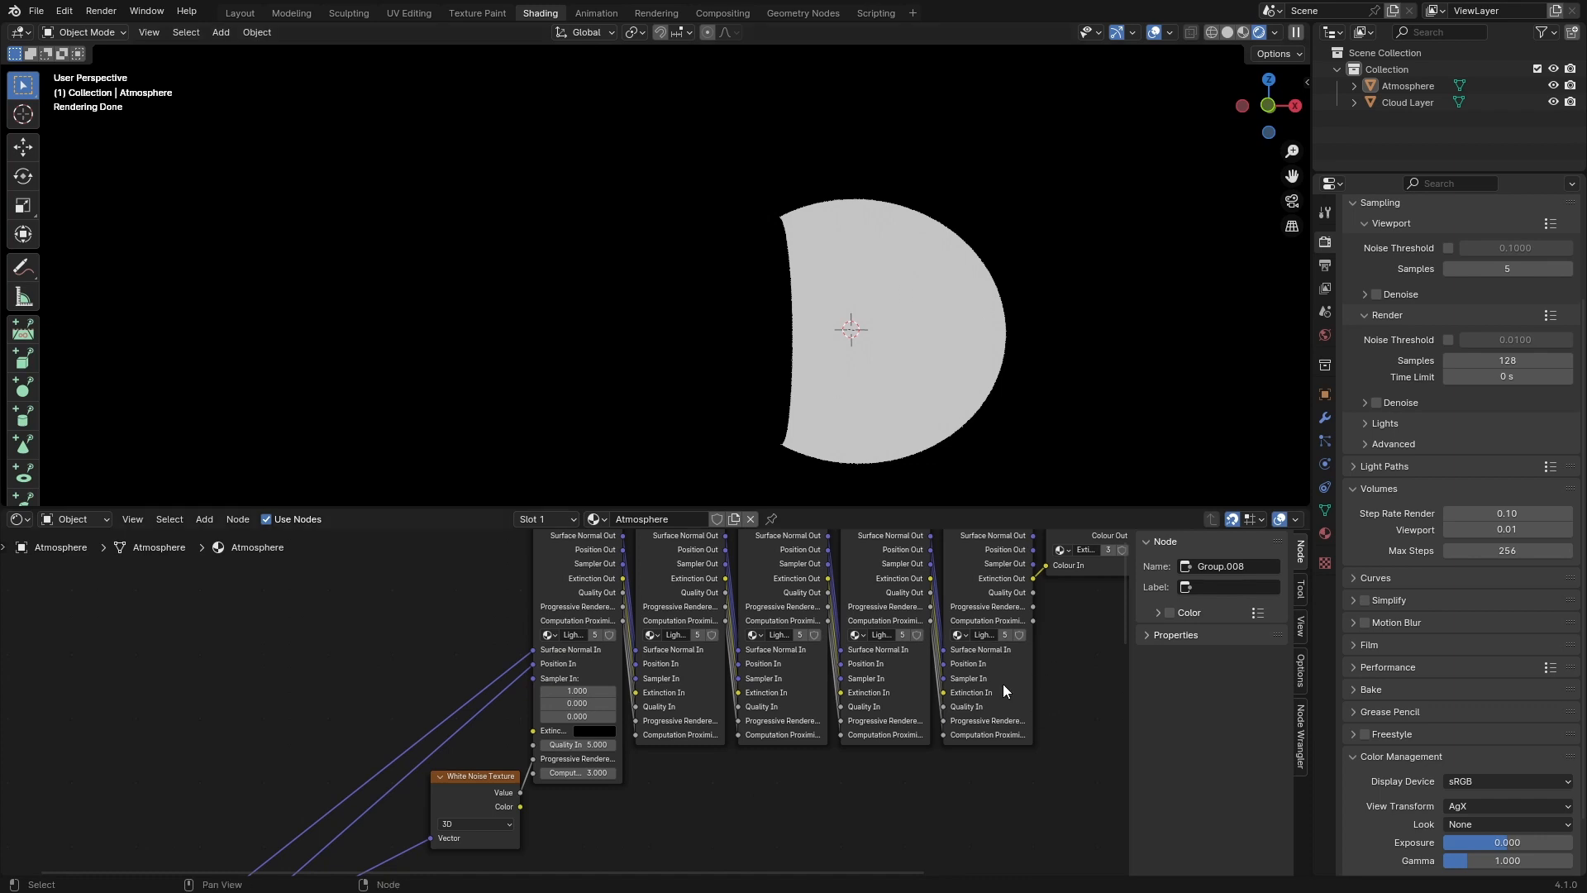
# Step: Reopen the Lighting Sample group, try a Scale factor of -0.900 on the 0.200 Scale node without keeping it, and save the file
pyautogui.press('Tab')
pyautogui.hotkey('ctrl', 's')
pyautogui.moveTo(516, 705); pyautogui.dragTo(727, 676, button='middle')
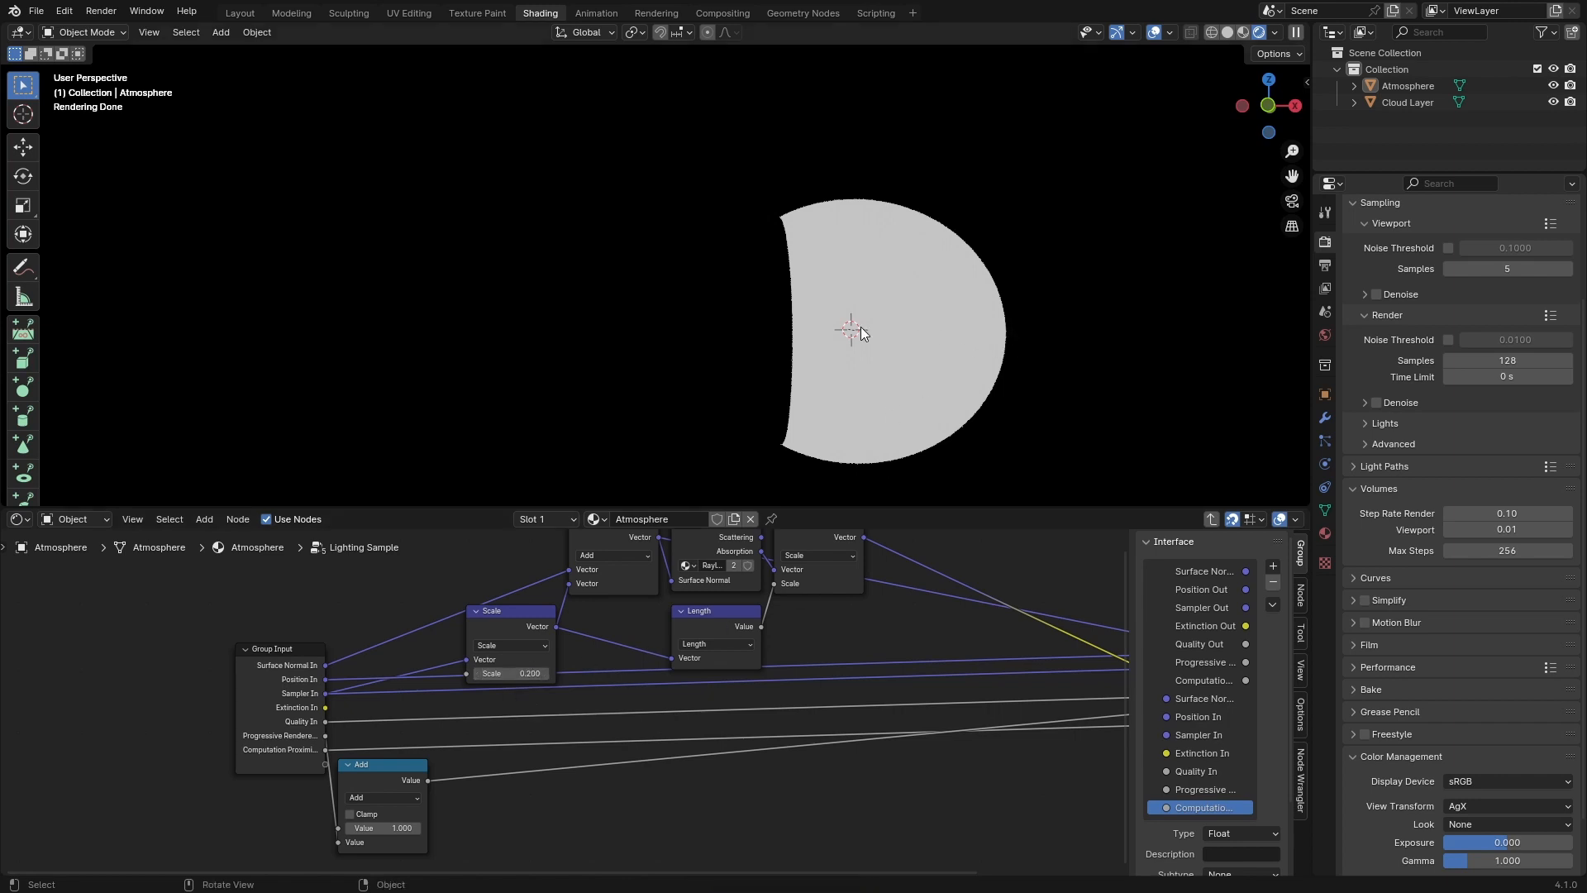
pyautogui.moveTo(518, 674); pyautogui.dragTo(450, 673)
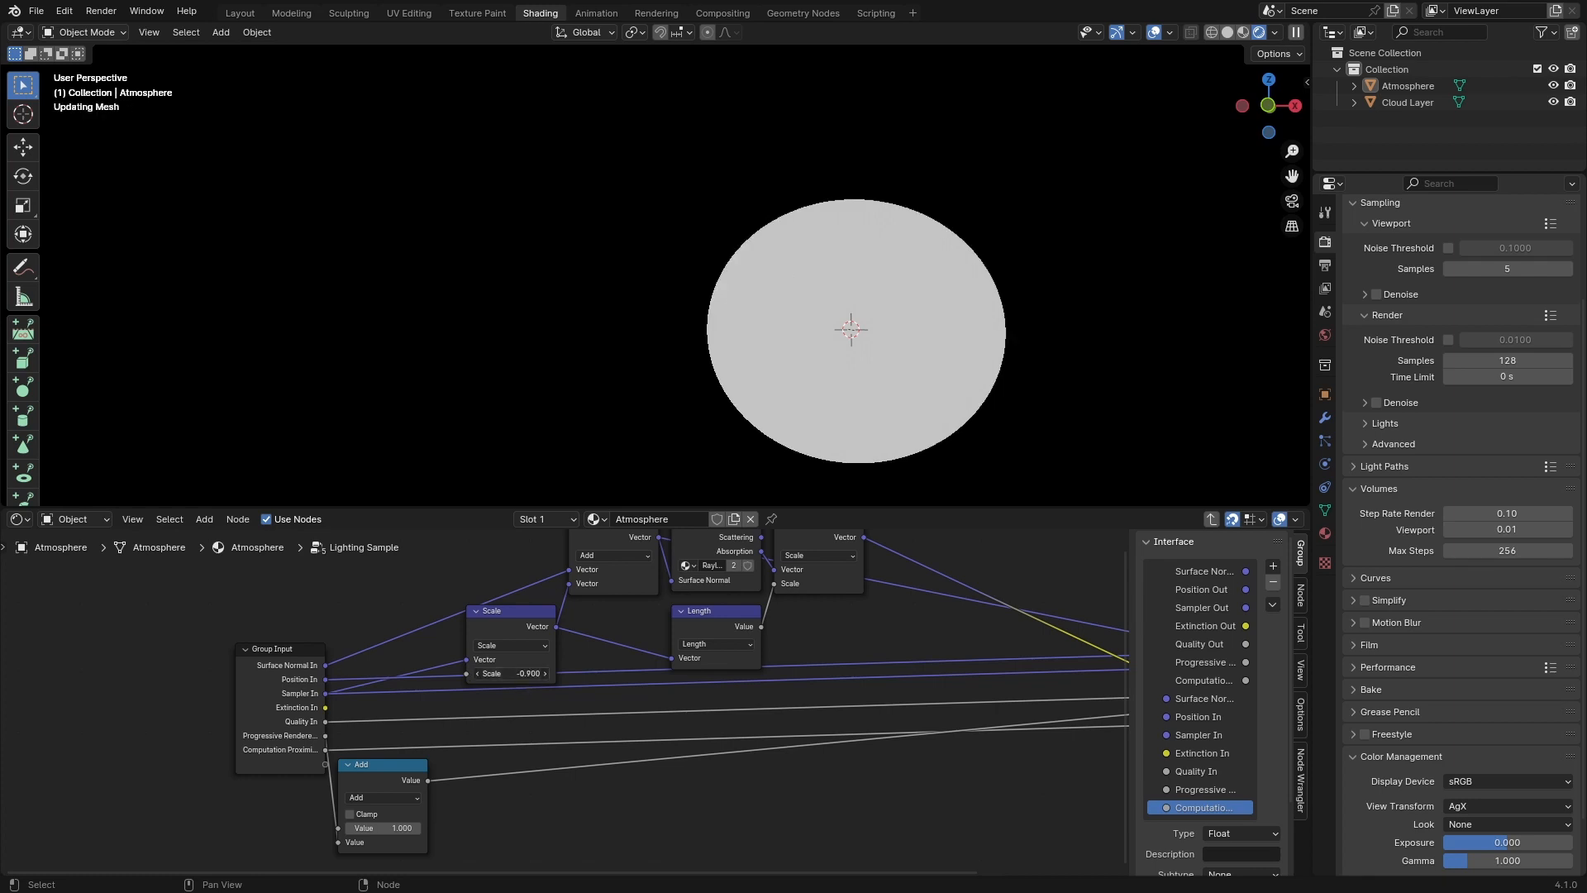
pyautogui.press('Escape')
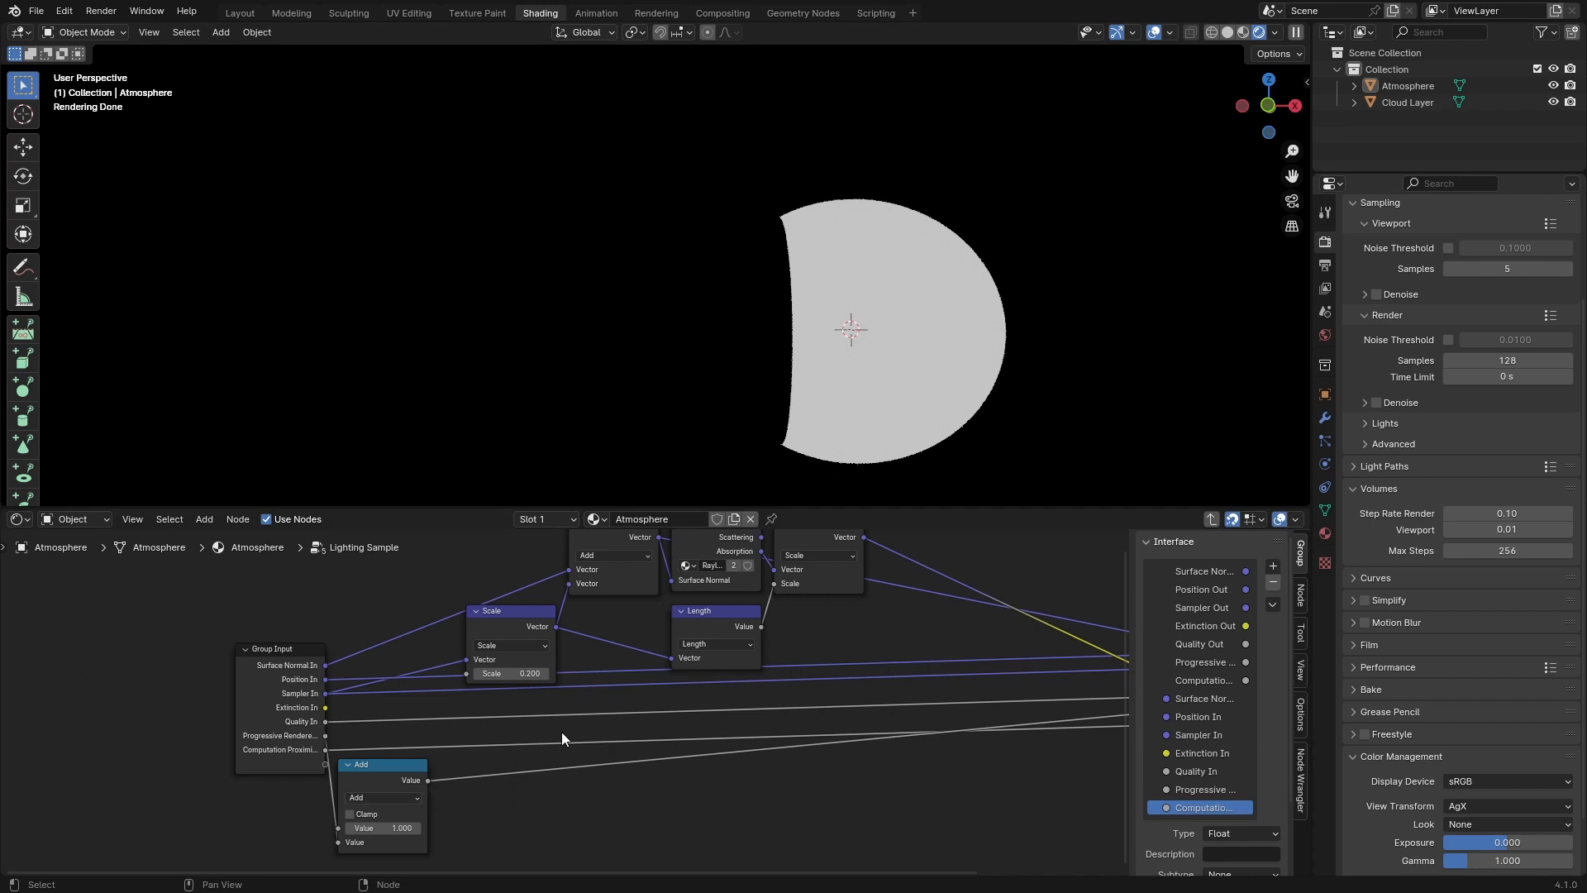
pyautogui.hotkey('ctrl', 's')
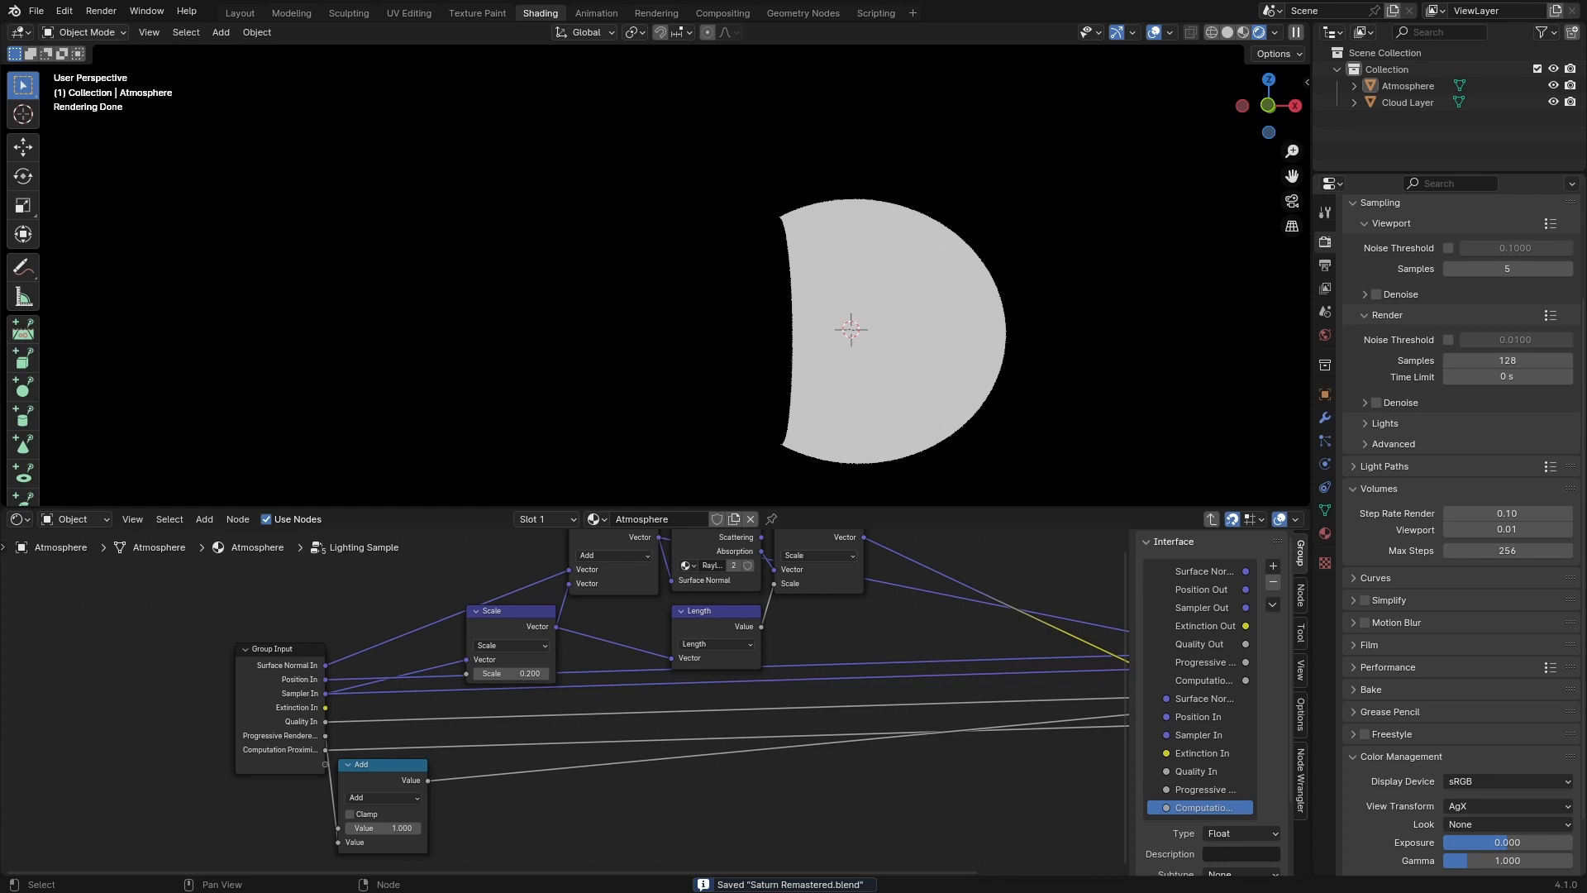
# Step: Duplicate the math Add node, place the copy beyond it, and set its operation to Divide
pyautogui.scroll(-1, 625, 644)
pyautogui.moveTo(624, 646); pyautogui.dragTo(711, 594, button='middle')
pyautogui.click(502, 696)
pyautogui.hotkey('shift', 'd')
pyautogui.click(683, 746)
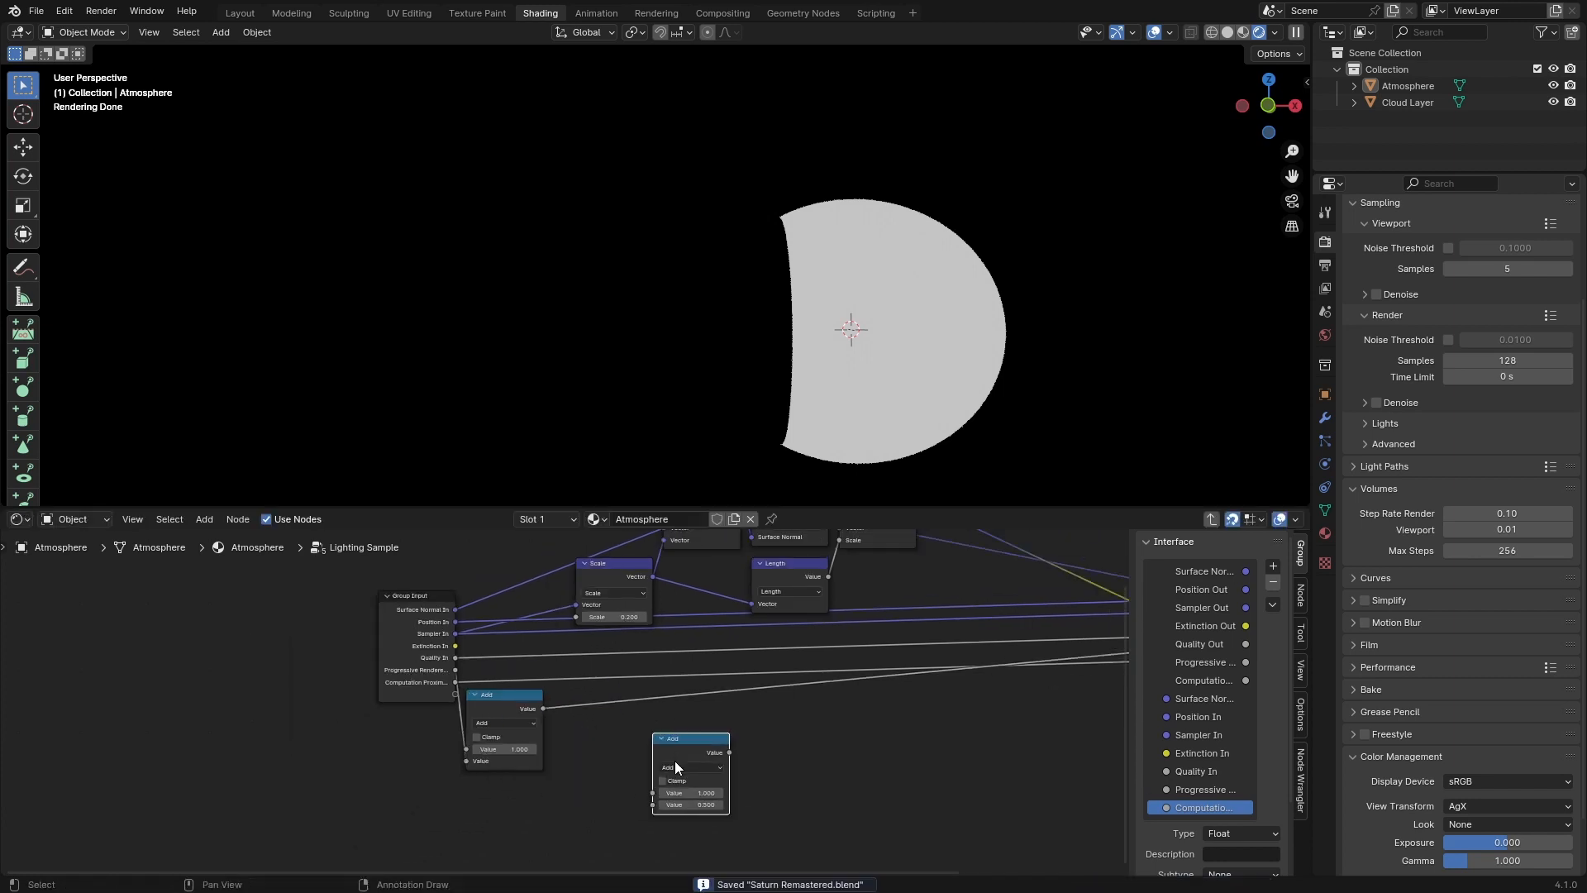
pyautogui.keyDown('ctrl'); pyautogui.scroll(-3, 668, 770); pyautogui.keyUp('ctrl')
pyautogui.scroll(2, 668, 770)
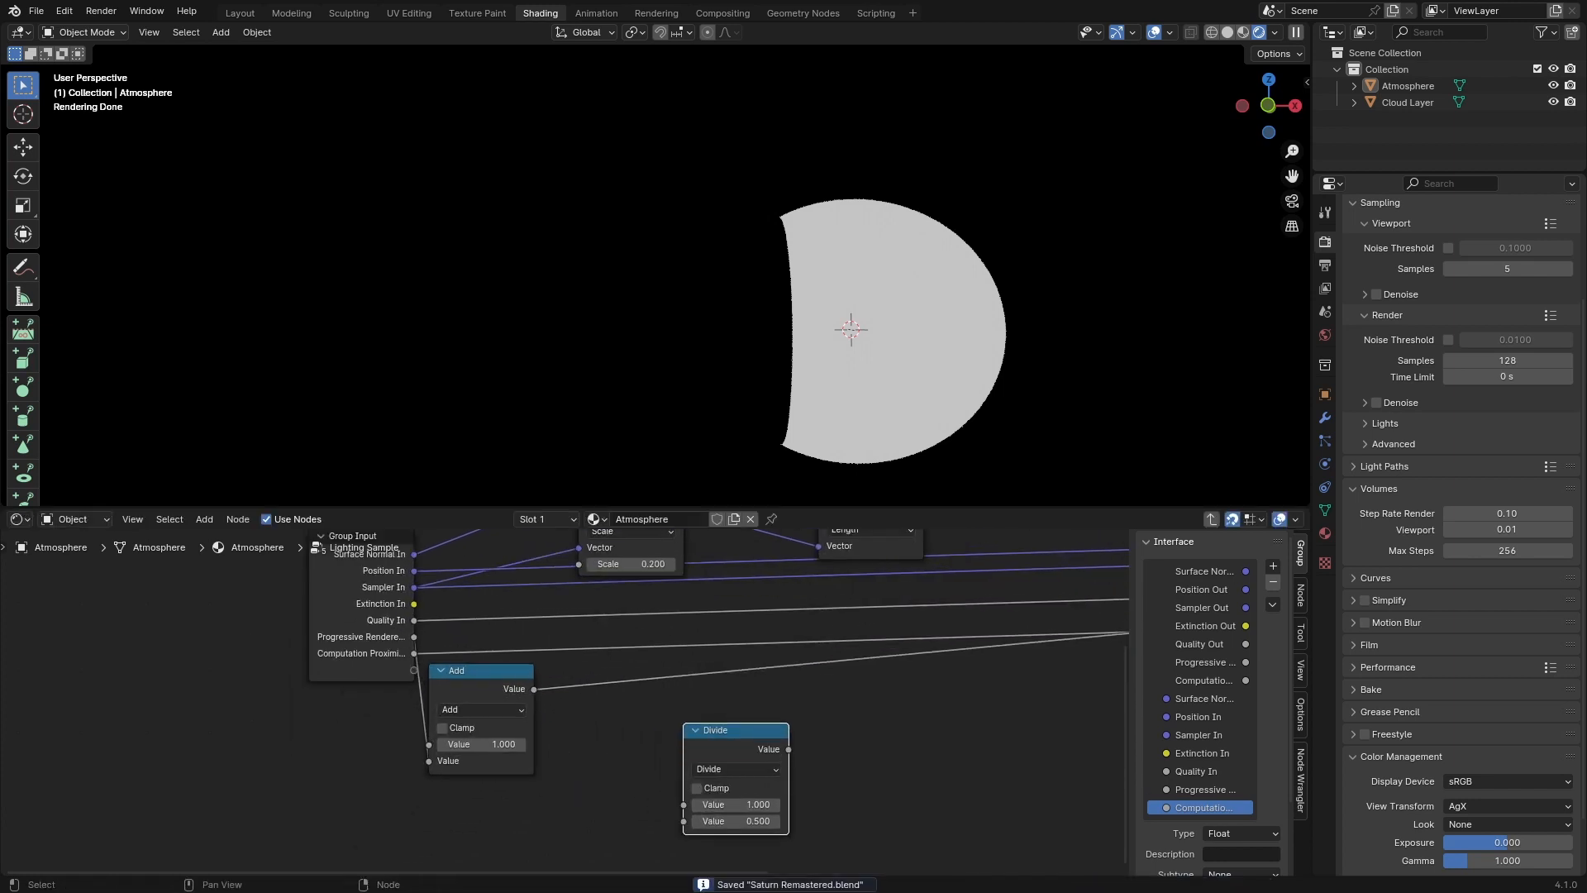
# Step: Link the math Add node's Value to the Divide node's first Value input and save the file
pyautogui.scroll(-4, 596, 711)
pyautogui.moveTo(552, 693); pyautogui.dragTo(632, 716)
pyautogui.scroll(4, 668, 714)
pyautogui.scroll(-7, 767, 724)
pyautogui.moveTo(767, 724); pyautogui.dragTo(604, 726, button='middle')
pyautogui.moveTo(453, 711); pyautogui.dragTo(966, 717)
pyautogui.rightClick(965, 717)
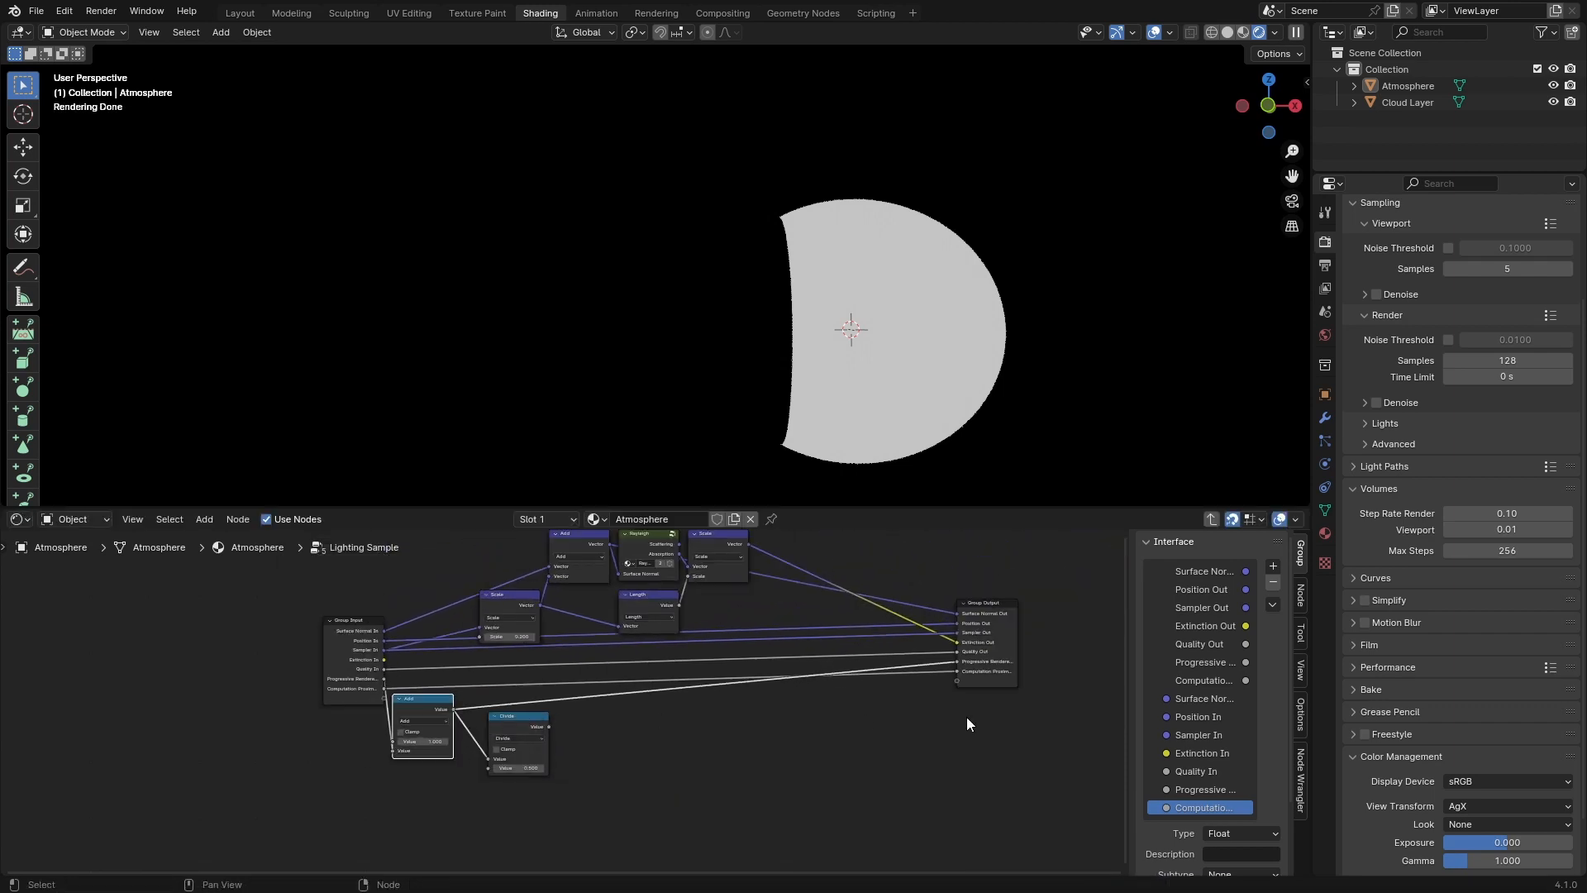
pyautogui.scroll(4, 978, 672)
pyautogui.scroll(4, 955, 648)
pyautogui.scroll(-4, 837, 692)
pyautogui.hotkey('ctrl', 's')
# Step: Move the Divide node slightly closer to the math Add node and link Quality In to its second Value input
pyautogui.scroll(3, 546, 759)
pyautogui.moveTo(562, 761); pyautogui.dragTo(826, 745, button='middle')
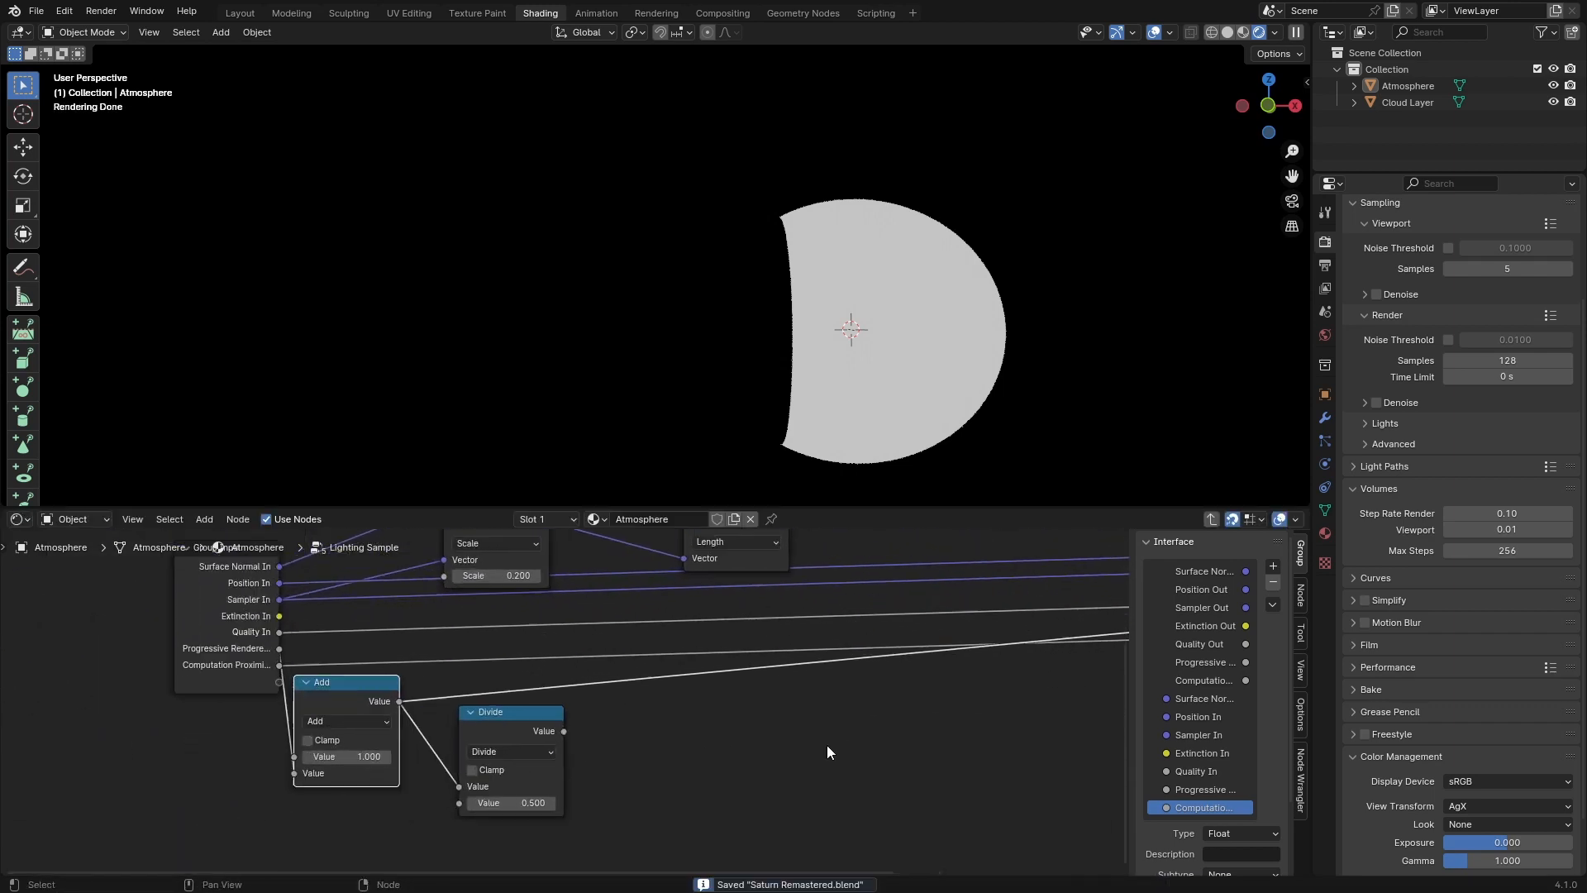
pyautogui.moveTo(535, 713); pyautogui.dragTo(520, 712)
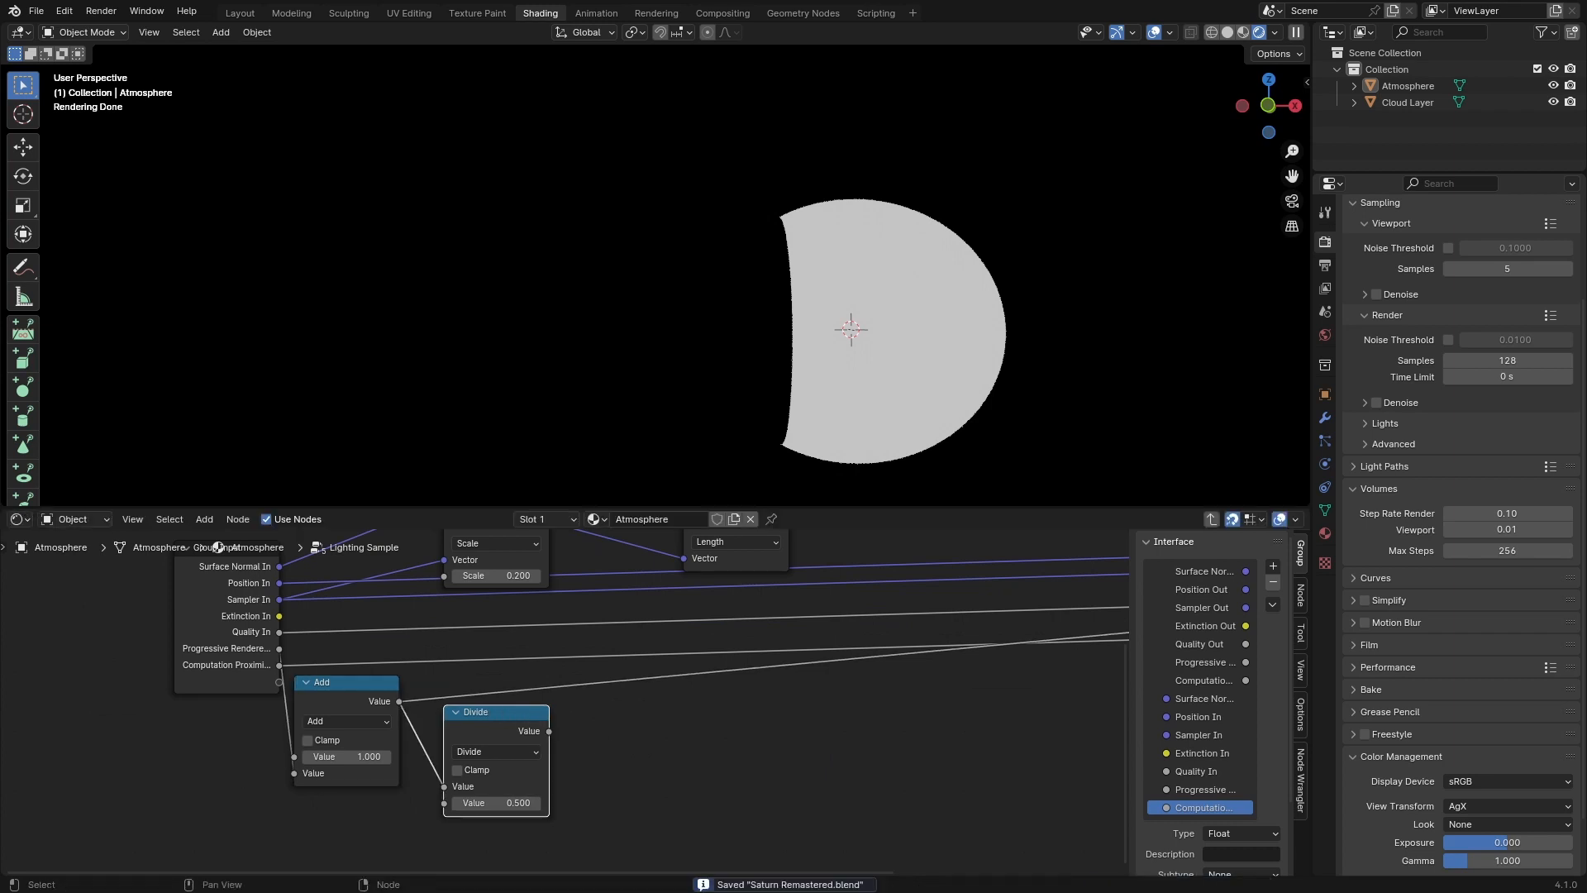
pyautogui.moveTo(217, 546); pyautogui.dragTo(369, 556, button='middle')
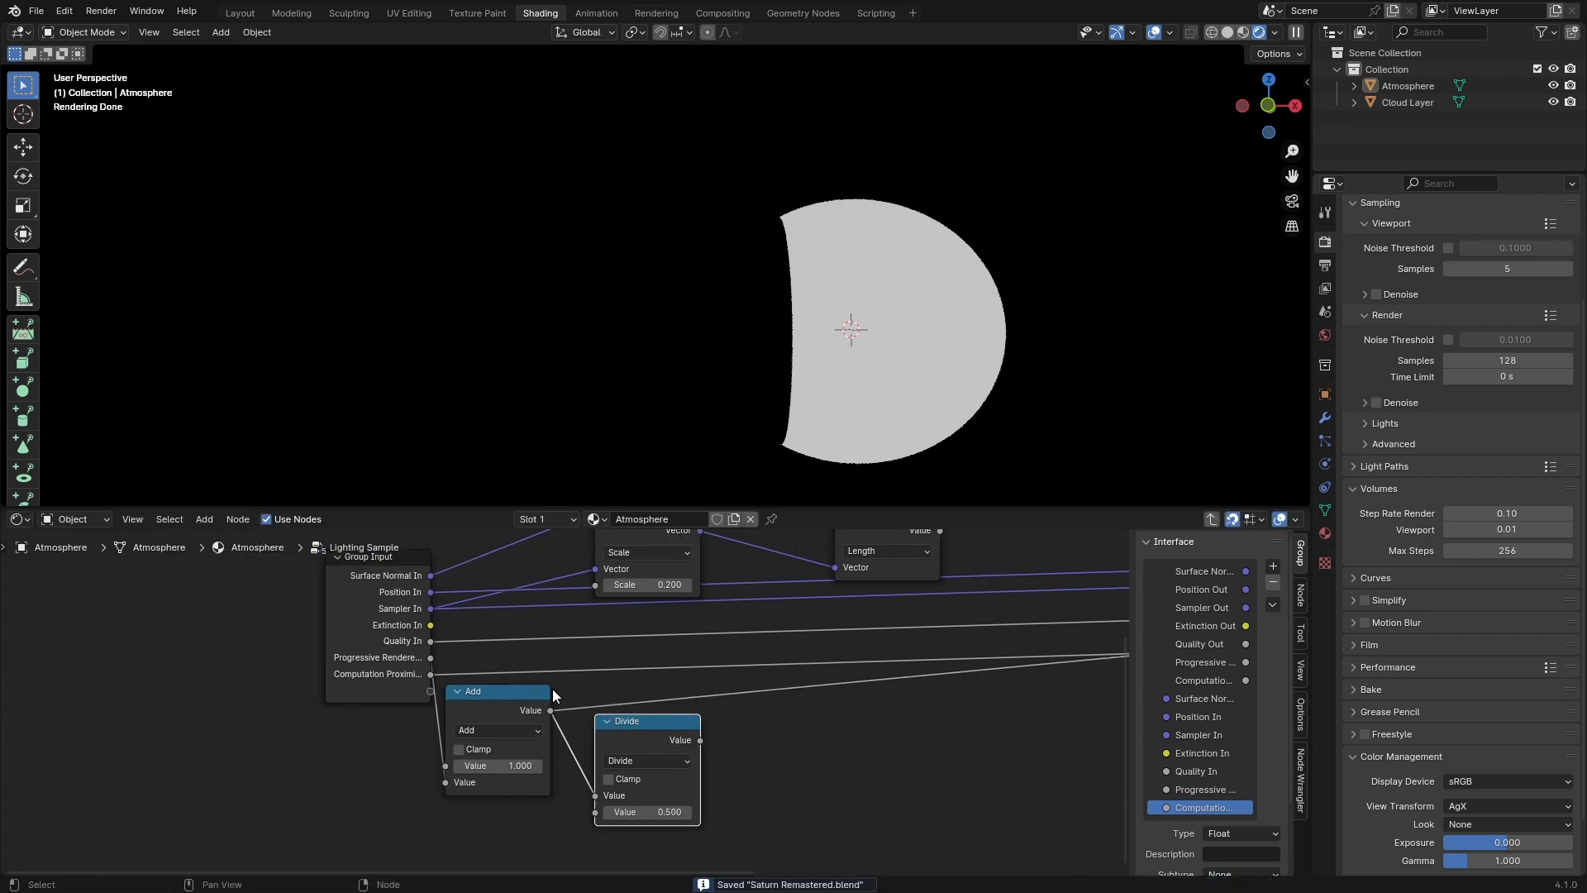
pyautogui.moveTo(431, 641); pyautogui.dragTo(596, 813)
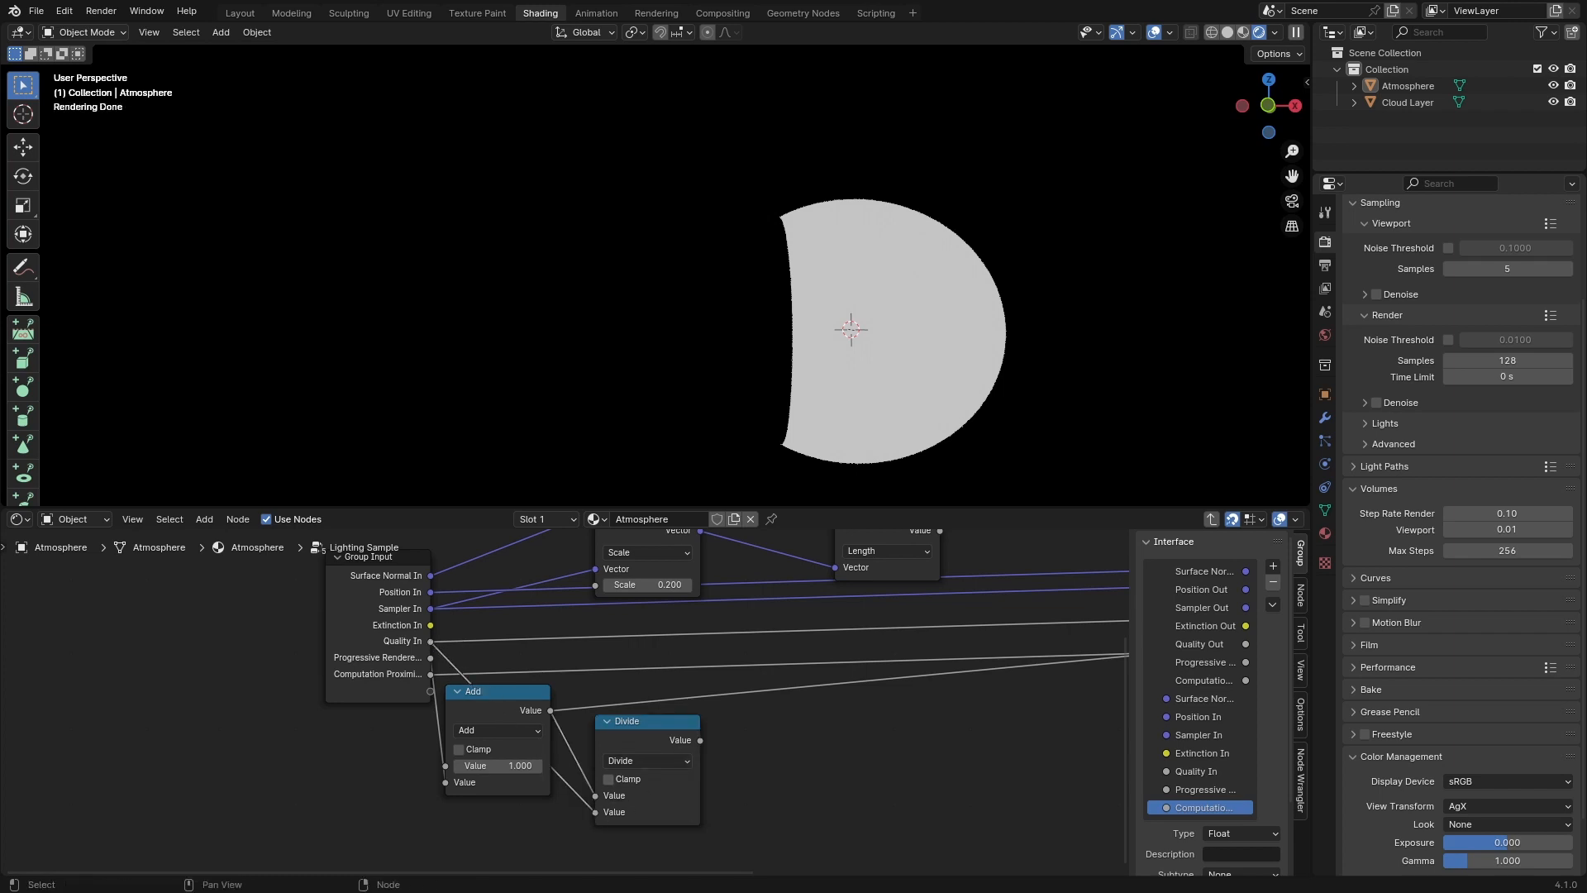
# Step: Duplicate the Divide node as a Power node, feeding Divide's Value into Base and the group's Computation Proximity input into Exponent
pyautogui.click(678, 727)
pyautogui.hotkey('shift', 'd')
pyautogui.click(811, 735)
pyautogui.click(786, 761)
pyautogui.press('p')
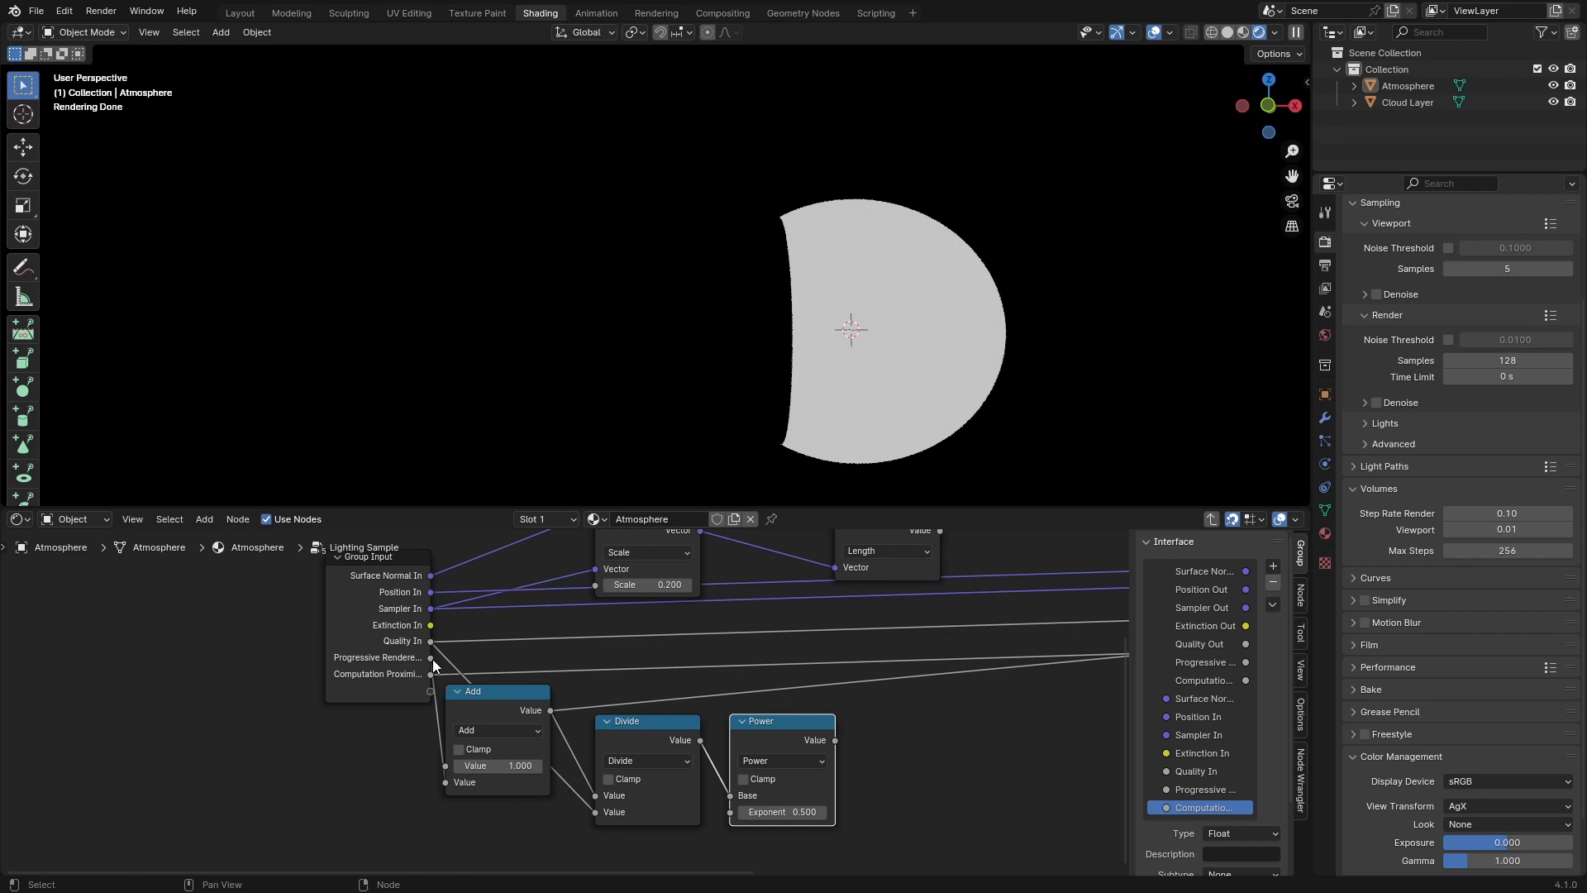
pyautogui.moveTo(430, 675); pyautogui.dragTo(749, 810)
# Step: Duplicate the Power node, set the copy to Subtract, place it beside Power, and link Power's Value to its first Value input
pyautogui.click(768, 742)
pyautogui.hotkey('shift', 'd')
pyautogui.click(934, 746)
pyautogui.click(928, 759)
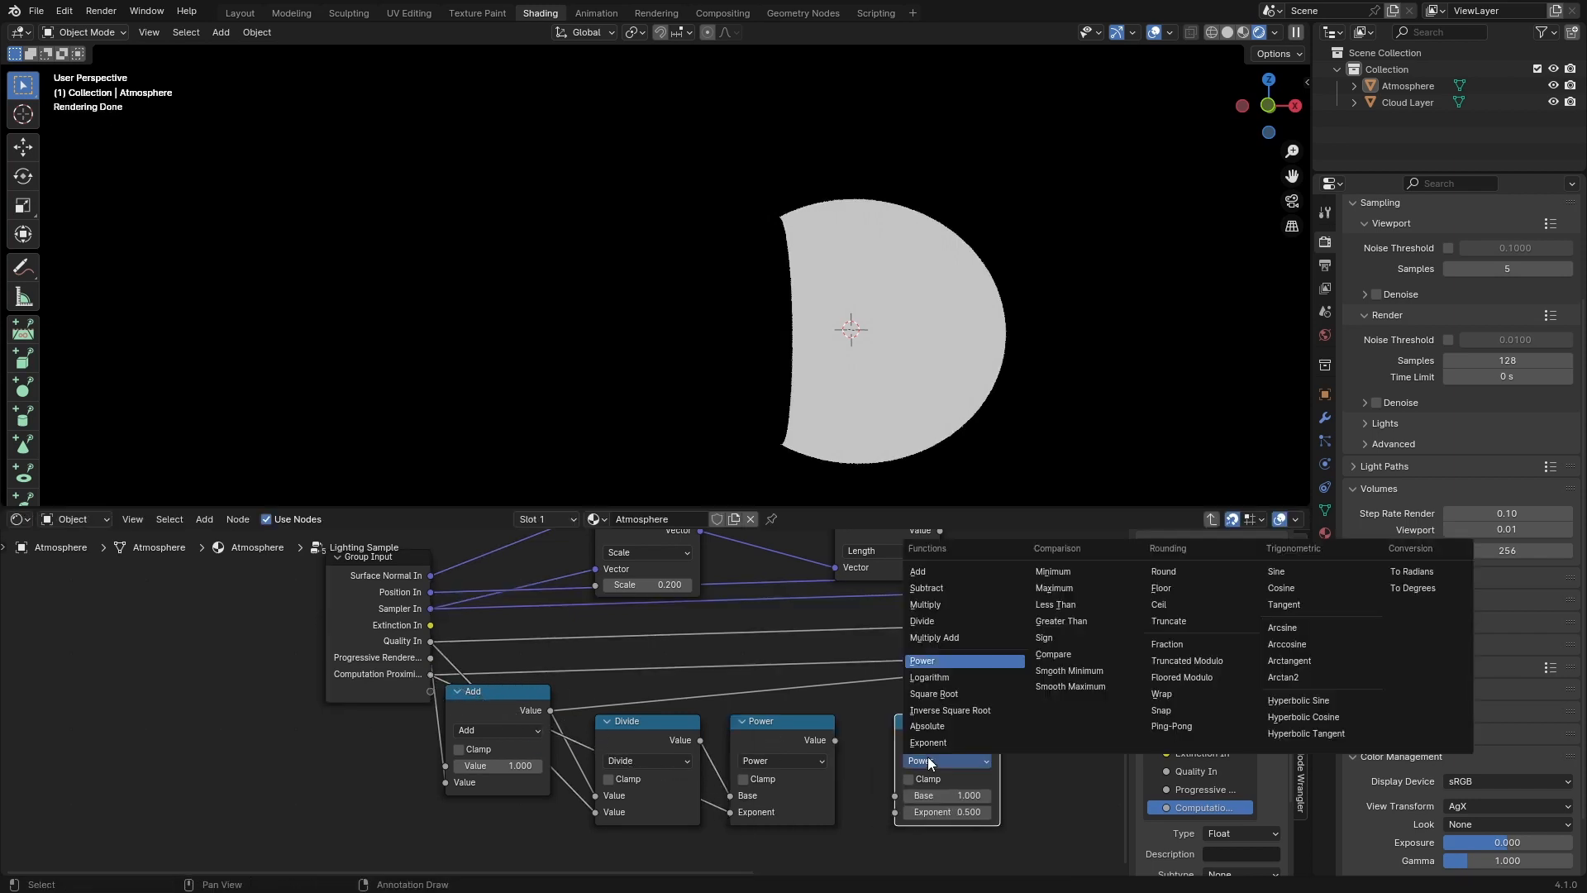
pyautogui.press('s')
pyautogui.moveTo(928, 746); pyautogui.dragTo(883, 746)
pyautogui.keyDown('alt'); pyautogui.moveTo(819, 753); pyautogui.dragTo(916, 765, button='right'); pyautogui.keyUp('alt')
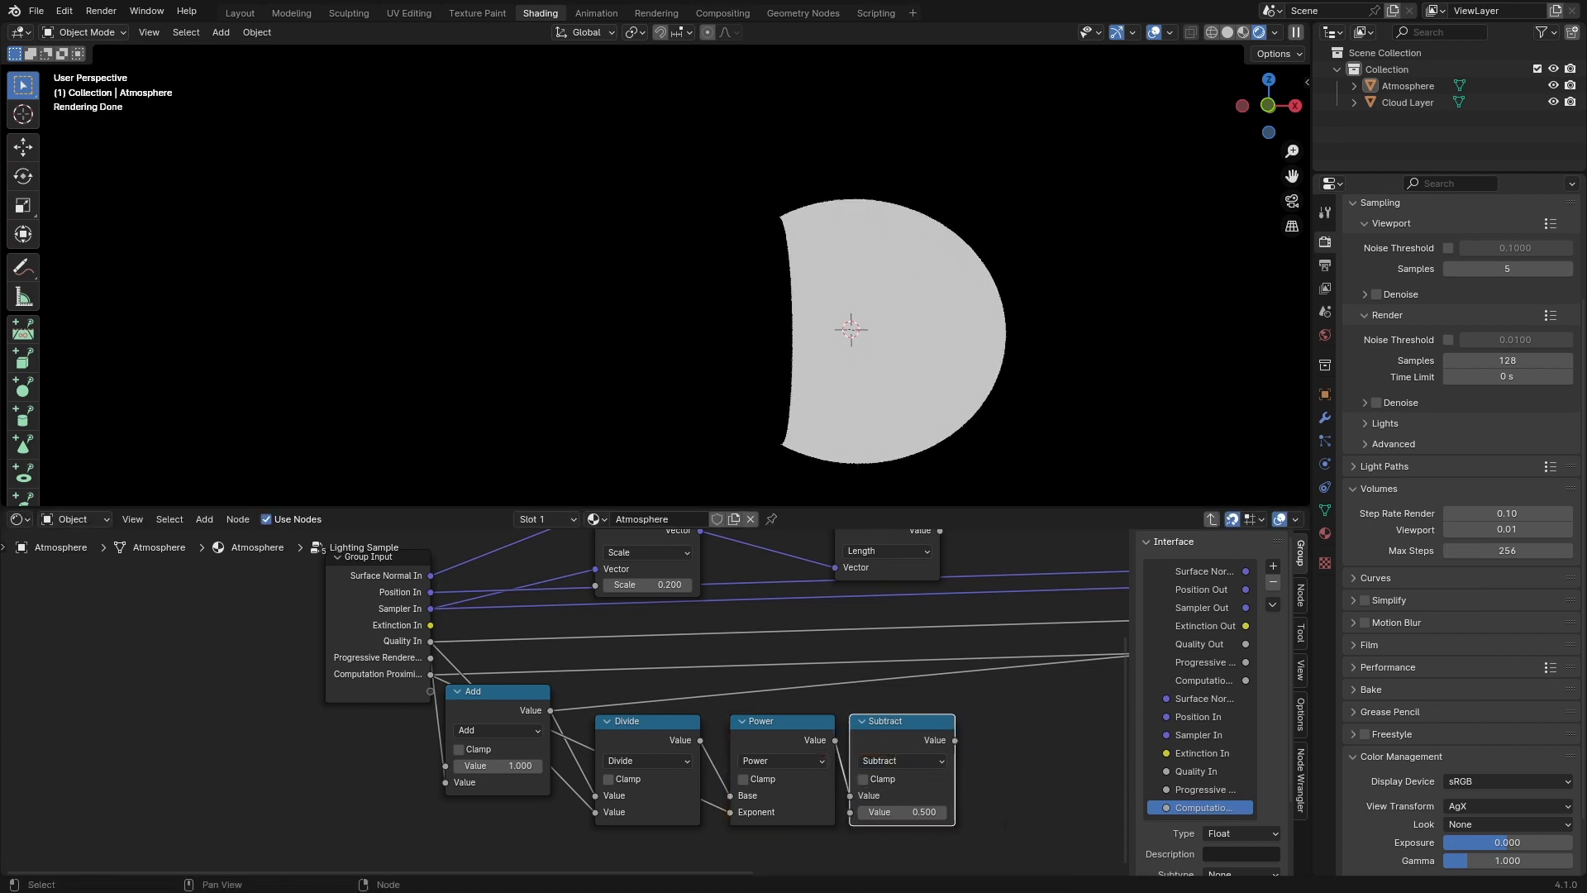
# Step: Duplicate the Divide node and place the copy directly below the original
pyautogui.click(651, 735)
pyautogui.hotkey('shift', 'd')
pyautogui.click(659, 855)
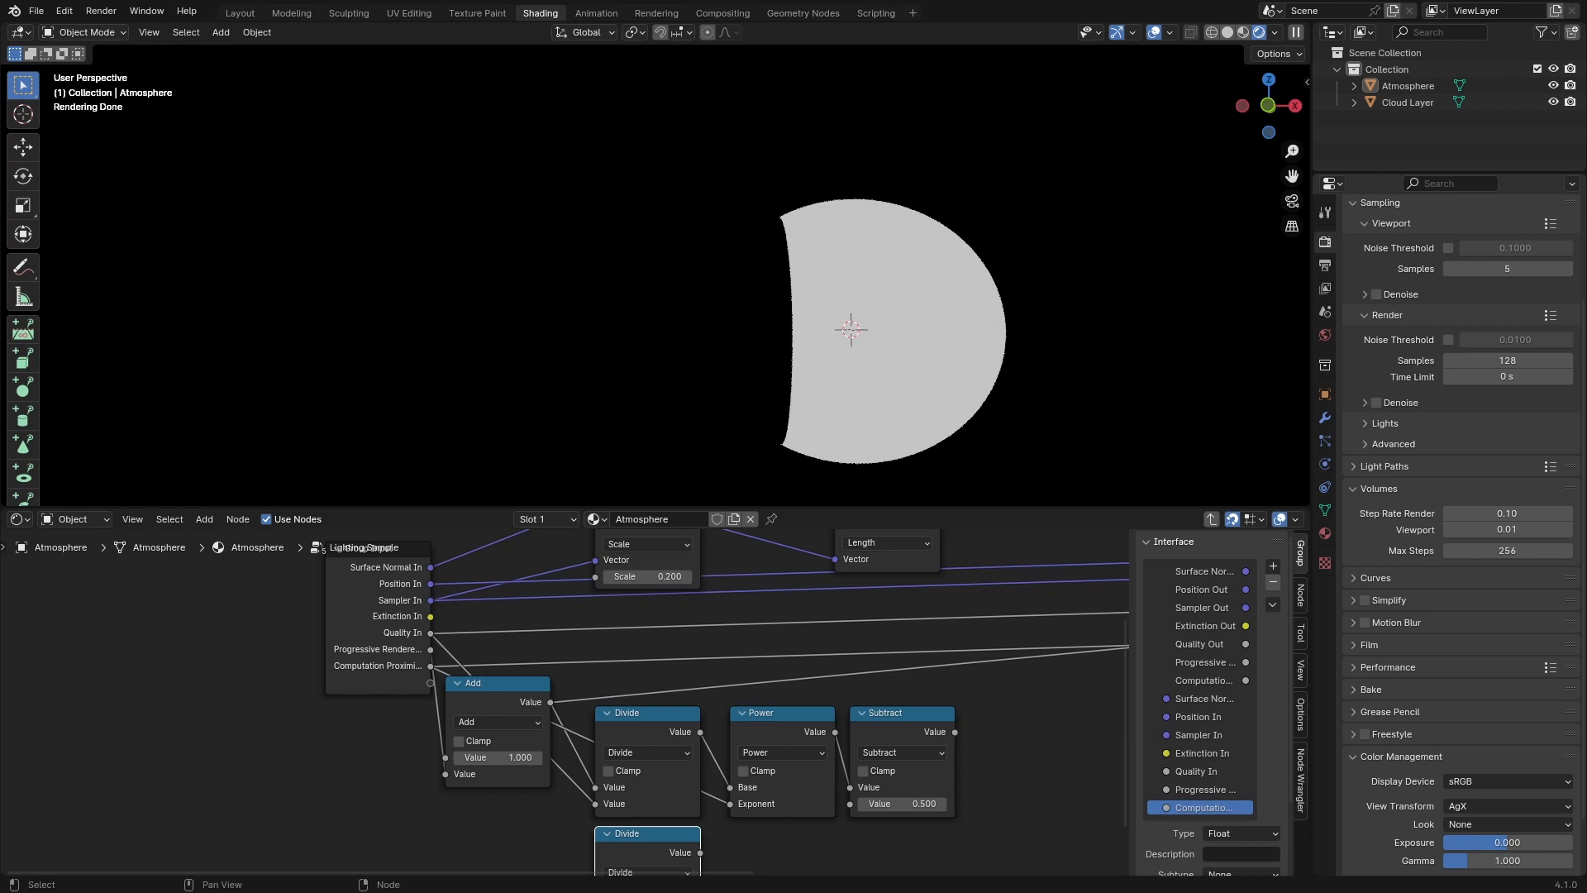
pyautogui.scroll(-1, 583, 724)
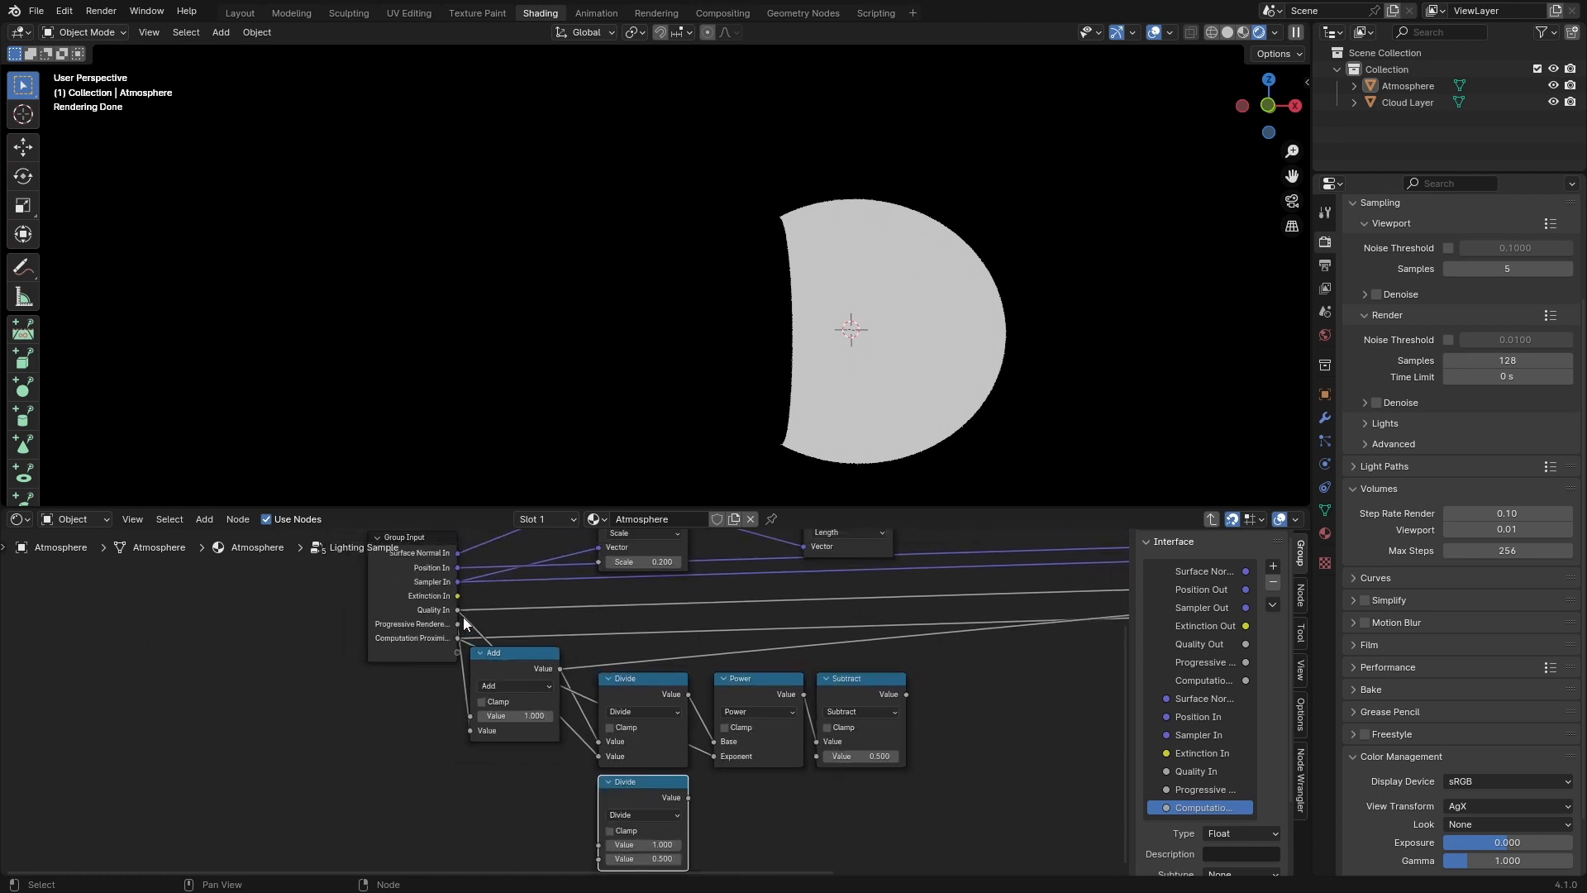
pyautogui.moveTo(459, 611); pyautogui.dragTo(589, 835)
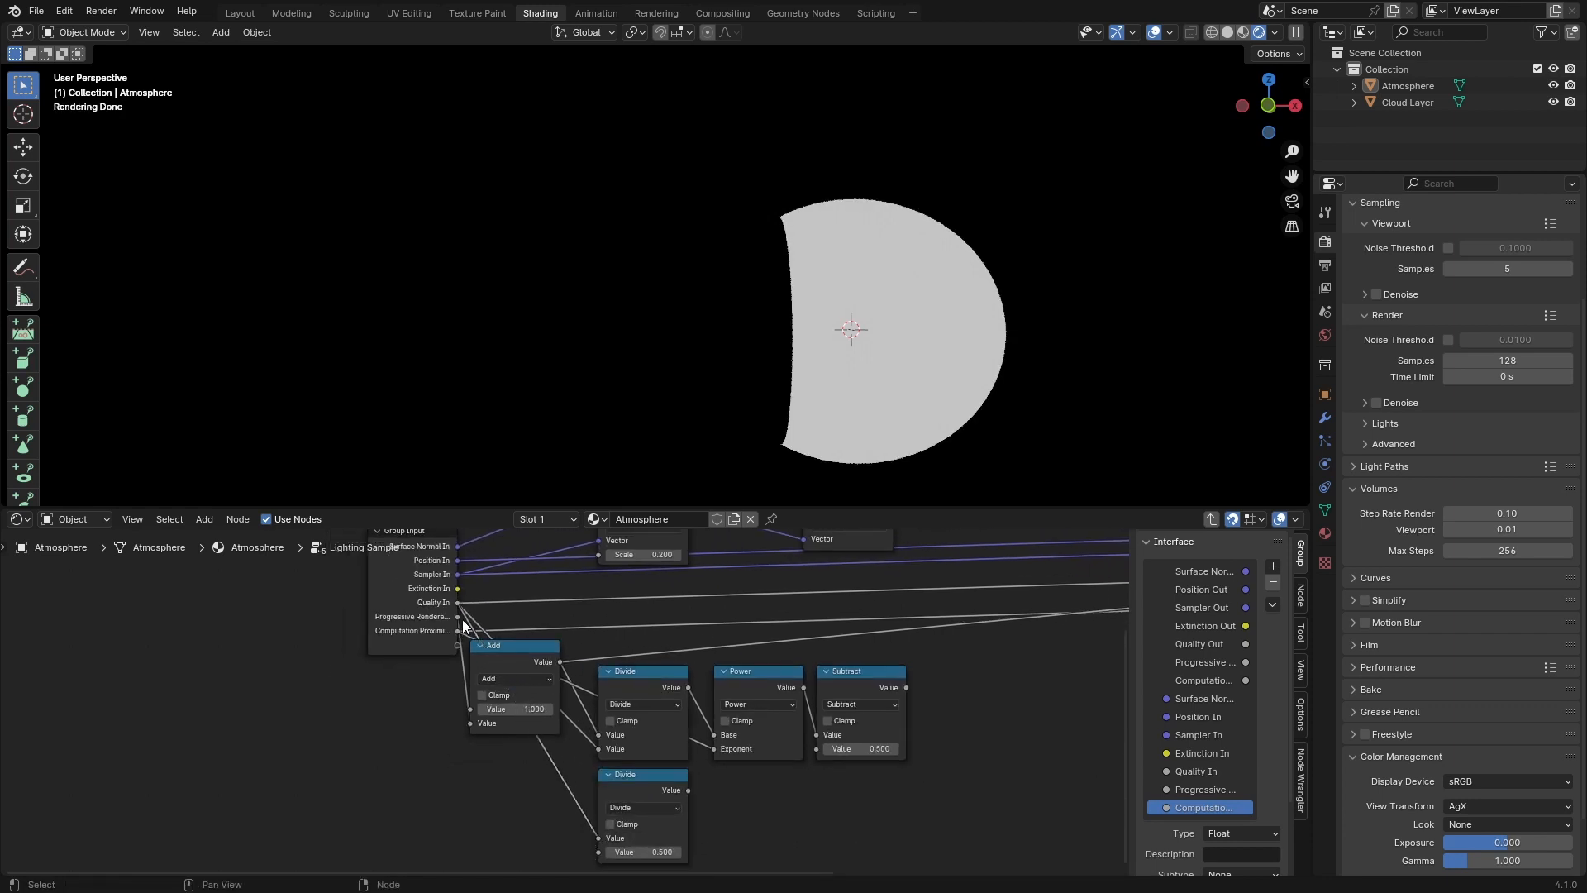
pyautogui.moveTo(463, 618); pyautogui.dragTo(600, 830)
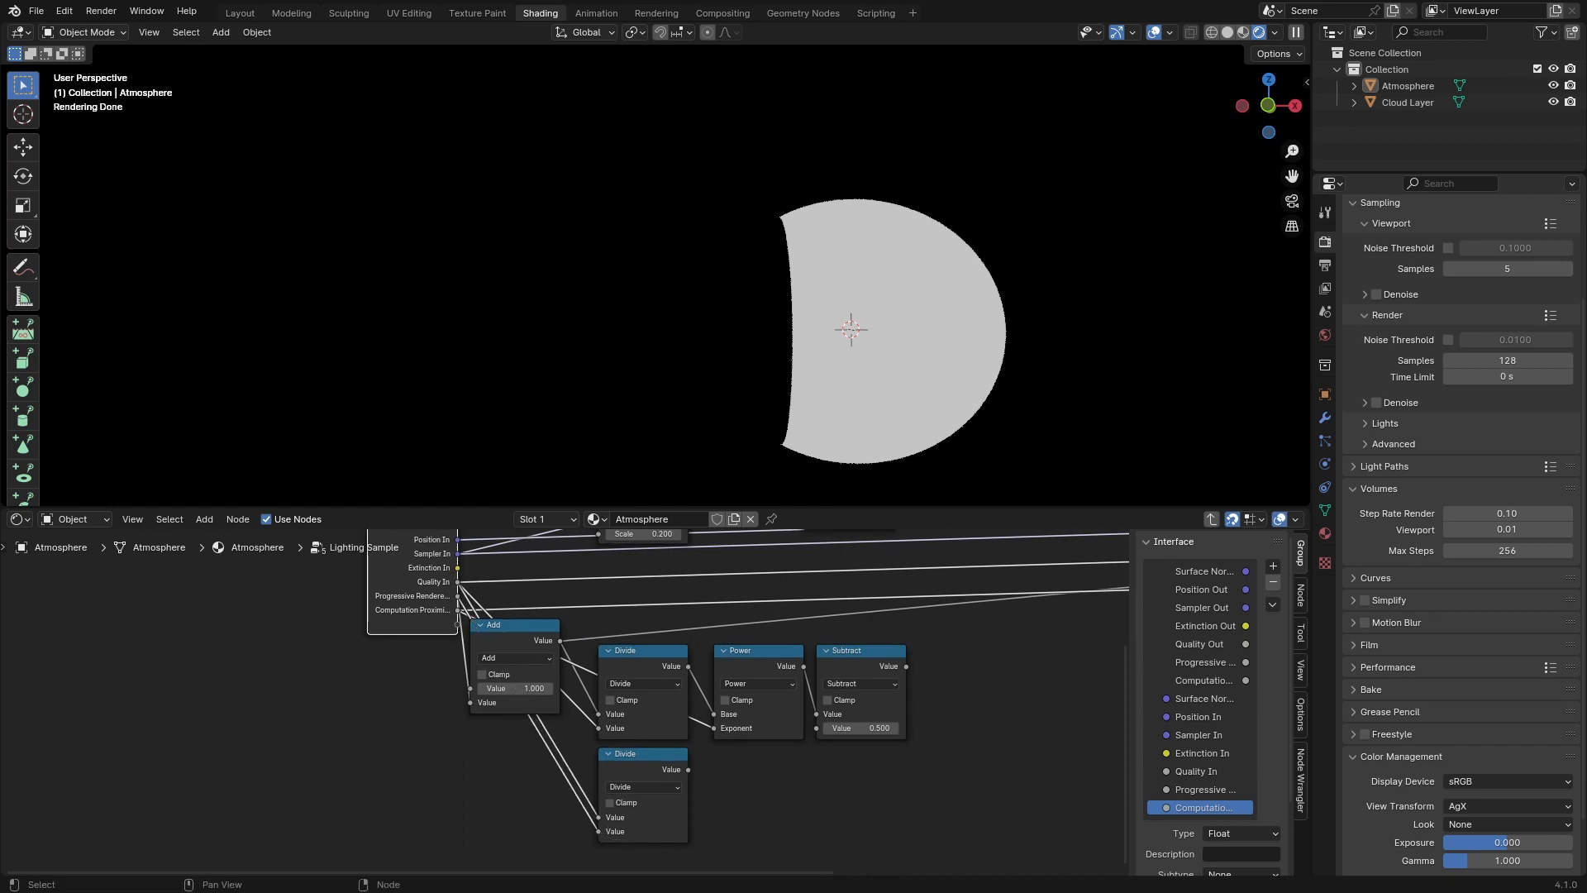
pyautogui.keyDown('ctrl'); pyautogui.moveTo(549, 733); pyautogui.dragTo(512, 786, button='right'); pyautogui.keyUp('ctrl')
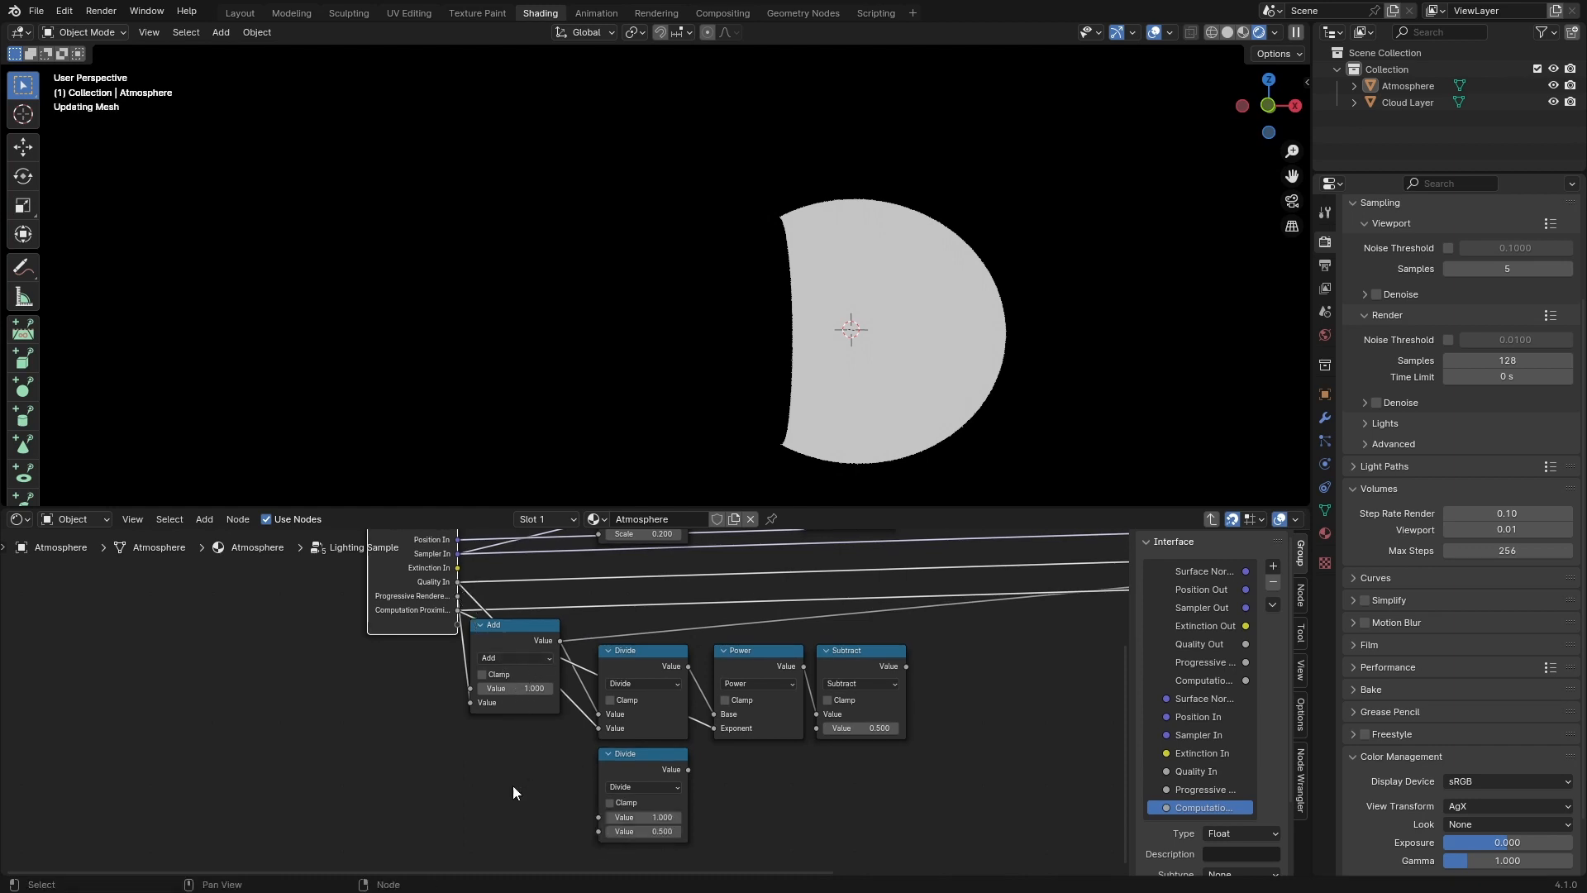
# Step: Link the group's Progressive Rendered input to the lower Divide node's first Value and Quality In to its second Value
pyautogui.moveTo(453, 593); pyautogui.dragTo(598, 817)
pyautogui.moveTo(457, 595); pyautogui.dragTo(597, 830)
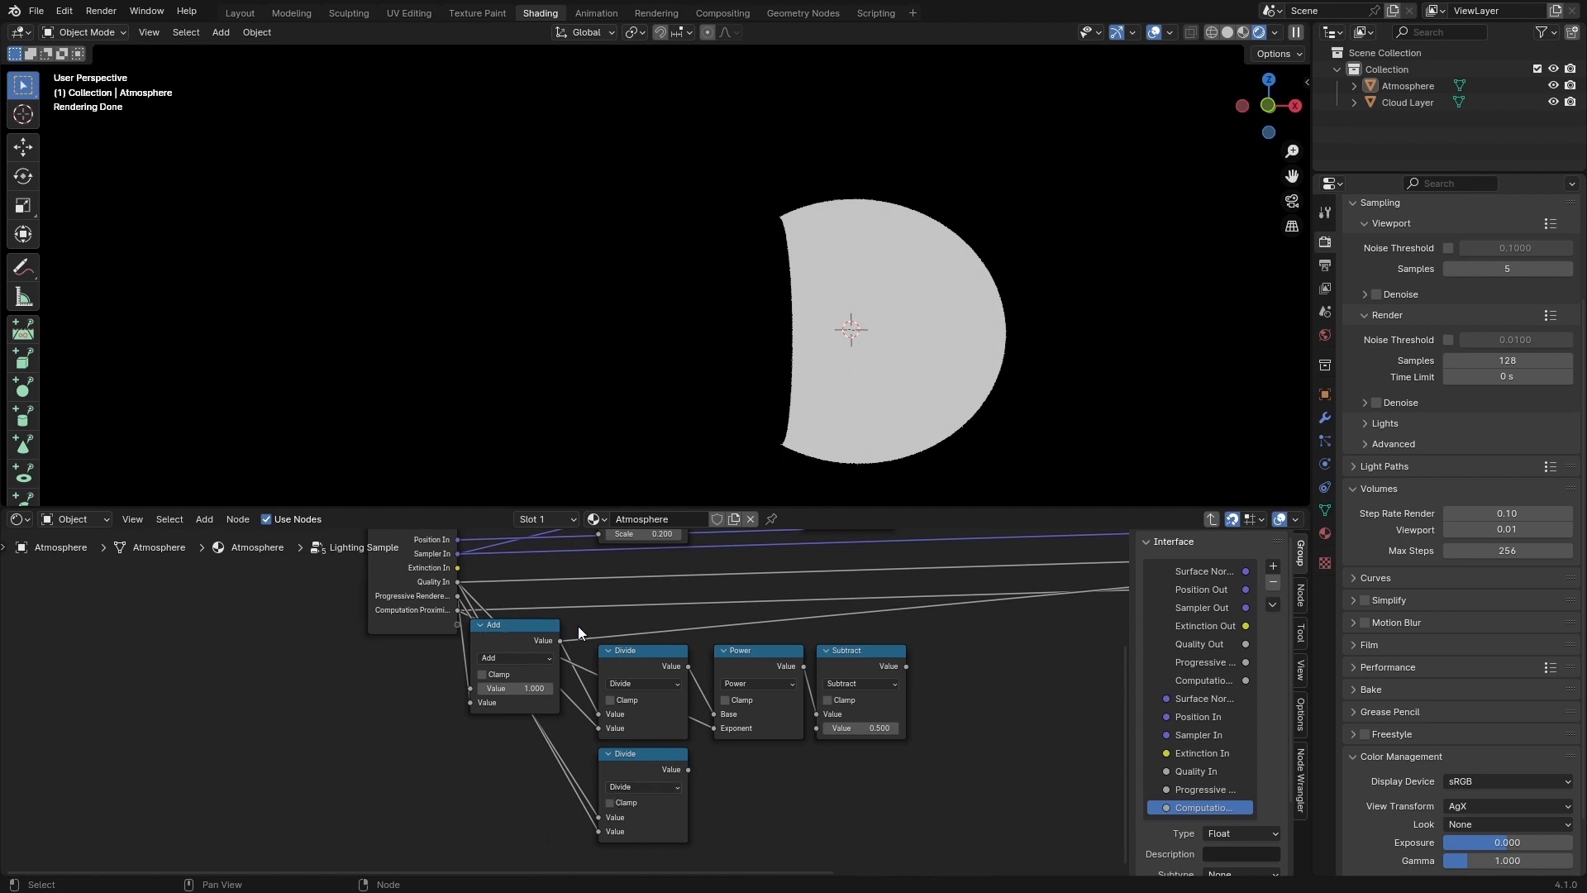
# Step: Move the Add node beside the upper Divide node and shift the Power and Subtract nodes closer to it
pyautogui.moveTo(523, 644); pyautogui.dragTo(550, 673)
pyautogui.moveTo(911, 762); pyautogui.dragTo(748, 668)
pyautogui.moveTo(738, 664); pyautogui.dragTo(722, 663)
pyautogui.click(753, 624)
# Step: Duplicate Power below the original, wire it between the lower Divide and Subtract's second Value, and link Computation Proximity to Exponent; save the file
pyautogui.click(770, 682)
pyautogui.hotkey('shift', 'd')
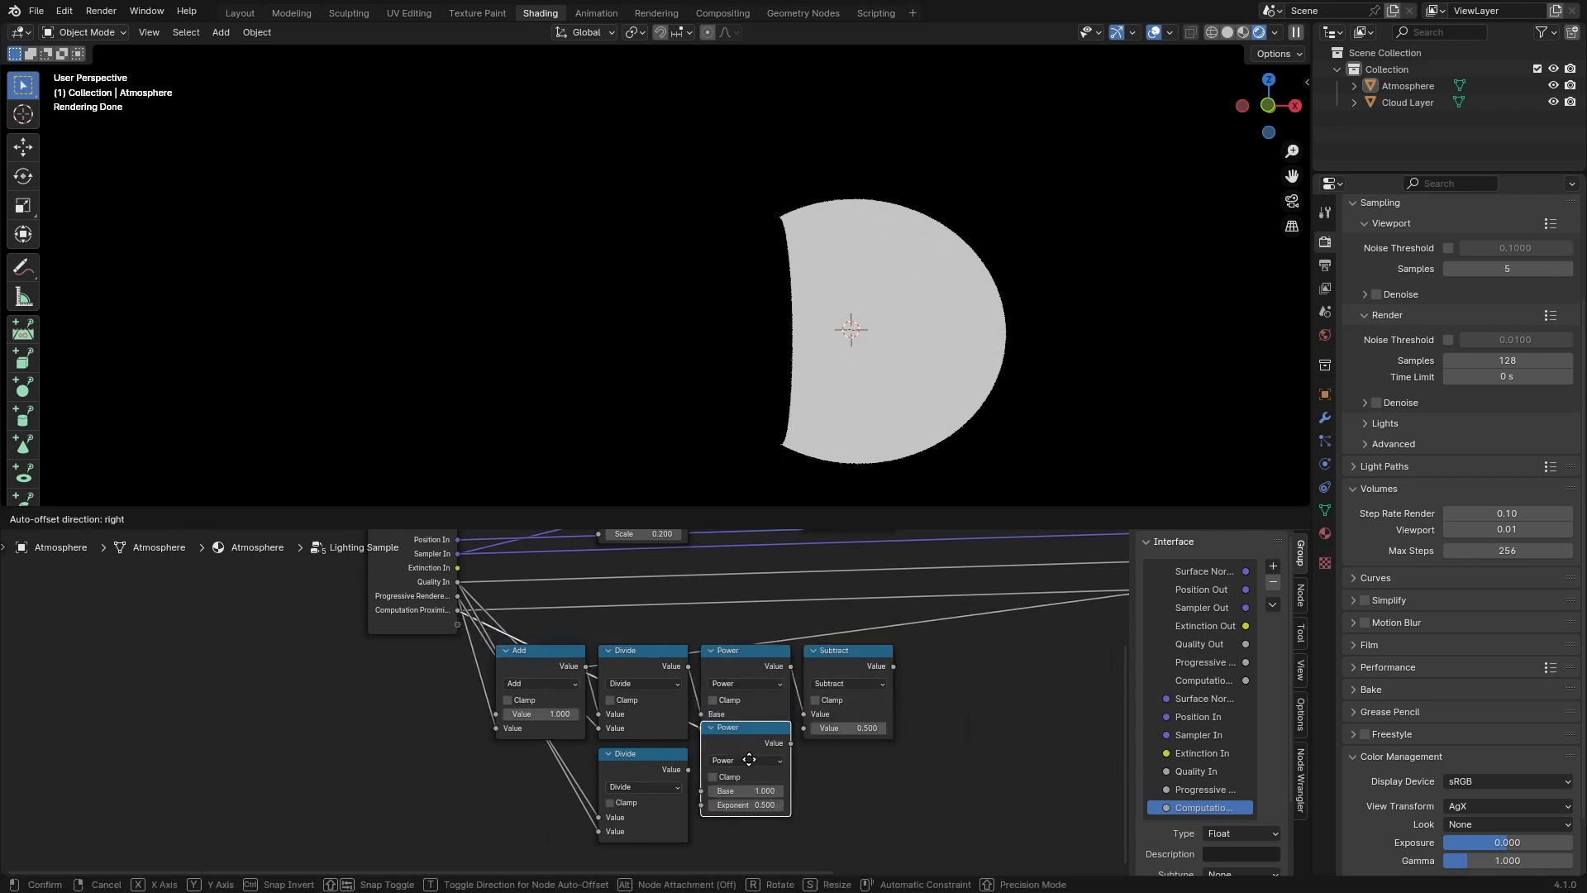
pyautogui.click(736, 772)
pyautogui.moveTo(457, 612); pyautogui.dragTo(701, 830)
pyautogui.hotkey('ctrl', 's')
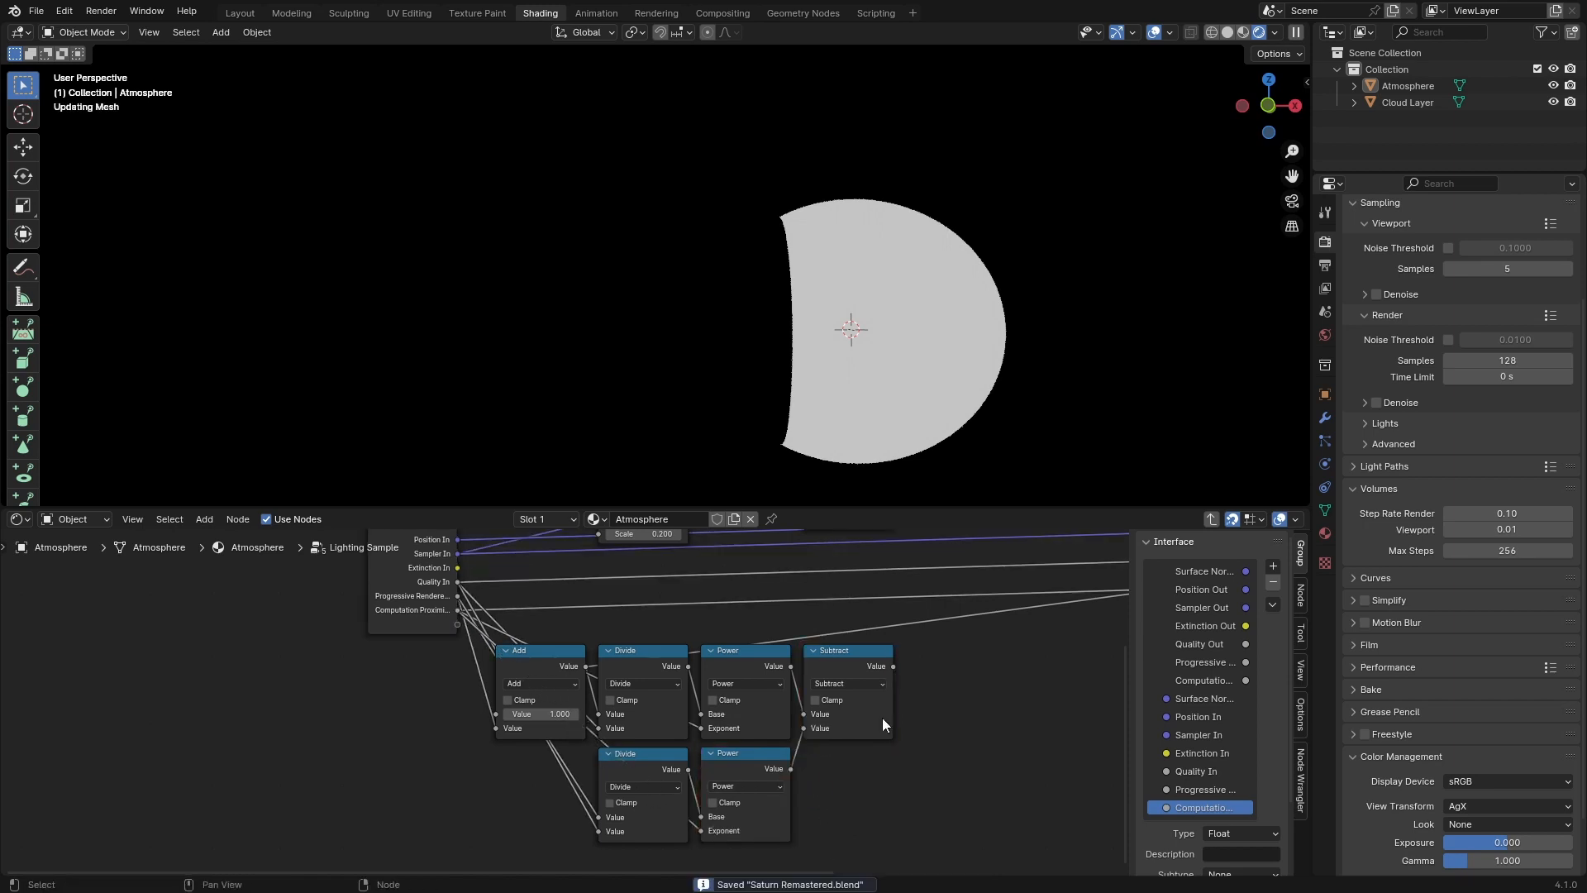
# Step: Link Subtract's Value to the Scale input of the Scale node and inspect the atmosphere in the viewport
pyautogui.moveTo(881, 717); pyautogui.dragTo(845, 786, button='middle')
pyautogui.moveTo(856, 733); pyautogui.dragTo(564, 603)
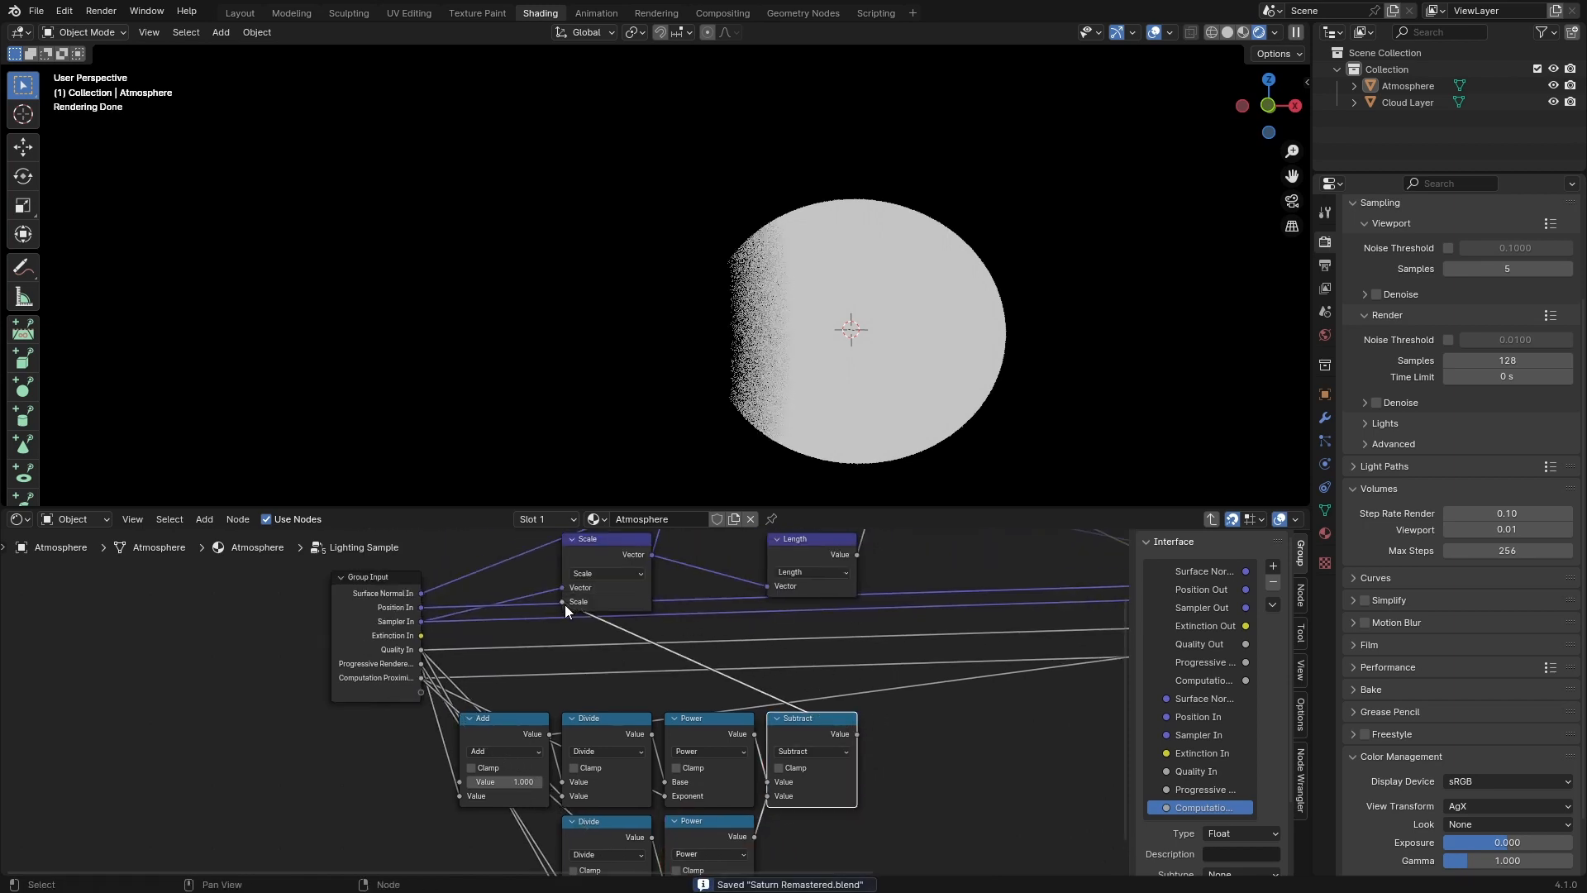
pyautogui.moveTo(786, 351); pyautogui.dragTo(823, 346, button='middle')
pyautogui.click(920, 651)
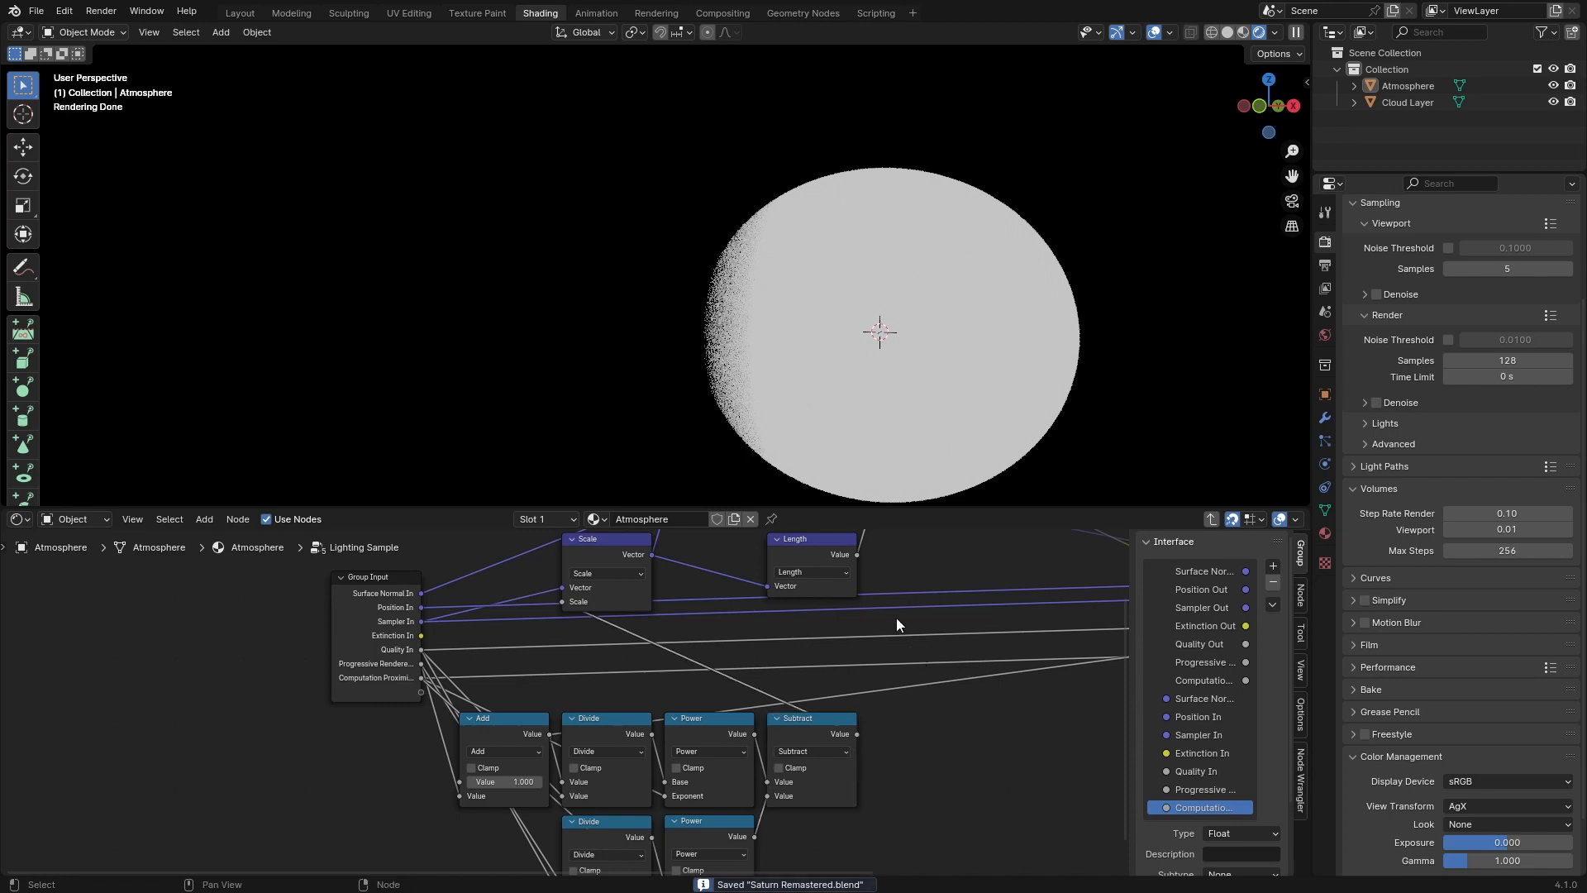
pyautogui.moveTo(899, 479); pyautogui.dragTo(658, 324, button='middle')
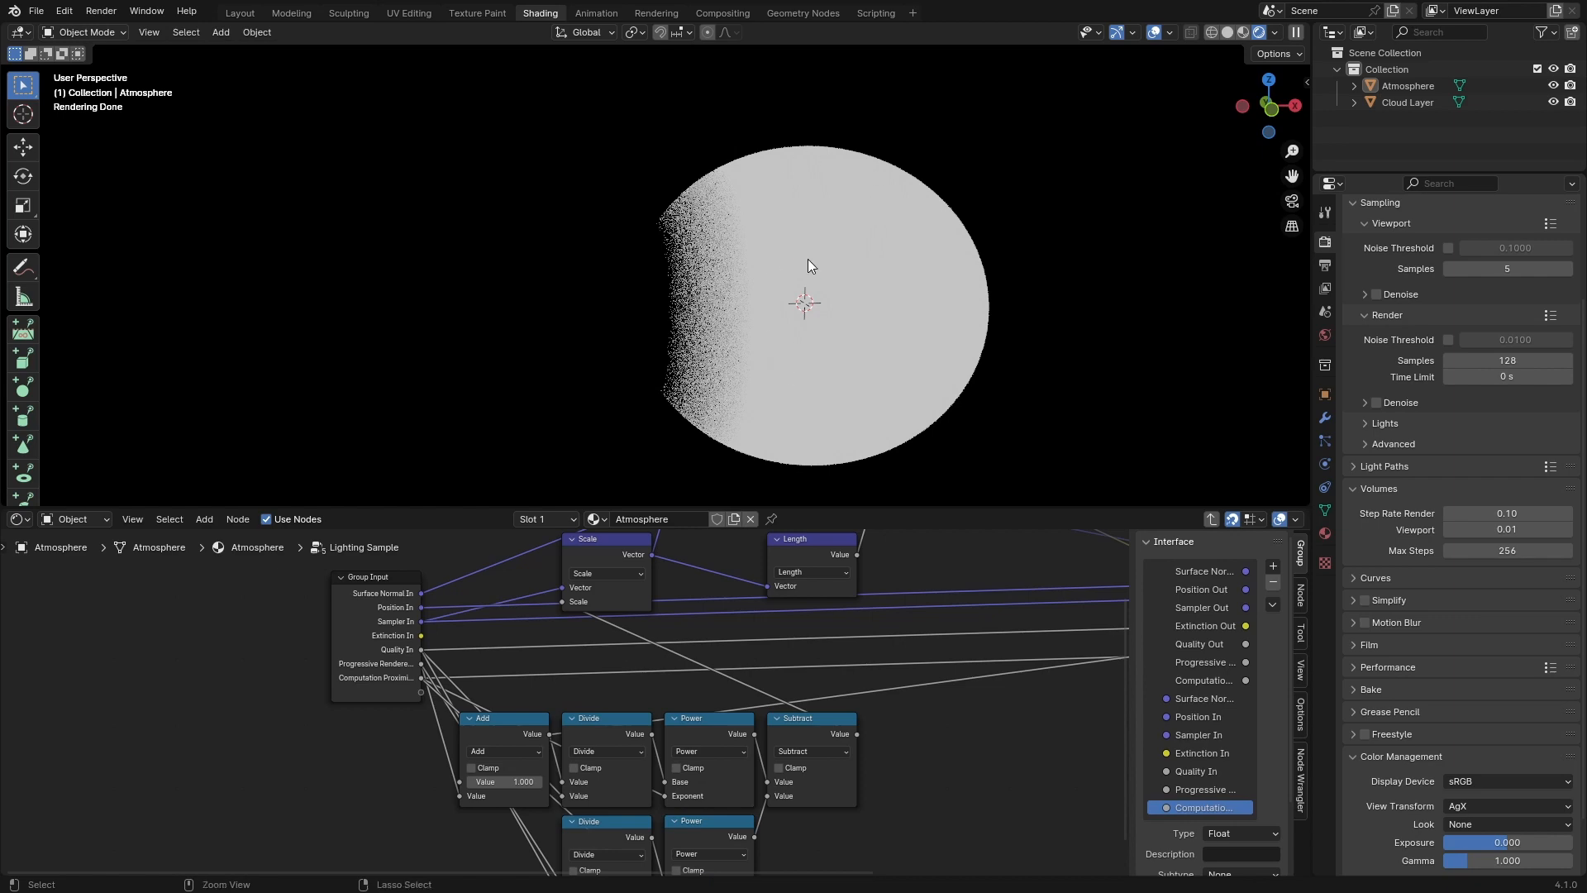
# Step: Review the complete Lighting Sample node layout, then exit the group to the Atmosphere material's node tree
pyautogui.click(382, 642)
pyautogui.press('Home')
pyautogui.scroll(3, 570, 683)
pyautogui.click(721, 747)
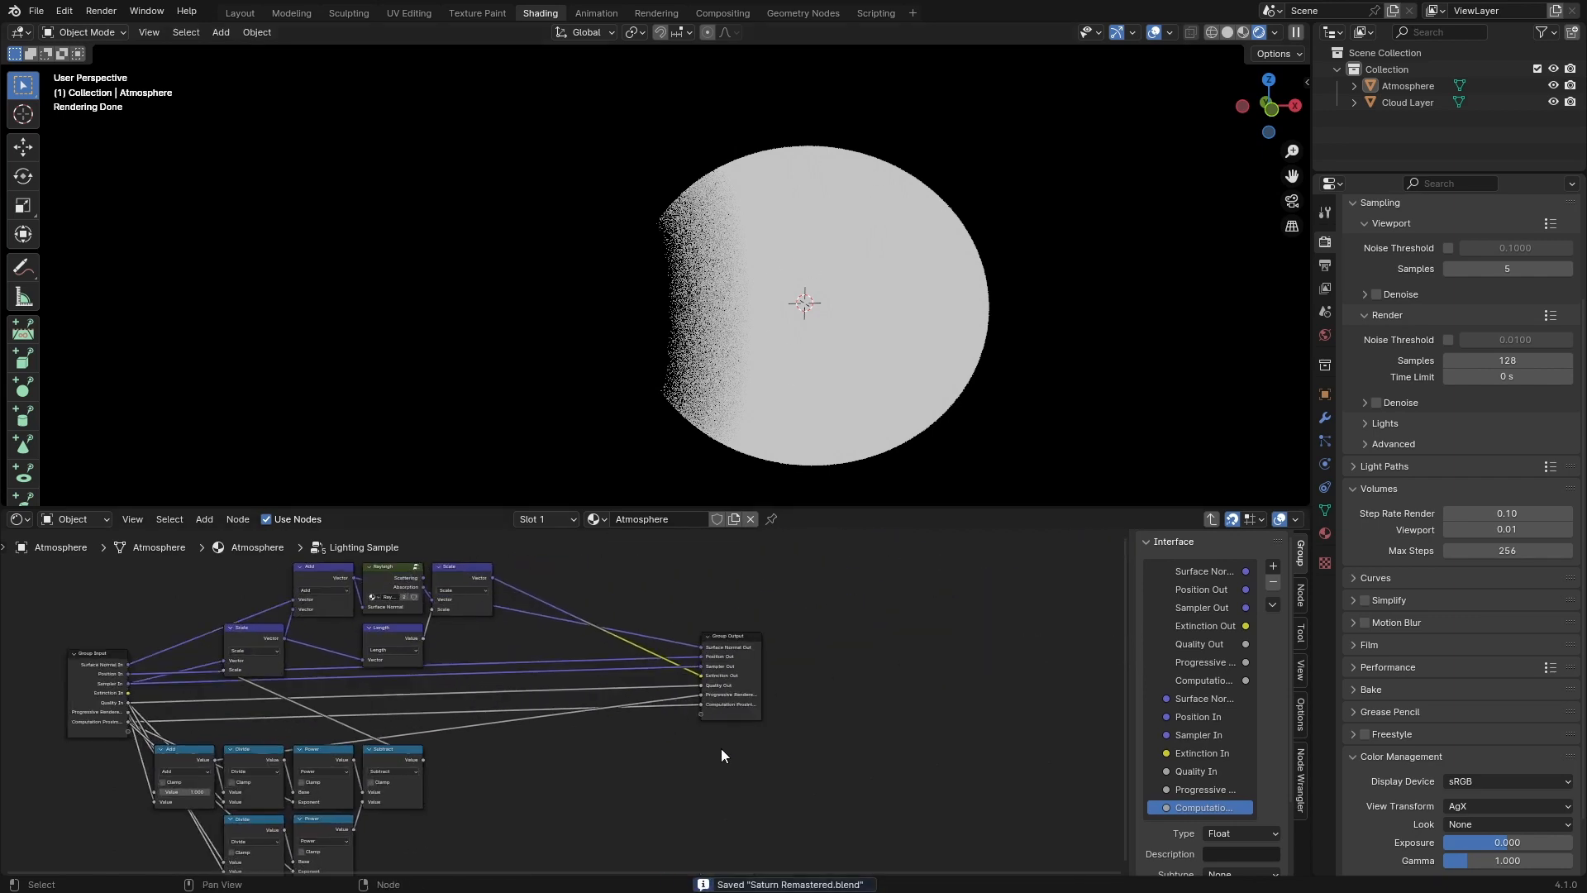
pyautogui.scroll(3, 721, 747)
pyautogui.scroll(-4, 696, 722)
pyautogui.moveTo(626, 748); pyautogui.dragTo(641, 741, button='middle')
pyautogui.press('Tab')
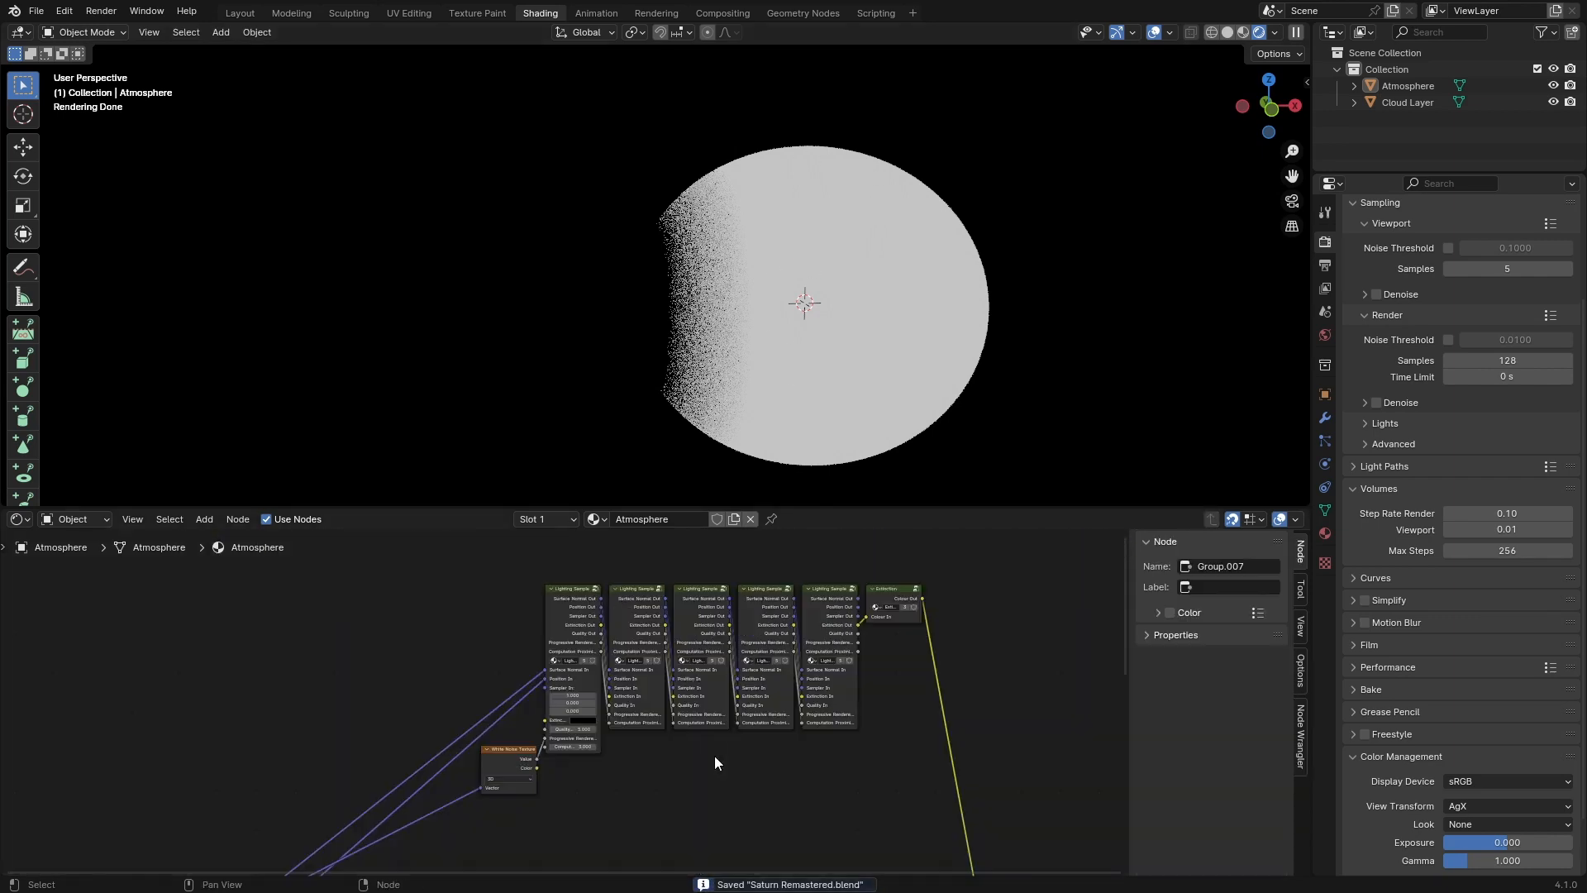
pyautogui.scroll(2, 661, 736)
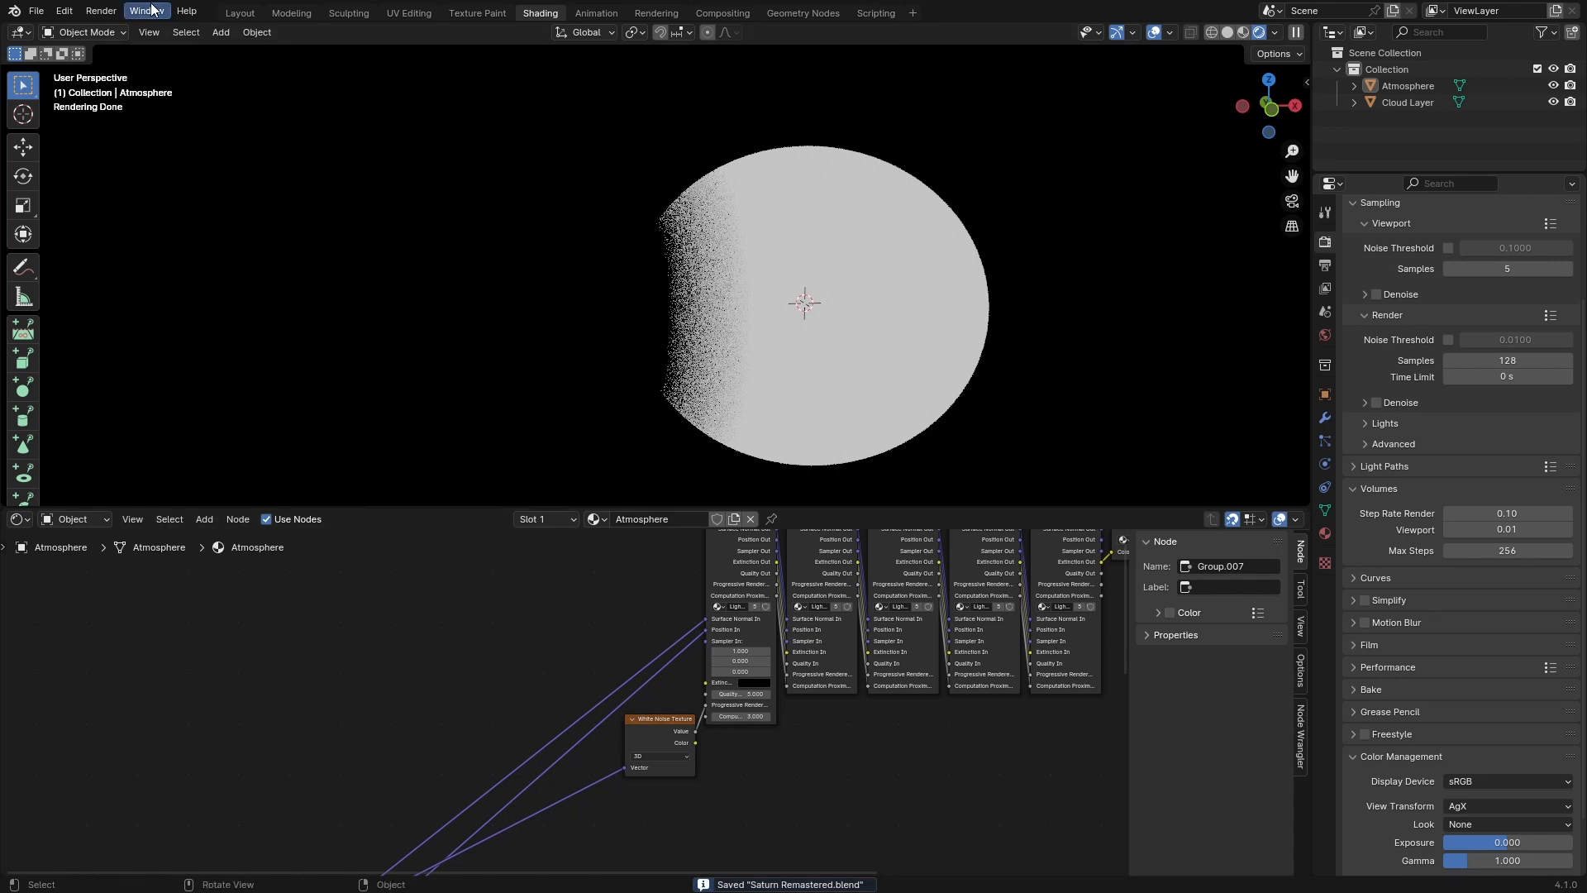
# Step: Add a Ray-Sphere Intersection Function group node before the first Lighting Sample node and save the file
pyautogui.click(37, 12)
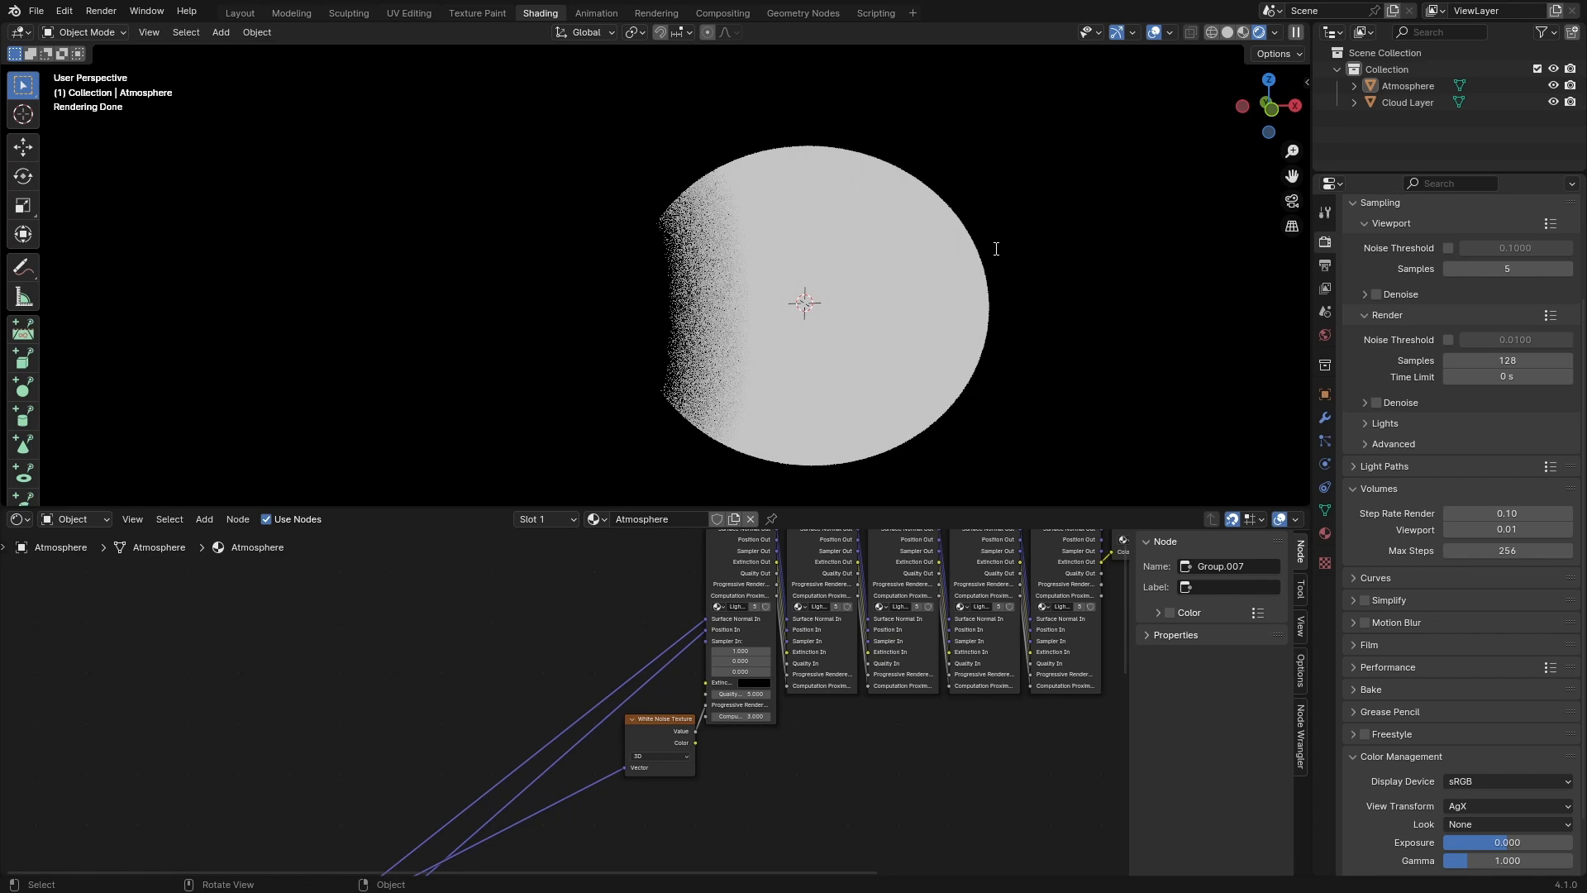
pyautogui.scroll(3, 611, 594)
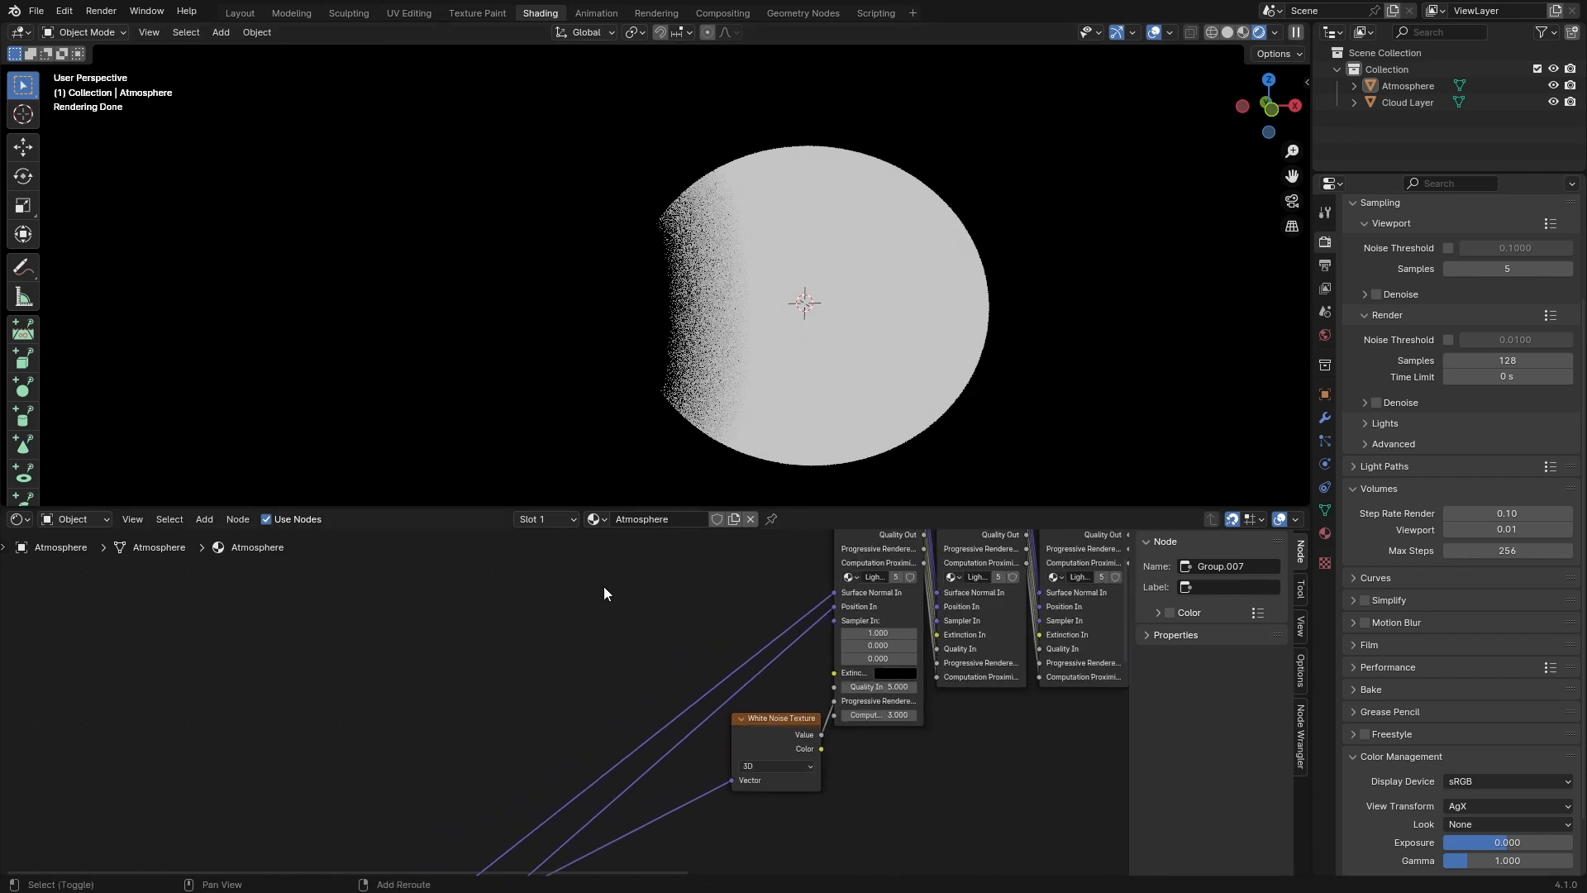
pyautogui.hotkey('shift', 'a')
pyautogui.write('ray')
pyautogui.press('Down')
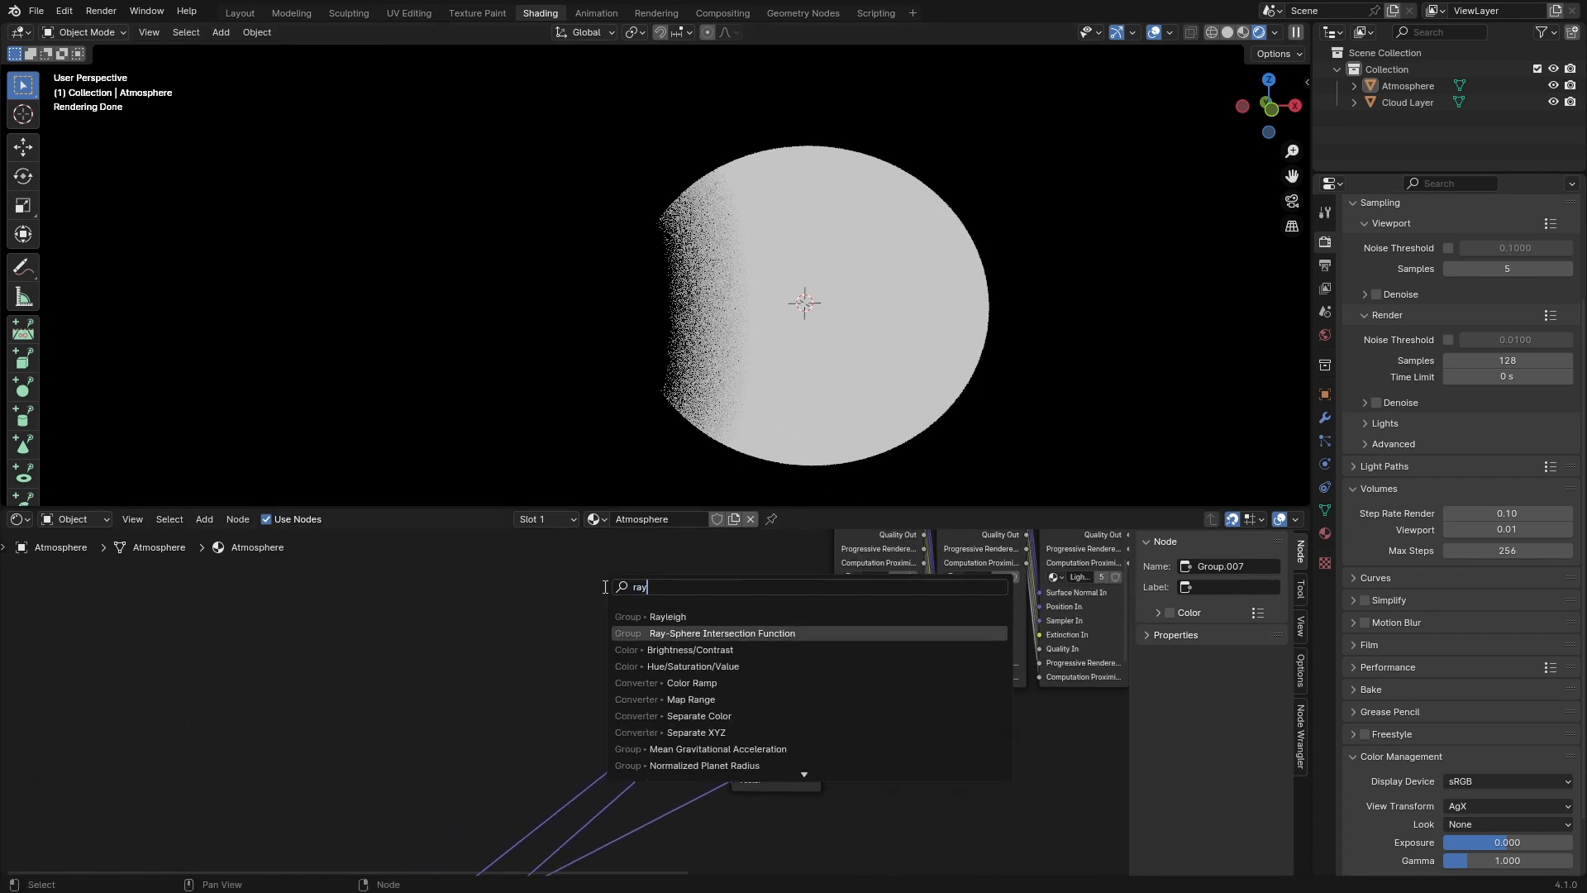
pyautogui.press('Return')
pyautogui.click(513, 557)
pyautogui.hotkey('ctrl', 's')
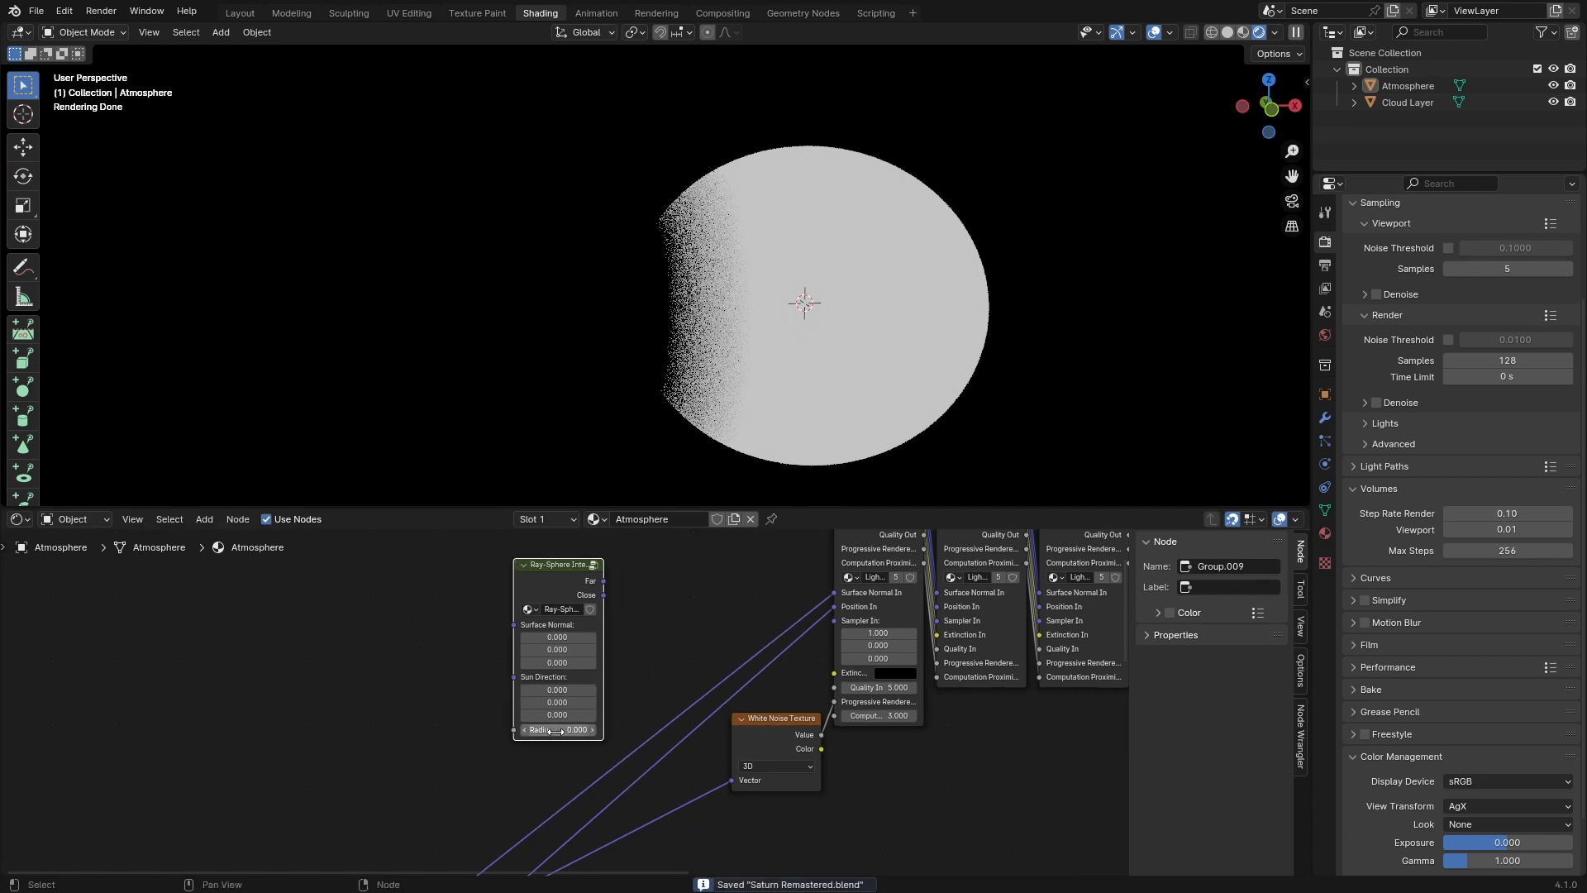
pyautogui.scroll(2, 564, 731)
pyautogui.moveTo(564, 731); pyautogui.dragTo(673, 708, button='middle')
pyautogui.hotkey('shift', 'a')
pyautogui.click(536, 608)
pyautogui.write('normal')
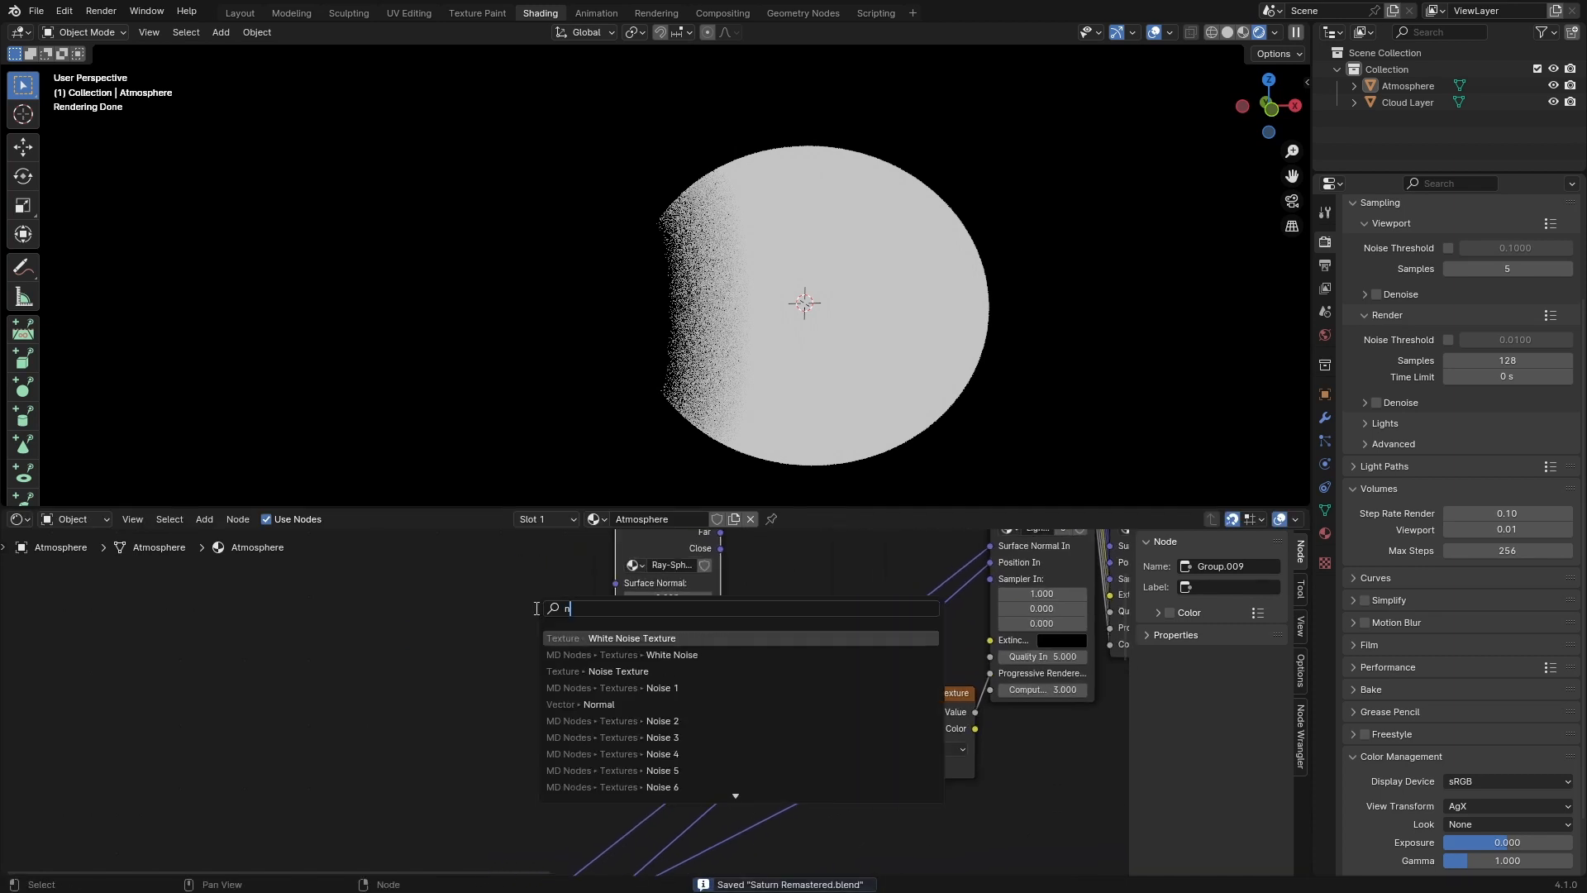
pyautogui.press('Return')
pyautogui.press('Escape')
# Step: Add a Normalized Planet Radius group node and place it before the Ray-Sphere Intersection Function node
pyautogui.hotkey('shift', 'a')
pyautogui.click(534, 608)
pyautogui.write('norm')
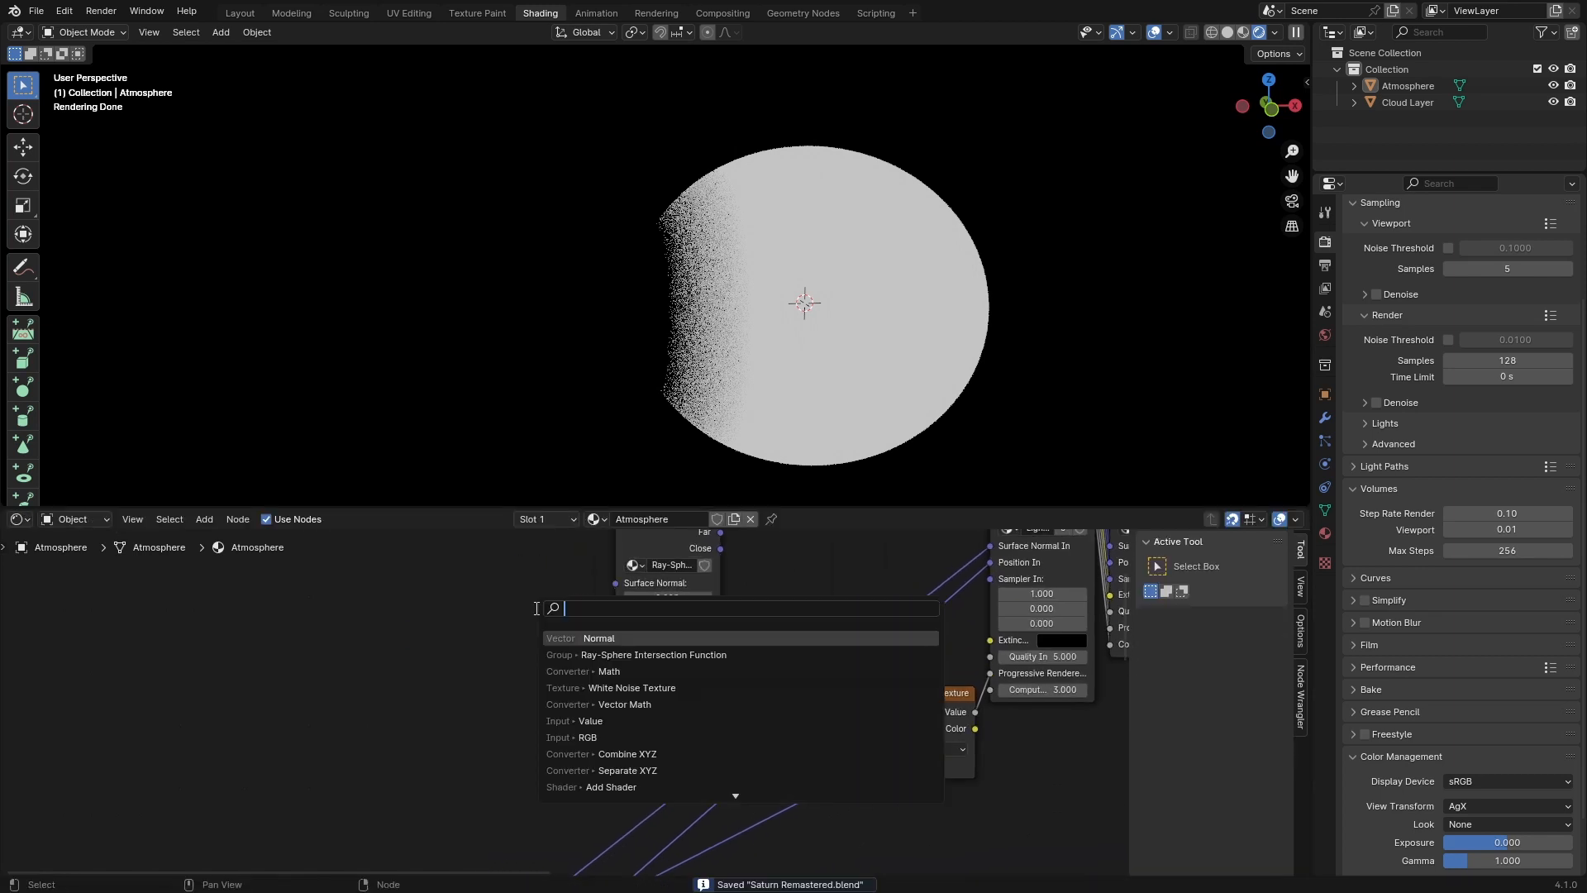
pyautogui.press('Down')
pyautogui.press('Down')
pyautogui.press('Down')
pyautogui.press('Return')
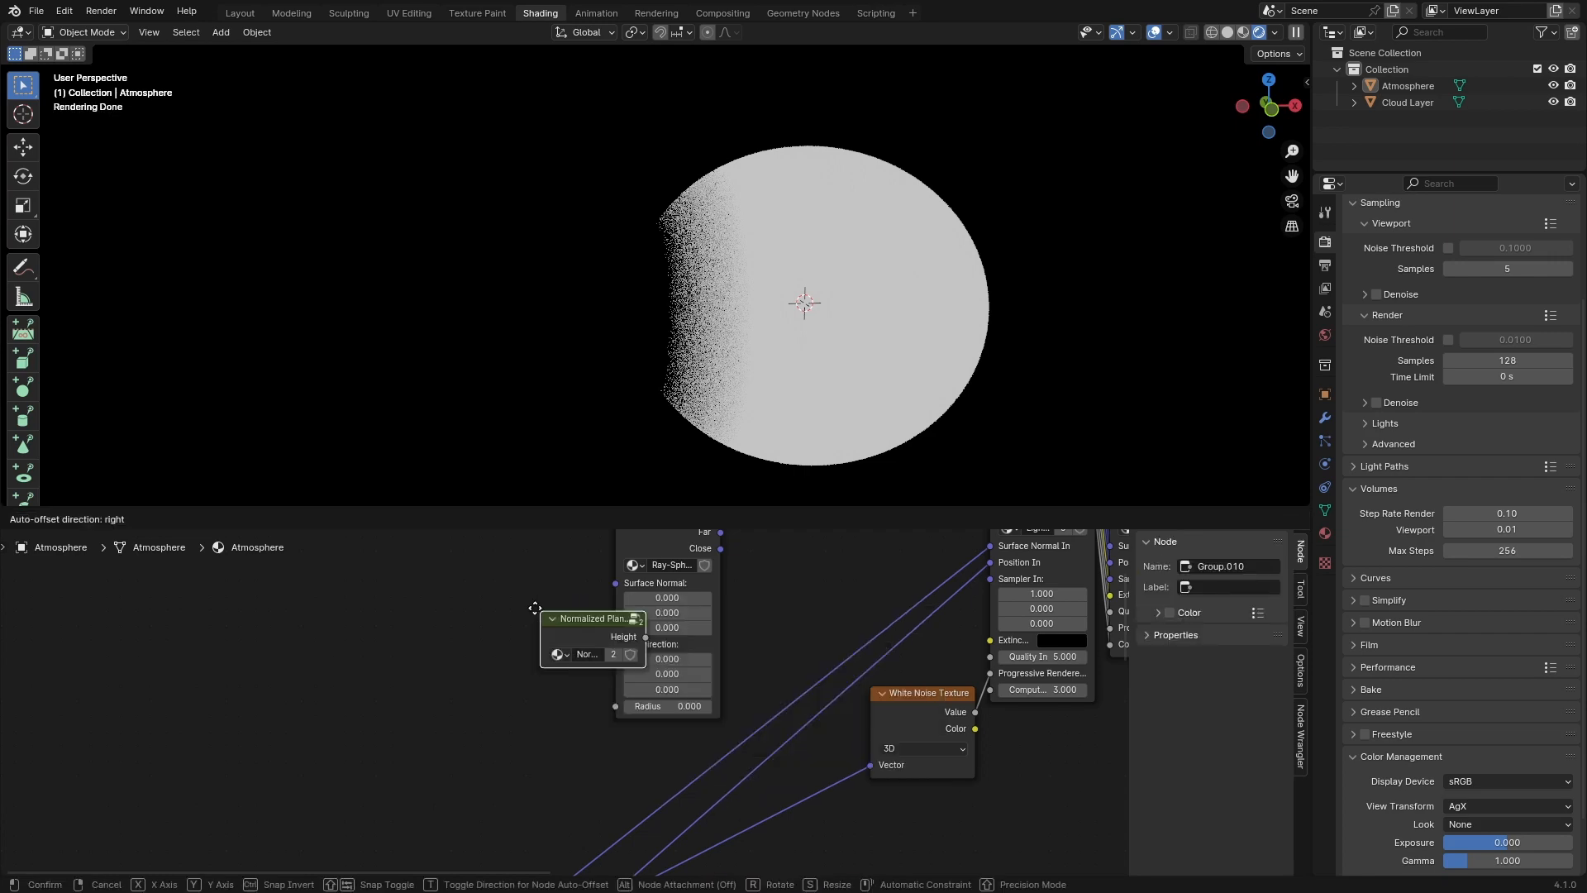
pyautogui.click(296, 581)
# Step: Add a Math node set to Add beside Normalized Planet Radius and link the group's Height to its first Value
pyautogui.hotkey('shift', 'a')
pyautogui.click(516, 582)
pyautogui.write('ma')
pyautogui.press('Return')
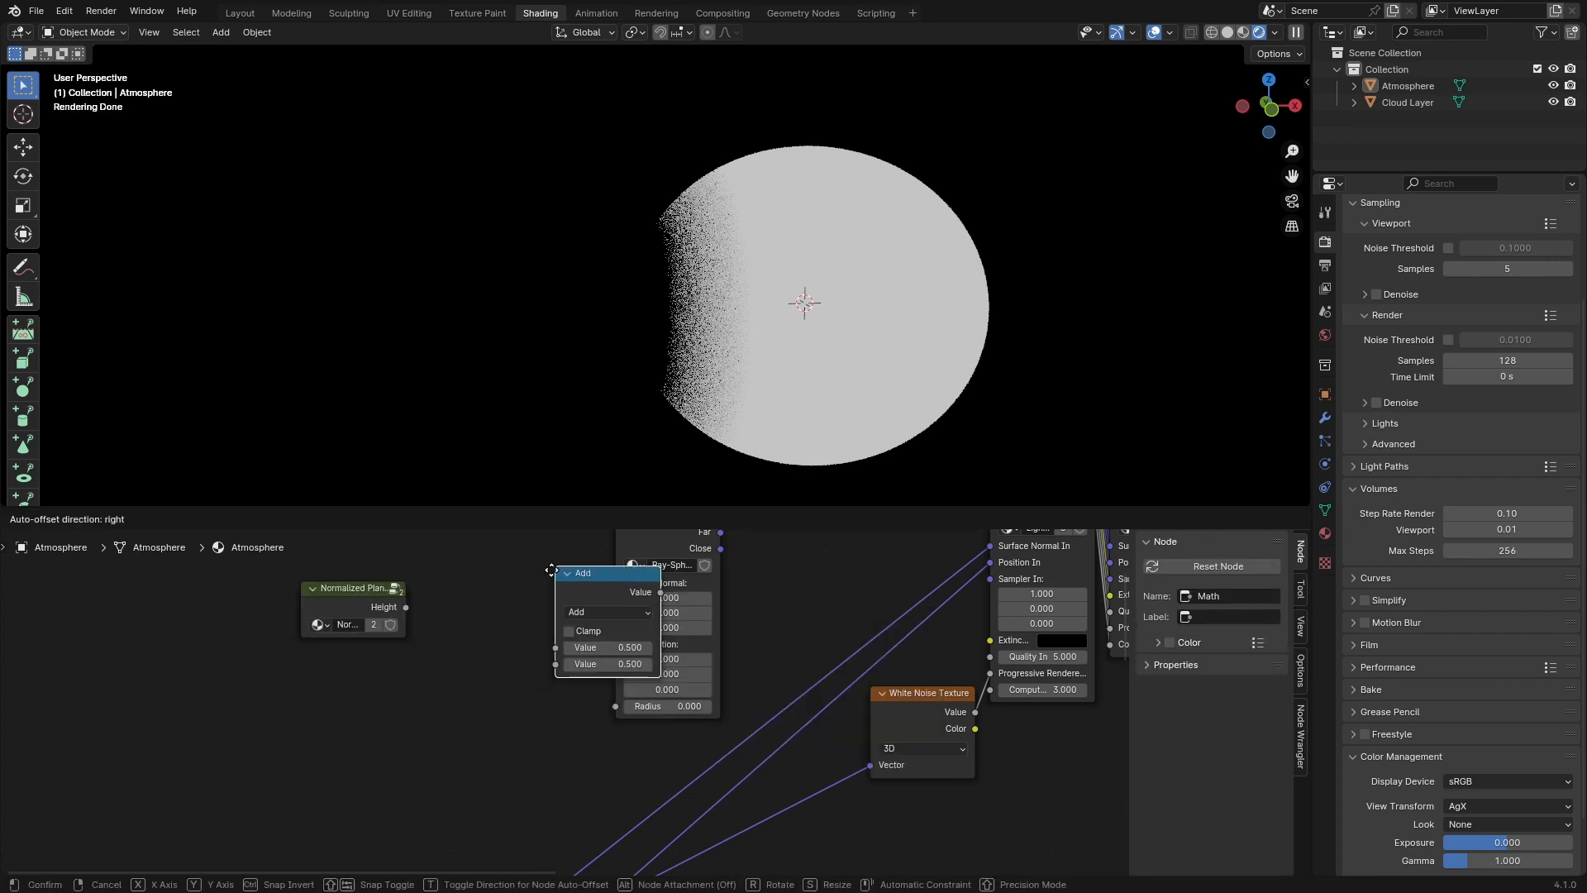
pyautogui.click(461, 580)
pyautogui.keyDown('alt'); pyautogui.moveTo(397, 605); pyautogui.dragTo(517, 607, button='right'); pyautogui.keyUp('alt')
pyautogui.moveTo(517, 611); pyautogui.dragTo(472, 610)
# Step: Add an Atmosphere Height group node, link its Height to Add's second Value, and feed the Add result into the Ray-Sphere node's Radius
pyautogui.hotkey('shift', 'a')
pyautogui.write('atmos')
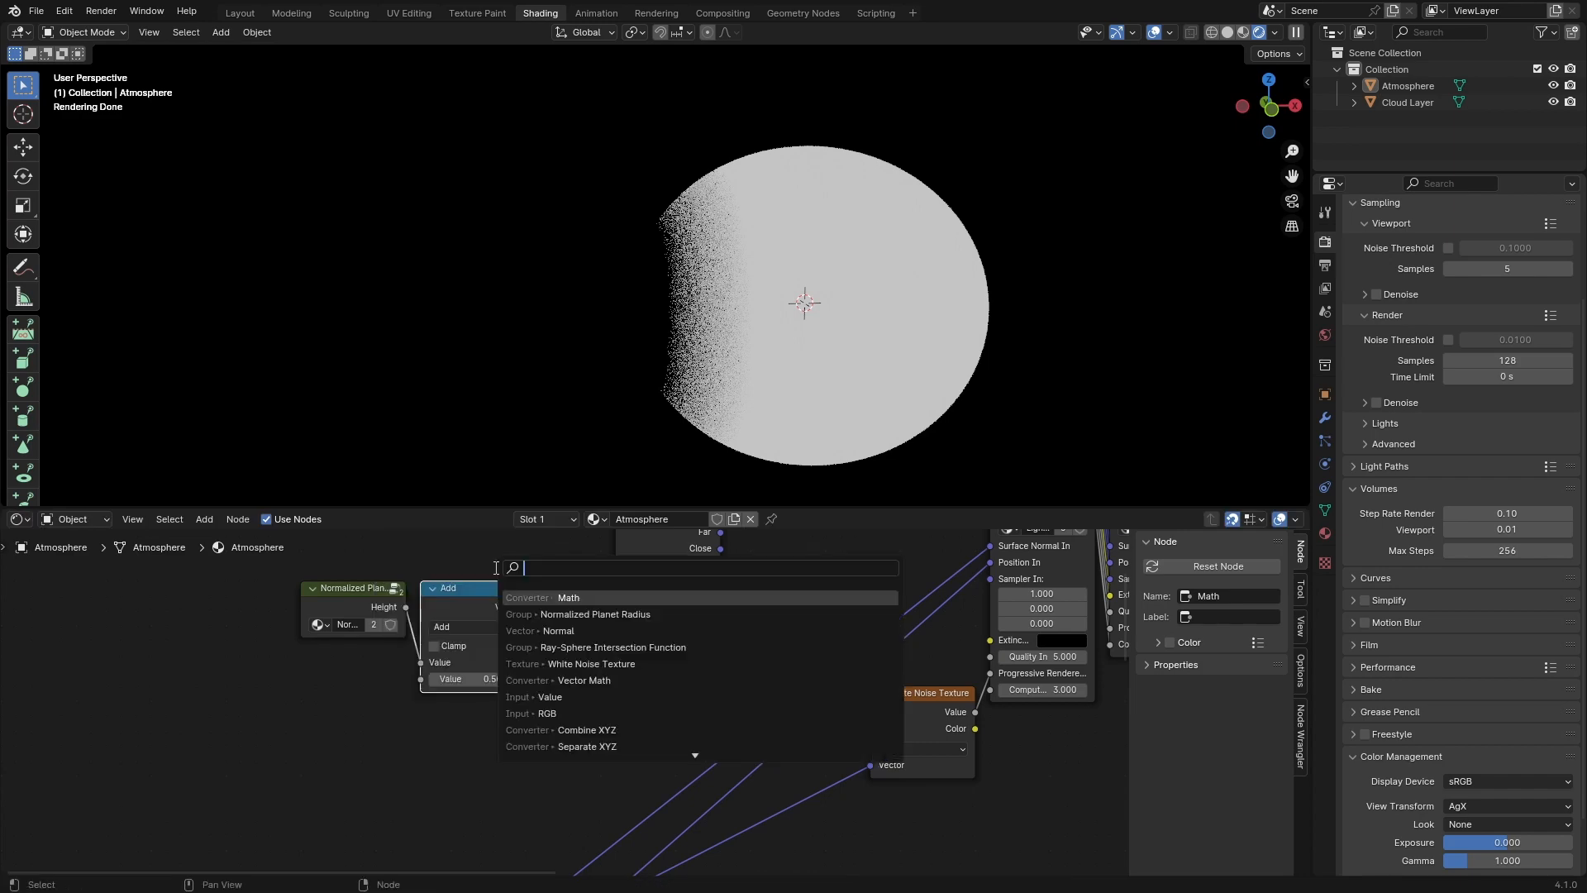
pyautogui.press('Down')
pyautogui.press('Return')
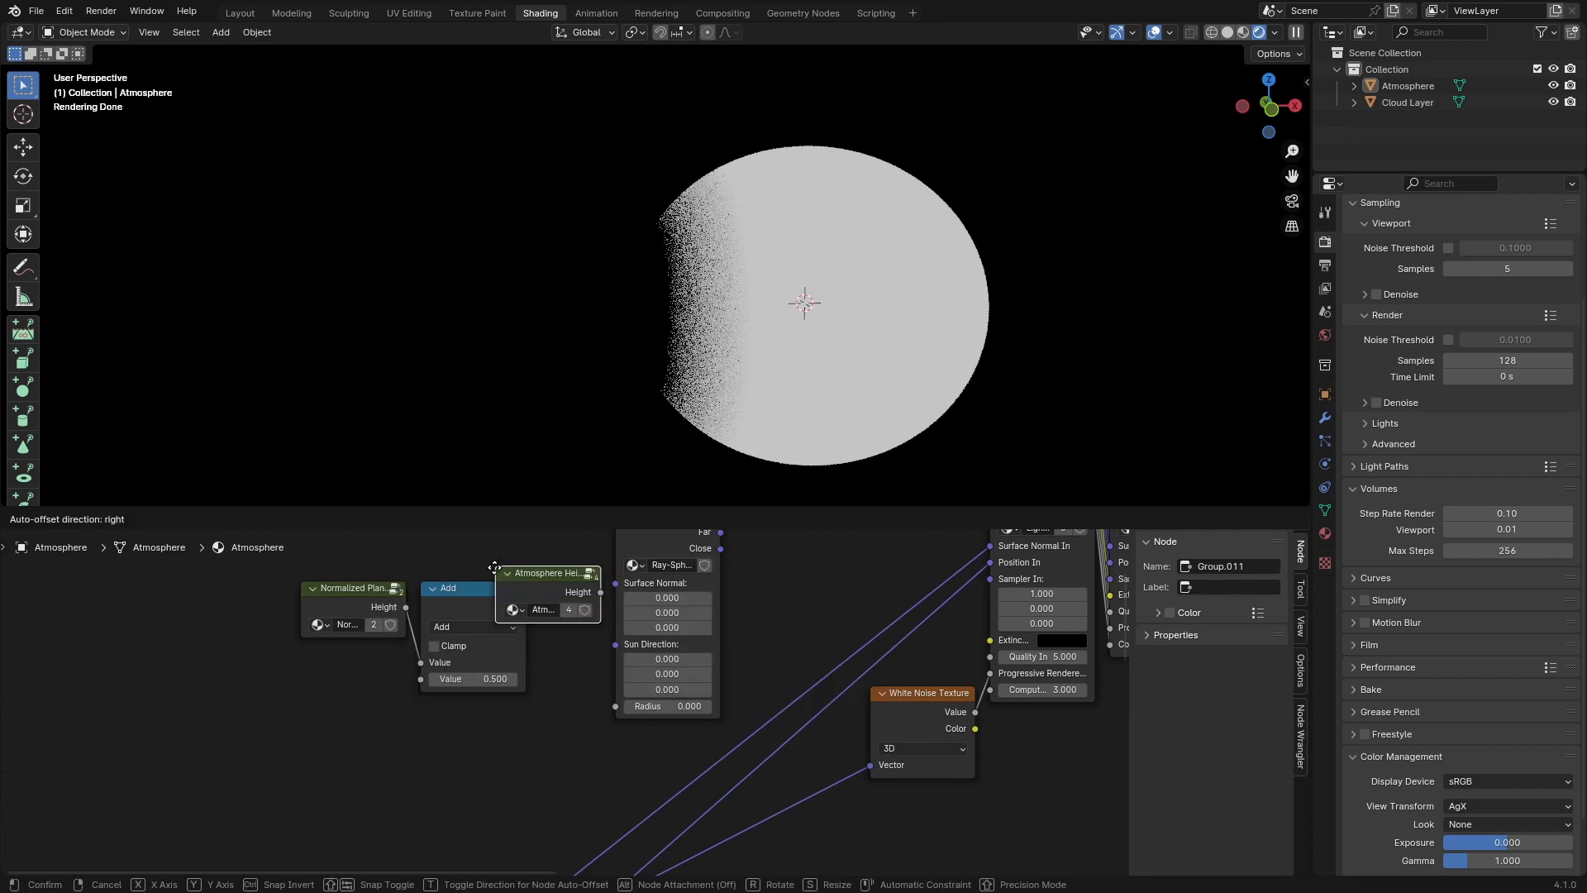
pyautogui.click(361, 713)
pyautogui.moveTo(360, 712)
pyautogui.keyDown('alt'); pyautogui.mouseDown(button='right')
pyautogui.moveTo(466, 671)
pyautogui.moveTo(615, 704)
pyautogui.mouseUp(button='right'); pyautogui.keyUp('alt')
pyautogui.hotkey('ctrl', 's')
pyautogui.scroll(-2, 564, 726)
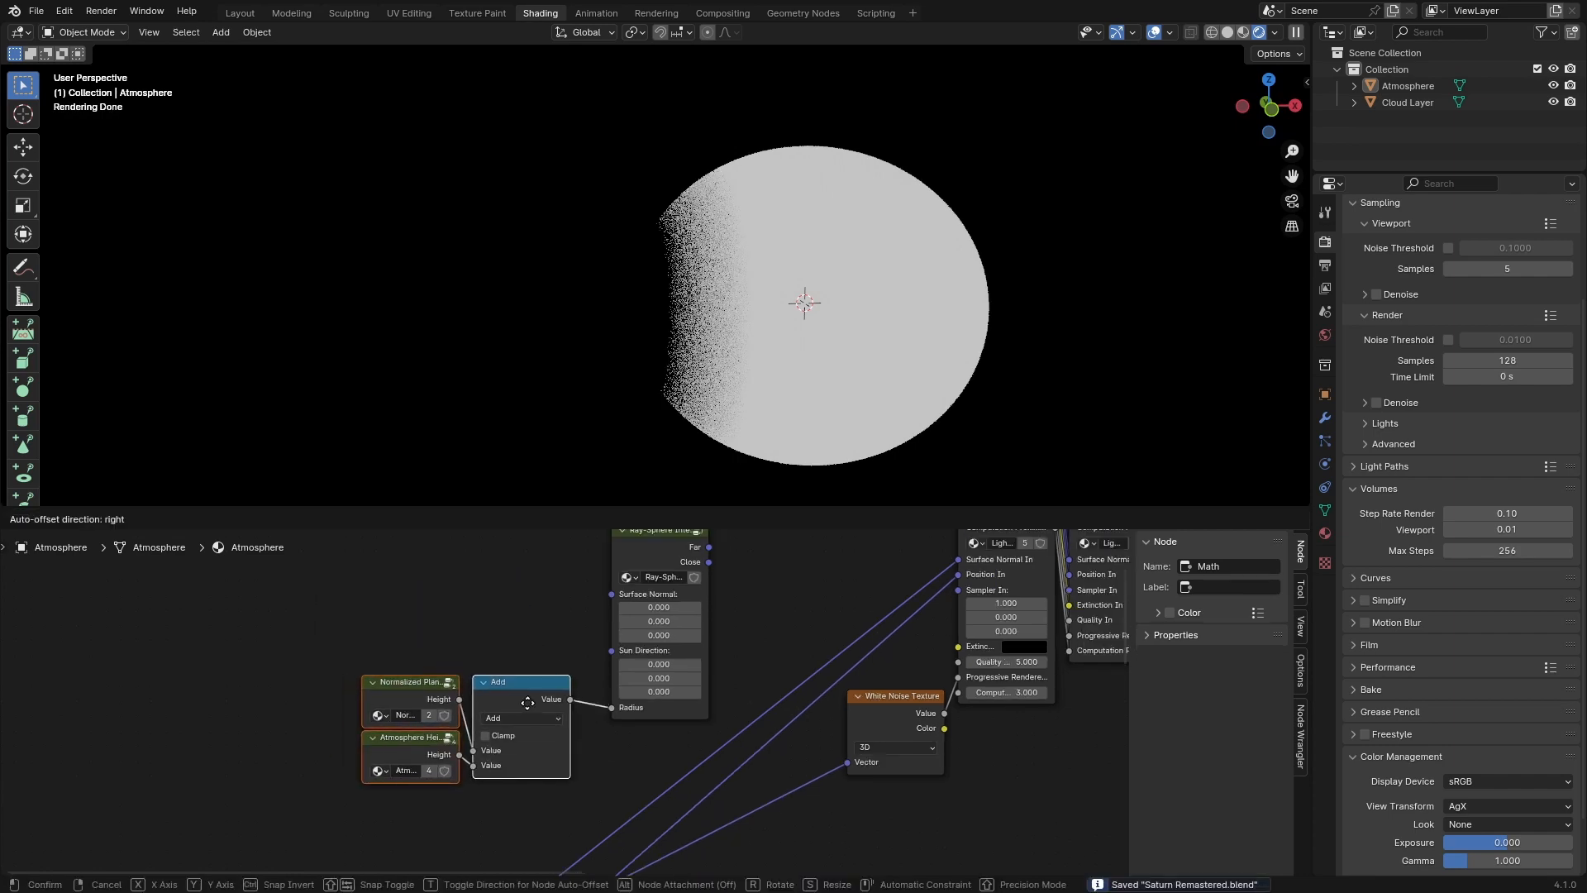
pyautogui.scroll(-1, 538, 759)
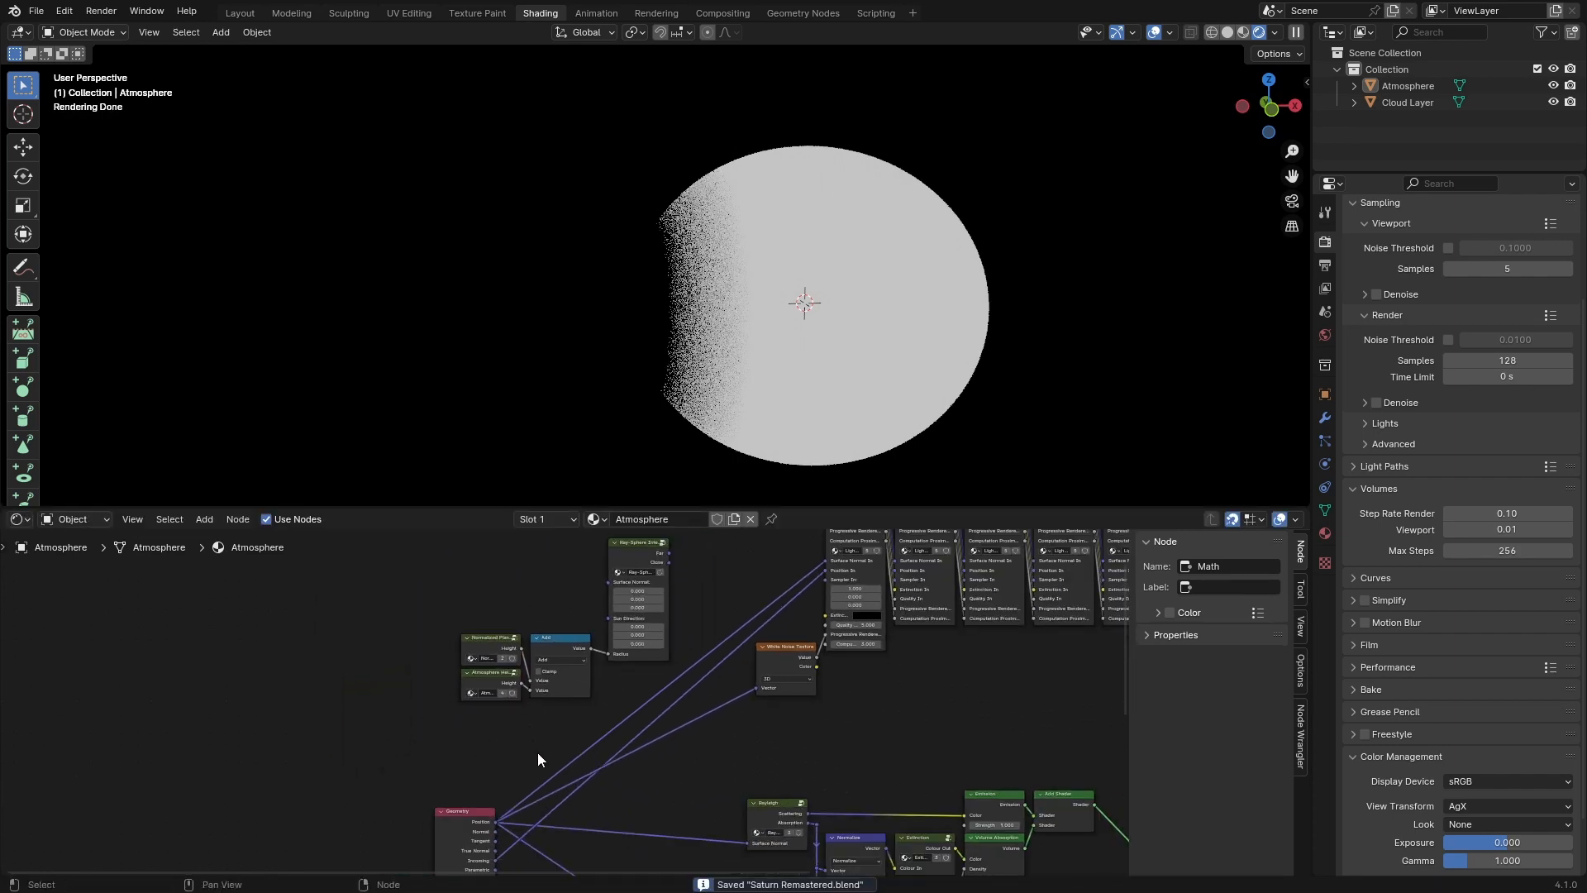
# Step: Link the Geometry node's Position output to the Ray-Sphere node's Surface Normal input
pyautogui.click(491, 821)
pyautogui.scroll(1, 501, 605)
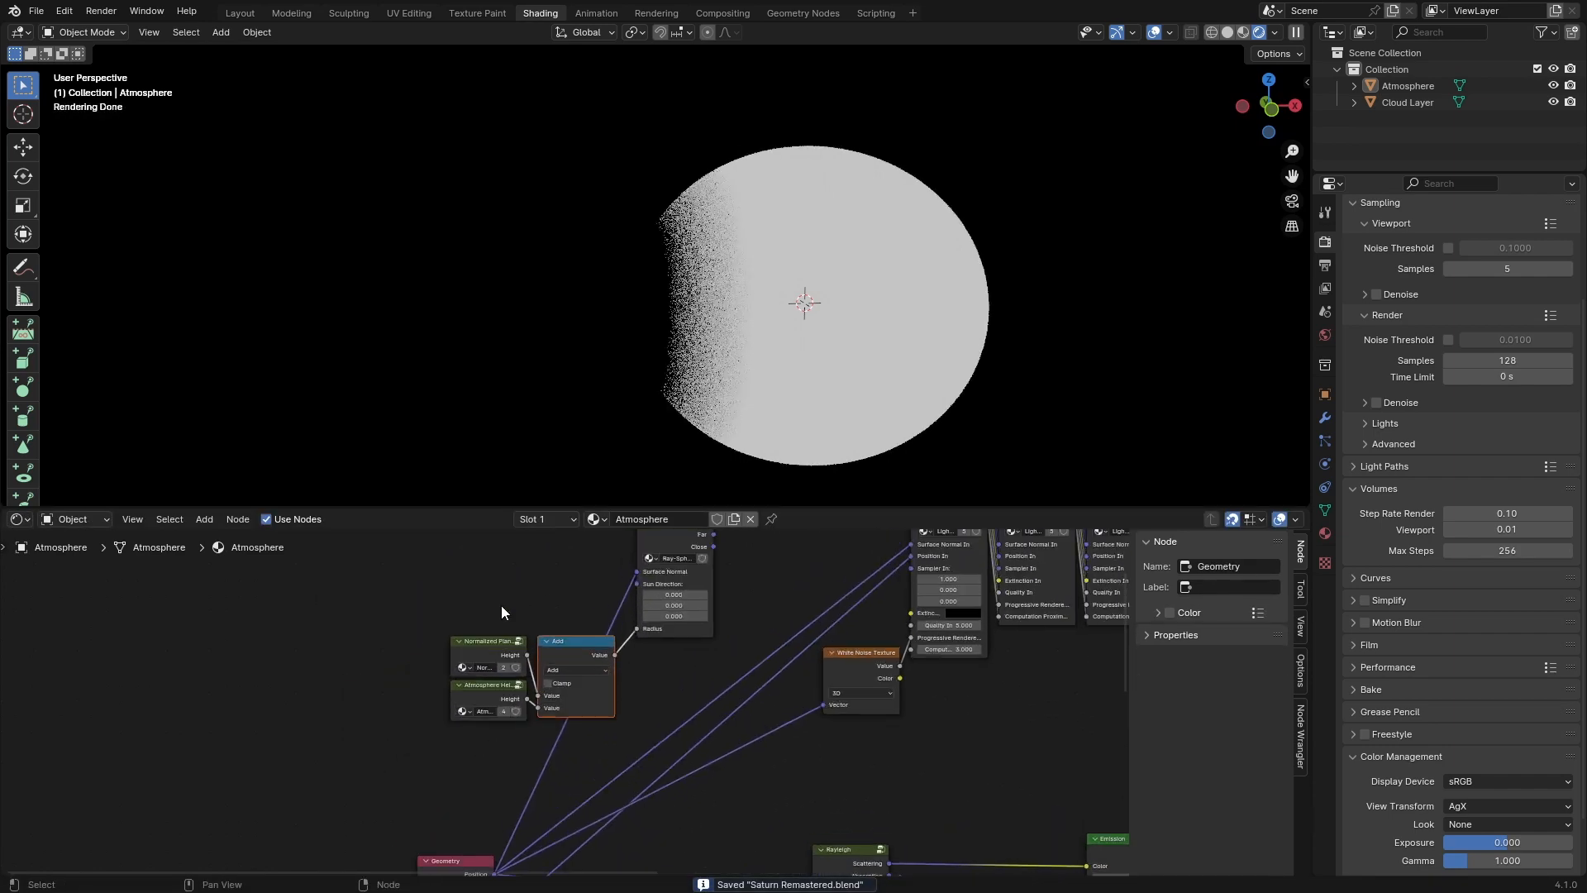
pyautogui.scroll(2, 502, 606)
pyautogui.hotkey('shift', 'a')
pyautogui.write('c')
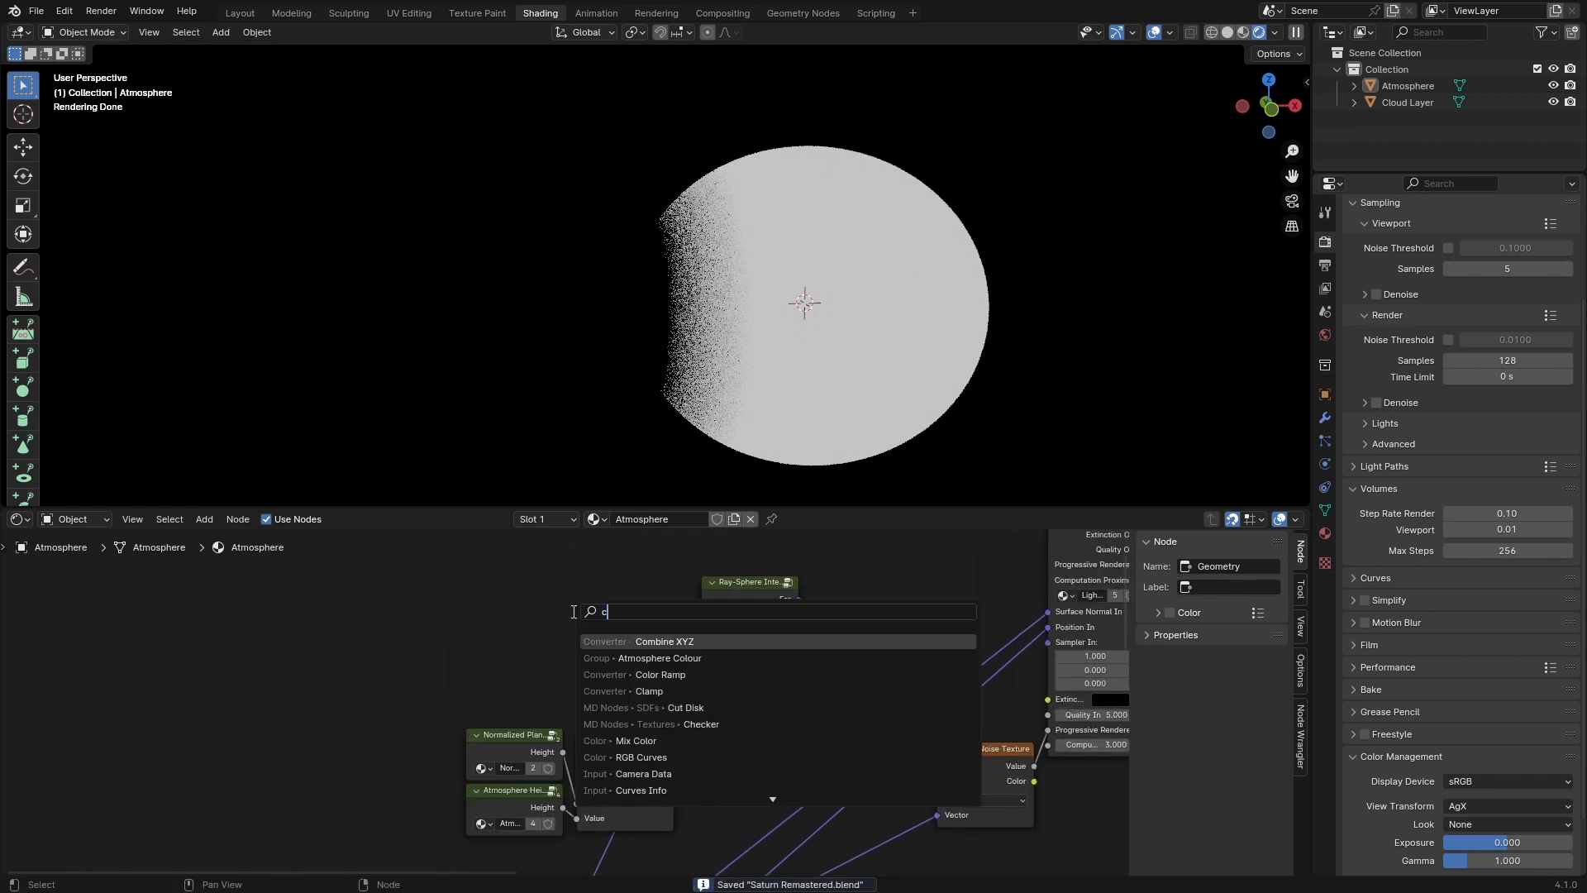
pyautogui.write('ombin')
pyautogui.press('Return')
pyautogui.rightClick(566, 610)
pyautogui.hotkey('shift', 'a')
pyautogui.write('s')
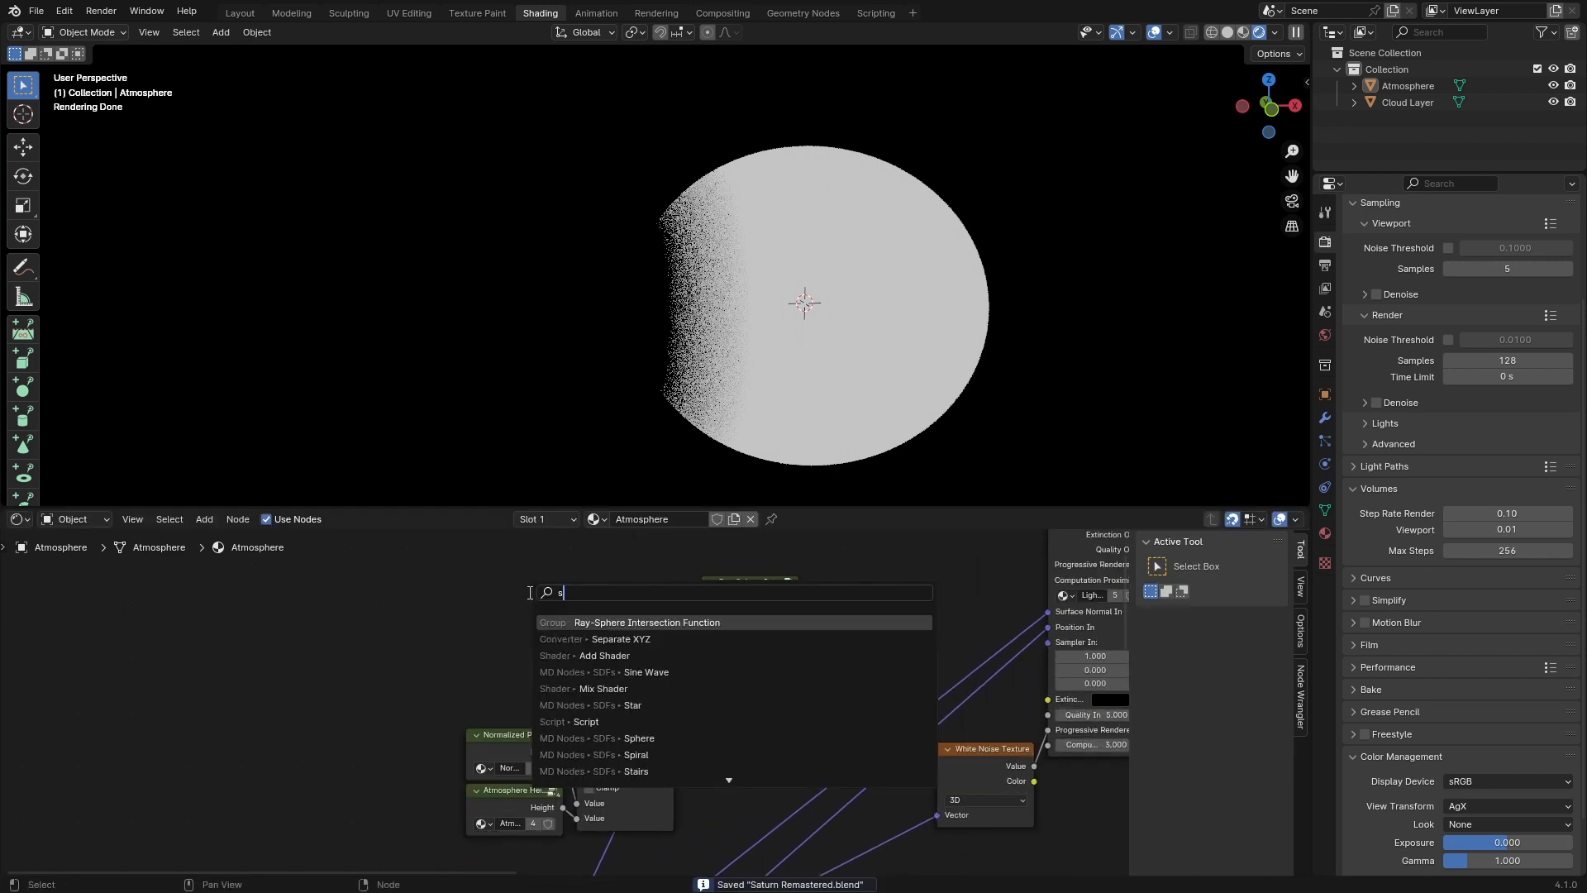
pyautogui.write('un d')
pyautogui.press('Escape')
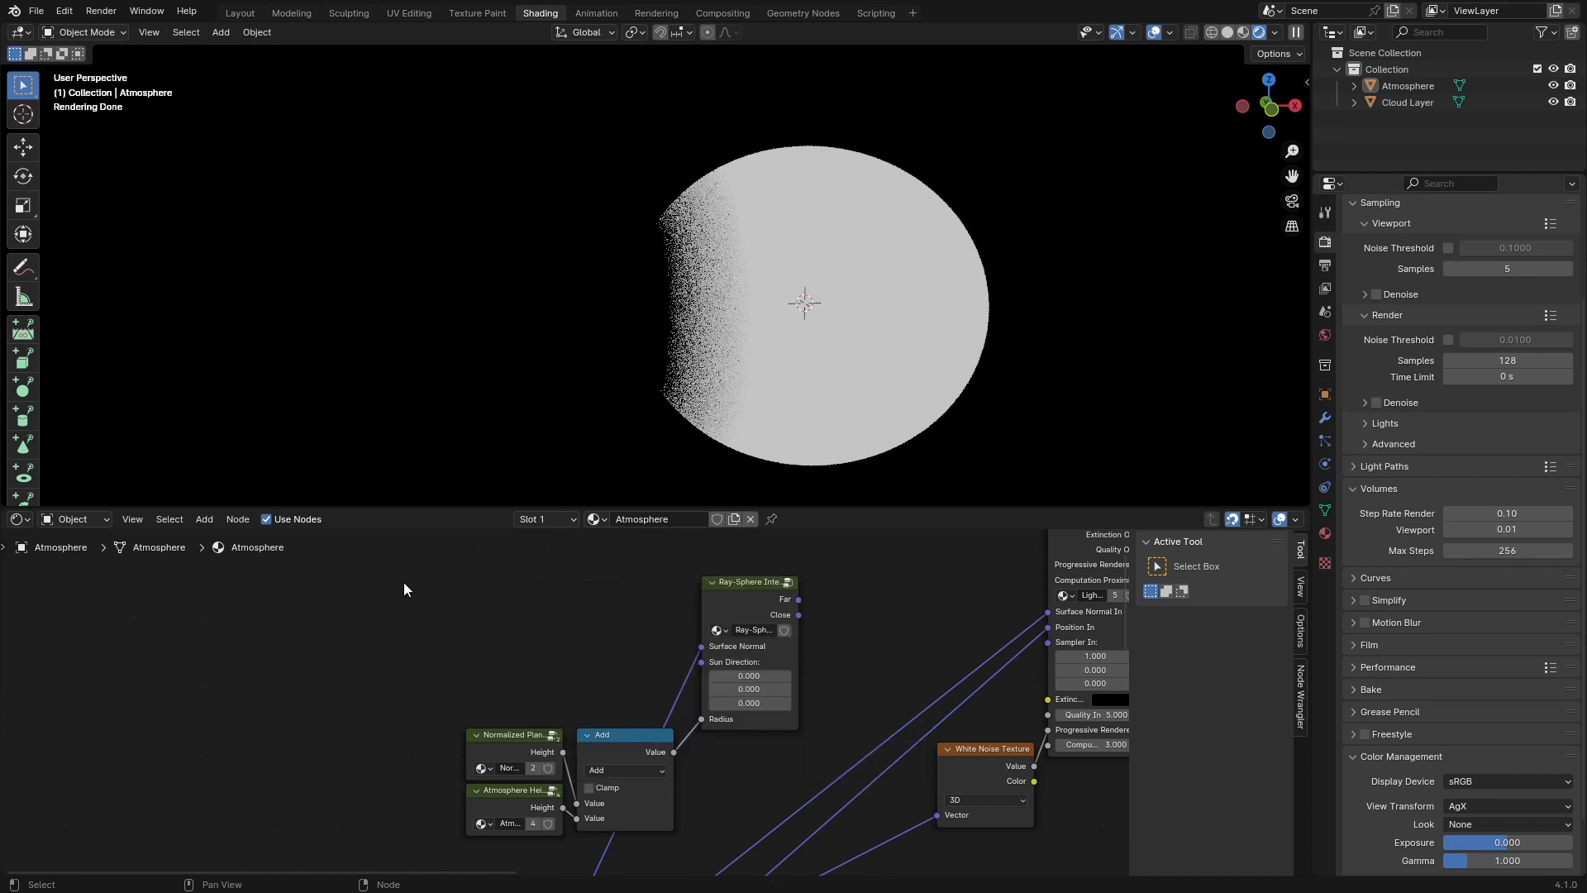
pyautogui.hotkey('shift', 'a')
pyautogui.write('combin')
pyautogui.press('Return')
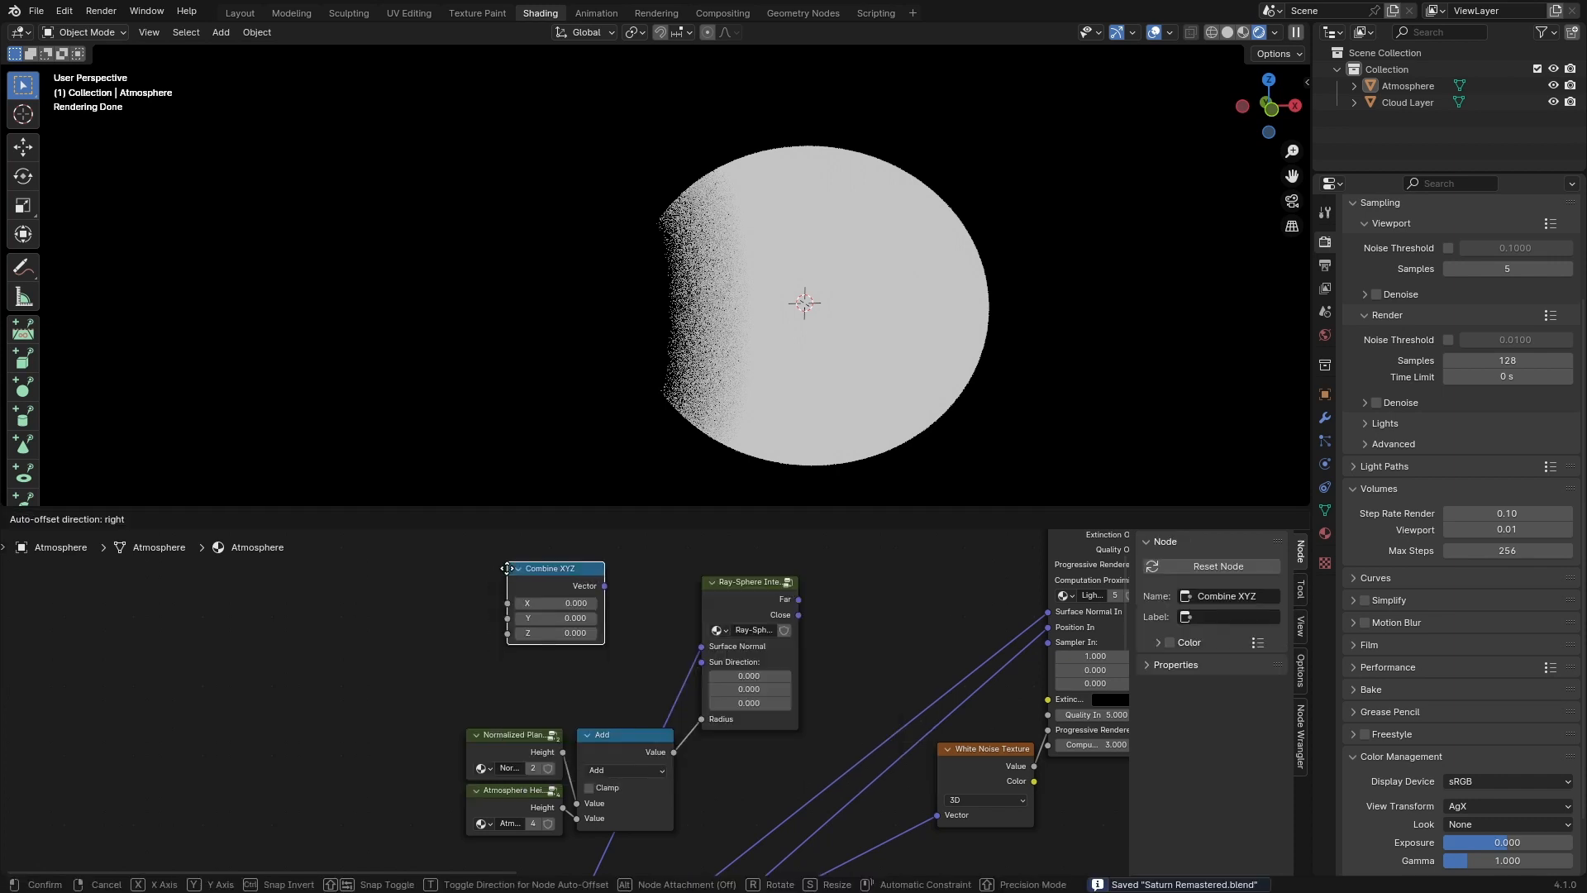
pyautogui.press('Escape')
# Step: Add a Planet Dimensions group node above the radius nodes, make it a single-user copy, and rename it Sun Direction
pyautogui.hotkey('shift', 'a')
pyautogui.write('dimen')
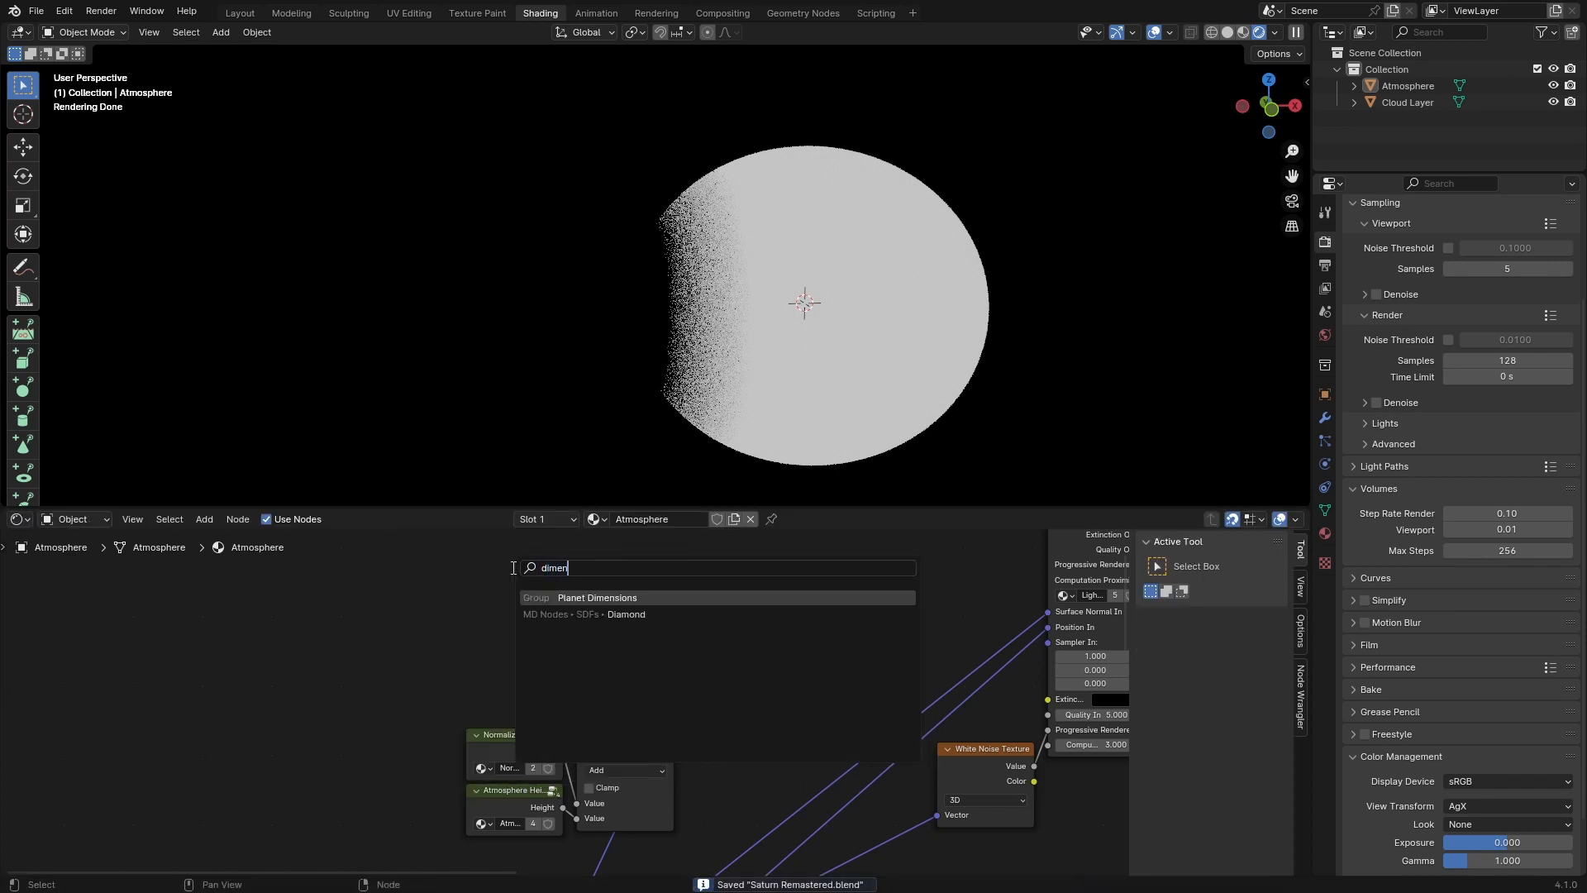
pyautogui.press('Return')
pyautogui.click(549, 606)
pyautogui.doubleClick(550, 602)
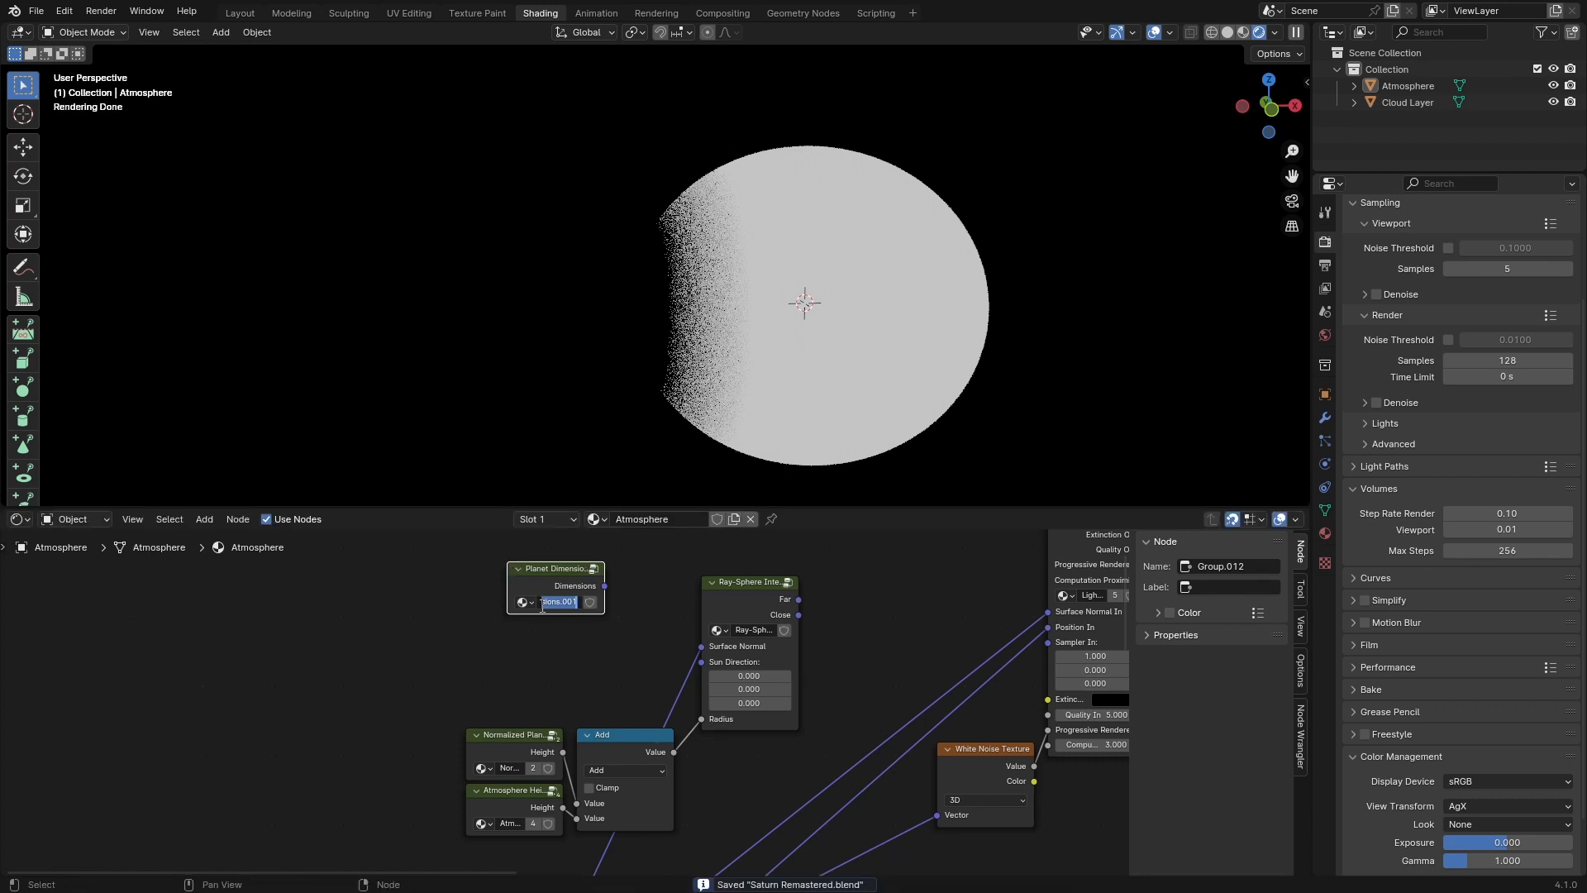
pyautogui.write('Sun Direction')
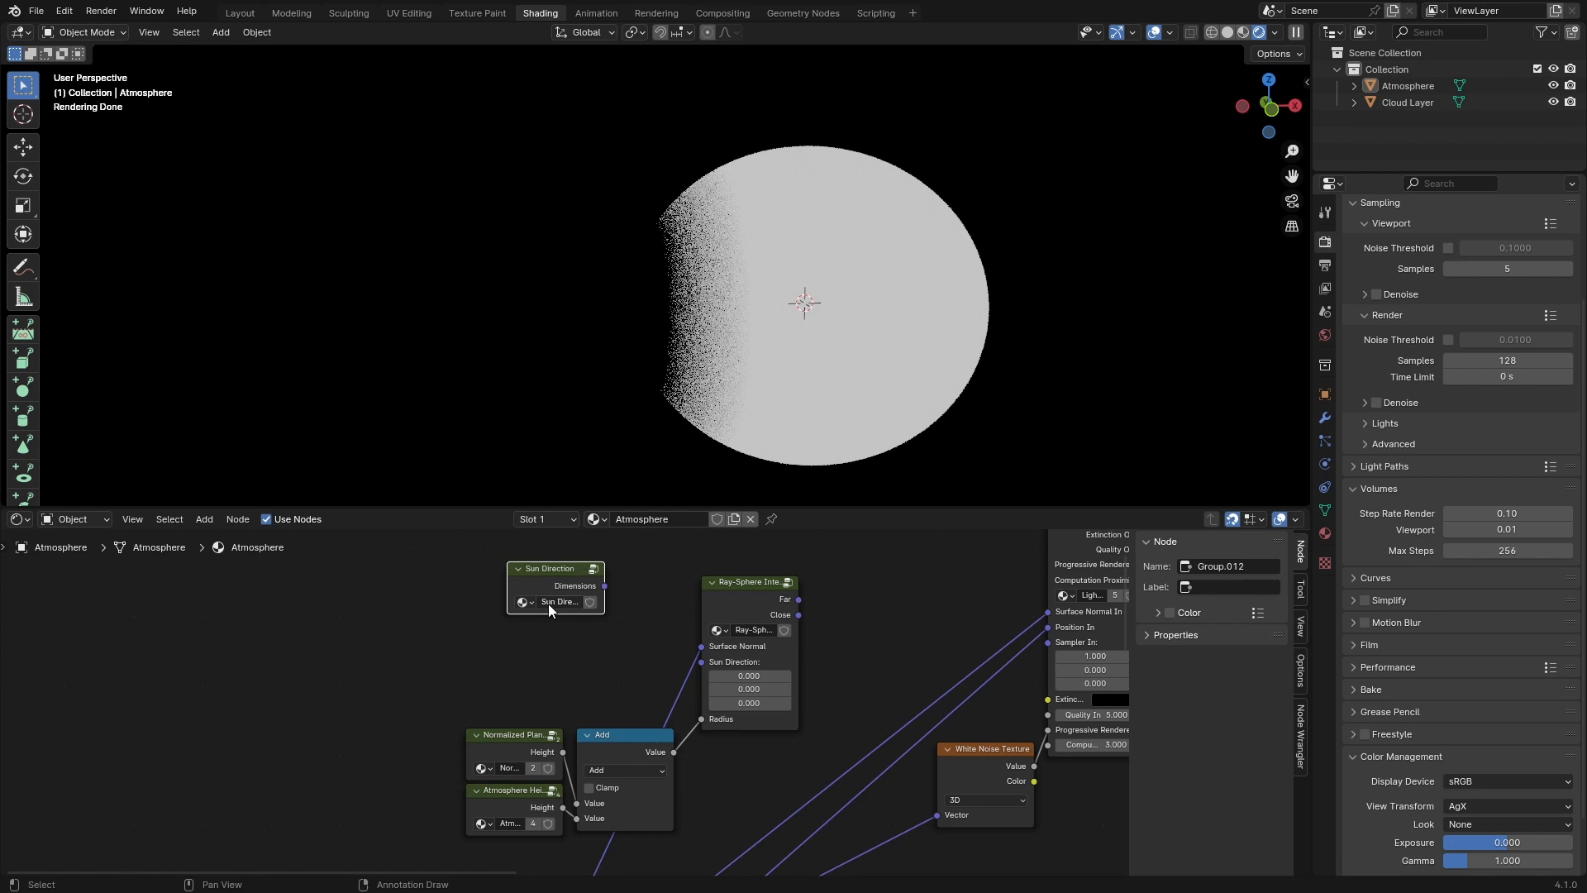
# Step: Inside the Sun Direction group, set Combine XYZ to X 1, Y 0, Z -0.35, save the file, and leave the group
pyautogui.press('Tab')
pyautogui.hotkey('ctrl', 's')
pyautogui.moveTo(625, 759); pyautogui.dragTo(625, 775)
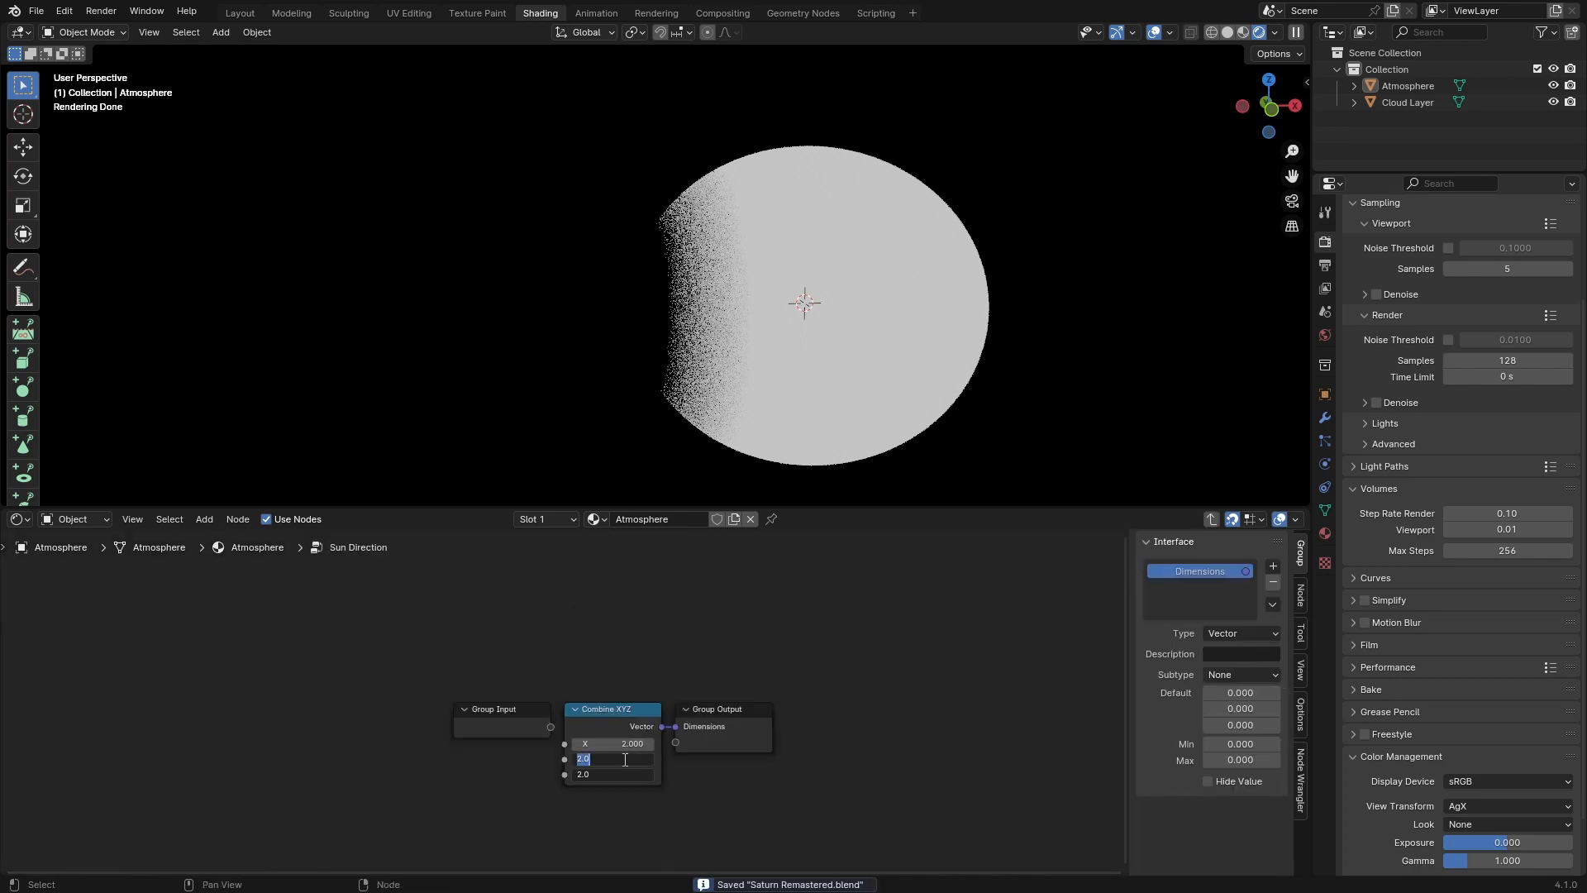
pyautogui.write('0')
pyautogui.press('Return')
pyautogui.click(633, 744)
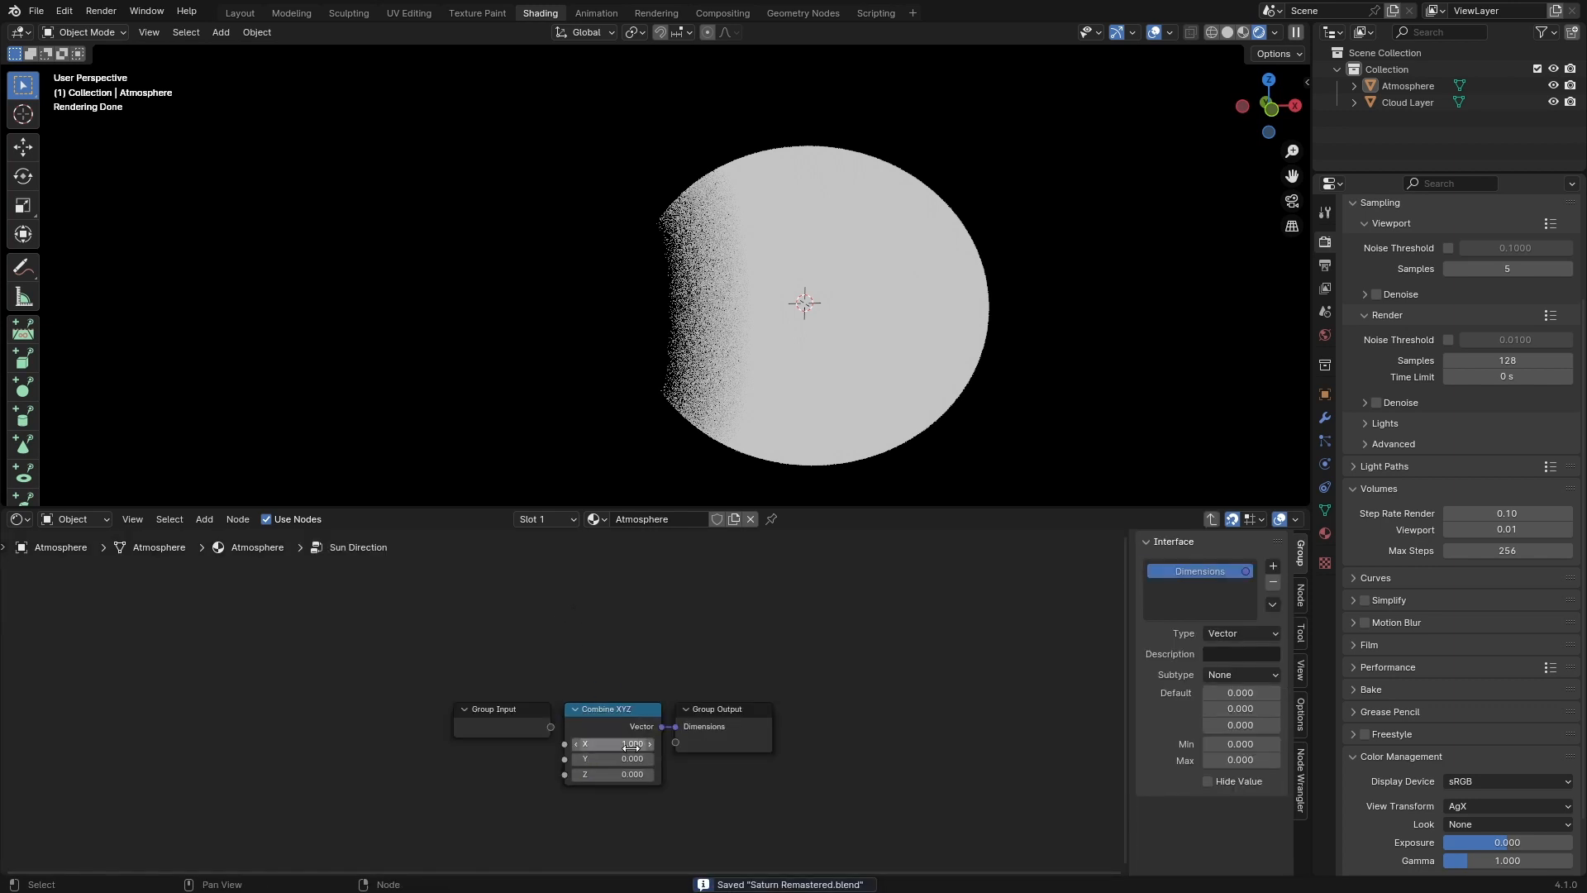
pyautogui.click(630, 775)
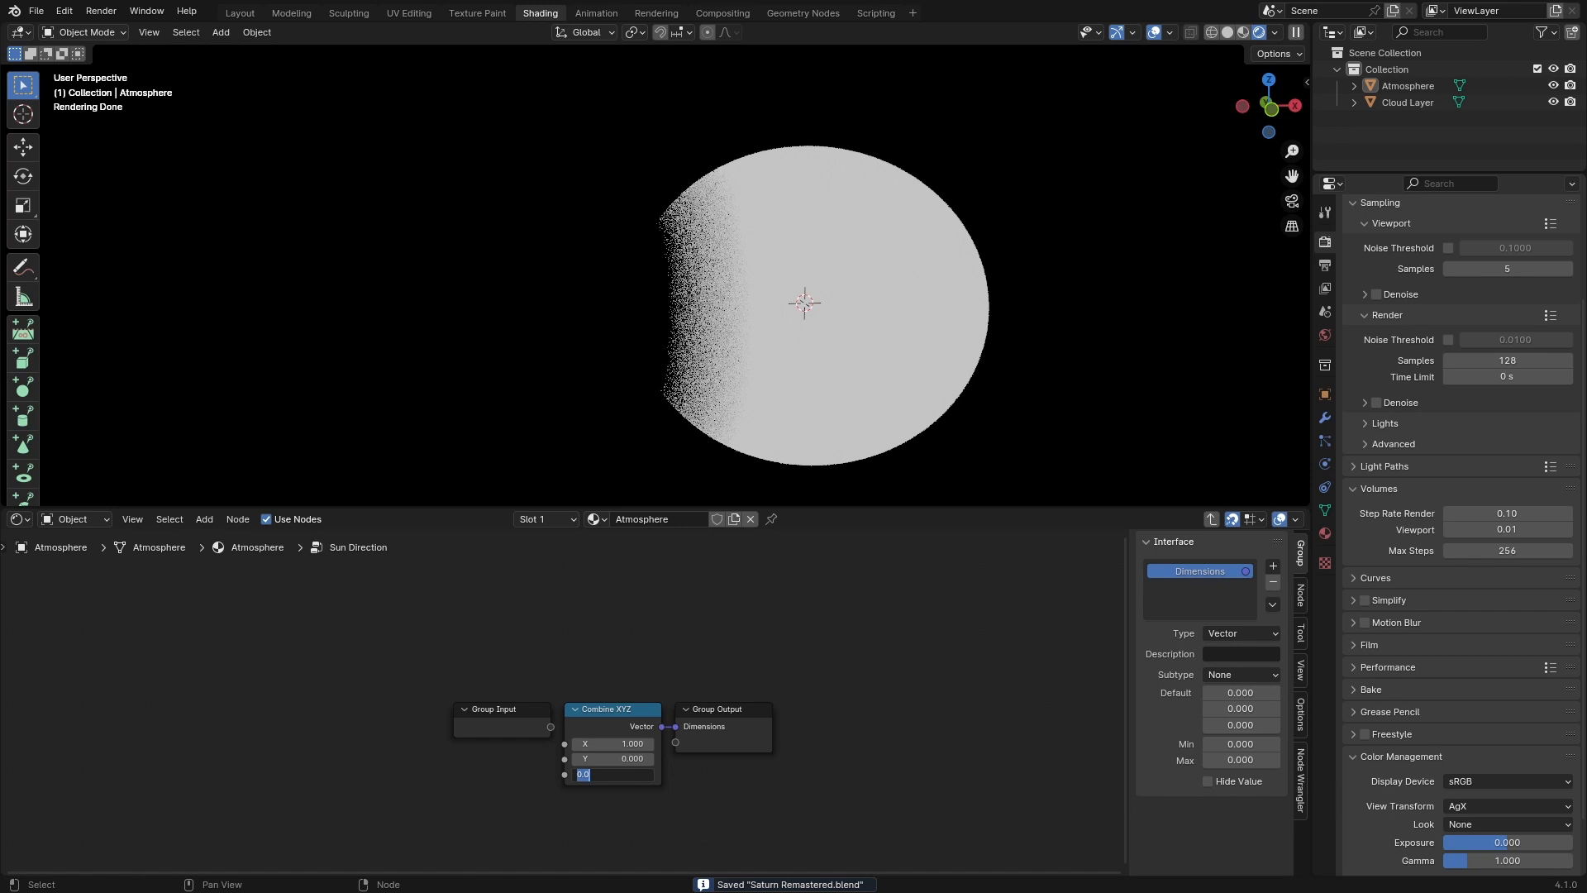
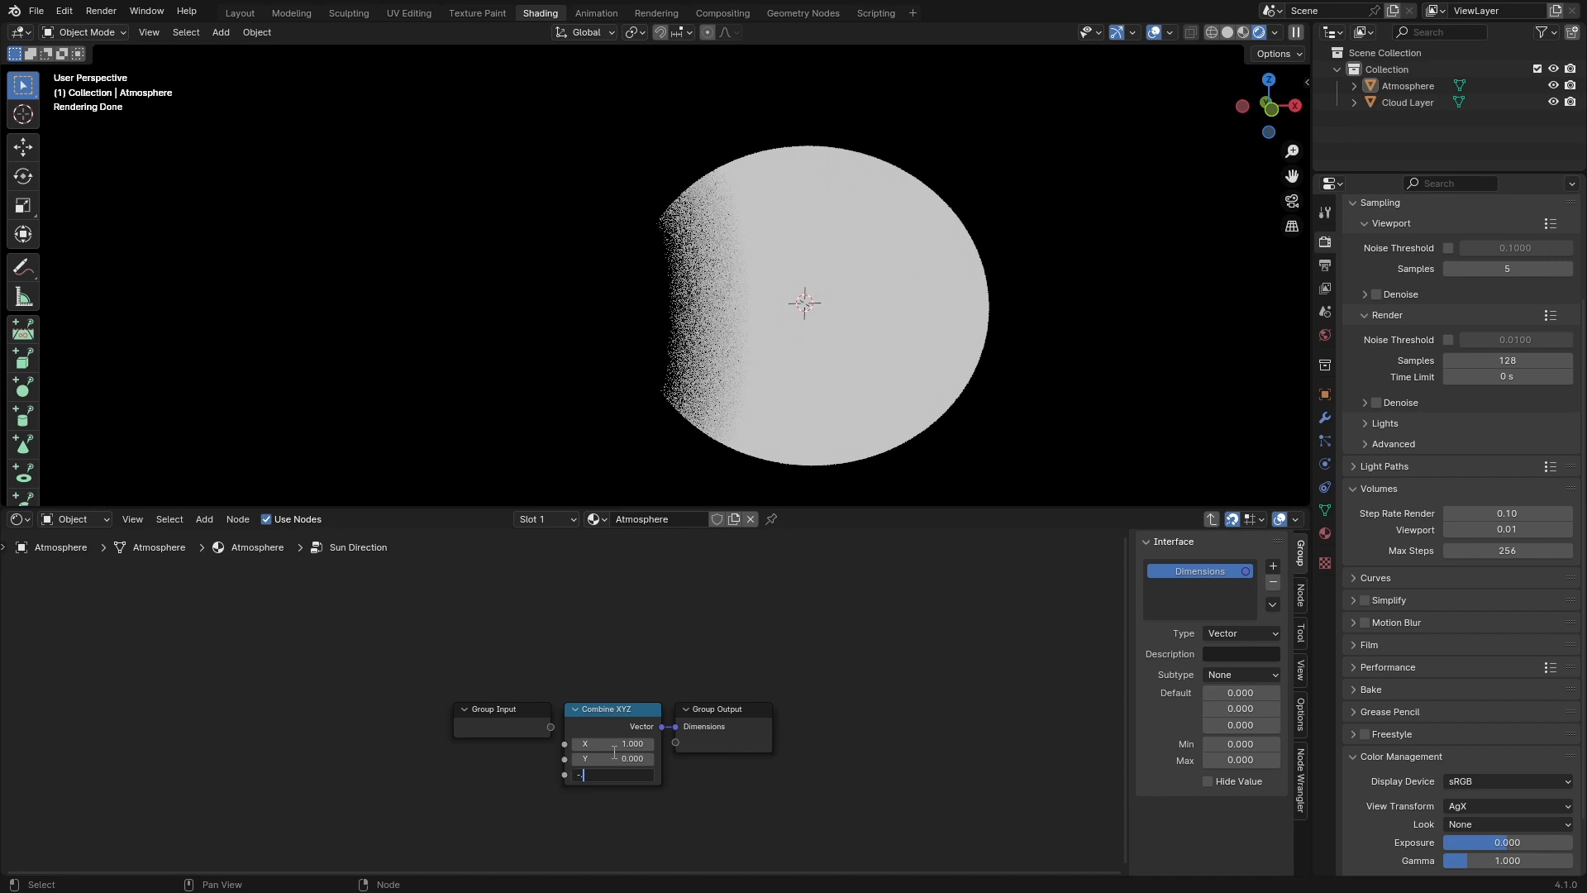
pyautogui.write('.35')
pyautogui.press('Return')
pyautogui.hotkey('ctrl', 's')
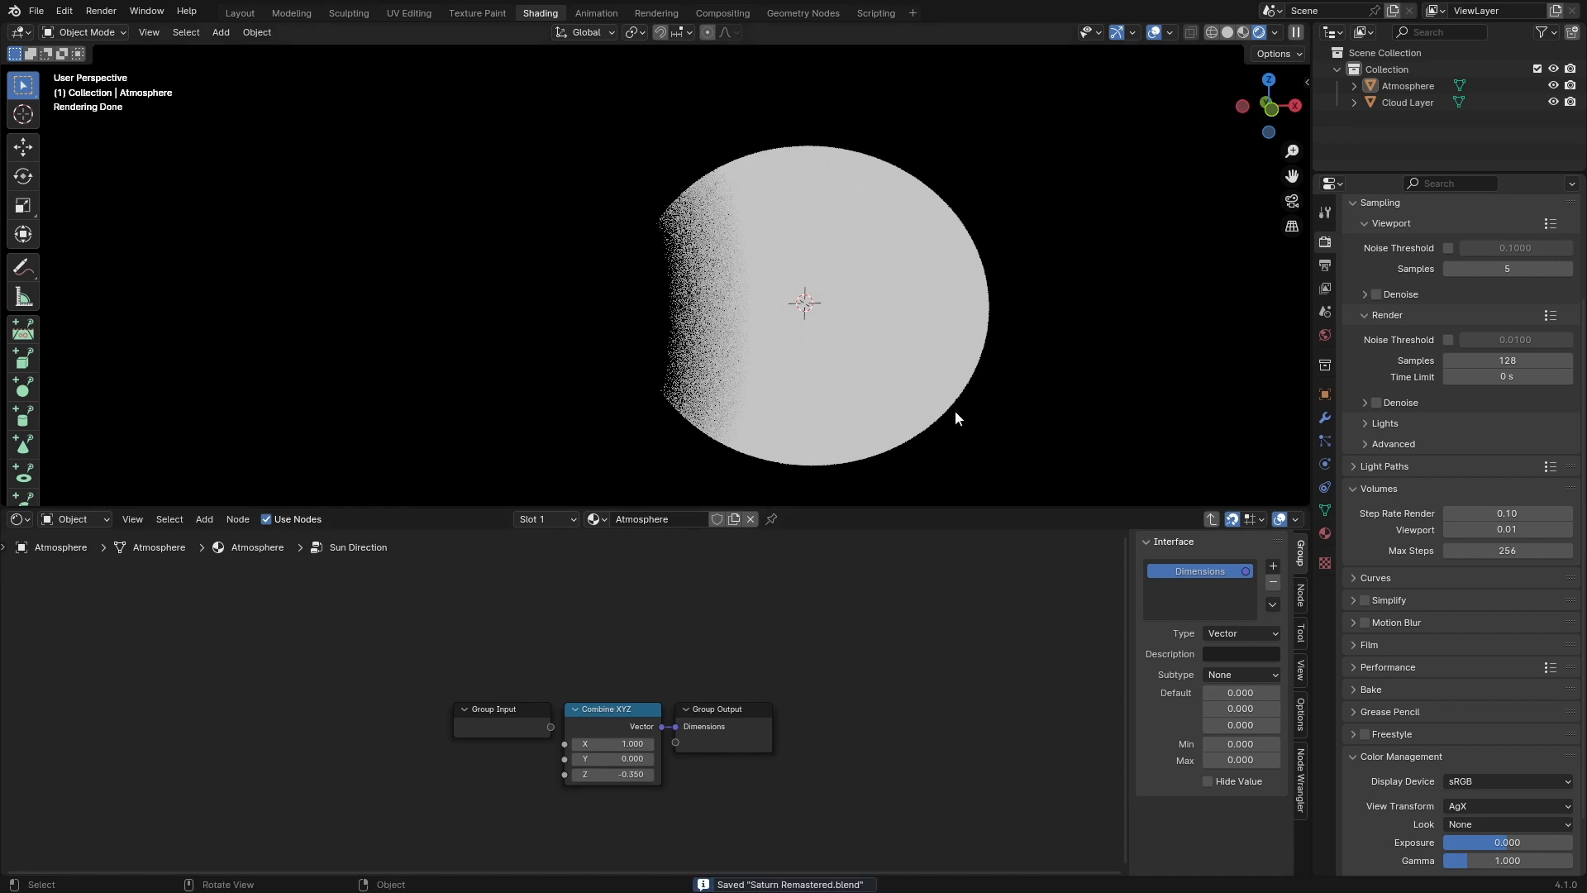
pyautogui.keyDown('shift'); pyautogui.moveTo(949, 382); pyautogui.dragTo(820, 361, button='middle'); pyautogui.keyUp('shift')
pyautogui.moveTo(936, 338); pyautogui.dragTo(919, 351, button='middle')
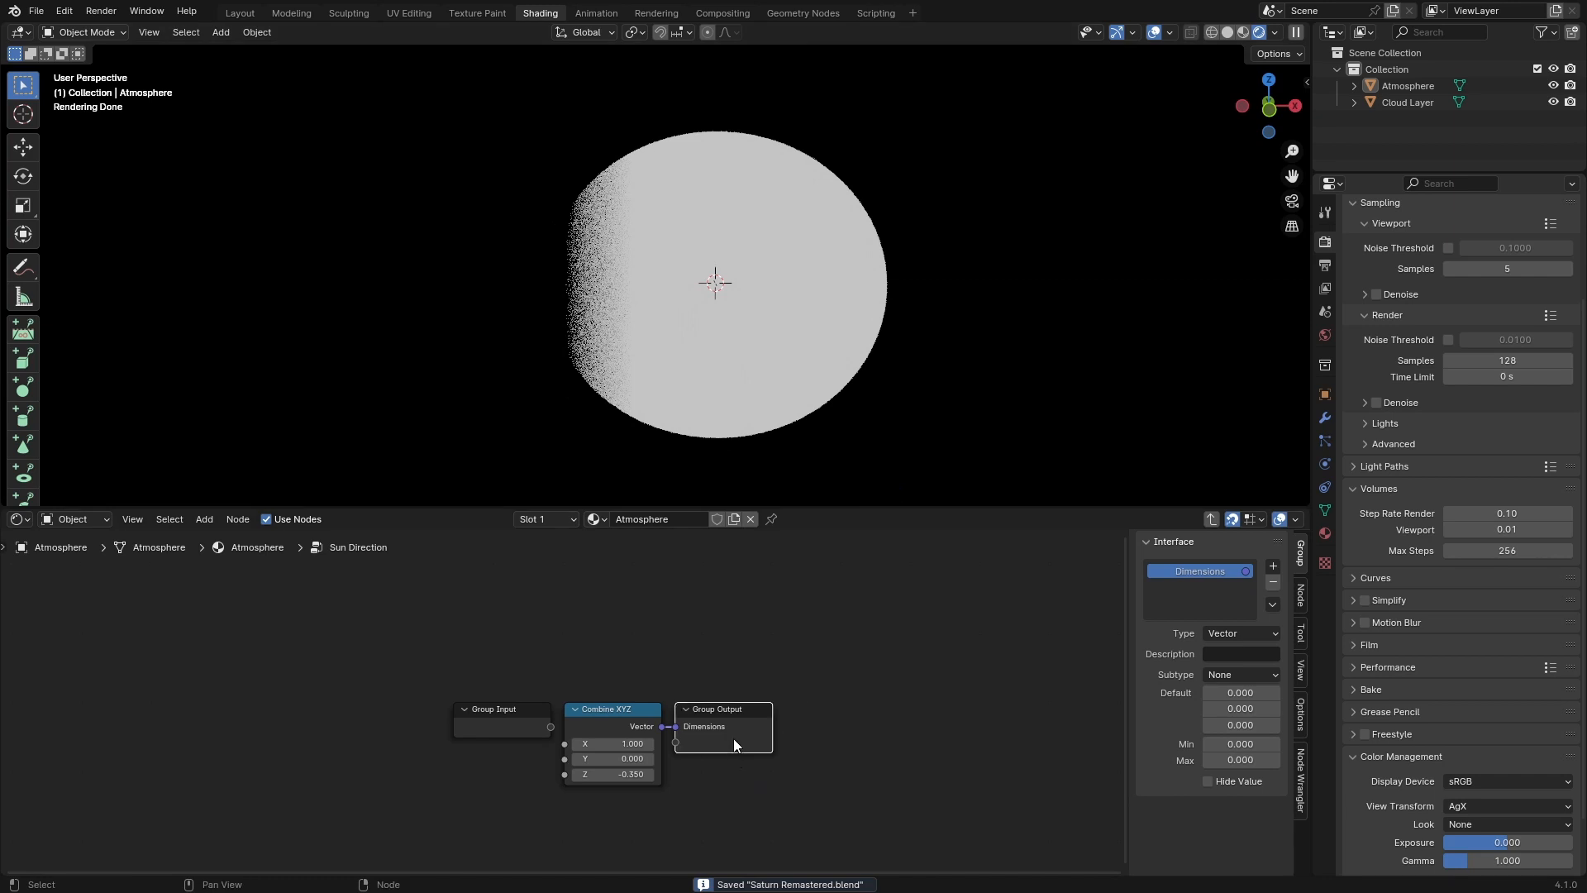
pyautogui.press('Tab')
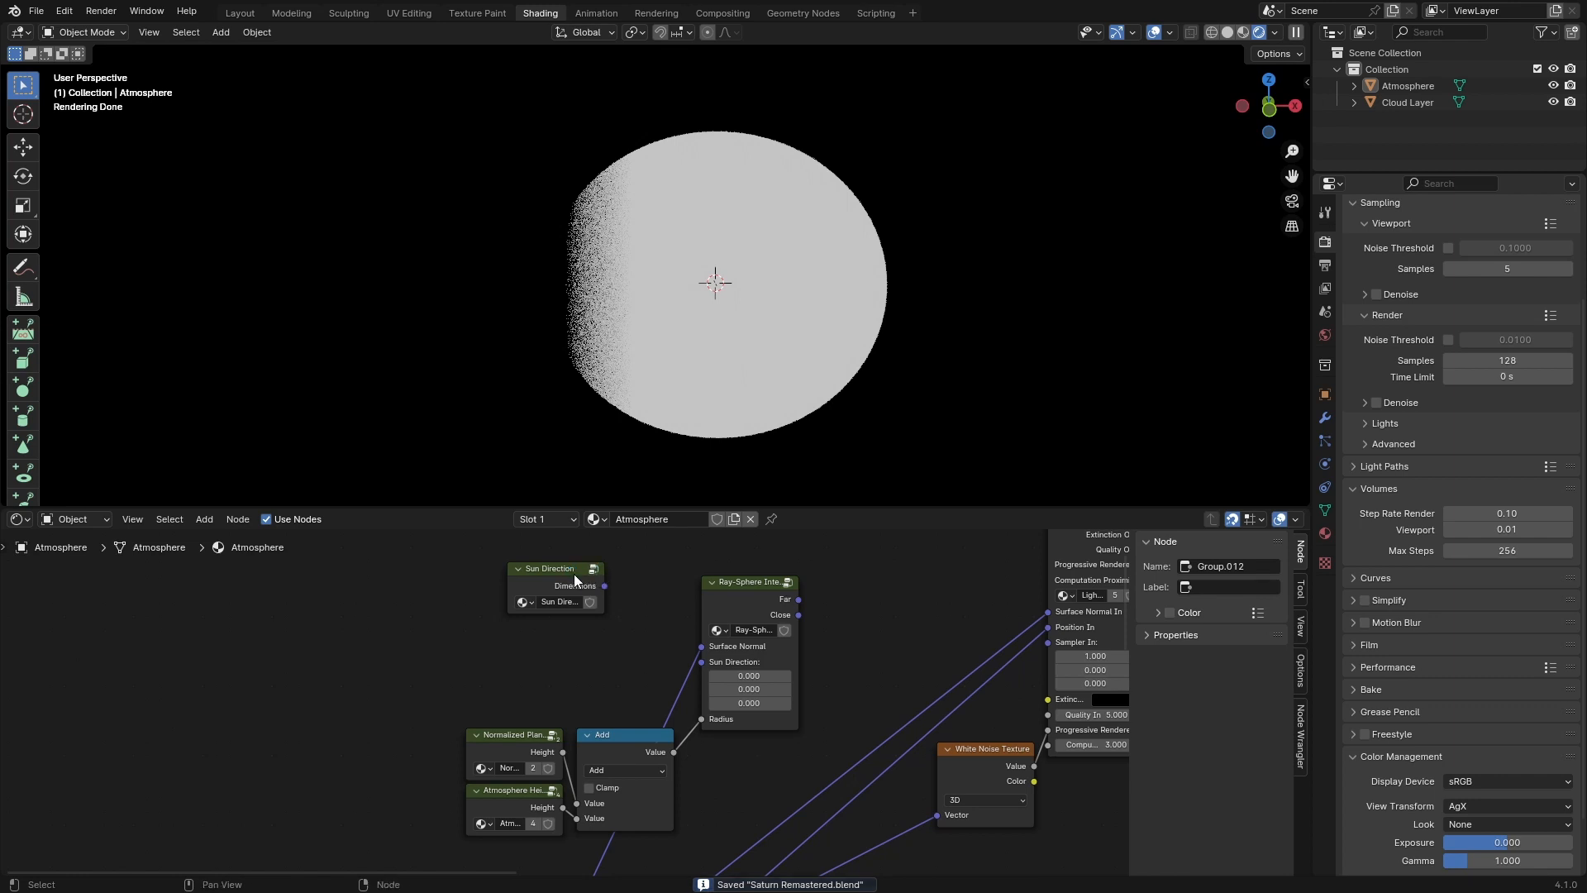
# Step: Link the Sun Direction group to the Ray-Sphere node's Sun Direction input and insert a Normalize vector math node on its Surface Normal link
pyautogui.moveTo(605, 586); pyautogui.dragTo(701, 662)
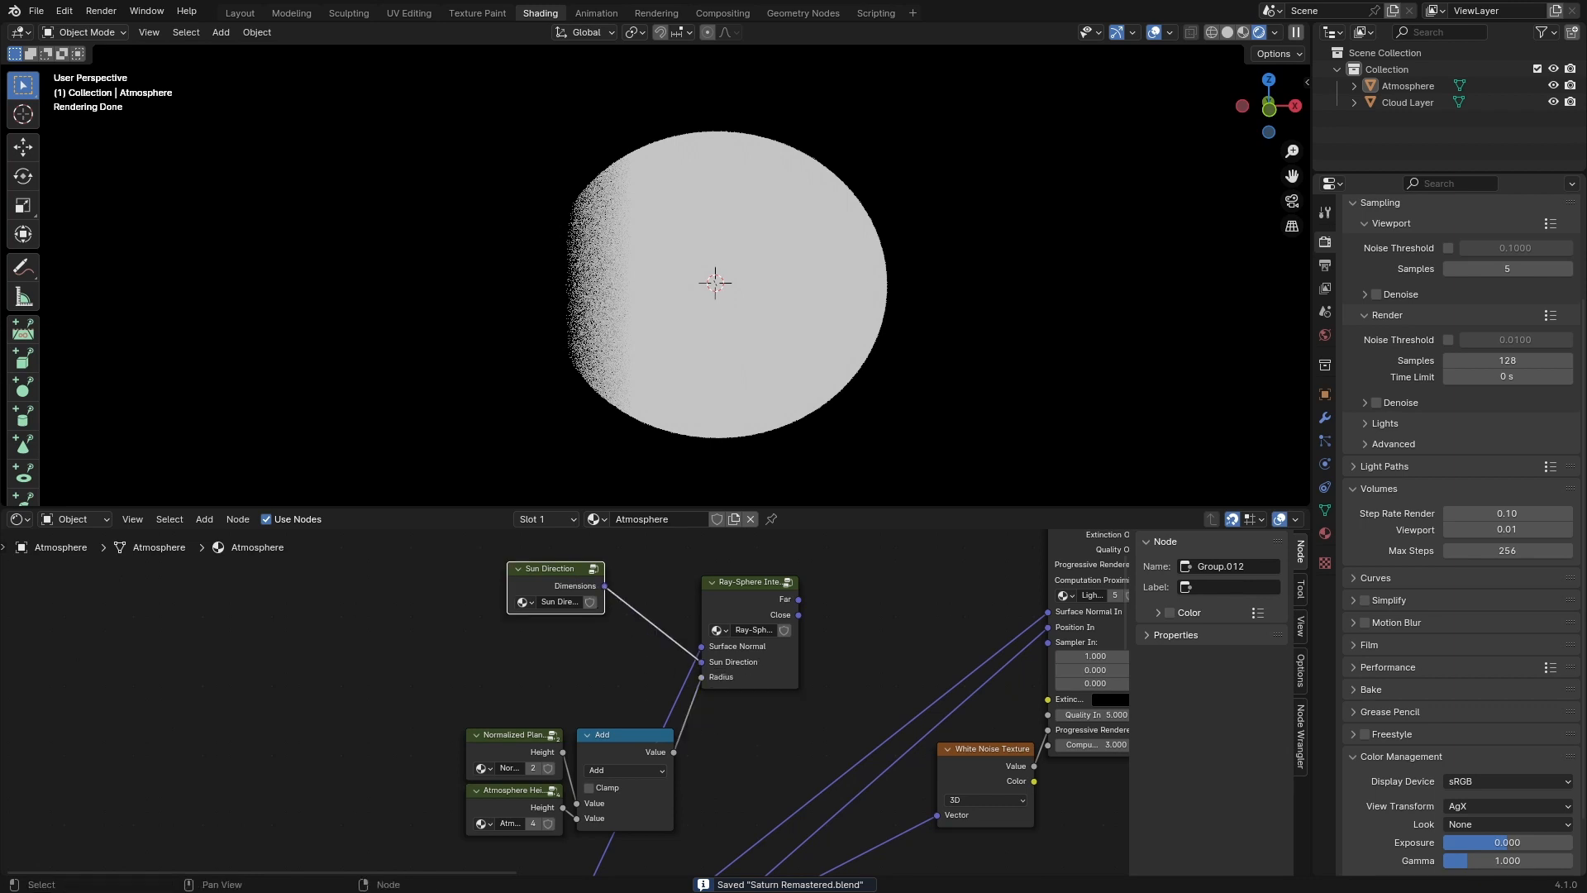
pyautogui.moveTo(691, 682); pyautogui.dragTo(700, 648, button='middle')
pyautogui.scroll(-3, 700, 649)
pyautogui.hotkey('shift', 'a')
pyautogui.write('vec')
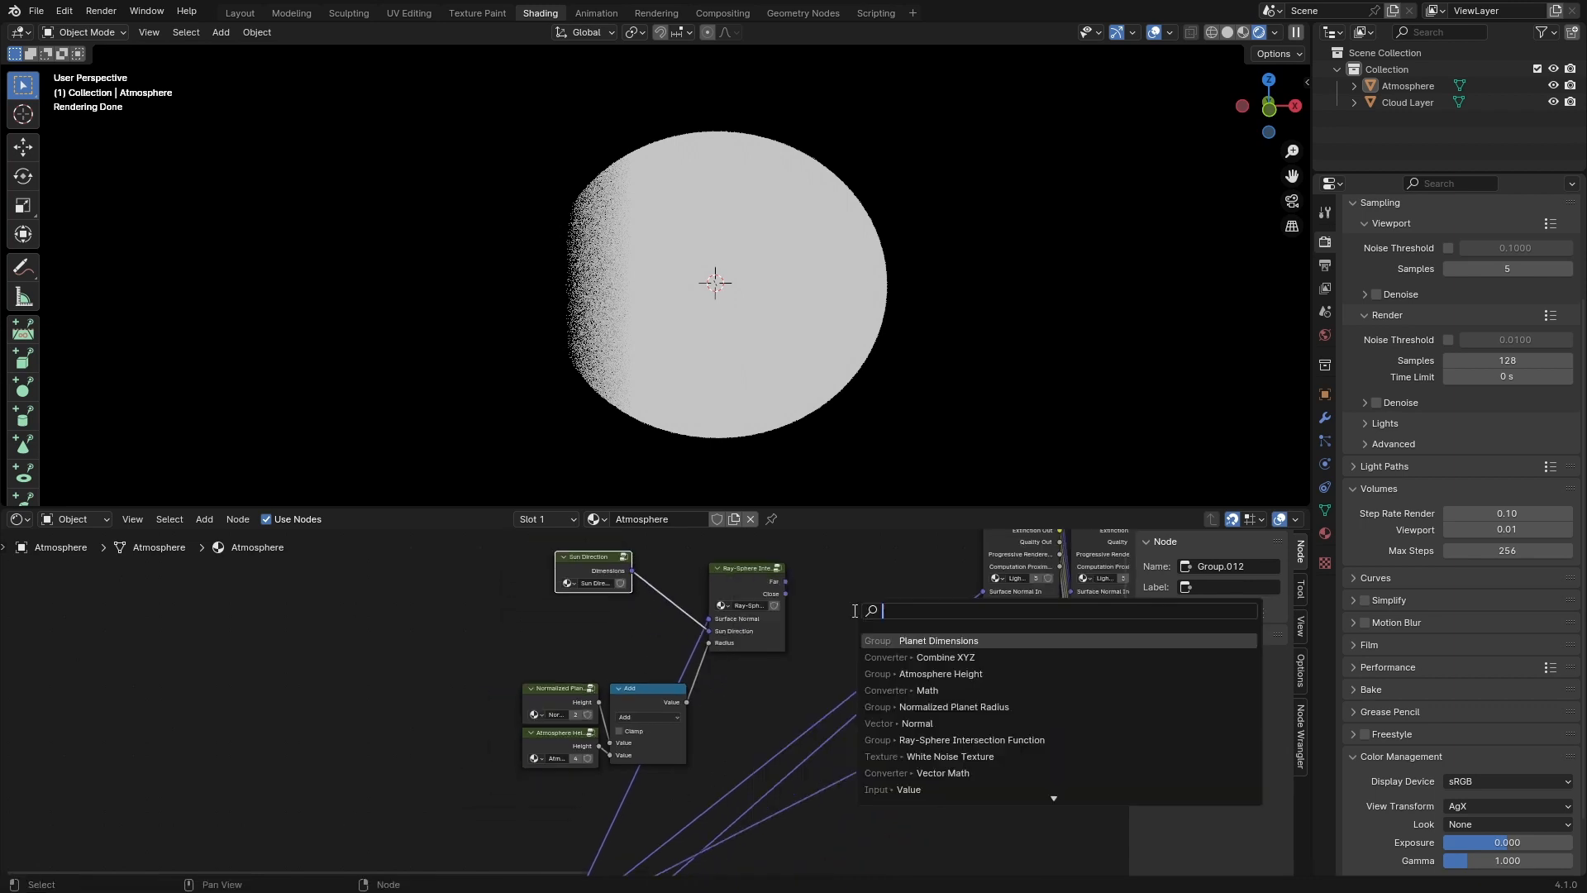
pyautogui.press('Return')
pyautogui.click(850, 595)
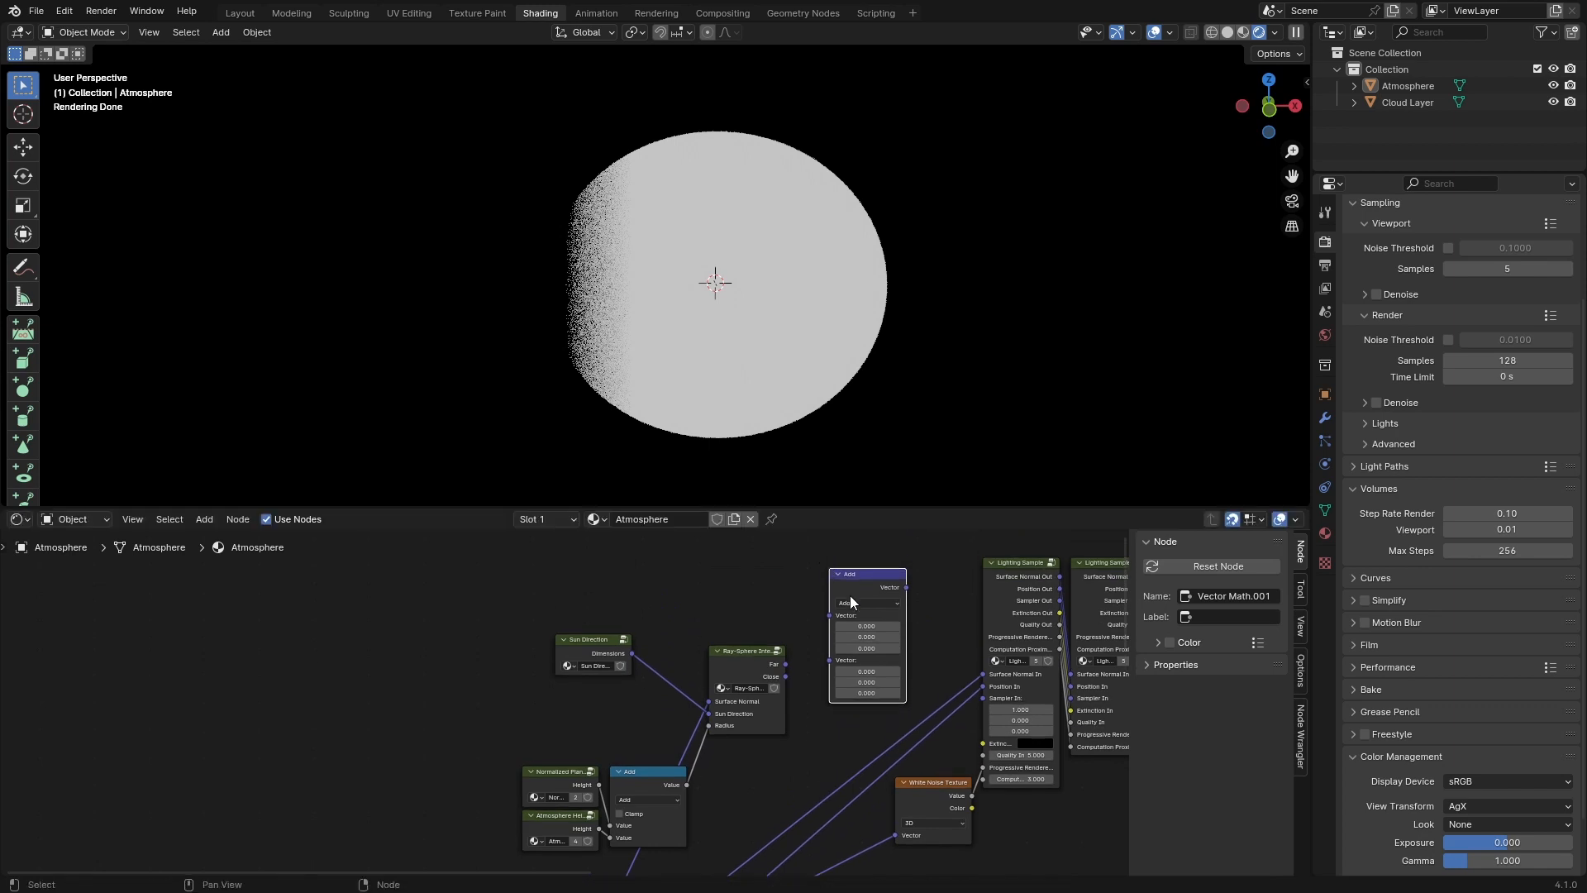
pyautogui.click(856, 602)
pyautogui.click(929, 630)
pyautogui.moveTo(866, 588); pyautogui.dragTo(689, 635)
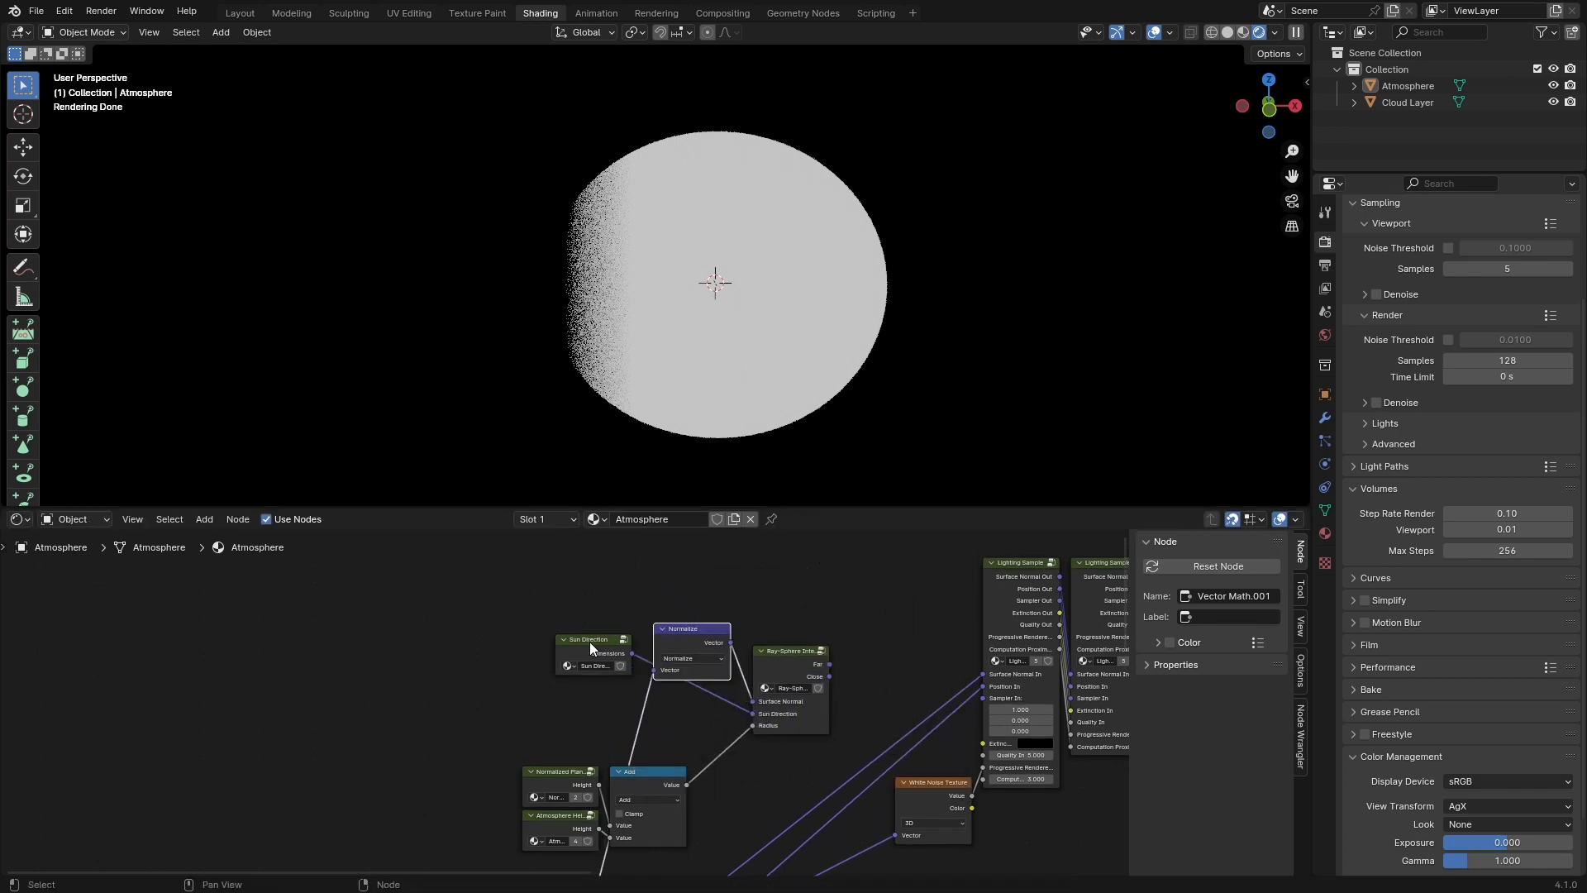
# Step: Place the Sun Direction node directly below the Normalize node and save the file
pyautogui.moveTo(588, 641); pyautogui.dragTo(691, 713)
pyautogui.moveTo(895, 646); pyautogui.dragTo(857, 653, button='middle')
pyautogui.scroll(1, 857, 652)
pyautogui.hotkey('ctrl', 's')
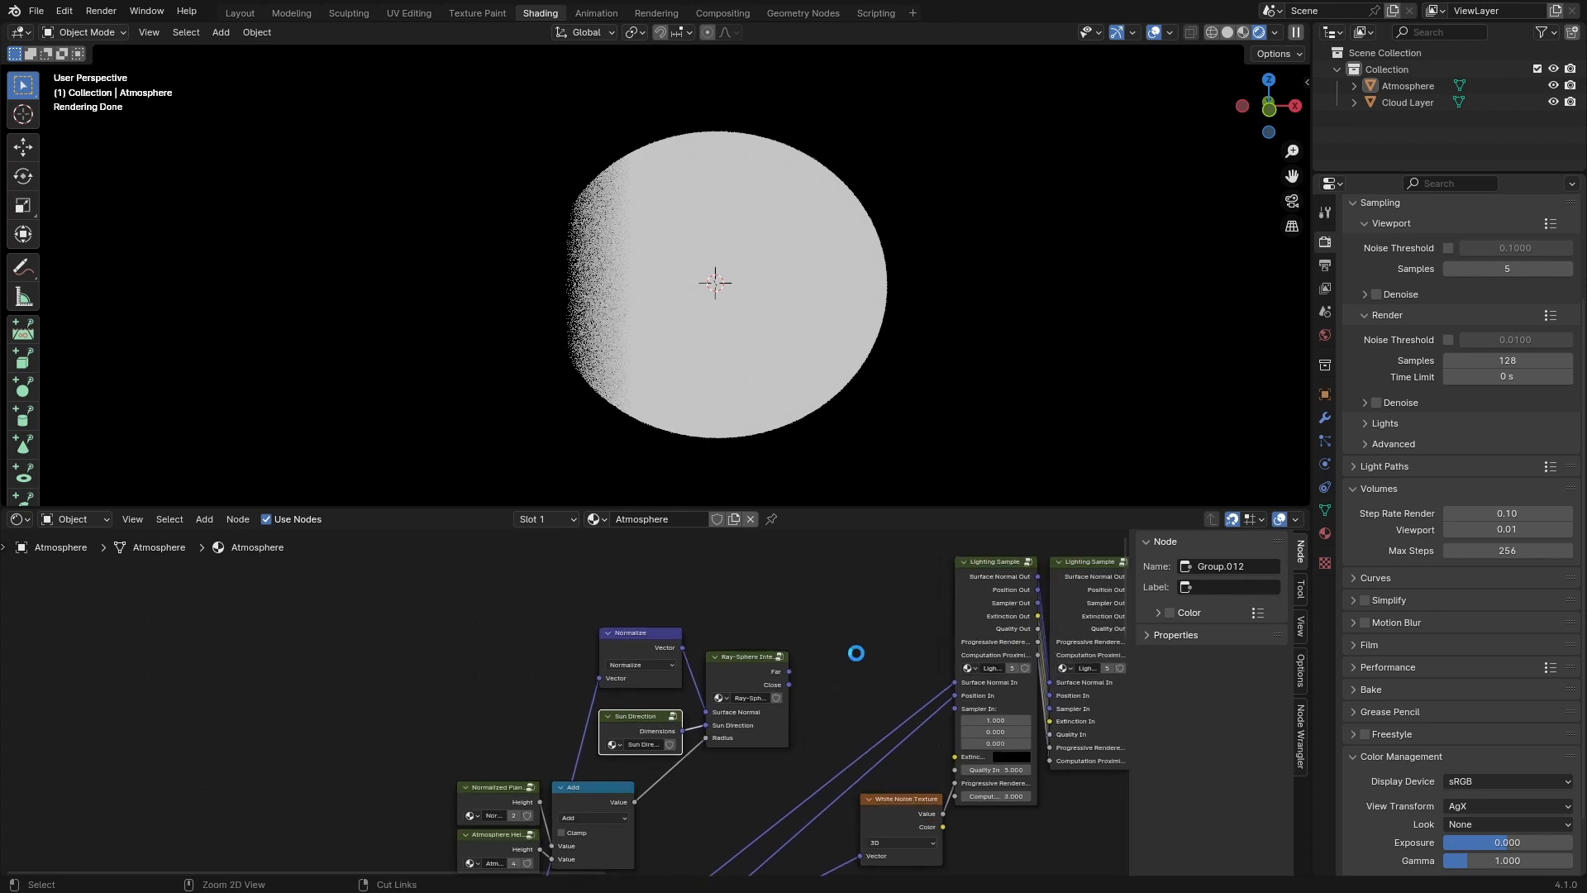
# Step: Add a Subtract vector math node fed by the Ray-Sphere node's Far and Close outputs, and link its result to the first Lighting Sample's Sampler In
pyautogui.hotkey('shift', 'a')
pyautogui.click(860, 645)
pyautogui.write('ve')
pyautogui.press('Return')
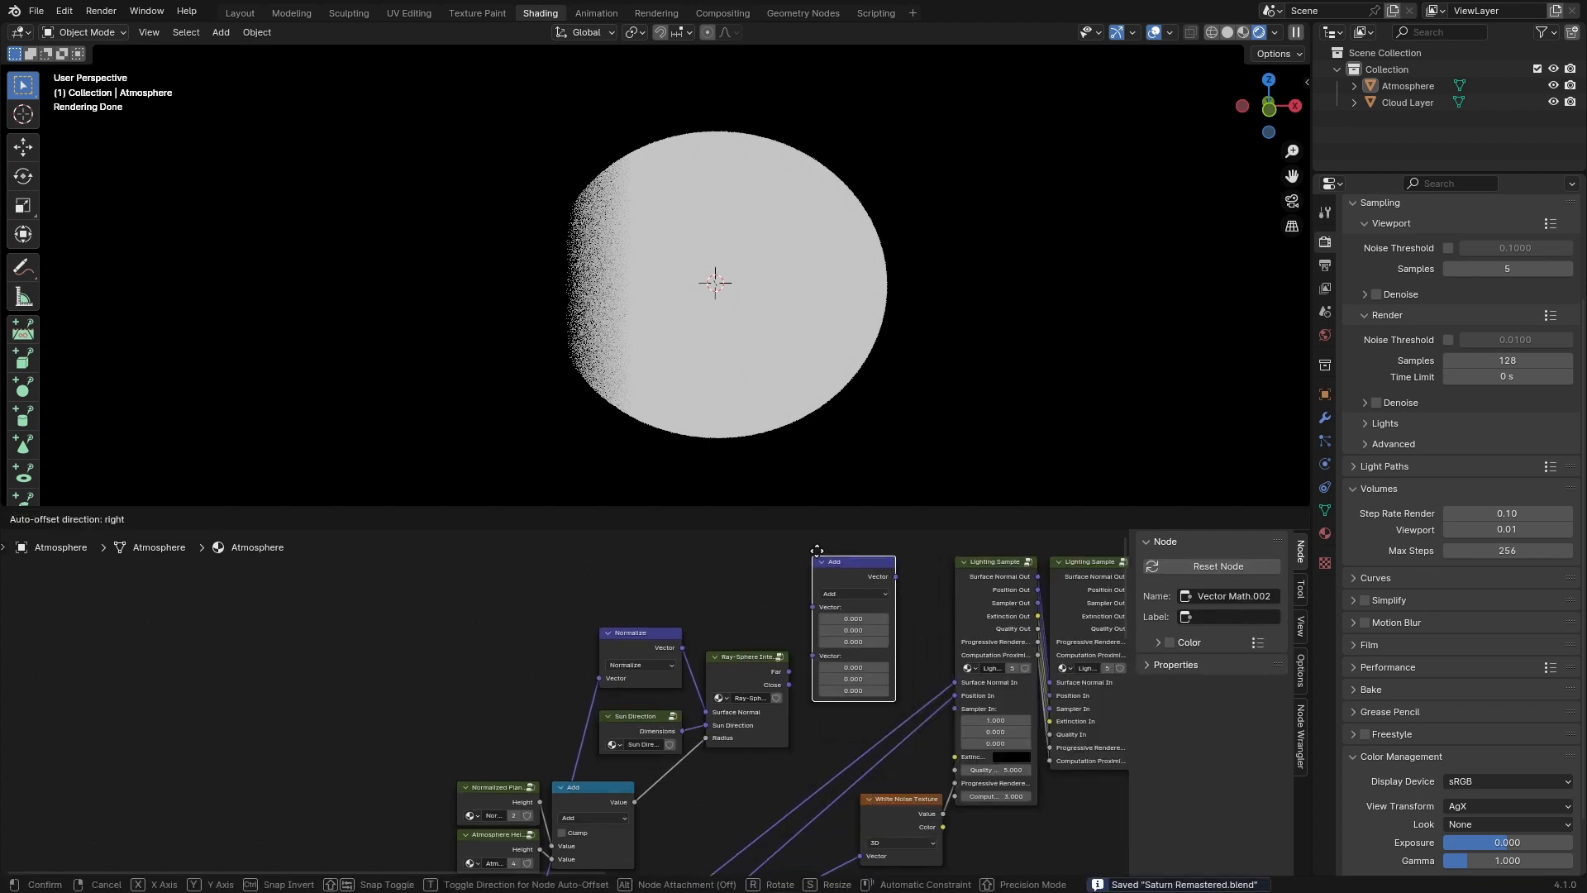
pyautogui.click(806, 551)
pyautogui.moveTo(788, 673); pyautogui.dragTo(829, 631)
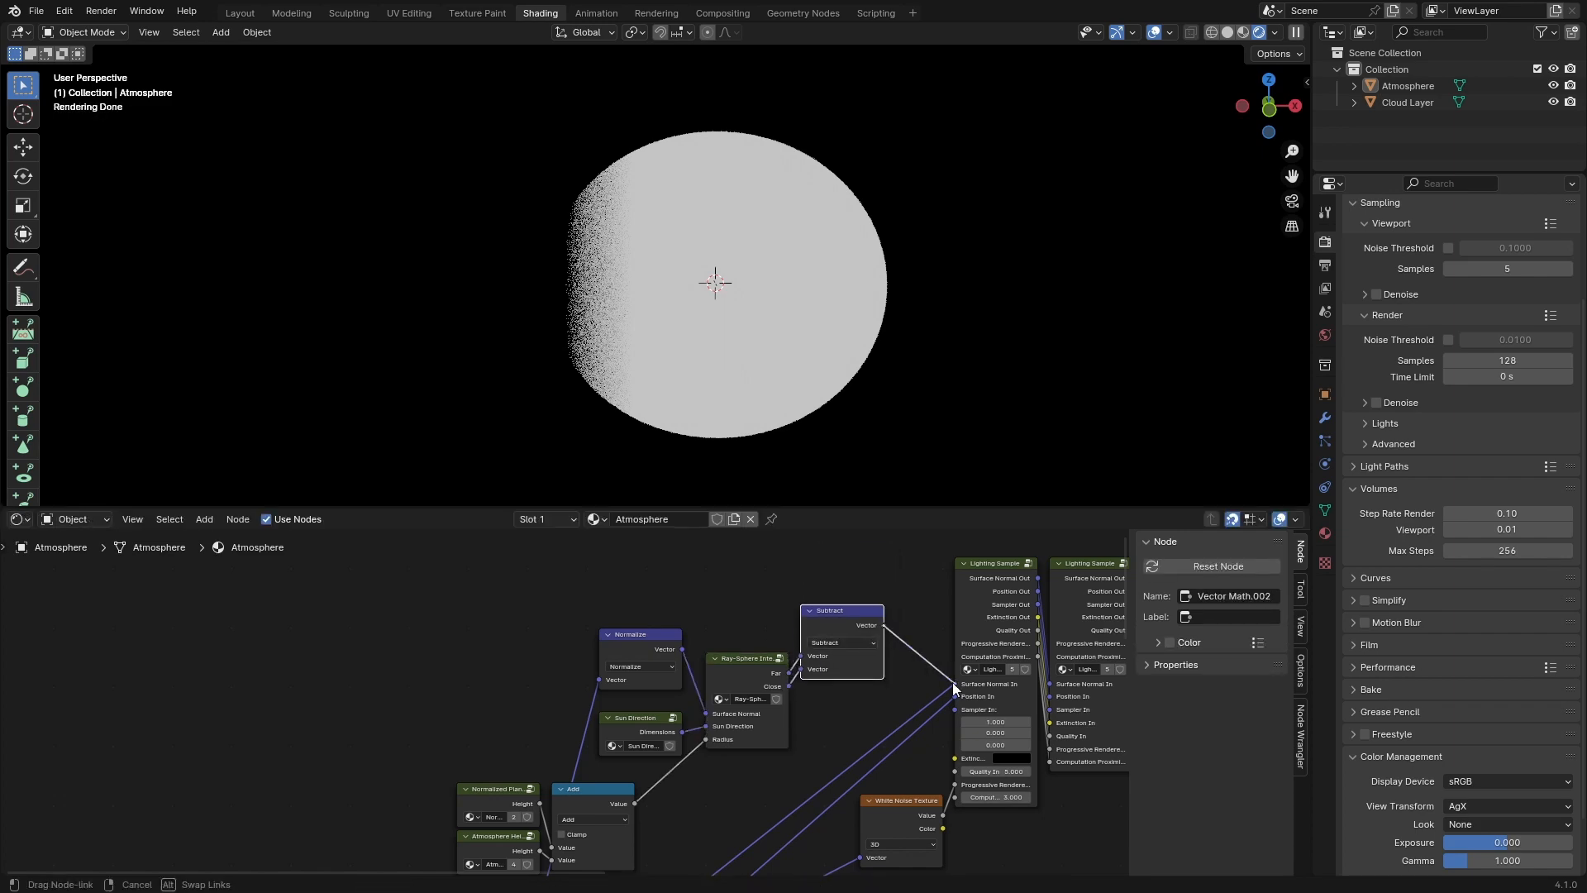
pyautogui.moveTo(955, 709); pyautogui.dragTo(891, 632)
# Step: Inside the Lighting Sample group, insert an Add vector math node on the link between the final Scale node and Extinction Out
pyautogui.moveTo(783, 376); pyautogui.dragTo(842, 381, button='middle')
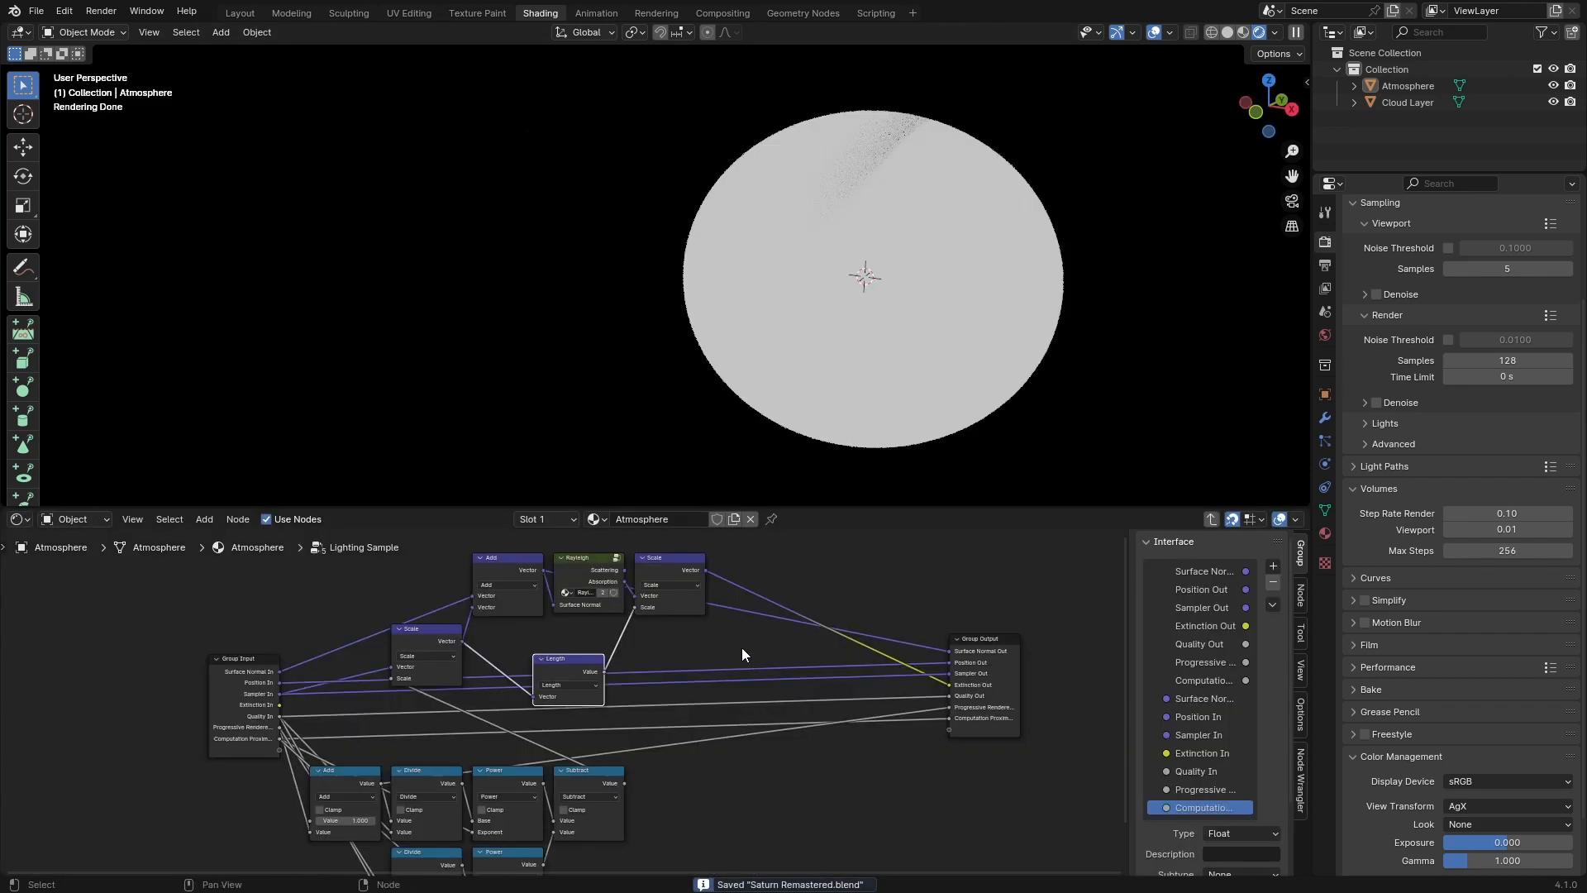
pyautogui.moveTo(741, 647); pyautogui.dragTo(771, 707, button='middle')
pyautogui.scroll(2, 768, 701)
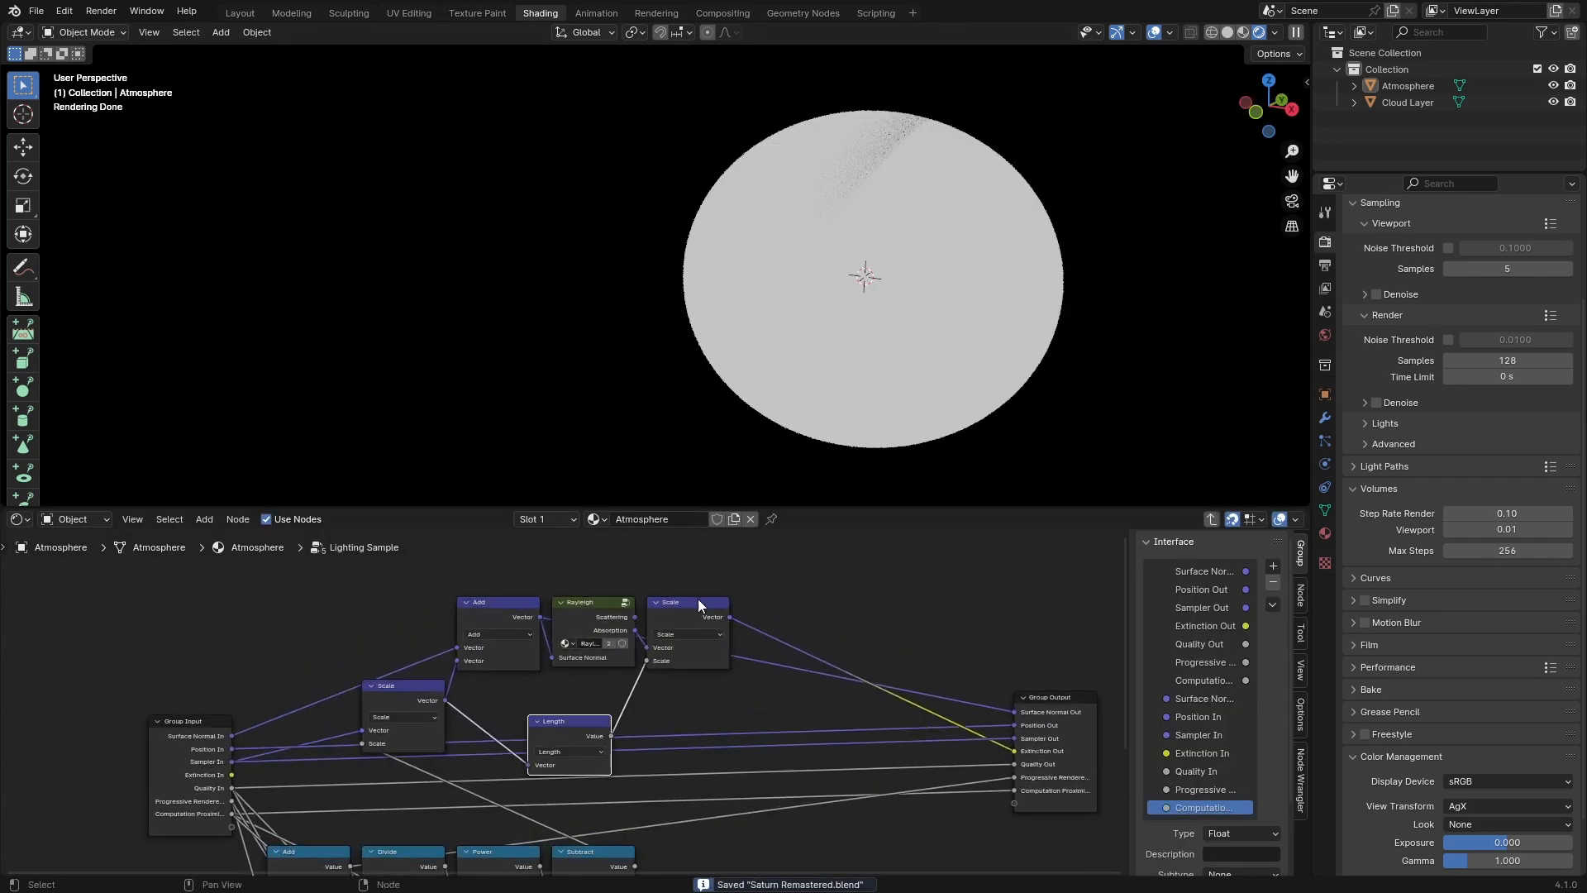
pyautogui.click(687, 617)
pyautogui.hotkey('shift', 'd')
pyautogui.click(907, 550)
pyautogui.click(906, 567)
pyautogui.click(891, 593)
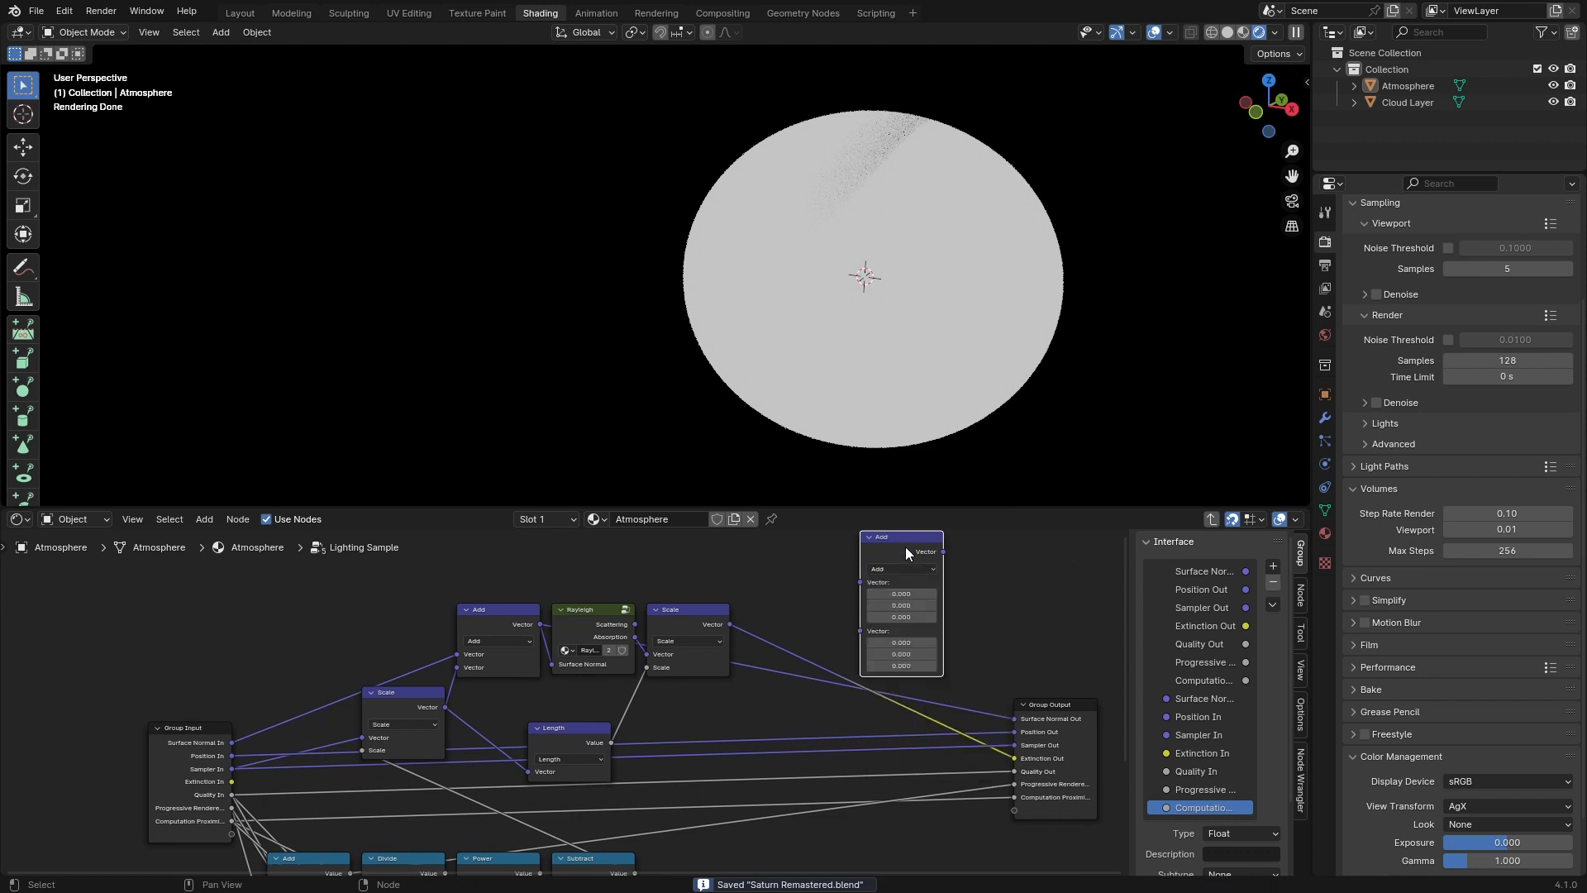
pyautogui.moveTo(889, 537); pyautogui.dragTo(841, 583)
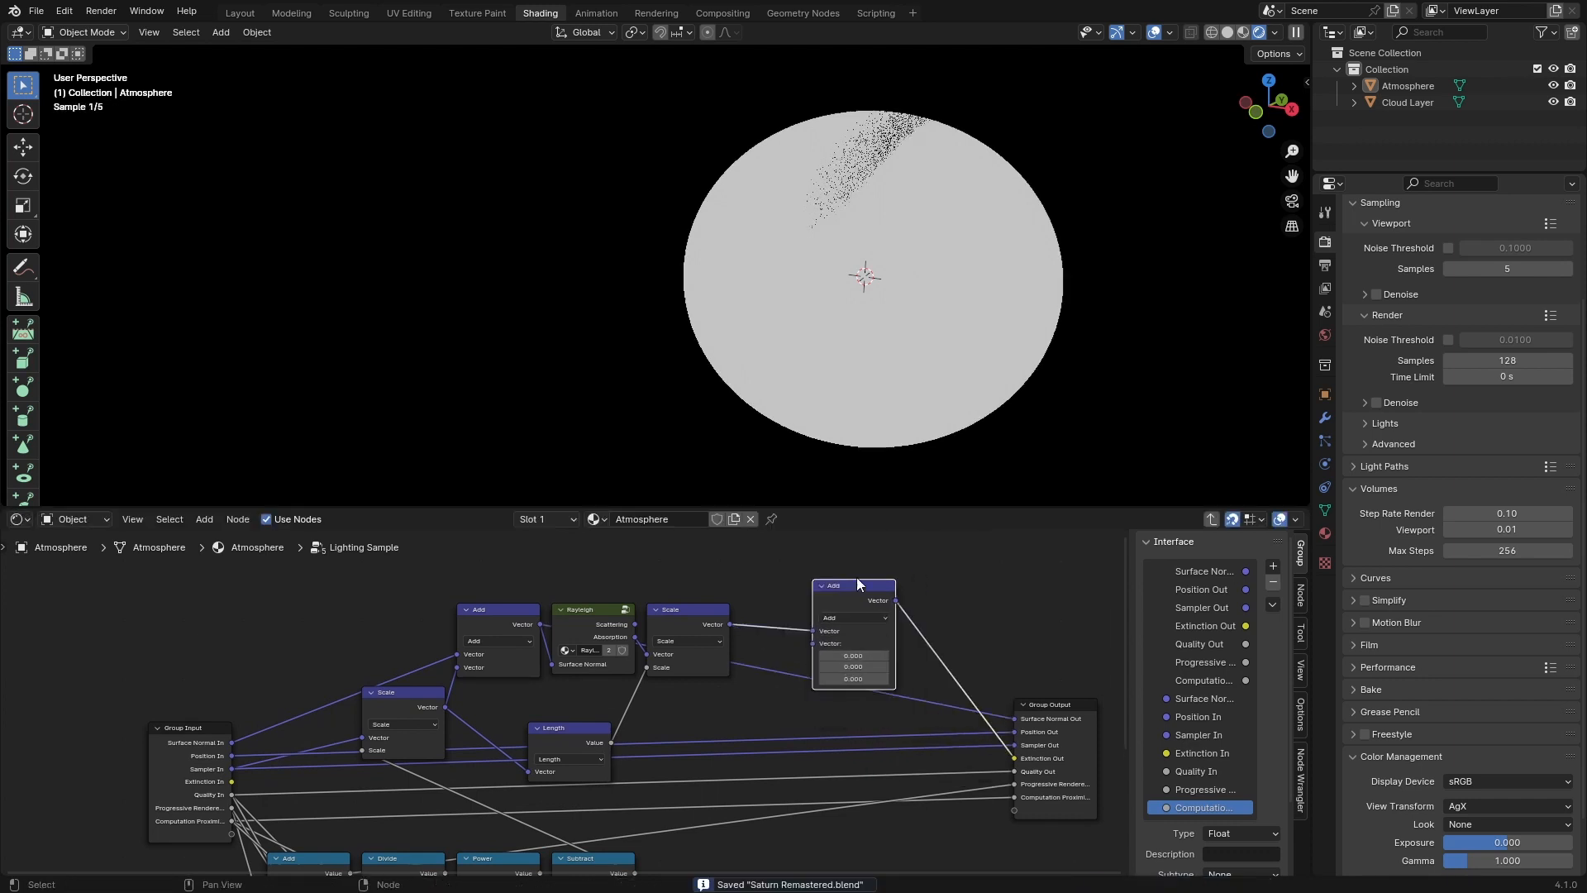
# Step: Connect the Group Input's Extinction In to the second vector input of the Add node before Group Output, and save the file
pyautogui.moveTo(231, 782); pyautogui.dragTo(815, 643)
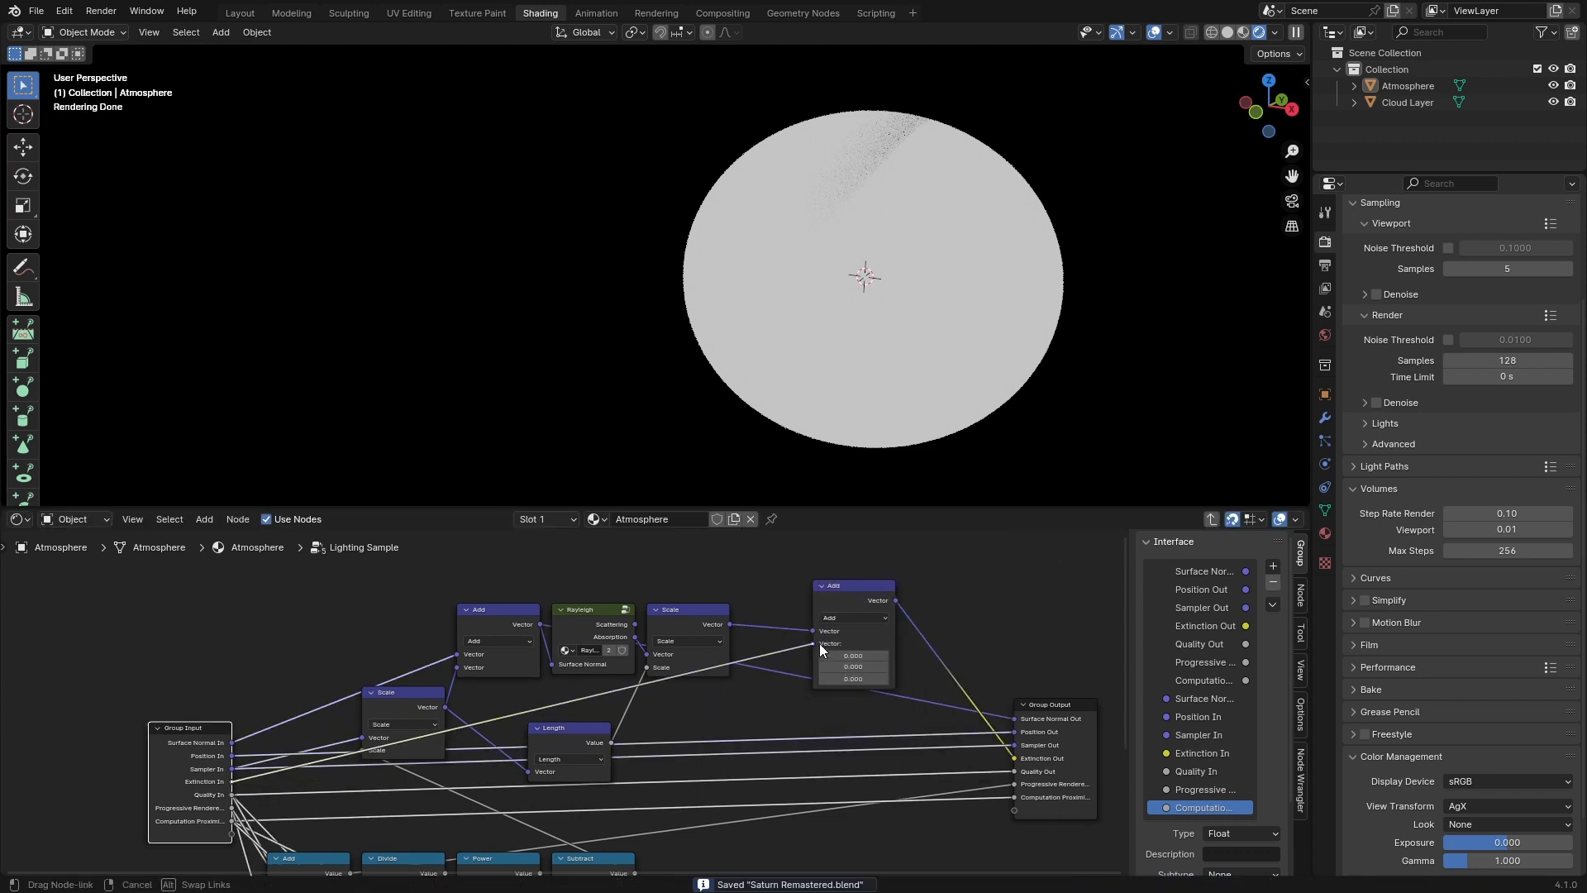
pyautogui.moveTo(863, 399); pyautogui.dragTo(879, 369, button='middle')
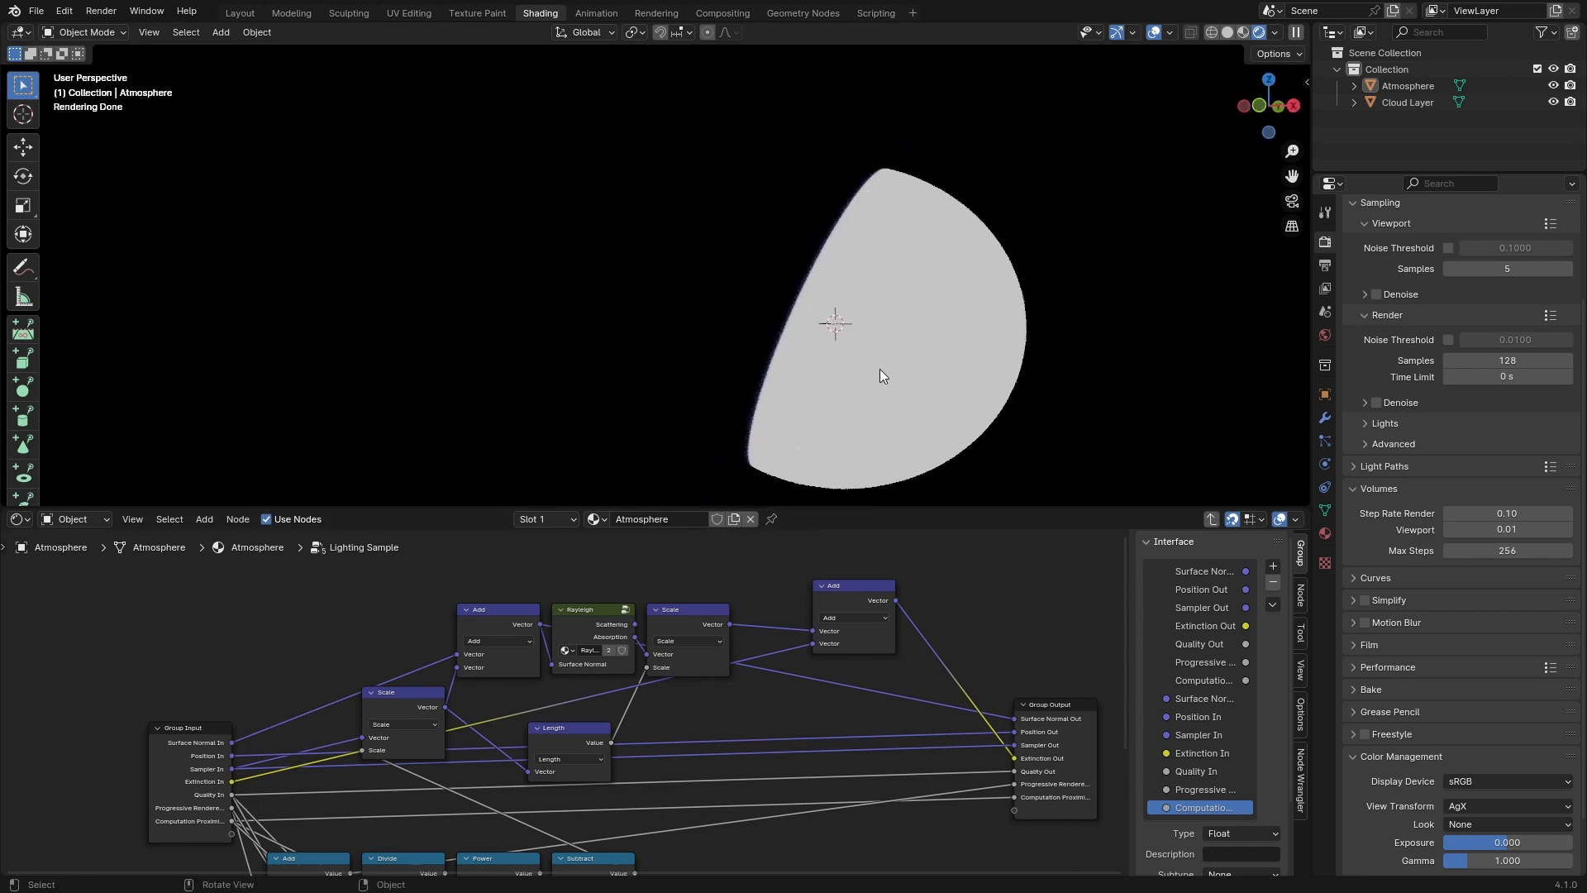
pyautogui.hotkey('ctrl', 's')
# Step: Arrange the Add, Group Output, Length and Scale nodes more compactly in the Lighting Sample group, and return to the Atmosphere material
pyautogui.moveTo(875, 605); pyautogui.dragTo(785, 624)
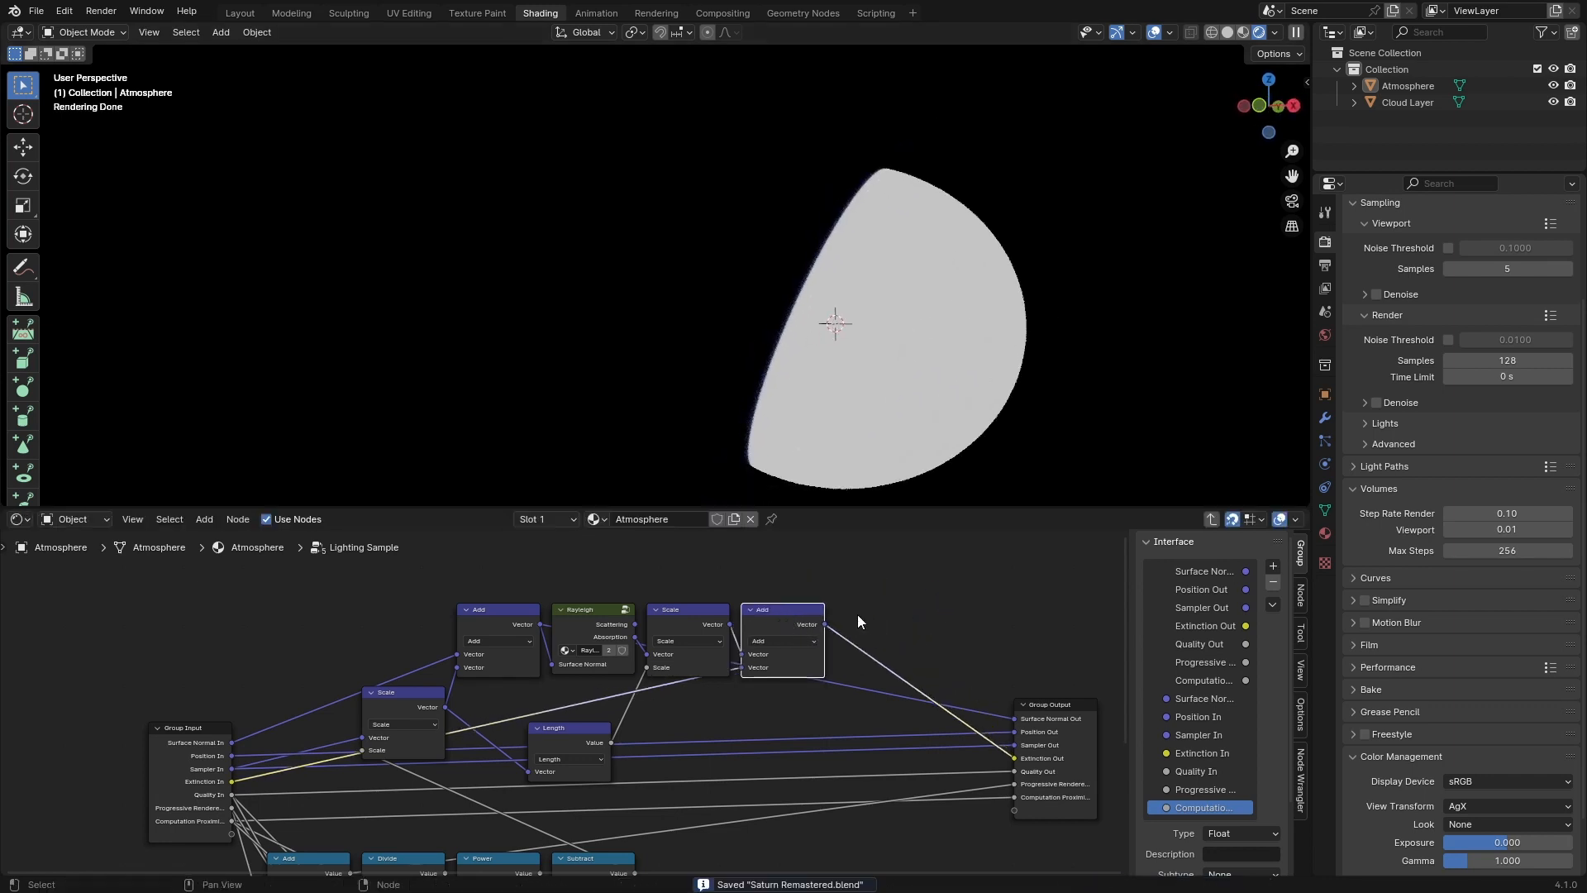
pyautogui.moveTo(1053, 728); pyautogui.dragTo(873, 643)
pyautogui.click(818, 740)
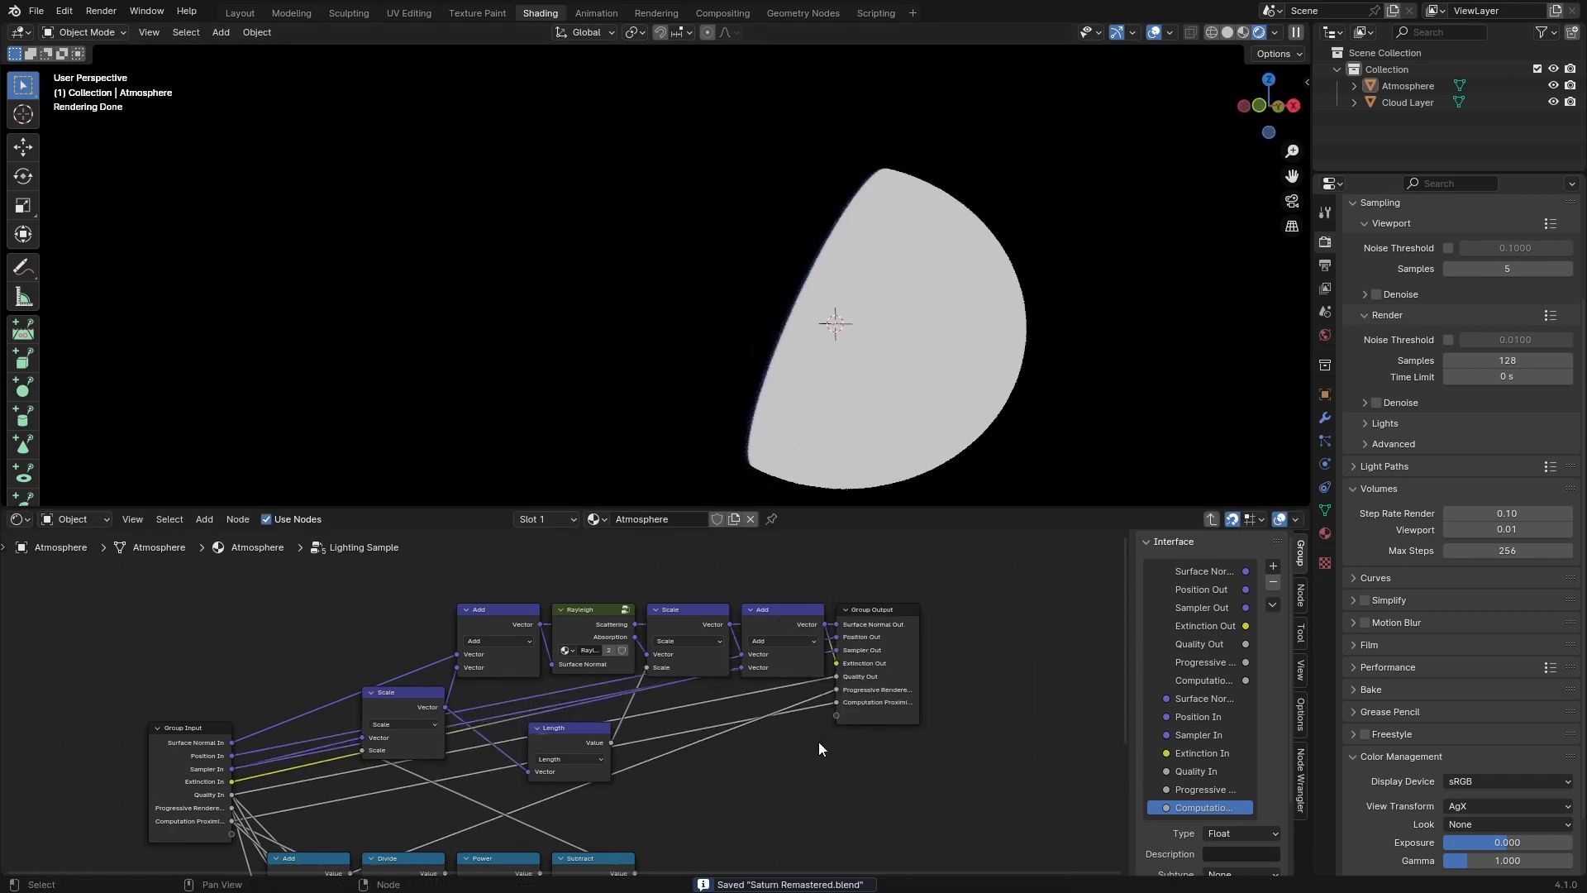
pyautogui.moveTo(818, 742); pyautogui.dragTo(849, 682, button='middle')
pyautogui.scroll(-1, 849, 682)
pyautogui.moveTo(631, 669); pyautogui.dragTo(647, 625)
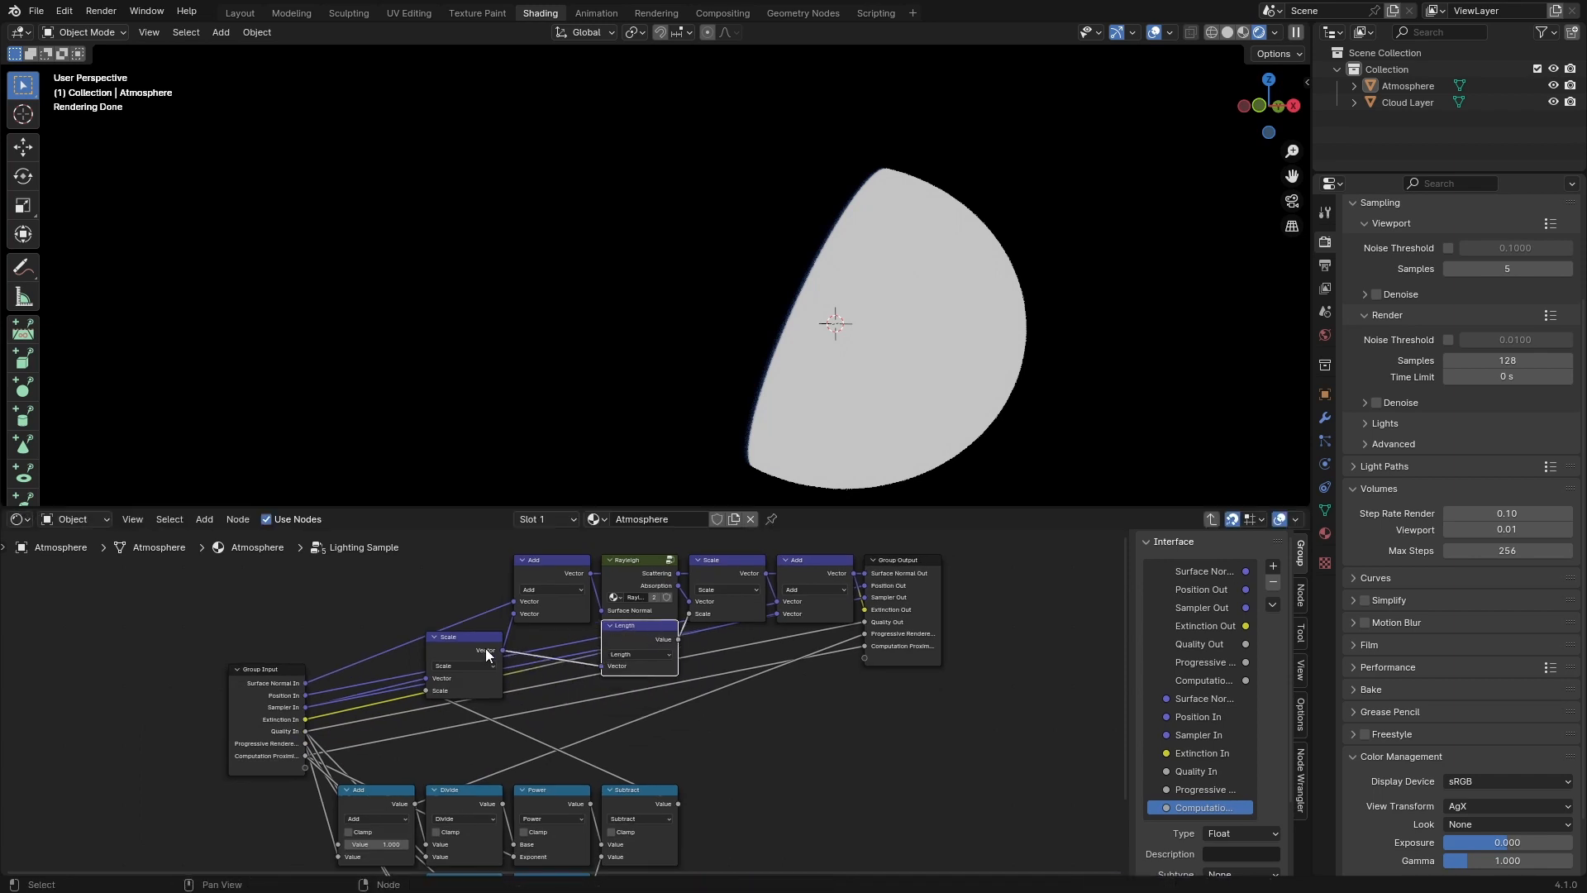
pyautogui.moveTo(476, 645); pyautogui.dragTo(459, 636)
pyautogui.click(542, 727)
pyautogui.press('Tab')
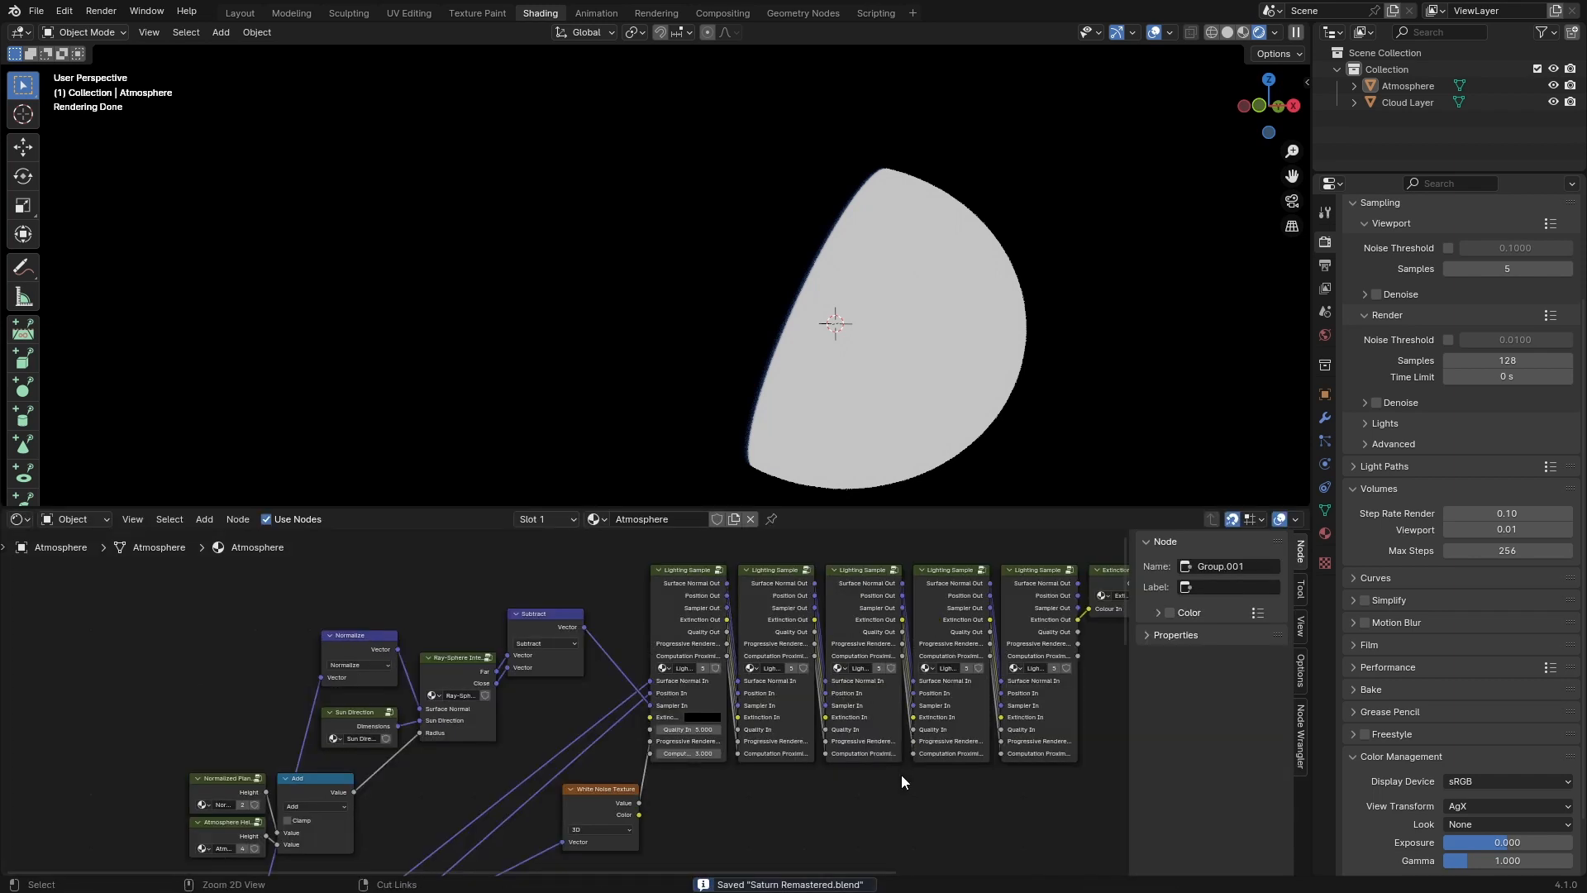
# Step: Place a duplicated vector math node above the Emission shader and set its operation to Multiply
pyautogui.keyDown('shift'); pyautogui.moveTo(989, 327); pyautogui.dragTo(942, 381, button='middle'); pyautogui.keyUp('shift')
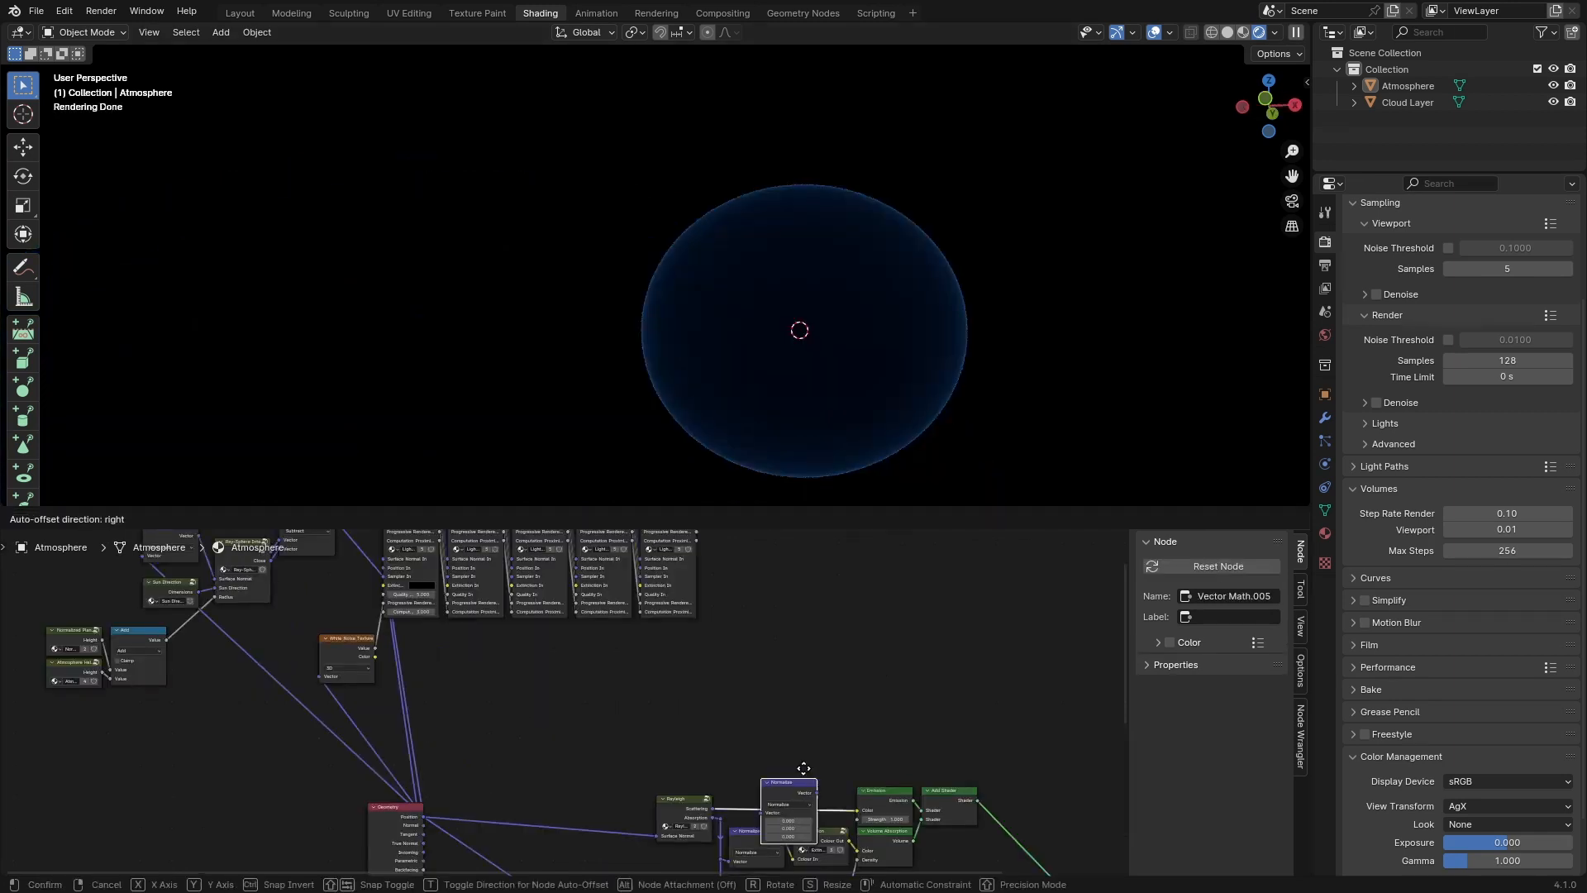
pyautogui.click(846, 718)
pyautogui.click(847, 749)
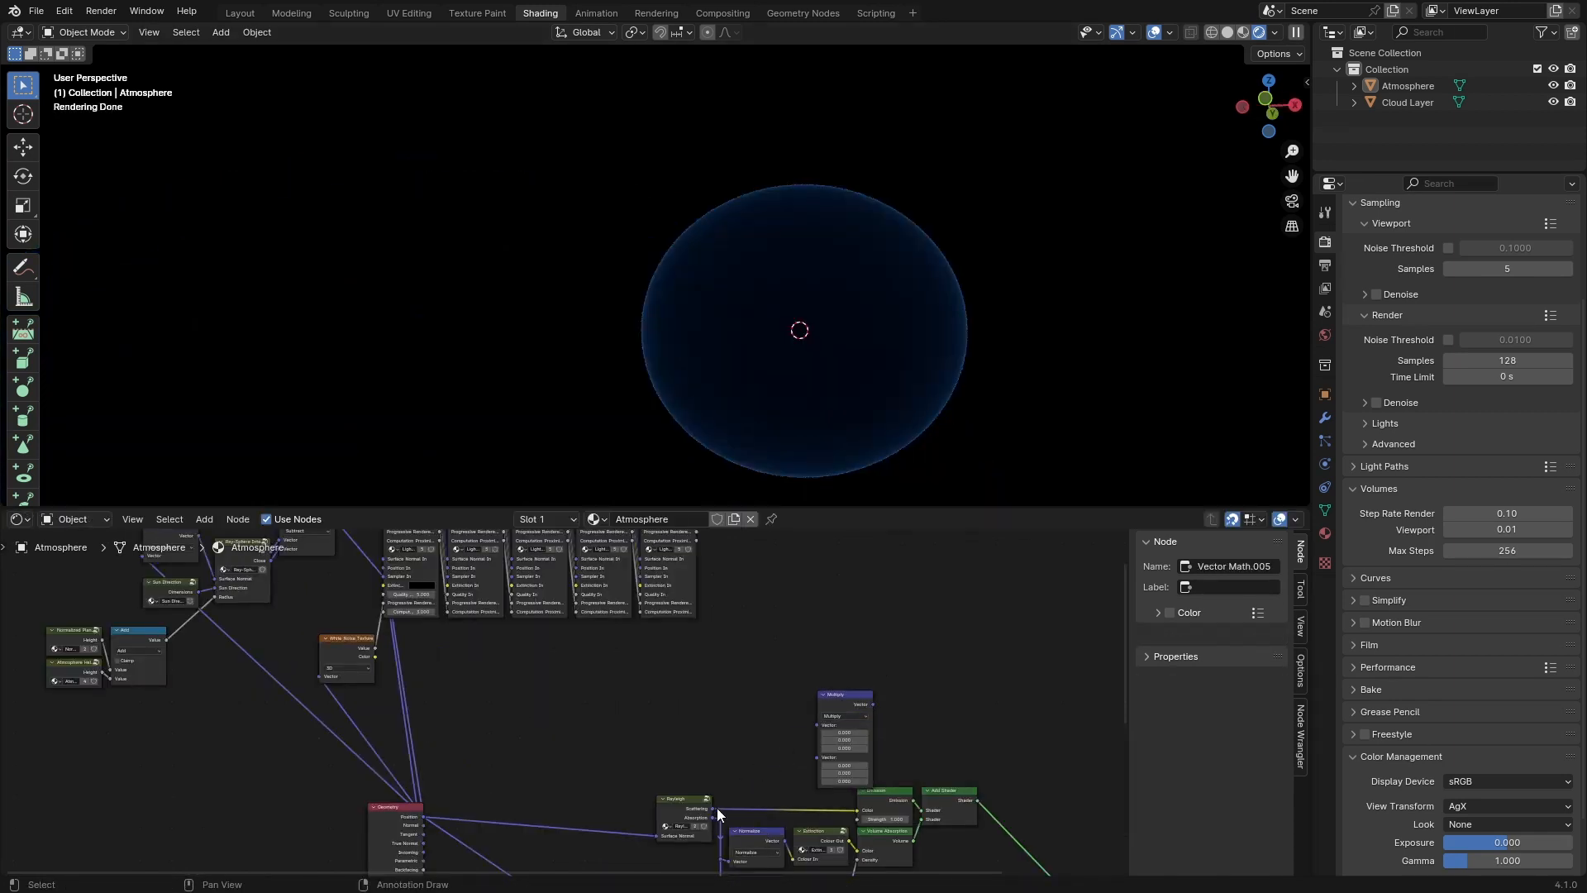
# Step: Multiply the Rayleigh Scattering by the Extinction node's Colour Out and feed the result into the Emission color
pyautogui.moveTo(713, 809); pyautogui.dragTo(818, 757)
pyautogui.moveTo(717, 553); pyautogui.dragTo(718, 609, button='middle')
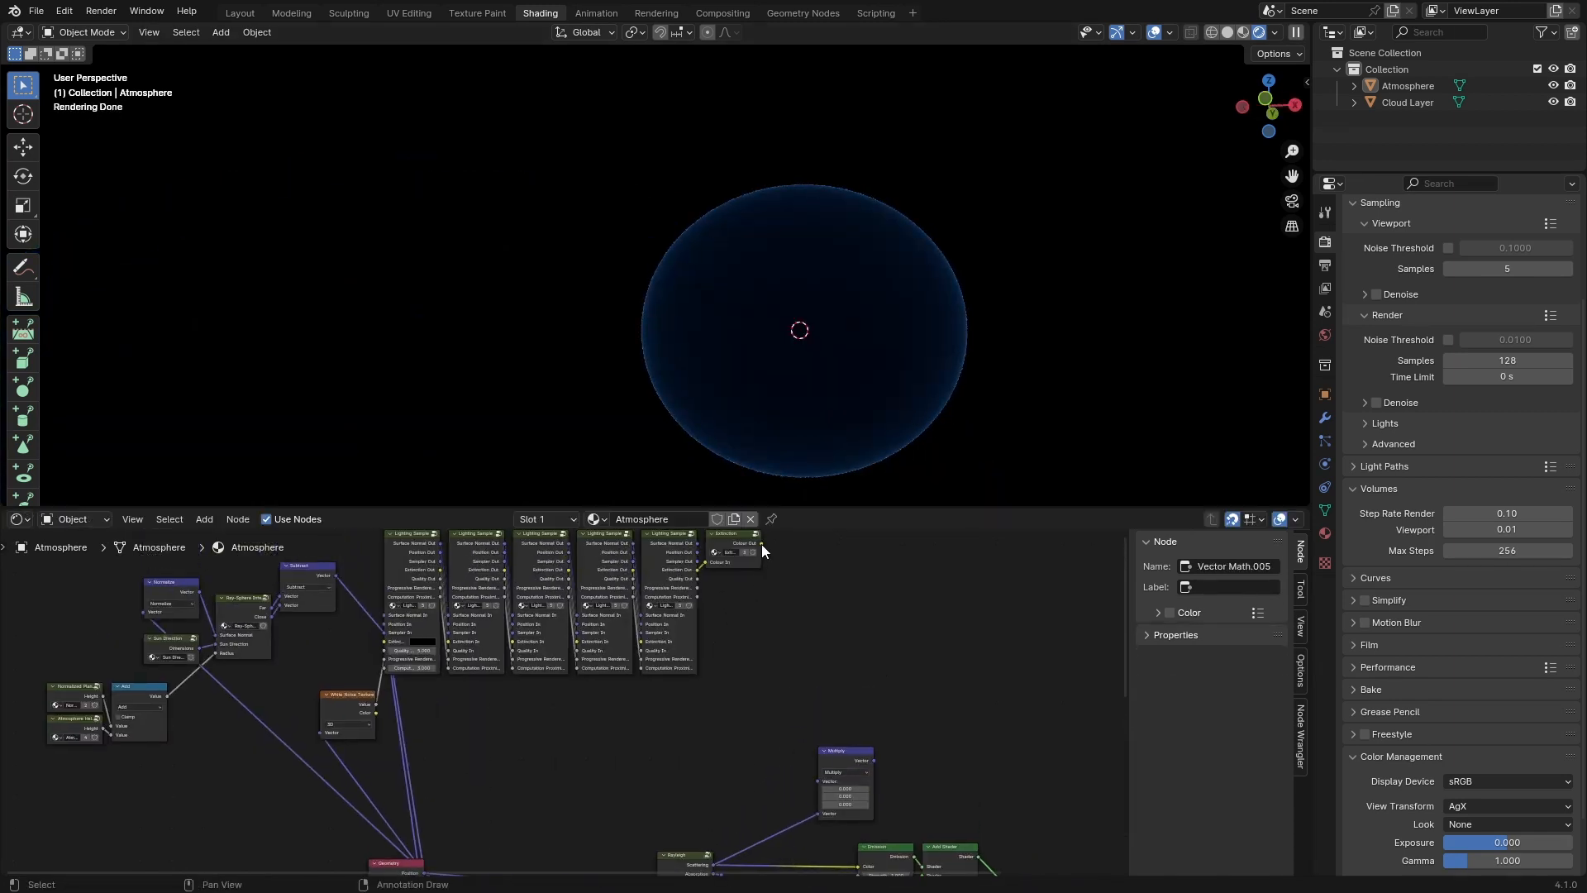
pyautogui.moveTo(761, 543); pyautogui.dragTo(819, 780)
pyautogui.moveTo(825, 780); pyautogui.dragTo(810, 693, button='middle')
pyautogui.moveTo(860, 673); pyautogui.dragTo(855, 777)
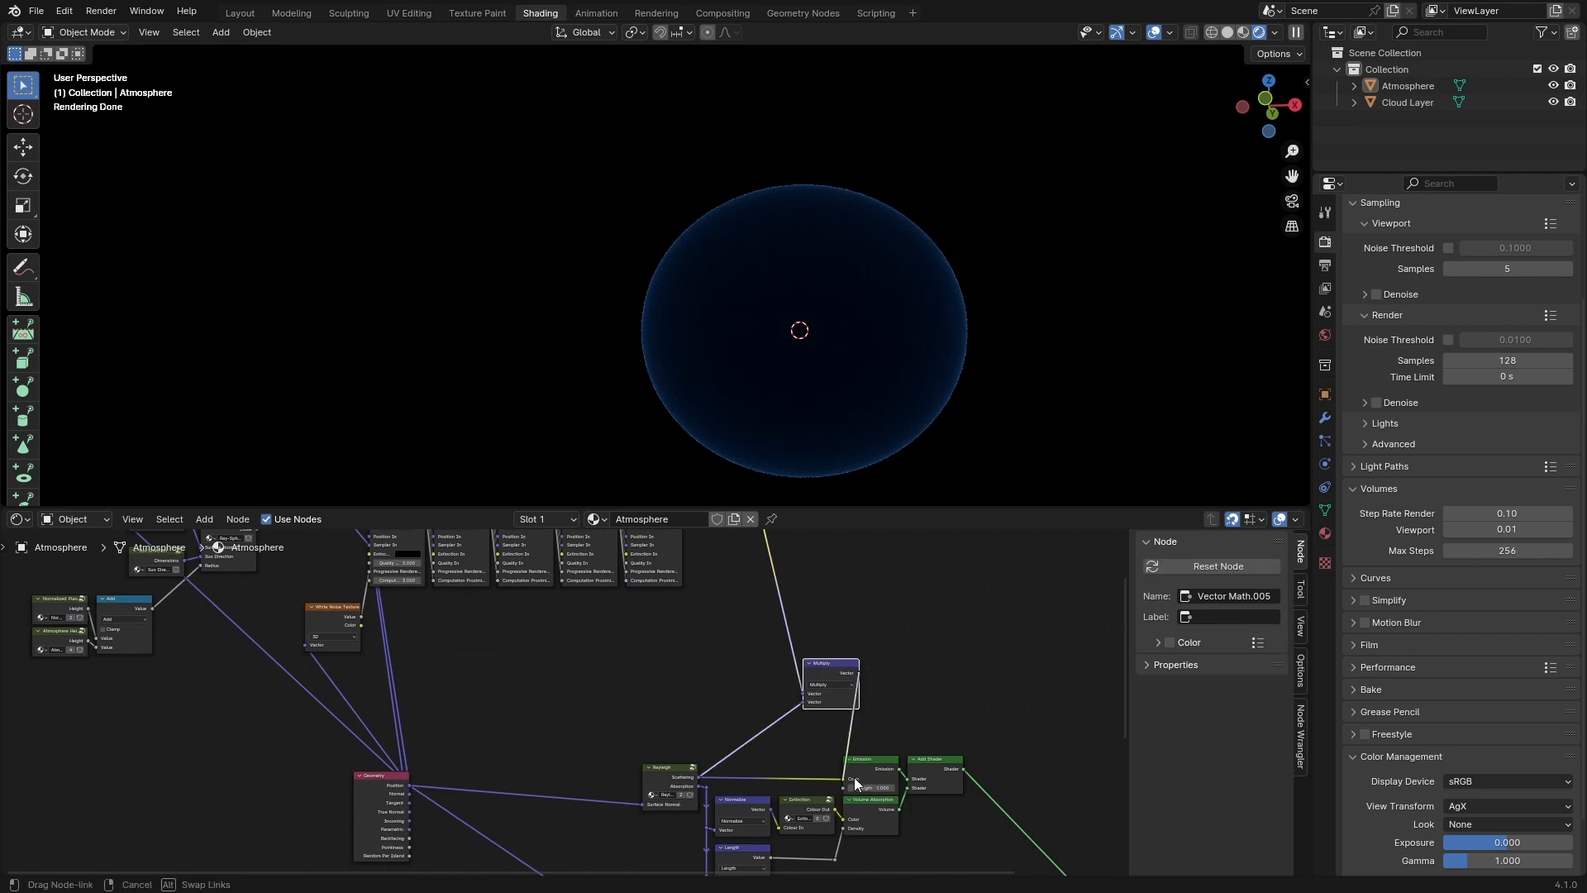
pyautogui.moveTo(924, 372); pyautogui.dragTo(884, 367, button='middle')
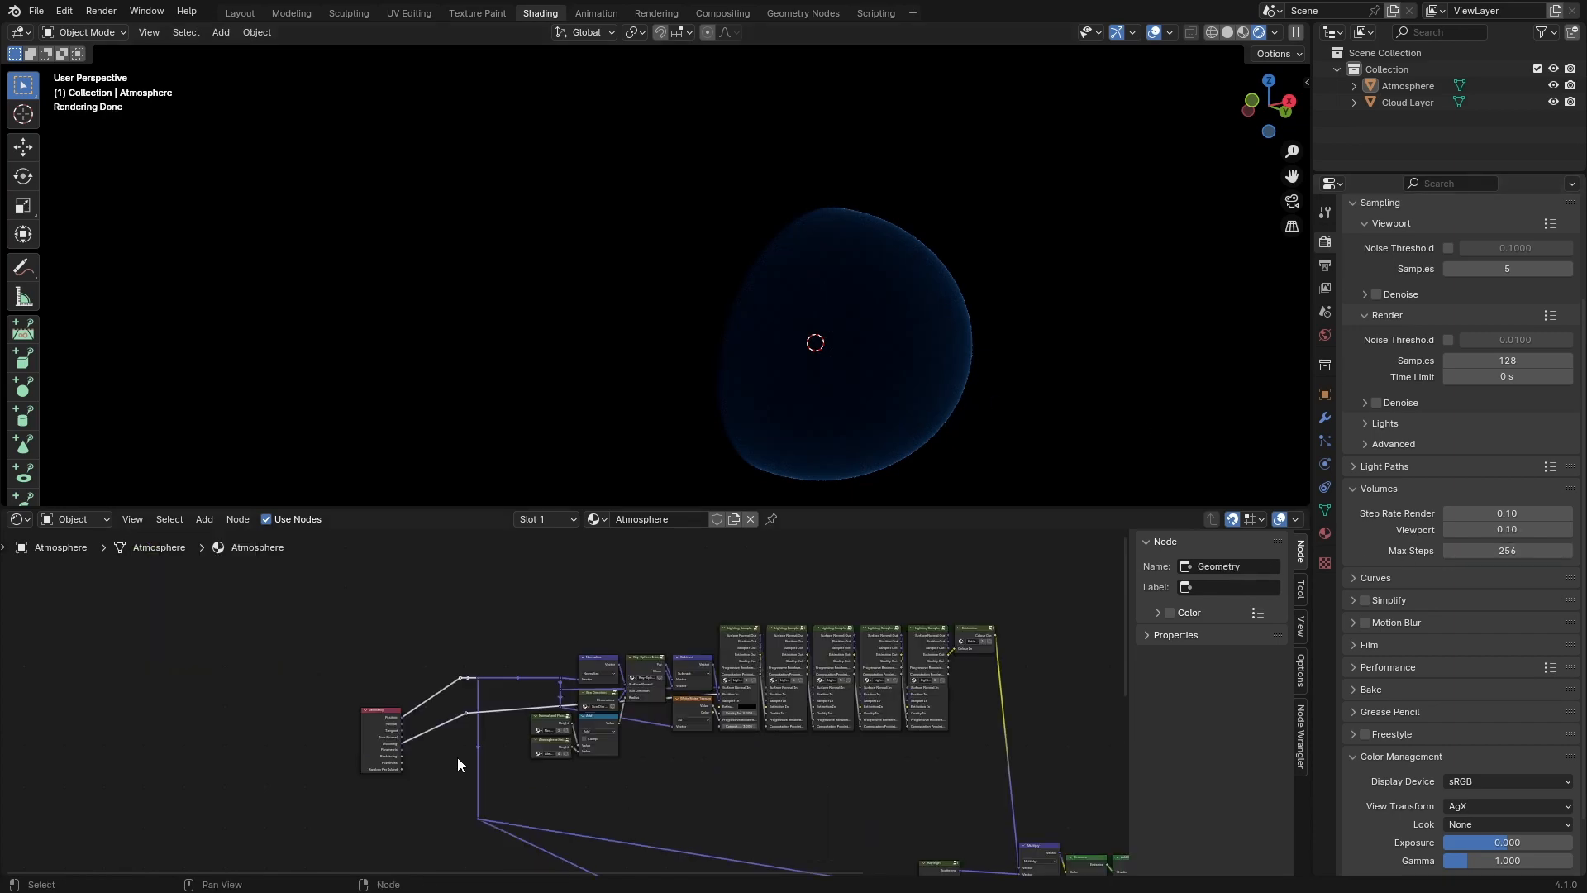
# Step: Save the file and group all the lighting nodes to the right of the Geometry node into one node group
pyautogui.hotkey('ctrl', 's')
pyautogui.moveTo(440, 632); pyautogui.dragTo(1078, 762)
pyautogui.hotkey('ctrl', 'g')
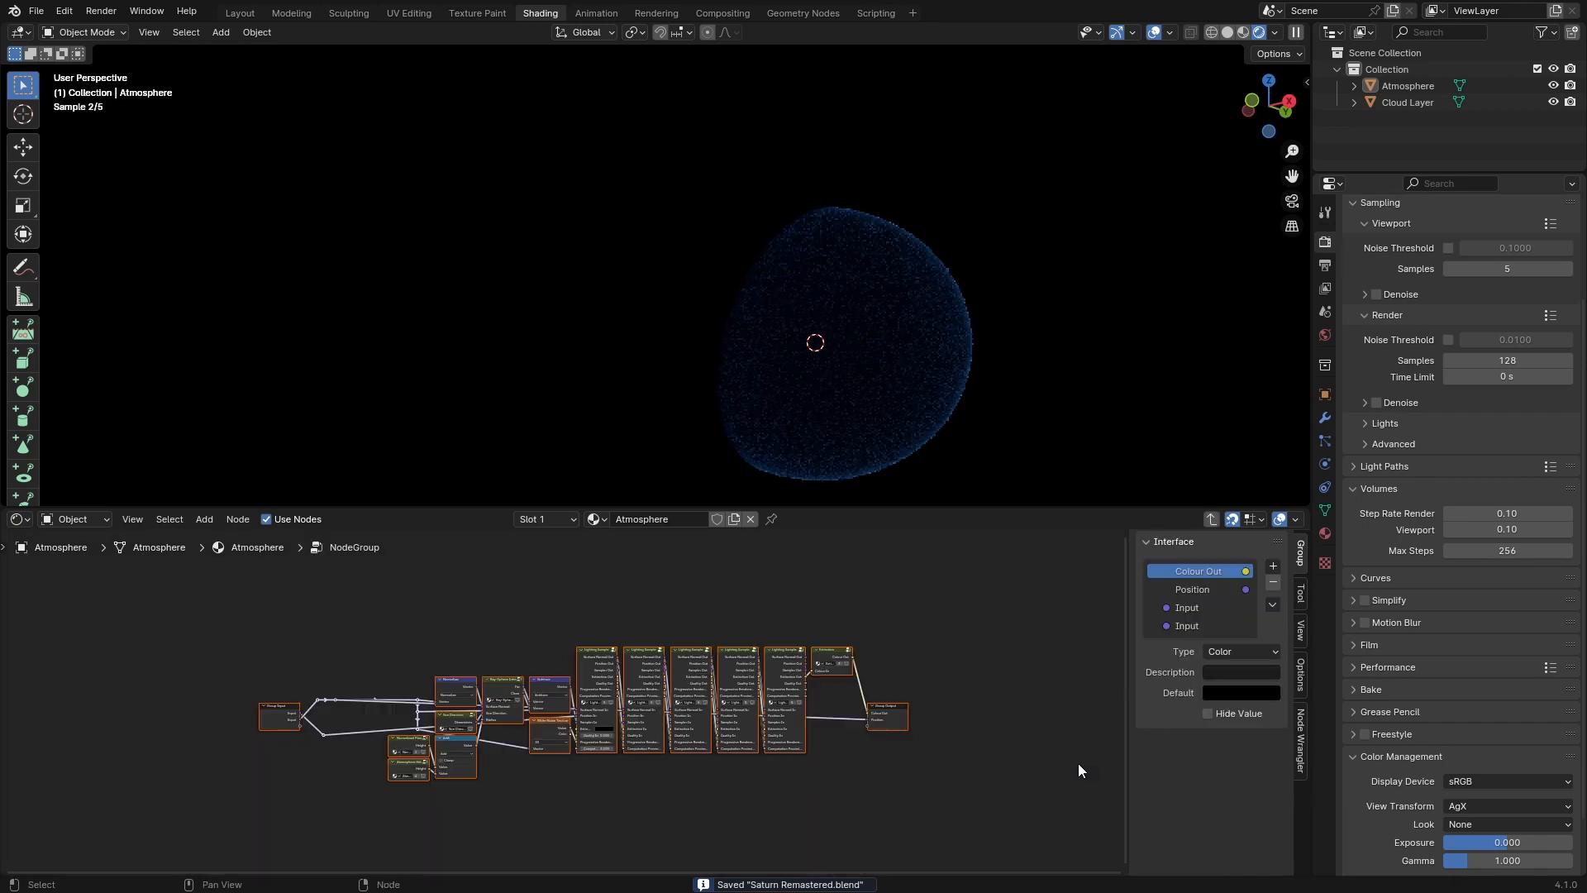
pyautogui.click(825, 797)
# Step: Remove the surplus reroutes beside Group Input inside the new group, save the file and return to the Atmosphere material
pyautogui.click(1200, 626)
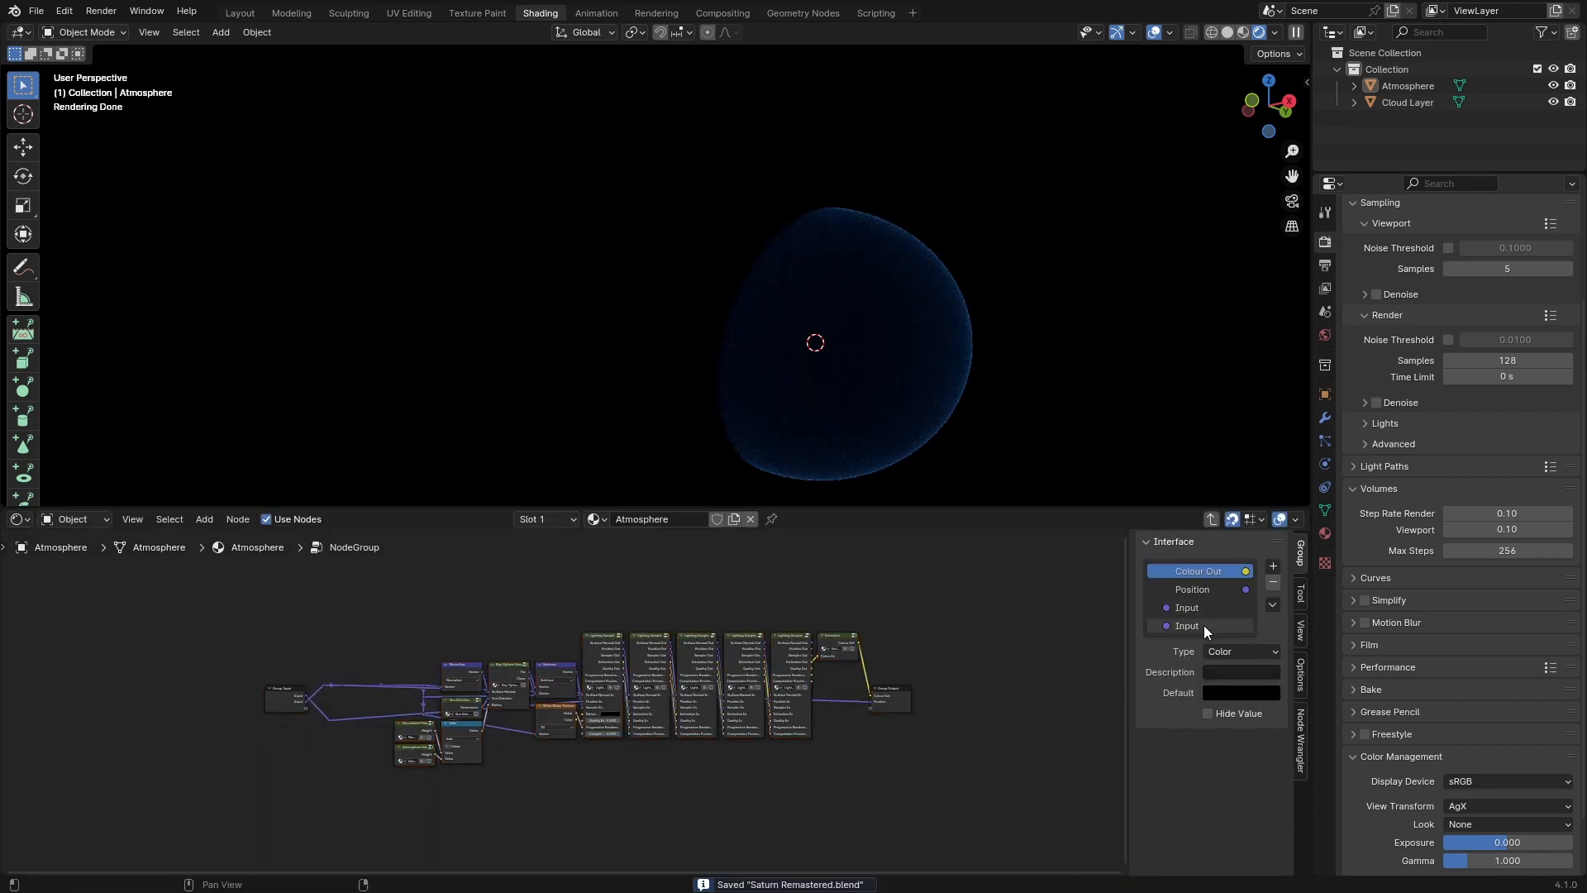
pyautogui.scroll(3, 429, 796)
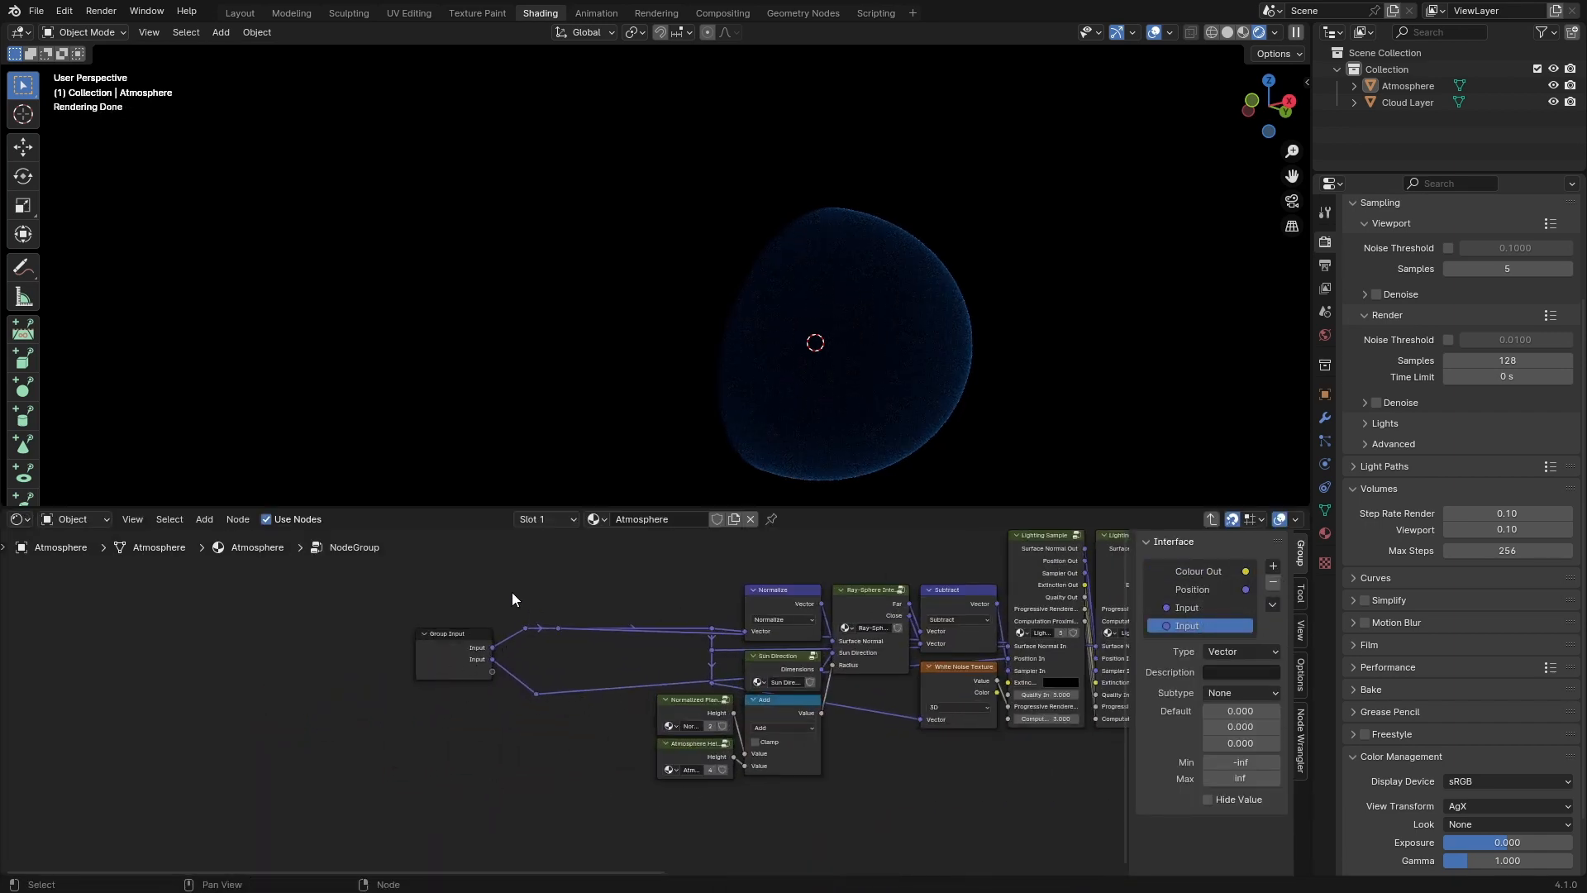
pyautogui.moveTo(513, 592); pyautogui.dragTo(597, 744)
pyautogui.hotkey('ctrl', 's')
pyautogui.press('Tab')
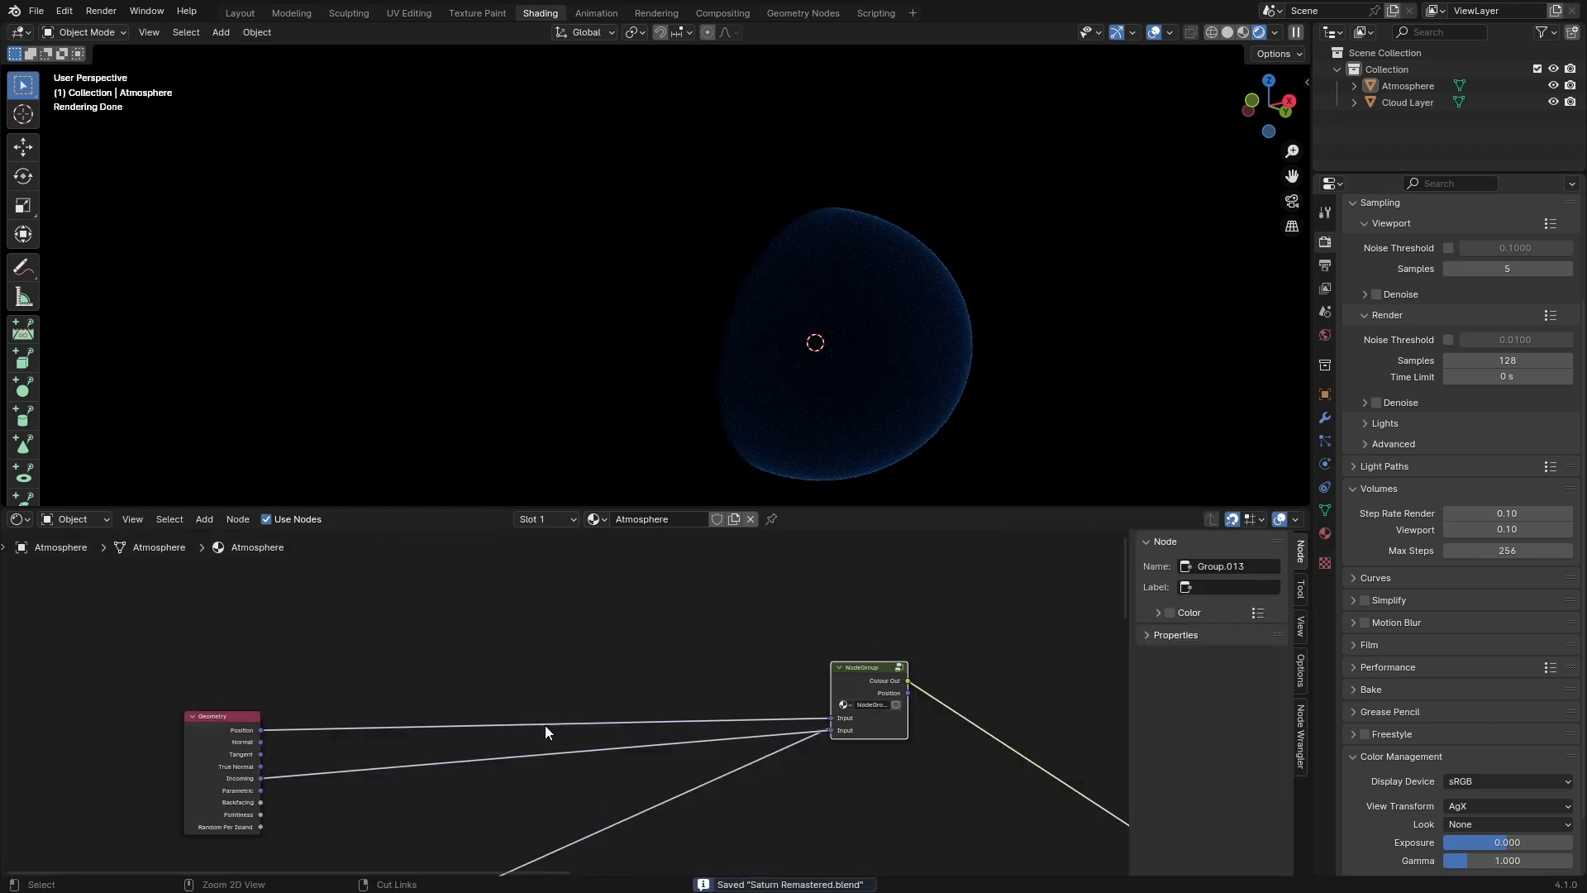
# Step: Move the new node group closer to the Geometry node and feed the other position links directly from Geometry's Position output
pyautogui.moveTo(846, 723); pyautogui.dragTo(678, 668)
pyautogui.click(682, 693)
pyautogui.scroll(-3, 673, 744)
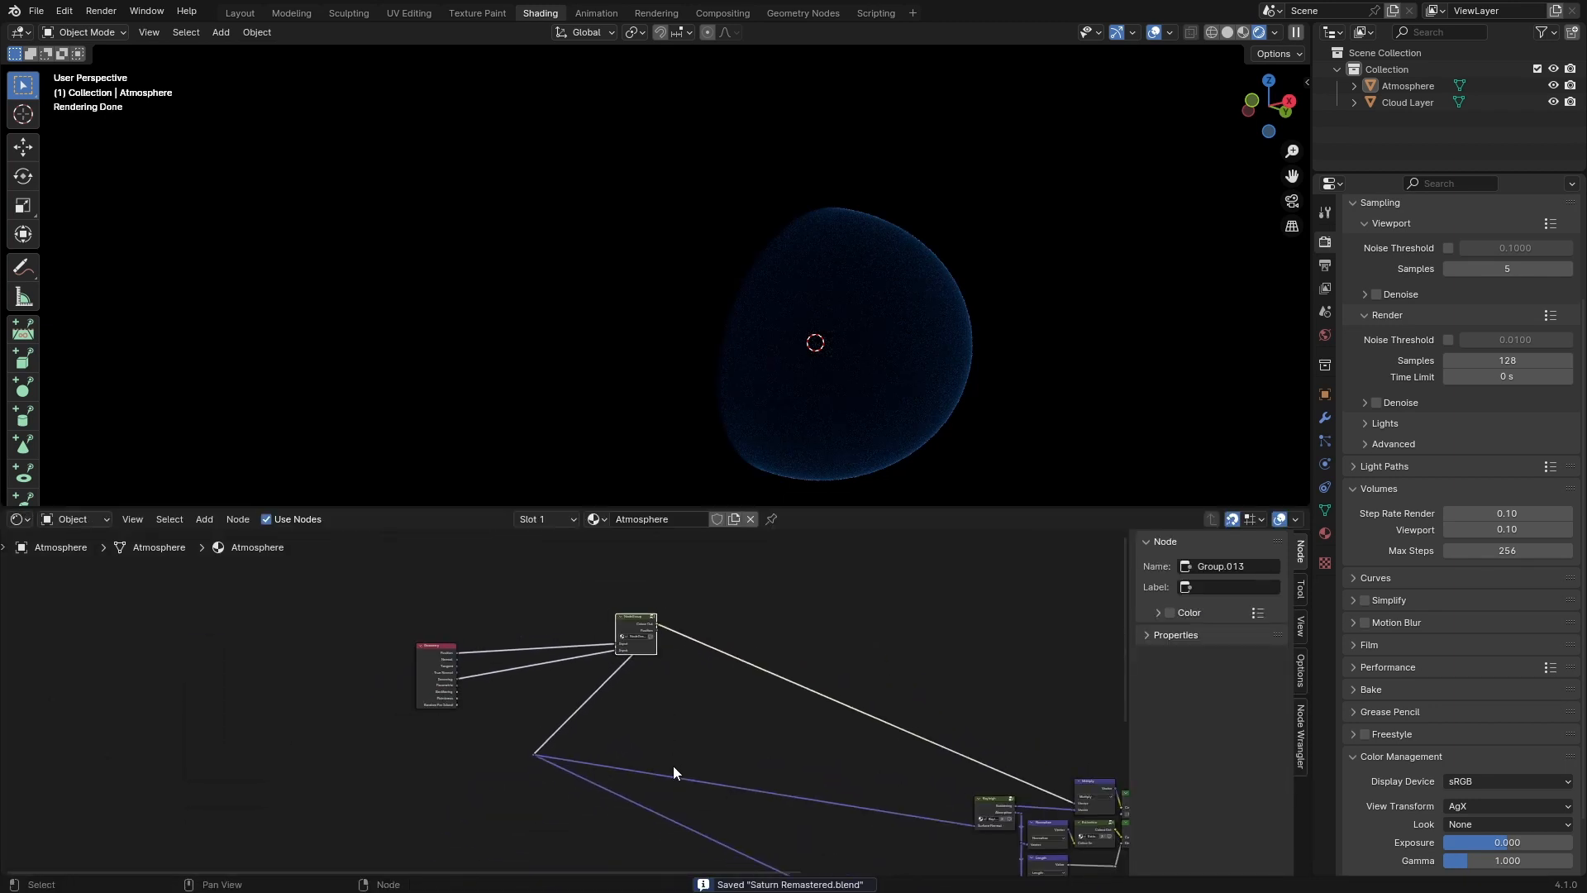
pyautogui.scroll(1, 641, 667)
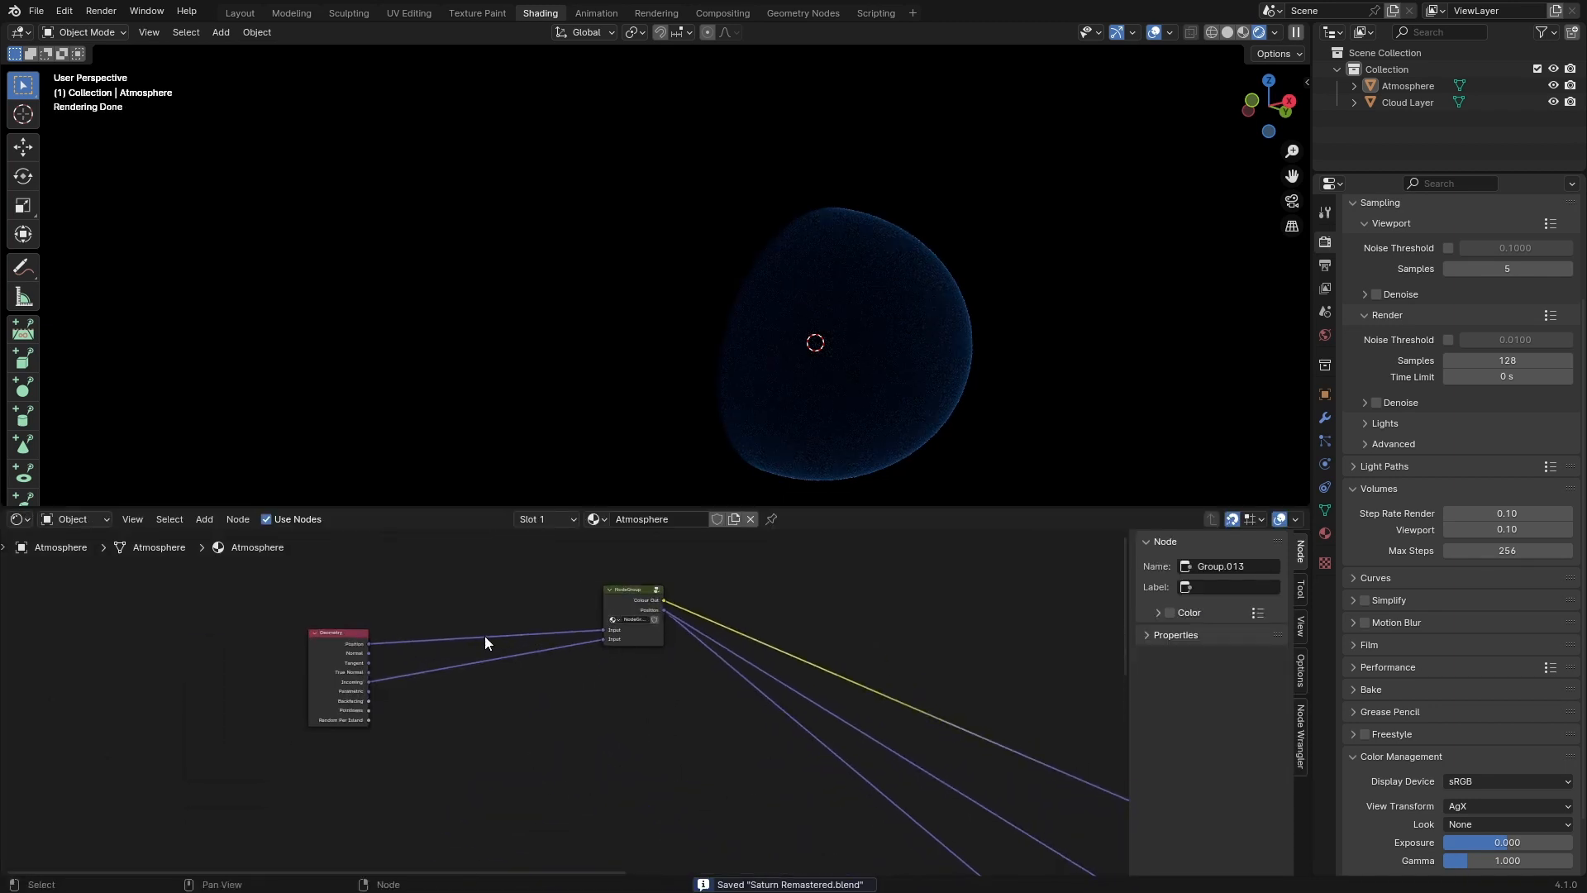
pyautogui.click(343, 653)
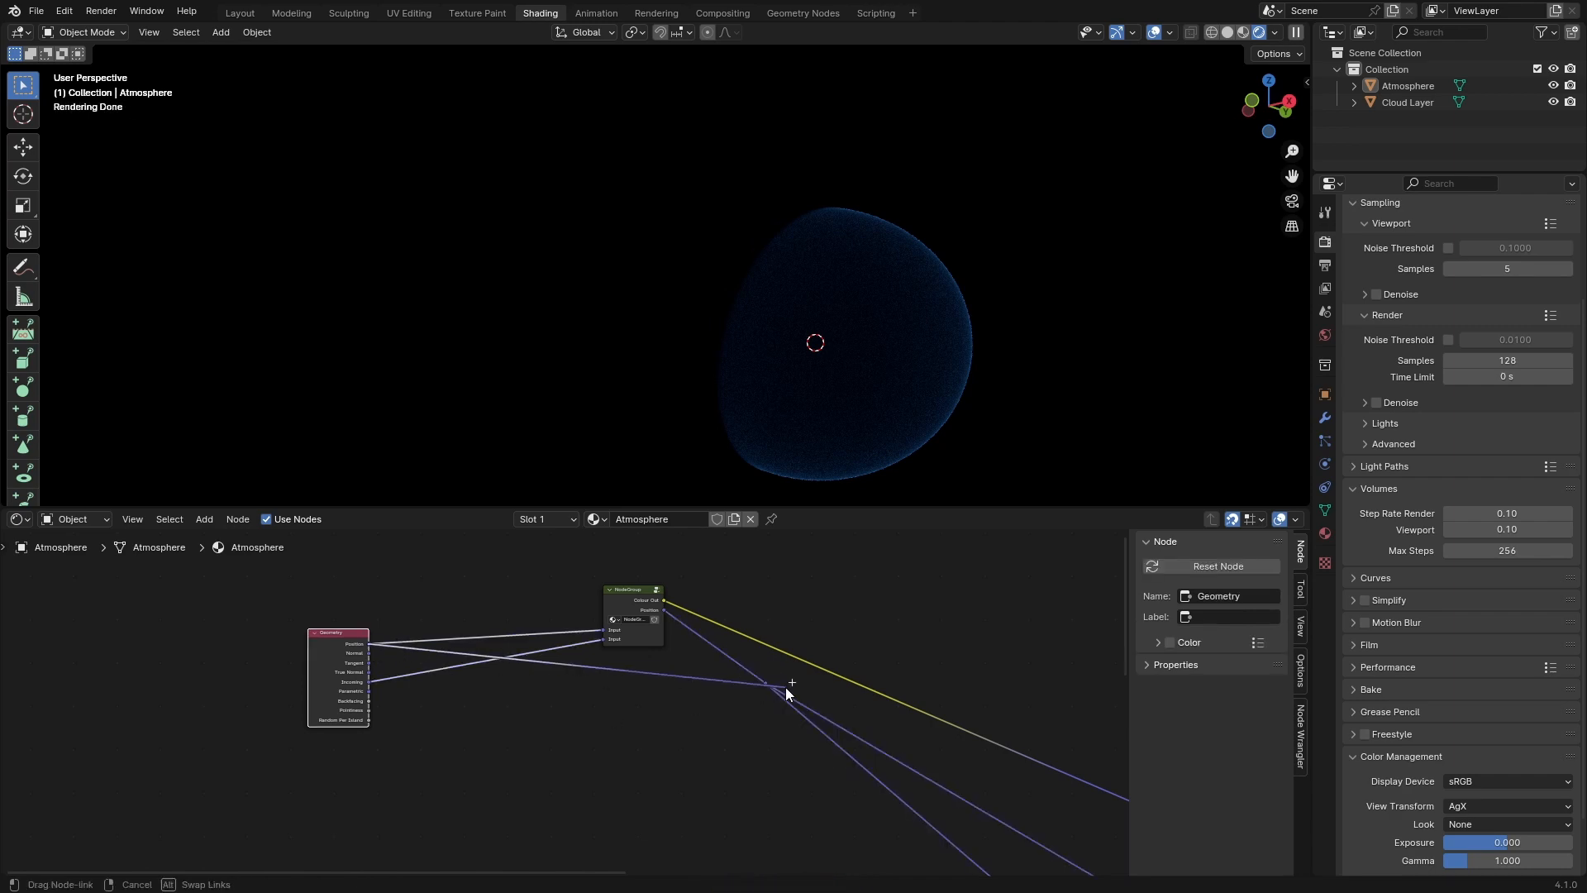
pyautogui.keyDown('alt'); pyautogui.moveTo(469, 660); pyautogui.dragTo(788, 698, button='right'); pyautogui.keyUp('alt')
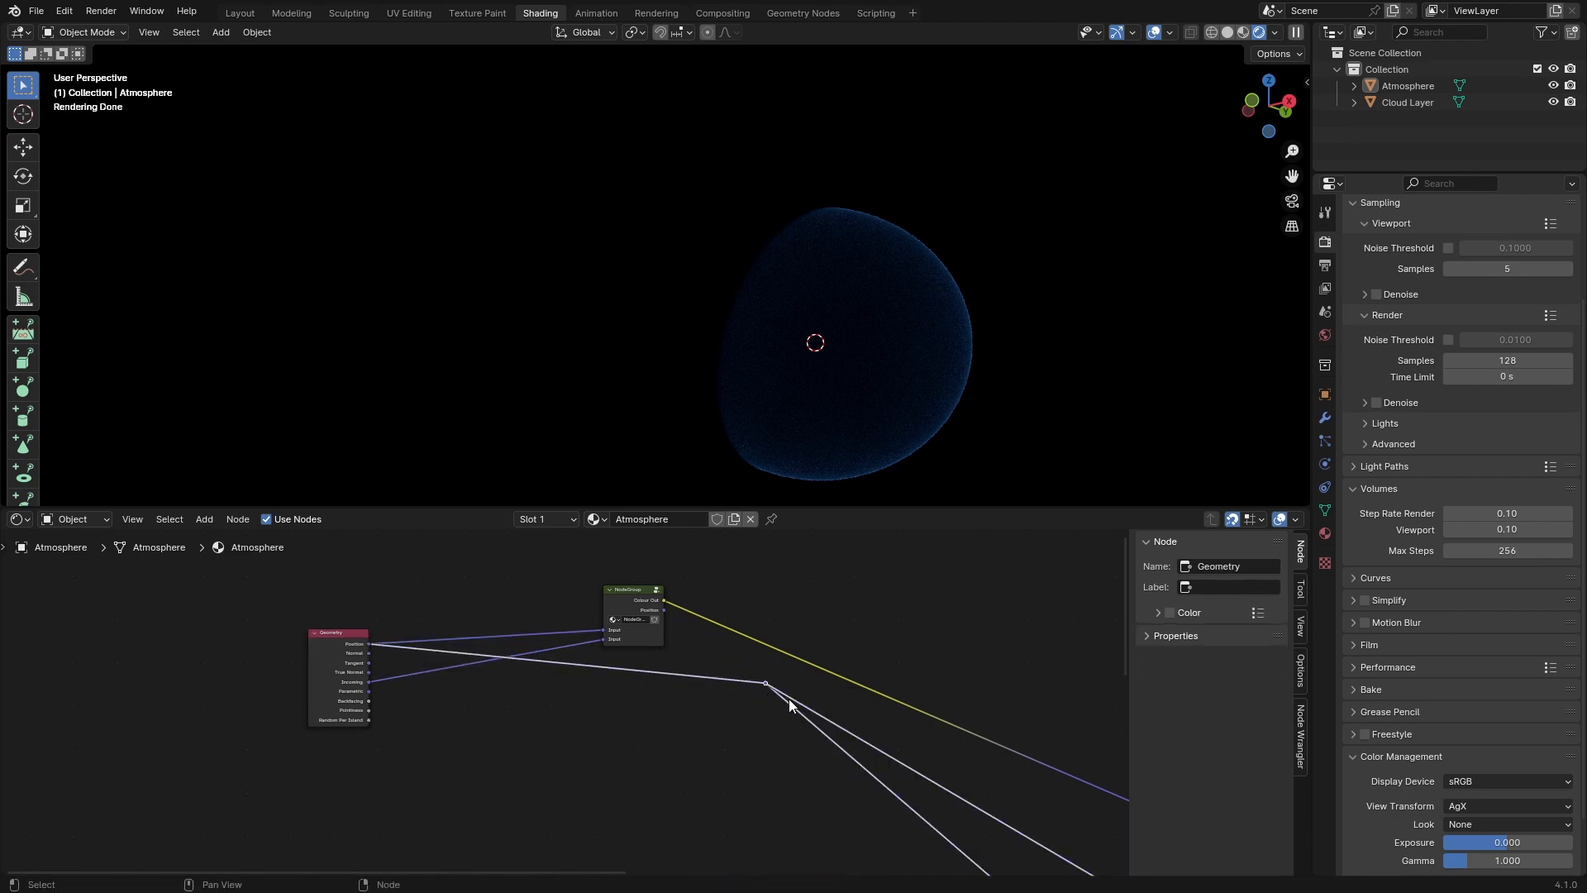
# Step: Remove the unused Position output from the new group's interface and save the file
pyautogui.click(638, 598)
pyautogui.press('Tab')
pyautogui.hotkey('ctrl', 's')
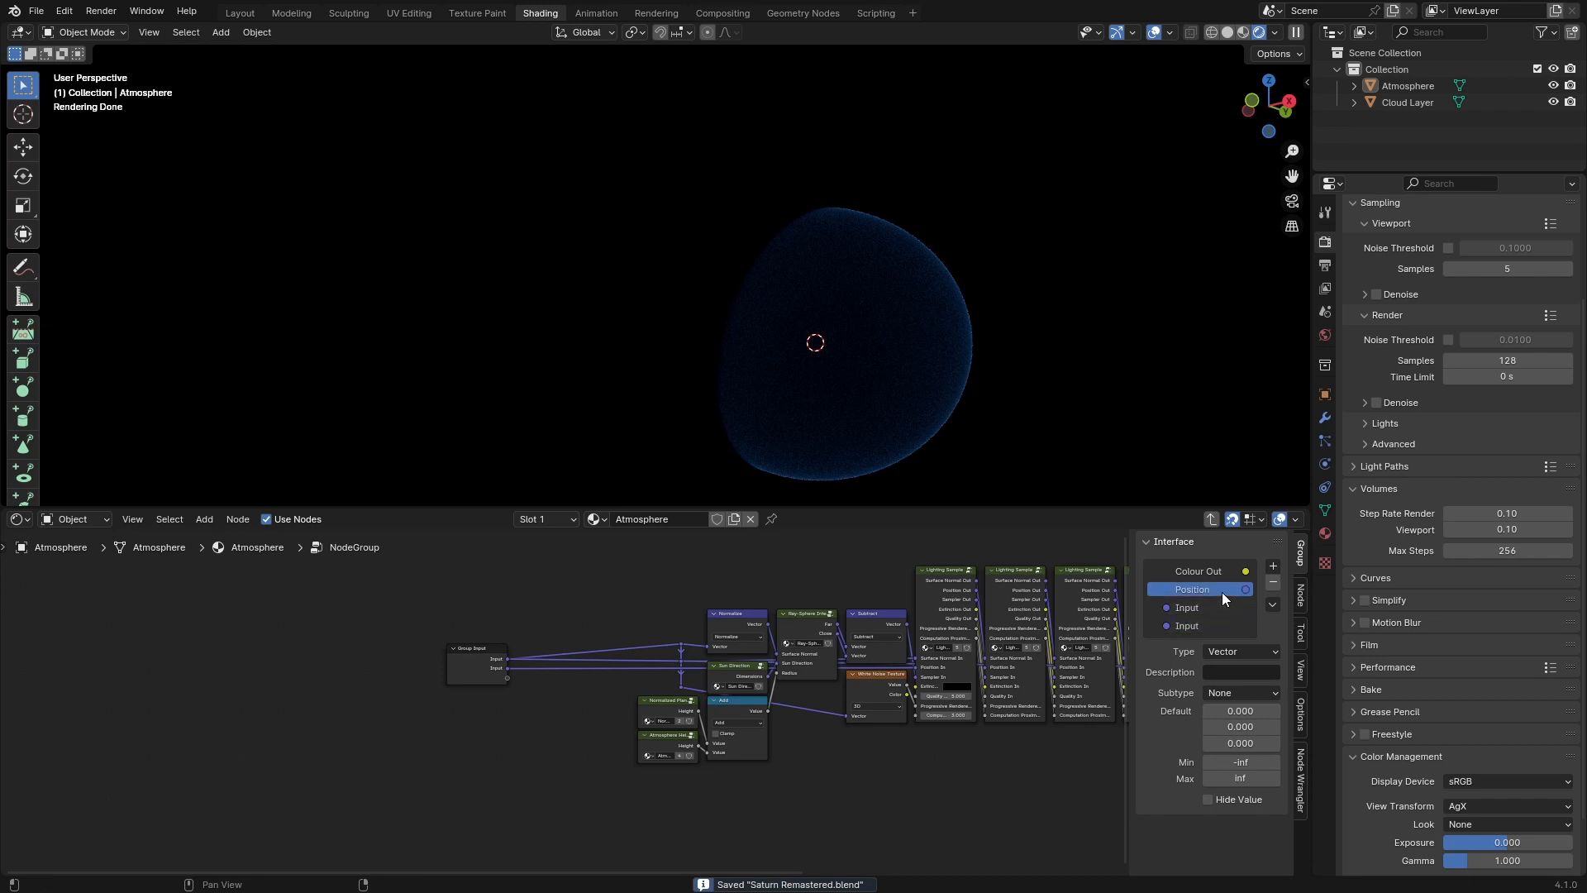
pyautogui.click(1274, 582)
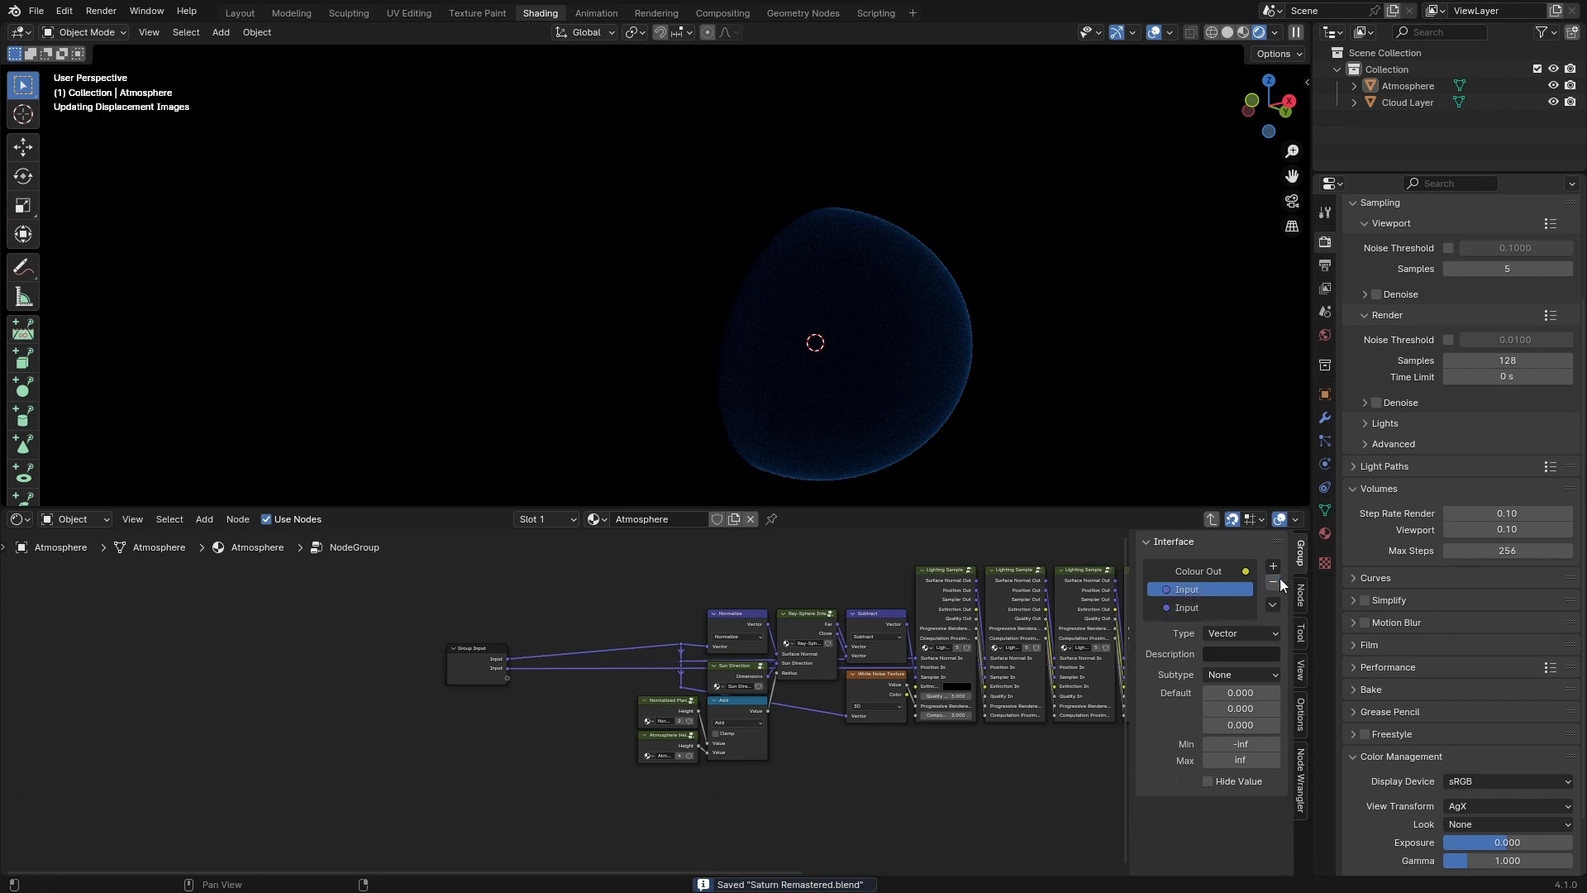
pyautogui.hotkey('ctrl', 's')
# Step: Rename the group's inputs to Surface Normal and Position and its output to Extinction, leaving the group when done
pyautogui.doubleClick(1210, 587)
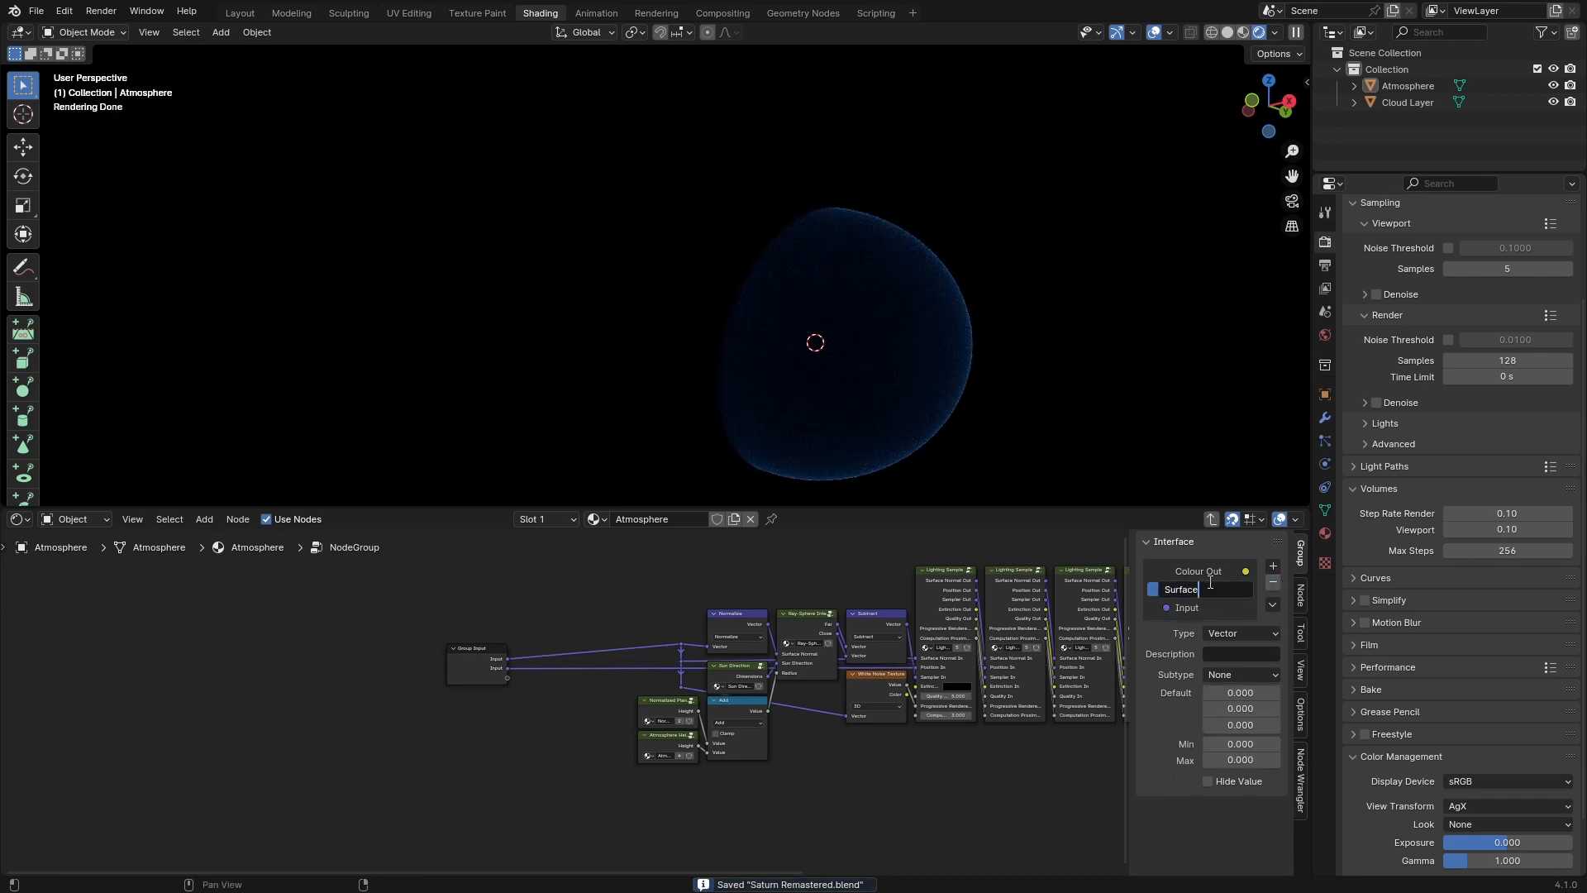
pyautogui.write('Surface Normal')
pyautogui.press('Return')
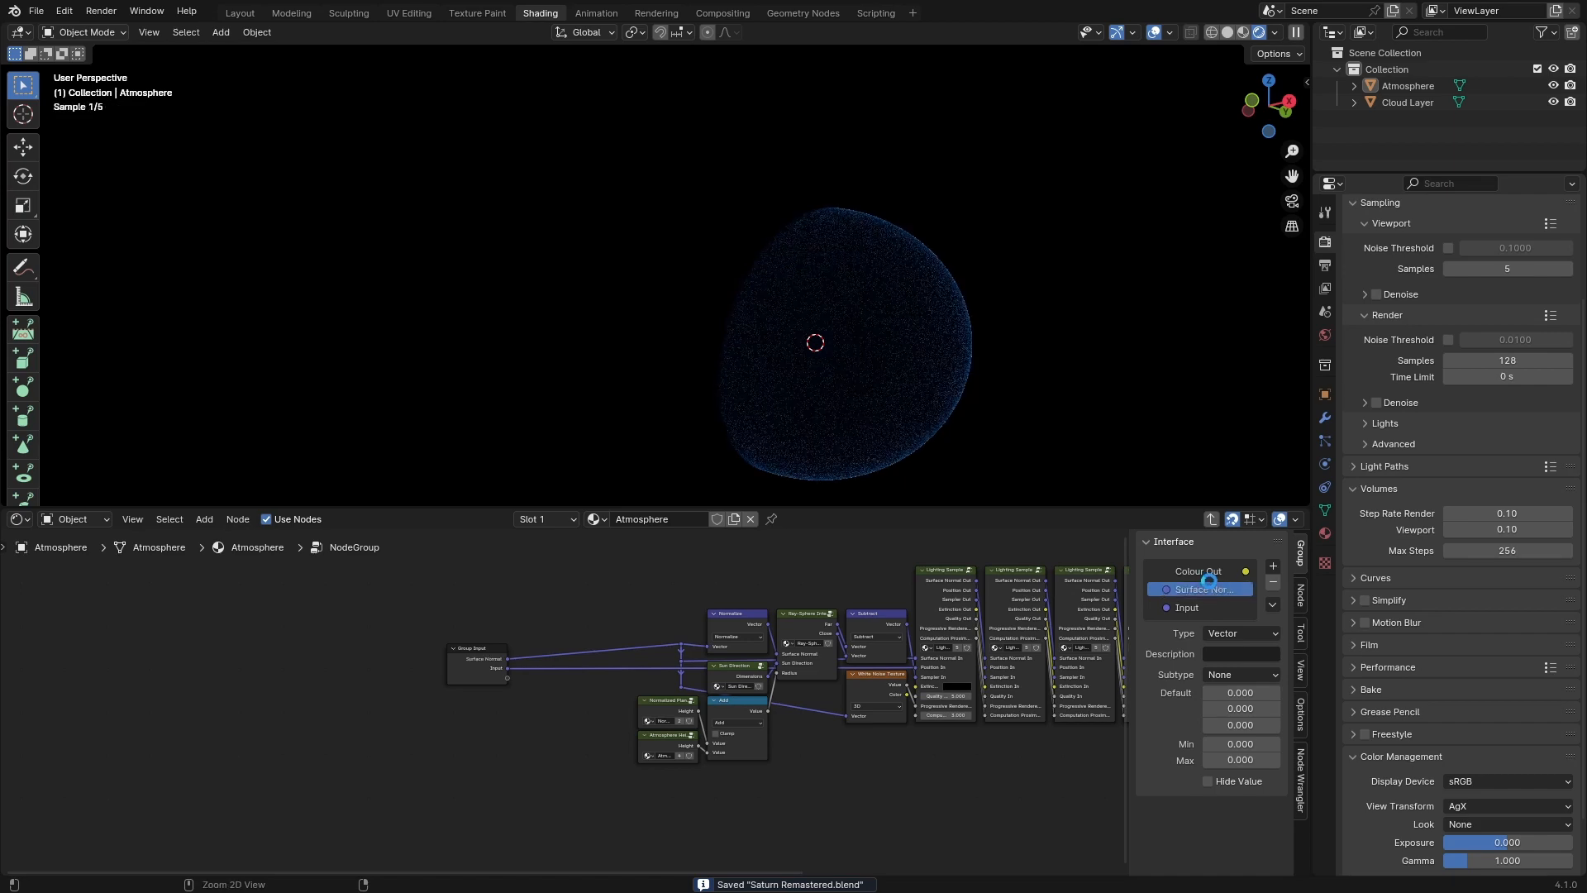
pyautogui.press('Tab')
# Step: Name the node group Lighting Computation and save the file
pyautogui.write('L')
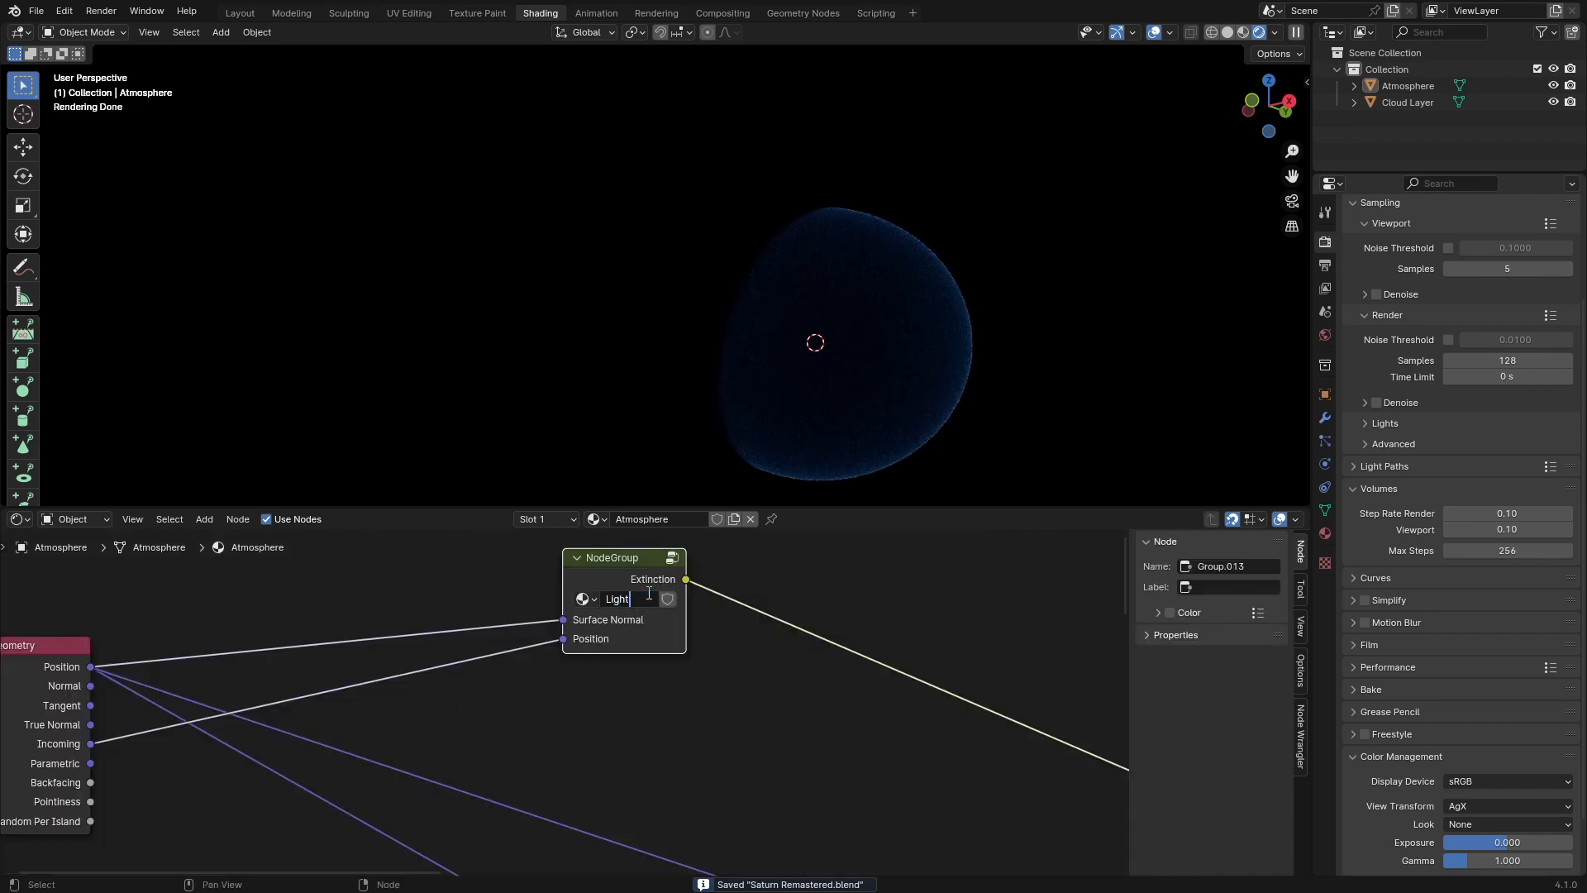
pyautogui.write('ighting Computation')
pyautogui.press('Return')
pyautogui.hotkey('ctrl', 's')
# Step: Move the Lighting Computation node next to the Multiply node and bring the Geometry node close to the shader nodes
pyautogui.scroll(-11, 661, 611)
pyautogui.moveTo(798, 704); pyautogui.dragTo(602, 655, button='middle')
pyautogui.scroll(-3, 558, 628)
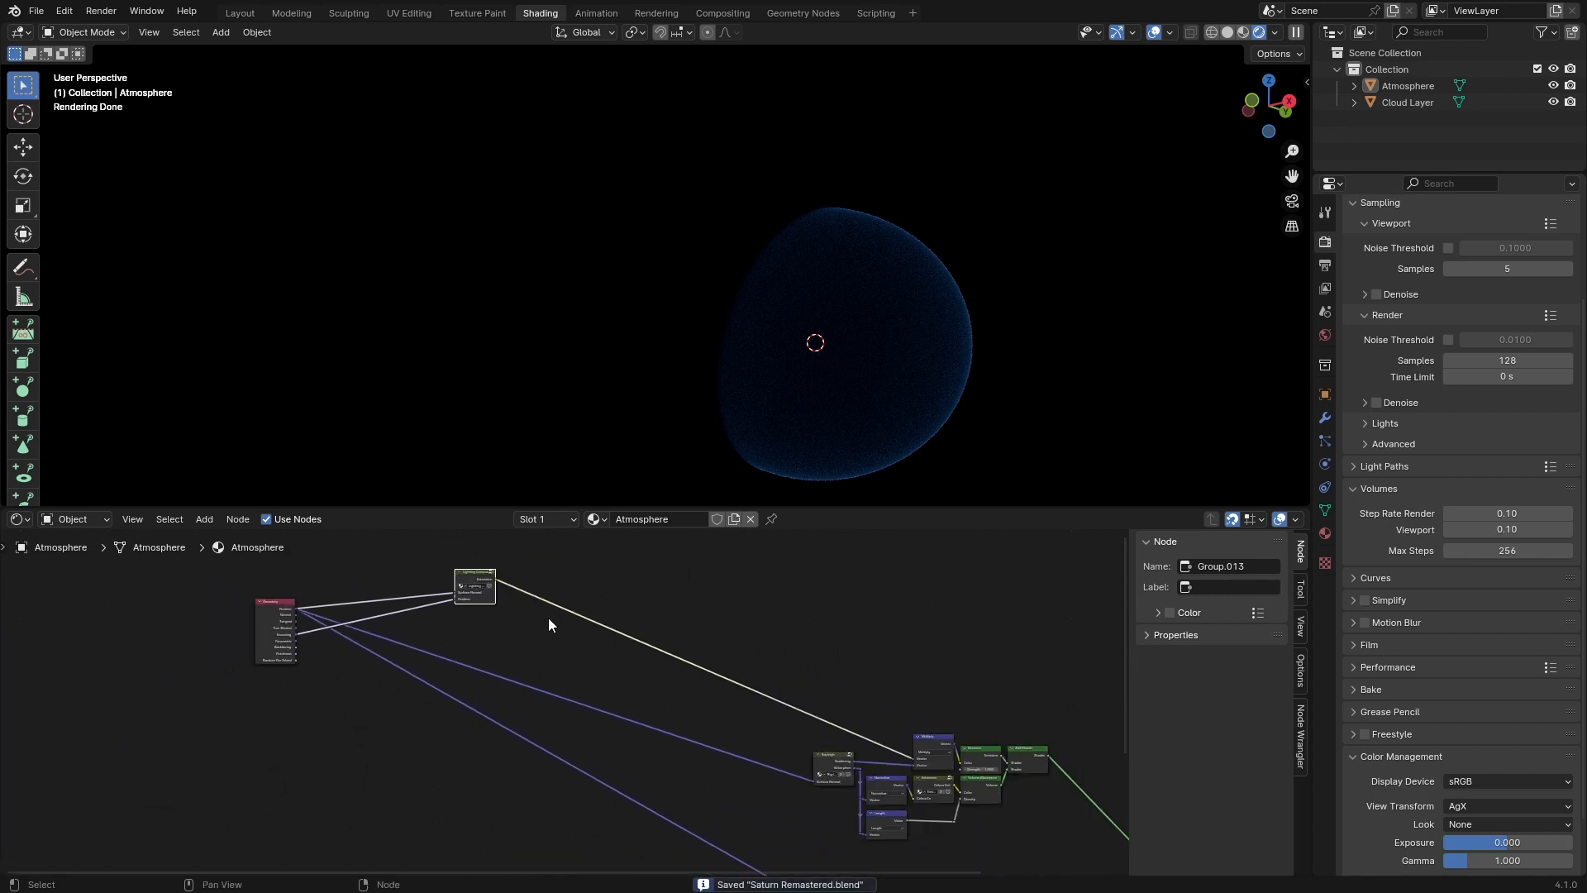
pyautogui.moveTo(477, 587); pyautogui.dragTo(889, 747)
pyautogui.moveTo(283, 635); pyautogui.dragTo(700, 748)
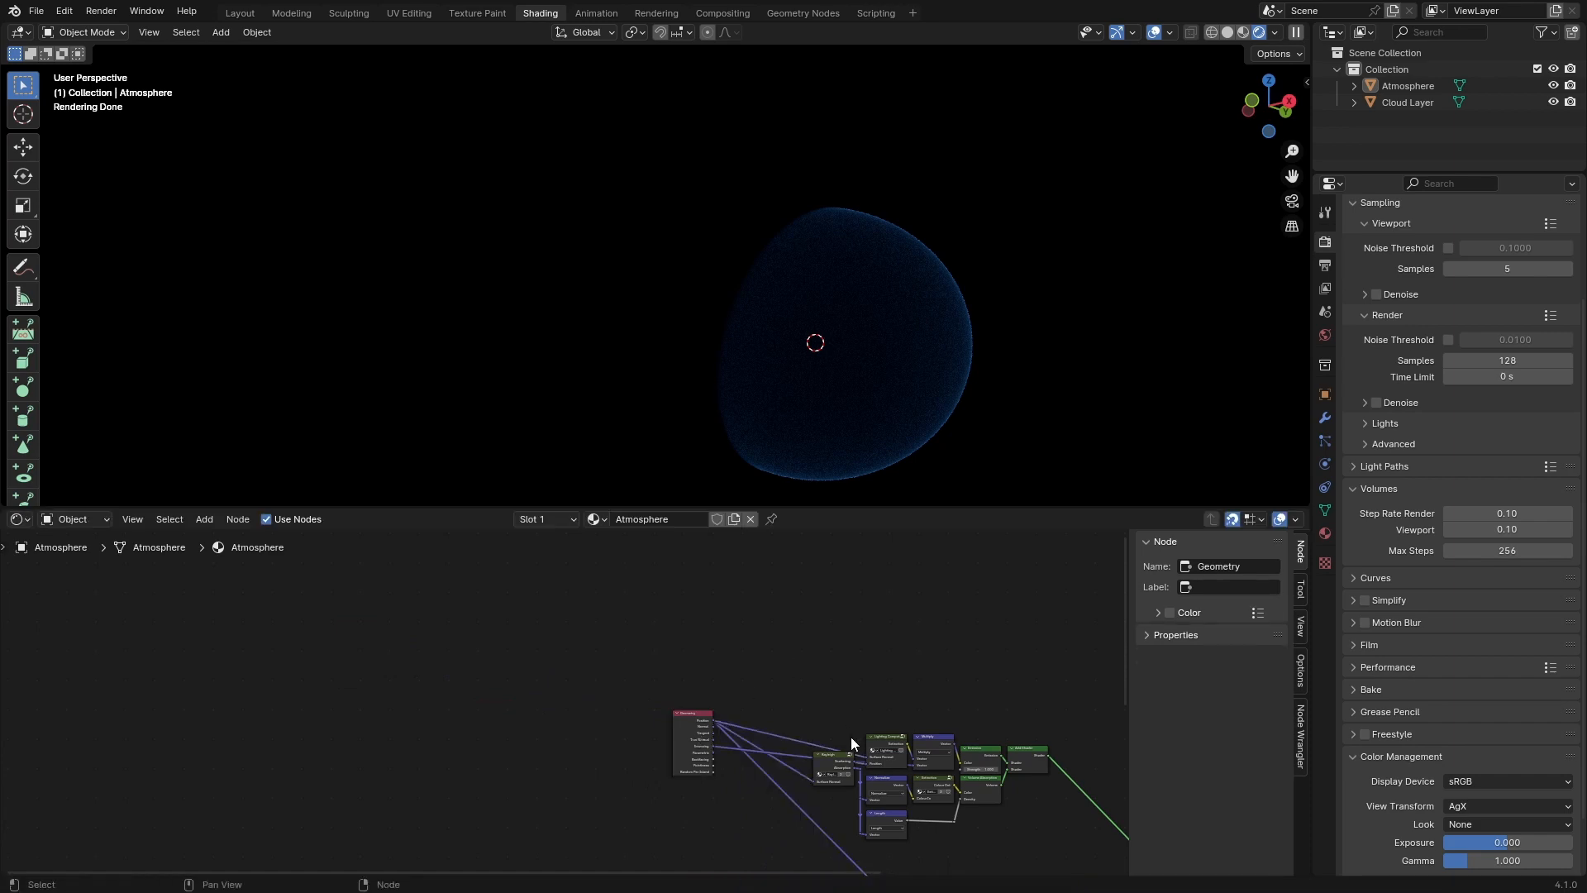
# Step: Move the displacement nodes and the Material Output closer to the rest of the Atmosphere node tree, and save the file
pyautogui.scroll(-5, 851, 737)
pyautogui.moveTo(955, 832); pyautogui.dragTo(796, 753, button='middle')
pyautogui.hotkey('ctrl', 's')
pyautogui.moveTo(725, 801); pyautogui.dragTo(829, 853)
pyautogui.moveTo(802, 831); pyautogui.dragTo(802, 754)
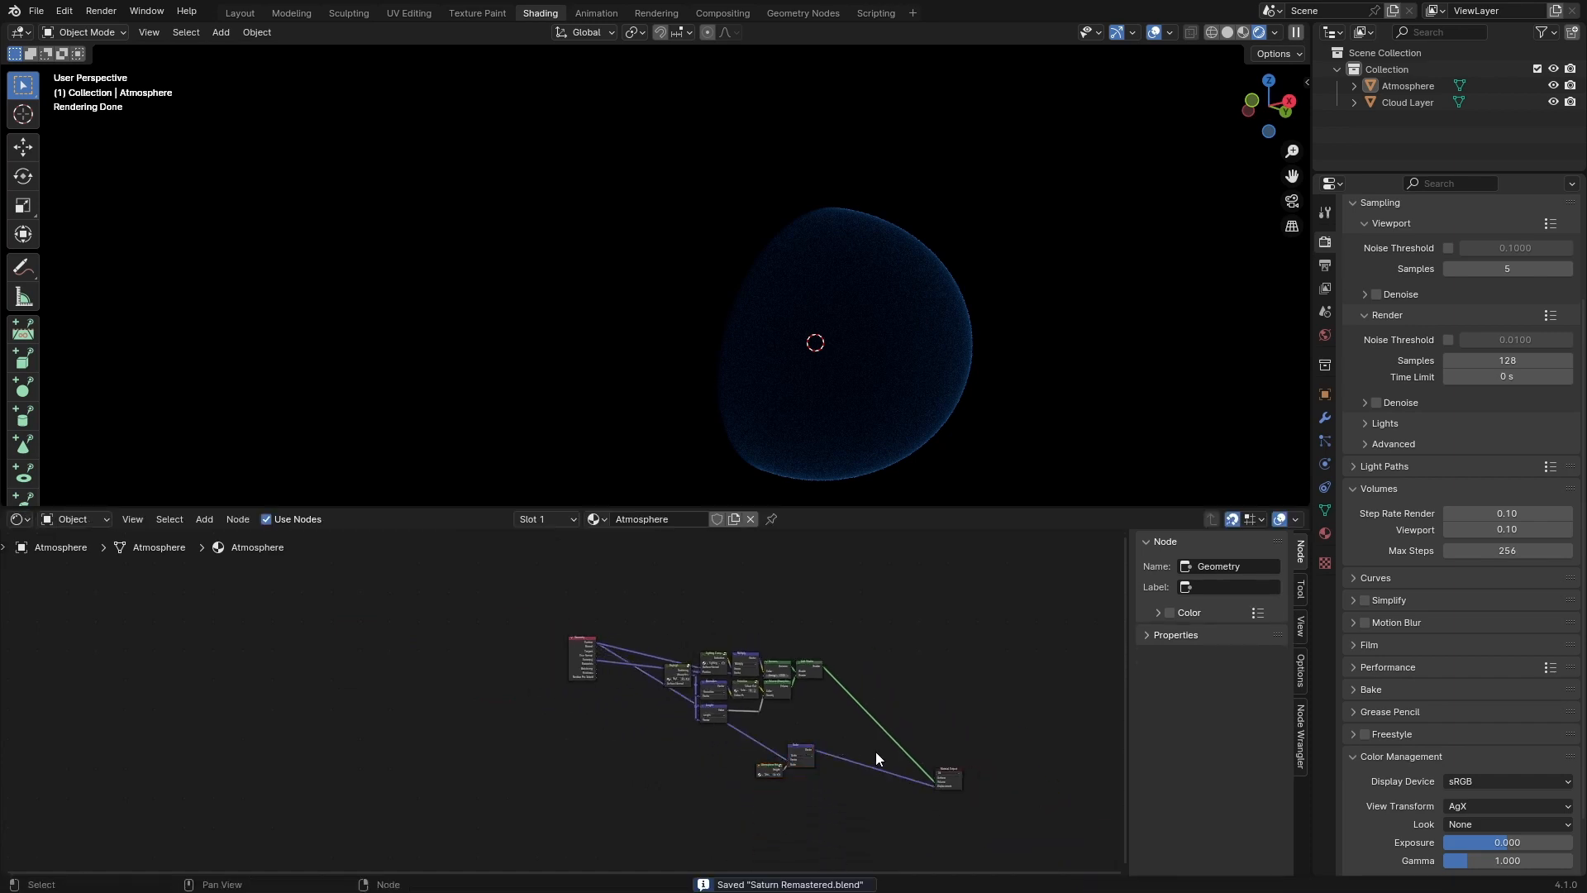
pyautogui.moveTo(948, 778); pyautogui.dragTo(865, 670)
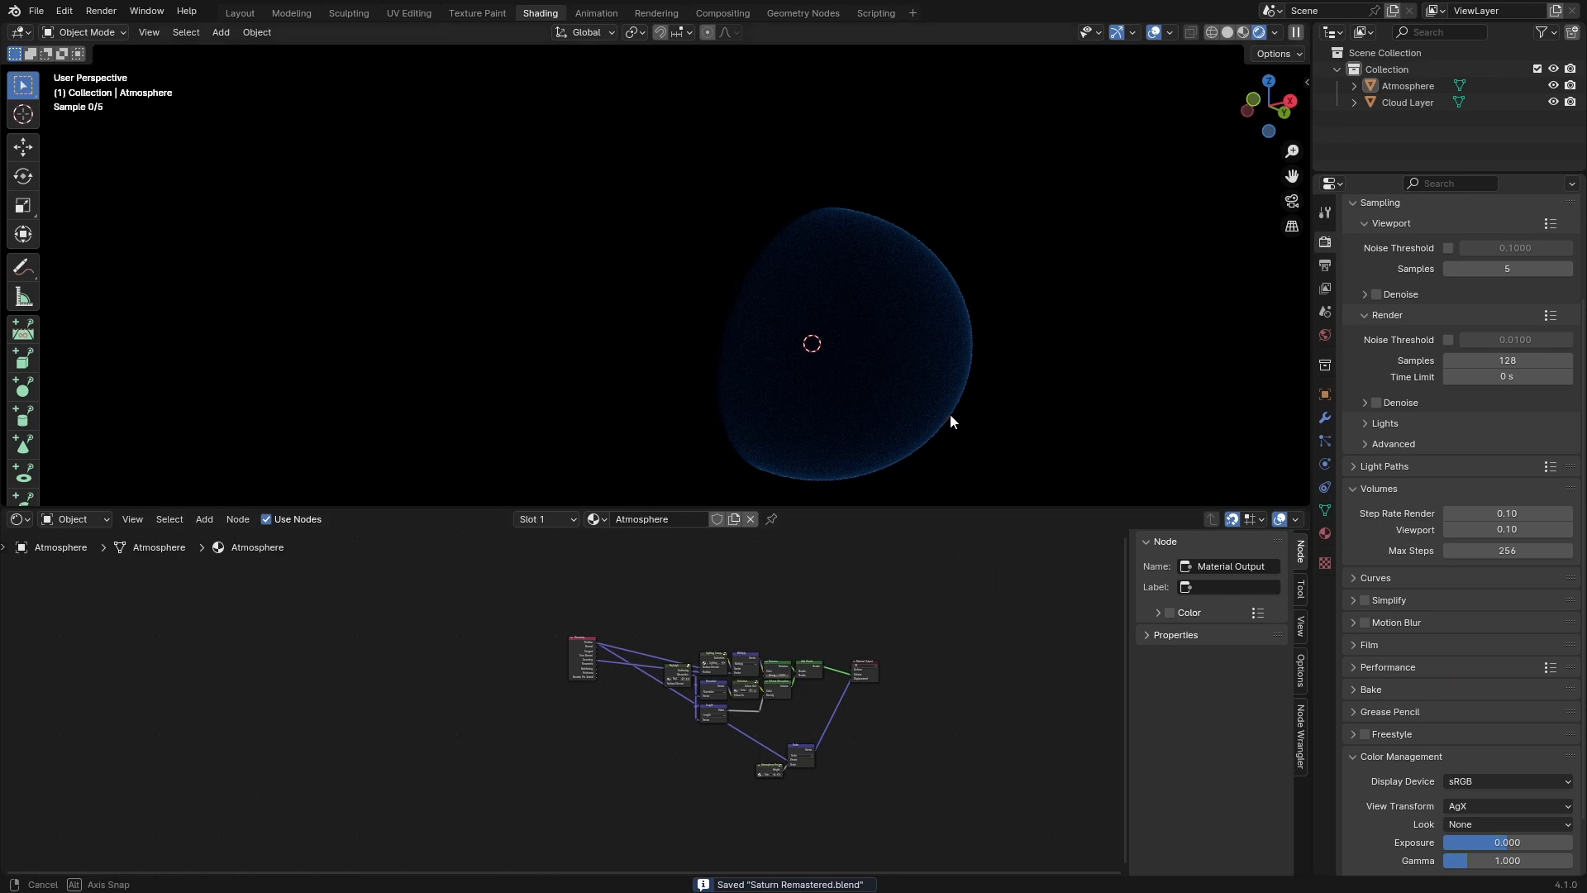
pyautogui.moveTo(950, 418); pyautogui.dragTo(1034, 316, button='middle')
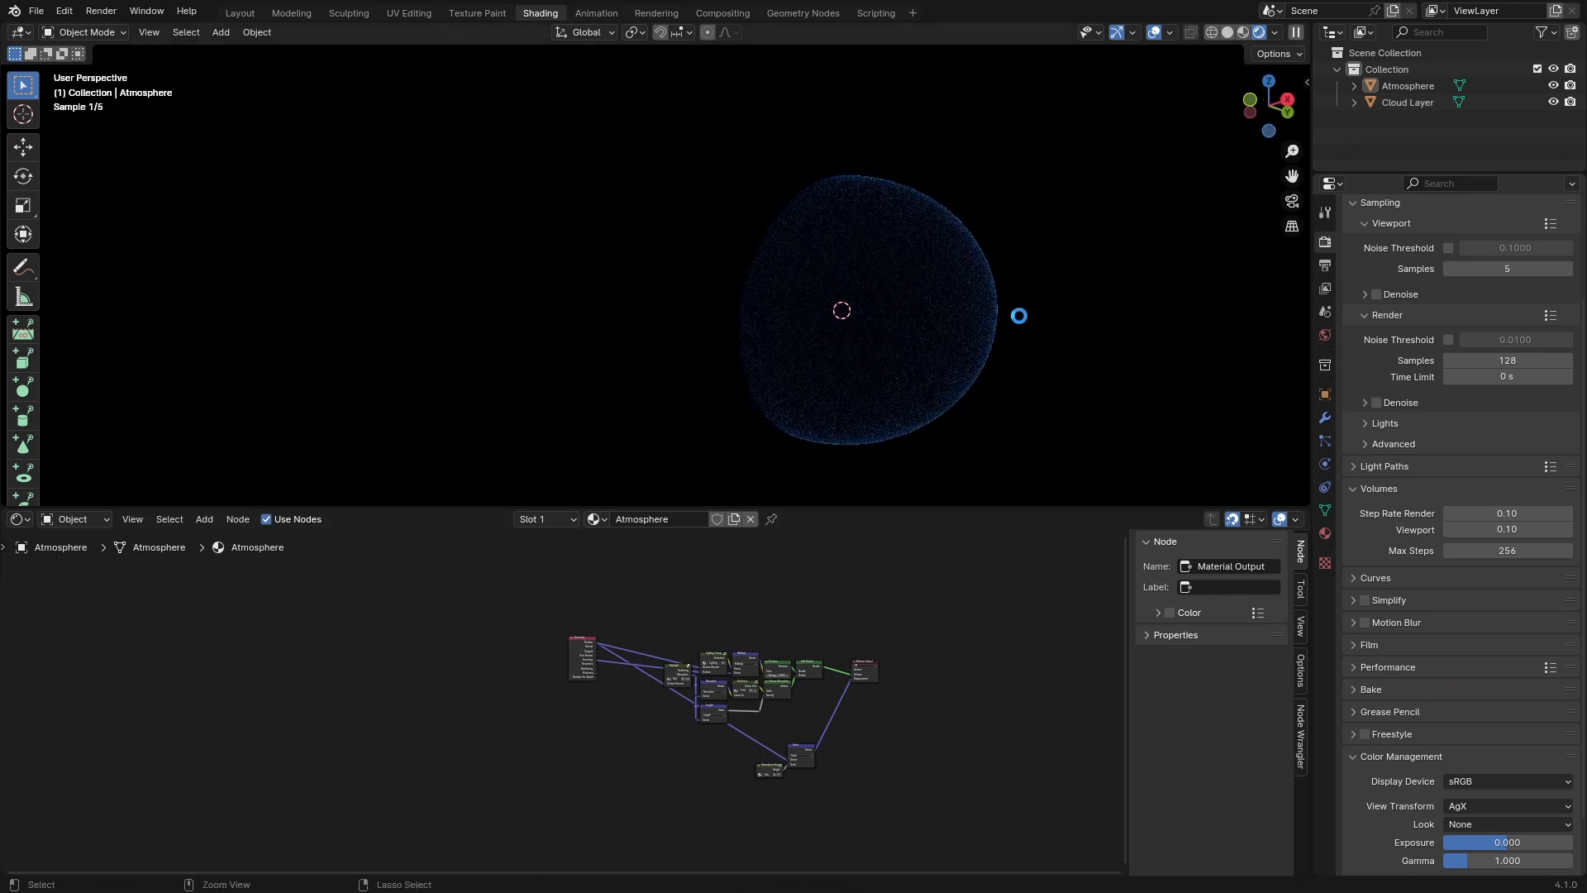
pyautogui.hotkey('ctrl', 's')
# Step: Open the Cloud Layer material, brighten its RGB node from black to a mid grey, and save the file
pyautogui.click(1416, 100)
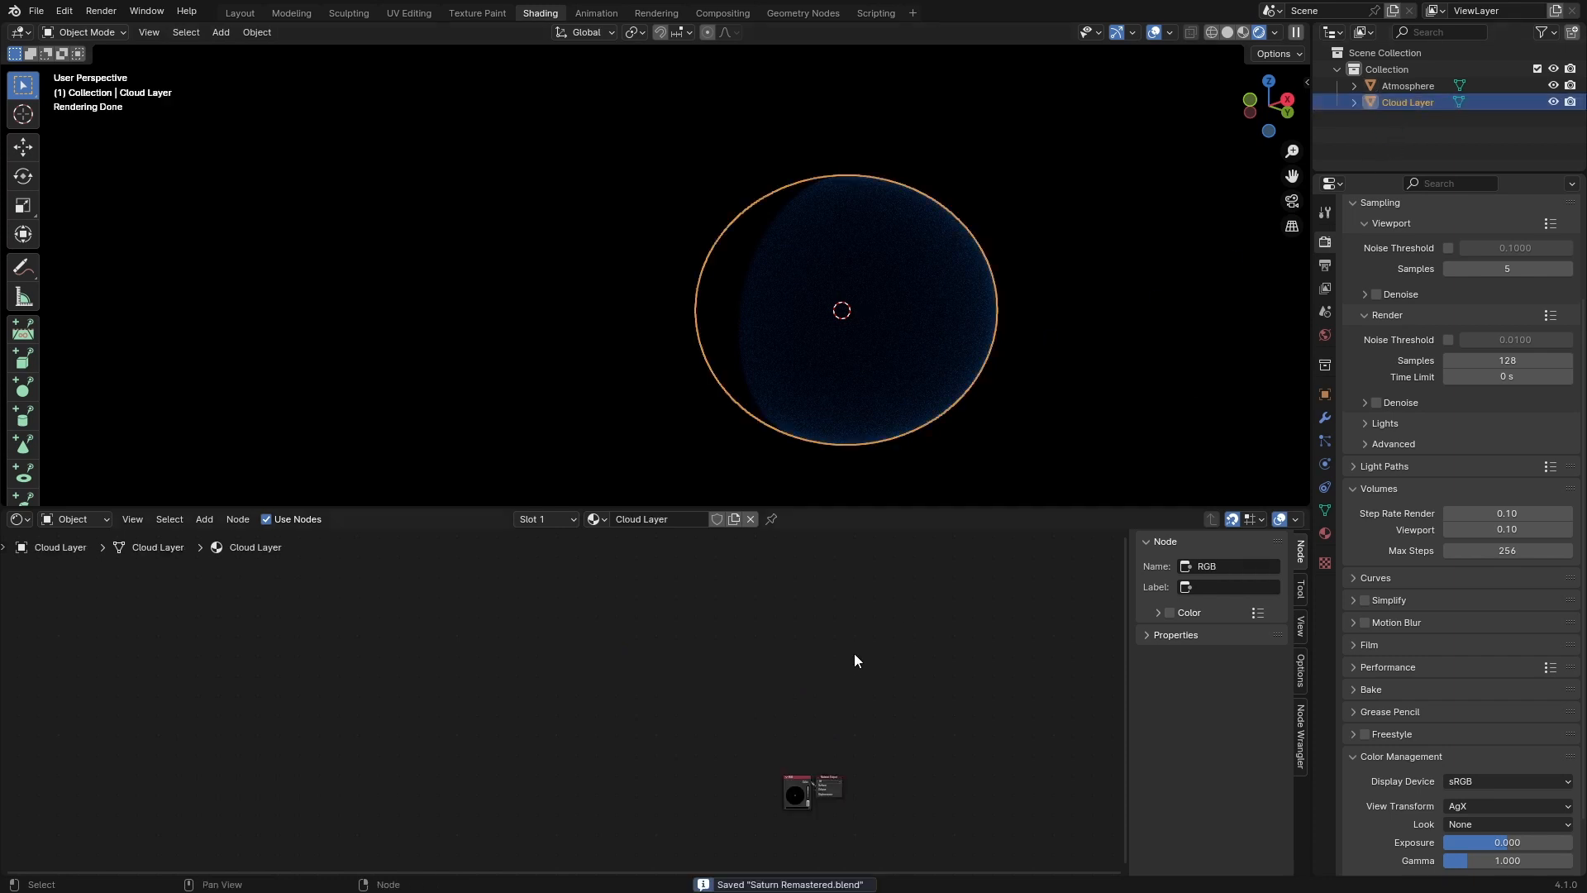
pyautogui.click(1050, 411)
pyautogui.scroll(4, 830, 772)
pyautogui.click(742, 682)
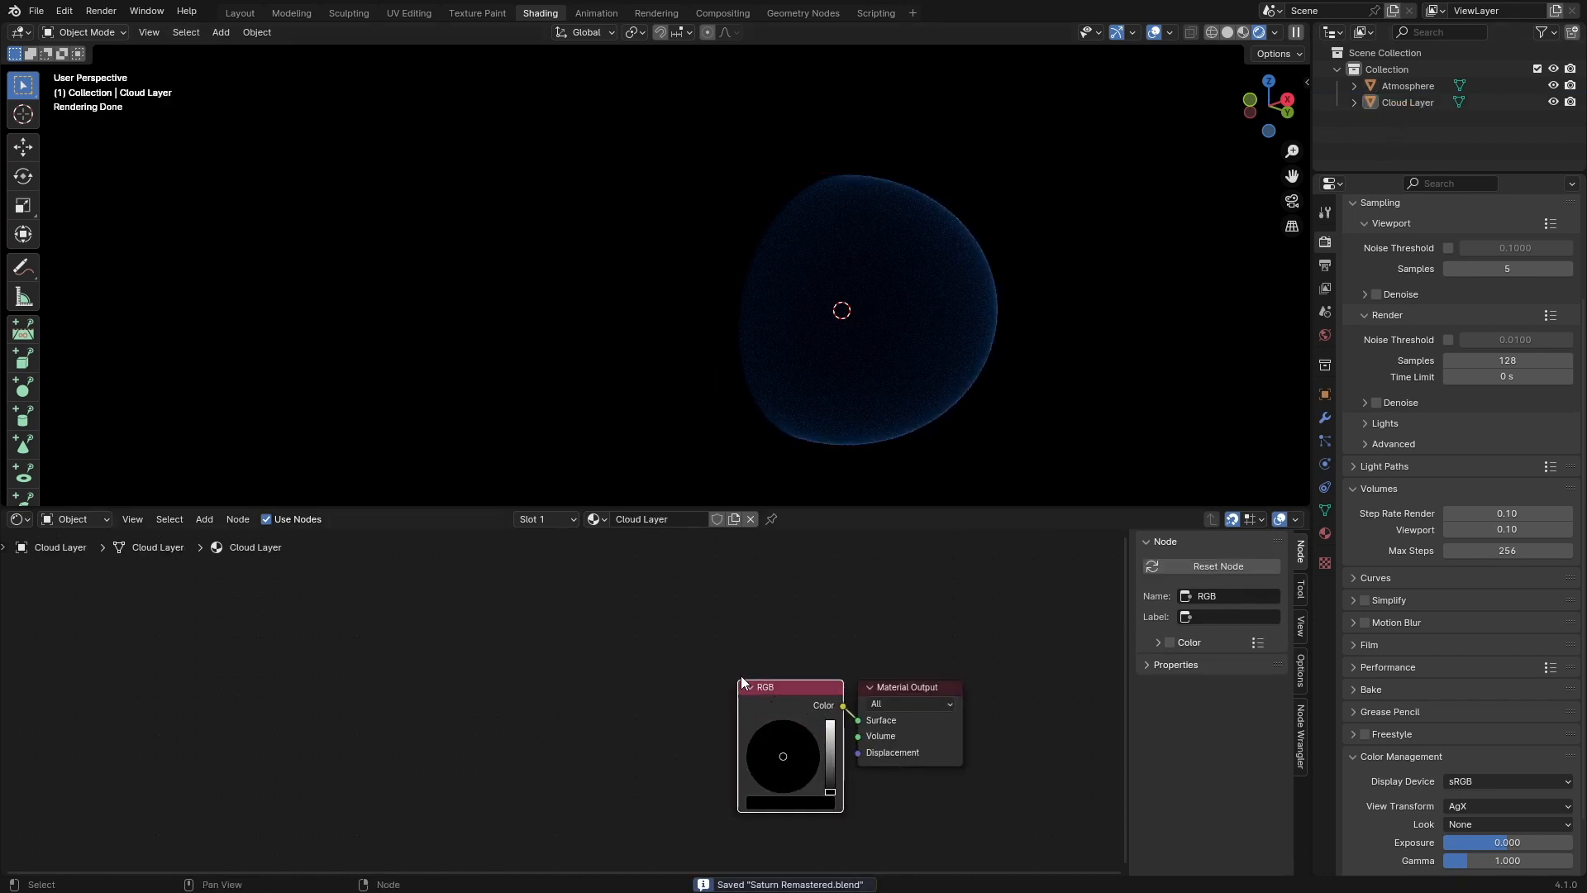
pyautogui.moveTo(830, 792)
pyautogui.mouseDown()
pyautogui.moveTo(830, 726)
pyautogui.moveTo(830, 763)
pyautogui.mouseUp()
pyautogui.hotkey('ctrl', 's')
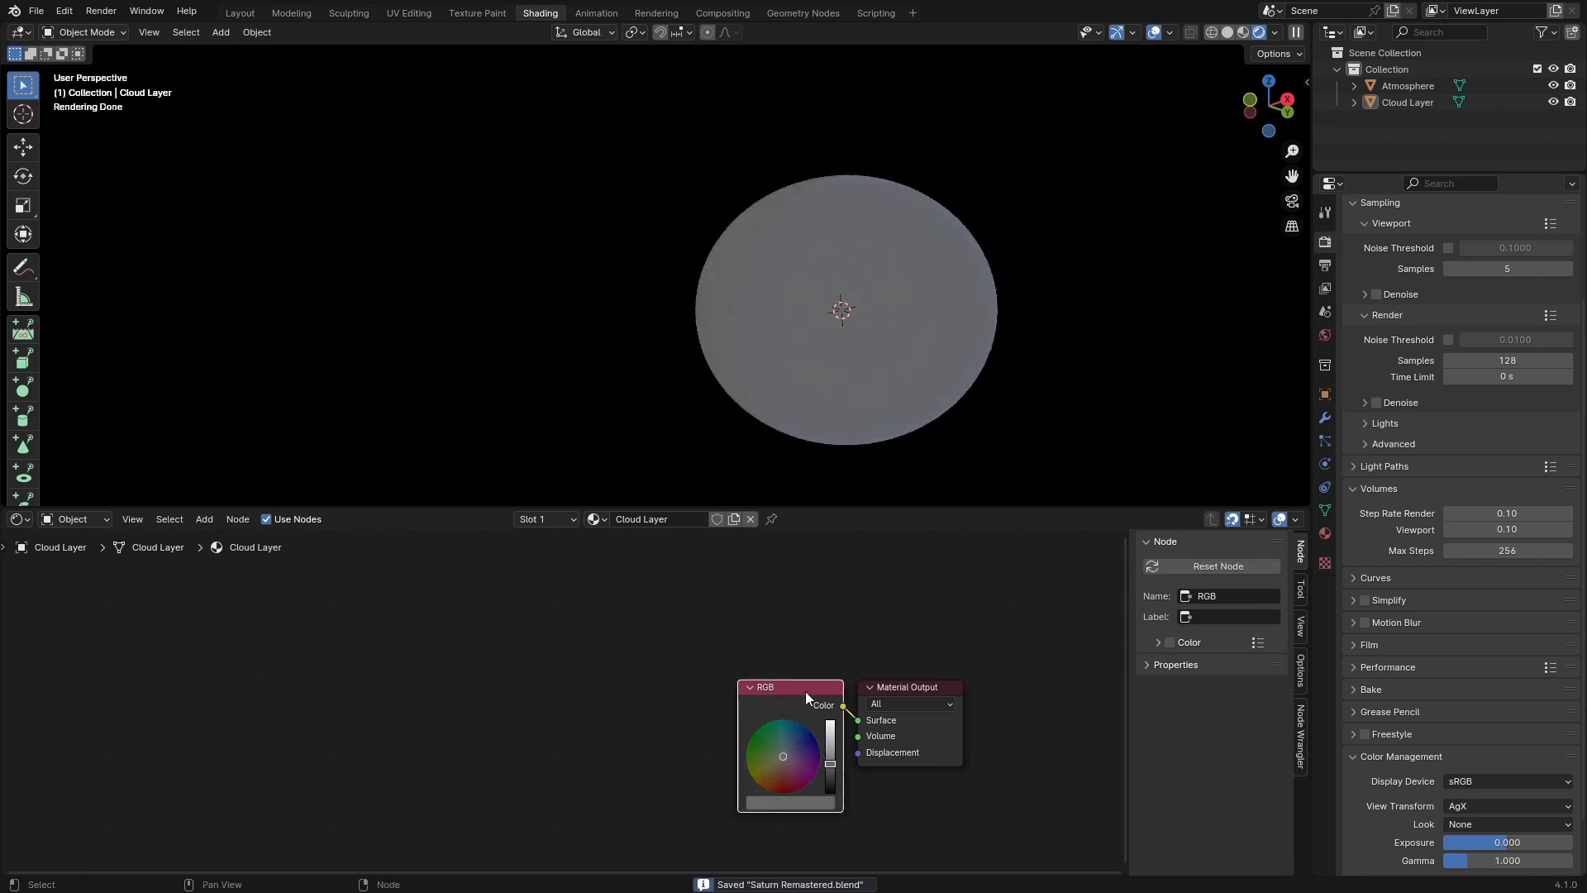
# Step: Add a Lighting Computation group node to the Cloud Layer material, left of the RGB node
pyautogui.hotkey('shift', 'a')
pyautogui.click(682, 610)
pyautogui.write('lighting')
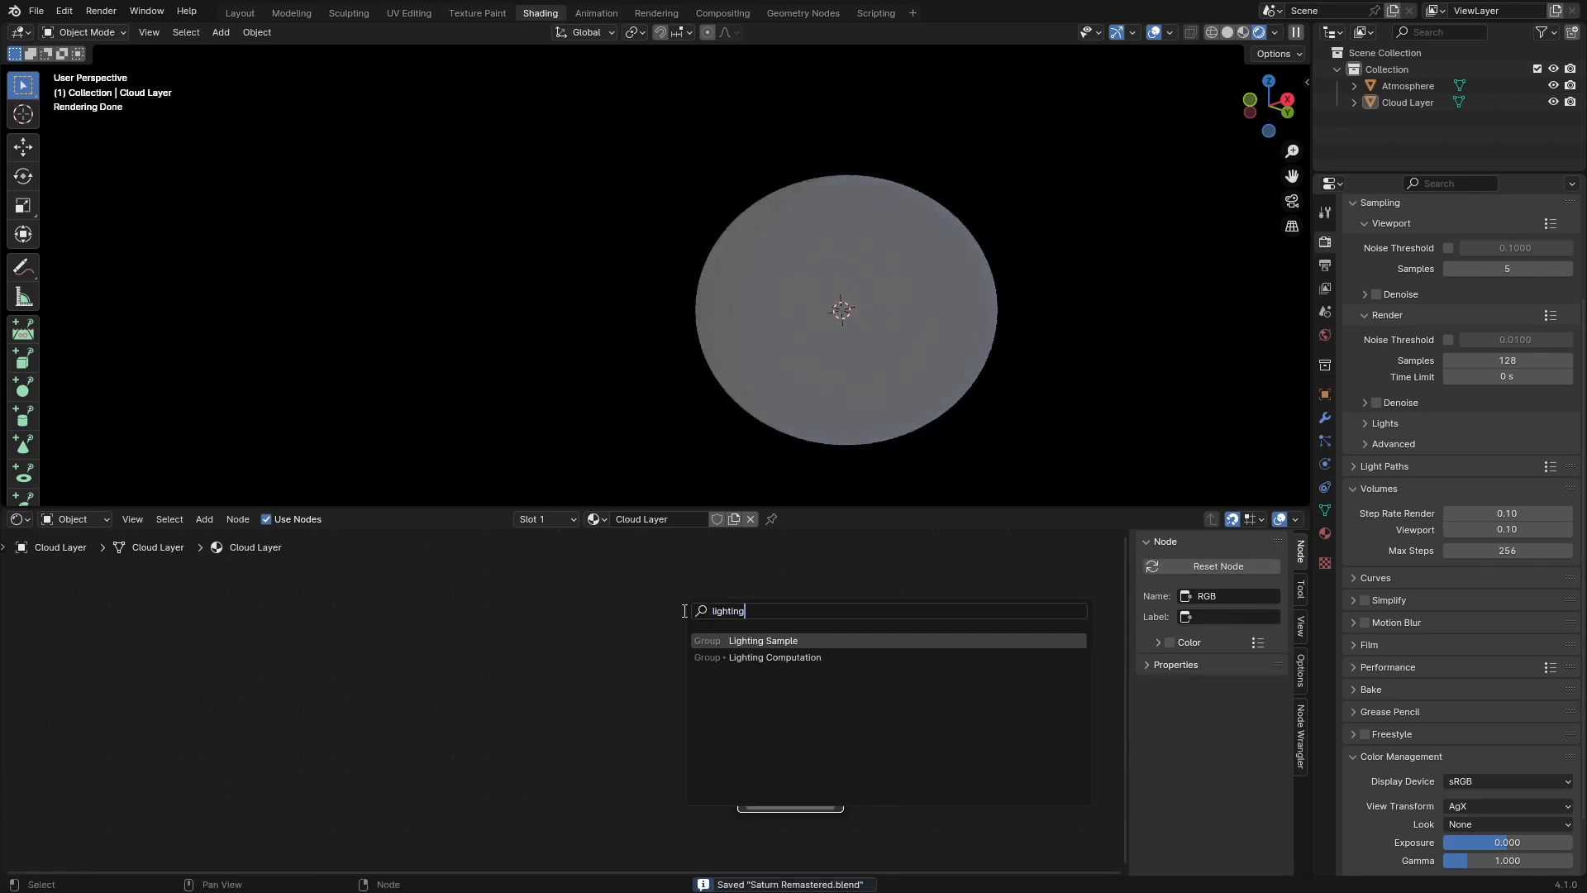
pyautogui.press('Down')
pyautogui.press('Return')
pyautogui.click(608, 612)
# Step: Add a Geometry node to the left of the Lighting Computation node
pyautogui.hotkey('shift', 'a')
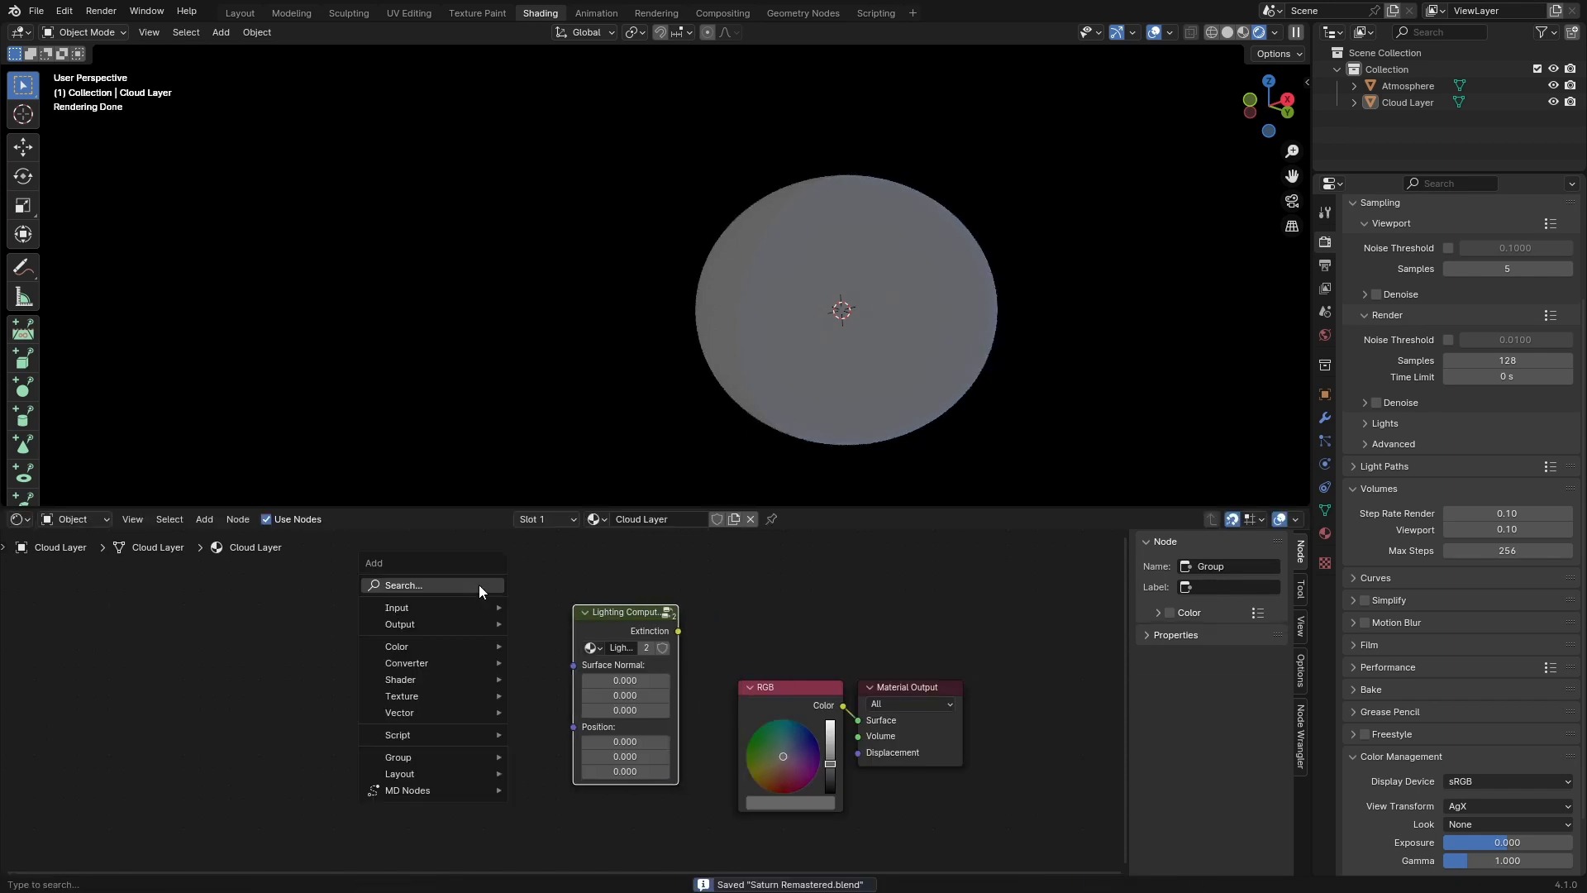
pyautogui.write('geo')
pyautogui.press('Return')
pyautogui.click(329, 573)
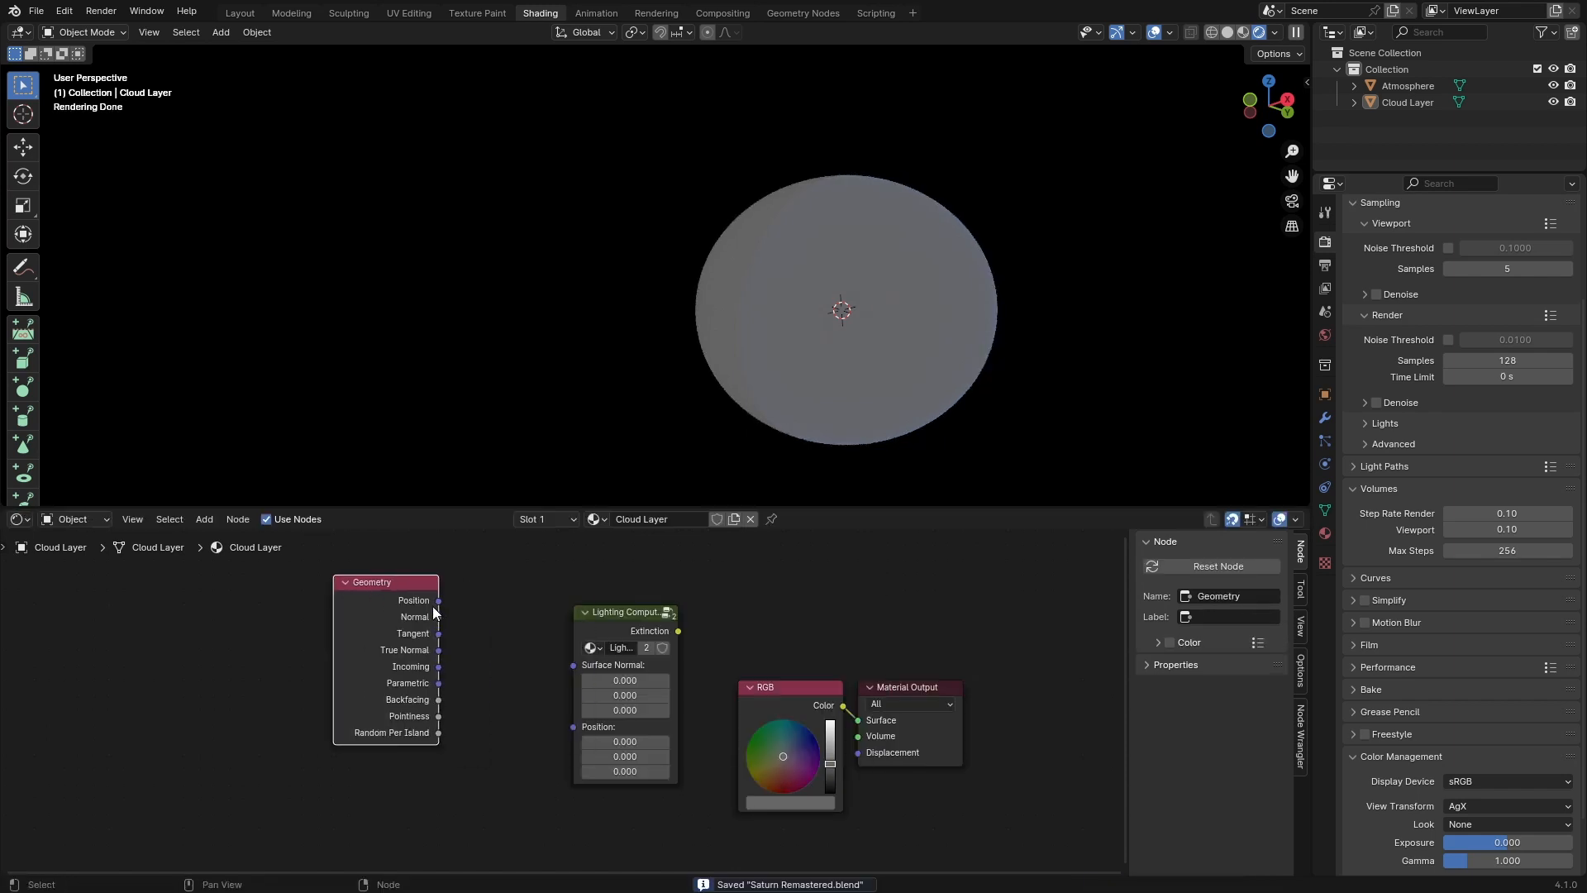
# Step: Connect the Geometry node's Position and Incoming to Lighting Computation's Surface Normal and Position, and its Extinction to the Material Output's Volume
pyautogui.moveTo(438, 601); pyautogui.dragTo(573, 665)
pyautogui.moveTo(443, 667); pyautogui.dragTo(573, 681)
pyautogui.moveTo(678, 630); pyautogui.dragTo(858, 736)
pyautogui.click(782, 701)
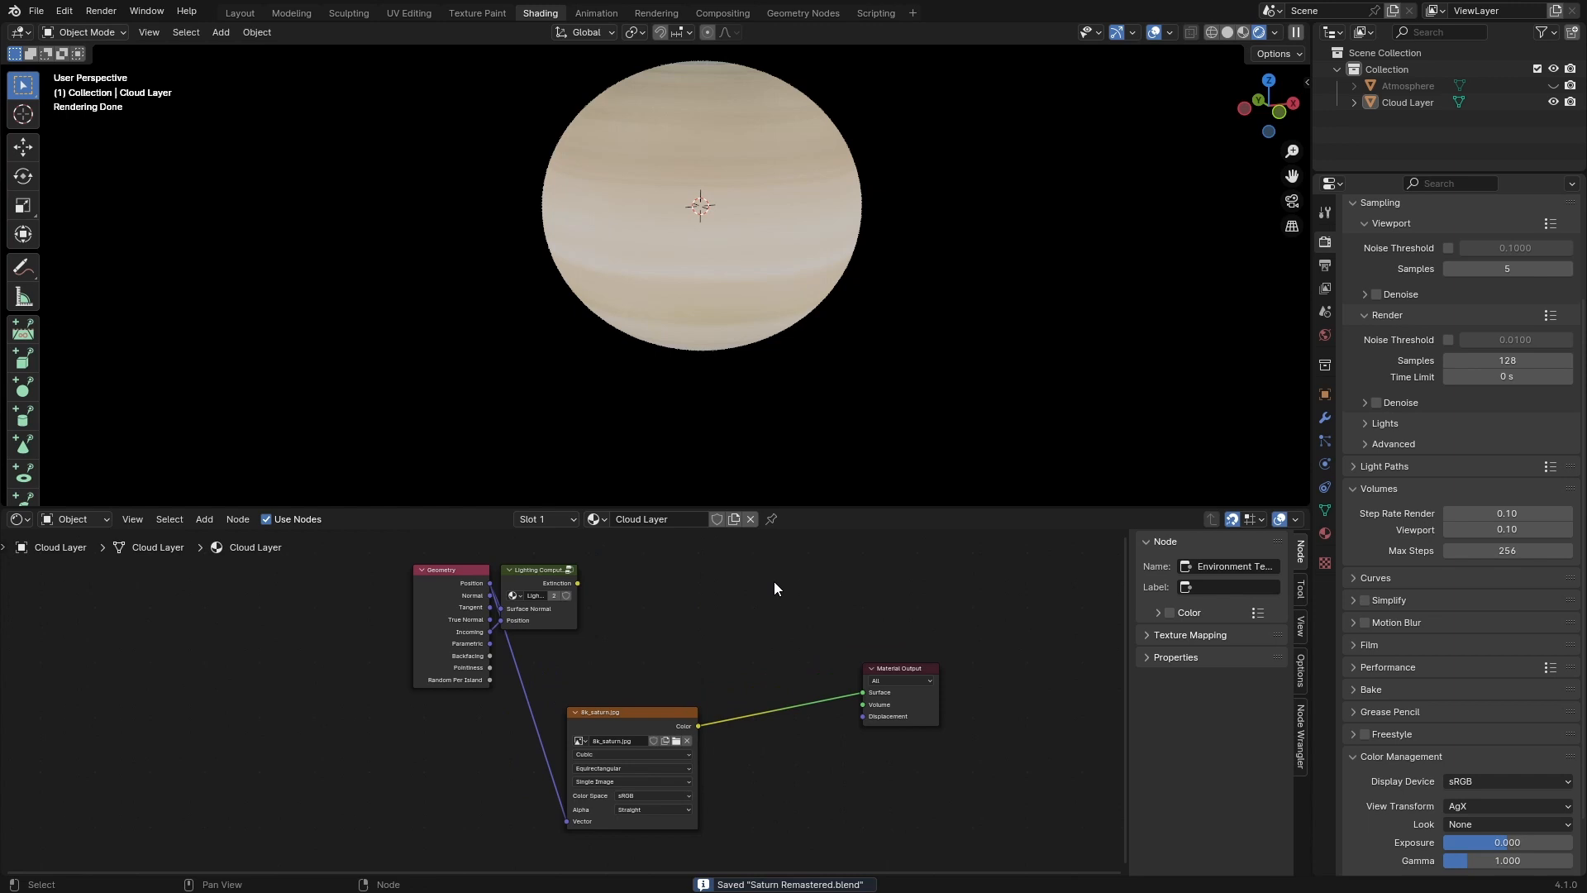
# Step: Insert a Vector Math node set to Scale between the 8k_saturn.jpg texture and the Material Output
pyautogui.hotkey('shift', 'a')
pyautogui.write('vector math')
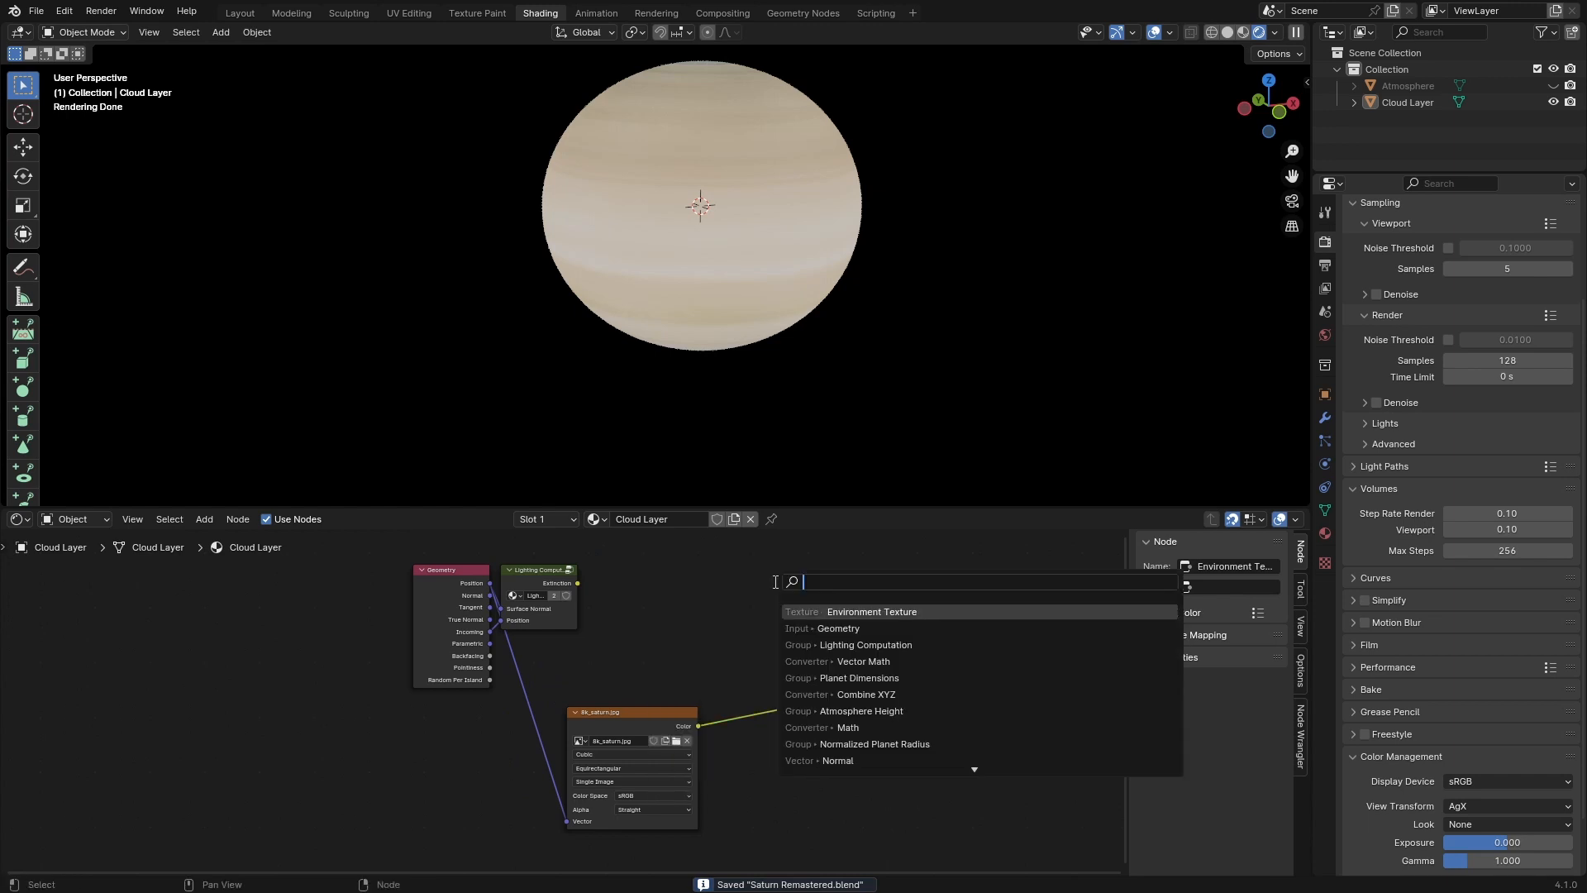
pyautogui.press('Return')
pyautogui.click(782, 661)
pyautogui.scroll(2, 781, 662)
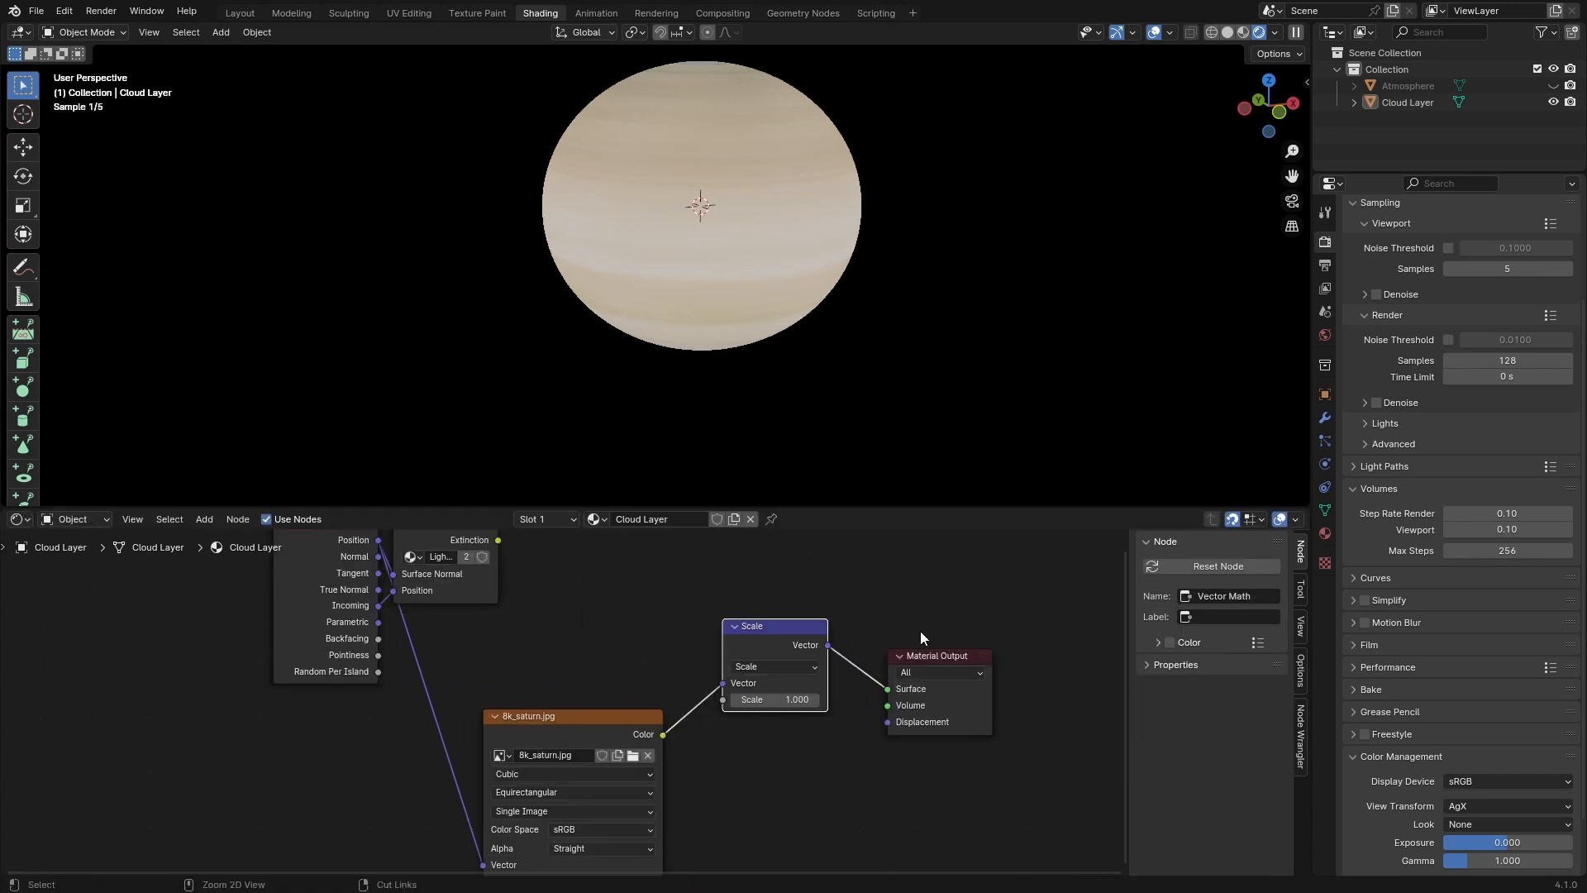
# Step: Add an Air Density group node to the Cloud Layer material, below the Scale node
pyautogui.hotkey('shift', 'a')
pyautogui.write('air')
pyautogui.press('Return')
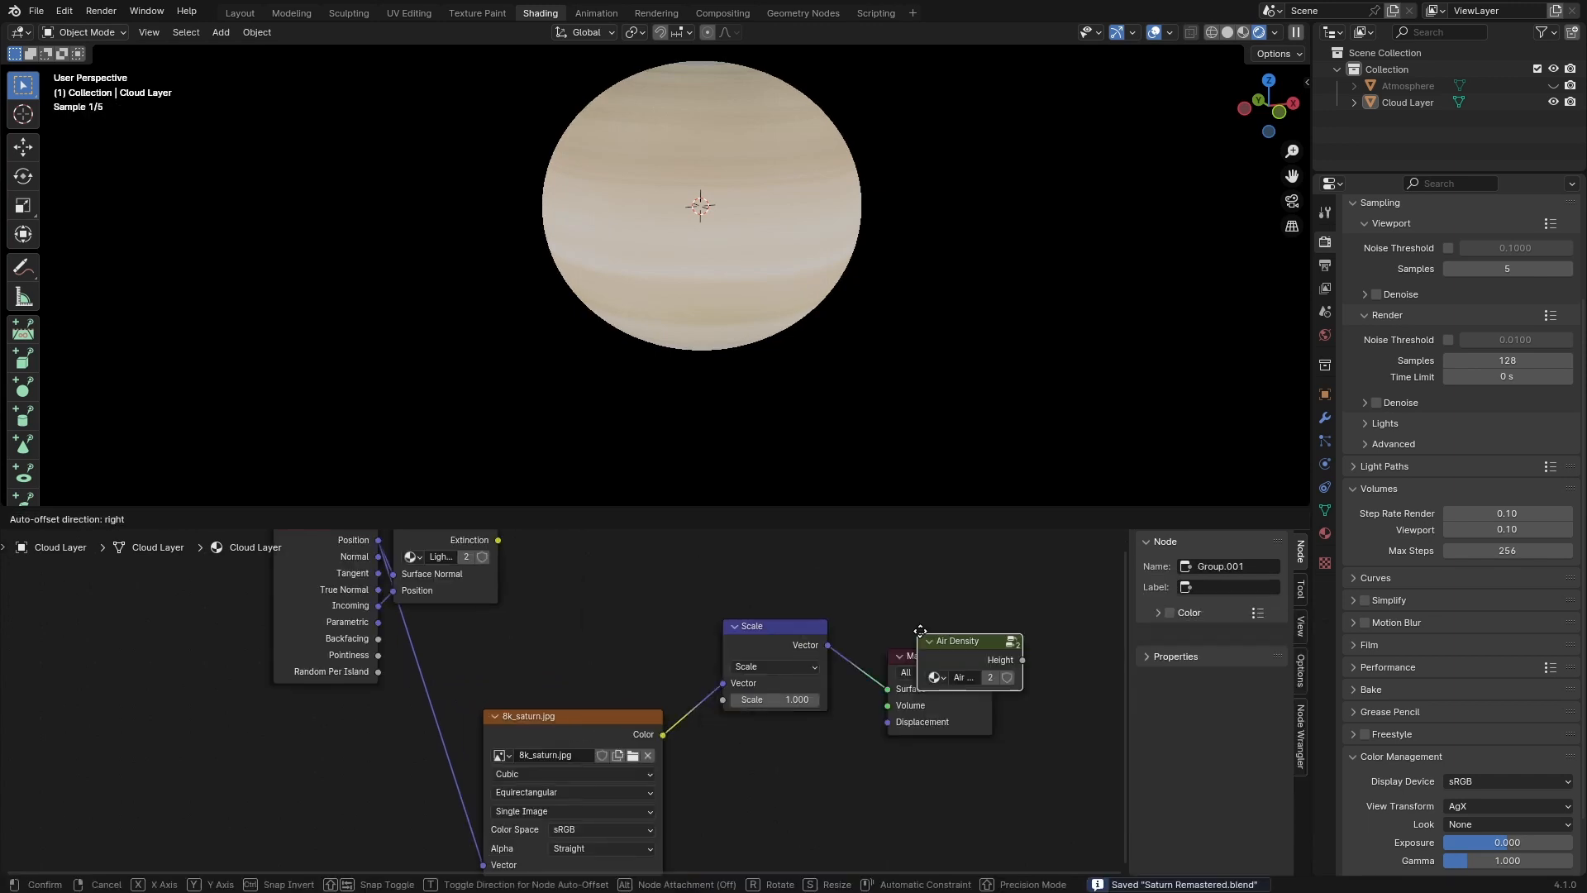
pyautogui.click(756, 799)
# Step: Add a Math node that multiplies the Air Density height by 1000 and feeds the Scale node's Scale input
pyautogui.moveTo(756, 798); pyautogui.dragTo(773, 716, button='middle')
pyautogui.hotkey('shift', 'a')
pyautogui.write('math')
pyautogui.press('Return')
pyautogui.click(921, 702)
pyautogui.click(971, 744)
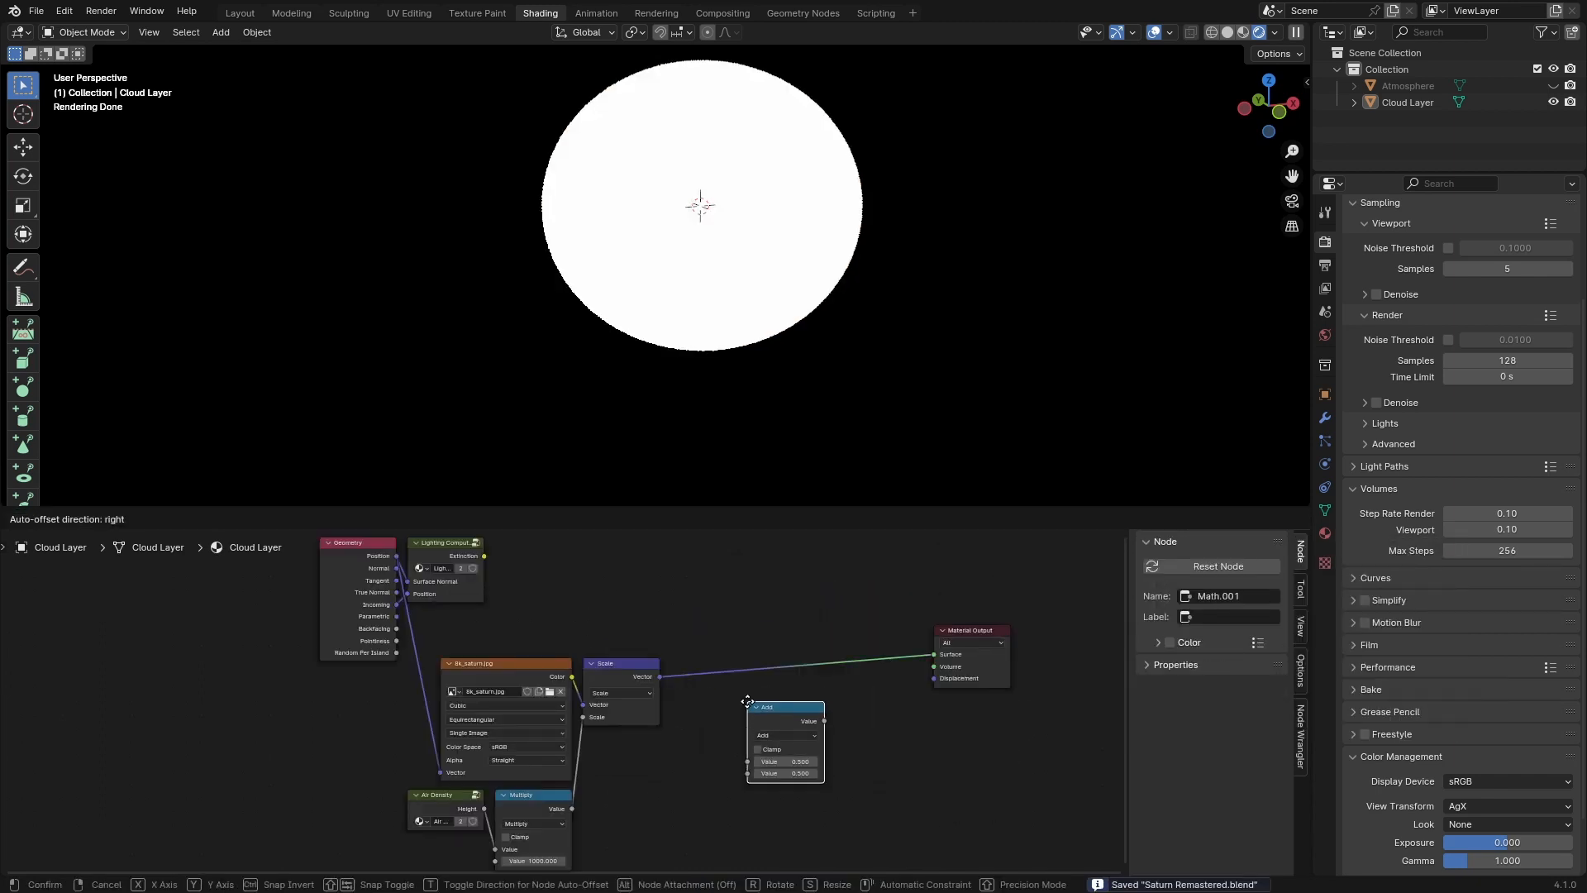
# Step: Insert a second Vector Math node set to Multiply after the Scale node and feed it the Lighting Computation's Extinction
pyautogui.click(737, 683)
pyautogui.click(737, 683)
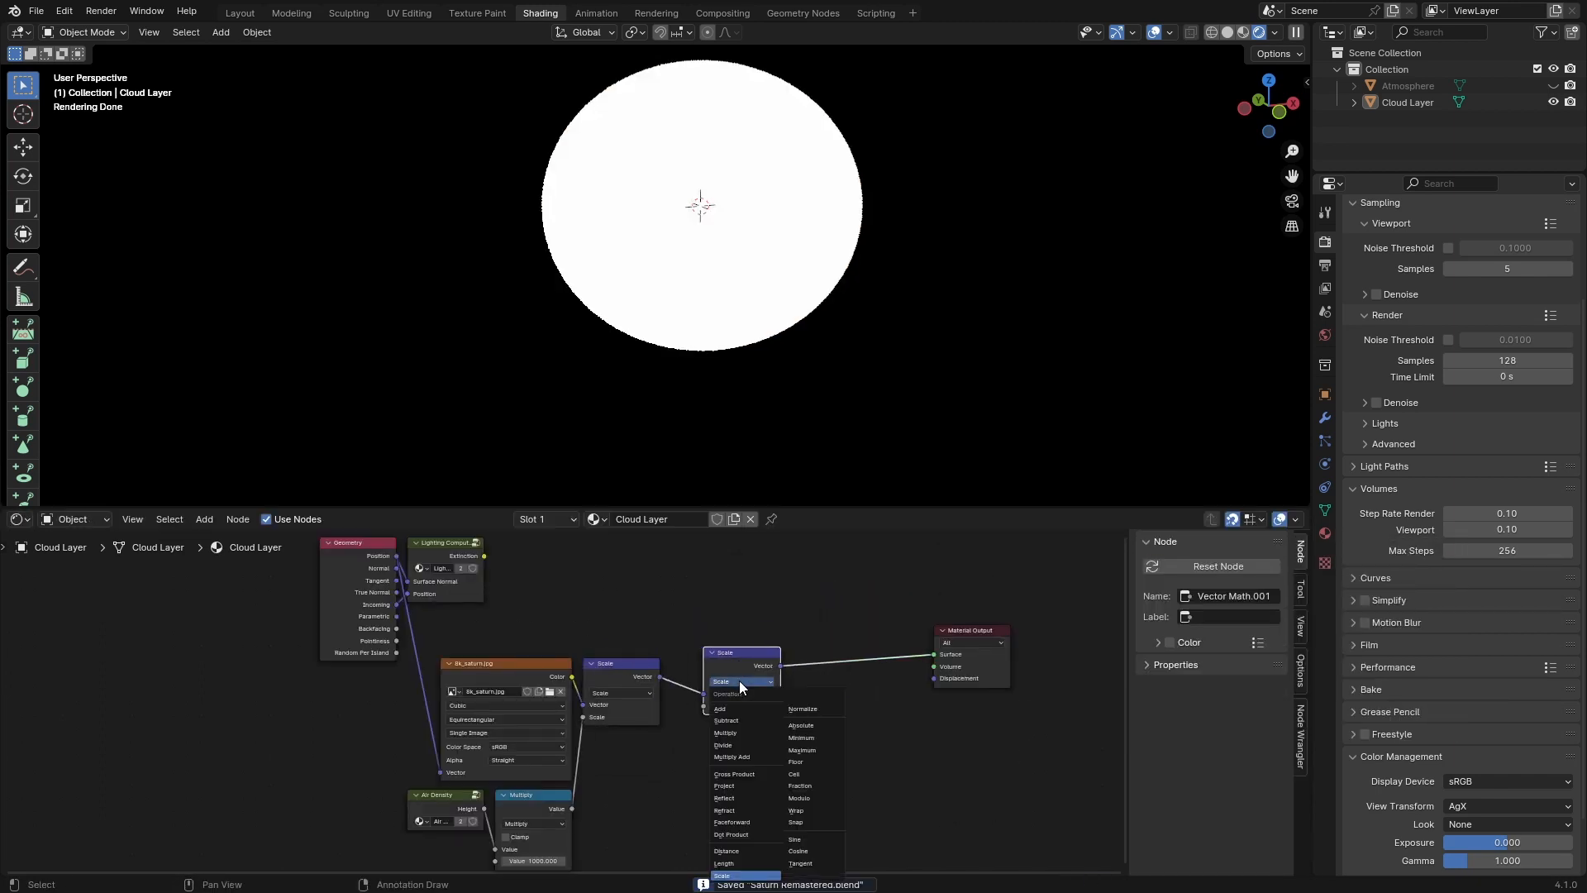
pyautogui.click(738, 712)
pyautogui.moveTo(484, 555); pyautogui.dragTo(704, 706)
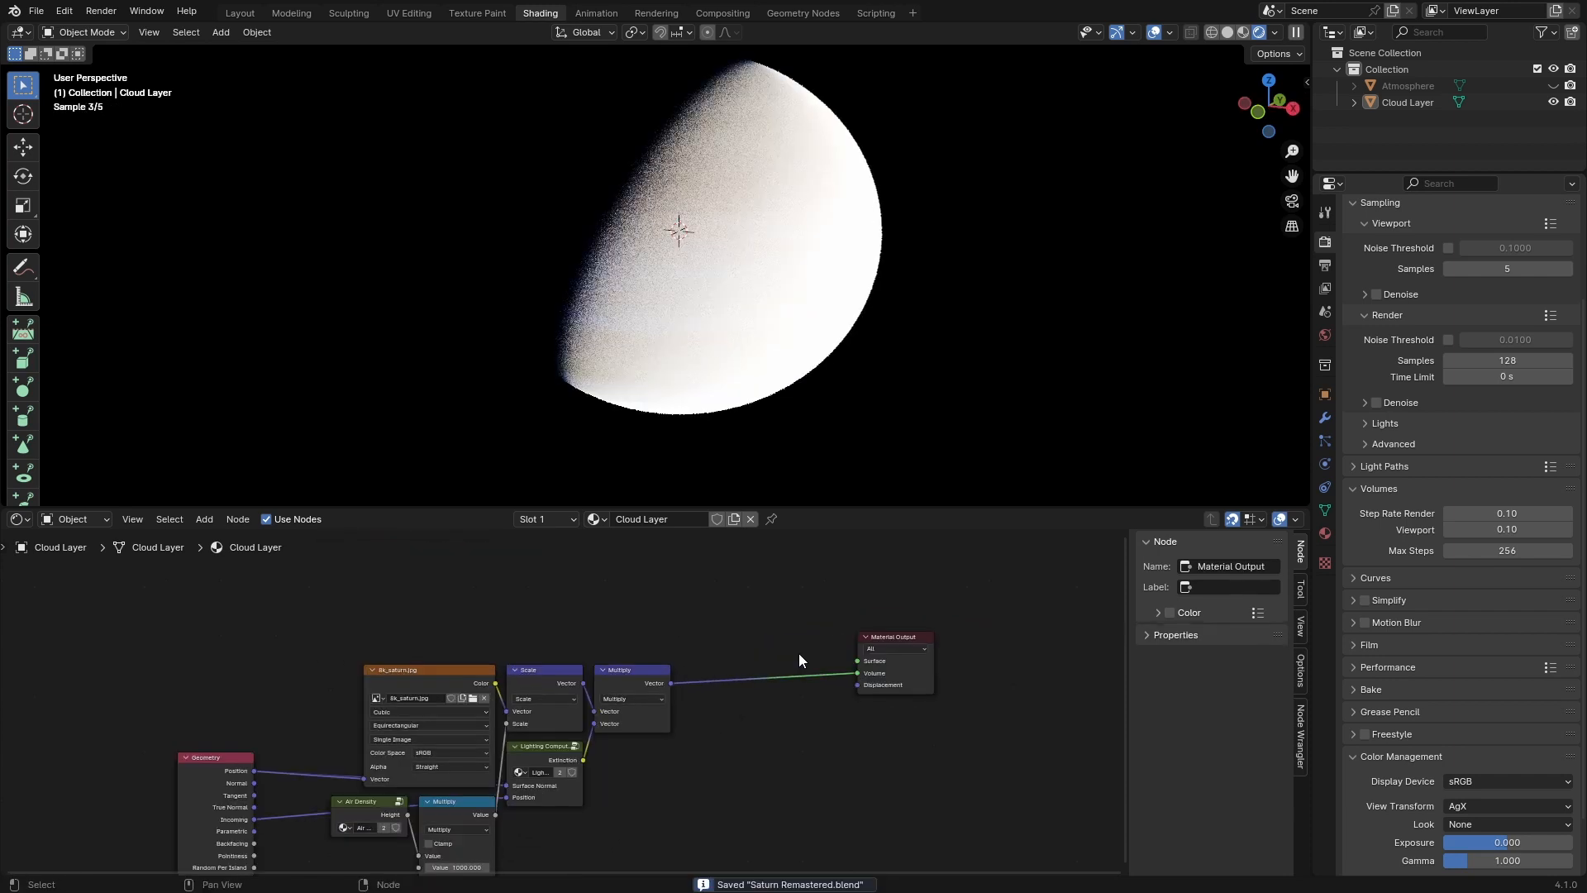
# Step: Show the material settings, insert an Add Shader node between Emission and the Material Output, and save the file
pyautogui.click(1325, 533)
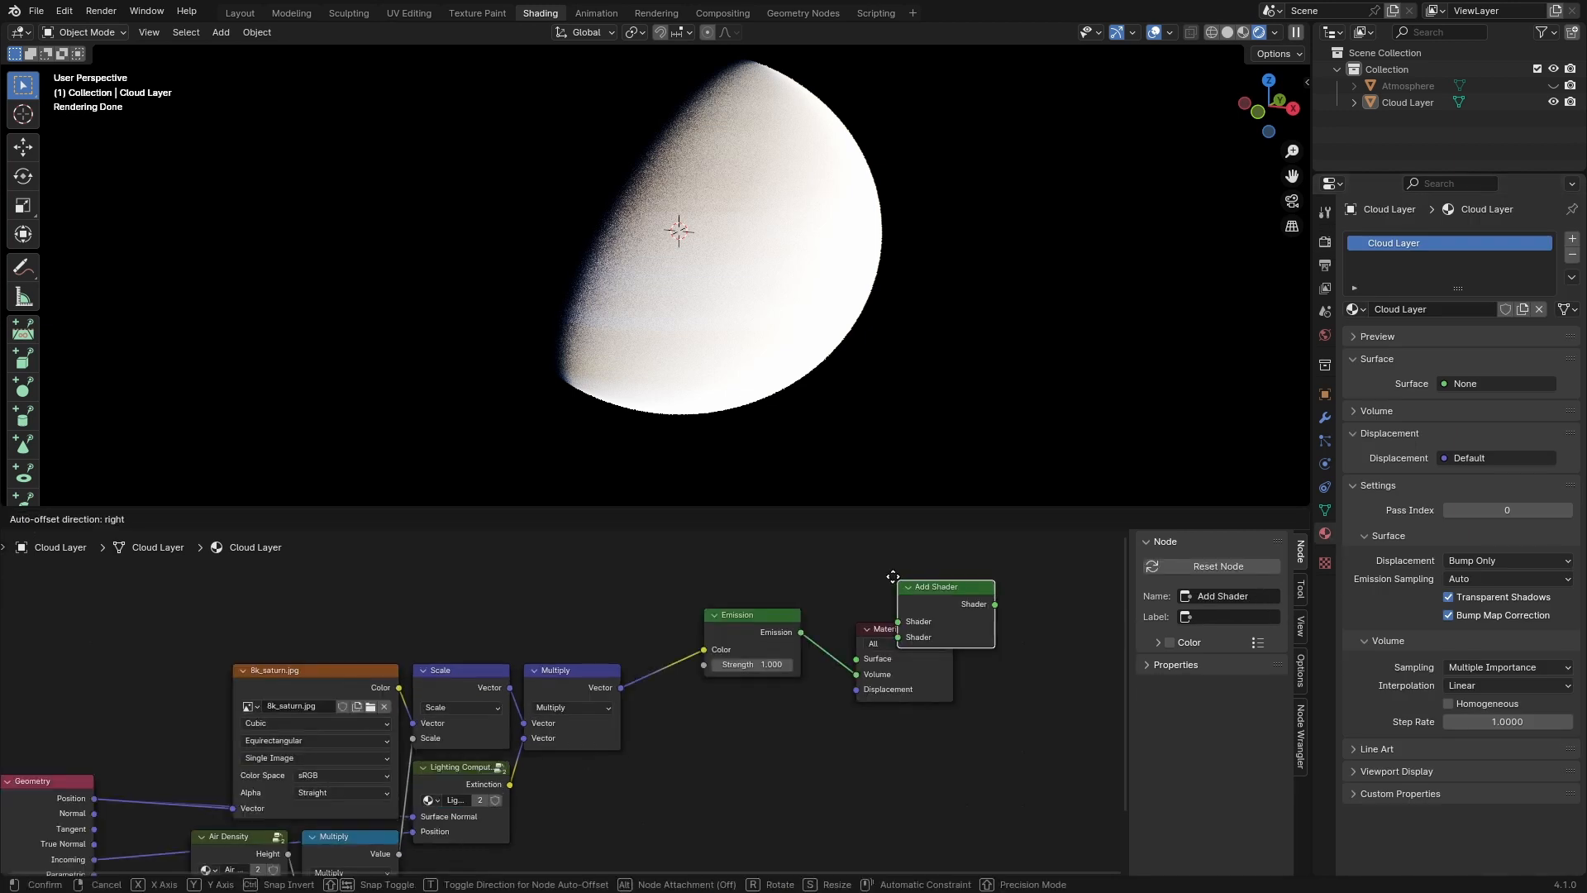
pyautogui.moveTo(893, 577); pyautogui.dragTo(851, 605)
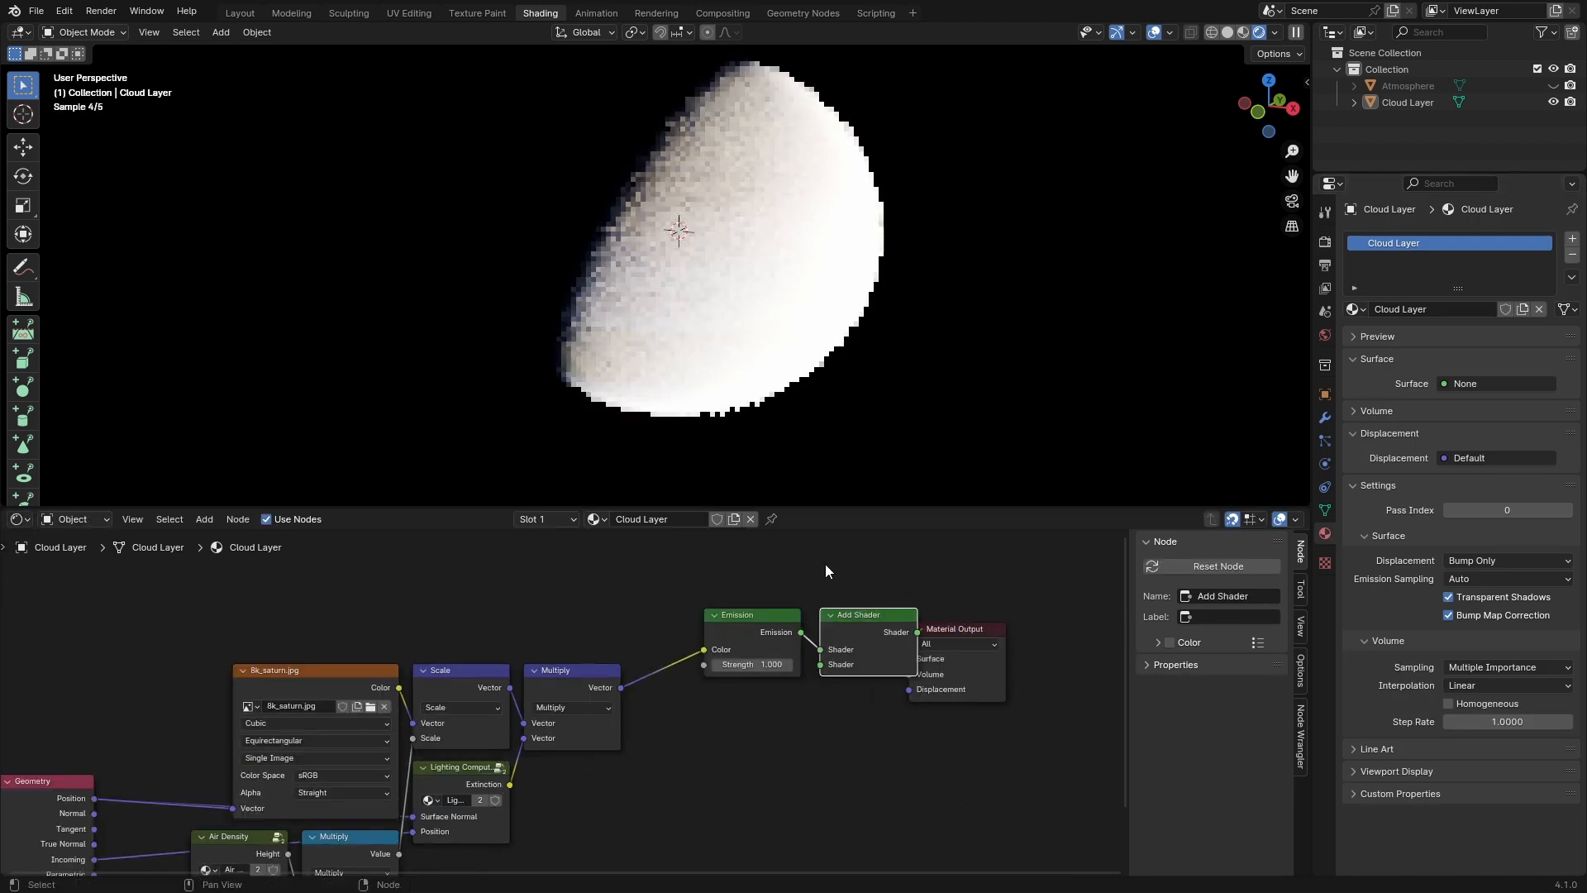
pyautogui.hotkey('ctrl', 's')
# Step: Add a Volume Absorption node below Emission, connected to the Add Shader's second input, and spread the shader nodes away from Multiply
pyautogui.hotkey('shift', 'a')
pyautogui.write('abso')
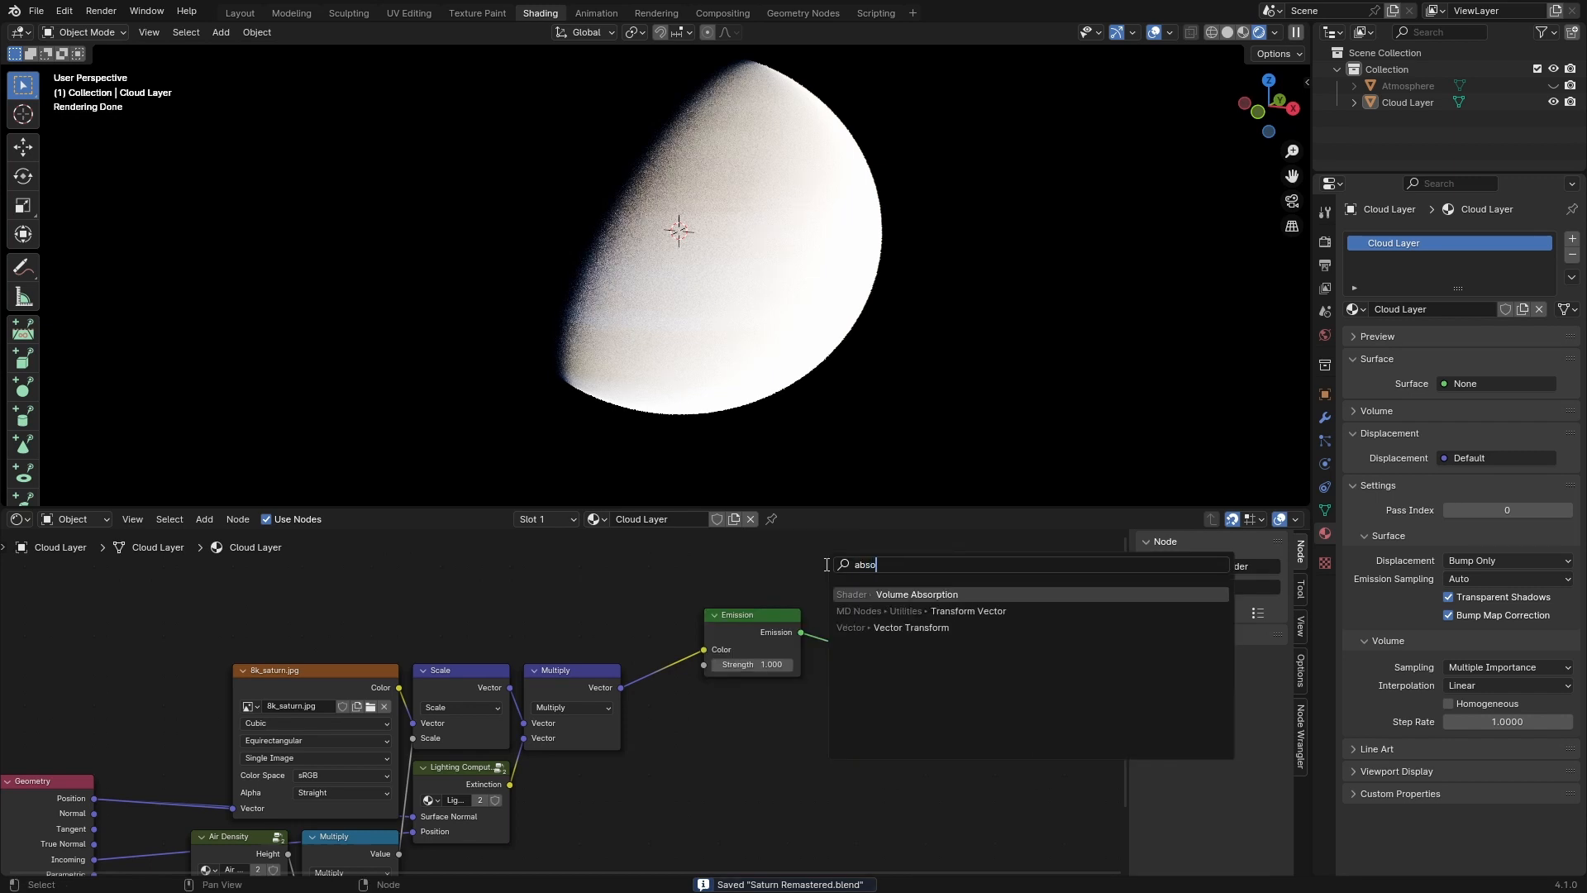
pyautogui.press('Return')
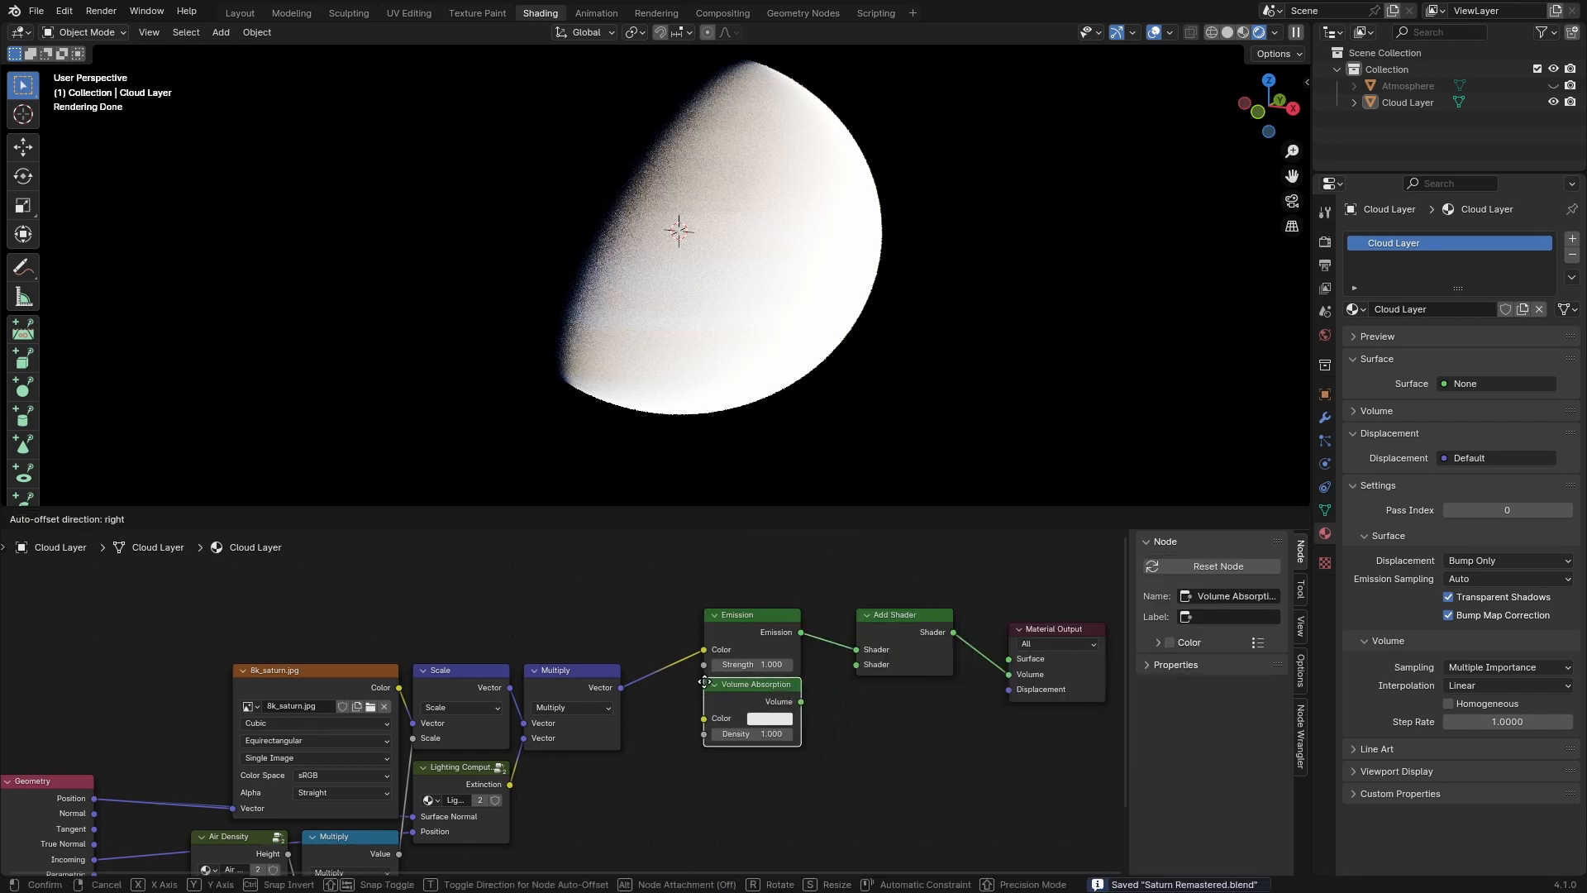
pyautogui.click(820, 703)
pyautogui.moveTo(894, 630); pyautogui.dragTo(852, 628)
pyautogui.moveTo(730, 592); pyautogui.dragTo(853, 699)
pyautogui.moveTo(855, 632); pyautogui.dragTo(1021, 620)
# Step: Duplicate a Vector Math node as Normalize, link it from the Scale node to the Volume Absorption Color, and save the file
pyautogui.moveTo(593, 695); pyautogui.dragTo(653, 605, button='middle')
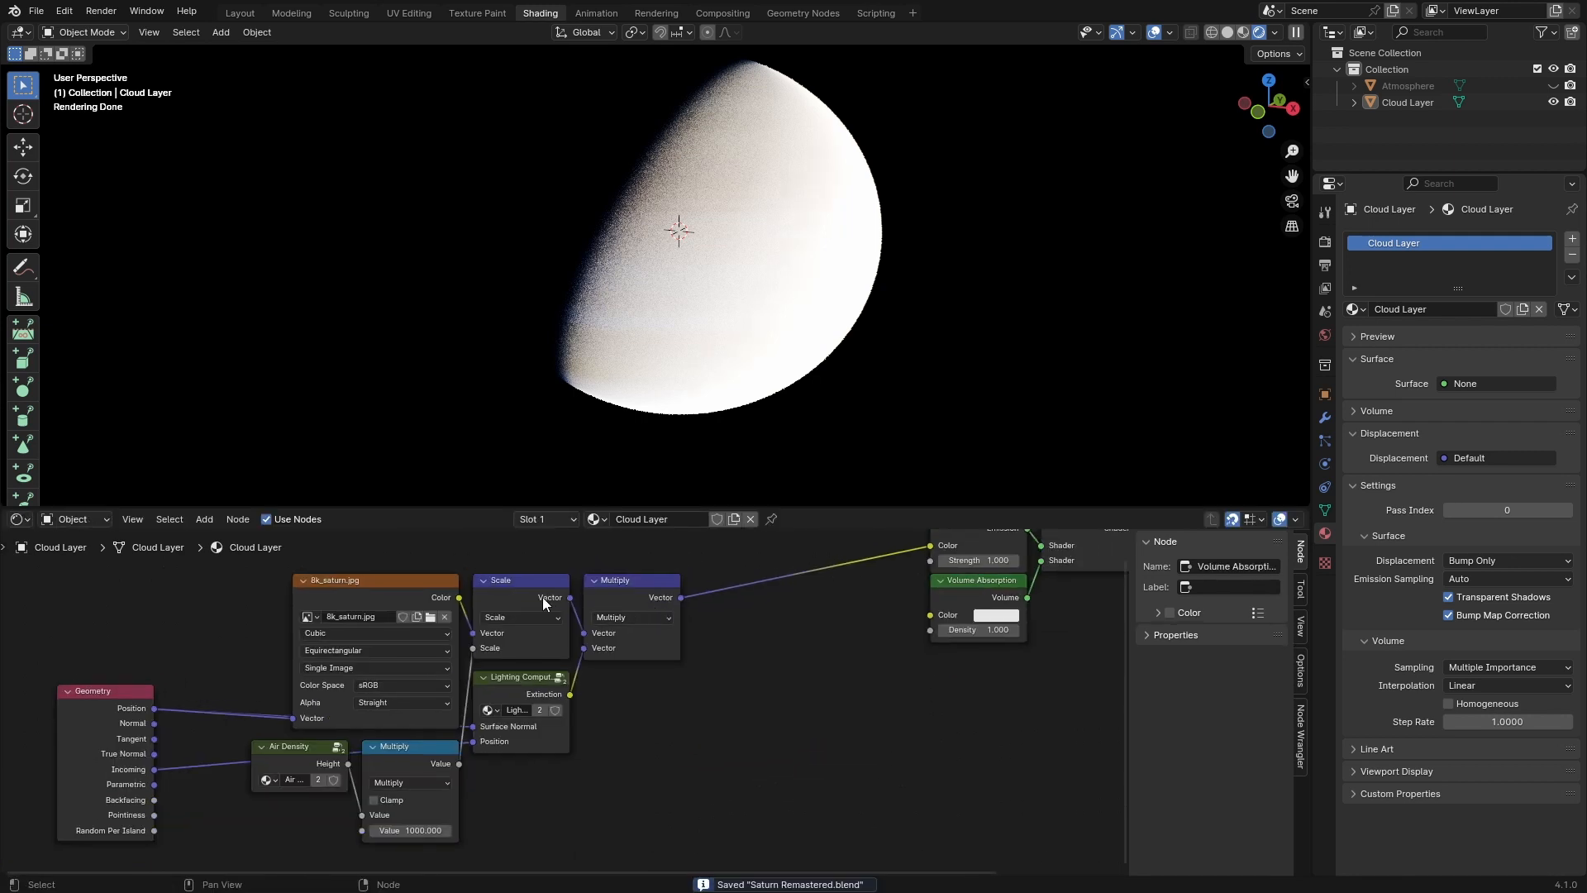
pyautogui.click(638, 598)
pyautogui.hotkey('shift', 'd')
pyautogui.click(716, 707)
pyautogui.click(714, 712)
pyautogui.click(698, 685)
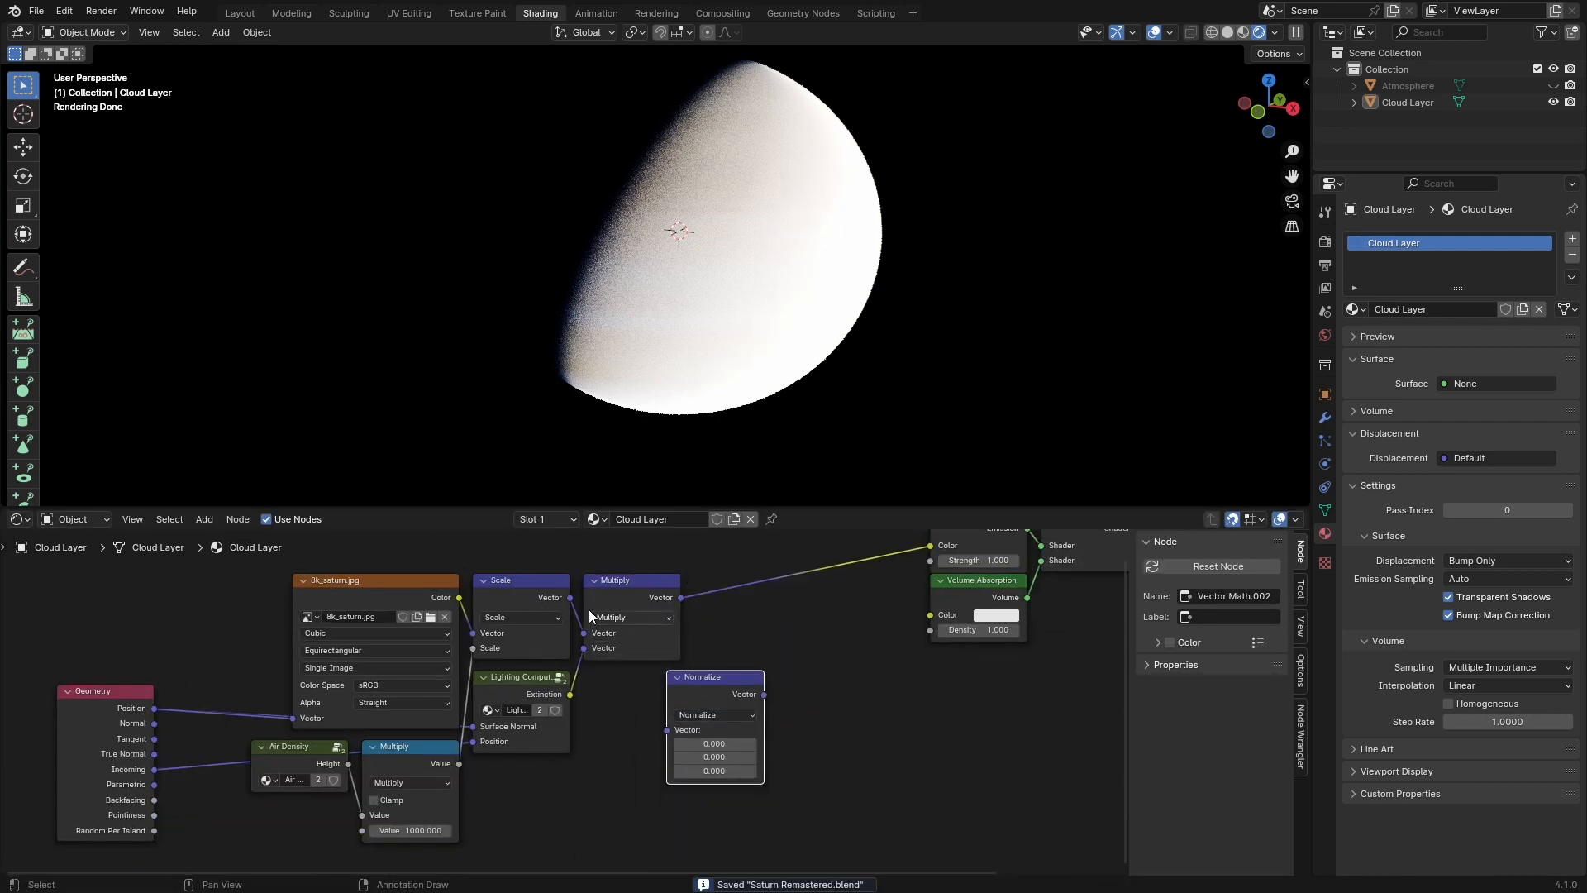
pyautogui.moveTo(571, 598); pyautogui.dragTo(667, 729)
pyautogui.moveTo(764, 694); pyautogui.dragTo(930, 615)
pyautogui.moveTo(750, 674); pyautogui.dragTo(705, 675)
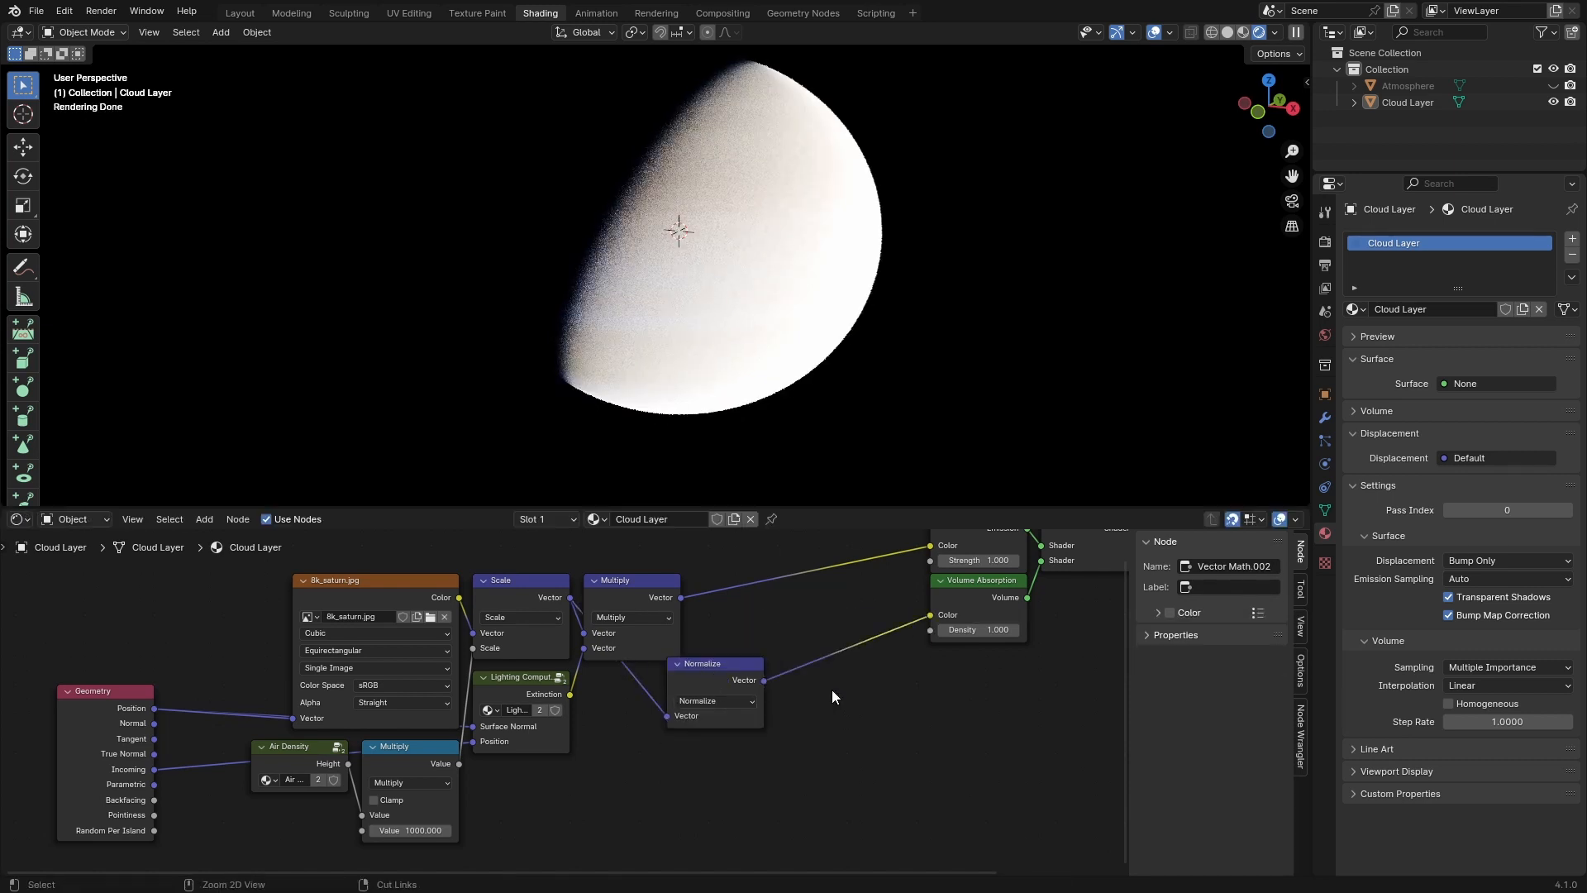
pyautogui.hotkey('ctrl', 's')
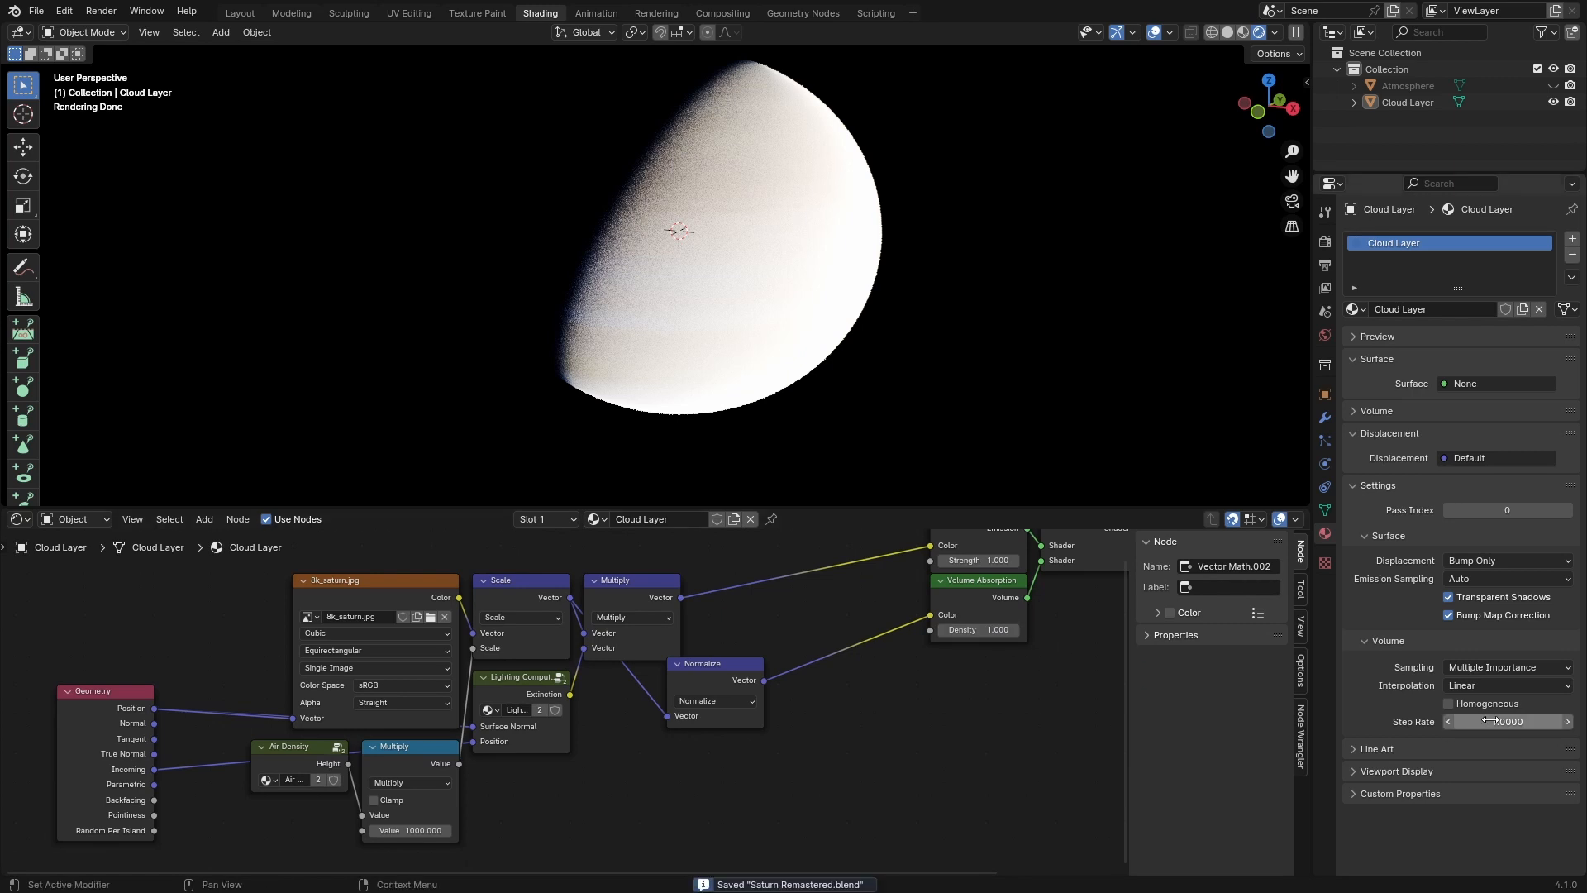
# Step: Insert an Extinction group node between the Normalize node and the Volume Absorption Color
pyautogui.scroll(1, 911, 701)
pyautogui.hotkey('shift', 'a')
pyautogui.write('ex')
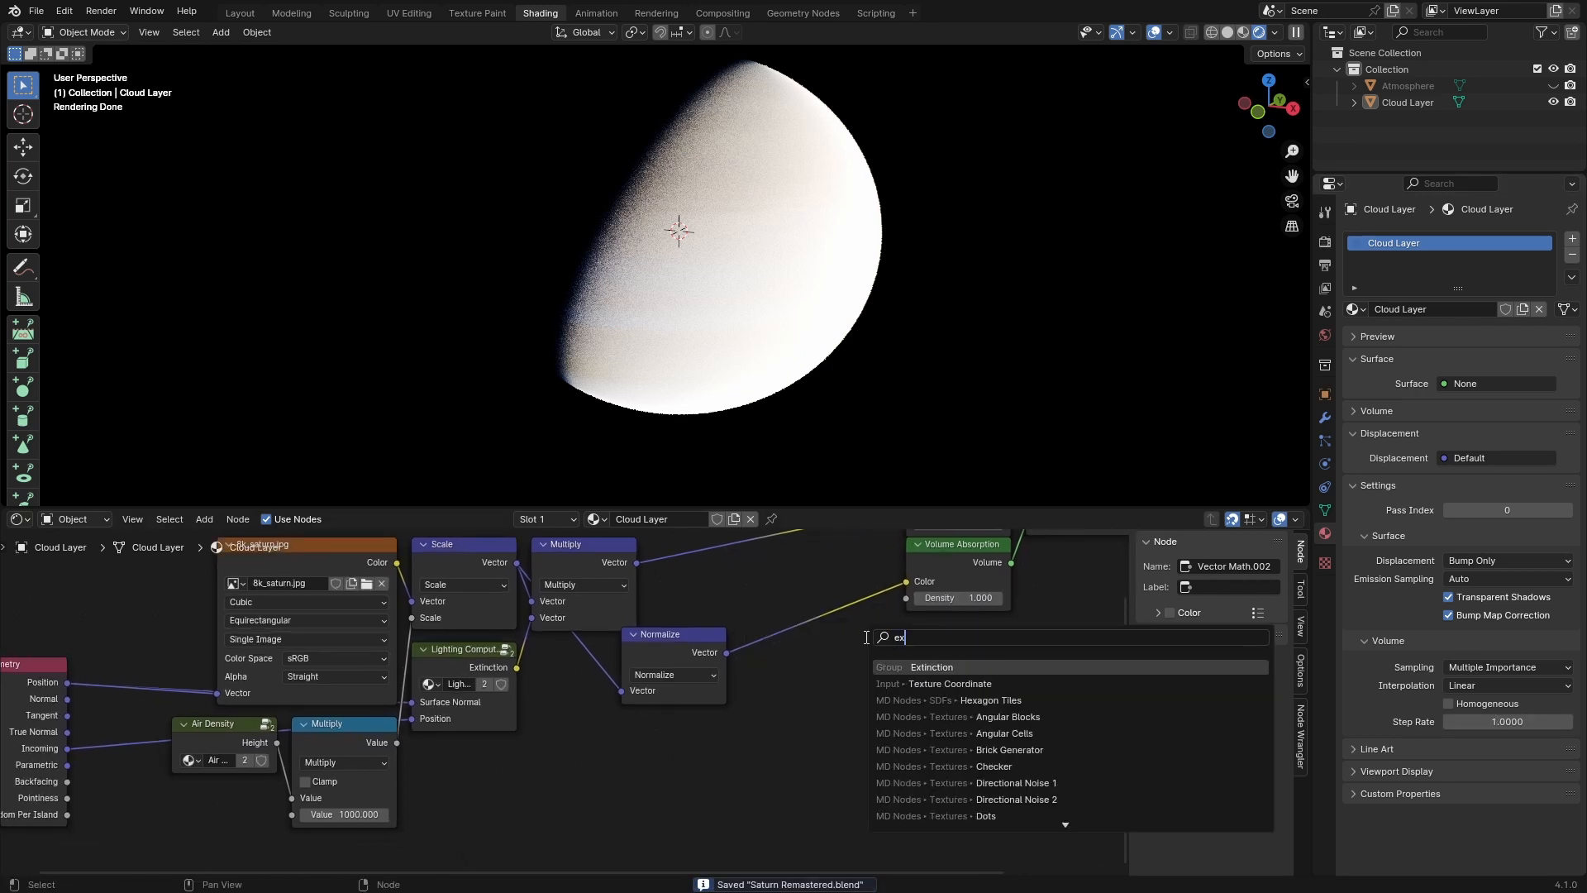
pyautogui.write('tin')
pyautogui.press('Return')
pyautogui.click(866, 637)
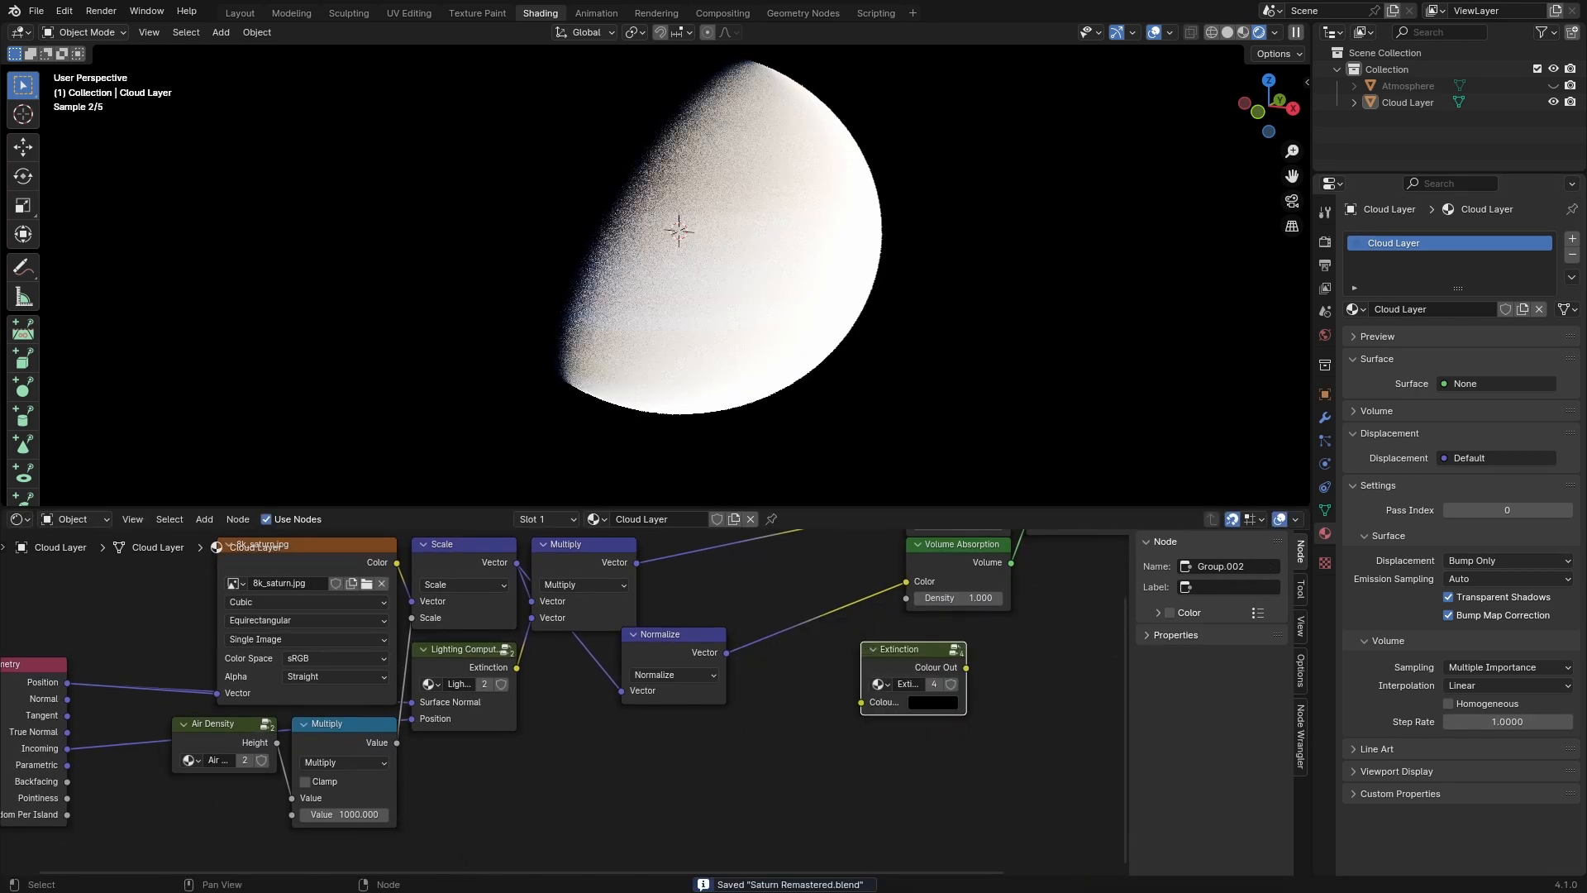
pyautogui.moveTo(892, 661); pyautogui.dragTo(817, 630)
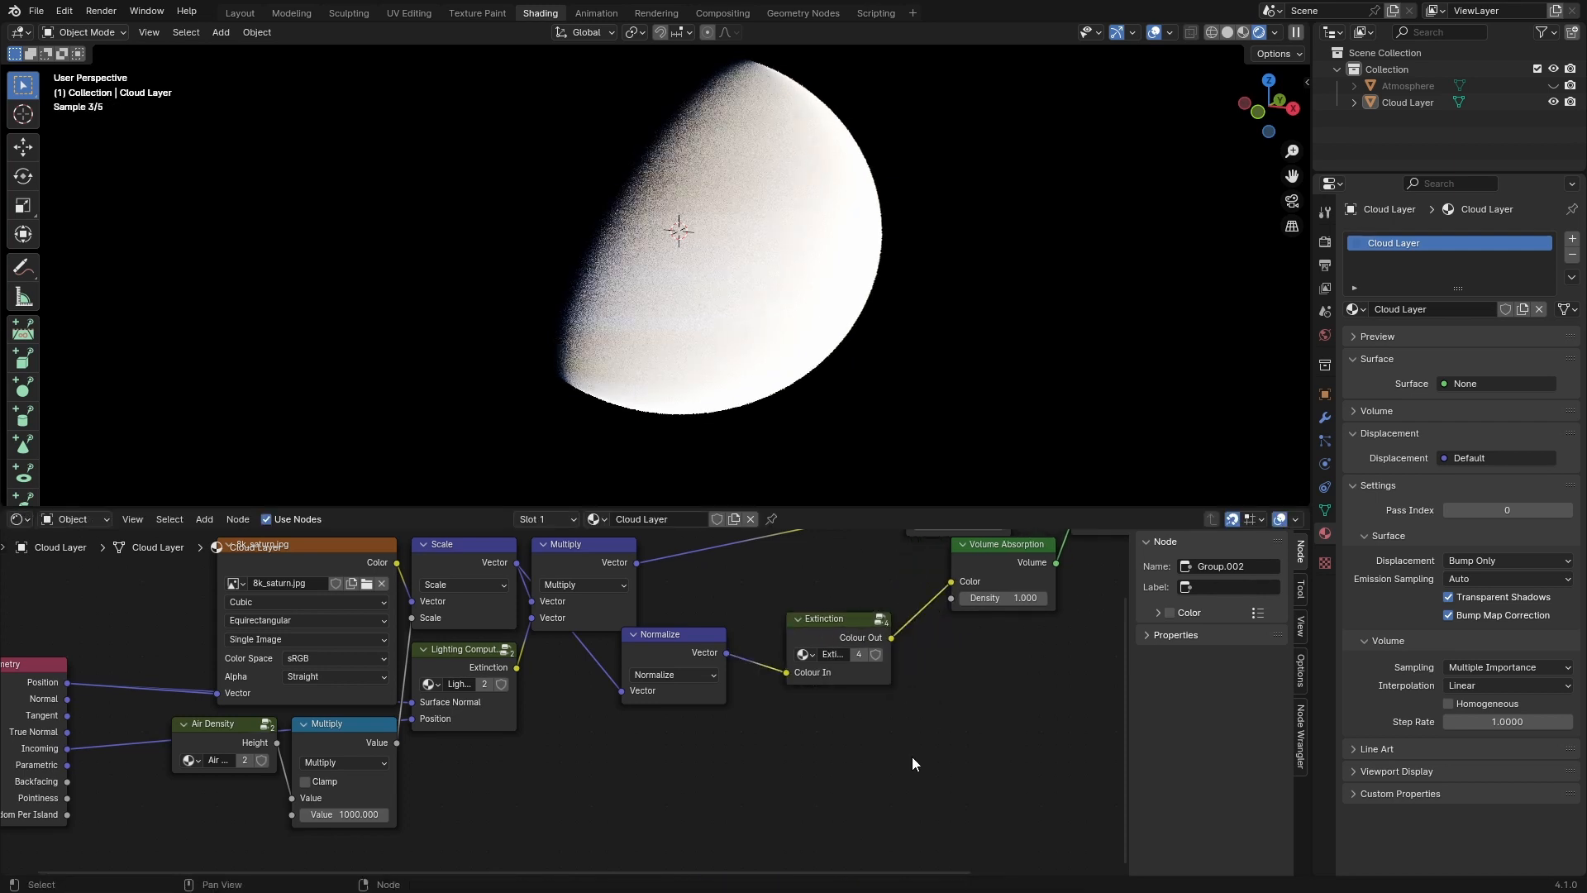
# Step: Duplicate the Normalize node with its input link, set the copy to Length, and connect it to the Volume Absorption Density
pyautogui.click(686, 658)
pyautogui.hotkey('shift', 'd')
pyautogui.click(669, 726)
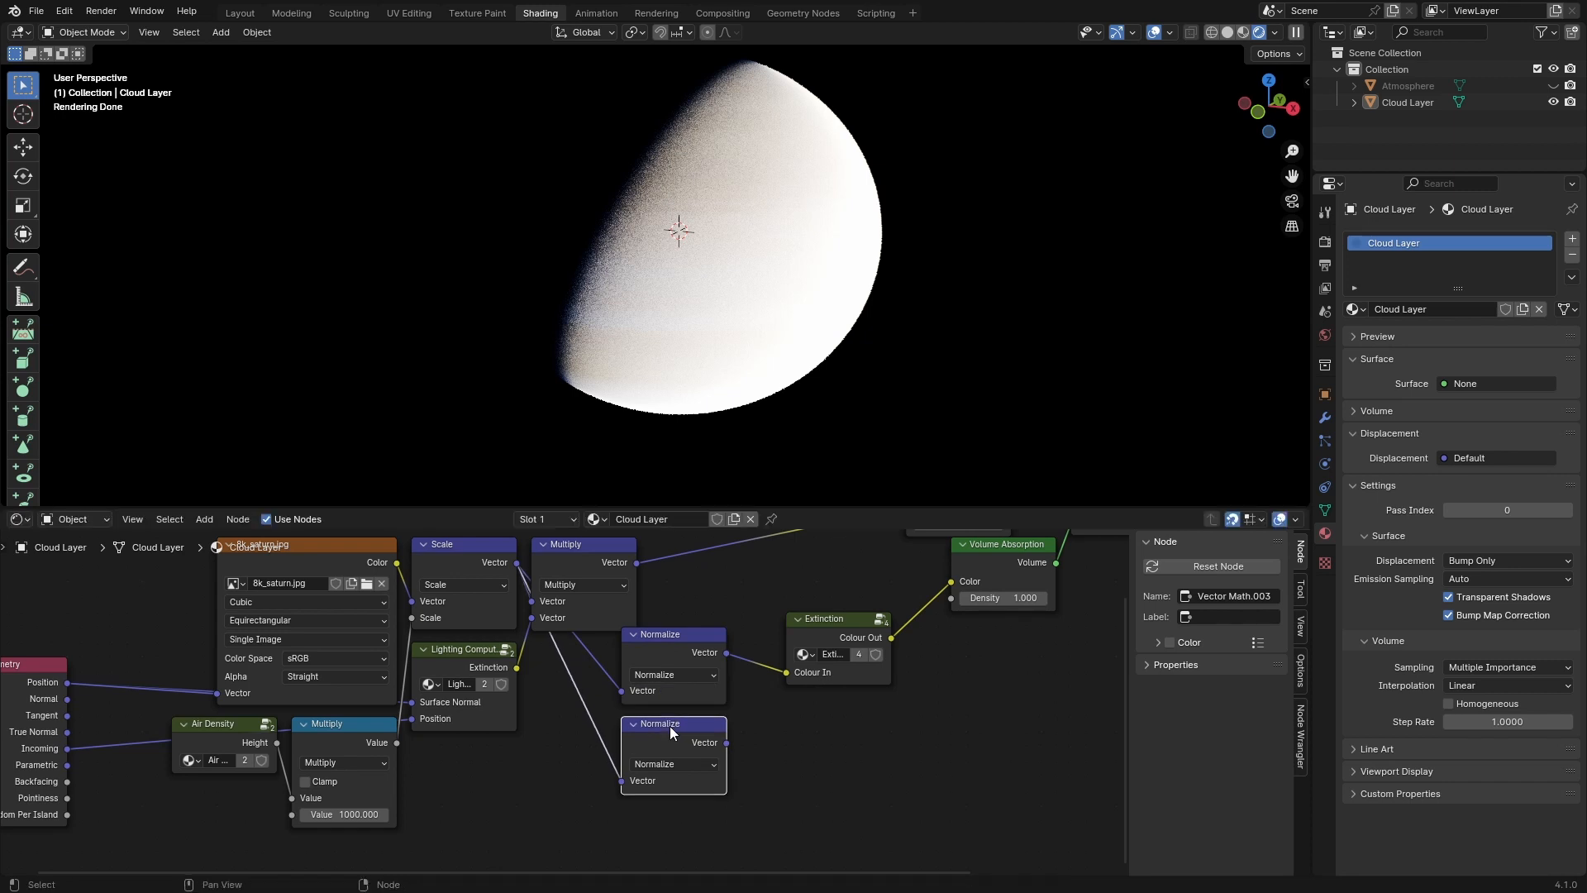
pyautogui.click(680, 761)
pyautogui.click(650, 729)
pyautogui.moveTo(727, 743); pyautogui.dragTo(951, 598)
# Step: Add a mesh circle with 256 vertices around the planet and save the file
pyautogui.moveTo(835, 388); pyautogui.dragTo(915, 311, button='middle')
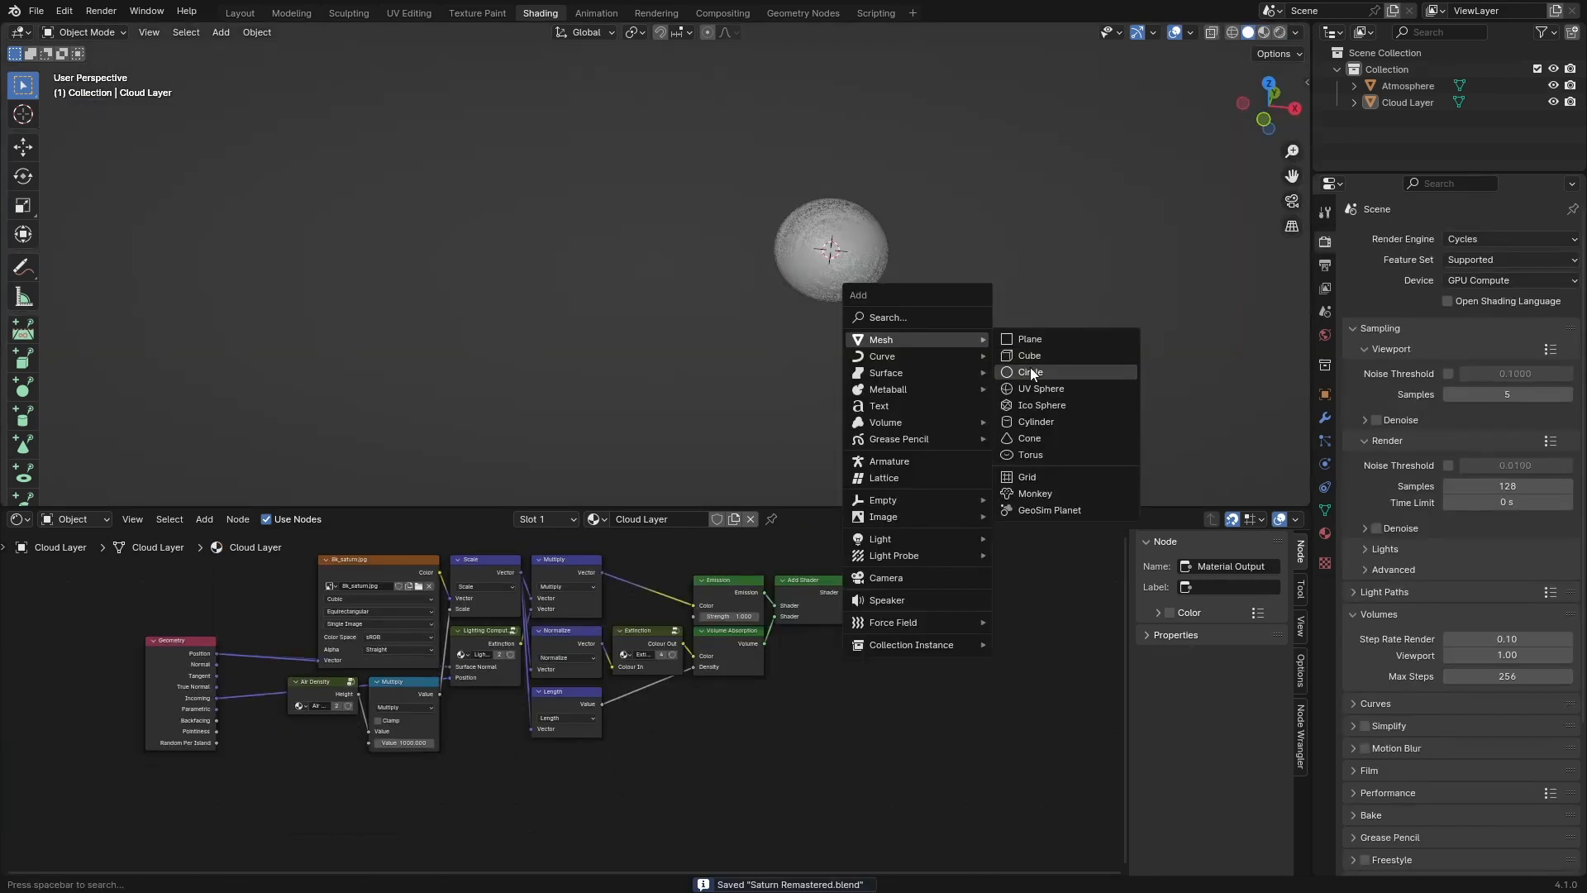
pyautogui.click(1030, 367)
pyautogui.click(62, 492)
pyautogui.click(231, 313)
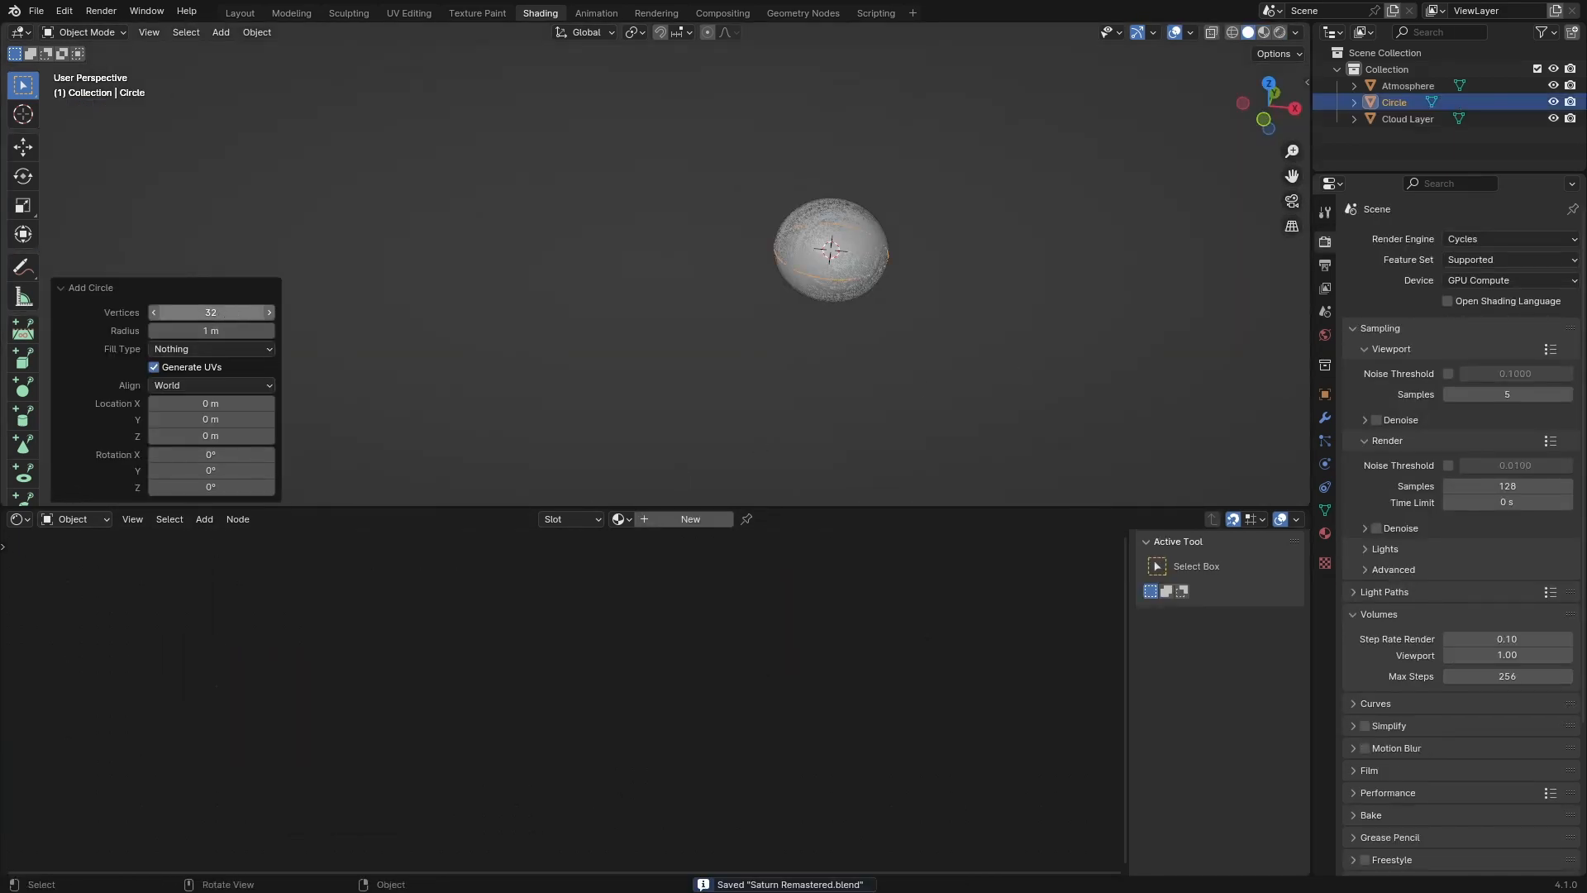
pyautogui.write('2')
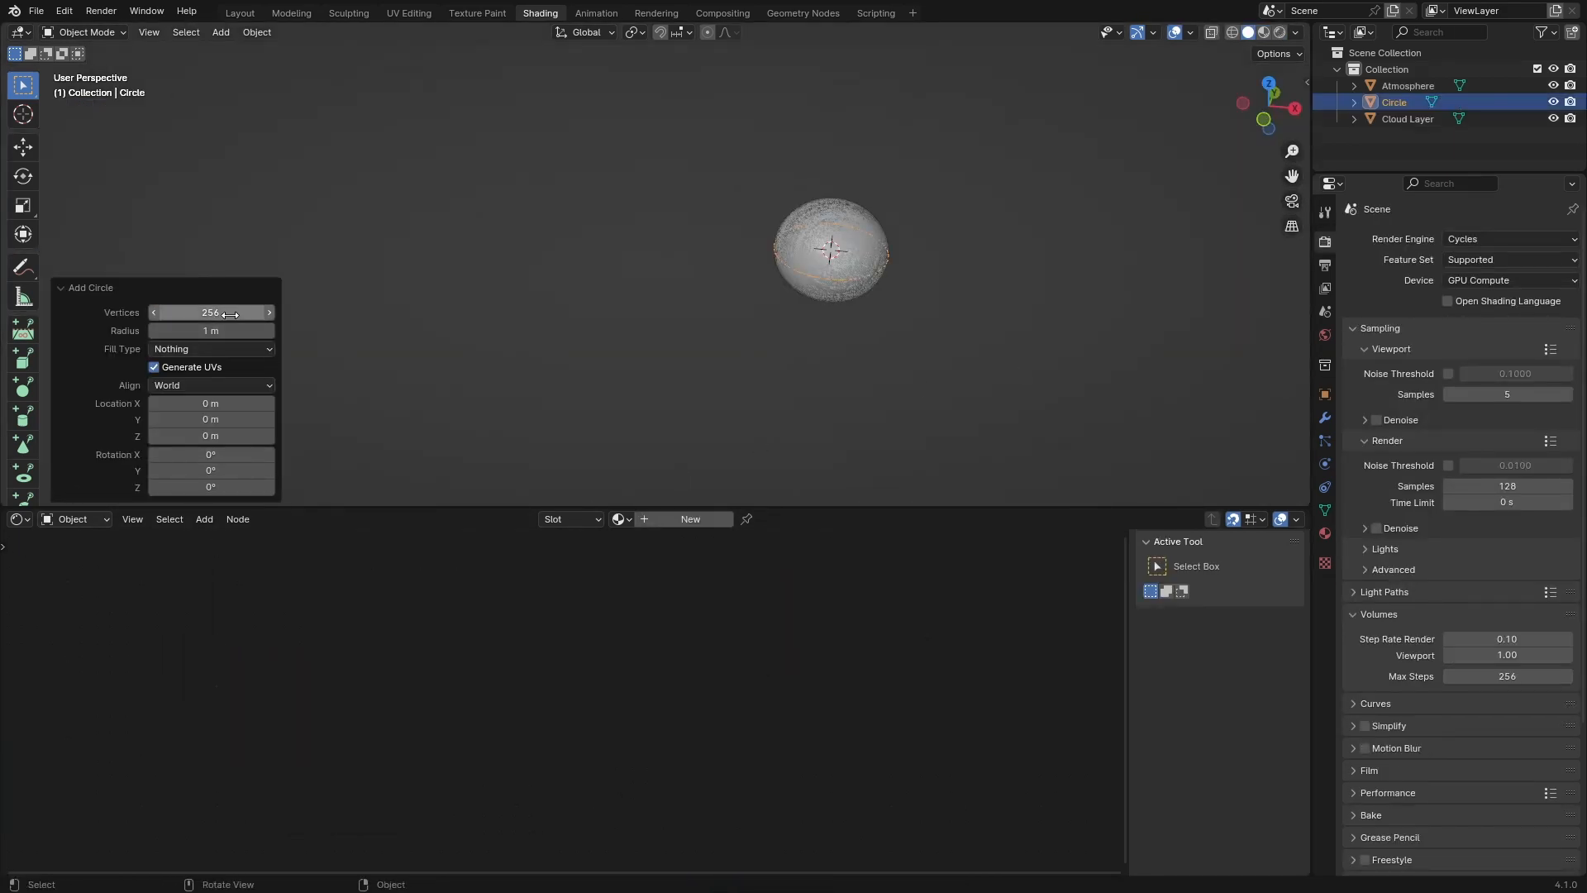
pyautogui.hotkey('ctrl', 's')
# Step: Set the circle's radius to 1.2325 m and apply all its transforms
pyautogui.click(234, 327)
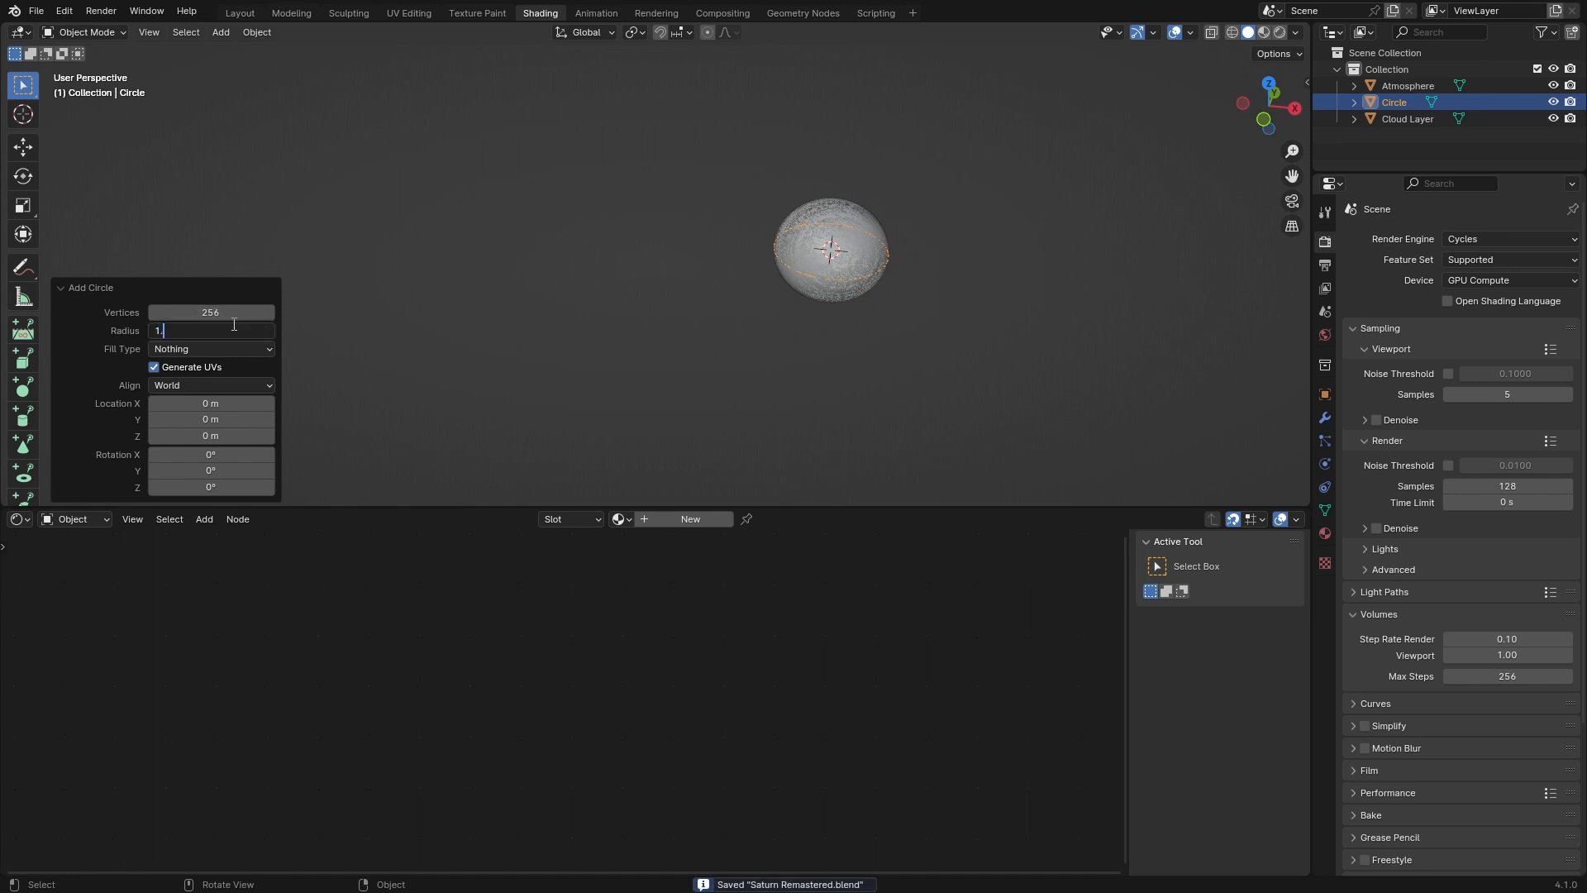
pyautogui.write('1.2325')
pyautogui.press('Return')
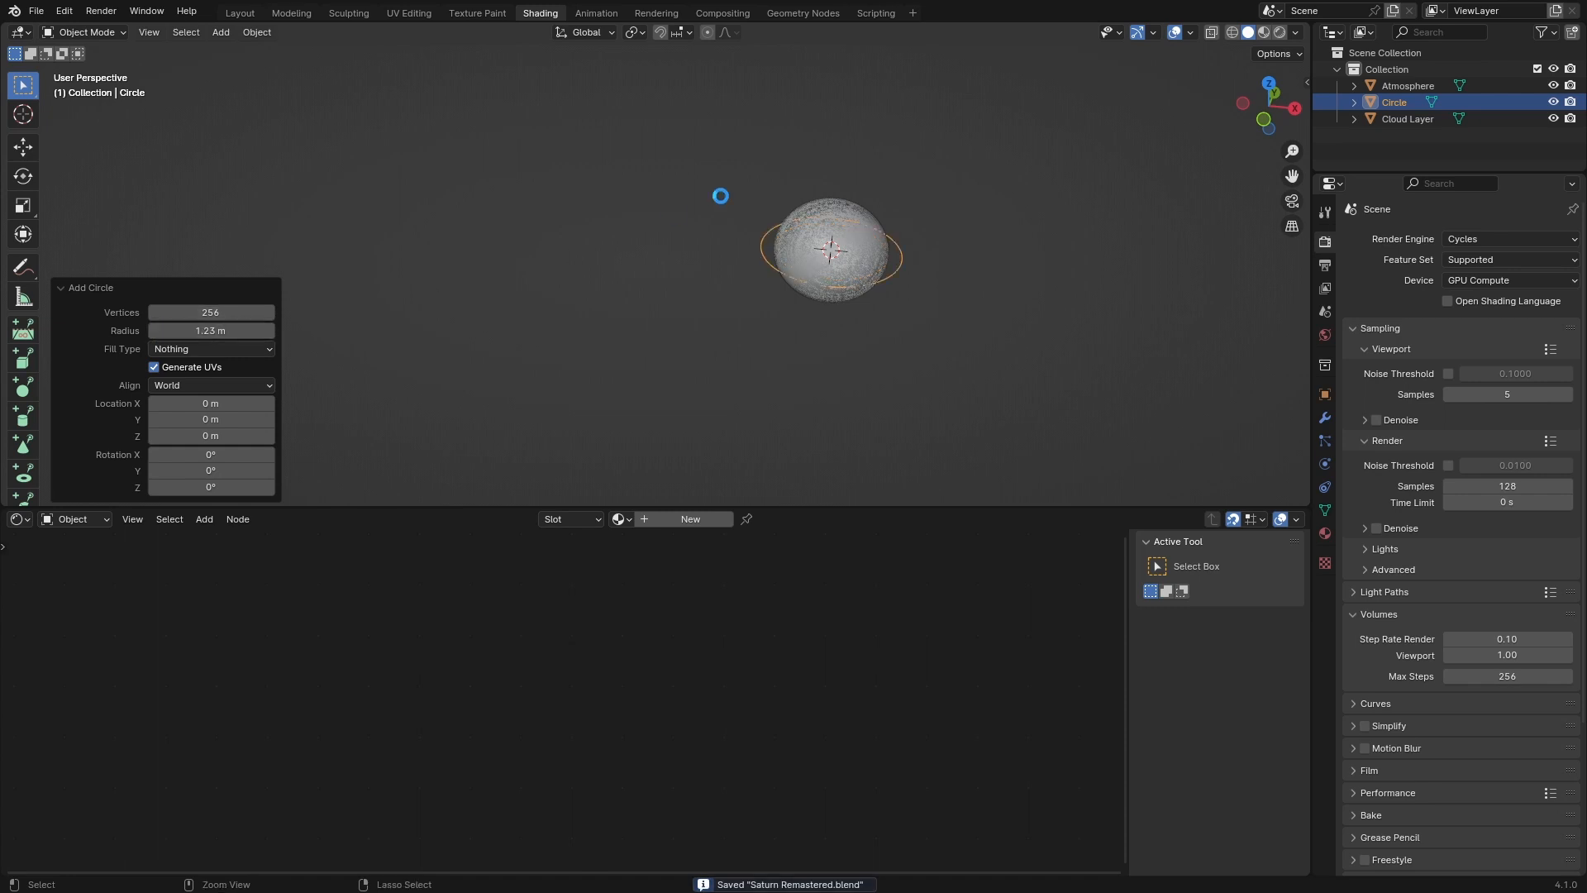
pyautogui.keyDown('shift'); pyautogui.moveTo(802, 225); pyautogui.dragTo(746, 238, button='middle'); pyautogui.keyUp('shift')
pyautogui.scroll(2, 746, 238)
pyautogui.hotkey('ctrl', 'a')
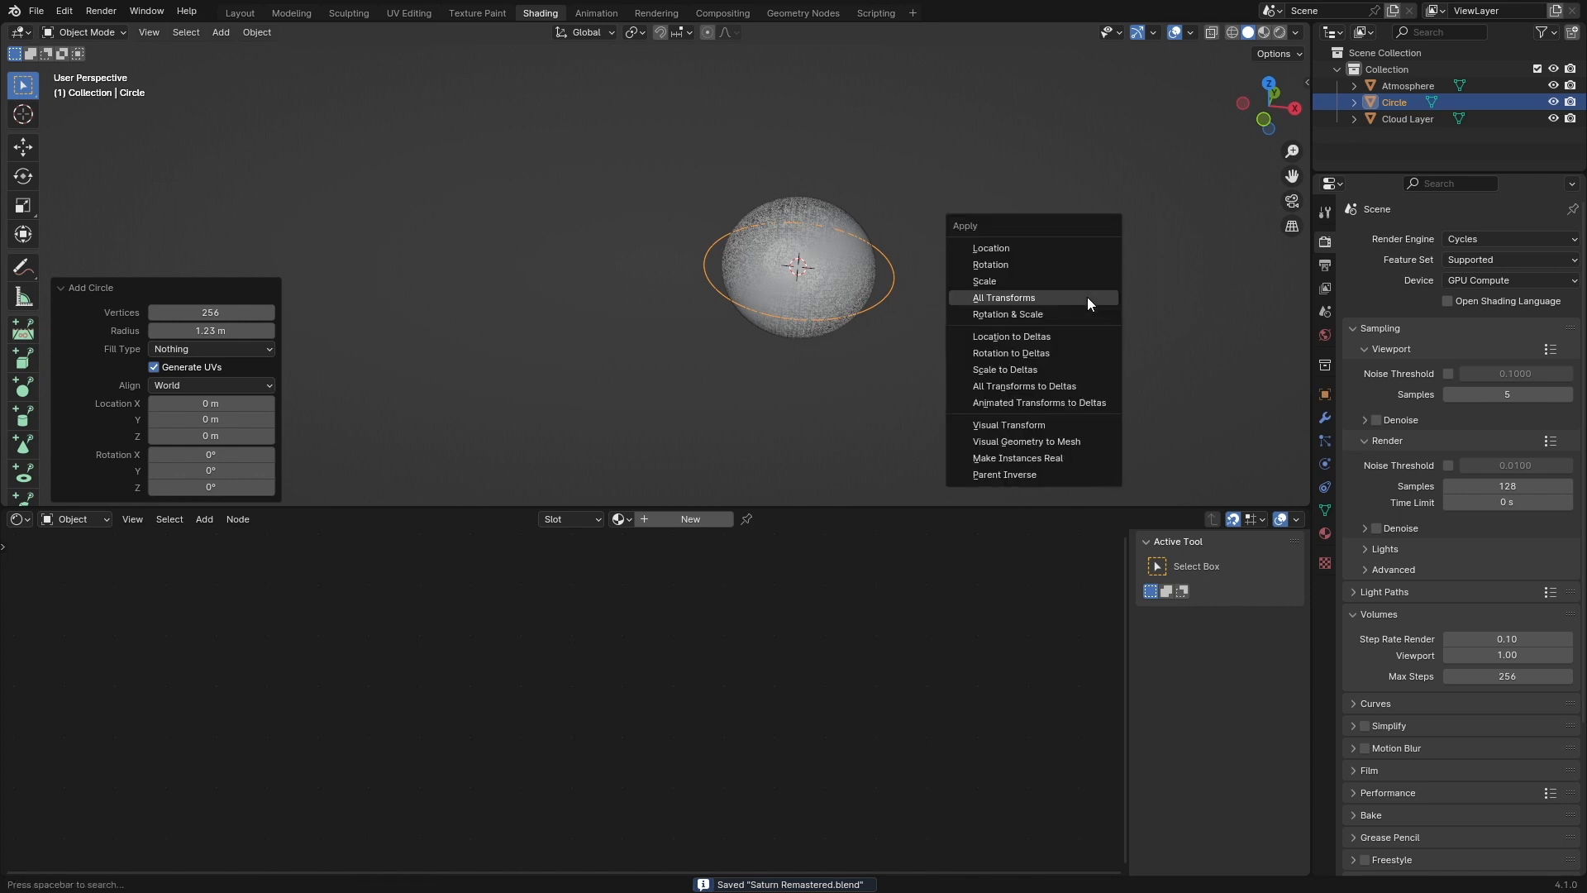
pyautogui.click(1088, 297)
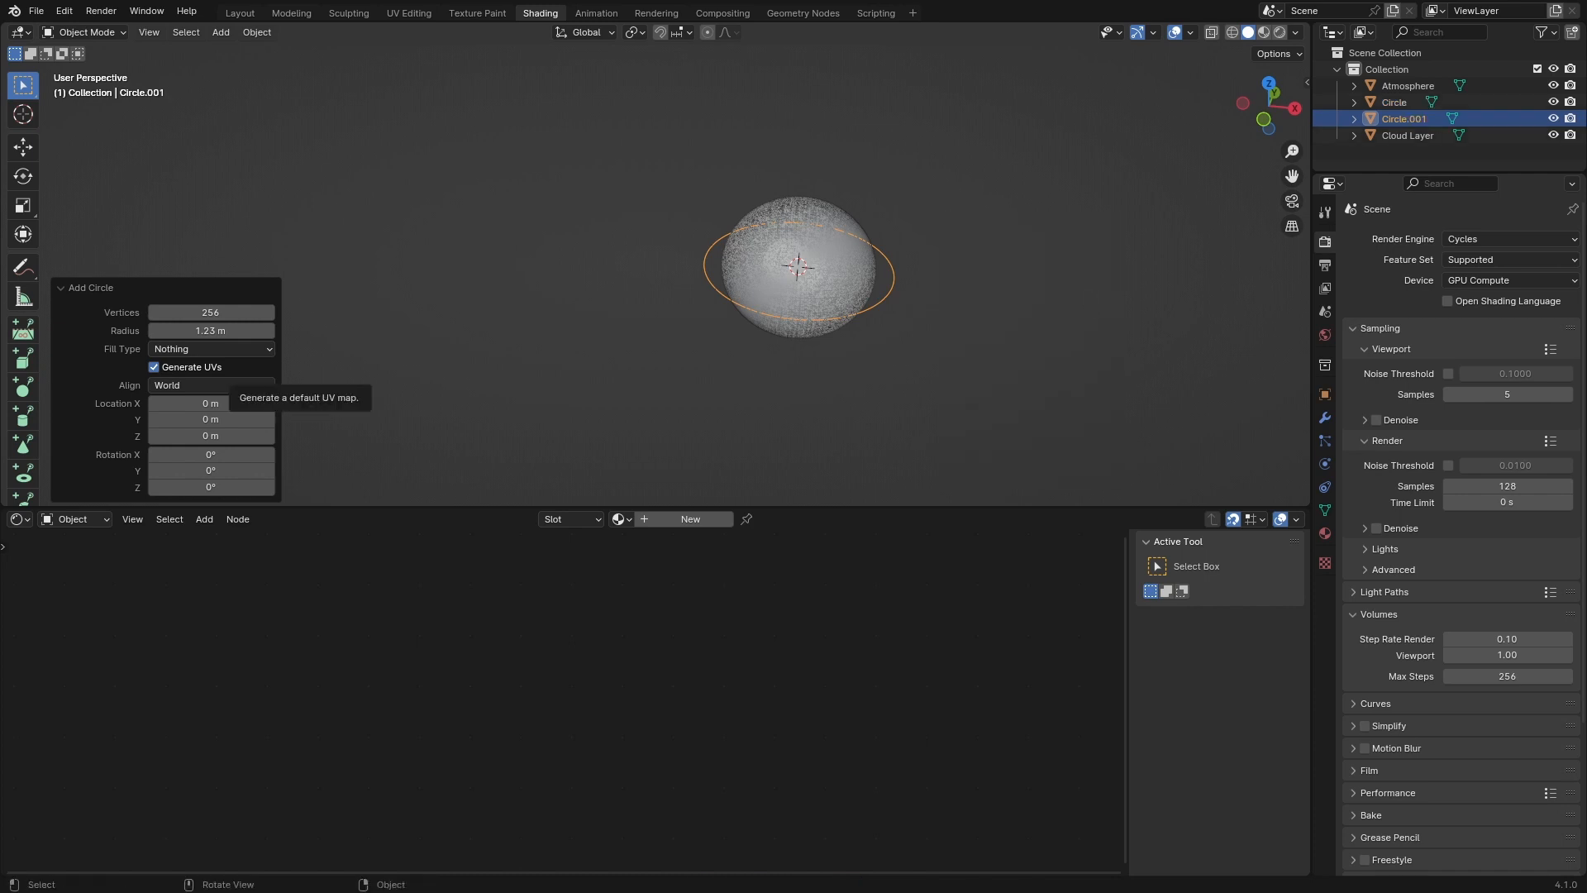
# Step: Set the second circle's radius to 2.65481 m
pyautogui.click(231, 331)
pyautogui.write('2.')
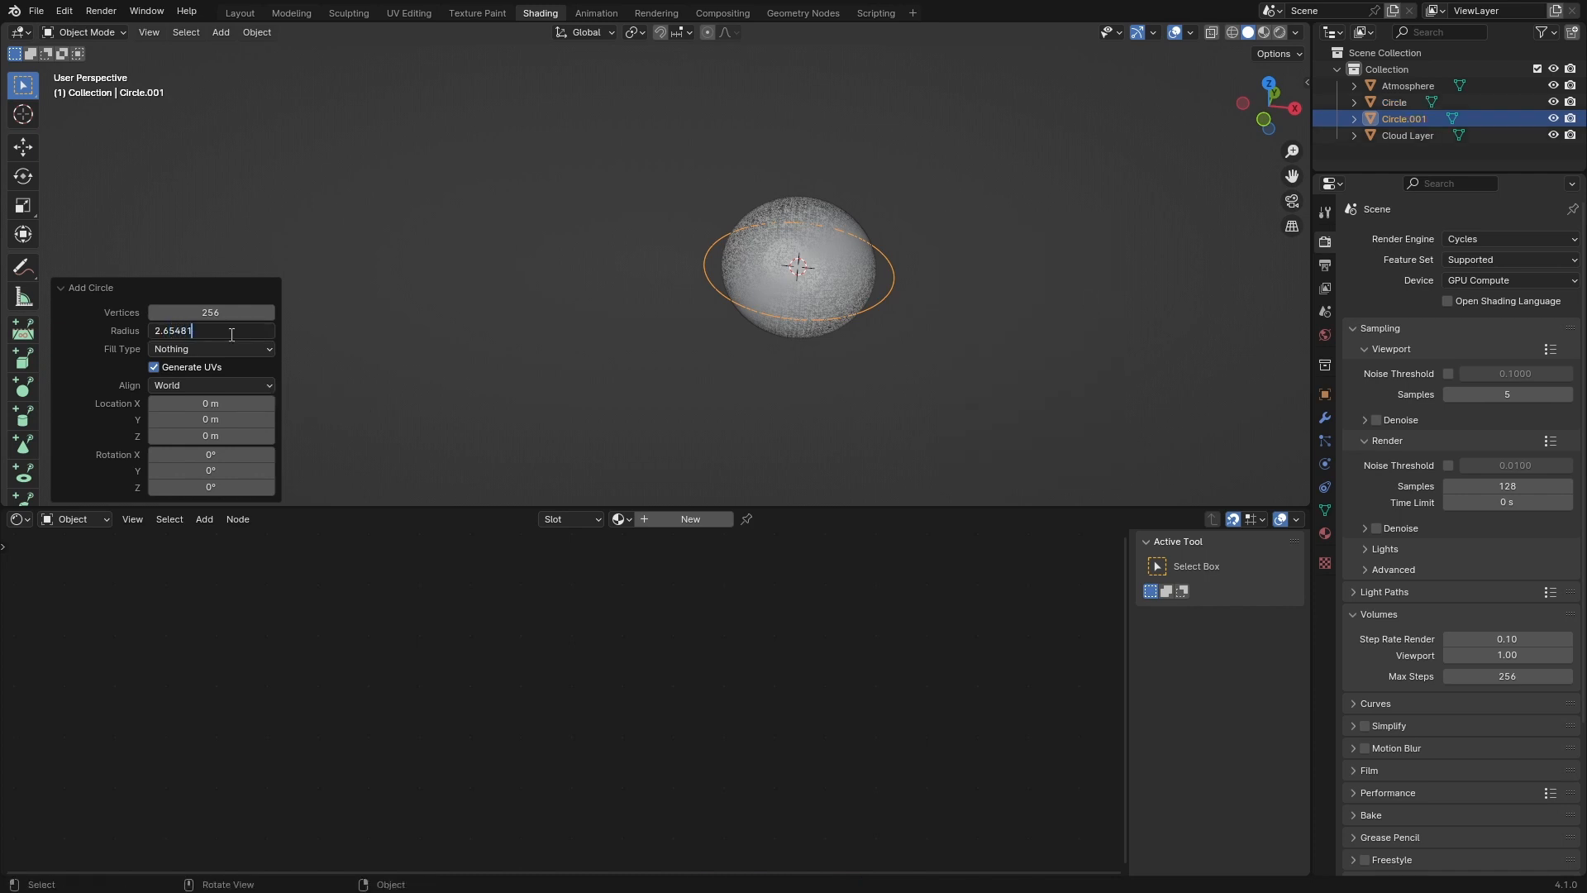
pyautogui.write('65481')
pyautogui.press('Return')
# Step: Join the inner and outer circles into one object and save the file
pyautogui.keyDown('shift'); pyautogui.click(893, 286); pyautogui.keyUp('shift')
pyautogui.hotkey('ctrl', 'j')
pyautogui.hotkey('ctrl', 's')
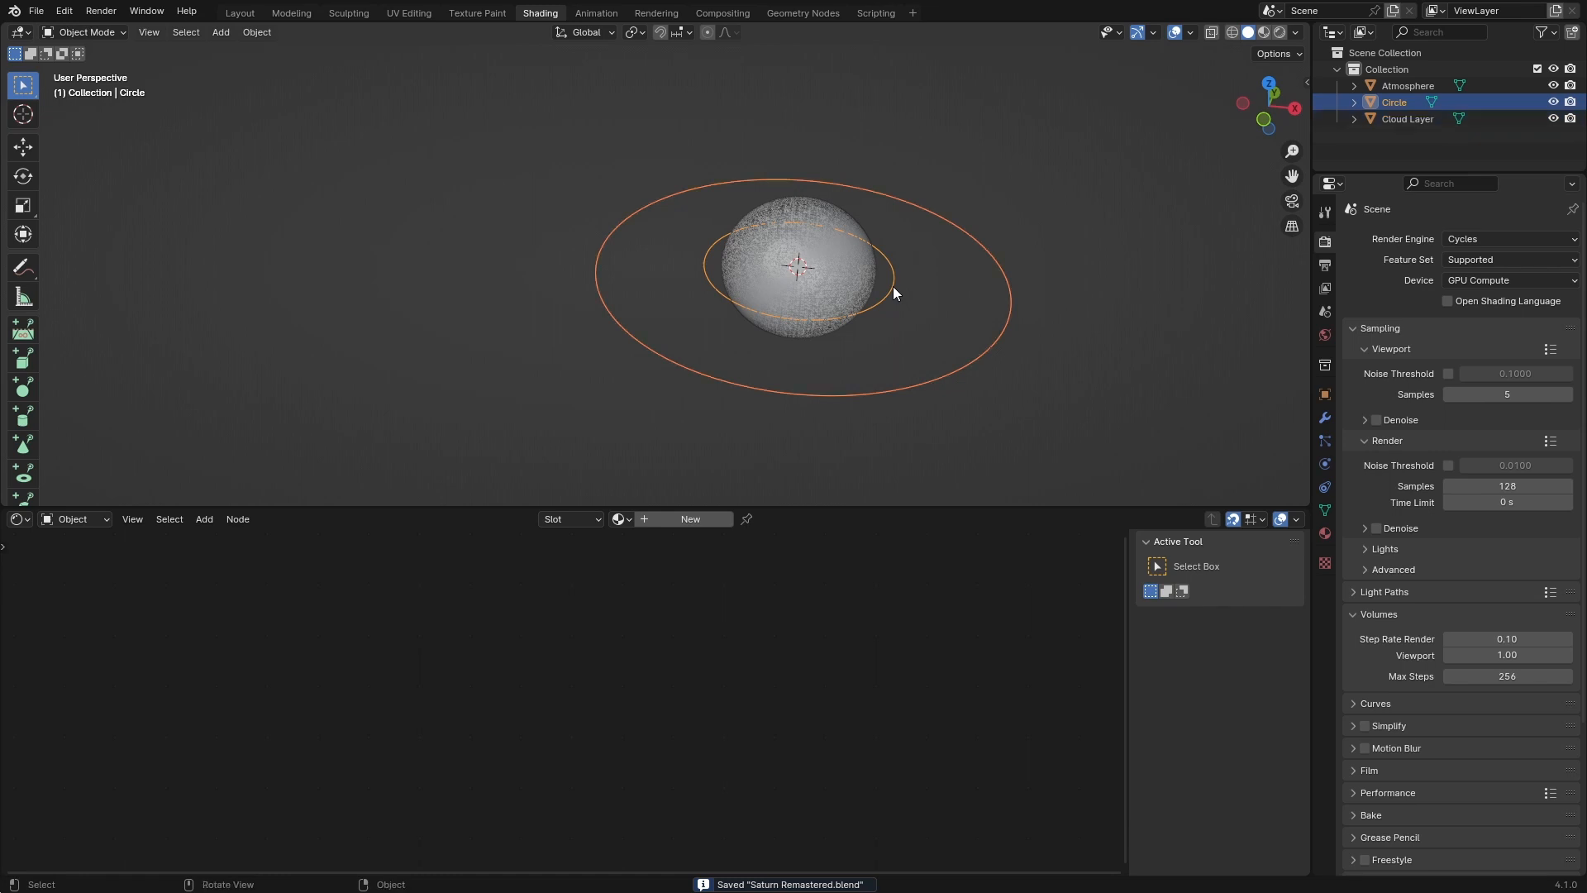
# Step: Bridge the edge loops of the two circles to form a flat ring surface
pyautogui.press('Tab')
pyautogui.rightClick(1113, 329)
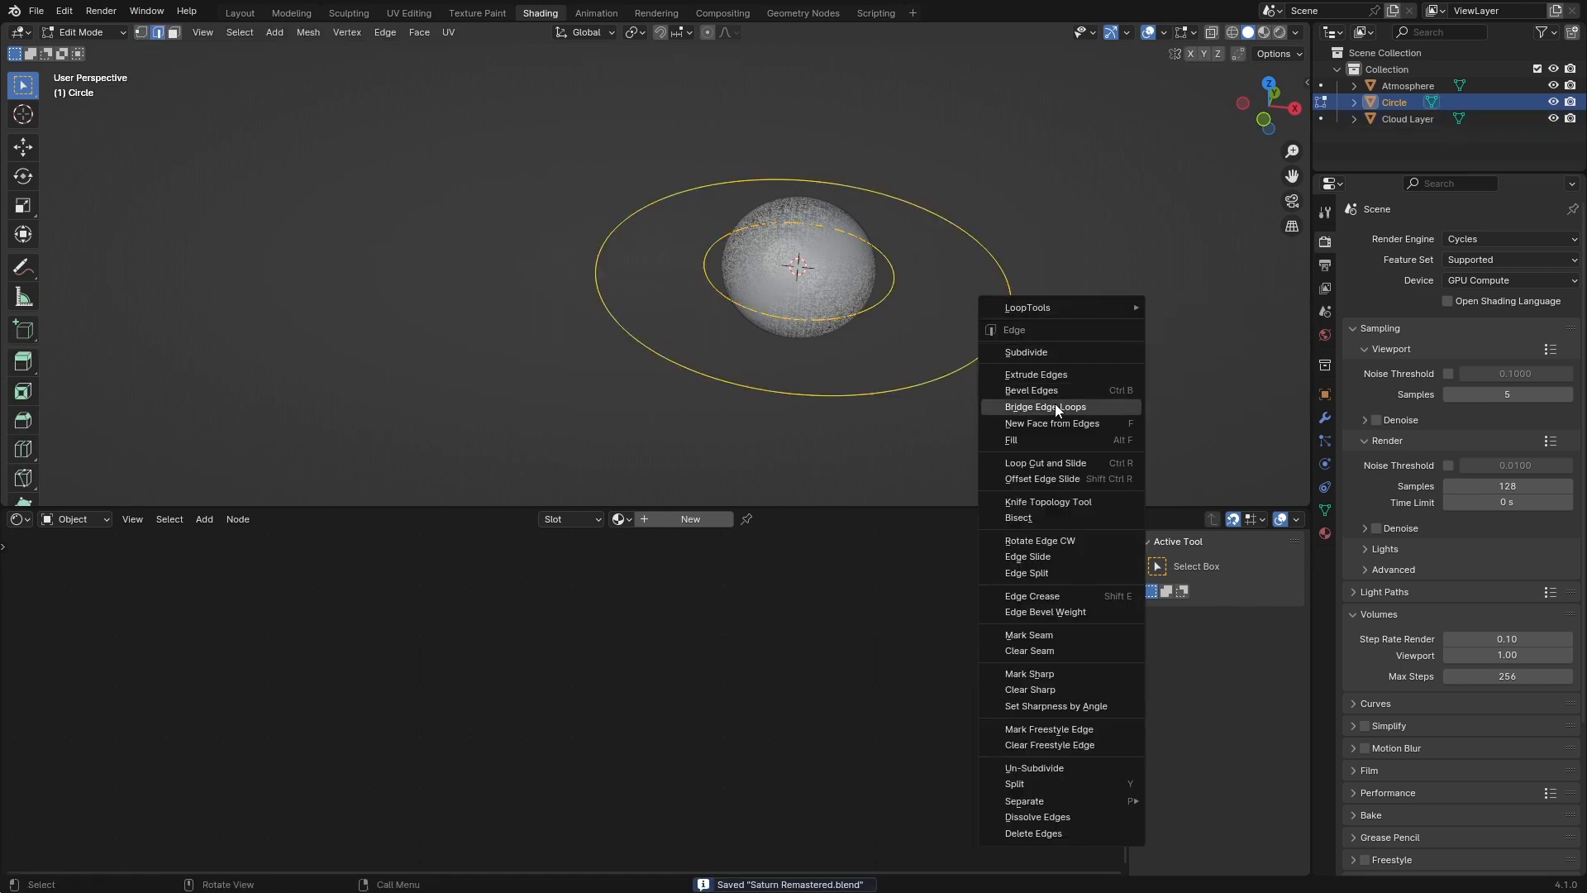
pyautogui.click(1045, 406)
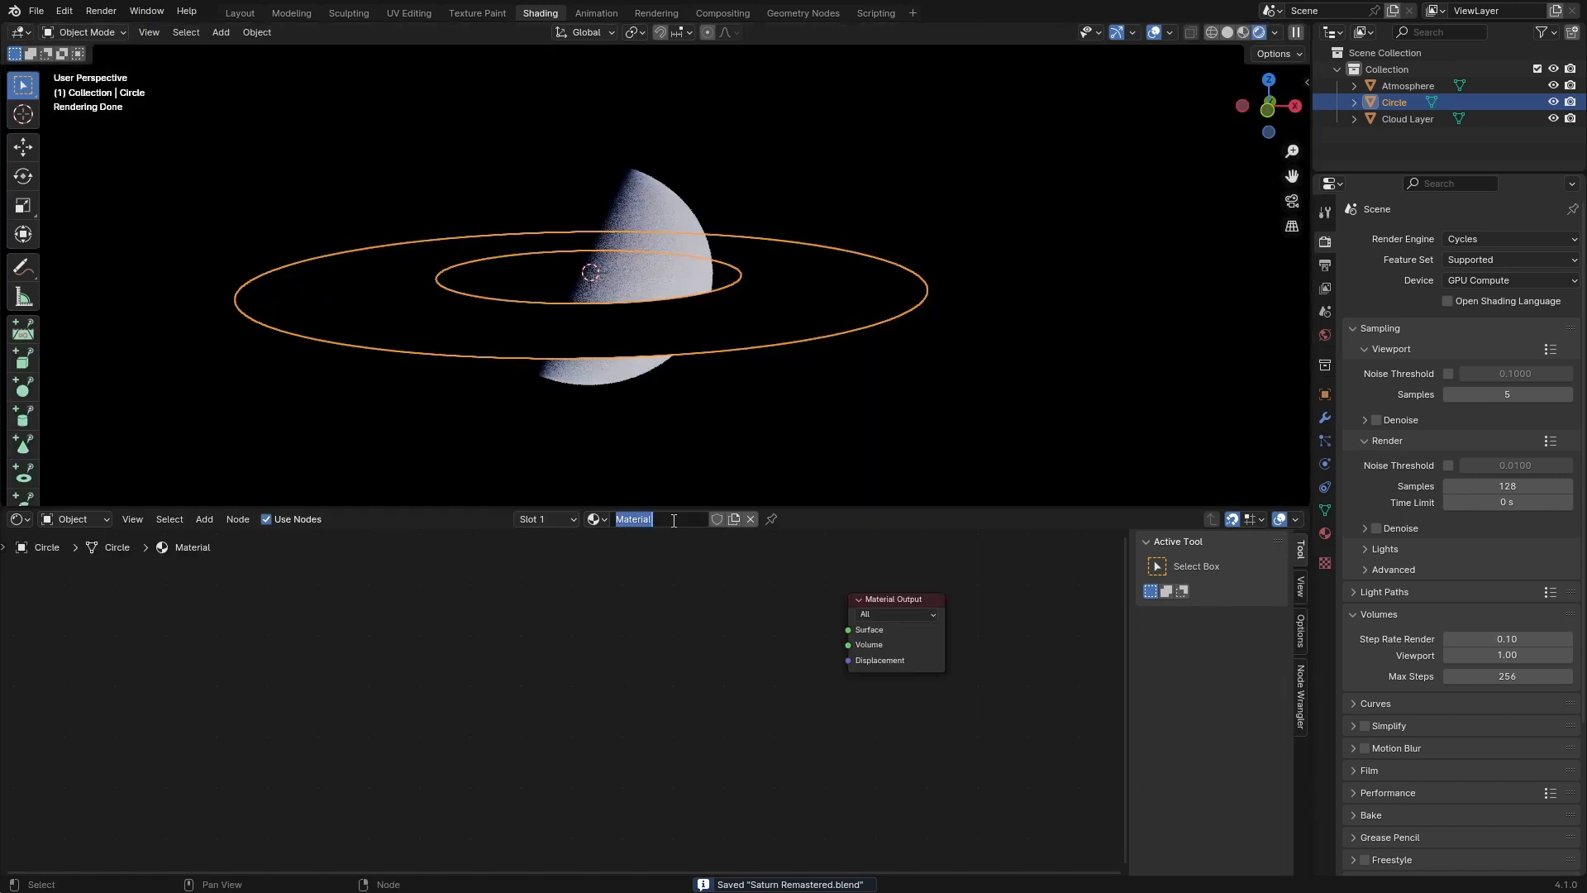
# Step: Rename the ring object's new material as Rings
pyautogui.click(674, 519)
pyautogui.write('Rings')
pyautogui.press('Return')
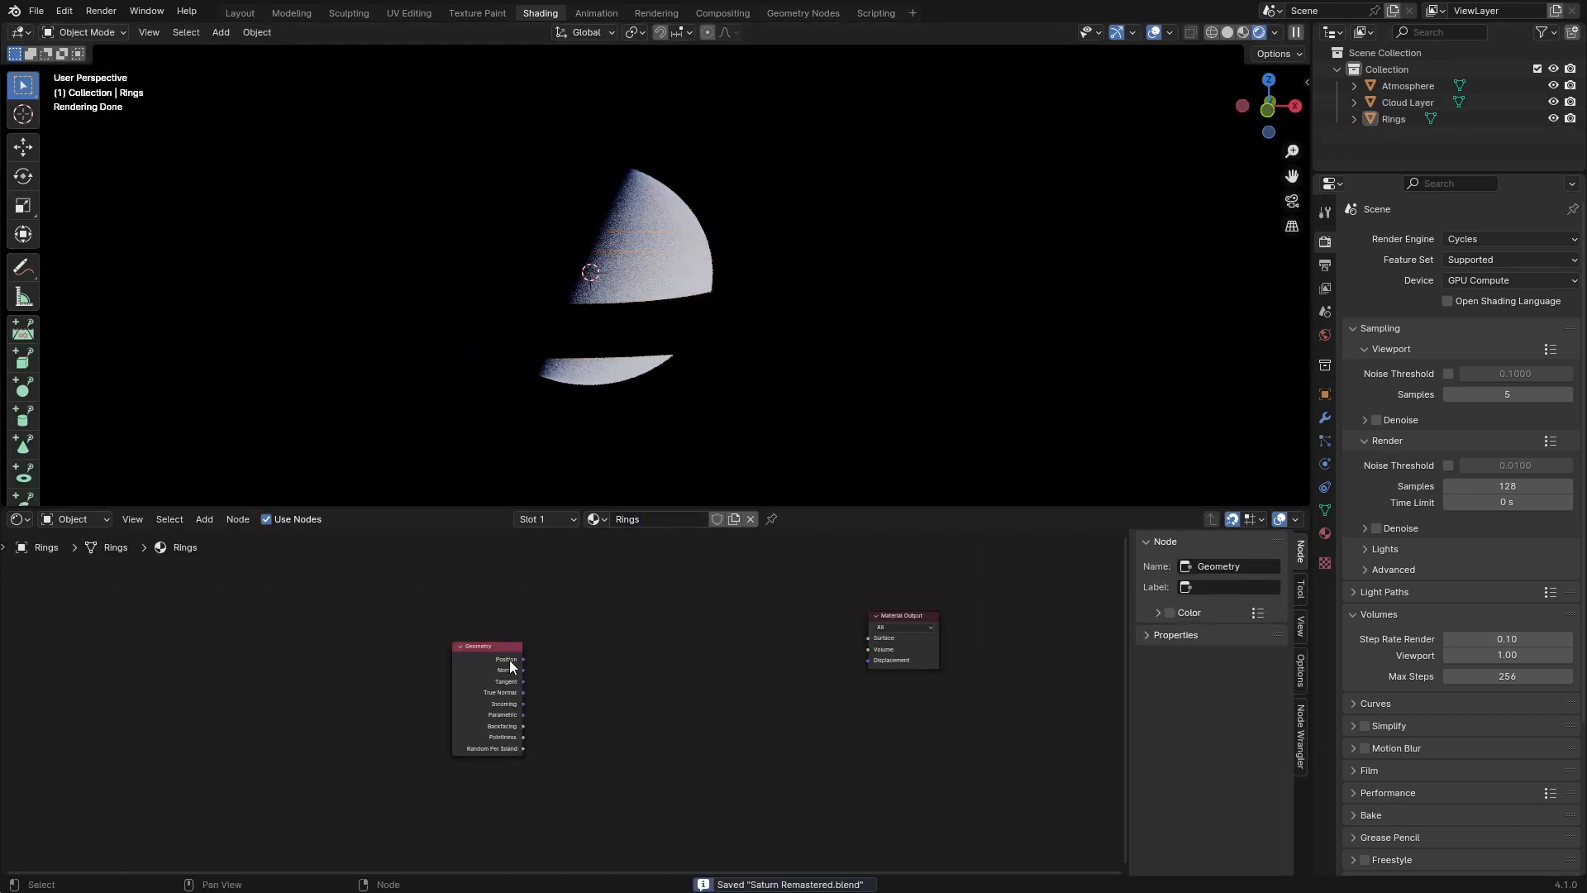
# Step: Connect the Geometry node's Position to the Material Output's Surface and insert a Vector Math node set to Length between them
pyautogui.moveTo(524, 659); pyautogui.dragTo(864, 640)
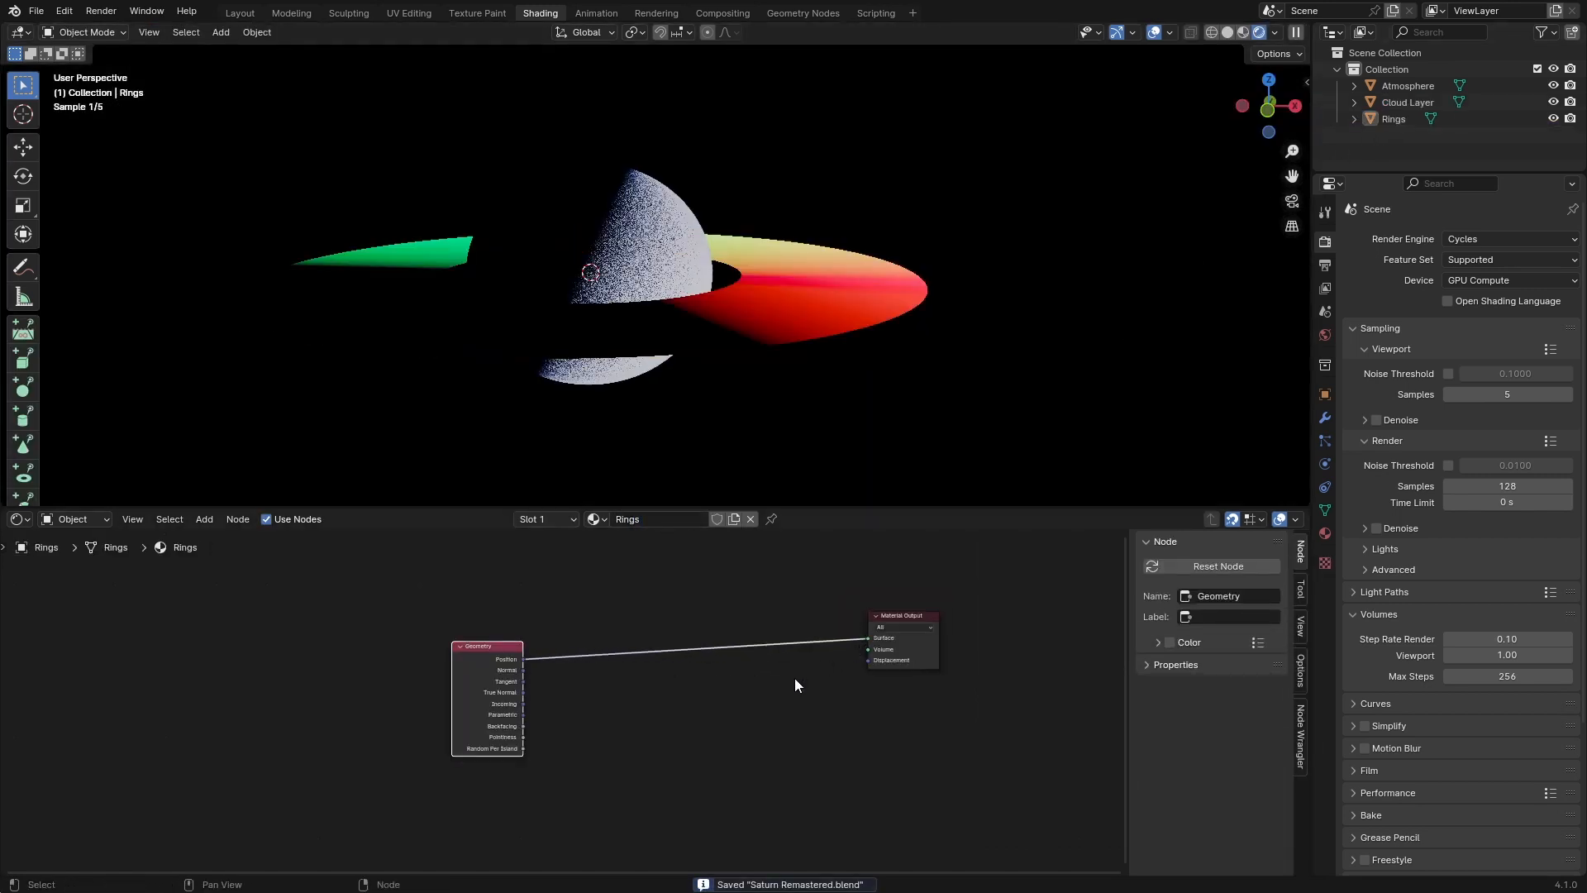
pyautogui.moveTo(659, 694); pyautogui.dragTo(816, 691, button='middle')
pyautogui.moveTo(843, 304); pyautogui.dragTo(791, 349, button='middle')
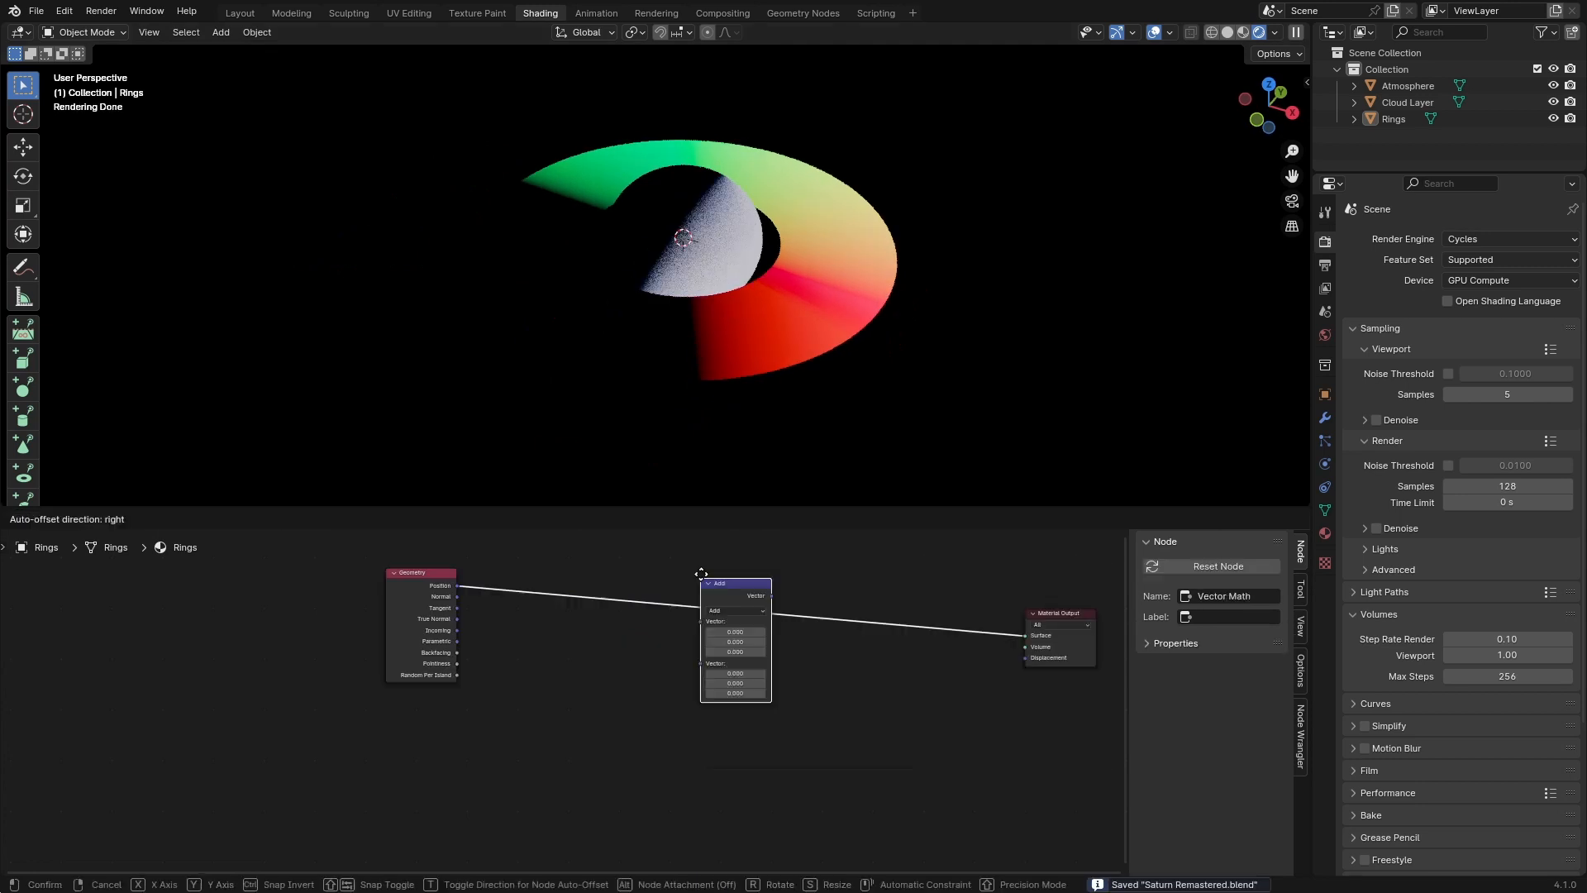
pyautogui.click(721, 671)
pyautogui.click(727, 671)
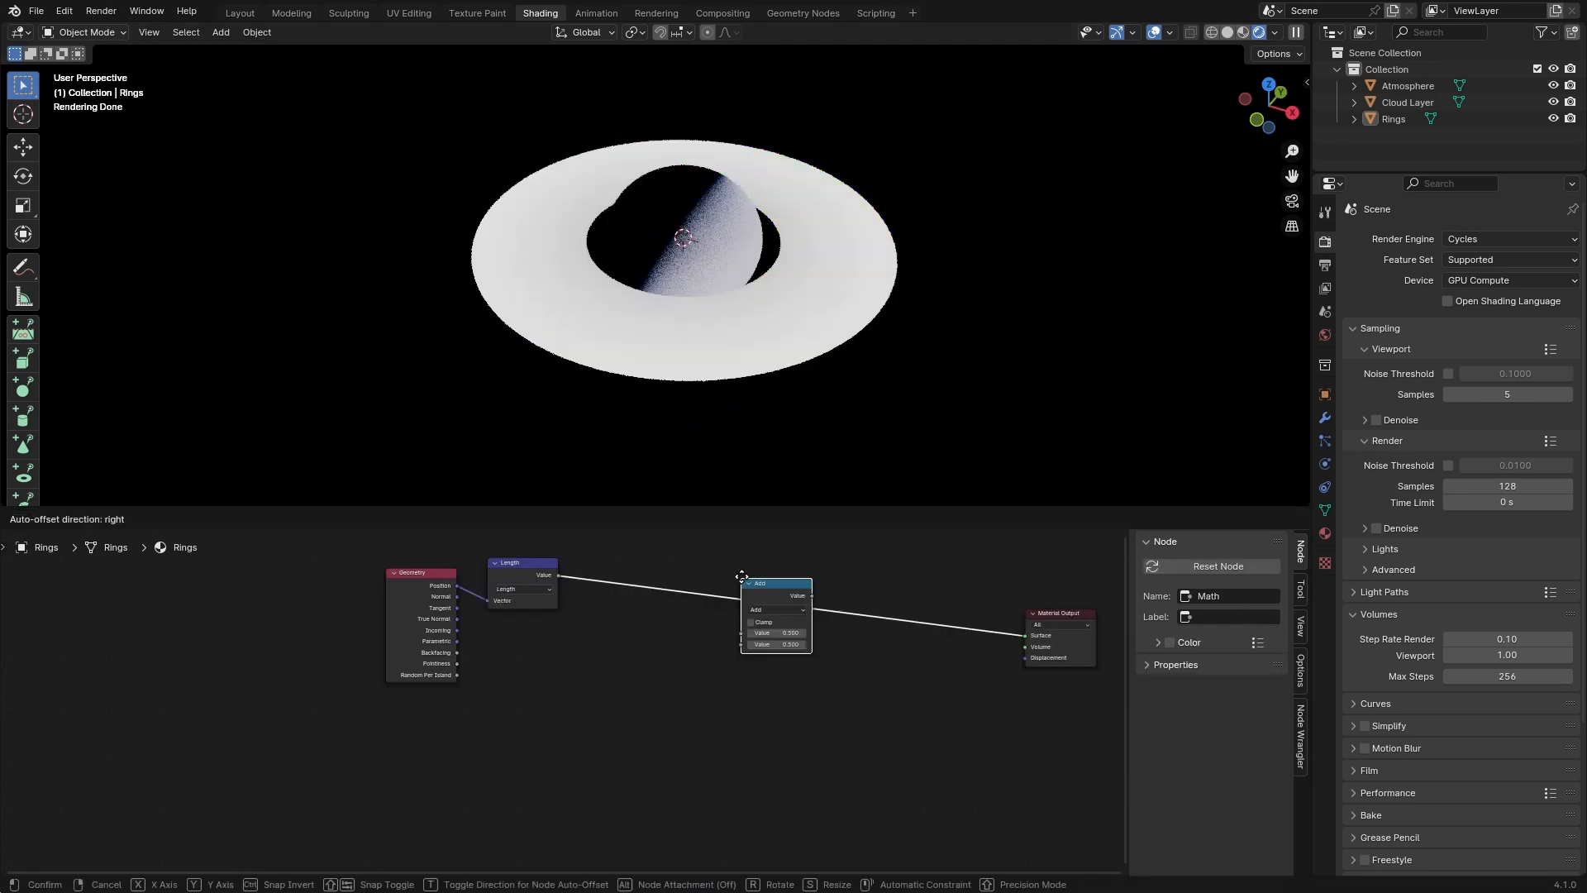
# Step: Insert a Math node set to Subtract between the Length node and the Material Output
pyautogui.click(772, 608)
pyautogui.click(762, 647)
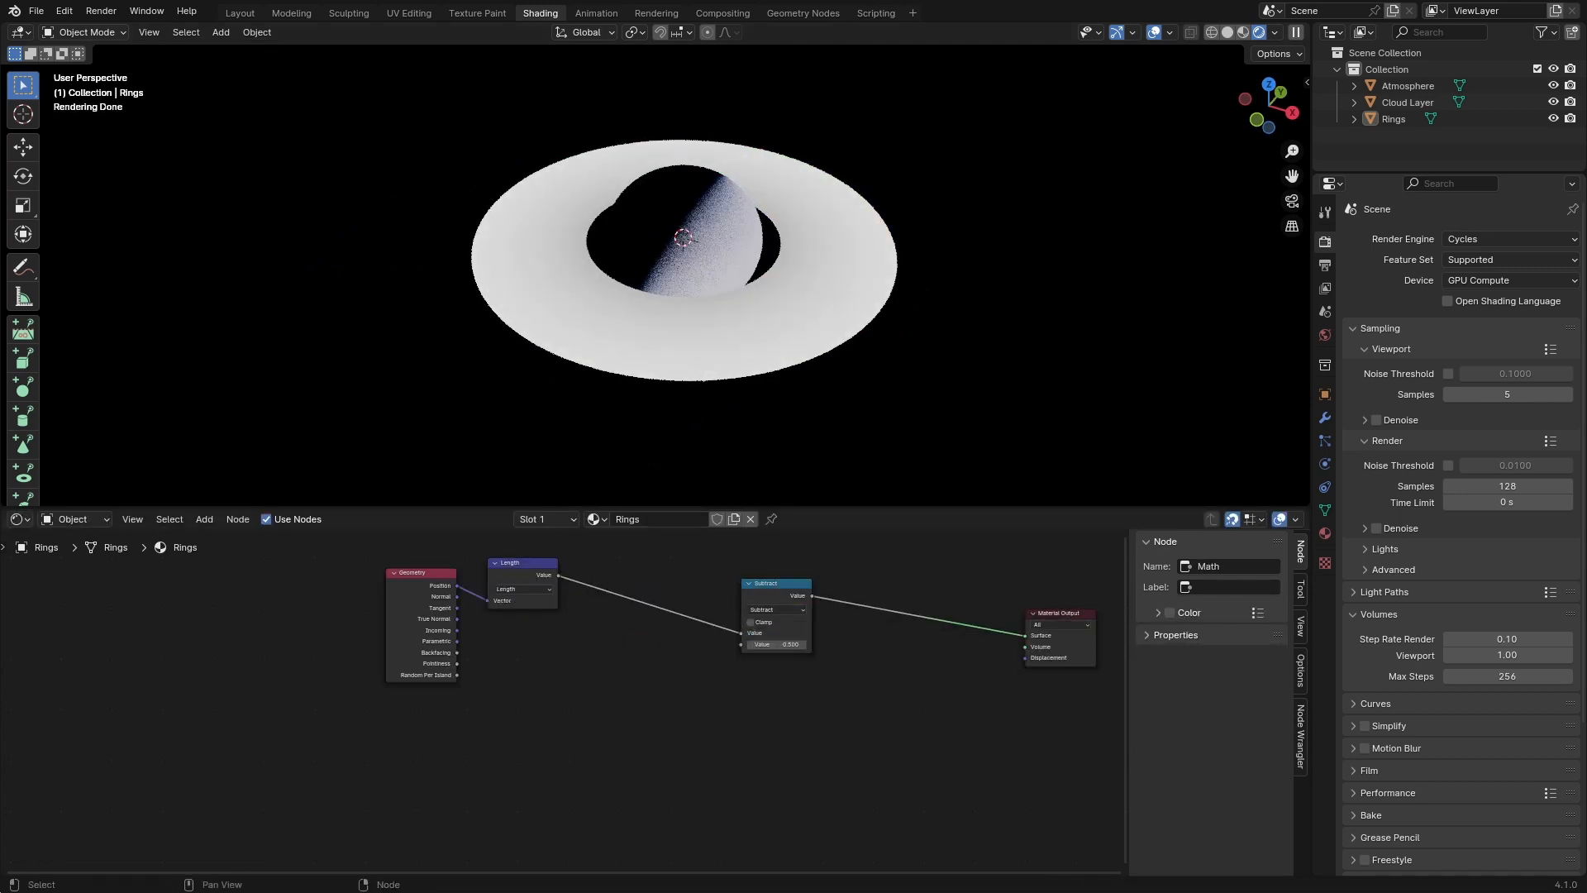
# Step: Save the file, add the Air Density node group, make it a single-user copy and rename it Inner Ring Radius
pyautogui.hotkey('ctrl', 's')
pyautogui.hotkey('shift', 'a')
pyautogui.click(709, 598)
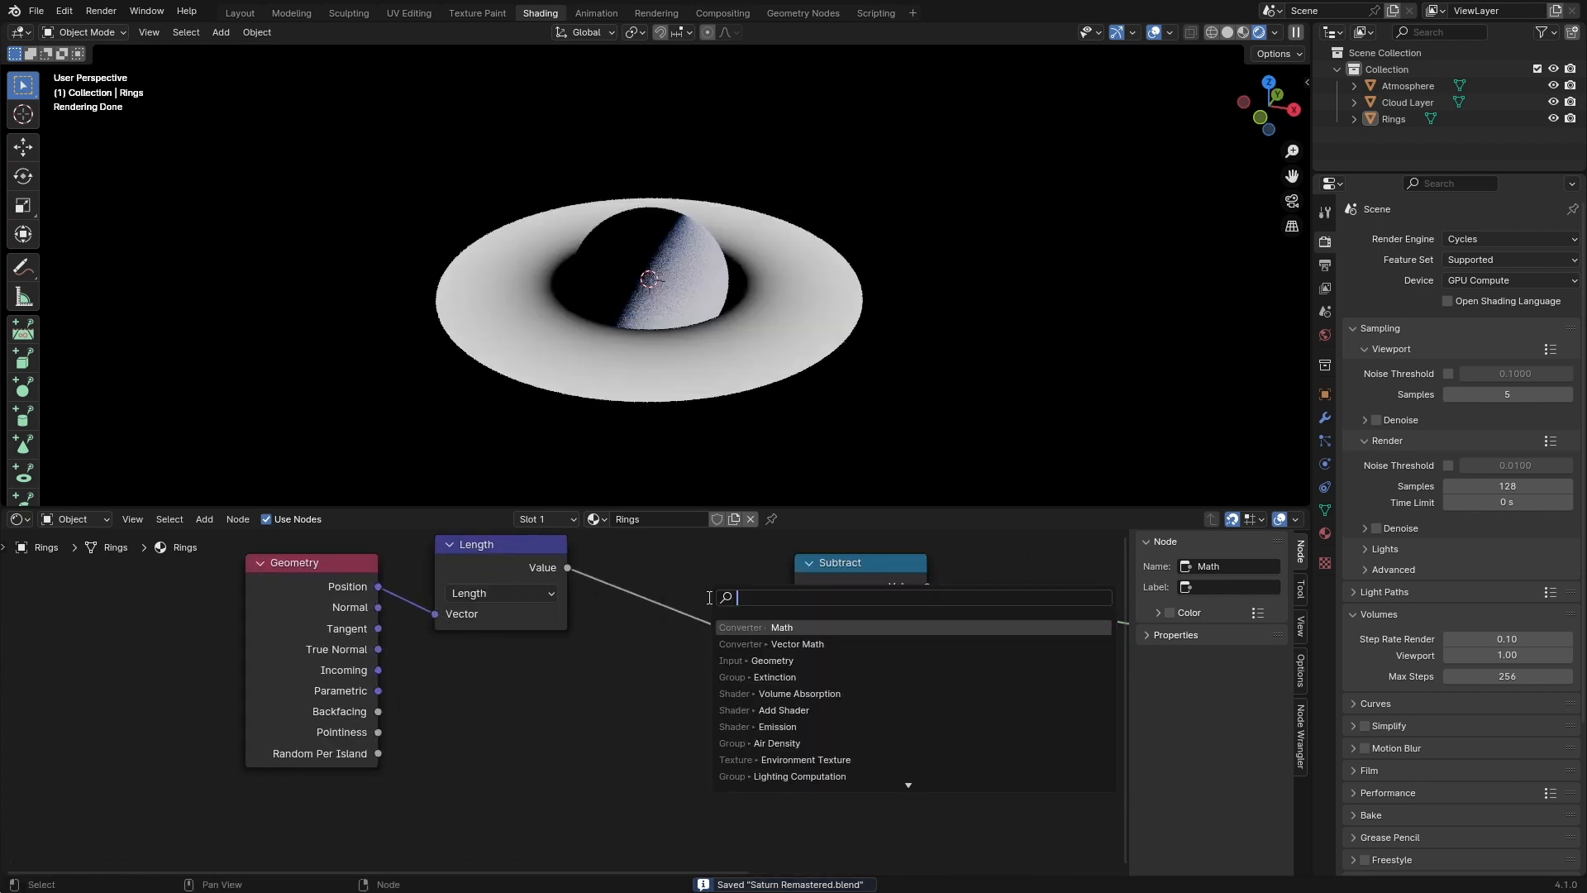
pyautogui.write('air de')
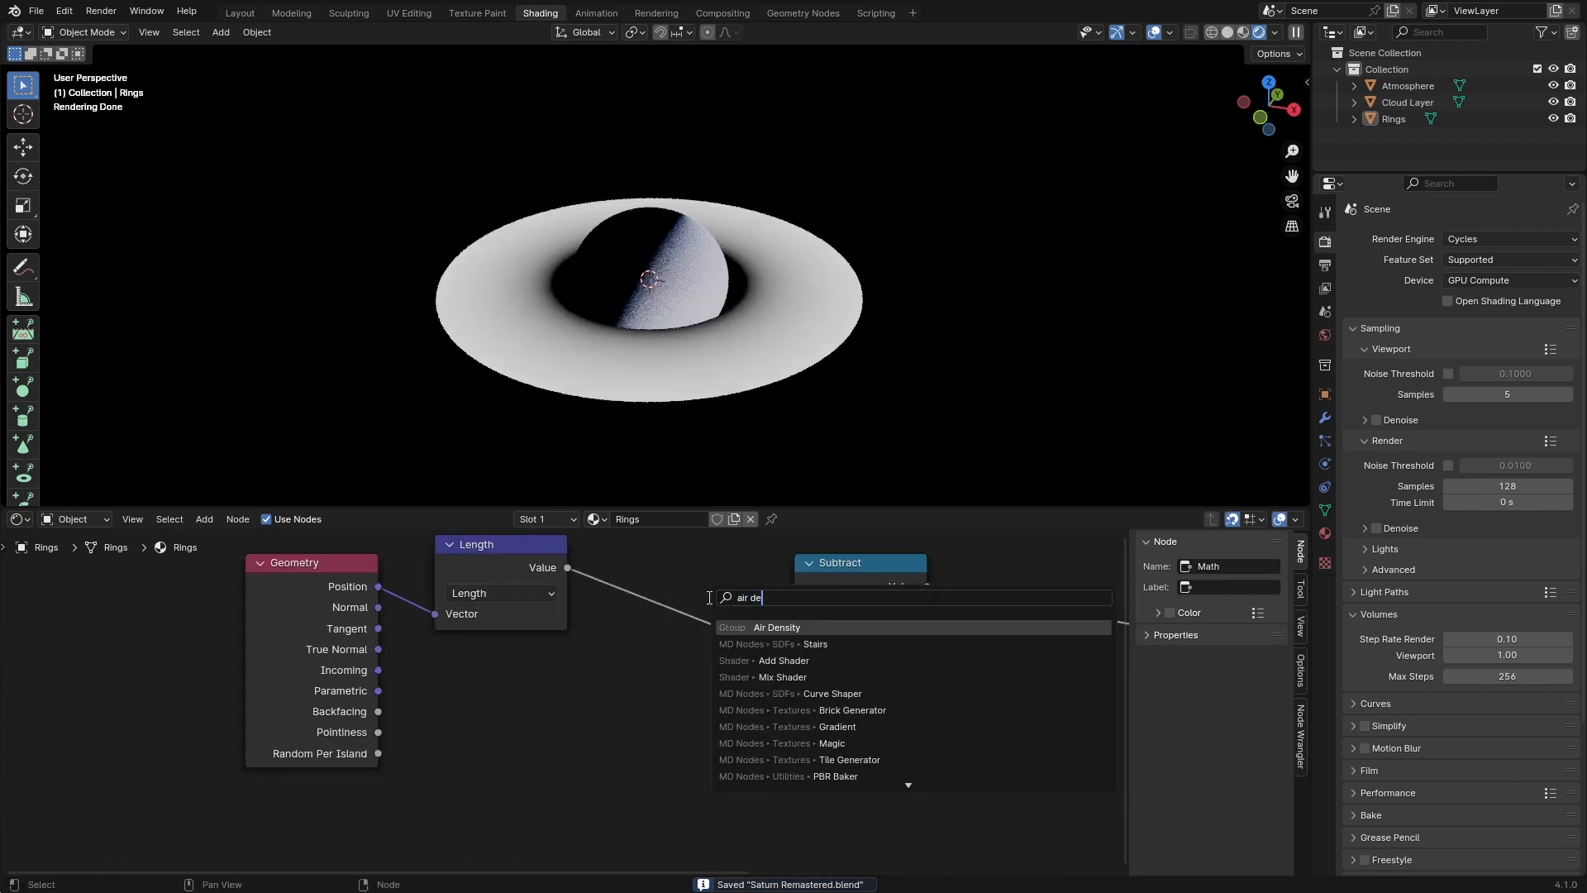
pyautogui.press('Return')
pyautogui.click(592, 701)
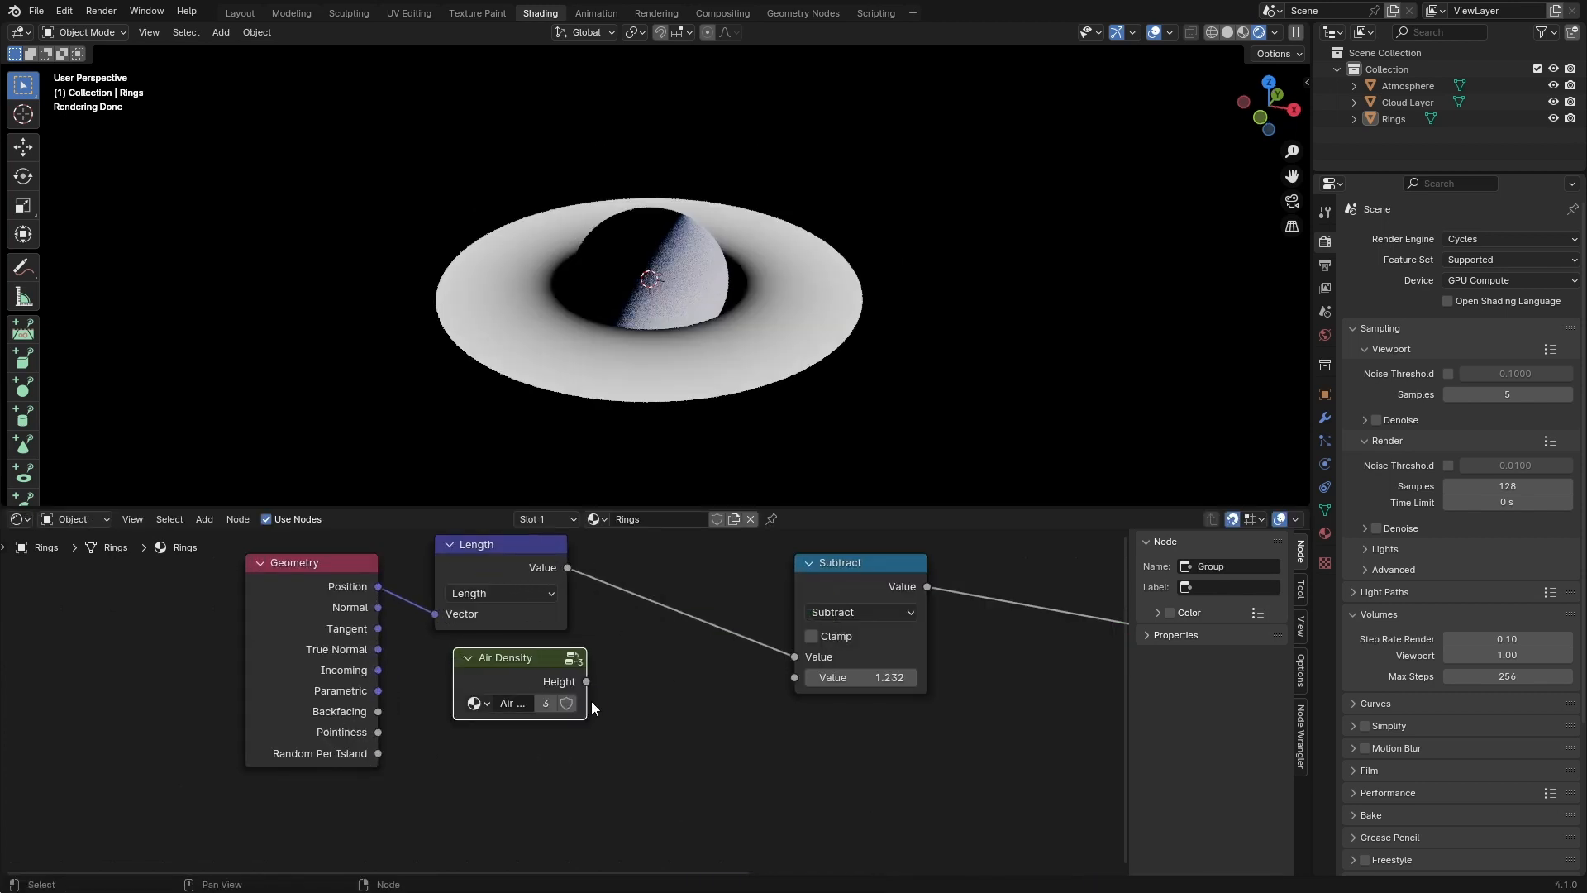
pyautogui.click(547, 703)
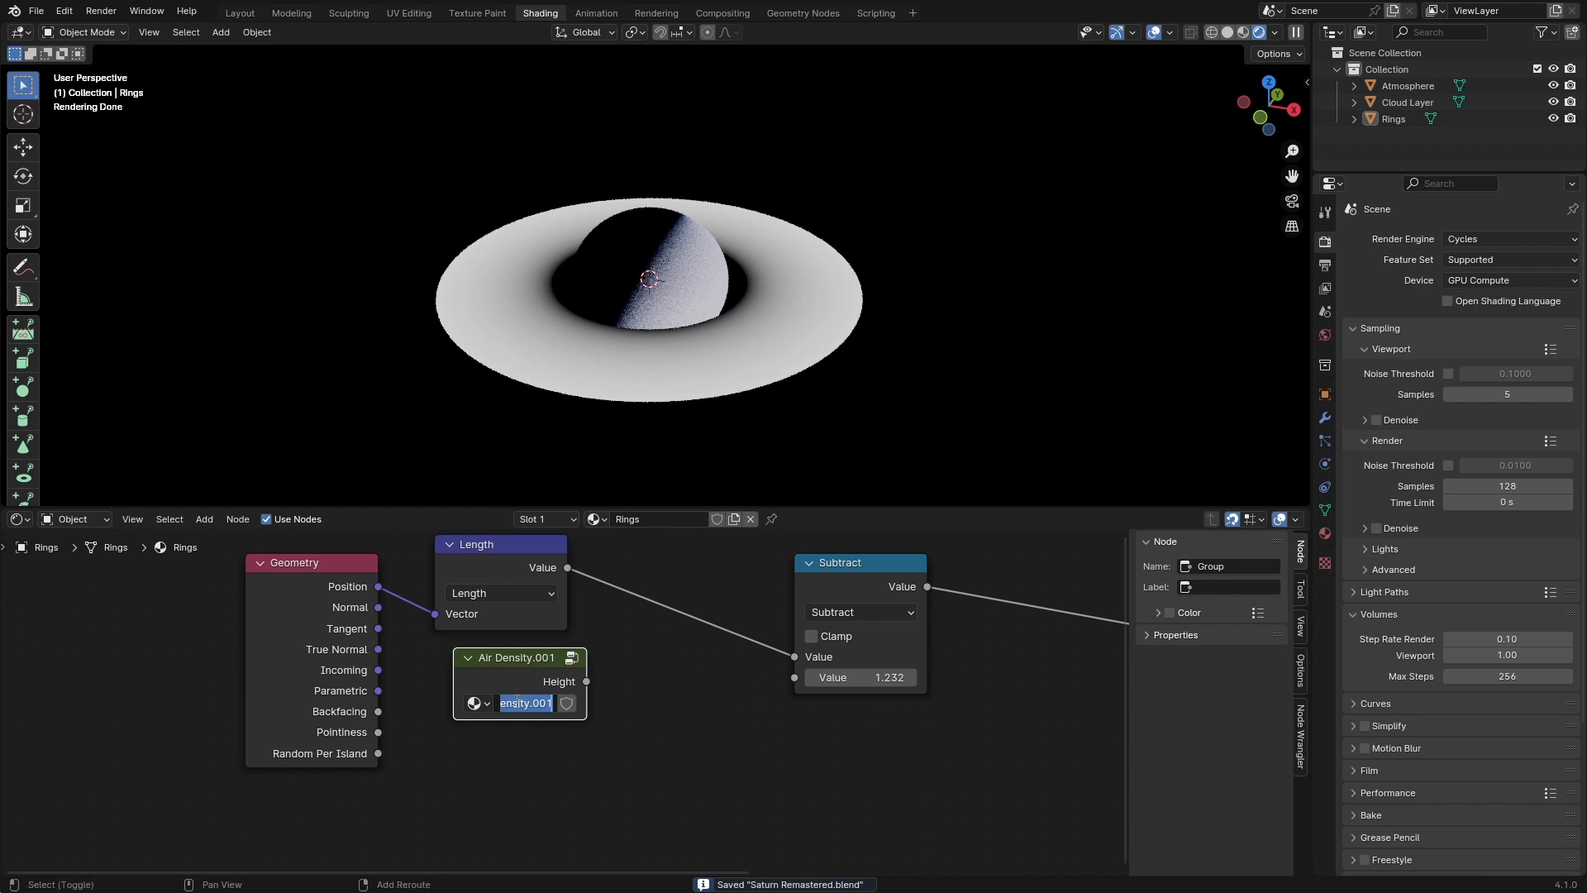
pyautogui.press('BackSpace')
pyautogui.write('Inner Ring')
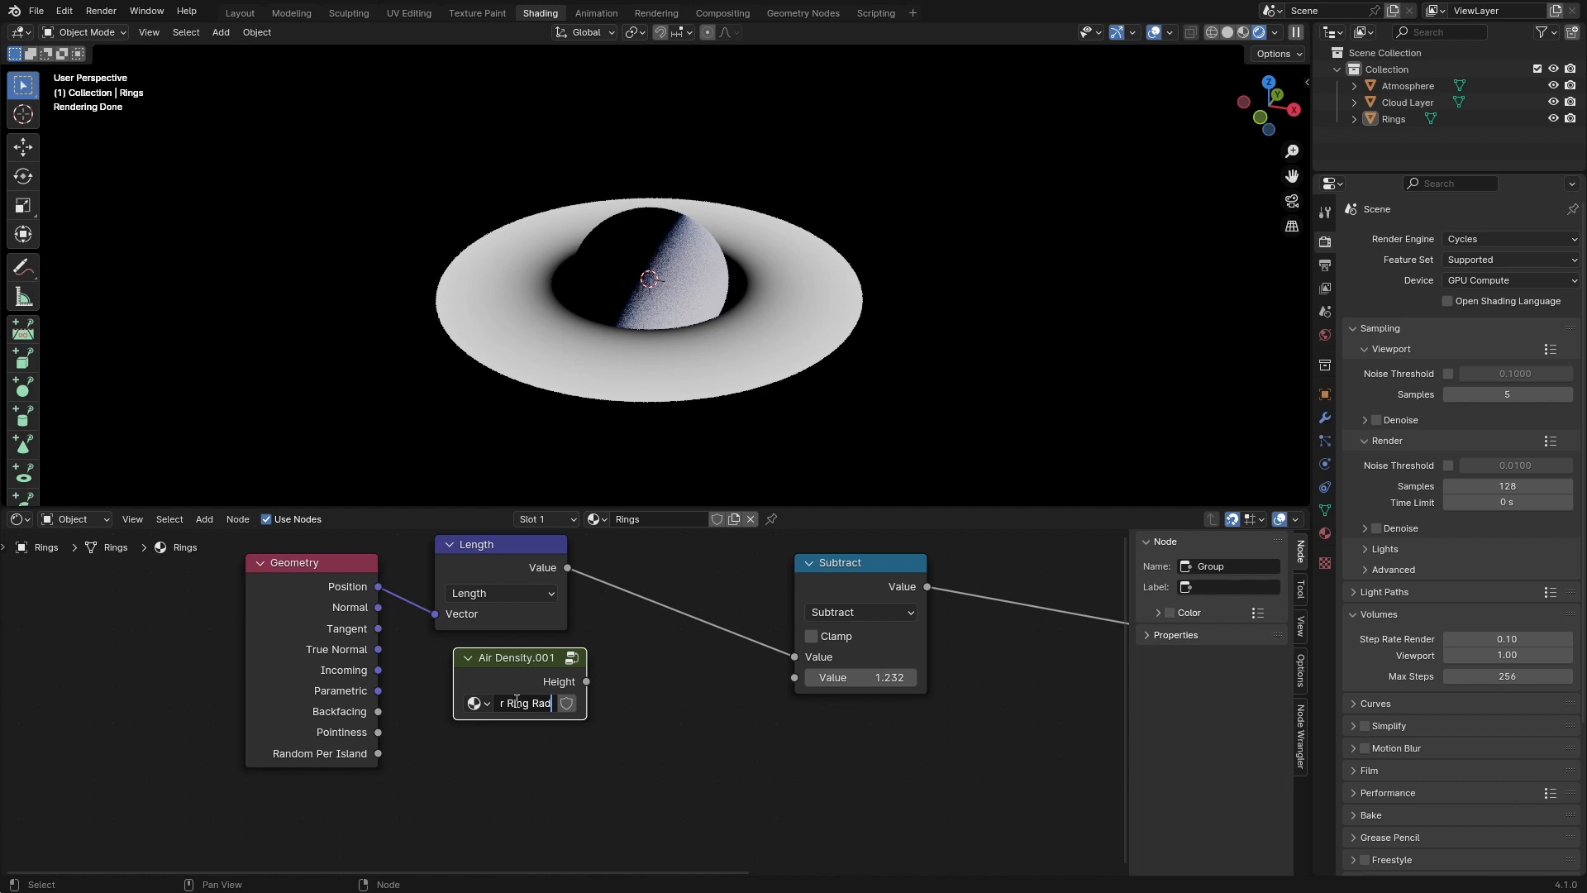
# Step: Duplicate the Inner Ring Radius group below the original and rename the separate copy as Outer Ring Radius
pyautogui.hotkey('shift', 'd')
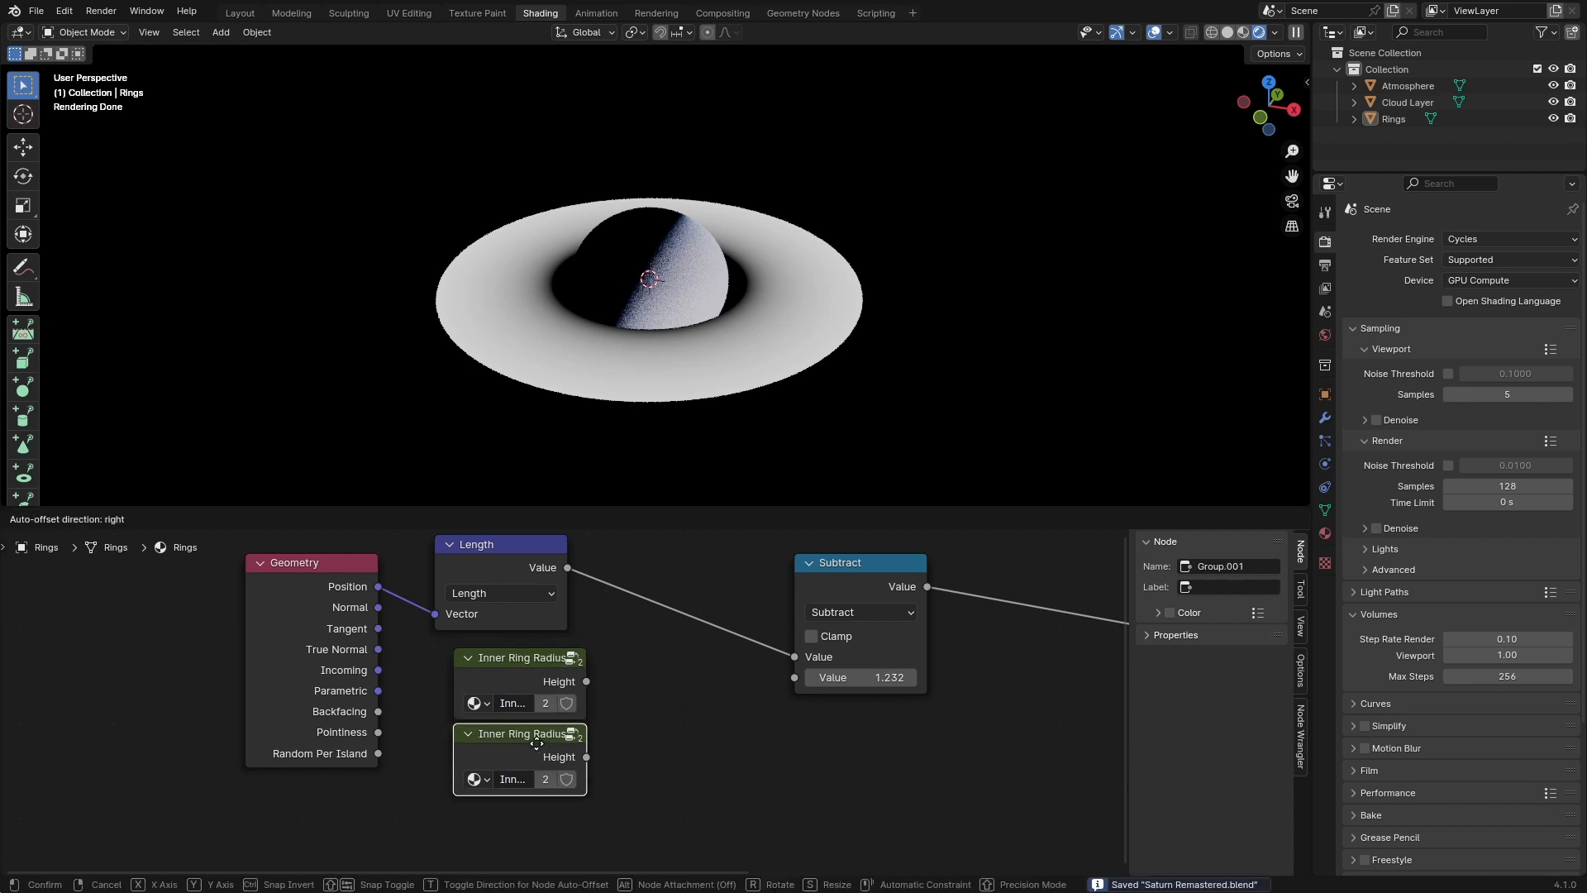
pyautogui.click(539, 772)
pyautogui.press('BackSpace')
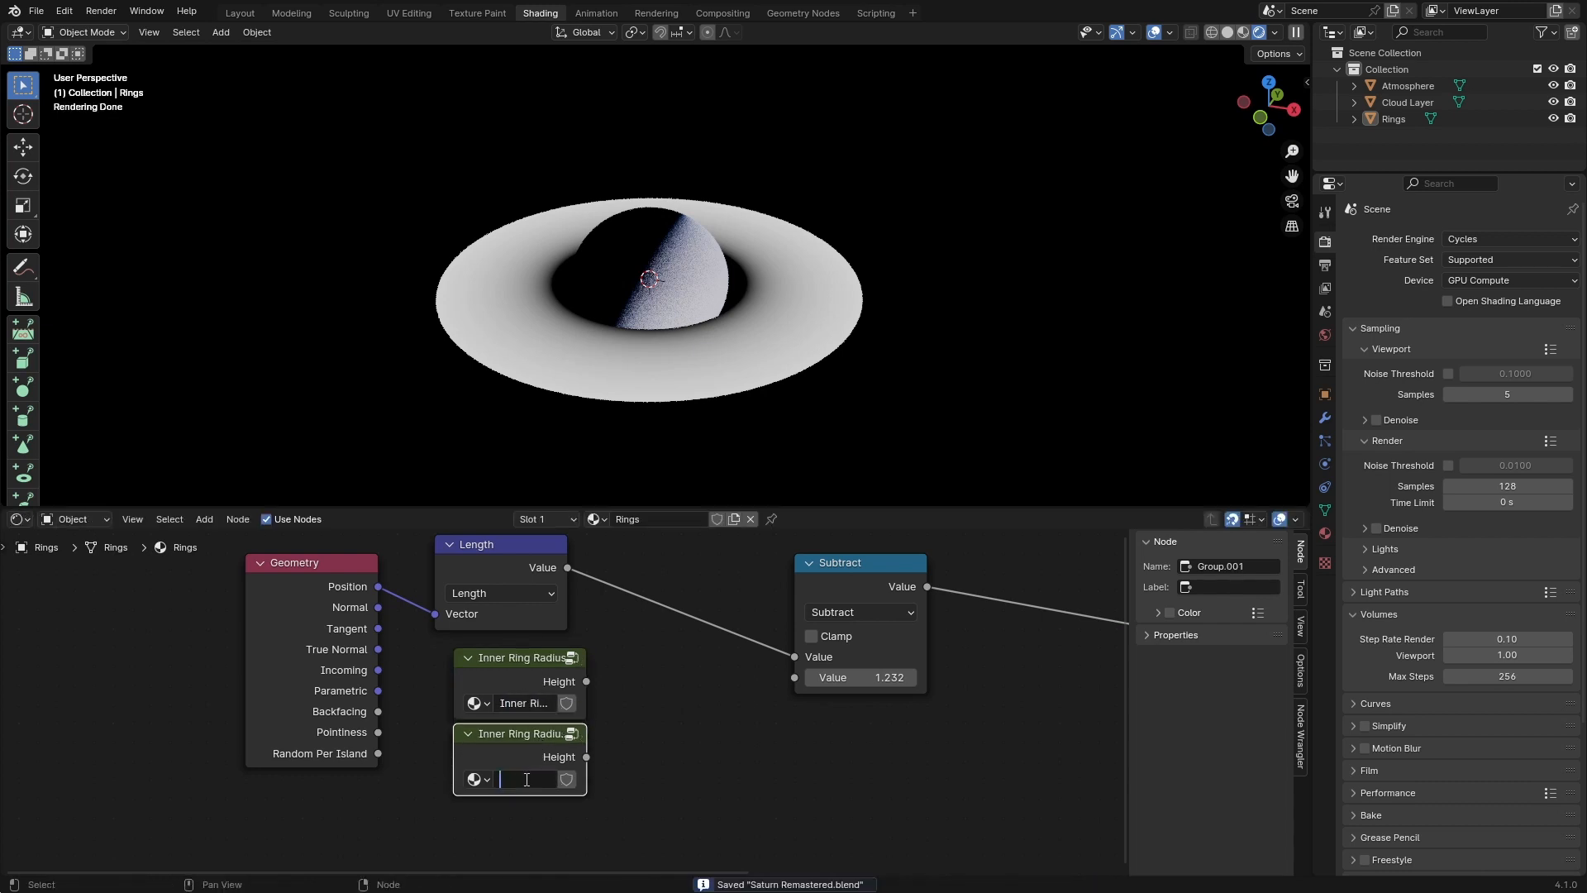
pyautogui.write('Outer Ring Ra')
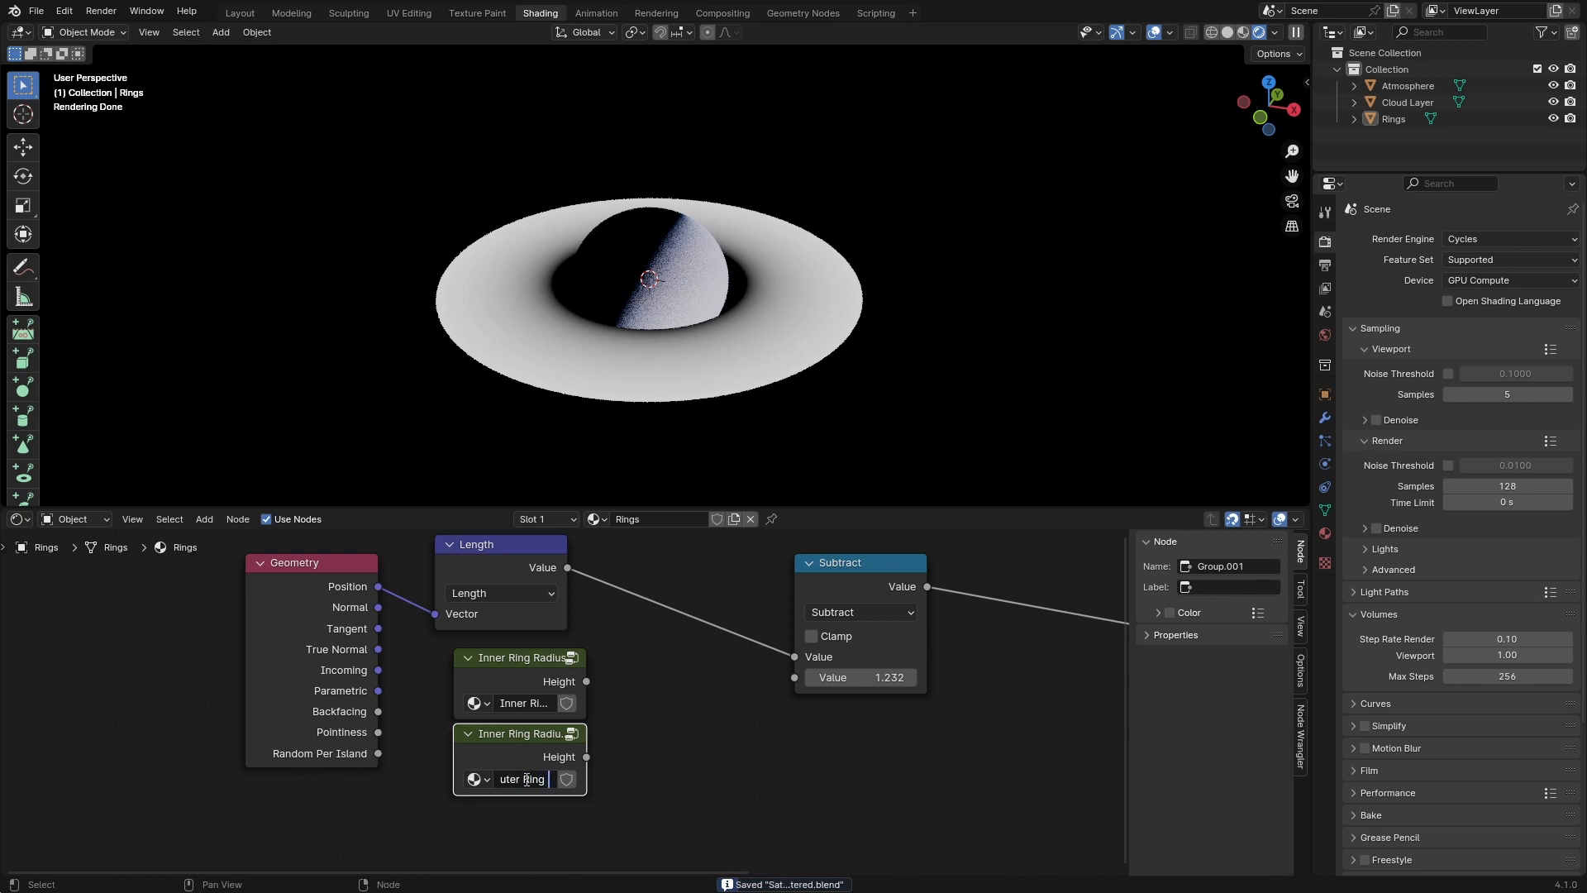
# Step: Set the Value node inside the Outer Ring Radius group to about 2.65 and return to the Rings material
pyautogui.press('Tab')
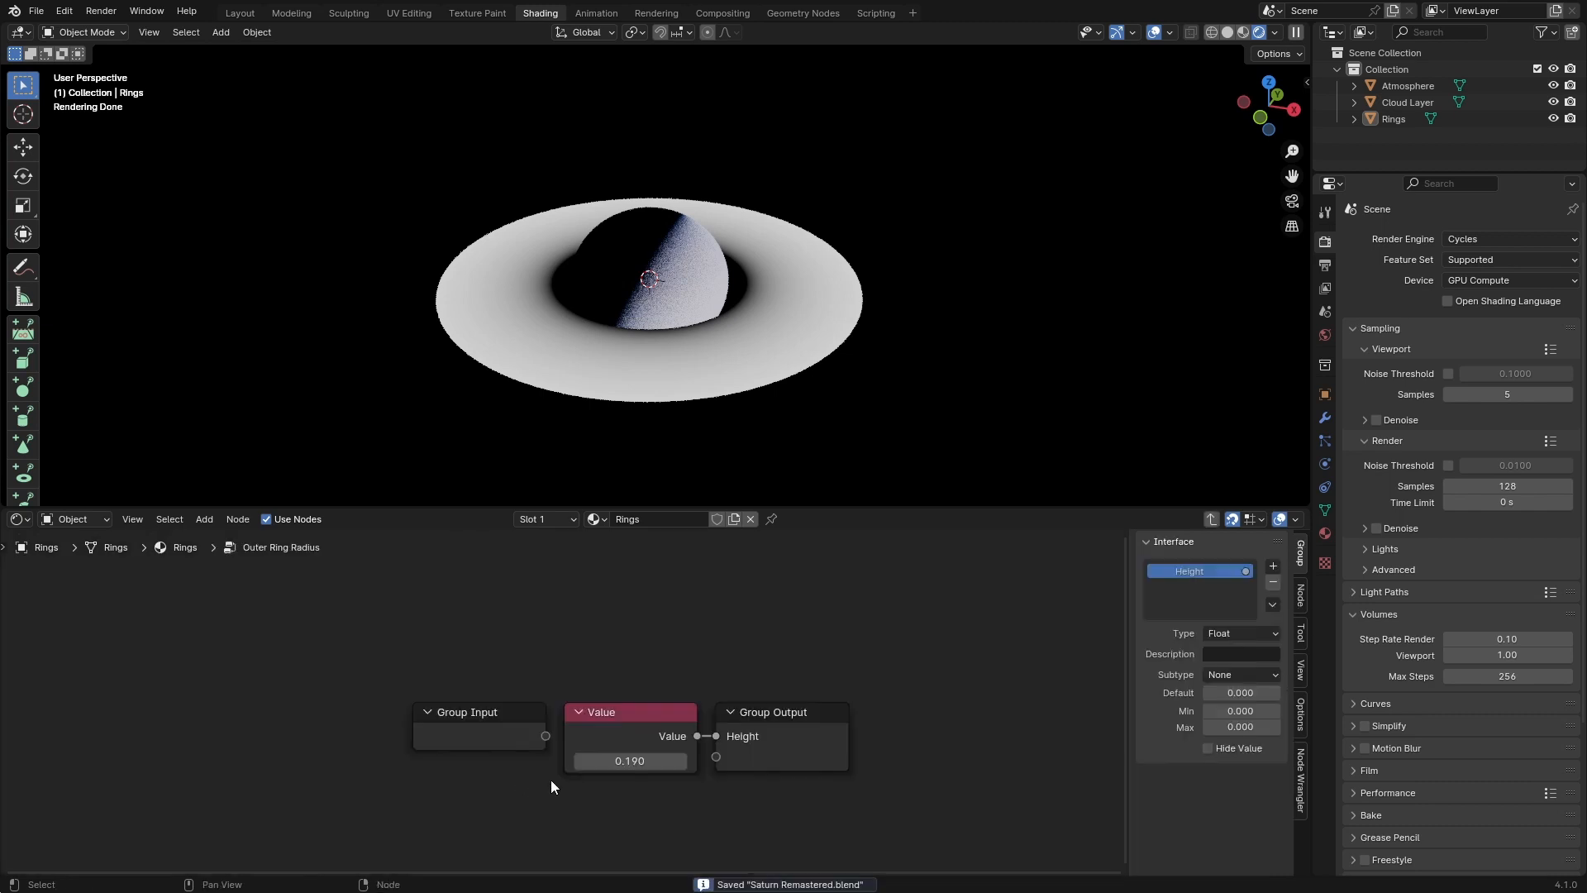
pyautogui.press('Tab')
pyautogui.hotkey('ctrl', 's')
pyautogui.press('Tab')
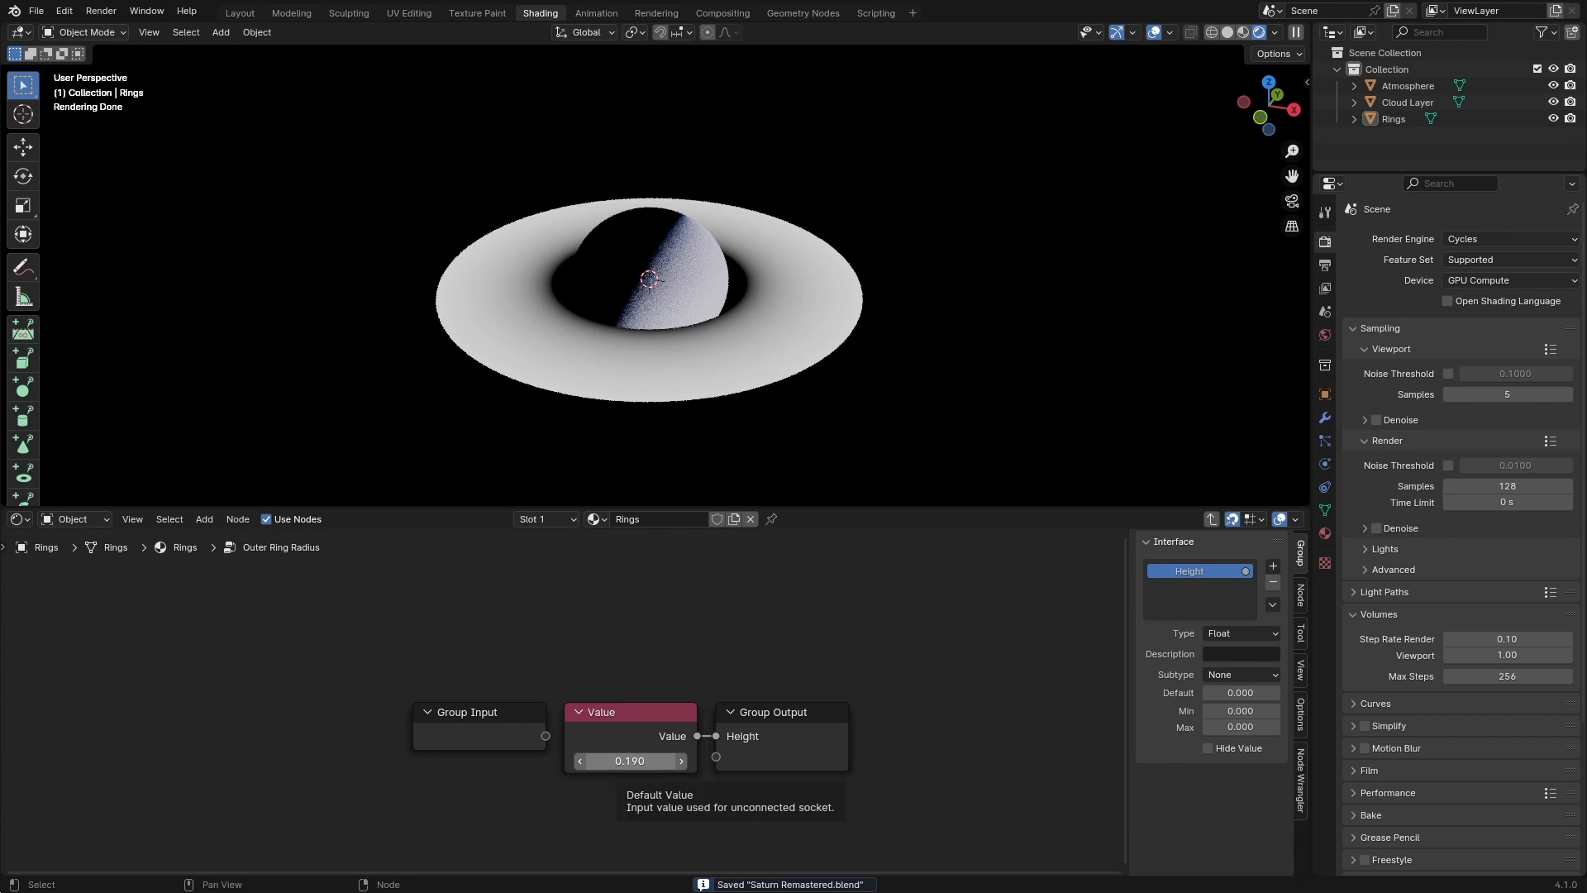
pyautogui.moveTo(634, 760); pyautogui.dragTo(728, 759)
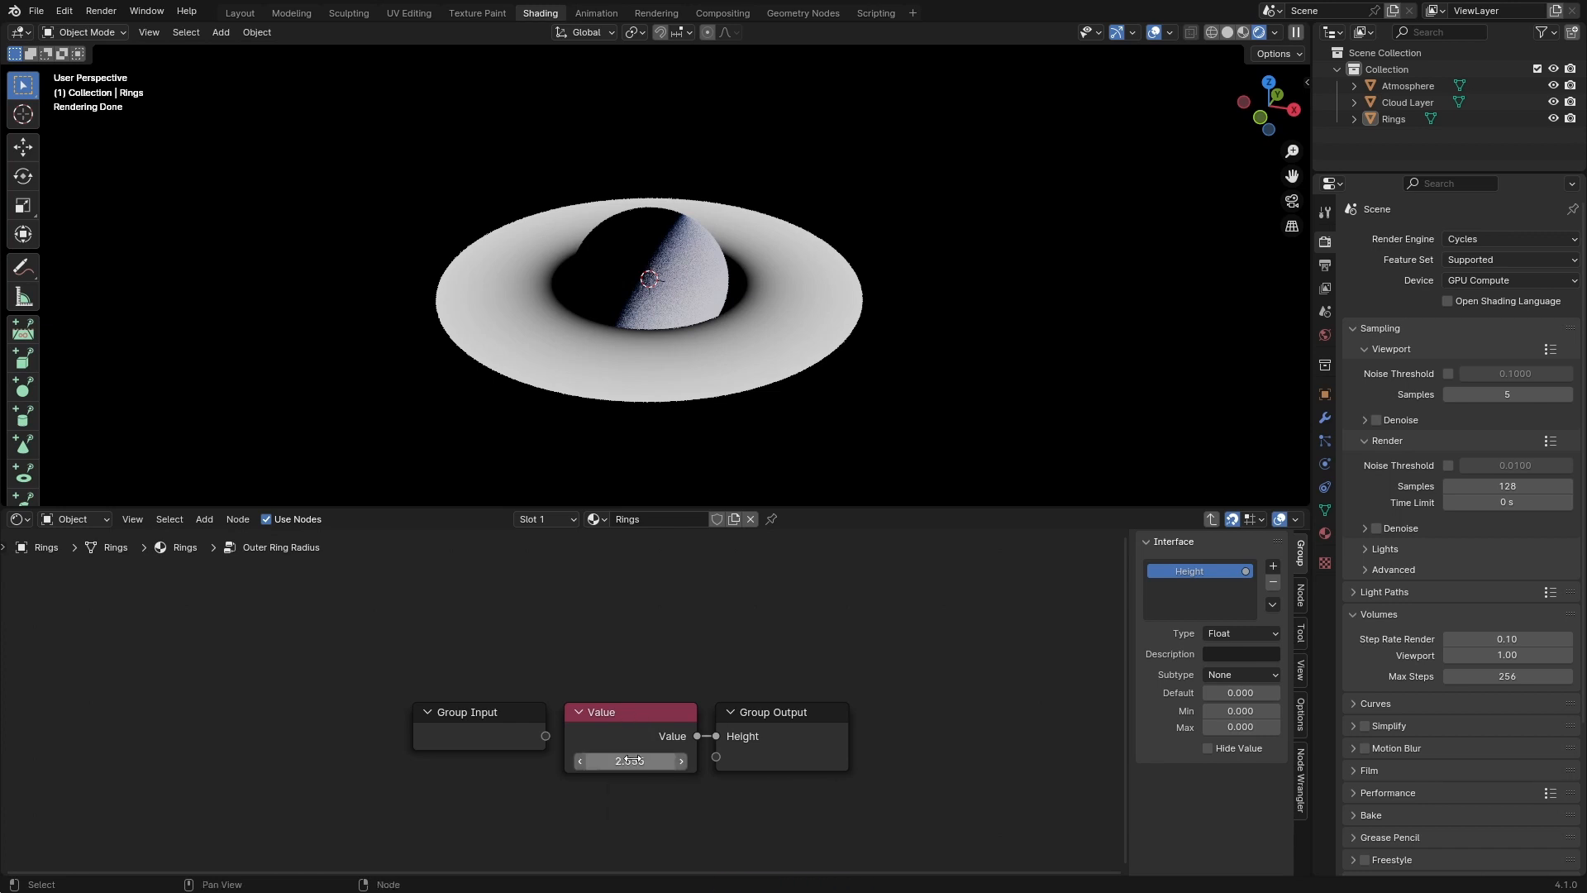
pyautogui.hotkey('ctrl', 's')
pyautogui.click(661, 761)
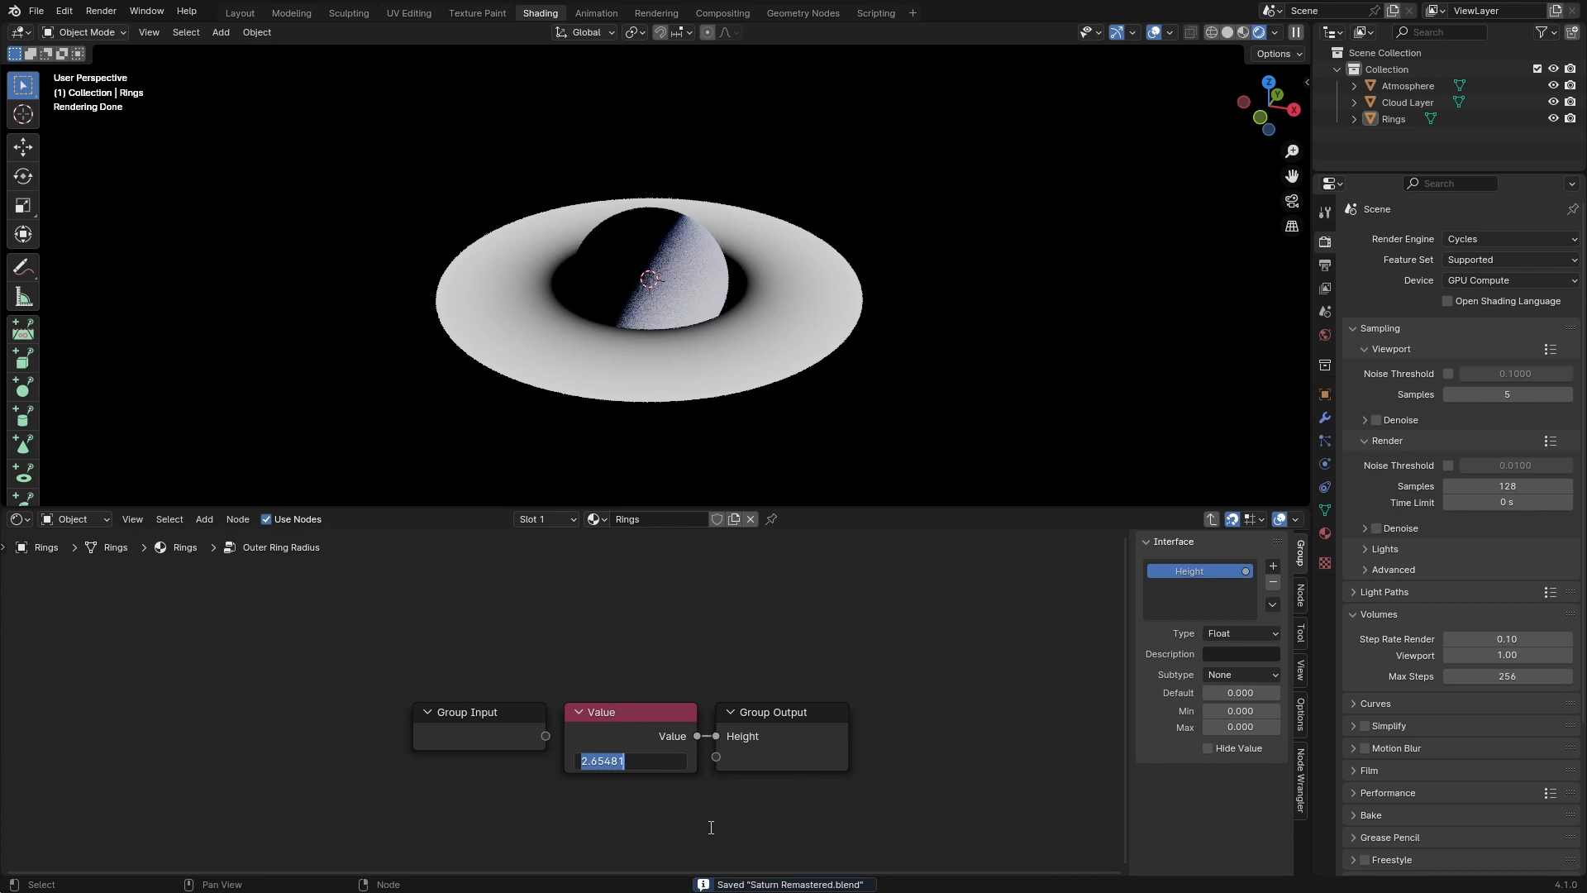
pyautogui.press('Return')
pyautogui.press('Tab')
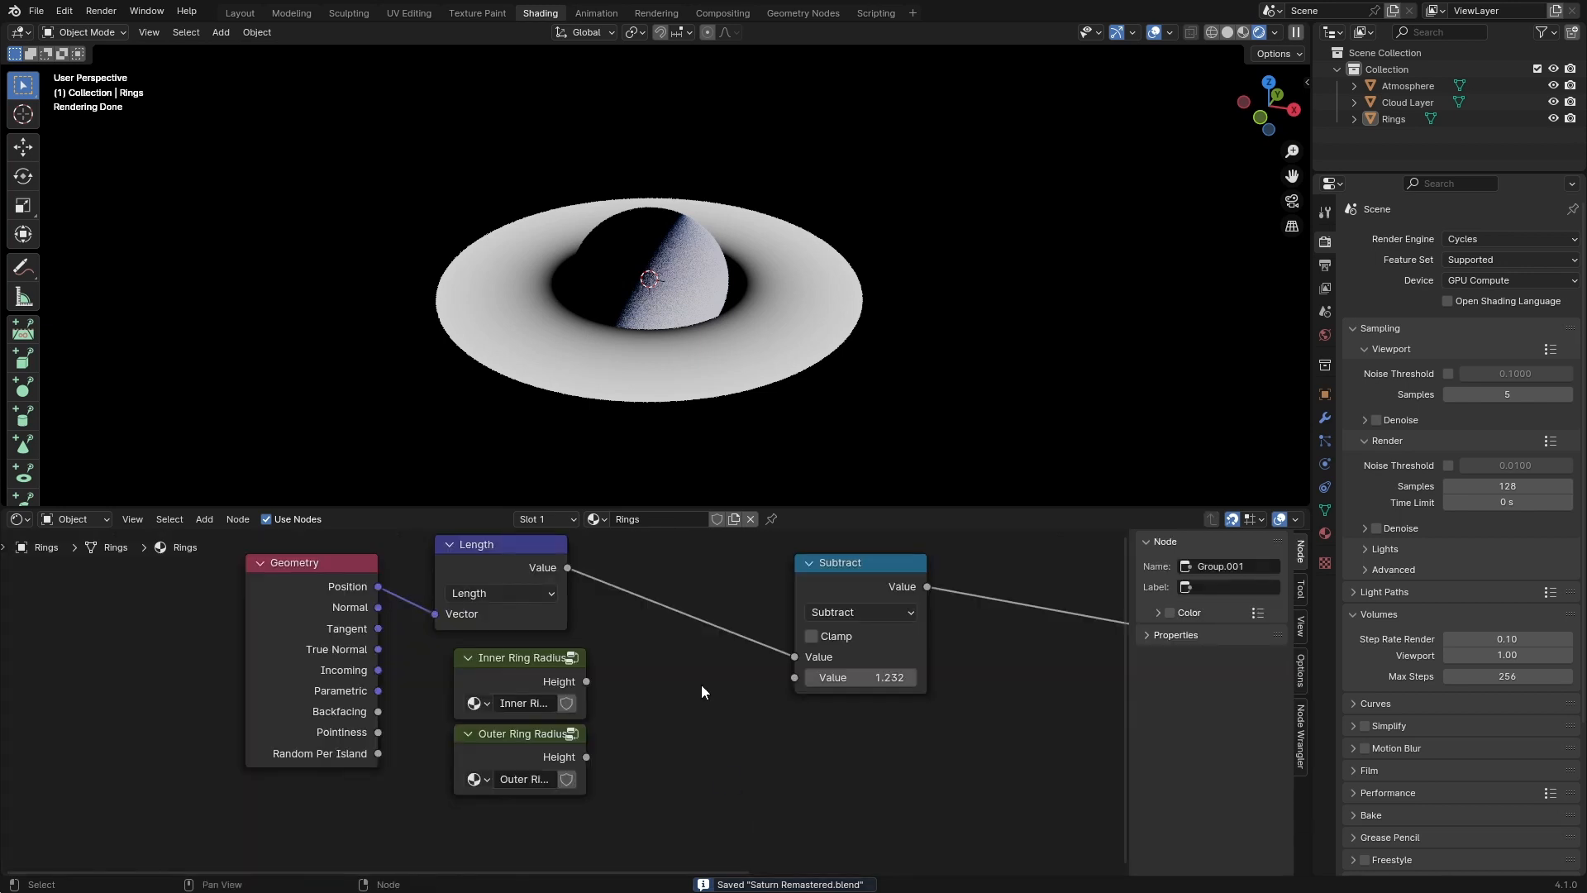
# Step: Connect the Inner Ring Radius group to the Subtract node's second value and set the Value node inside the group to 1.232
pyautogui.moveTo(586, 681); pyautogui.dragTo(794, 677)
pyautogui.moveTo(852, 583); pyautogui.dragTo(699, 564)
pyautogui.click(552, 659)
pyautogui.press('Tab')
pyautogui.click(648, 763)
pyautogui.write('1')
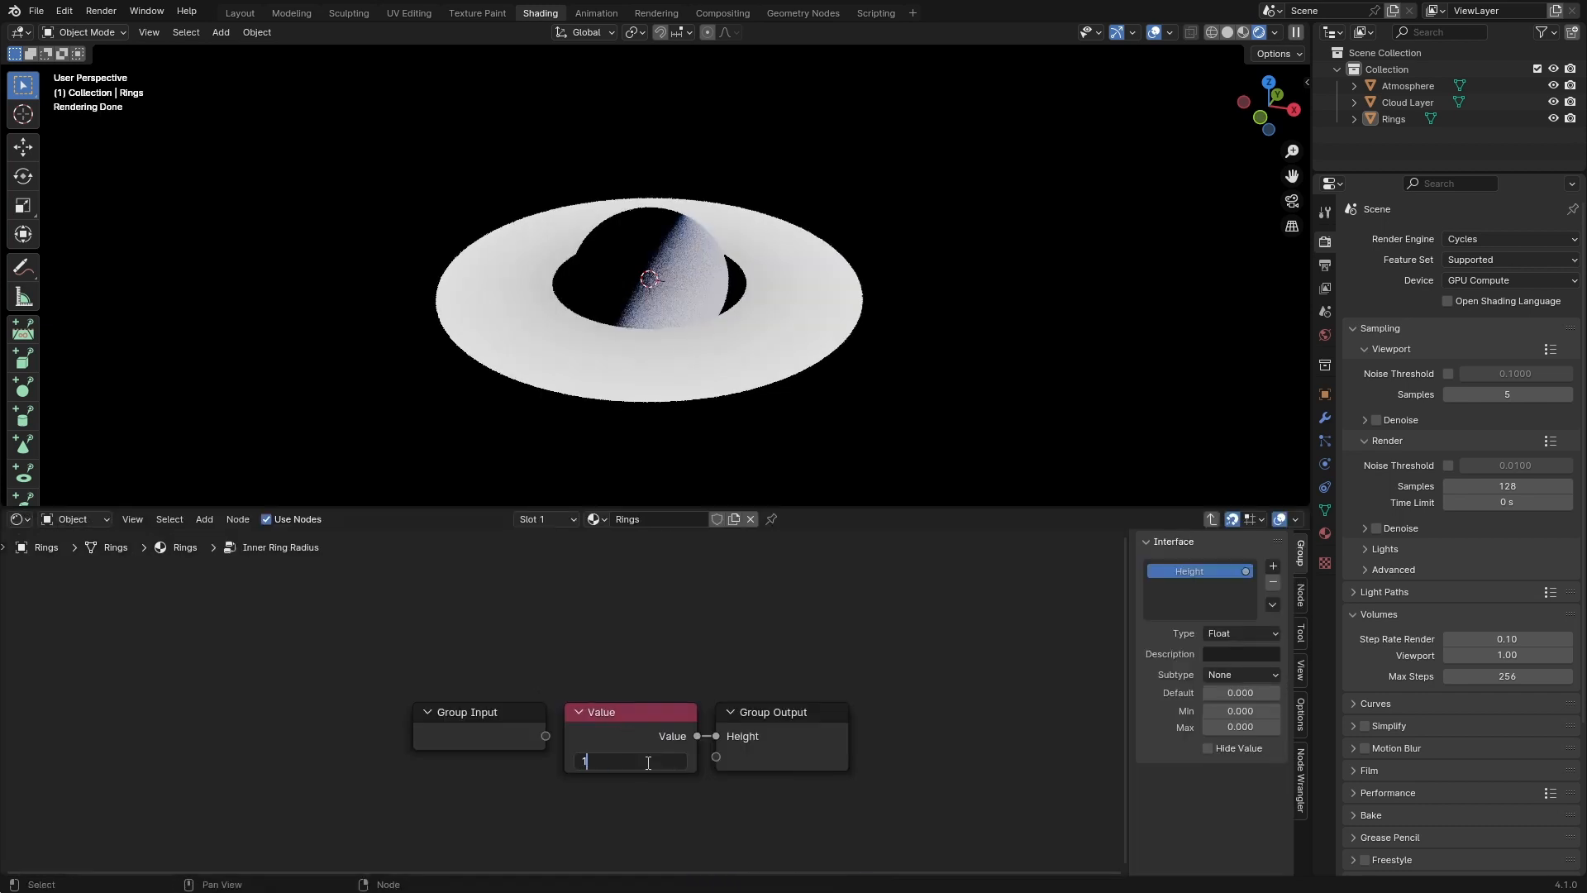
pyautogui.write('.2323')
pyautogui.press('Return')
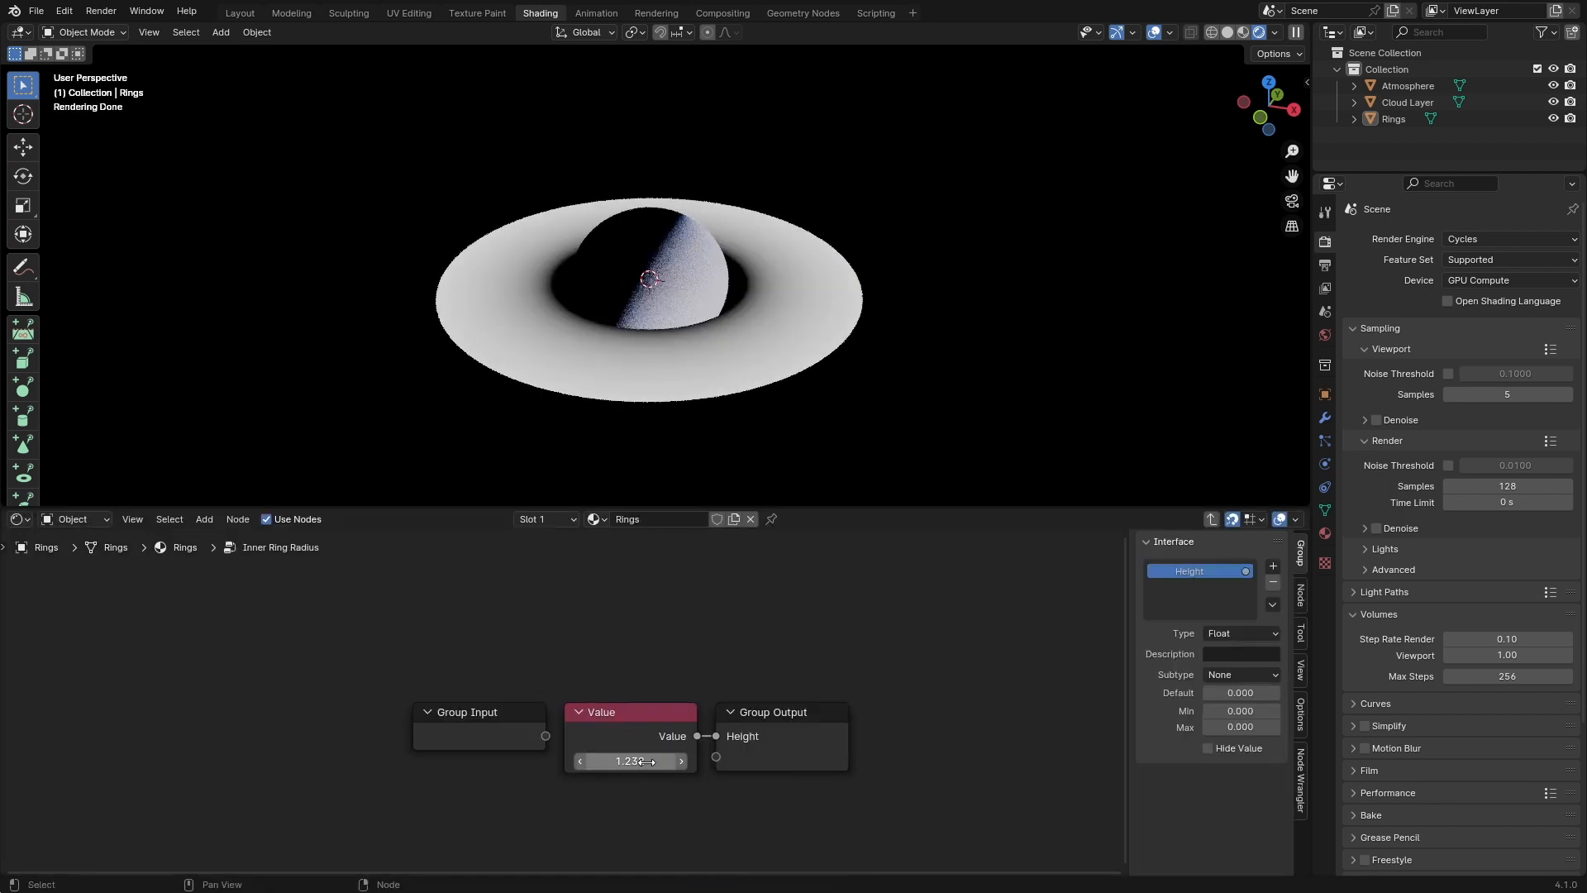
pyautogui.press('Tab')
pyautogui.hotkey('ctrl', 's')
# Step: Duplicate the Subtract node into the link after the original, set the copy to Divide, and line the nodes up
pyautogui.moveTo(563, 681); pyautogui.dragTo(544, 680)
pyautogui.moveTo(627, 559); pyautogui.dragTo(628, 583)
pyautogui.hotkey('shift', 'd')
pyautogui.click(815, 618)
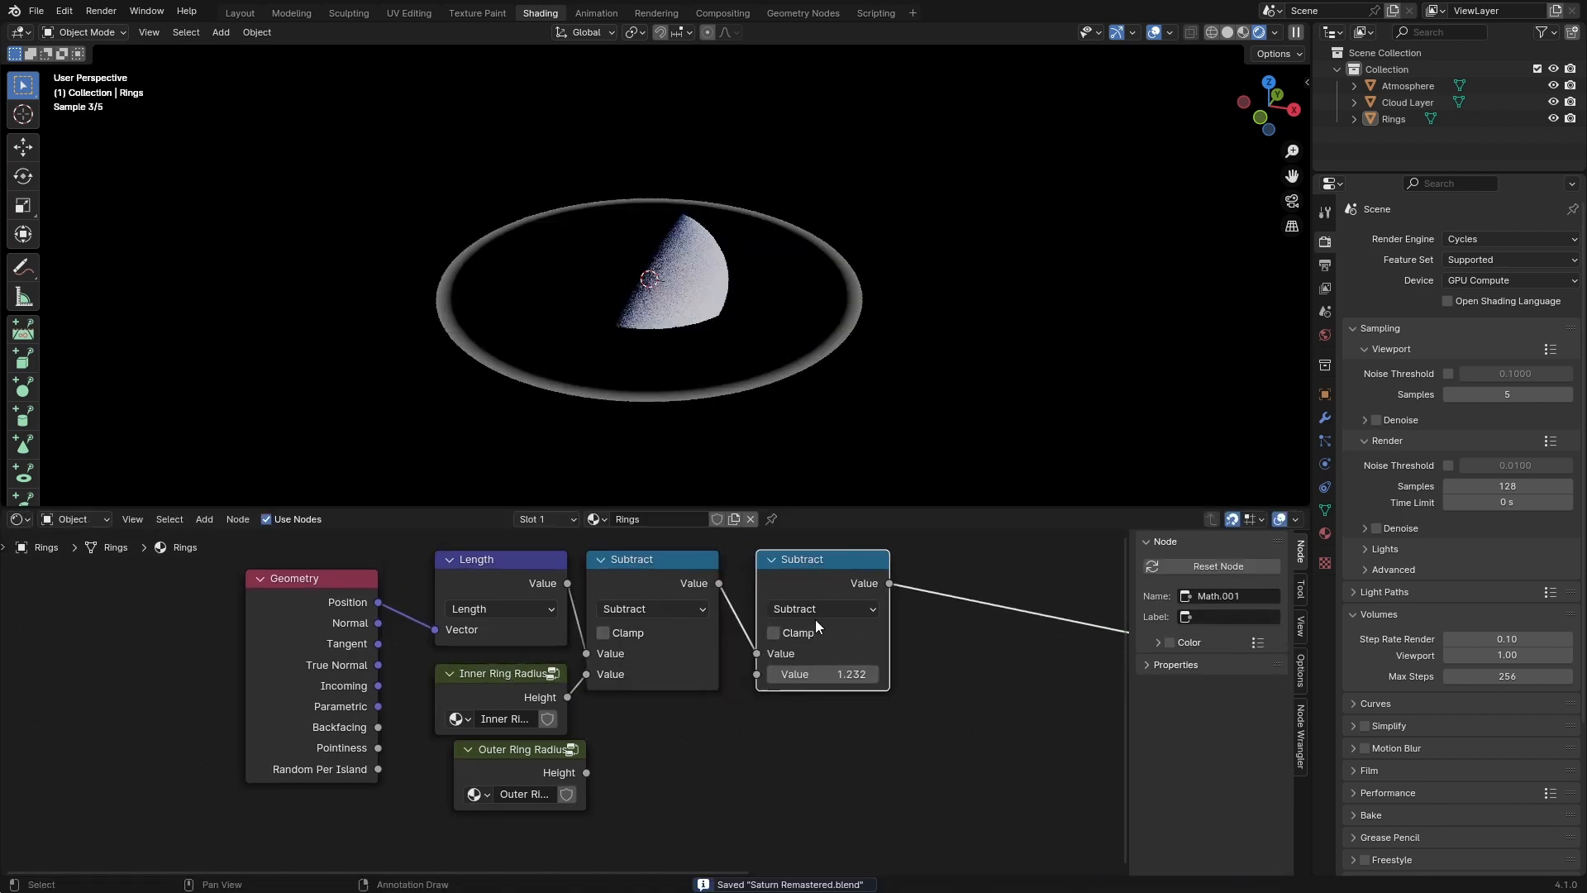
pyautogui.click(834, 610)
pyautogui.press('d')
pyautogui.moveTo(839, 567); pyautogui.dragTo(781, 566)
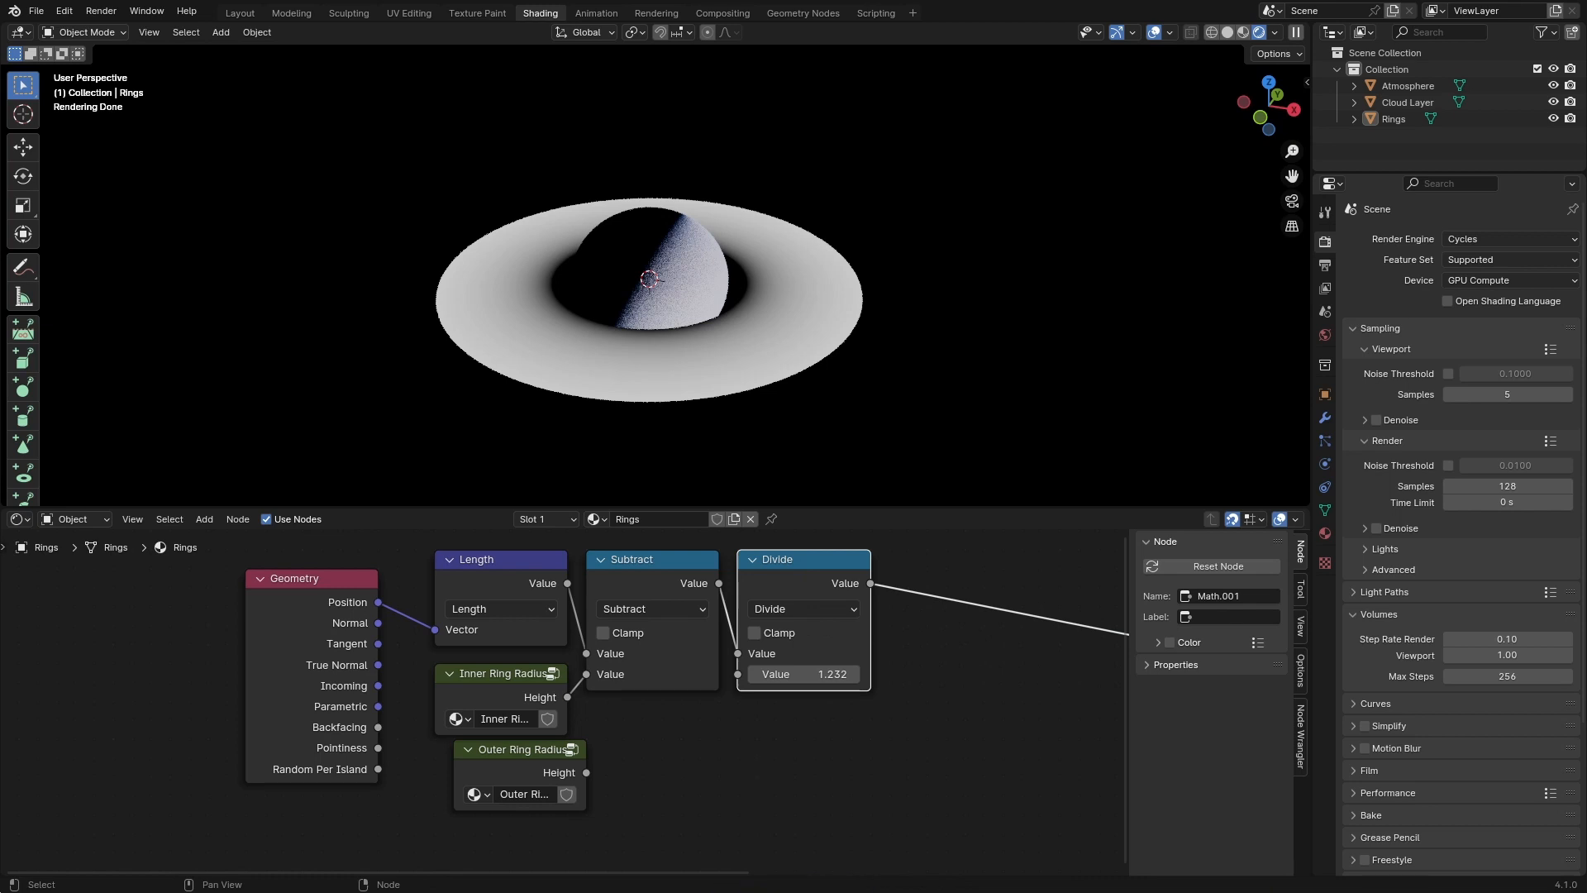
# Step: Duplicate the Subtract node below the original and connect the Outer Ring Radius group to its first value
pyautogui.scroll(-2, 992, 562)
pyautogui.click(674, 586)
pyautogui.hotkey('shift', 'd')
pyautogui.click(689, 713)
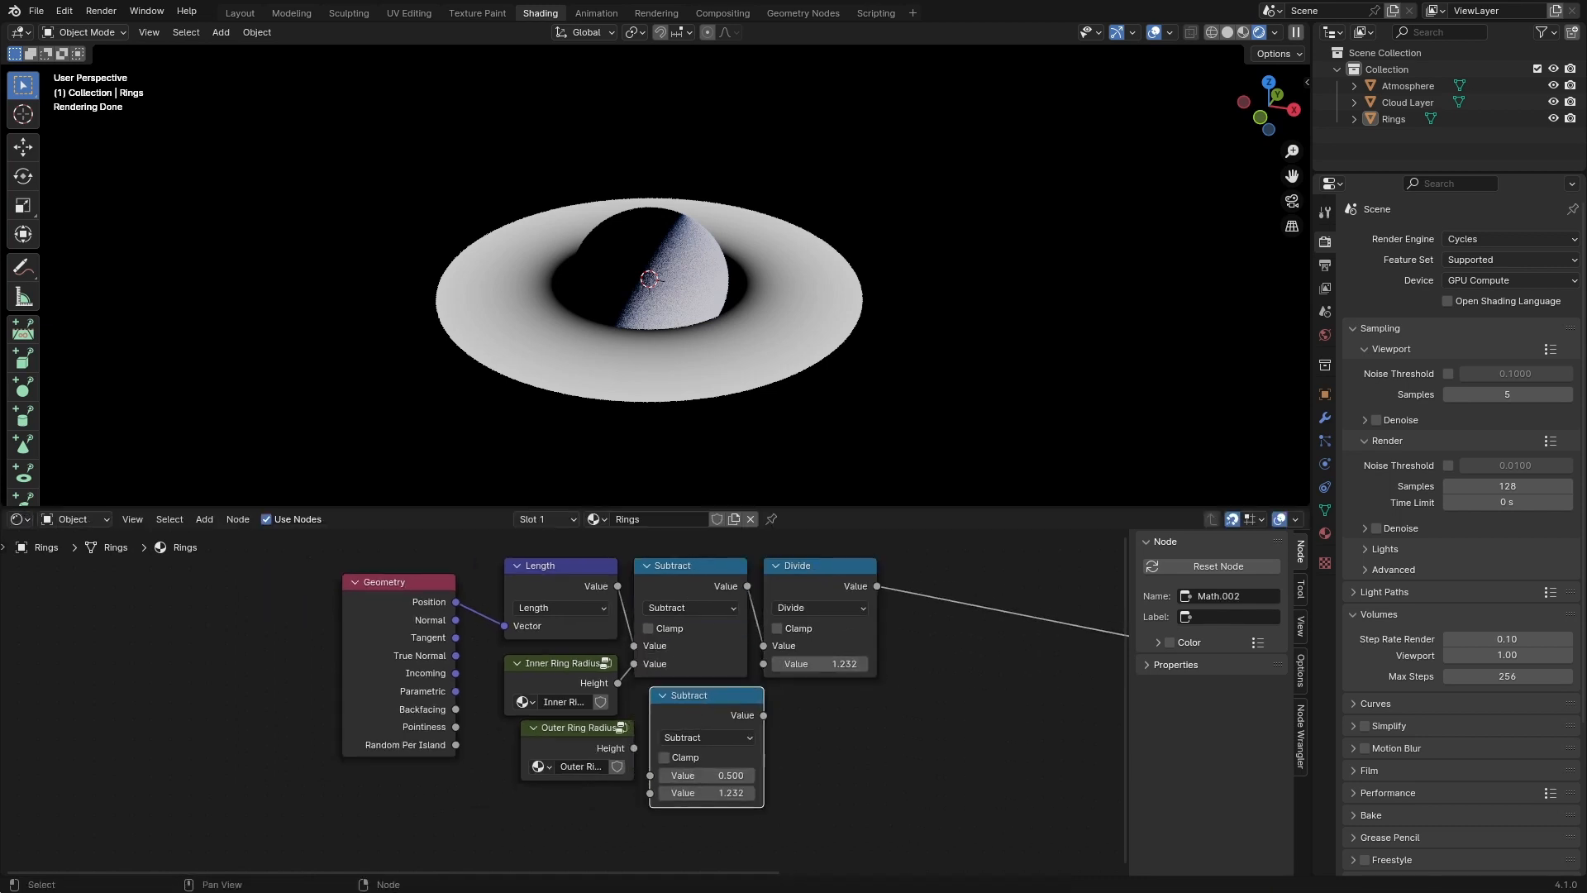
pyautogui.moveTo(596, 728); pyautogui.dragTo(563, 728)
pyautogui.moveTo(684, 706); pyautogui.dragTo(671, 699)
pyautogui.moveTo(598, 747); pyautogui.dragTo(634, 775)
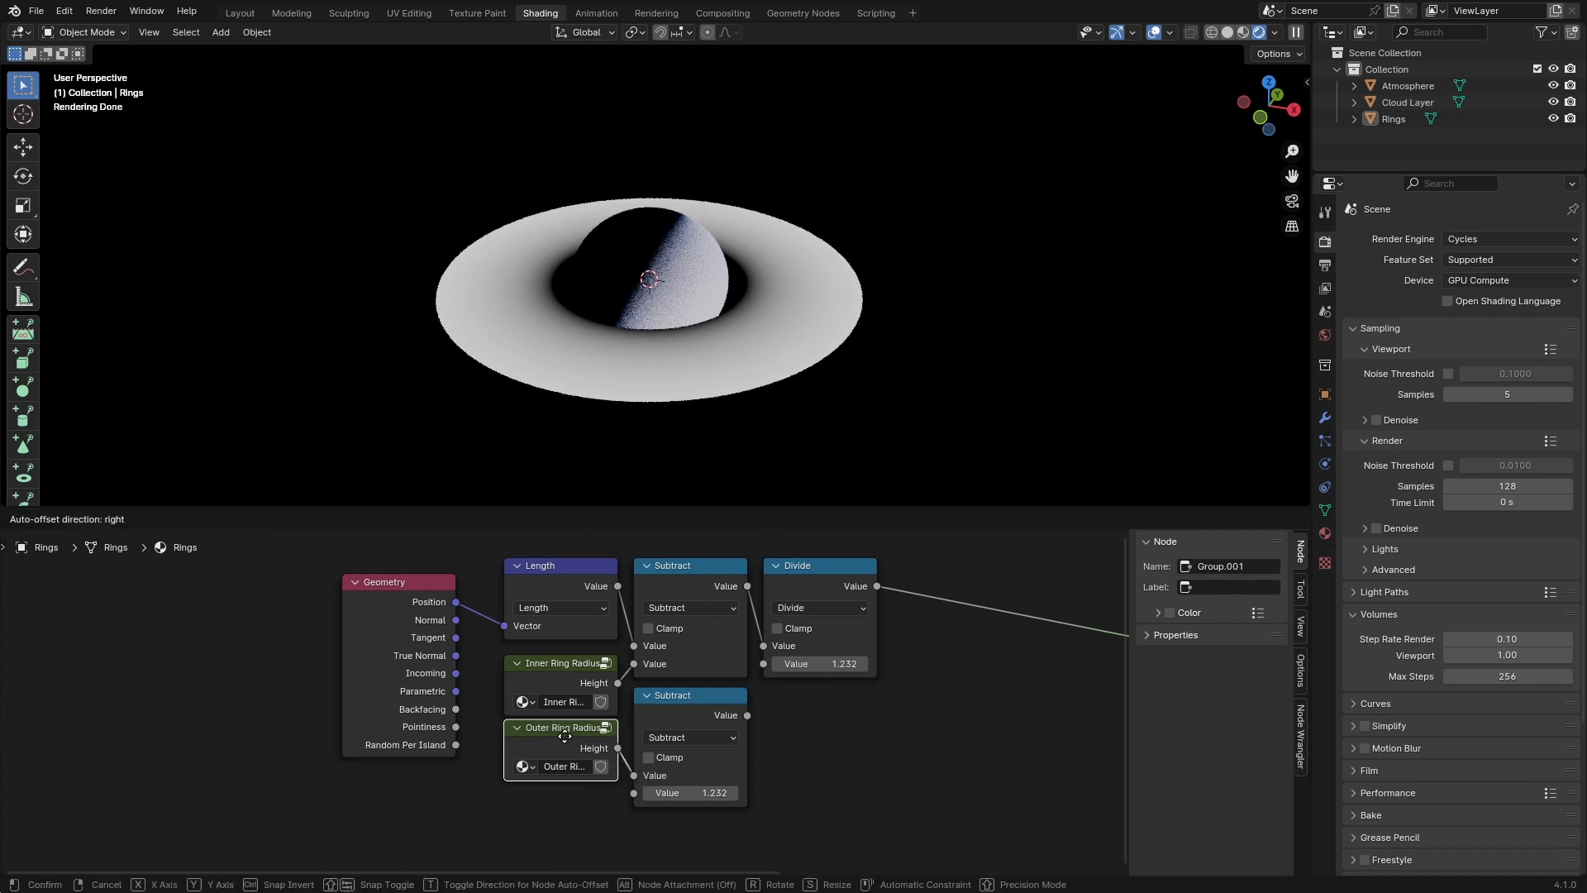
pyautogui.moveTo(774, 755); pyautogui.dragTo(788, 726, button='middle')
pyautogui.scroll(1, 788, 726)
pyautogui.hotkey('shift', 'd')
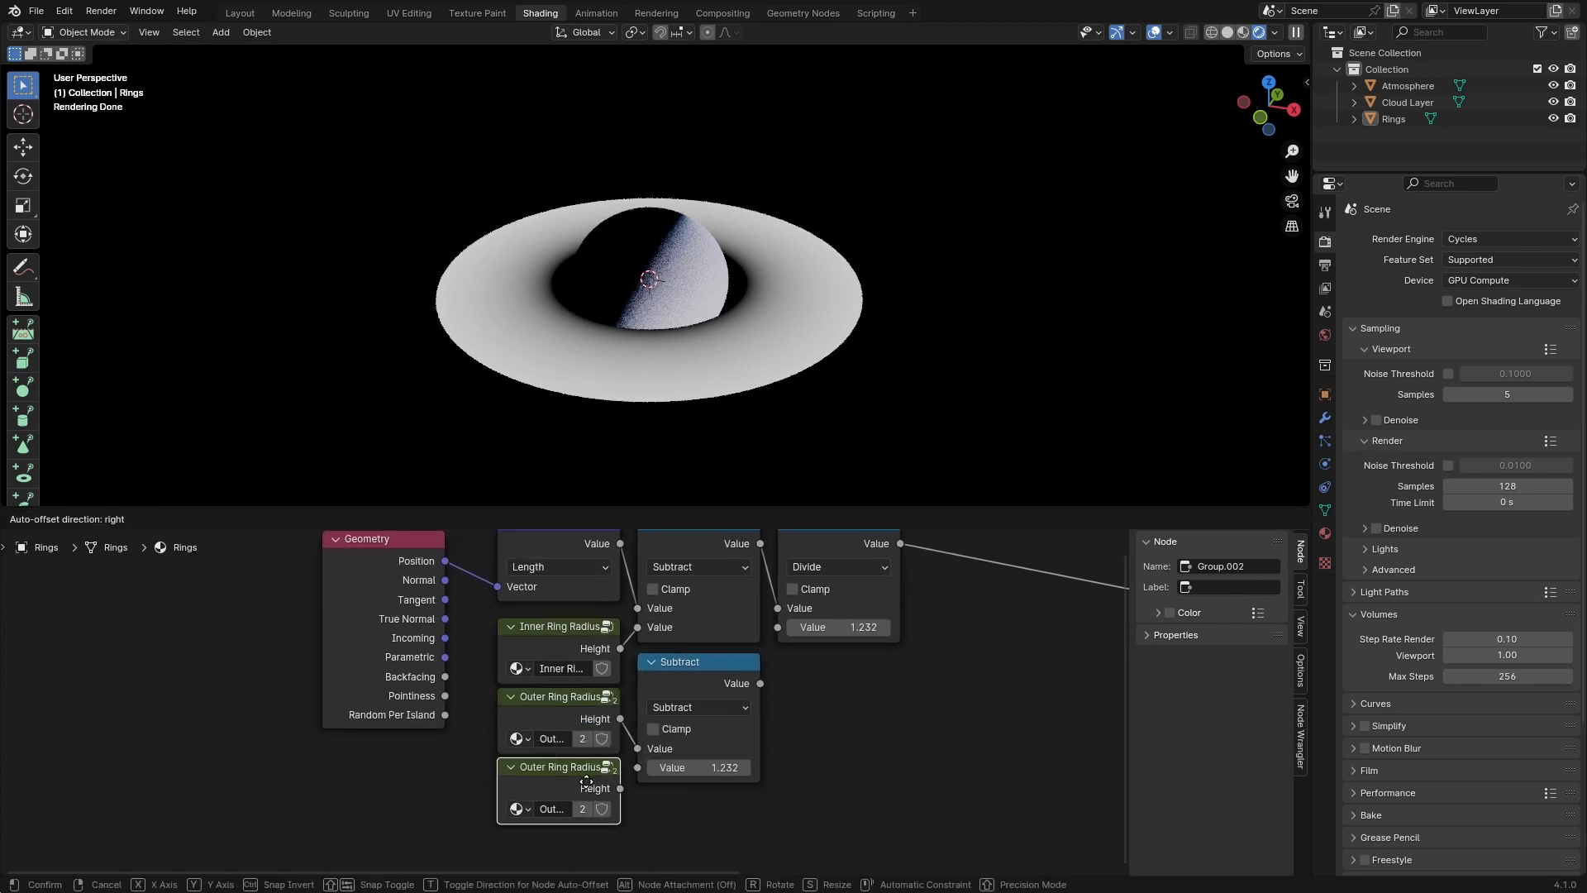
pyautogui.click(586, 784)
pyautogui.press('x')
# Step: Connect a duplicate of the Inner Ring Radius group to the lower Subtract node's second value and feed that Subtract into Divide's second value
pyautogui.click(577, 633)
pyautogui.hotkey('shift', 'd')
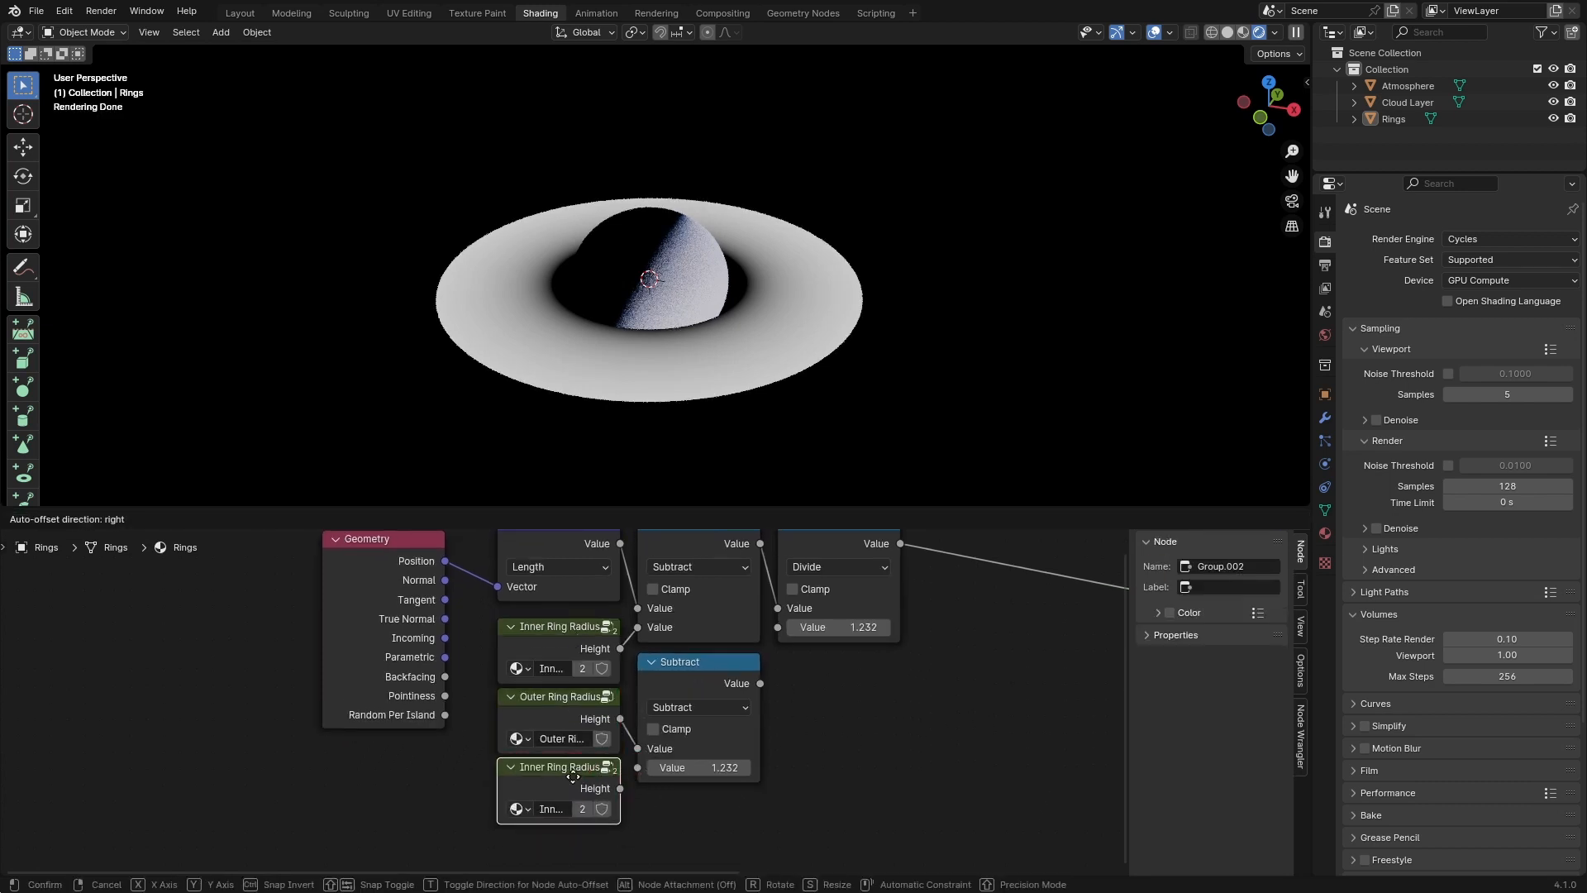
pyautogui.click(573, 784)
pyautogui.moveTo(620, 788); pyautogui.dragTo(637, 767)
pyautogui.click(722, 811)
pyautogui.keyDown('alt'); pyautogui.moveTo(738, 704); pyautogui.dragTo(816, 631, button='right'); pyautogui.keyUp('alt')
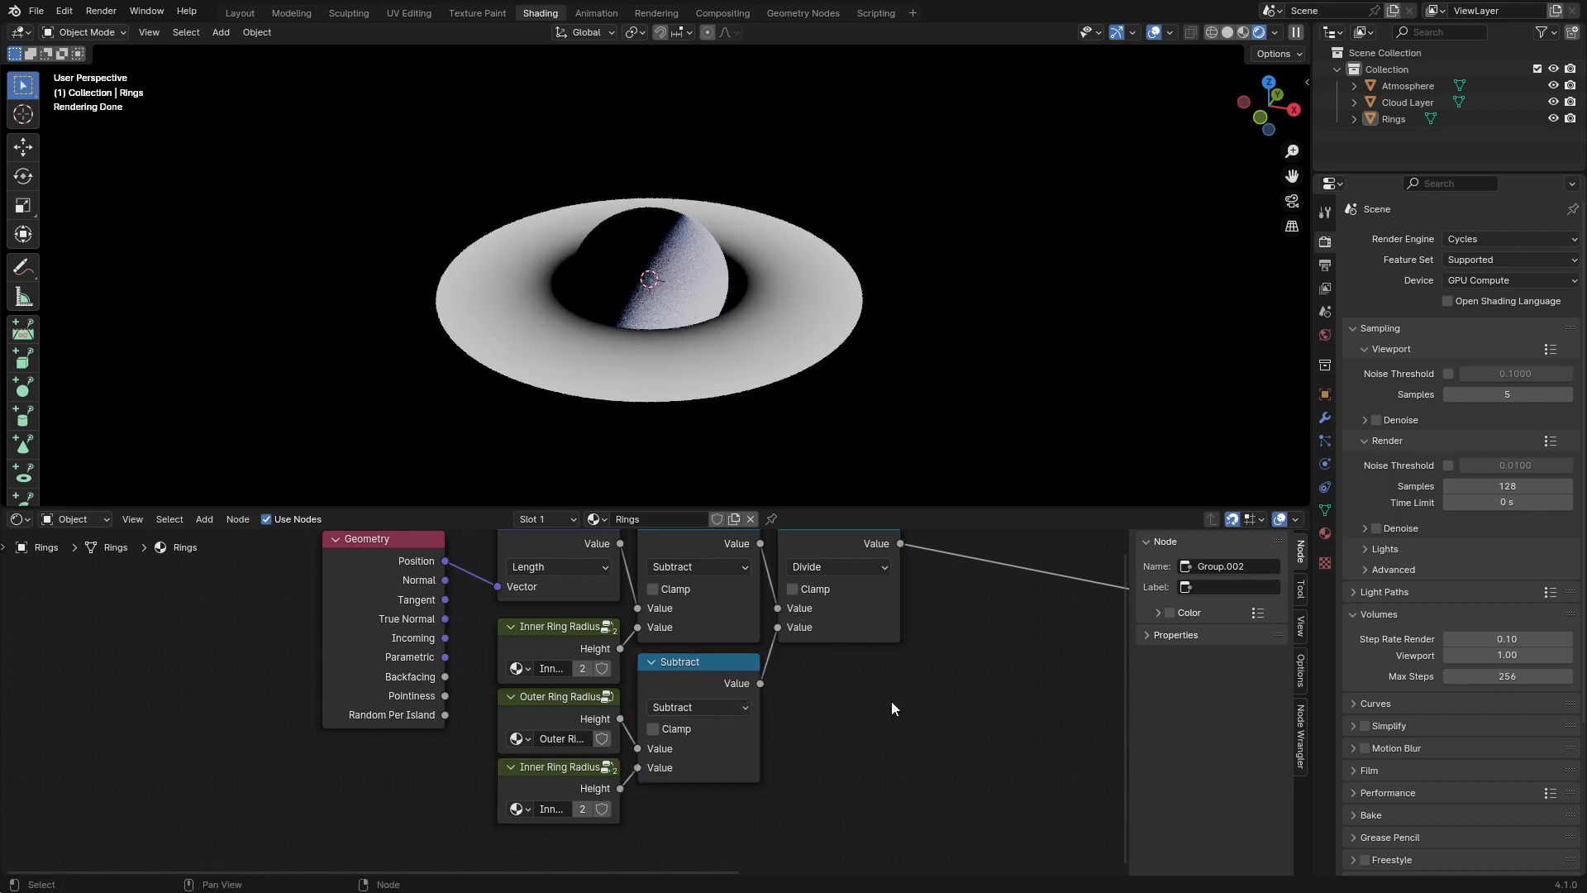
pyautogui.hotkey('ctrl', 's')
# Step: Insert an Image Texture node between Divide and the Material Output and load 8k_saturn_ring_alpha.png into it
pyautogui.moveTo(873, 630); pyautogui.dragTo(717, 700, button='middle')
pyautogui.scroll(-1, 821, 576)
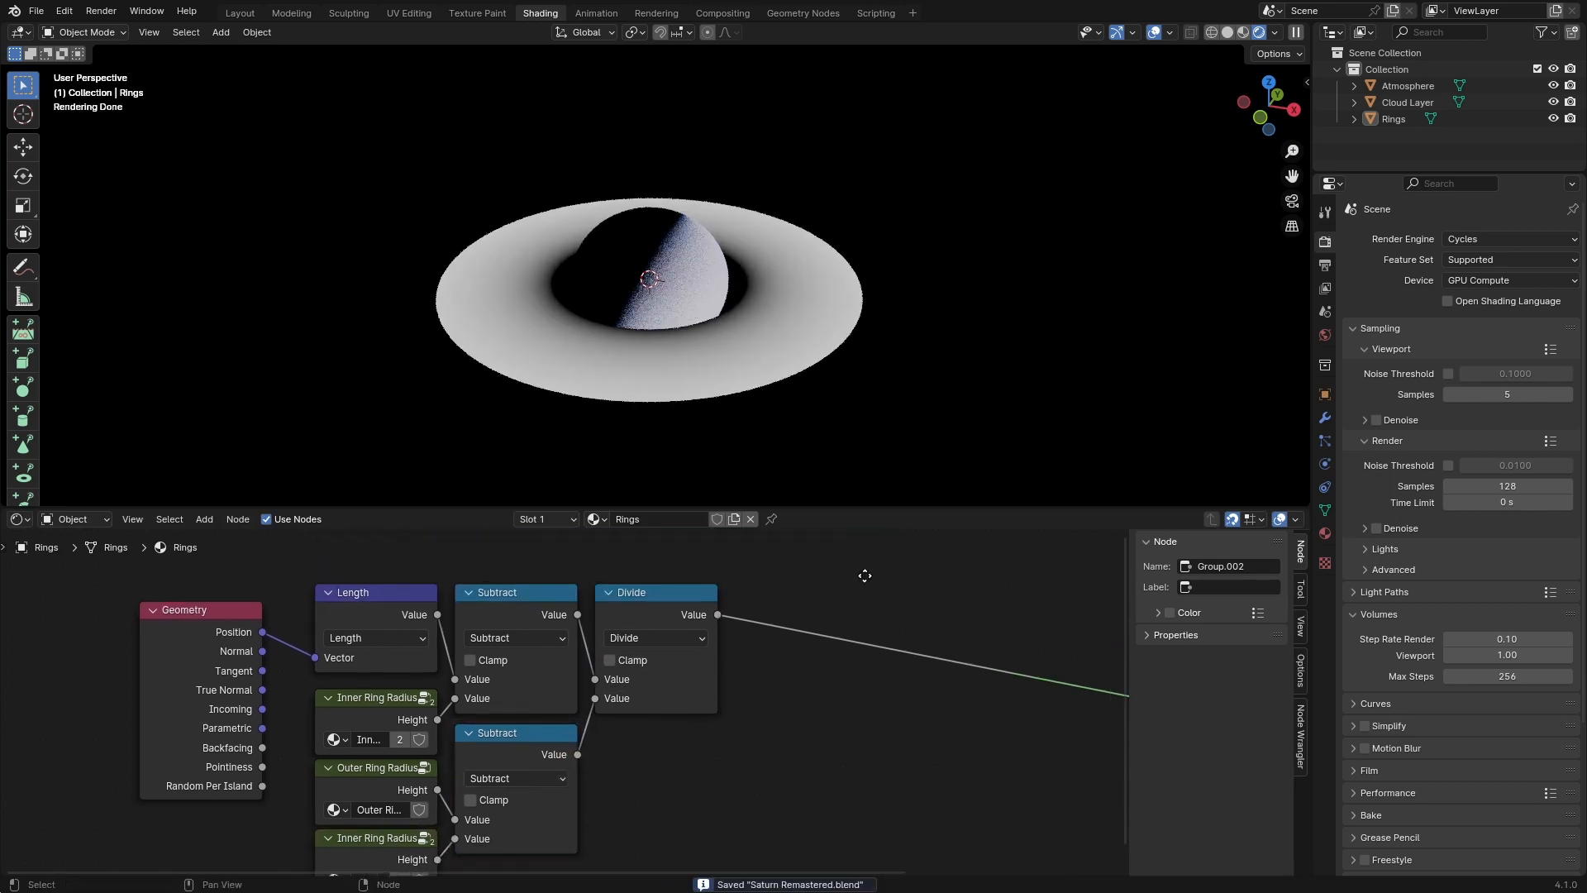
pyautogui.hotkey('shift', 'a')
pyautogui.click(821, 576)
pyautogui.write("'")
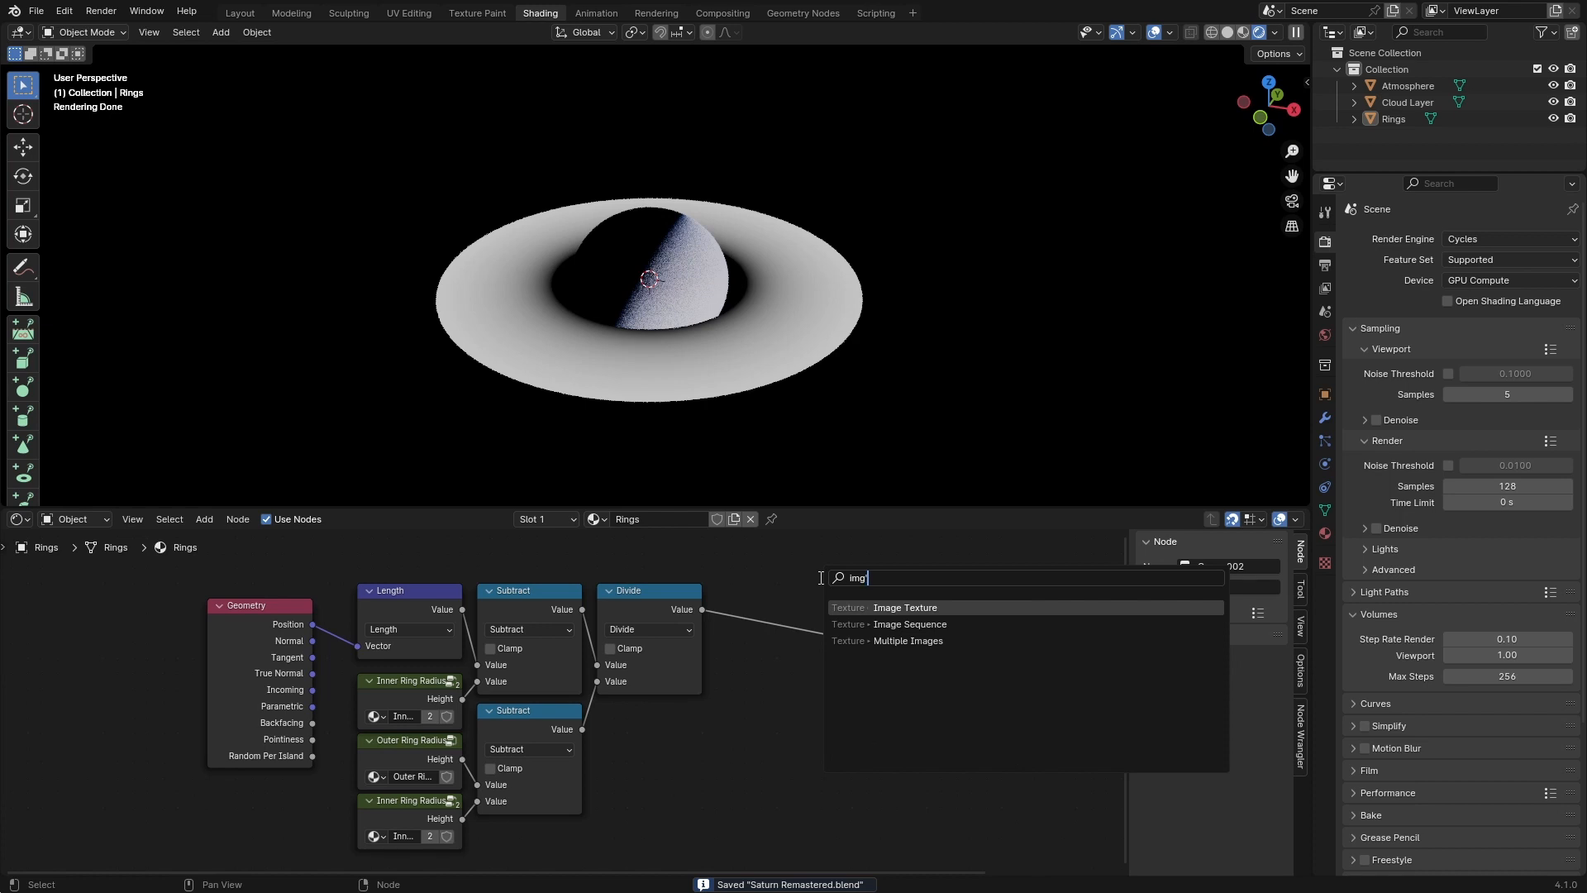
pyautogui.press('Return')
pyautogui.click(924, 645)
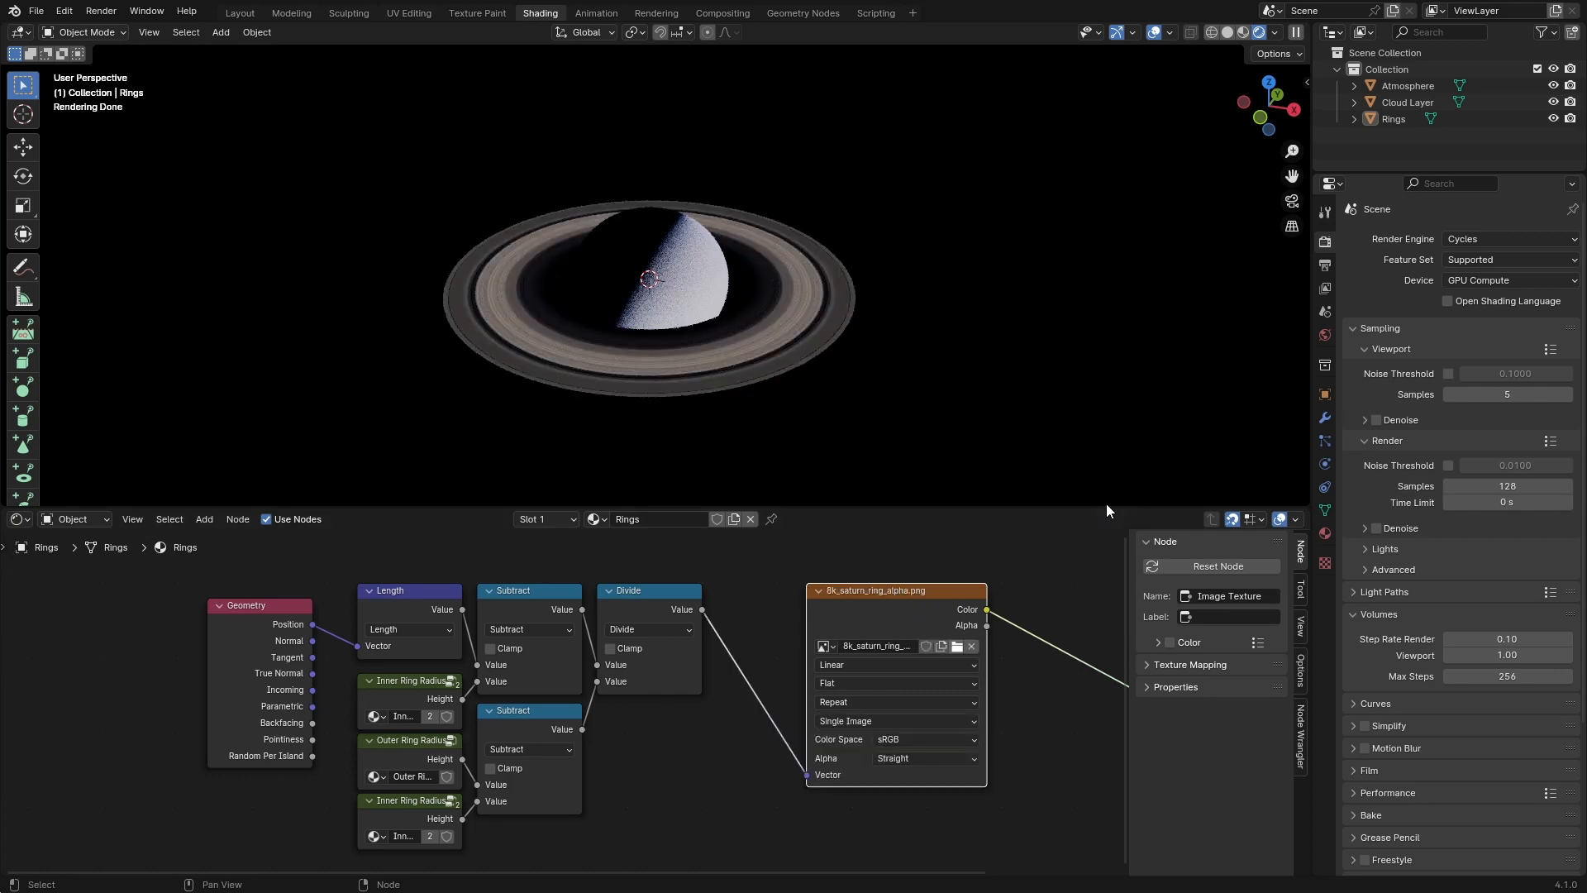
# Step: Examine the textured rings up close and from above, and save the file
pyautogui.moveTo(976, 496); pyautogui.dragTo(920, 390, button='middle')
pyautogui.scroll(3, 920, 389)
pyautogui.click(627, 349)
pyautogui.hotkey('ctrl', 's')
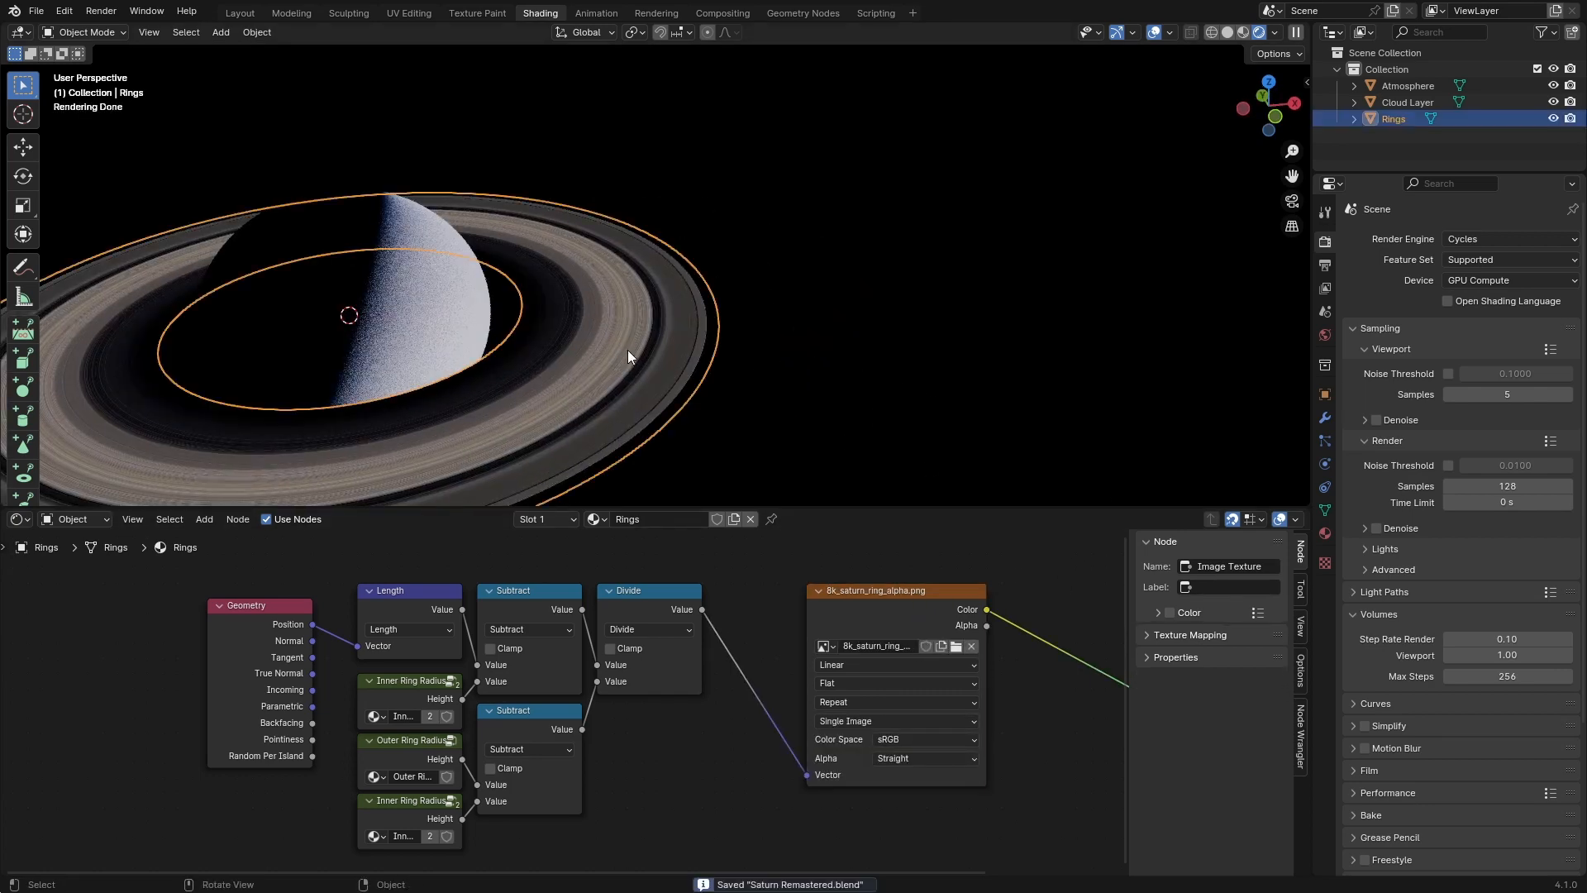
pyautogui.press('KP_7')
pyautogui.scroll(8, 802, 348)
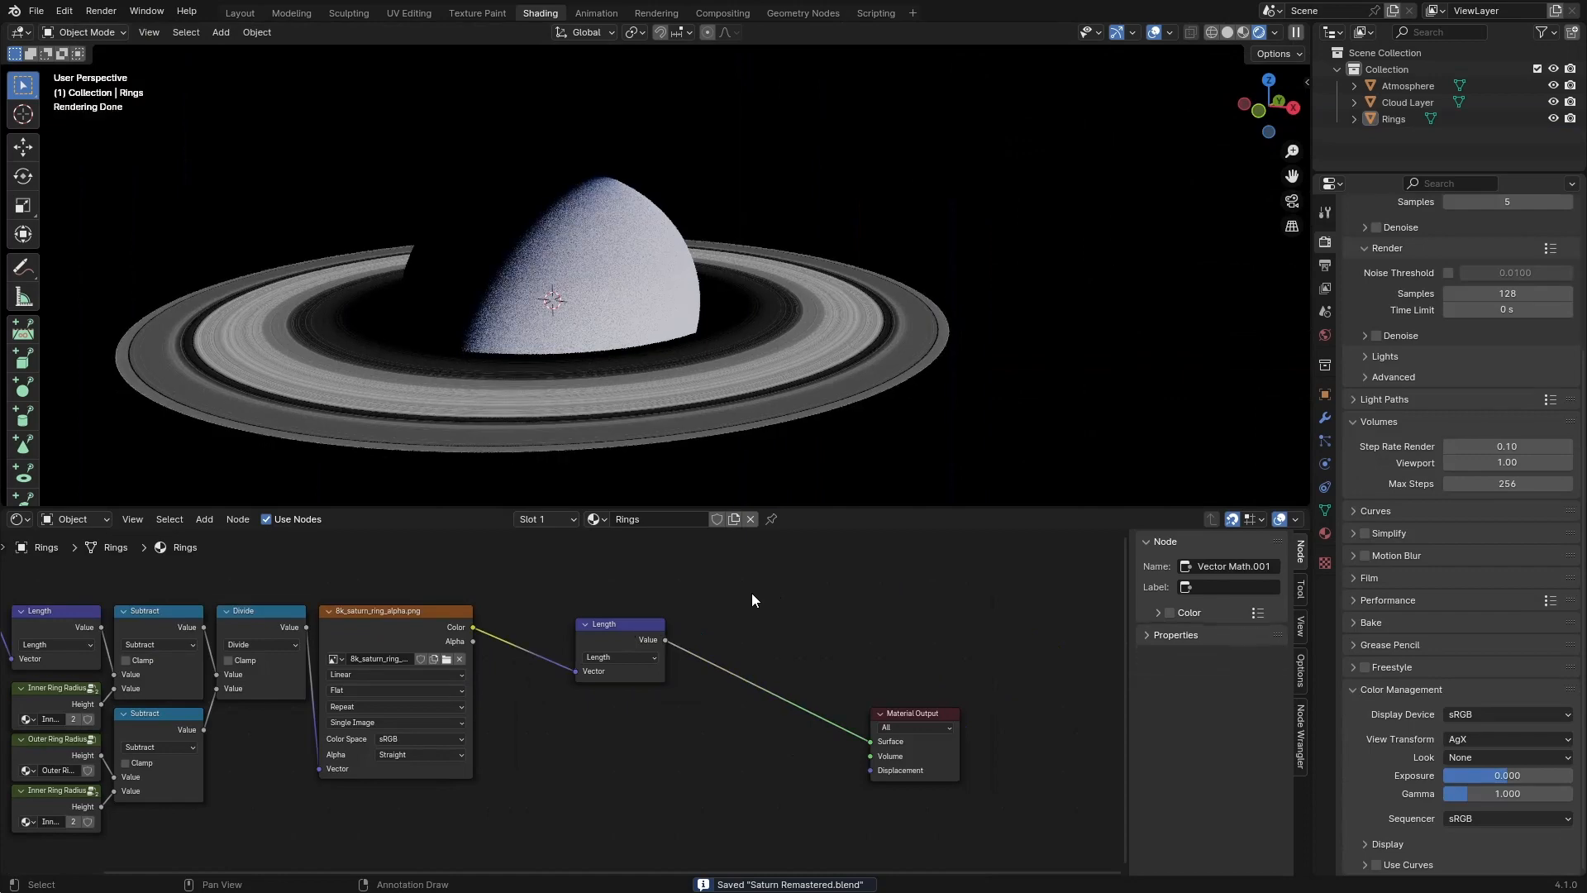
# Step: Place the Length node beside the ring texture and add a Math node set to Multiply between it and the Material Output
pyautogui.moveTo(669, 615); pyautogui.dragTo(582, 615)
pyautogui.click(584, 616)
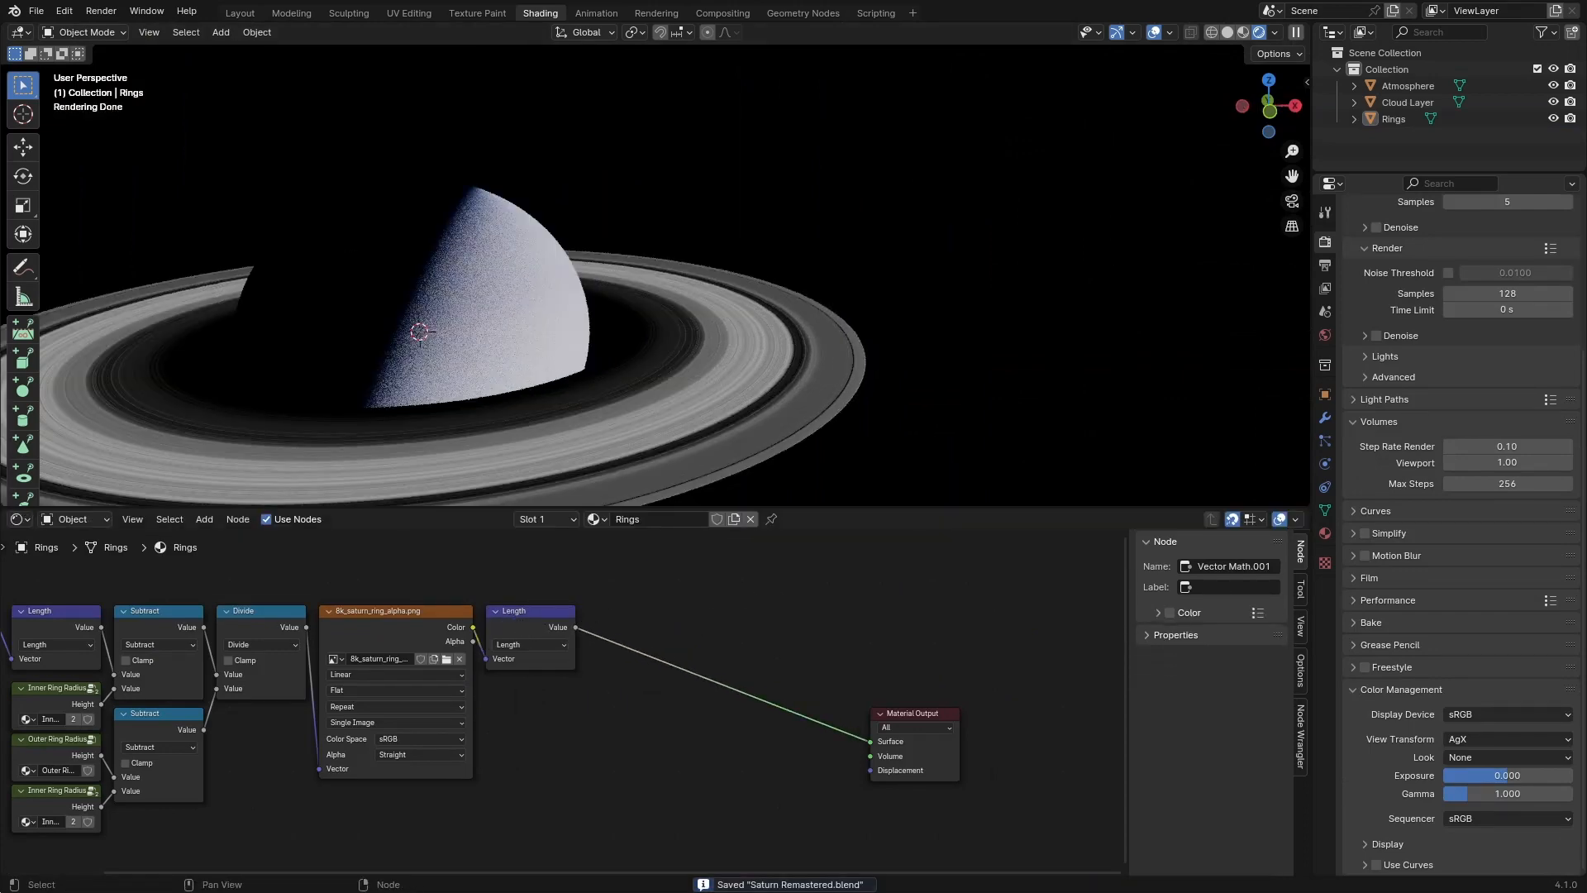
pyautogui.hotkey('shift', 'a')
pyautogui.write('add')
pyautogui.press('Return')
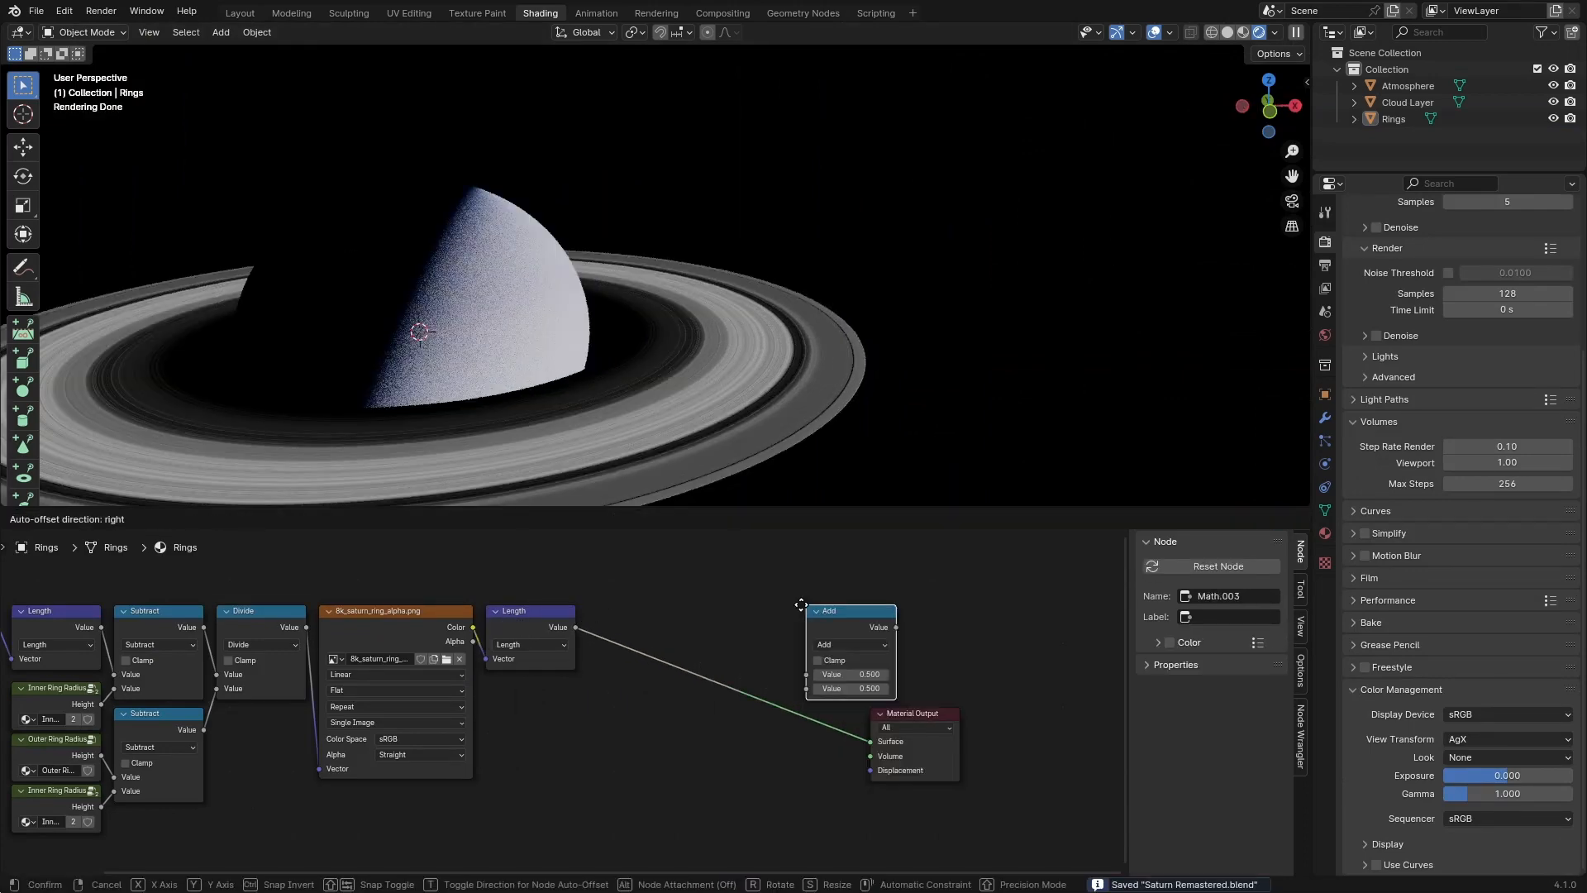
pyautogui.click(815, 574)
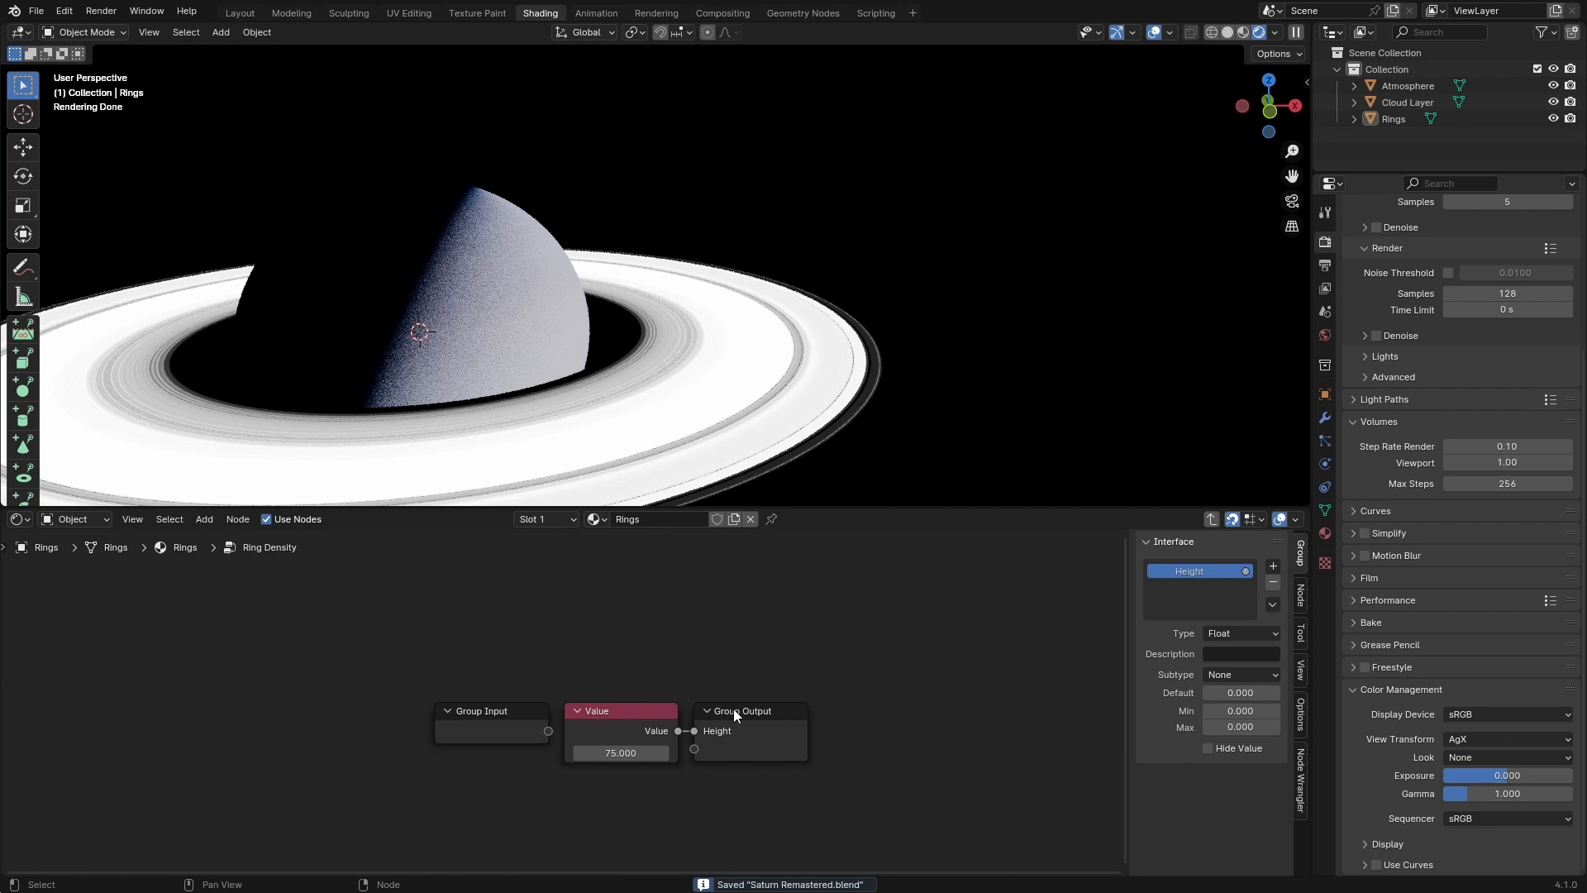
# Step: Connect the Ring Density group to the Multiply node's second value and arrange both nodes beside the Length node
pyautogui.press('Tab')
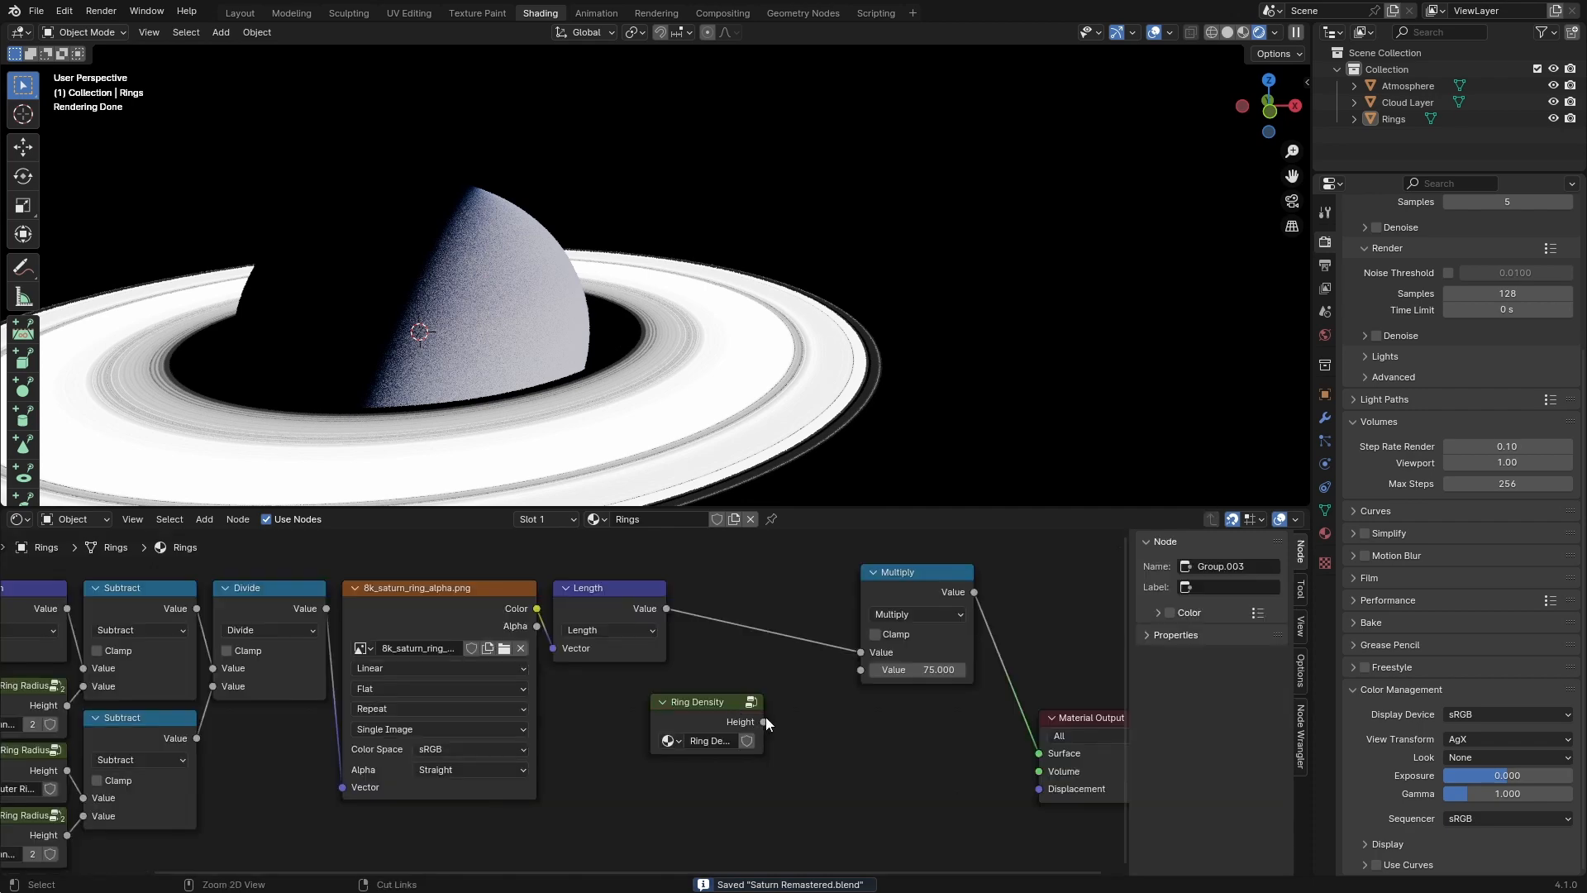
pyautogui.moveTo(763, 722); pyautogui.dragTo(861, 670)
pyautogui.moveTo(703, 702); pyautogui.dragTo(606, 685)
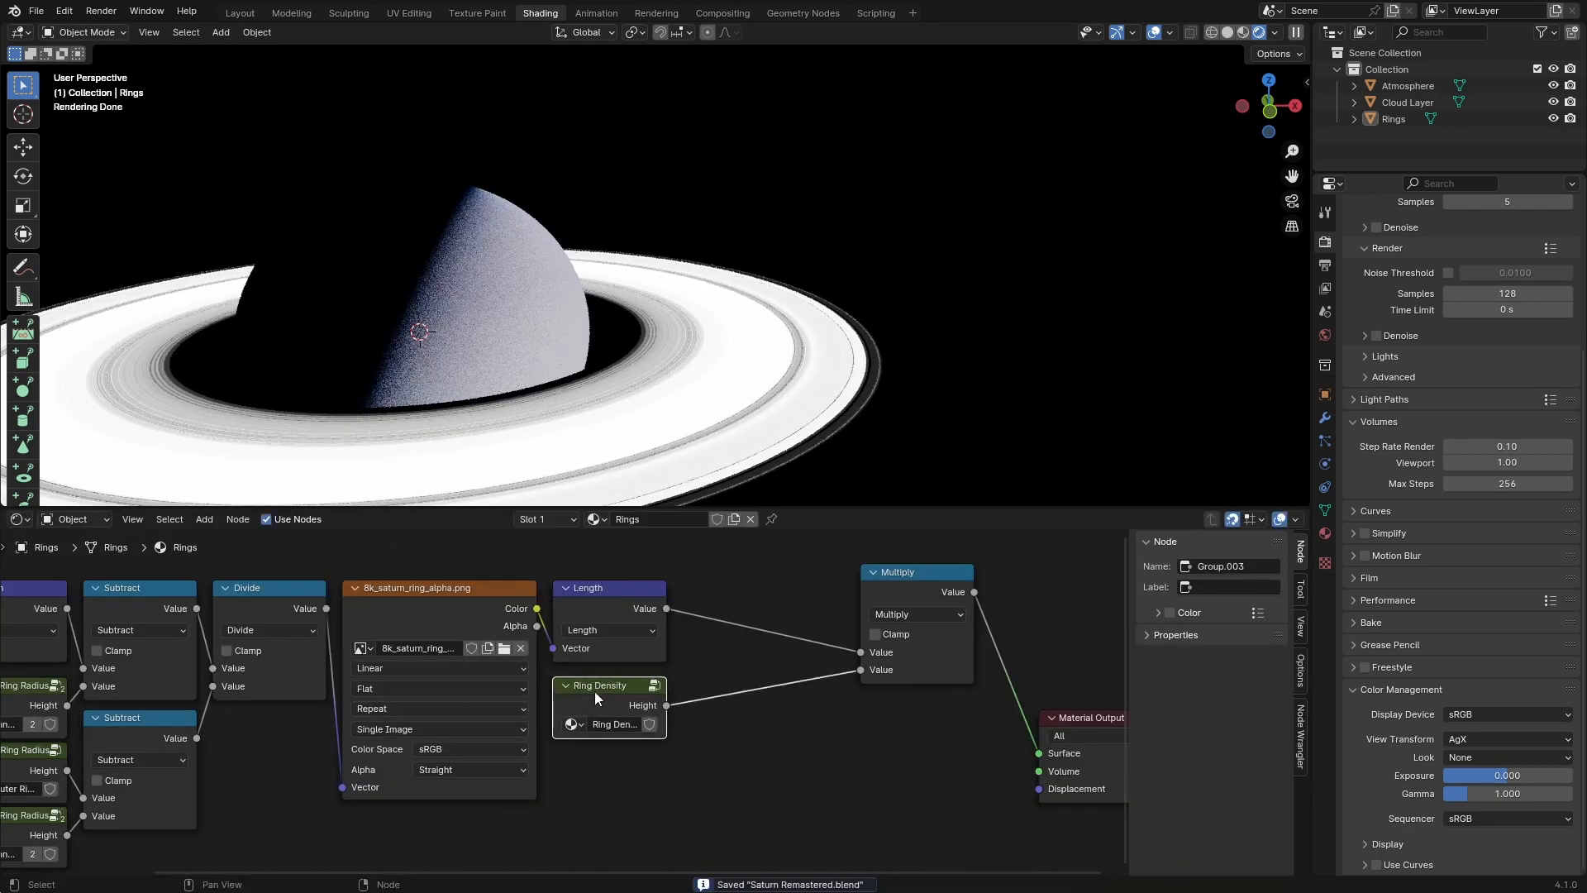
pyautogui.moveTo(919, 589); pyautogui.dragTo(741, 609)
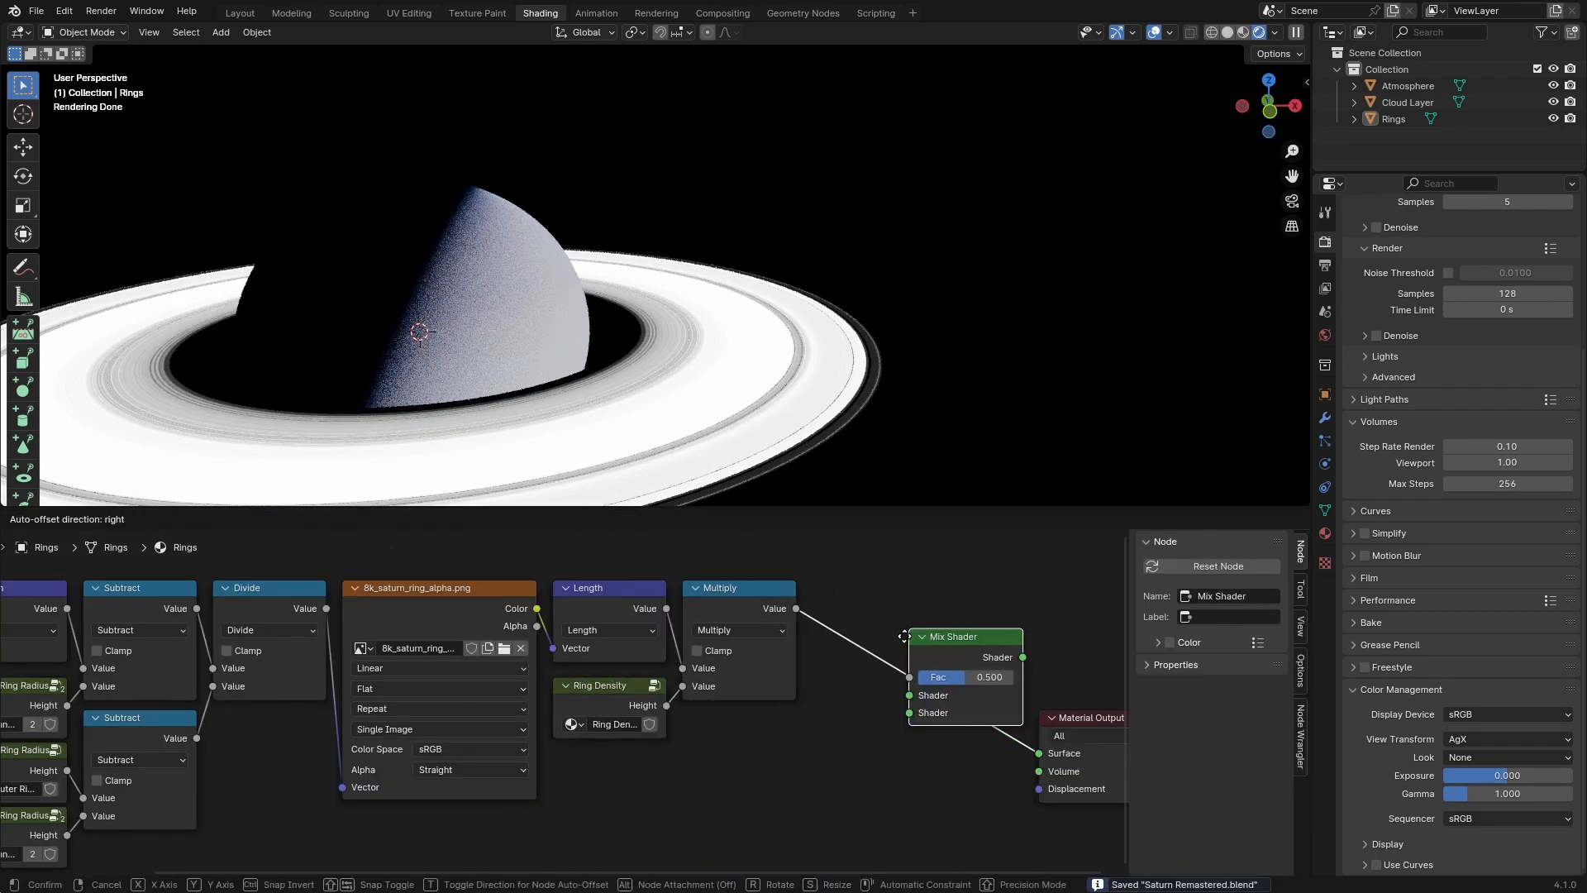
# Step: Insert a Mix Shader before the Material Output with Multiply driving its Fac, and move it away from Multiply to make room
pyautogui.click(876, 605)
pyautogui.moveTo(862, 695); pyautogui.dragTo(861, 677)
pyautogui.click(862, 619)
pyautogui.scroll(-2, 862, 619)
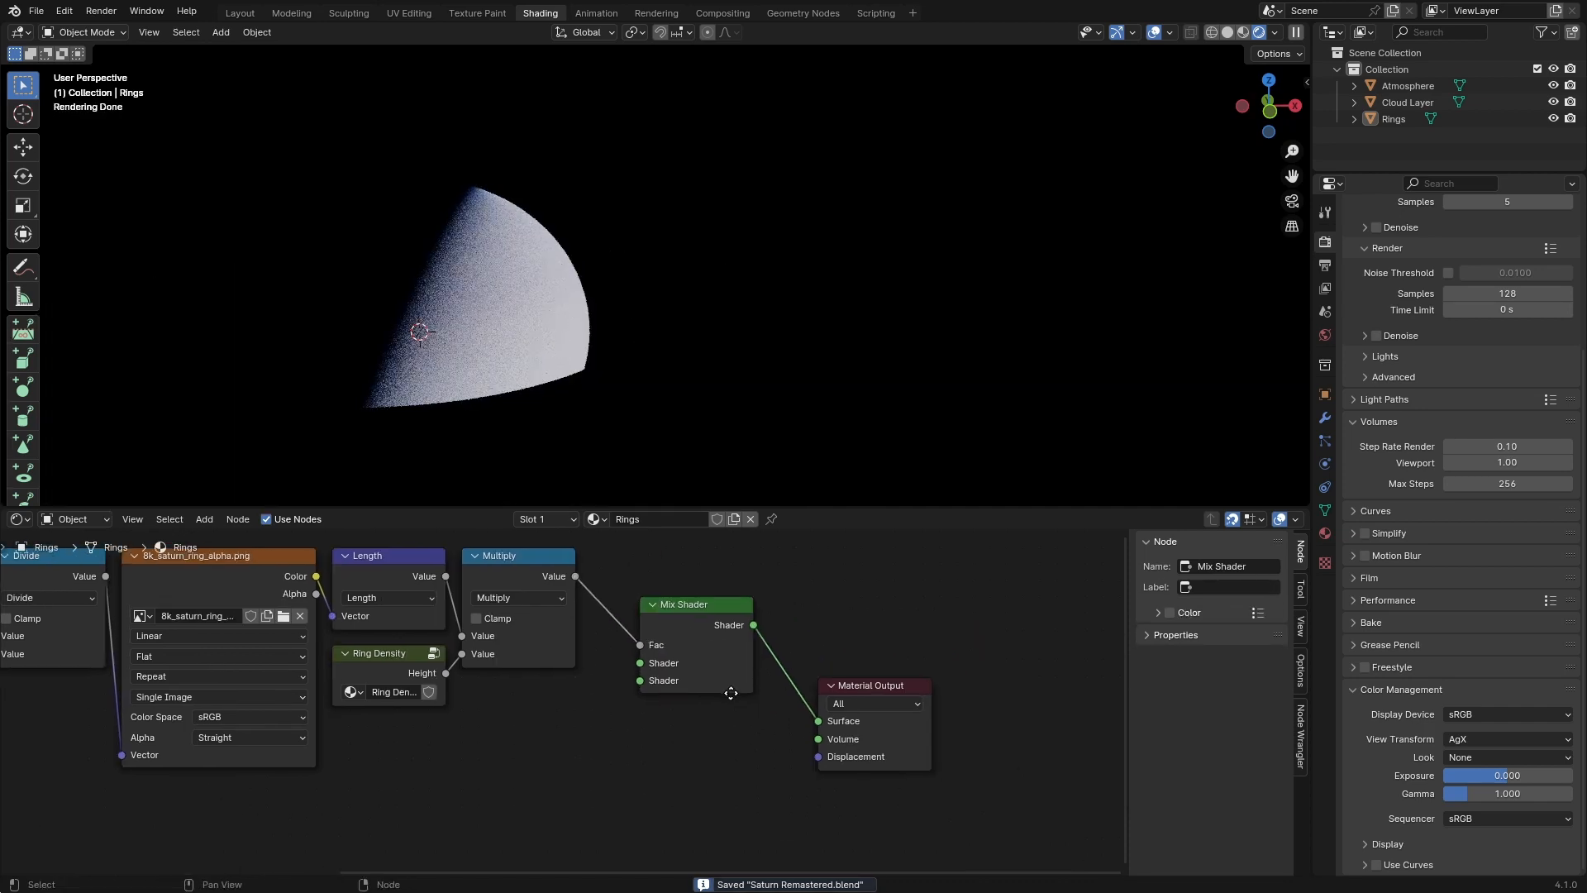
pyautogui.moveTo(701, 629); pyautogui.dragTo(867, 625)
pyautogui.click(787, 592)
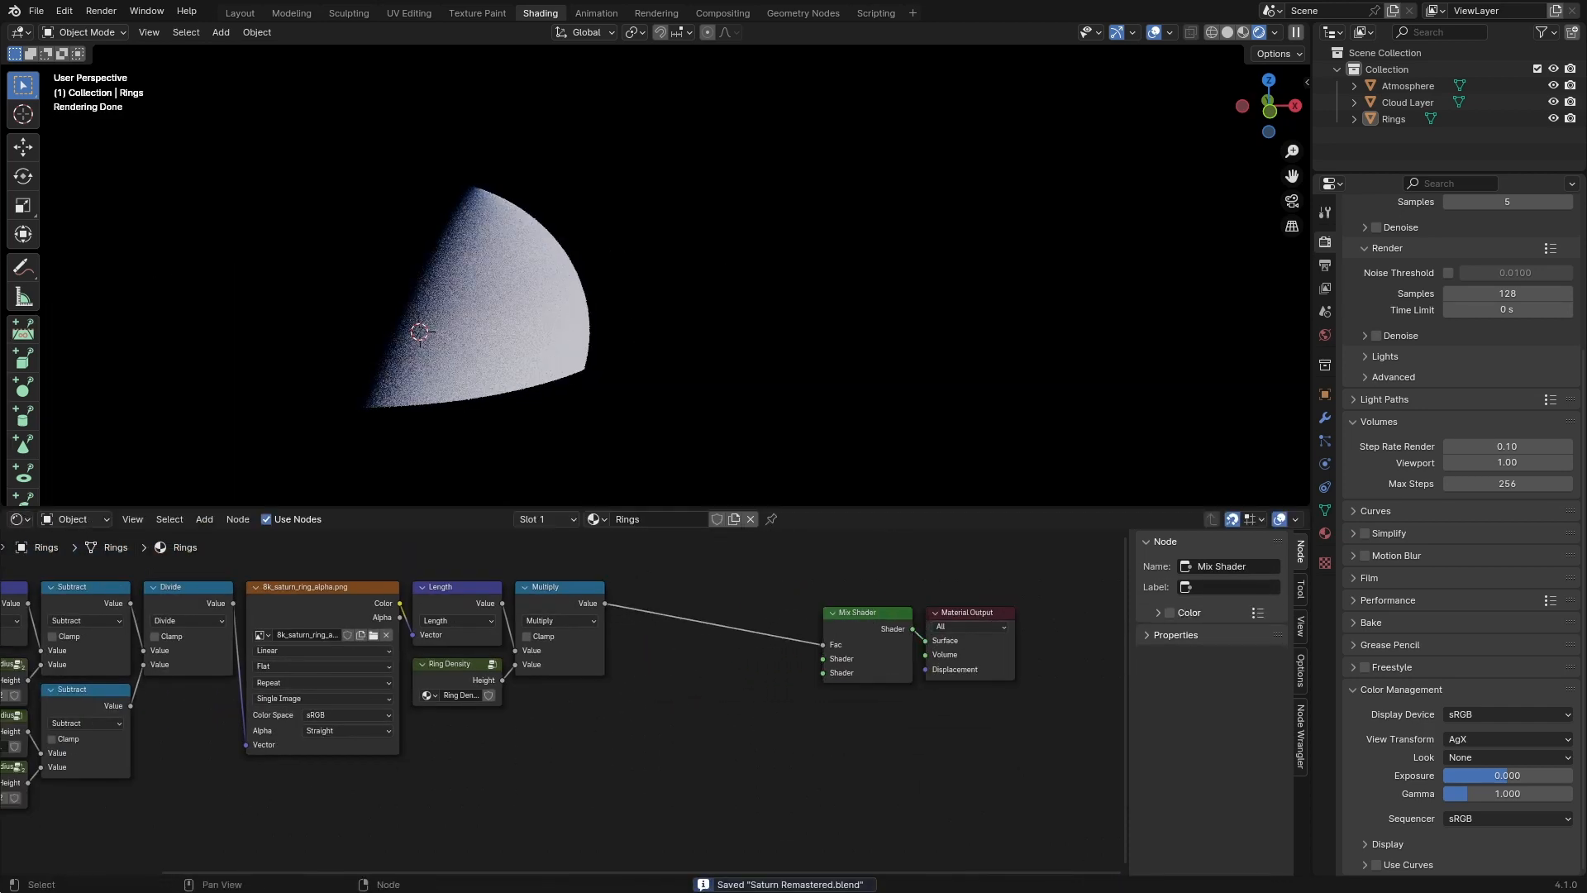
pyautogui.hotkey('shift', 'a')
pyautogui.write('transl')
pyautogui.press('Return')
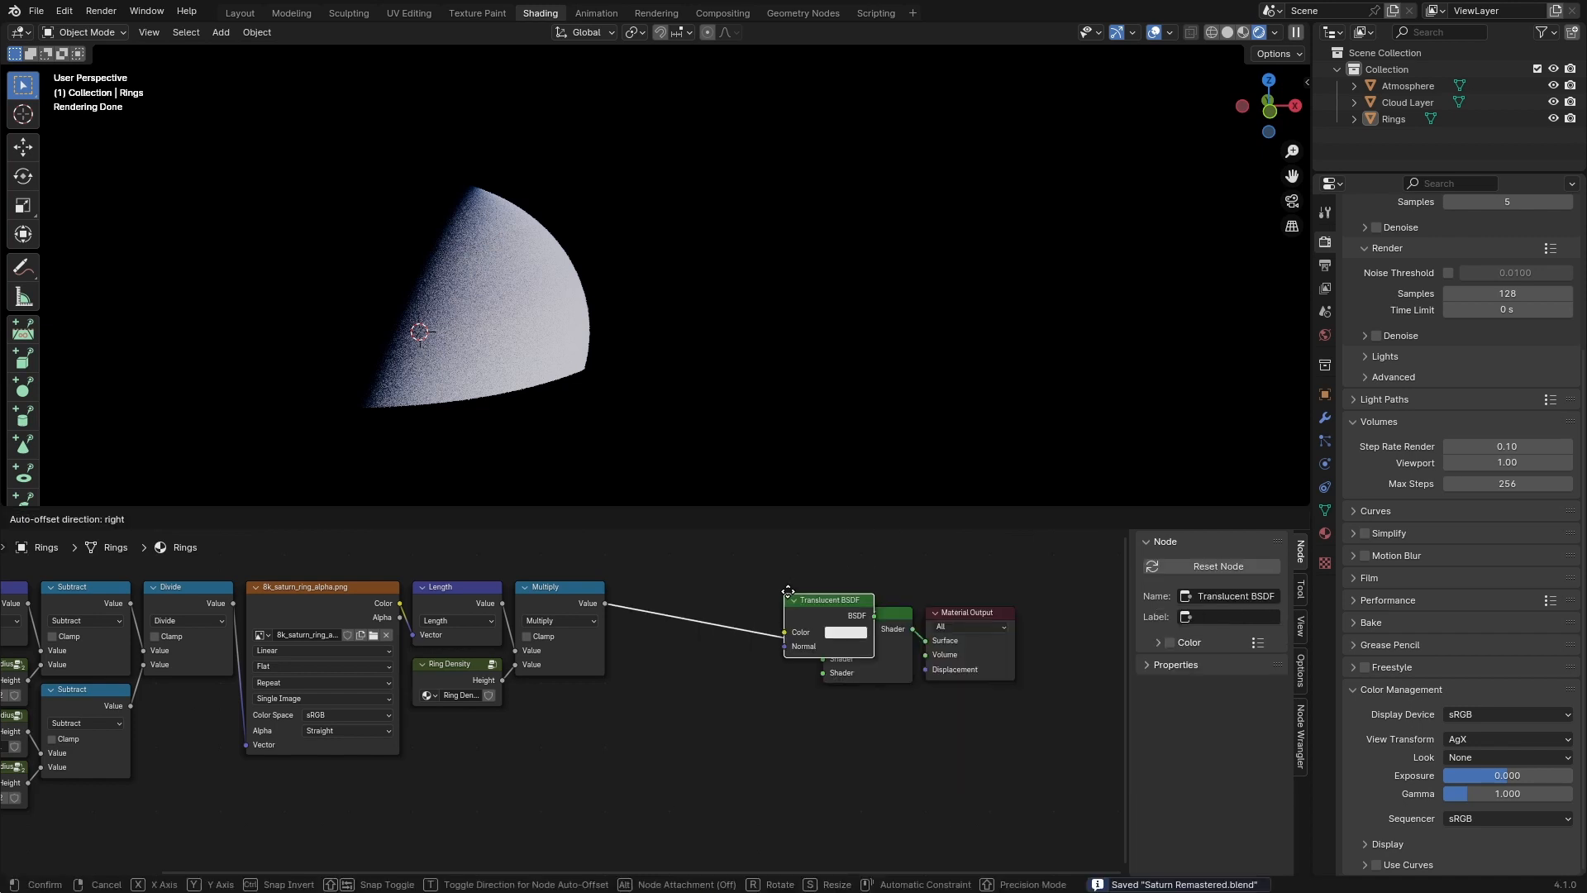
pyautogui.click(788, 592)
# Step: Add a Transparent BSDF and connect it to the Mix Shader's first Shader input
pyautogui.hotkey('shift', 'a')
pyautogui.write('trans')
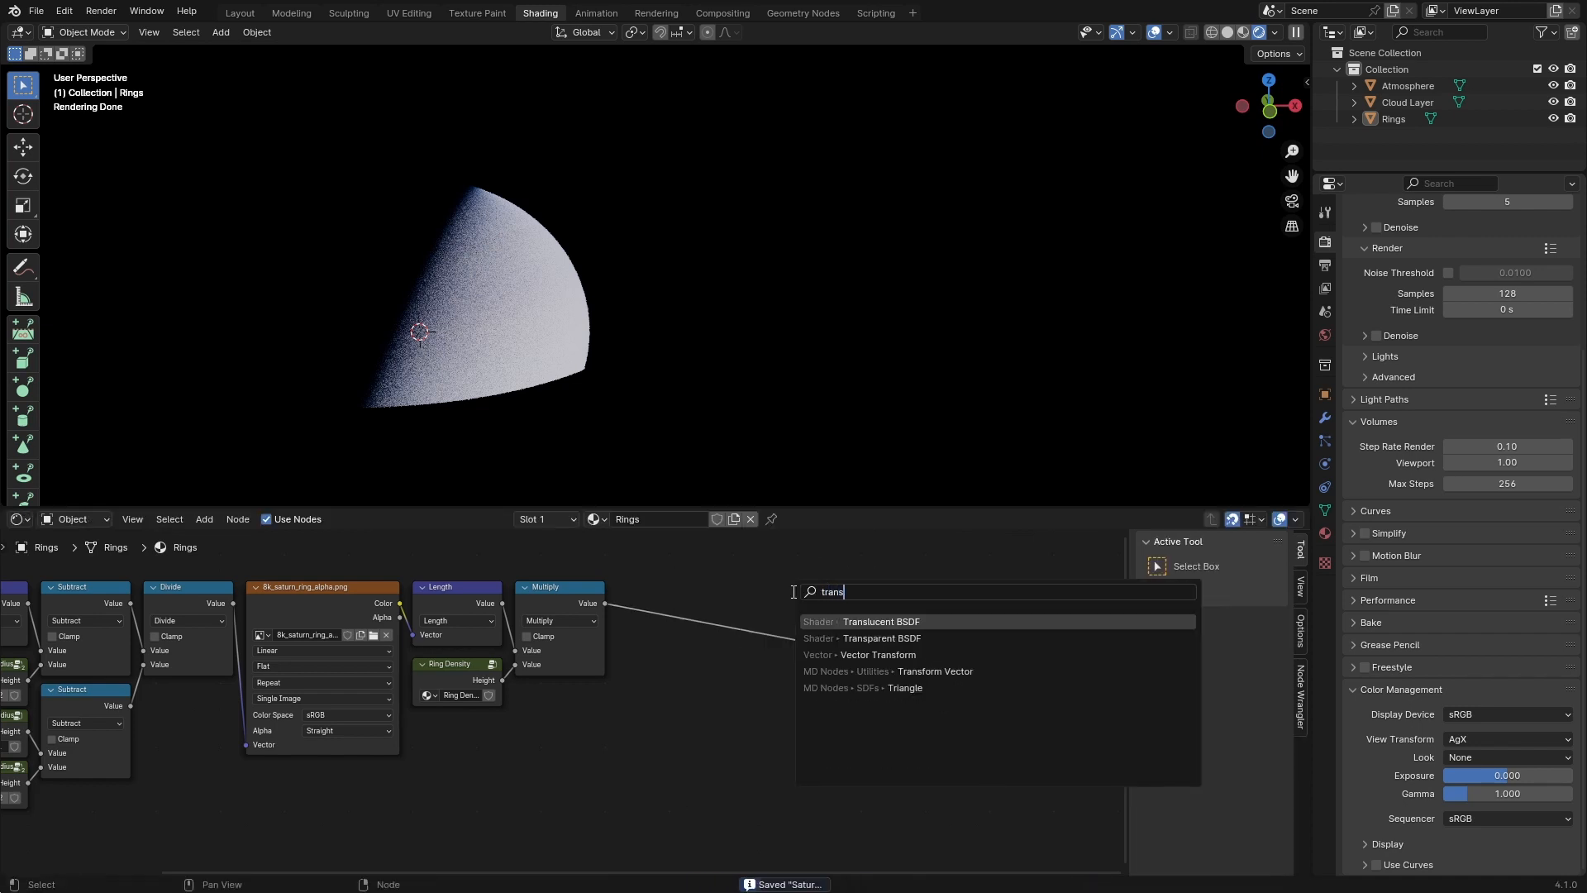
pyautogui.press('Down')
pyautogui.press('Return')
pyautogui.click(658, 677)
pyautogui.moveTo(732, 692); pyautogui.dragTo(835, 659)
pyautogui.moveTo(835, 659); pyautogui.dragTo(855, 629, button='middle')
pyautogui.moveTo(420, 573); pyautogui.dragTo(851, 644)
pyautogui.moveTo(757, 381); pyautogui.dragTo(813, 302, button='middle')
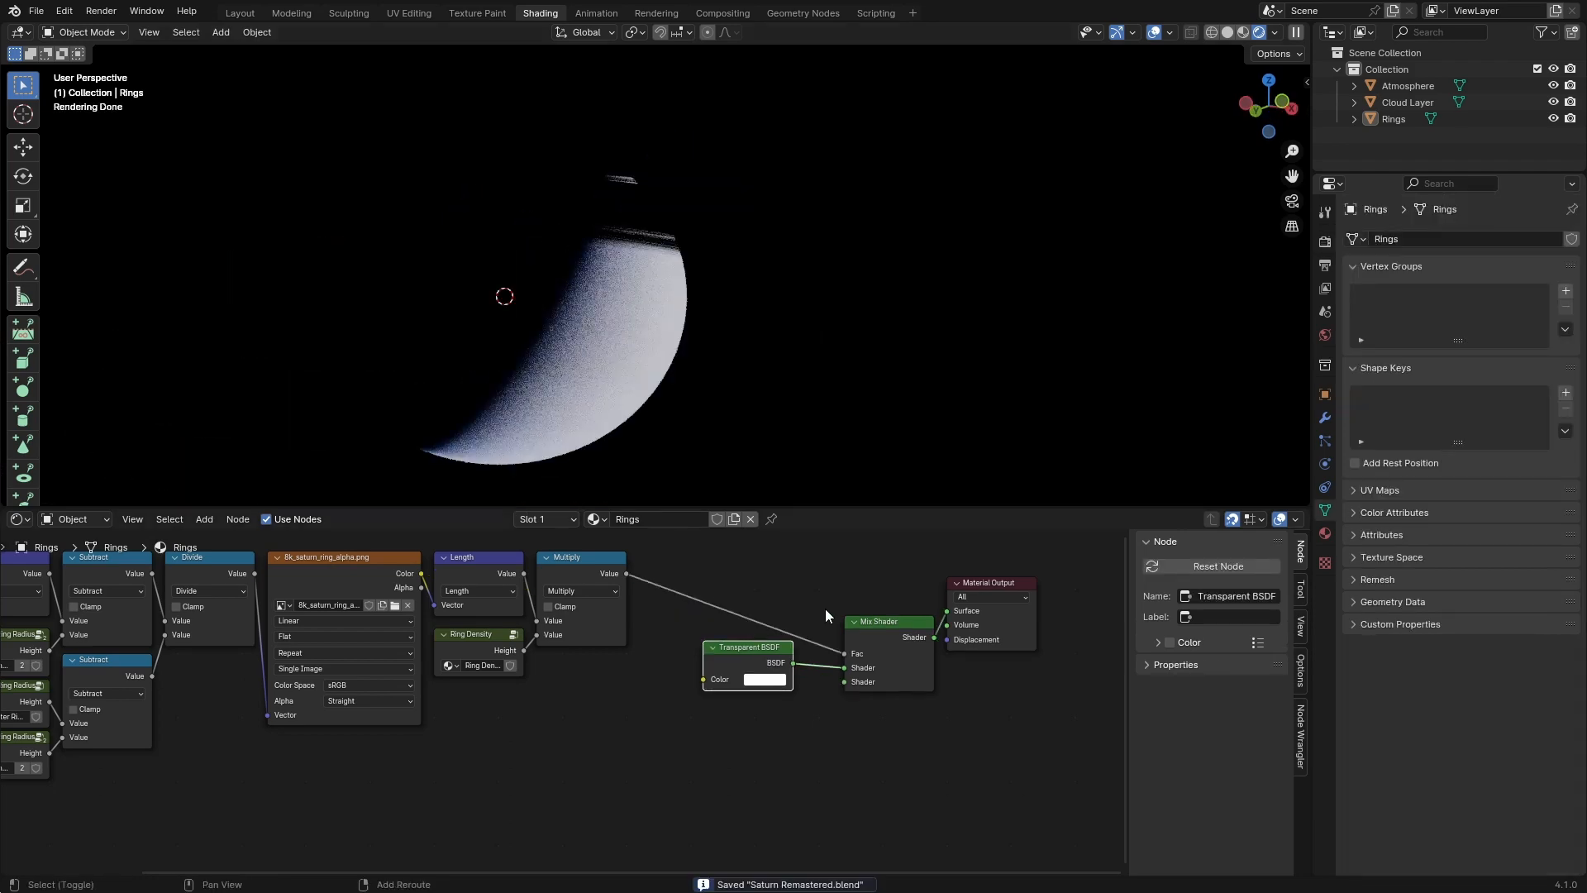
# Step: Add an Emission shader coloured by the ring texture, connect it to the Mix Shader's second Shader input, and save the file
pyautogui.hotkey('shift', 'a')
pyautogui.write('emis')
pyautogui.press('Return')
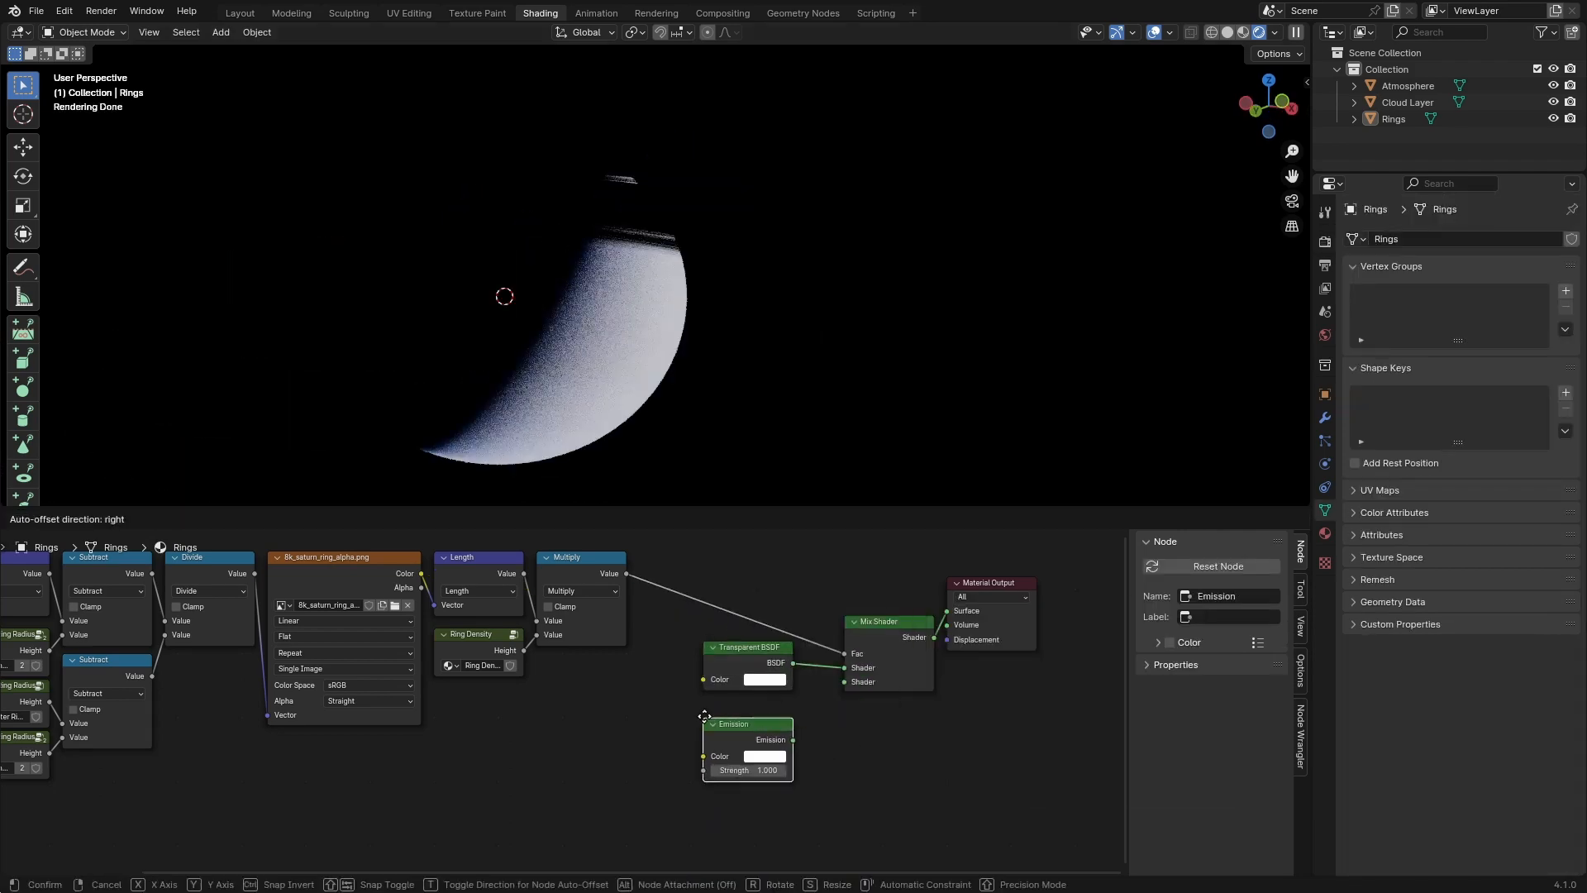
pyautogui.click(705, 693)
pyautogui.moveTo(793, 714); pyautogui.dragTo(844, 682)
pyautogui.moveTo(421, 573); pyautogui.dragTo(709, 727)
pyautogui.hotkey('ctrl', 's')
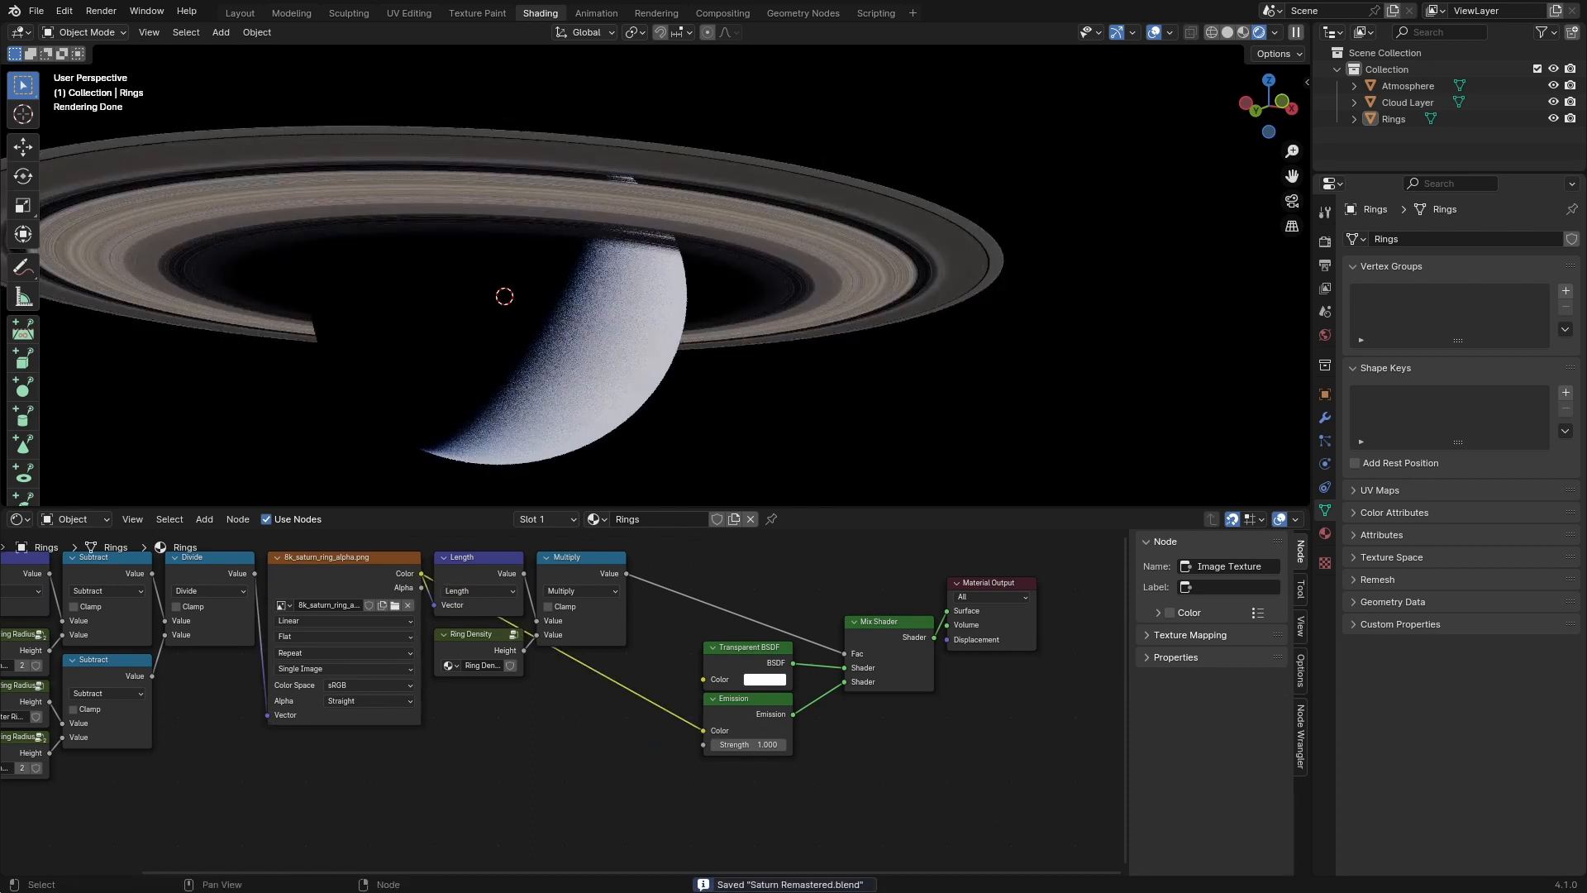
# Step: Examine the shaded rings around the planet from above, save the file, and reselect the Rings object
pyautogui.moveTo(747, 292); pyautogui.dragTo(722, 350, button='middle')
pyautogui.scroll(-4, 634, 288)
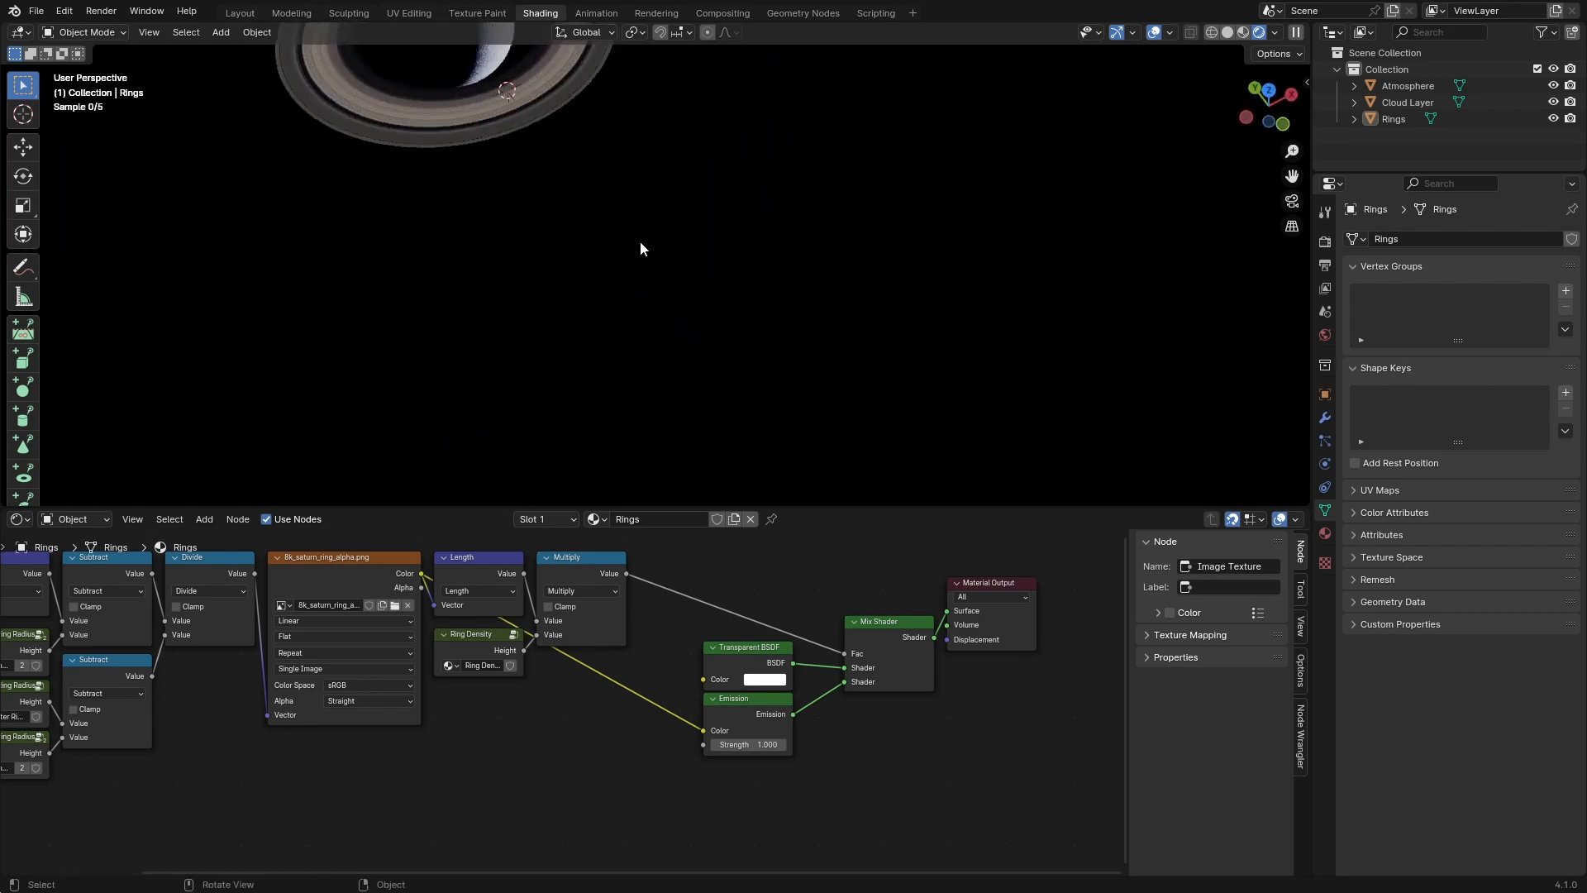
pyautogui.moveTo(641, 245)
pyautogui.mouseDown(button='middle')
pyautogui.moveTo(565, 157)
pyautogui.moveTo(786, 330)
pyautogui.moveTo(653, 269)
pyautogui.mouseUp(button='middle')
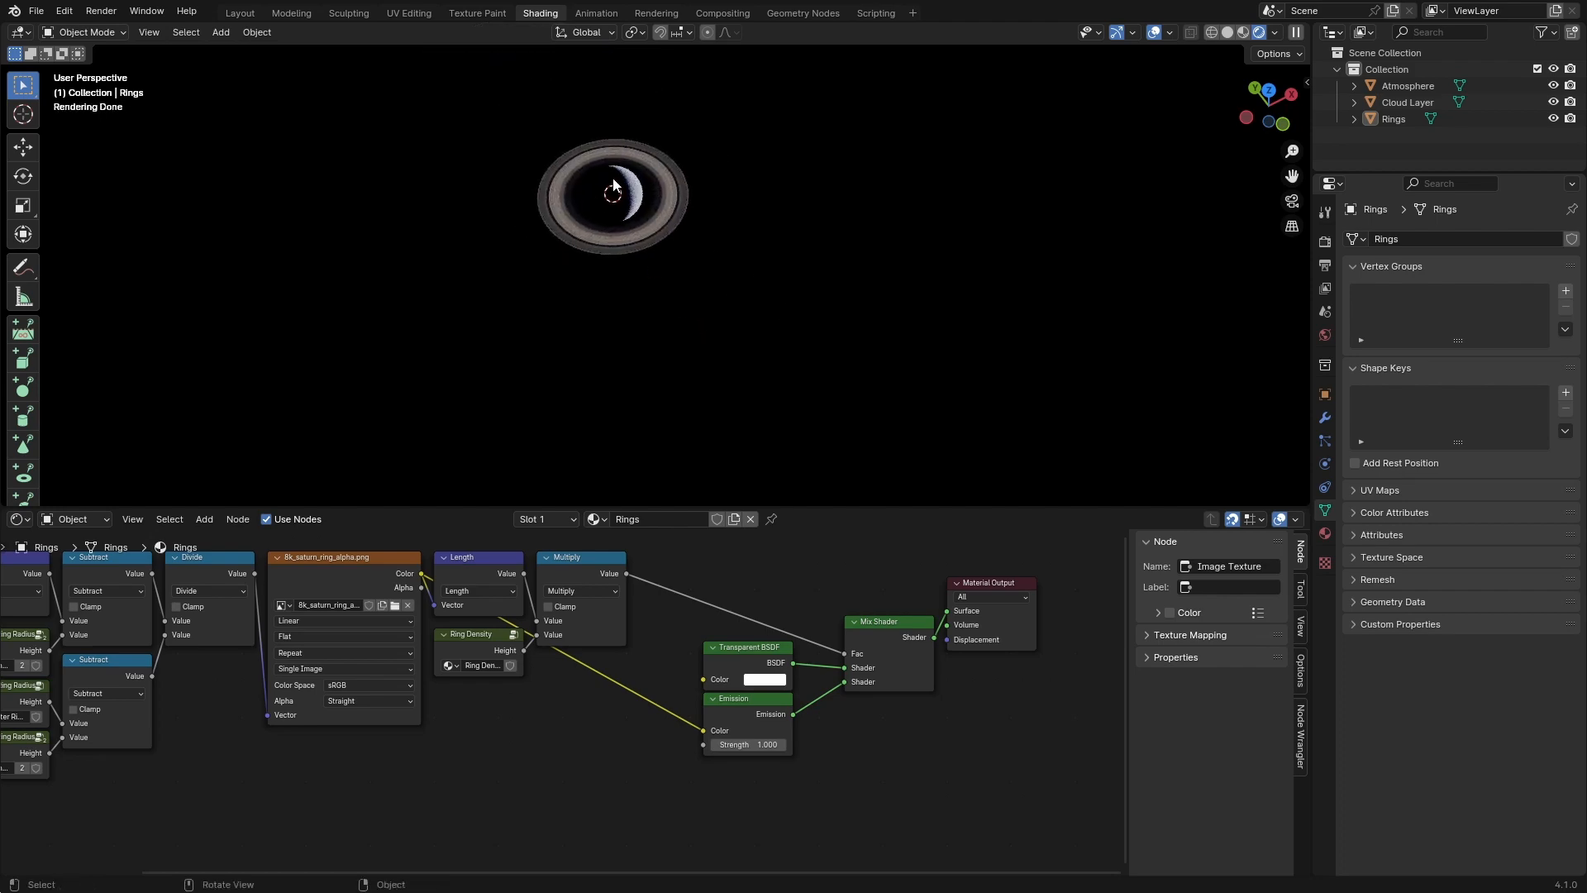
pyautogui.click(613, 179)
pyautogui.press('KP_Decimal')
pyautogui.hotkey('ctrl', 's')
pyautogui.scroll(-4, 642, 171)
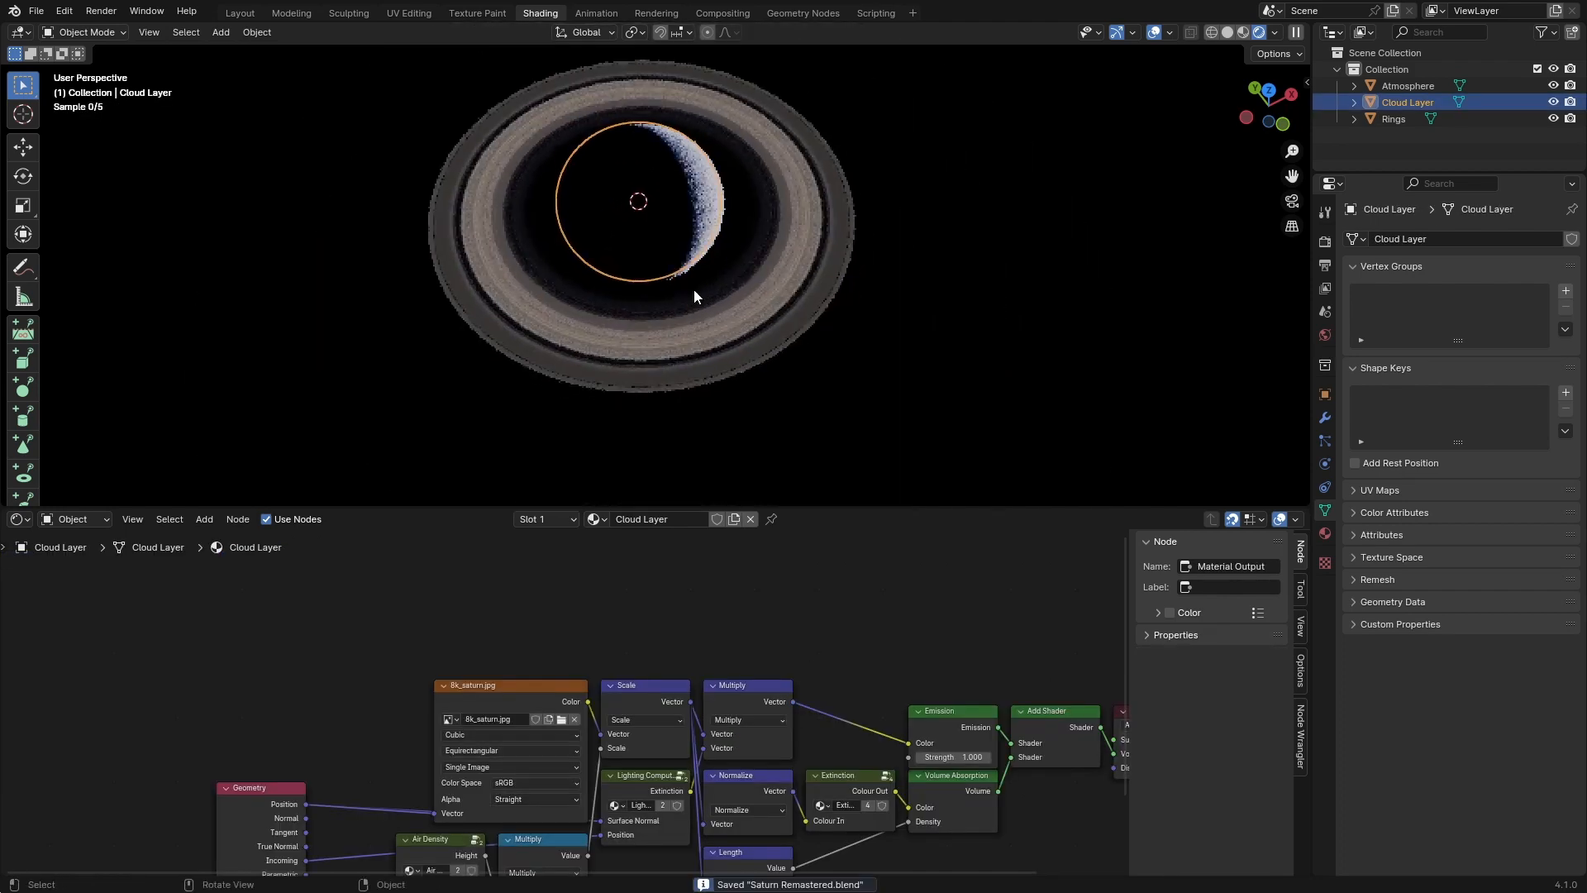
pyautogui.scroll(2, 694, 290)
pyautogui.click(1394, 119)
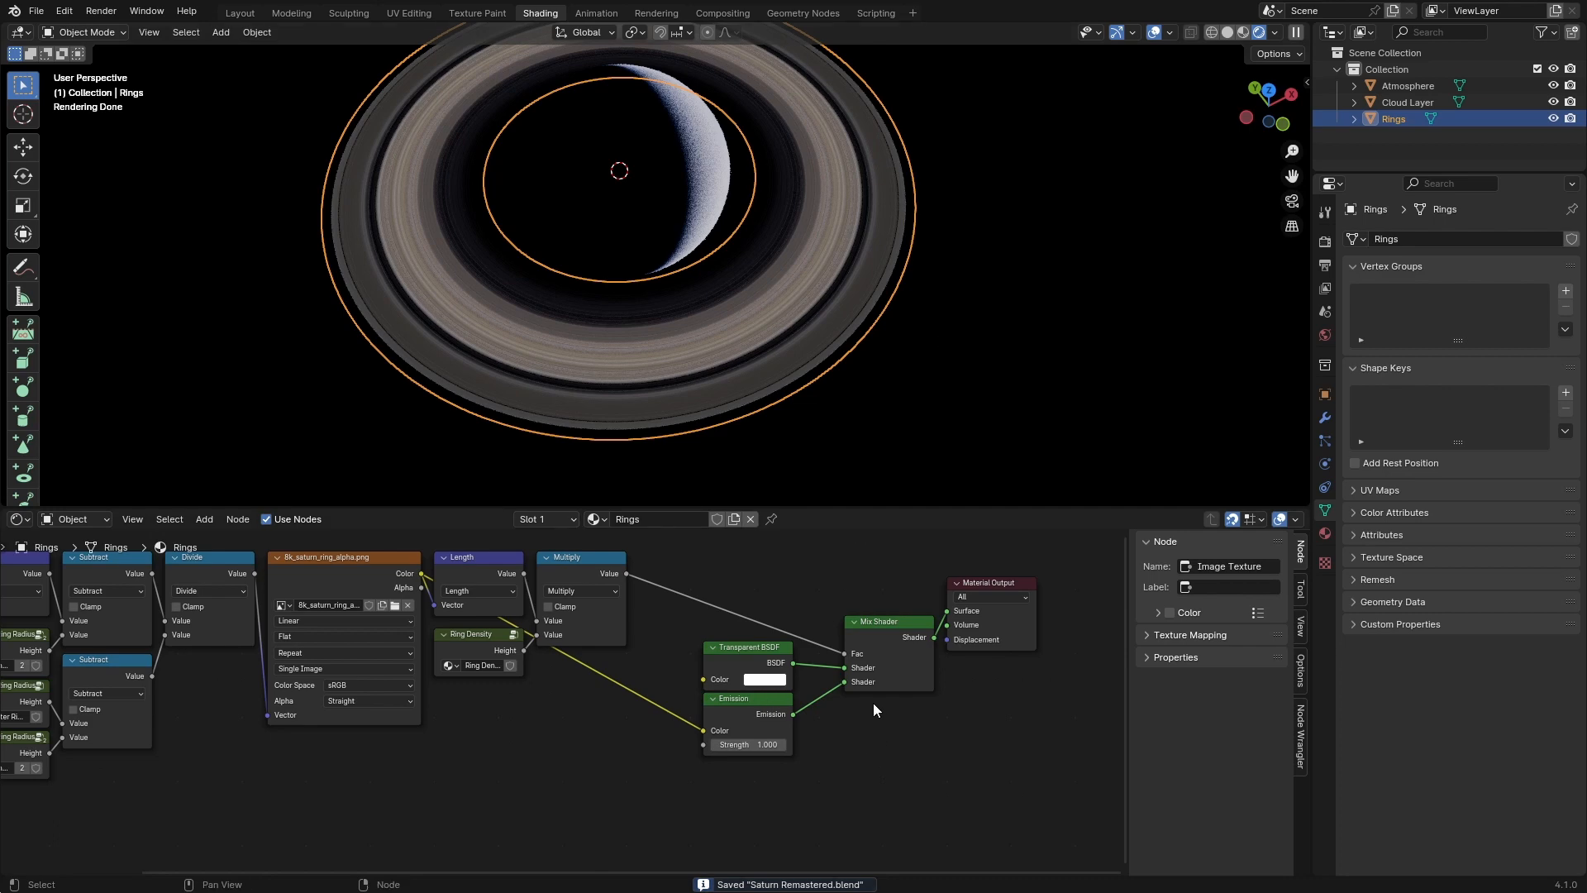
# Step: Move the Mix Shader closer to the Transparent BSDF and Emission nodes
pyautogui.moveTo(883, 652); pyautogui.dragTo(844, 653)
pyautogui.moveTo(869, 781); pyautogui.dragTo(824, 630)
pyautogui.click(797, 696)
pyautogui.scroll(-1, 797, 697)
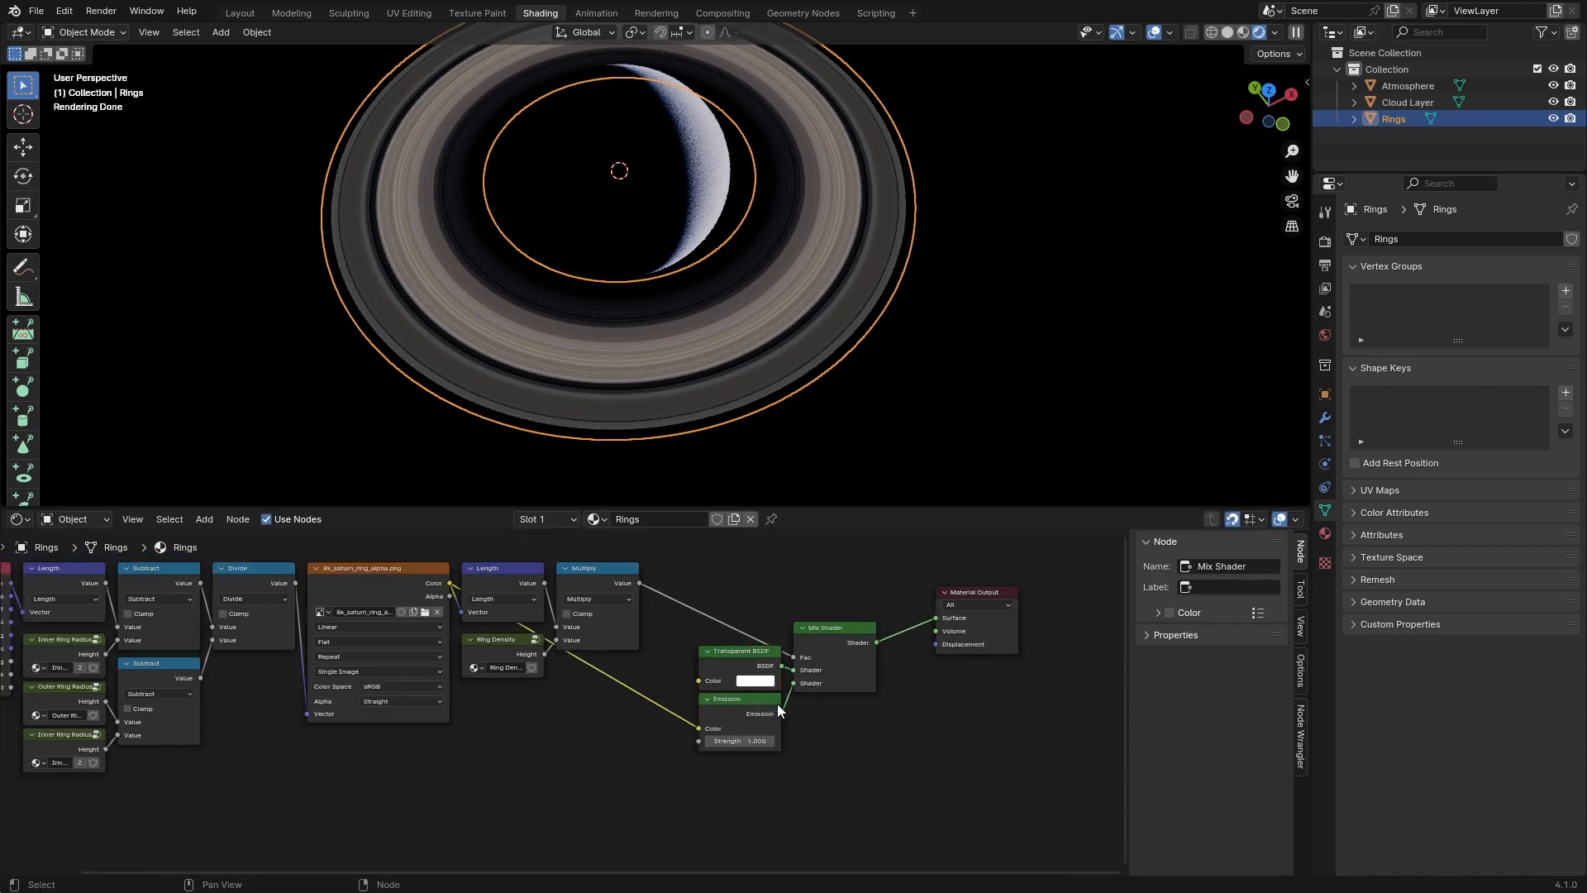
pyautogui.moveTo(648, 725); pyautogui.dragTo(759, 702, button='middle')
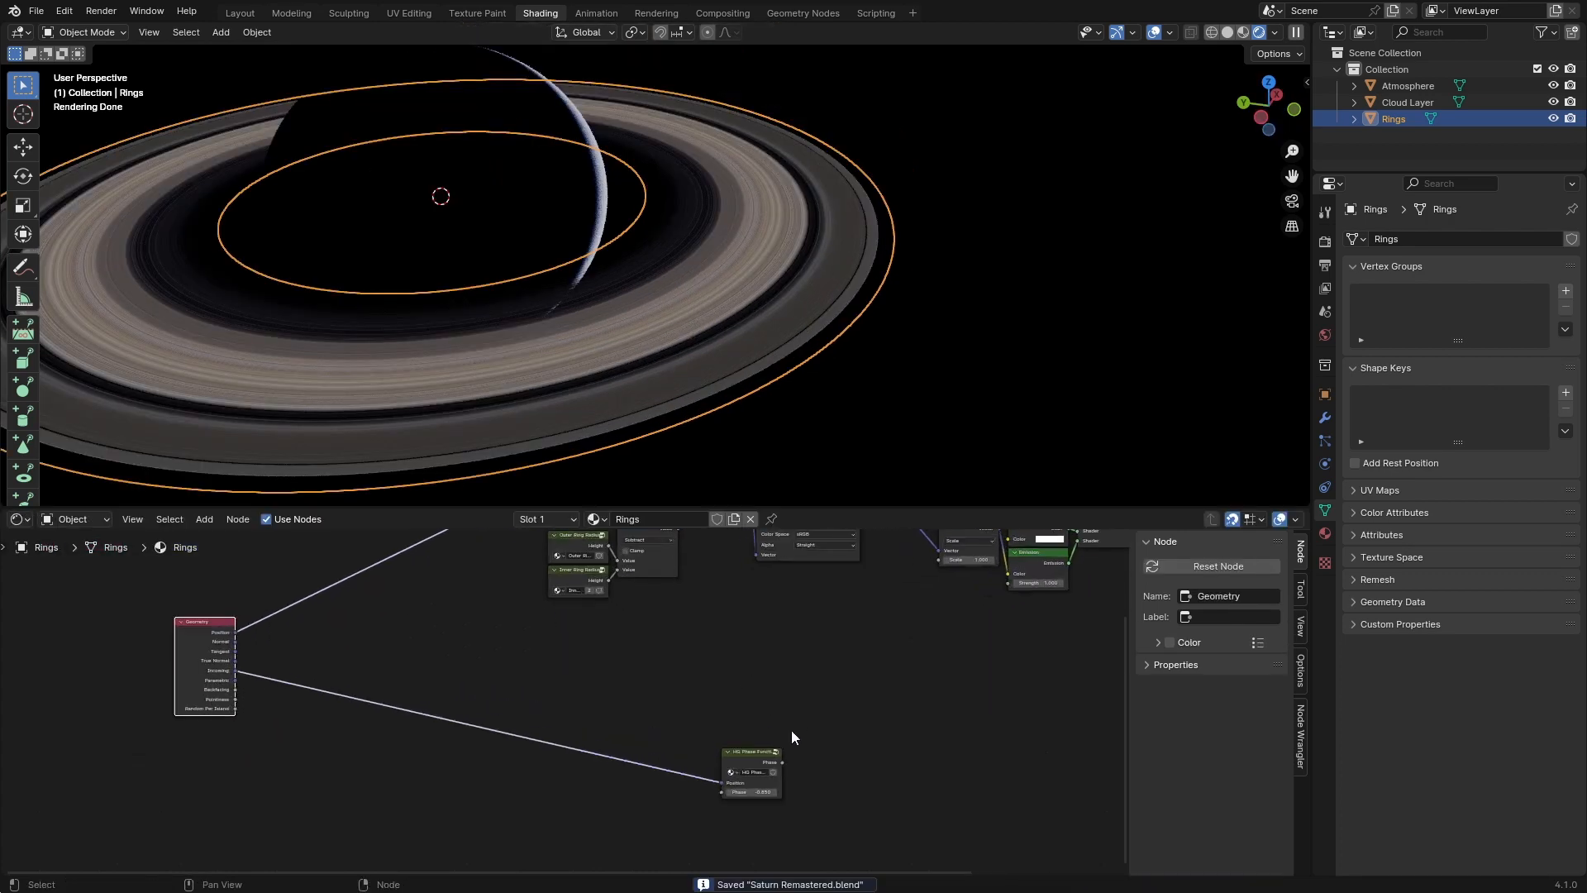
# Step: Preview the HG Phase Function group's output on the rings
pyautogui.scroll(-7, 707, 690)
pyautogui.moveTo(706, 688); pyautogui.dragTo(653, 764, button='middle')
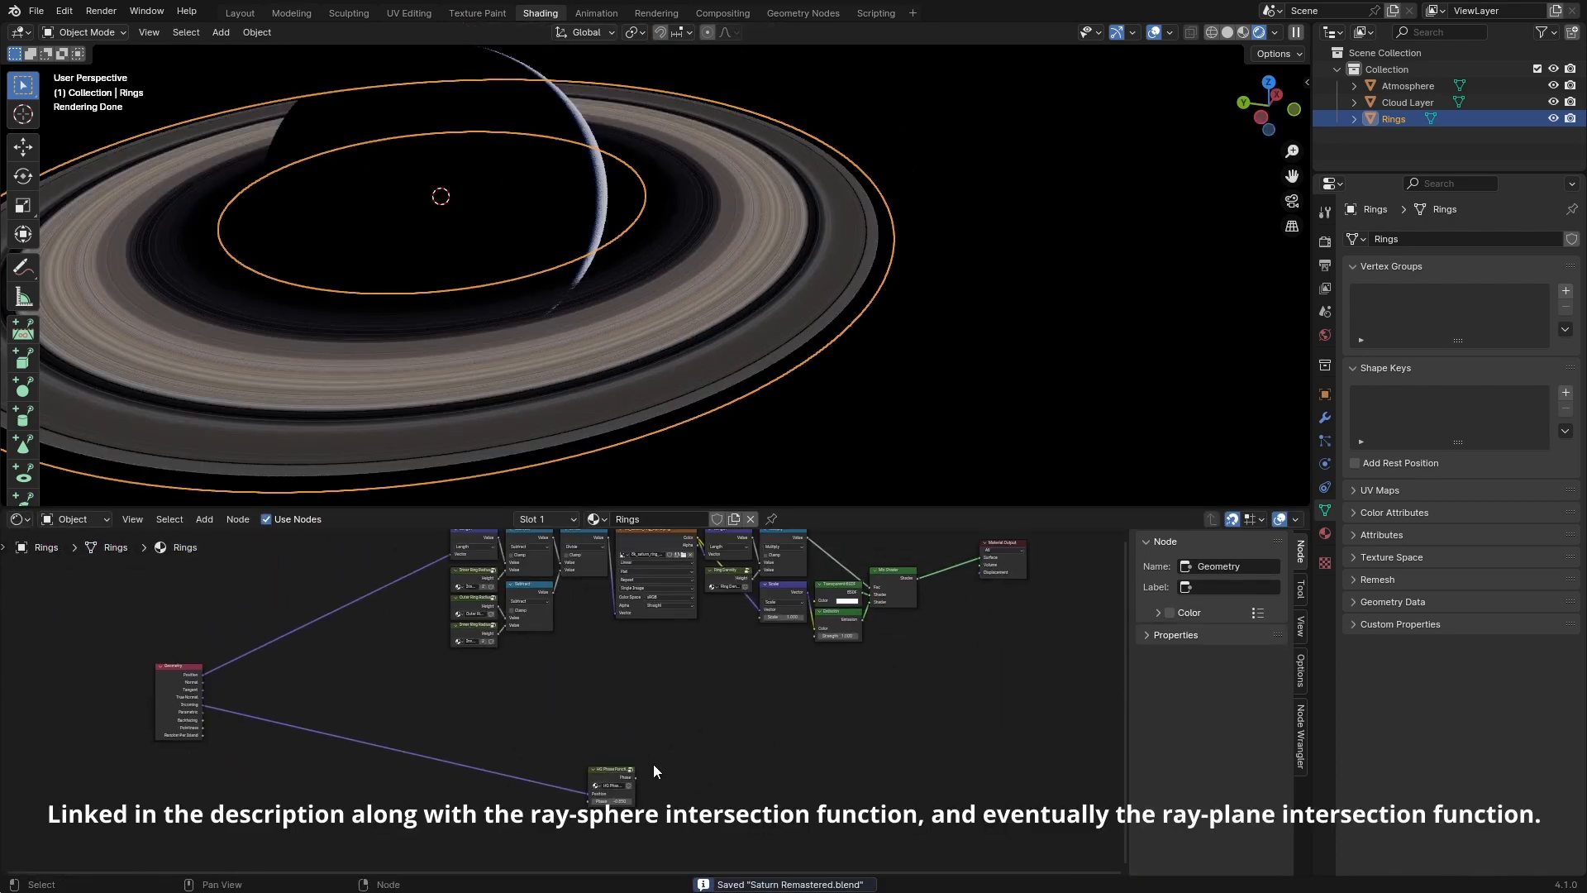
pyautogui.keyDown('ctrl'); pyautogui.keyDown('shift'); pyautogui.click(617, 776); pyautogui.keyUp('shift'); pyautogui.keyUp('ctrl')
pyautogui.scroll(-2, 696, 347)
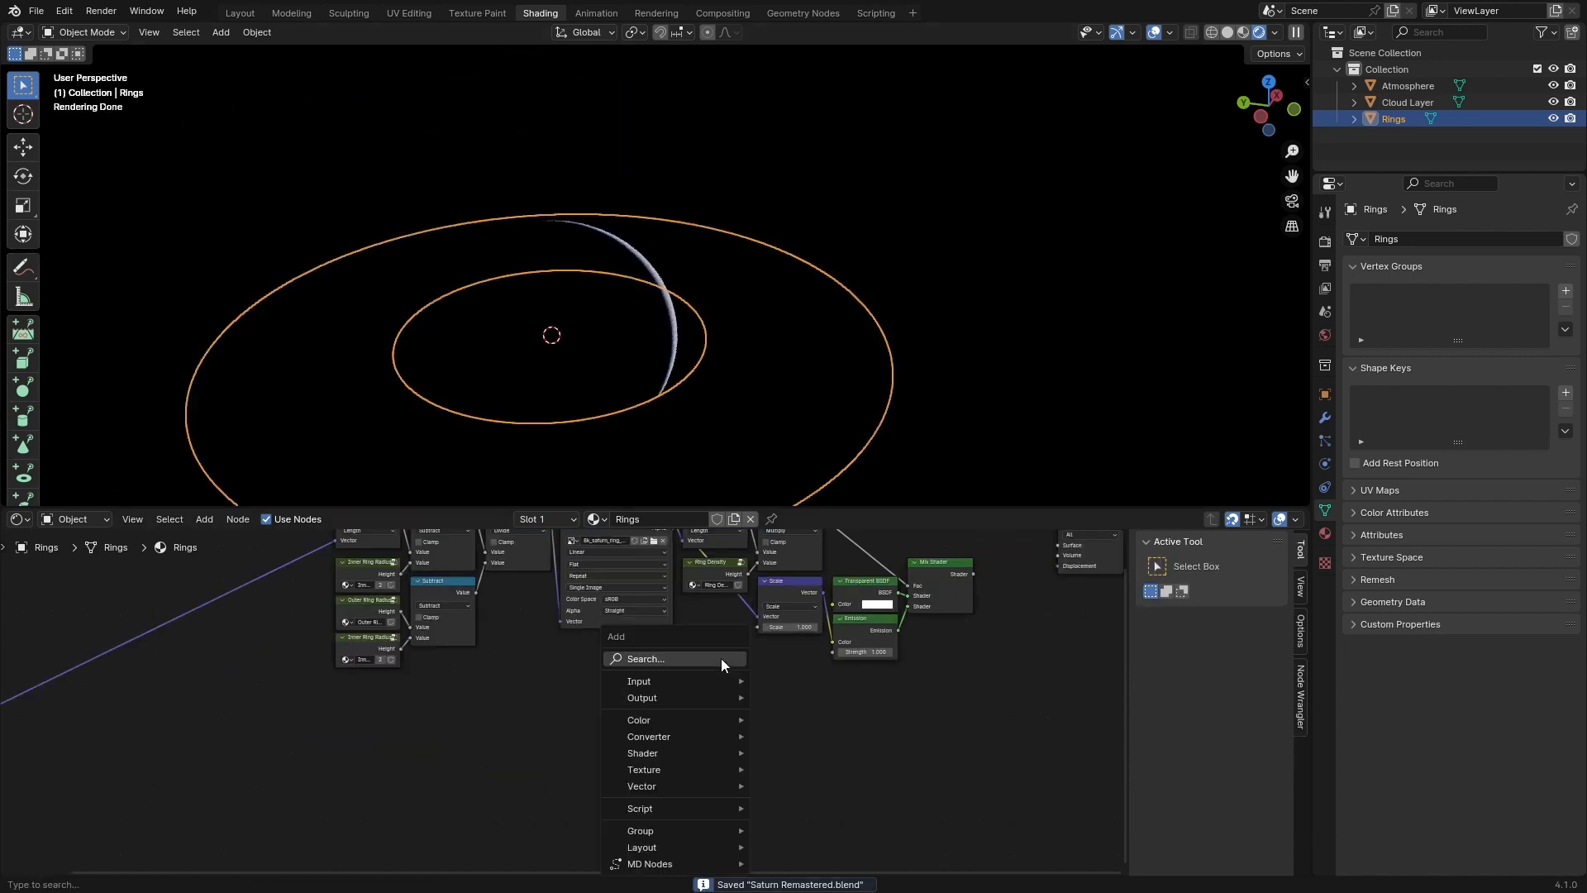
# Step: Add the HG Phase Function group and open its nested Cosθ group down to the Sun Direction group
pyautogui.write('HG')
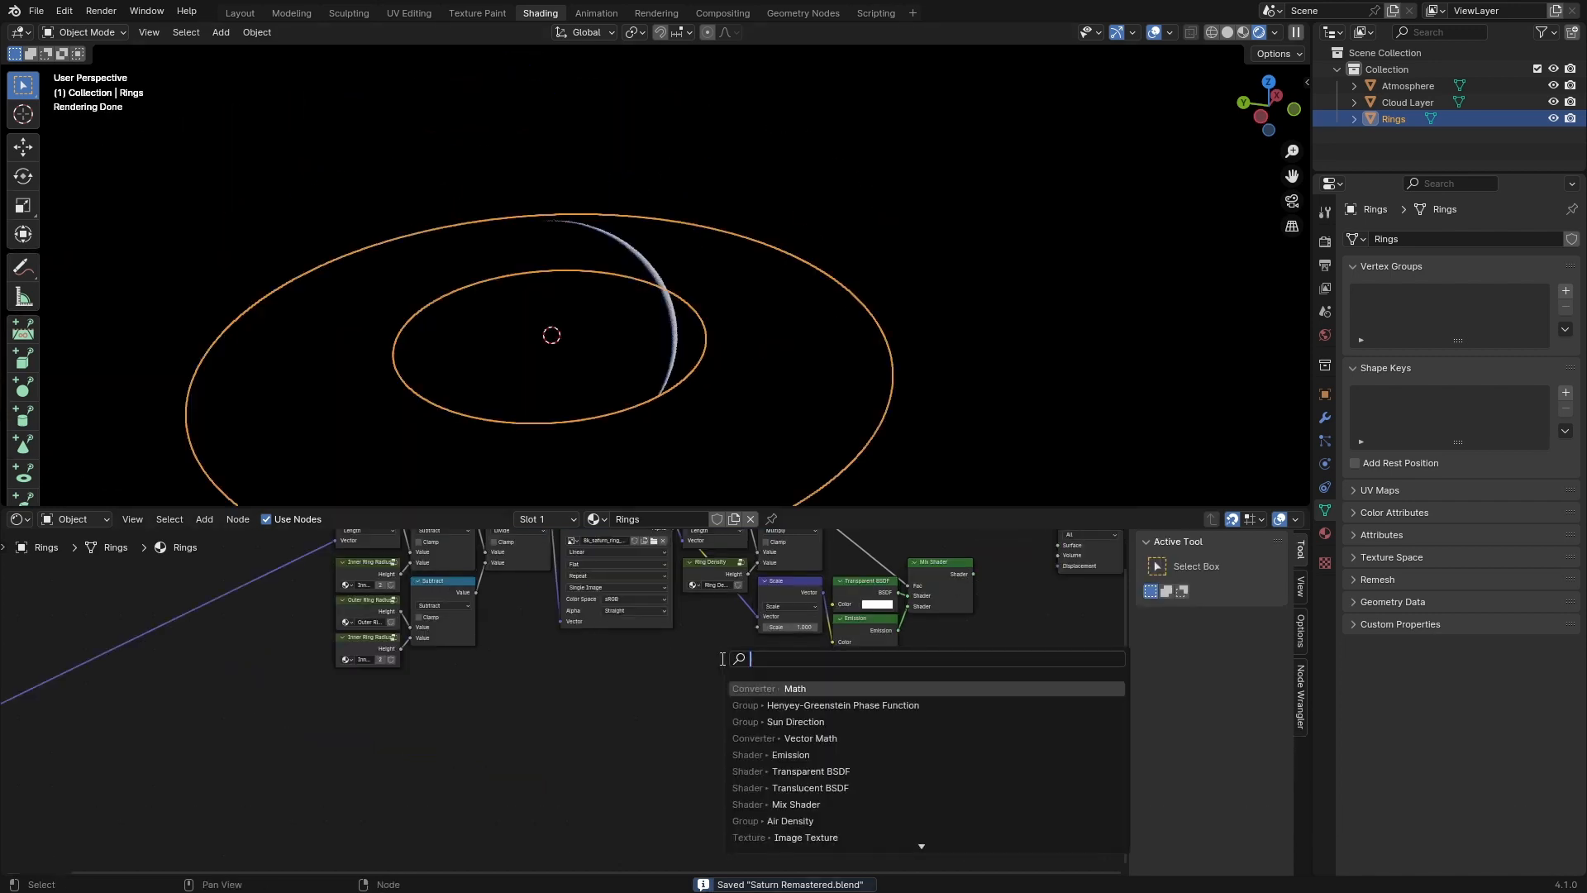
pyautogui.press('Return')
pyautogui.click(723, 659)
pyautogui.press('Tab')
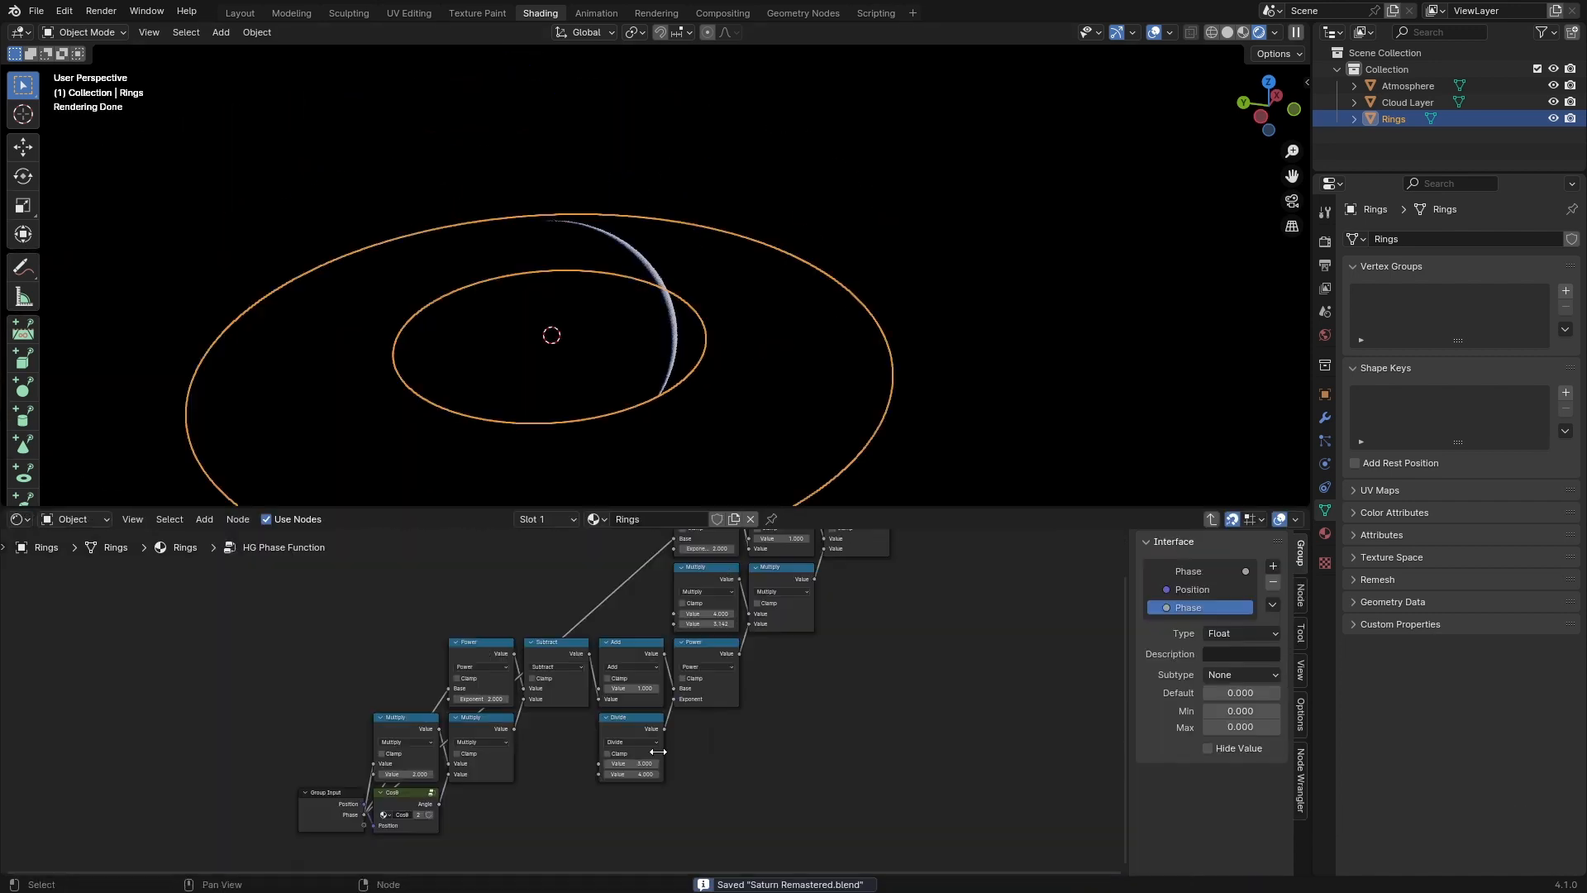
pyautogui.moveTo(594, 787); pyautogui.dragTo(683, 691, button='middle')
pyautogui.click(490, 703)
pyautogui.press('Tab')
pyautogui.click(502, 712)
pyautogui.press('Tab')
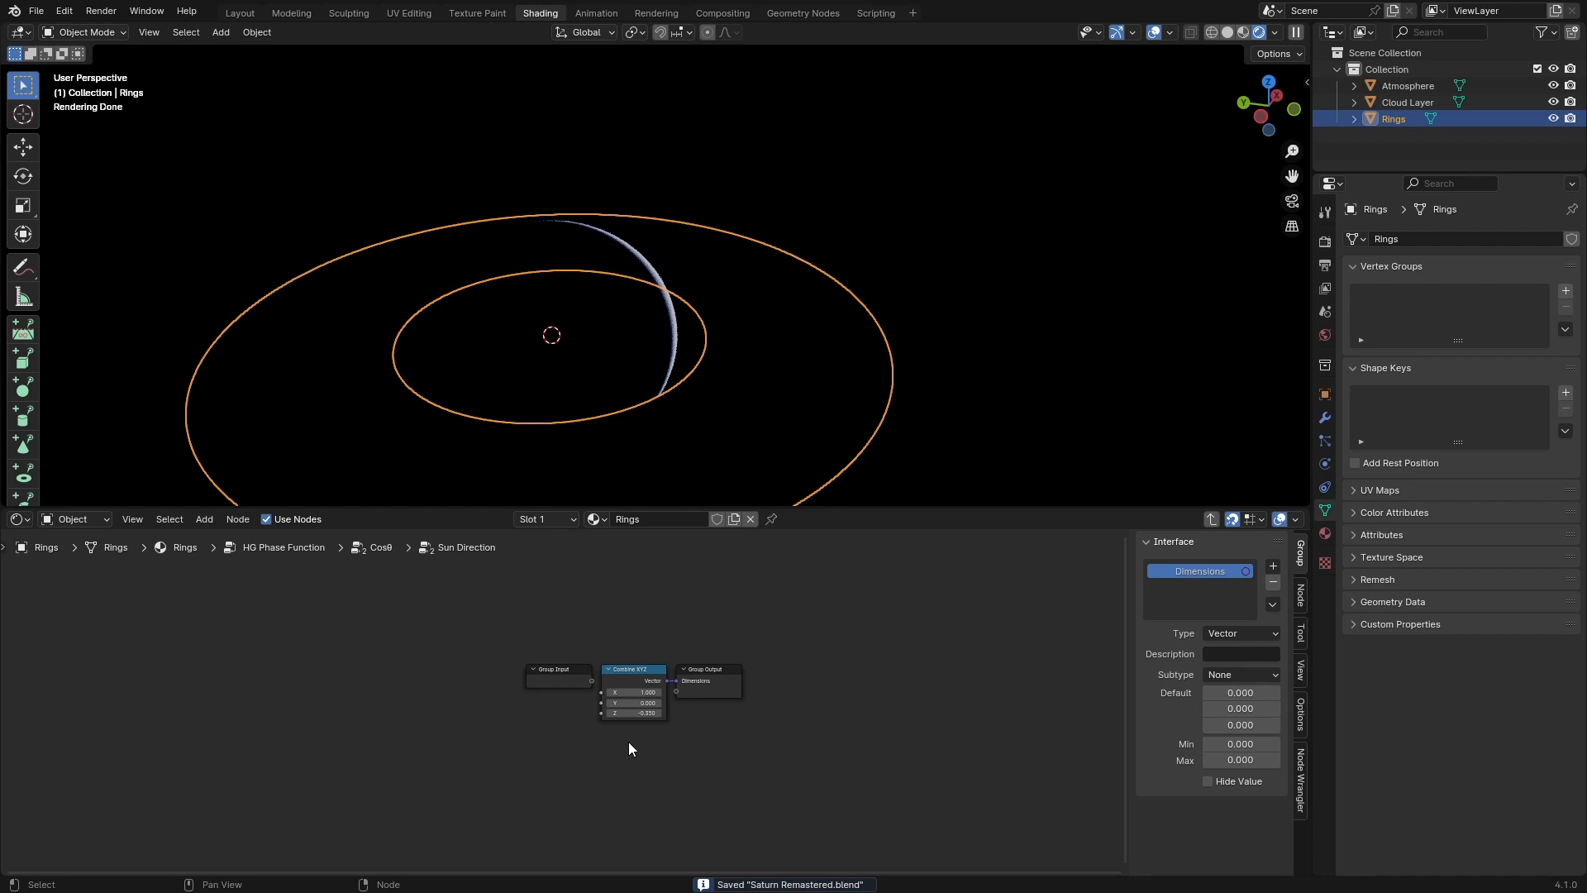
# Step: Replace Combine XYZ with a Vector Math node set to Normalize, with vector 1.000, 0.000, -0.350, feeding the Dimensions output
pyautogui.scroll(5, 834, 616)
pyautogui.hotkey('shift', 'a')
pyautogui.write('vm')
pyautogui.press('Return')
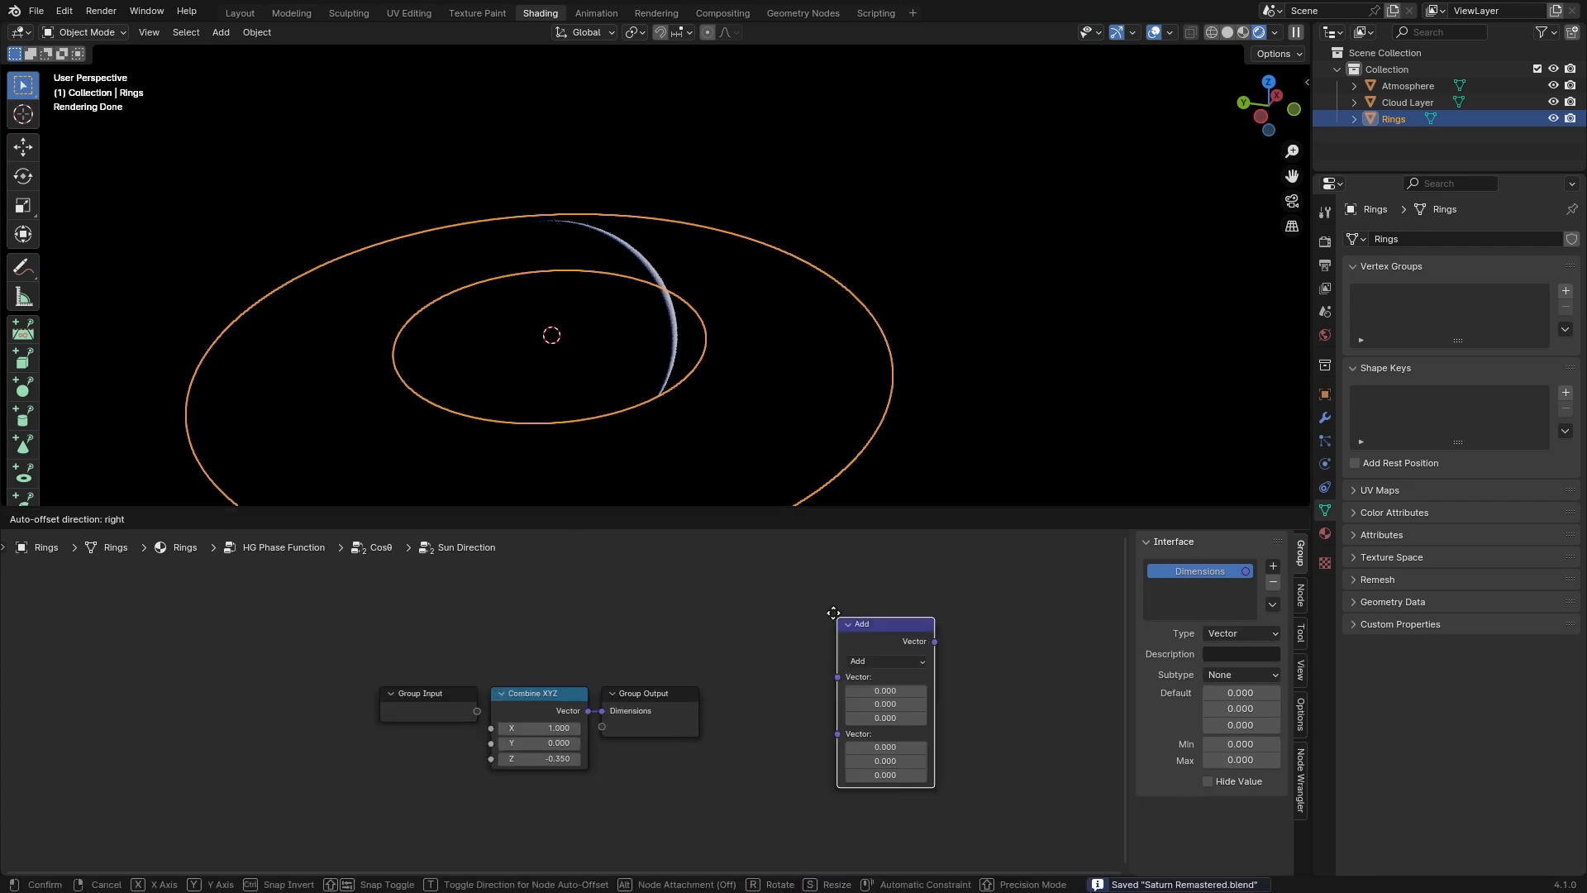
pyautogui.click(833, 613)
pyautogui.click(860, 660)
pyautogui.click(860, 650)
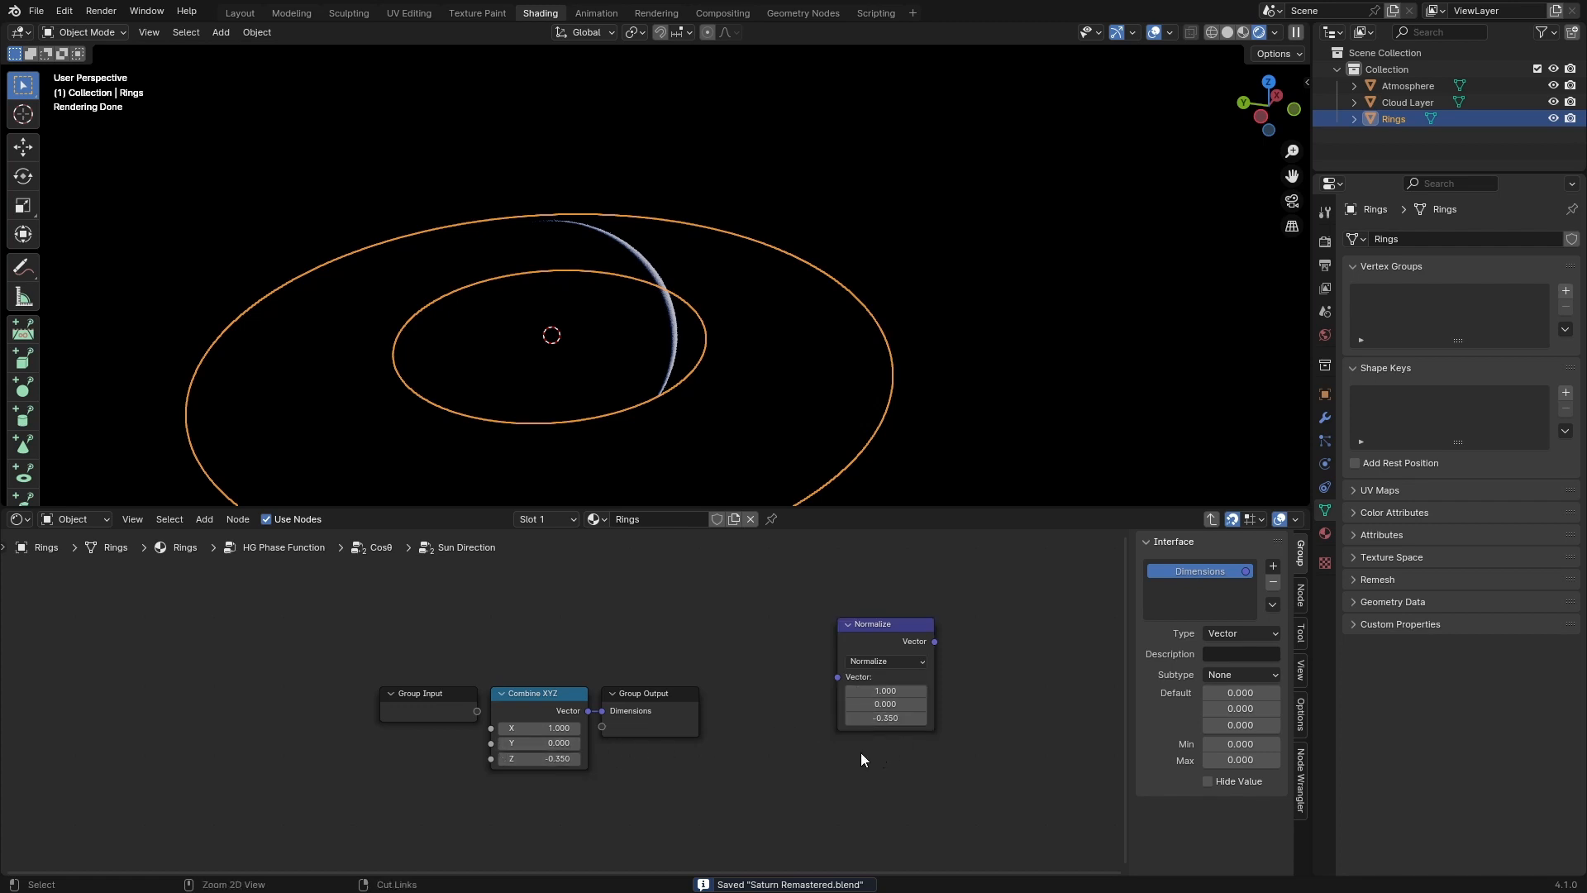
pyautogui.press('x')
pyautogui.moveTo(849, 644); pyautogui.dragTo(603, 712)
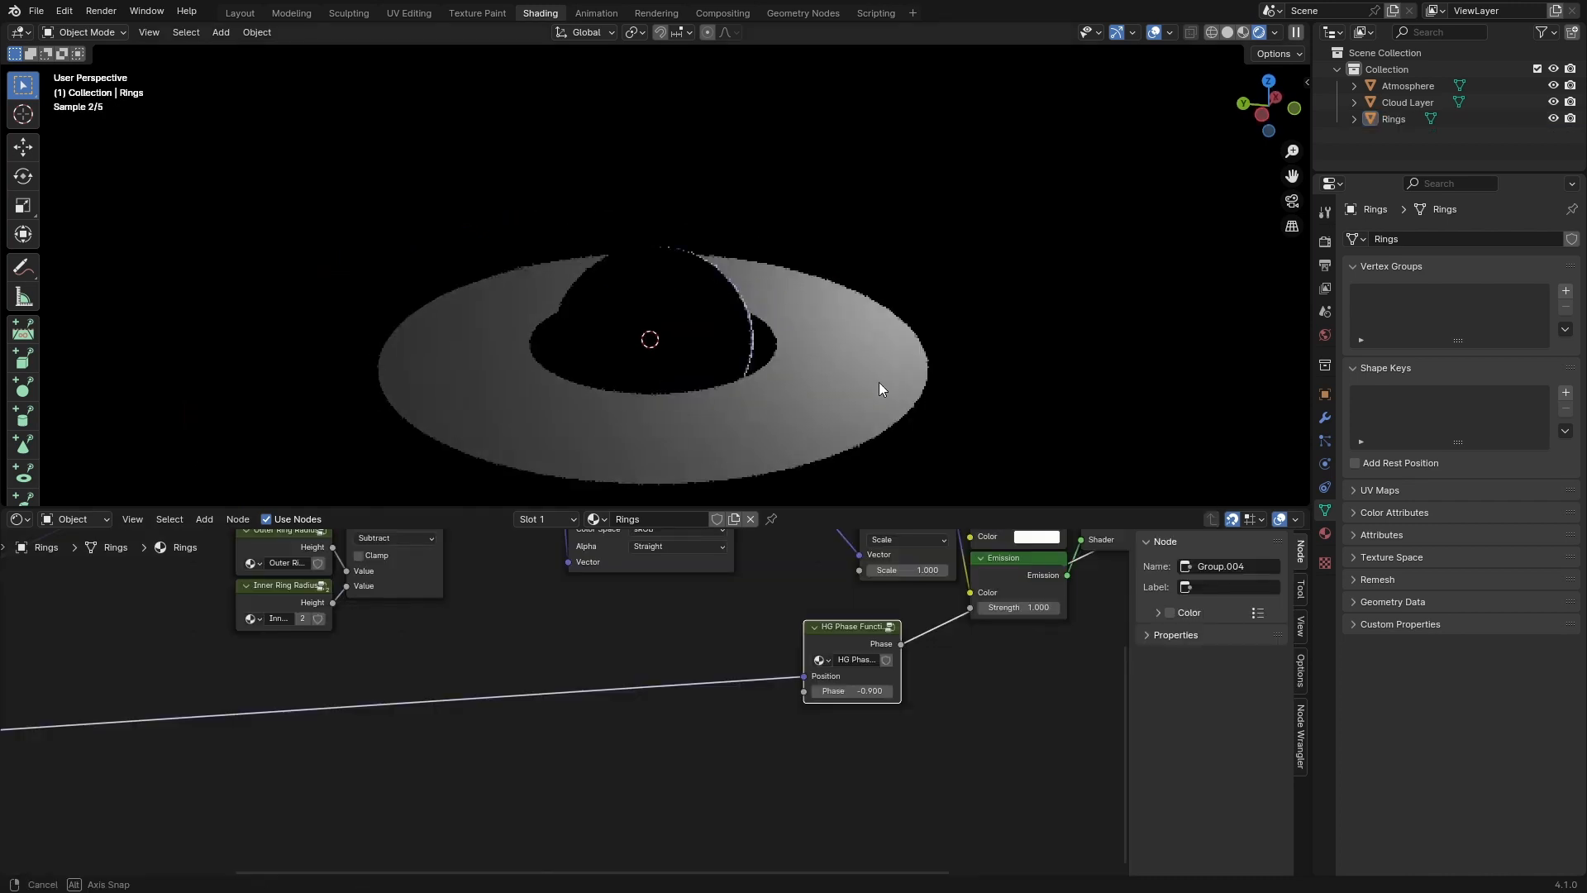
# Step: Examine the phase function's effect on the rings from the sunlit and backlit sides
pyautogui.scroll(2, 883, 380)
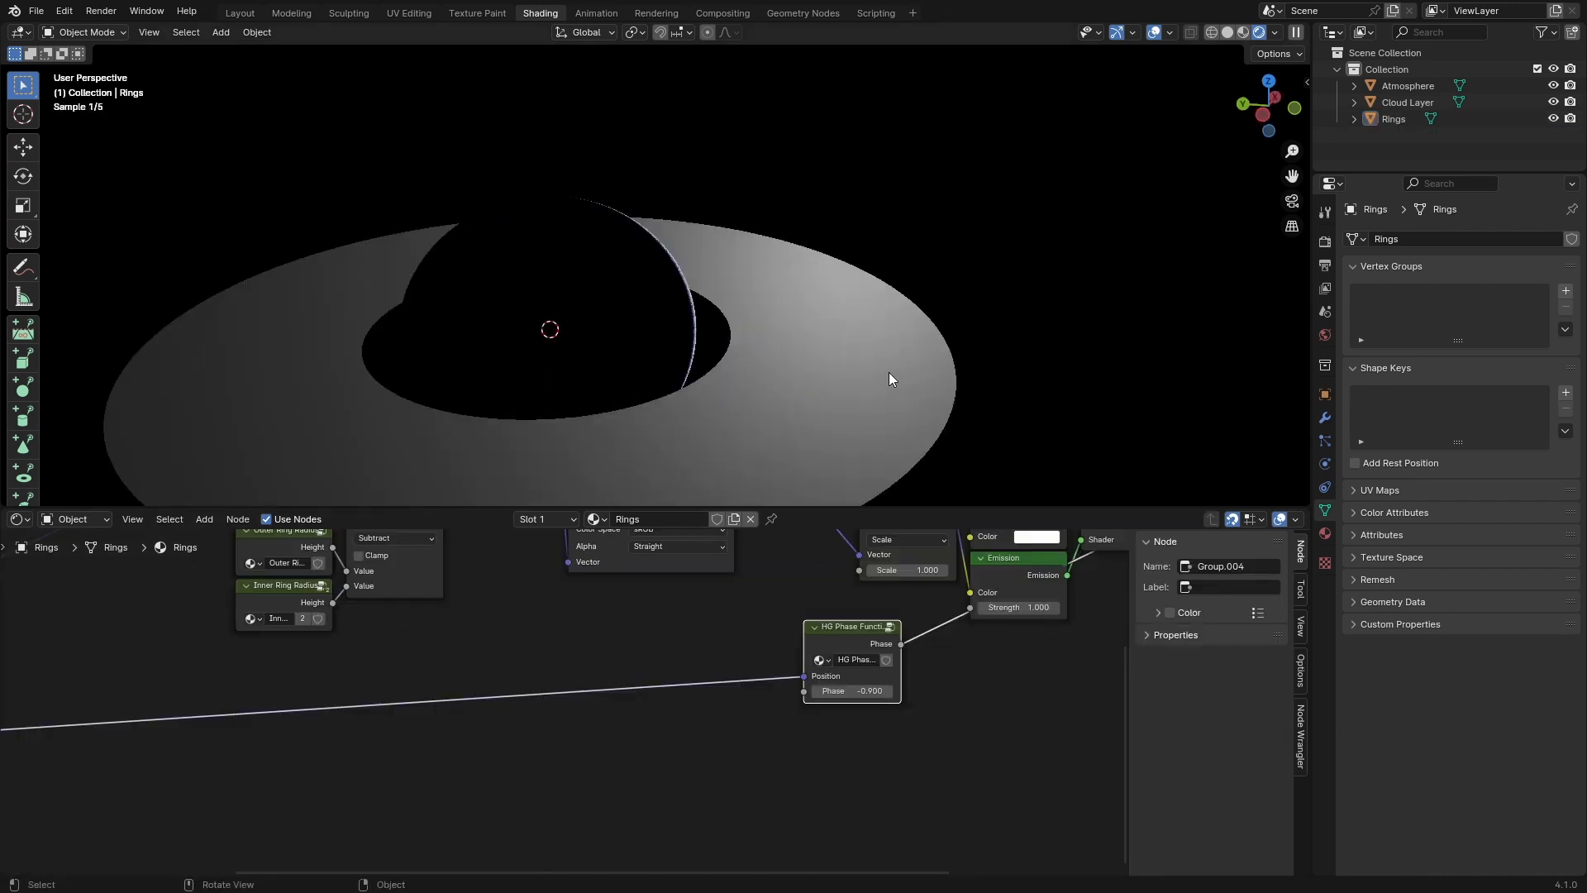
pyautogui.moveTo(889, 372); pyautogui.dragTo(885, 358, button='middle')
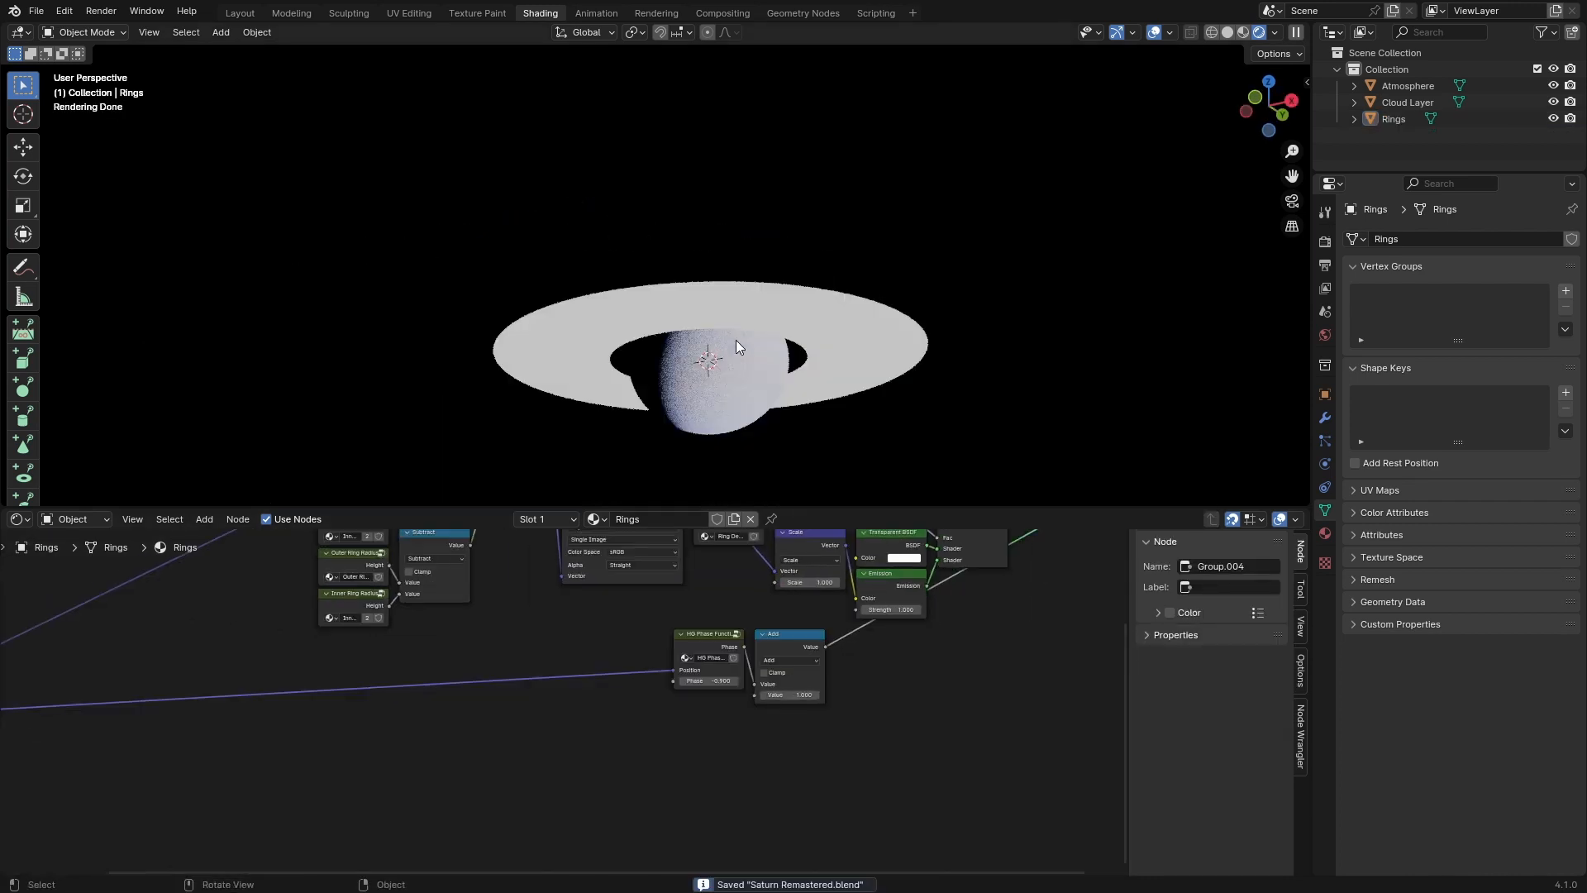
pyautogui.moveTo(736, 339); pyautogui.dragTo(925, 424, button='middle')
pyautogui.scroll(3, 876, 396)
pyautogui.scroll(-2, 926, 424)
pyautogui.scroll(-2, 766, 690)
pyautogui.moveTo(765, 687); pyautogui.dragTo(736, 769, button='middle')
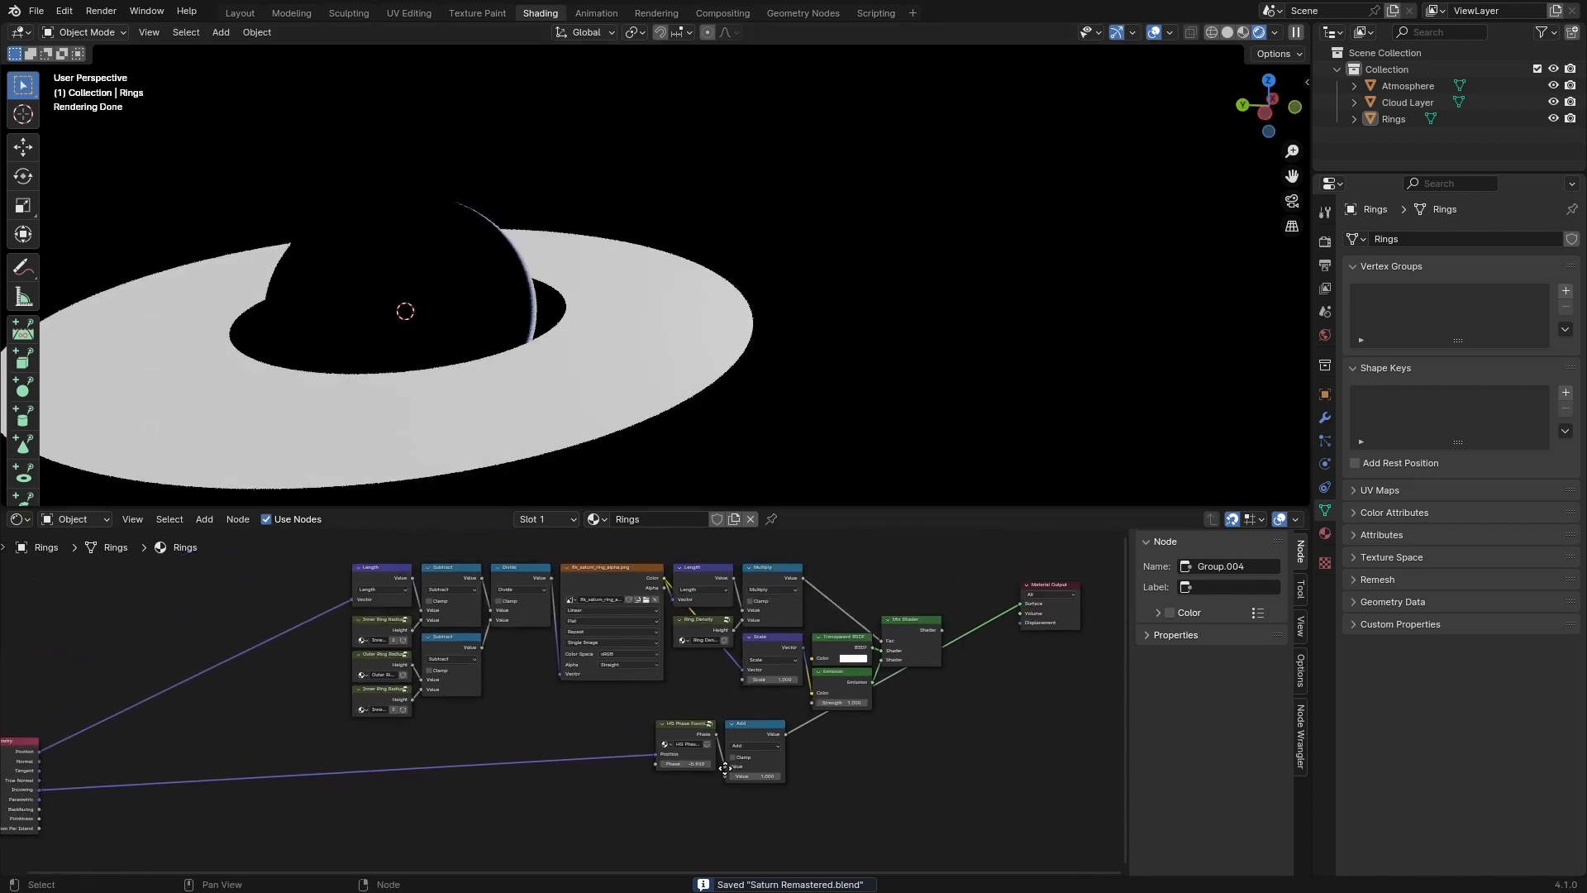
# Step: Connect the Add value to the Scale node's Scale and the Mix Shader to the Material Output, and save the file
pyautogui.scroll(3, 736, 767)
pyautogui.moveTo(802, 726); pyautogui.dragTo(748, 656)
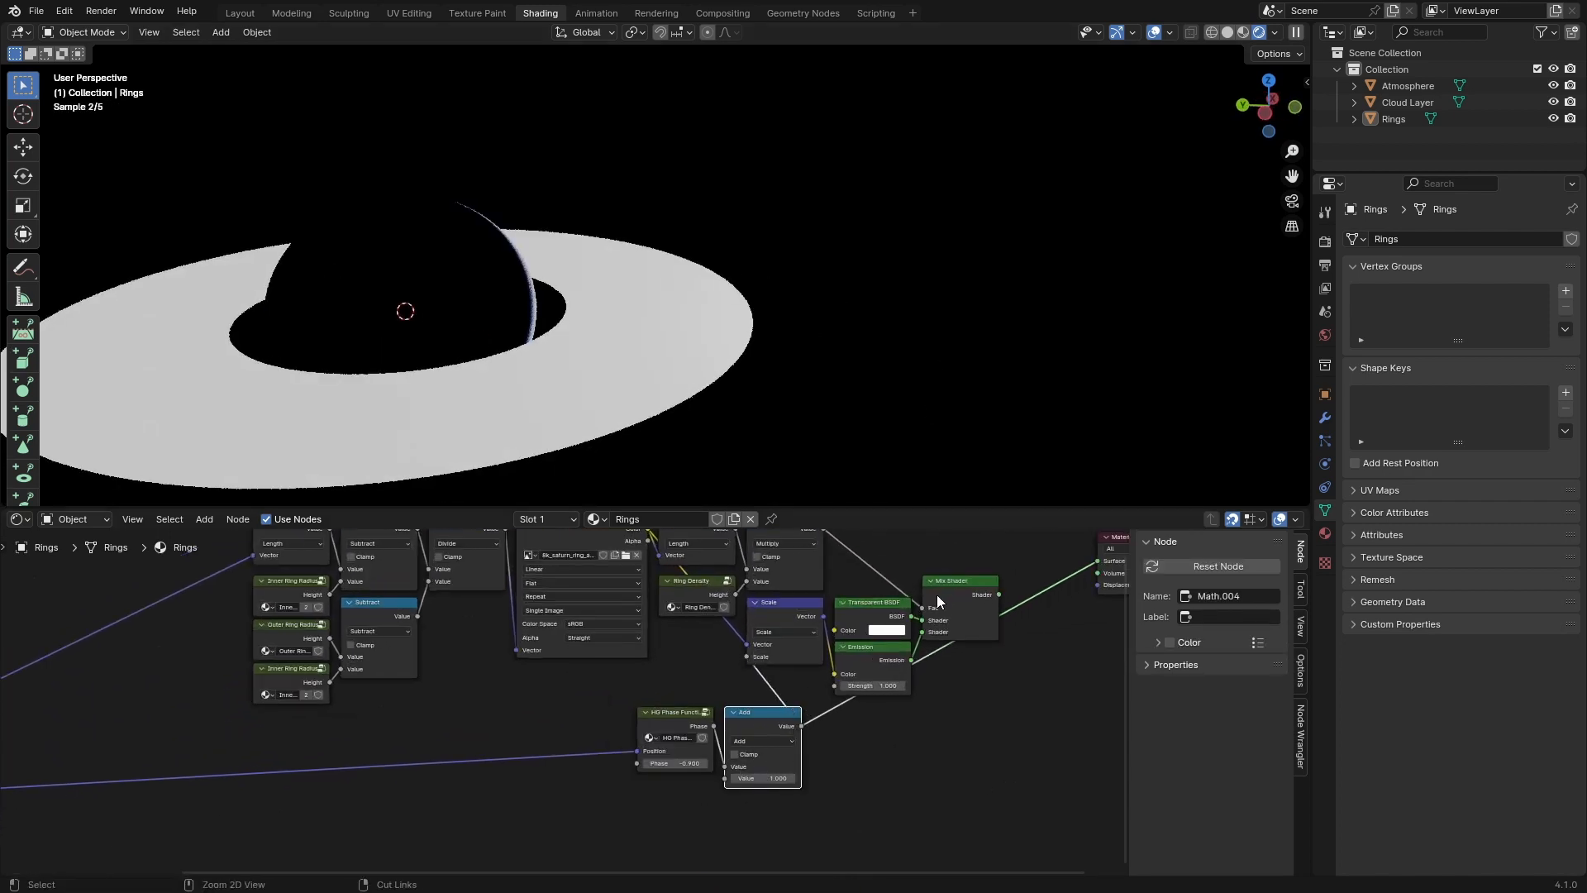
pyautogui.click(936, 594)
pyautogui.moveTo(811, 331); pyautogui.dragTo(1030, 280, button='middle')
pyautogui.scroll(3, 806, 259)
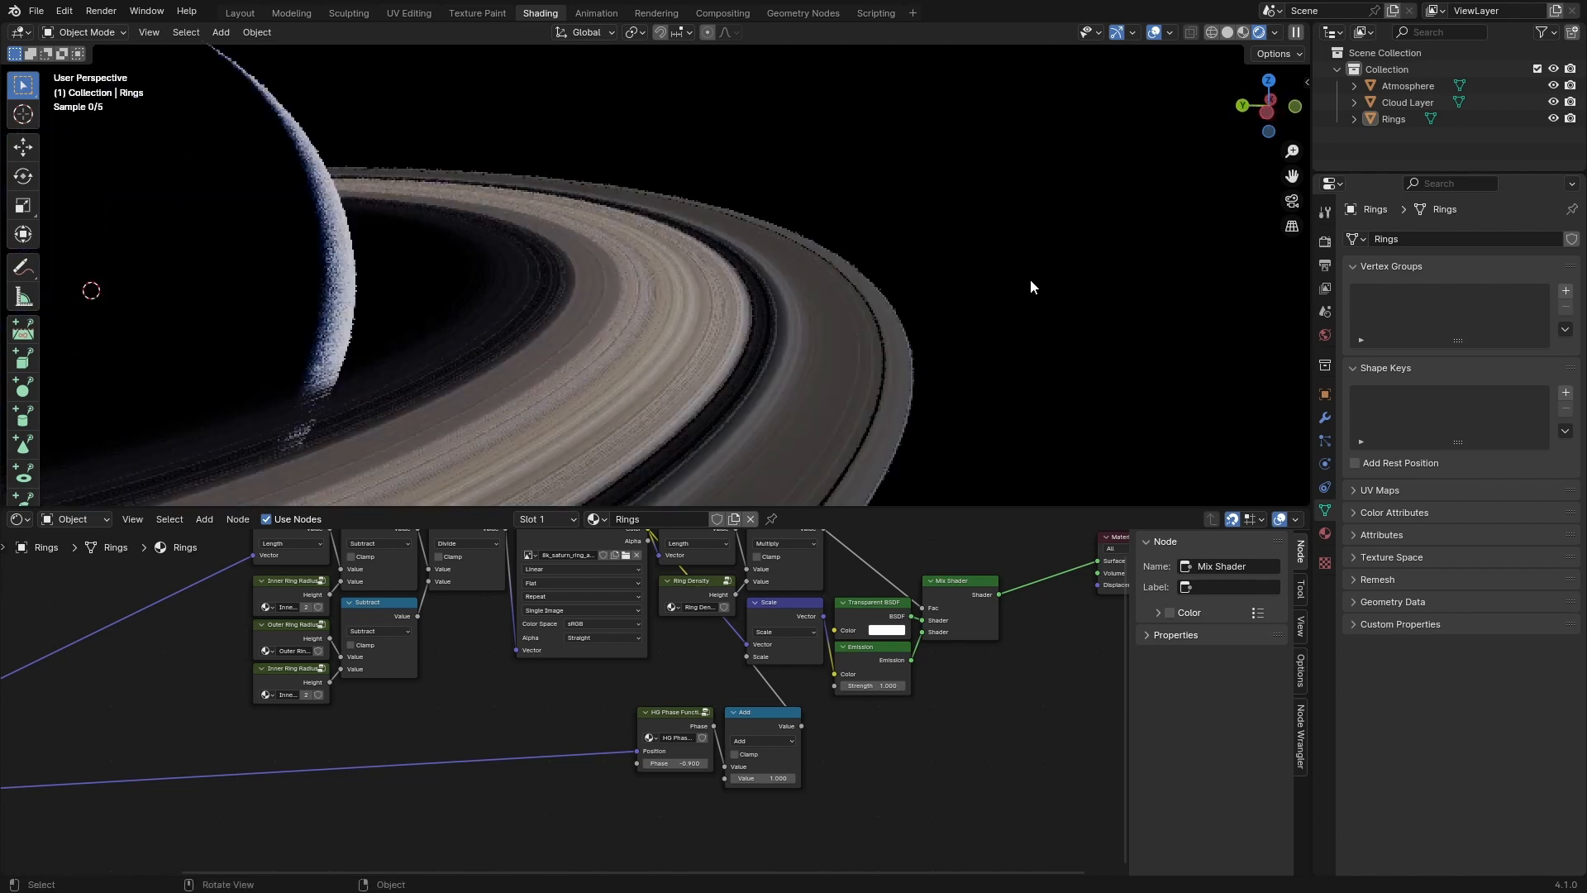
pyautogui.moveTo(870, 313); pyautogui.dragTo(850, 334, button='middle')
pyautogui.scroll(-5, 850, 335)
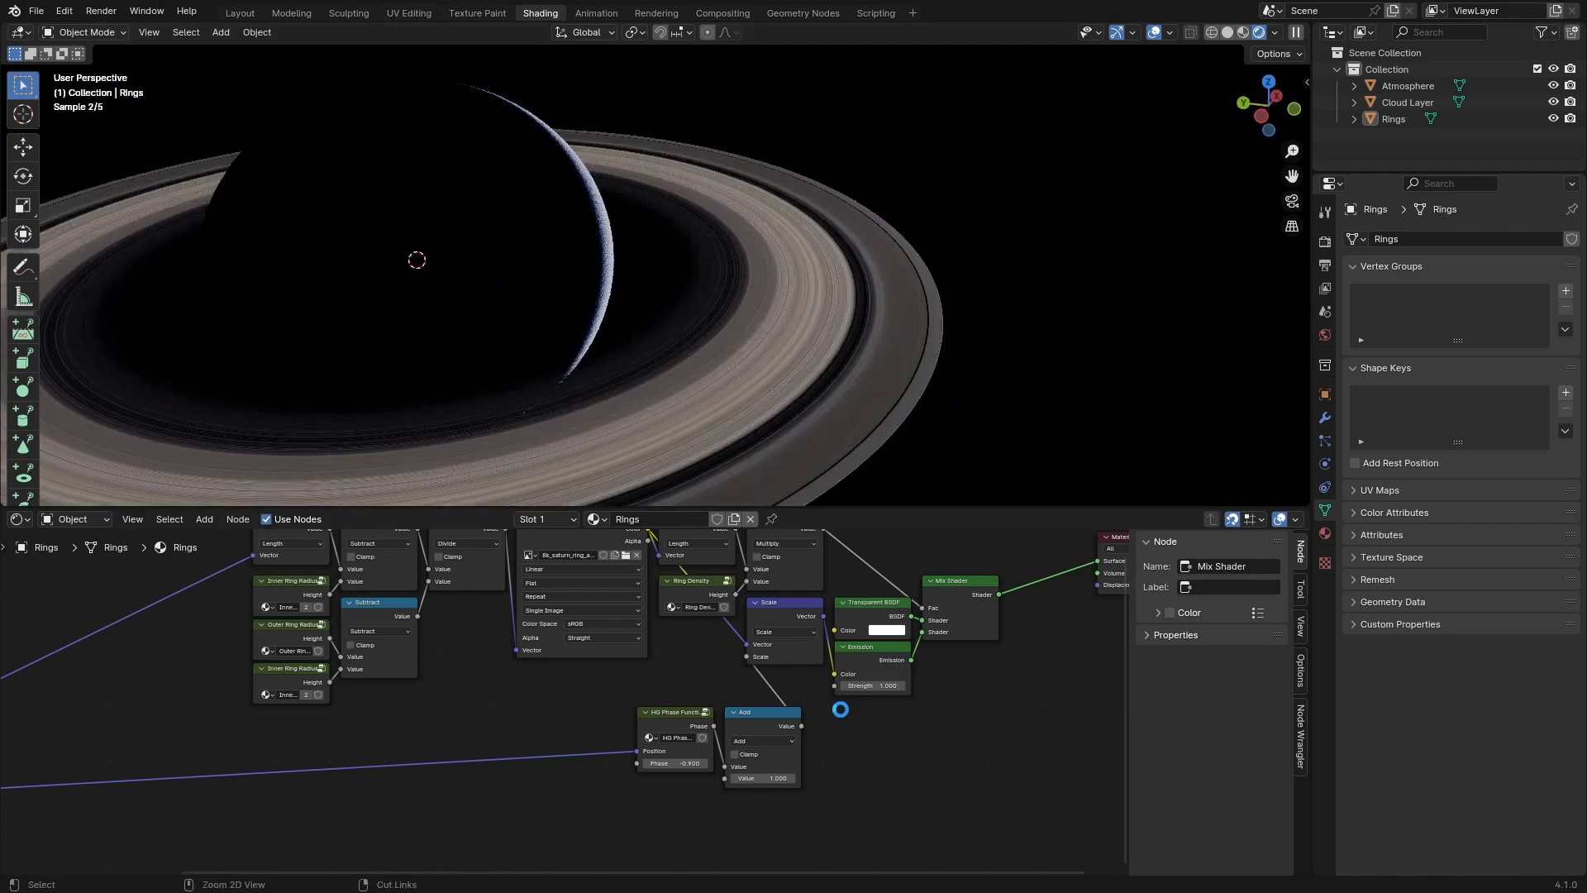
pyautogui.hotkey('ctrl', 's')
# Step: Move the Phase link to the Add node's second value and set its first value to 1
pyautogui.moveTo(728, 767); pyautogui.dragTo(726, 779)
pyautogui.doubleClick(760, 767)
pyautogui.write('1')
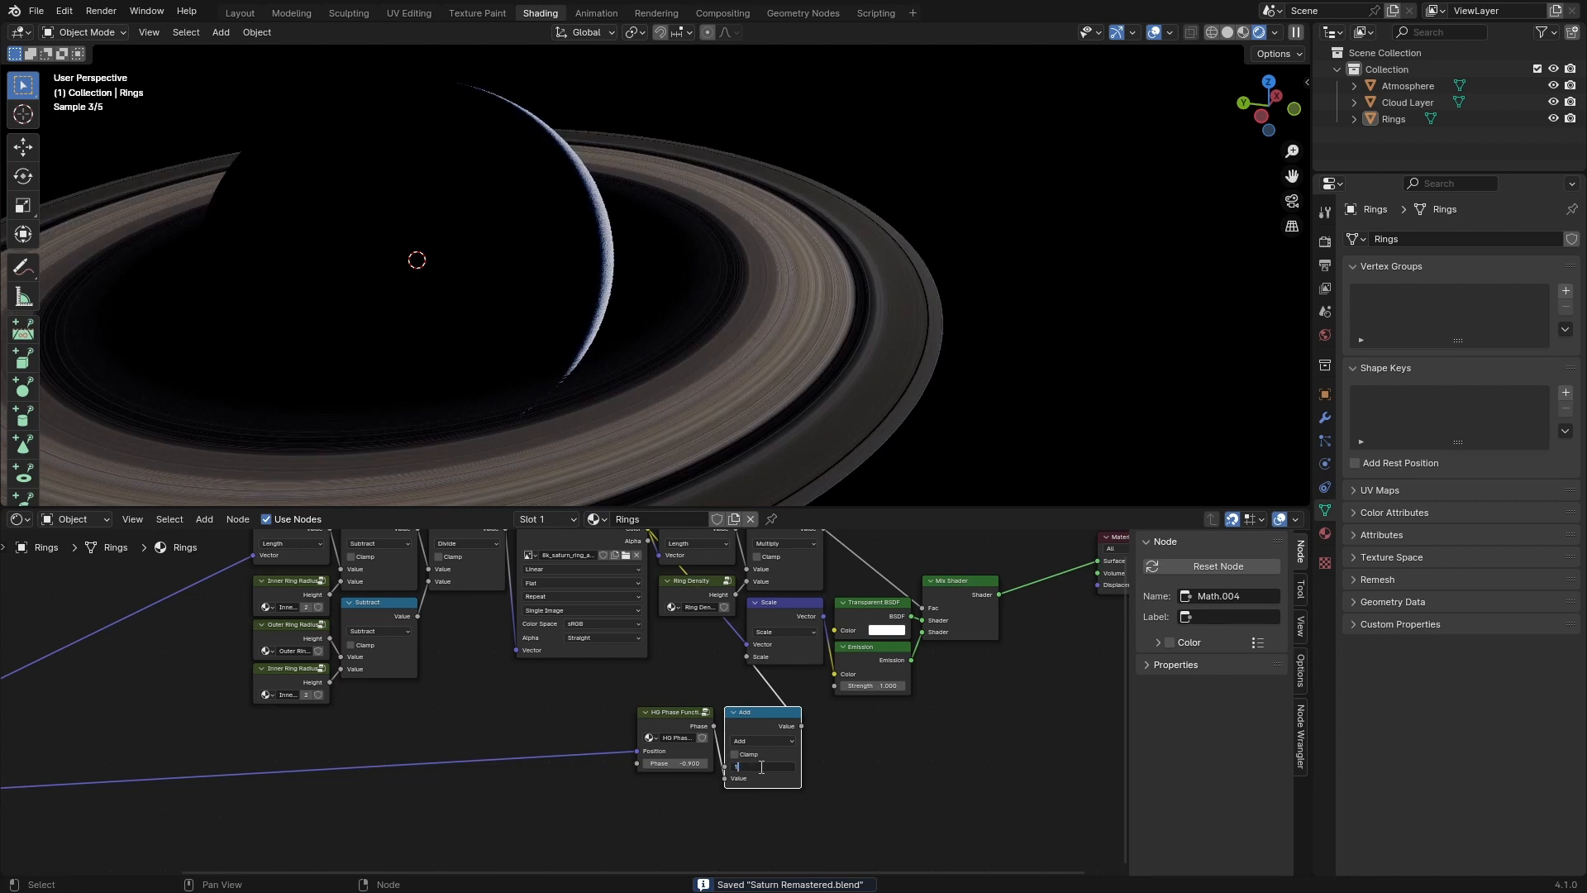
pyautogui.press('Return')
pyautogui.scroll(-1, 827, 771)
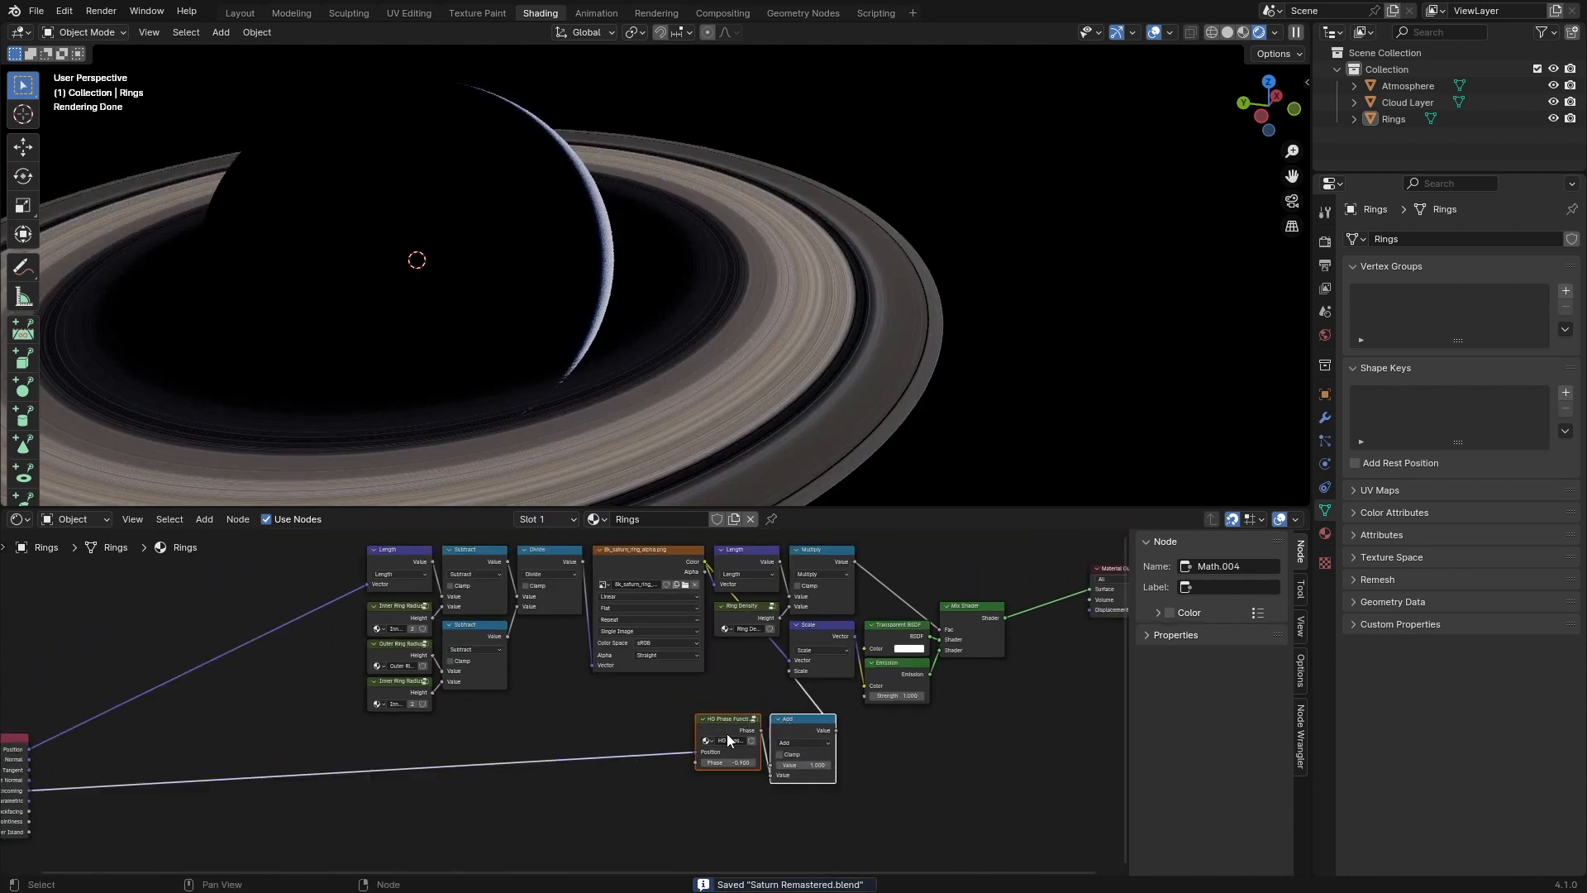
# Step: Arrange the Add node beneath the Ring Density group with the HG Phase Function node beside it
pyautogui.moveTo(802, 718); pyautogui.dragTo(750, 660)
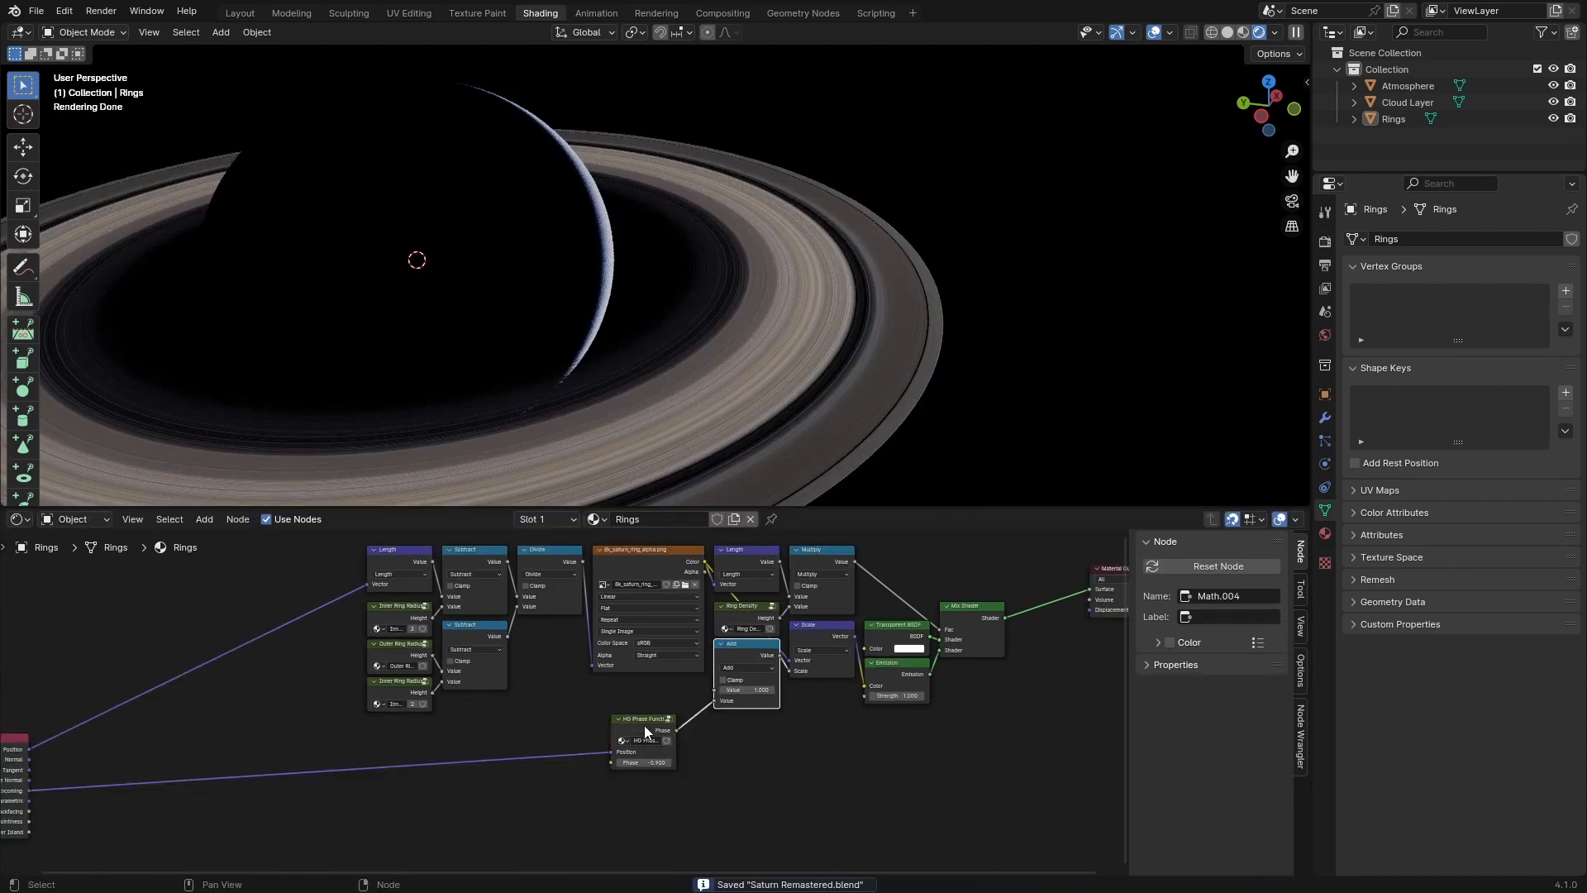
pyautogui.moveTo(645, 731); pyautogui.dragTo(674, 693)
pyautogui.moveTo(816, 368); pyautogui.dragTo(765, 311, button='middle')
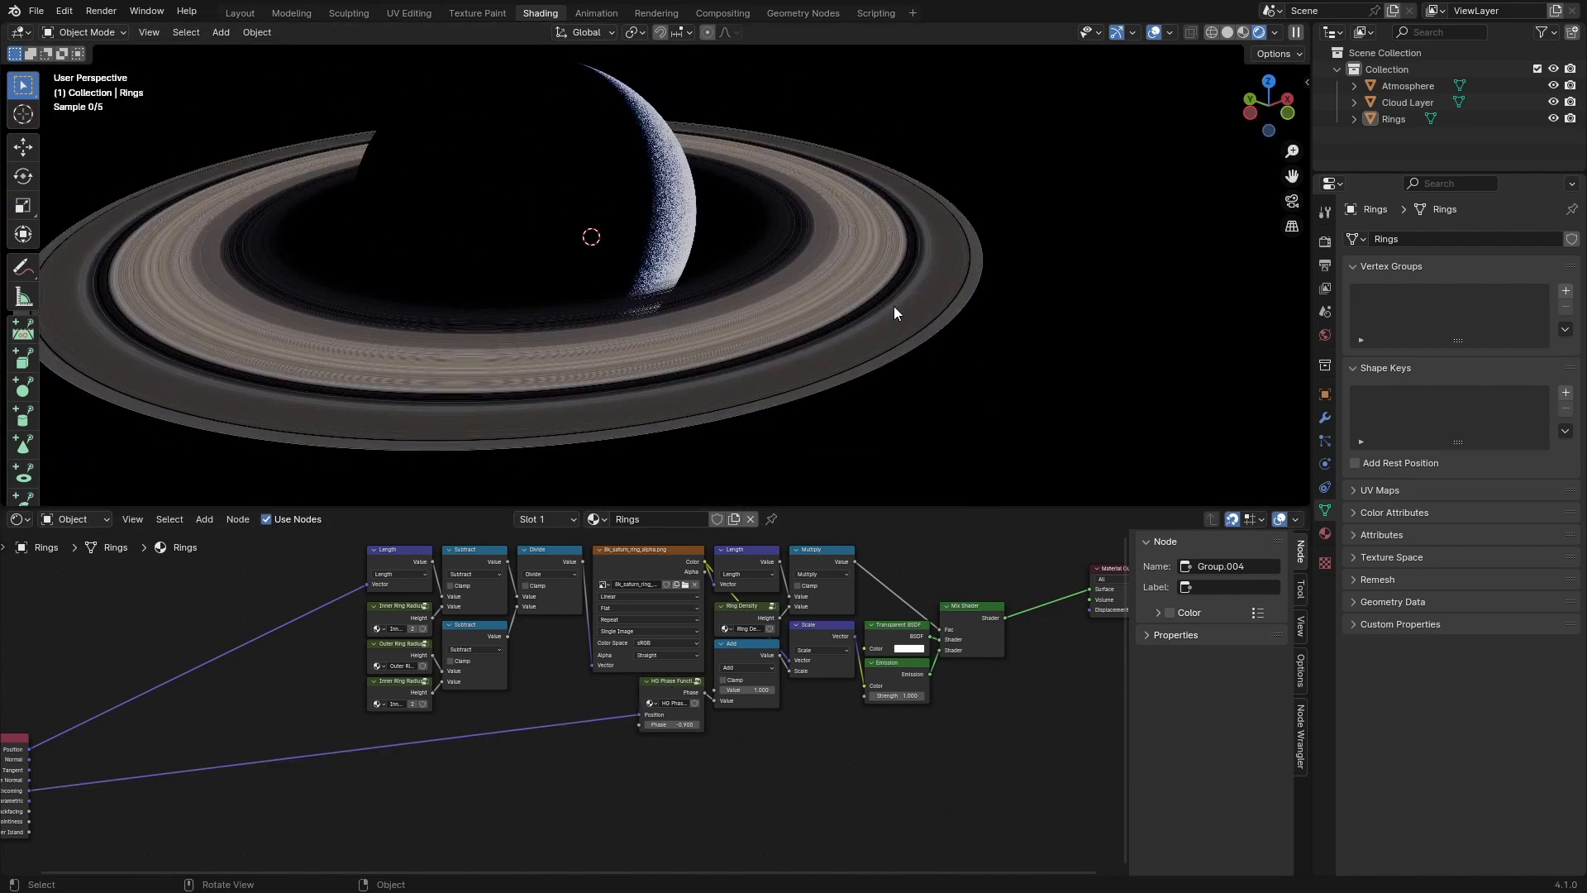
pyautogui.moveTo(895, 313); pyautogui.dragTo(939, 303, button='middle')
# Step: Mute the Add node and select the Rings object to inspect the phase function's shading alone
pyautogui.click(752, 648)
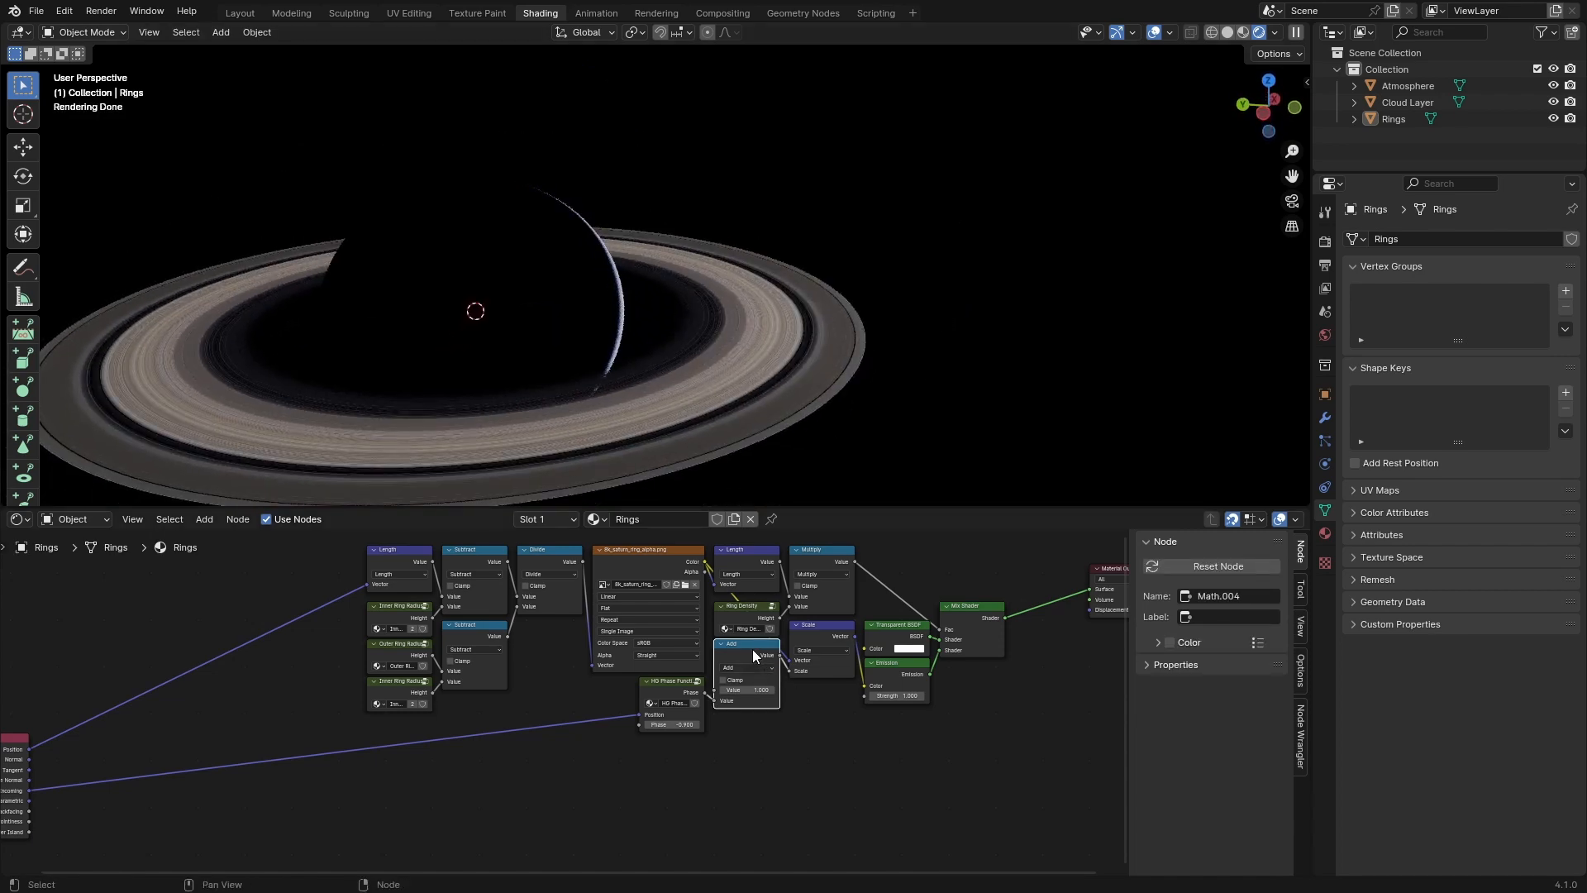
pyautogui.press('m')
pyautogui.moveTo(866, 428); pyautogui.dragTo(960, 326, button='middle')
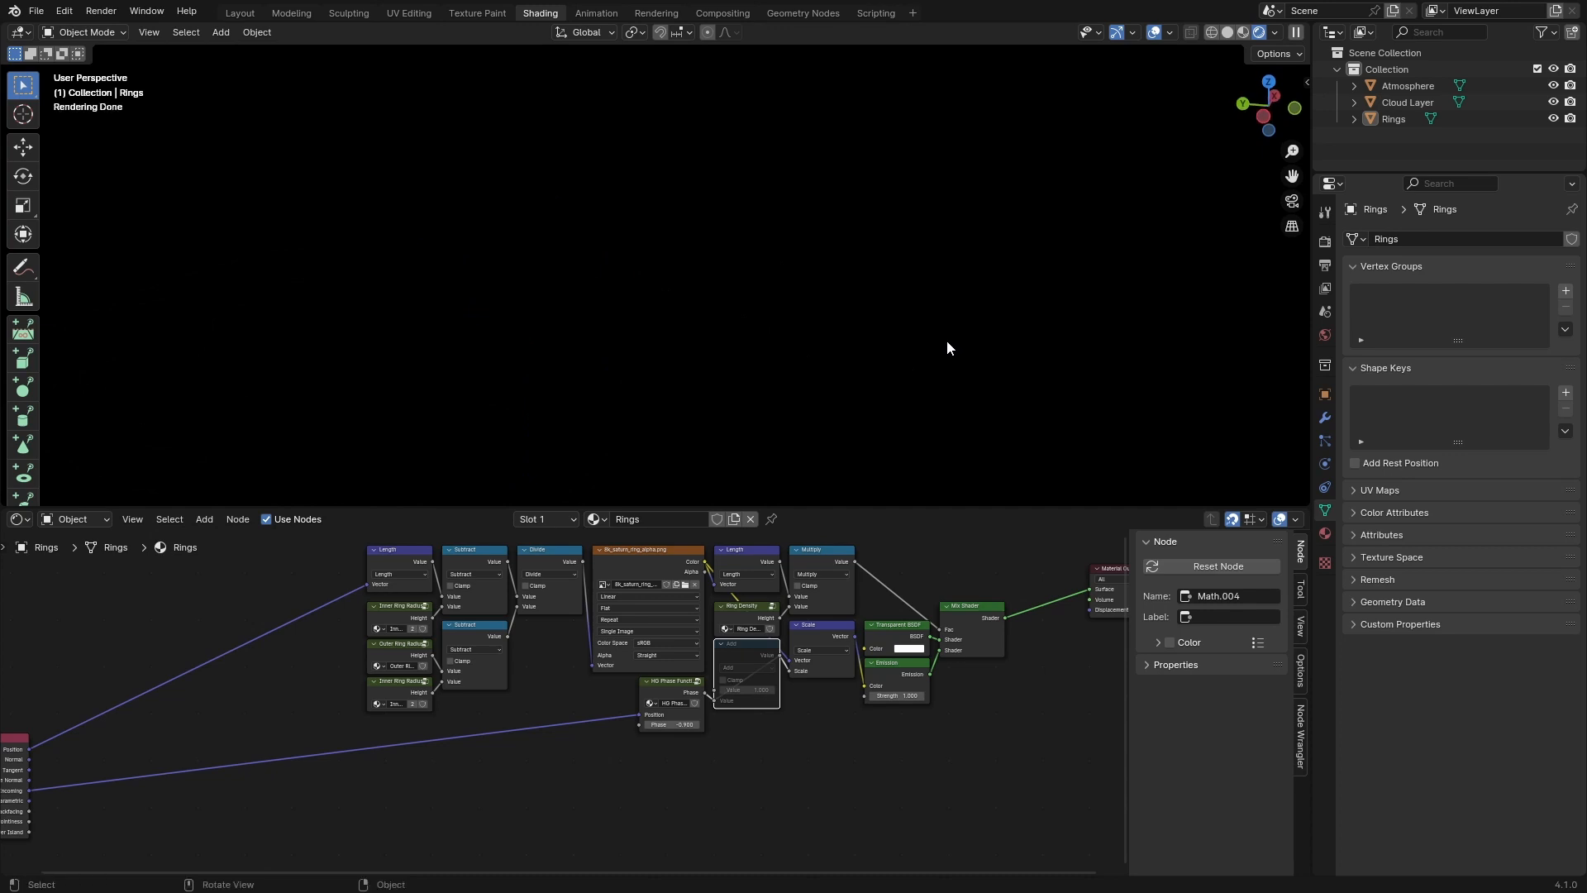
pyautogui.click(1408, 103)
pyautogui.click(1393, 120)
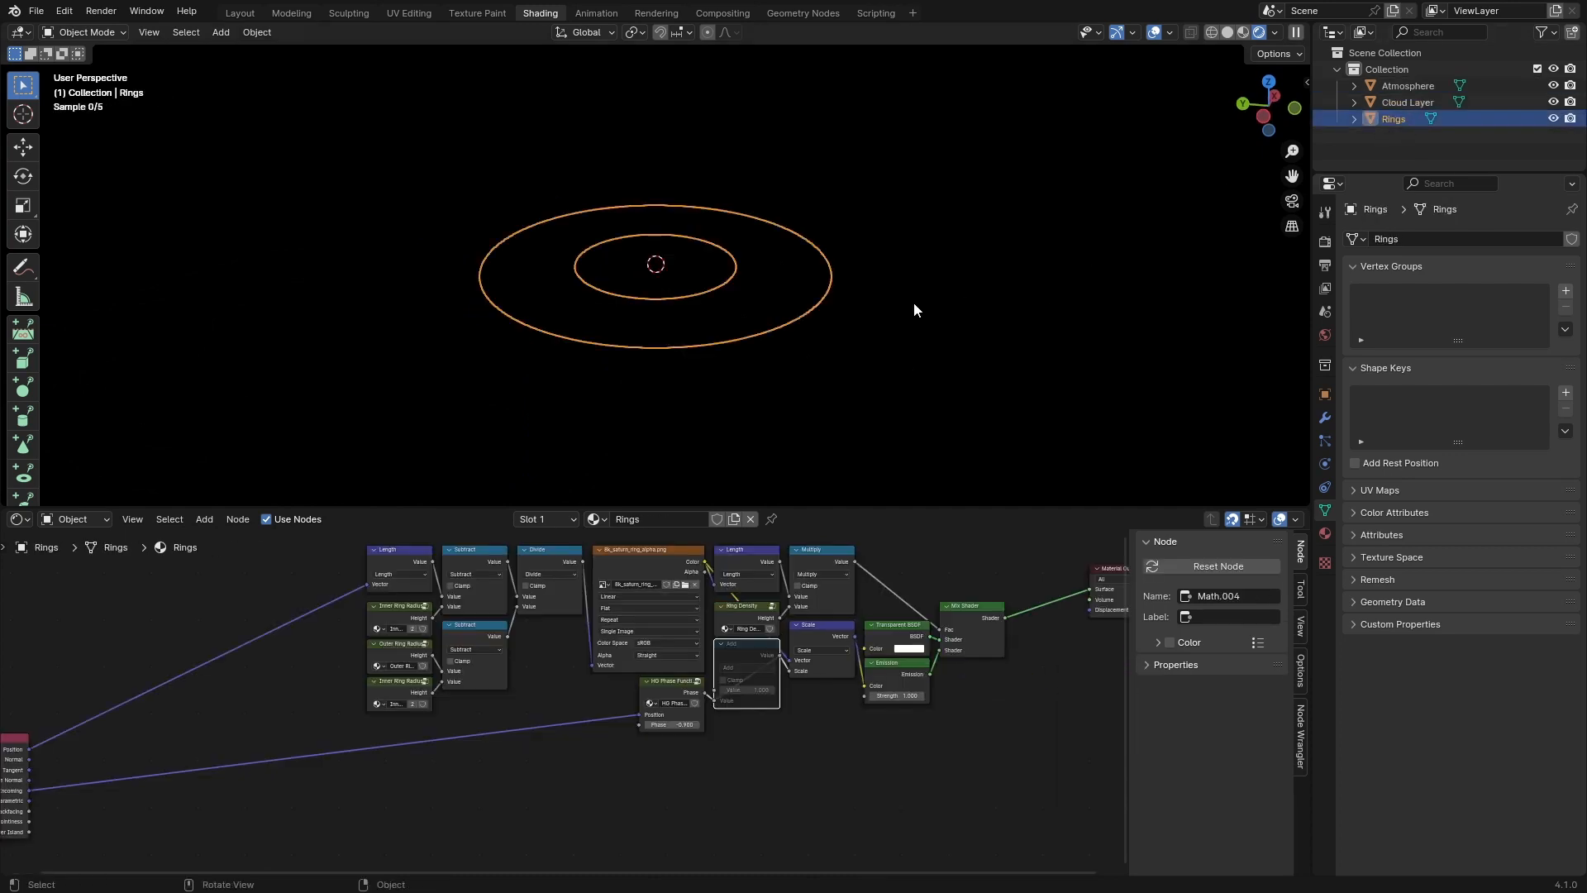
pyautogui.moveTo(915, 303); pyautogui.dragTo(835, 463, button='middle')
# Step: Open the HG Phase Function node group of the Rings material for editing and save the file
pyautogui.click(668, 687)
pyautogui.press('Tab')
pyautogui.hotkey('ctrl', 's')
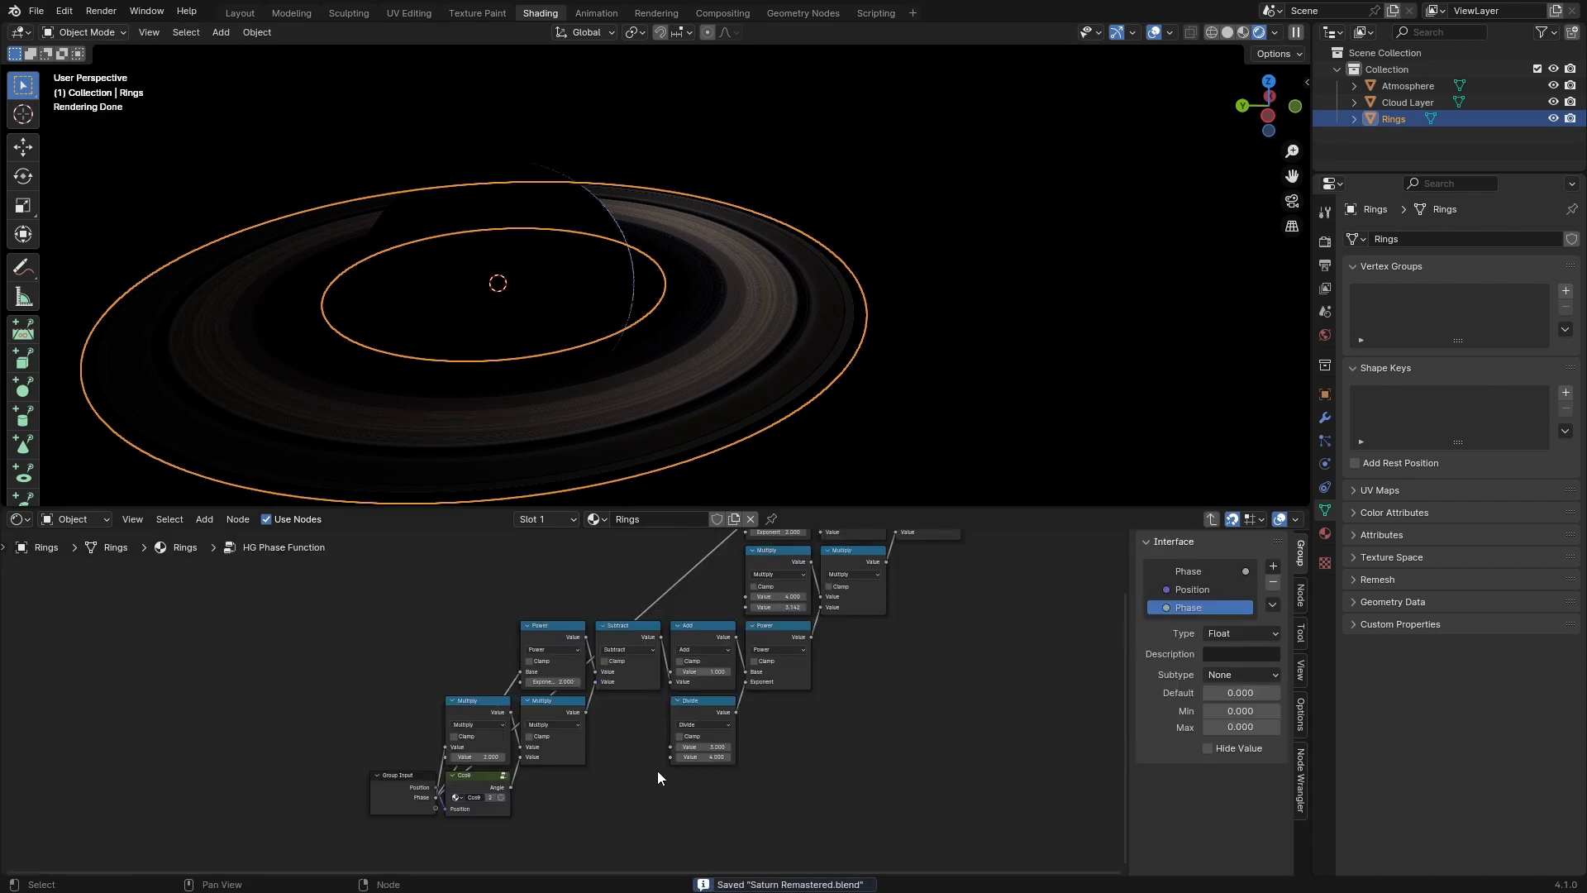
pyautogui.moveTo(711, 671); pyautogui.dragTo(595, 799, button='middle')
pyautogui.scroll(2, 686, 713)
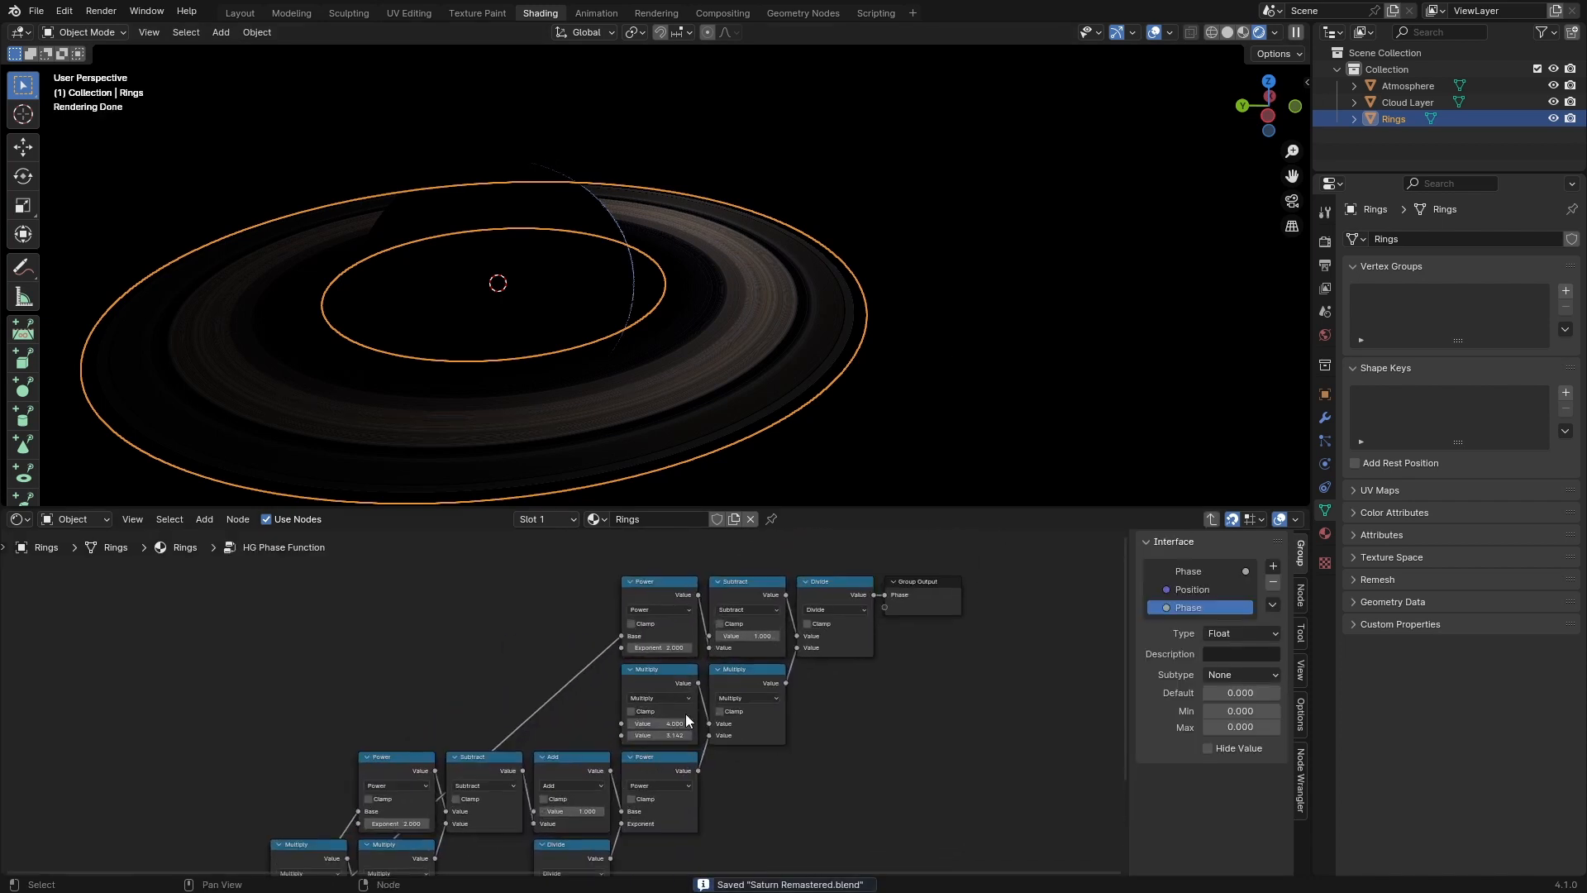
pyautogui.click(908, 652)
pyautogui.moveTo(904, 656); pyautogui.dragTo(959, 573, button='middle')
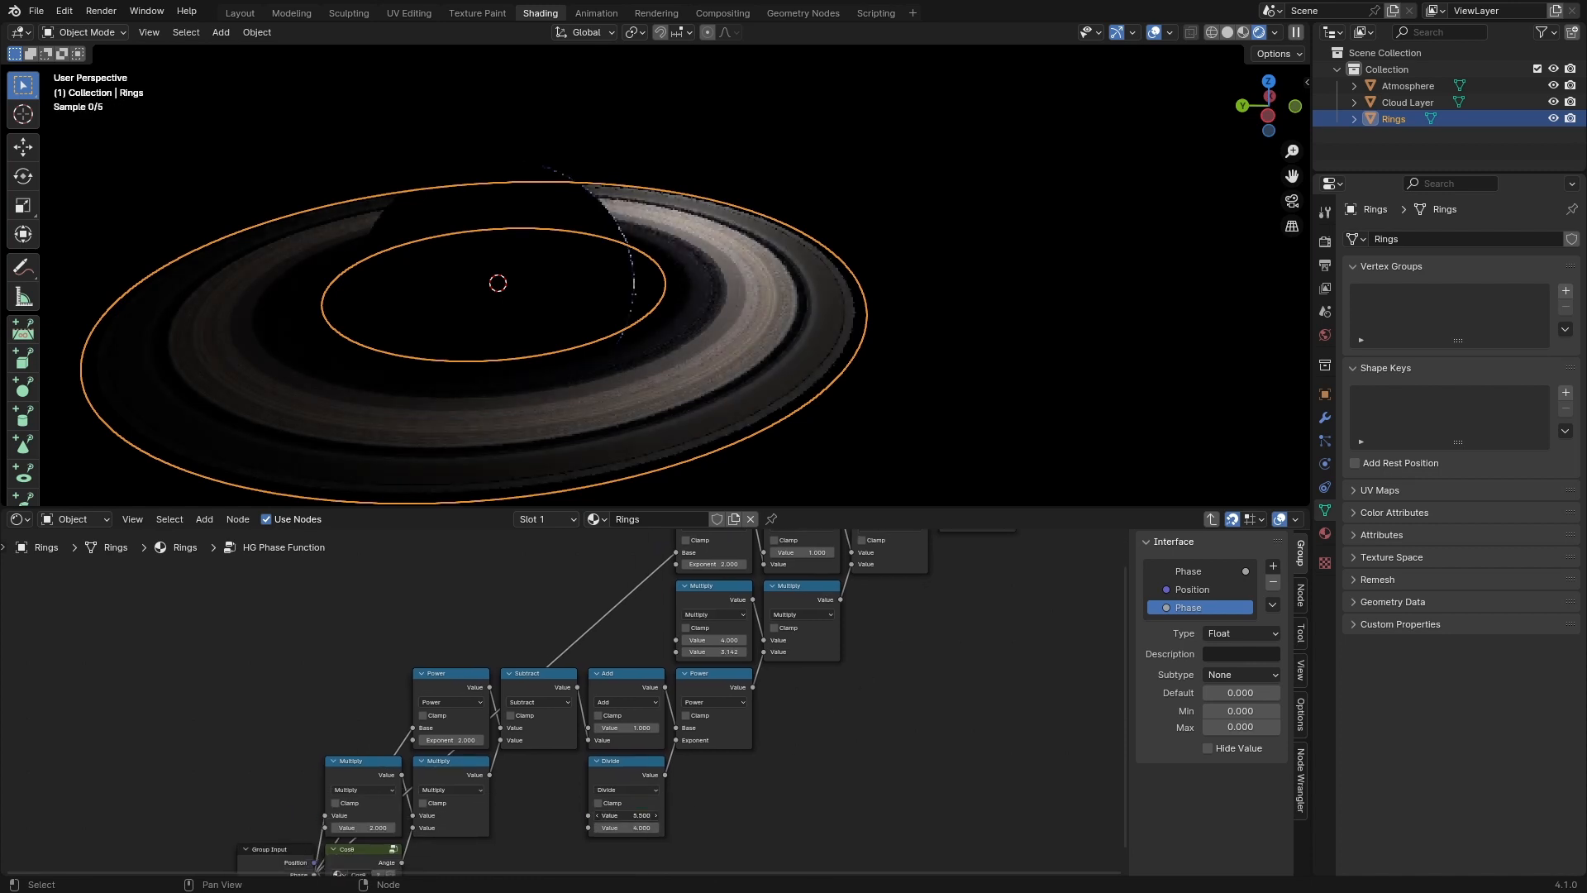
pyautogui.moveTo(720, 814); pyautogui.dragTo(764, 738, button='middle')
pyautogui.scroll(1, 765, 738)
pyautogui.hotkey('ctrl', 's')
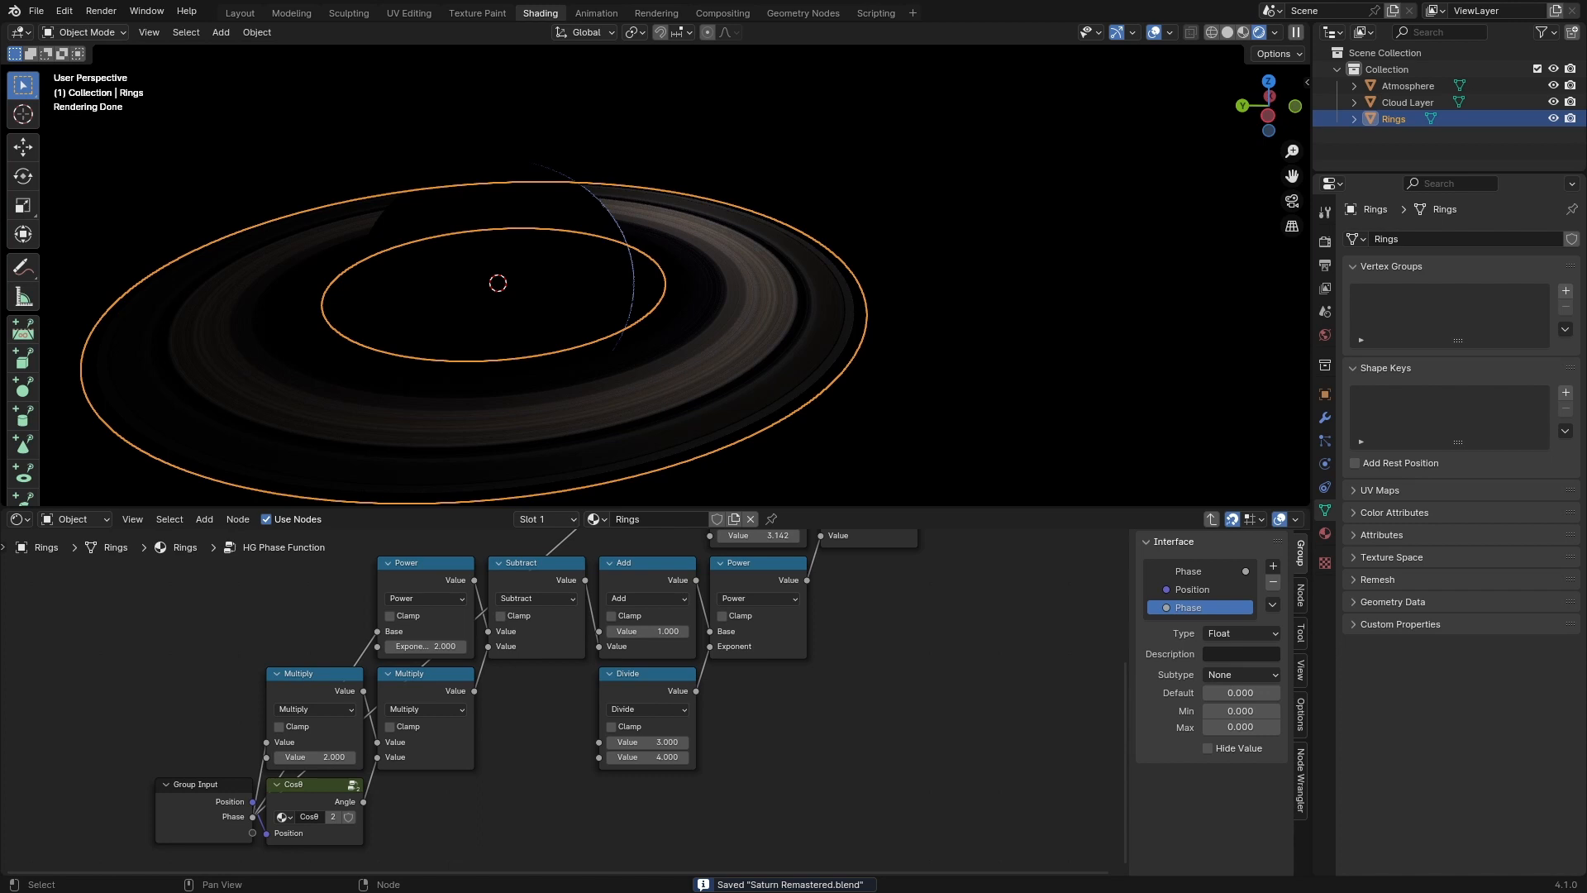
# Step: Set the second value of the Divide node feeding the Power exponent to 2 and save the file
pyautogui.scroll(1, 699, 787)
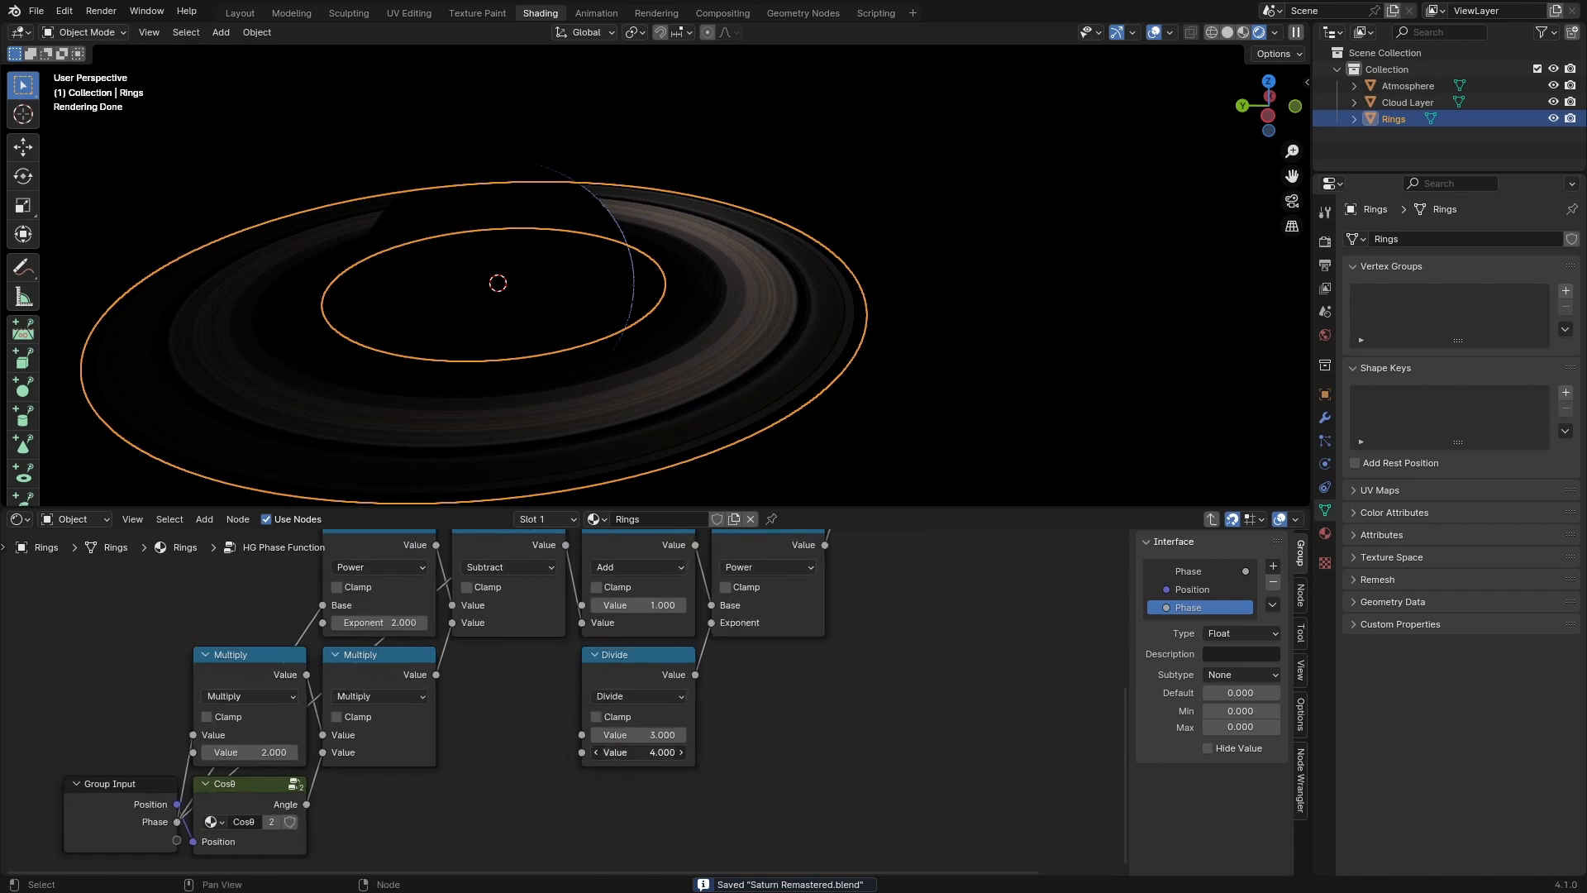
pyautogui.write('2')
pyautogui.press('Return')
pyautogui.hotkey('ctrl', 's')
pyautogui.moveTo(772, 404); pyautogui.dragTo(761, 395, button='middle')
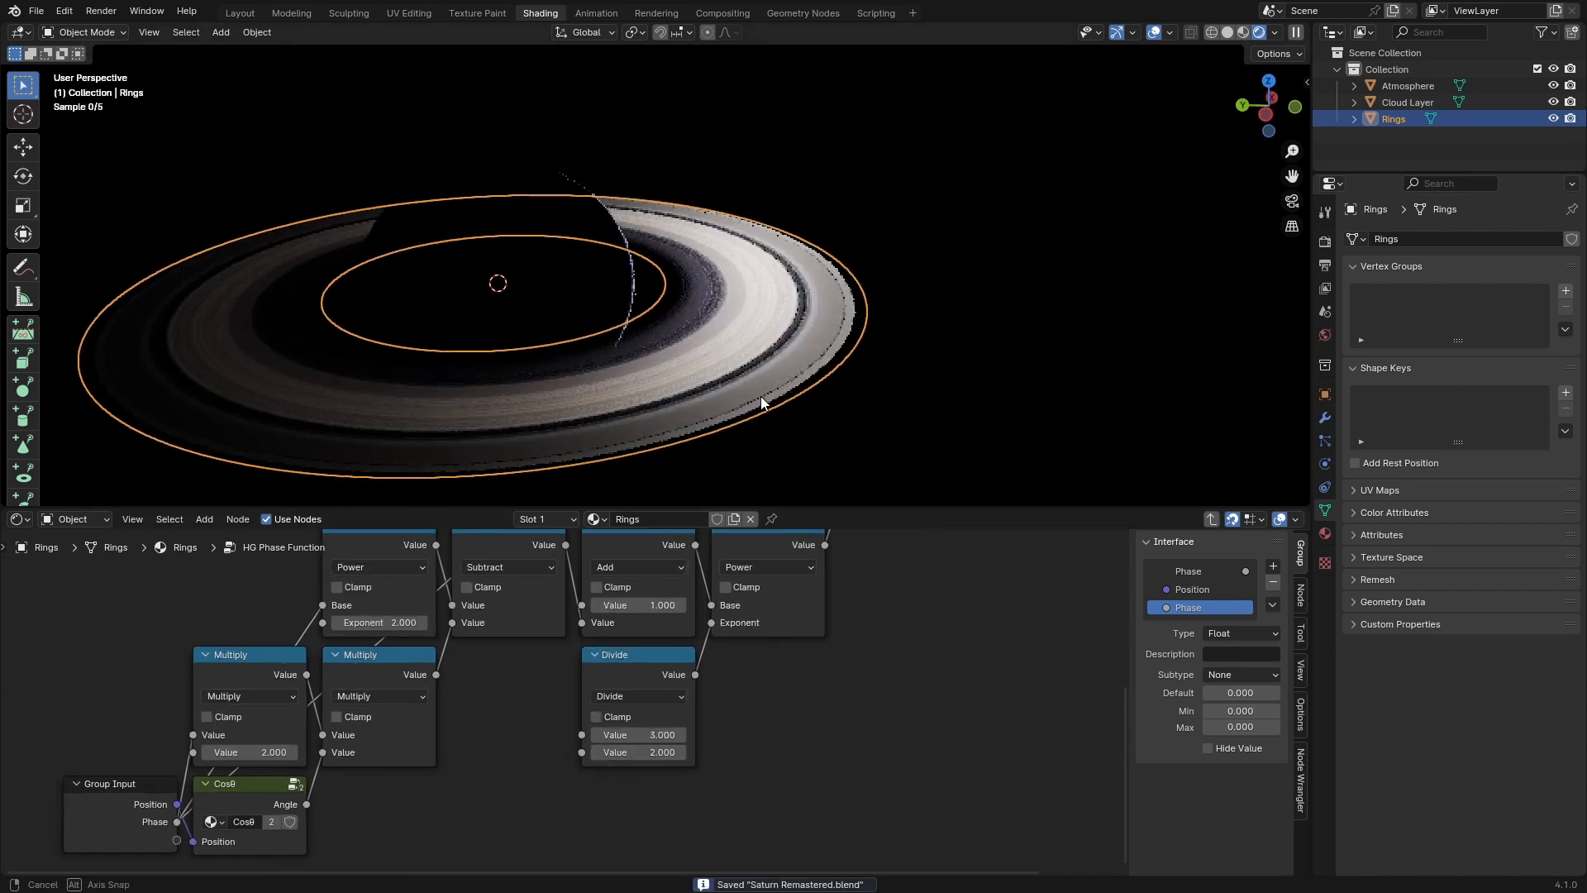
# Step: Exit the HG Phase Function group, unmute the Add node, and deselect the Rings object
pyautogui.moveTo(866, 611); pyautogui.dragTo(759, 758, button='middle')
pyautogui.scroll(-1, 758, 758)
pyautogui.press('Tab')
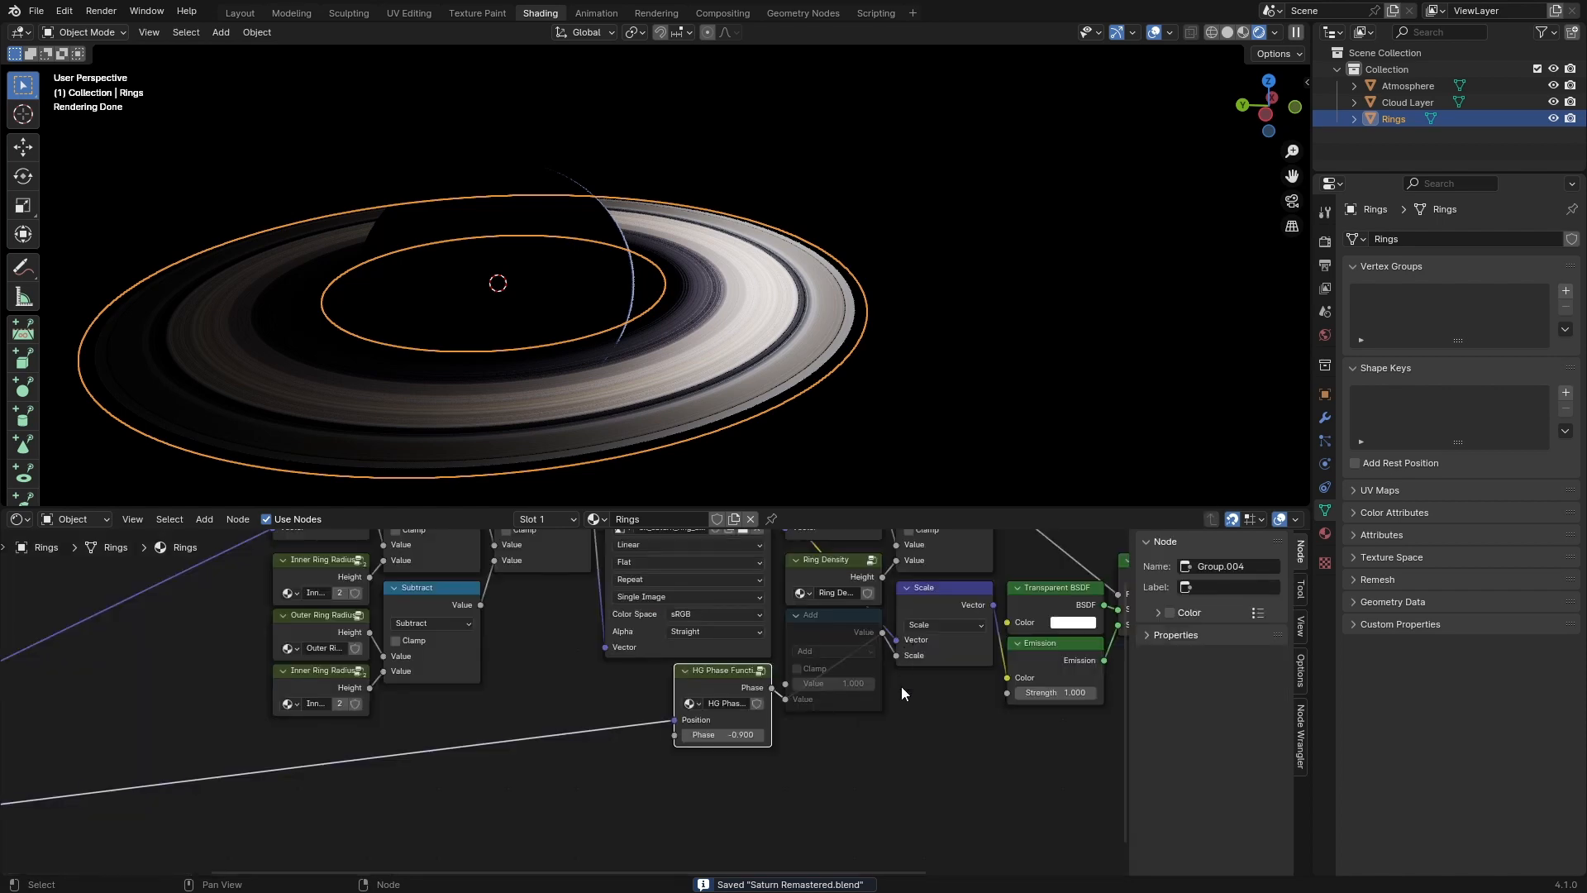
pyautogui.click(827, 622)
pyautogui.click(1029, 389)
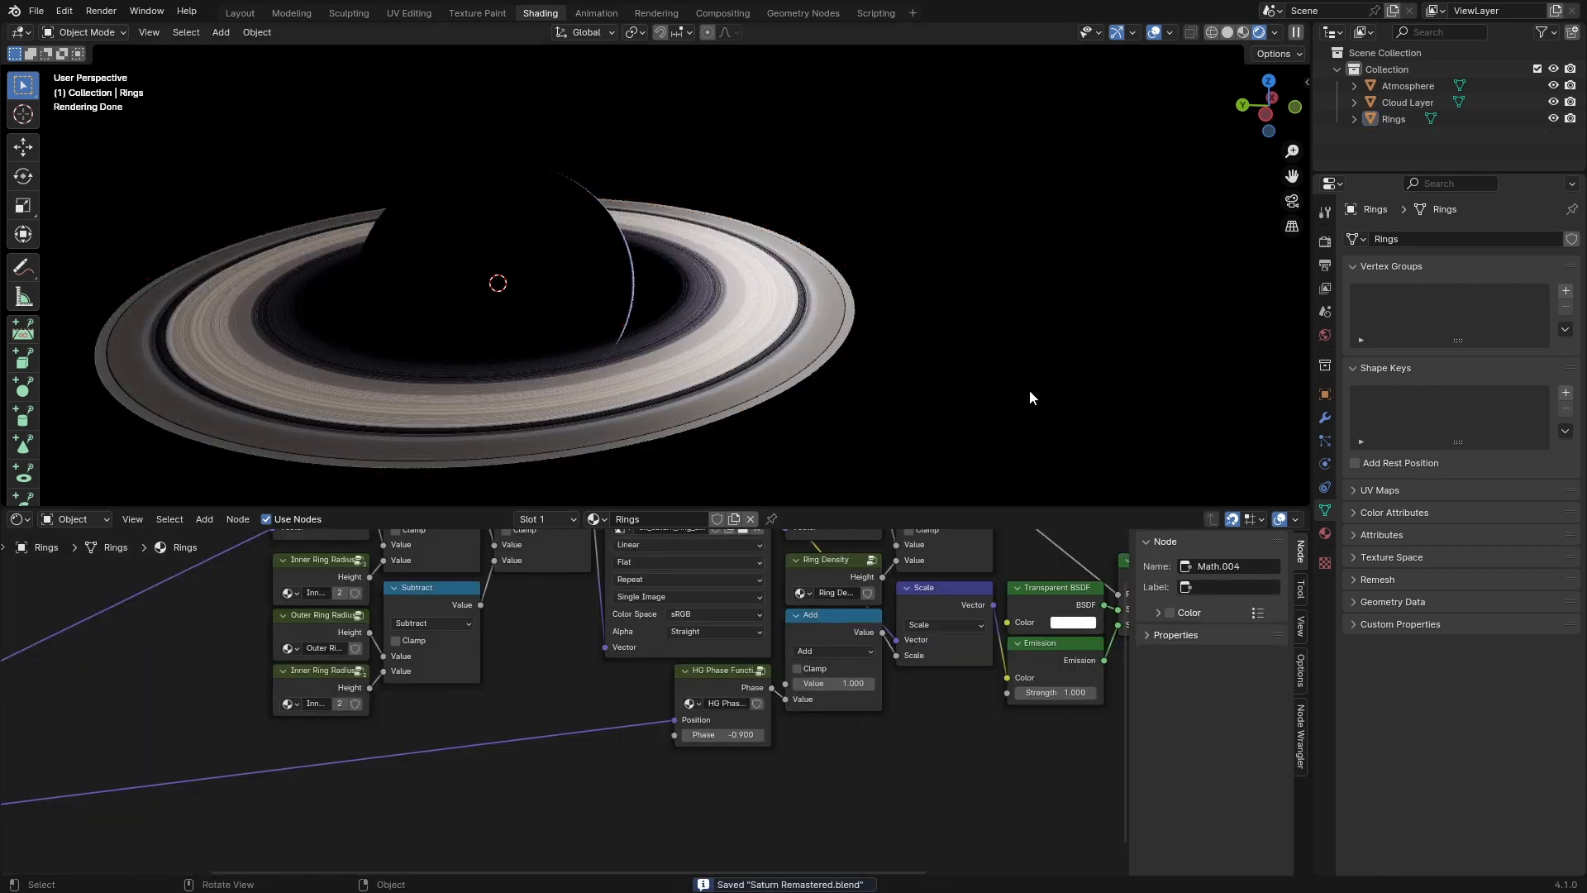
pyautogui.moveTo(1029, 389)
pyautogui.mouseDown(button='middle')
pyautogui.moveTo(981, 392)
pyautogui.moveTo(1015, 389)
pyautogui.mouseUp(button='middle')
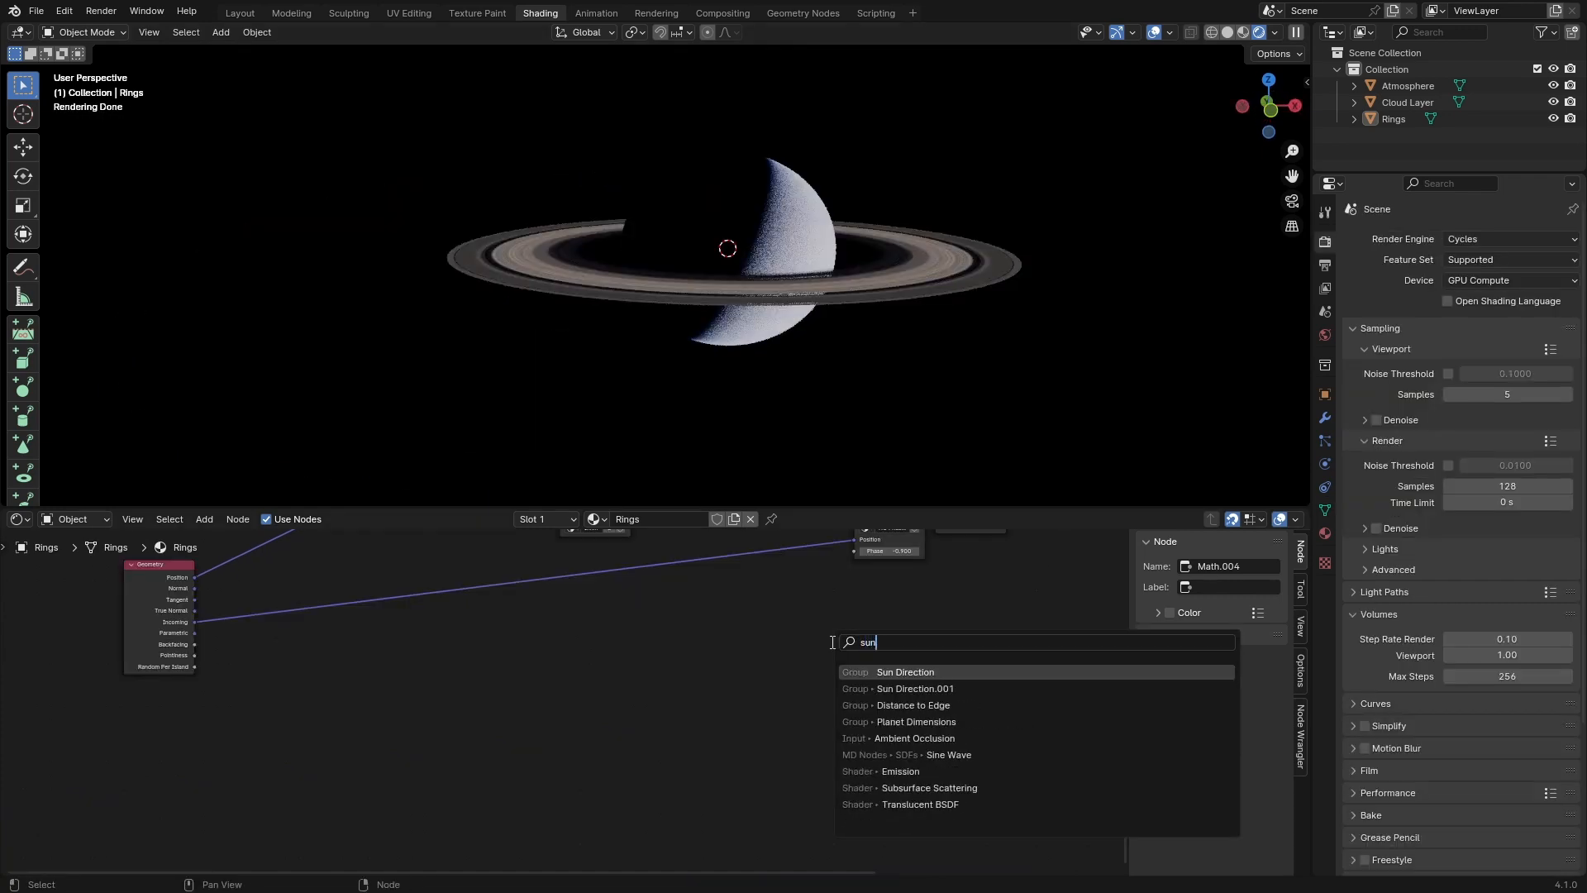
# Step: Add a Sun Direction group node beneath the existing node chain and save the file
pyautogui.press('Return')
pyautogui.click(835, 645)
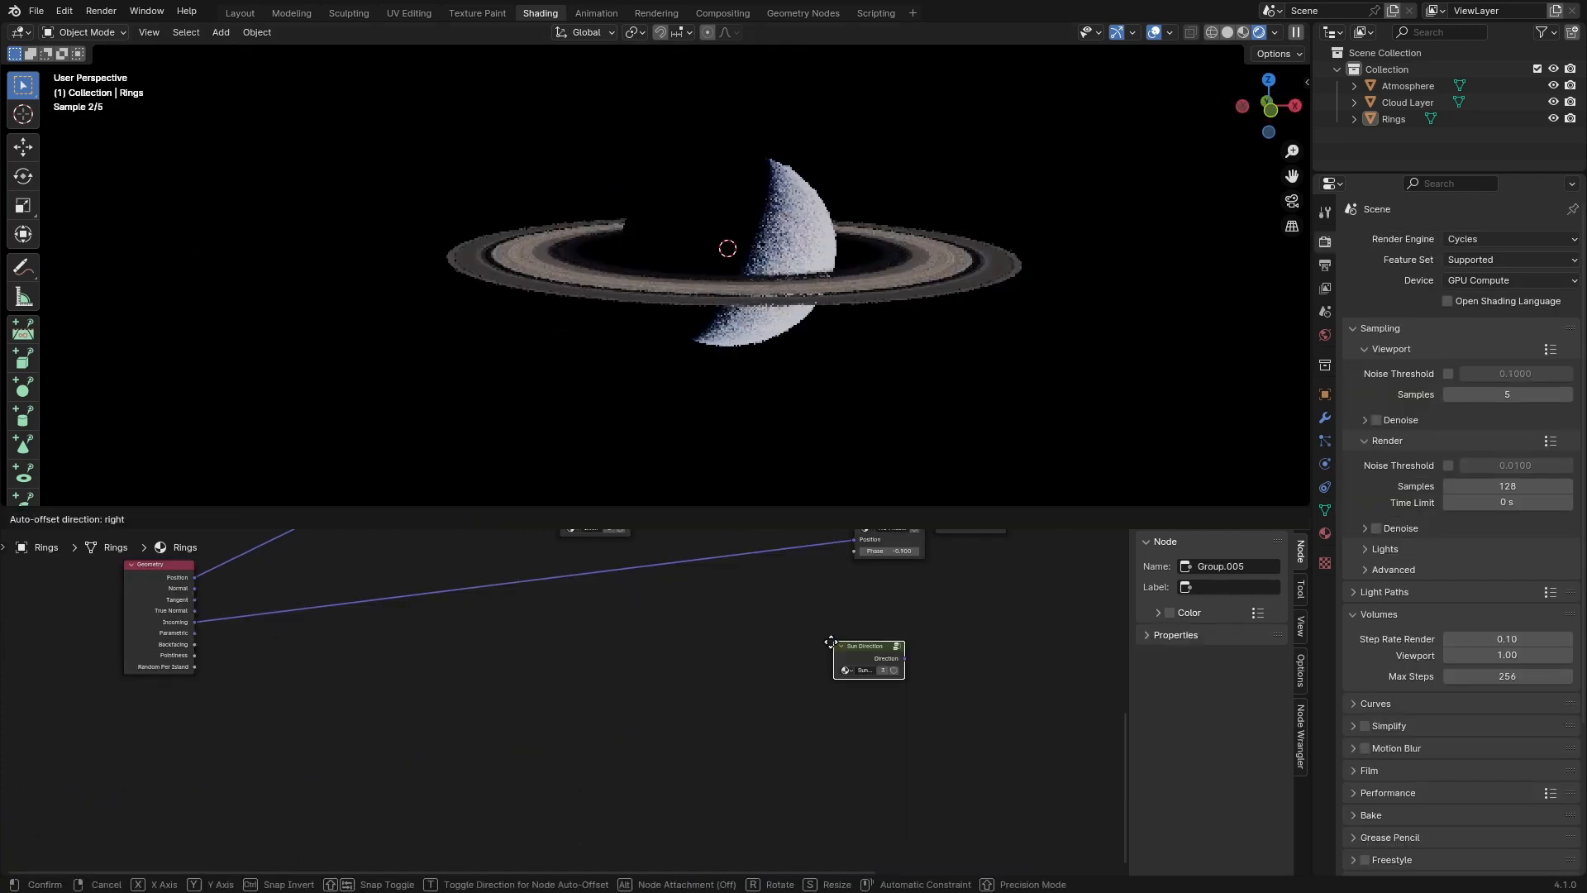
pyautogui.hotkey('ctrl', 's')
# Step: Purge the unused data-blocks from the file
pyautogui.click(33, 11)
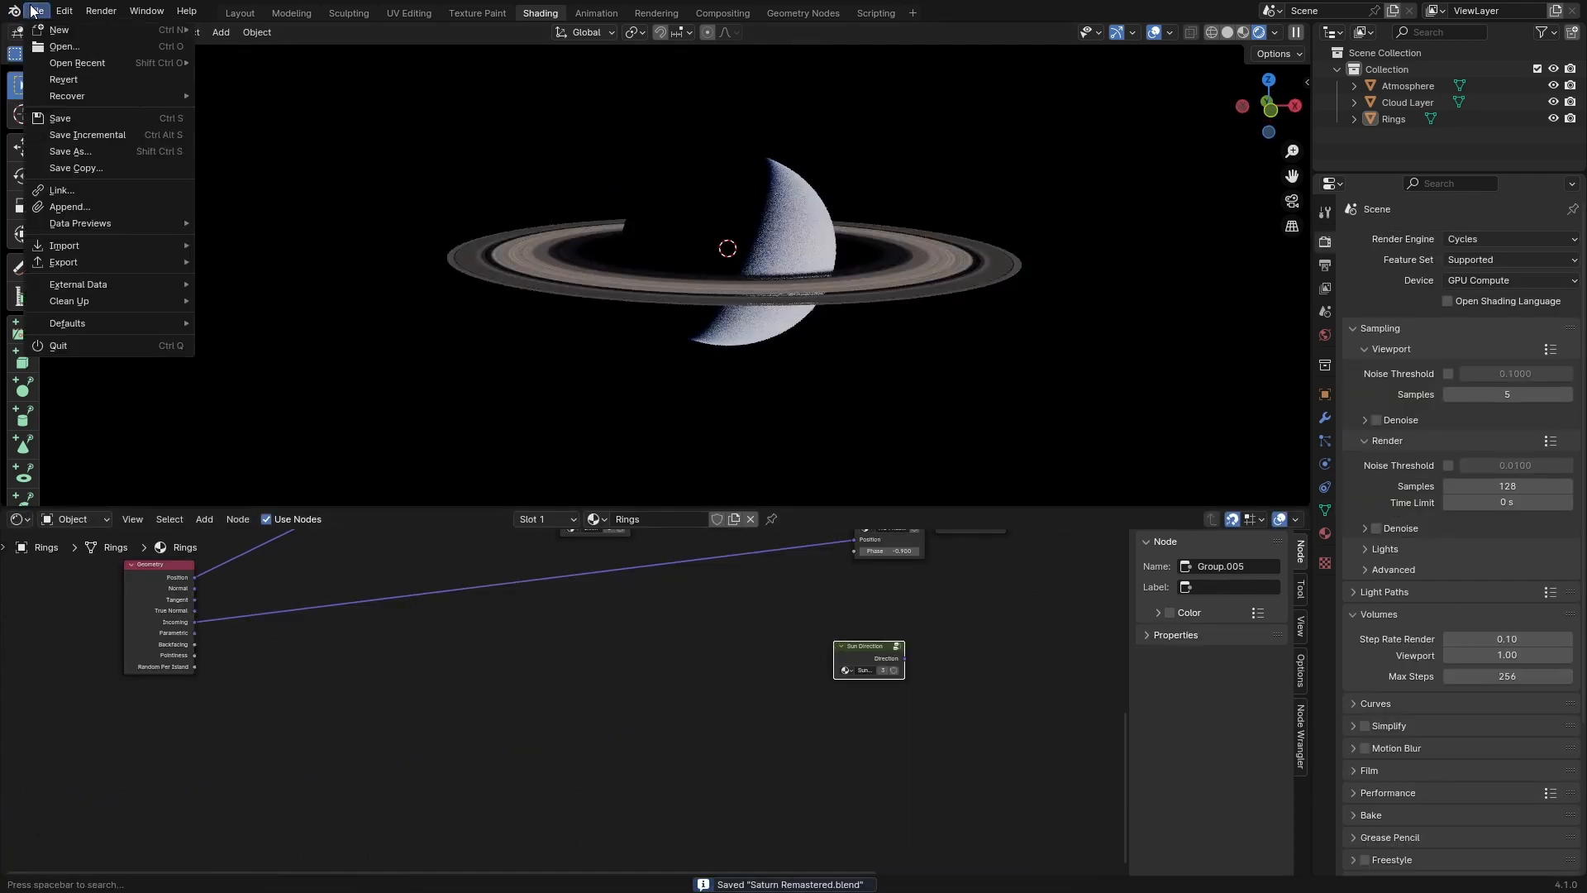
pyautogui.moveTo(109, 305)
pyautogui.click(270, 319)
pyautogui.click(269, 319)
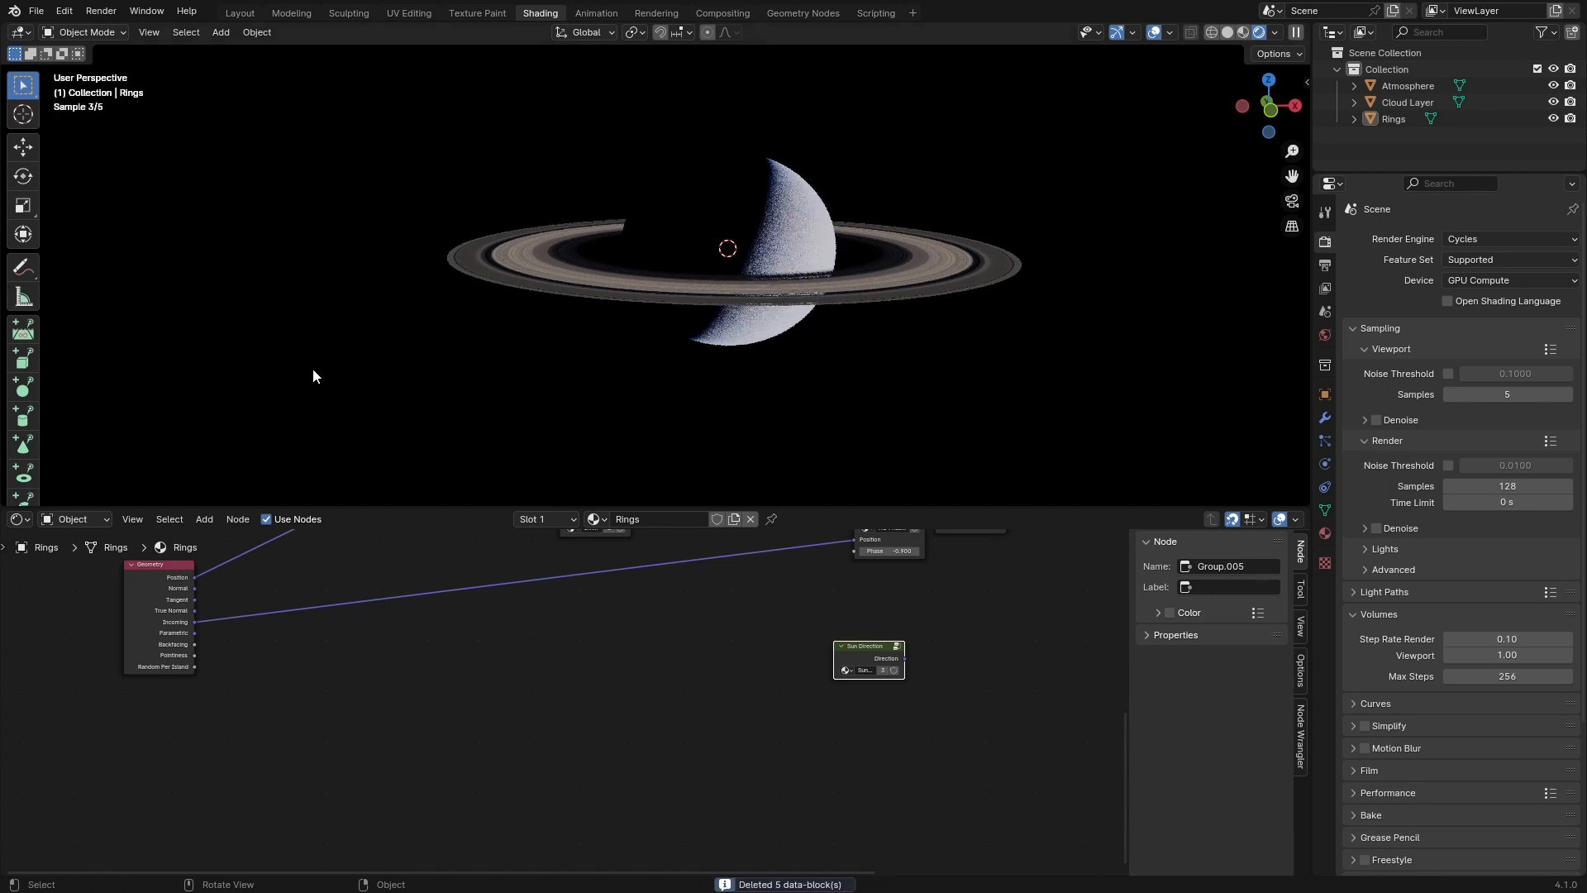
# Step: Reposition the Sun Direction node and add a Vector Math node set to Dot Product
pyautogui.moveTo(810, 653); pyautogui.dragTo(690, 653)
pyautogui.scroll(4, 835, 613)
pyautogui.hotkey('shift', 'a')
pyautogui.click(851, 602)
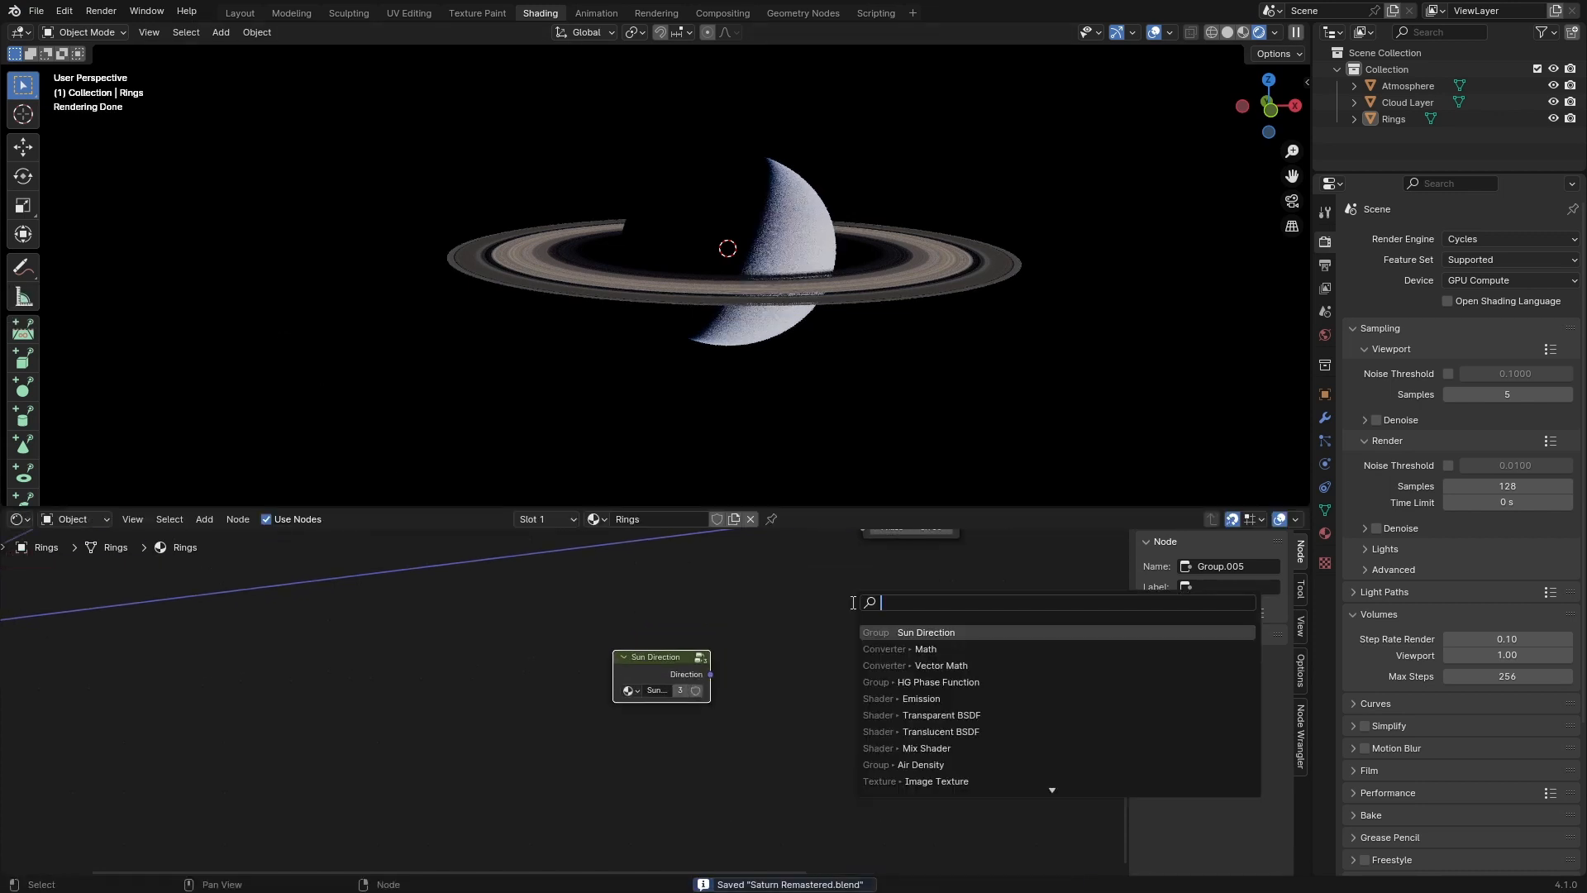
pyautogui.write('vec')
pyautogui.press('Return')
pyautogui.click(828, 611)
pyautogui.click(871, 650)
pyautogui.press('o')
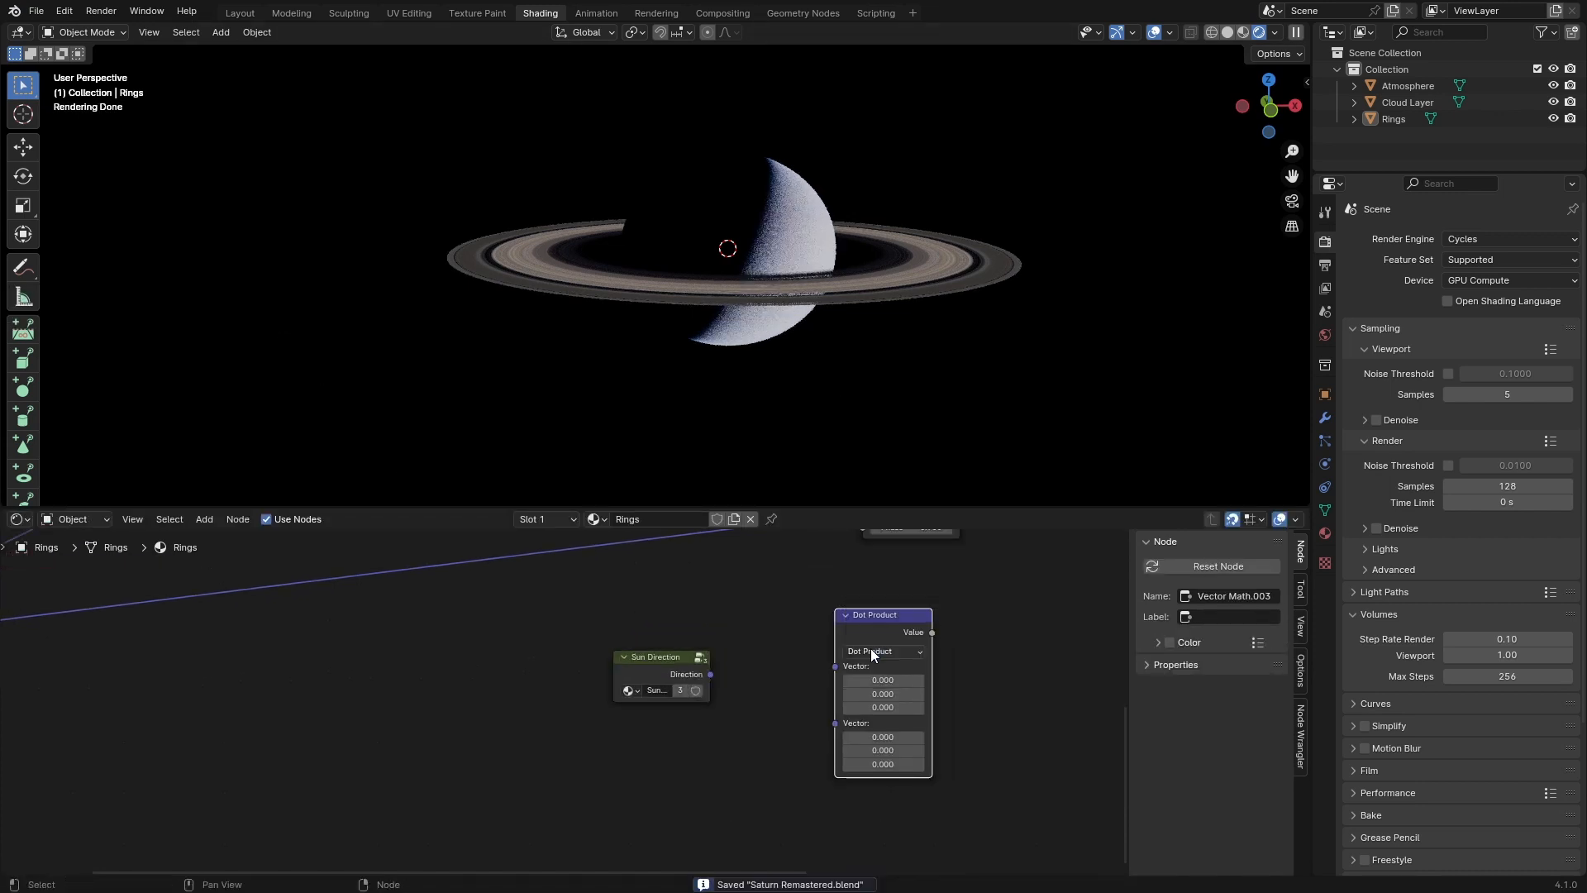
# Step: Connect Sun Direction and the Geometry Position to the Dot Product's two vectors and preview its value on the rings
pyautogui.moveTo(856, 615); pyautogui.dragTo(755, 668)
pyautogui.scroll(-2, 660, 699)
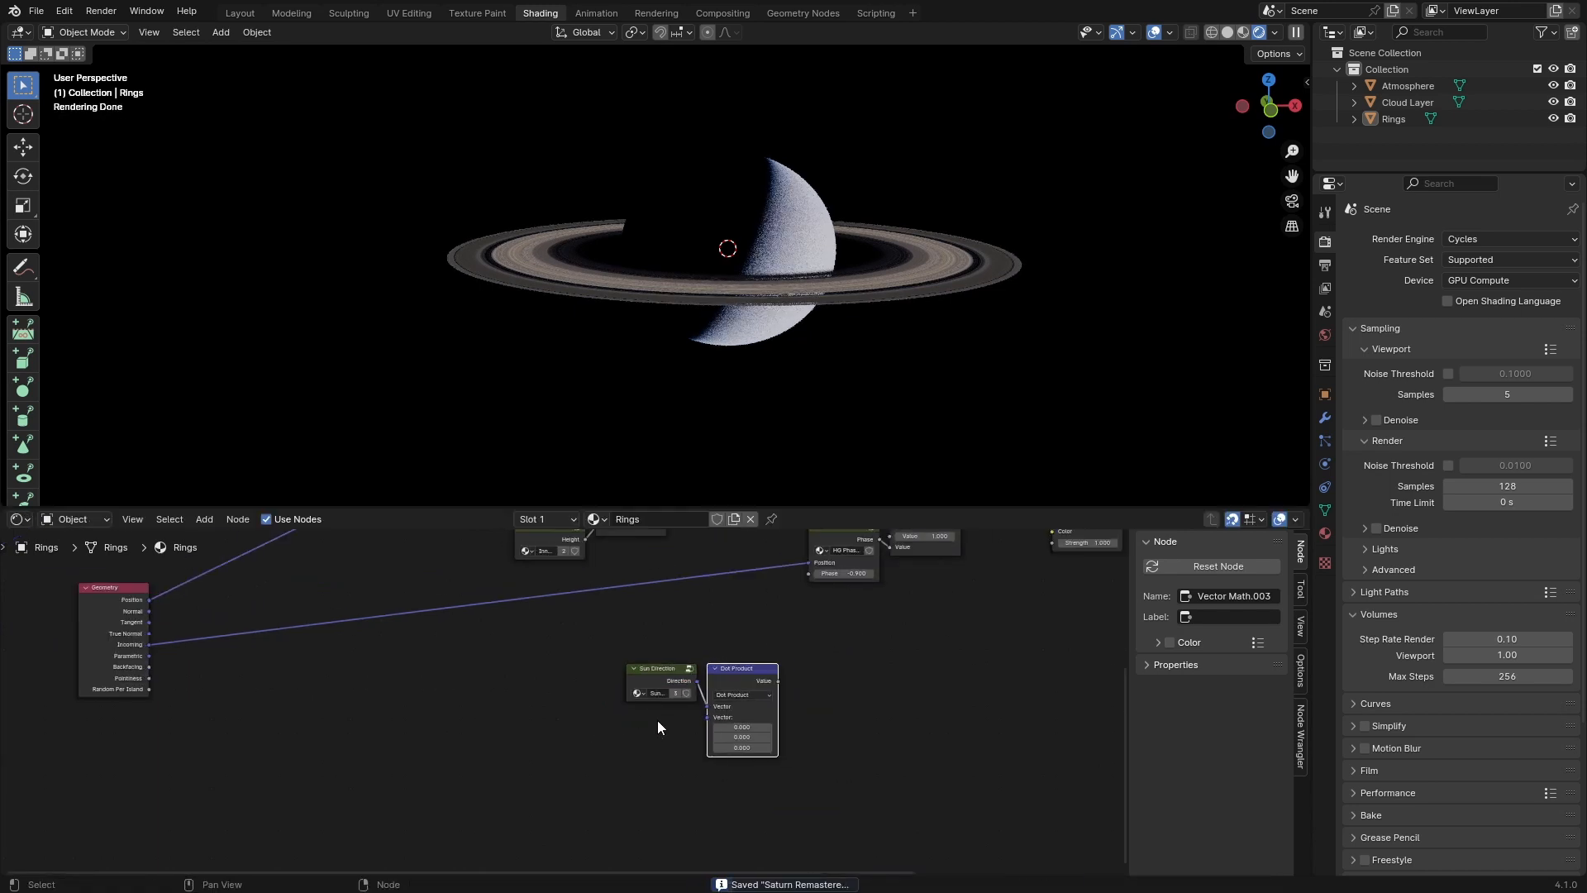
pyautogui.click(657, 722)
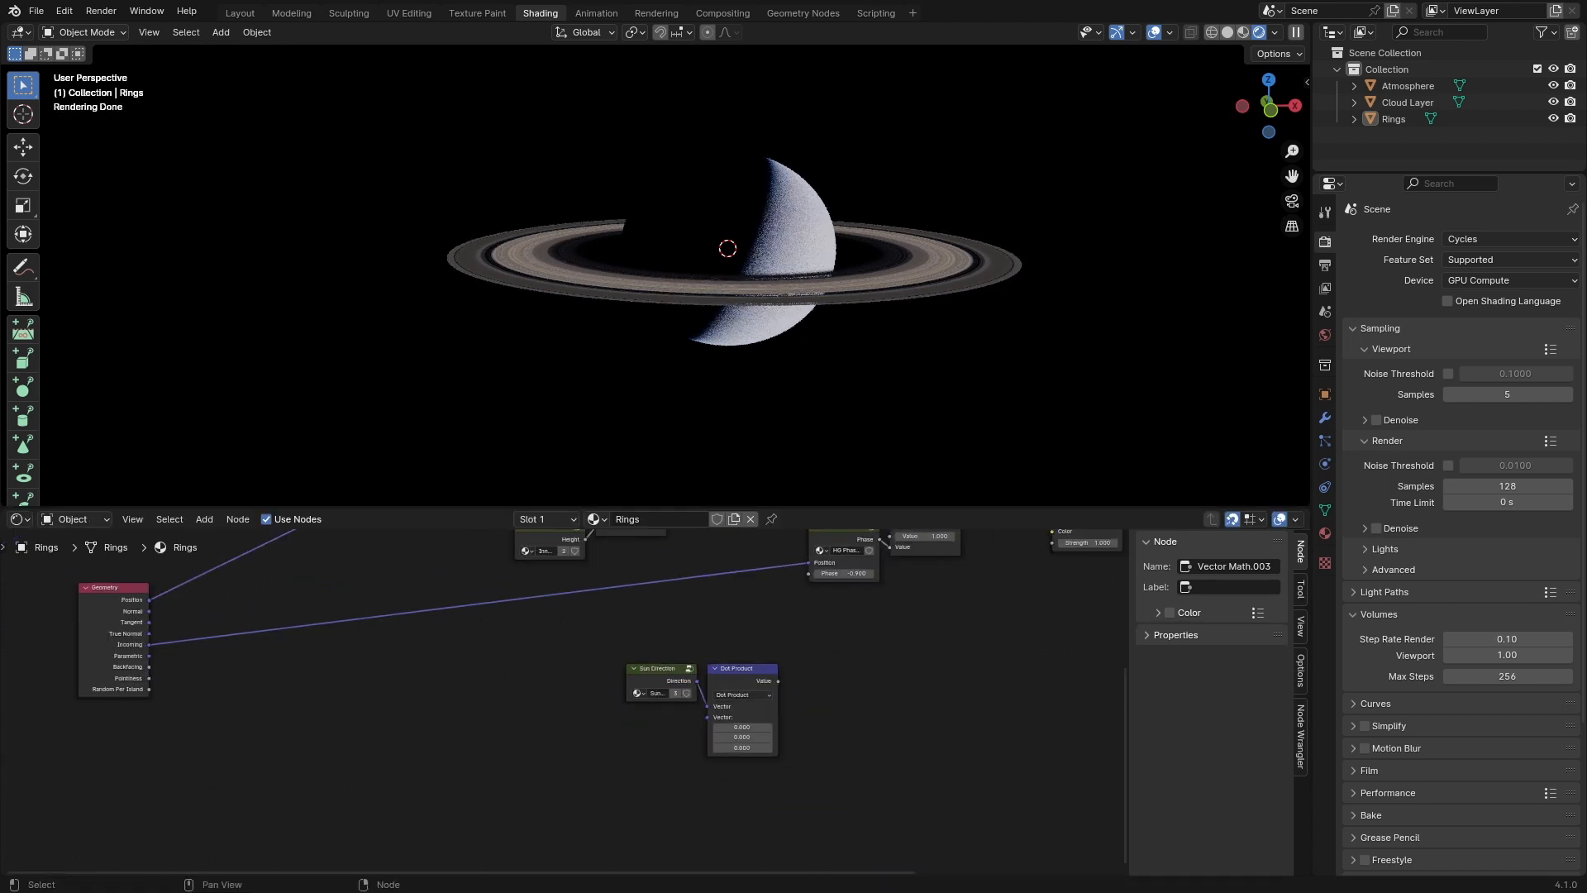
pyautogui.hotkey('ctrl', 's')
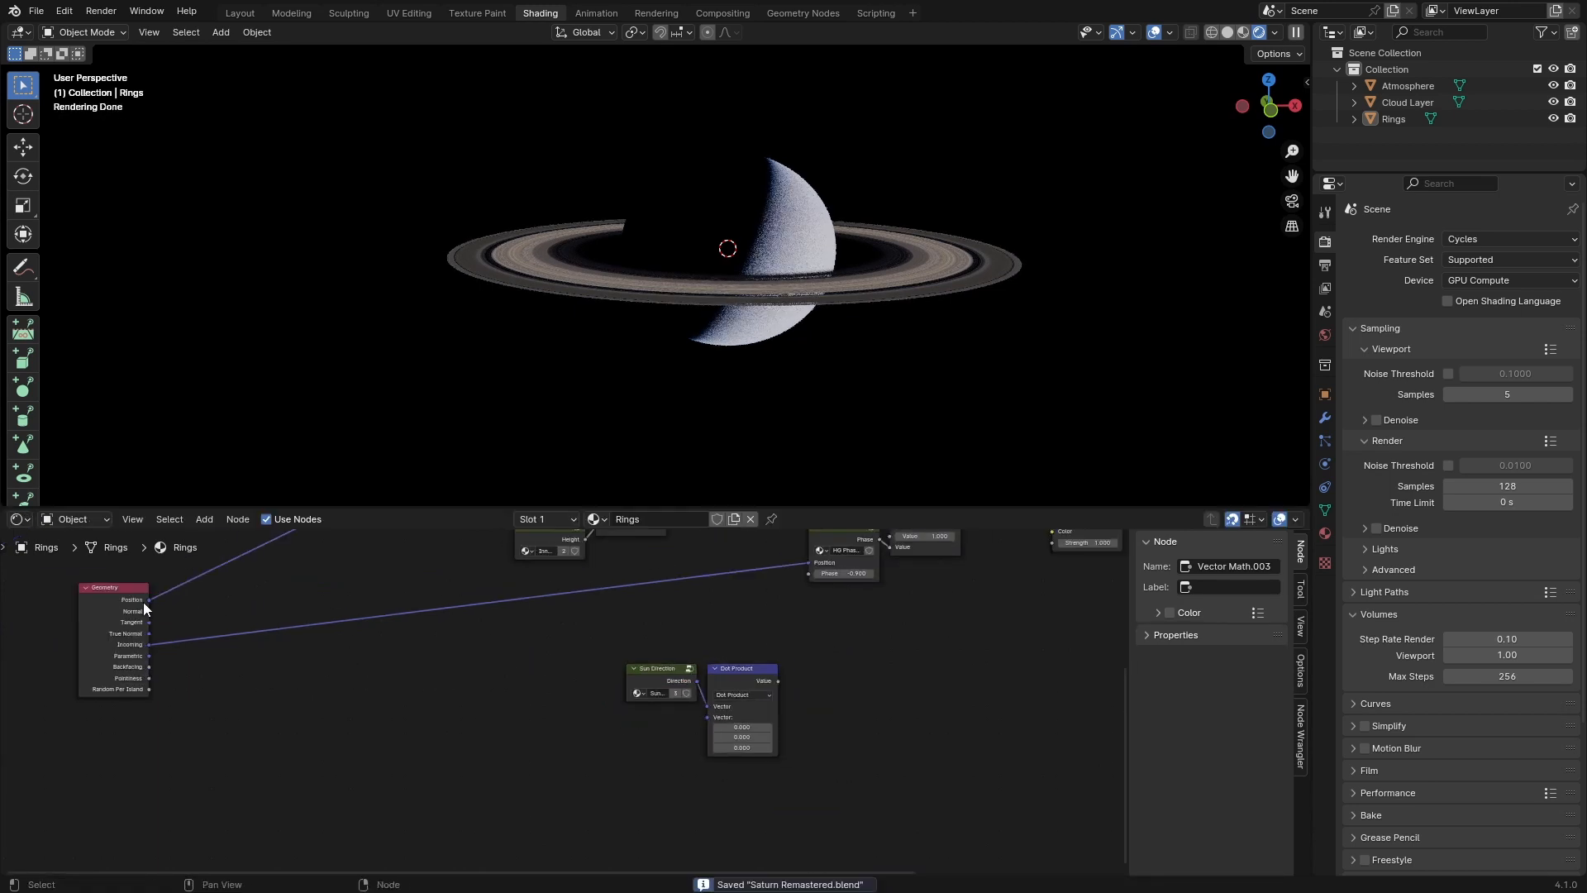
pyautogui.moveTo(149, 599); pyautogui.dragTo(706, 716)
pyautogui.keyDown('ctrl'); pyautogui.keyDown('shift'); pyautogui.click(742, 687); pyautogui.keyUp('shift'); pyautogui.keyUp('ctrl')
pyautogui.moveTo(885, 303); pyautogui.dragTo(881, 336, button='middle')
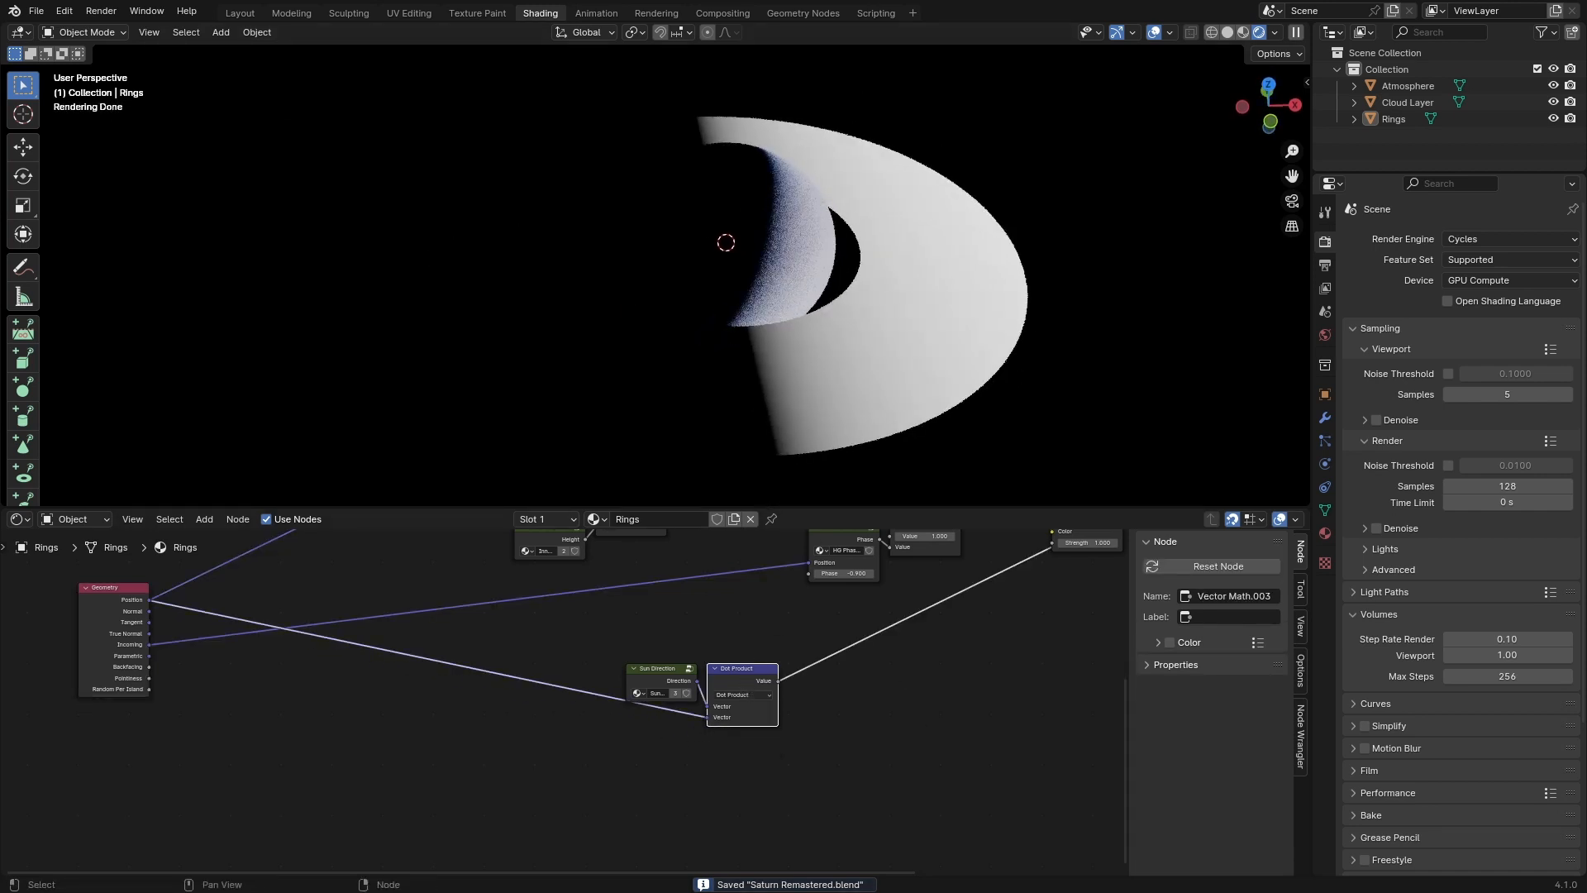
# Step: Add a Math node set to Subtract after the Dot Product
pyautogui.scroll(4, 795, 663)
pyautogui.hotkey('shift', 'a')
pyautogui.click(806, 646)
pyautogui.write('math')
pyautogui.press('Return')
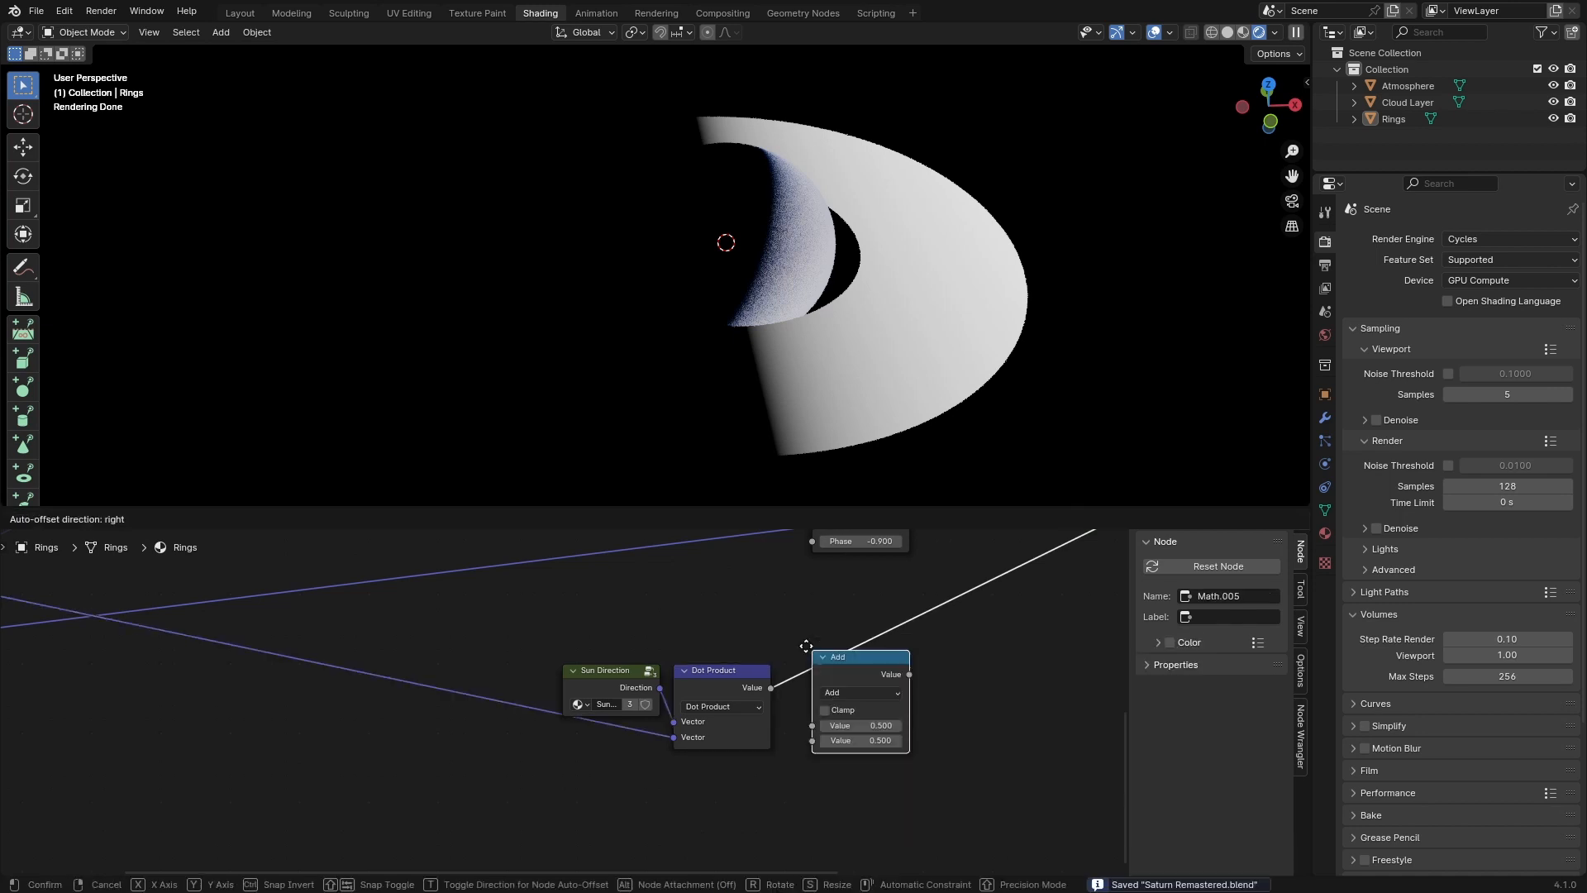
pyautogui.click(818, 650)
pyautogui.click(863, 697)
pyautogui.press('s')
# Step: Move the Dot Product link to Subtract's second value, set its first value to 0, align the node, and save
pyautogui.moveTo(826, 725); pyautogui.dragTo(830, 741)
pyautogui.click(872, 728)
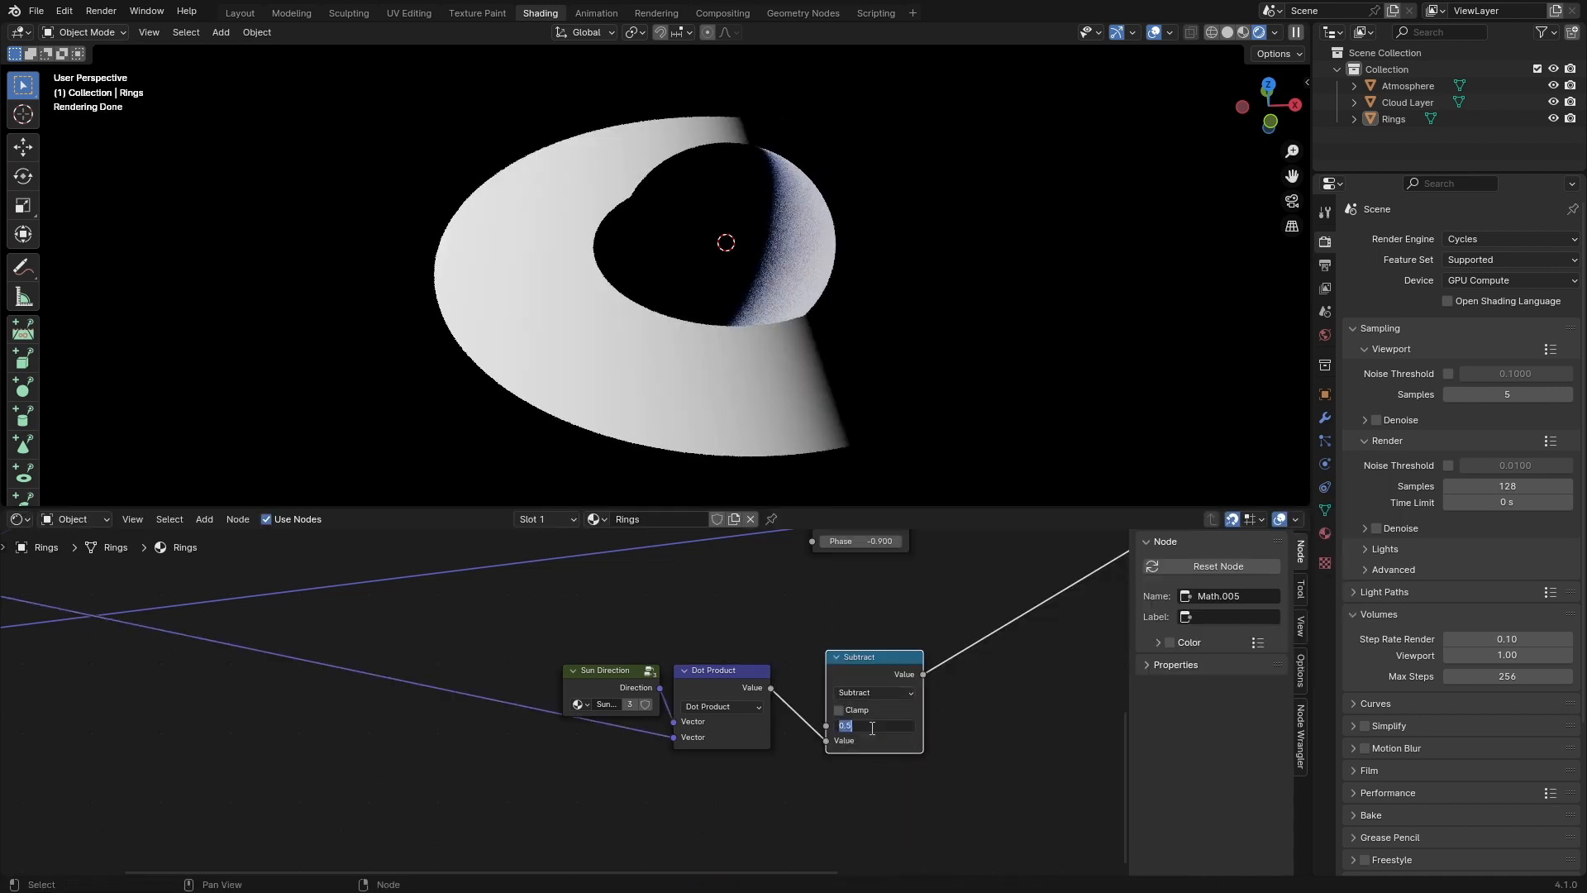
pyautogui.press('Return')
pyautogui.click(943, 746)
pyautogui.moveTo(942, 745); pyautogui.dragTo(892, 741, button='middle')
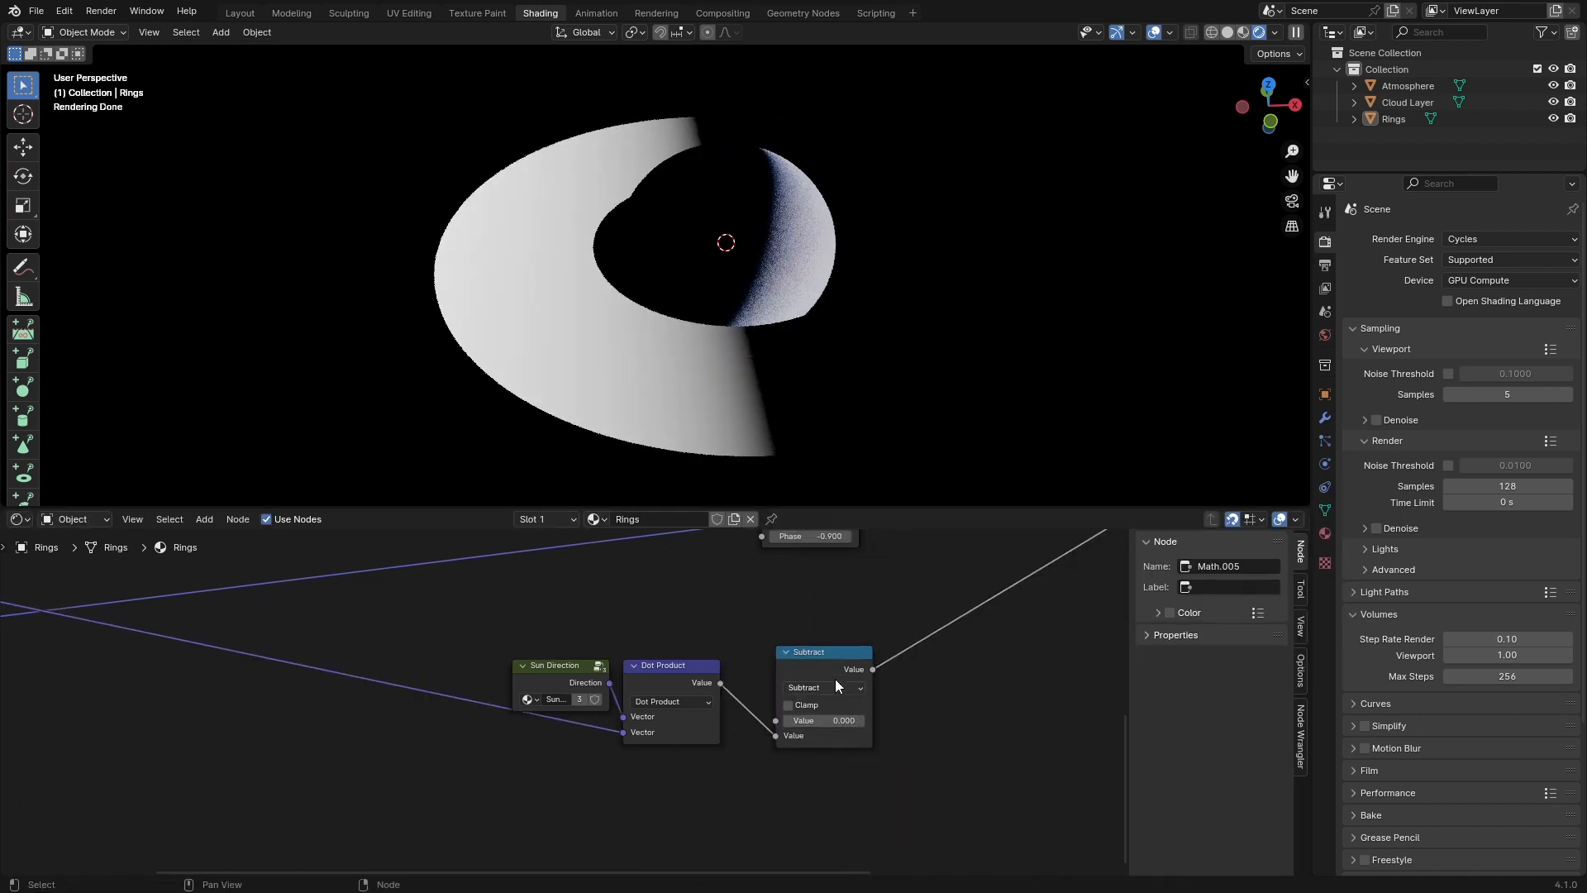
pyautogui.moveTo(815, 653); pyautogui.dragTo(772, 666)
pyautogui.click(762, 637)
pyautogui.hotkey('ctrl', 's')
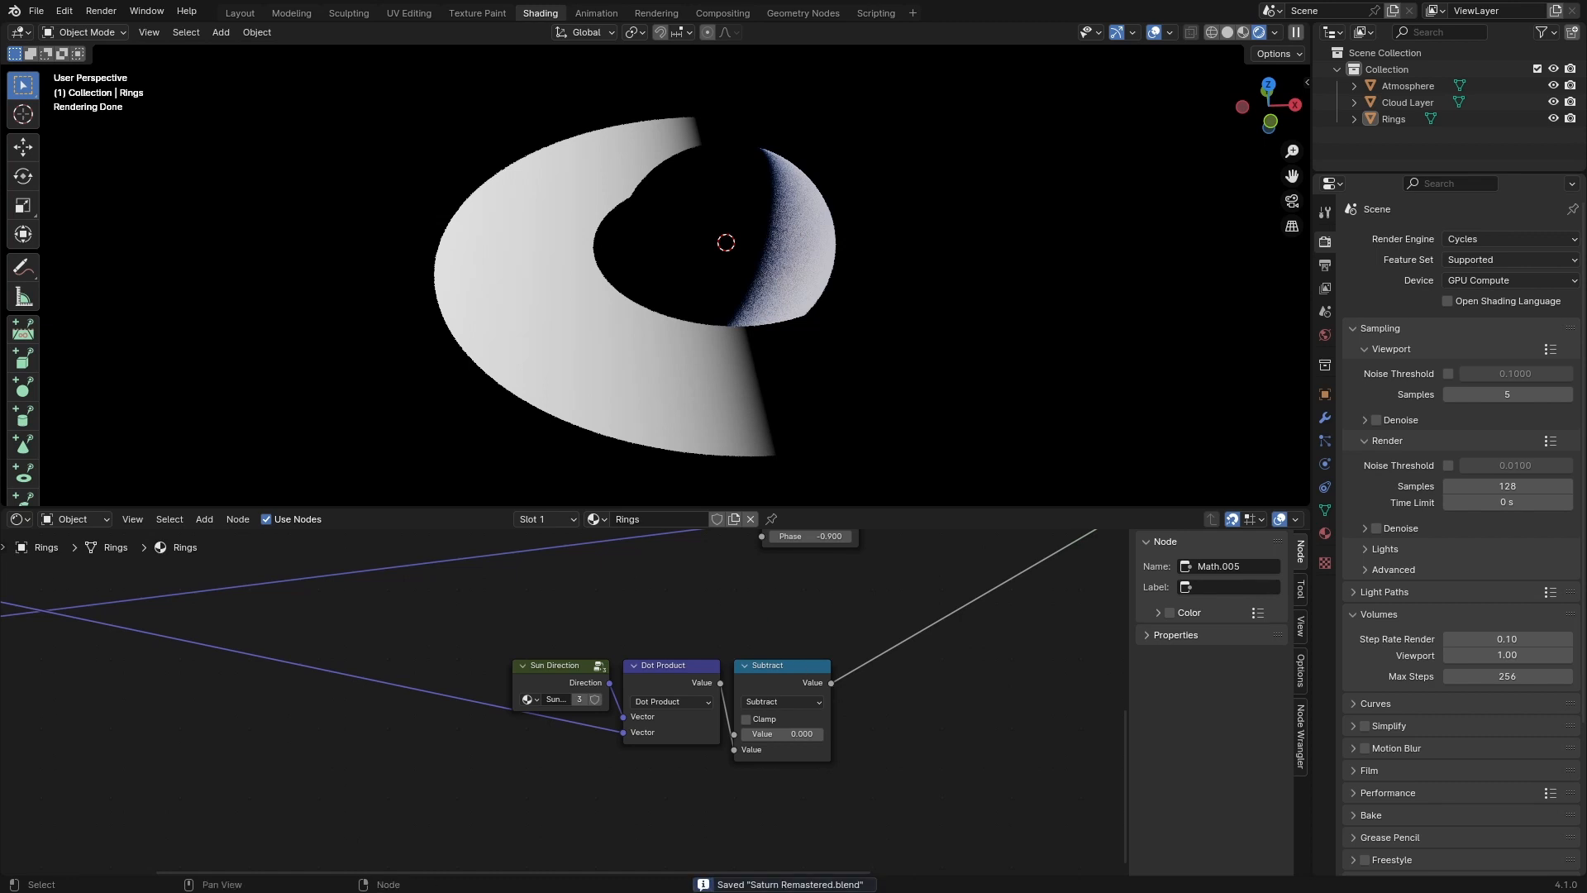
# Step: Duplicate the Subtract node as a Maximum node placed after it, with its second value set to 0
pyautogui.click(783, 673)
pyautogui.hotkey('shift', 'd')
pyautogui.click(941, 737)
pyautogui.click(940, 741)
pyautogui.press('x')
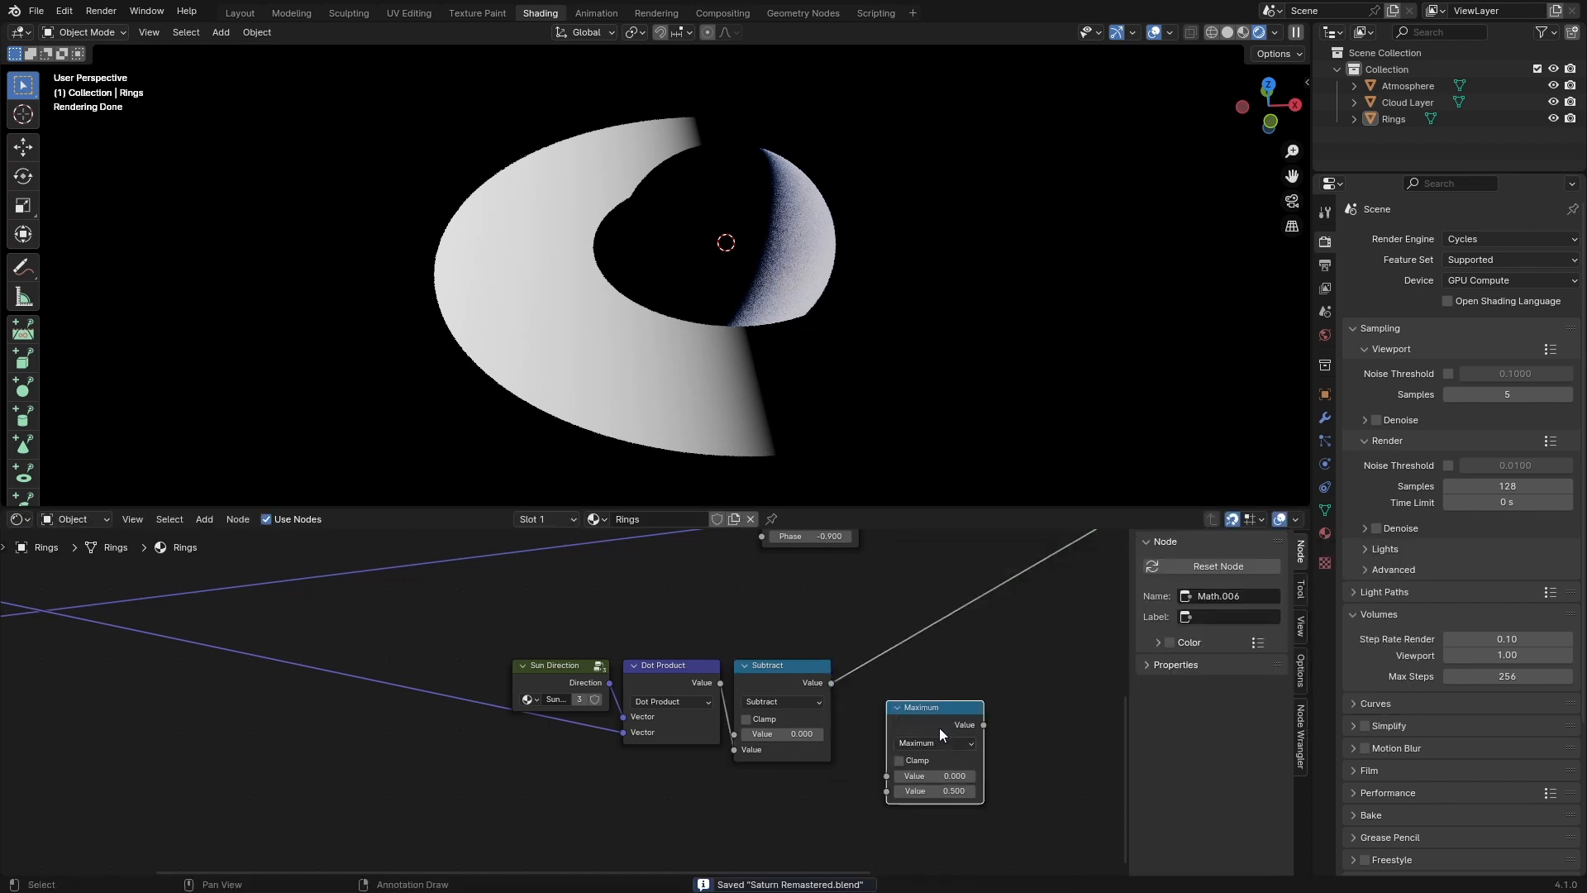
pyautogui.moveTo(939, 727); pyautogui.dragTo(899, 677)
pyautogui.write('0')
pyautogui.press('Return')
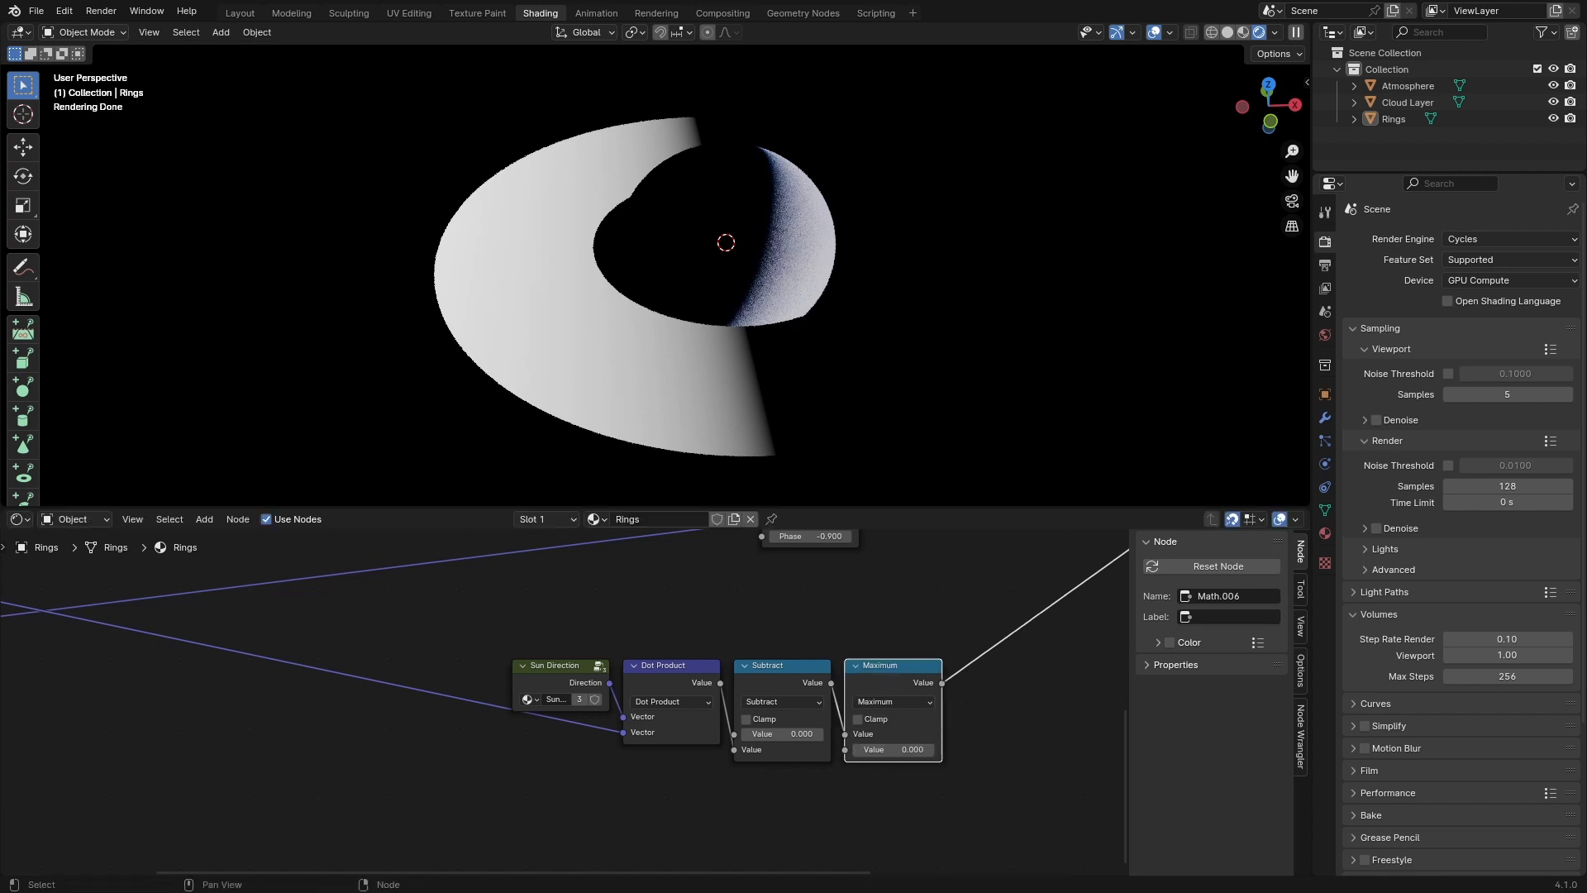
# Step: Duplicate the Maximum node as a Minimum node placed after it, with its second value set to 1, and save
pyautogui.moveTo(892, 643); pyautogui.dragTo(784, 651, button='middle')
pyautogui.hotkey('shift', 'd')
pyautogui.click(886, 658)
pyautogui.click(925, 706)
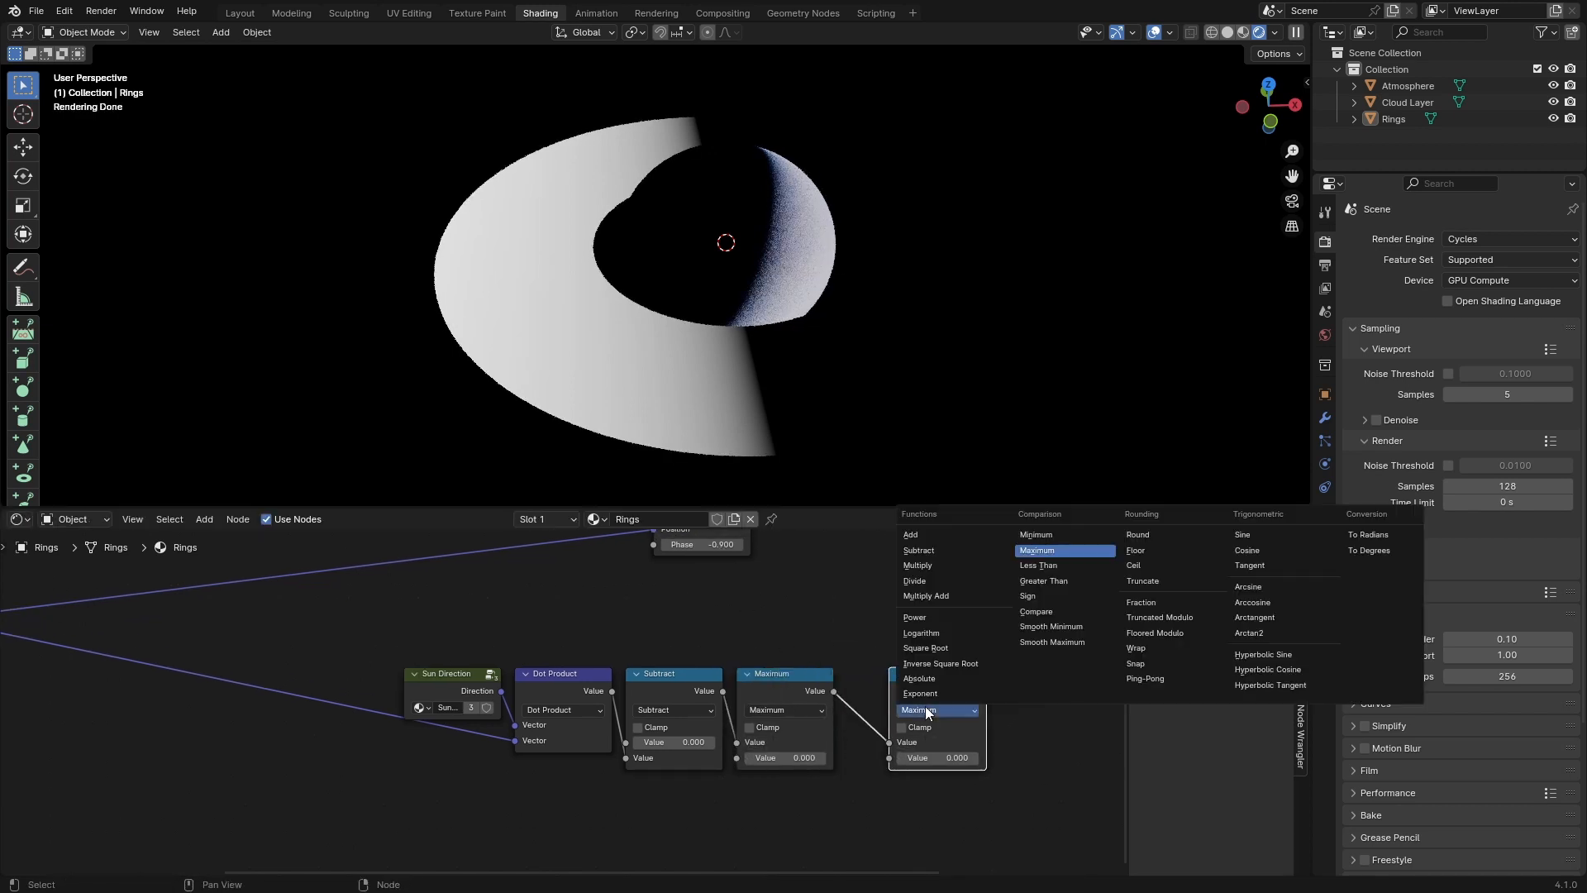
pyautogui.click(1036, 534)
pyautogui.click(938, 758)
pyautogui.write('1')
pyautogui.press('Return')
pyautogui.hotkey('ctrl', 's')
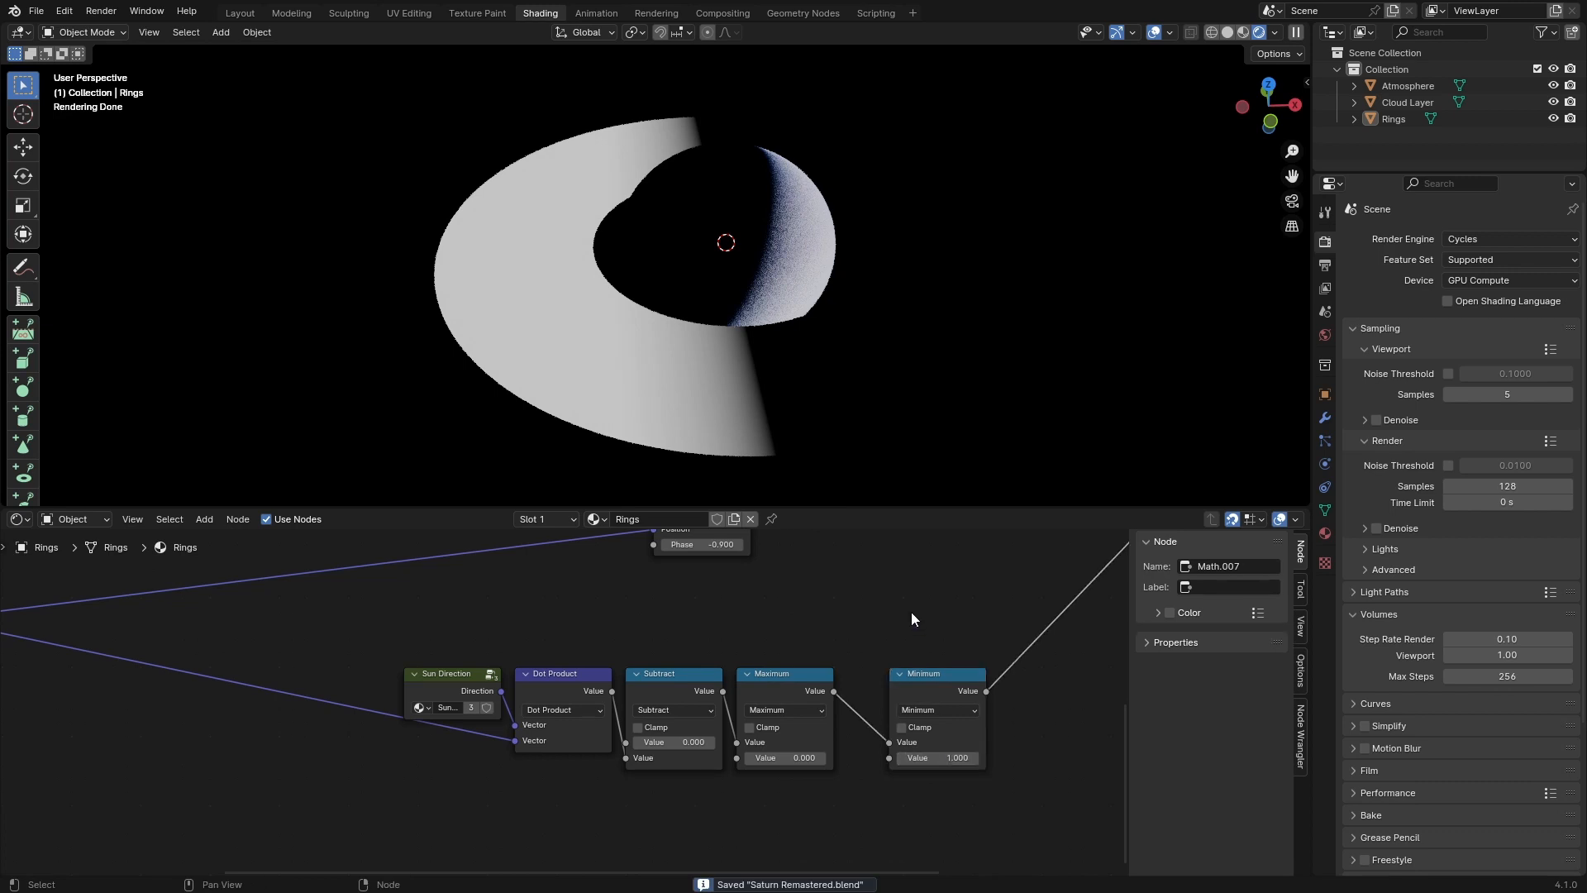
pyautogui.moveTo(914, 682); pyautogui.dragTo(872, 685)
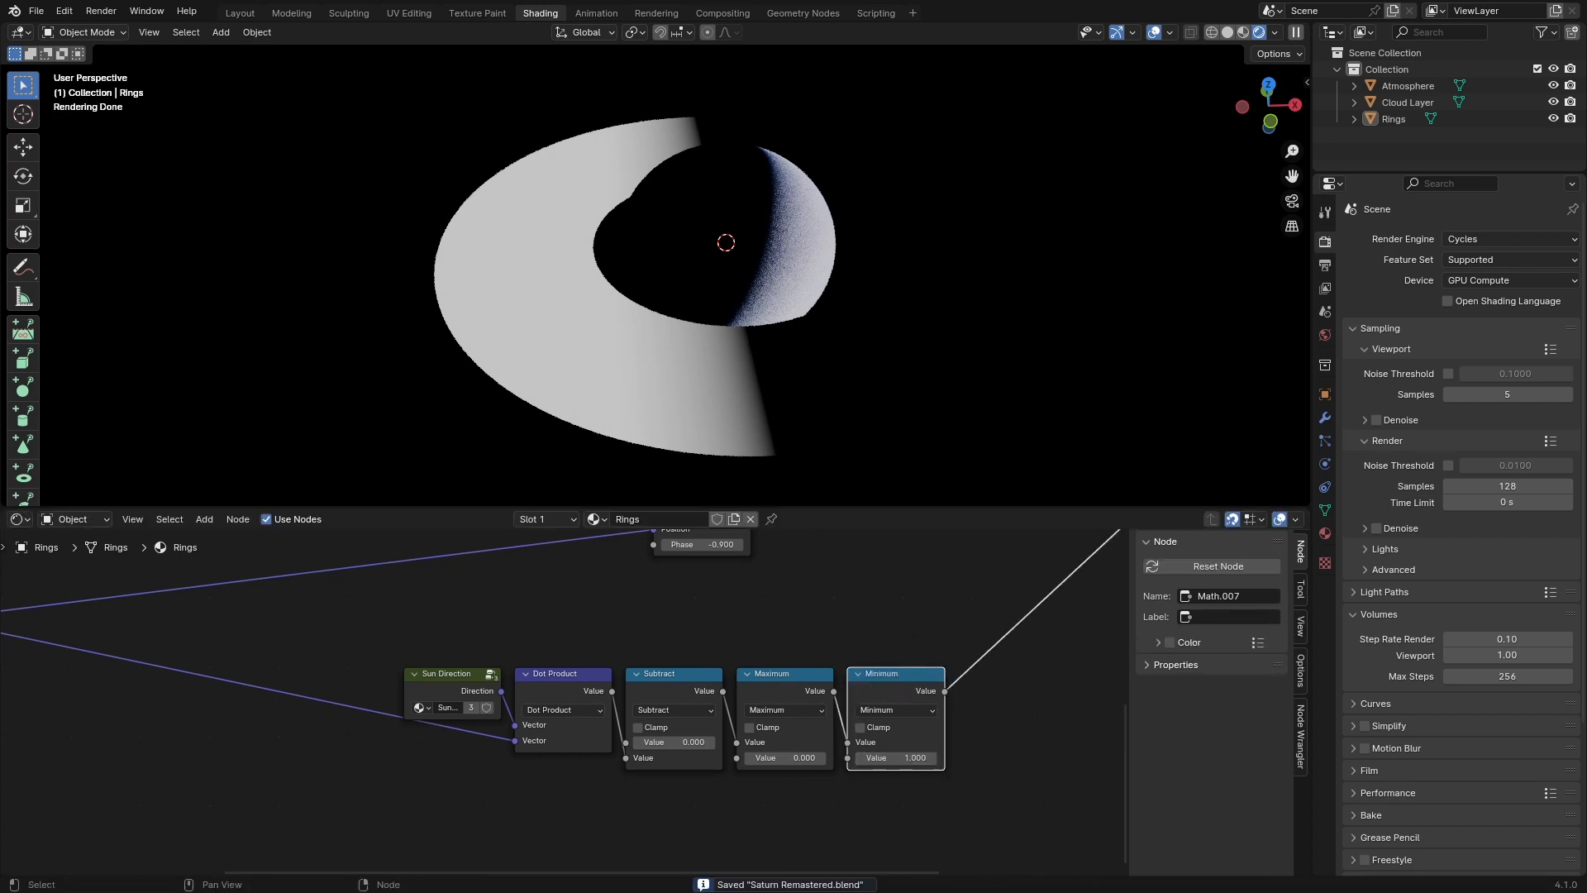
# Step: Duplicate the Minimum node as a Multiply node at the end of the chain and save the file
pyautogui.hotkey('shift', 'd')
pyautogui.click(1023, 675)
pyautogui.click(1030, 696)
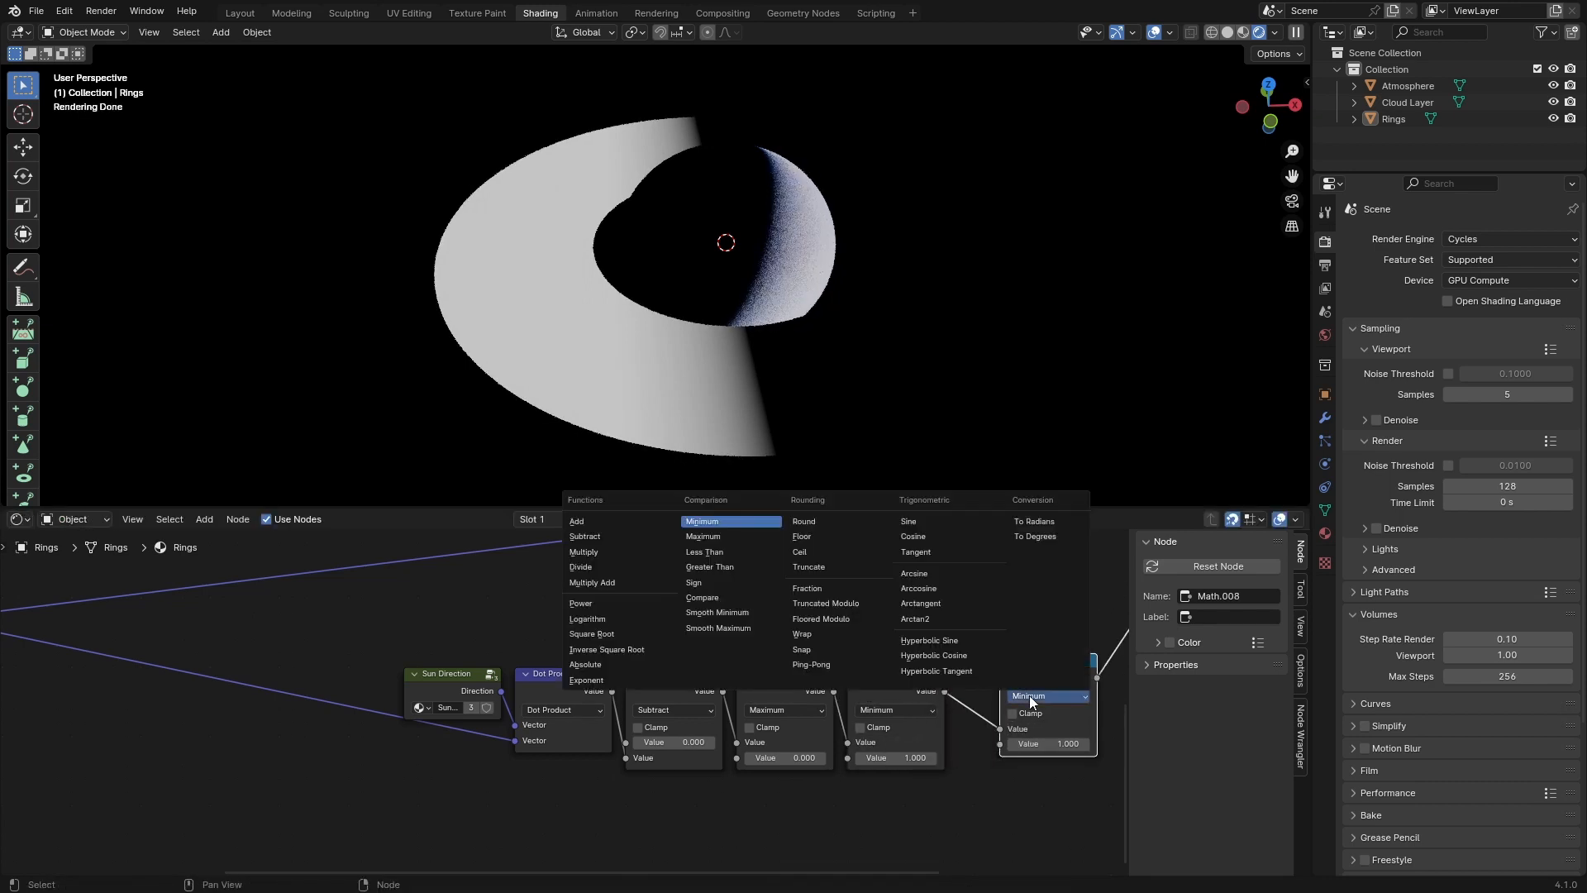
pyautogui.press('m')
pyautogui.moveTo(1021, 676); pyautogui.dragTo(979, 688)
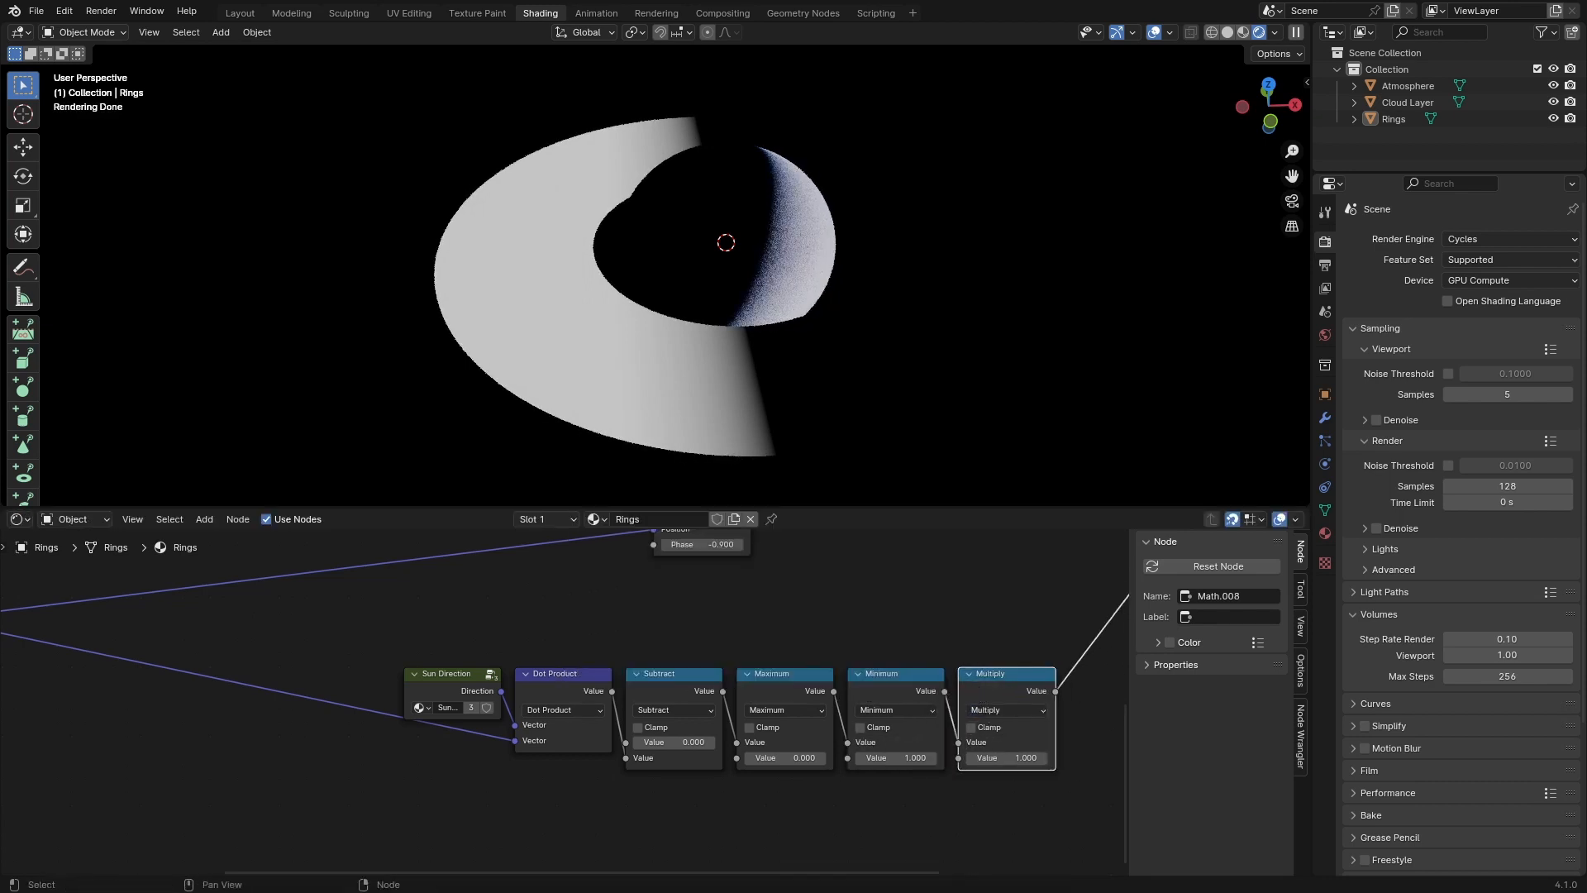
pyautogui.scroll(-1, 787, 563)
pyautogui.hotkey('ctrl', 's')
# Step: Add a Ray-Sphere Intersection Function group node beneath the Subtract node
pyautogui.hotkey('shift', 'a')
pyautogui.write('ray')
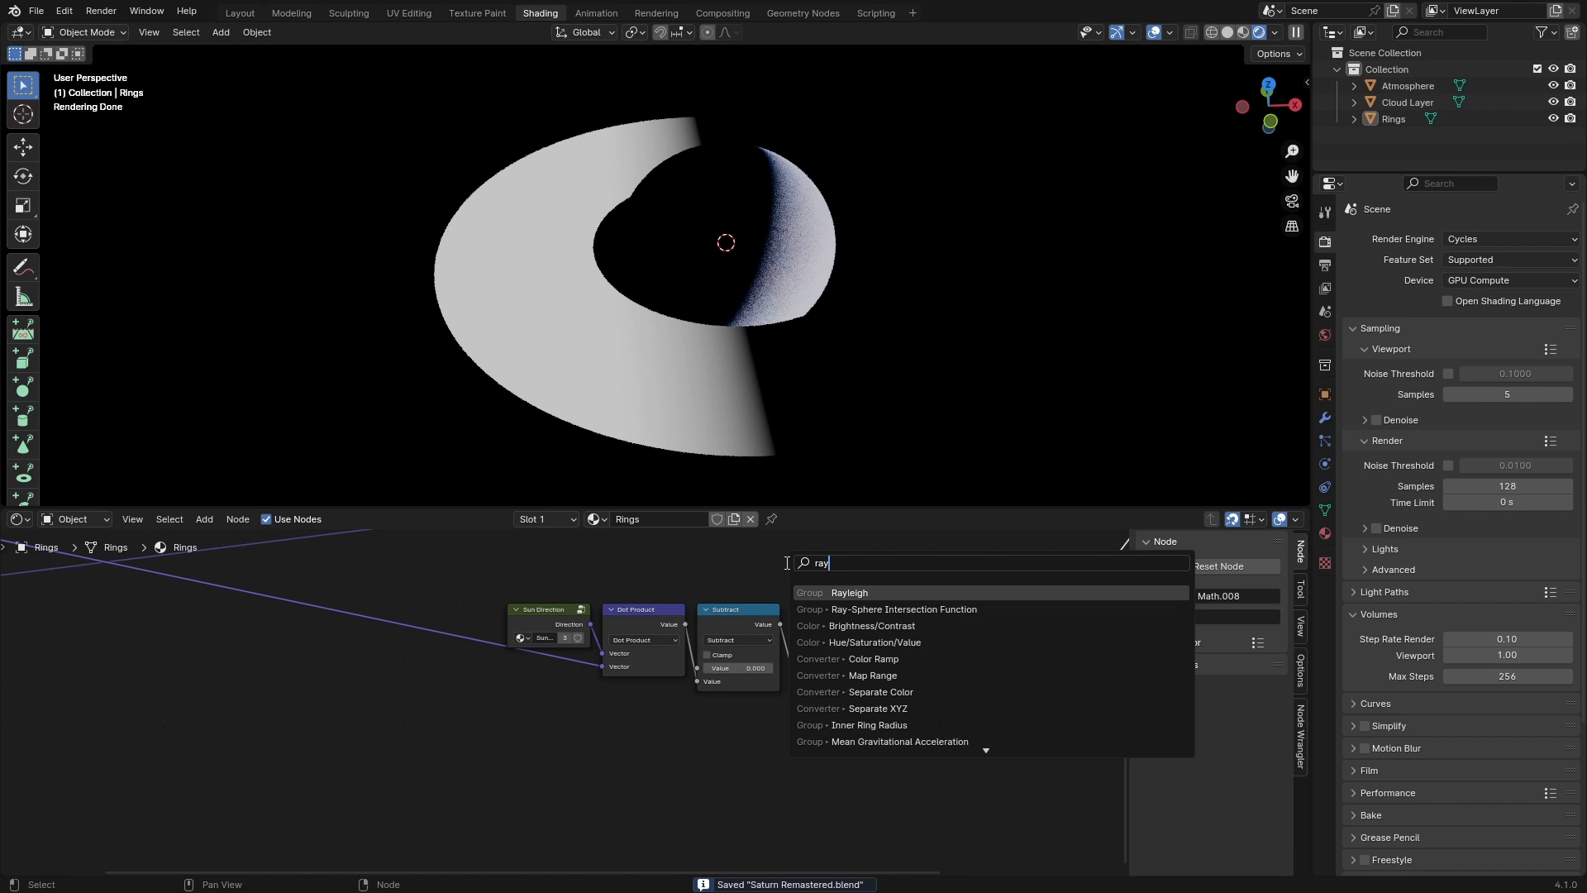
pyautogui.press('Down')
pyautogui.press('Return')
pyautogui.click(739, 726)
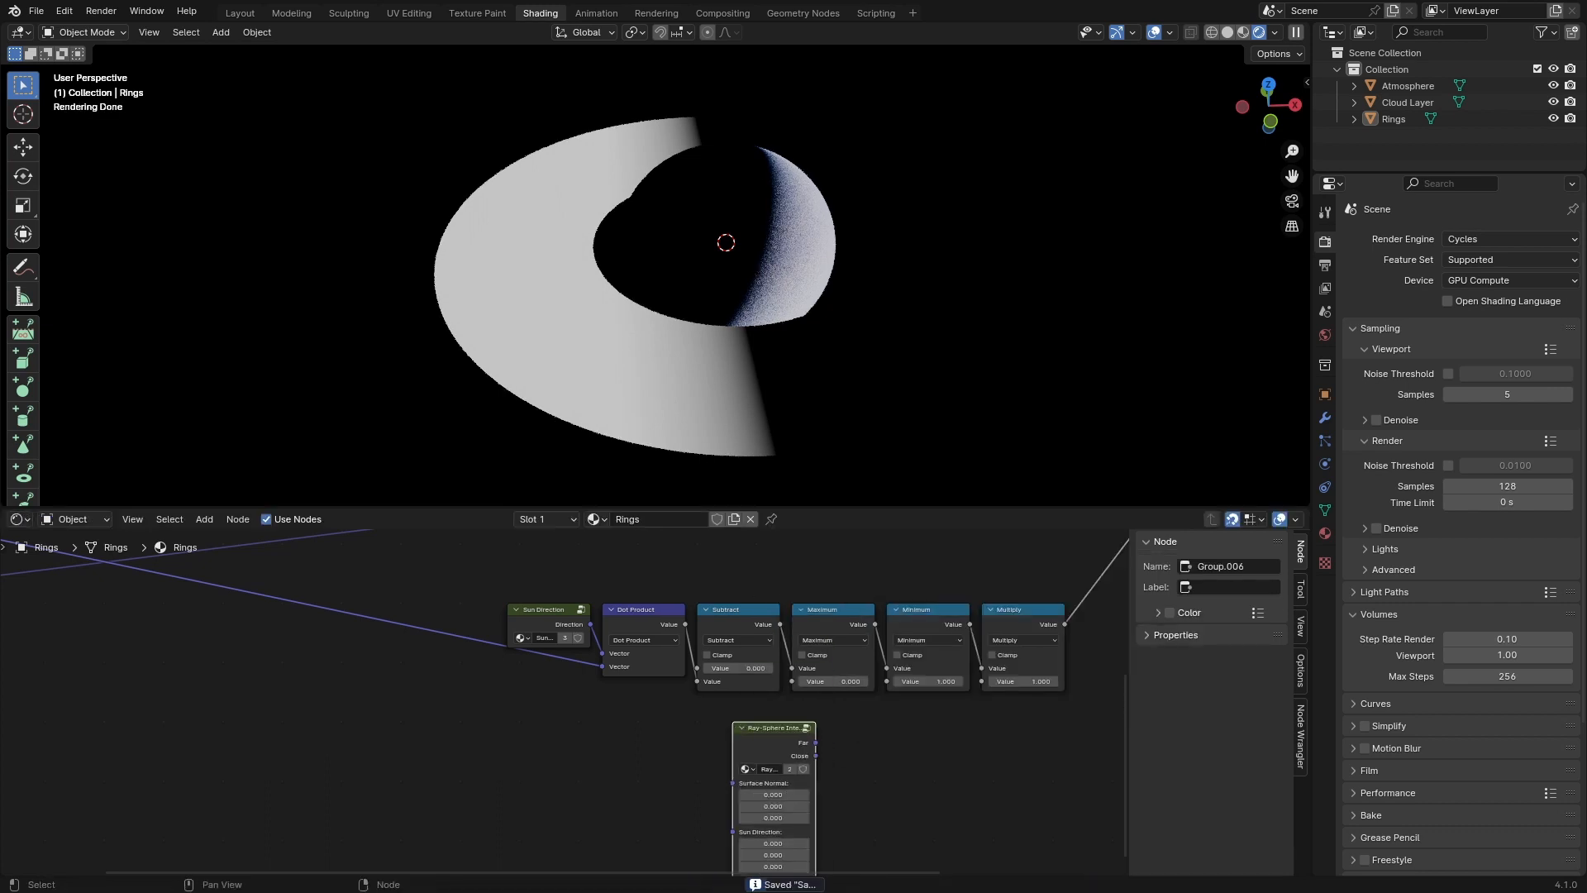
# Step: Add a Normalized Planet Radius group node and connect its Height to the Ray-Sphere Intersection node's Radius
pyautogui.moveTo(619, 733); pyautogui.dragTo(746, 631, button='middle')
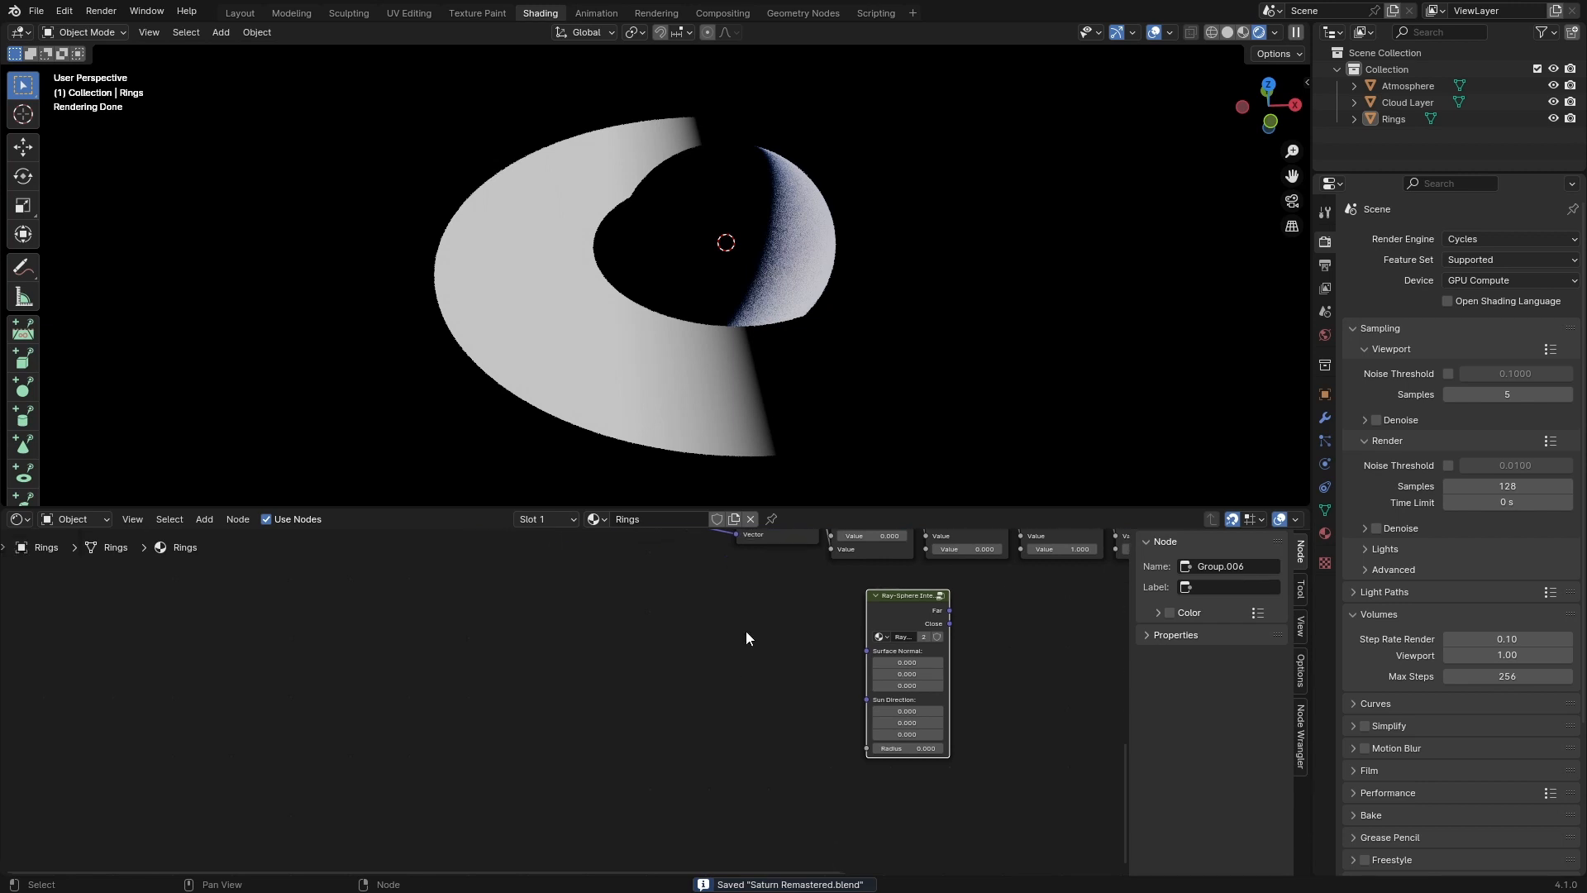
pyautogui.hotkey('shift', 'a')
pyautogui.write('n')
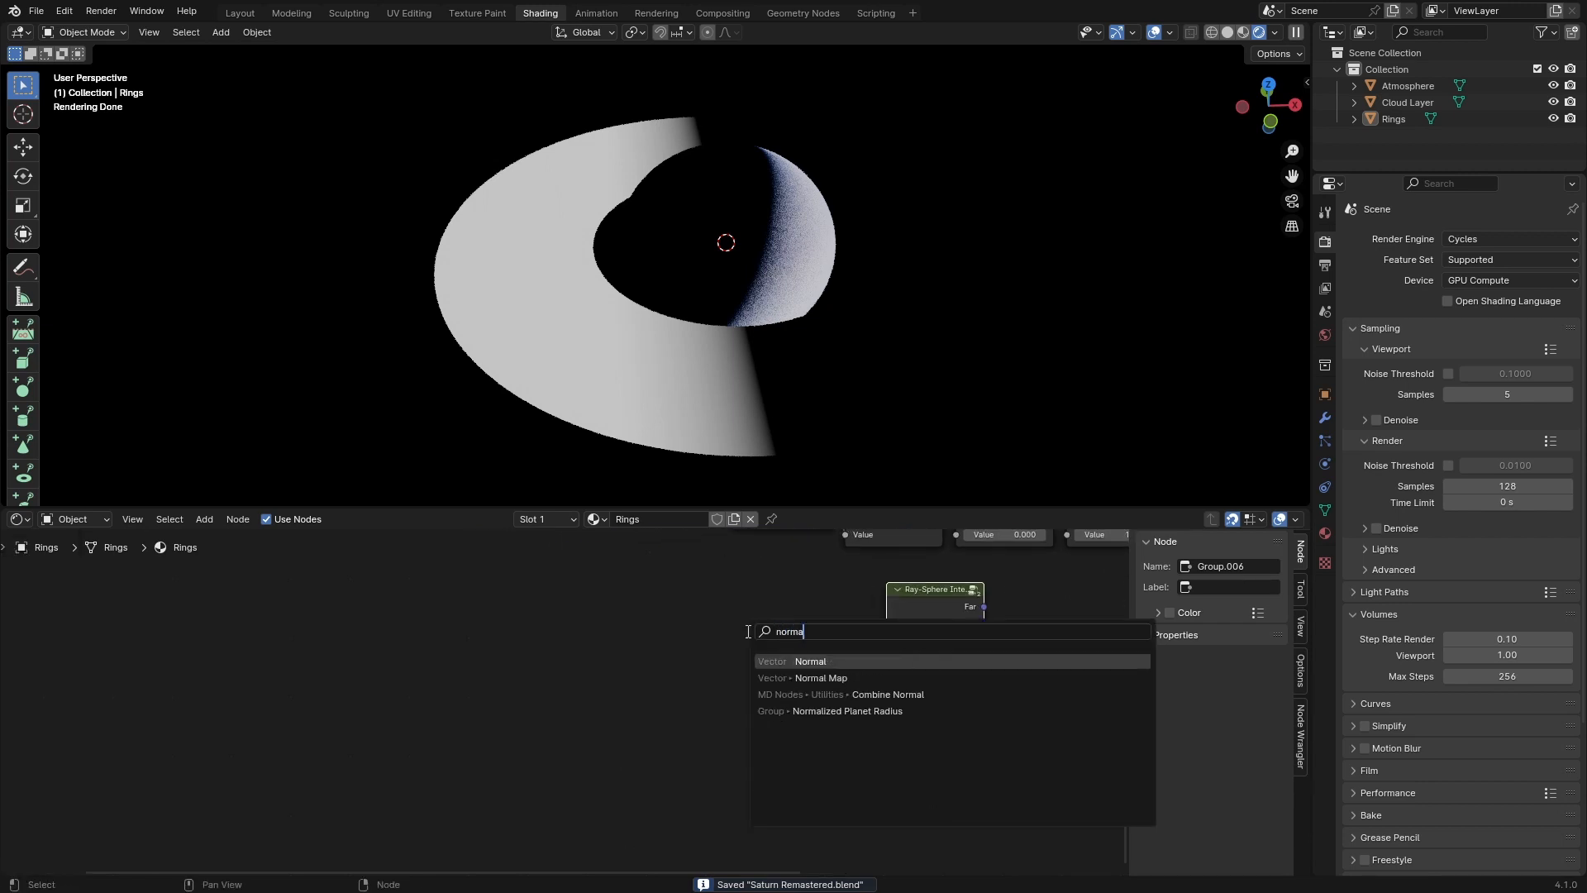
pyautogui.write('orma')
pyautogui.press('Down')
pyautogui.press('Down')
pyautogui.press('Down')
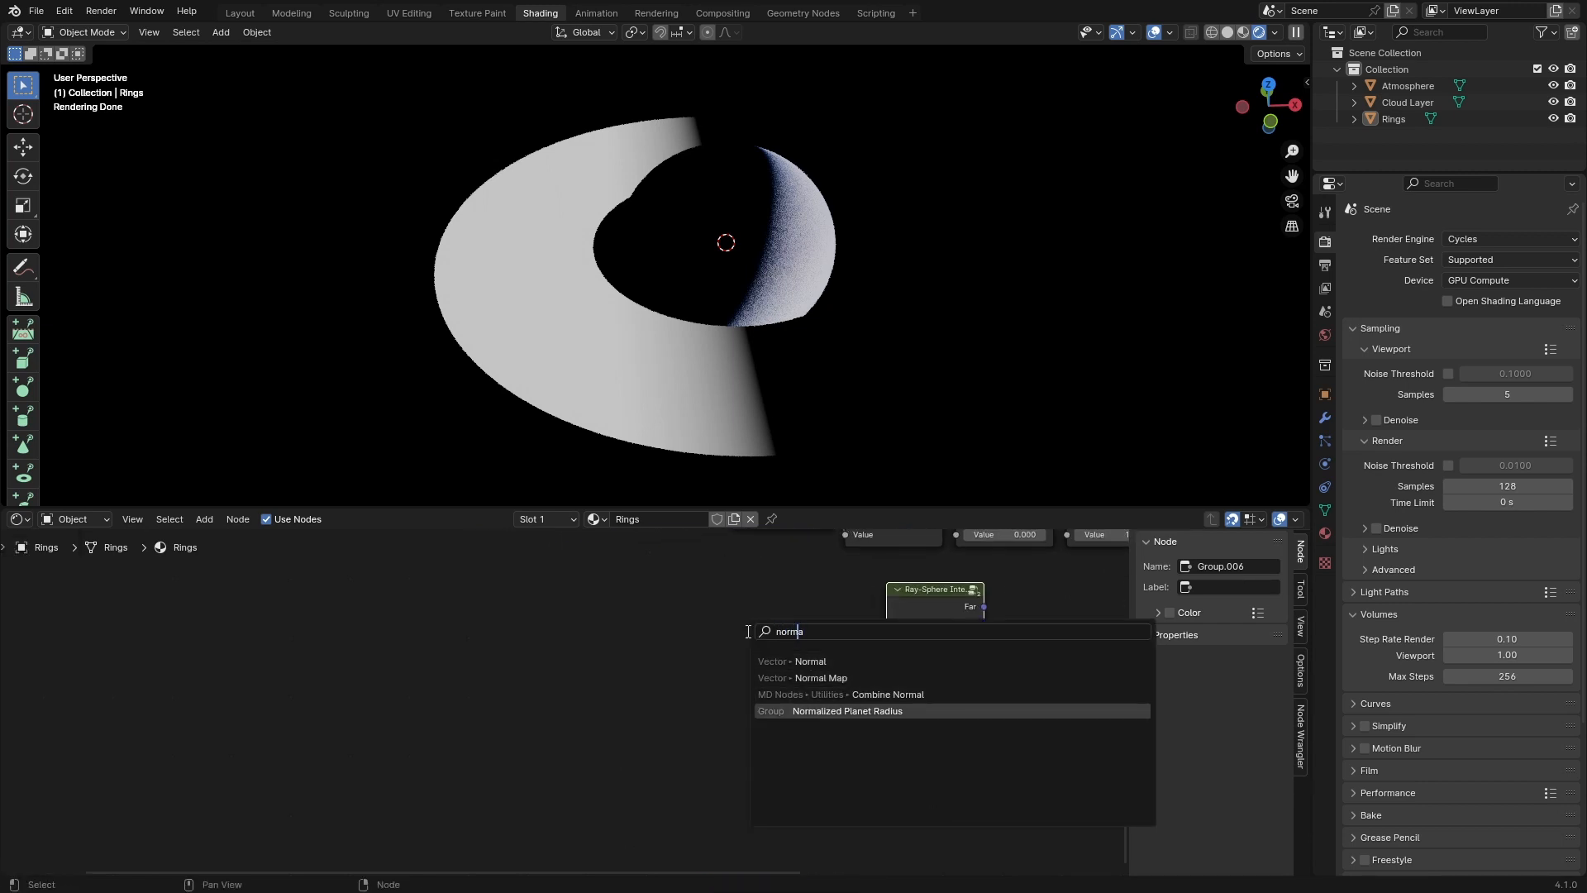
pyautogui.press('Return')
pyautogui.click(702, 718)
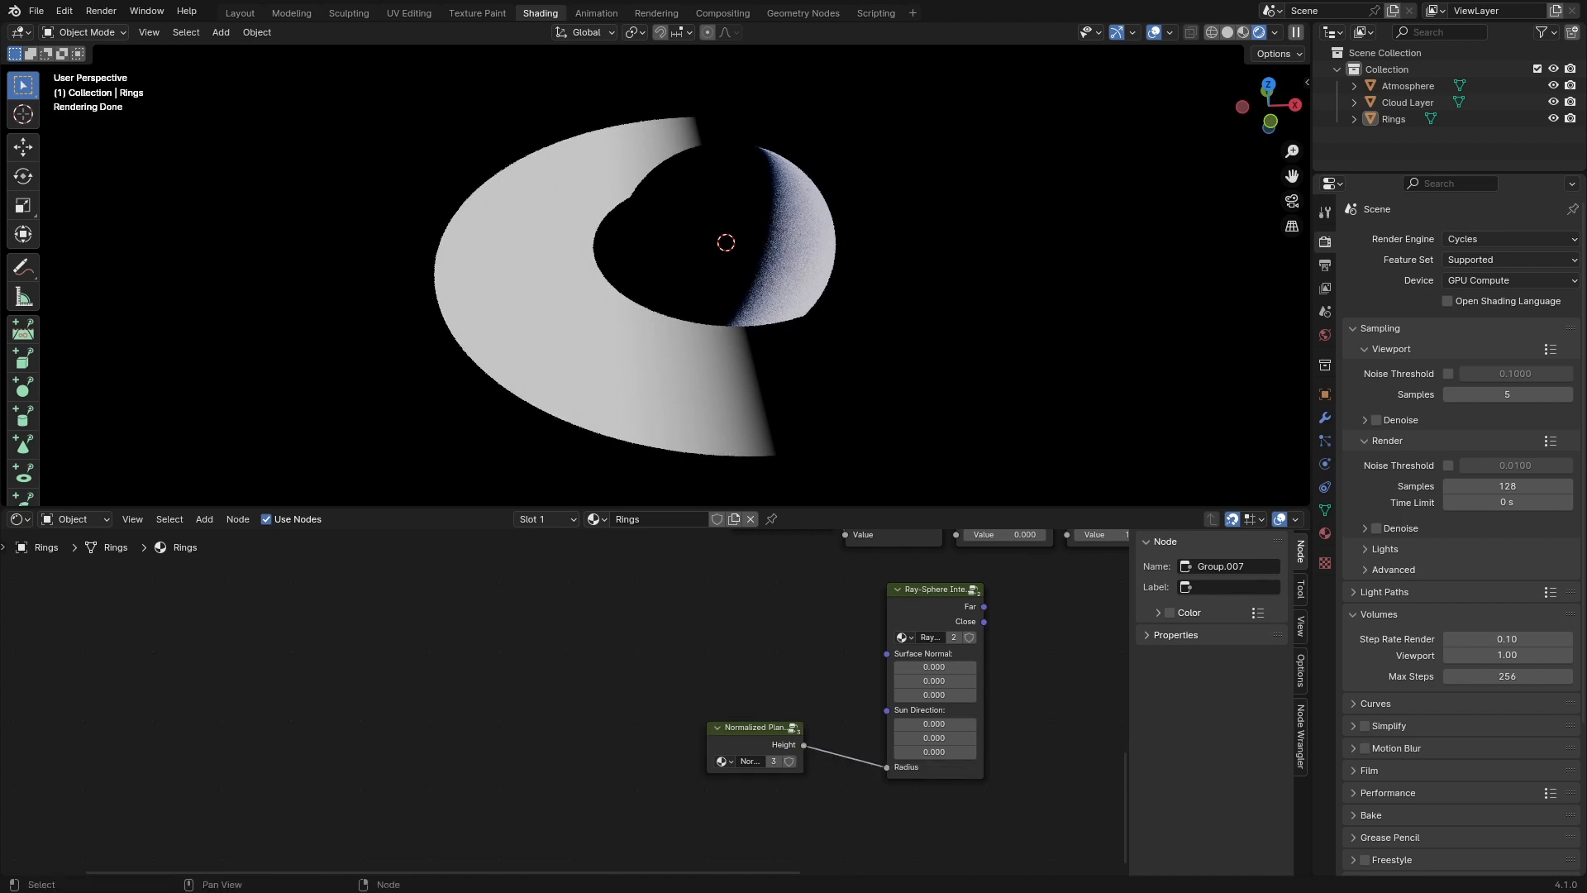
# Step: Connect the Sun Direction output and the Geometry node's Position to the Ray-Sphere Intersection node's Sun Direction and Surface Normal inputs
pyautogui.scroll(-2, 692, 682)
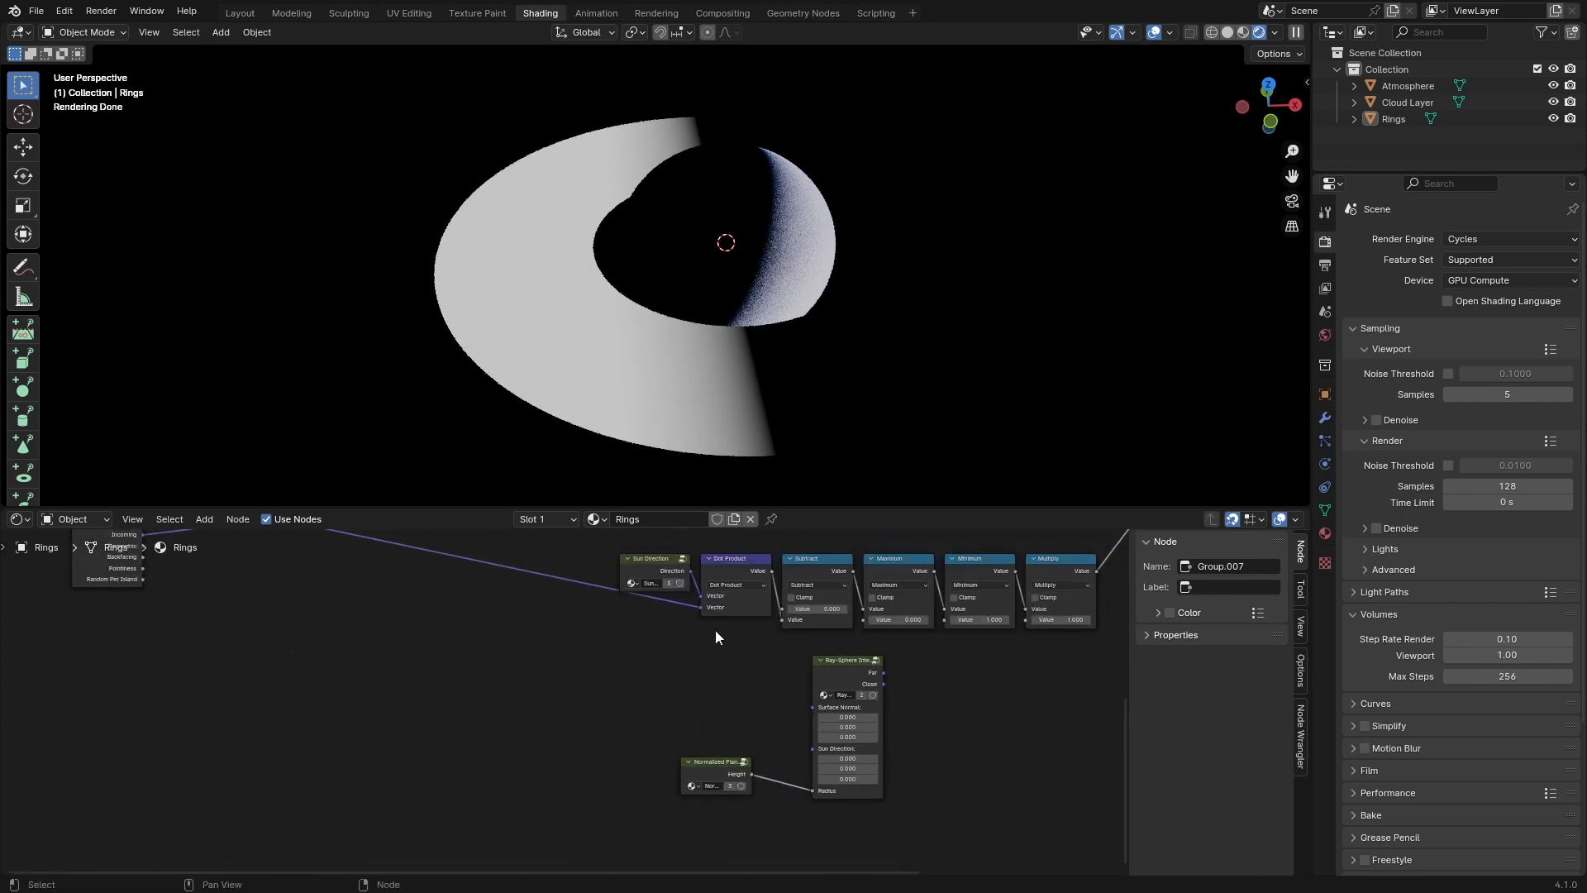
pyautogui.moveTo(727, 634); pyautogui.dragTo(813, 748)
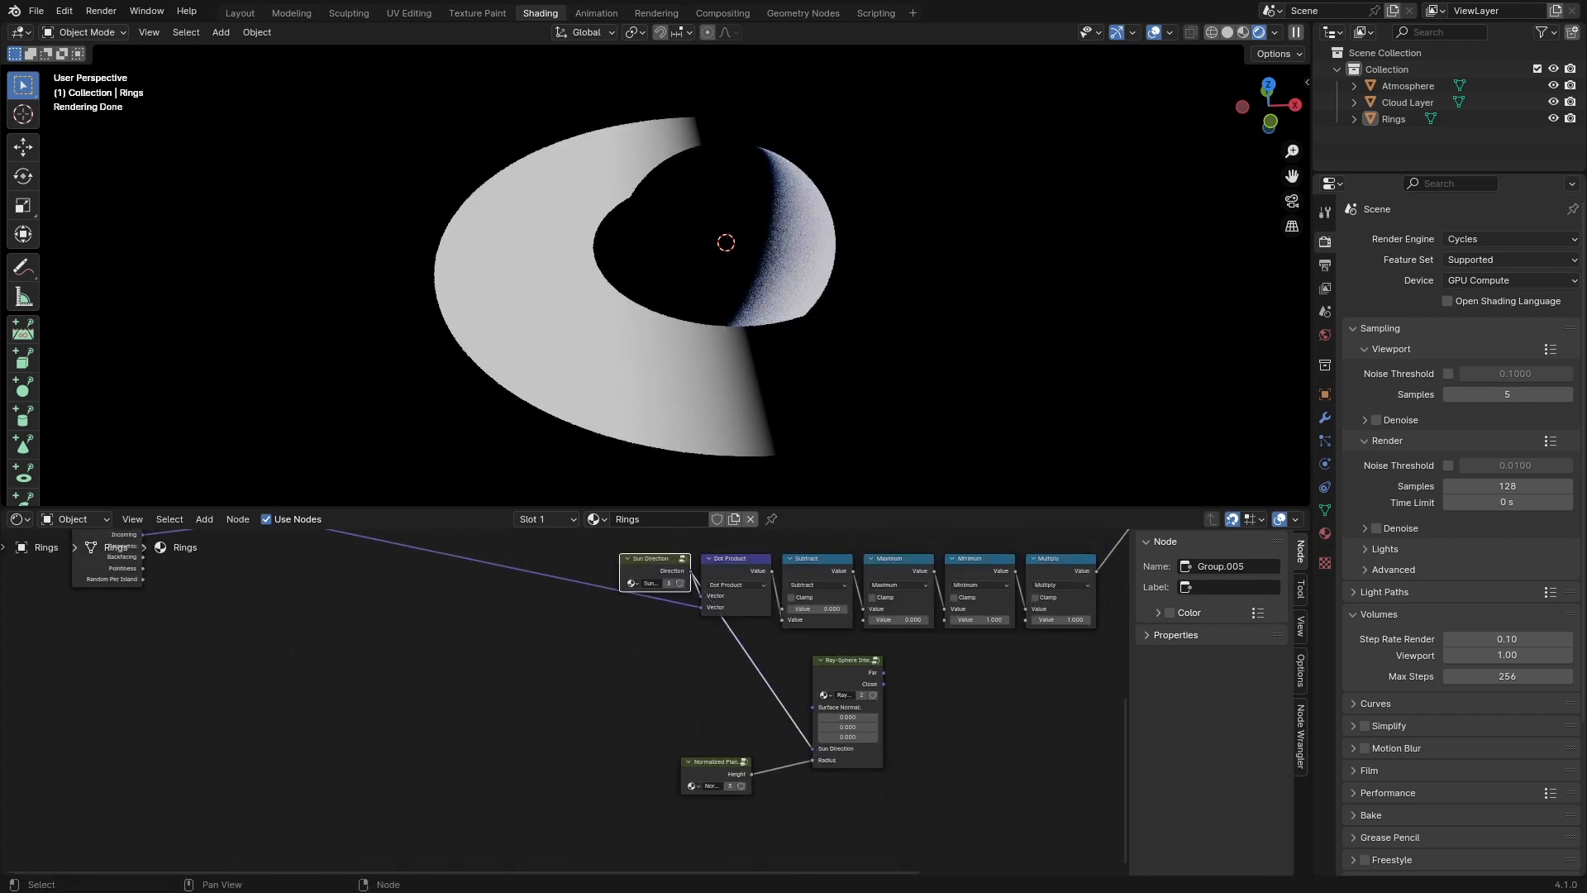
pyautogui.scroll(-3, 710, 743)
pyautogui.moveTo(346, 553); pyautogui.dragTo(359, 577, button='middle')
pyautogui.moveTo(272, 575); pyautogui.dragTo(802, 746)
# Step: Preview the Ray-Sphere Intersection node's Far and Close outputs on the rings and save the file
pyautogui.scroll(2, 822, 745)
pyautogui.moveTo(822, 746); pyautogui.dragTo(771, 694, button='middle')
pyautogui.click(772, 691)
pyautogui.hotkey('ctrl', 's')
pyautogui.scroll(1, 799, 732)
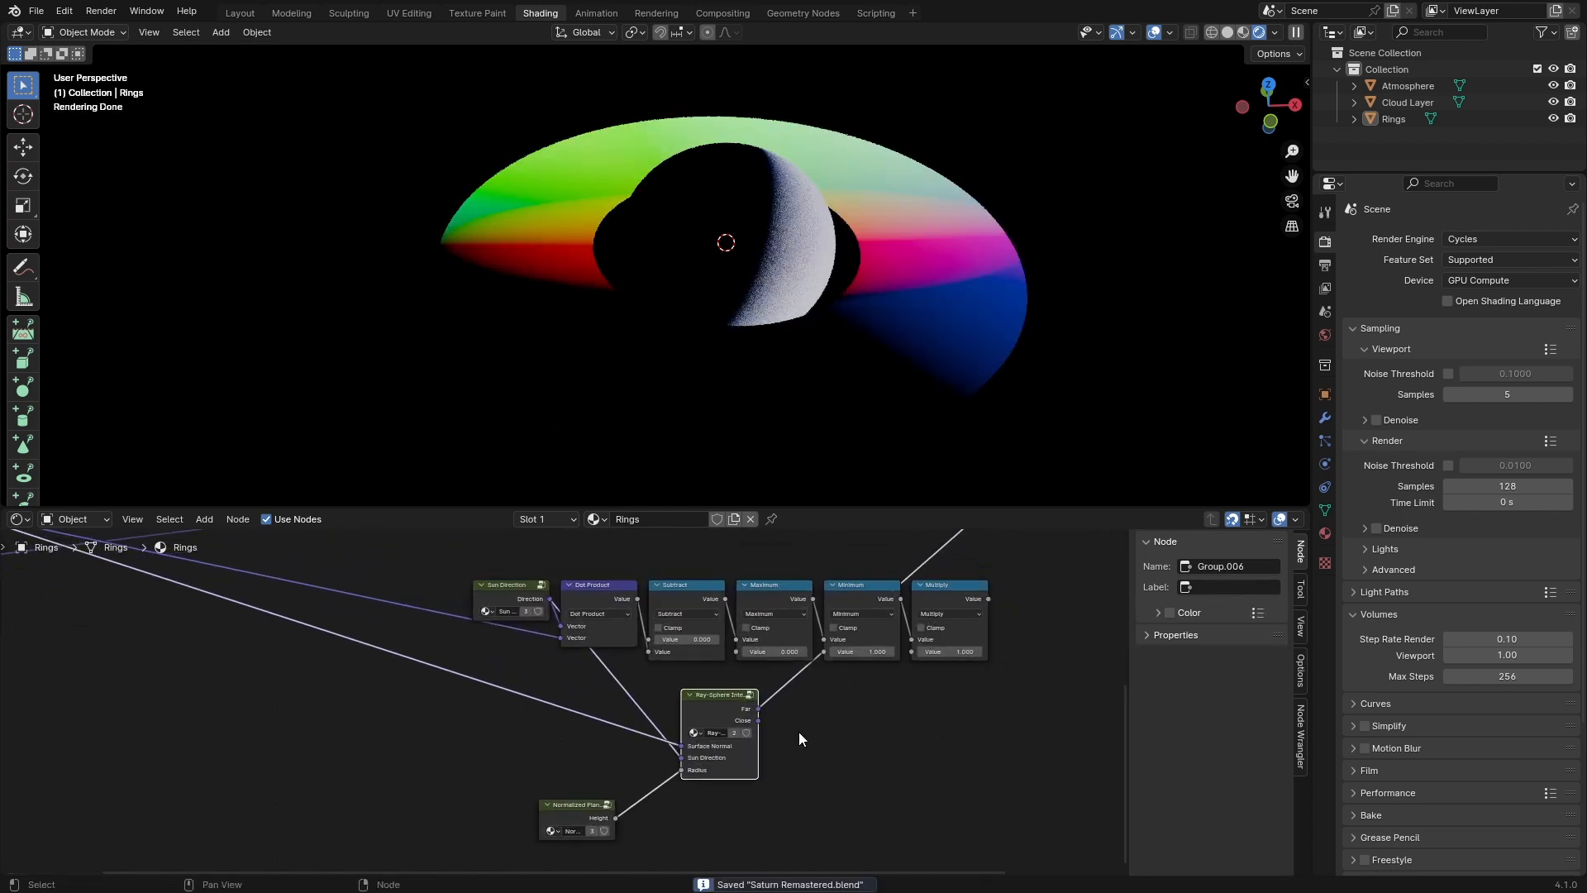
pyautogui.click(865, 740)
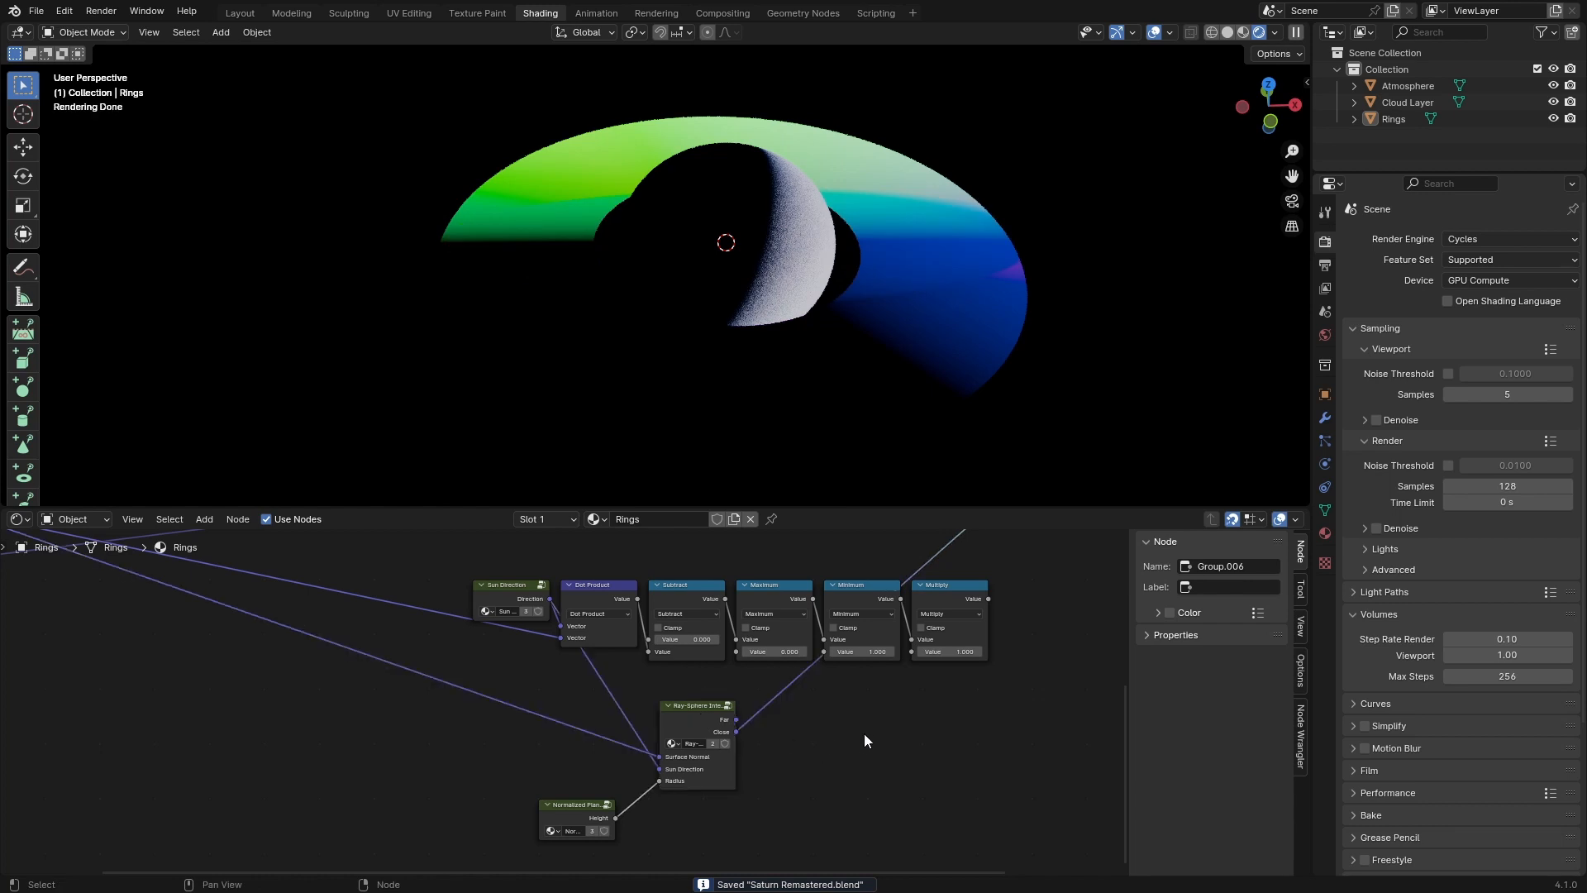
# Step: Add a Vector Math node set to Subtract that takes Close from Far, preview its result on the rings, and save
pyautogui.scroll(1, 818, 711)
pyautogui.hotkey('shift', 'a')
pyautogui.write('vector add')
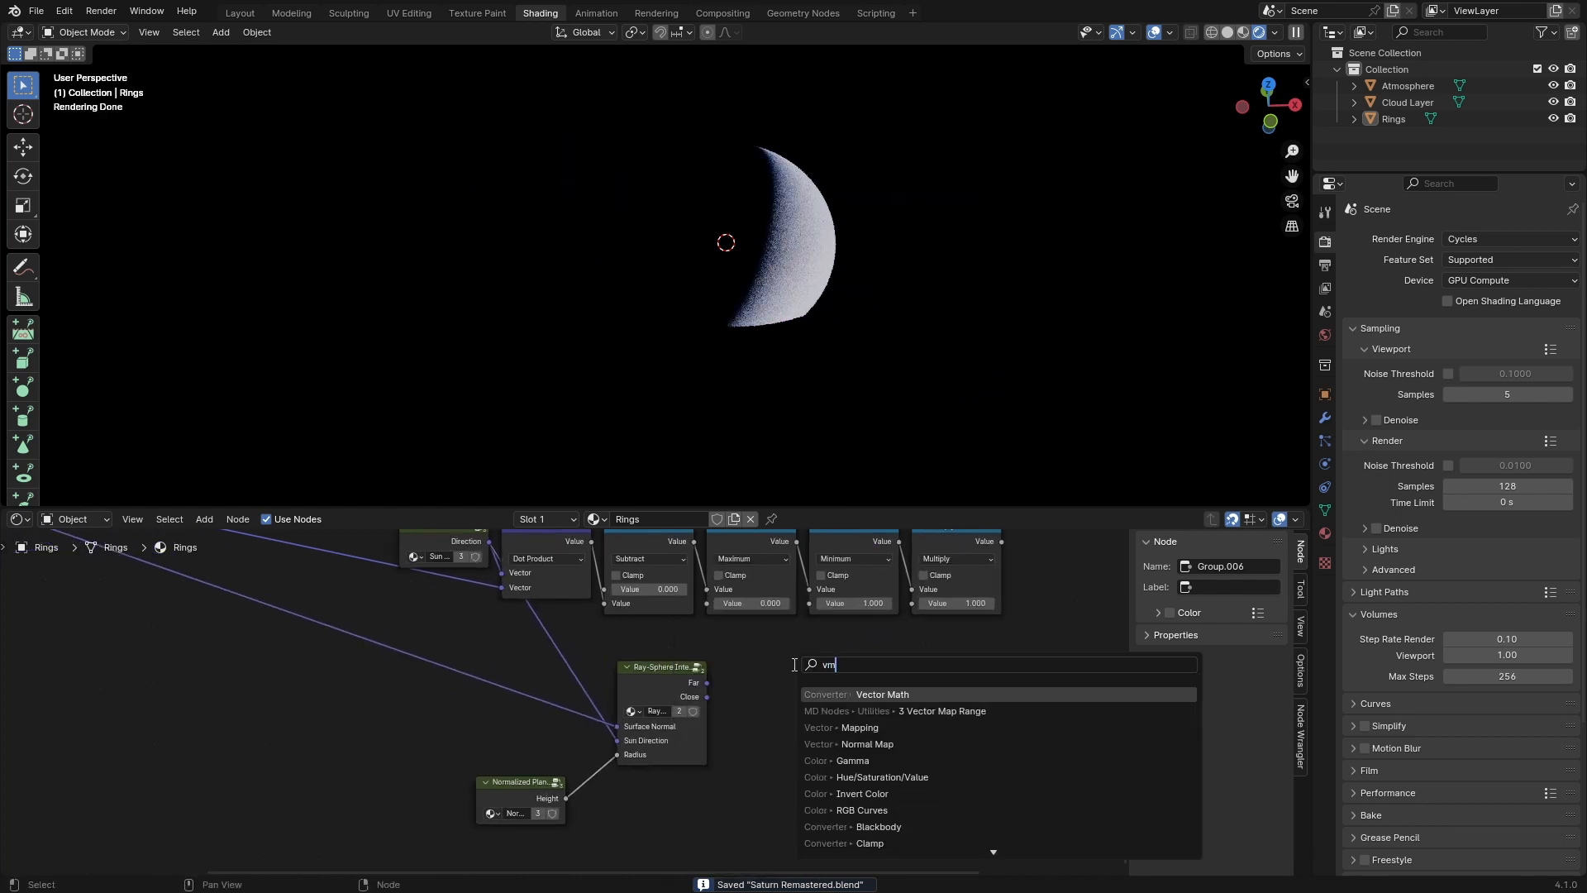
pyautogui.press('Return')
pyautogui.click(810, 664)
pyautogui.click(854, 701)
pyautogui.click(843, 513)
pyautogui.moveTo(707, 683); pyautogui.dragTo(810, 715)
pyautogui.keyDown('ctrl'); pyautogui.keyDown('shift'); pyautogui.click(837, 686); pyautogui.keyUp('shift'); pyautogui.keyUp('ctrl')
pyautogui.click(806, 638)
pyautogui.hotkey('ctrl', 's')
# Step: Move the Ray-Sphere Intersection, vector Subtract and Normalized Planet Radius nodes together into a row beneath the Sun Direction and Dot Product chain
pyautogui.moveTo(739, 306); pyautogui.dragTo(831, 358, button='middle')
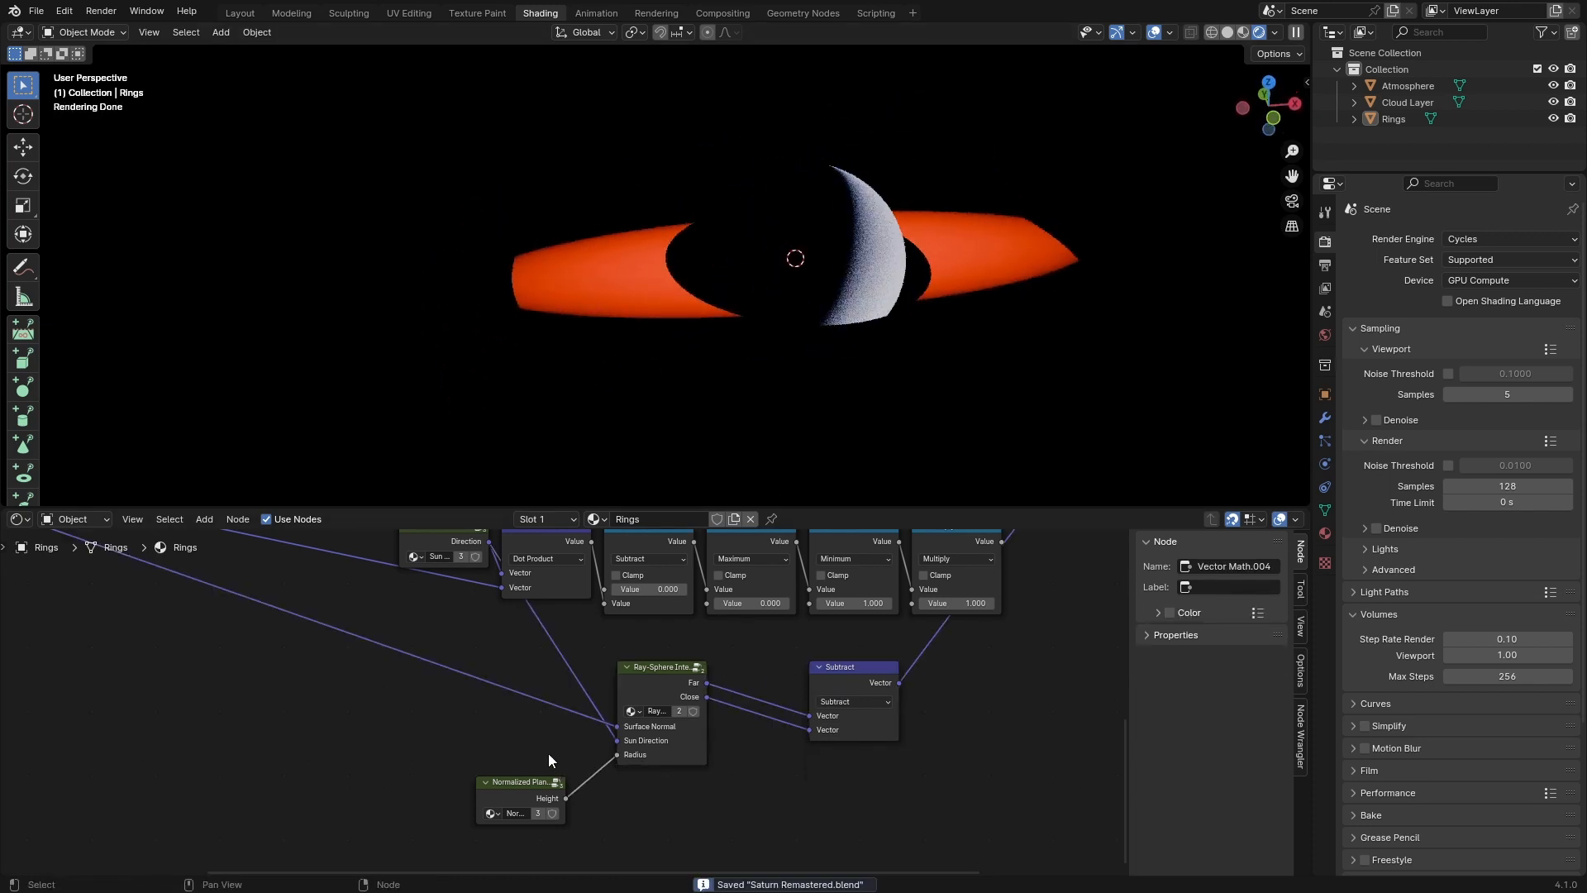
pyautogui.click(521, 623)
pyautogui.press('Tab')
pyautogui.moveTo(542, 780); pyautogui.dragTo(612, 741)
pyautogui.press('Tab')
pyautogui.hotkey('ctrl', 's')
pyautogui.moveTo(889, 760); pyautogui.dragTo(835, 767)
pyautogui.moveTo(633, 834); pyautogui.dragTo(643, 804)
pyautogui.moveTo(892, 832); pyautogui.dragTo(600, 759)
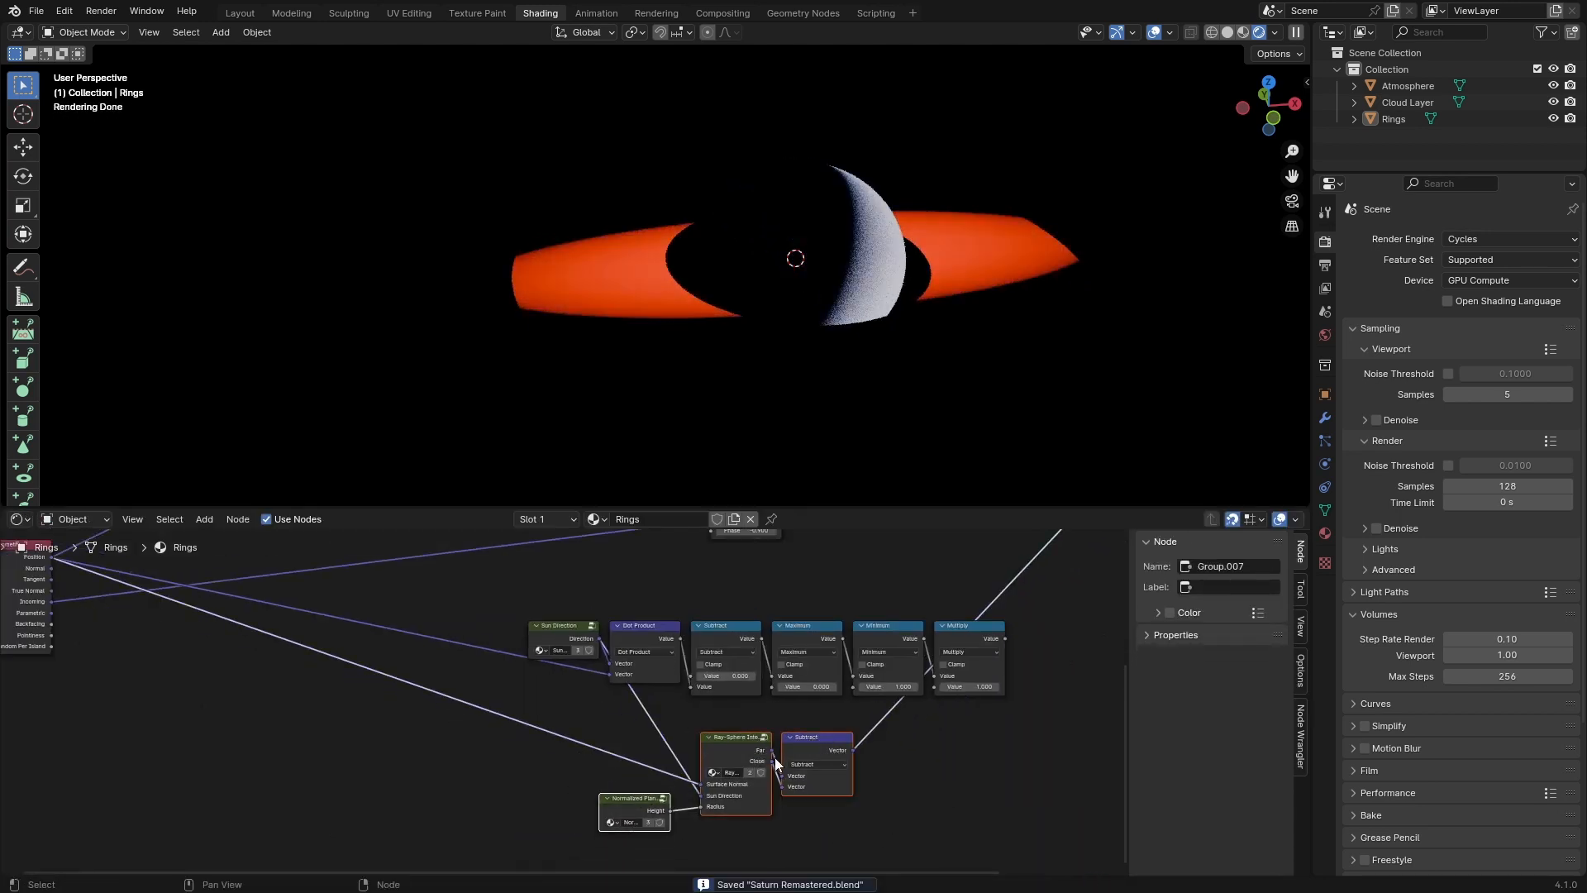
pyautogui.moveTo(812, 746); pyautogui.dragTo(722, 777)
pyautogui.moveTo(909, 753); pyautogui.dragTo(875, 733, button='middle')
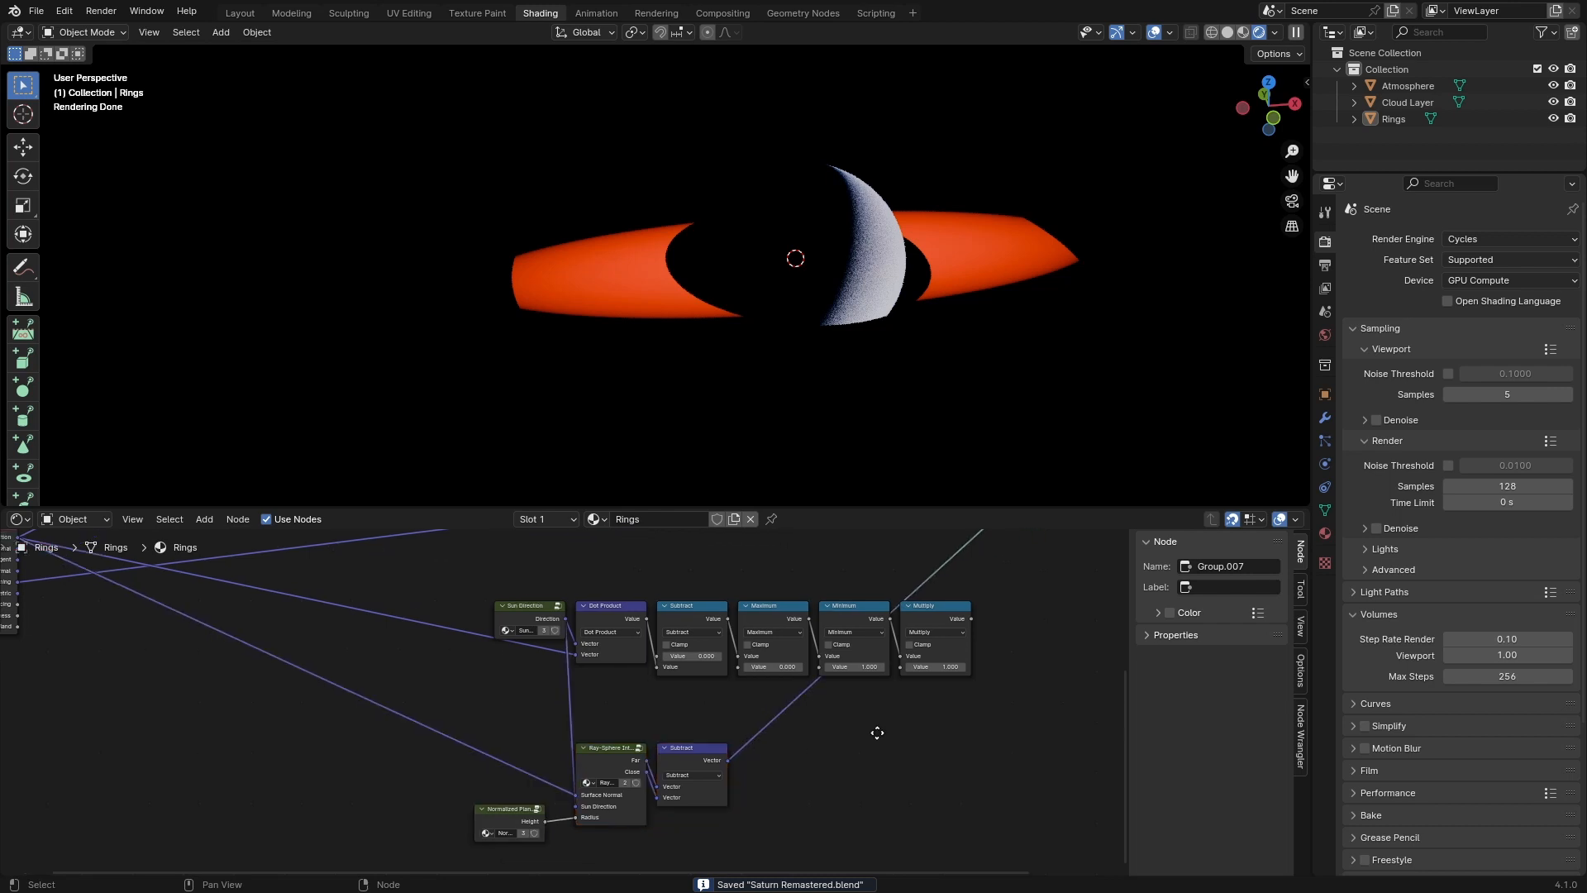
# Step: Add a Distance to Edge group node fed by the vector Subtract result, preview its Distance on the rings, and save
pyautogui.scroll(2, 862, 681)
pyautogui.hotkey('shift', 'a')
pyautogui.write('d')
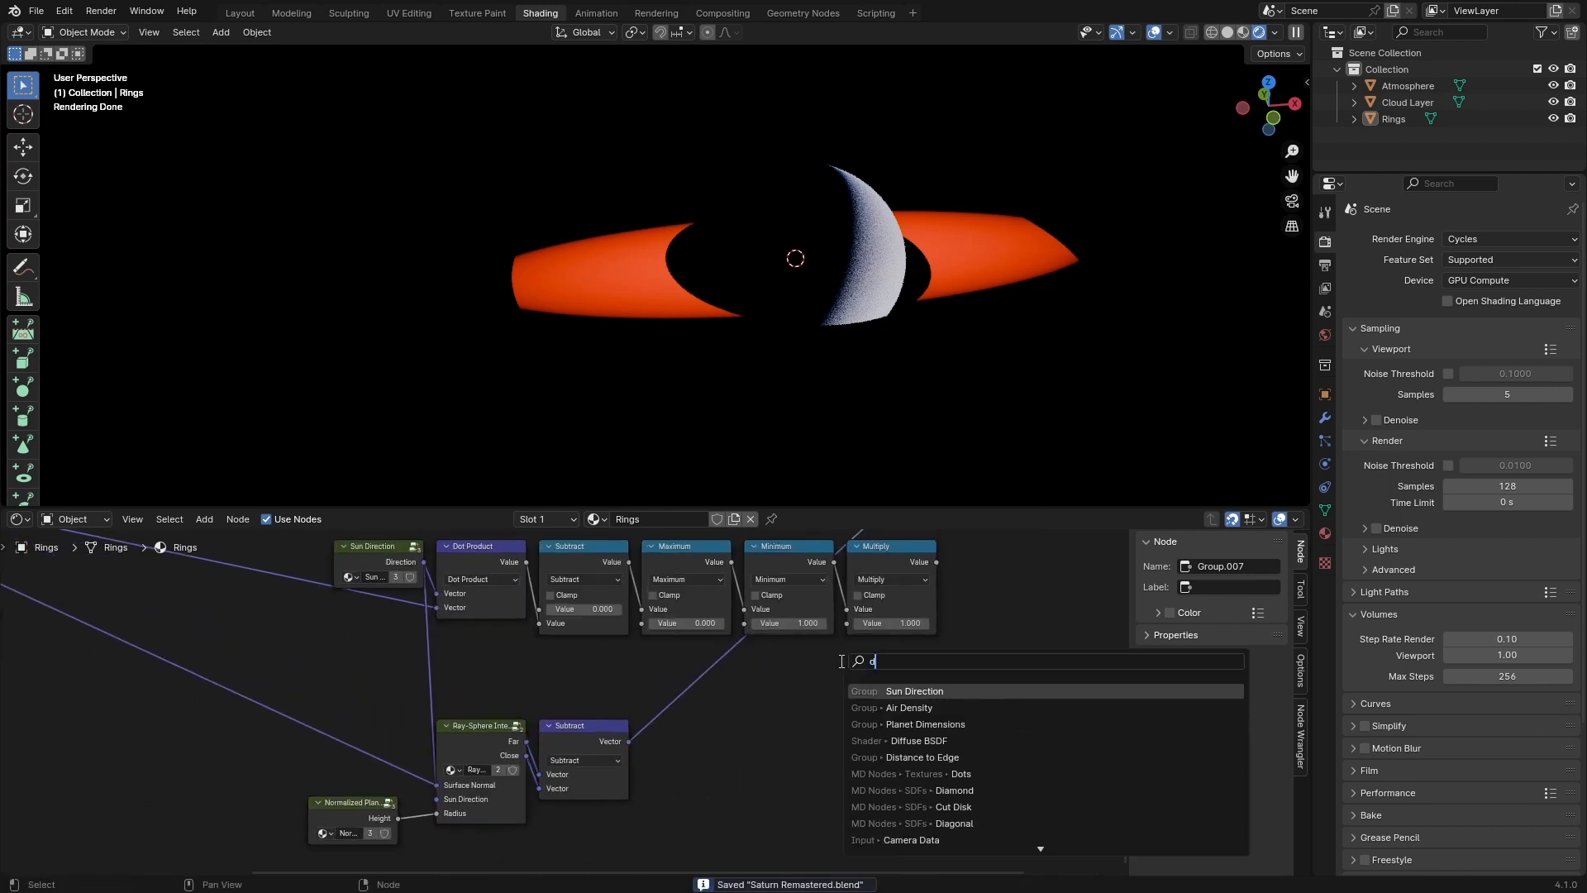
pyautogui.write('ist')
pyautogui.press('Return')
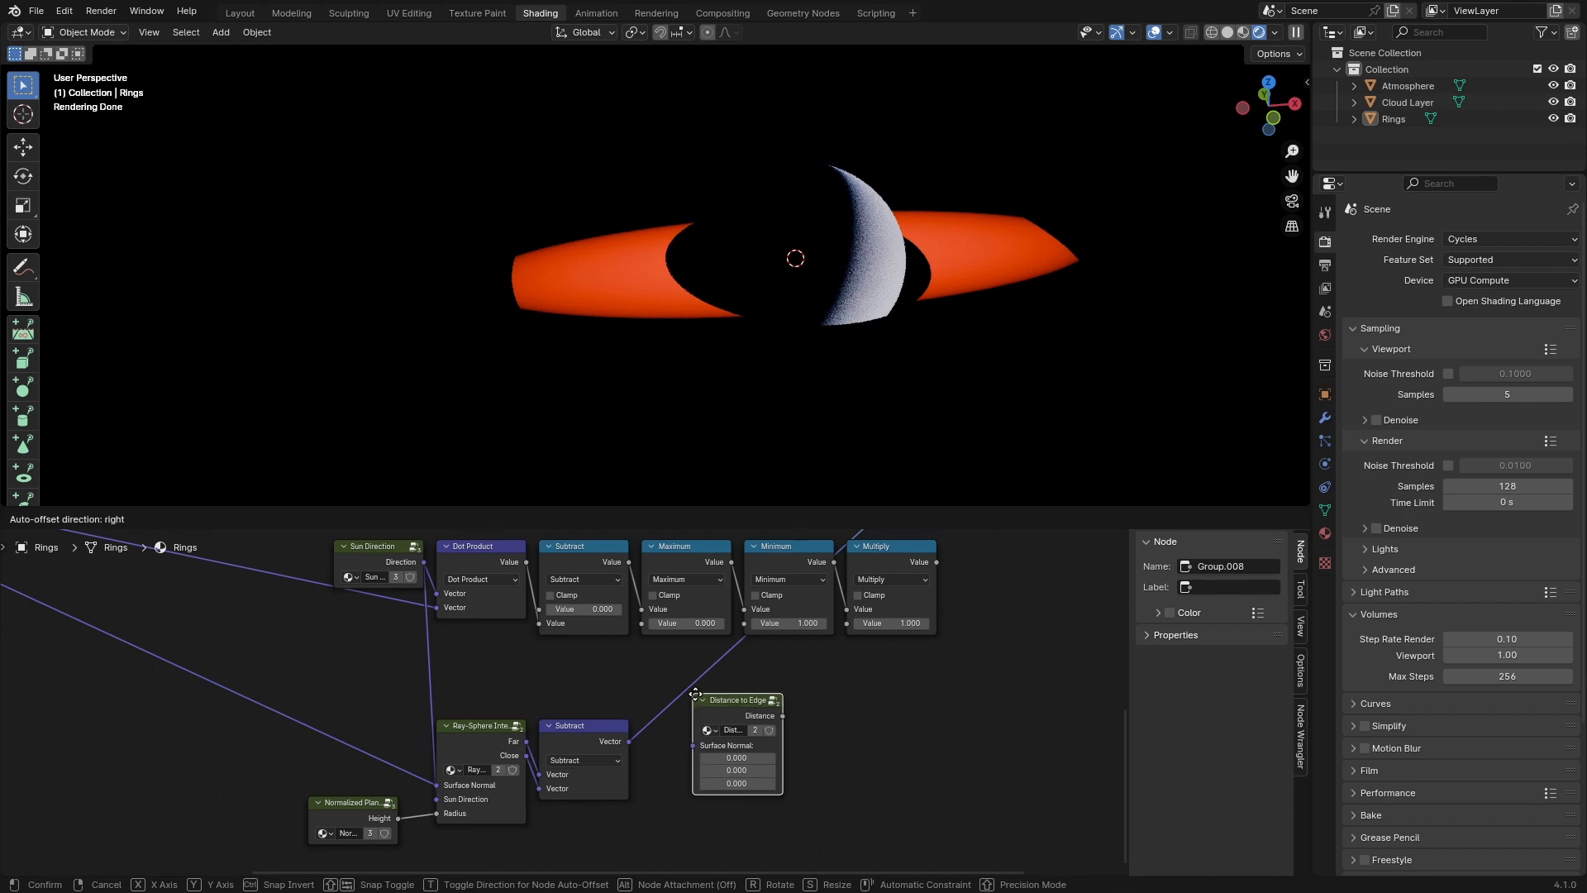
pyautogui.click(695, 693)
pyautogui.press('Tab')
pyautogui.press('Tab')
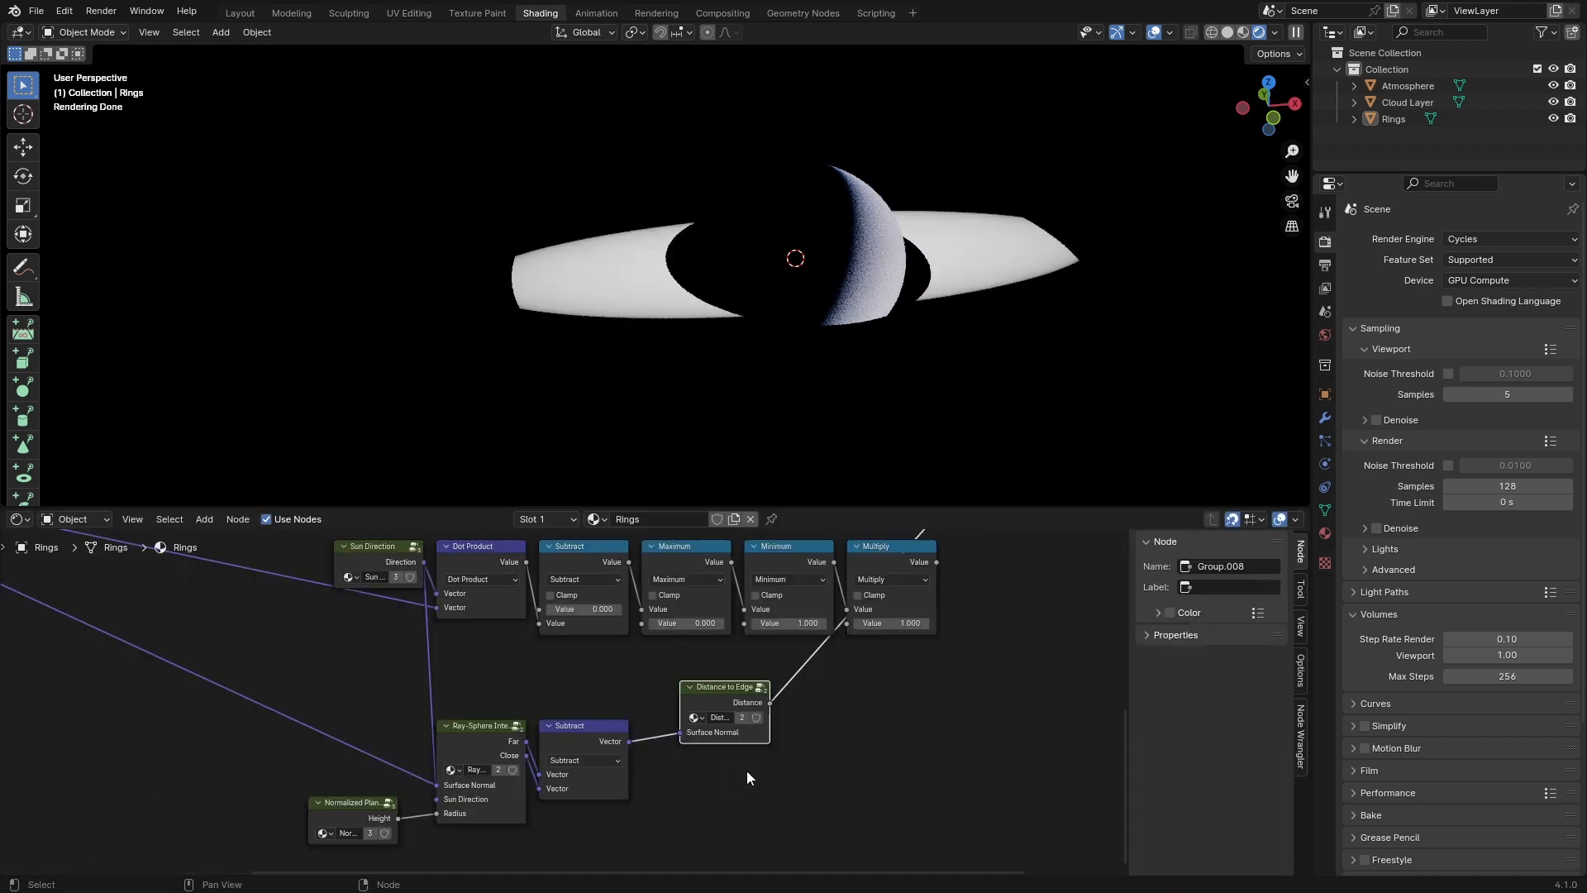
pyautogui.moveTo(734, 702); pyautogui.dragTo(696, 738)
pyautogui.click(802, 750)
pyautogui.hotkey('ctrl', 's')
pyautogui.moveTo(800, 402)
pyautogui.mouseDown(button='middle')
pyautogui.moveTo(831, 401)
pyautogui.moveTo(816, 400)
pyautogui.mouseUp(button='middle')
# Step: Duplicate the Multiply node as a Minimum node with its second value at 1 and insert it after Distance to Edge
pyautogui.moveTo(880, 723); pyautogui.dragTo(795, 706, button='middle')
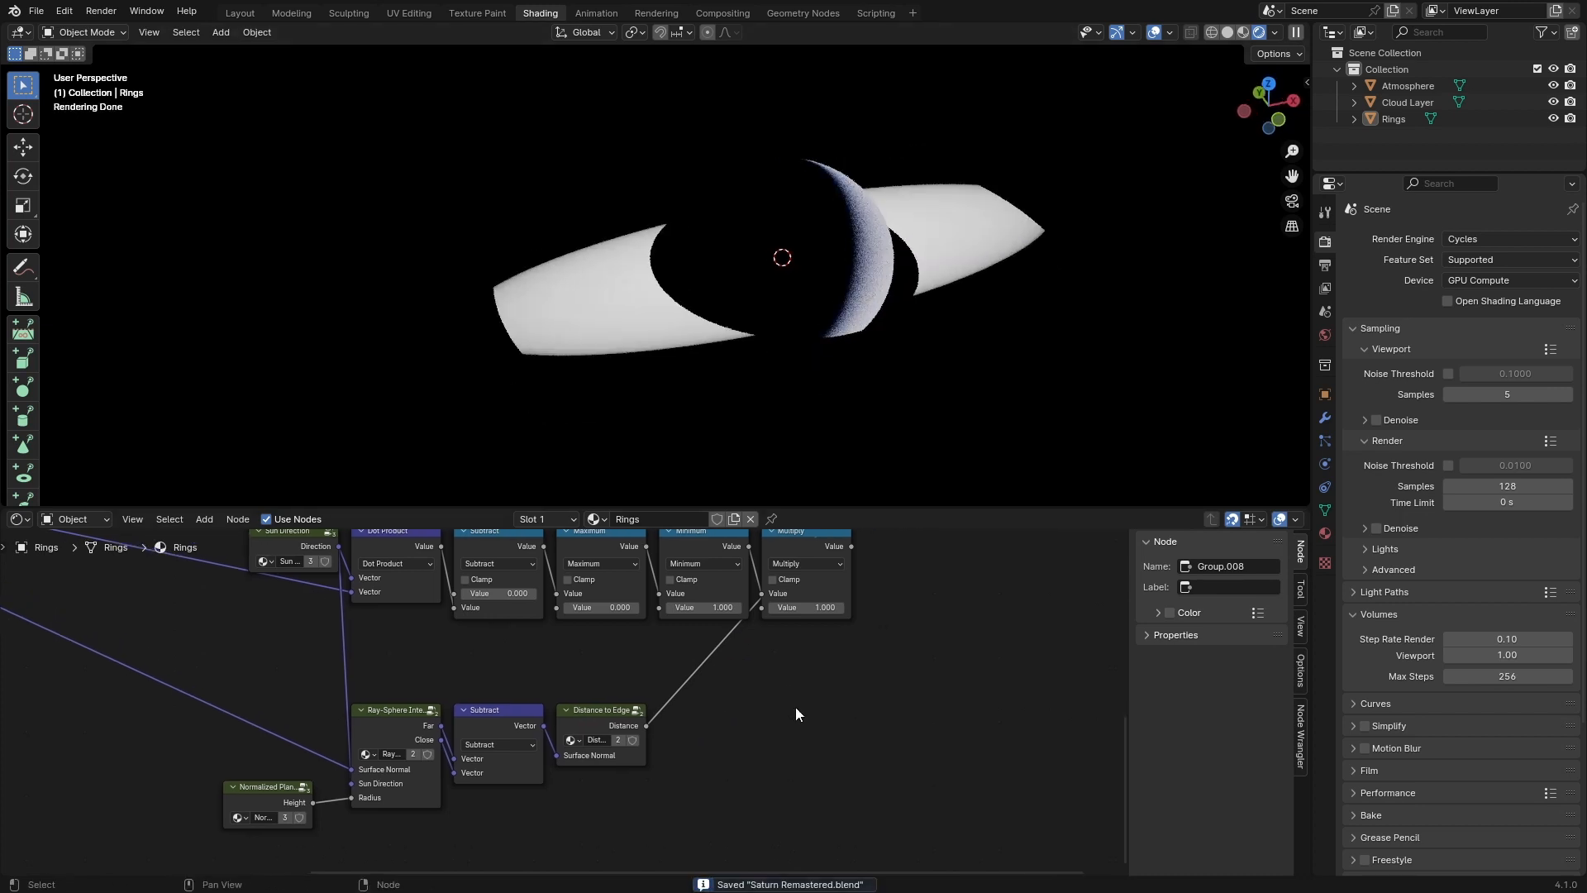
pyautogui.scroll(1, 796, 707)
pyautogui.click(807, 539)
pyautogui.hotkey('shift', 'd')
pyautogui.click(817, 734)
pyautogui.click(815, 746)
pyautogui.press('n')
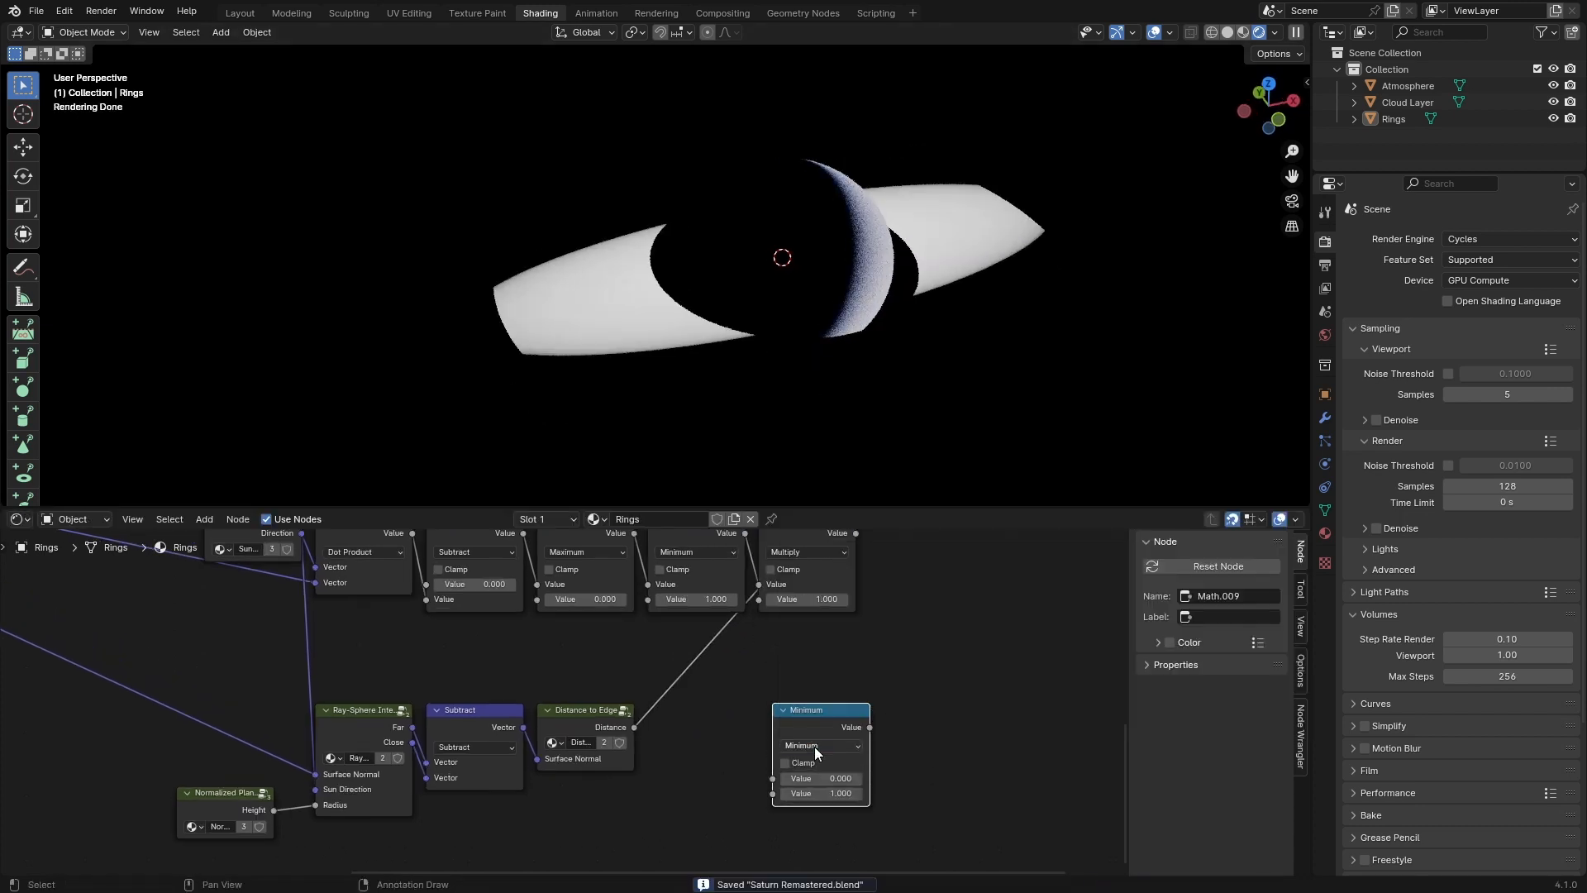
pyautogui.moveTo(811, 730); pyautogui.dragTo(666, 712)
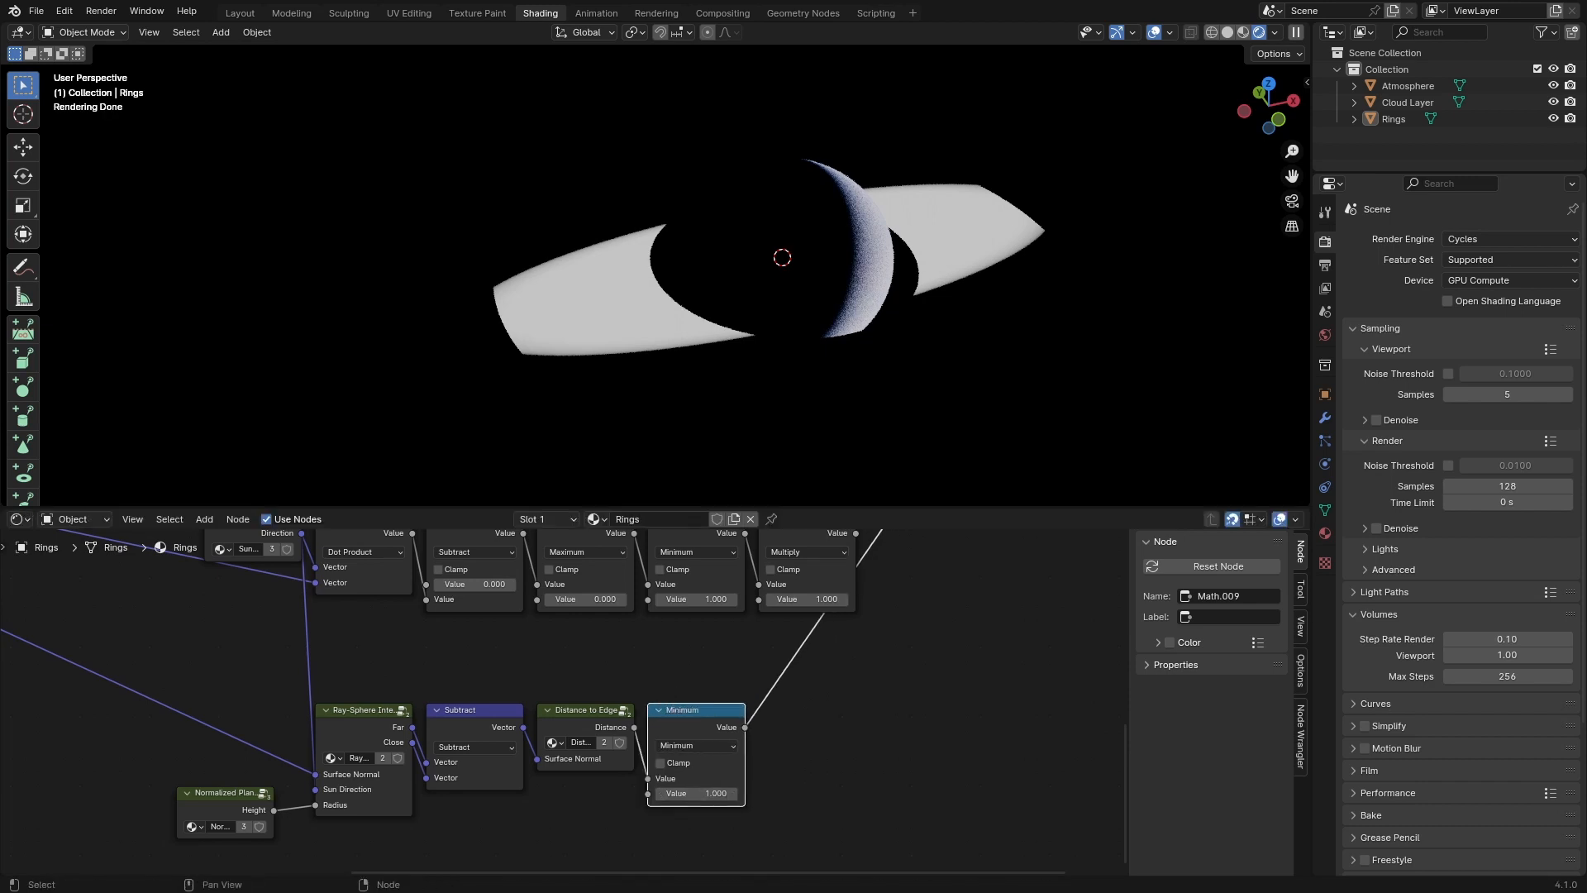
# Step: Connect the lower Minimum node to the upper chain's Multiply node as its second value, preview the product, and save
pyautogui.moveTo(849, 668); pyautogui.dragTo(769, 731, button='middle')
pyautogui.scroll(-2, 769, 731)
pyautogui.keyDown('alt'); pyautogui.moveTo(672, 781); pyautogui.dragTo(703, 740, button='right'); pyautogui.keyUp('alt')
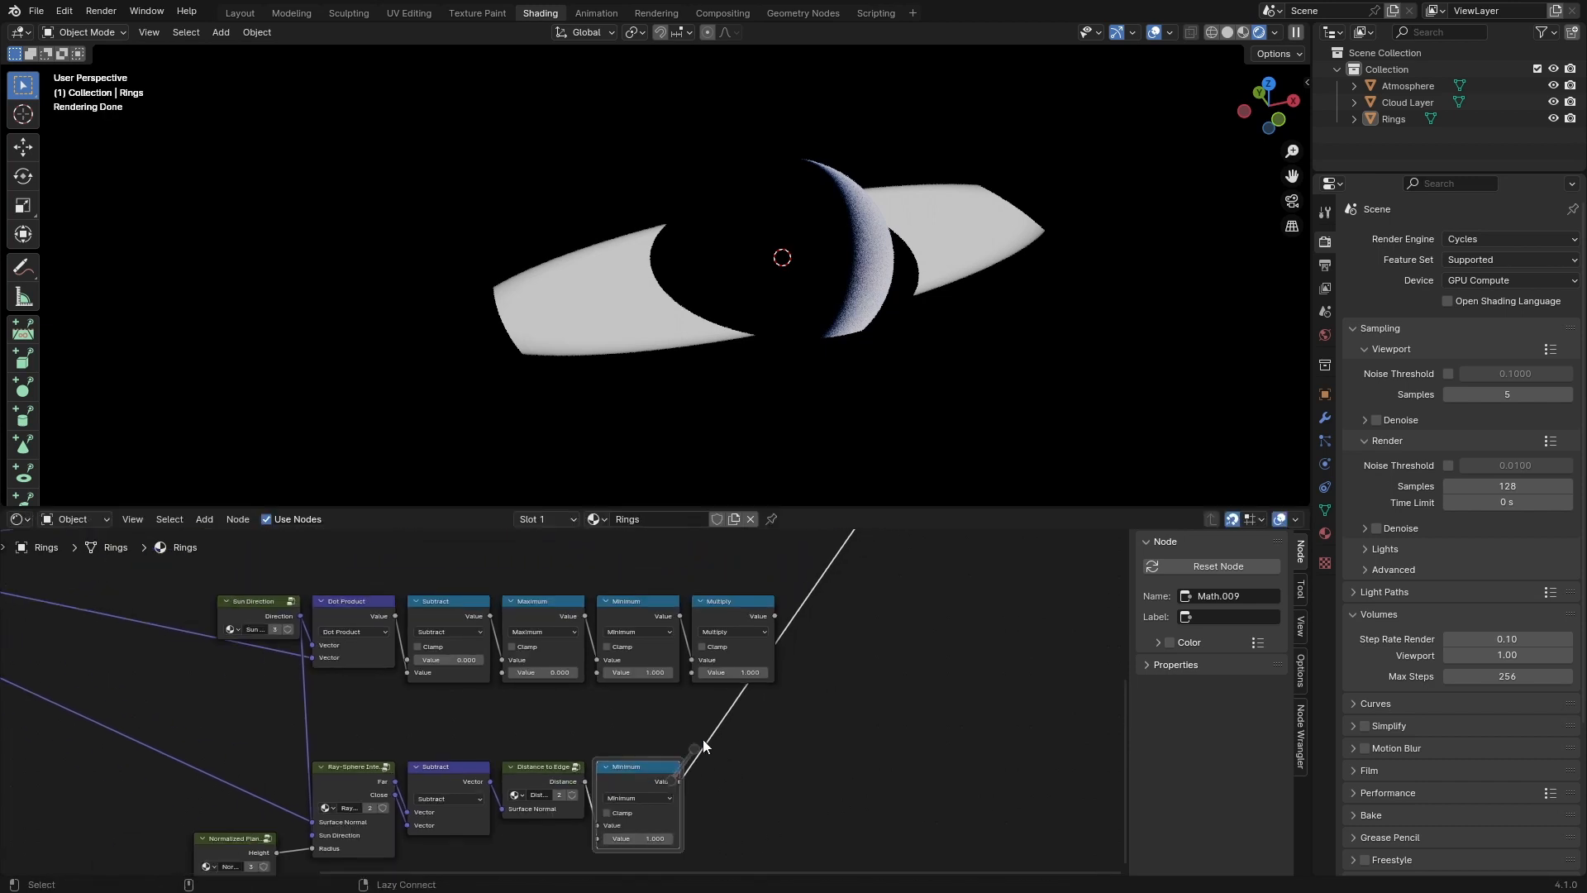
pyautogui.keyDown('alt'); pyautogui.moveTo(735, 602); pyautogui.dragTo(734, 604, button='right'); pyautogui.keyUp('alt')
pyautogui.hotkey('ctrl', 's')
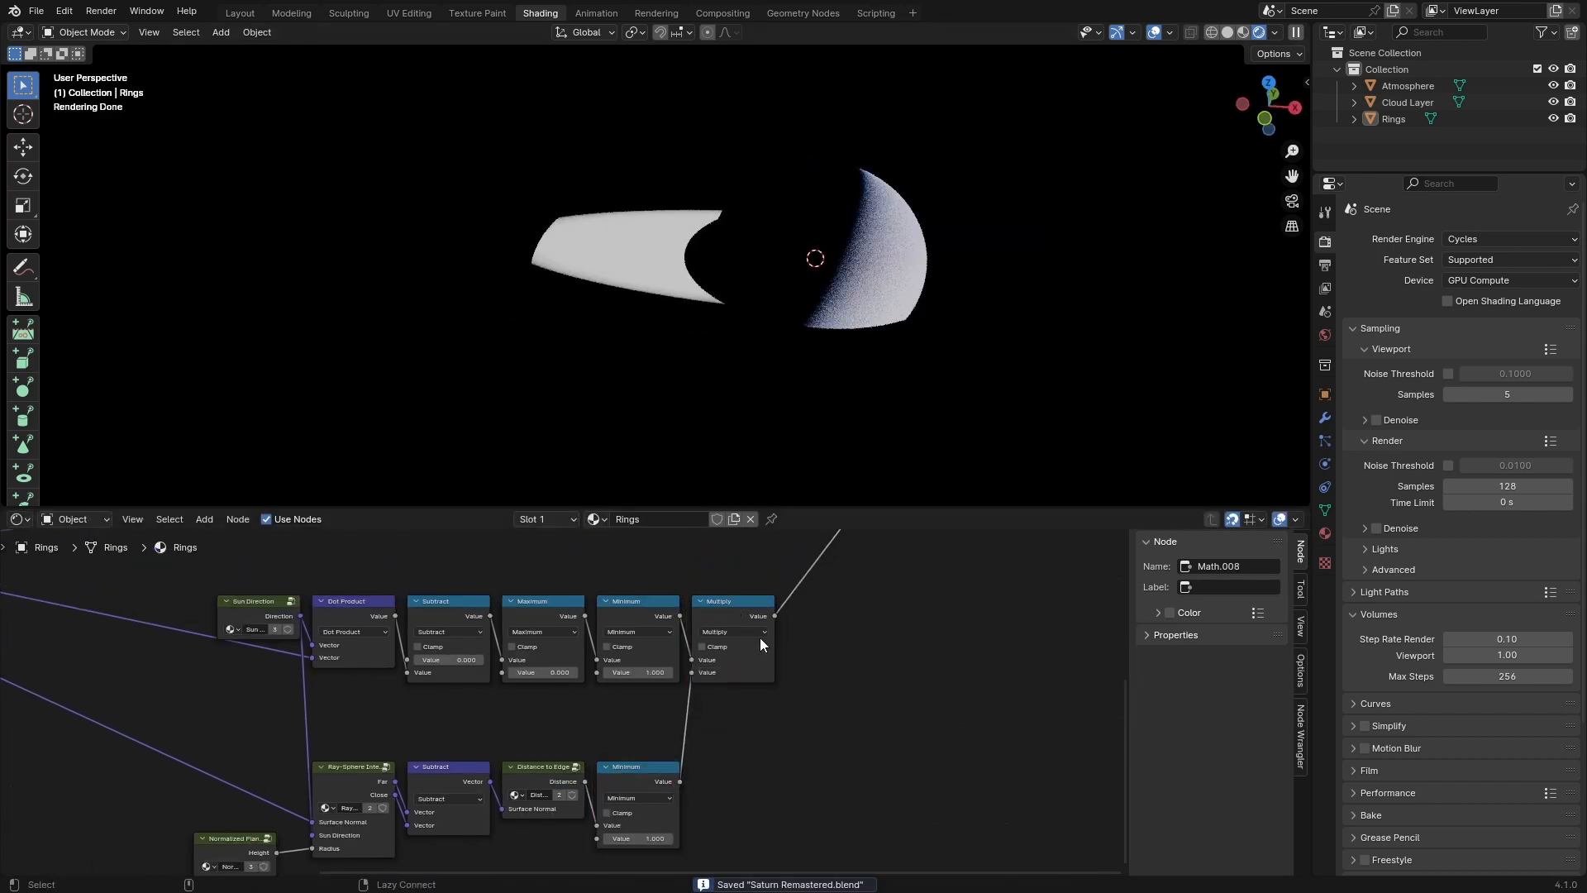
pyautogui.moveTo(709, 600); pyautogui.dragTo(641, 619, button='middle')
pyautogui.scroll(1, 642, 618)
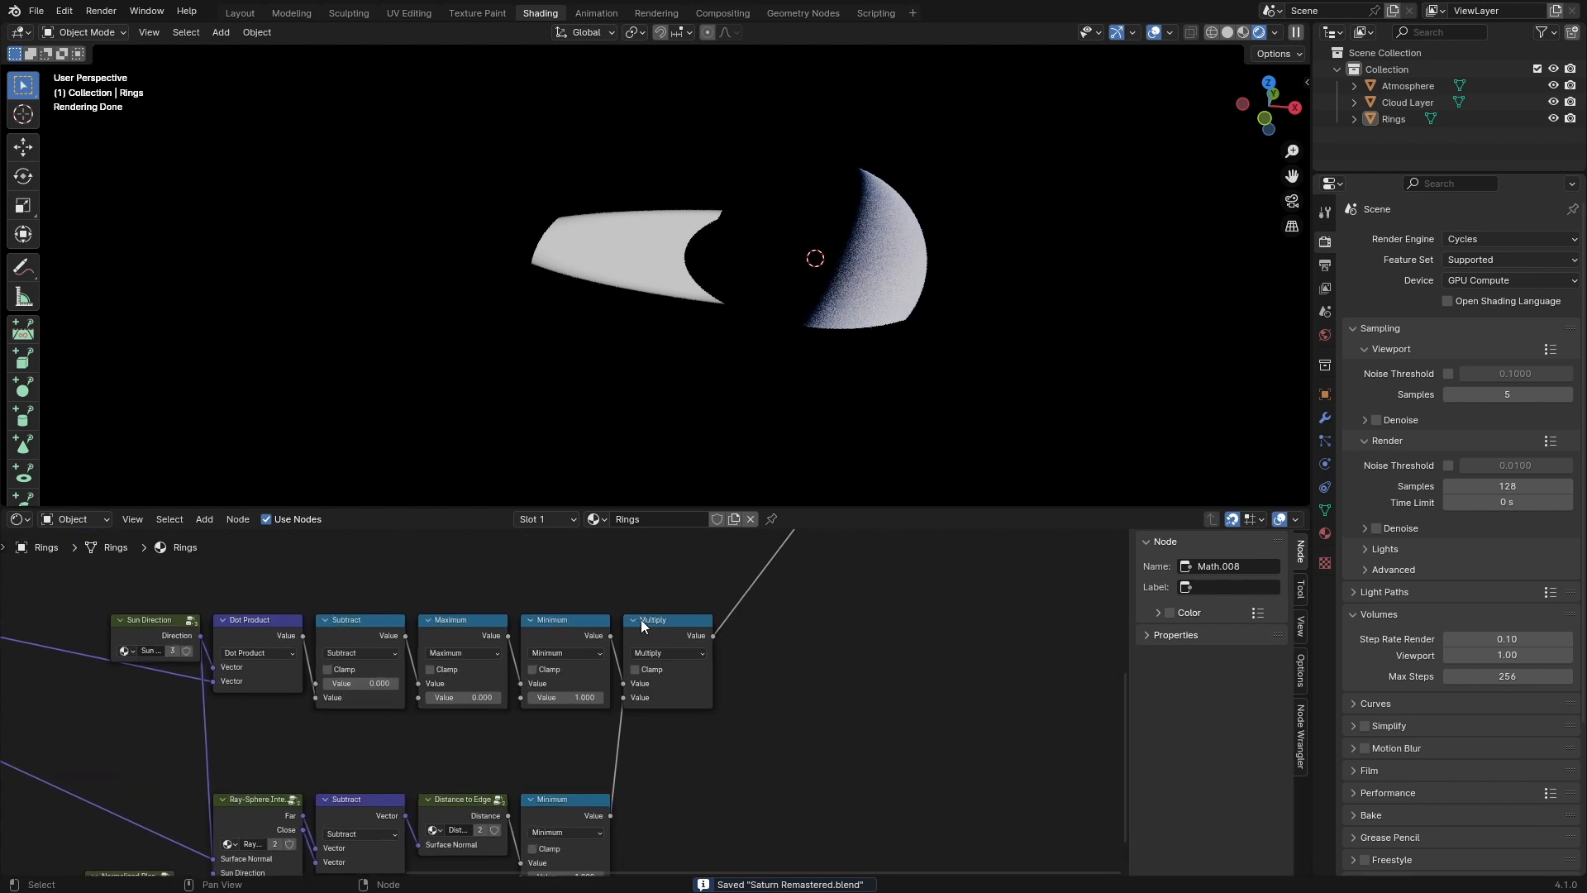
# Step: Duplicate the Multiply node at the end of the upper chain and set the copy's second value to -1
pyautogui.click(642, 618)
pyautogui.hotkey('shift', 'd')
pyautogui.click(809, 645)
pyautogui.click(827, 676)
pyautogui.scroll(4, 829, 666)
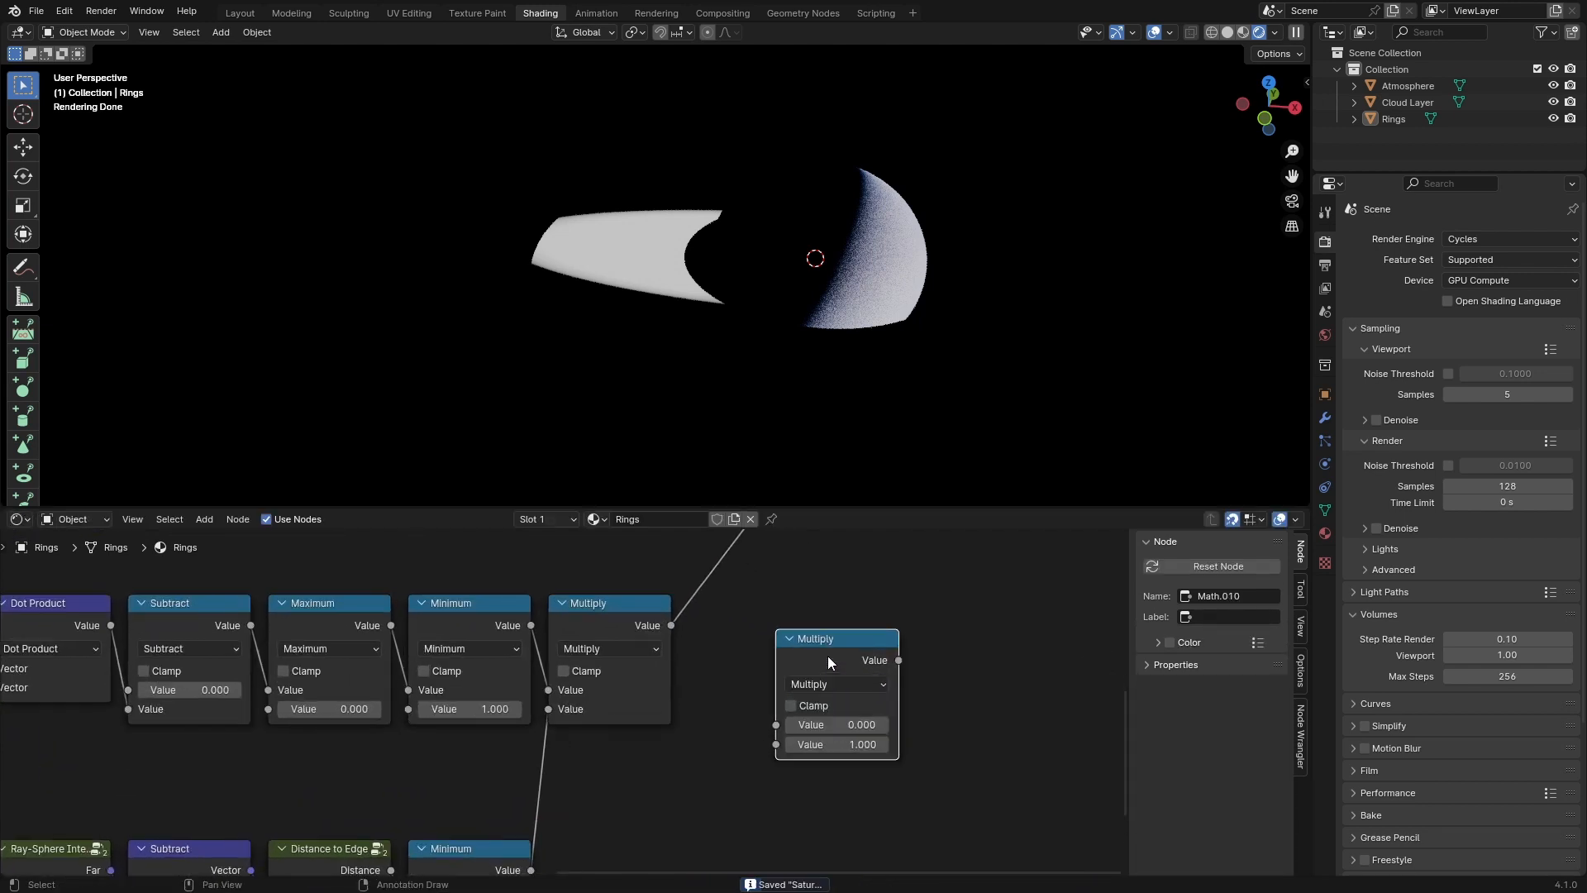
pyautogui.moveTo(827, 657); pyautogui.dragTo(739, 588)
pyautogui.click(813, 675)
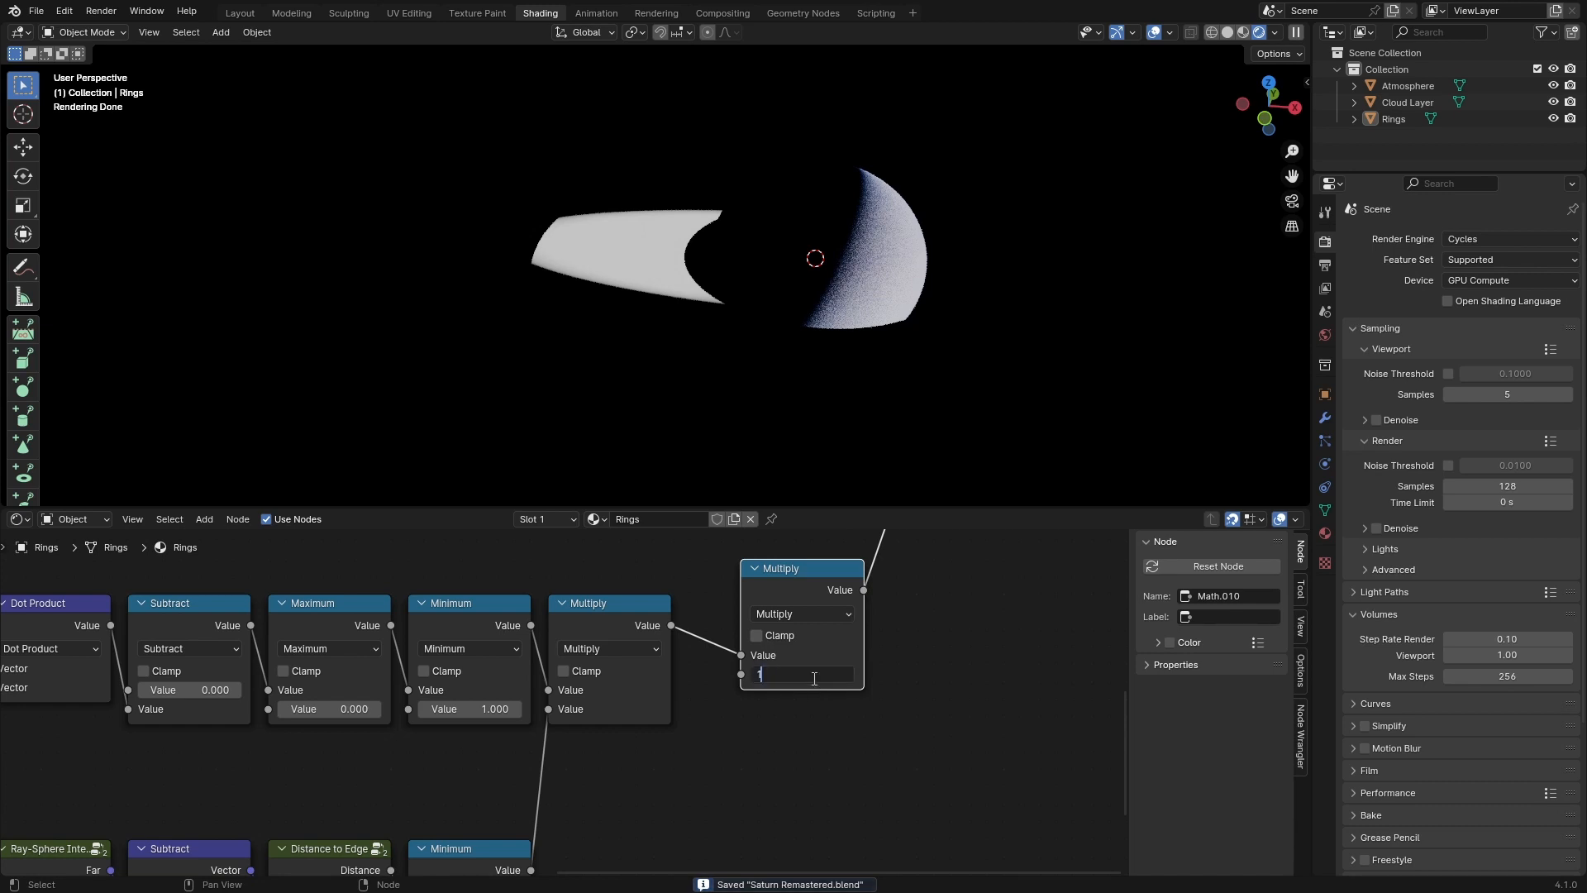
pyautogui.press('Return')
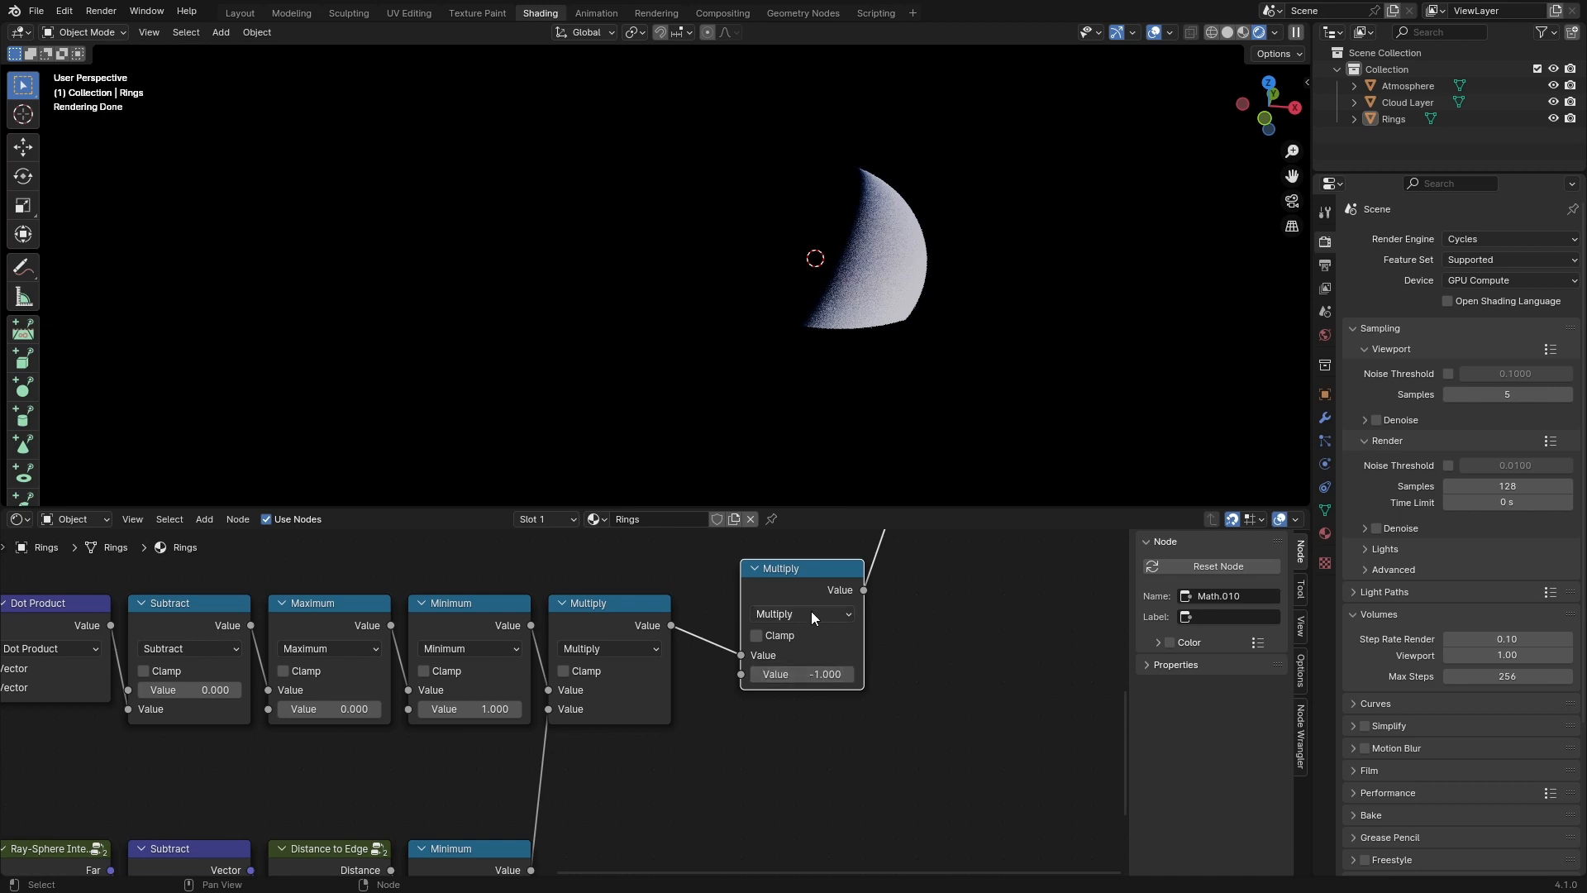
# Step: Duplicate the -1 Multiply node at the end of the chain and add an Air Density group node beneath the chain
pyautogui.hotkey('shift', 'd')
pyautogui.click(930, 588)
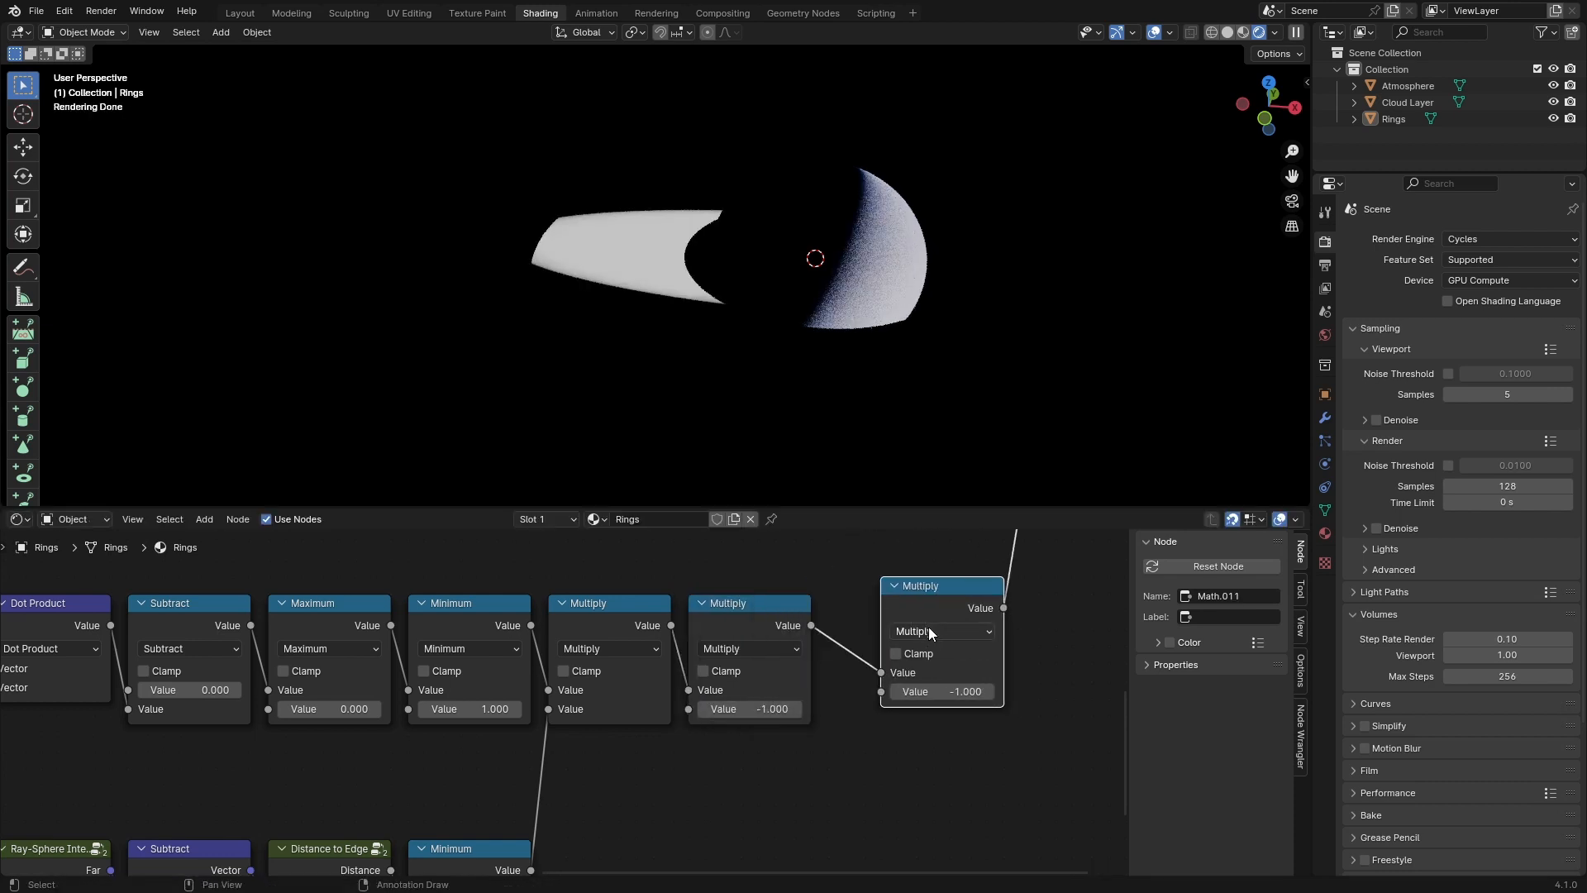
pyautogui.hotkey('shift', 'a')
pyautogui.click(873, 602)
pyautogui.write('air')
pyautogui.press('Return')
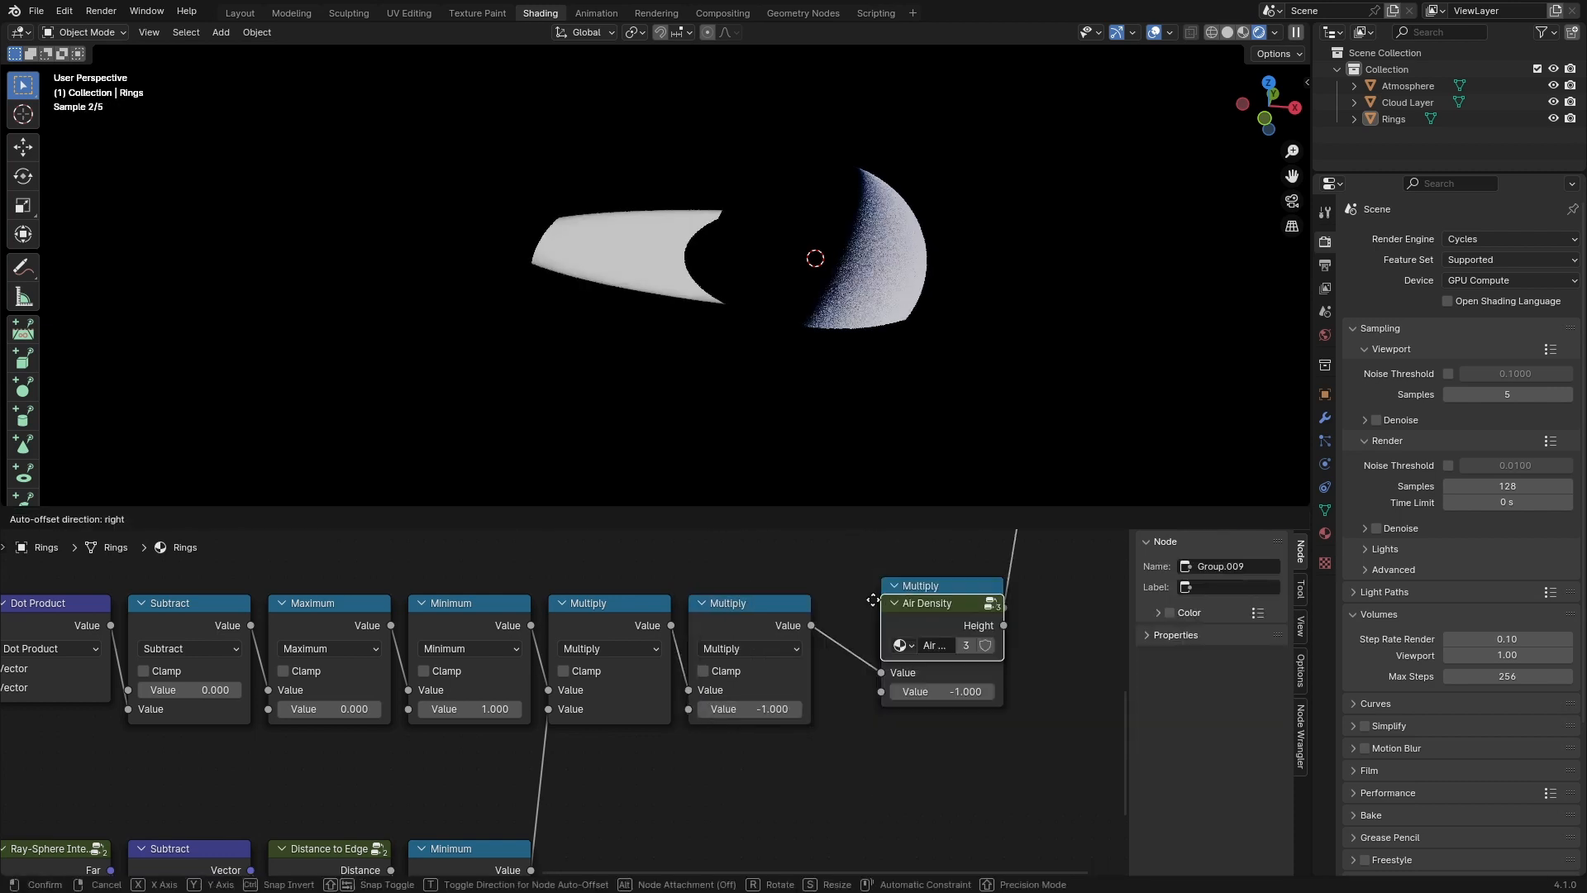
pyautogui.click(648, 777)
pyautogui.moveTo(713, 778); pyautogui.dragTo(711, 723, button='middle')
pyautogui.hotkey('shift', 'd')
pyautogui.rightClick(937, 608)
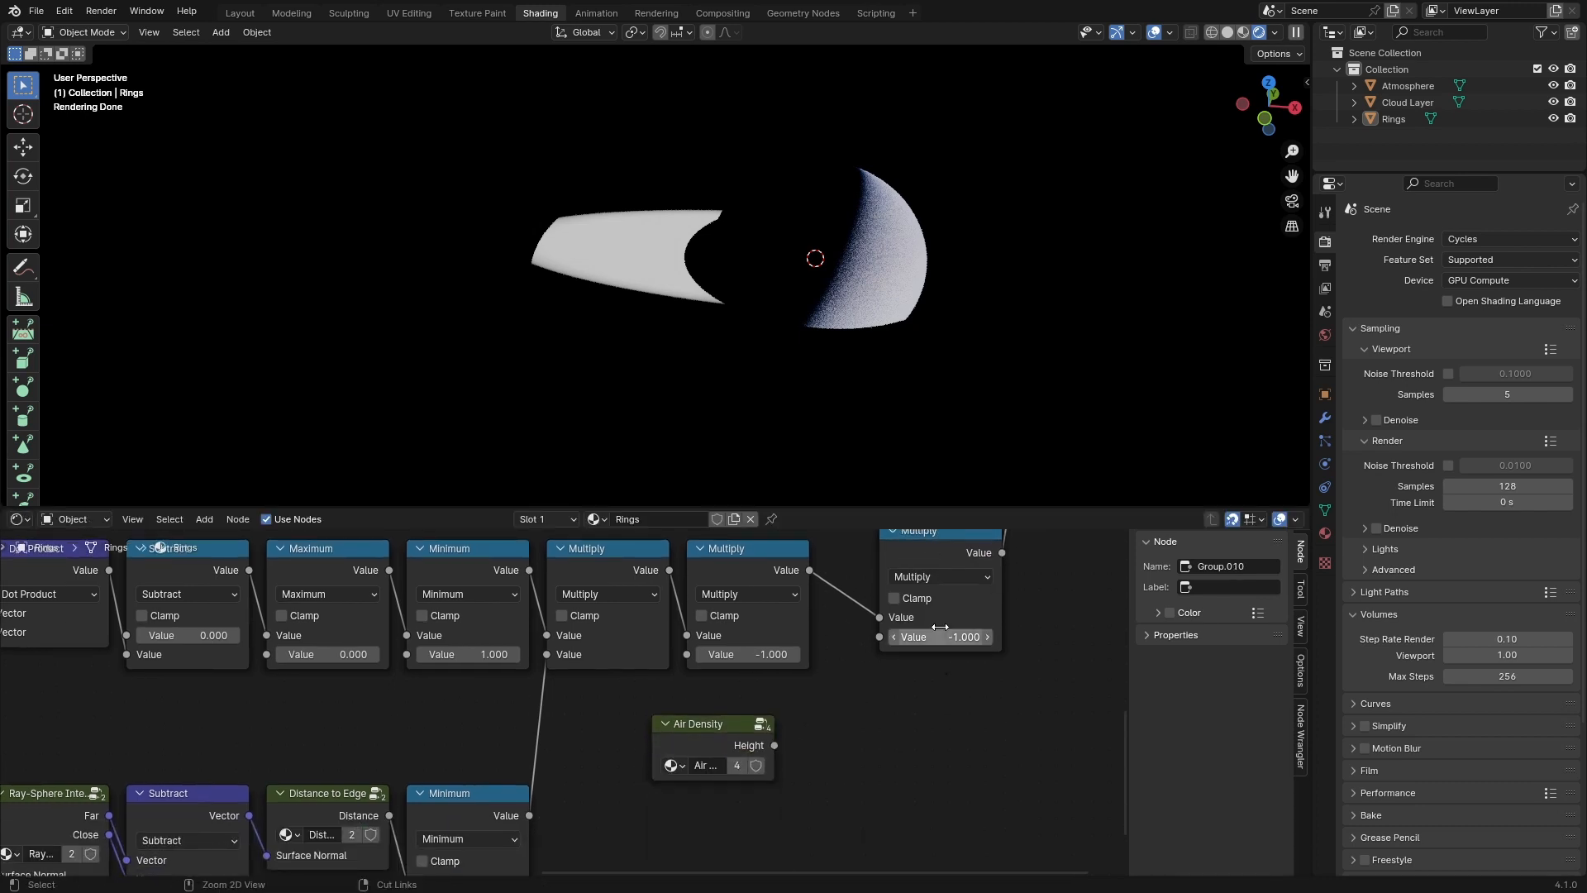
pyautogui.hotkey('ctrl', 'z')
# Step: Multiply the Air Density height by 1000 with a duplicated Multiply node and connect the result to the last Multiply's second value
pyautogui.scroll(-3, 920, 557)
pyautogui.click(921, 548)
pyautogui.hotkey('shift', 'd')
pyautogui.click(880, 709)
pyautogui.click(880, 725)
pyautogui.press('Escape')
pyautogui.moveTo(865, 704); pyautogui.dragTo(835, 701)
pyautogui.keyDown('alt'); pyautogui.moveTo(771, 707); pyautogui.dragTo(867, 773, button='right'); pyautogui.keyUp('alt')
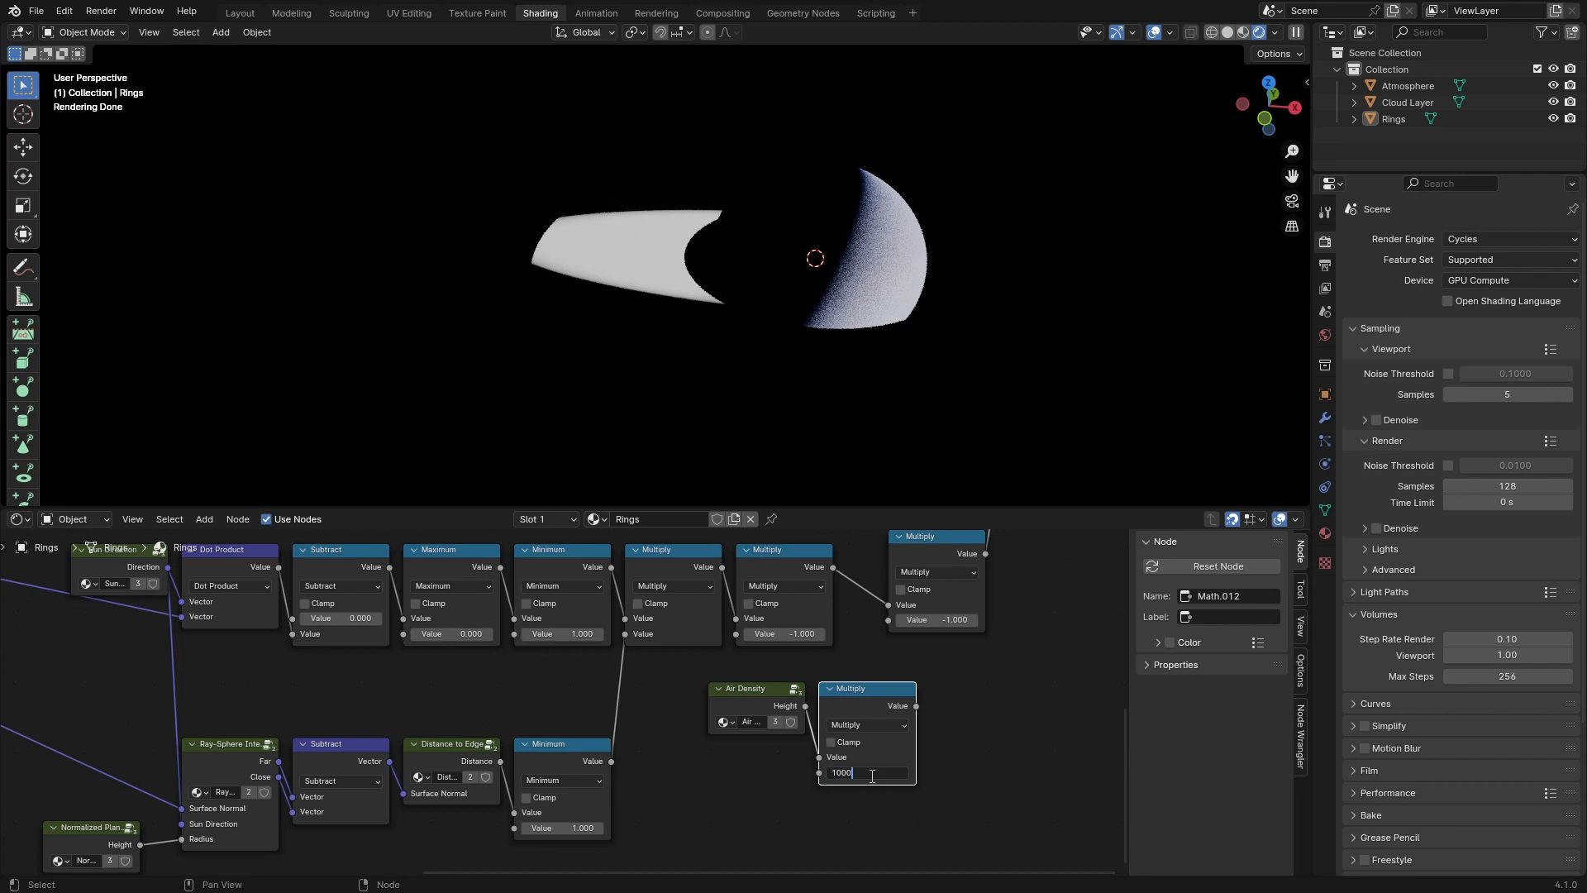
pyautogui.moveTo(956, 699); pyautogui.dragTo(750, 776)
pyautogui.moveTo(865, 709); pyautogui.dragTo(783, 682)
pyautogui.hotkey('alt', 'a')
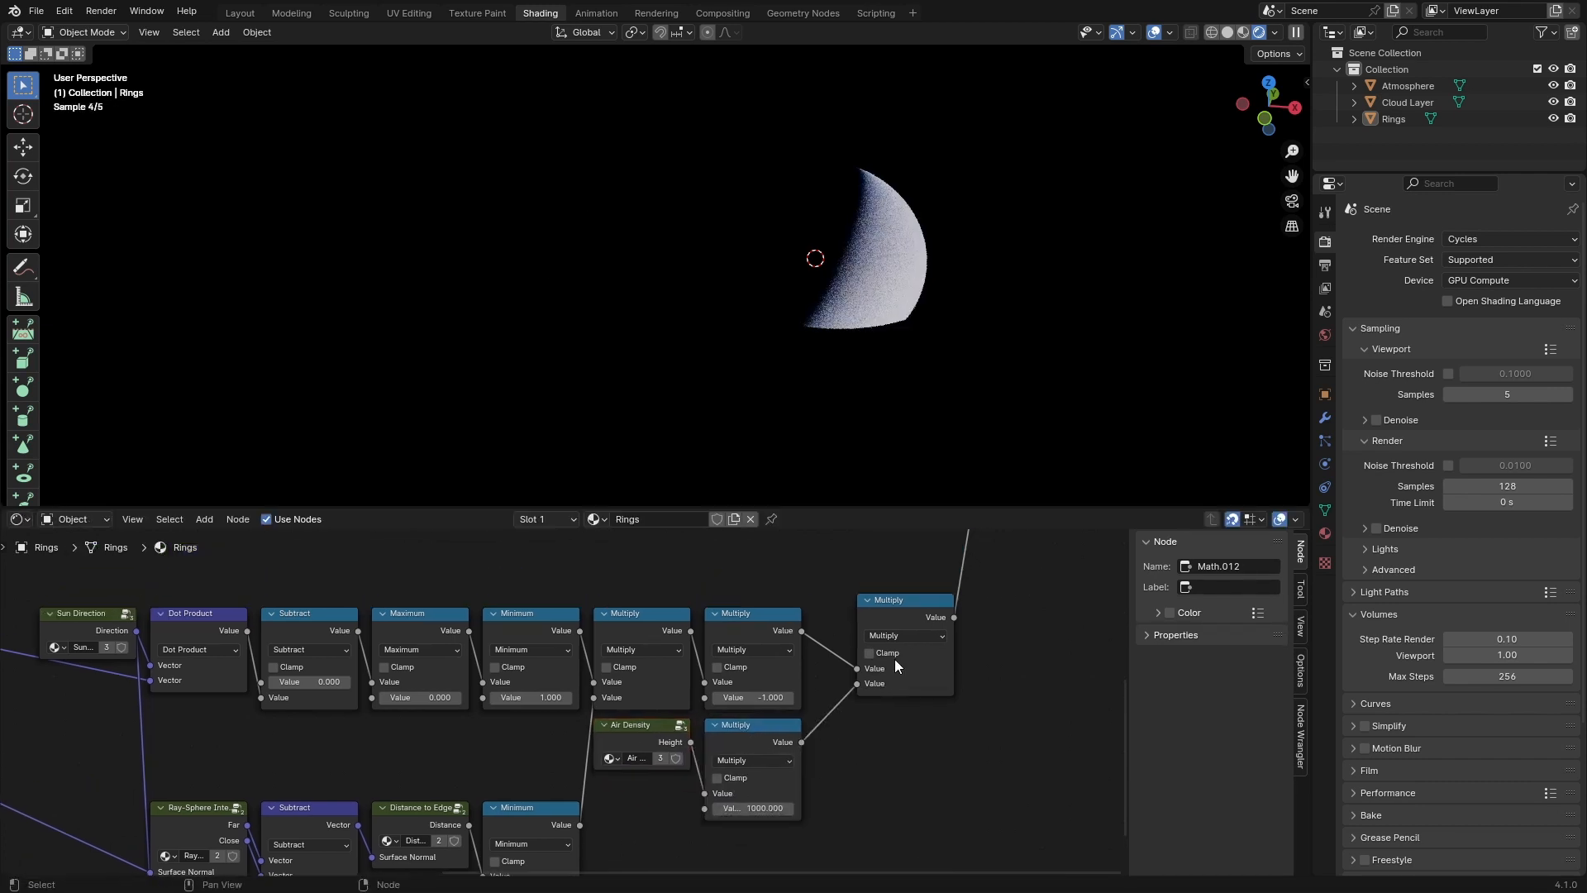
# Step: Duplicate the last Multiply node as an Exponent node at the end of the chain, save, and check the shadow on the rings
pyautogui.hotkey('shift', 'd')
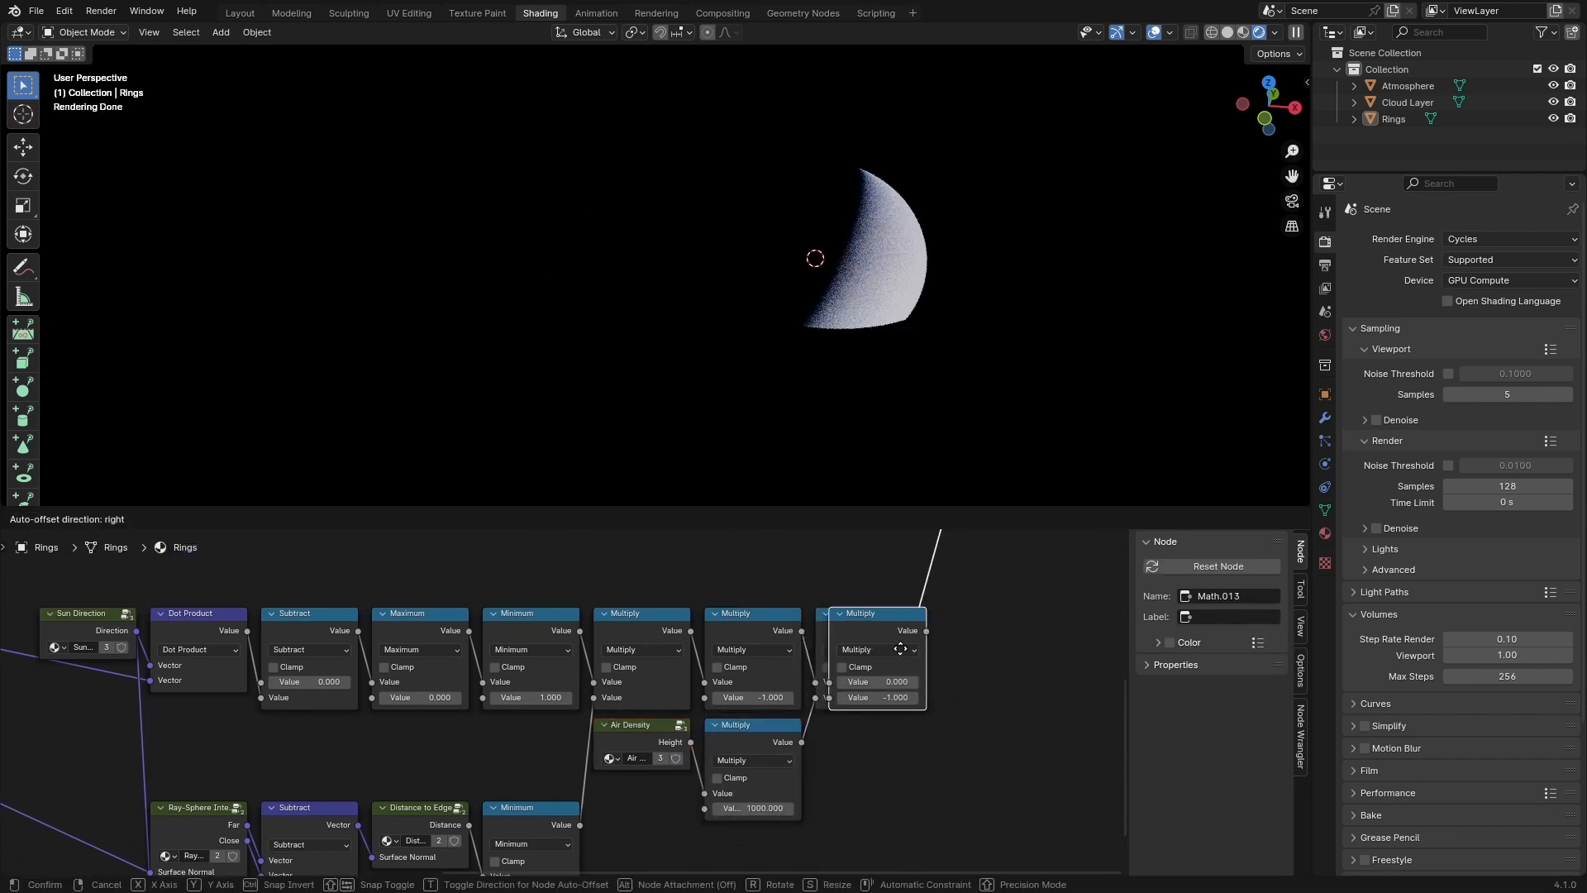
pyautogui.click(989, 671)
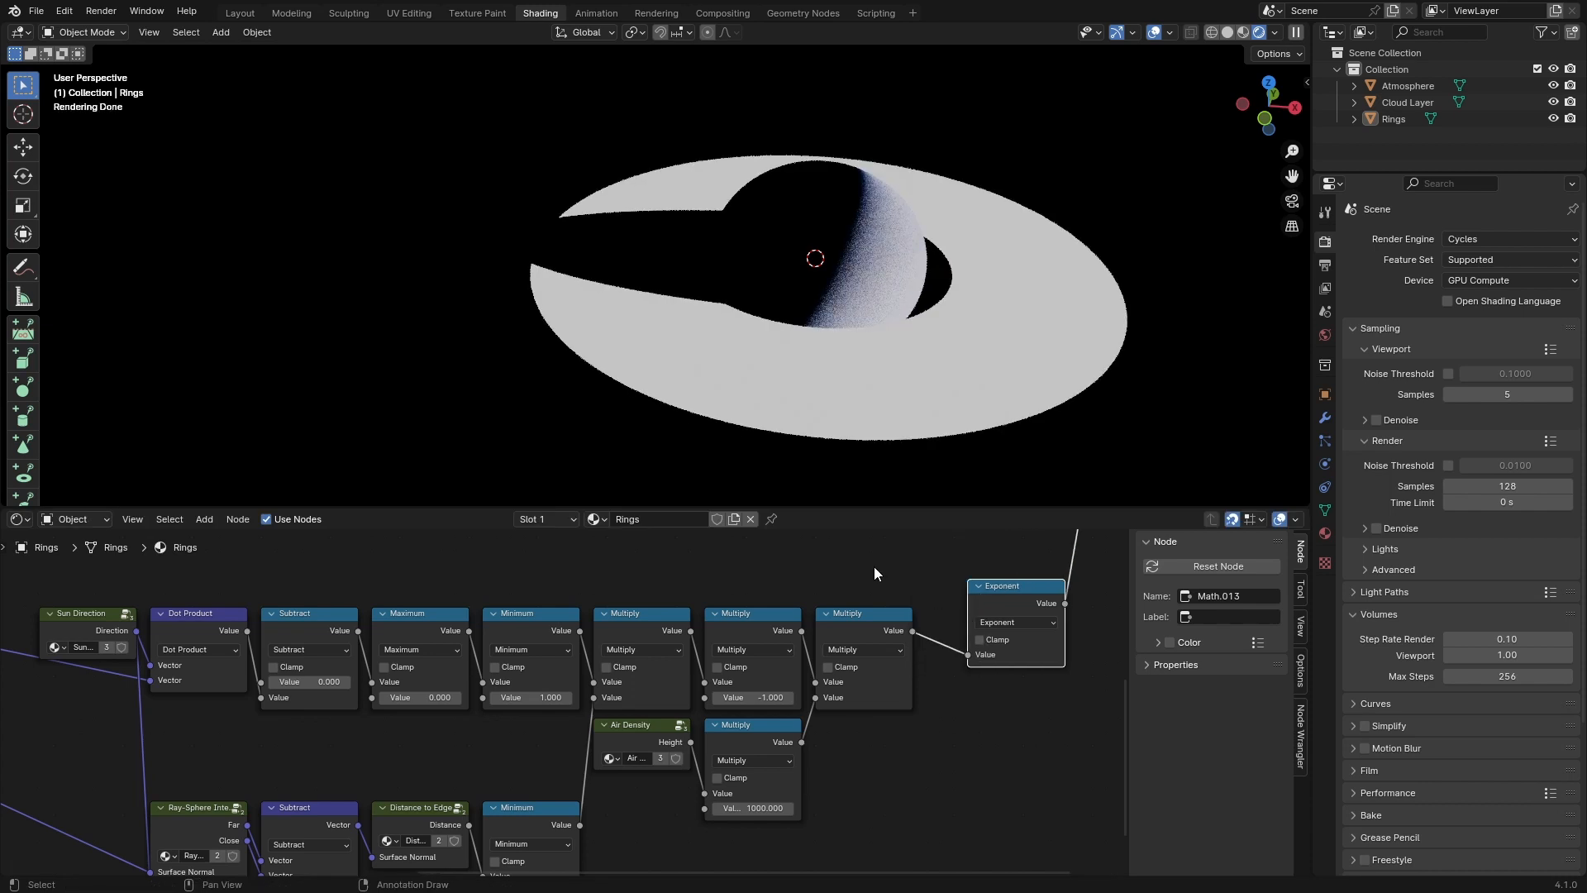
pyautogui.hotkey('ctrl', 's')
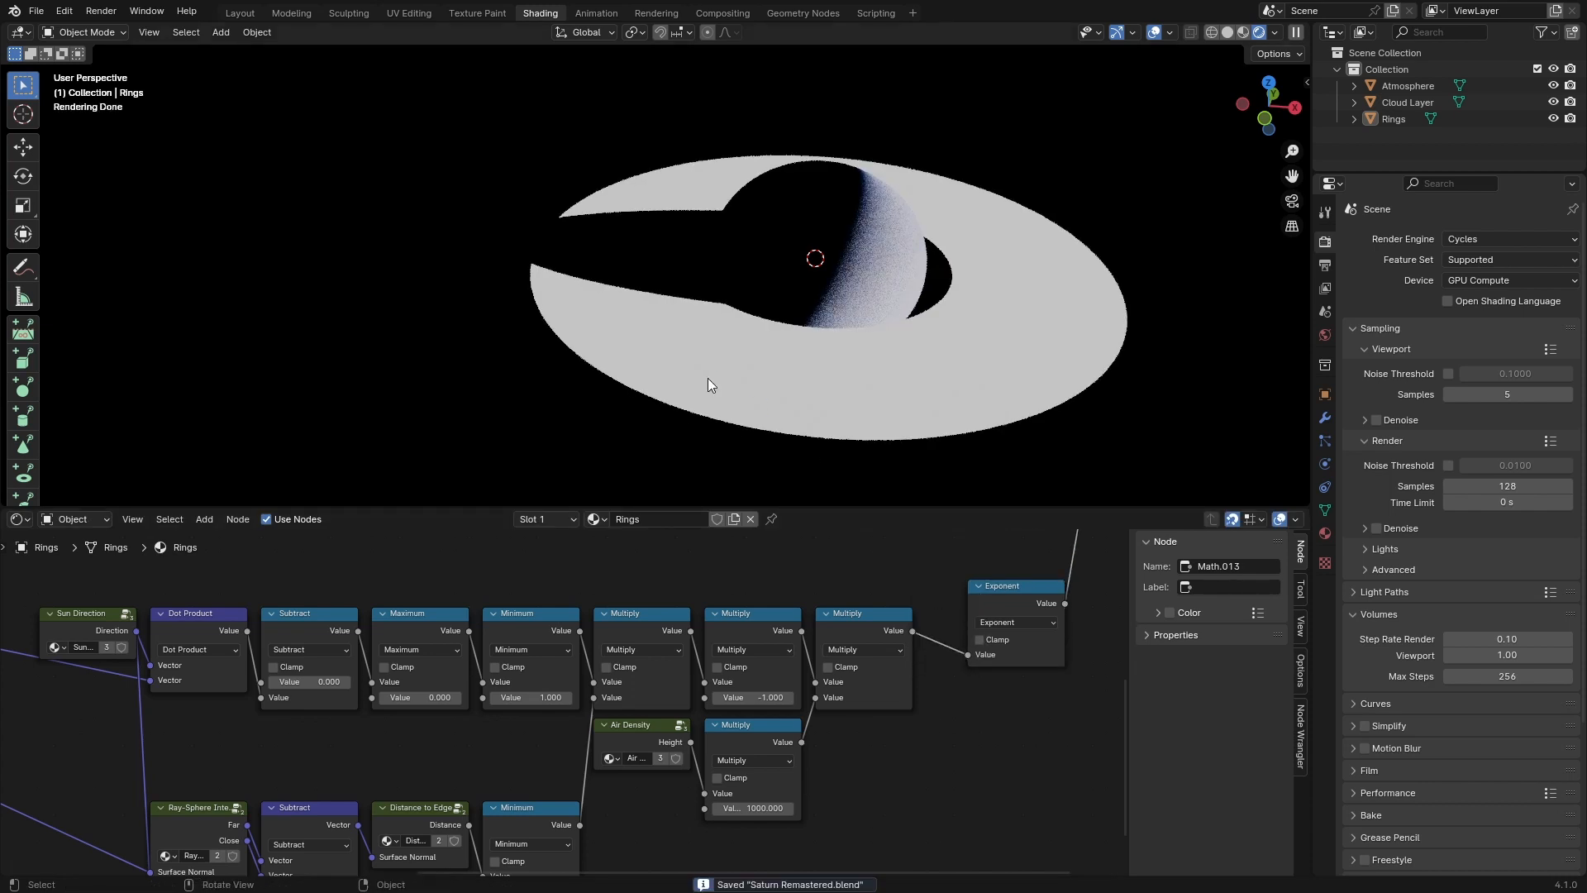
pyautogui.moveTo(807, 410); pyautogui.dragTo(934, 414, button='middle')
pyautogui.moveTo(1008, 600); pyautogui.dragTo(959, 625)
pyautogui.click(926, 592)
pyautogui.scroll(4, 756, 241)
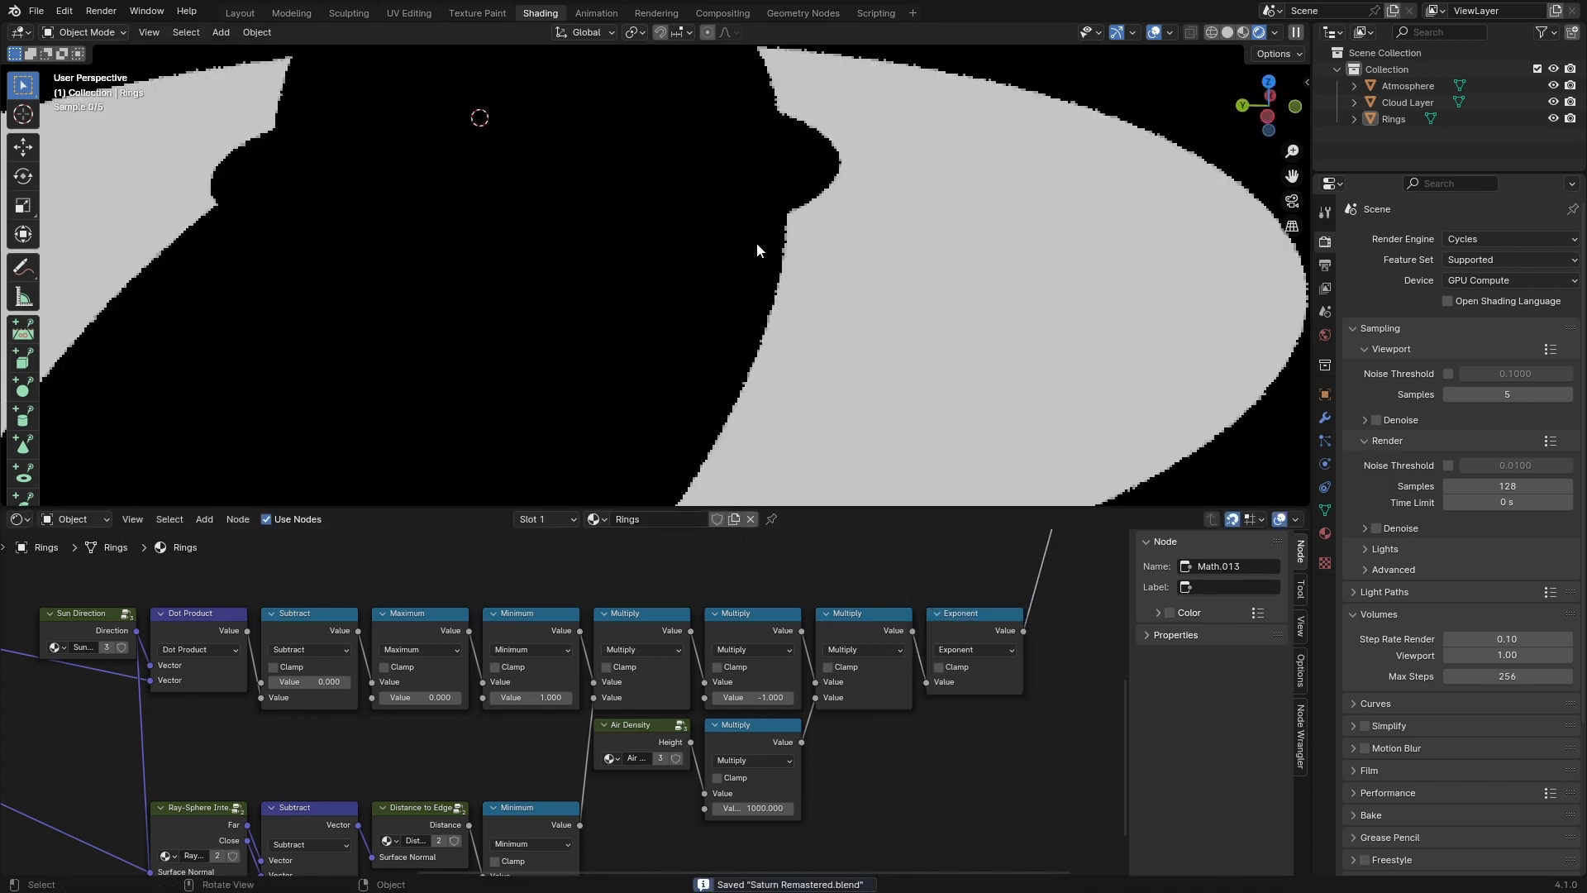
pyautogui.scroll(5, 847, 248)
pyautogui.scroll(-10, 846, 248)
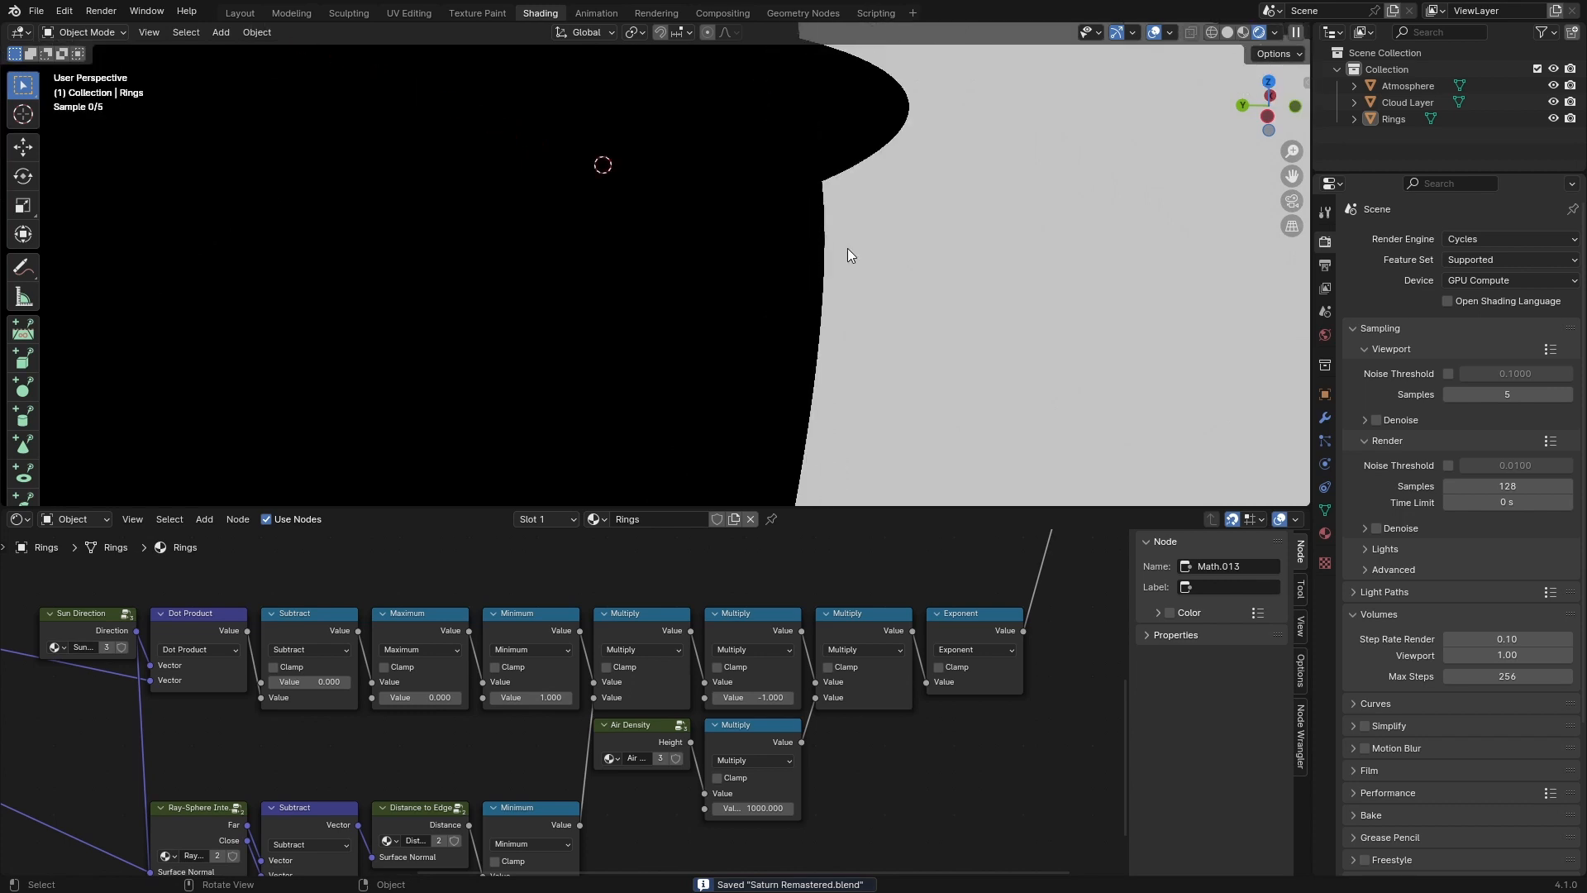
pyautogui.moveTo(846, 248); pyautogui.dragTo(803, 306, button='middle')
pyautogui.scroll(-3, 964, 736)
# Step: Move the Mix Shader, Transparent BSDF and Emission nodes closer to the Material Output to make room after the Scale node
pyautogui.moveTo(993, 633); pyautogui.dragTo(826, 746, button='middle')
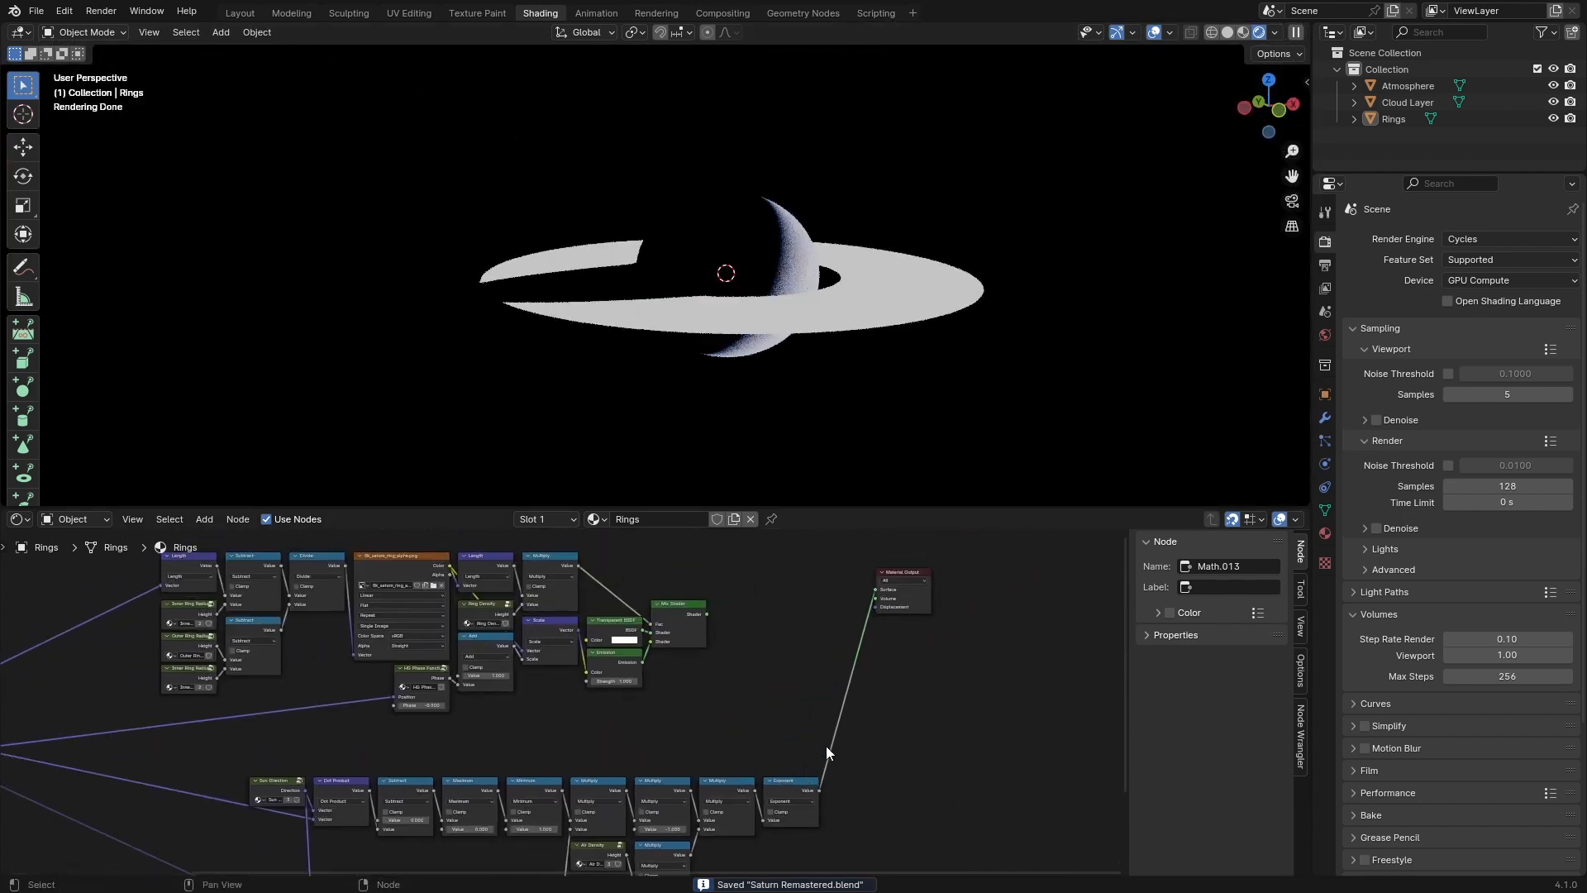
pyautogui.moveTo(718, 650); pyautogui.dragTo(772, 646, button='middle')
pyautogui.scroll(1, 772, 647)
pyautogui.moveTo(741, 626); pyautogui.dragTo(802, 599)
pyautogui.click(786, 650)
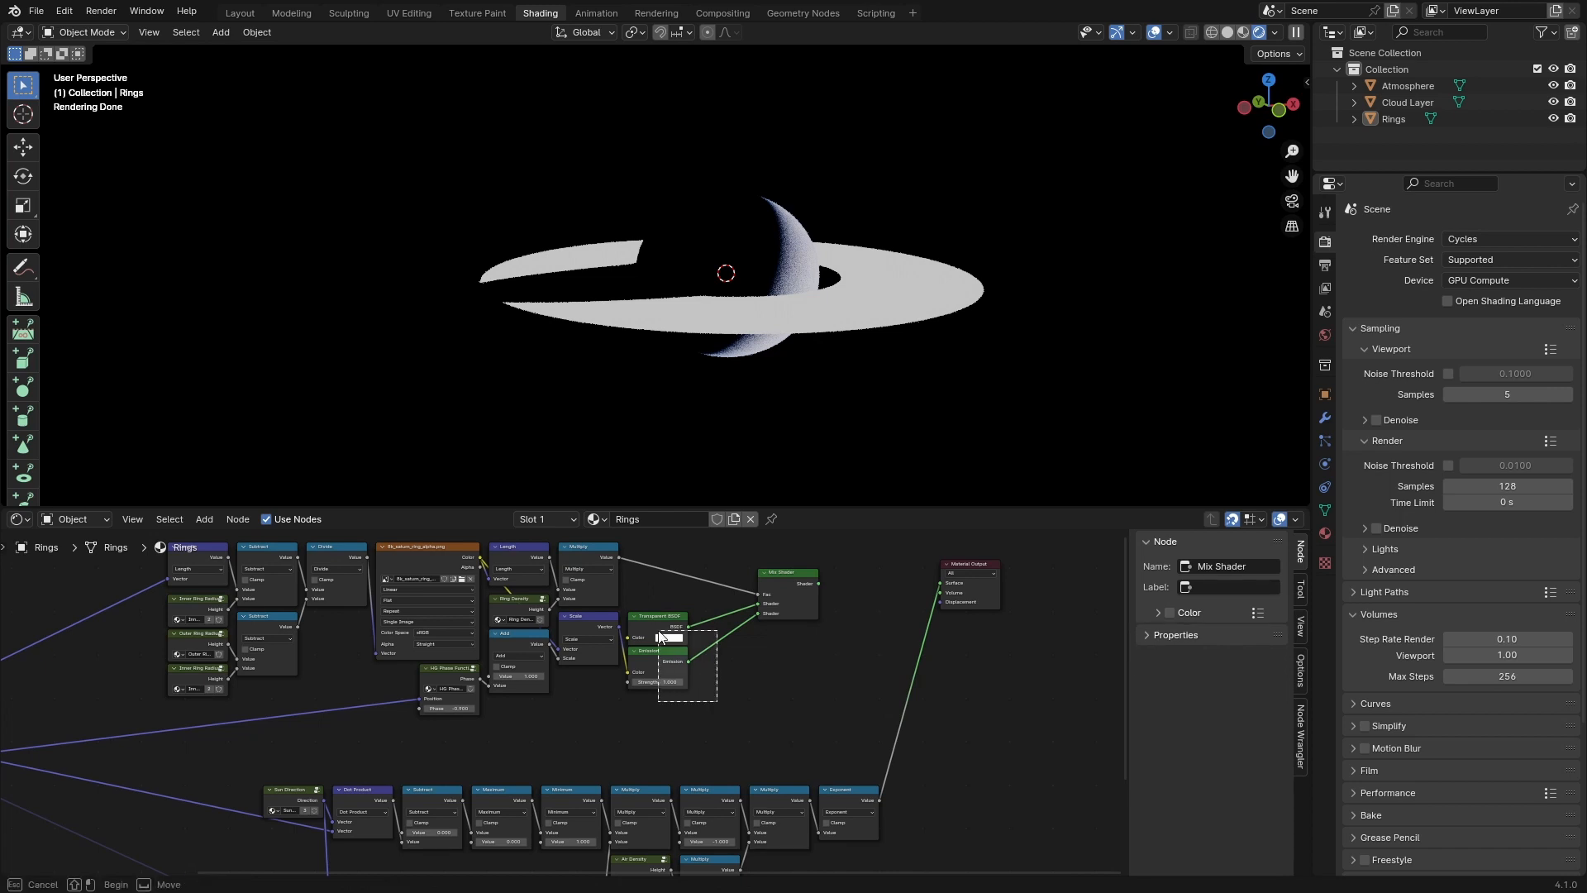
pyautogui.moveTo(659, 632); pyautogui.dragTo(659, 631)
pyautogui.moveTo(659, 631); pyautogui.dragTo(711, 622)
pyautogui.moveTo(784, 608); pyautogui.dragTo(819, 600)
pyautogui.click(825, 625)
# Step: Duplicate the Scale node before Emission, drive its scale with the Exponent output, and reconnect the Mix Shader to the Material Output
pyautogui.click(569, 622)
pyautogui.hotkey('shift', 'd')
pyautogui.click(663, 623)
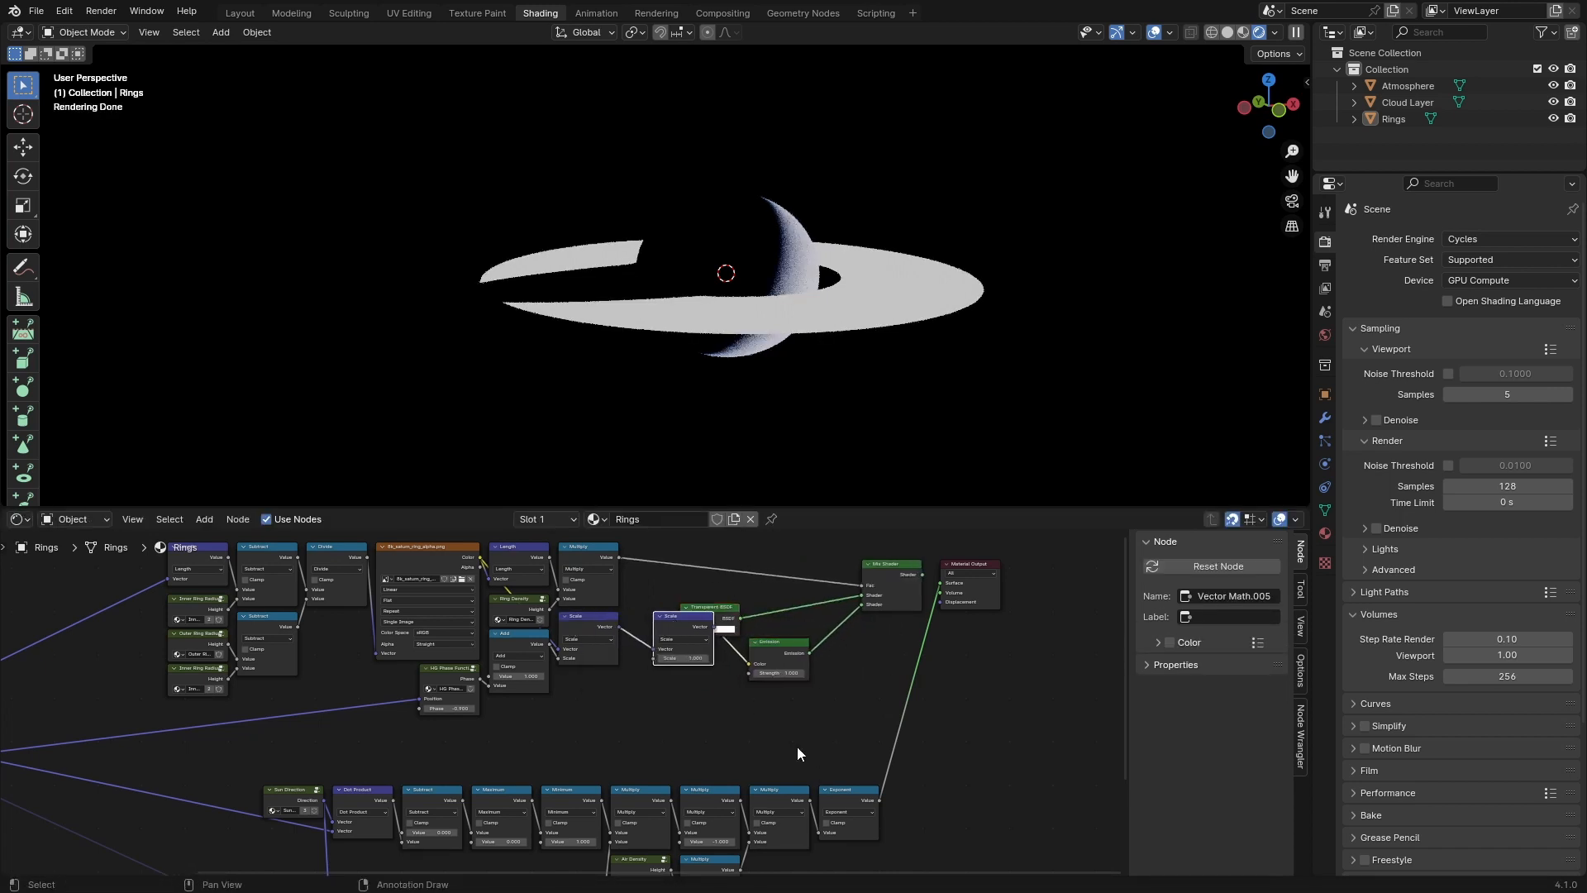
pyautogui.keyDown('alt'); pyautogui.moveTo(698, 658); pyautogui.dragTo(698, 658, button='right'); pyautogui.keyUp('alt')
pyautogui.click(919, 602)
pyautogui.moveTo(905, 496); pyautogui.dragTo(960, 339, button='middle')
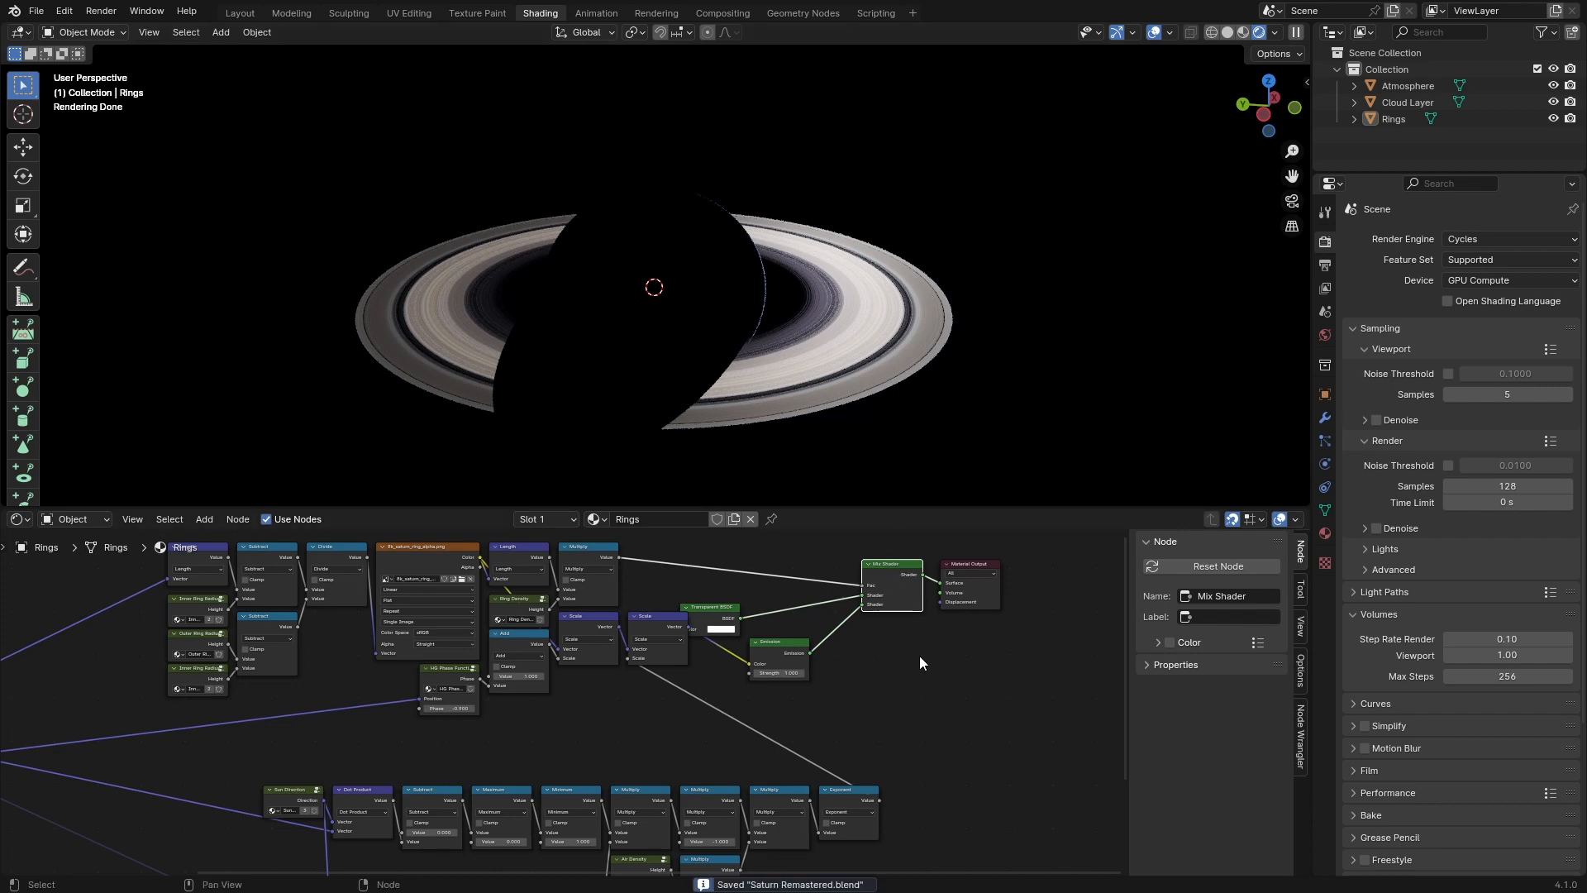
pyautogui.scroll(-5, 857, 747)
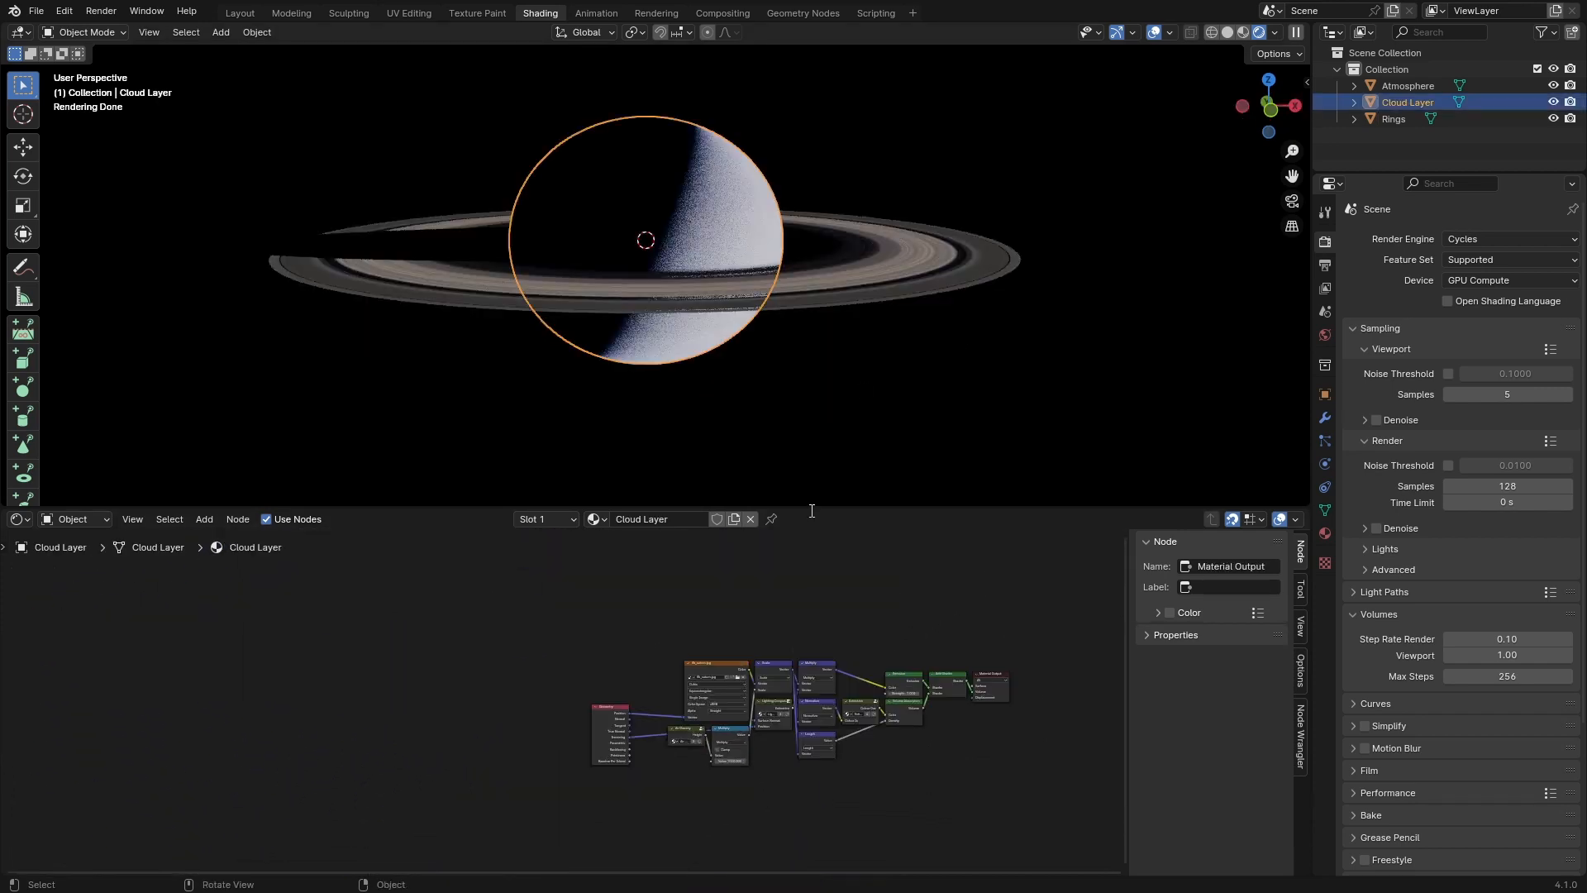
# Step: Save the file and, in the Atmosphere material, connect the Geometry Position output to Ray-Plane Intersection's Surface Normal input
pyautogui.click(653, 382)
pyautogui.hotkey('ctrl', 's')
pyautogui.scroll(5, 744, 662)
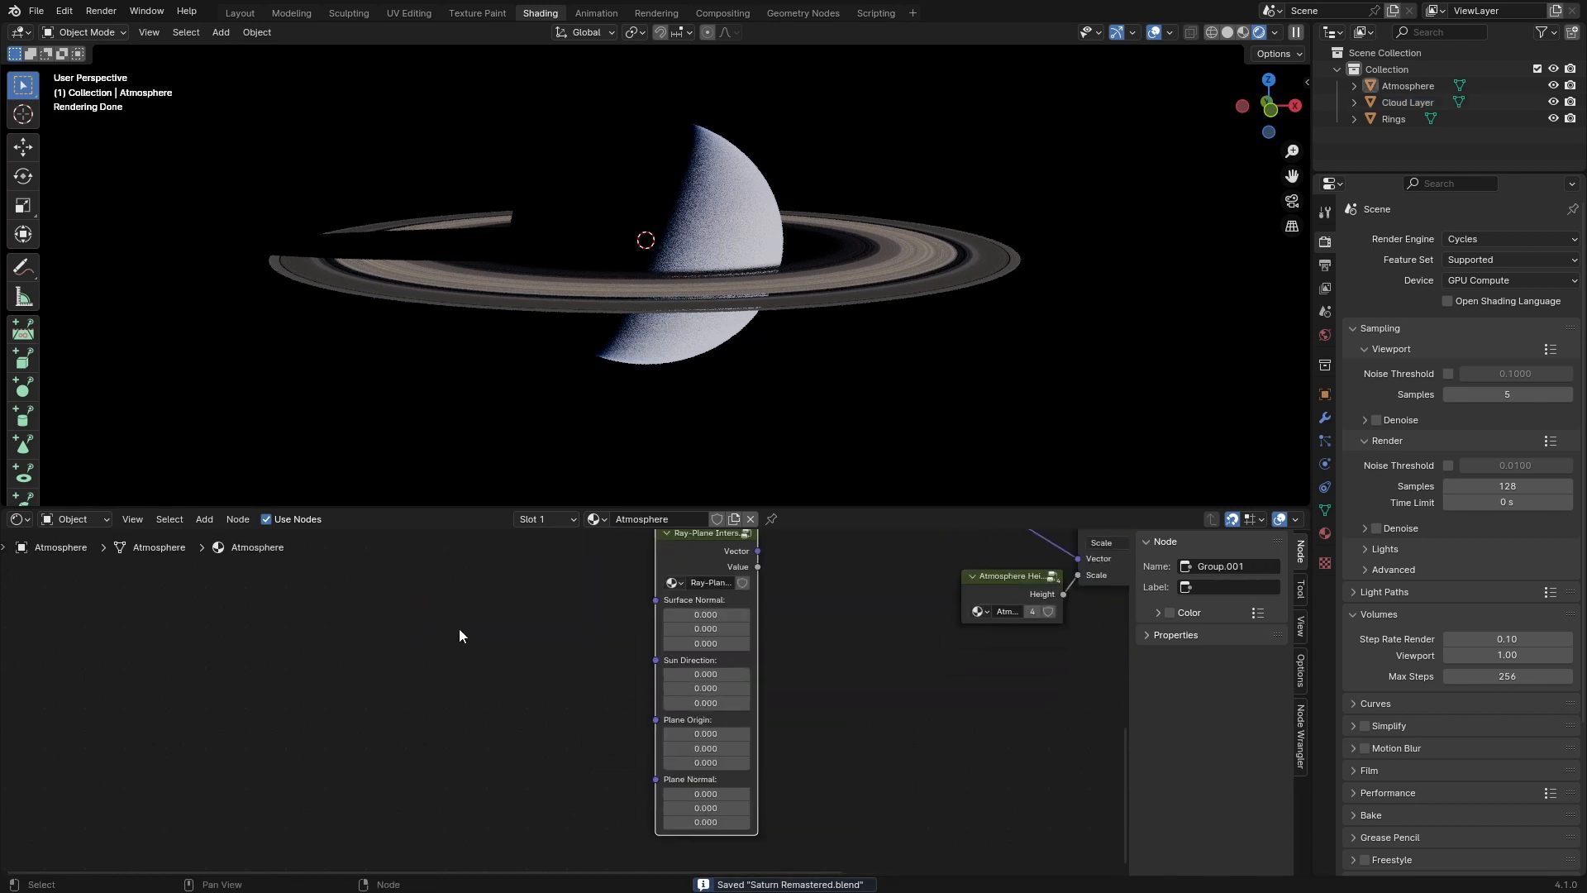
pyautogui.scroll(-8, 460, 630)
pyautogui.moveTo(501, 602); pyautogui.dragTo(615, 730, button='middle')
pyautogui.scroll(-3, 615, 729)
pyautogui.moveTo(536, 603); pyautogui.dragTo(533, 719)
pyautogui.moveTo(557, 742); pyautogui.dragTo(571, 674, button='middle')
pyautogui.scroll(4, 562, 644)
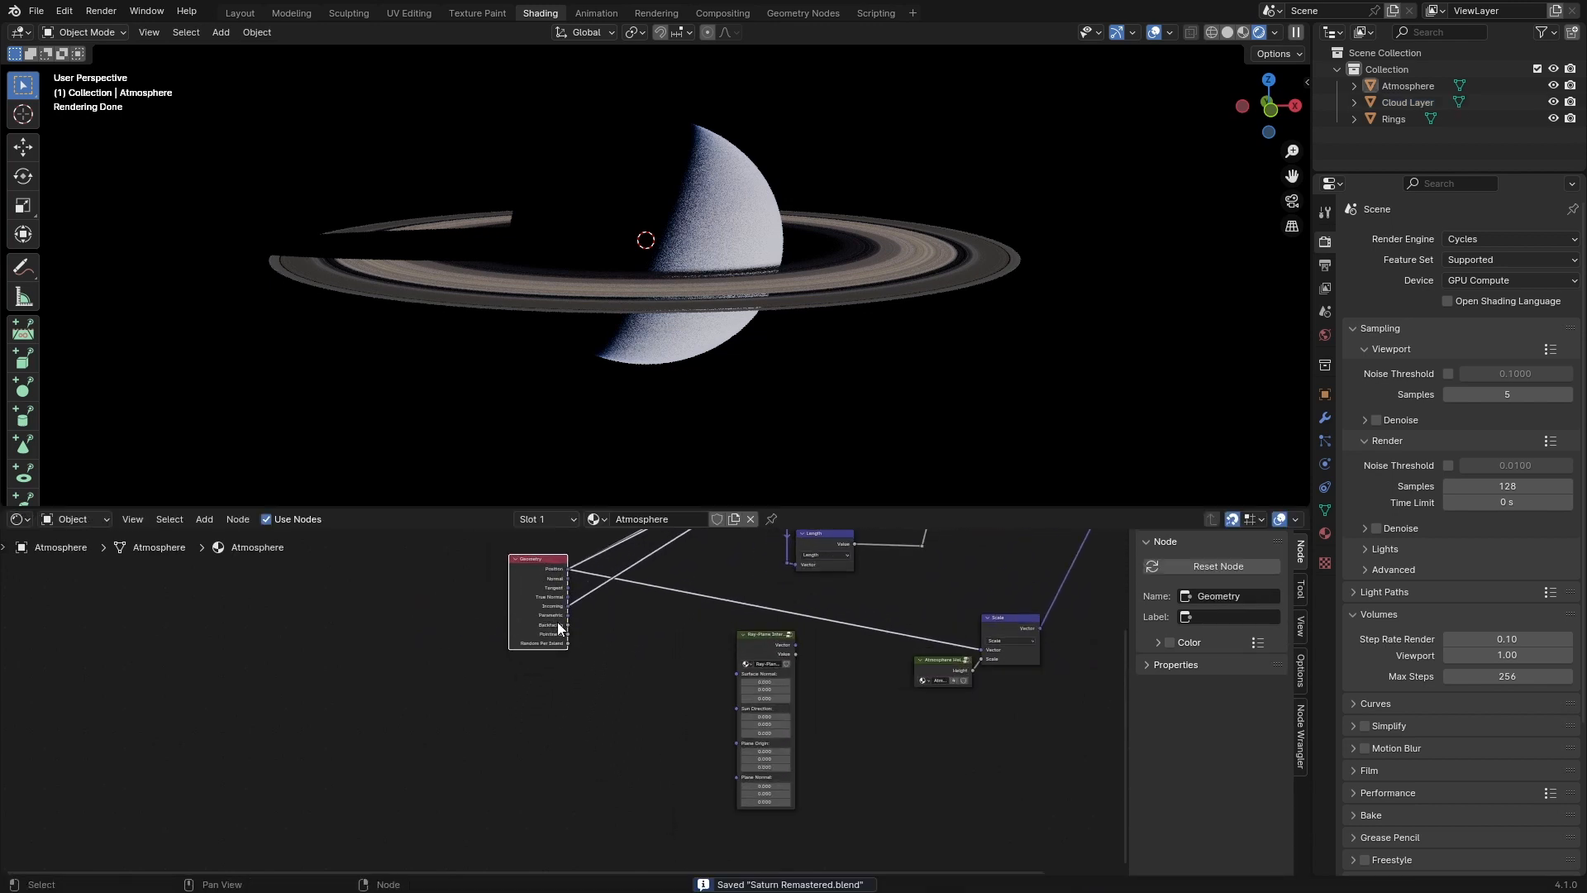
pyautogui.scroll(1, 559, 629)
pyautogui.moveTo(762, 679); pyautogui.dragTo(768, 683)
pyautogui.scroll(2, 716, 699)
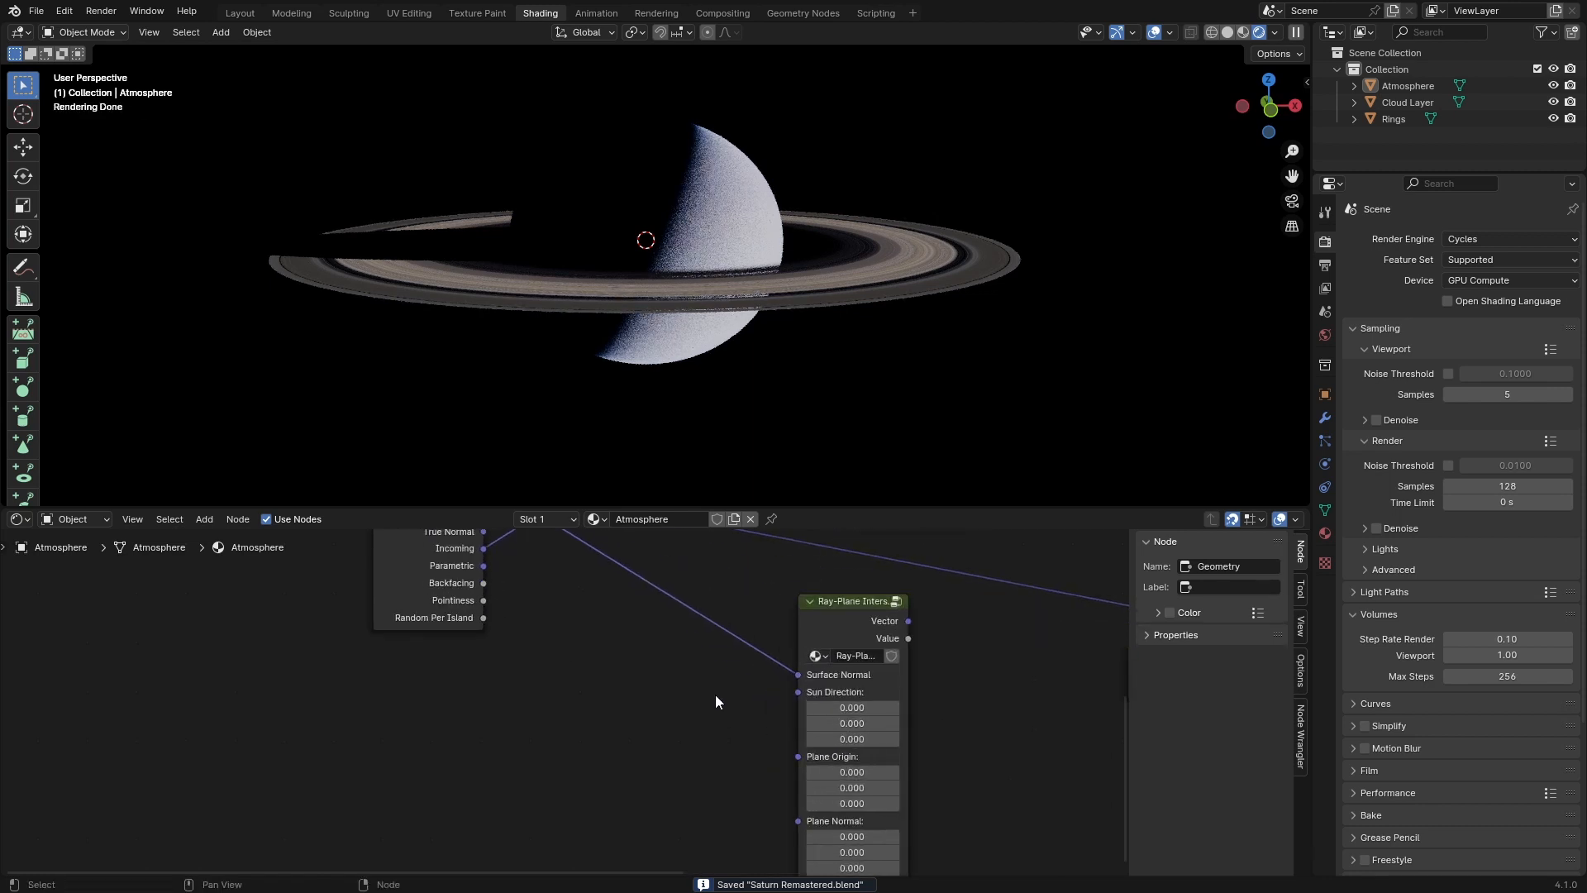
# Step: Add a Sun Direction group, connect it to the Ray-Plane Intersection's Sun Direction input, and set the Plane Normal Z to 1
pyautogui.scroll(-1, 678, 693)
pyautogui.moveTo(652, 671); pyautogui.dragTo(648, 735, button='middle')
pyautogui.scroll(2, 645, 634)
pyautogui.scroll(-5, 645, 634)
pyautogui.scroll(-2, 652, 642)
pyautogui.moveTo(652, 642)
pyautogui.mouseDown(button='middle')
pyautogui.moveTo(634, 698)
pyautogui.moveTo(636, 630)
pyautogui.mouseUp(button='middle')
pyautogui.scroll(7, 634, 637)
pyautogui.hotkey('shift', 'a')
pyautogui.click(637, 634)
pyautogui.write('sun di')
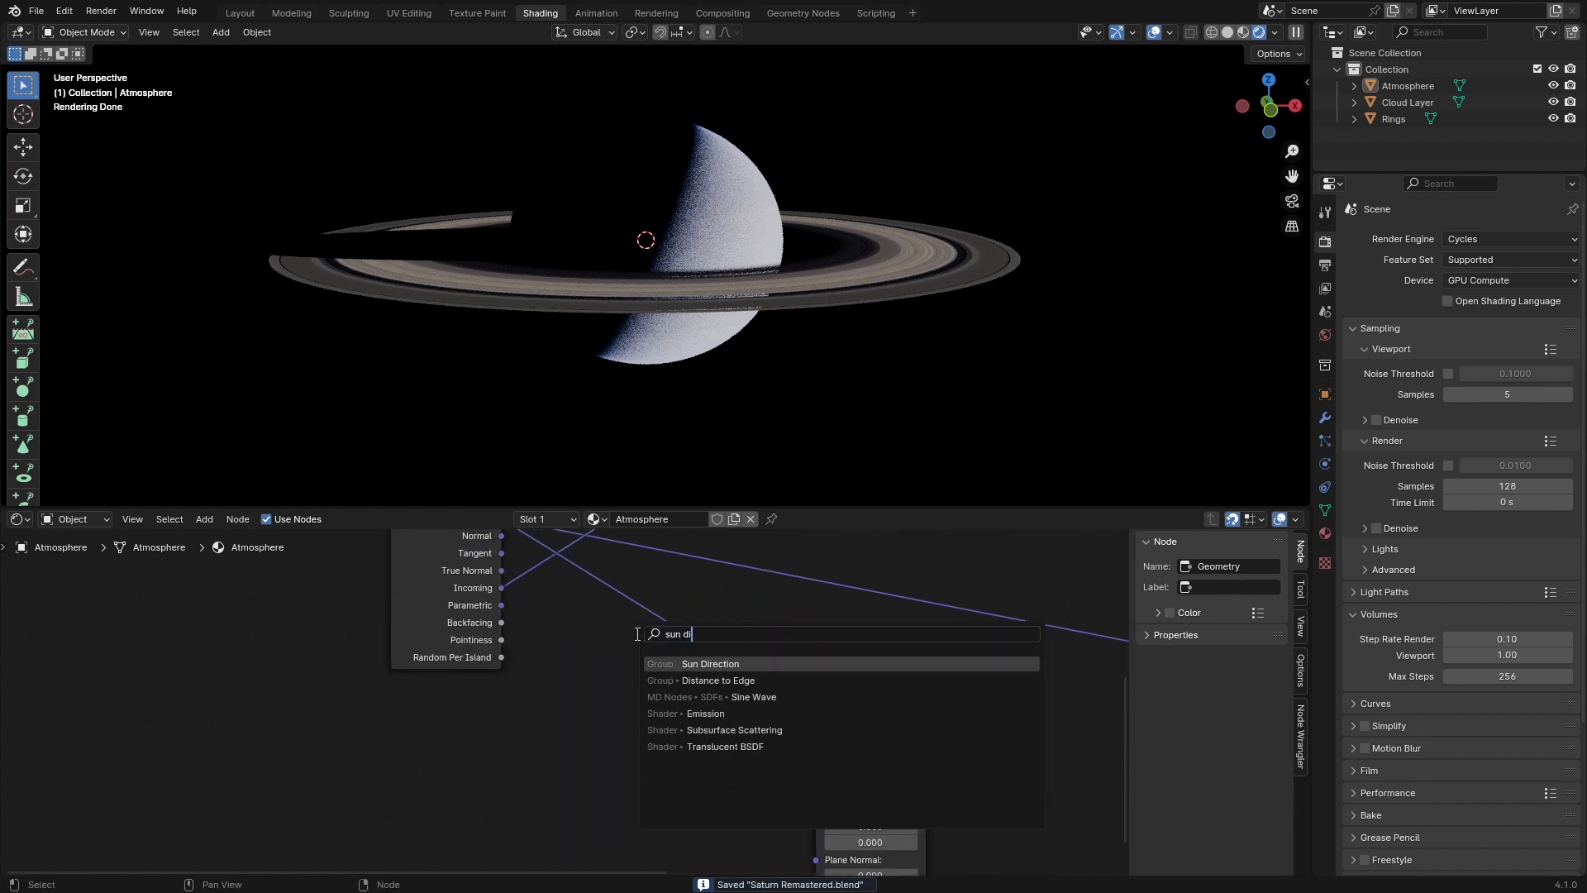
pyautogui.press('Return')
pyautogui.click(708, 767)
pyautogui.moveTo(701, 760); pyautogui.dragTo(813, 733)
pyautogui.rightClick(795, 743)
pyautogui.moveTo(661, 741); pyautogui.dragTo(676, 726)
pyautogui.click(676, 726)
pyautogui.scroll(1, 787, 704)
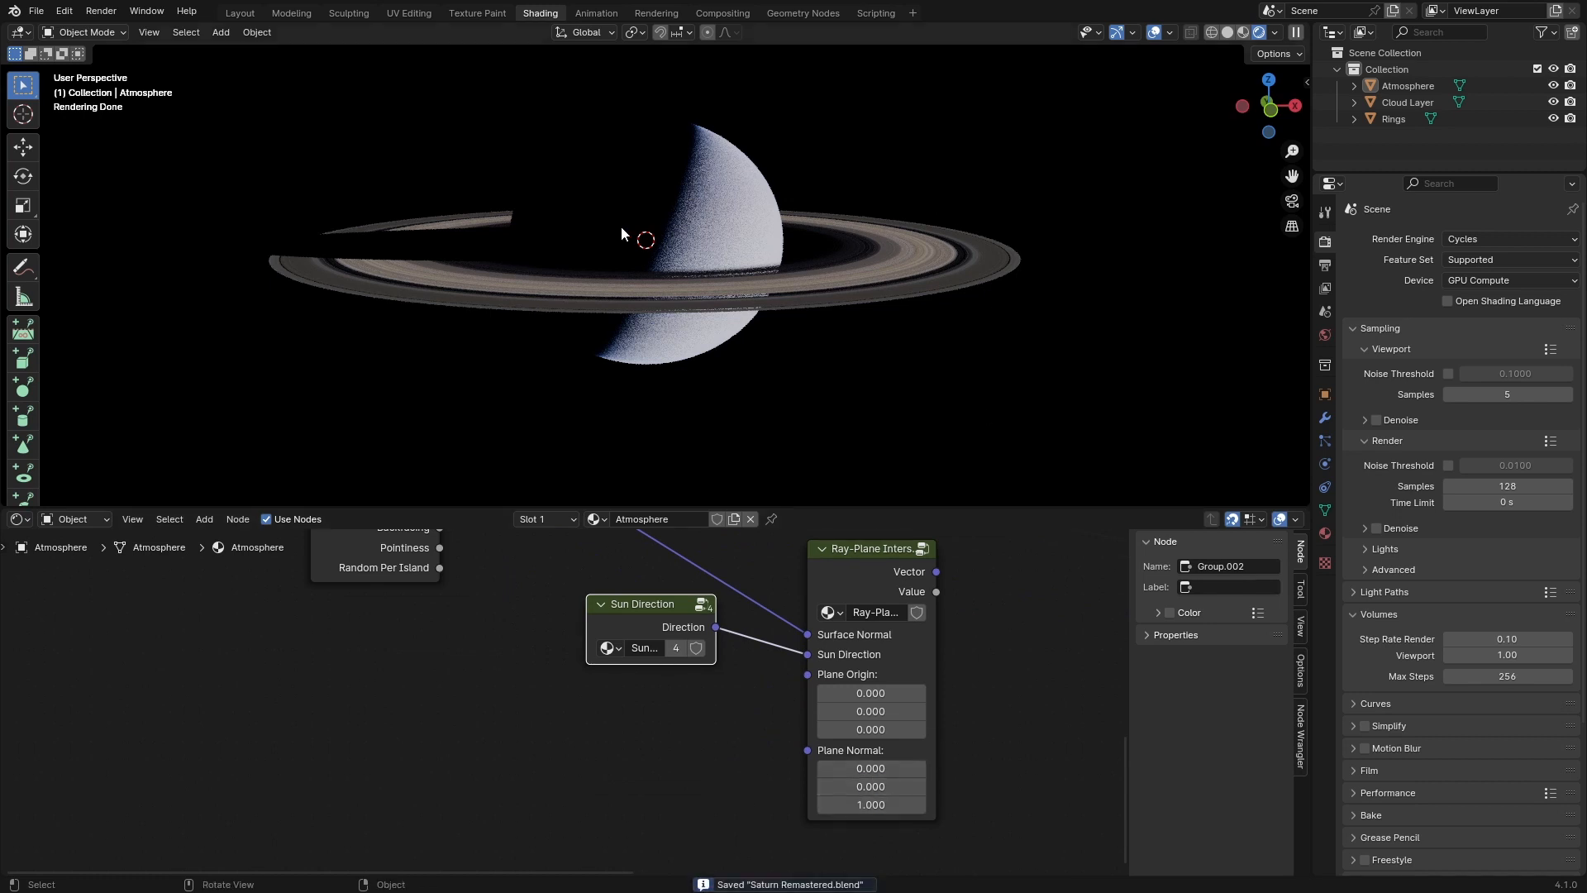
pyautogui.moveTo(652, 608); pyautogui.dragTo(678, 623)
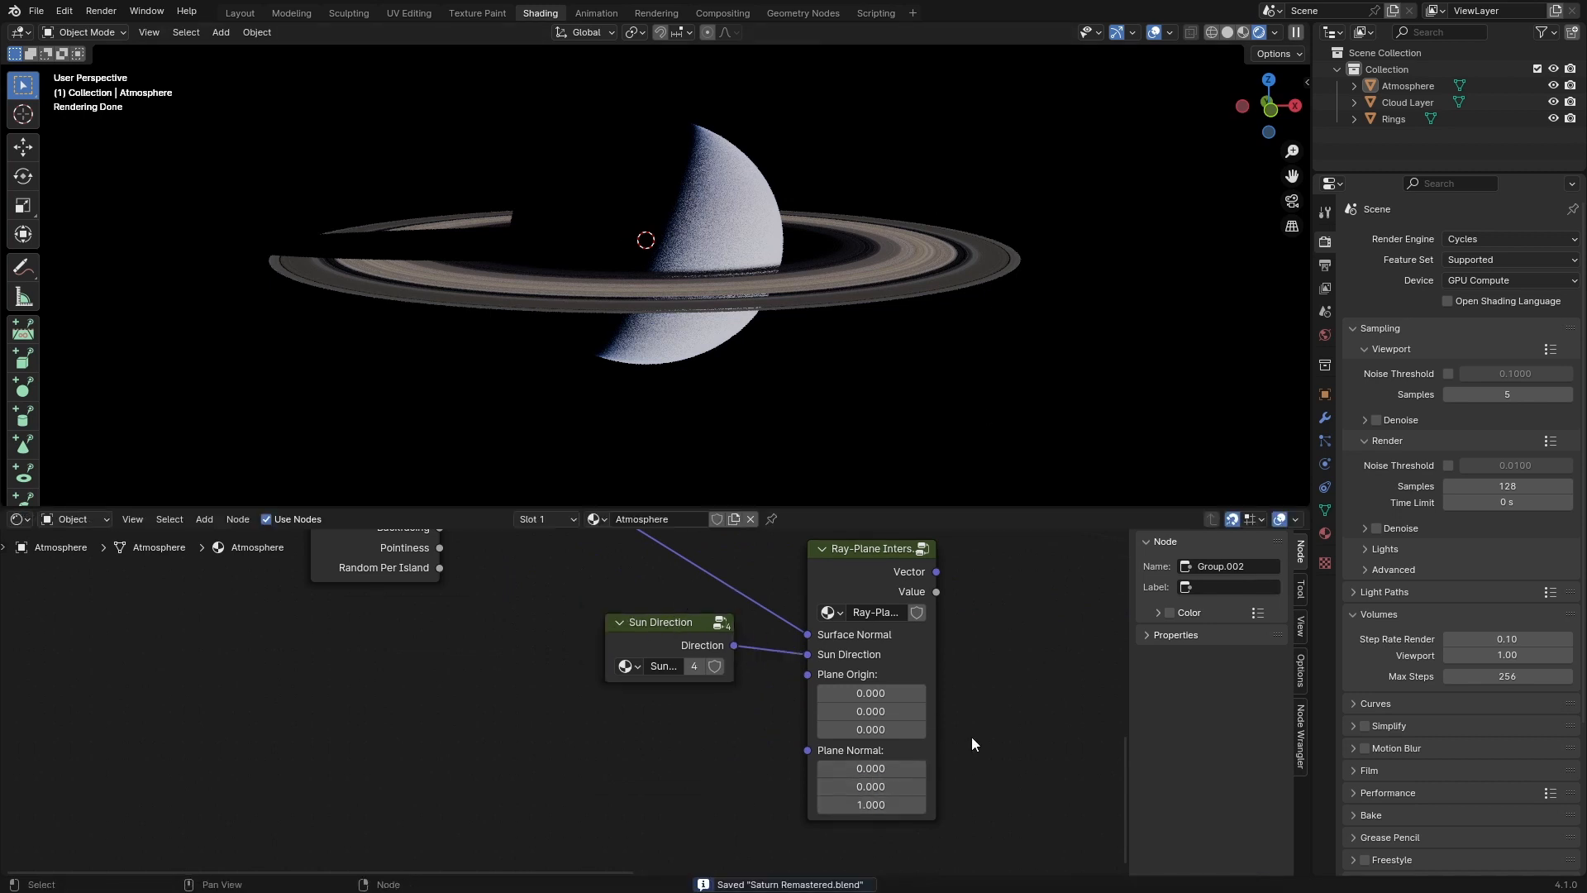
# Step: Bring the Ray-Plane Intersection and Sun Direction nodes closer together, and inspect the direction vector inside the Sun Direction group
pyautogui.moveTo(853, 588); pyautogui.dragTo(824, 592)
pyautogui.moveTo(969, 711); pyautogui.dragTo(808, 697, button='middle')
pyautogui.scroll(-1, 807, 697)
pyautogui.moveTo(680, 575); pyautogui.dragTo(677, 577)
pyautogui.click(635, 664)
pyautogui.moveTo(542, 624); pyautogui.dragTo(558, 640)
pyautogui.click(528, 613)
pyautogui.press('Tab')
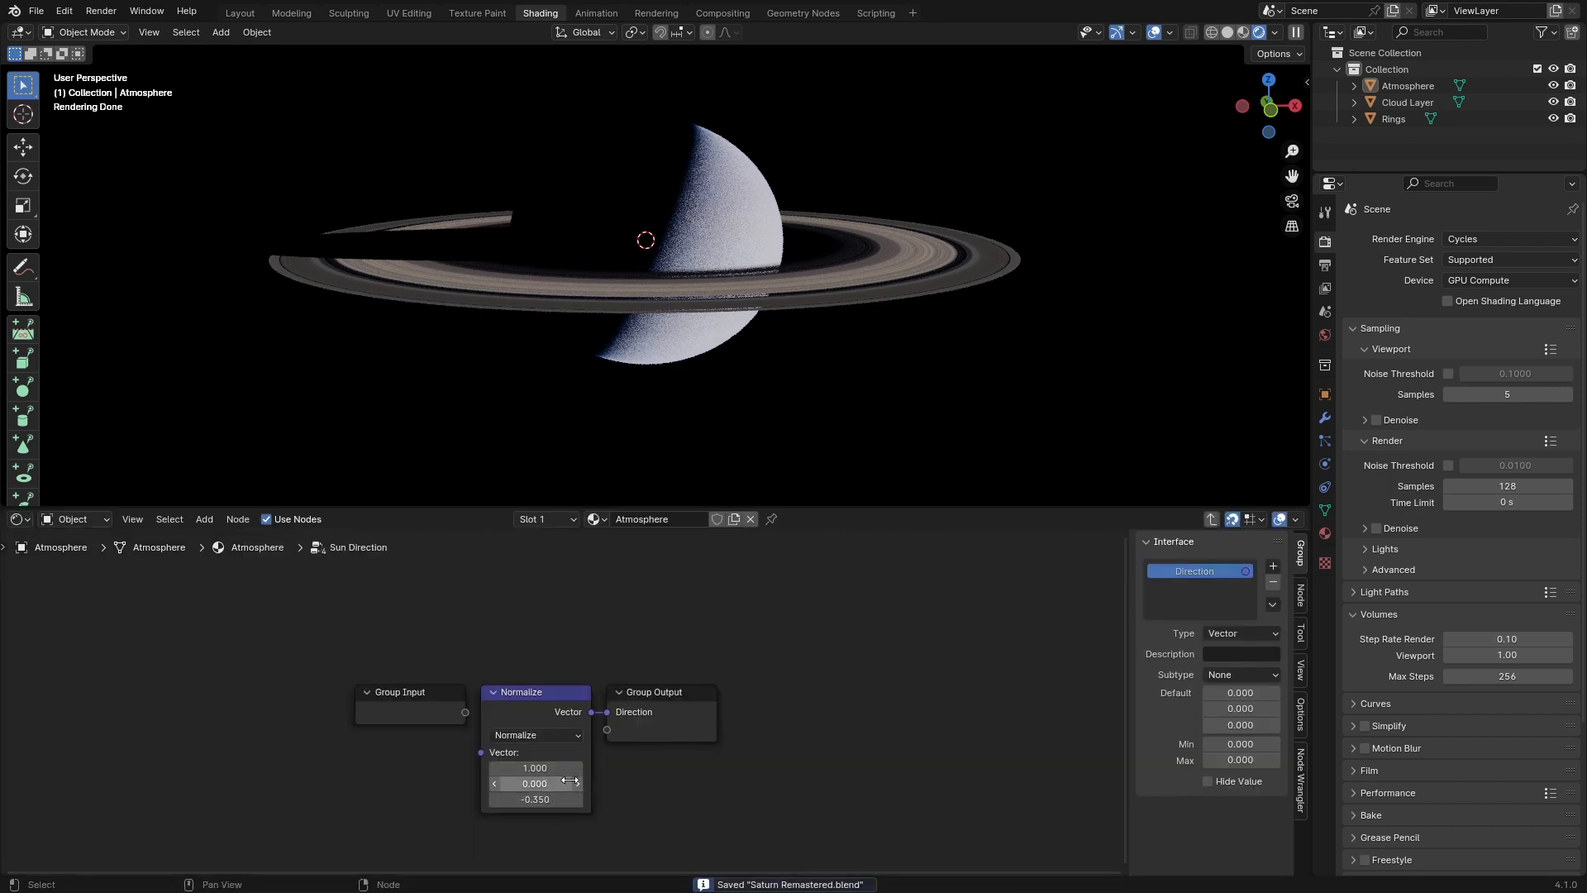
pyautogui.press('Tab')
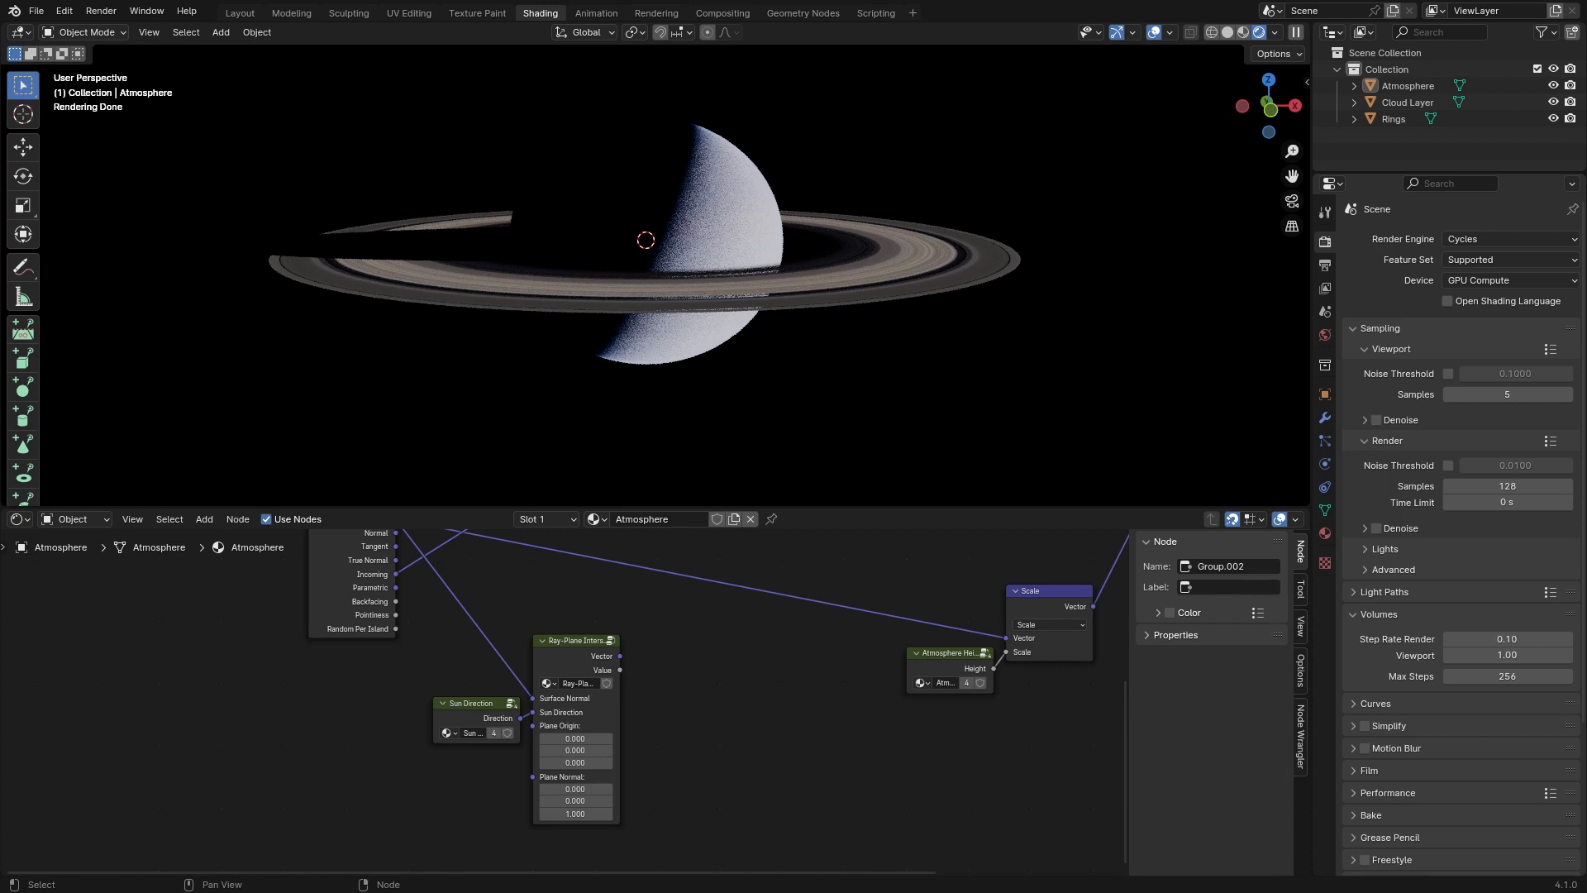
# Step: Duplicate the Scale node as a Length node, feed it the Ray-Plane Intersection vector, and preview it on the planet
pyautogui.hotkey('ctrl', 's')
pyautogui.scroll(3, 716, 630)
pyautogui.scroll(-4, 893, 618)
pyautogui.click(1066, 597)
pyautogui.hotkey('shift', 'd')
pyautogui.click(714, 702)
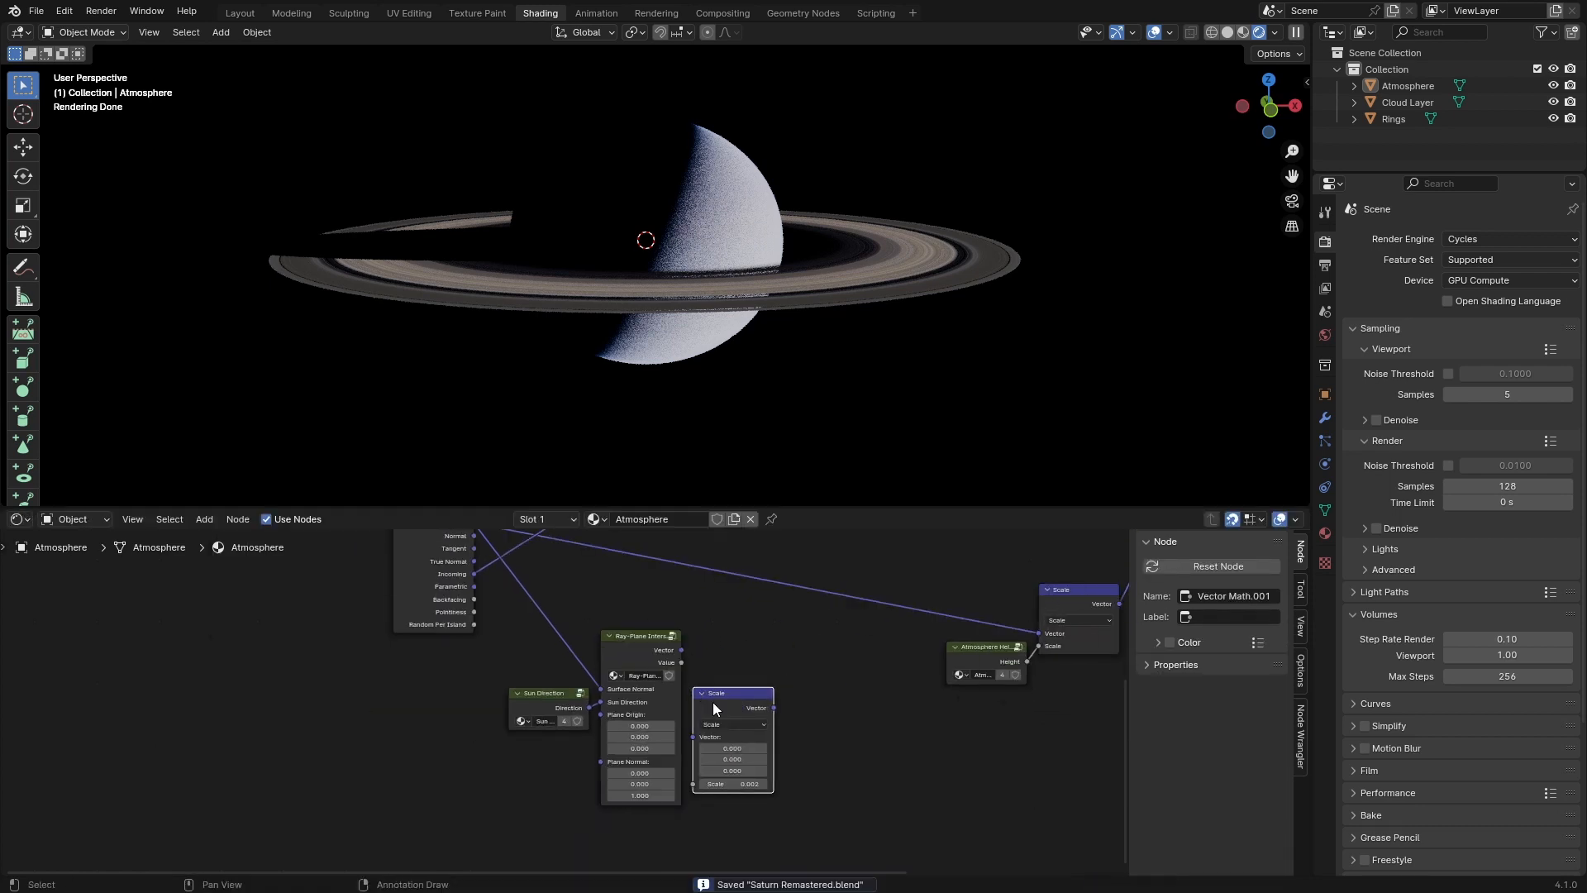
pyautogui.click(721, 721)
pyautogui.click(716, 698)
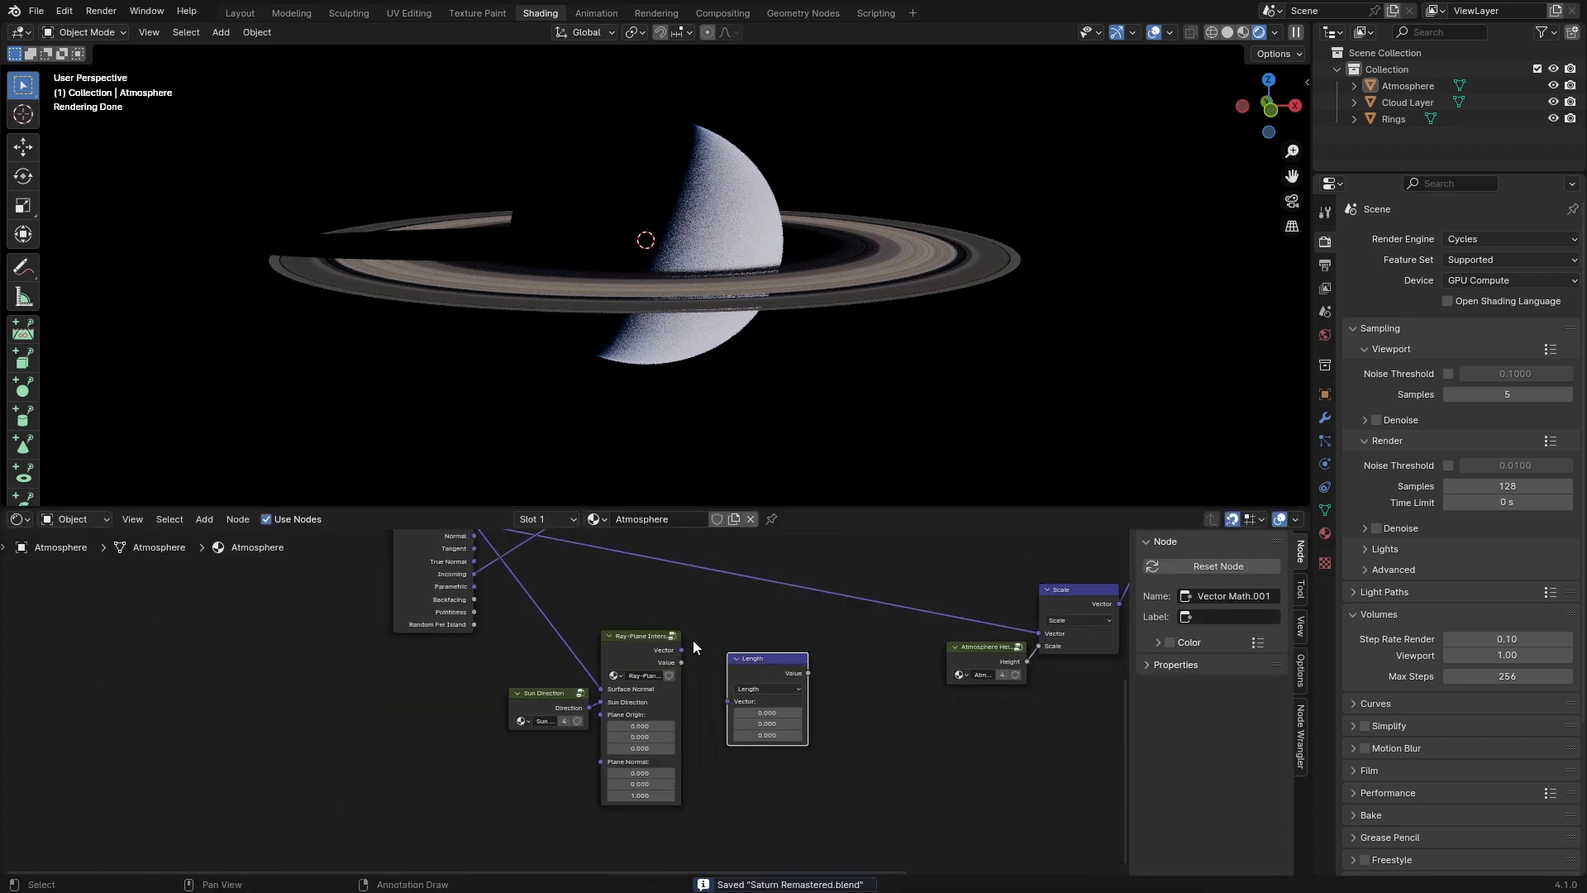
pyautogui.moveTo(681, 650); pyautogui.dragTo(728, 702)
pyautogui.keyDown('ctrl'); pyautogui.keyDown('shift'); pyautogui.click(766, 657); pyautogui.keyUp('shift'); pyautogui.keyUp('ctrl')
pyautogui.moveTo(820, 351); pyautogui.dragTo(783, 354, button='middle')
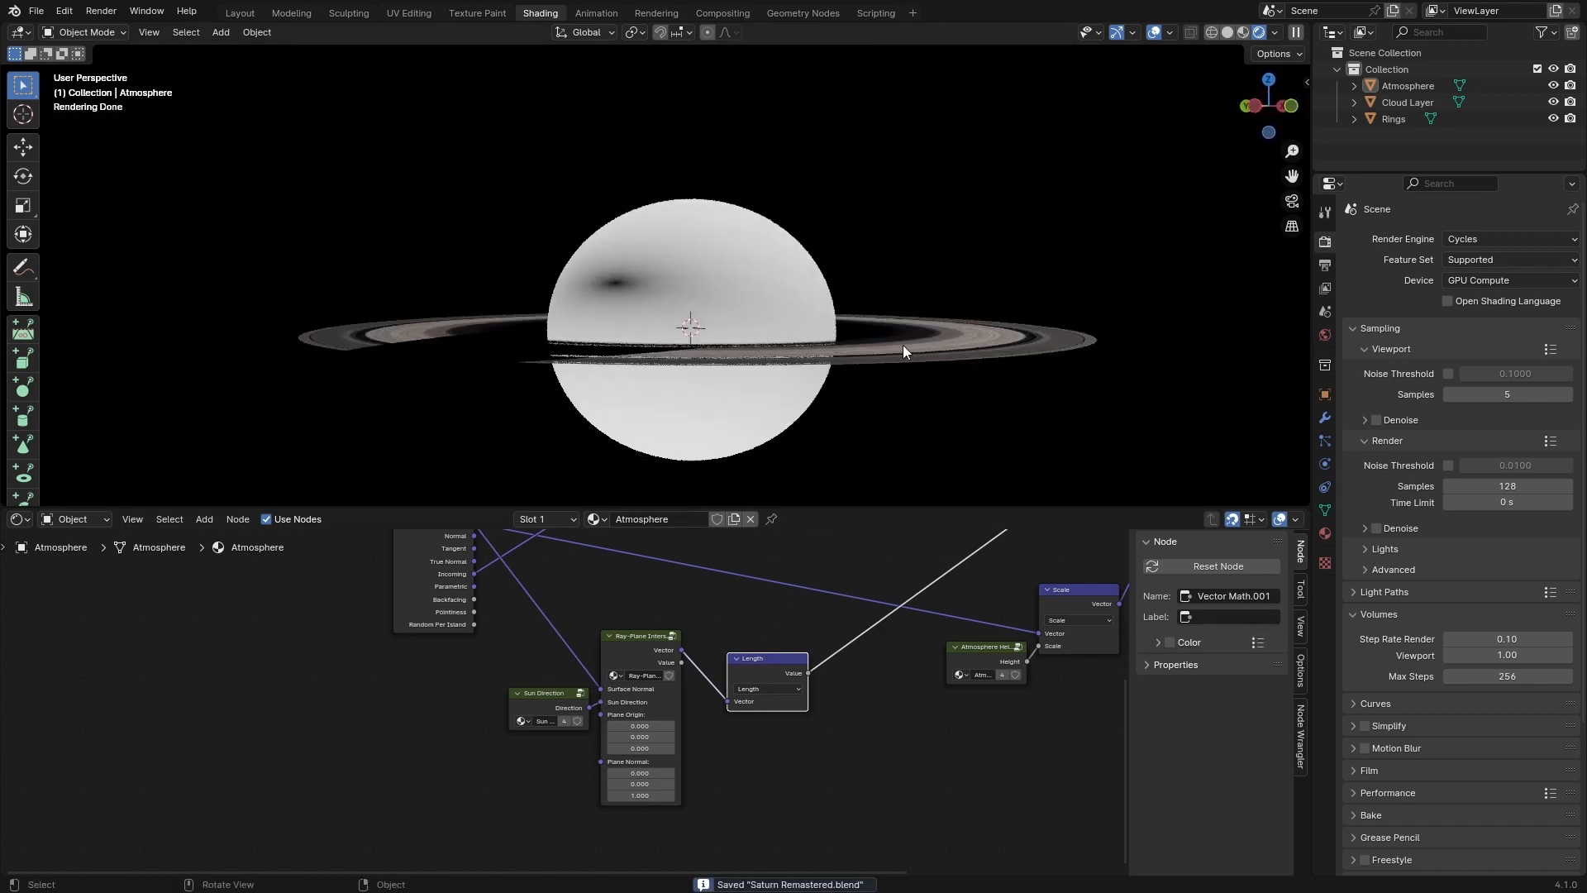
pyautogui.moveTo(902, 345); pyautogui.dragTo(828, 494, button='middle')
# Step: Line up the Length node beside Ray-Plane Intersection, move these nodes with Sun Direction away from Atmosphere Height, and save
pyautogui.moveTo(771, 667); pyautogui.dragTo(736, 644)
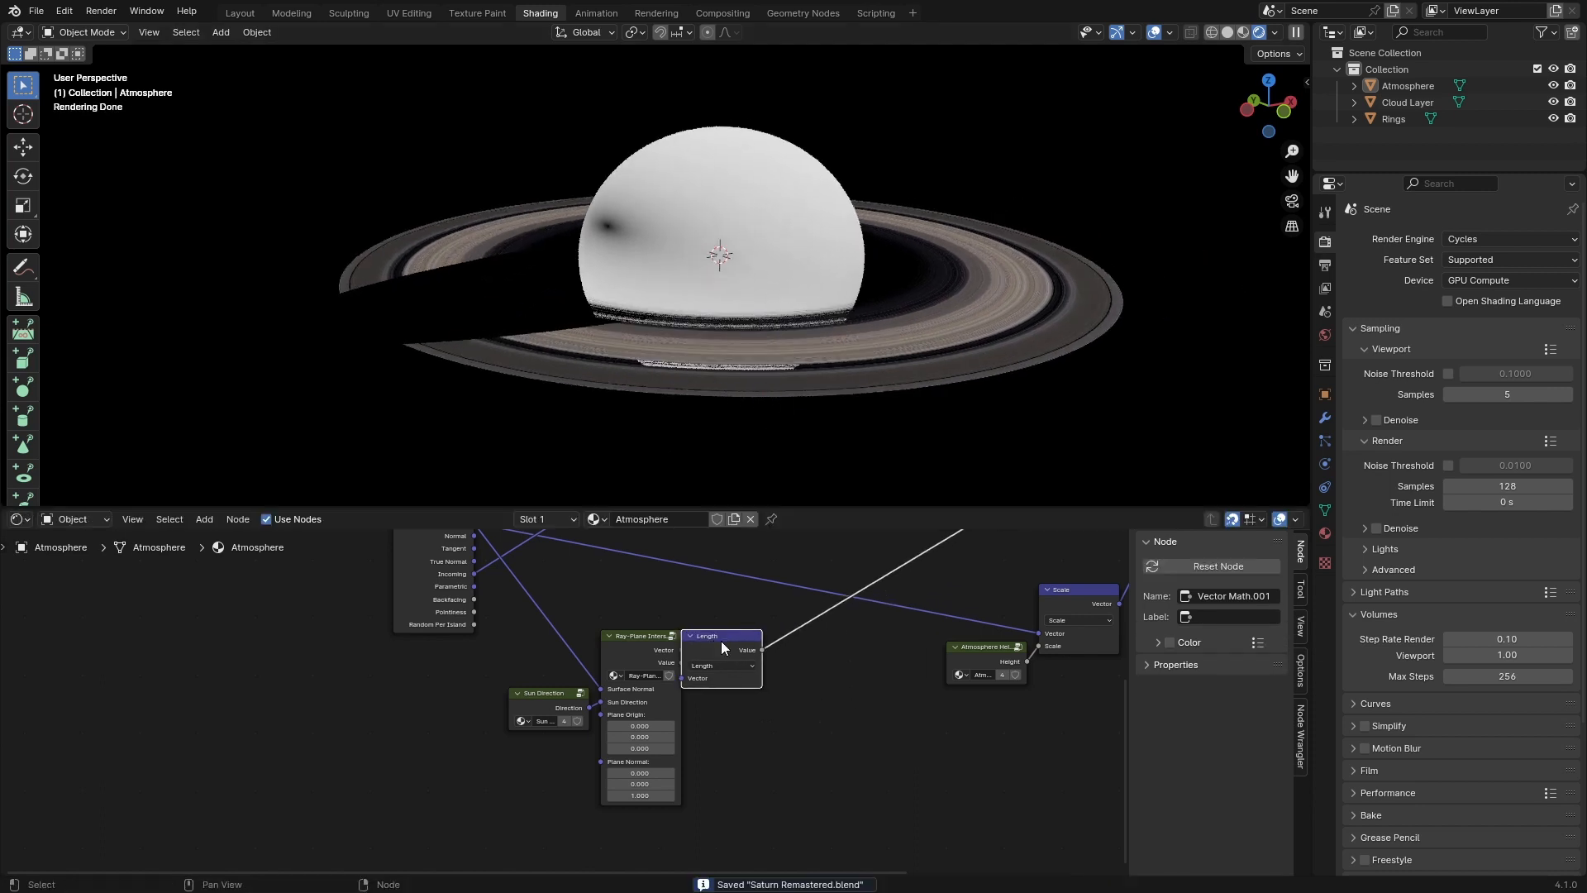
pyautogui.moveTo(772, 737); pyautogui.dragTo(576, 661)
pyautogui.moveTo(716, 650); pyautogui.dragTo(658, 662)
pyautogui.click(765, 680)
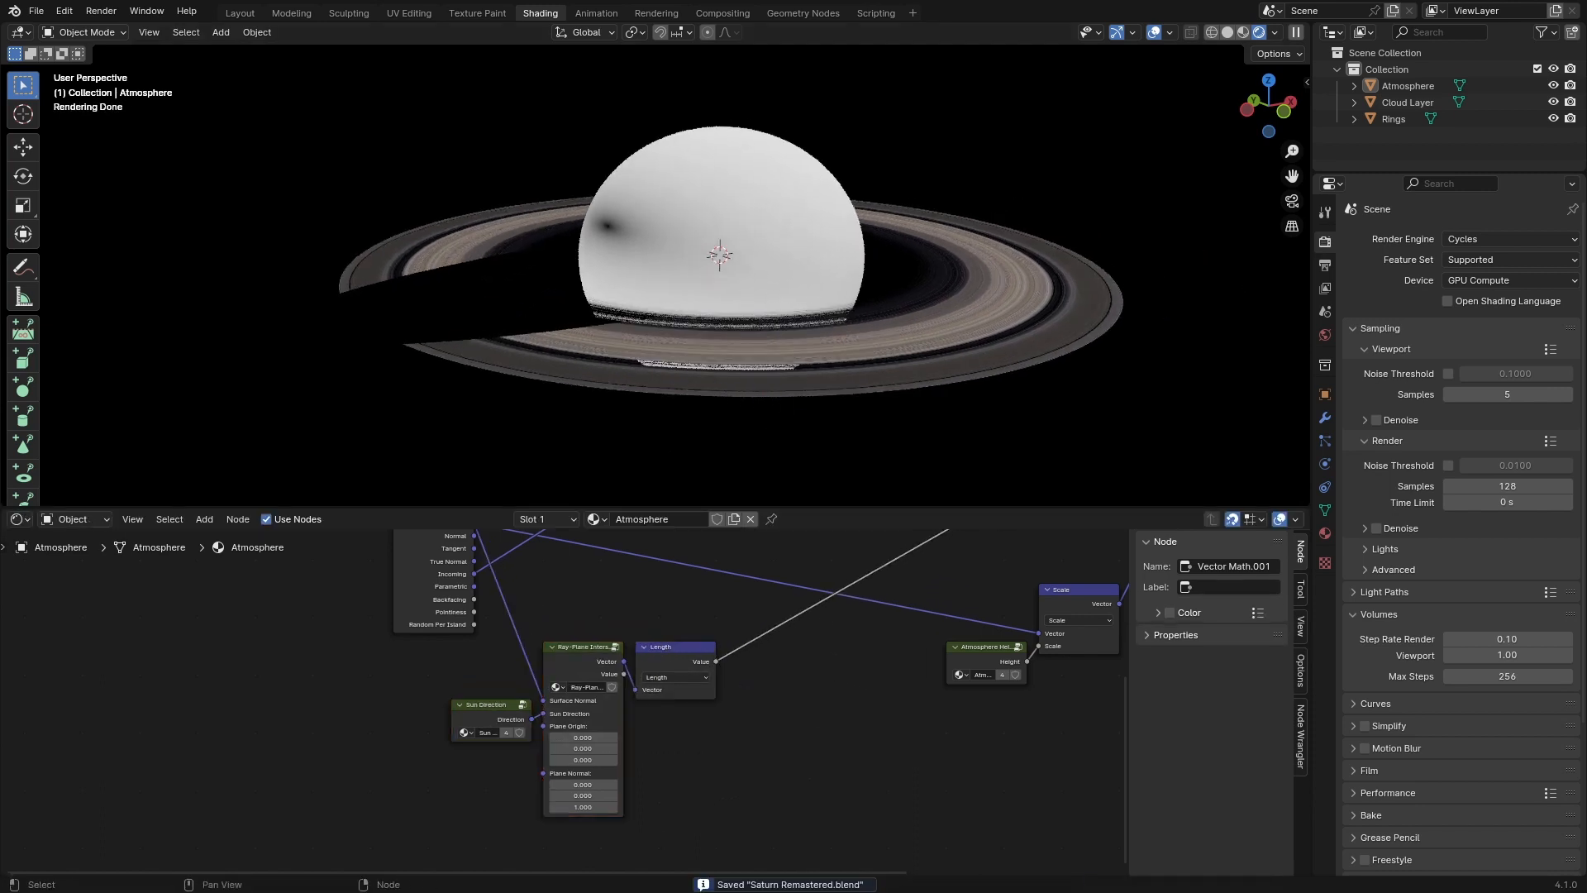
pyautogui.scroll(1, 802, 636)
pyautogui.scroll(-2, 802, 637)
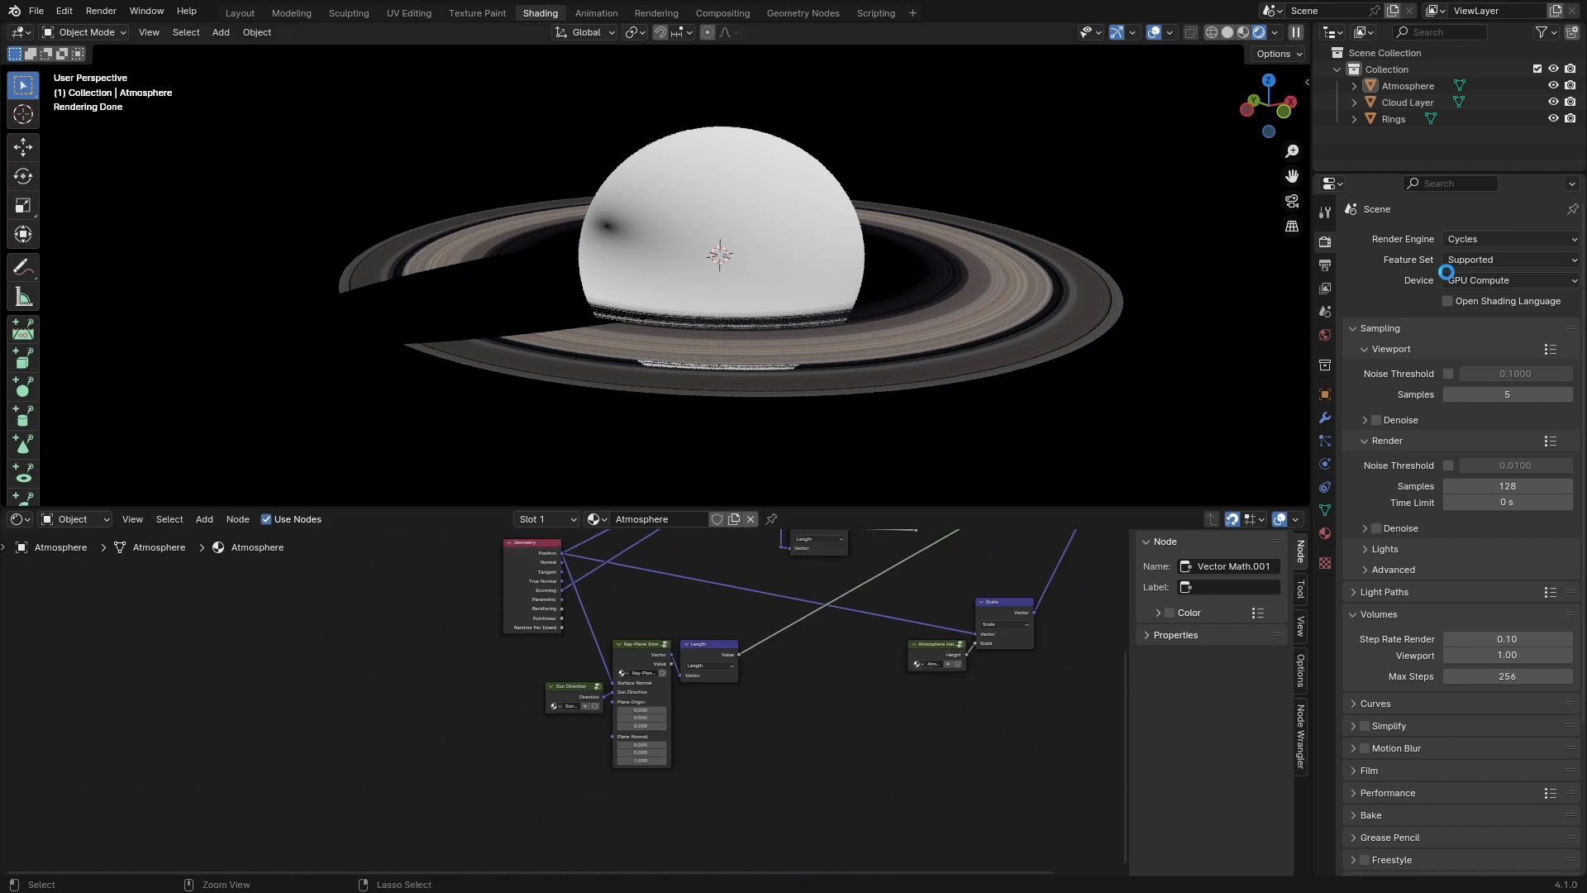
pyautogui.scroll(-3, 878, 641)
pyautogui.moveTo(876, 654); pyautogui.dragTo(769, 764, button='middle')
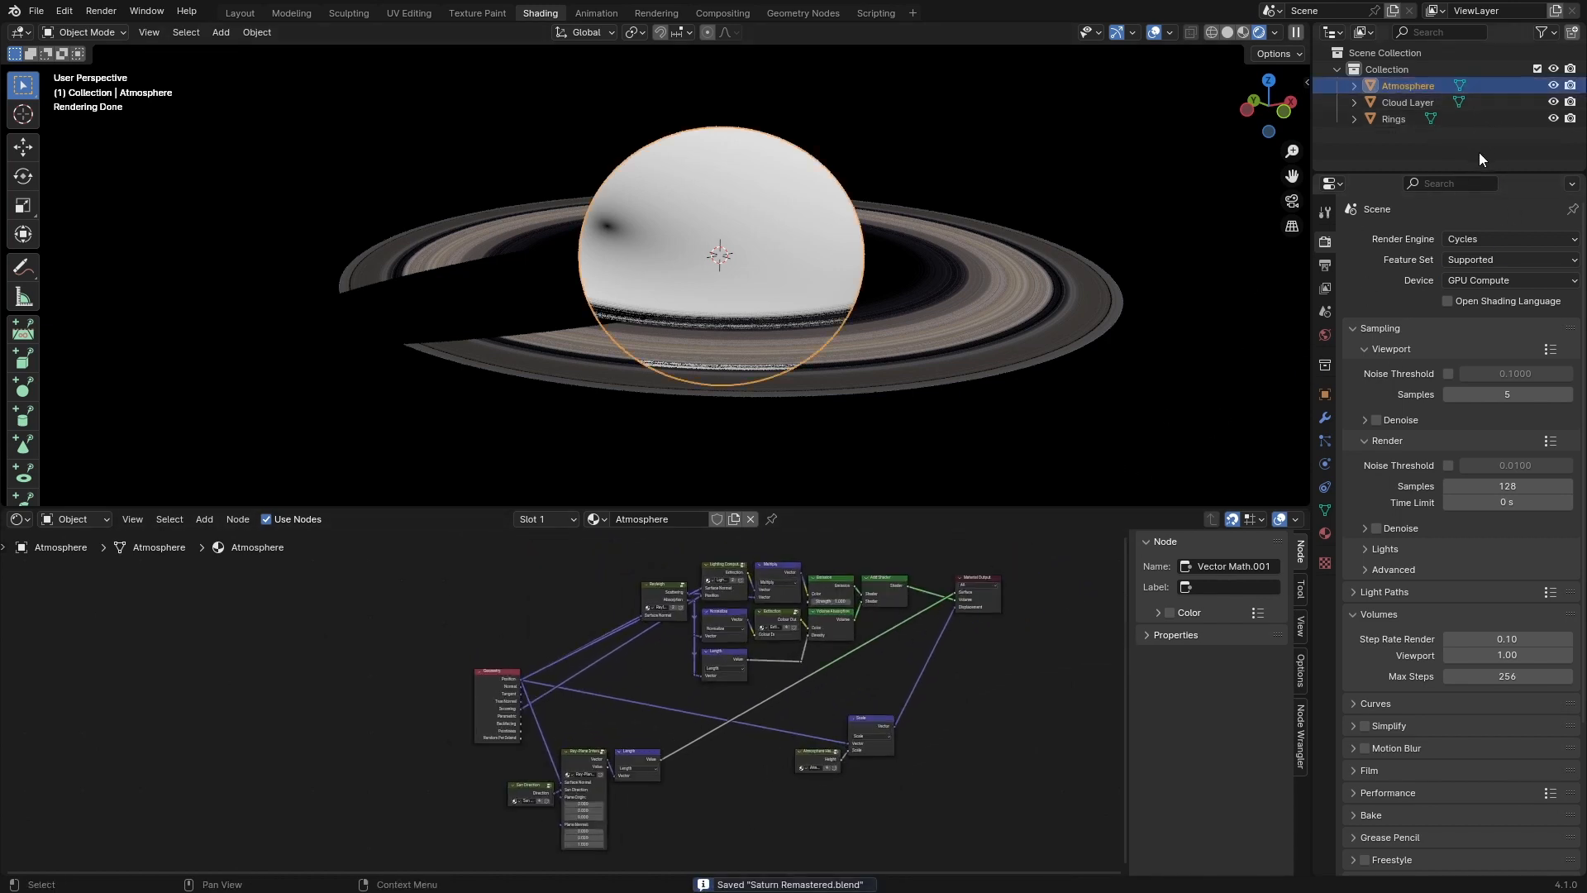
# Step: Copy the Length, Subtract, Divide and ring radius nodes from the Rings material and paste them into the Atmosphere material
pyautogui.click(1445, 102)
pyautogui.moveTo(985, 767); pyautogui.dragTo(928, 576, button='middle')
pyautogui.scroll(3, 799, 666)
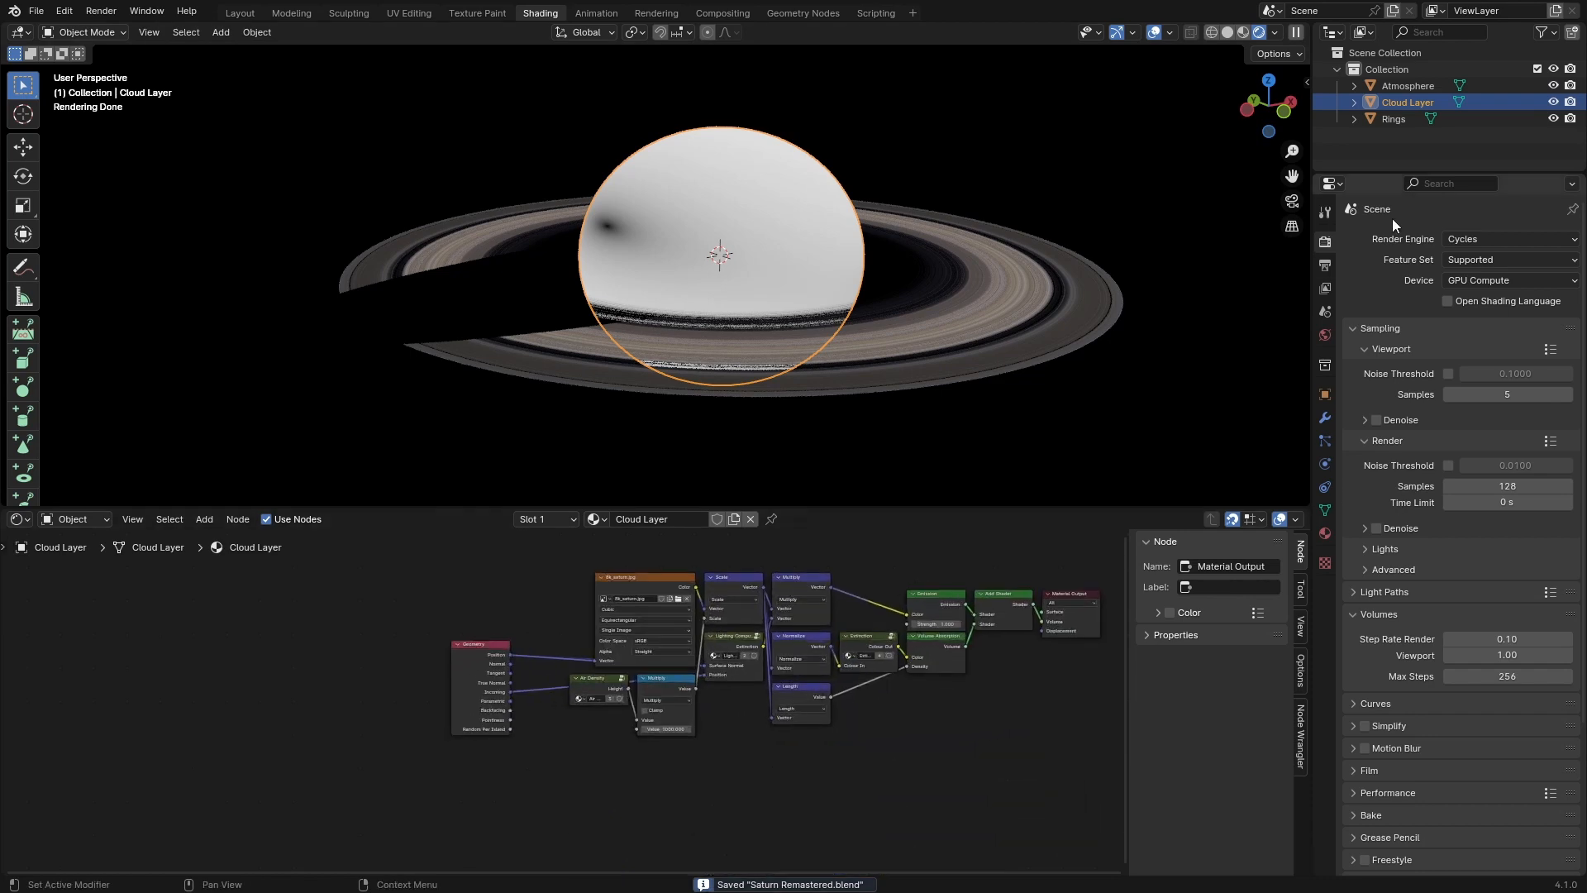
pyautogui.click(1435, 124)
pyautogui.scroll(-3, 641, 676)
pyautogui.moveTo(434, 646); pyautogui.dragTo(624, 717, button='middle')
pyautogui.scroll(3, 693, 687)
pyautogui.moveTo(526, 567); pyautogui.dragTo(722, 725)
pyautogui.click(725, 711)
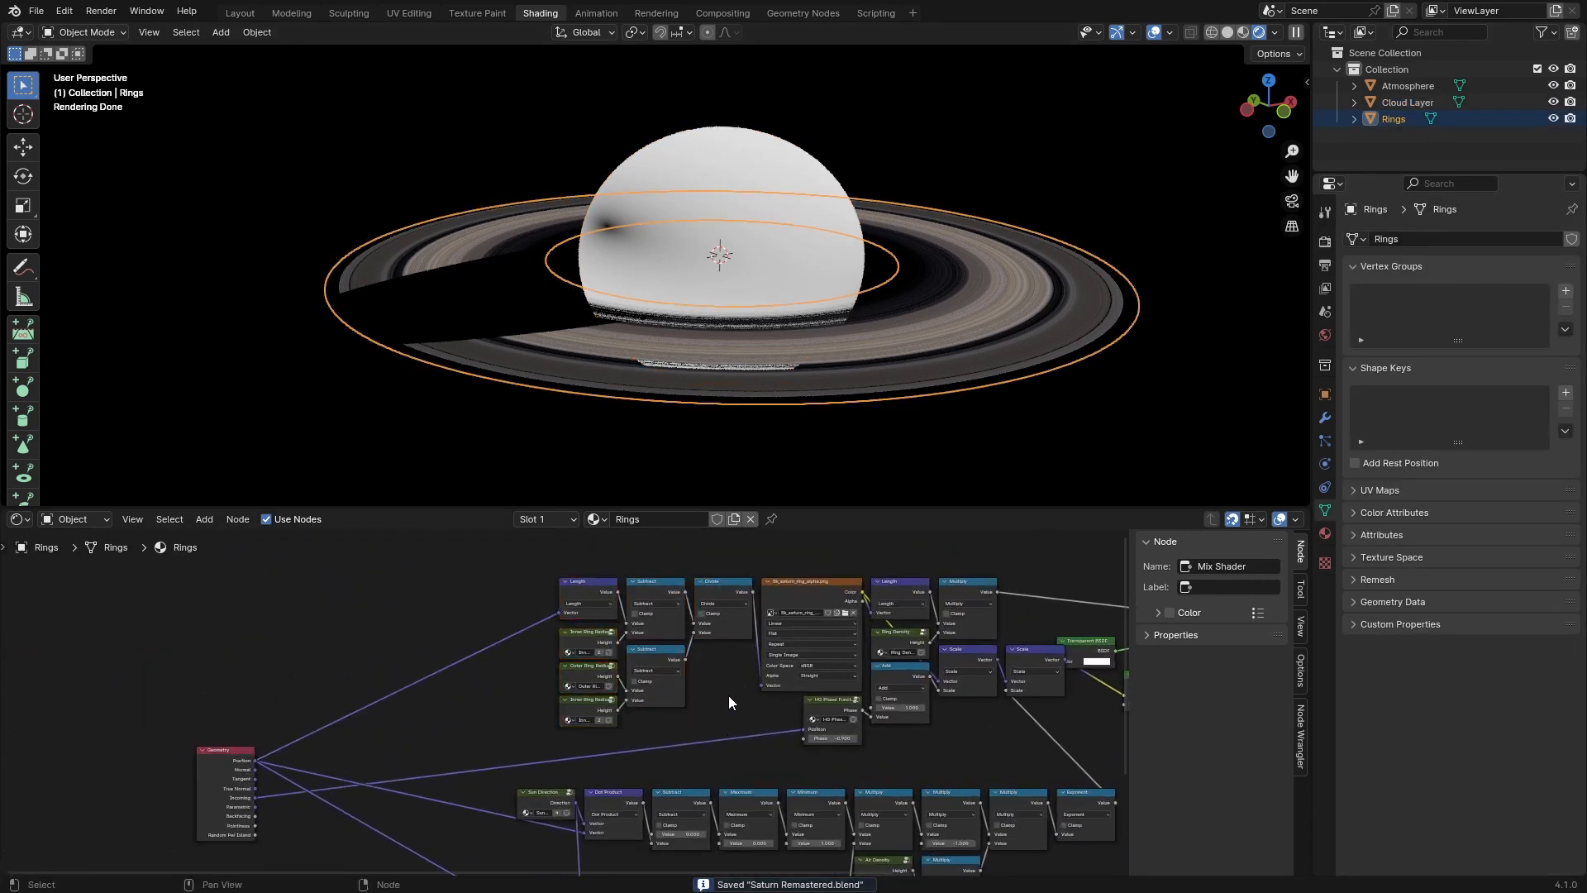
pyautogui.click(1431, 101)
pyautogui.moveTo(894, 718); pyautogui.dragTo(732, 752, button='middle')
pyautogui.click(1455, 87)
pyautogui.scroll(2, 725, 734)
pyautogui.hotkey('ctrl', 'v')
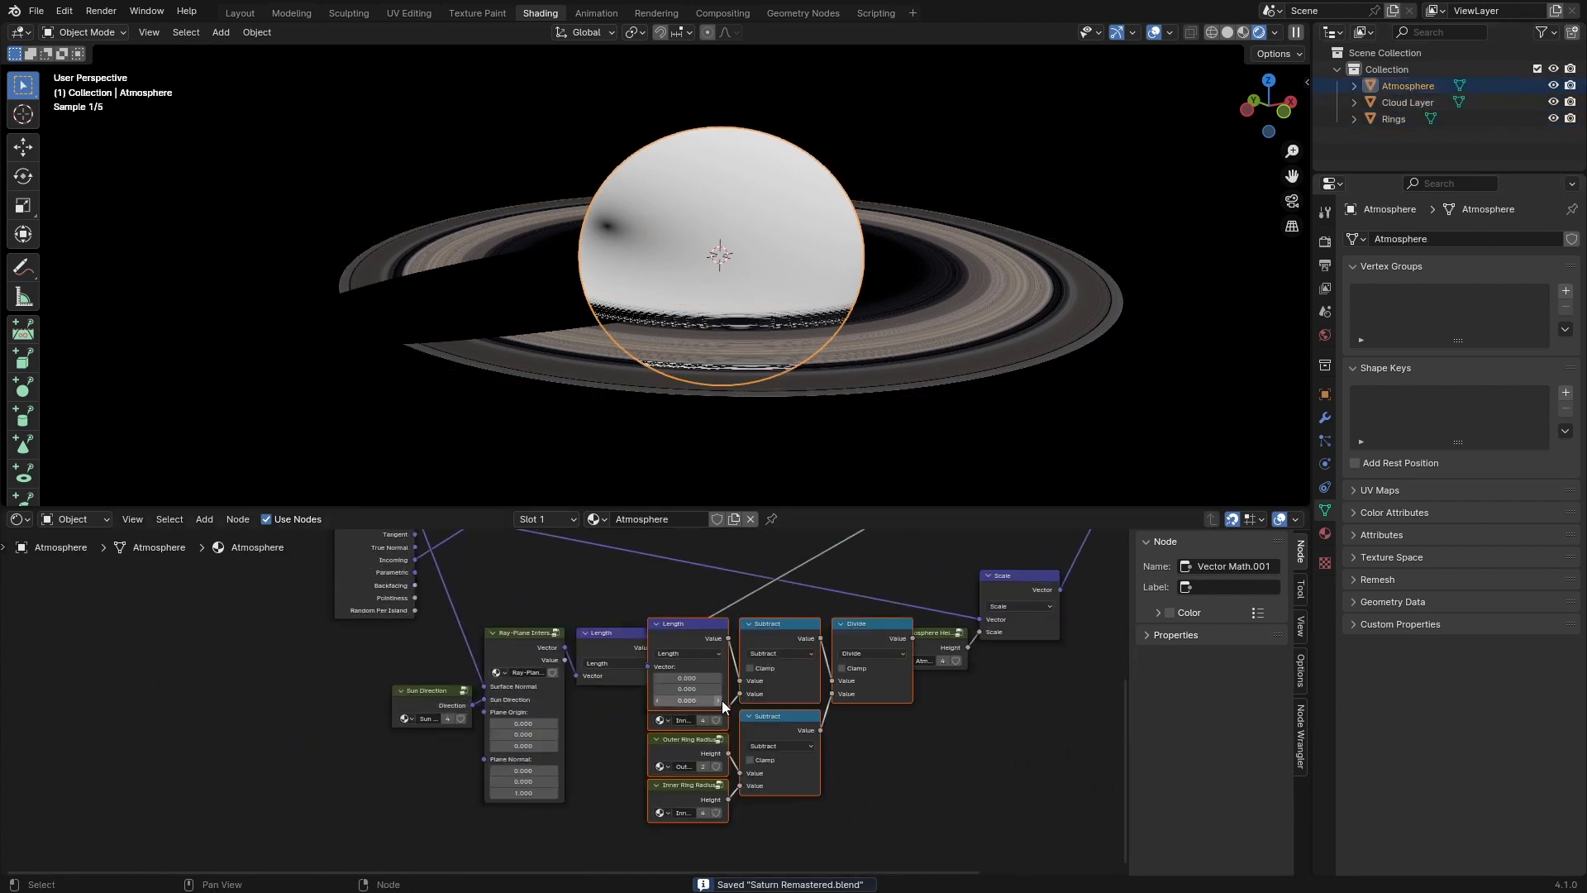
# Step: Connect the Ray-Plane Intersection vector to the pasted Length node, preview the Divide output, delete the old Length node and save
pyautogui.moveTo(682, 639); pyautogui.dragTo(686, 783)
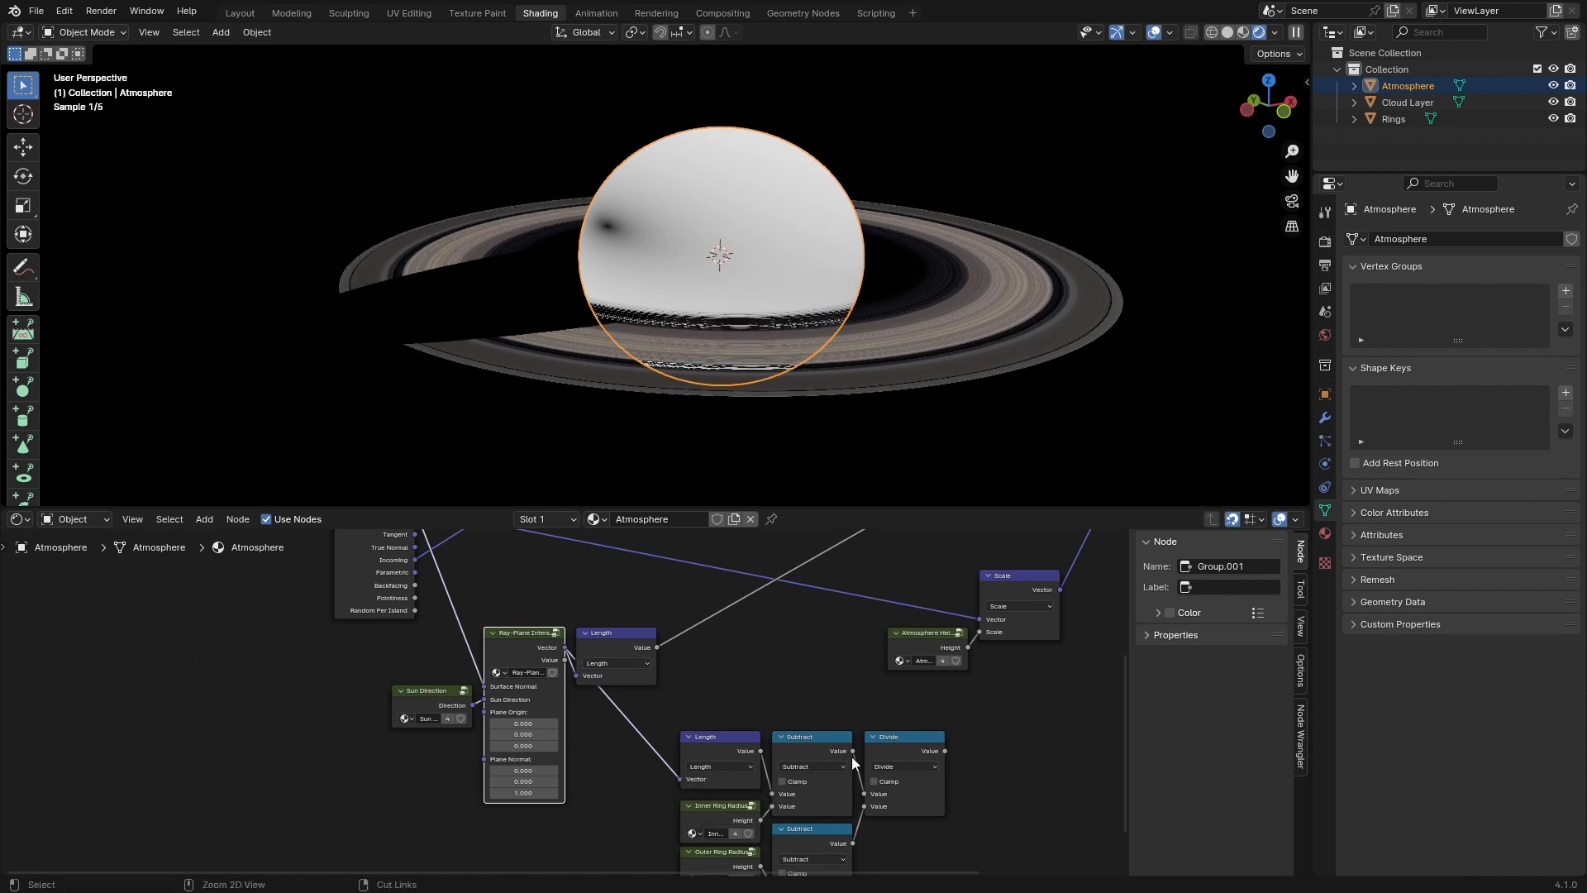
pyautogui.keyDown('ctrl'); pyautogui.keyDown('shift'); pyautogui.click(905, 749); pyautogui.keyUp('shift'); pyautogui.keyUp('ctrl')
pyautogui.click(643, 648)
pyautogui.press('x')
pyautogui.hotkey('ctrl', 's')
pyautogui.moveTo(843, 348); pyautogui.dragTo(967, 325, button='middle')
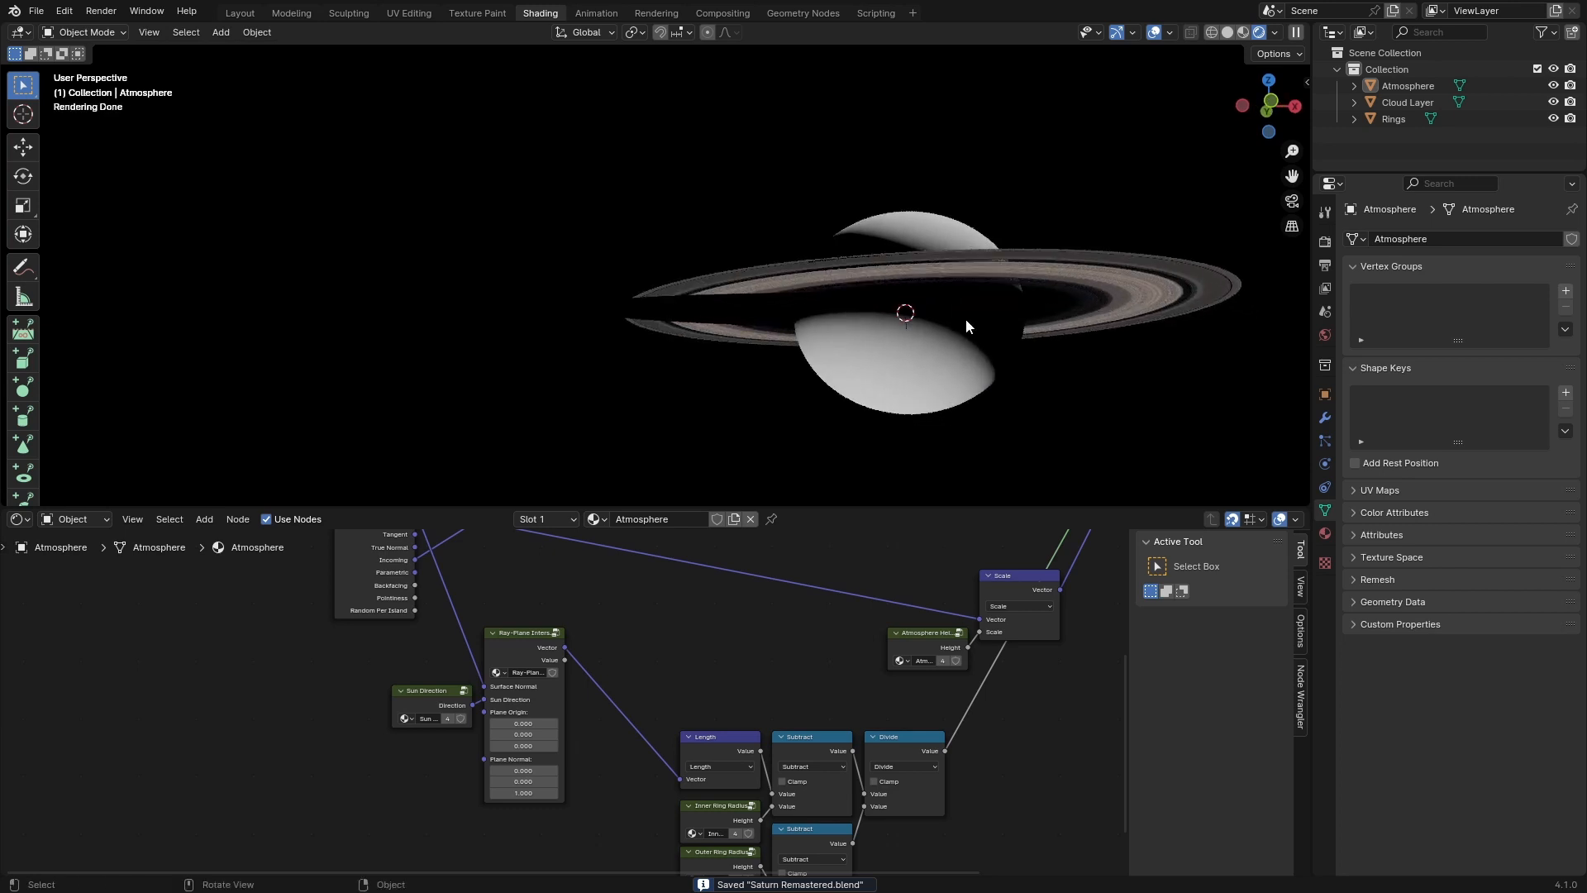
# Step: Move the pasted ring radius nodes directly beside the Ray-Plane Intersection node
pyautogui.scroll(-2, 992, 701)
pyautogui.moveTo(988, 706); pyautogui.dragTo(938, 651, button='middle')
pyautogui.moveTo(916, 807); pyautogui.dragTo(706, 677)
pyautogui.press('g')
pyautogui.click(621, 590)
pyautogui.scroll(-1, 765, 733)
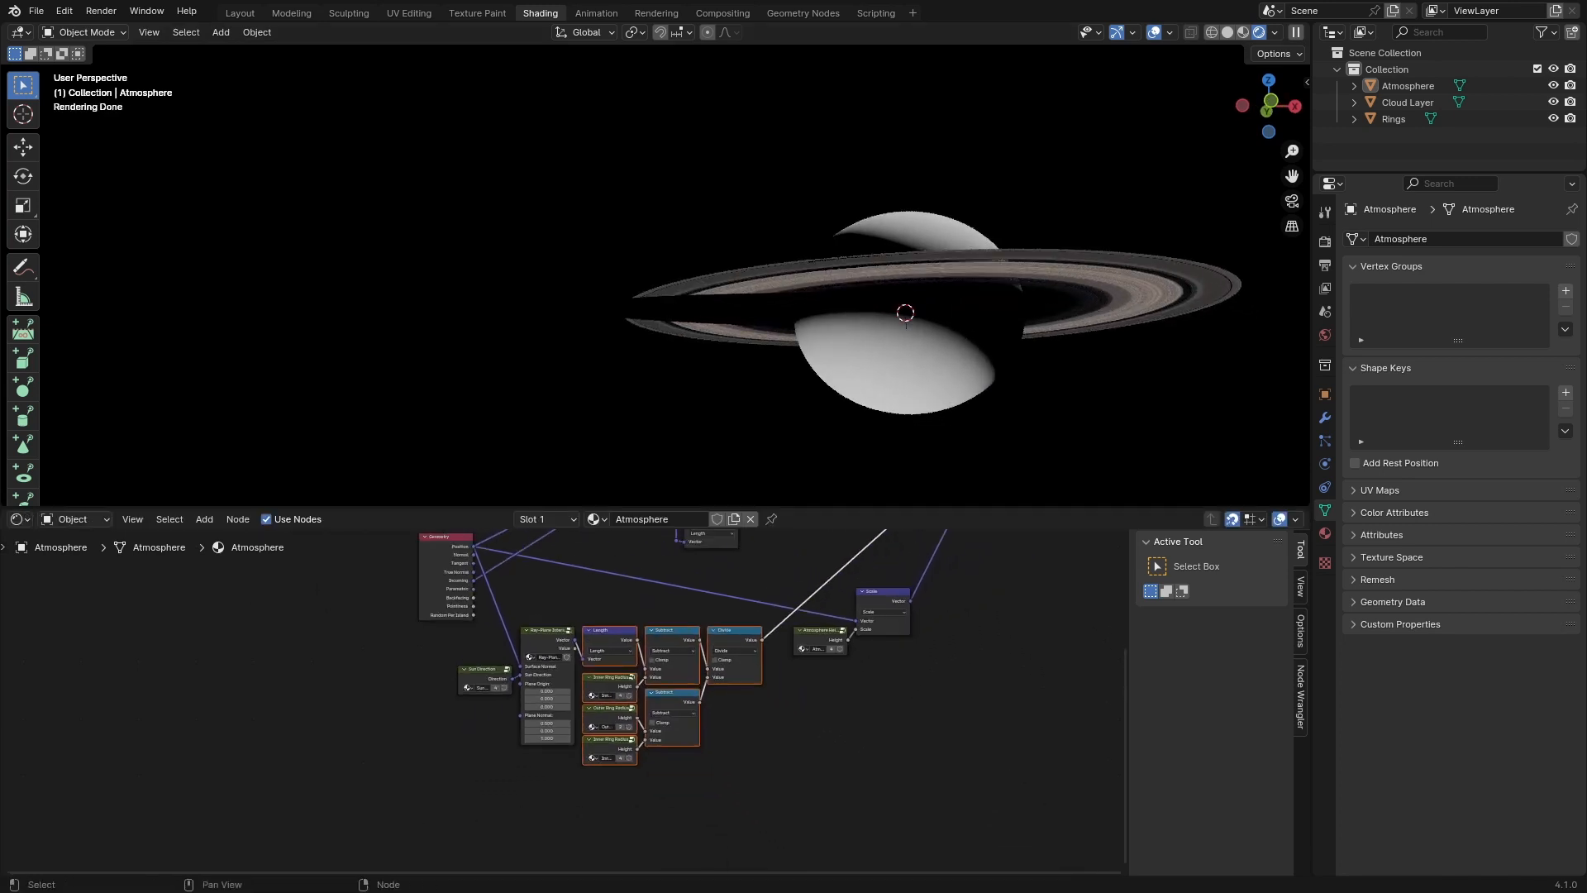
# Step: Move the whole ring shadow chain lower, save, and shift the Scale and Atmosphere Height nodes out of its way
pyautogui.scroll(-1, 785, 702)
pyautogui.moveTo(770, 755); pyautogui.dragTo(542, 651)
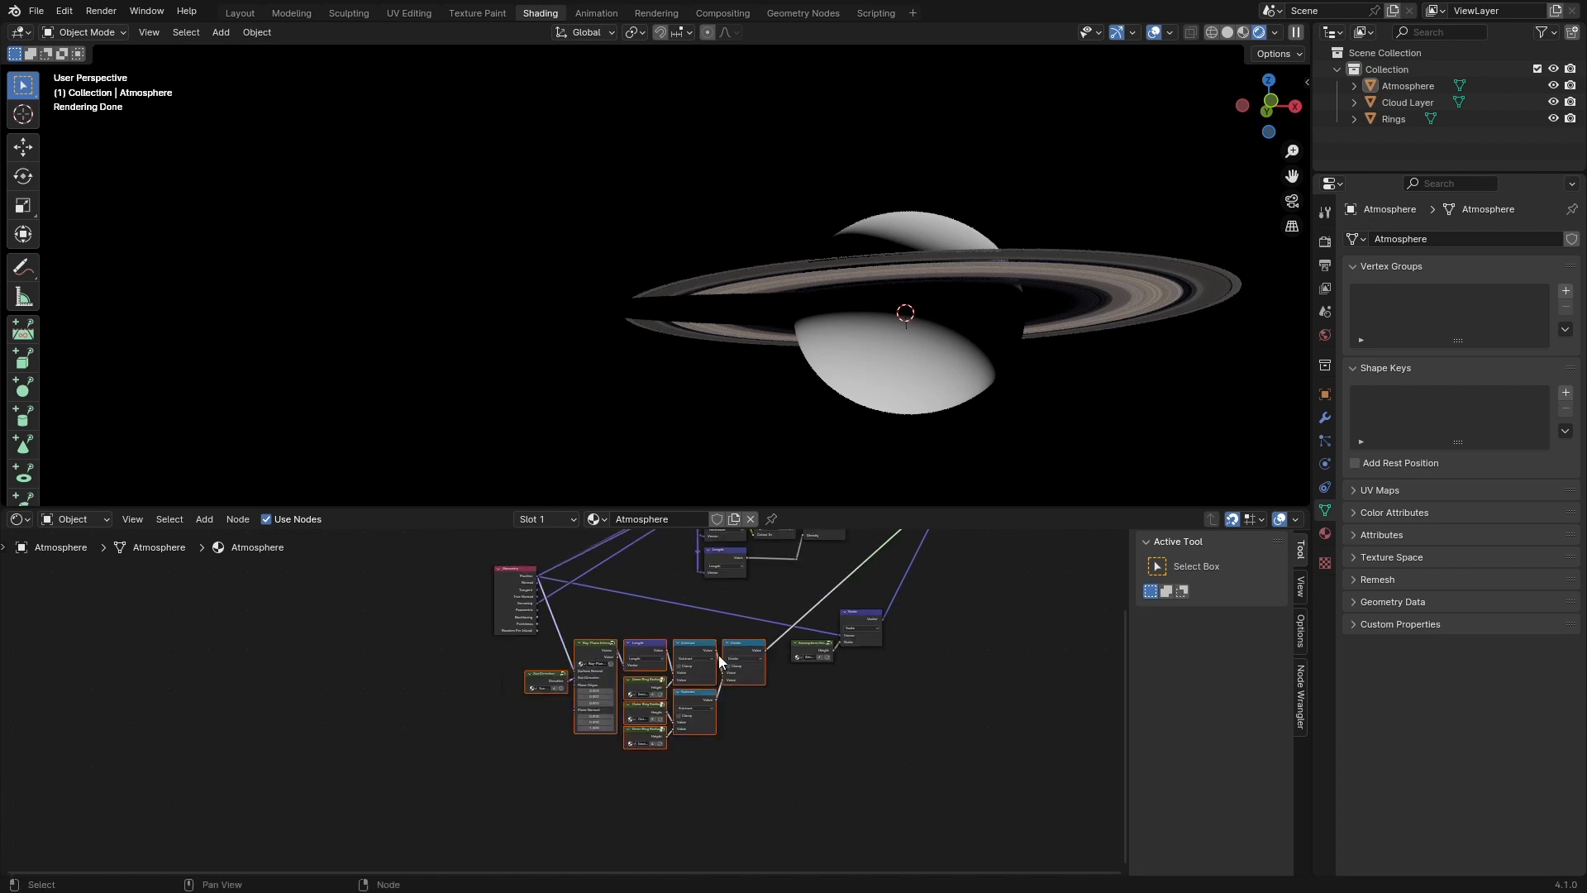
pyautogui.moveTo(737, 652); pyautogui.dragTo(707, 693)
pyautogui.click(762, 742)
pyautogui.scroll(2, 816, 707)
pyautogui.hotkey('ctrl', 's')
pyautogui.moveTo(875, 636); pyautogui.dragTo(851, 636)
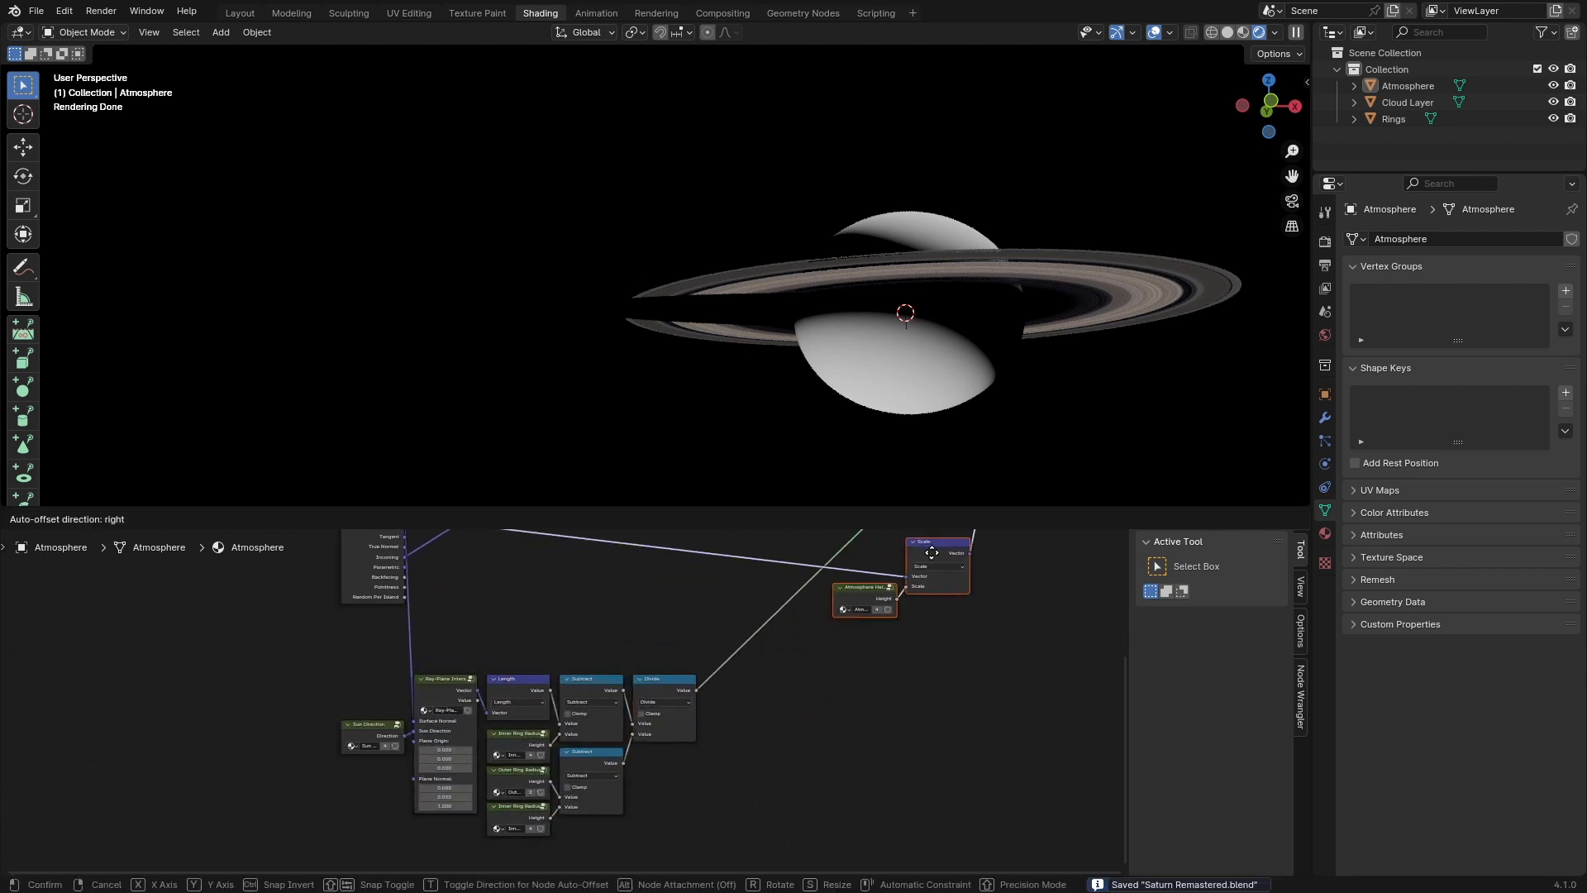
# Step: Insert an Image Texture node after Divide, load 8k_saturn_ring_alpha.png, and align it with the chain
pyautogui.scroll(2, 837, 635)
pyautogui.scroll(1, 823, 686)
pyautogui.hotkey('shift', 'a')
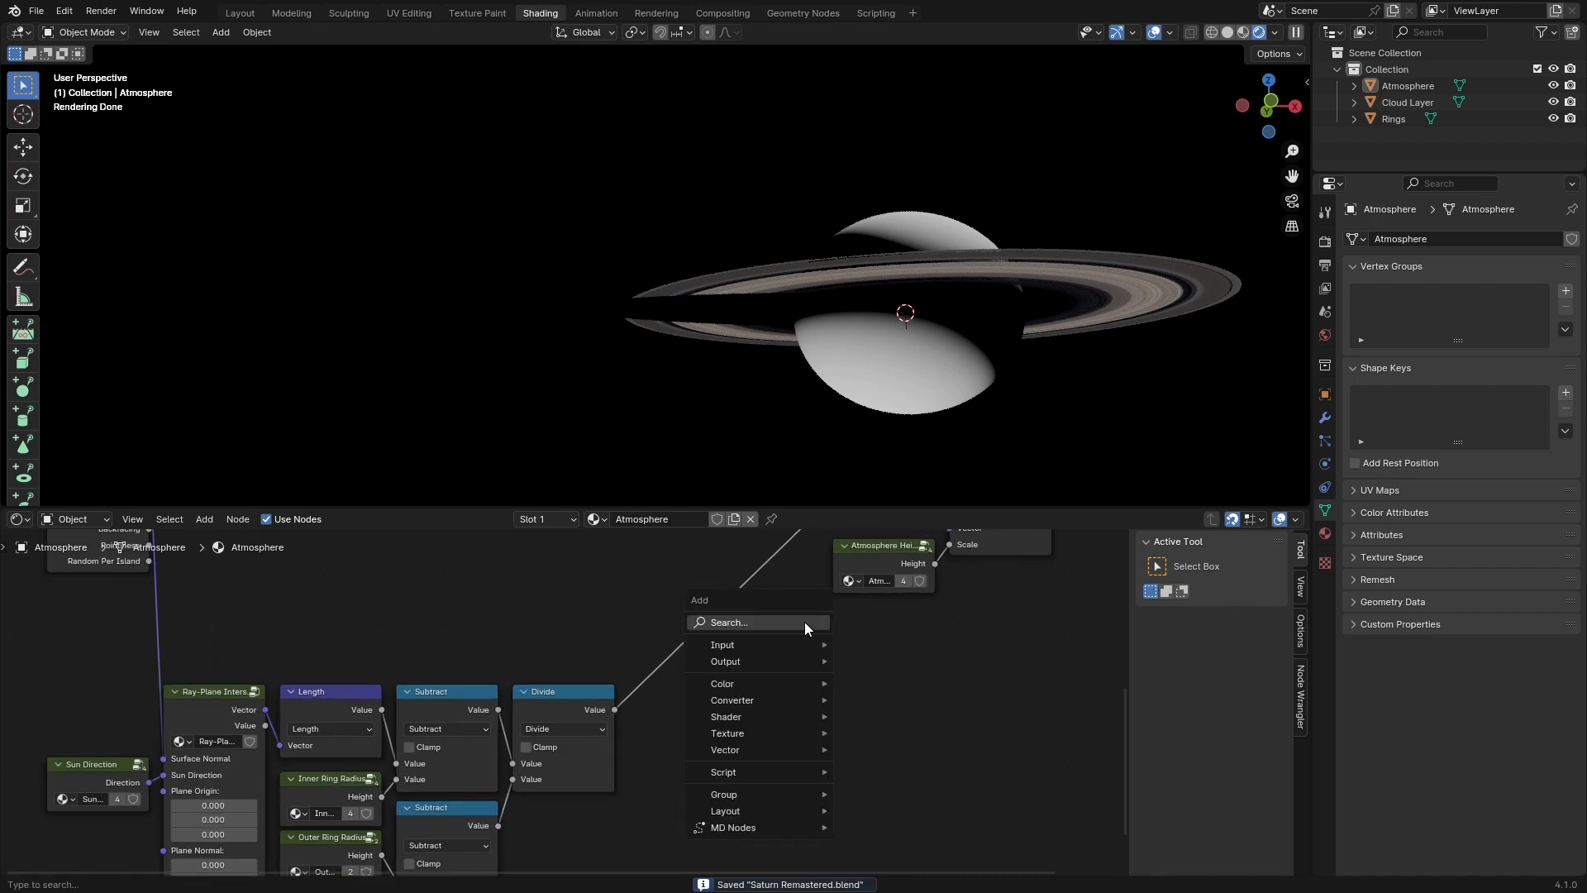
pyautogui.write('ima')
pyautogui.press('Return')
pyautogui.click(689, 622)
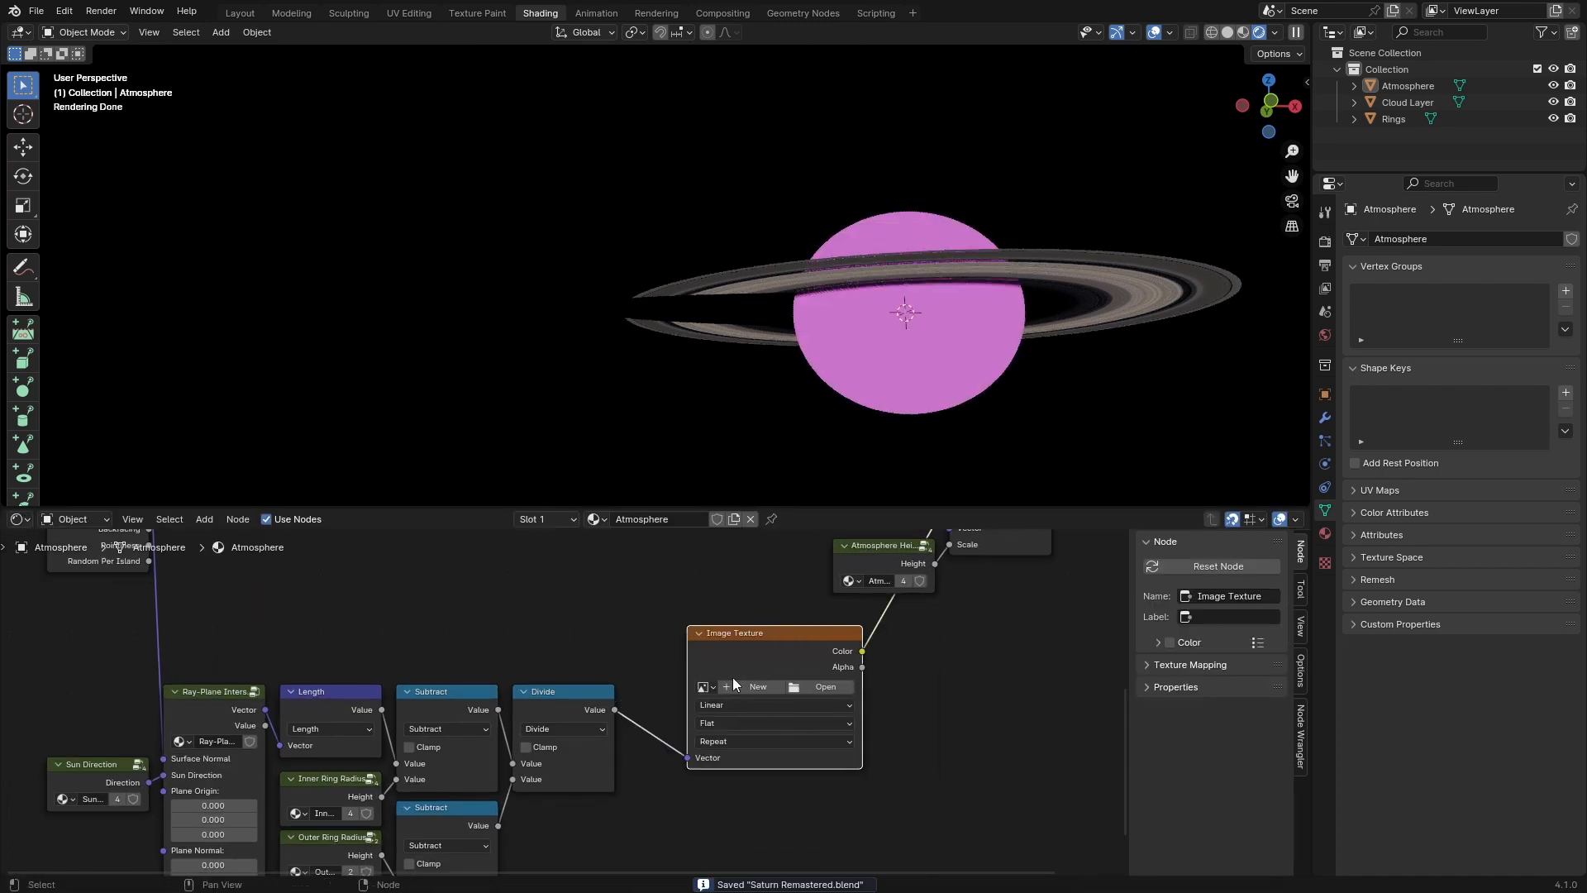
pyautogui.click(704, 687)
pyautogui.click(766, 725)
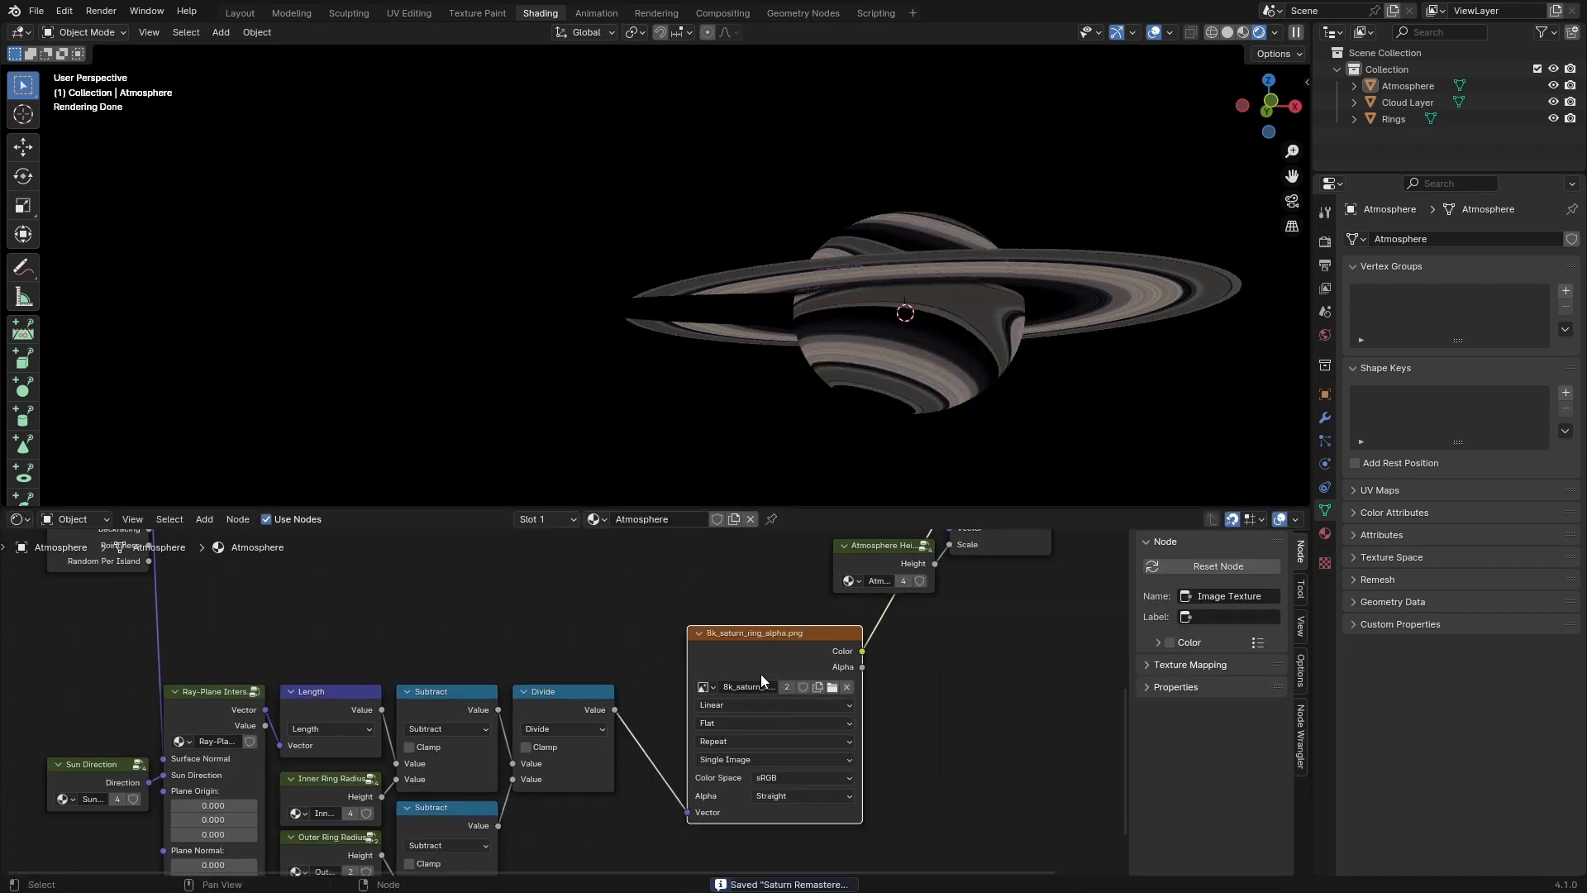
pyautogui.moveTo(766, 727); pyautogui.dragTo(708, 786)
# Step: Set the ring texture's extension mode to Clip, save, and inspect the projected rings on the planet
pyautogui.click(671, 781)
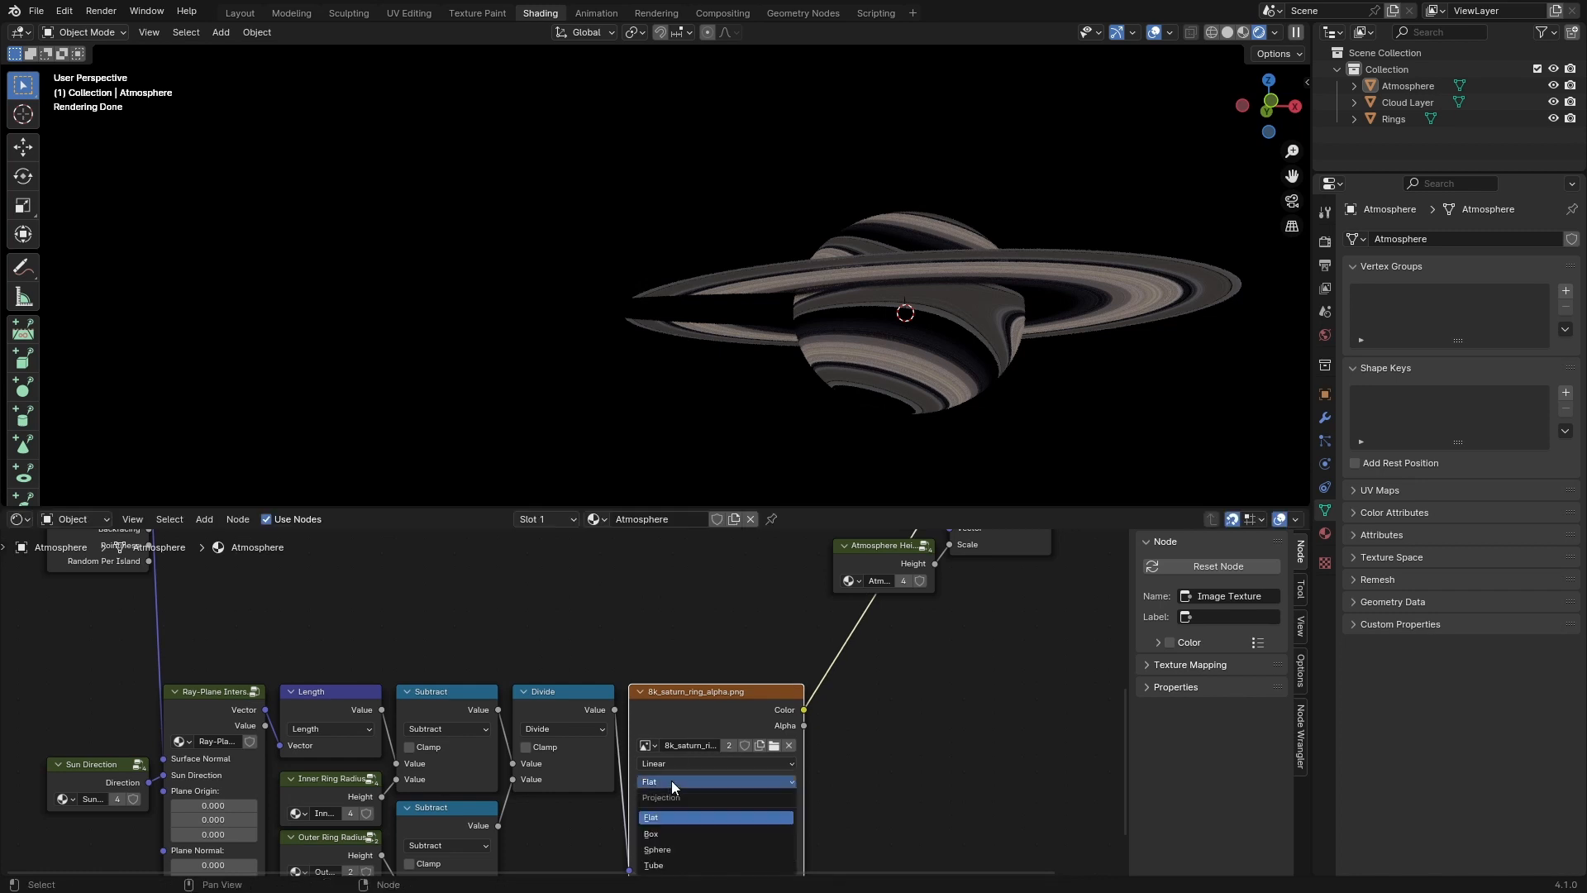
pyautogui.click(671, 781)
pyautogui.click(677, 797)
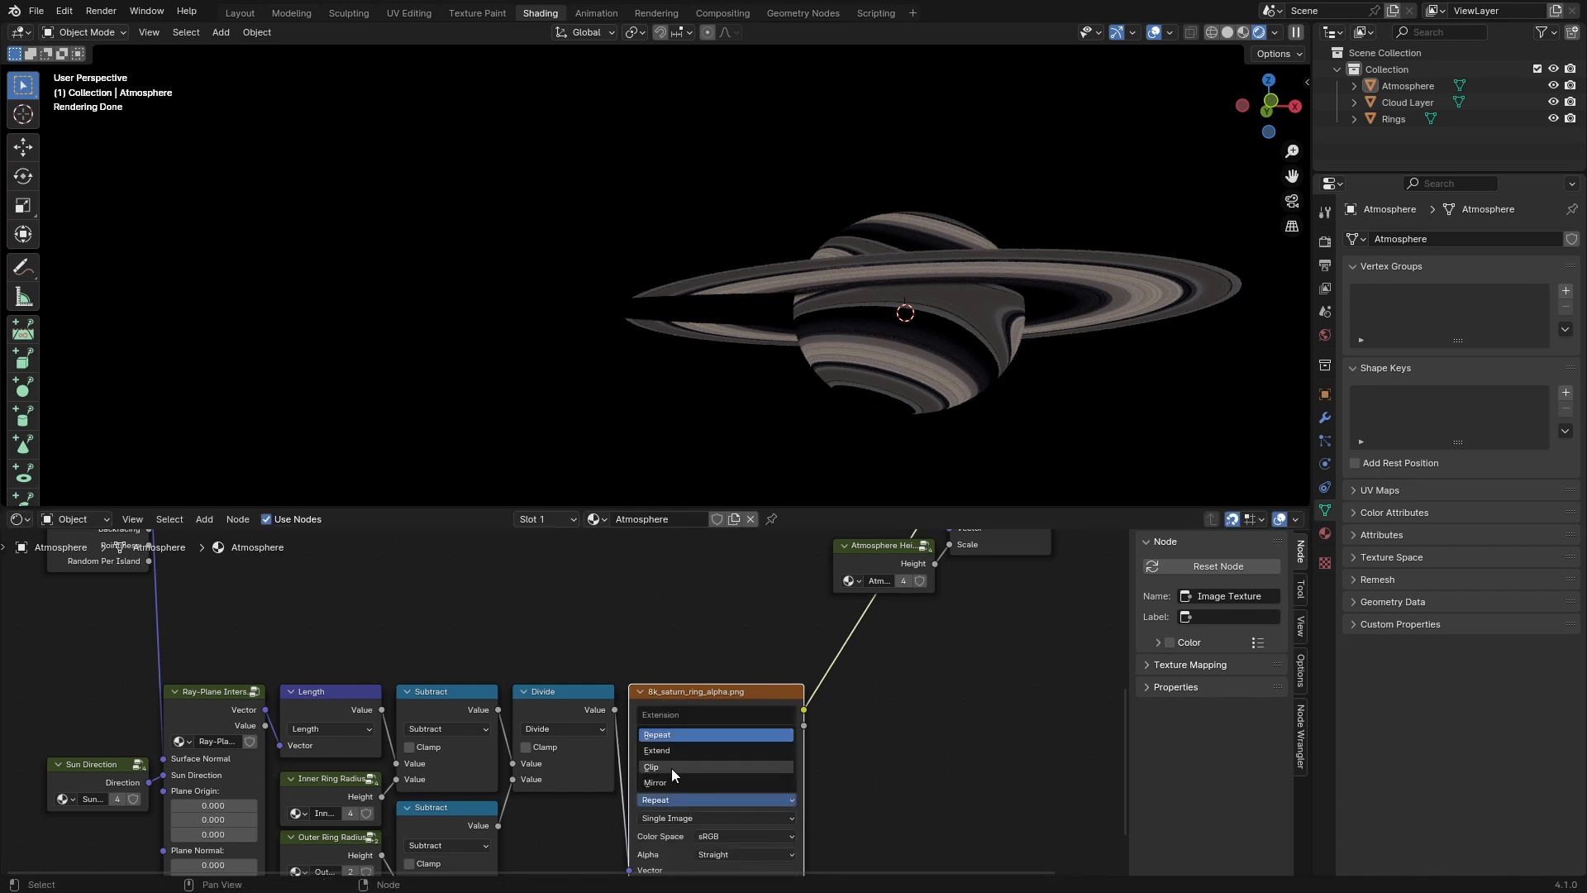
pyautogui.click(671, 767)
pyautogui.hotkey('ctrl', 's')
pyautogui.moveTo(953, 346); pyautogui.dragTo(898, 329, button='middle')
pyautogui.scroll(3, 898, 329)
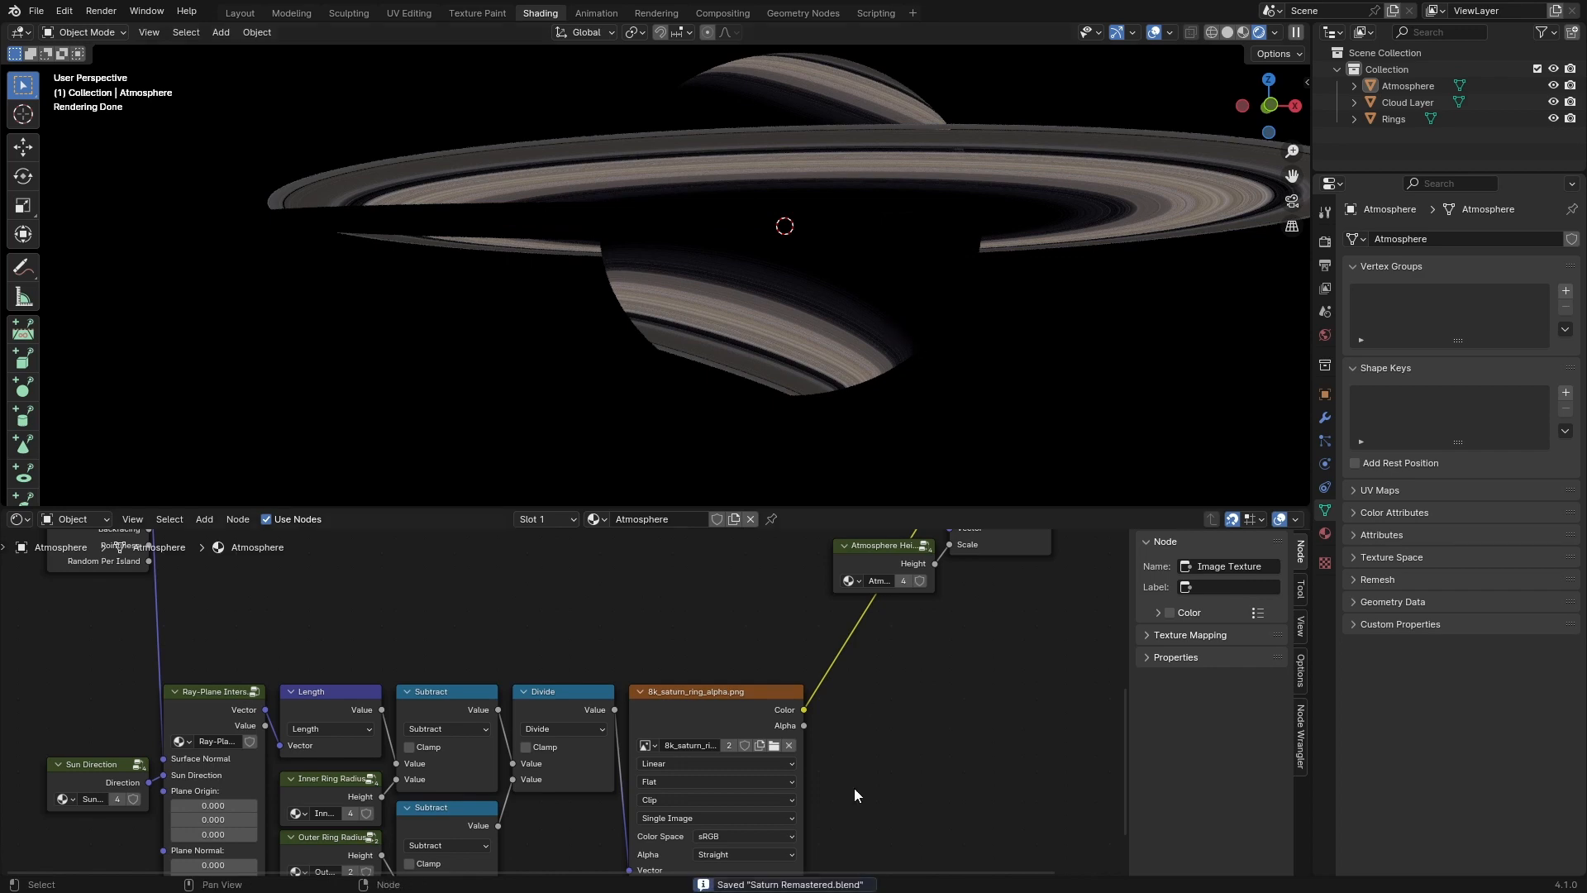
# Step: Duplicate the Length node onto the ring texture's Color output and place it beside the texture
pyautogui.scroll(-3, 855, 787)
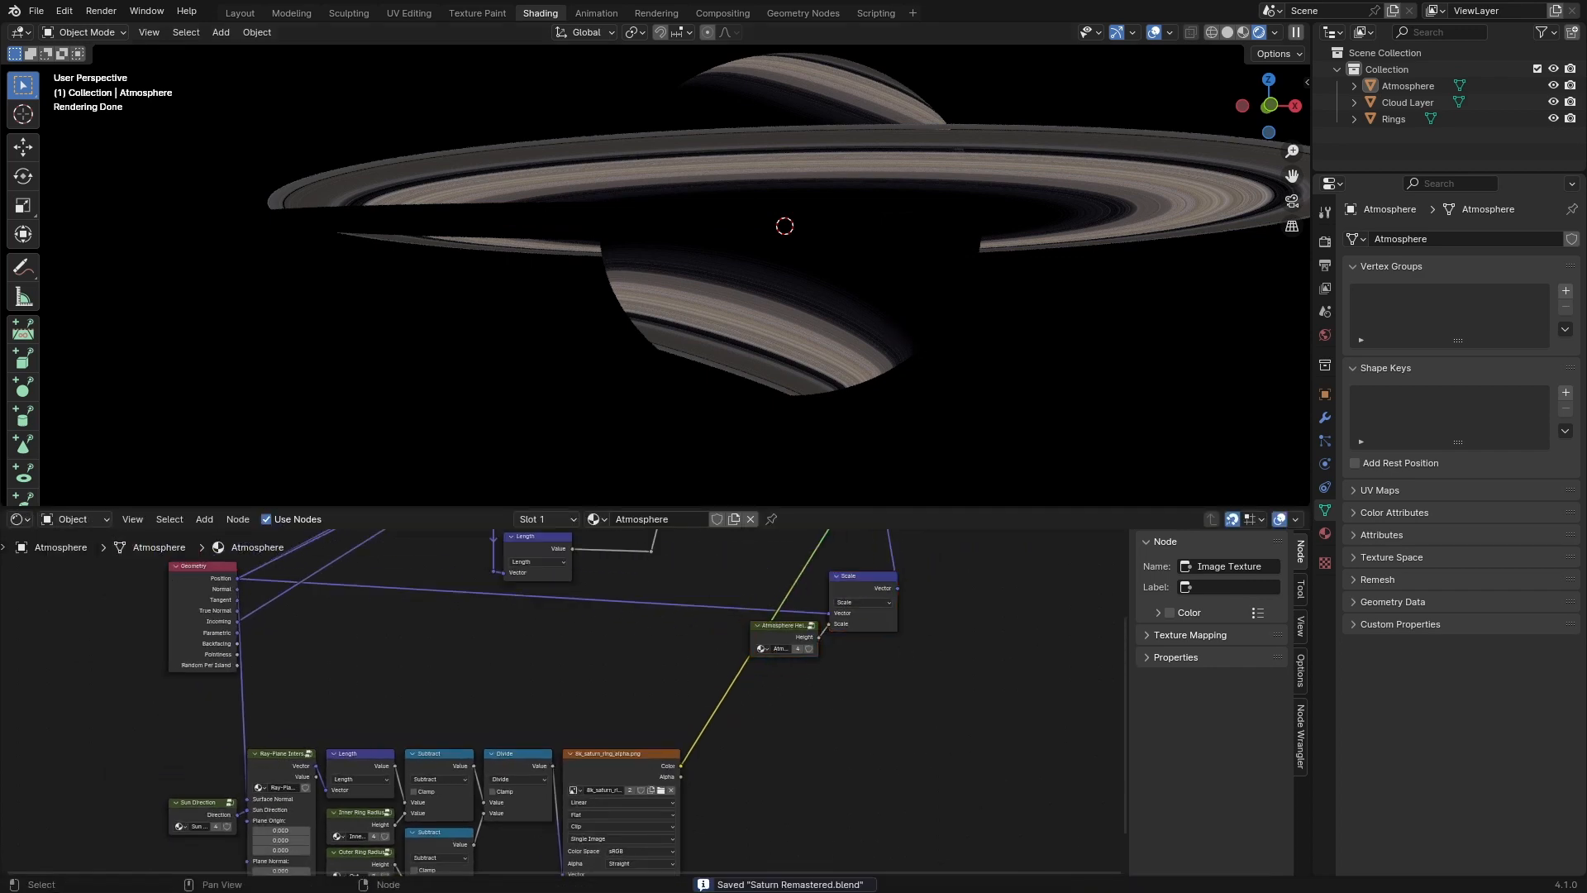
pyautogui.scroll(2, 815, 686)
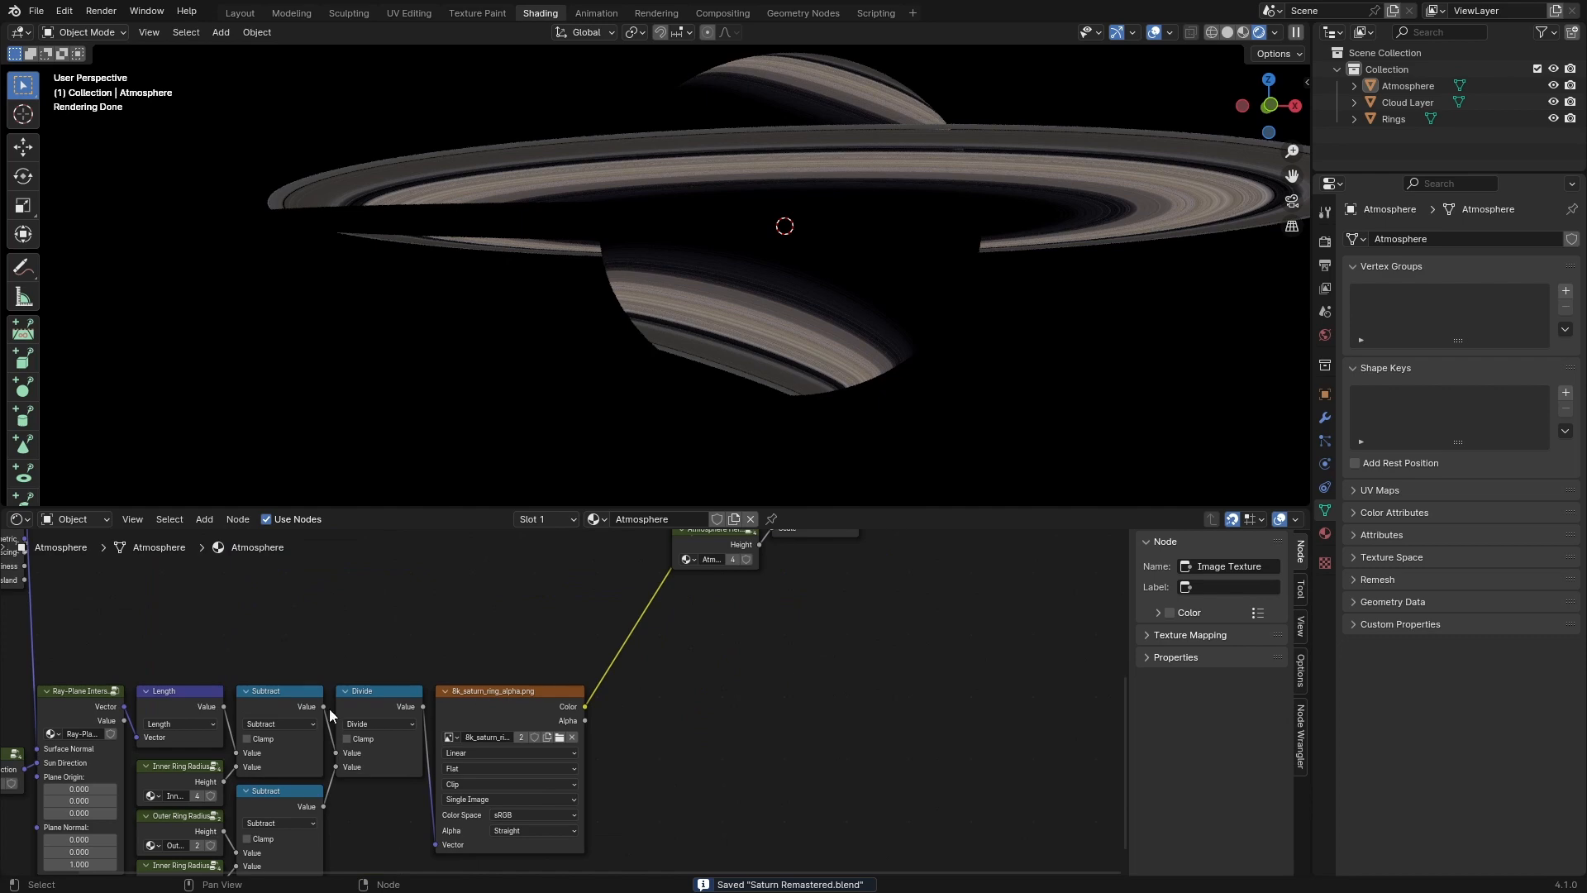
pyautogui.click(162, 703)
pyautogui.hotkey('shift', 'd')
pyautogui.click(655, 666)
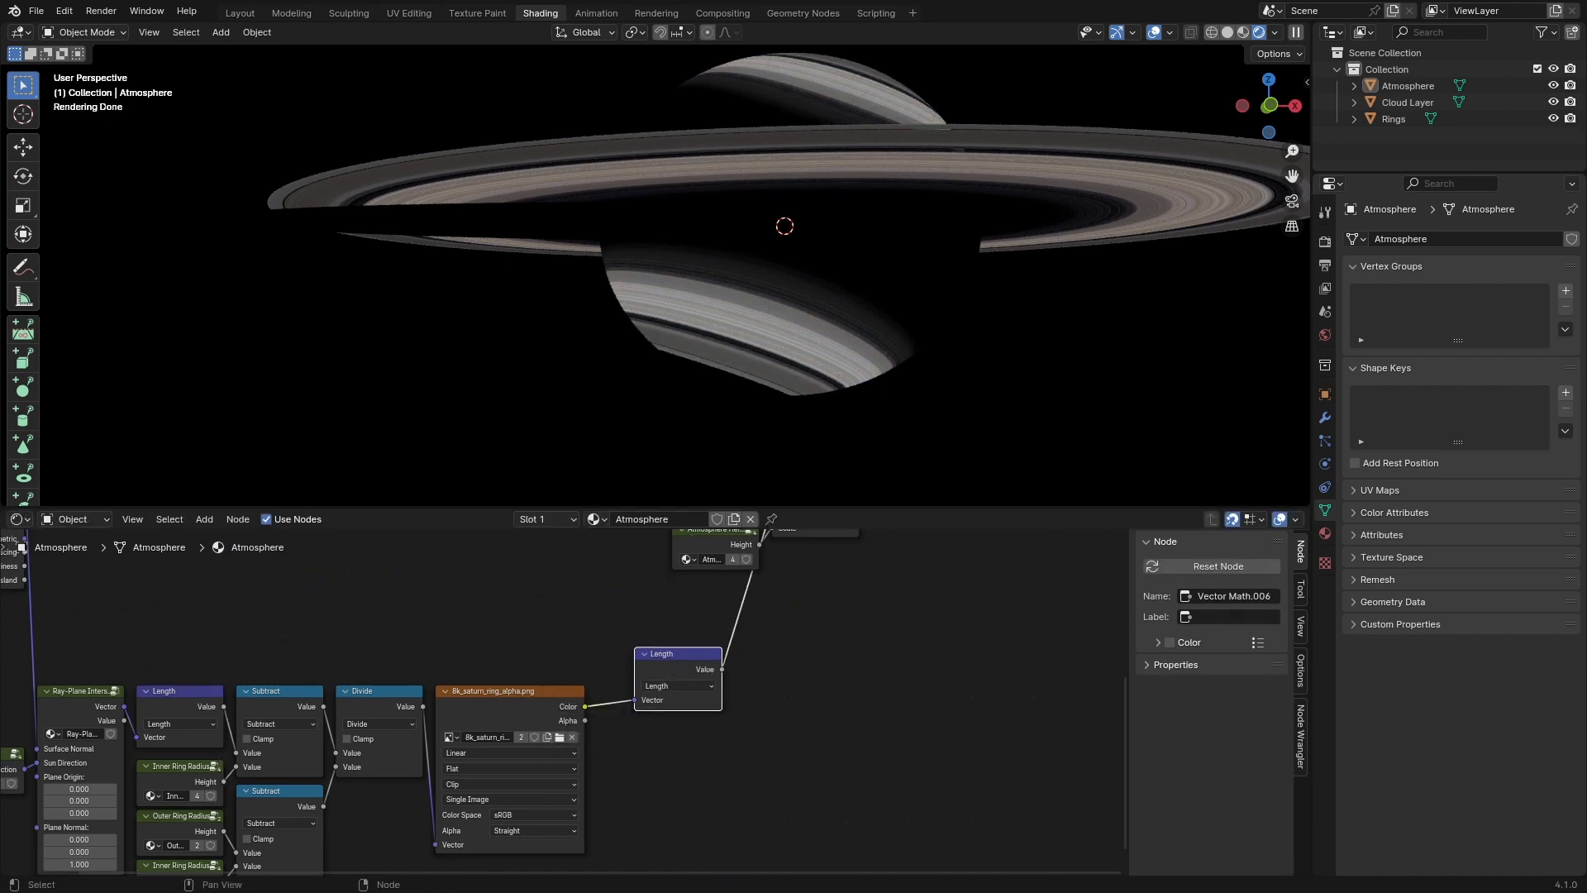
pyautogui.moveTo(659, 670); pyautogui.dragTo(623, 708)
# Step: Duplicate the Divide node, switch it to Multiply, and insert it after the last Length node
pyautogui.click(366, 711)
pyautogui.hotkey('shift', 'd')
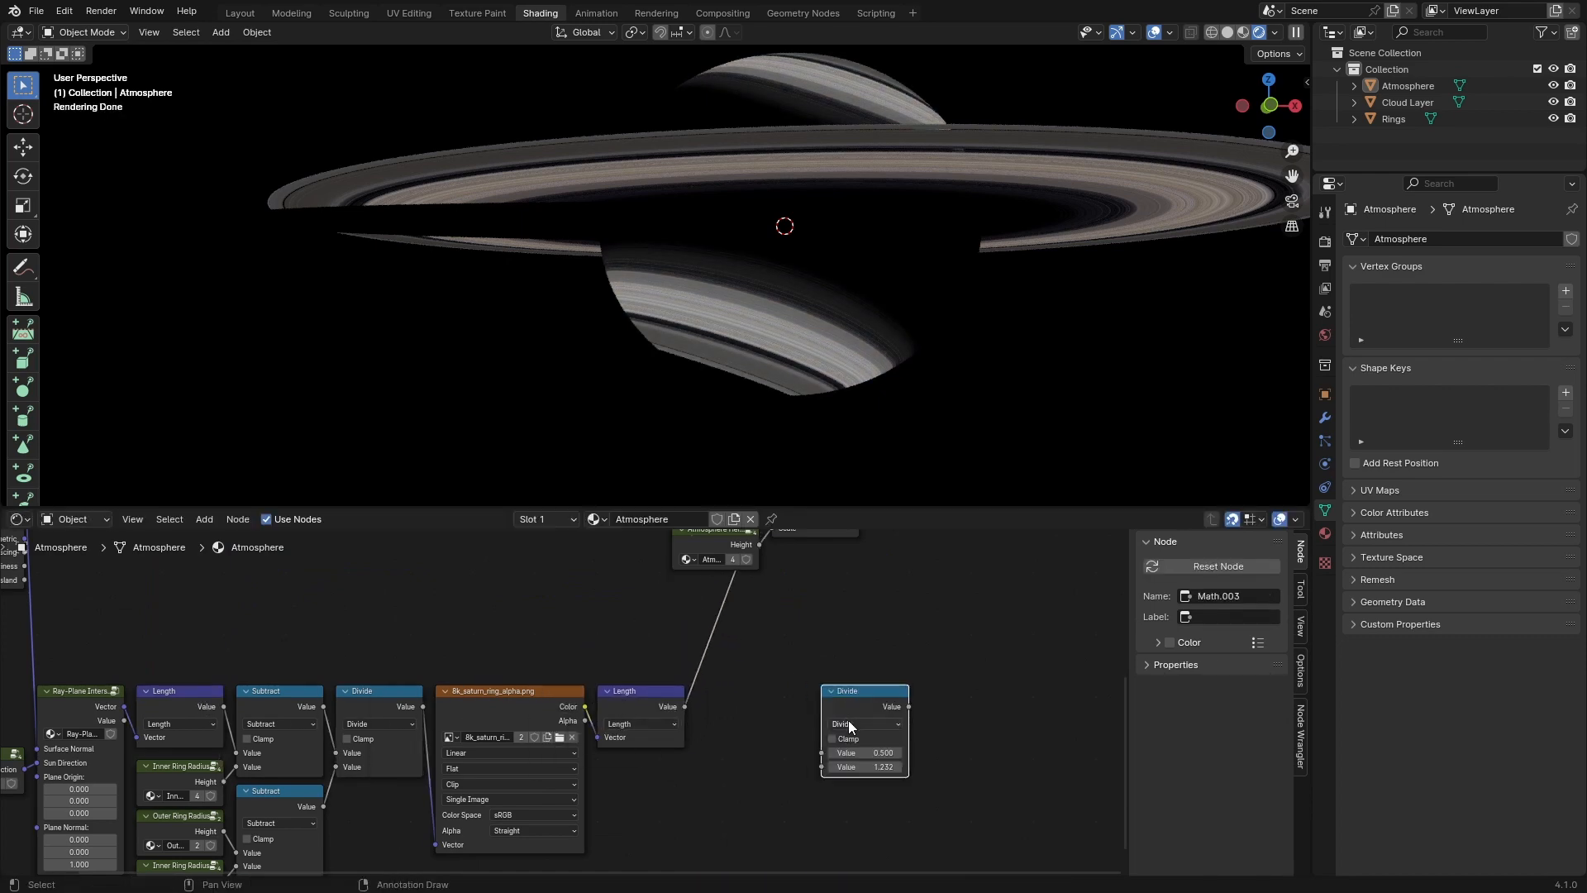
pyautogui.click(849, 728)
pyautogui.press('n')
pyautogui.click(854, 723)
pyautogui.press('m')
pyautogui.moveTo(848, 707); pyautogui.dragTo(694, 659)
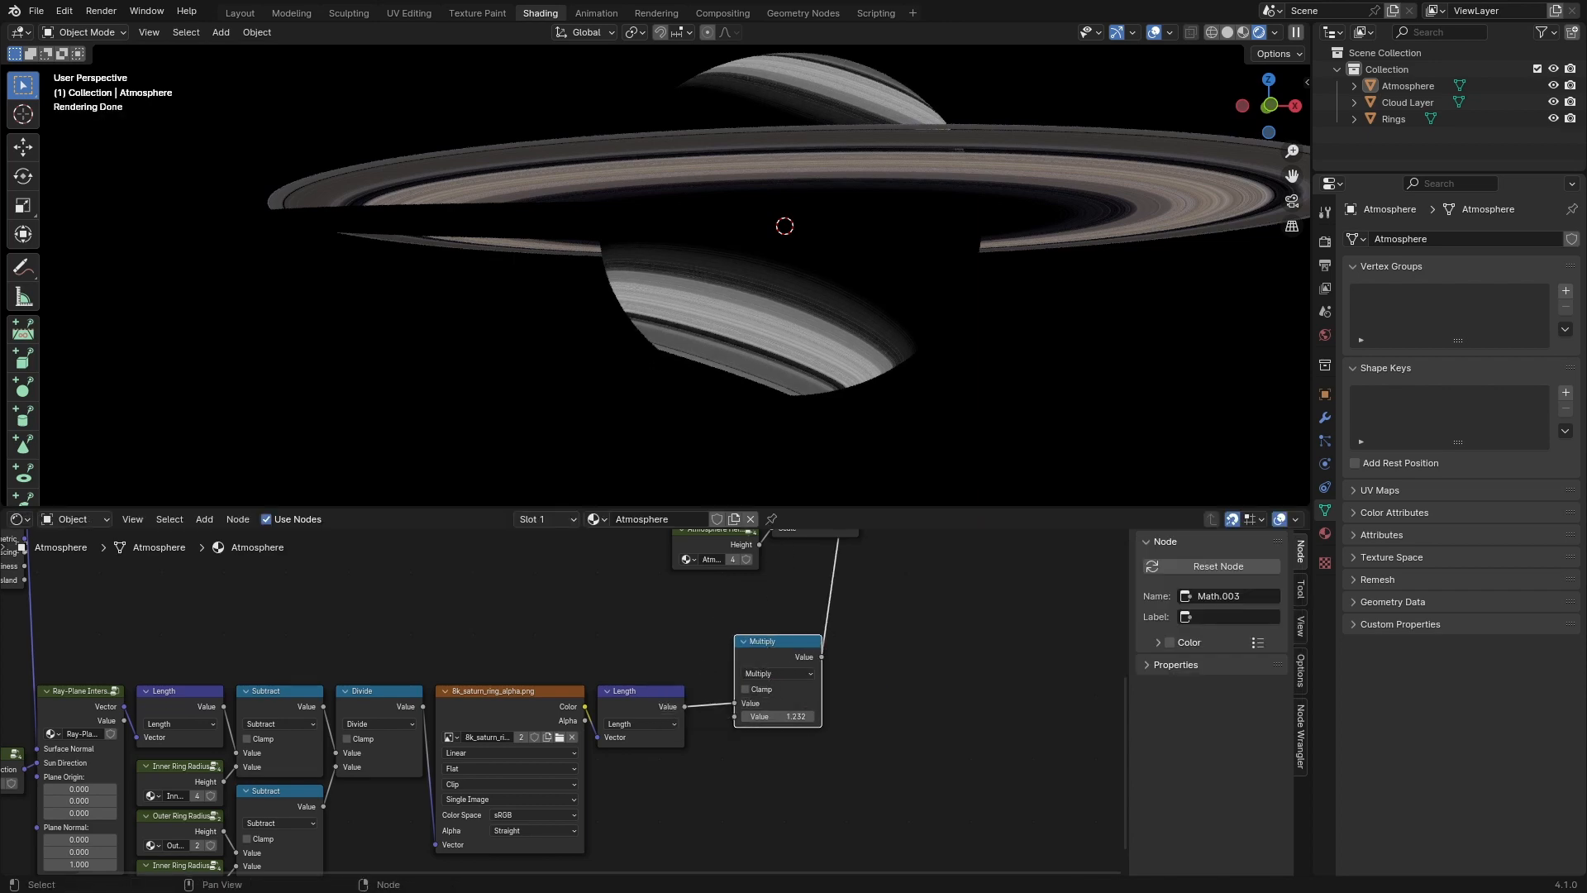
pyautogui.press('Home')
# Step: Connect the Ray-Plane Intersection's Value output to Multiply's second input, and place a duplicate Multiply directly after it
pyautogui.moveTo(308, 720); pyautogui.dragTo(436, 693)
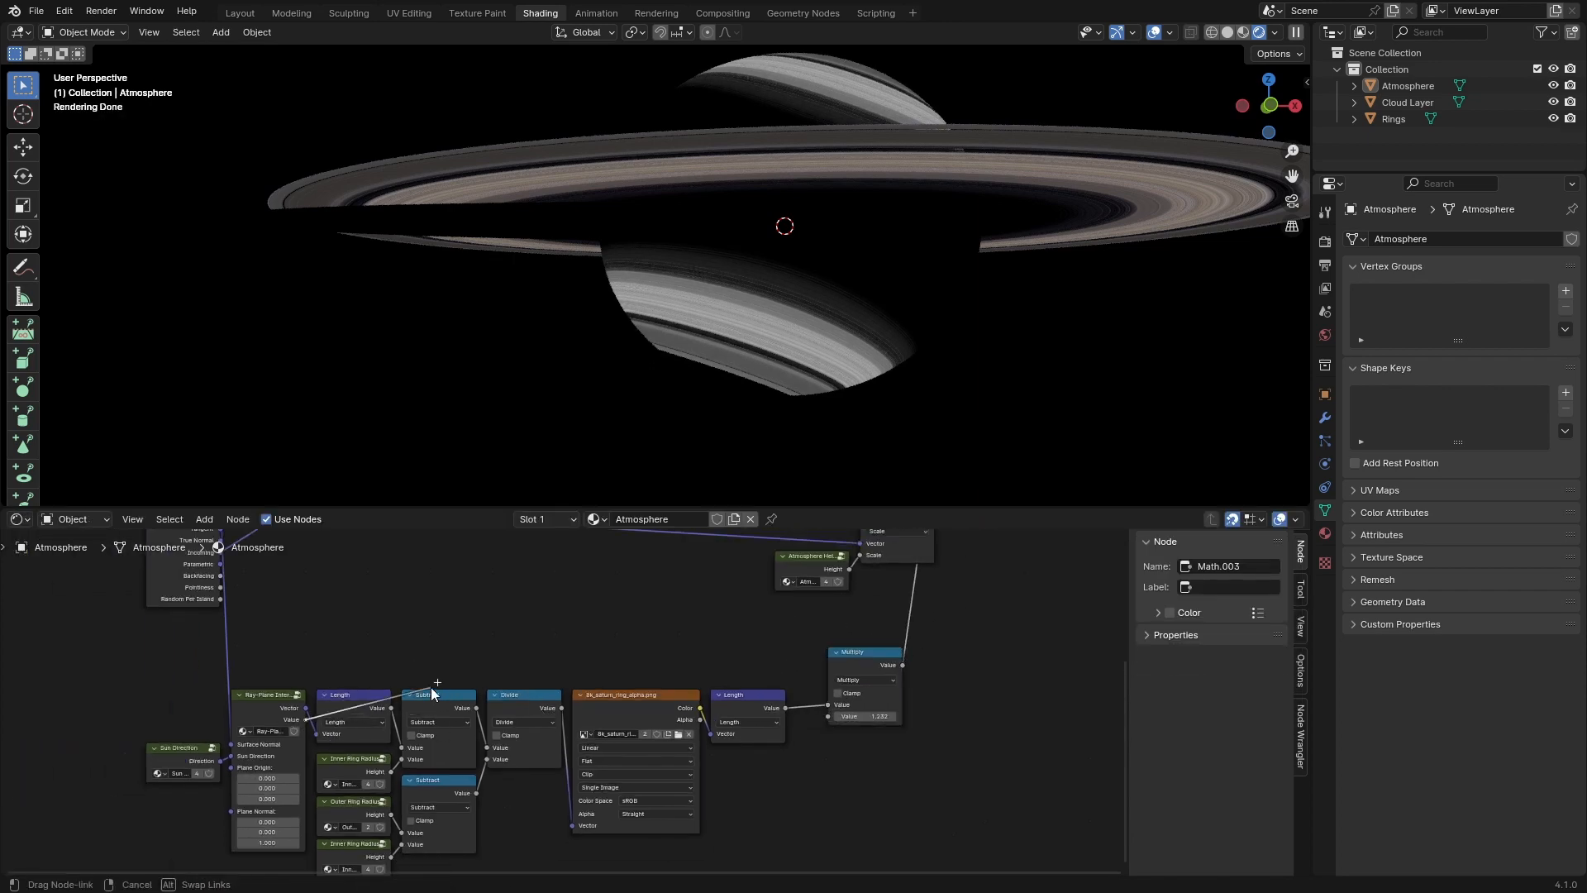
pyautogui.moveTo(436, 693); pyautogui.dragTo(562, 742)
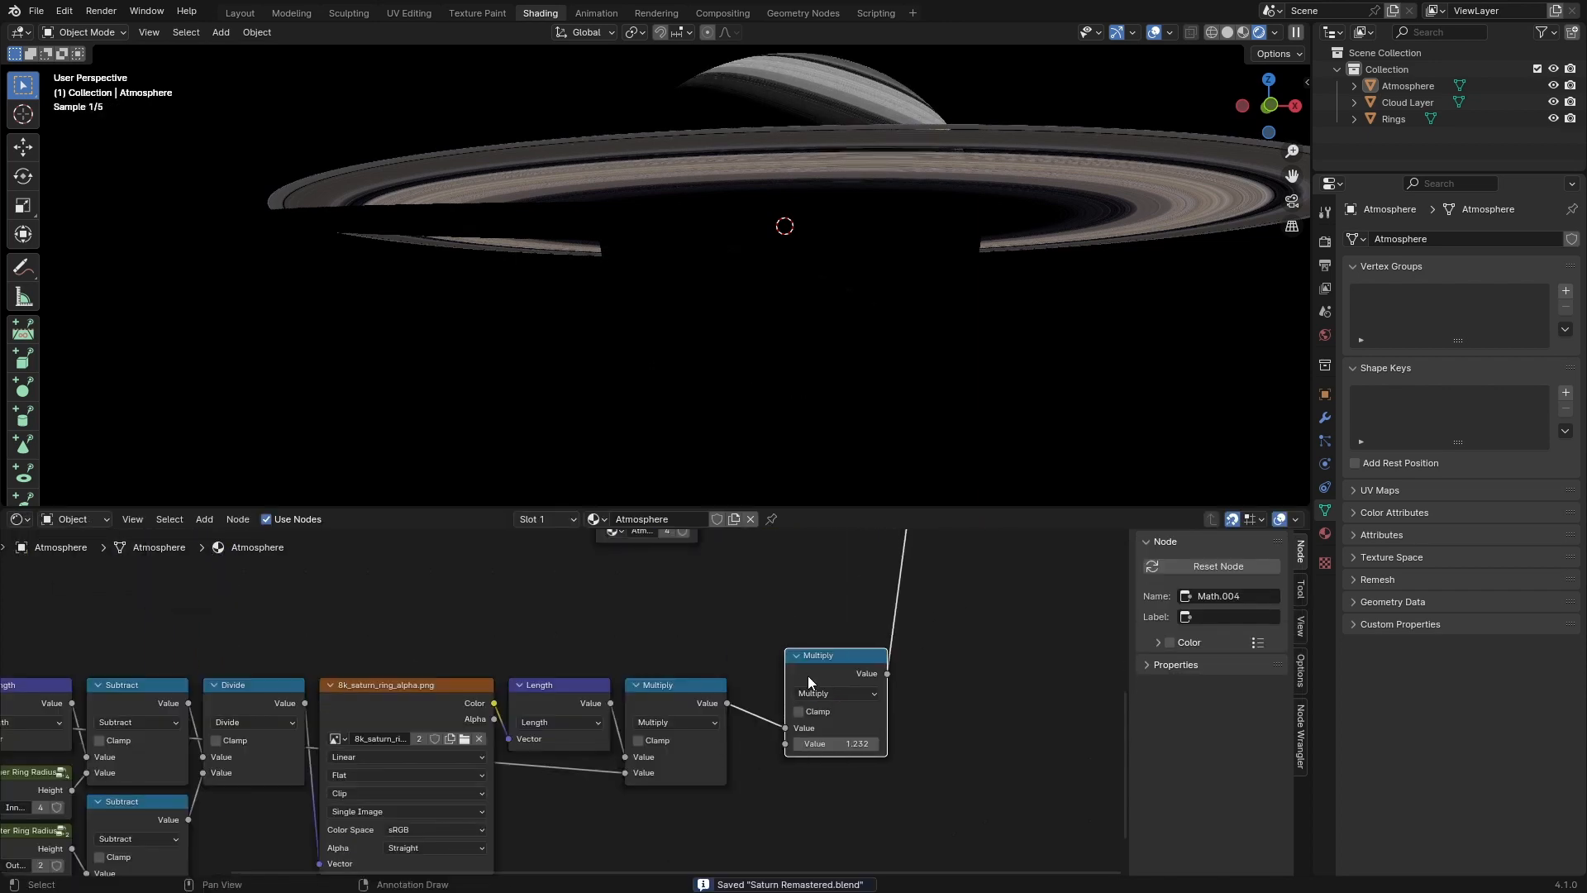
pyautogui.moveTo(808, 680); pyautogui.dragTo(777, 703)
pyautogui.click(776, 657)
pyautogui.press('Home')
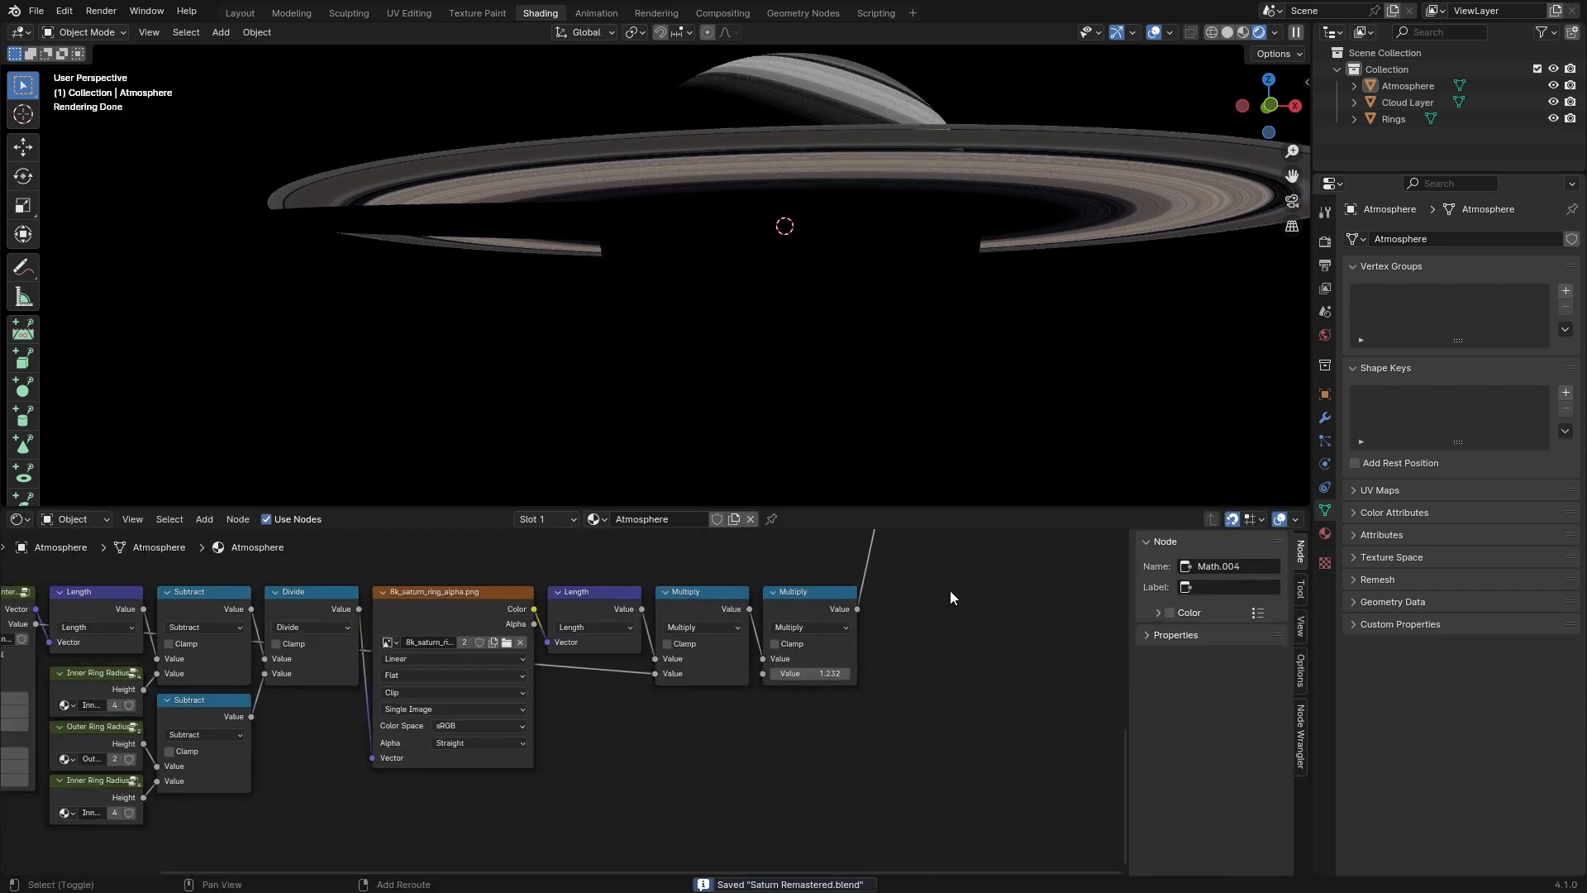
# Step: Add a Ring Density group node and connect its Height output to the last Multiply's second input
pyautogui.hotkey('shift', 'a')
pyautogui.write('ring d')
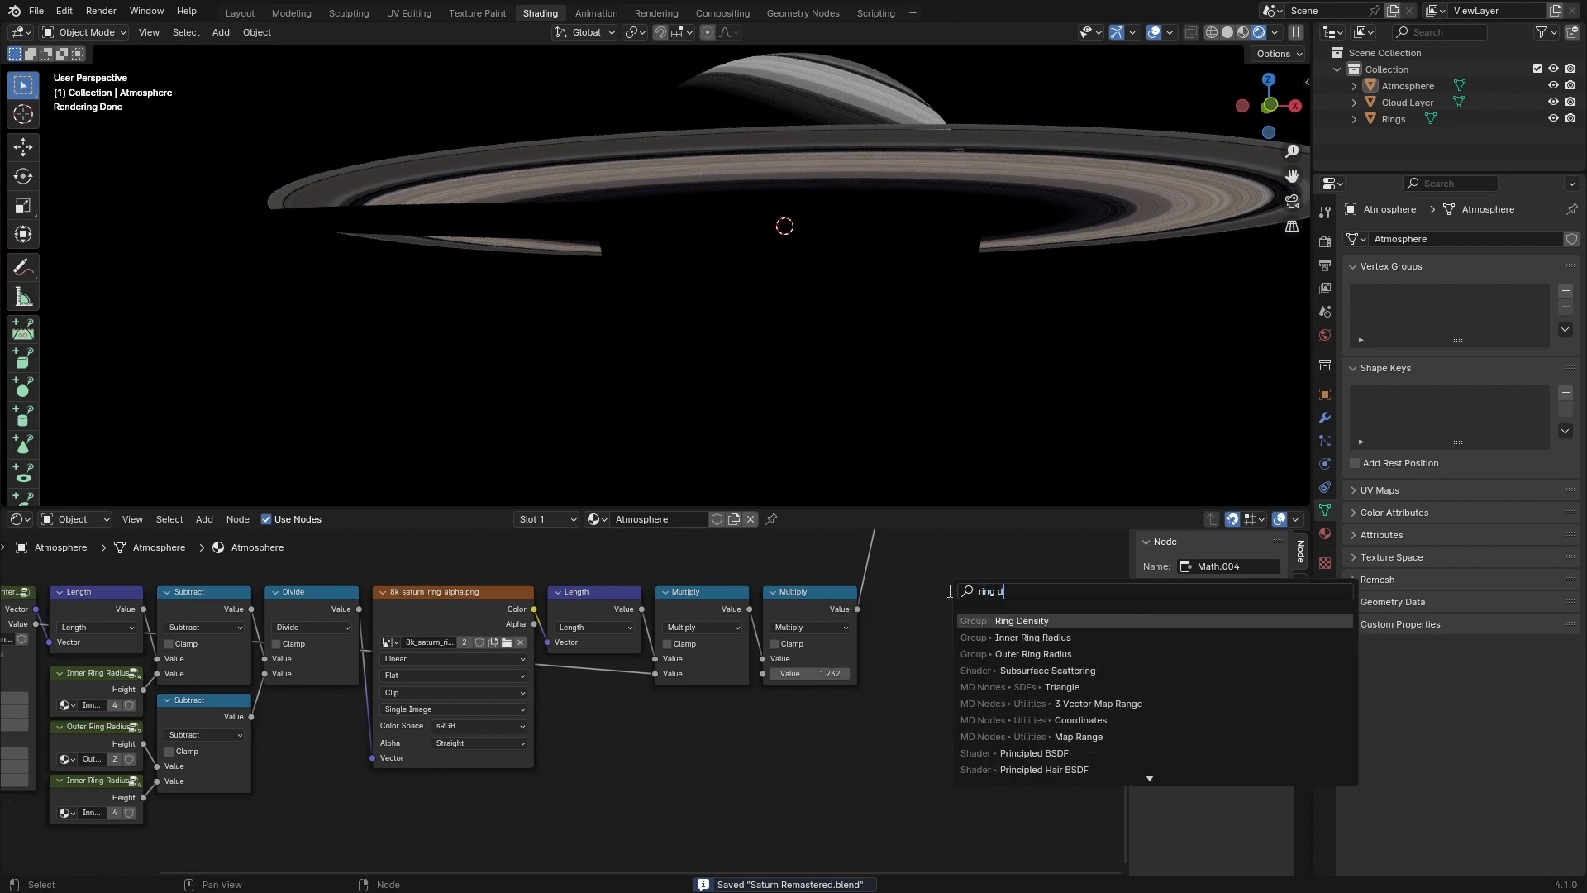
pyautogui.press('Return')
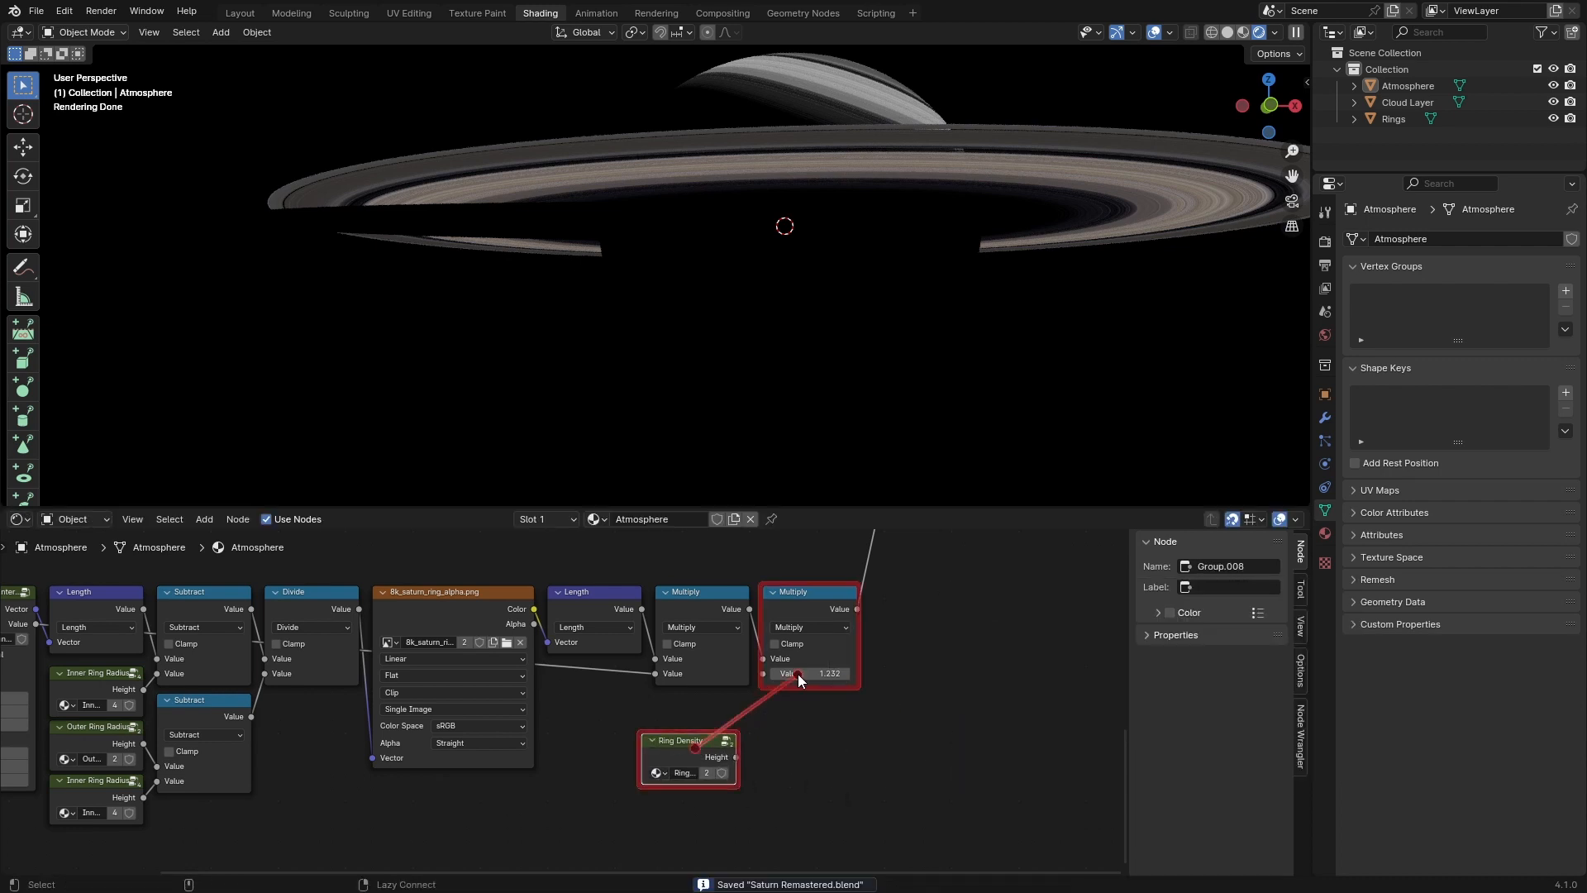
pyautogui.click(699, 714)
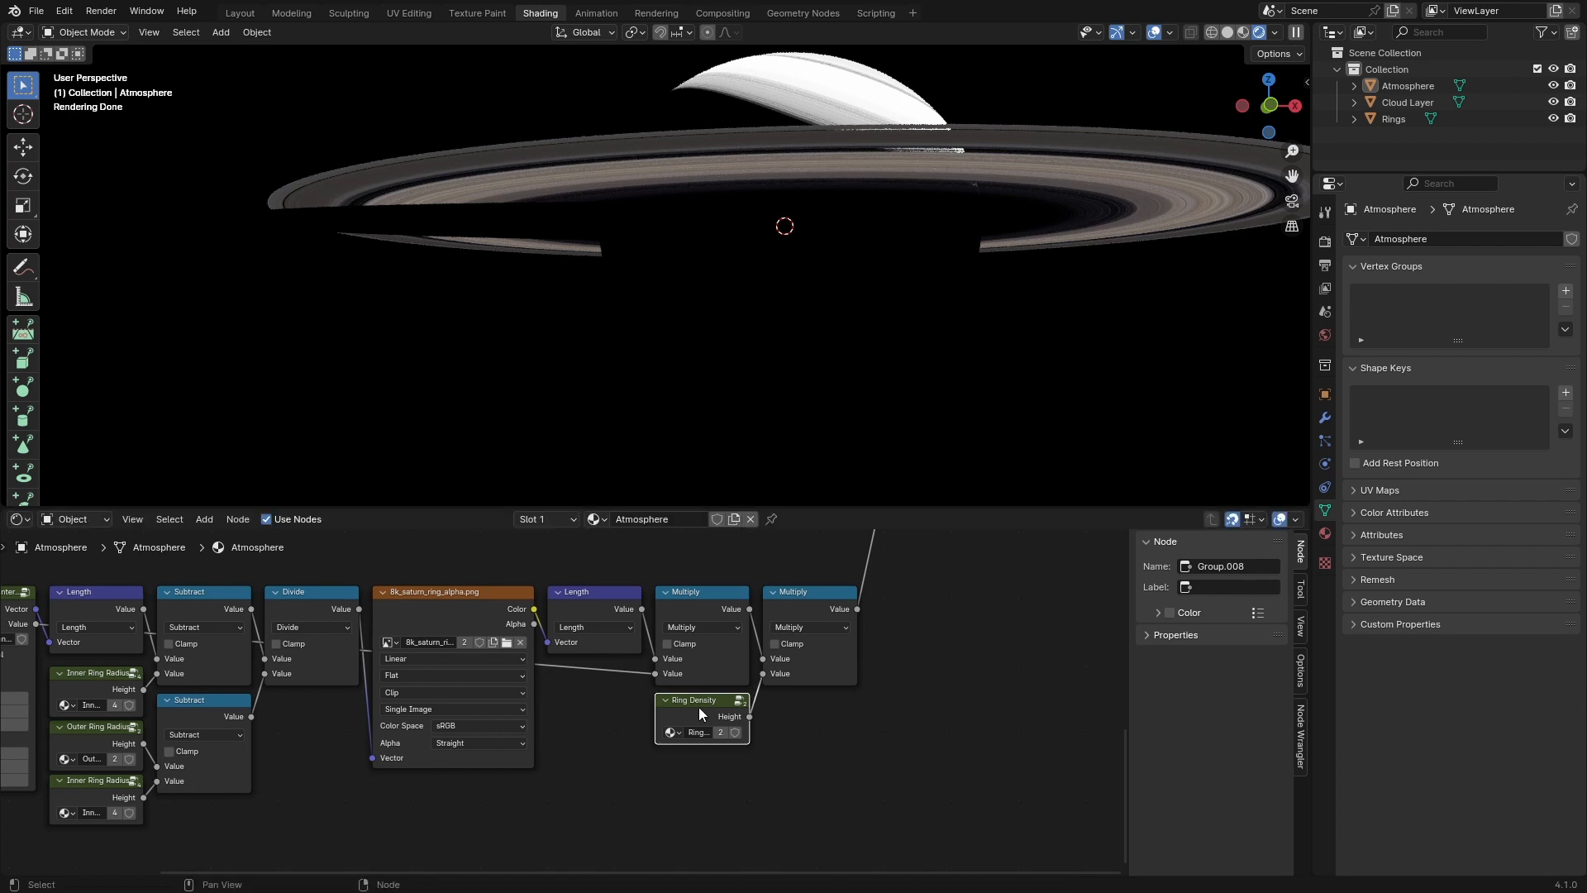
pyautogui.moveTo(871, 682); pyautogui.dragTo(731, 741, button='middle')
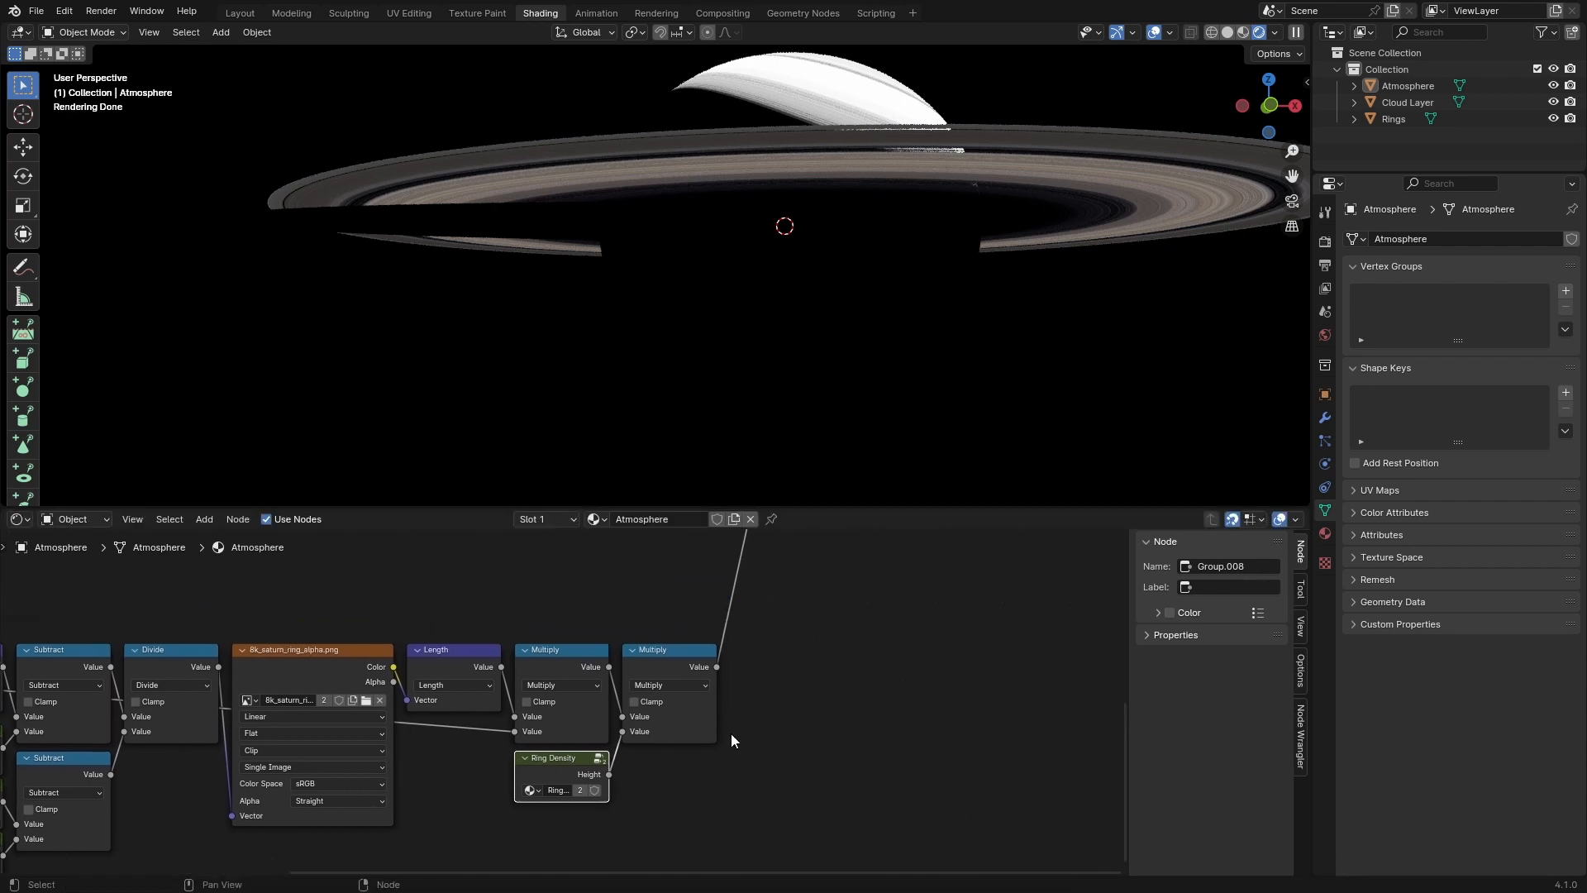
# Step: Insert another Multiply node with a value of -1 between the two Multiply nodes, and line up the chain with Ring Density beneath
pyautogui.click(670, 658)
pyautogui.hotkey('shift', 'd')
pyautogui.click(647, 662)
pyautogui.click(698, 686)
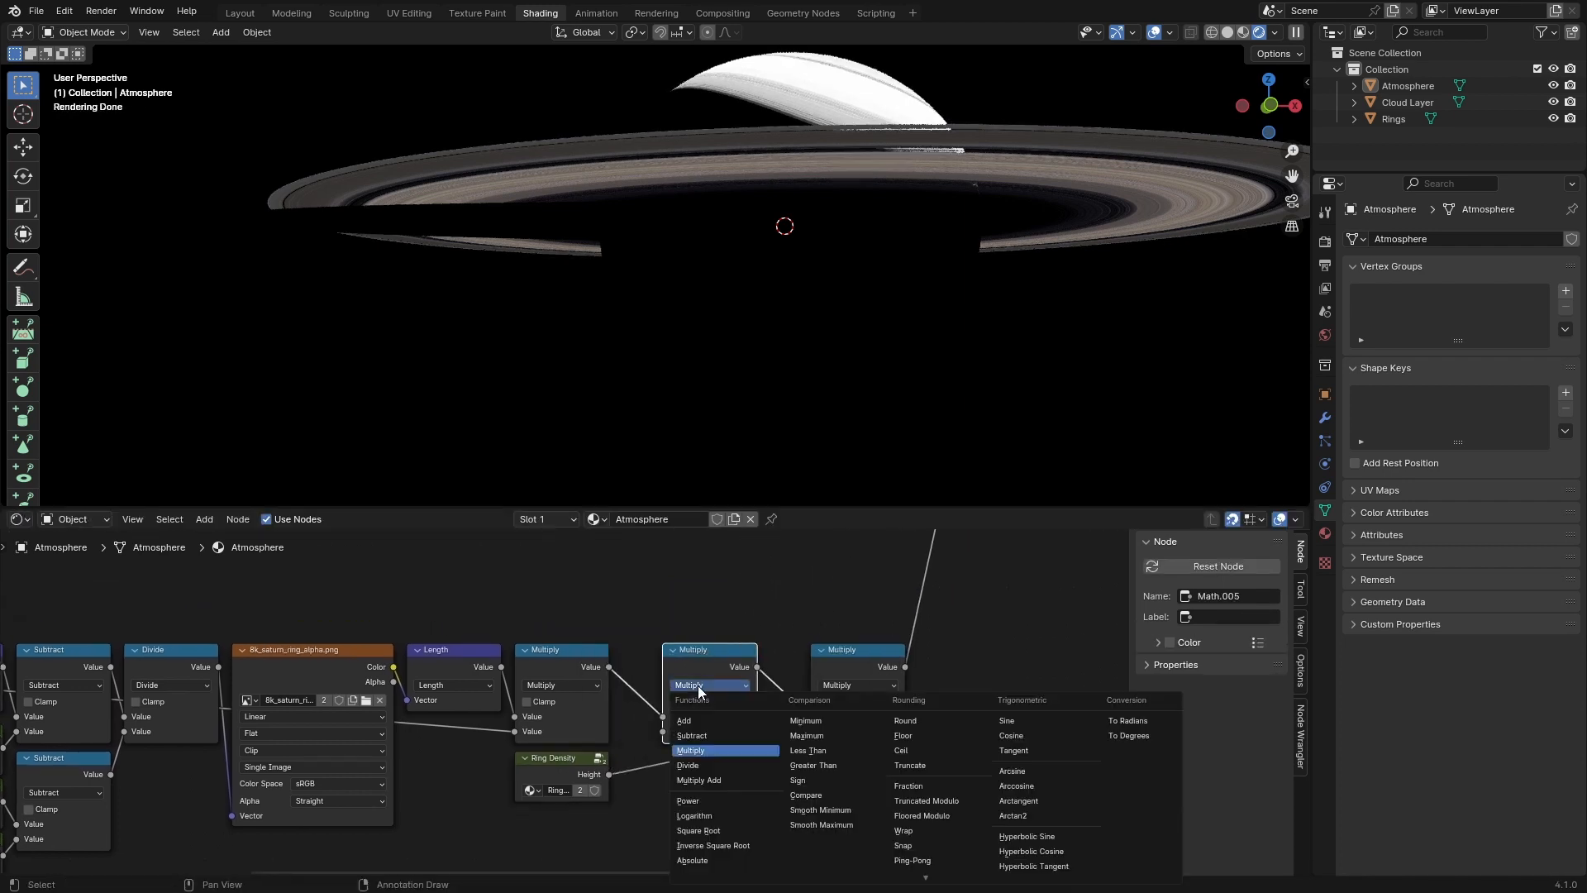
pyautogui.click(700, 750)
pyautogui.click(715, 728)
pyautogui.write('-1')
pyautogui.press('Return')
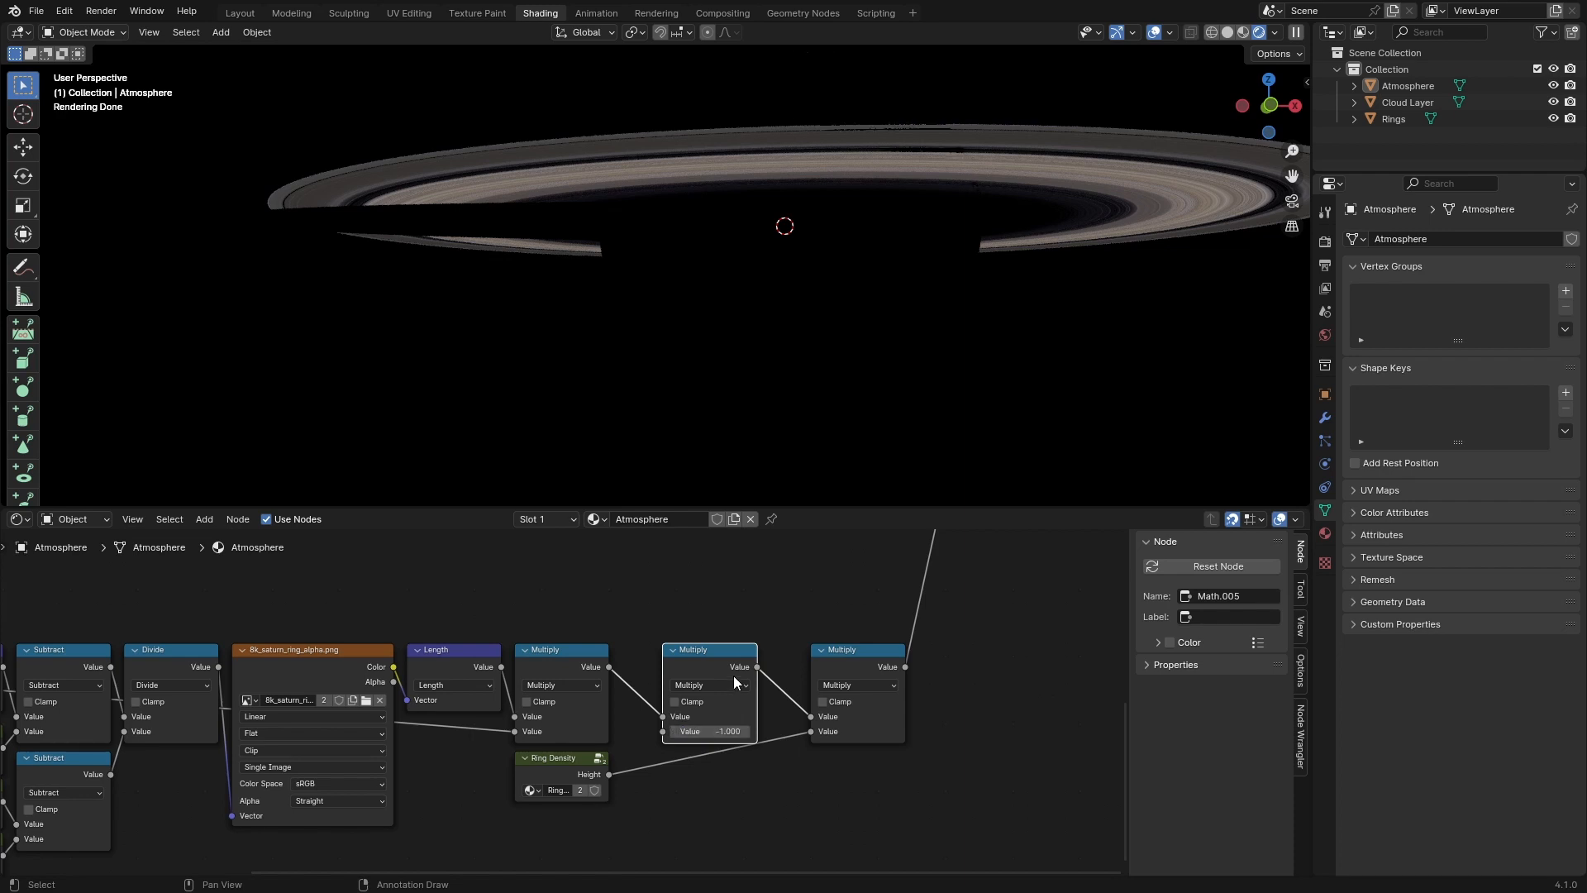
pyautogui.moveTo(709, 670); pyautogui.dragTo(668, 670)
pyautogui.moveTo(848, 675); pyautogui.dragTo(768, 677)
pyautogui.moveTo(571, 757); pyautogui.dragTo(678, 756)
# Step: Duplicate the last Multiply as an Exponent node at the end of the chain, align it, and save the file
pyautogui.click(801, 668)
pyautogui.hotkey('shift', 'd')
pyautogui.click(944, 706)
pyautogui.click(929, 721)
pyautogui.press('e')
pyautogui.moveTo(897, 710); pyautogui.dragTo(886, 633)
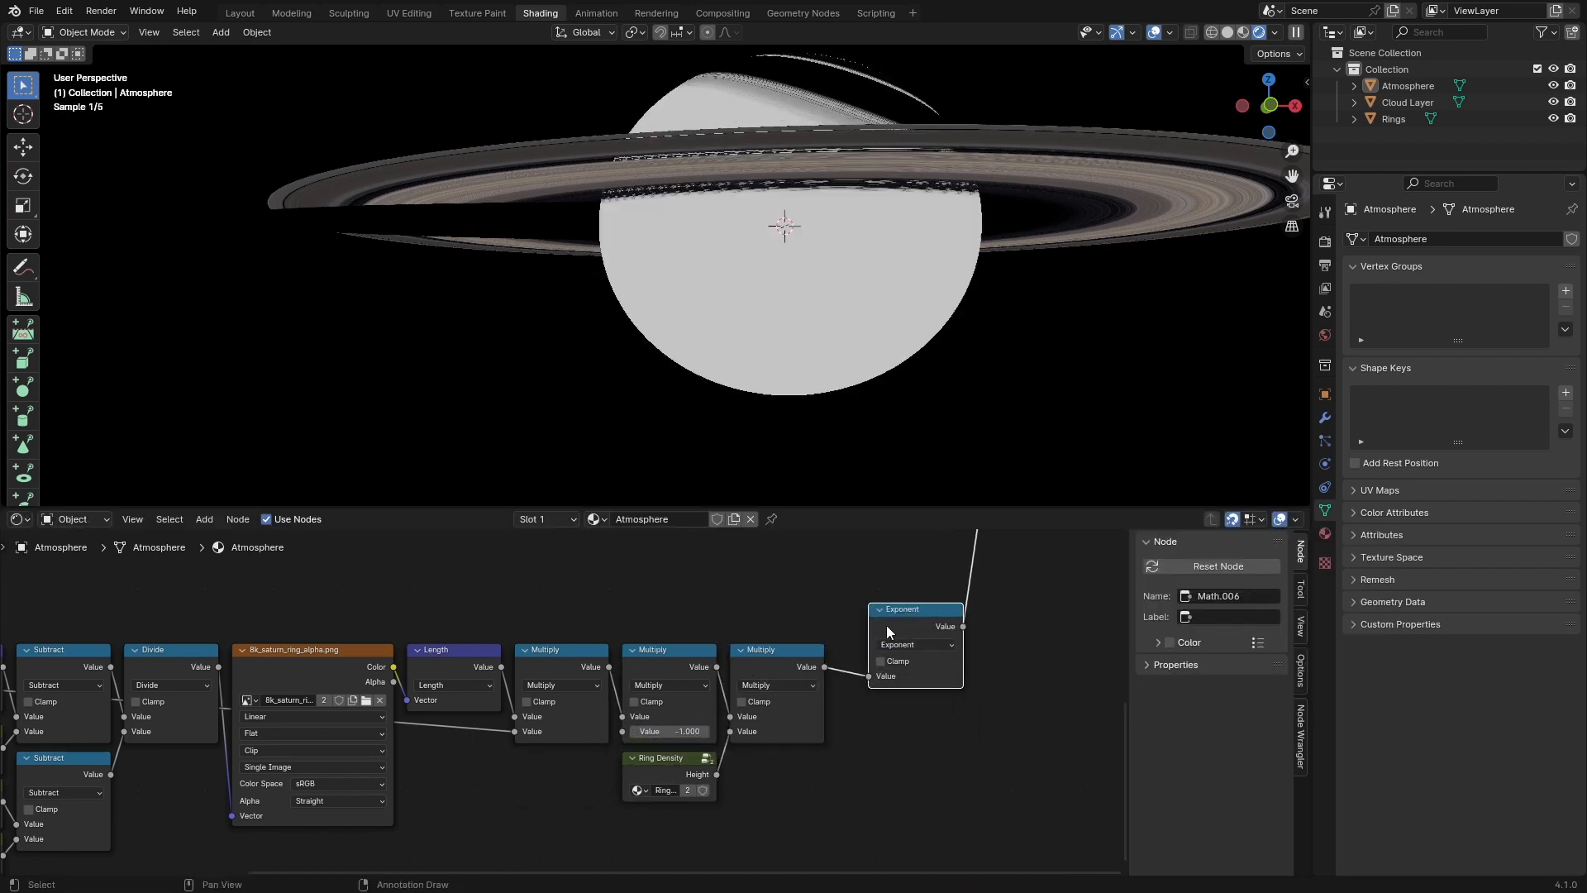
pyautogui.scroll(-1, 888, 632)
pyautogui.moveTo(951, 380); pyautogui.dragTo(890, 276, button='middle')
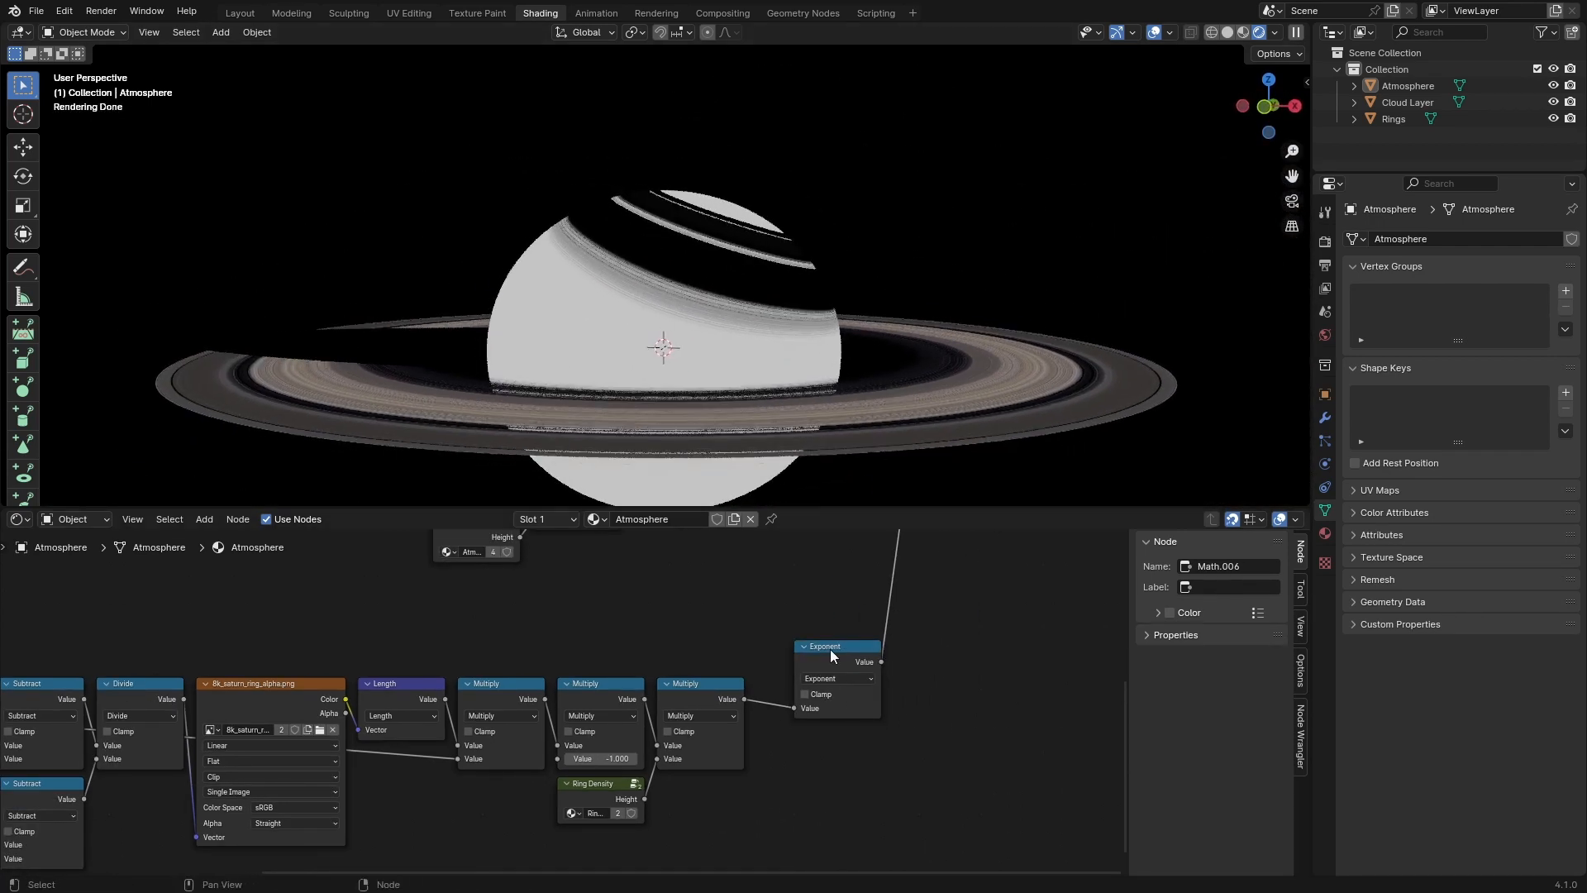
pyautogui.hotkey('ctrl', 's')
pyautogui.moveTo(832, 656); pyautogui.dragTo(794, 693)
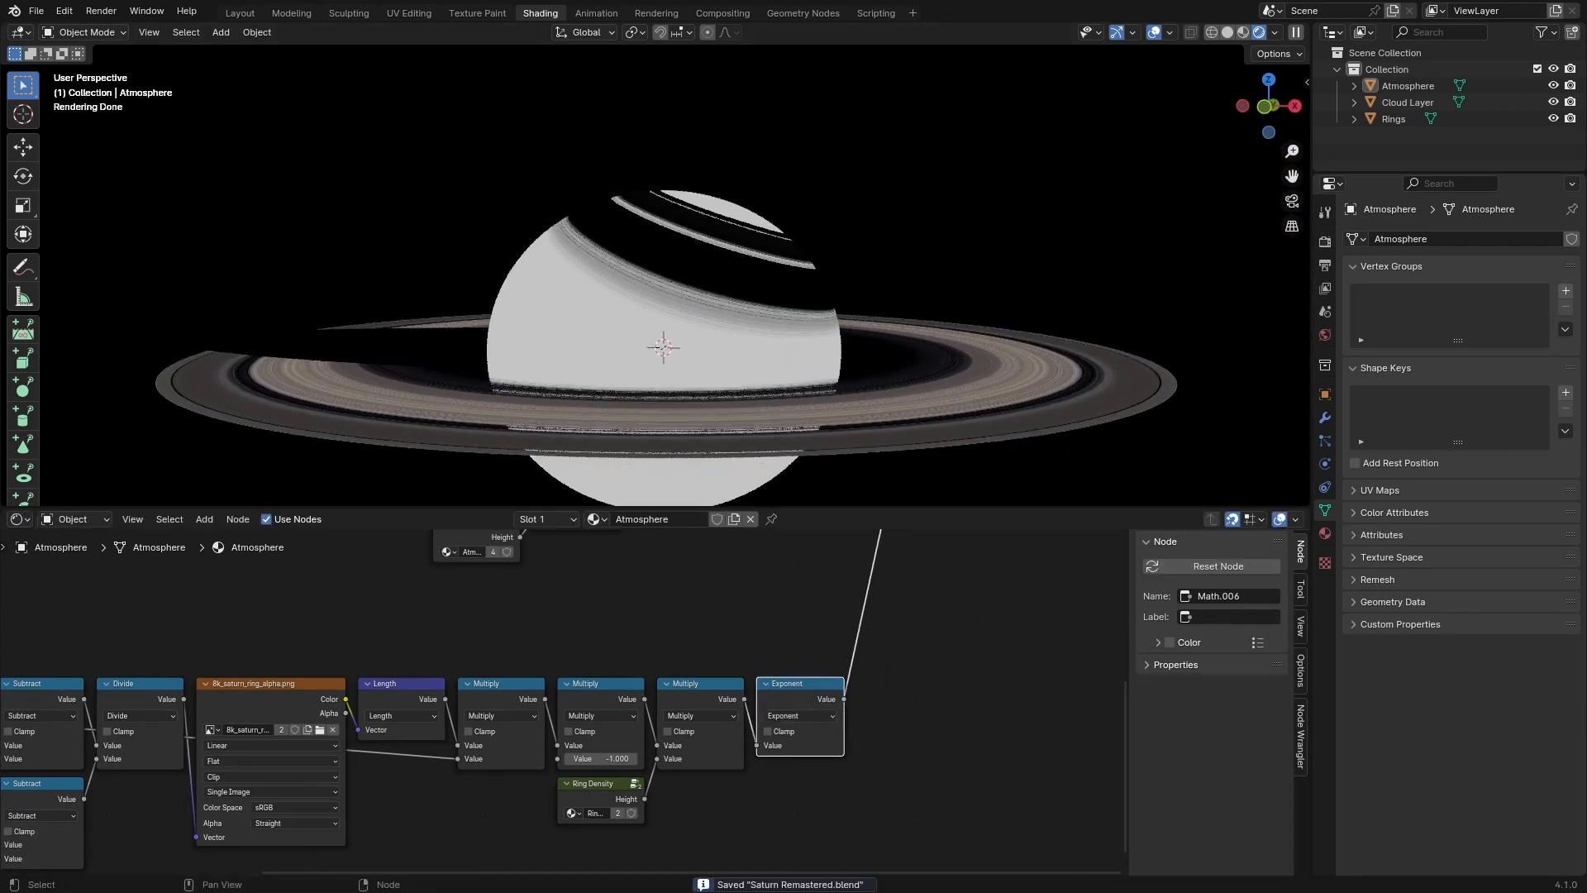
# Step: Duplicate the vector Multiply node, switch it to Scale, and insert it between Multiply and Emission
pyautogui.scroll(-6, 762, 652)
pyautogui.moveTo(845, 595); pyautogui.dragTo(781, 718, button='middle')
pyautogui.scroll(-3, 780, 716)
pyautogui.moveTo(767, 663); pyautogui.dragTo(831, 693, button='middle')
pyautogui.scroll(3, 831, 692)
pyautogui.click(744, 649)
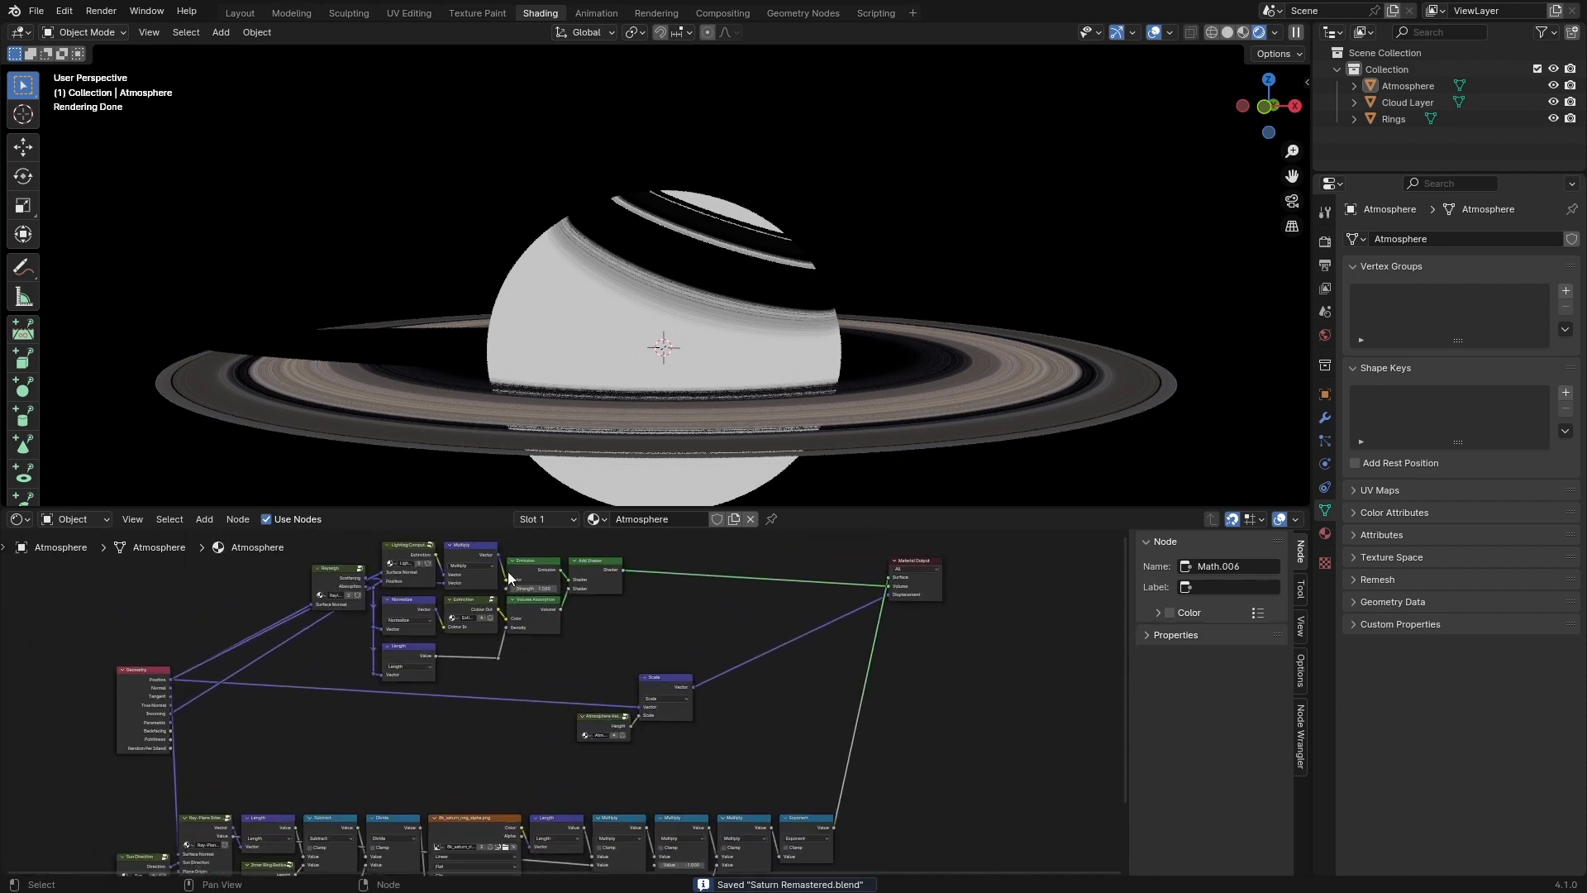
pyautogui.click(476, 546)
pyautogui.hotkey('shift', 'd')
pyautogui.click(992, 639)
pyautogui.click(987, 659)
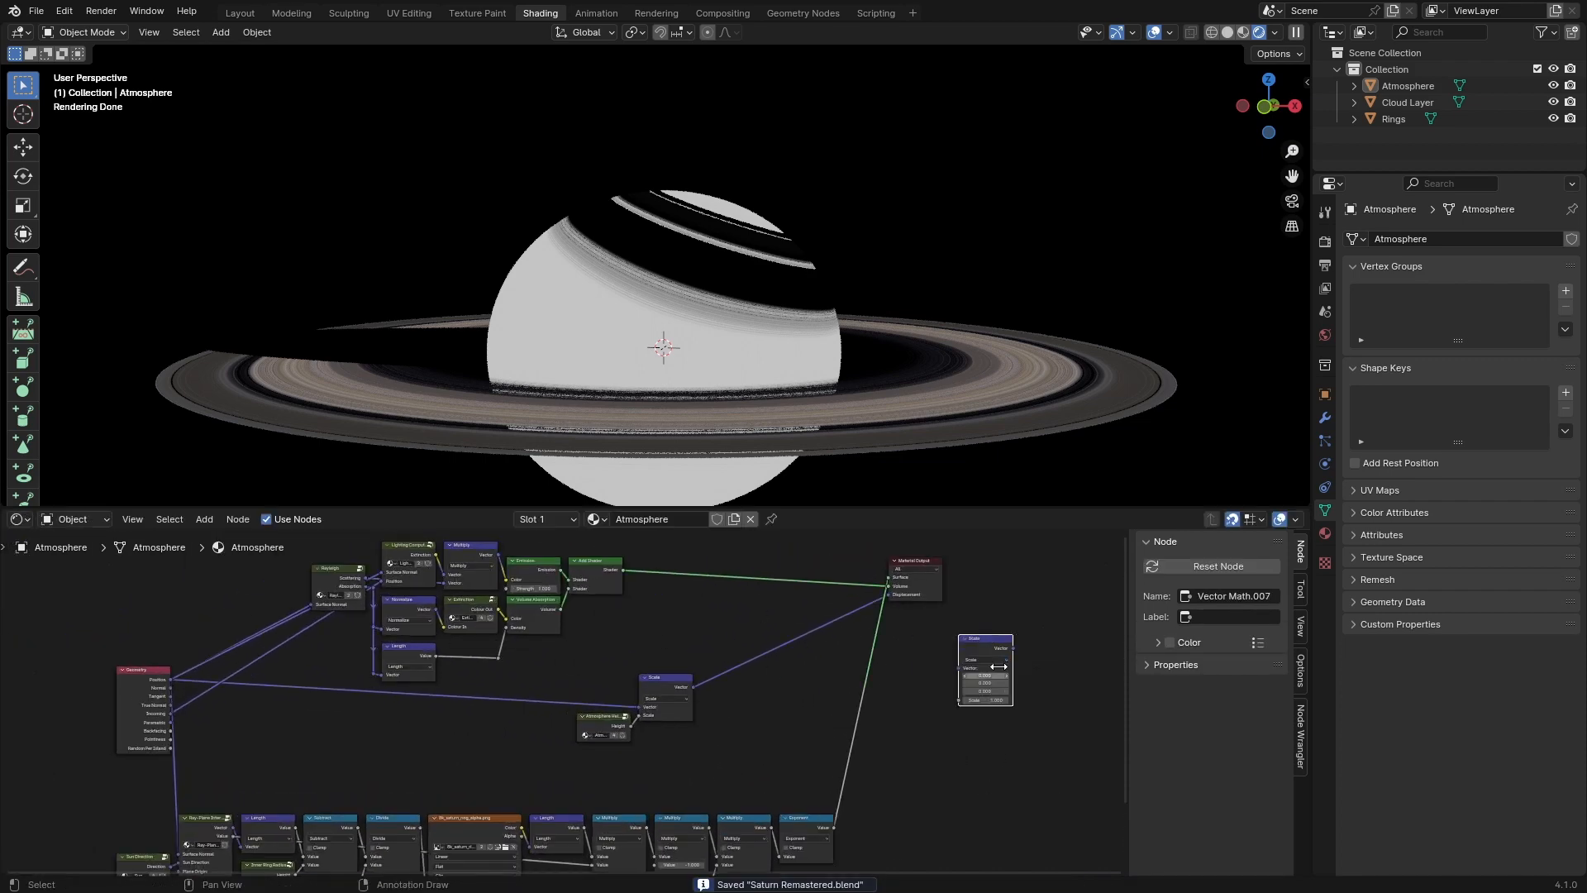
pyautogui.press('g')
pyautogui.click(525, 632)
# Step: Connect Exponent to the new Scale node's Scale input and Add Shader to the Material Output's Volume, saving the file and aligning the node
pyautogui.moveTo(801, 868); pyautogui.dragTo(811, 769, button='middle')
pyautogui.scroll(-2, 811, 779)
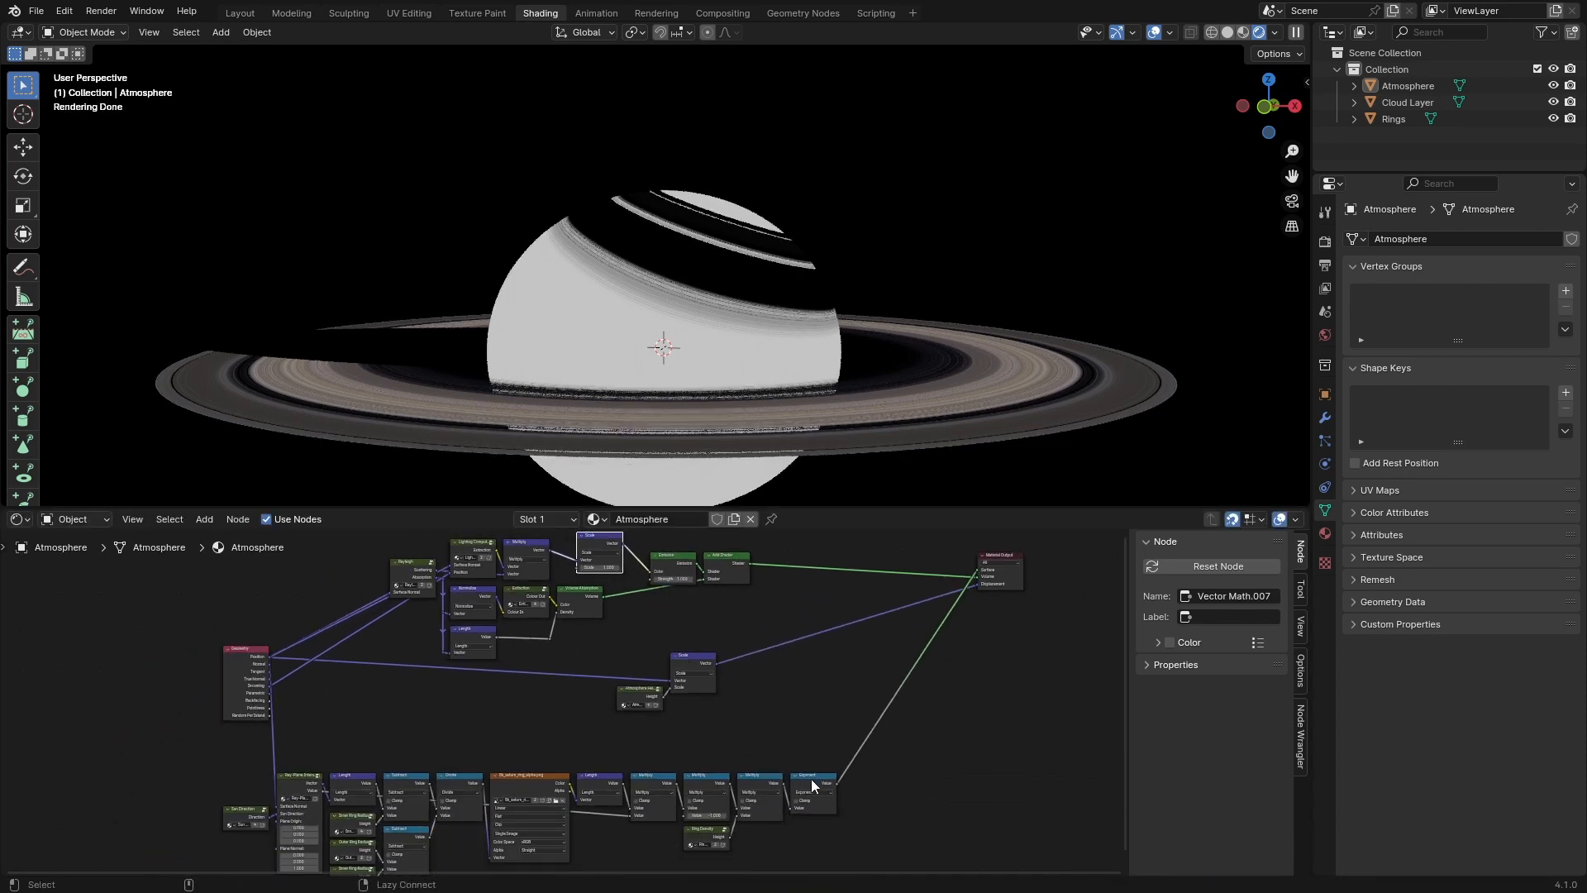
pyautogui.keyDown('alt'); pyautogui.moveTo(598, 554); pyautogui.dragTo(599, 558, button='right'); pyautogui.keyUp('alt')
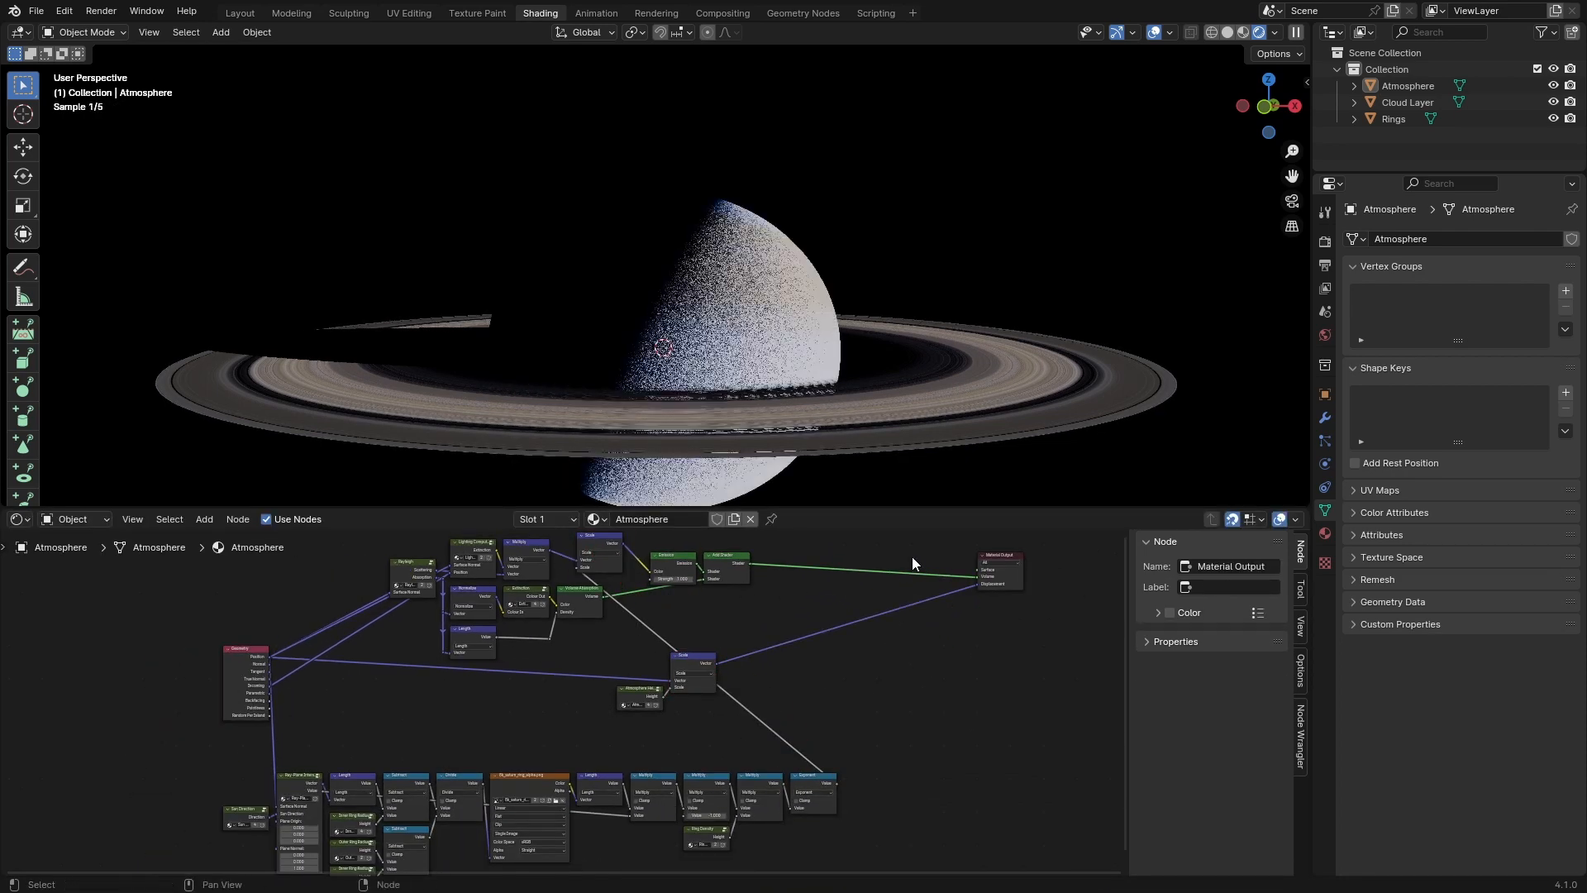
pyautogui.hotkey('ctrl', 's')
pyautogui.scroll(3, 836, 229)
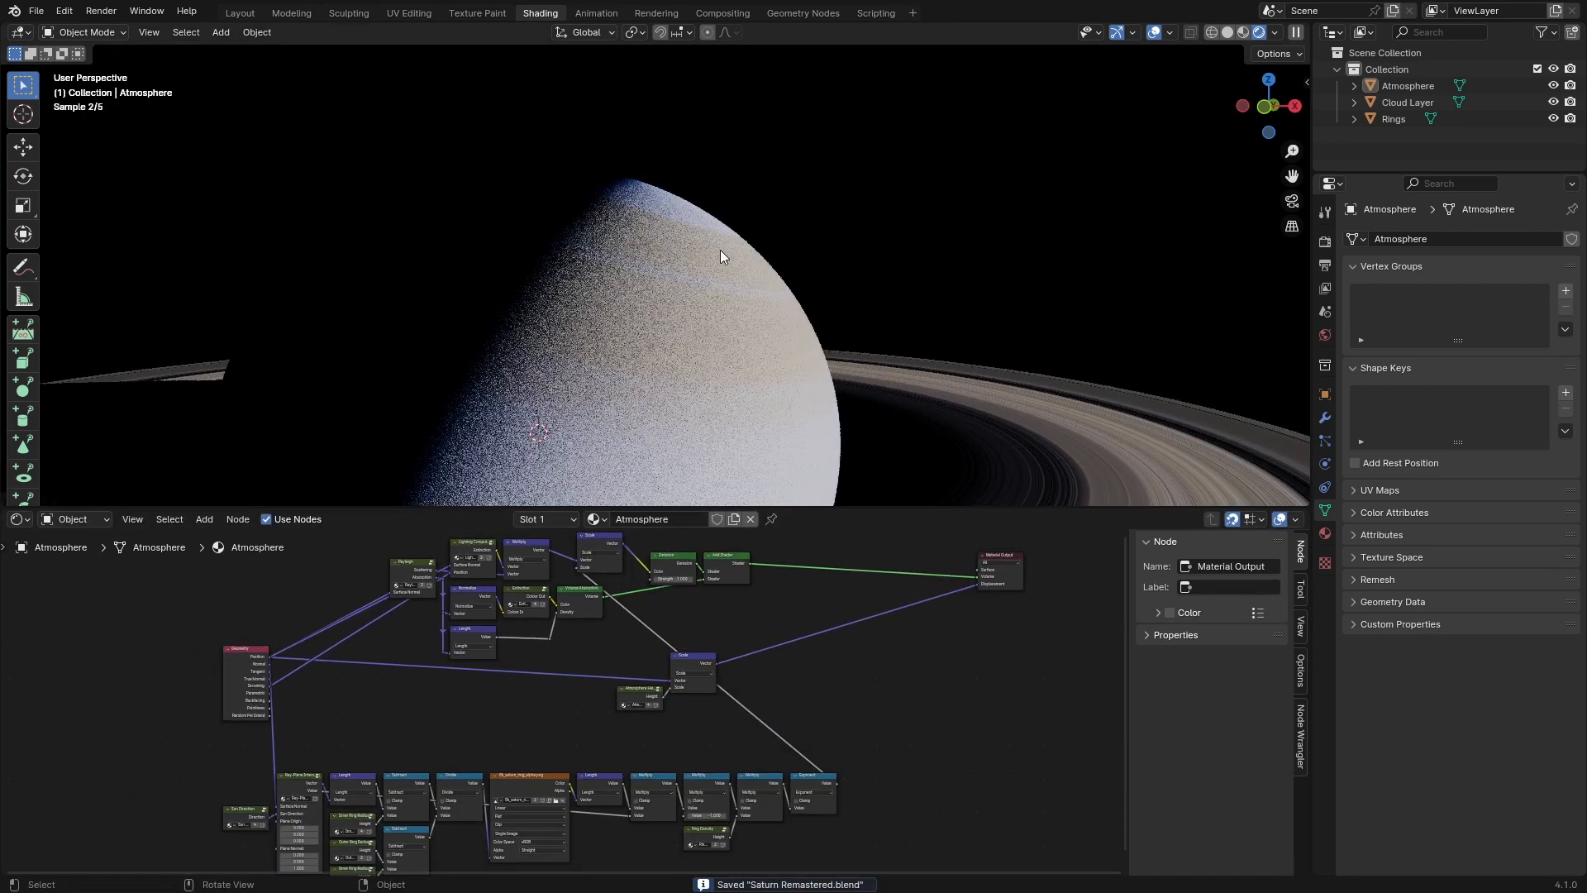
pyautogui.scroll(1, 681, 244)
pyautogui.moveTo(573, 578); pyautogui.dragTo(593, 628, button='middle')
pyautogui.scroll(1, 592, 627)
pyautogui.moveTo(621, 582); pyautogui.dragTo(593, 589)
# Step: Copy the entire ring shadow node chain from the Atmosphere material into the Cloud Layer material, below its existing nodes
pyautogui.scroll(-3, 835, 765)
pyautogui.moveTo(836, 764); pyautogui.dragTo(820, 647, button='middle')
pyautogui.moveTo(969, 811); pyautogui.dragTo(430, 691)
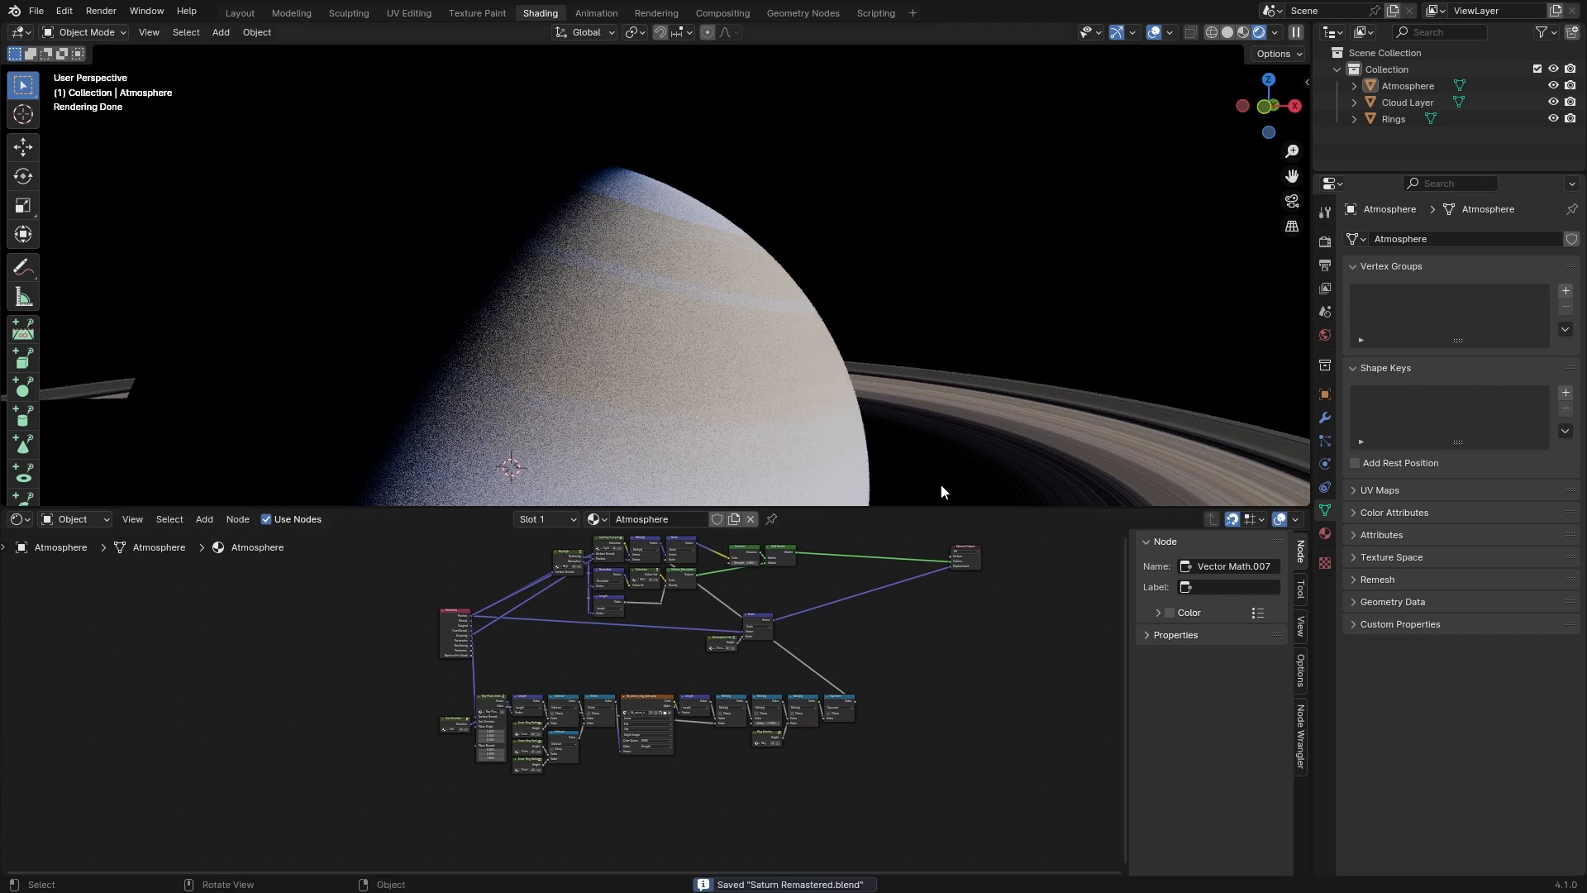
pyautogui.click(1068, 460)
pyautogui.scroll(3, 719, 653)
pyautogui.moveTo(719, 653); pyautogui.dragTo(775, 588, button='middle')
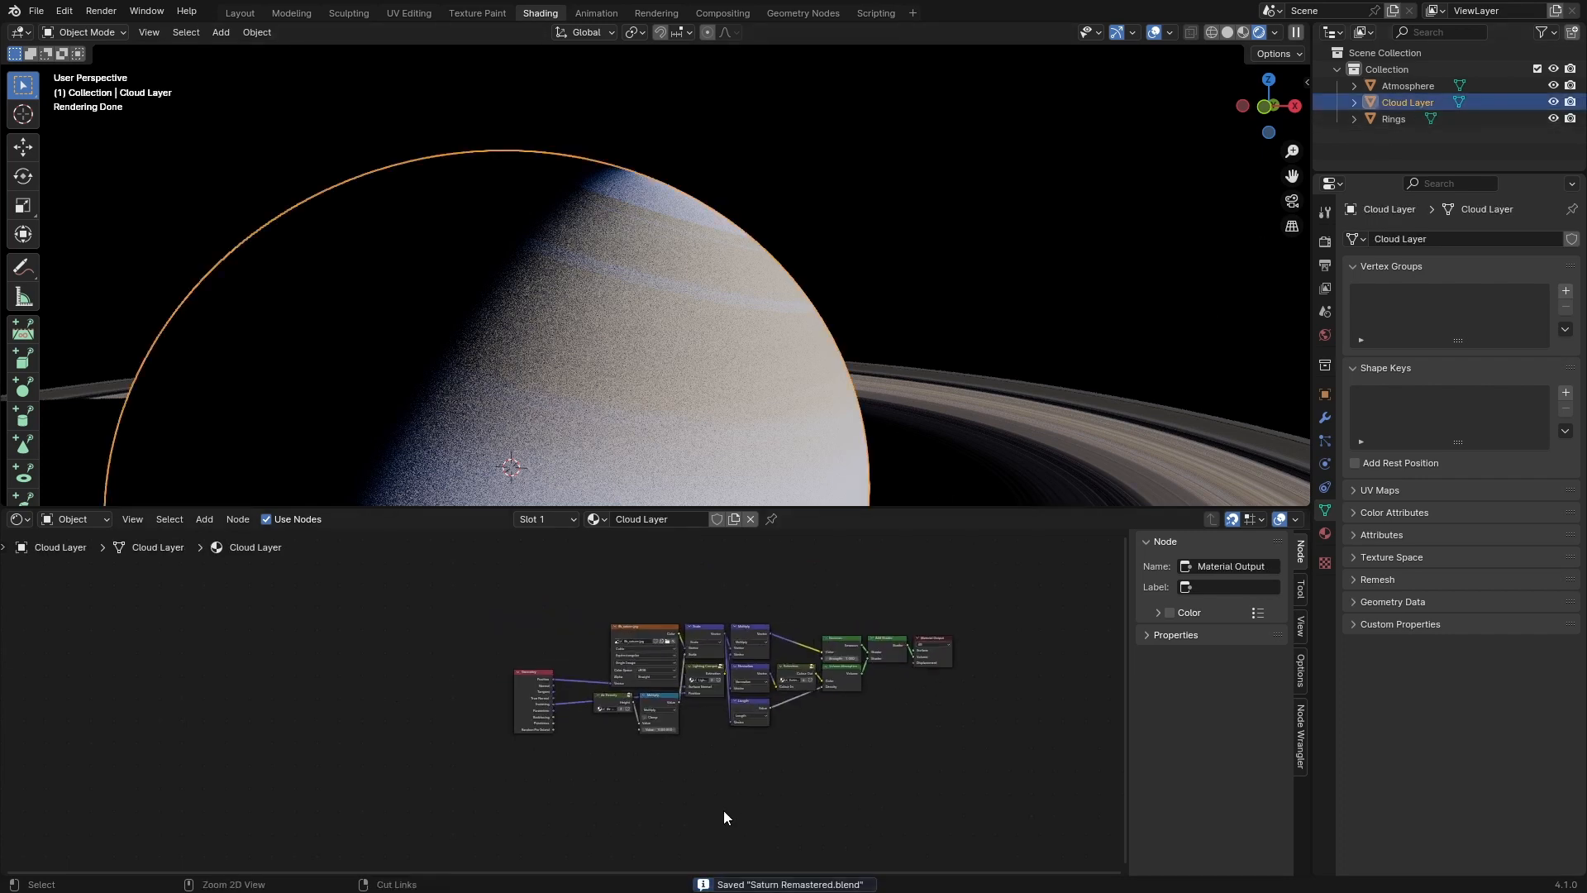
pyautogui.hotkey('ctrl', 'v')
pyautogui.moveTo(722, 810); pyautogui.dragTo(819, 718, button='middle')
# Step: Connect the Cloud Layer's Geometry node to the pasted Ray-Plane Intersection's Surface Normal input
pyautogui.scroll(2, 818, 718)
pyautogui.click(642, 647)
pyautogui.click(627, 569)
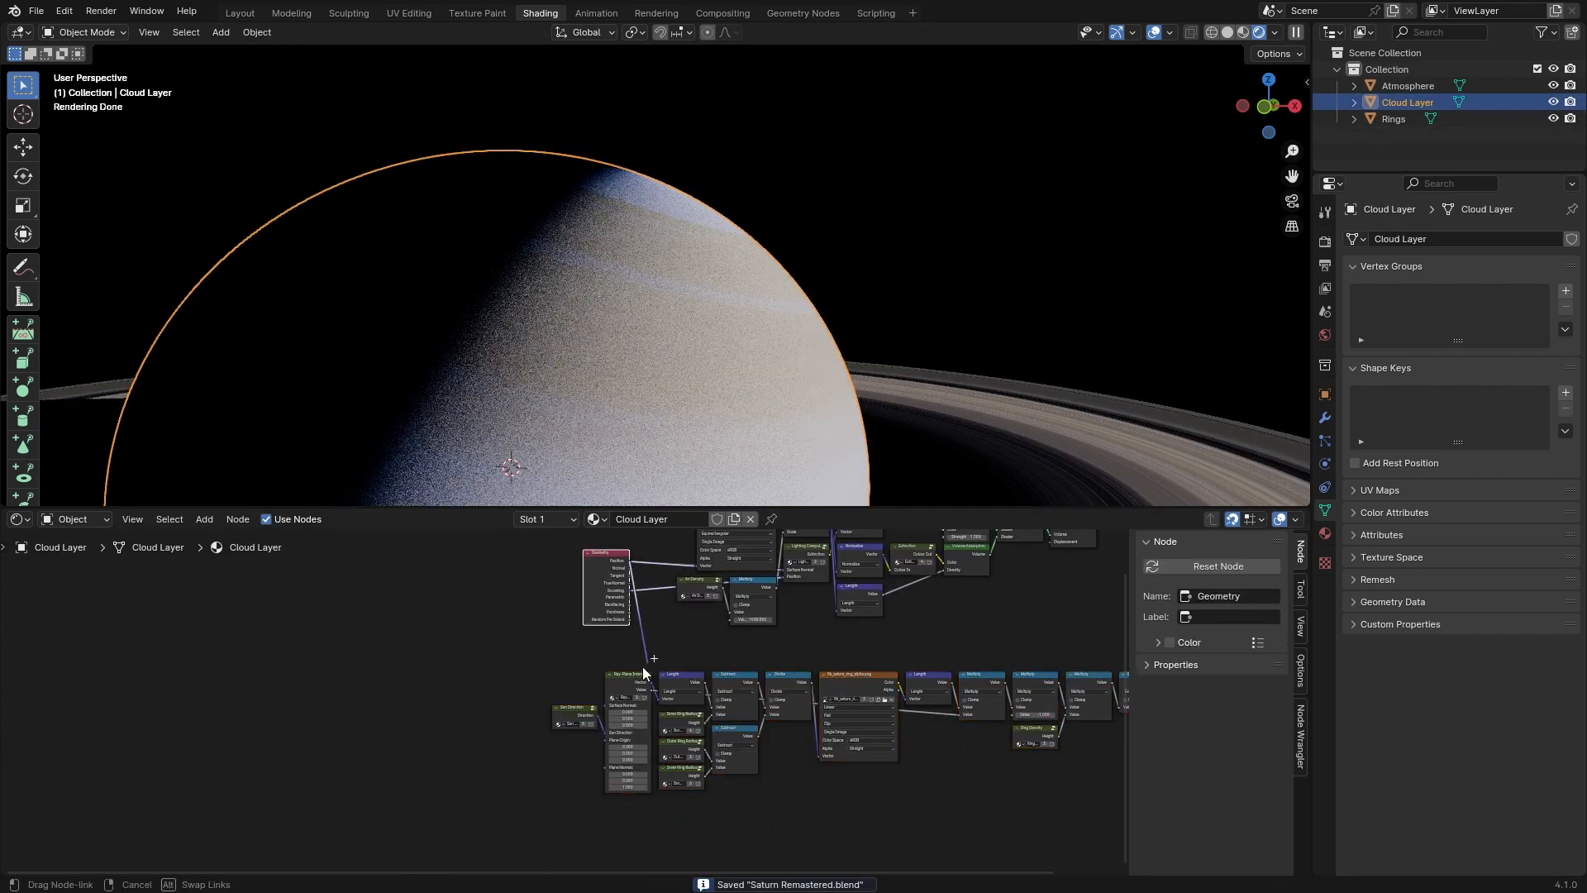
pyautogui.press('Home')
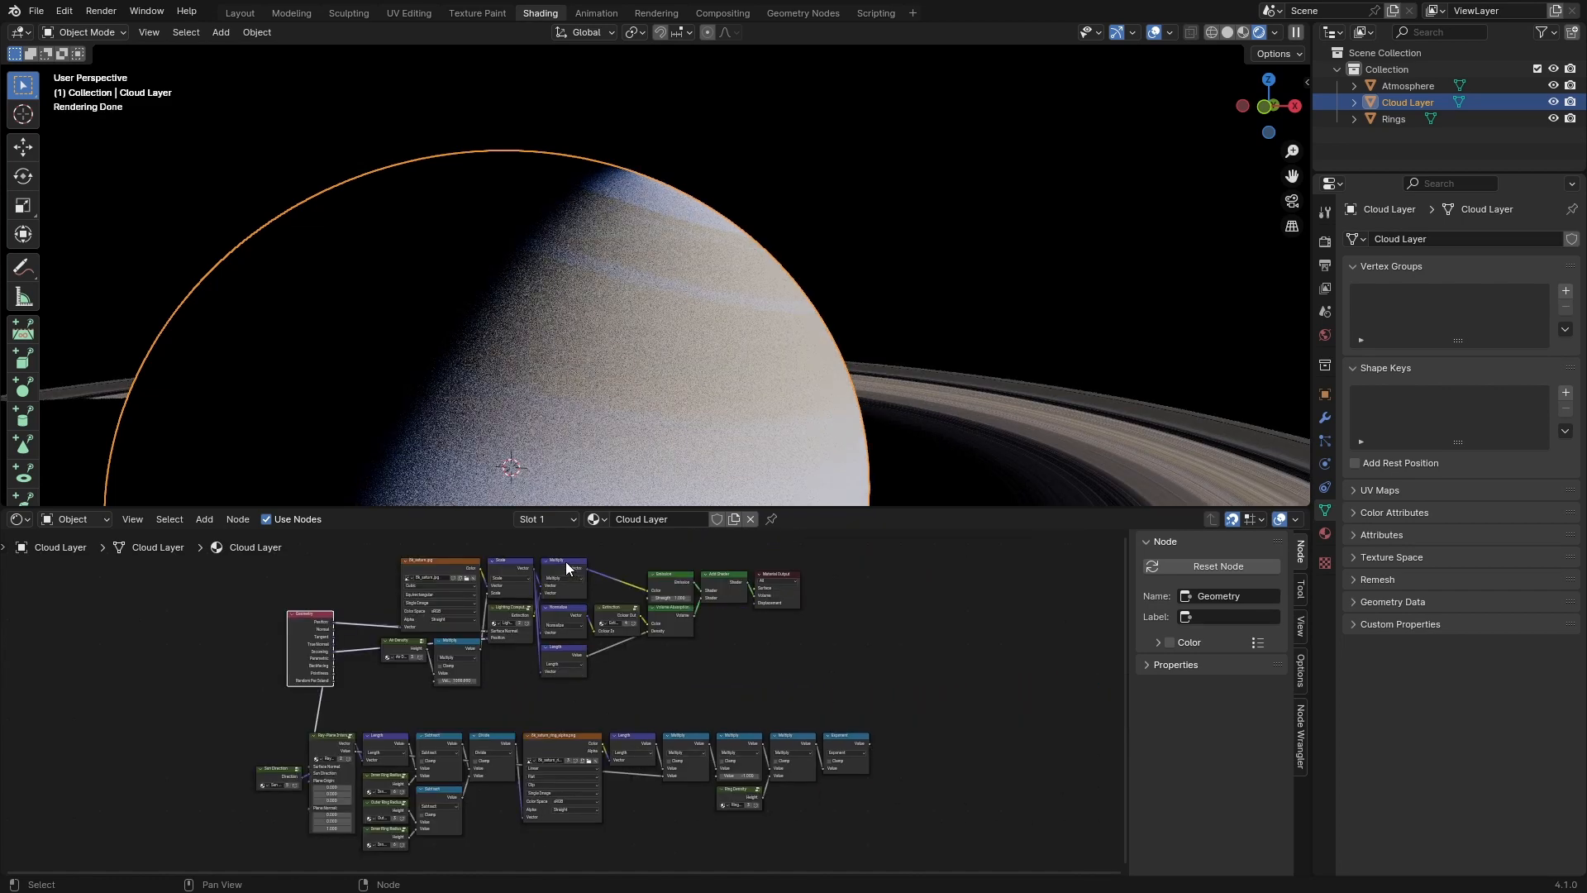
# Step: Insert a duplicate Scale node between the Cloud Layer's Multiply and Emission, drive its Scale input with Exponent, and save
pyautogui.click(513, 563)
pyautogui.hotkey('shift', 'd')
pyautogui.click(632, 555)
pyautogui.keyDown('alt'); pyautogui.moveTo(848, 740); pyautogui.dragTo(643, 573, button='right'); pyautogui.keyUp('alt')
pyautogui.click(906, 635)
pyautogui.hotkey('ctrl', 's')
pyautogui.click(1002, 294)
# Step: Inspect the rings' shadow on the planet from several distances and angles, and save the file
pyautogui.scroll(-5, 921, 378)
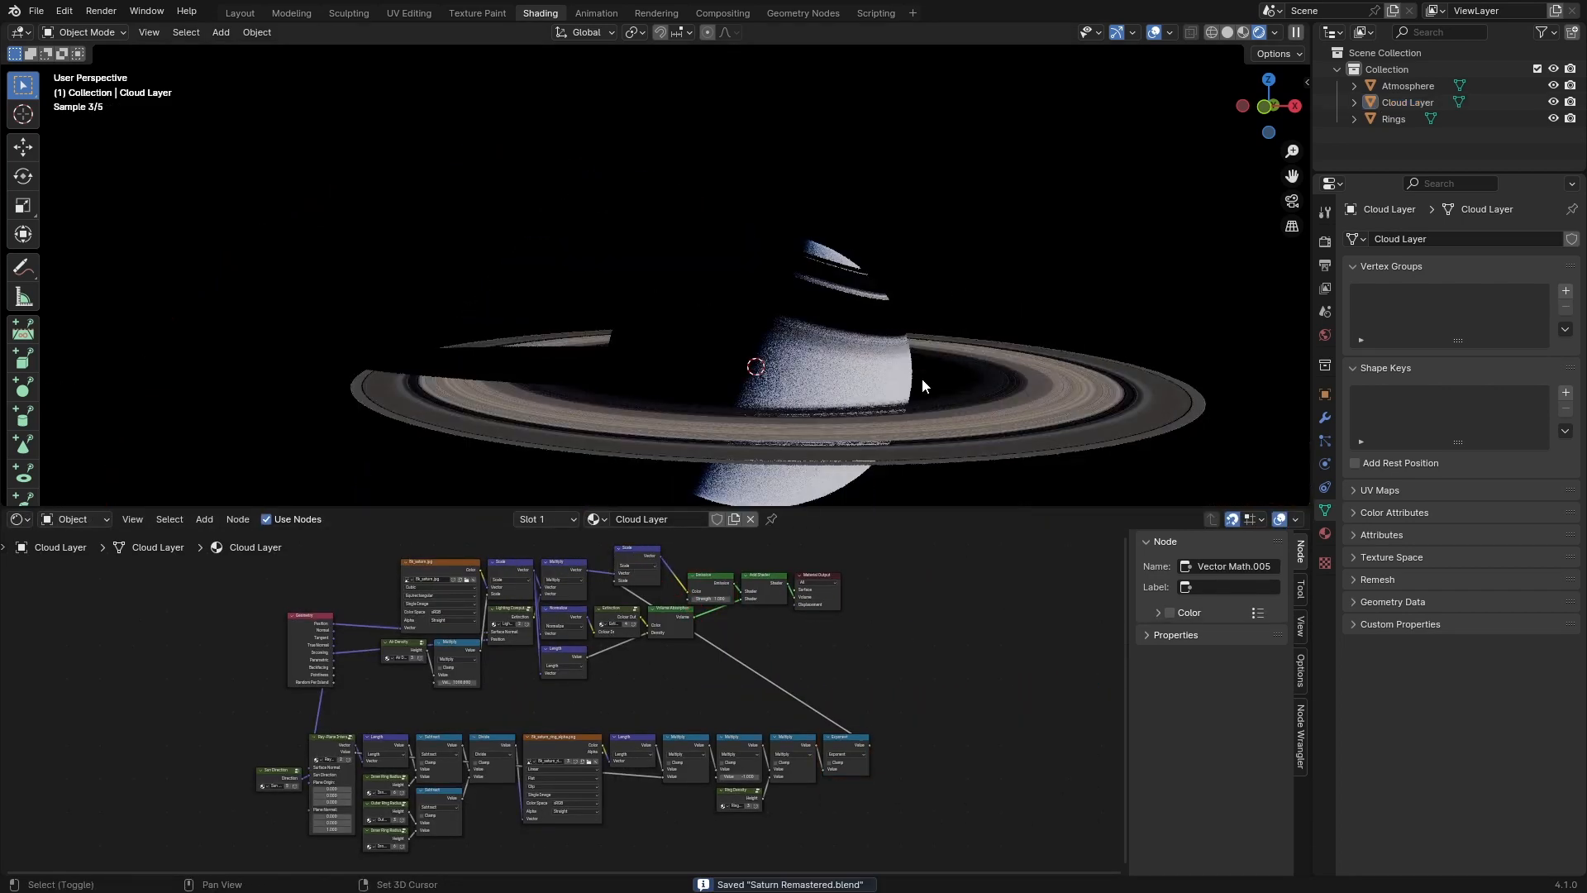
pyautogui.moveTo(921, 379); pyautogui.dragTo(1030, 338, button='middle')
pyautogui.scroll(4, 1030, 337)
pyautogui.scroll(-7, 1029, 337)
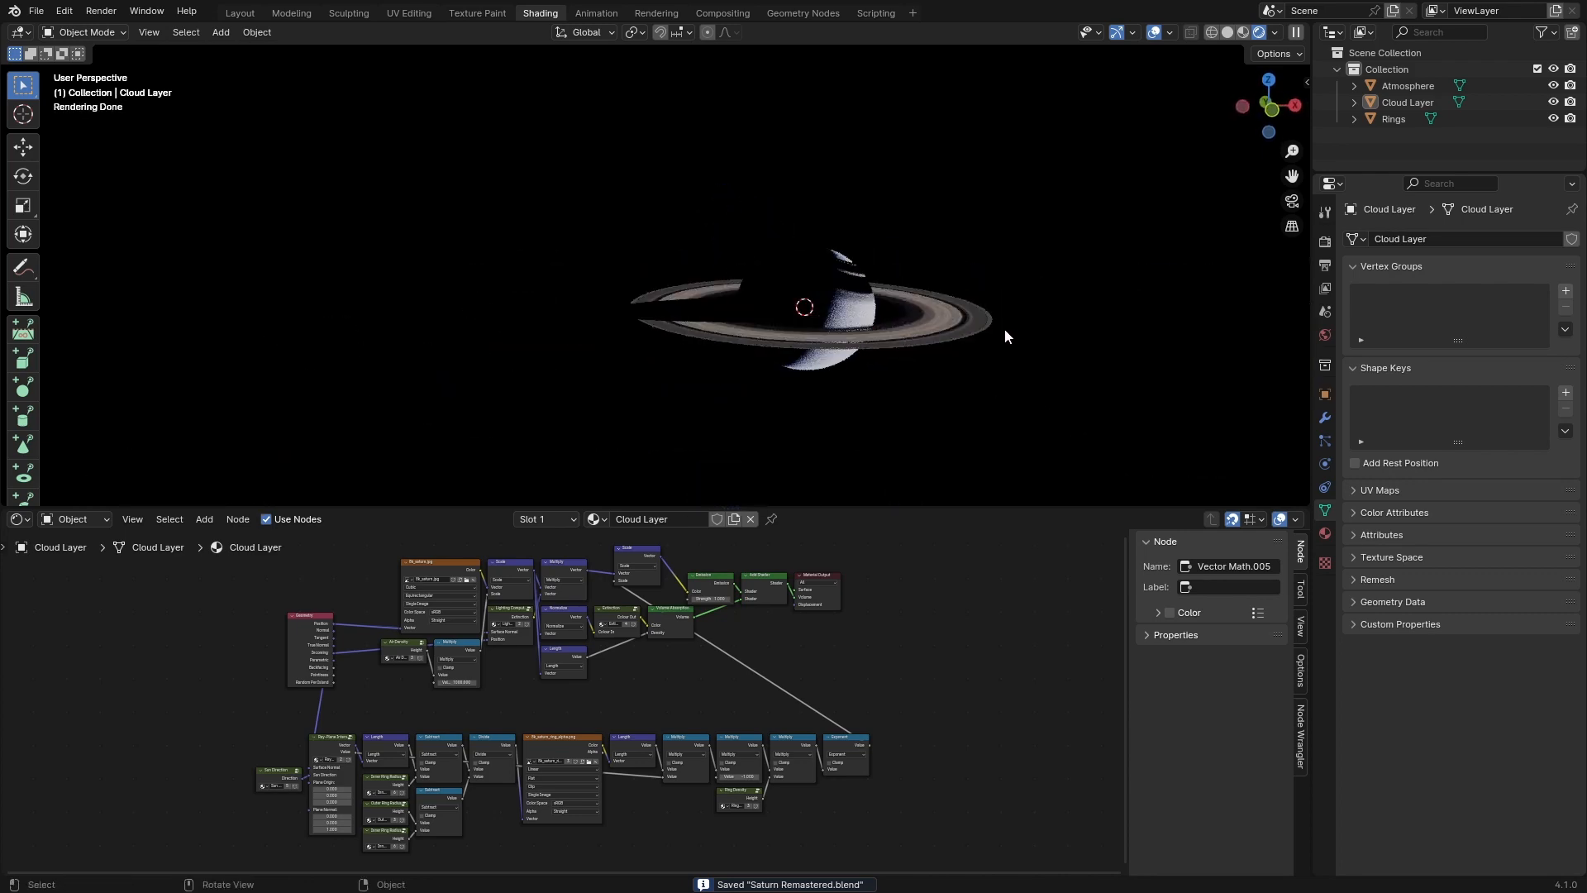
pyautogui.scroll(8, 926, 294)
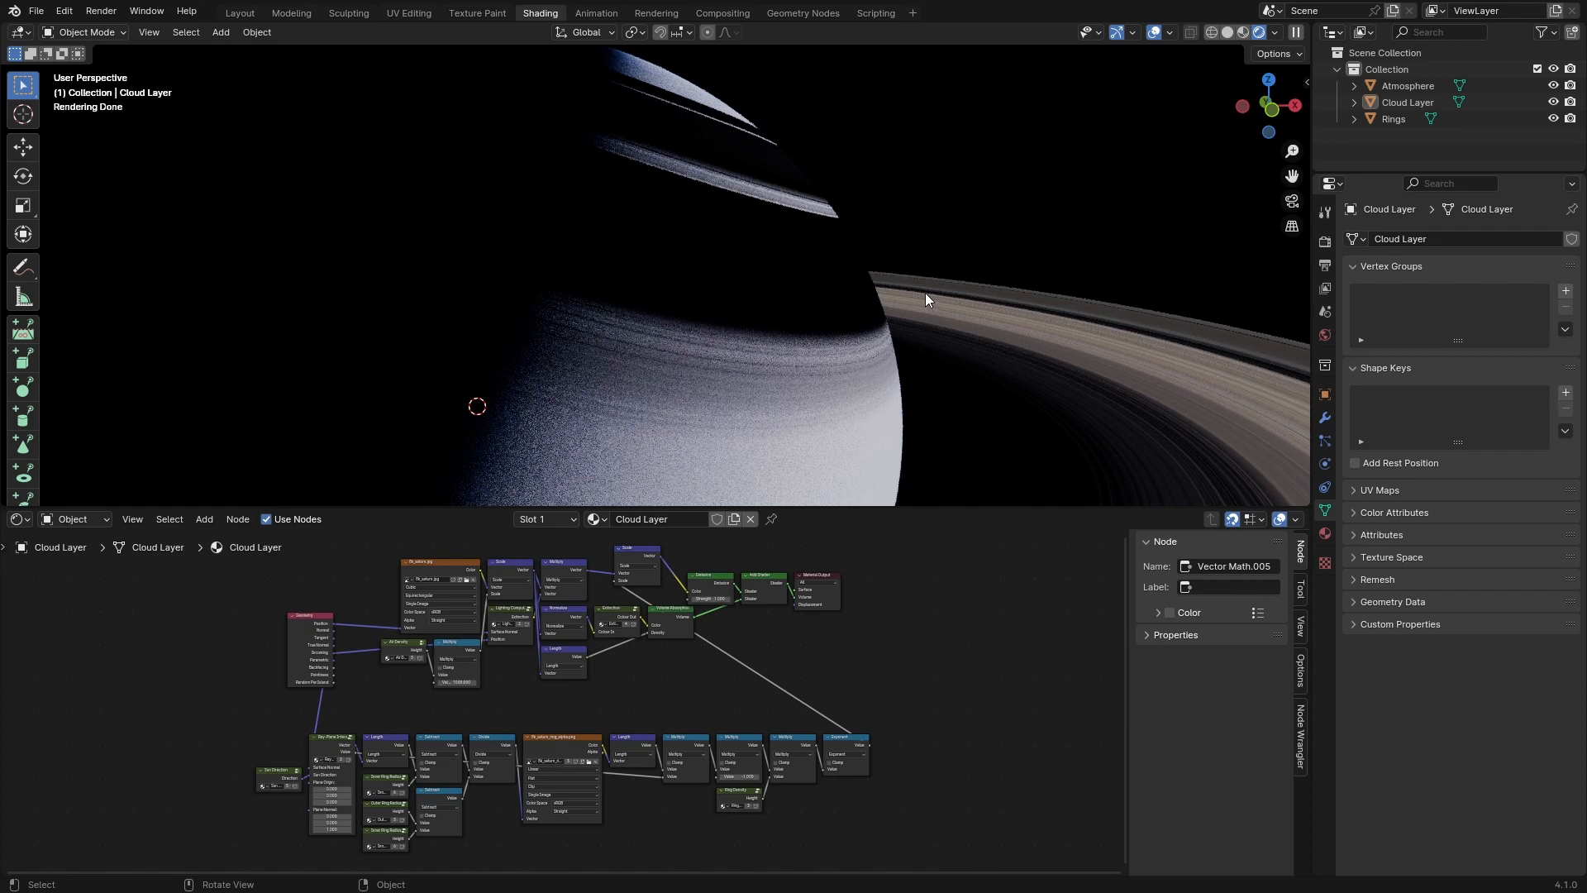
pyautogui.scroll(-5, 924, 291)
pyautogui.moveTo(966, 281); pyautogui.dragTo(746, 214, button='middle')
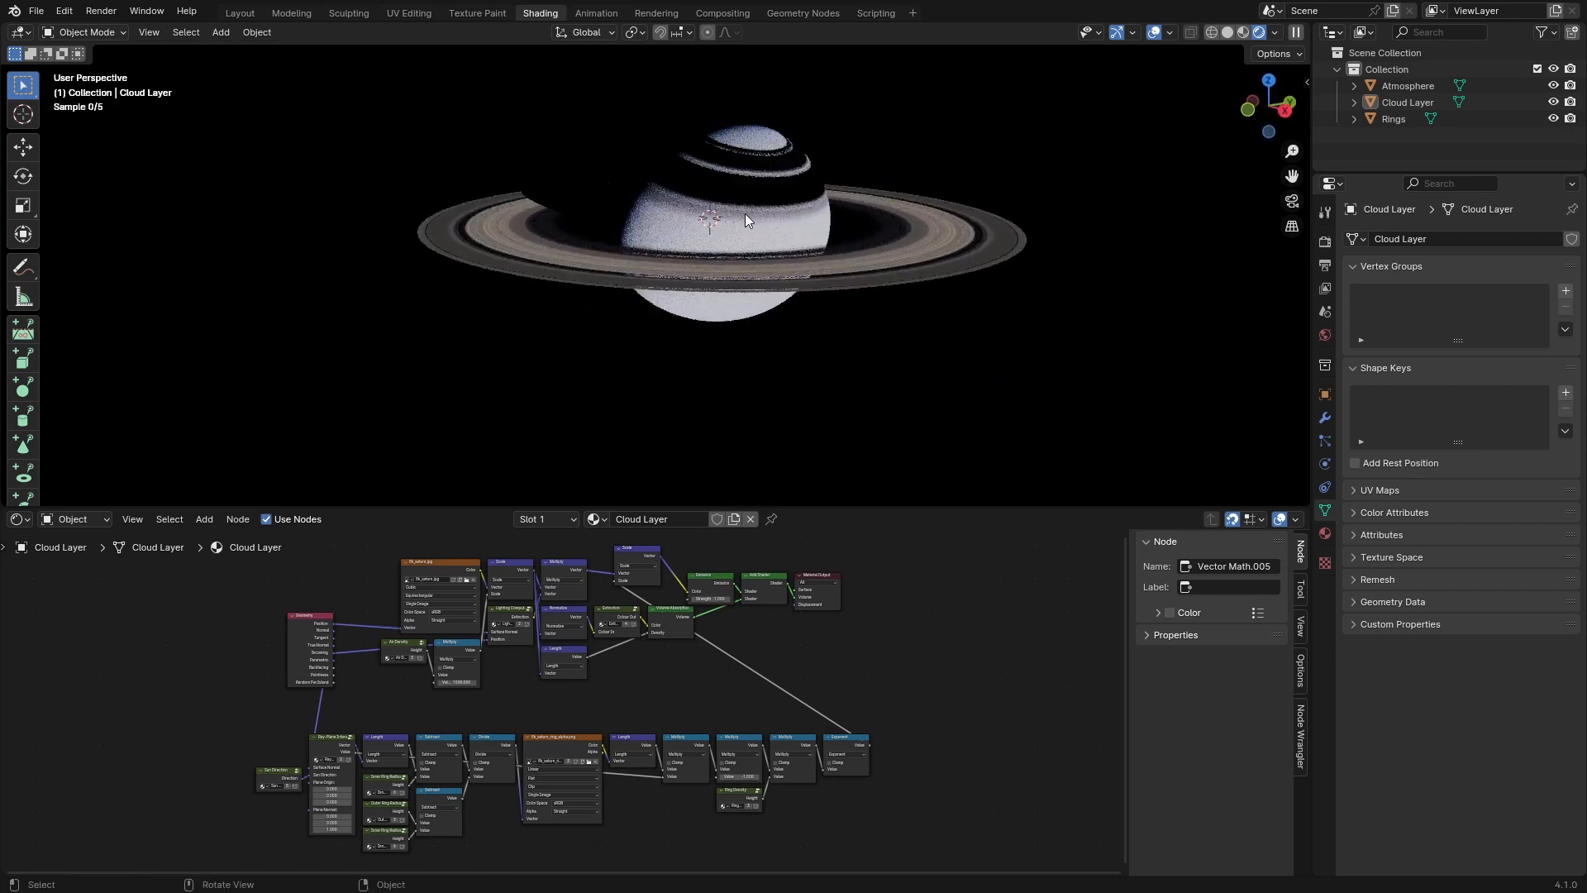
pyautogui.scroll(2, 747, 214)
pyautogui.hotkey('ctrl', 's')
# Step: Select the Atmosphere object and hide it in the viewport to view the Cloud Layer alone
pyautogui.click(766, 197)
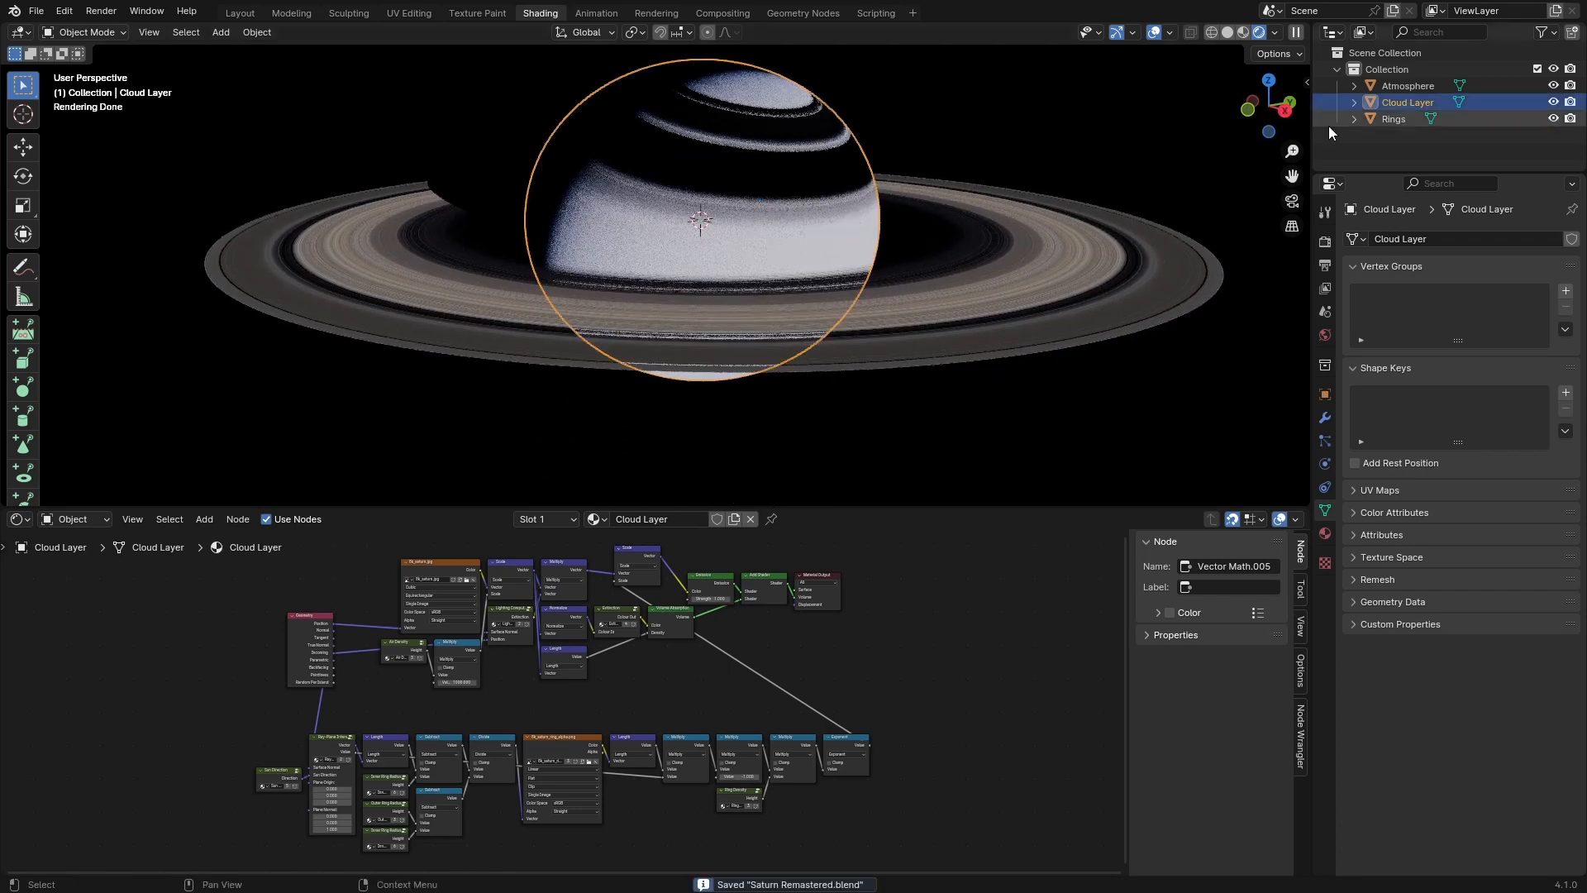
pyautogui.click(1415, 86)
pyautogui.click(832, 358)
pyautogui.moveTo(604, 692); pyautogui.dragTo(721, 762, button='middle')
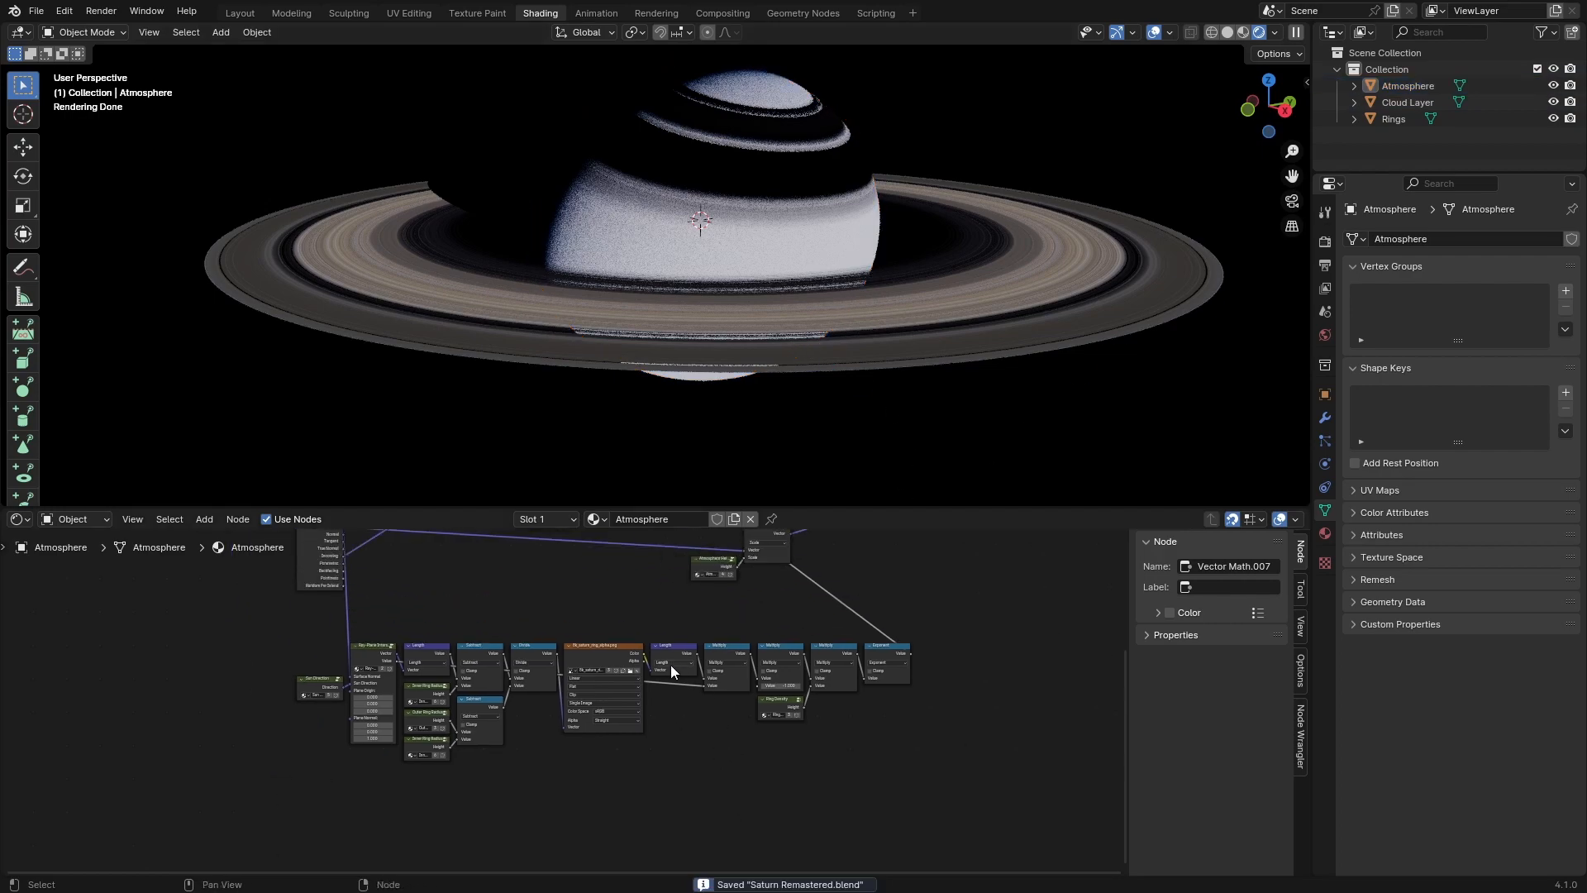
pyautogui.click(1554, 86)
pyautogui.moveTo(765, 274); pyautogui.dragTo(609, 278, button='middle')
# Step: Set the volumes' viewport step rate to 0.1 in the render settings and check the cloud shading
pyautogui.click(1325, 240)
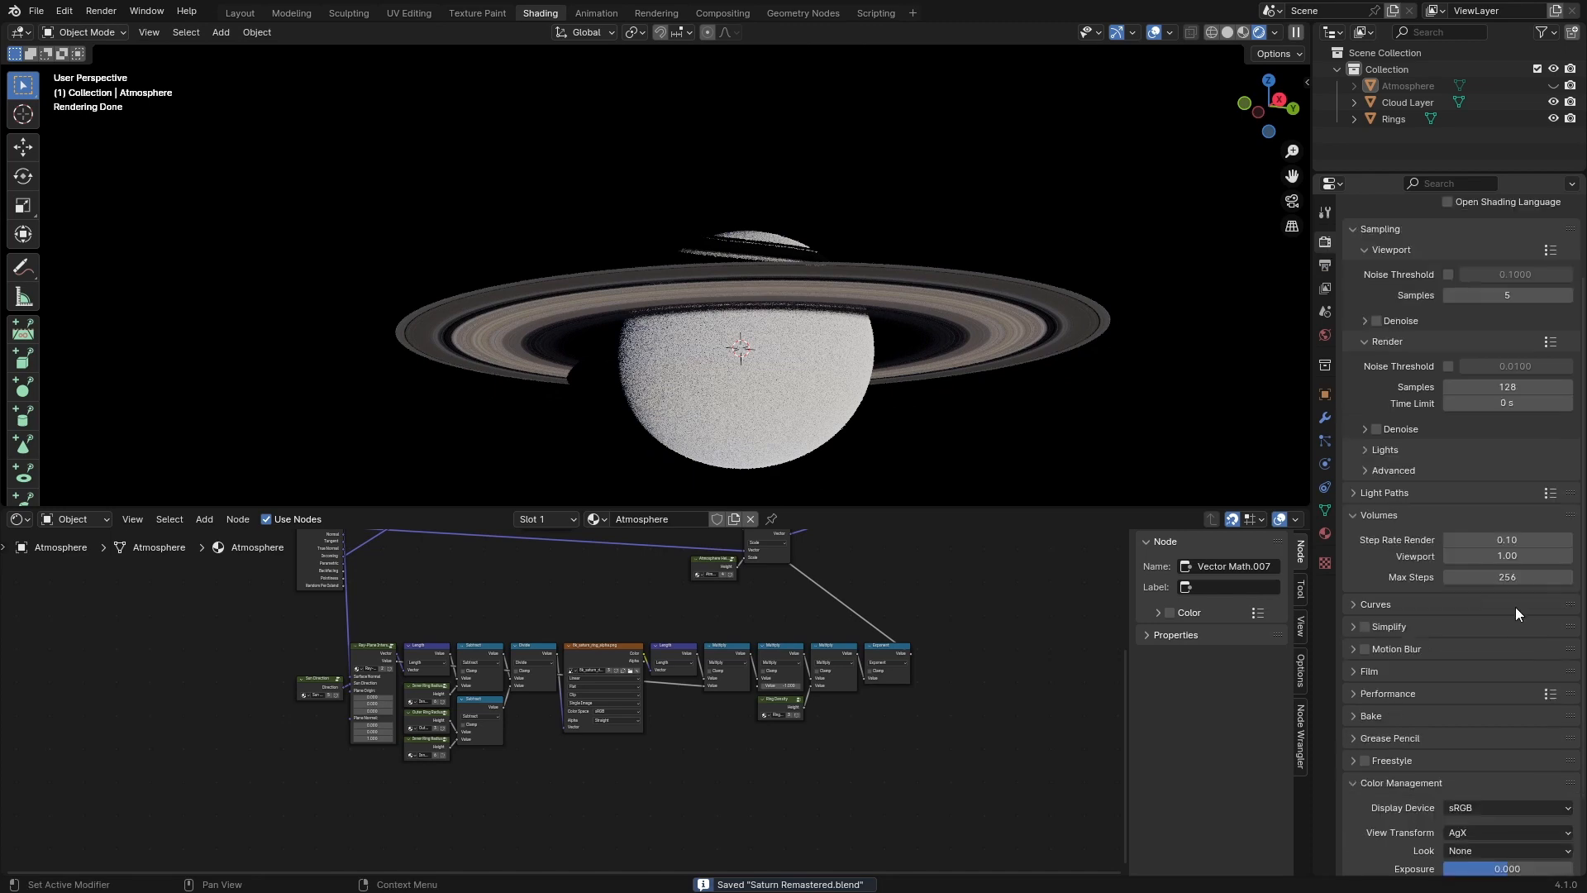
pyautogui.write('0.1')
pyautogui.press('Return')
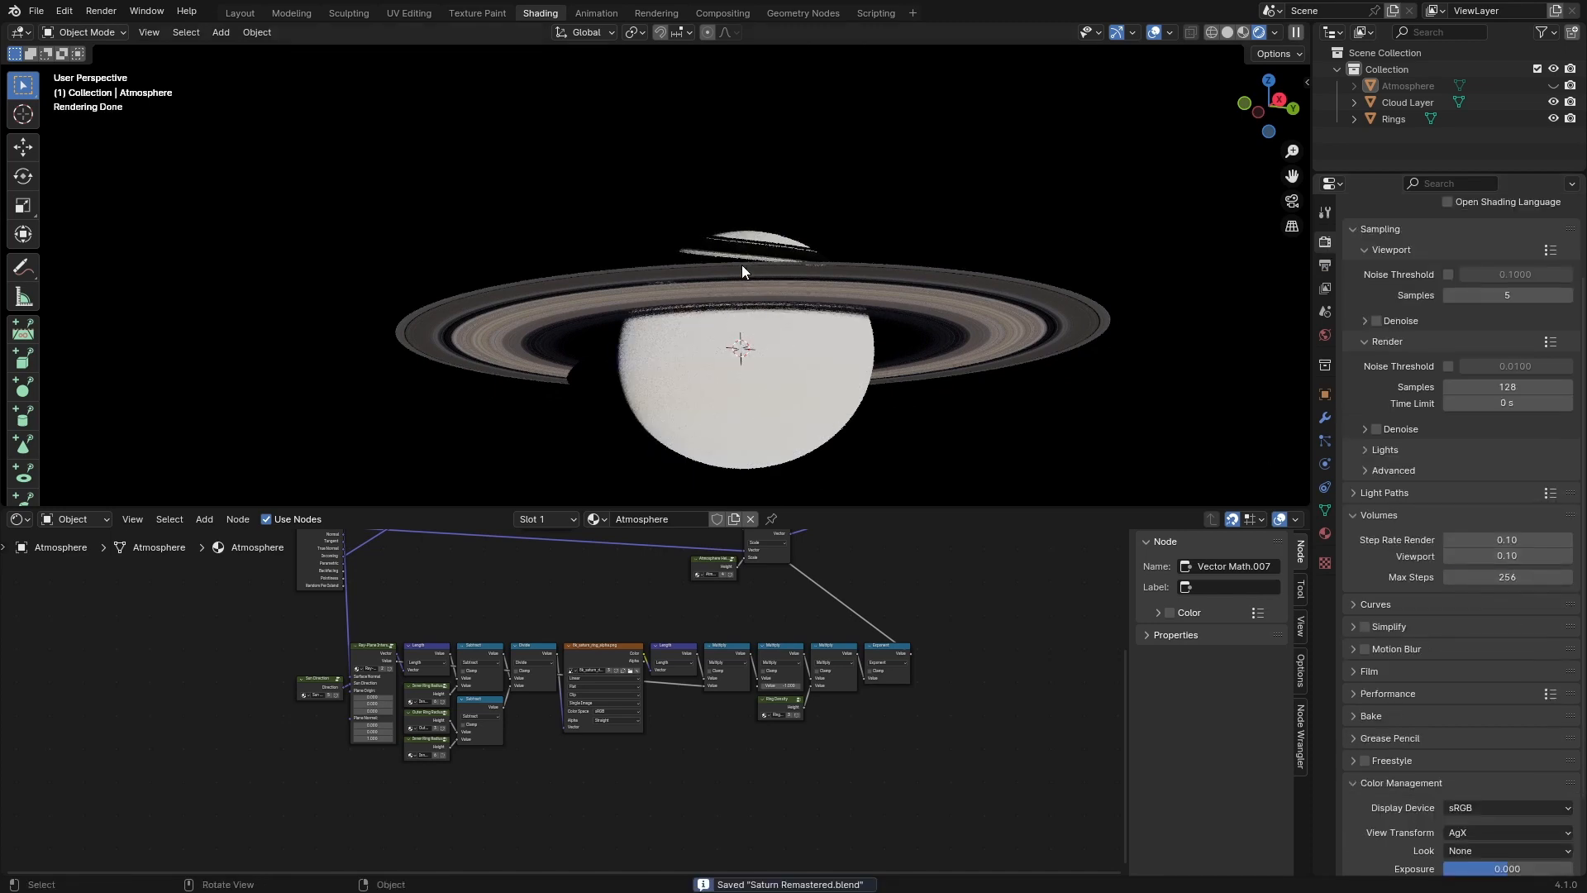
pyautogui.moveTo(742, 266); pyautogui.dragTo(766, 332, button='middle')
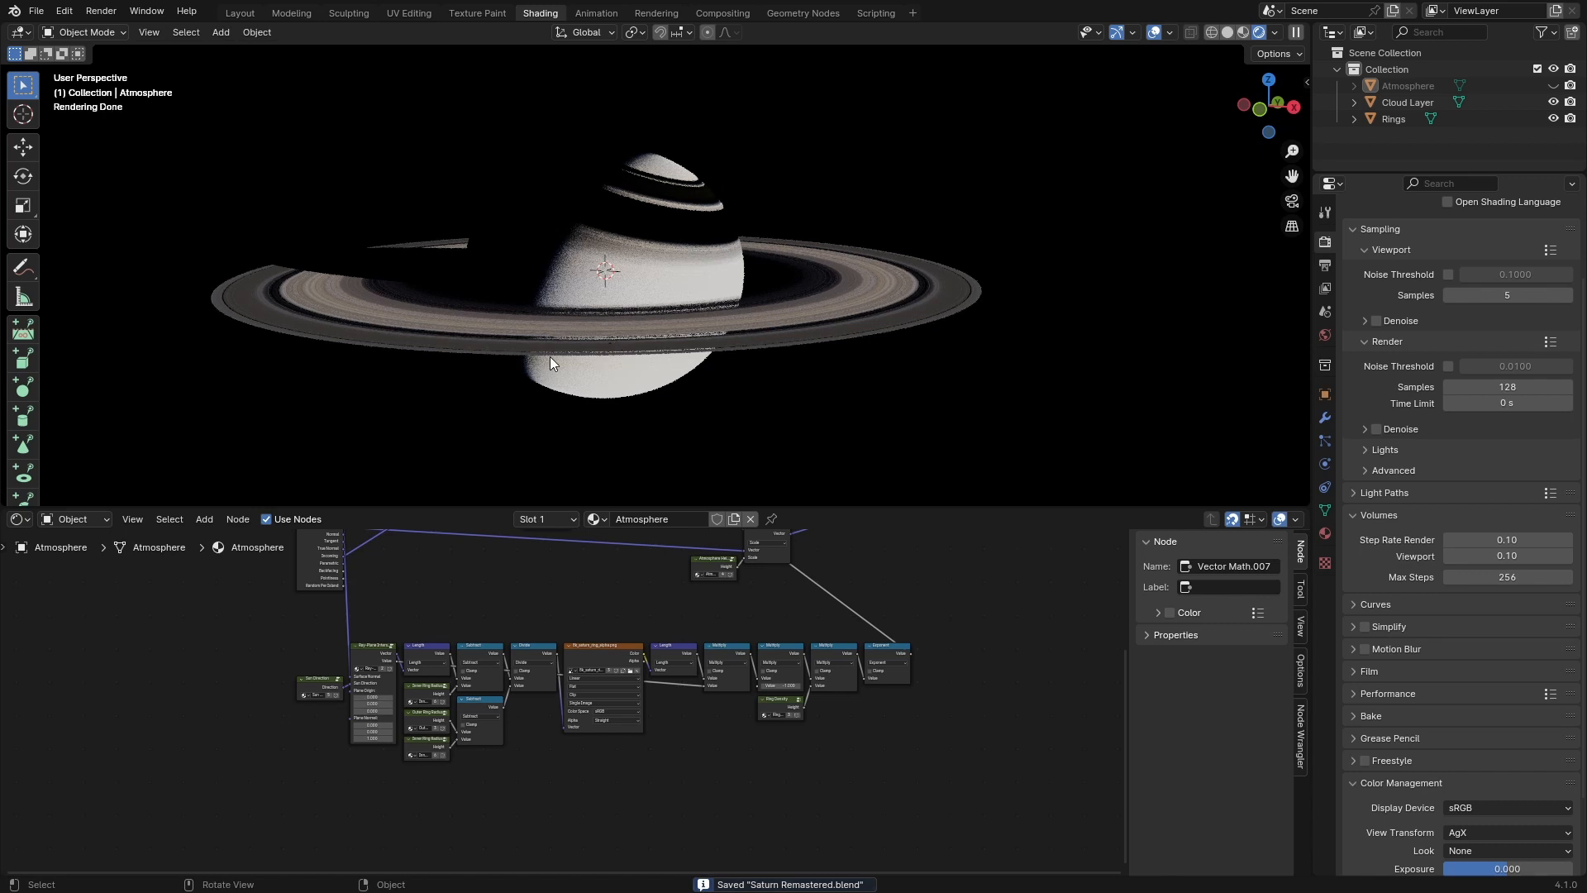
# Step: Unhide the Atmosphere in Solid shading, return the viewport to Rendered shading, and check the whole planet
pyautogui.press('z')
pyautogui.click(1148, 340)
pyautogui.click(1554, 86)
pyautogui.press('z')
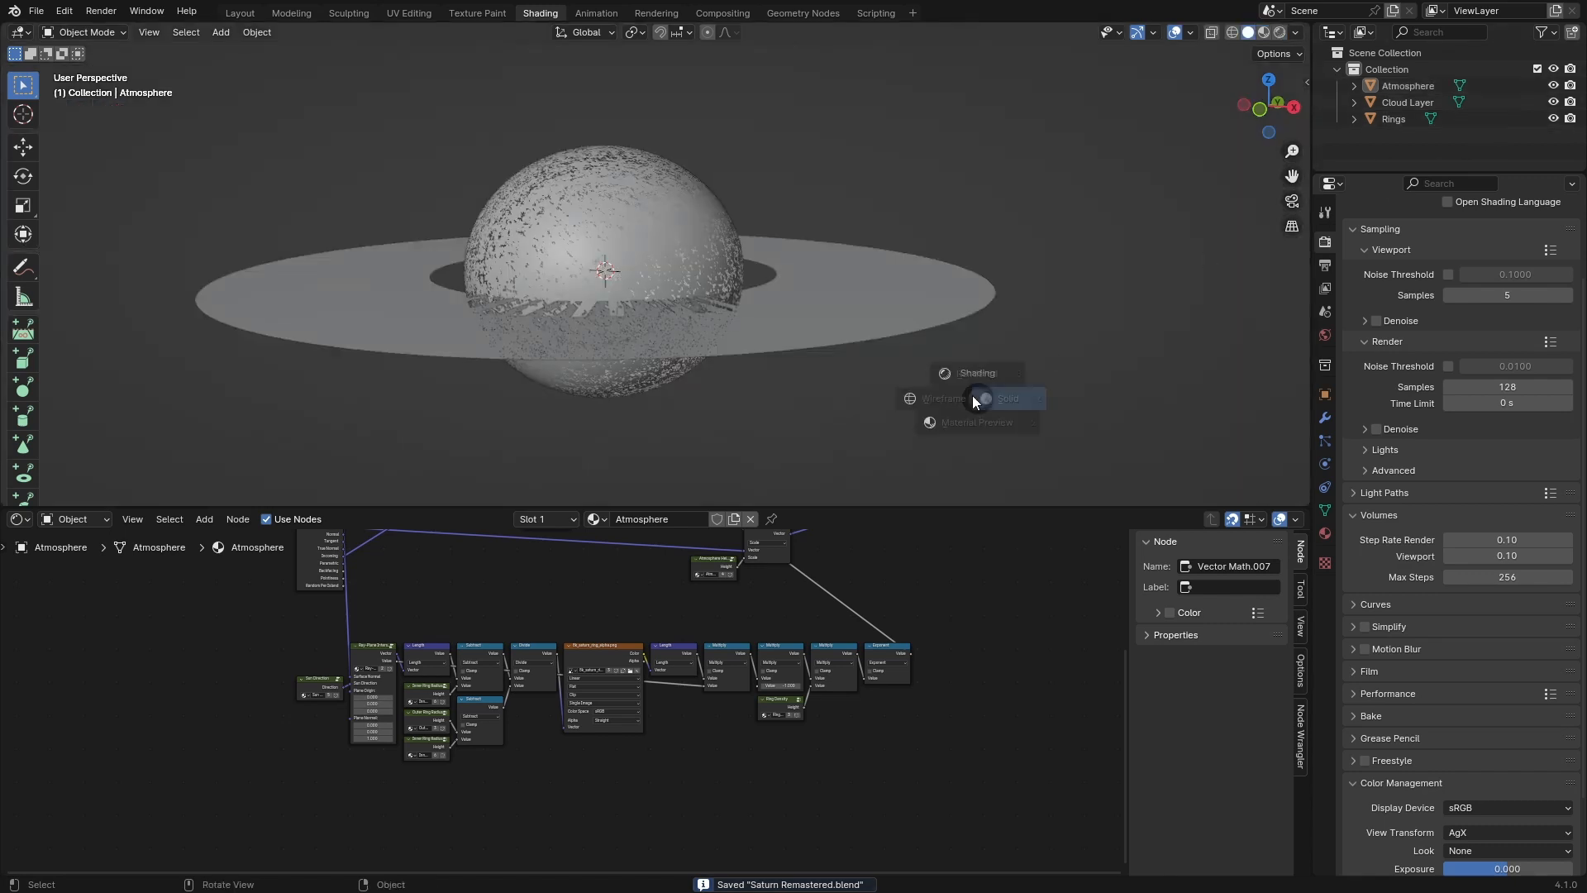
pyautogui.click(954, 121)
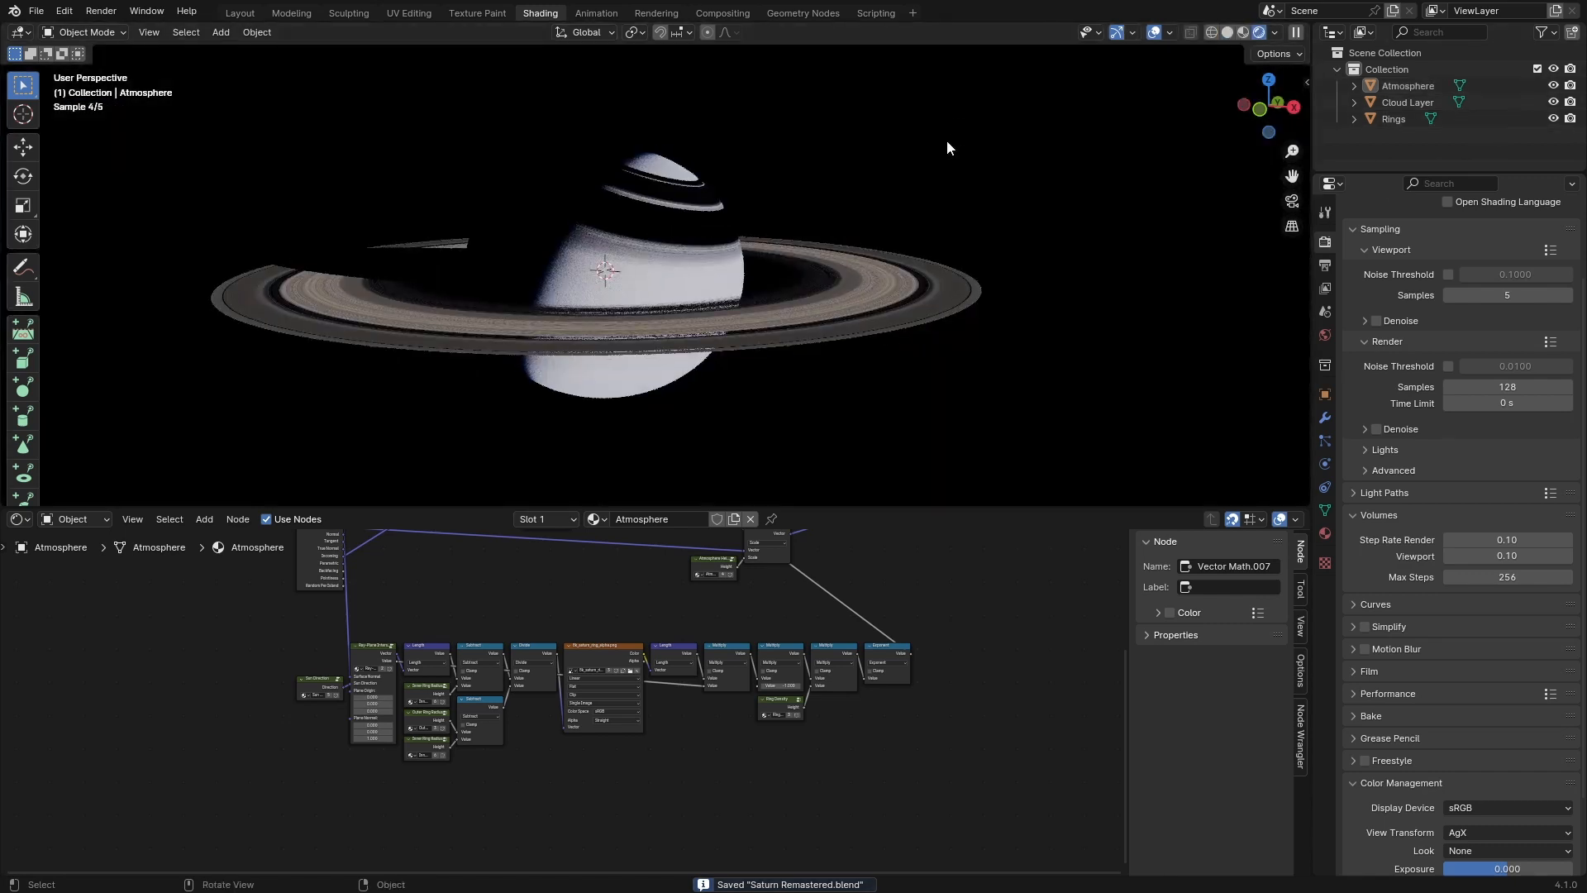
pyautogui.moveTo(948, 148); pyautogui.dragTo(984, 348, button='middle')
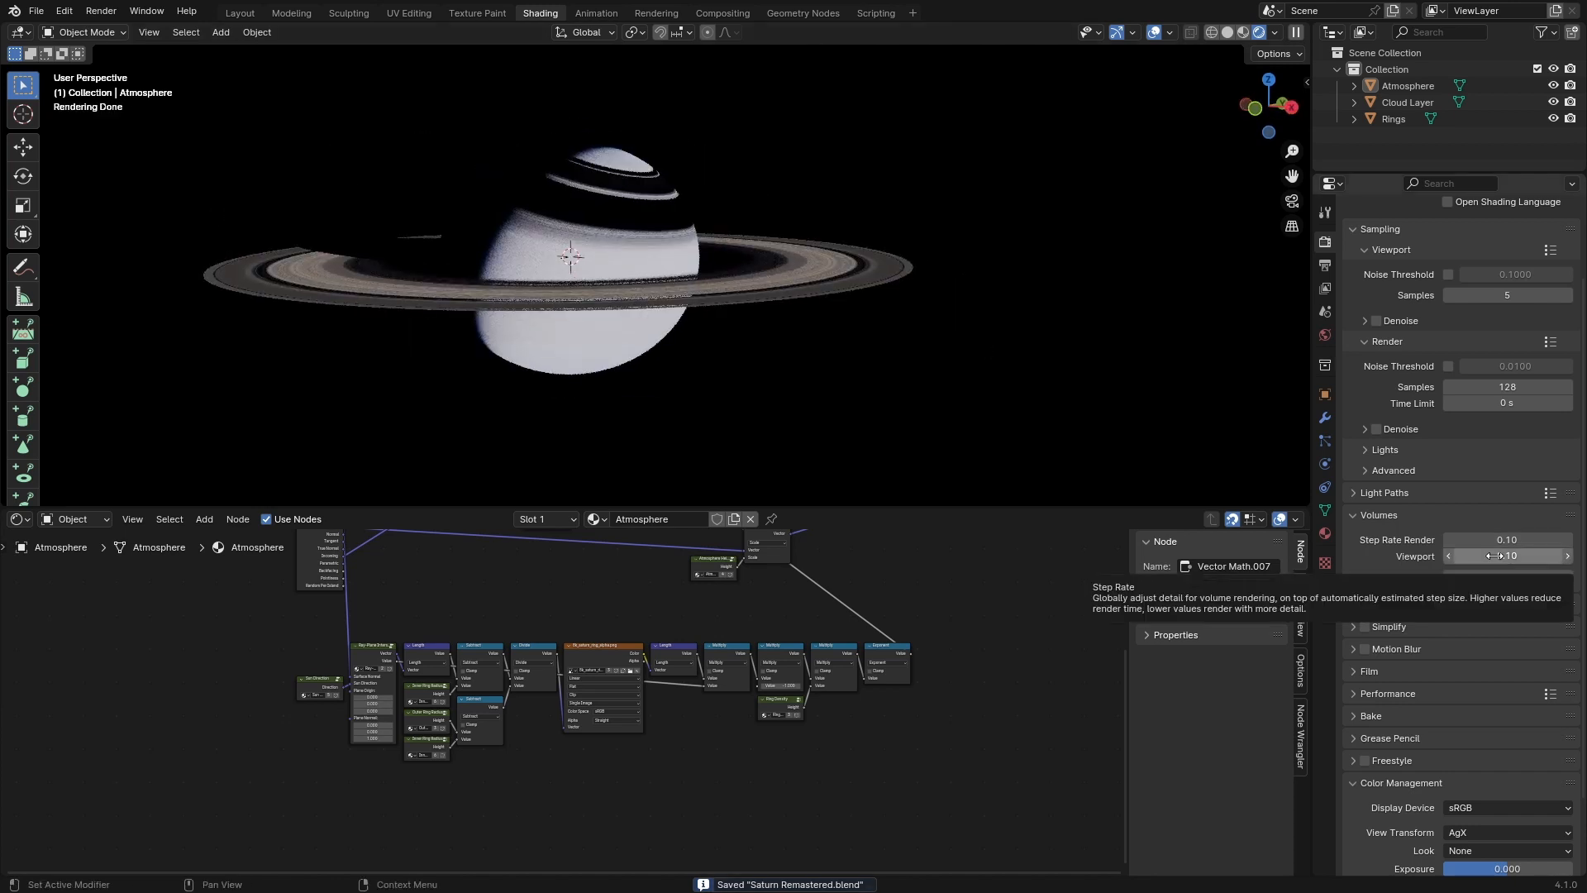
# Step: Open the Atmosphere Colour group nested inside the Atmosphere material's Rayleigh group
pyautogui.moveTo(606, 667); pyautogui.dragTo(681, 727, button='middle')
pyautogui.scroll(2, 681, 728)
pyautogui.moveTo(743, 634); pyautogui.dragTo(754, 759, button='middle')
pyautogui.scroll(3, 630, 577)
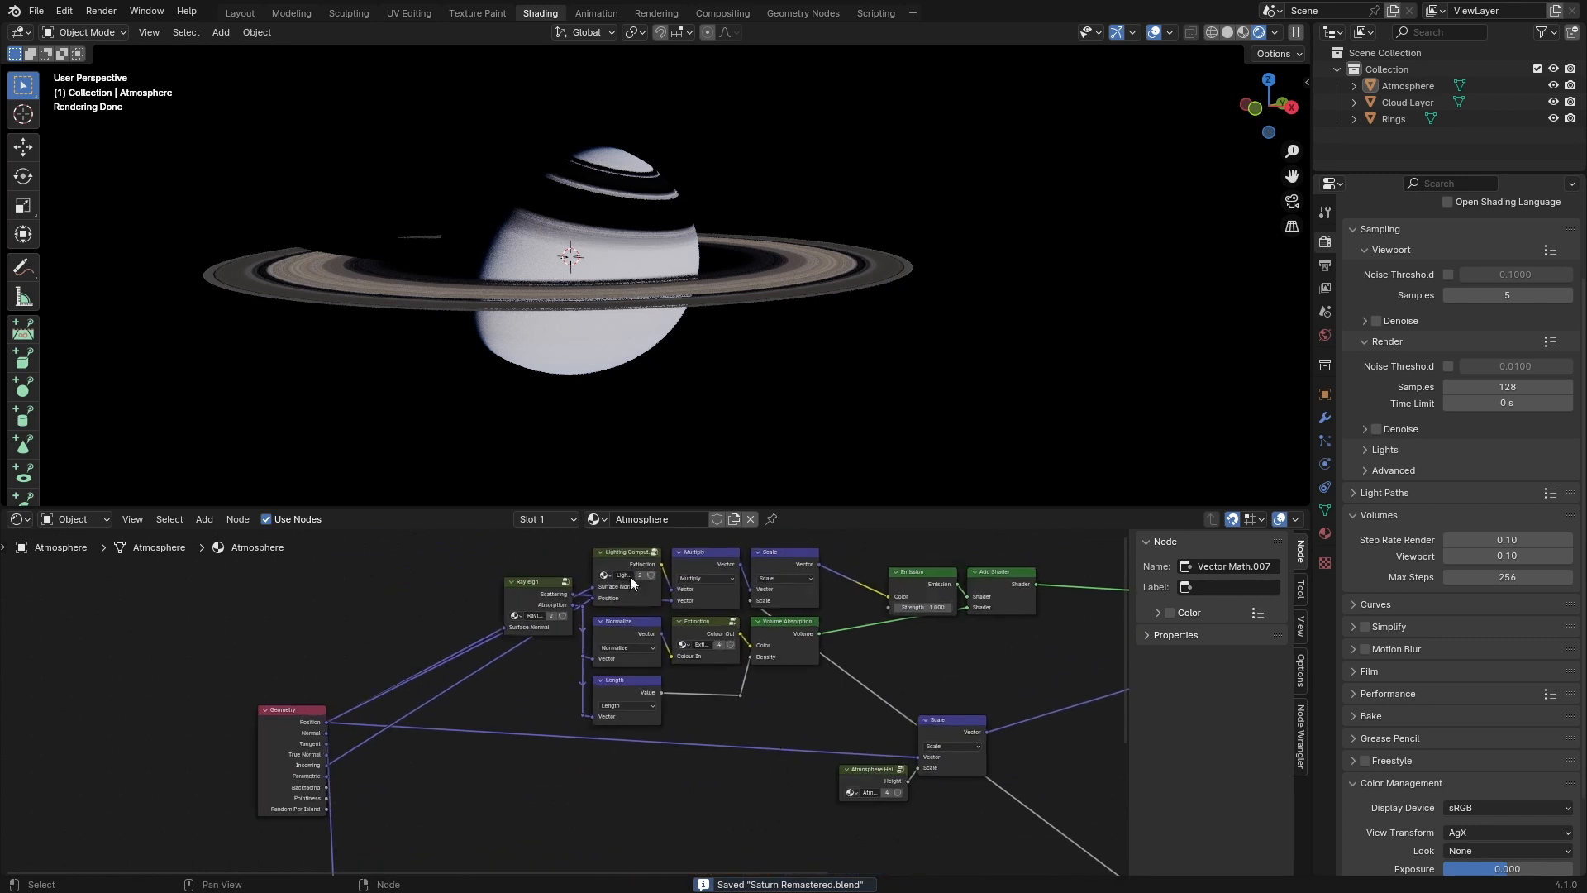
pyautogui.click(522, 580)
pyautogui.press('Tab')
pyautogui.scroll(2, 597, 744)
pyautogui.click(534, 653)
pyautogui.press('Tab')
pyautogui.scroll(4, 697, 628)
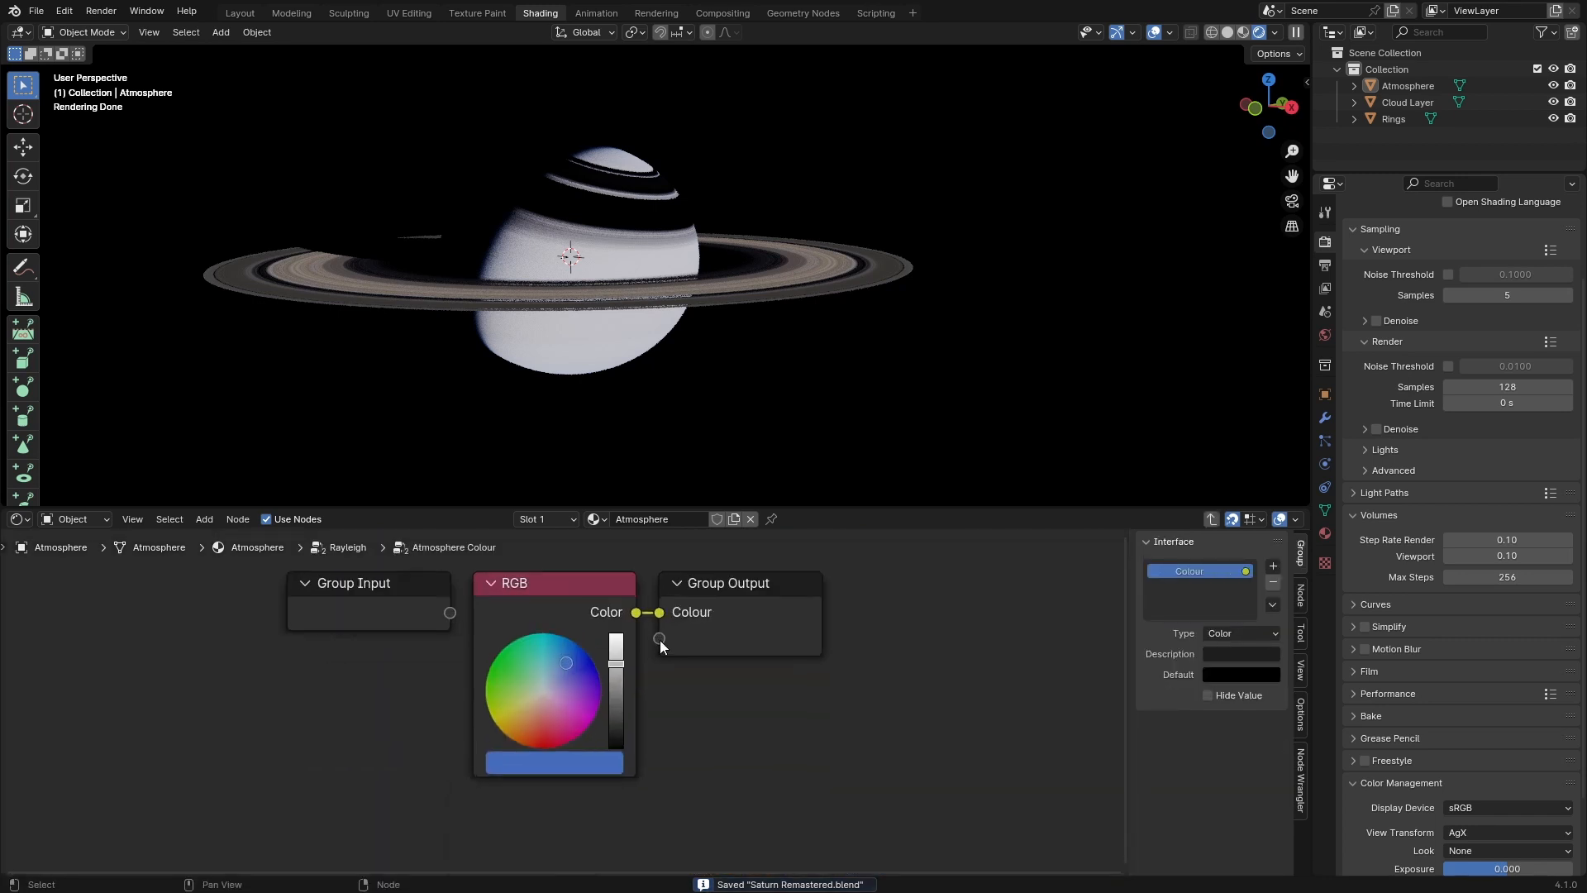
# Step: Darken the blue in the Atmosphere Colour group slightly, return to the top level of the Atmosphere material, and save the file
pyautogui.moveTo(615, 687); pyautogui.dragTo(616, 679)
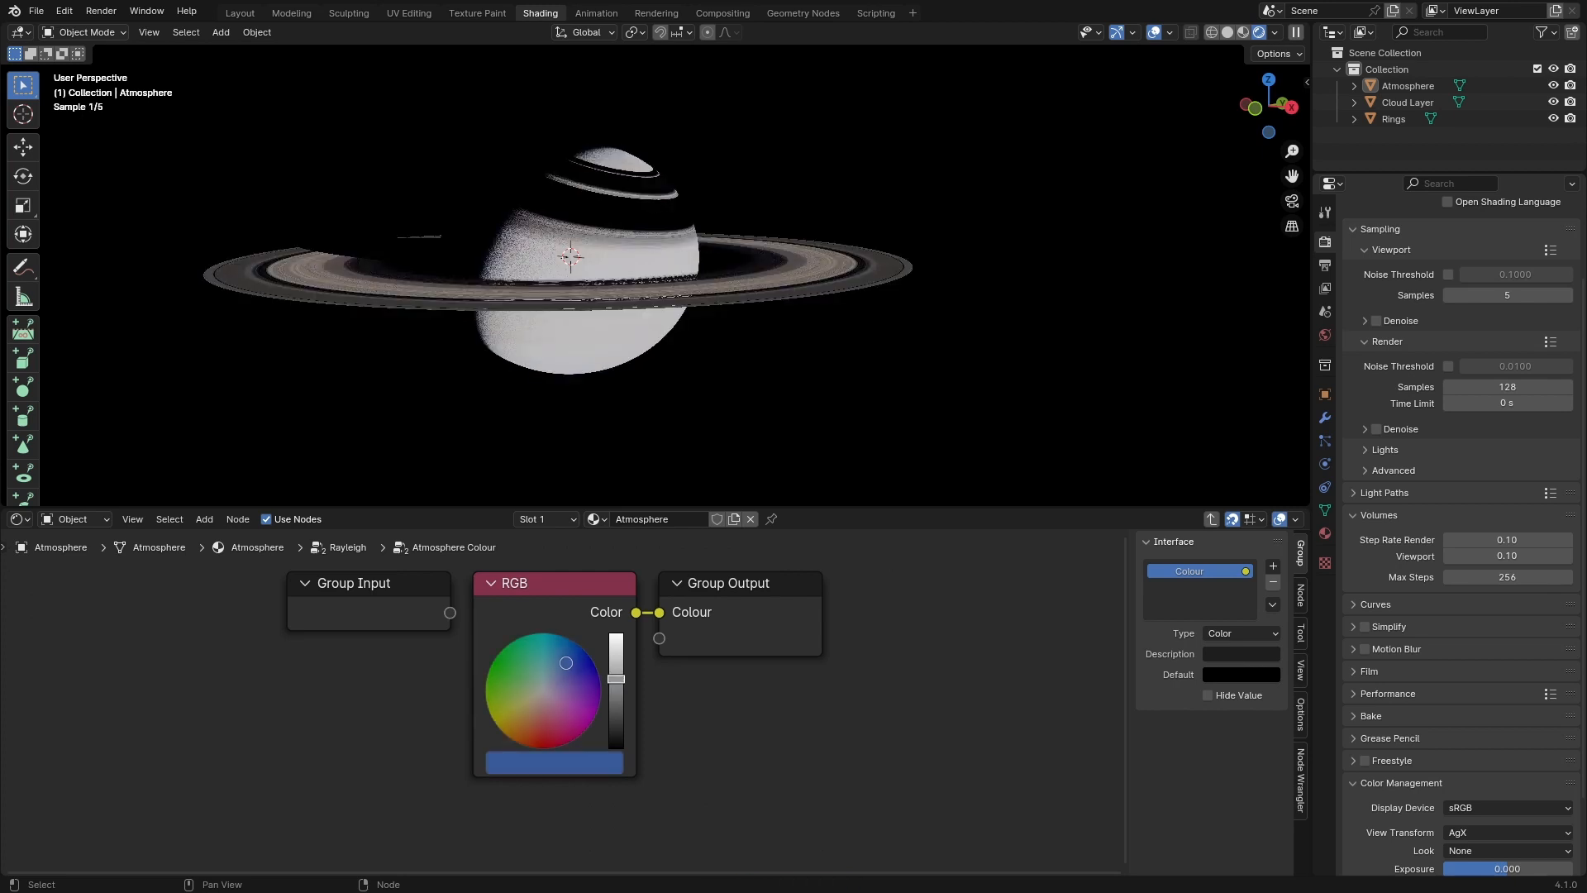
pyautogui.press('Tab')
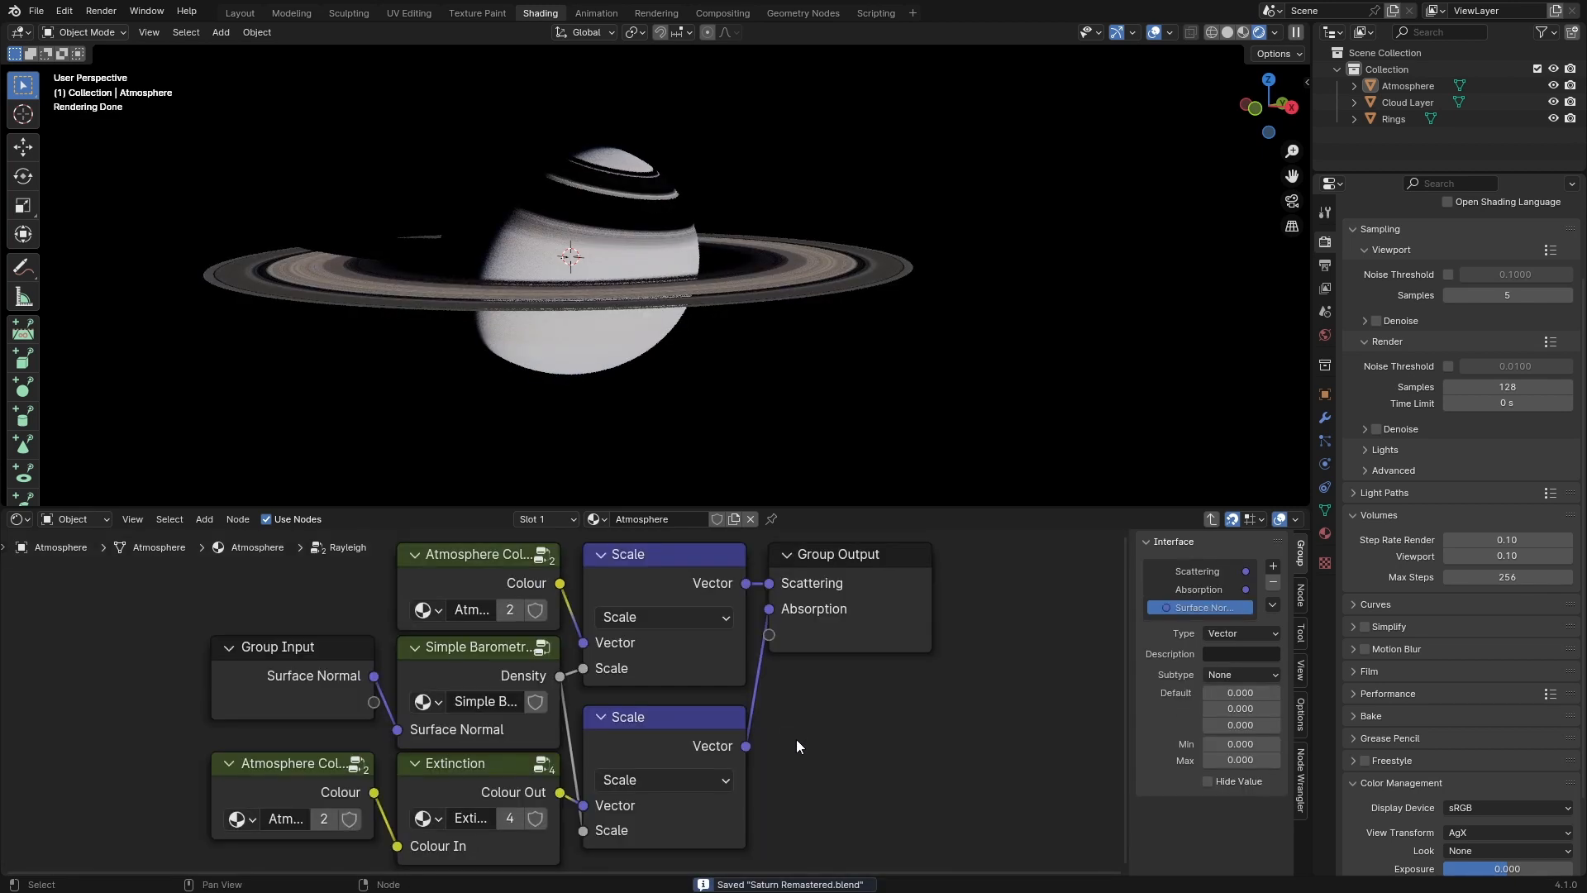
pyautogui.moveTo(851, 410); pyautogui.dragTo(611, 287, button='middle')
pyautogui.hotkey('ctrl', 's')
pyautogui.press('Tab')
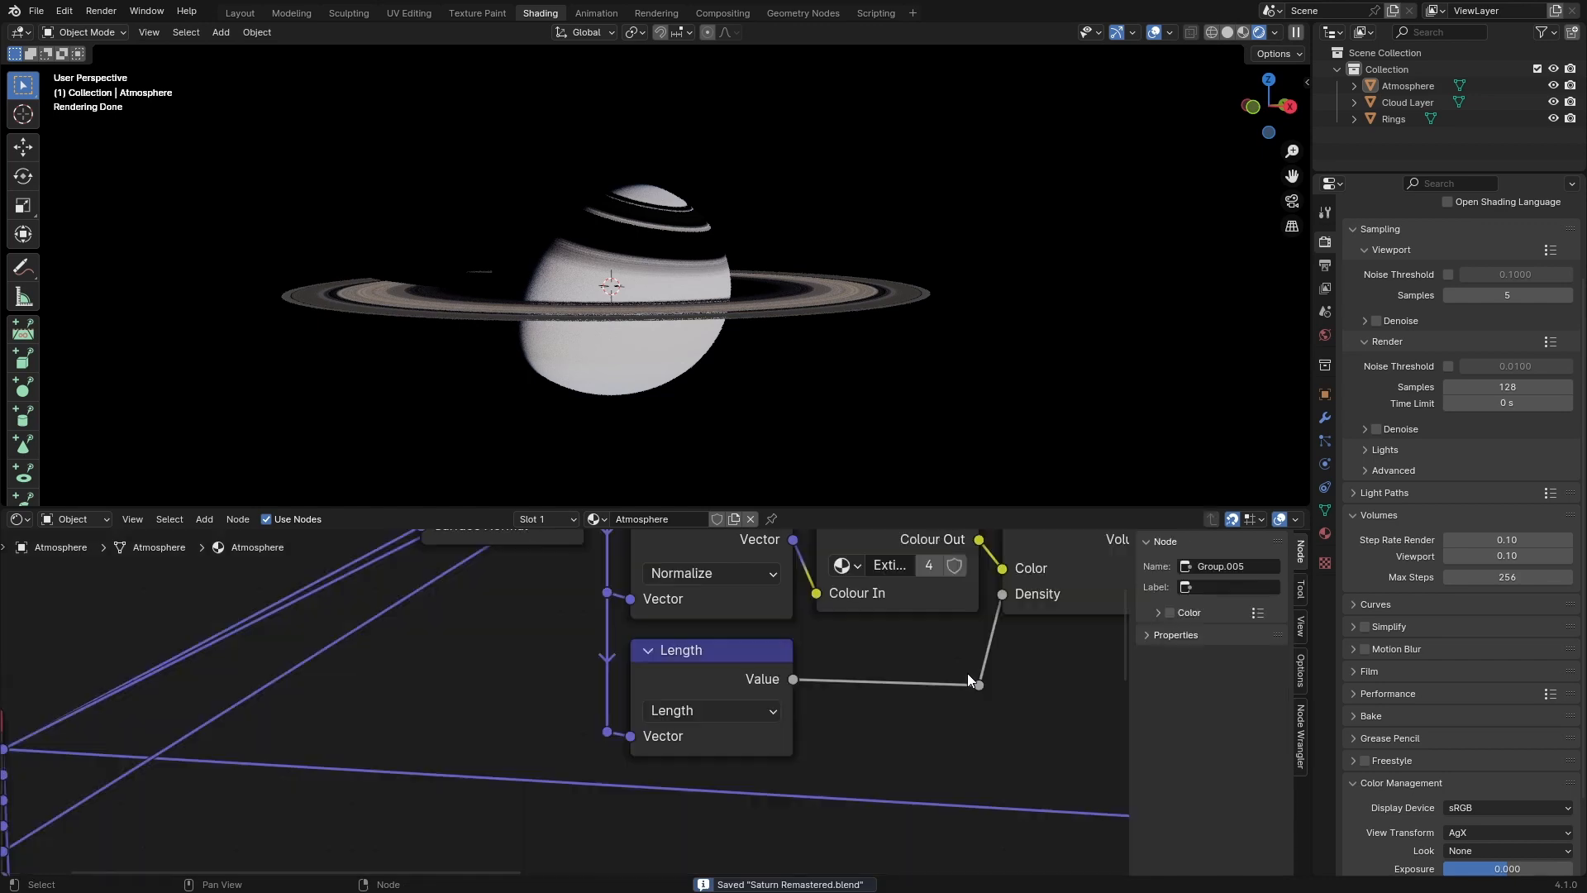
# Step: Open the Ring Density group in the Atmosphere material, set its Value to 50, and save the file
pyautogui.scroll(-3, 959, 698)
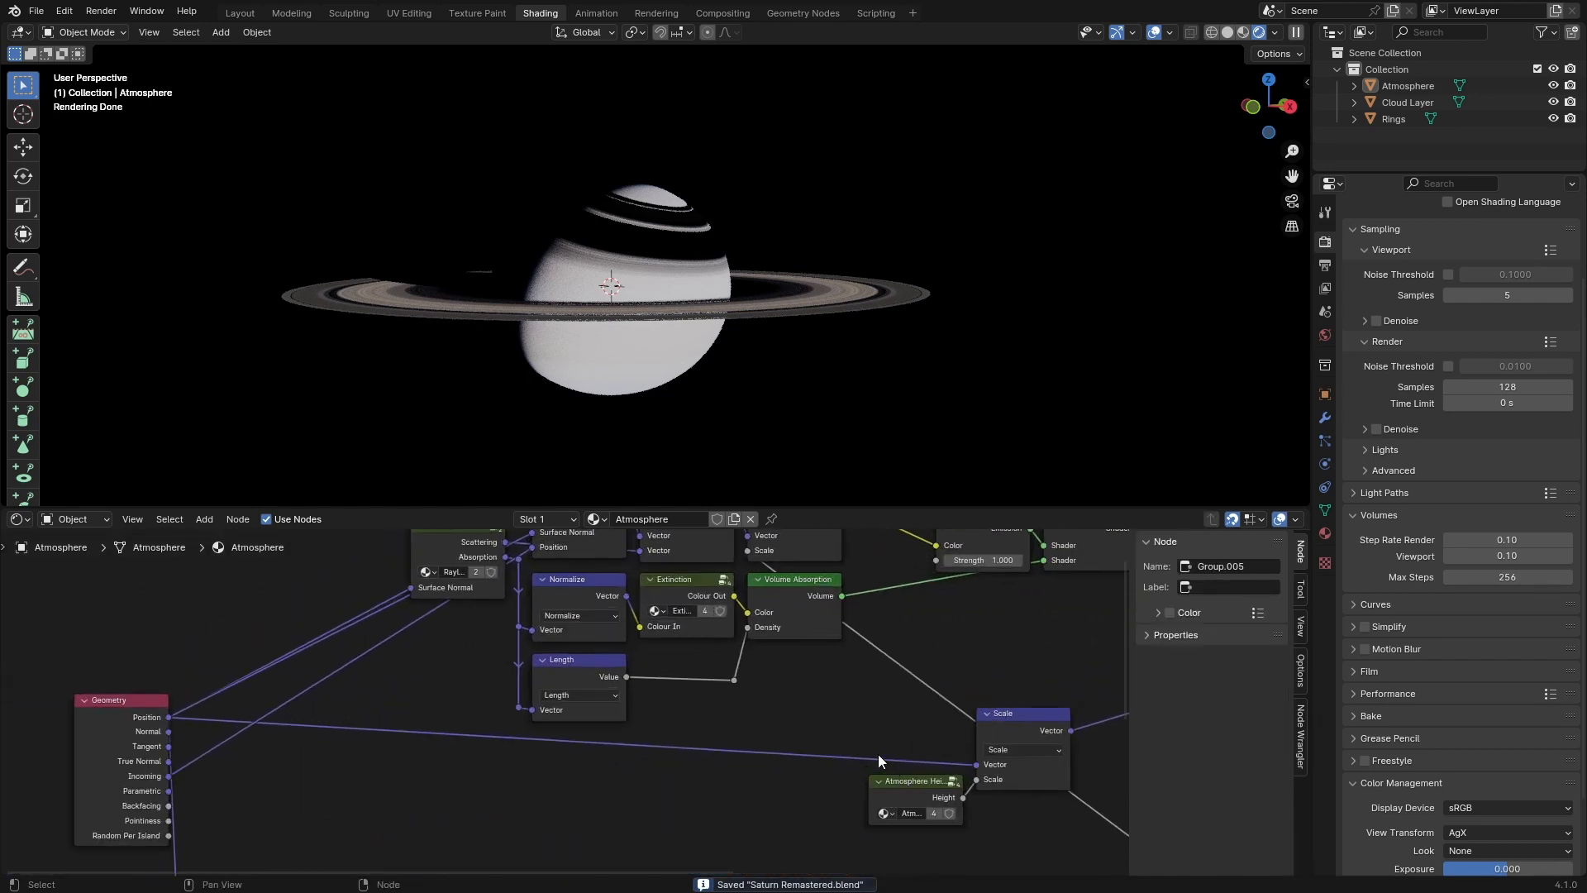
pyautogui.scroll(-3, 878, 754)
pyautogui.moveTo(827, 765); pyautogui.dragTo(726, 620, button='middle')
pyautogui.scroll(2, 726, 622)
pyautogui.moveTo(848, 749); pyautogui.dragTo(665, 564, button='middle')
pyautogui.scroll(1, 665, 564)
pyautogui.click(818, 744)
pyautogui.press('Tab')
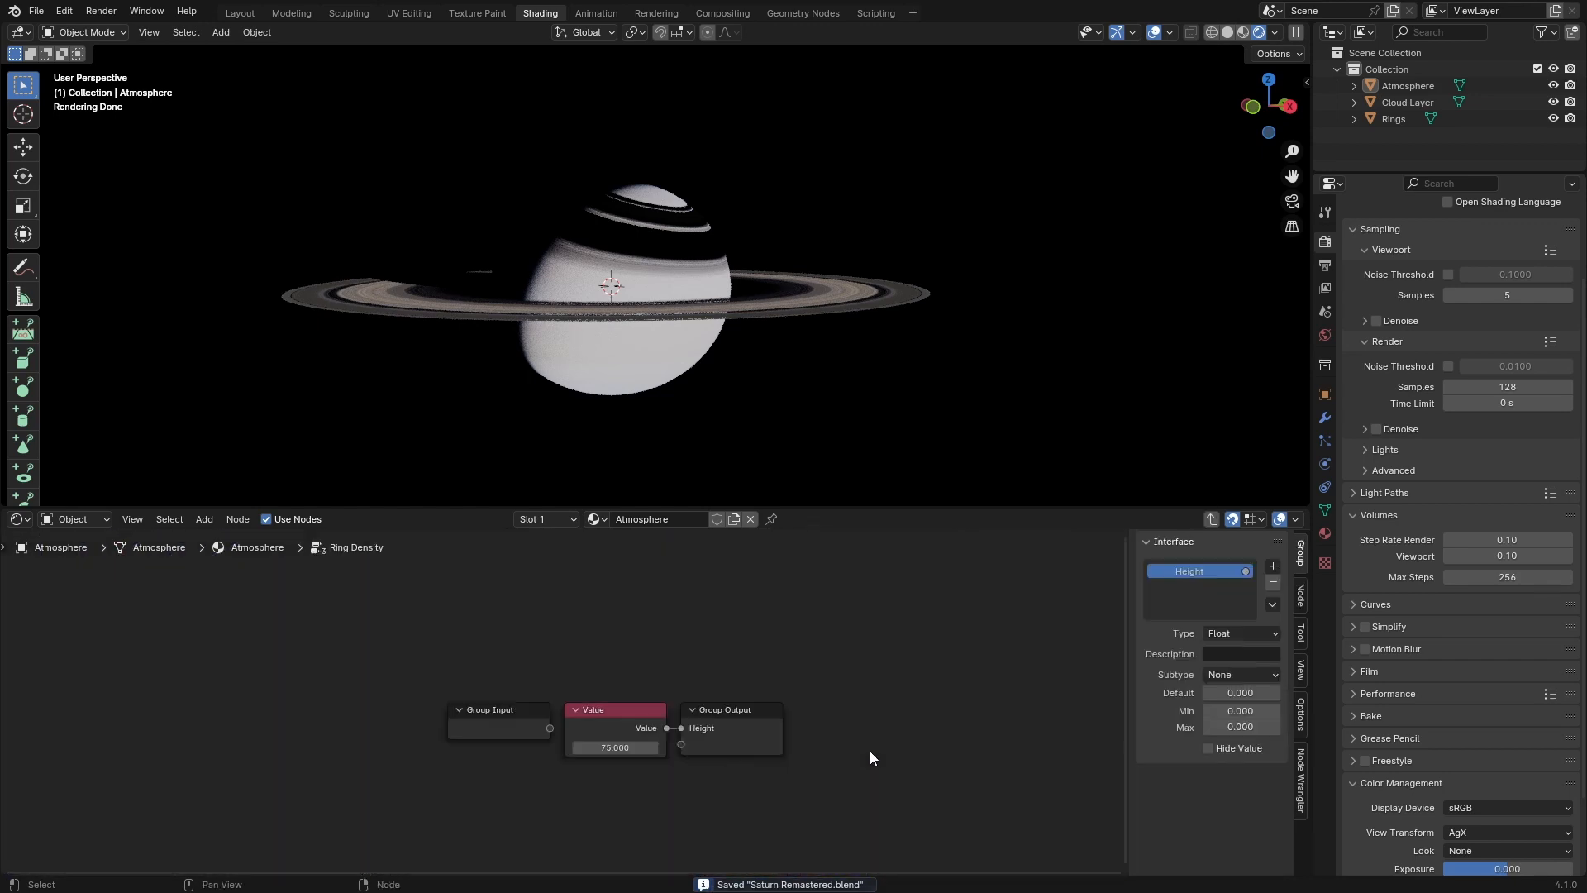
pyautogui.press('Home')
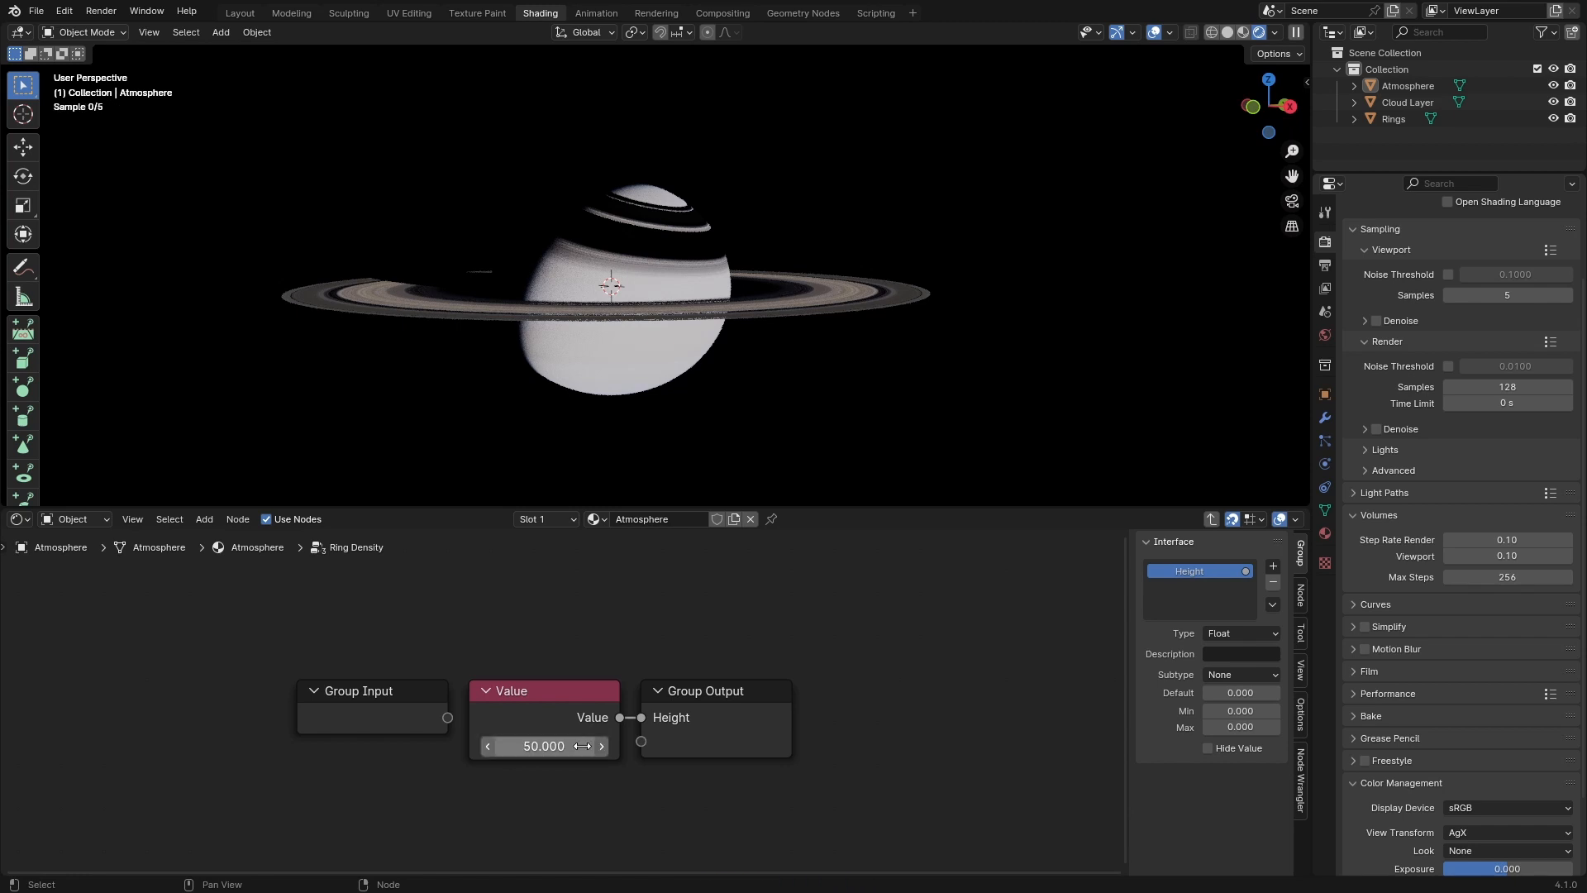
pyautogui.hotkey('ctrl', 's')
# Step: Check the ring shadows up close, set the Ring Density value to 42, exit the group, and save the file
pyautogui.scroll(5, 741, 316)
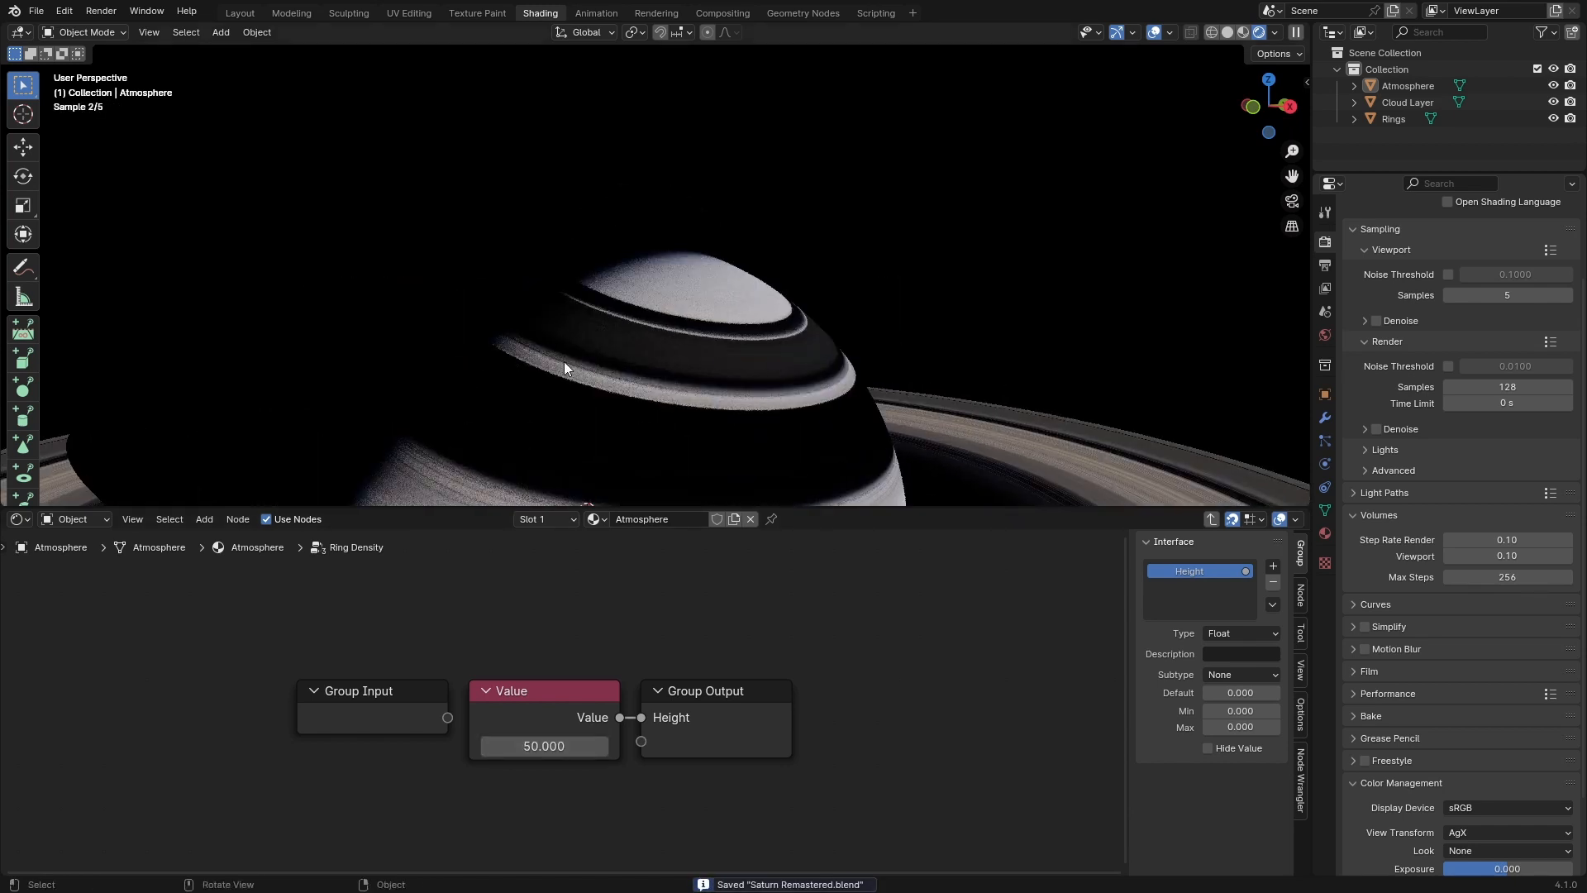
pyautogui.scroll(-4, 645, 427)
pyautogui.moveTo(810, 403); pyautogui.dragTo(712, 379, button='middle')
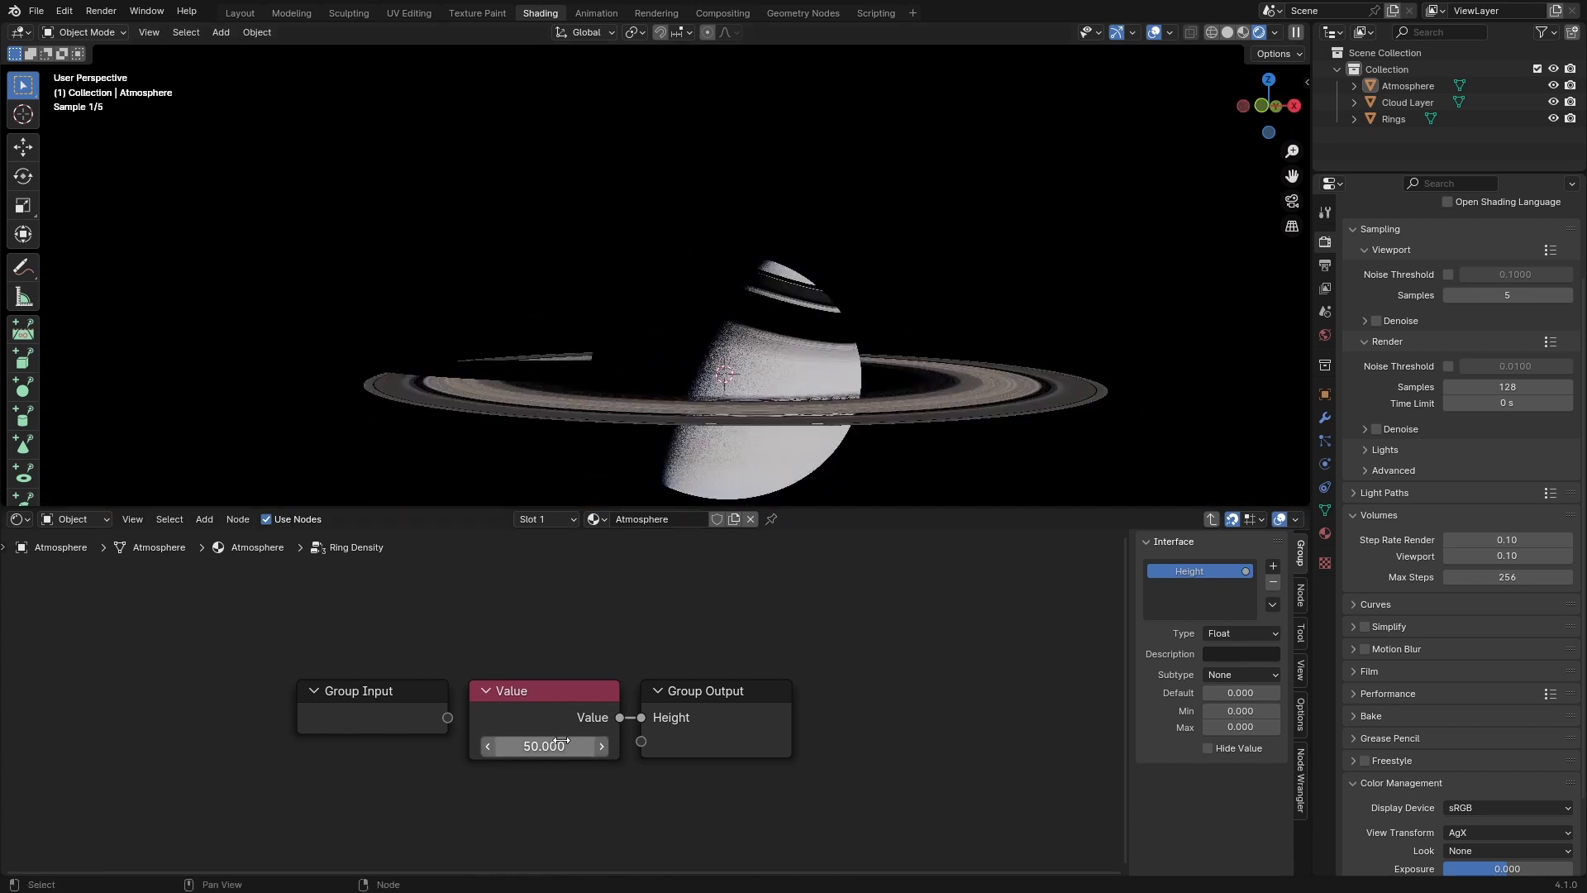
pyautogui.press('Return')
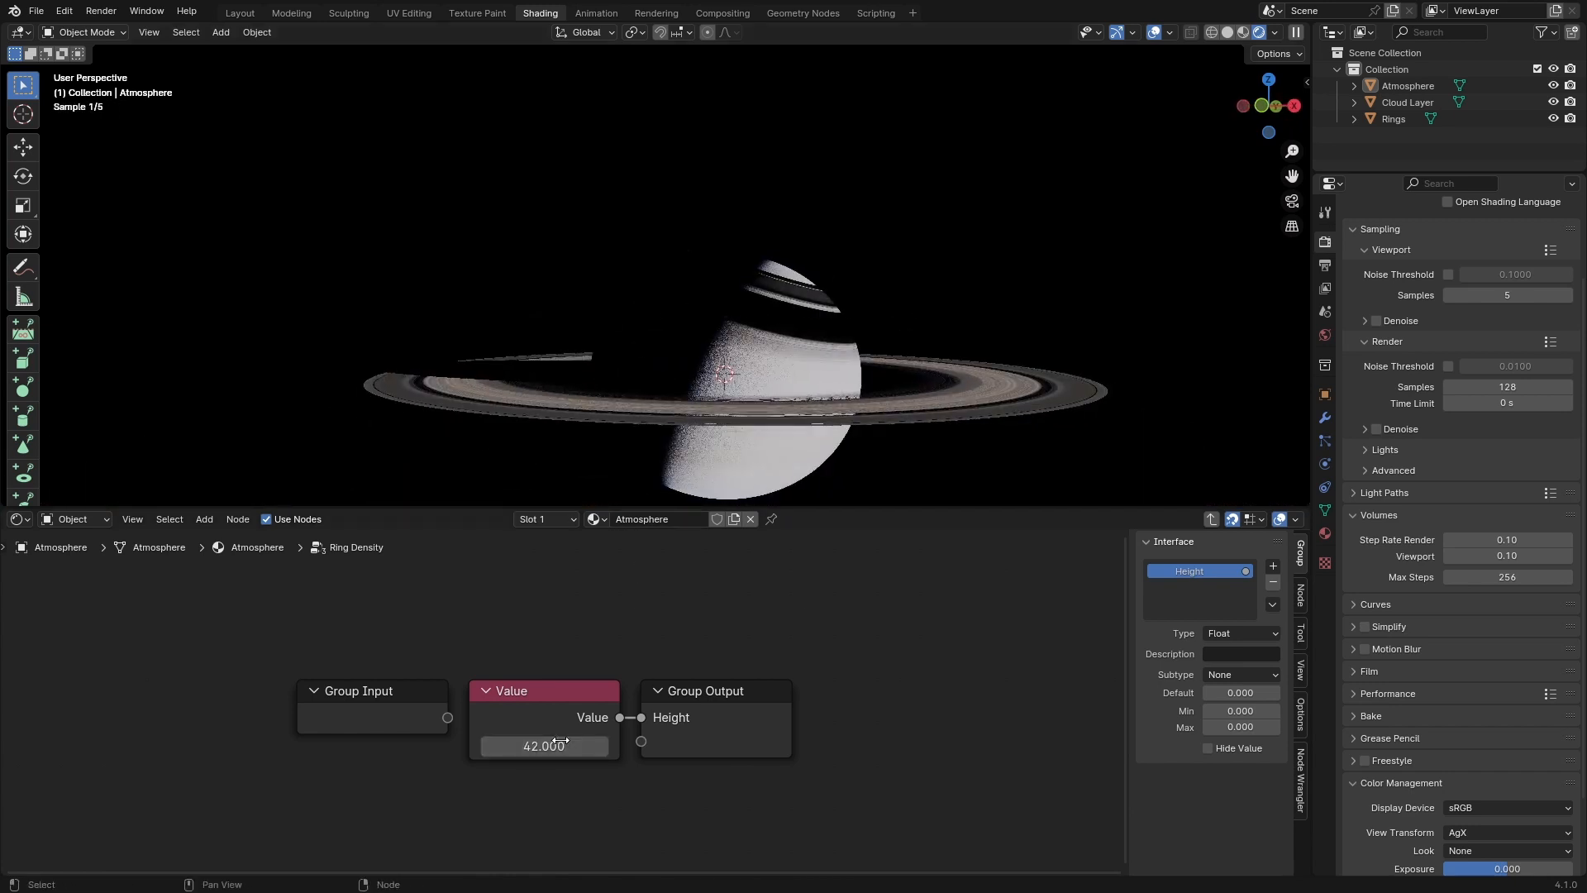
pyautogui.press('Tab')
pyautogui.hotkey('ctrl', 's')
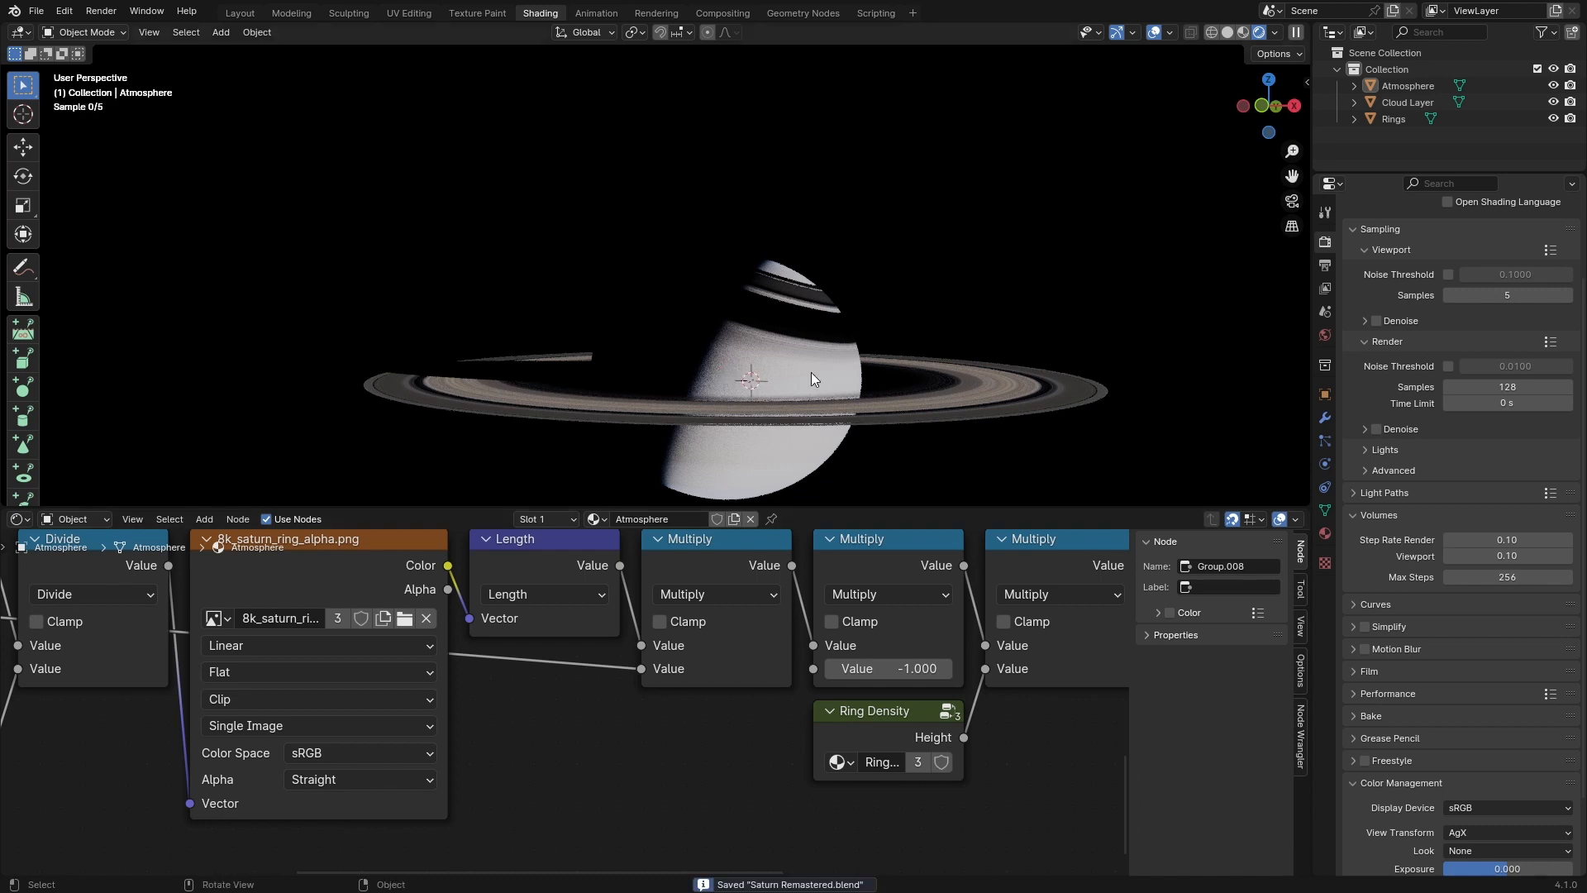
# Step: Frame the tilted planet and rings from a low angle, add a camera, and align it to that view
pyautogui.moveTo(811, 372); pyautogui.dragTo(851, 319, button='middle')
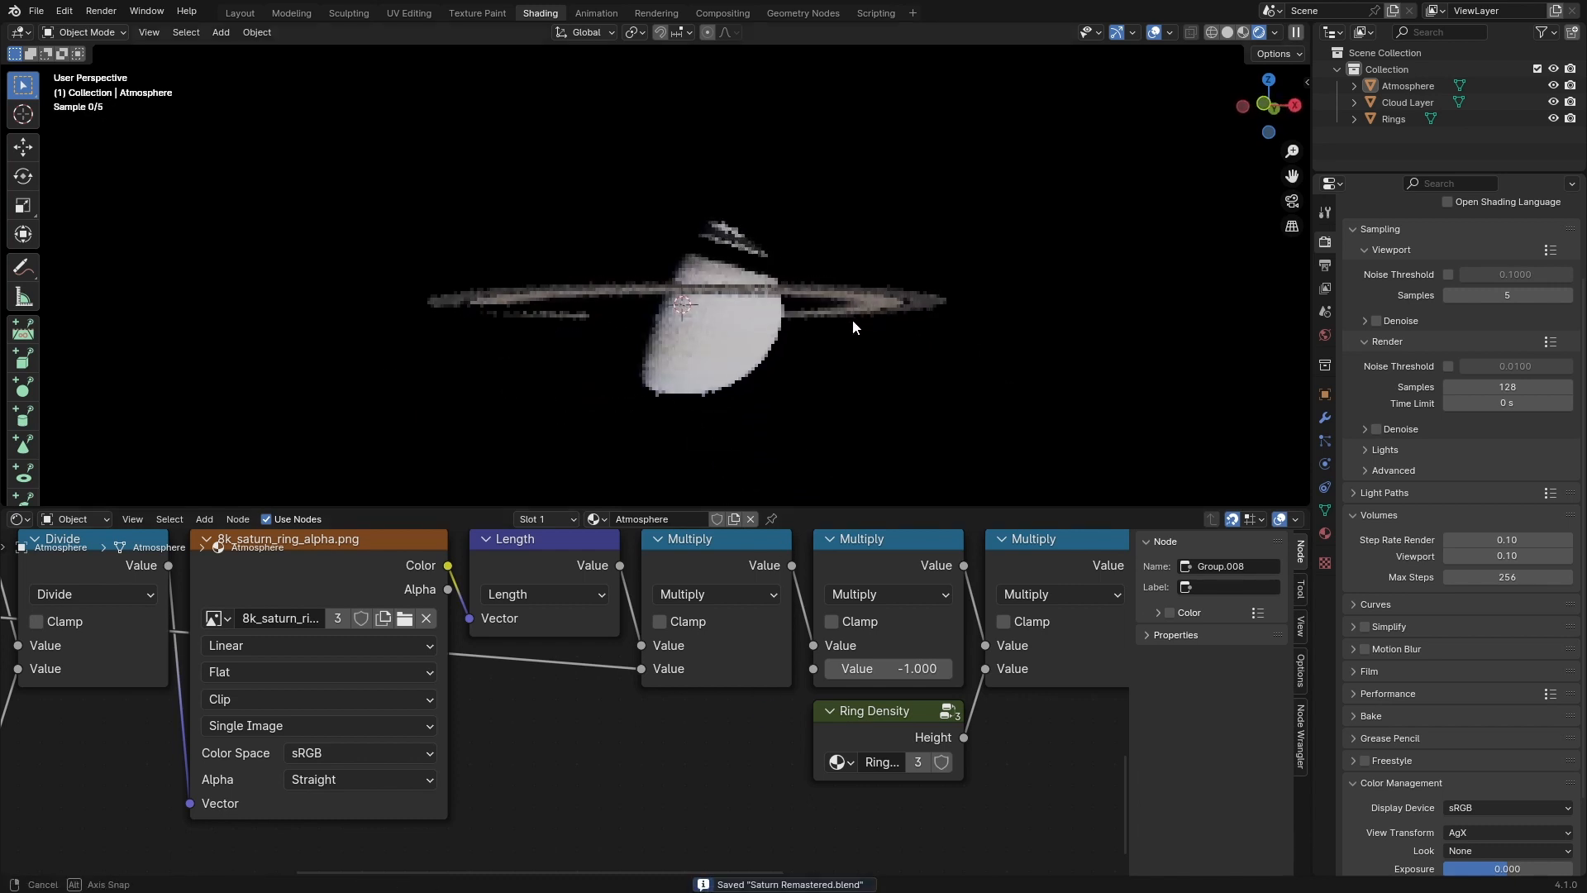
pyautogui.hotkey('shift', 'a')
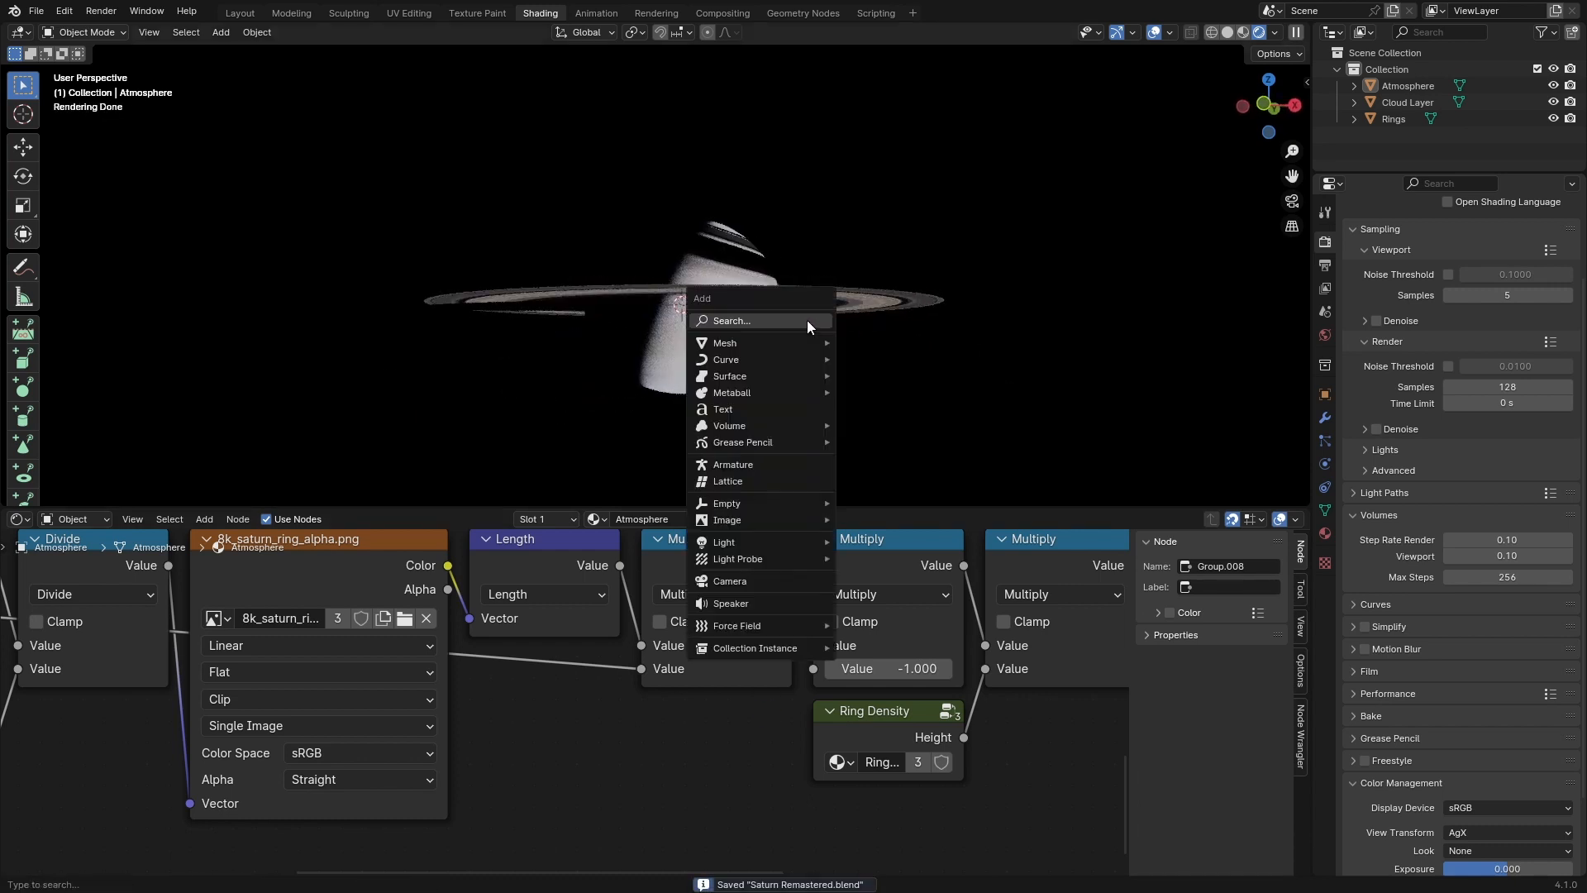
pyautogui.click(742, 581)
pyautogui.press('ctrl+alt+KP_0')
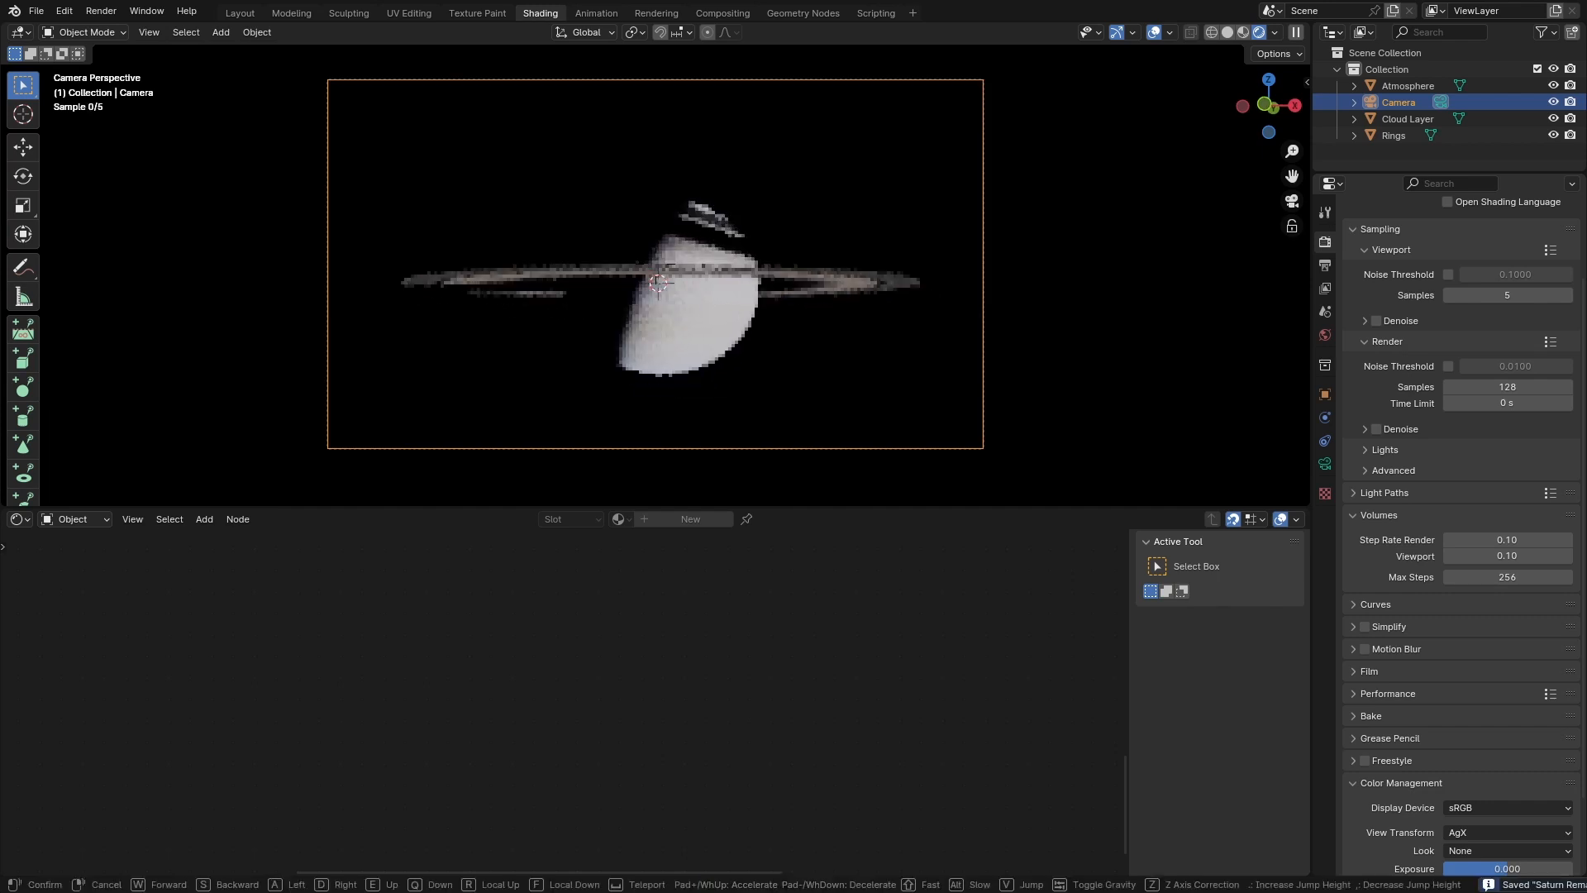